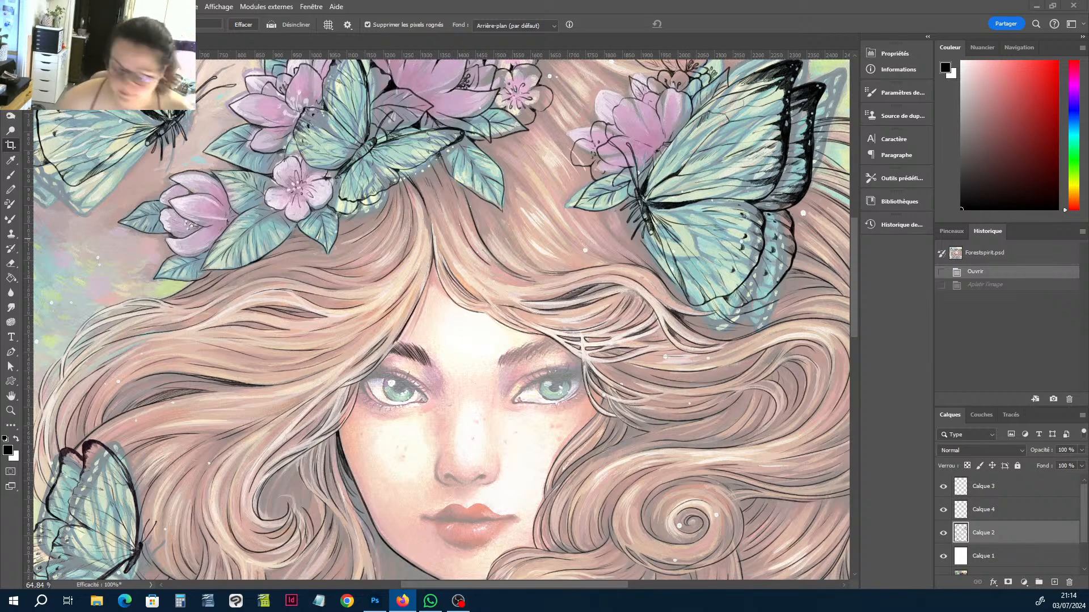
# Examine the face and hair of the faded portrait with the Hand tool, at closer and wider magnification.
pyautogui.click(535, 357)
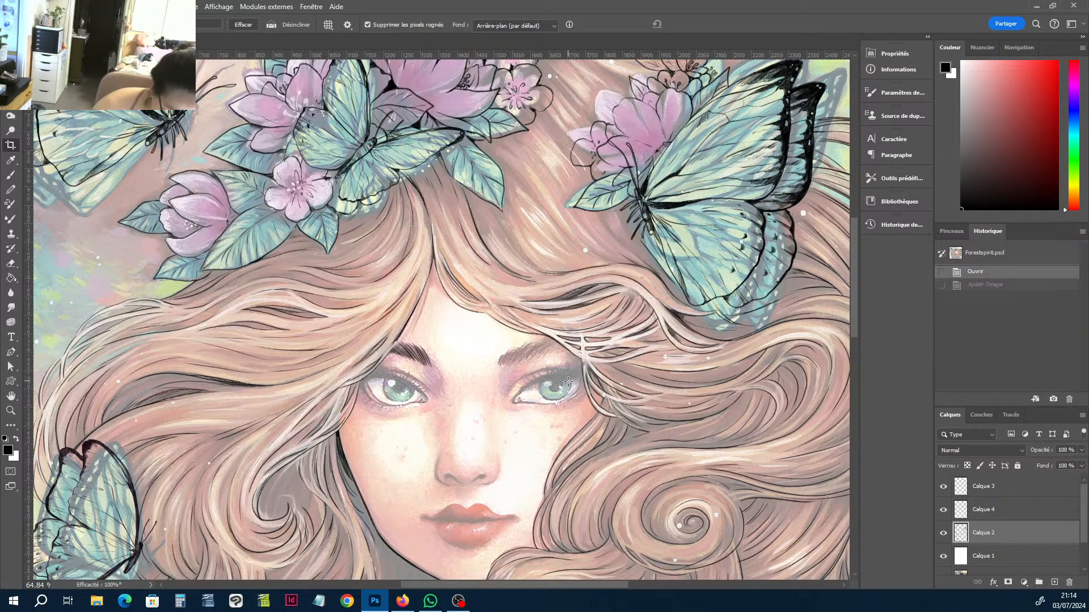
pyautogui.press('h')
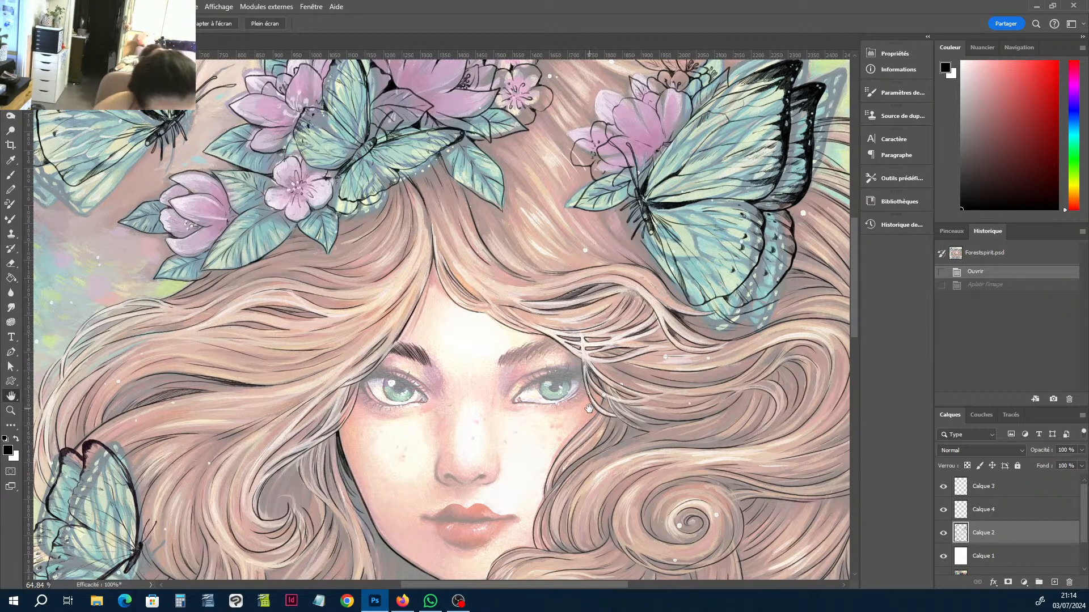
pyautogui.moveTo(587, 409); pyautogui.dragTo(512, 189)
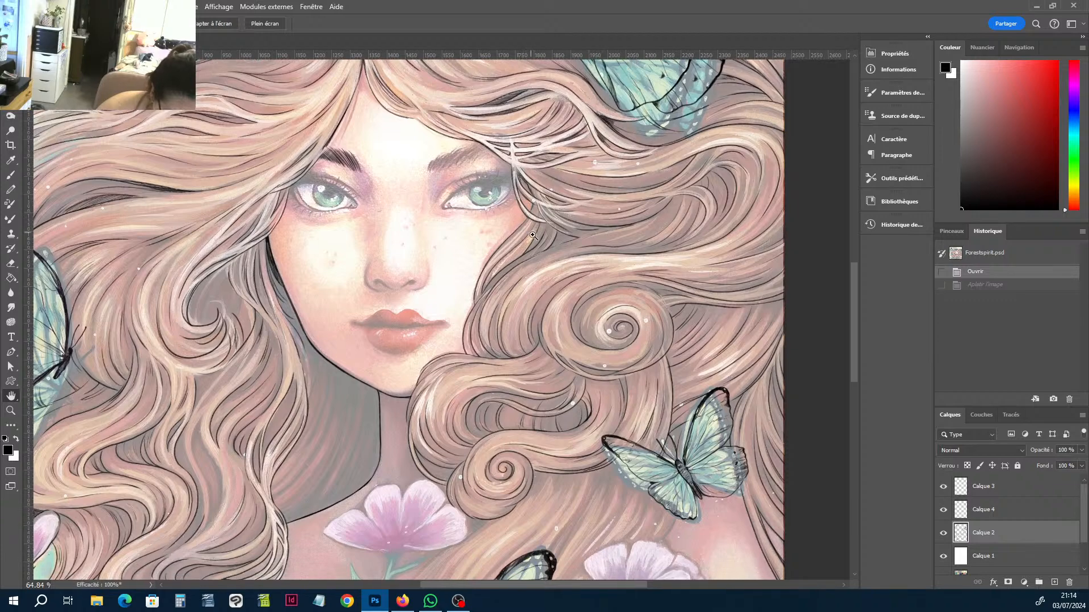
pyautogui.hotkey('ctrl', '-')
pyautogui.moveTo(584, 467); pyautogui.dragTo(628, 503)
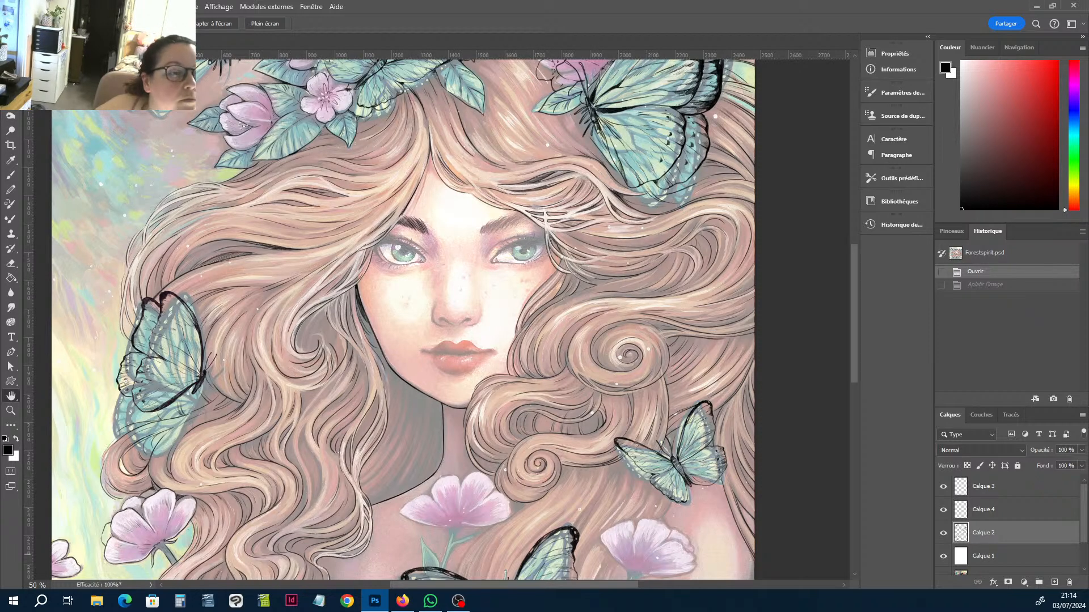
pyautogui.hotkey('alt', 'Tab')
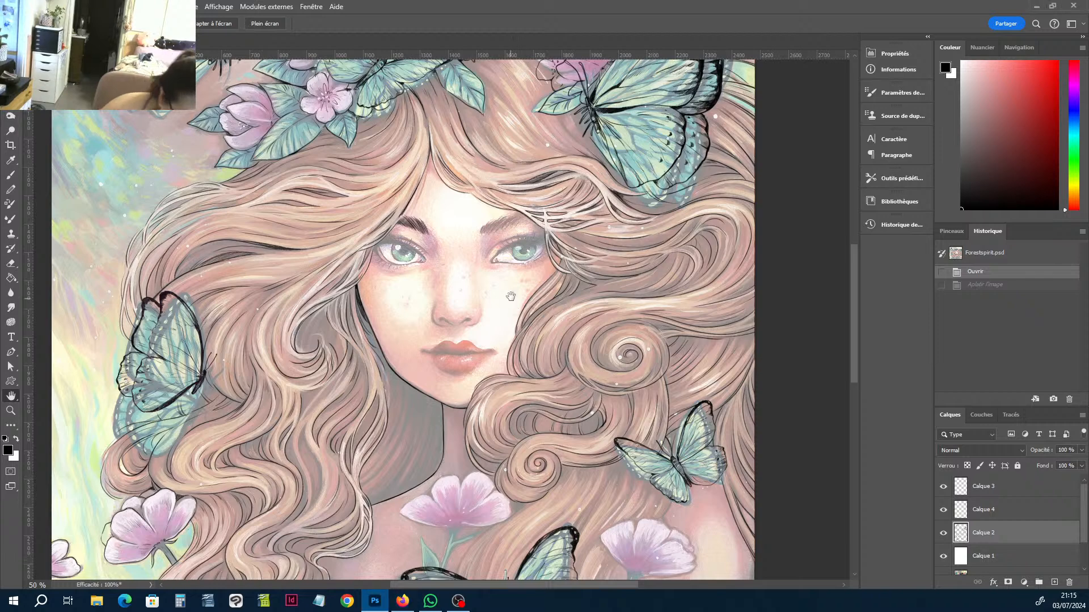
# Inspect the line art over the curls, lower butterflies and flowers, check the face up close, and view the whole illustration.
pyautogui.moveTo(553, 273); pyautogui.dragTo(538, 248)
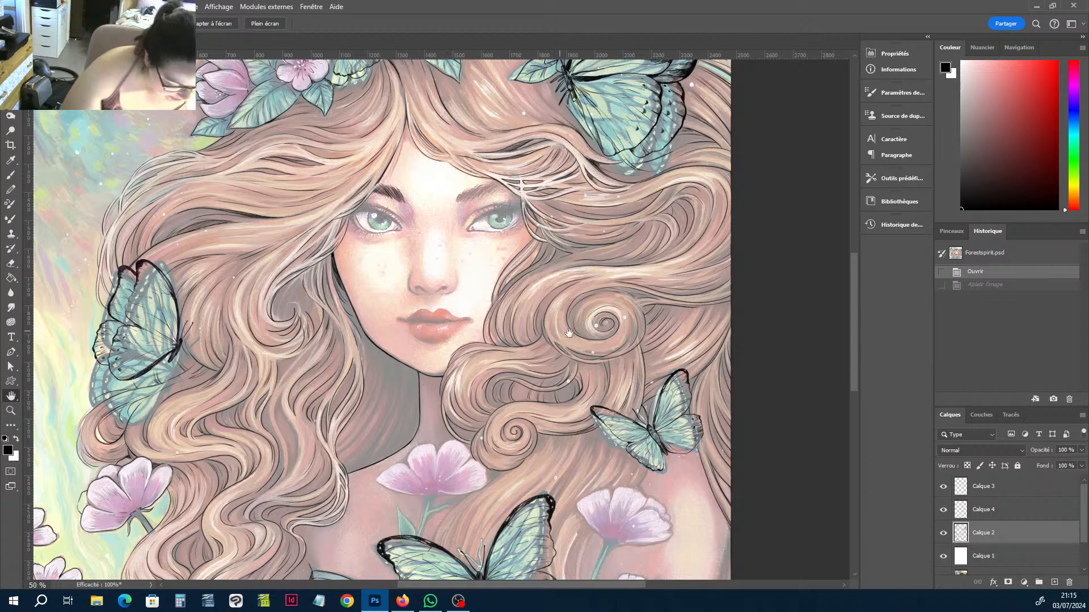
pyautogui.scroll(-5, 639, 314)
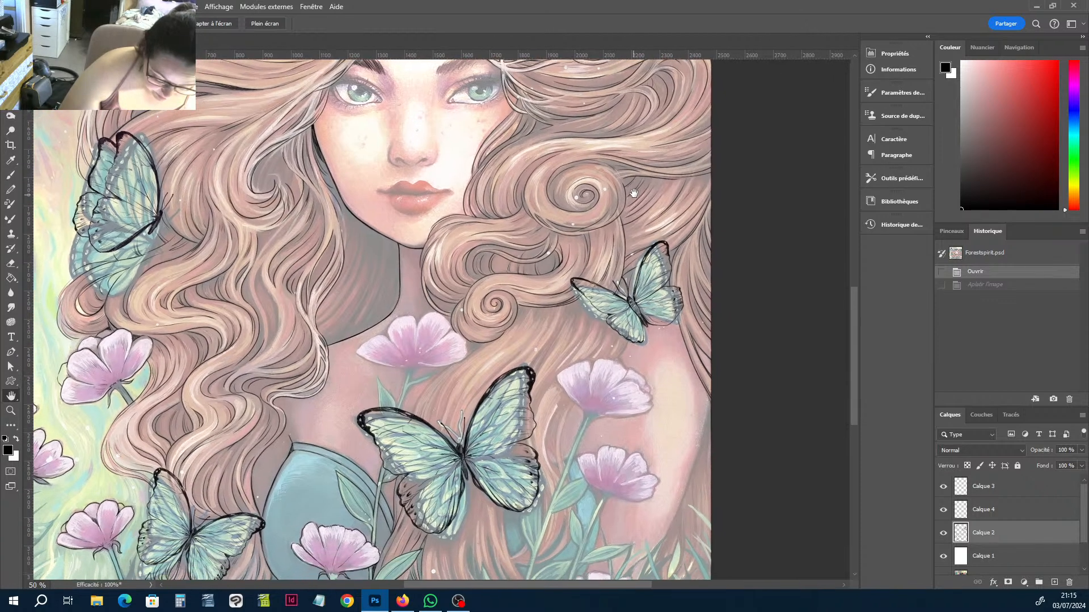
pyautogui.scroll(-5, 573, 248)
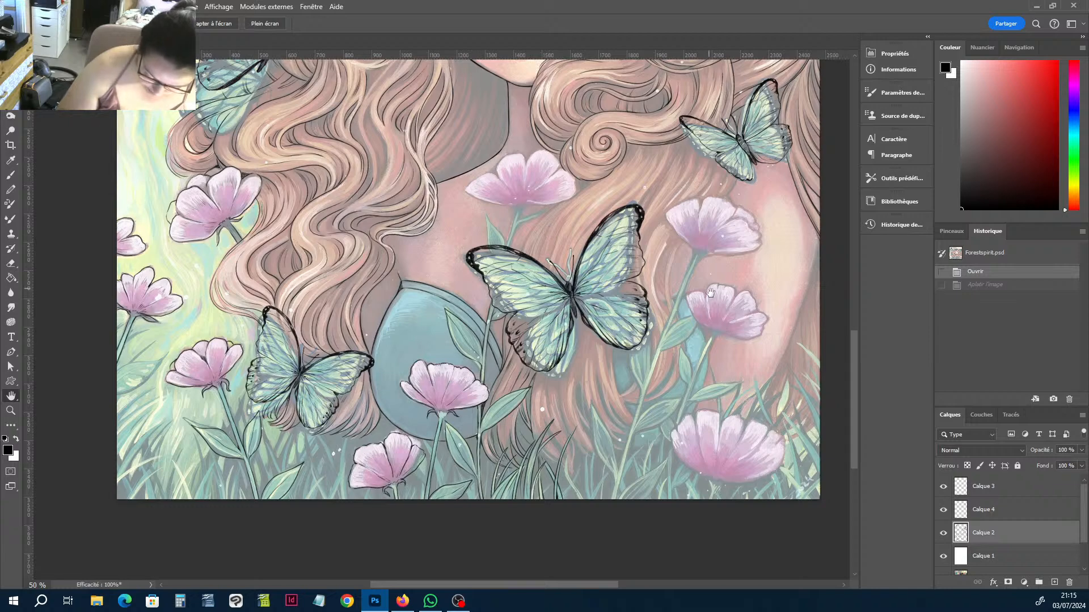
pyautogui.scroll(5, 743, 306)
pyautogui.scroll(2, 647, 448)
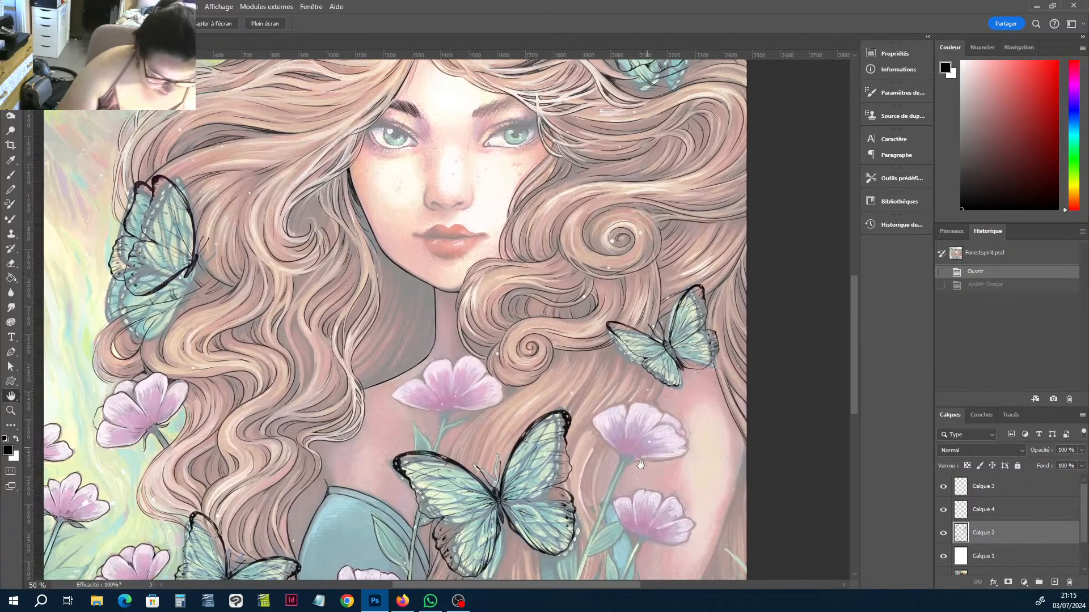
pyautogui.scroll(1, 624, 385)
pyautogui.scroll(1, 609, 331)
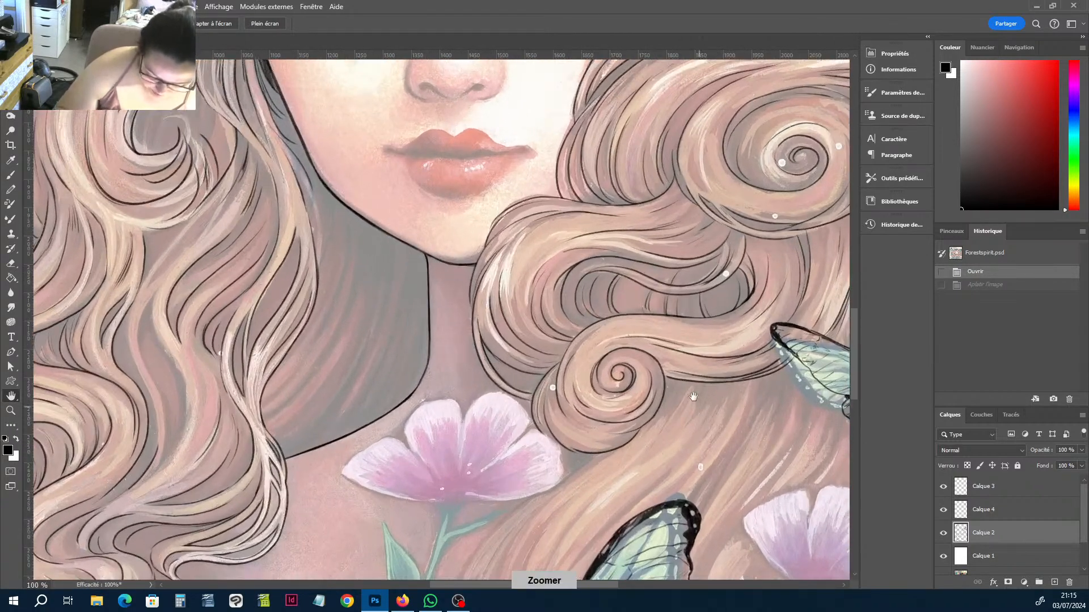
pyautogui.moveTo(608, 331); pyautogui.dragTo(812, 543)
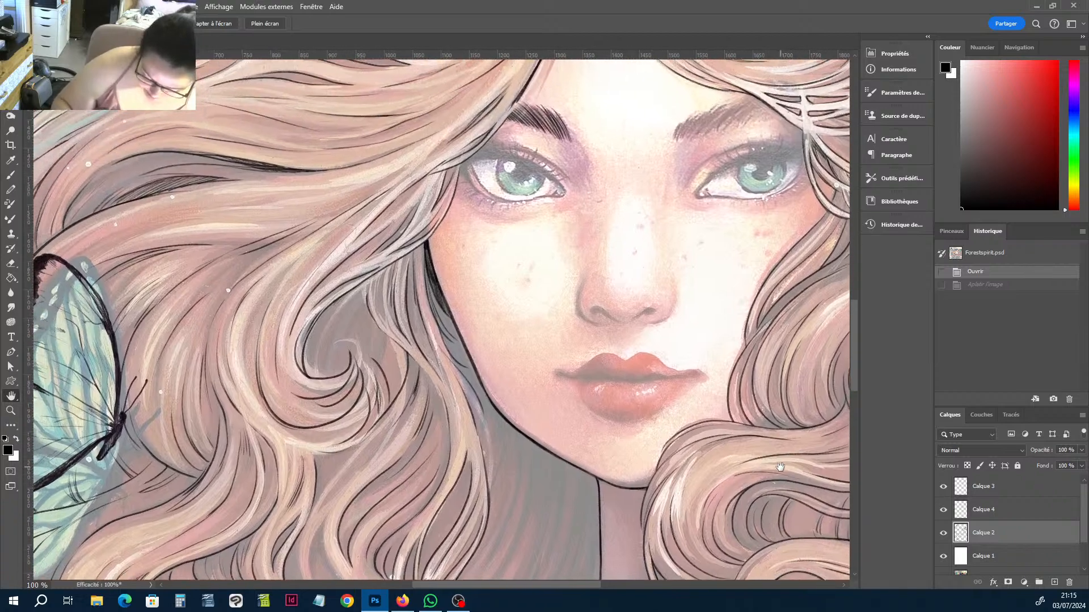
pyautogui.moveTo(555, 398); pyautogui.dragTo(494, 186)
pyautogui.scroll(-4, 623, 226)
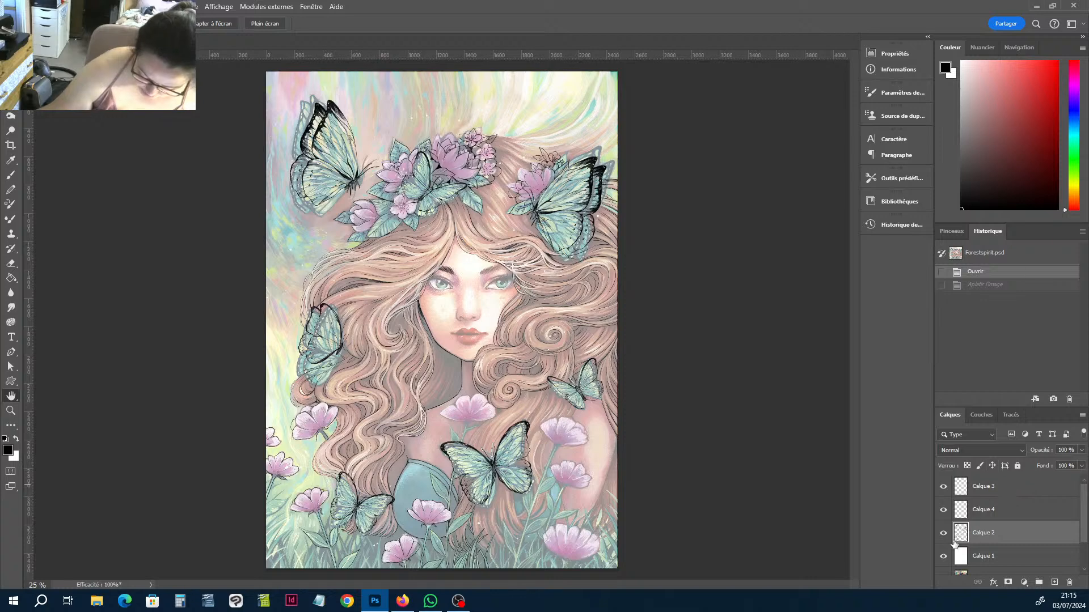
# Hide Calque 1, 2, 3 and 4 together to view the original painting, and show them all again.
pyautogui.moveTo(941, 553); pyautogui.dragTo(935, 489)
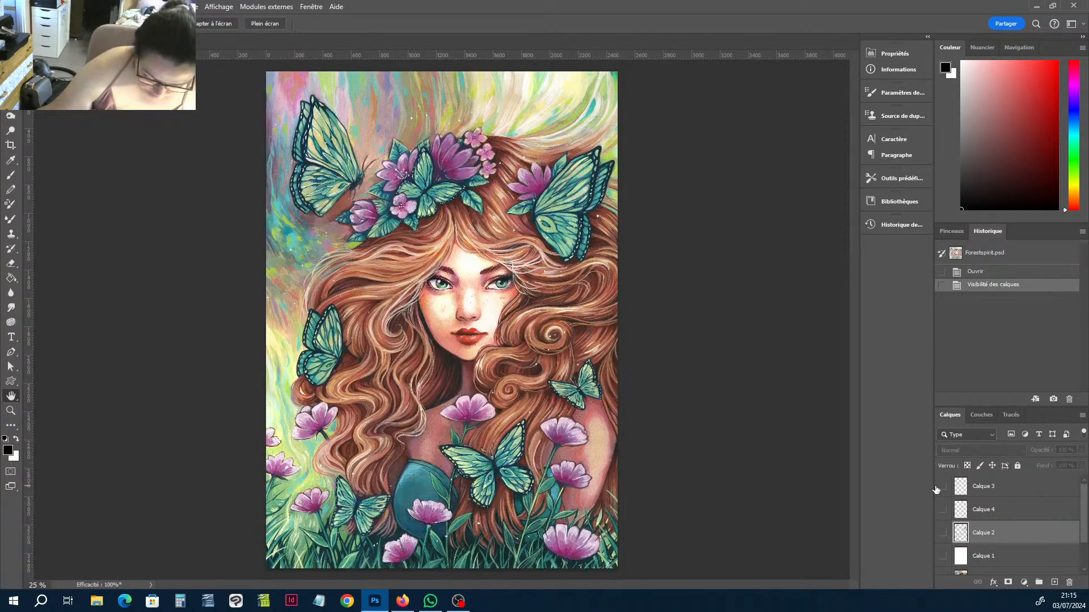
pyautogui.scroll(2, 499, 402)
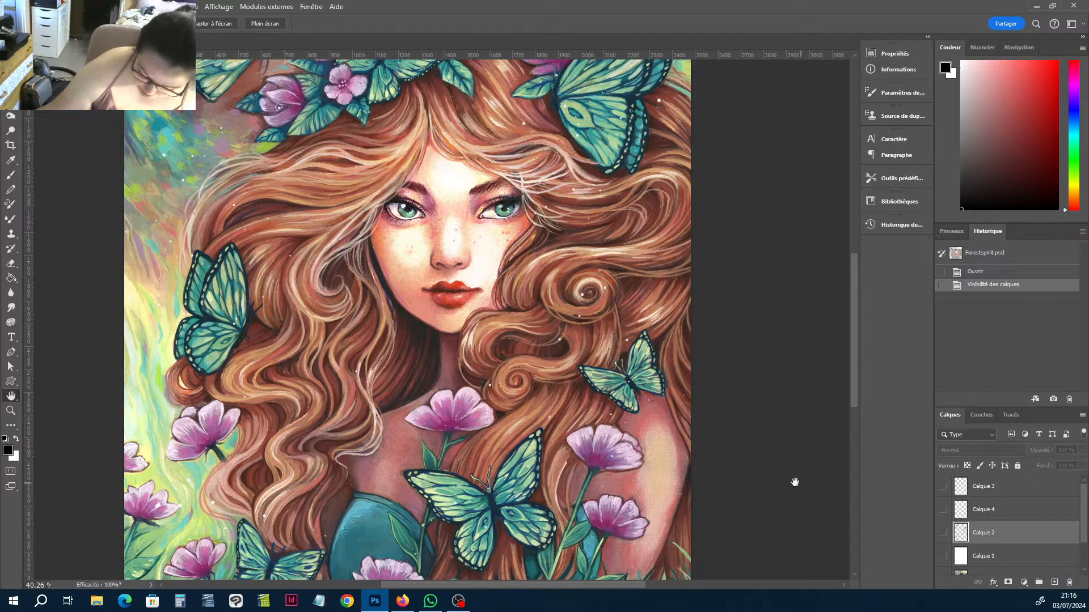
pyautogui.moveTo(944, 556); pyautogui.dragTo(940, 491)
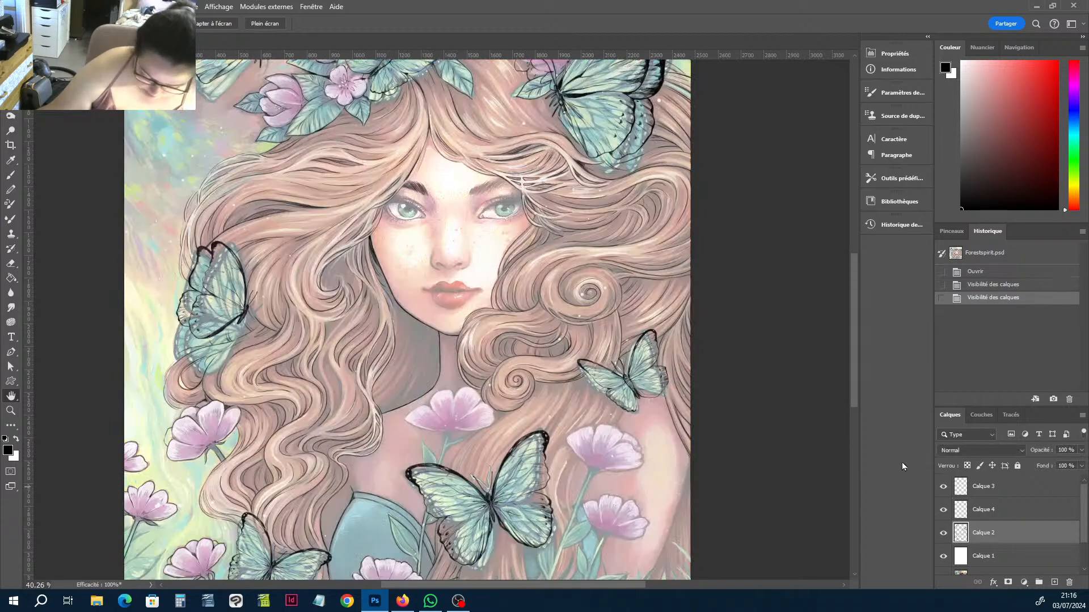
pyautogui.scroll(-1, 441, 372)
pyautogui.scroll(-1, 442, 373)
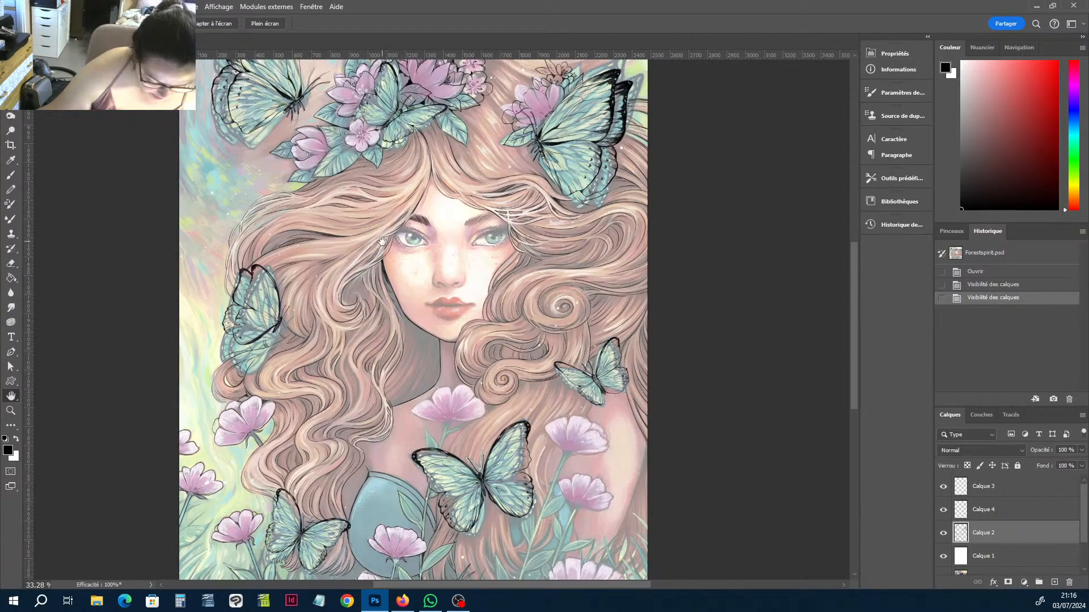
# Compare the large butterfly beside the flower crown with and without its line art by repeatedly toggling Calque 2.
pyautogui.moveTo(305, 193)
pyautogui.mouseDown()
pyautogui.moveTo(333, 223)
pyautogui.moveTo(413, 395)
pyautogui.mouseUp()
pyautogui.scroll(8, 387, 253)
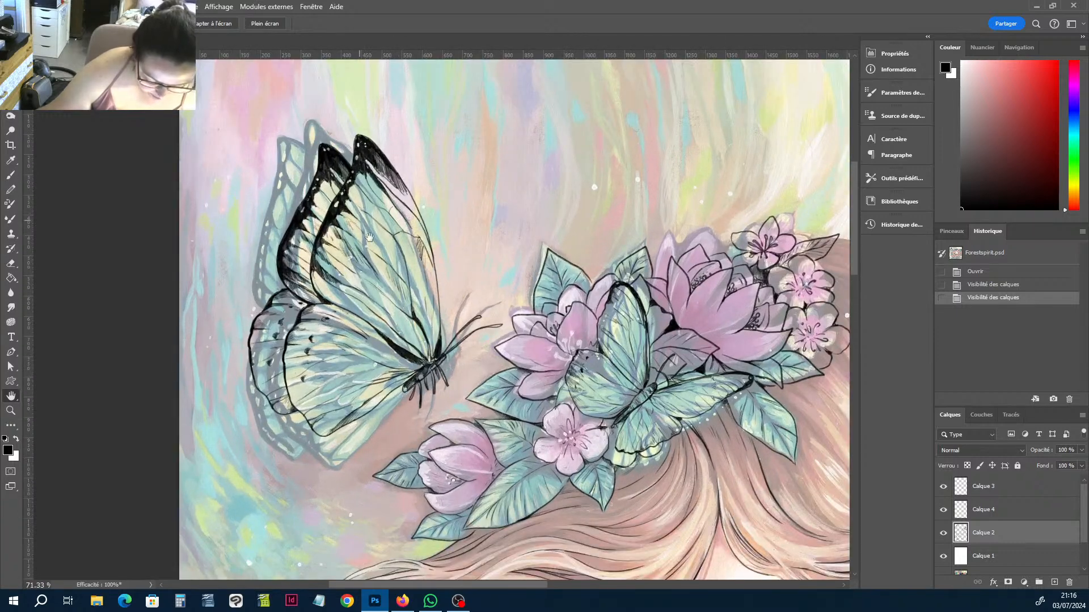
pyautogui.click(943, 533)
pyautogui.click(943, 533)
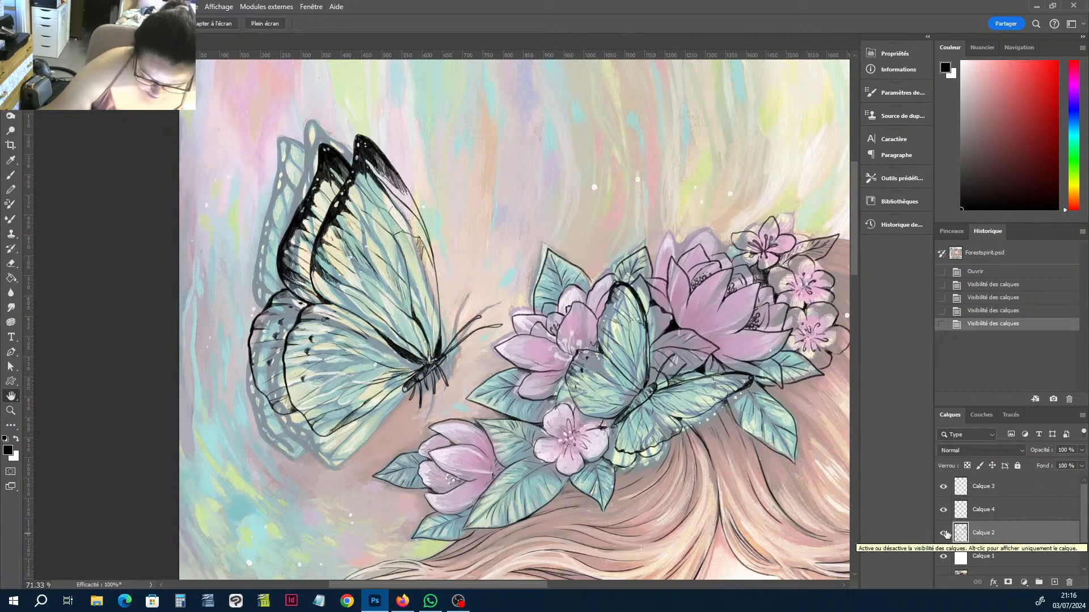
pyautogui.click(942, 533)
pyautogui.click(944, 533)
pyautogui.click(943, 533)
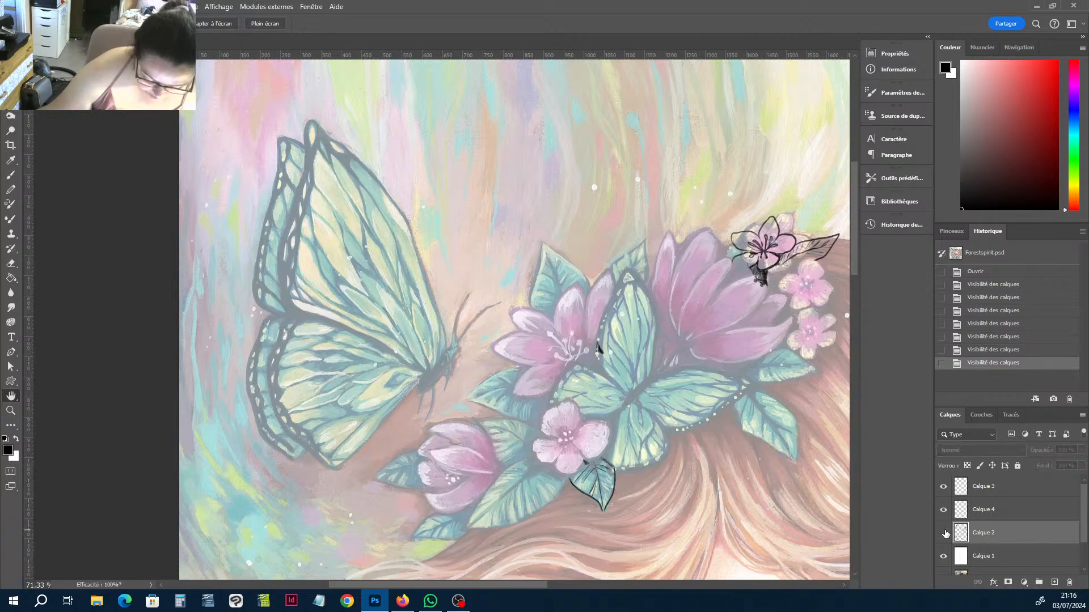
pyautogui.click(943, 532)
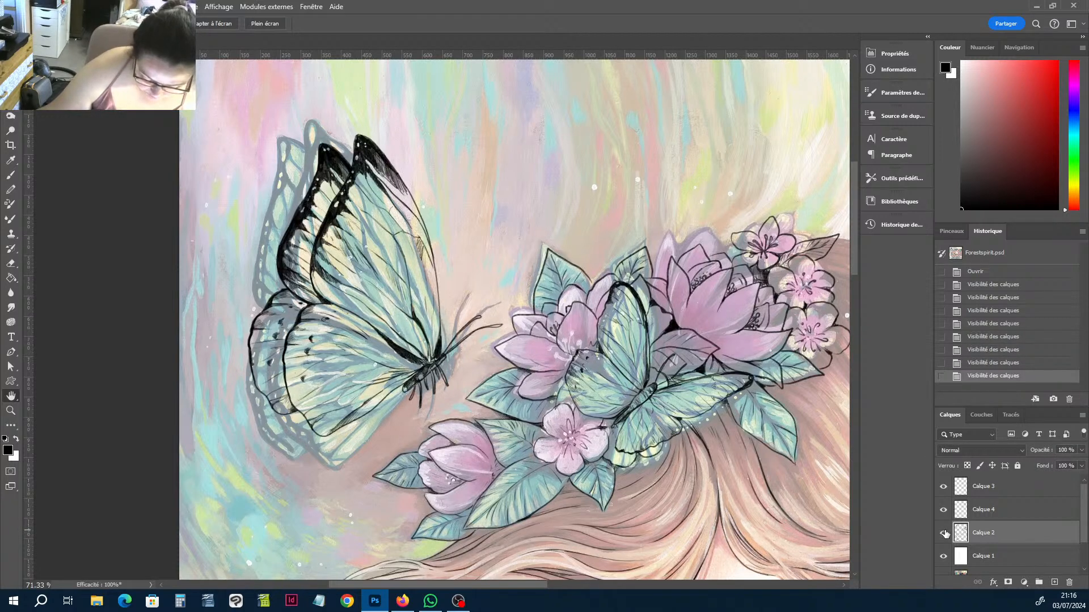
# Hide Calque 2, toggle Calque 4 to isolate its flower and leaf lines, and restore both layers.
pyautogui.click(943, 533)
pyautogui.click(943, 511)
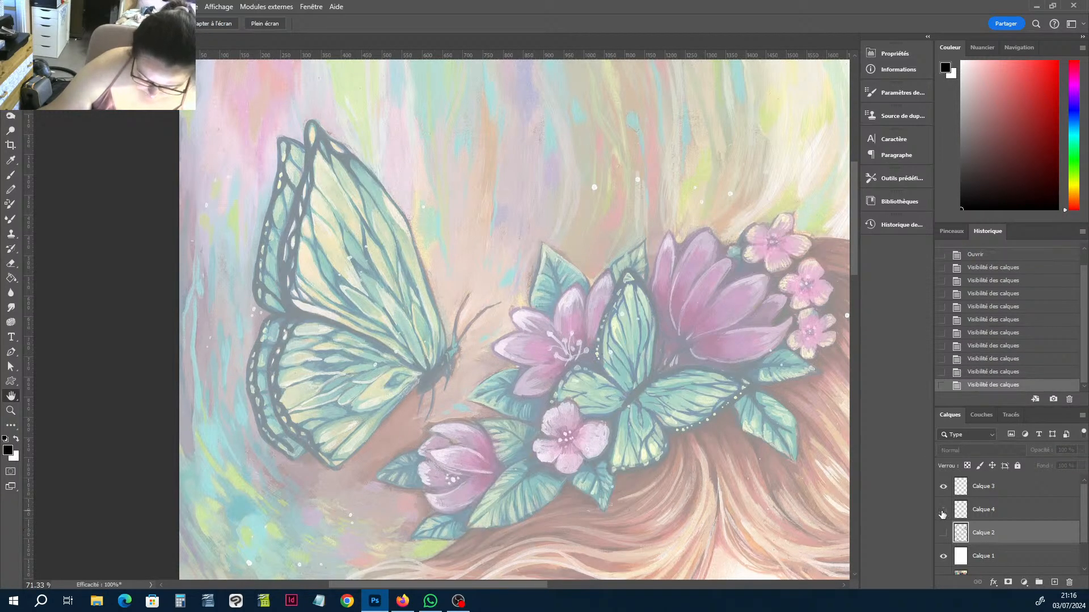
pyautogui.click(943, 511)
pyautogui.click(943, 512)
pyautogui.click(944, 512)
pyautogui.click(943, 532)
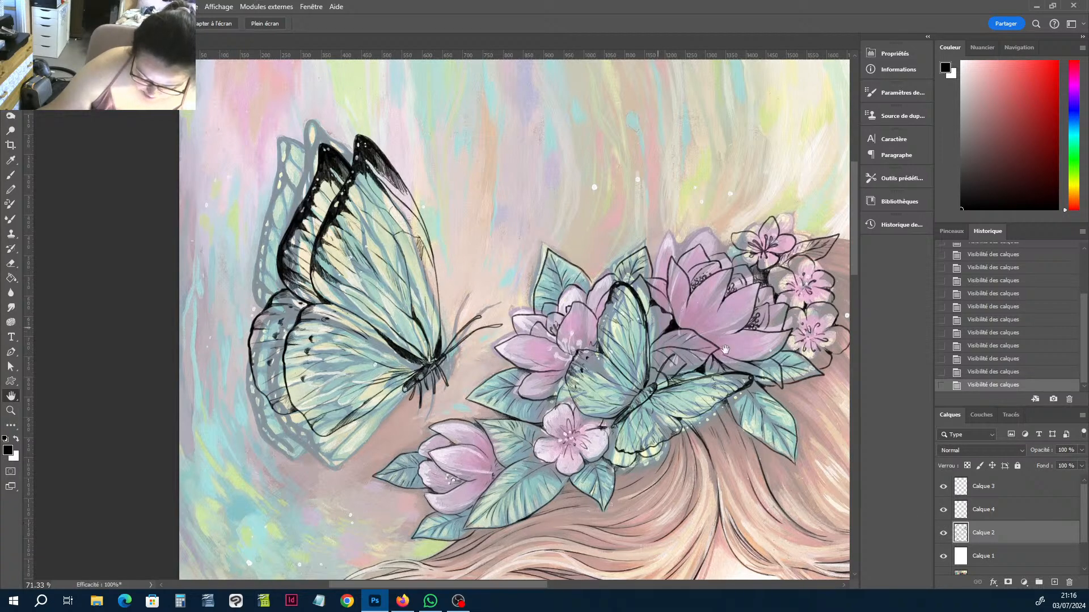
# Compare the crown area with all four layers hidden and shown, select Calque 3, and toggle Calque 2, 3 and 4 together.
pyautogui.moveTo(942, 556); pyautogui.dragTo(942, 487)
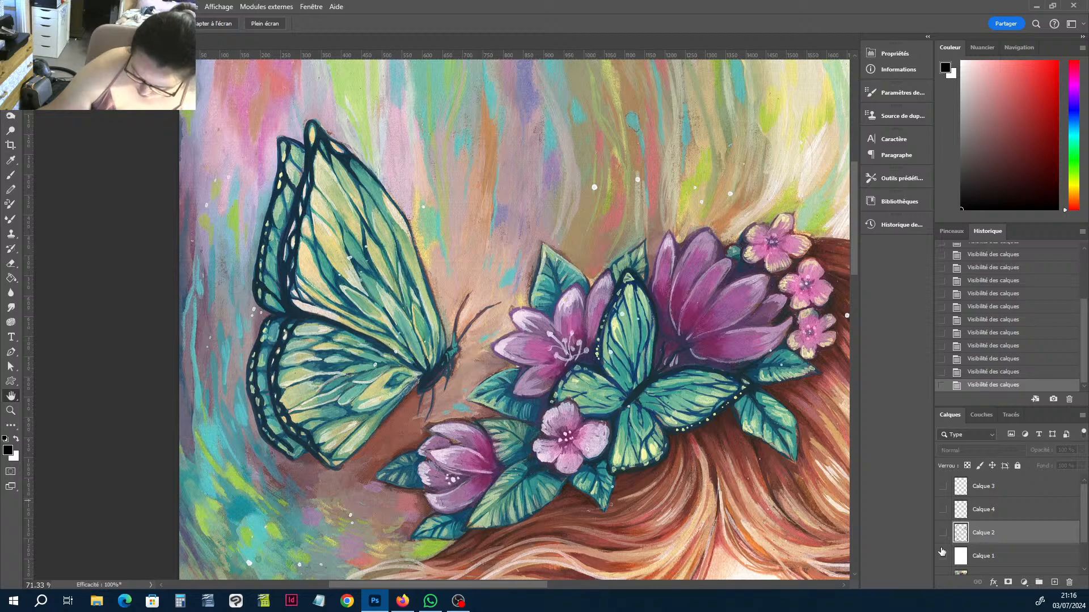
pyautogui.moveTo(941, 551); pyautogui.dragTo(943, 488)
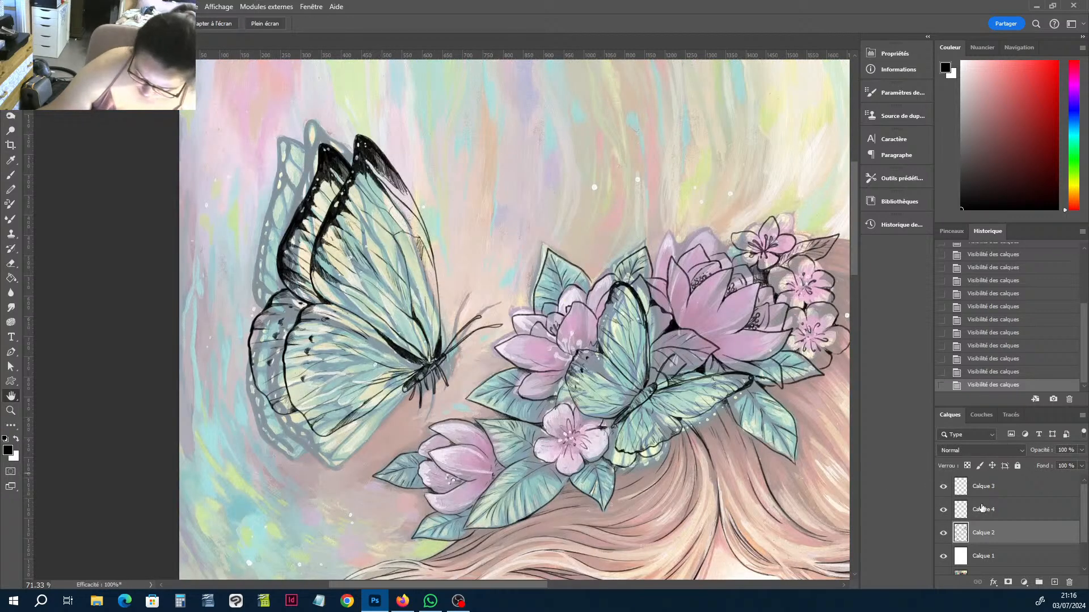
pyautogui.click(1017, 495)
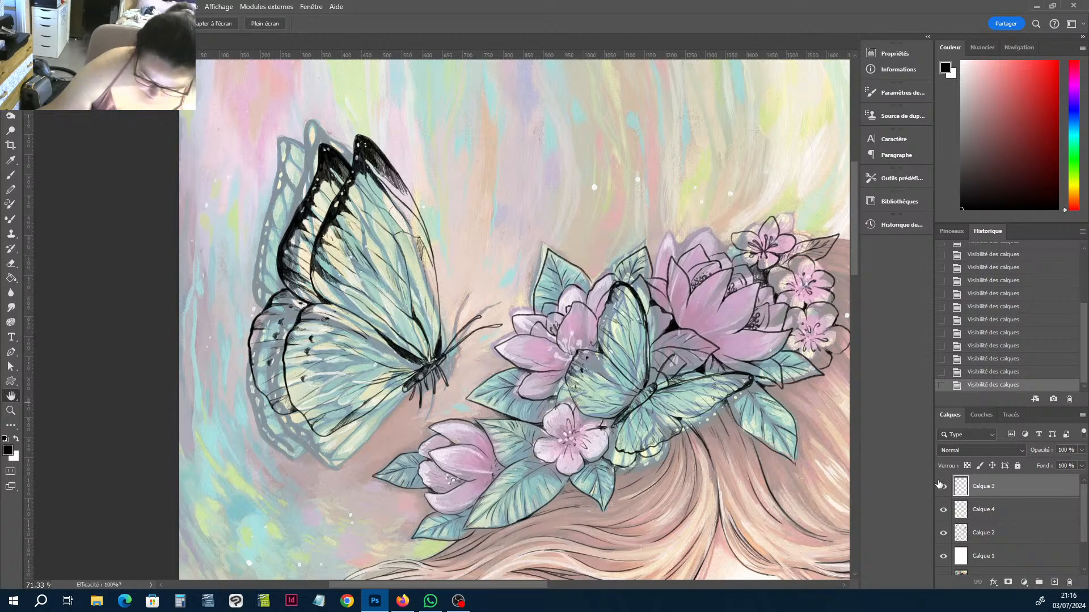
pyautogui.moveTo(944, 534); pyautogui.dragTo(943, 486)
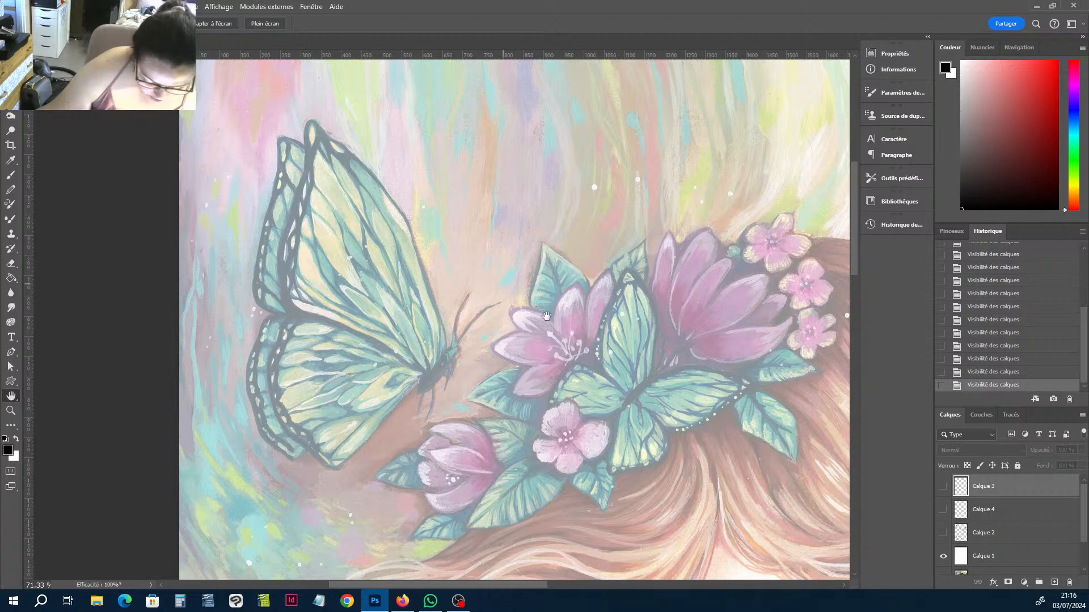
pyautogui.moveTo(943, 532); pyautogui.dragTo(943, 486)
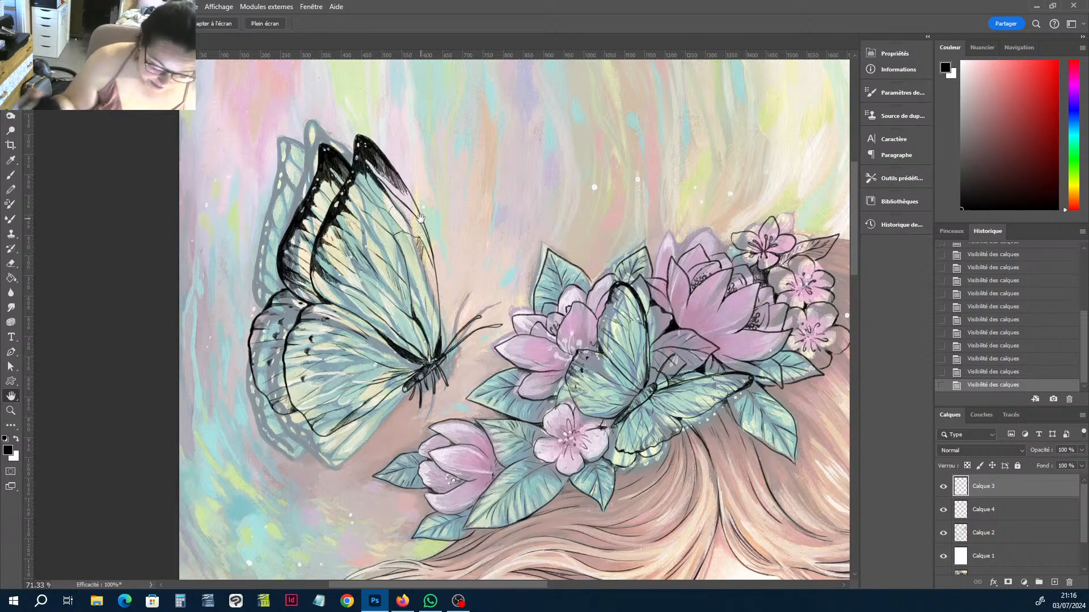
# Compare the large butterfly on the chest with the original painting by toggling the overlying layers, and check Calque 4 over the lower flowers.
pyautogui.scroll(-2, 582, 282)
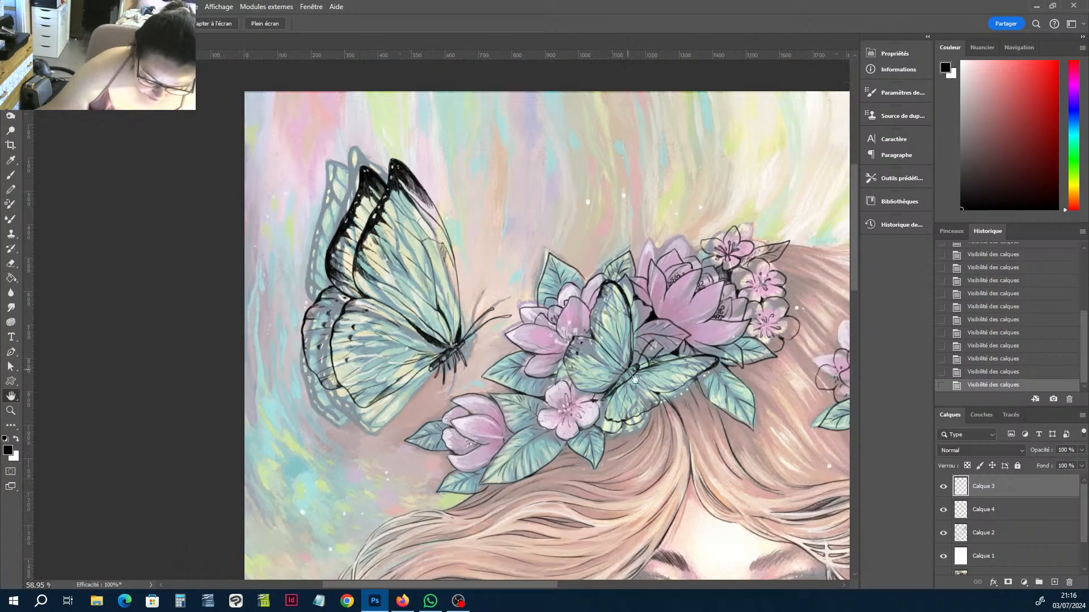
pyautogui.moveTo(713, 447); pyautogui.dragTo(448, 278)
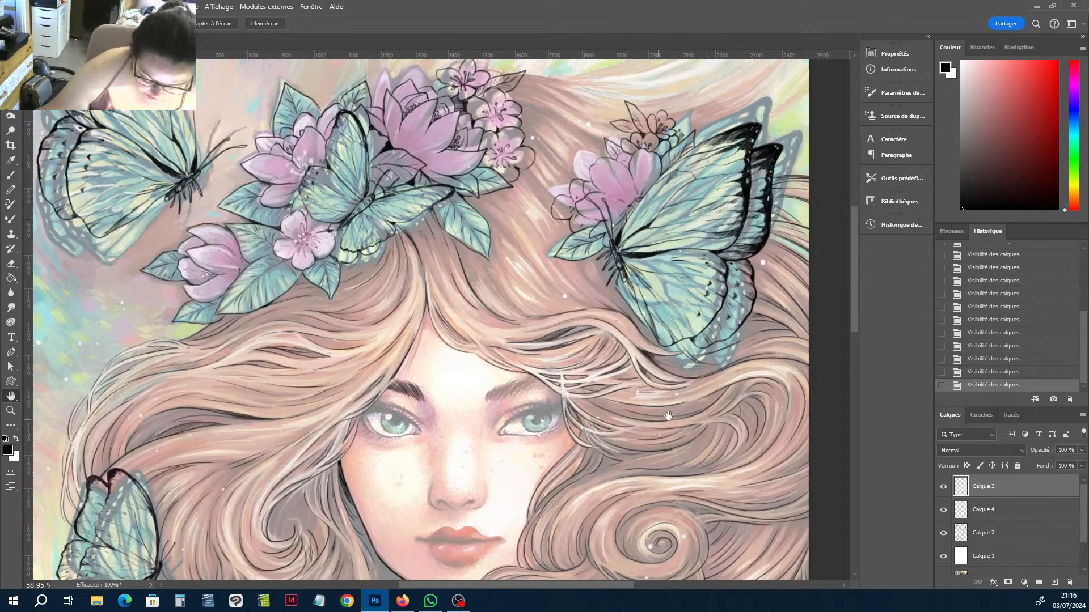
pyautogui.moveTo(674, 447); pyautogui.dragTo(567, 260)
pyautogui.moveTo(437, 375); pyautogui.dragTo(499, 239)
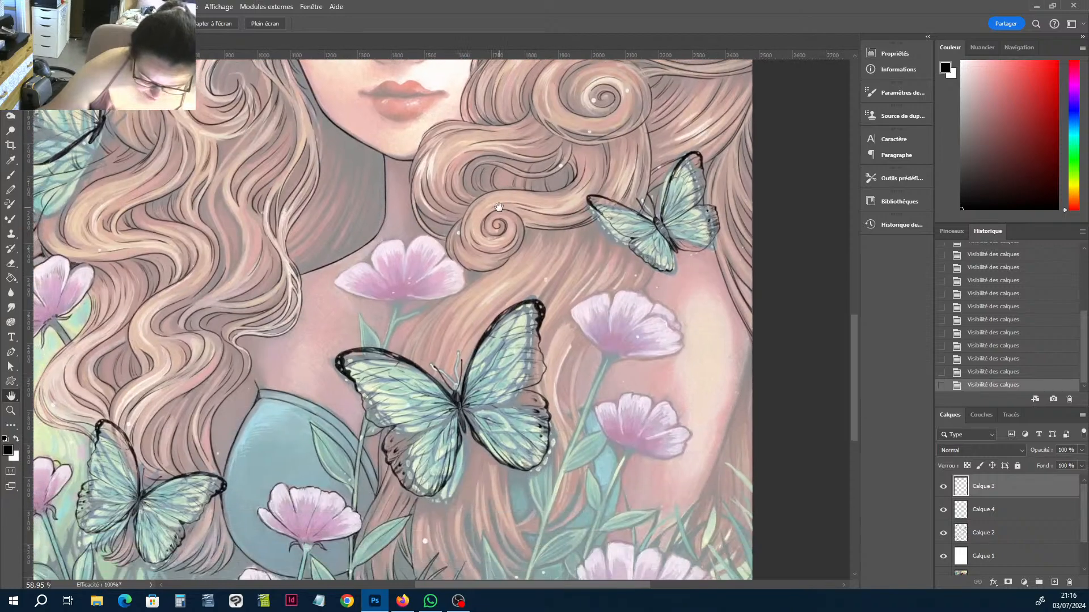
pyautogui.scroll(3, 456, 450)
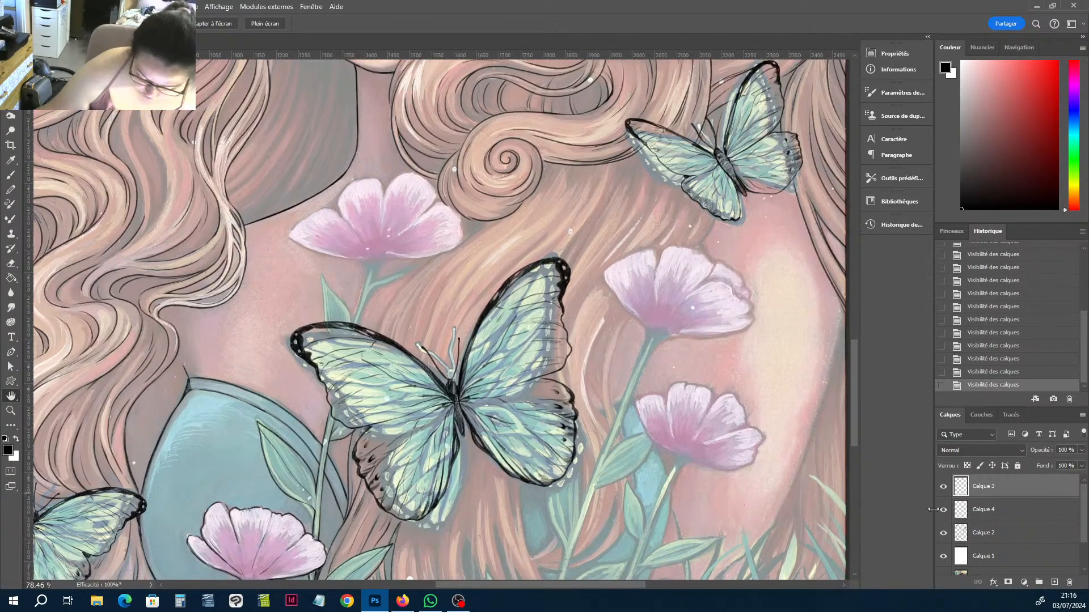
pyautogui.click(943, 489)
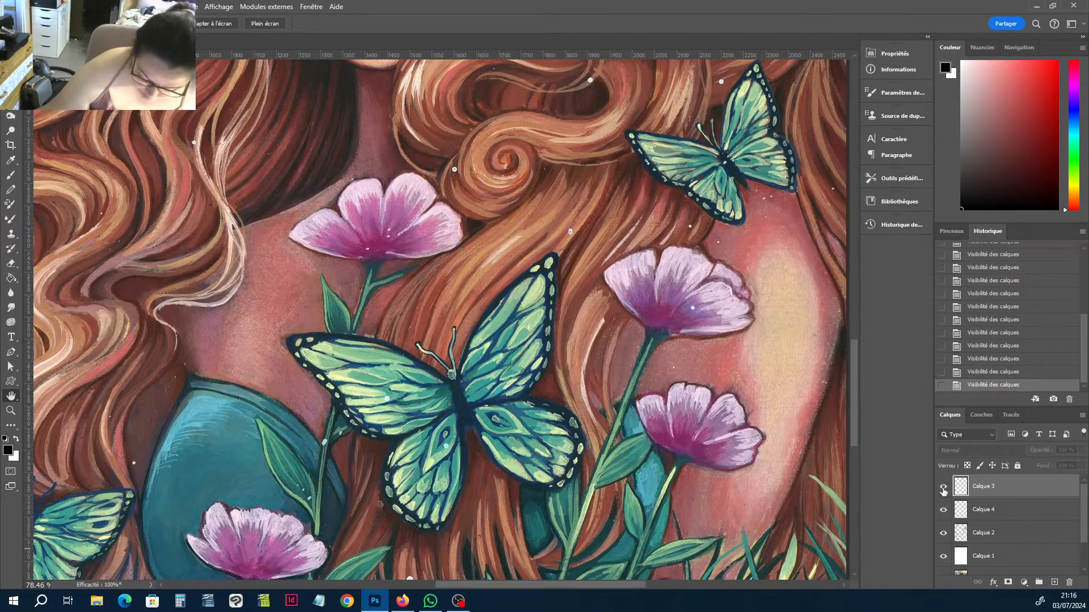
pyautogui.click(943, 489)
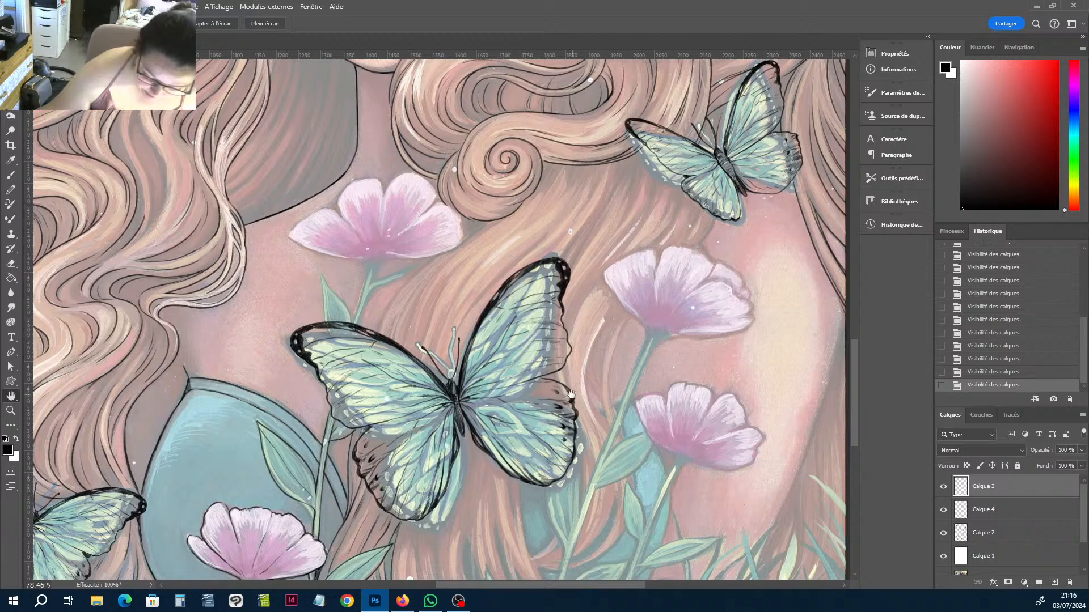
pyautogui.moveTo(658, 424); pyautogui.dragTo(640, 304)
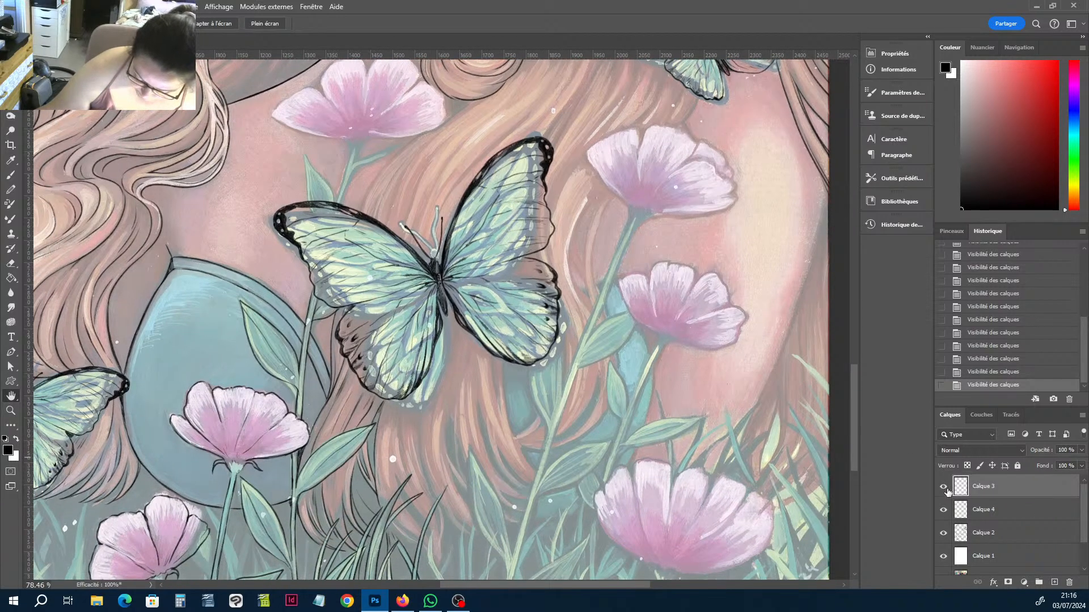
pyautogui.click(946, 511)
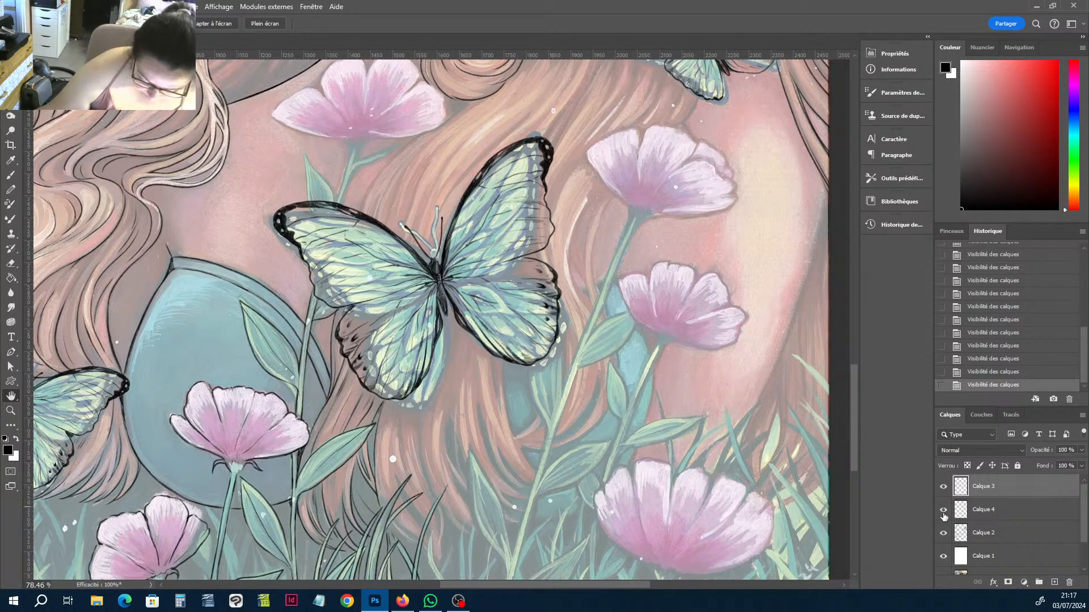
# Select Calque 2 and toggle its visibility repeatedly to compare the chest butterfly's line art with the painting.
pyautogui.click(942, 533)
pyautogui.click(943, 533)
pyautogui.click(992, 529)
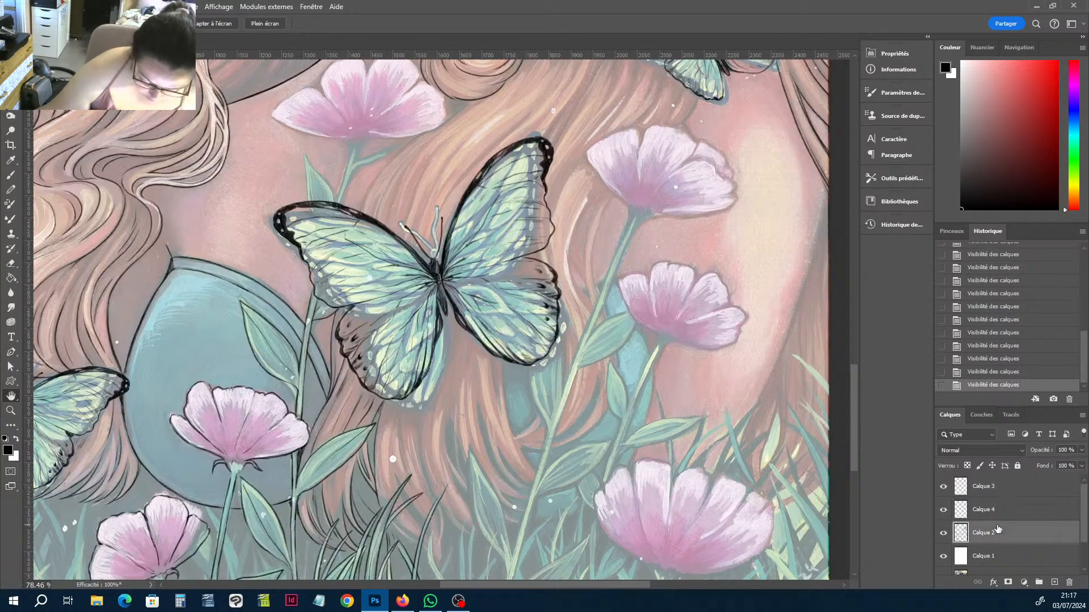
pyautogui.click(943, 533)
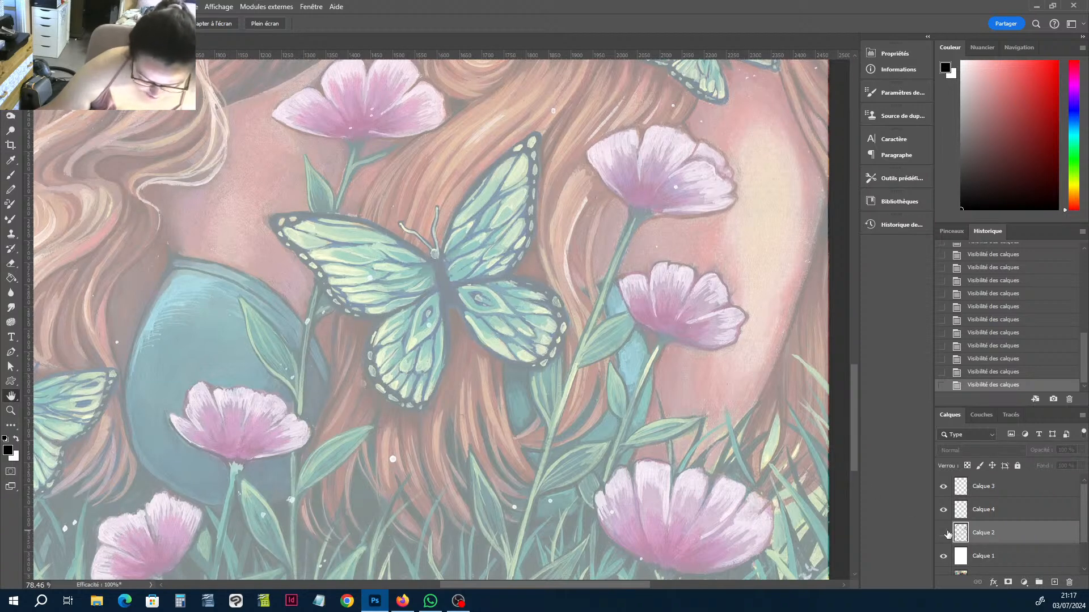
pyautogui.click(944, 533)
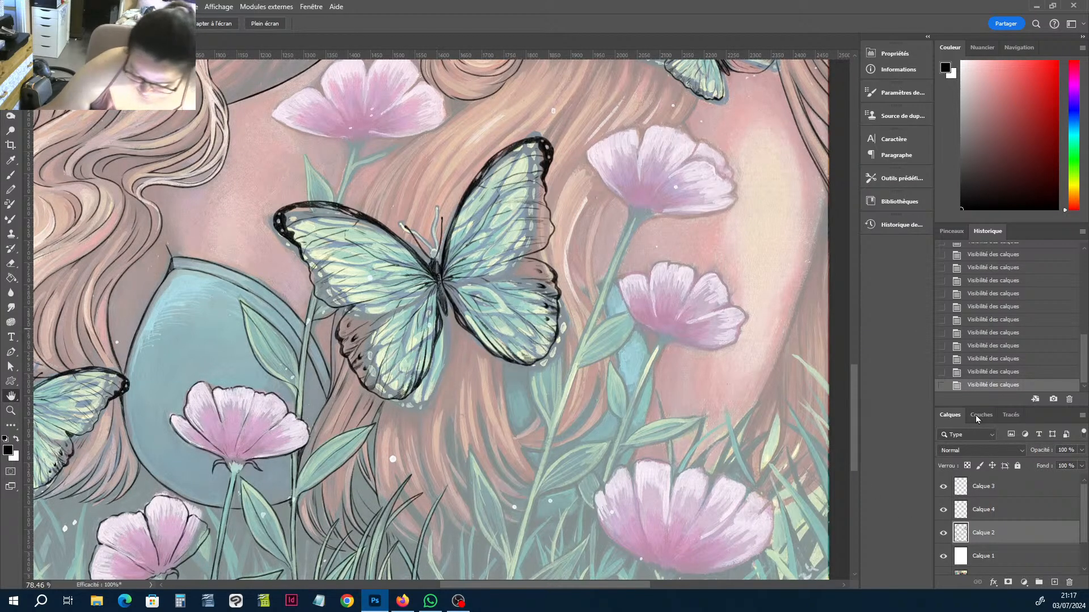
pyautogui.click(943, 533)
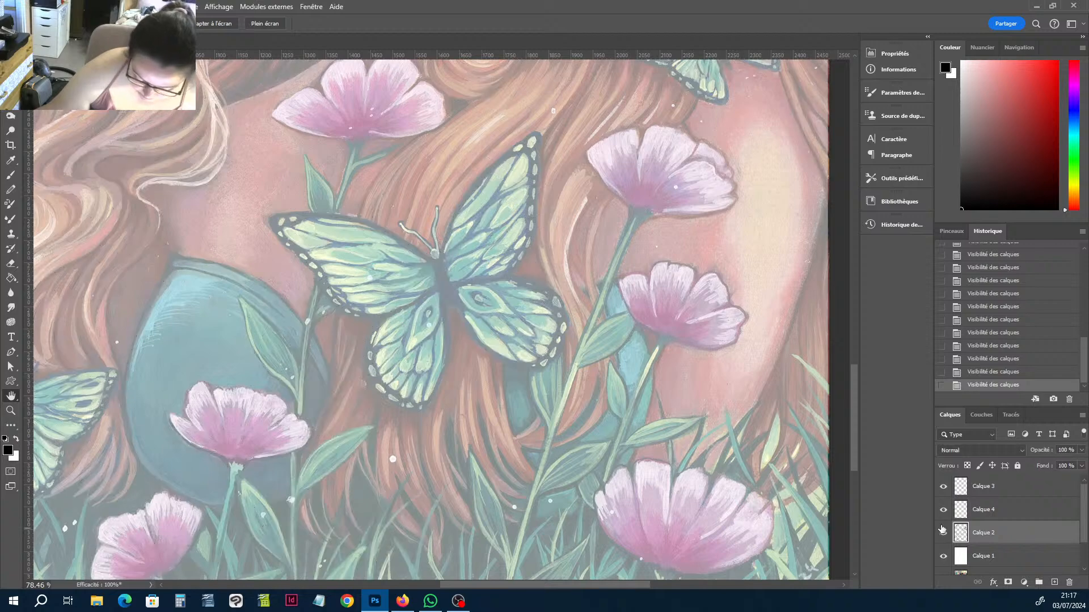
pyautogui.click(944, 533)
# Brush short black hair strokes on Calque 2 to fill the inner end of the left-hand eyebrow.
pyautogui.moveTo(501, 59); pyautogui.dragTo(543, 270)
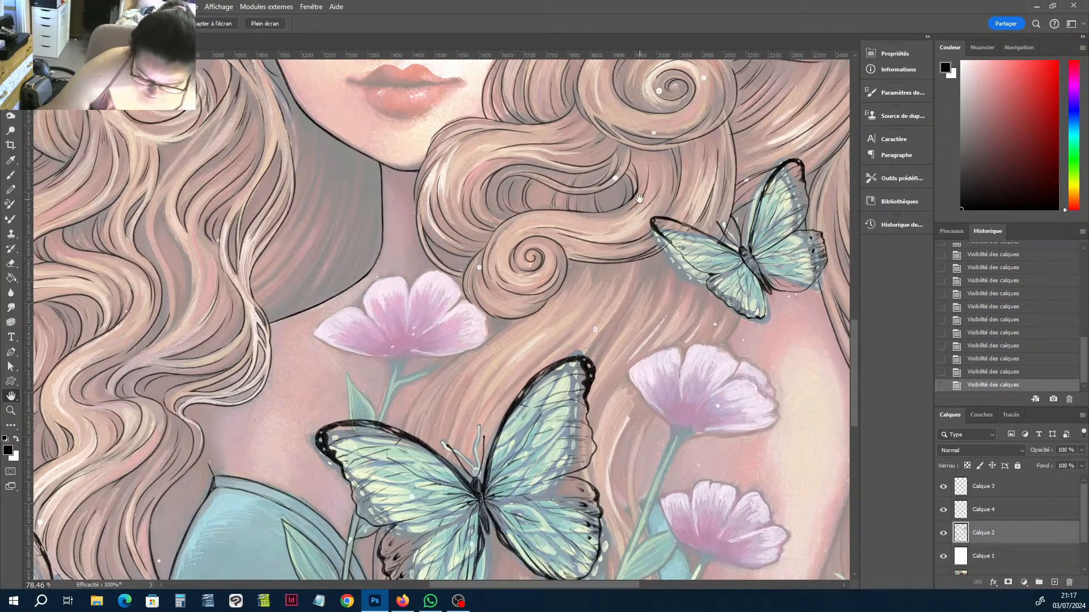
pyautogui.moveTo(486, 64); pyautogui.dragTo(608, 309)
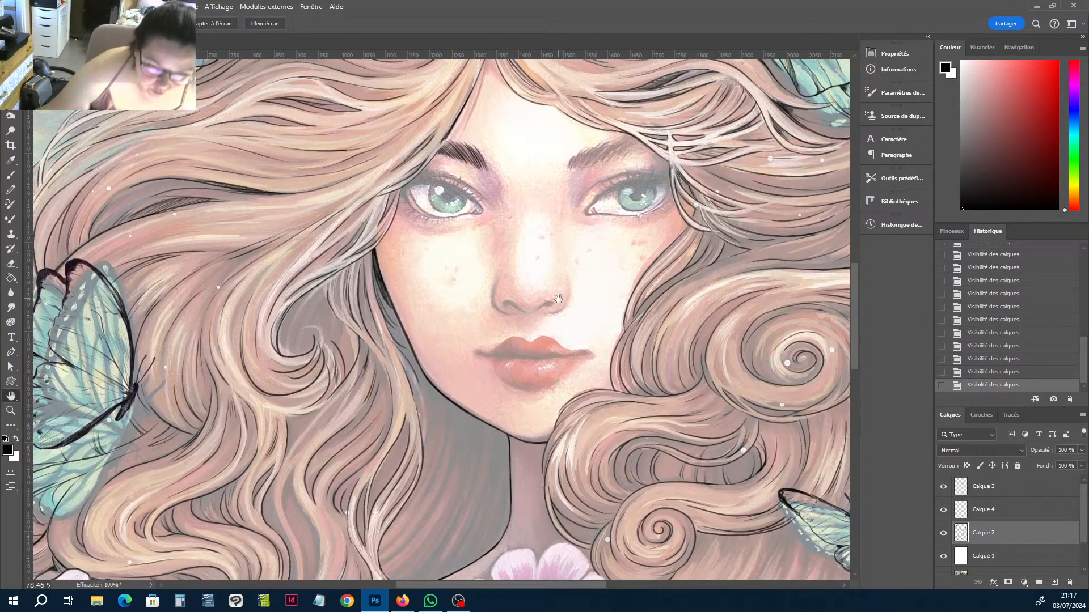
pyautogui.scroll(3, 558, 298)
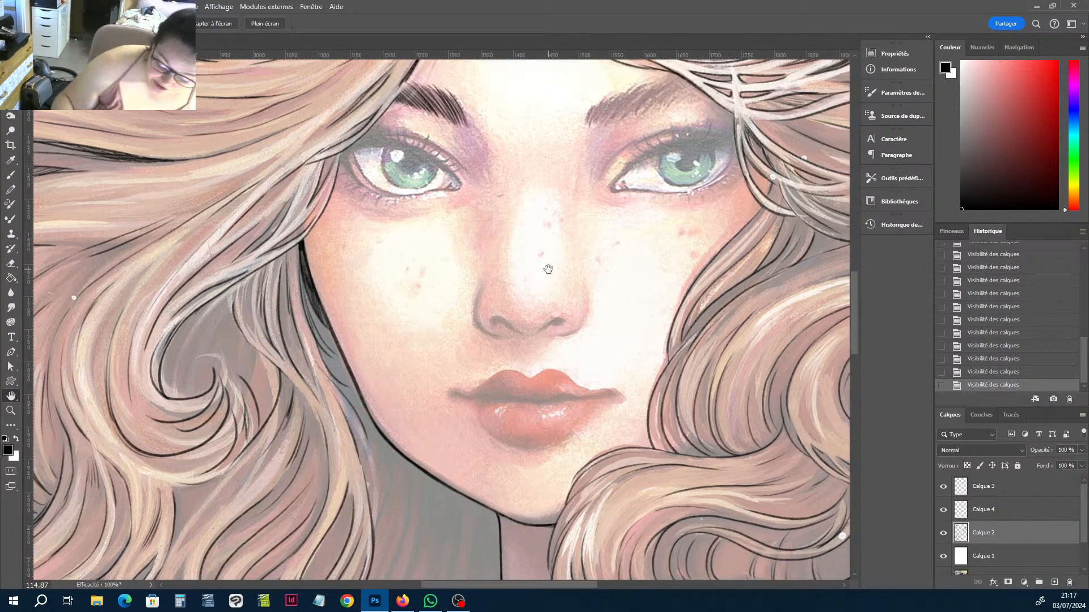
pyautogui.moveTo(745, 198); pyautogui.dragTo(532, 361)
pyautogui.press('r')
pyautogui.moveTo(681, 241)
pyautogui.mouseDown()
pyautogui.moveTo(714, 267)
pyautogui.moveTo(515, 362)
pyautogui.moveTo(524, 350)
pyautogui.mouseUp()
pyautogui.press('b')
pyautogui.moveTo(524, 334); pyautogui.dragTo(525, 351)
pyautogui.moveTo(524, 335)
pyautogui.mouseDown()
pyautogui.moveTo(524, 352)
pyautogui.moveTo(511, 304)
pyautogui.mouseUp()
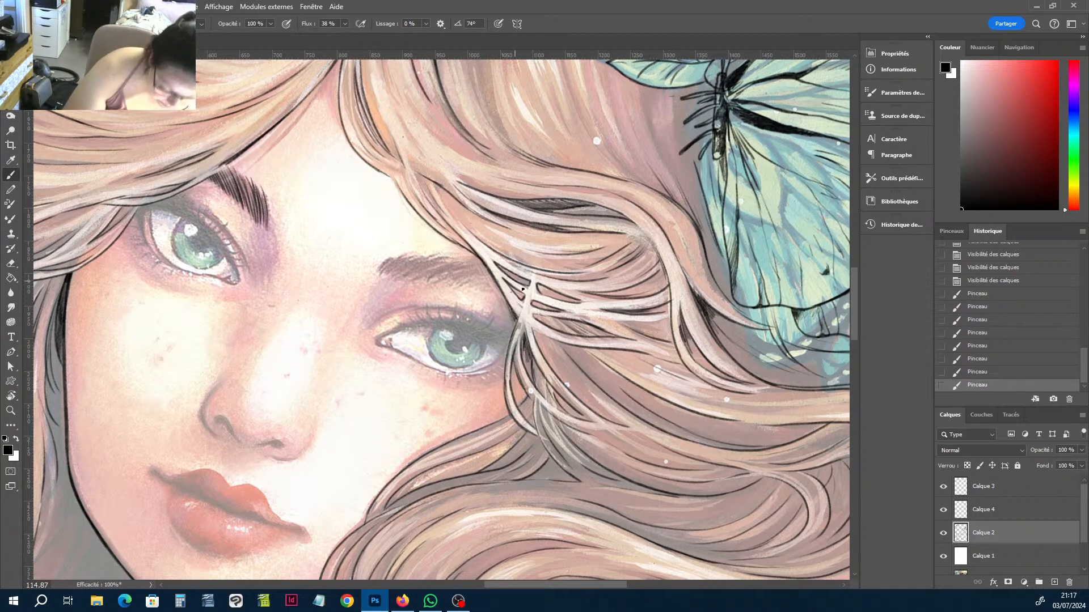
# Start the right-hand eyebrow with short black hair strokes at its inner end, close to the nose bridge.
pyautogui.press('r')
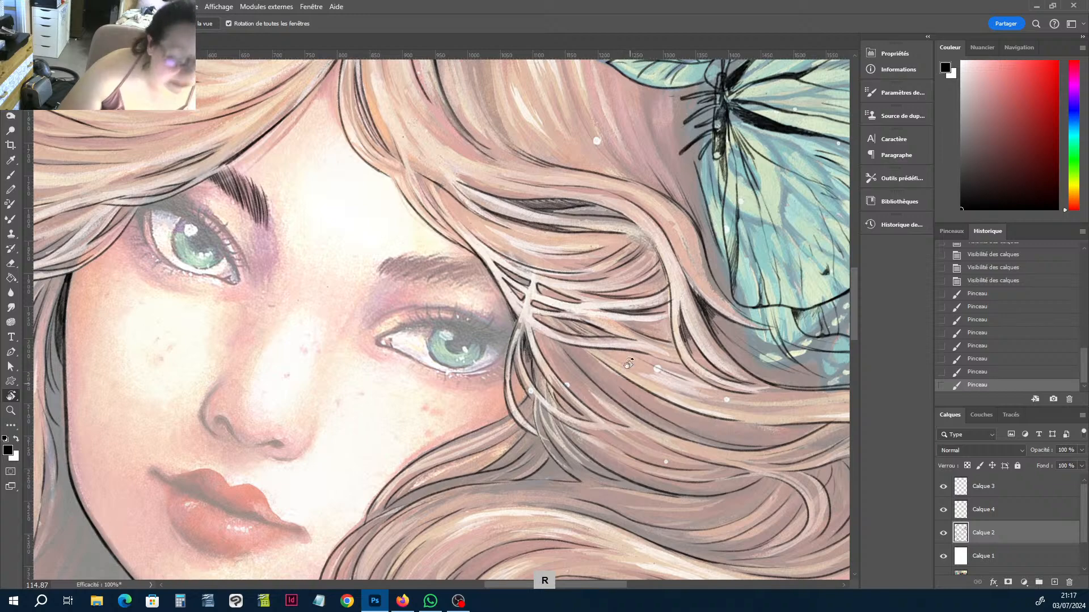
pyautogui.moveTo(628, 343)
pyautogui.mouseDown()
pyautogui.moveTo(637, 155)
pyautogui.moveTo(574, 71)
pyautogui.mouseUp()
pyautogui.press('b')
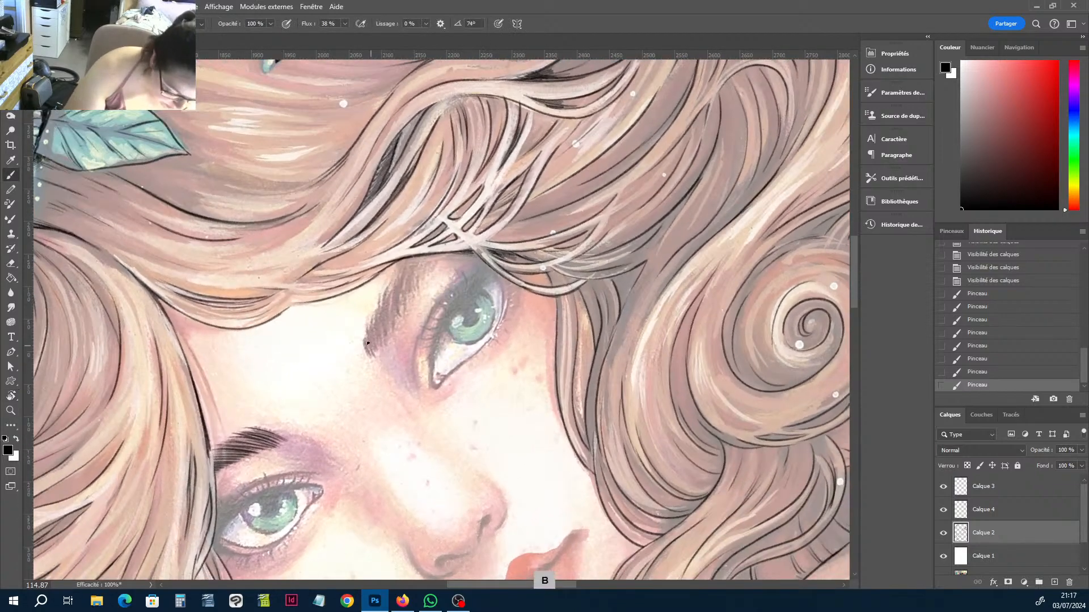
pyautogui.moveTo(370, 355); pyautogui.dragTo(366, 340)
pyautogui.moveTo(374, 358); pyautogui.dragTo(368, 340)
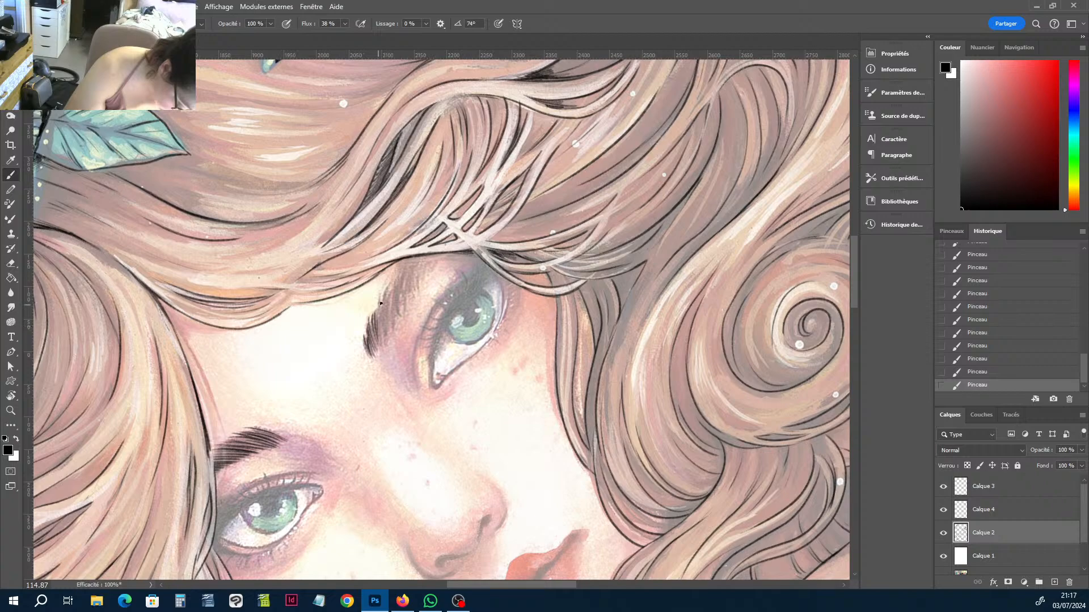
# Look up the dry-media brush preset and size currently in use among the brush presets.
pyautogui.press('r')
pyautogui.moveTo(499, 173)
pyautogui.mouseDown()
pyautogui.moveTo(533, 239)
pyautogui.moveTo(539, 306)
pyautogui.moveTo(570, 336)
pyautogui.mouseUp()
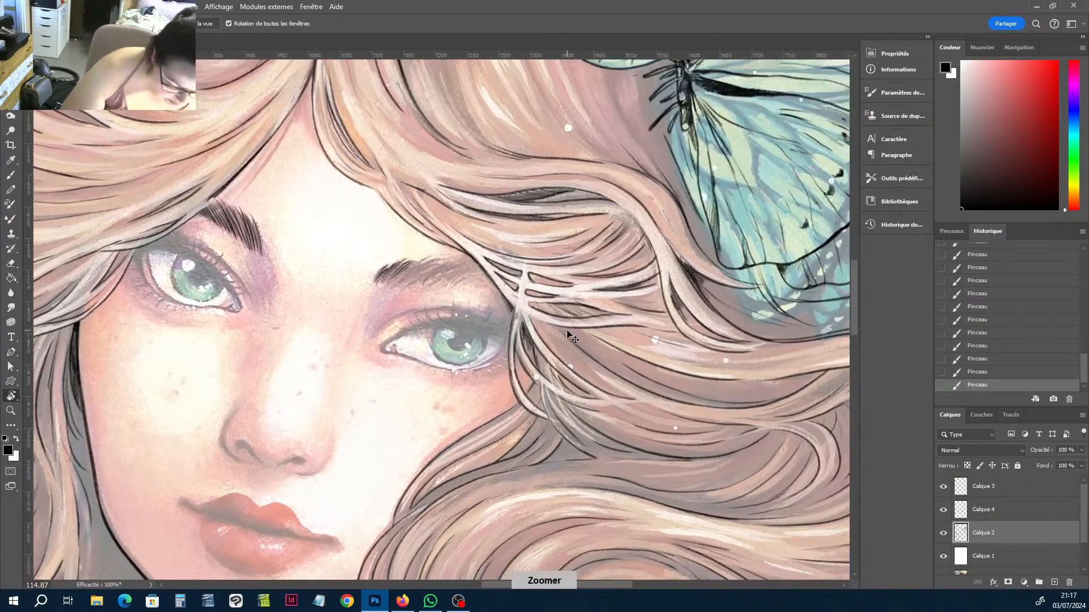
pyautogui.hotkey('ctrl', '-')
pyautogui.hotkey('ctrl', '+')
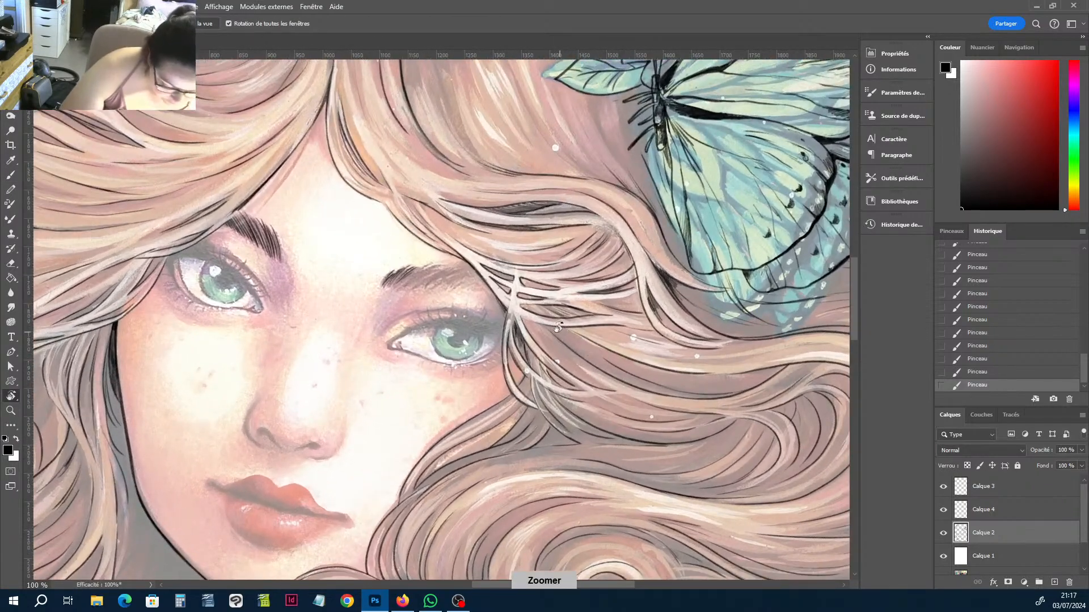
pyautogui.press('b')
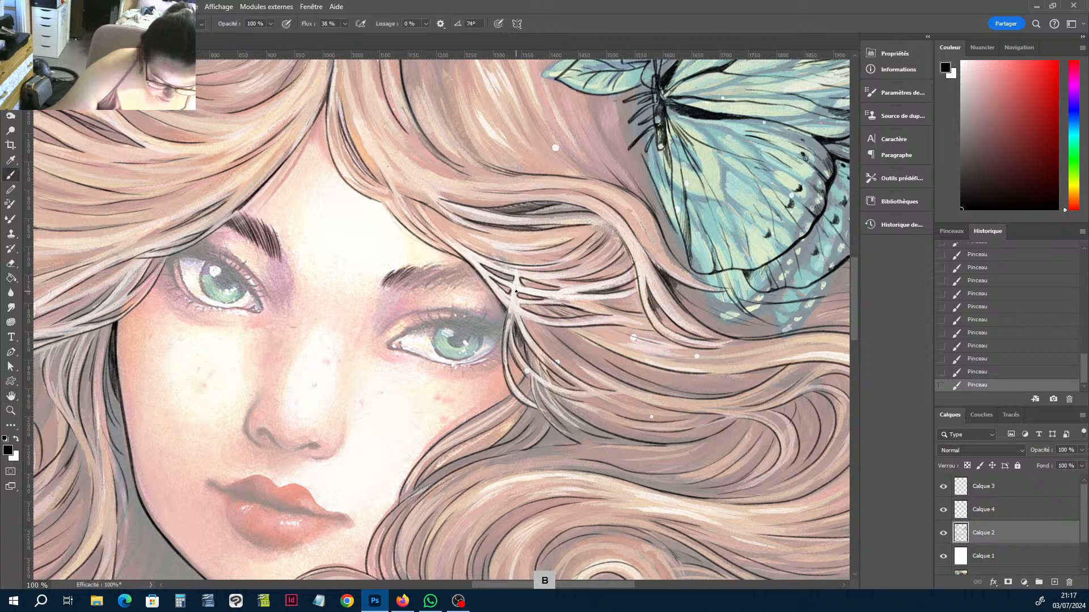
pyautogui.rightClick(516, 295)
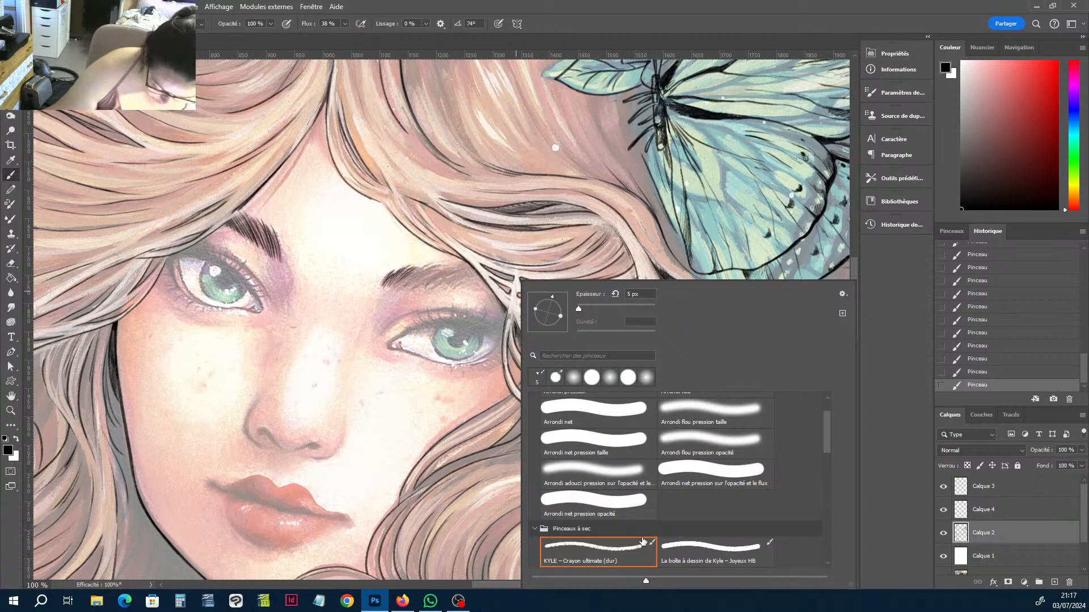
pyautogui.scroll(-1, 642, 542)
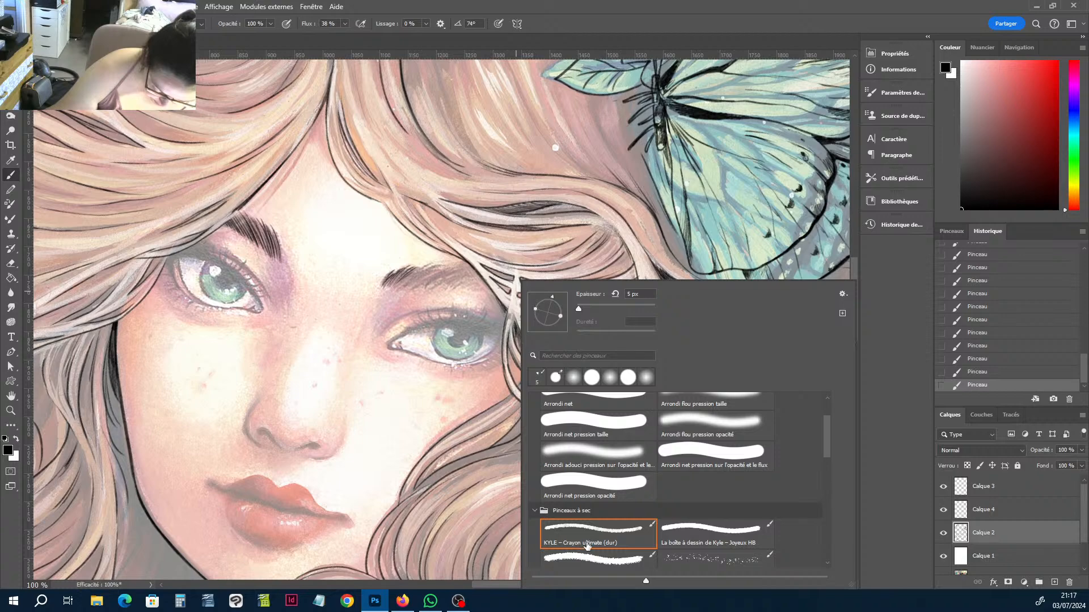
pyautogui.scroll(-1, 587, 545)
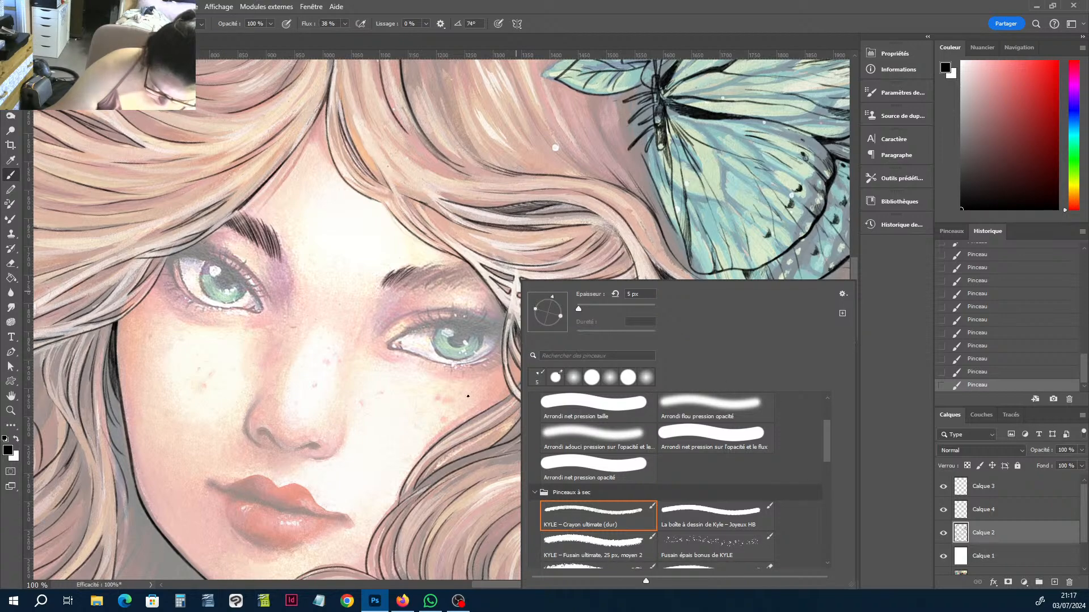
pyautogui.press('Escape')
# Fill the remaining length of the right-hand eyebrow with dense, slanted black hair strokes following its painted arch.
pyautogui.scroll(4, 418, 278)
pyautogui.press('r')
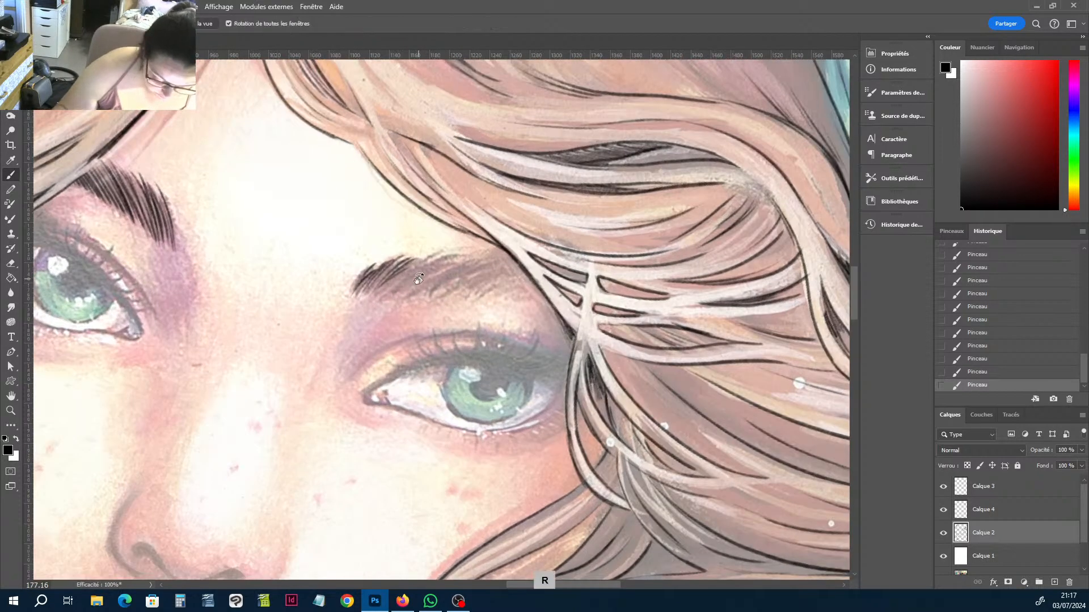
pyautogui.click(621, 277)
pyautogui.moveTo(621, 278); pyautogui.dragTo(590, 207)
pyautogui.press('b')
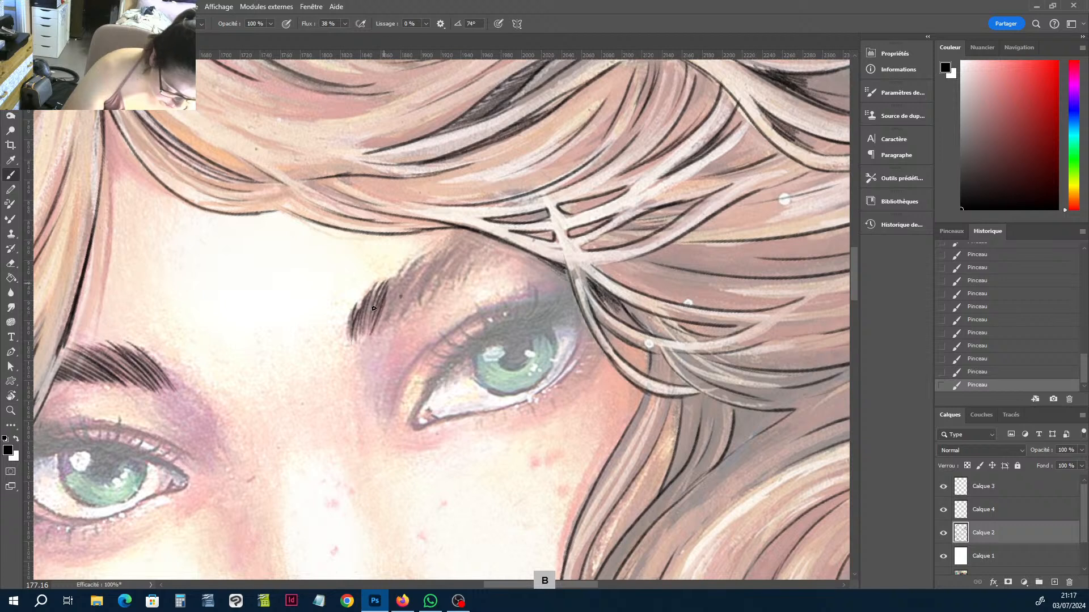
pyautogui.moveTo(385, 309); pyautogui.dragTo(398, 269)
pyautogui.moveTo(381, 315); pyautogui.dragTo(406, 270)
pyautogui.moveTo(386, 309)
pyautogui.mouseDown()
pyautogui.moveTo(422, 263)
pyautogui.moveTo(414, 259)
pyautogui.mouseUp()
pyautogui.moveTo(399, 313); pyautogui.dragTo(432, 257)
pyautogui.moveTo(406, 311)
pyautogui.mouseDown()
pyautogui.moveTo(436, 254)
pyautogui.moveTo(431, 270)
pyautogui.mouseUp()
pyautogui.moveTo(420, 295)
pyautogui.mouseDown()
pyautogui.moveTo(440, 246)
pyautogui.moveTo(419, 313)
pyautogui.moveTo(482, 228)
pyautogui.mouseUp()
pyautogui.moveTo(451, 282)
pyautogui.mouseDown()
pyautogui.moveTo(471, 233)
pyautogui.moveTo(486, 246)
pyautogui.moveTo(513, 240)
pyautogui.moveTo(487, 235)
pyautogui.mouseUp()
# Finish the right-hand eyebrow's tail up to the hair strand and touch up the outer end of the left-hand eyebrow.
pyautogui.press('r')
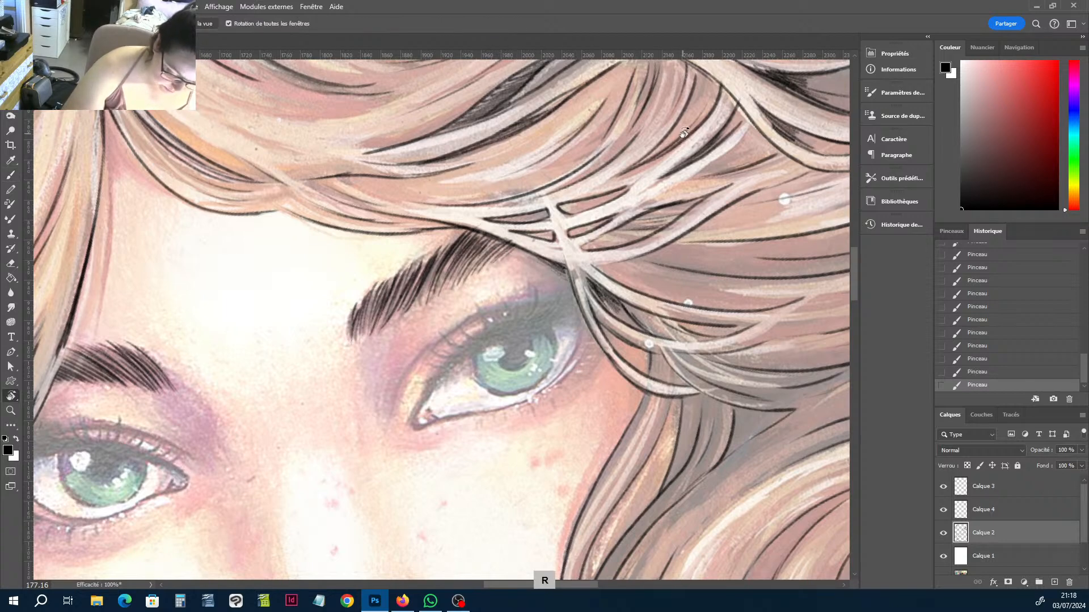
pyautogui.moveTo(683, 130); pyautogui.dragTo(638, 440)
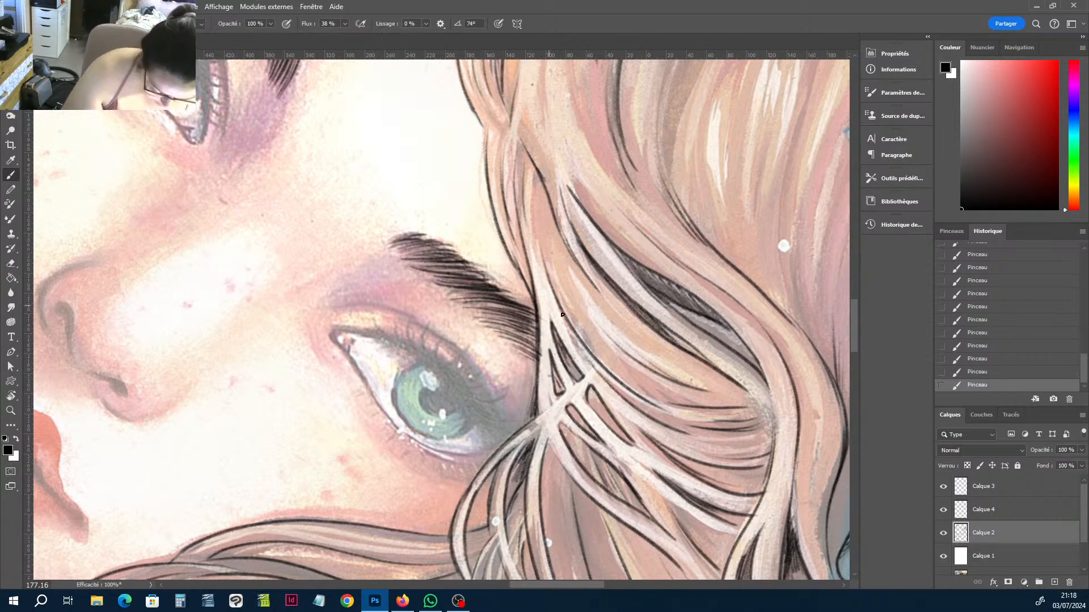
pyautogui.press('r')
pyautogui.moveTo(631, 342); pyautogui.dragTo(667, 191)
pyautogui.press('h')
pyautogui.press('b')
pyautogui.moveTo(271, 185)
pyautogui.mouseDown()
pyautogui.moveTo(250, 240)
pyautogui.moveTo(279, 144)
pyautogui.mouseUp()
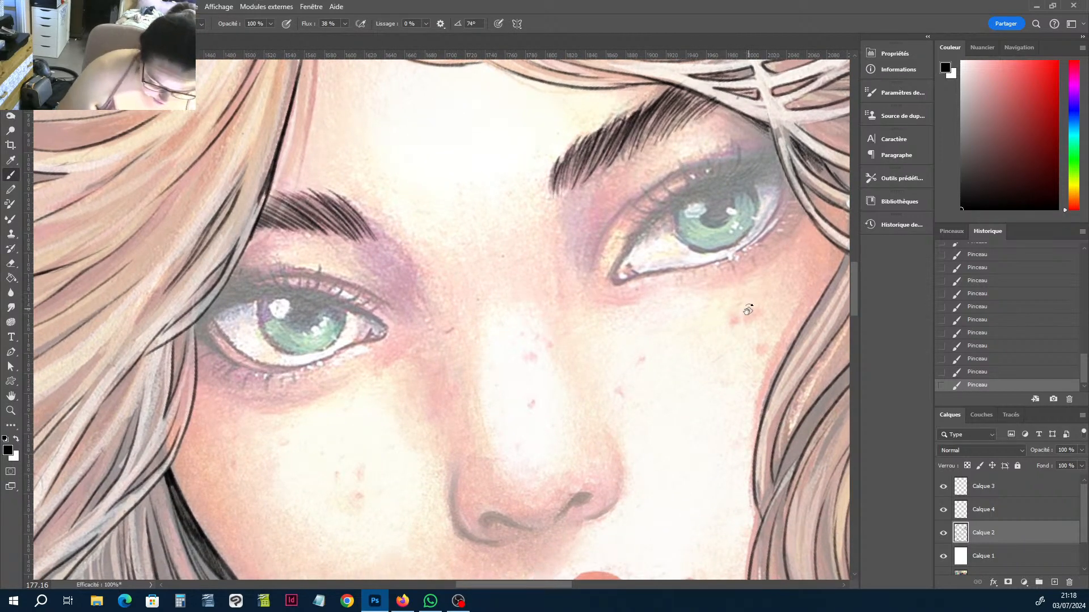
# Ink the curved outline of the nose's left-hand wing, from its upper crease down to below the nostril.
pyautogui.press('h')
pyautogui.moveTo(668, 318)
pyautogui.mouseDown()
pyautogui.moveTo(634, 287)
pyautogui.moveTo(561, 124)
pyautogui.moveTo(639, 200)
pyautogui.mouseUp()
pyautogui.press('r')
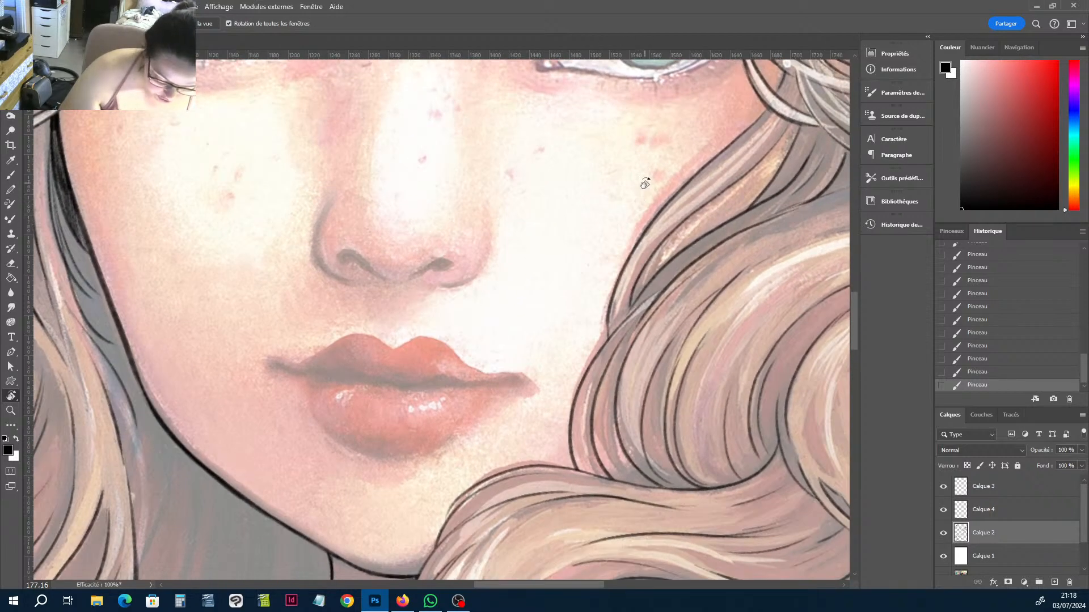
pyautogui.press('b')
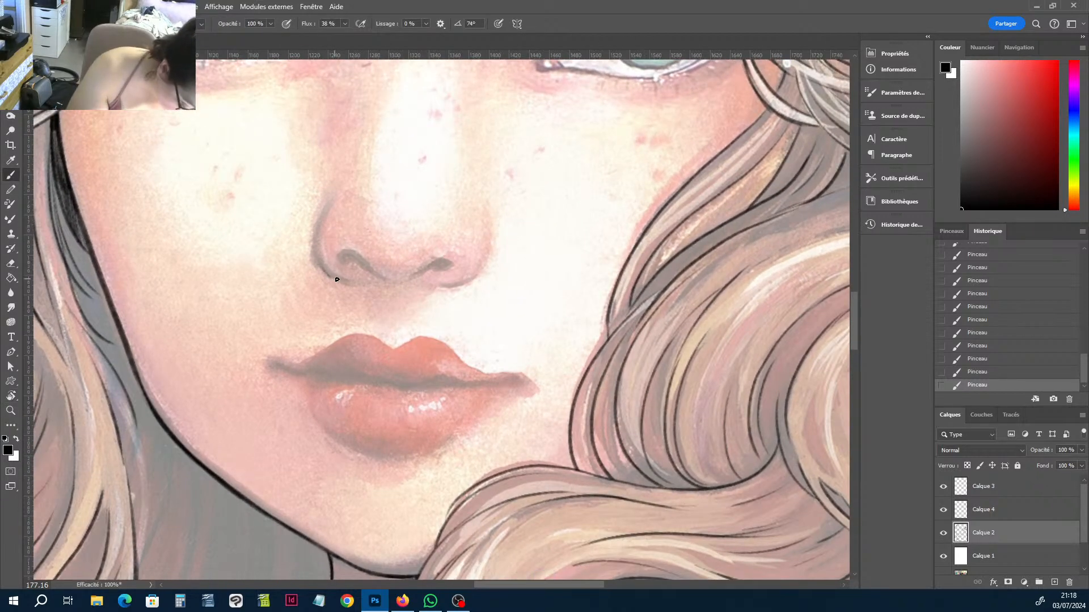
pyautogui.moveTo(318, 256); pyautogui.dragTo(326, 271)
pyautogui.moveTo(325, 209); pyautogui.dragTo(319, 238)
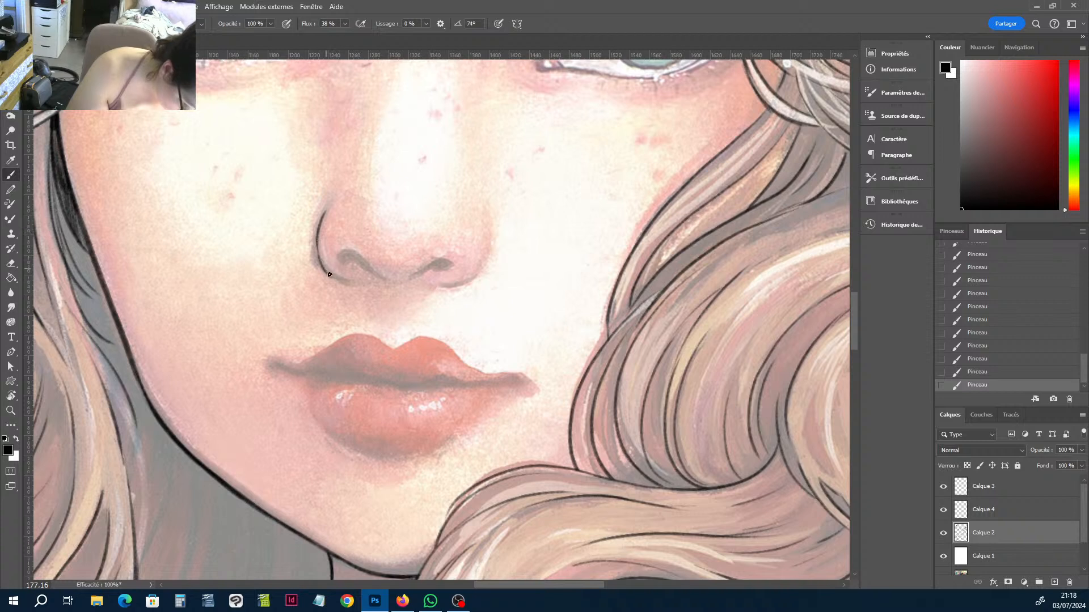
pyautogui.moveTo(329, 274); pyautogui.dragTo(344, 282)
pyautogui.moveTo(332, 203); pyautogui.dragTo(321, 223)
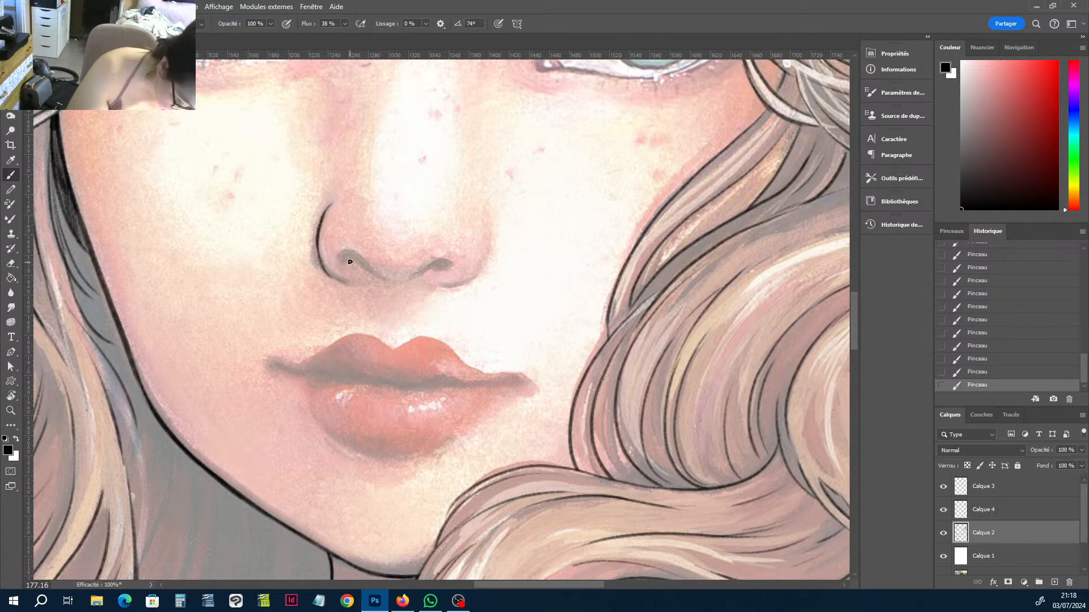
# Ink both nostrils and the base of the nose, and outline the right-hand wing, cleaning up its line with the Eraser.
pyautogui.moveTo(350, 261)
pyautogui.mouseDown()
pyautogui.moveTo(357, 240)
pyautogui.moveTo(376, 278)
pyautogui.moveTo(419, 273)
pyautogui.moveTo(405, 283)
pyautogui.moveTo(438, 257)
pyautogui.moveTo(412, 278)
pyautogui.moveTo(436, 263)
pyautogui.mouseUp()
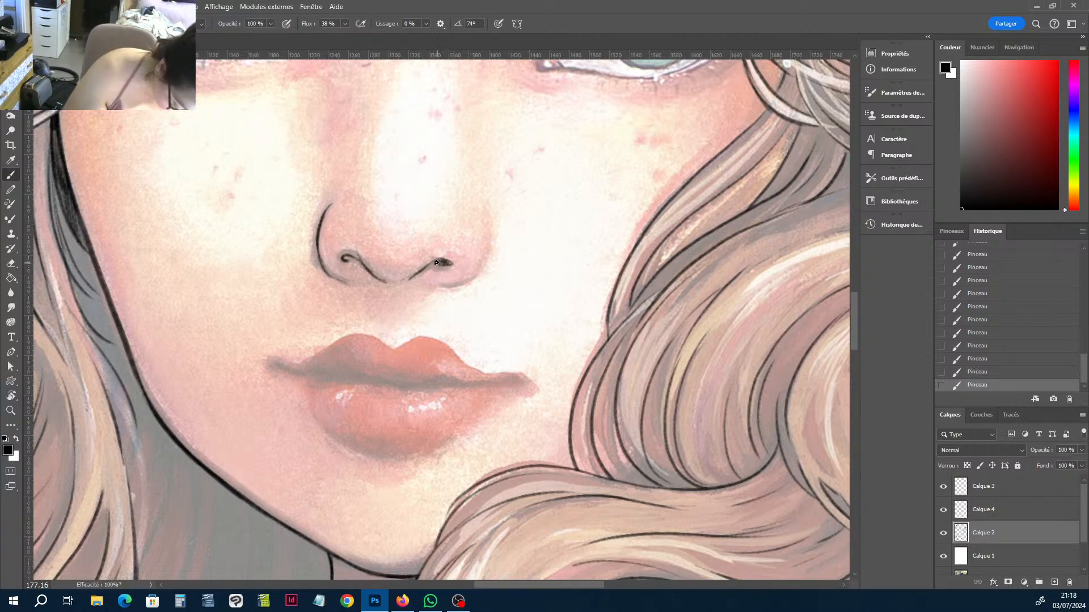
pyautogui.moveTo(343, 259); pyautogui.dragTo(356, 260)
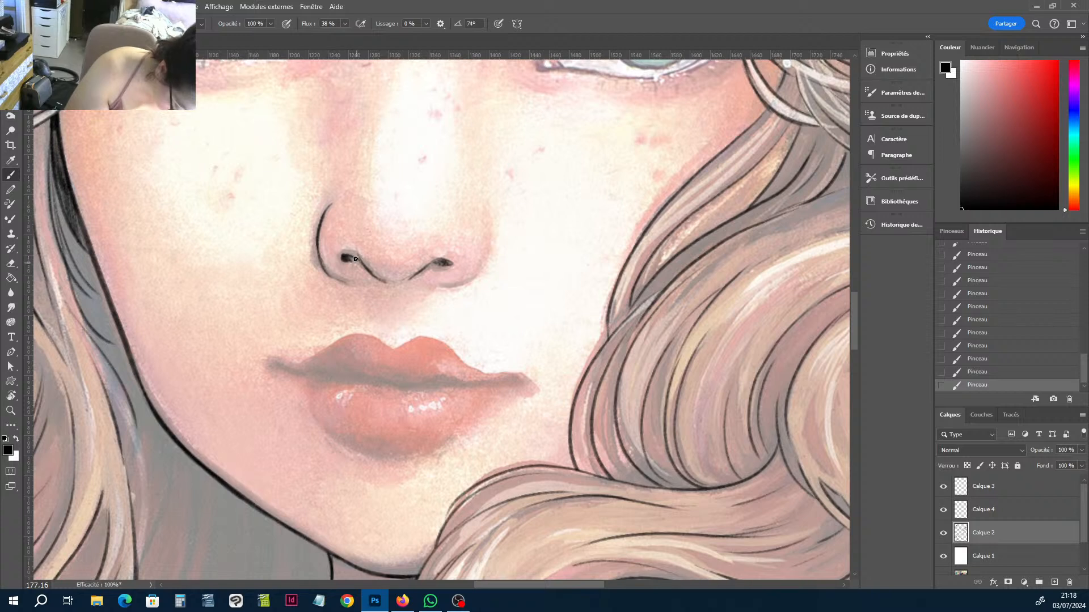
pyautogui.moveTo(432, 287)
pyautogui.mouseDown()
pyautogui.moveTo(468, 284)
pyautogui.moveTo(482, 265)
pyautogui.moveTo(475, 276)
pyautogui.moveTo(480, 208)
pyautogui.moveTo(493, 236)
pyautogui.moveTo(478, 201)
pyautogui.moveTo(491, 239)
pyautogui.mouseUp()
pyautogui.press('e')
pyautogui.press('b')
pyautogui.moveTo(485, 219); pyautogui.dragTo(482, 266)
pyautogui.press('e')
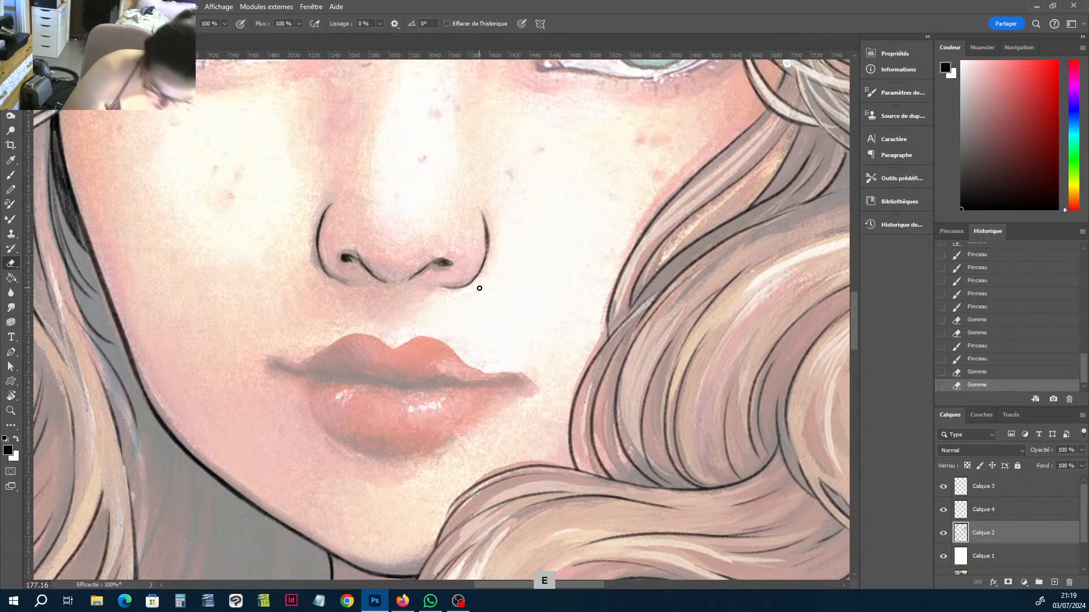
# Refine the left-hand wing of the nose by alternately erasing and redrawing its outline.
pyautogui.press('r')
pyautogui.moveTo(567, 294)
pyautogui.mouseDown()
pyautogui.moveTo(583, 208)
pyautogui.moveTo(547, 213)
pyautogui.mouseUp()
pyautogui.press('e')
pyautogui.moveTo(300, 292); pyautogui.dragTo(294, 262)
pyautogui.press('b')
pyautogui.moveTo(294, 253); pyautogui.dragTo(290, 272)
pyautogui.moveTo(297, 245)
pyautogui.mouseDown()
pyautogui.moveTo(291, 299)
pyautogui.moveTo(297, 258)
pyautogui.mouseUp()
pyautogui.press('e')
pyautogui.moveTo(295, 244)
pyautogui.mouseDown()
pyautogui.moveTo(297, 276)
pyautogui.moveTo(295, 265)
pyautogui.mouseUp()
# Draw the upper eyelid line of the left-hand eye from its outer end down to the inner corner.
pyautogui.press('r')
pyautogui.moveTo(538, 228); pyautogui.dragTo(575, 263)
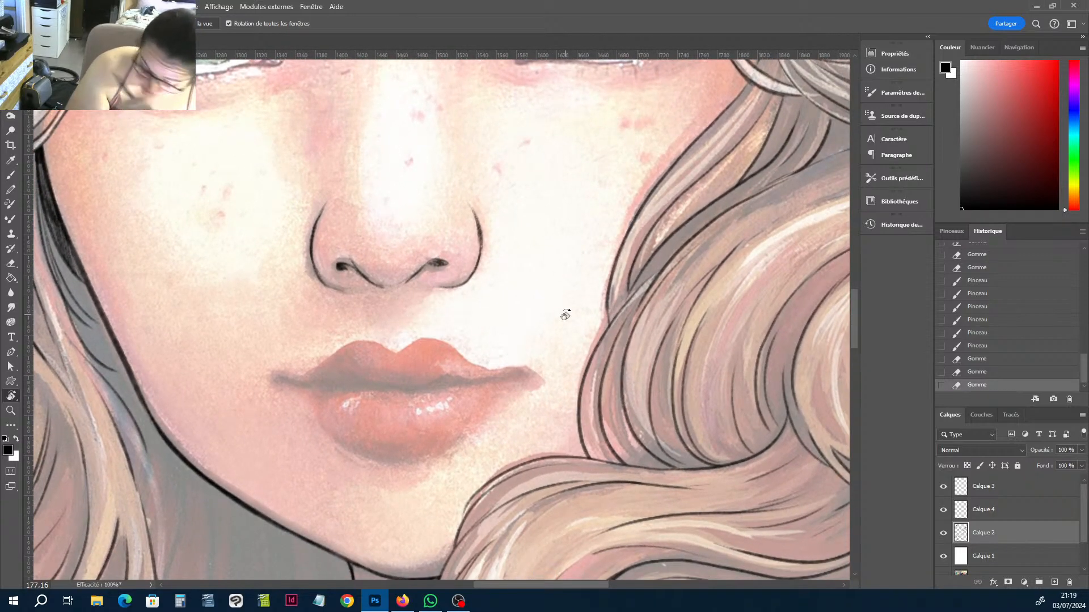
pyautogui.moveTo(567, 165); pyautogui.dragTo(632, 552)
pyautogui.press('h')
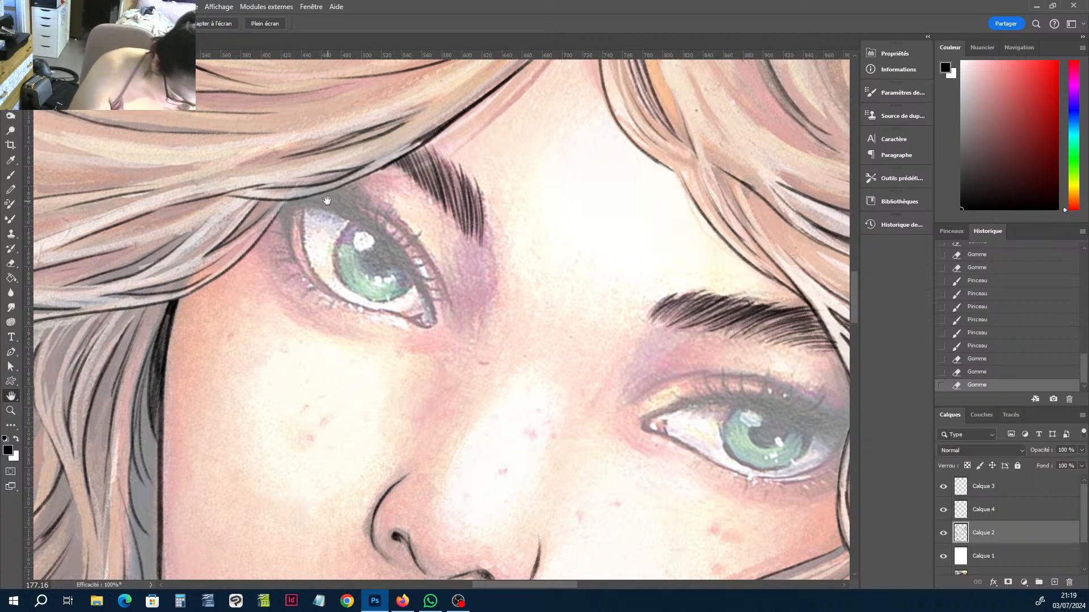
pyautogui.press('b')
pyautogui.moveTo(310, 200); pyautogui.dragTo(345, 208)
pyautogui.moveTo(313, 201); pyautogui.dragTo(359, 216)
pyautogui.moveTo(322, 206)
pyautogui.mouseDown()
pyautogui.moveTo(292, 199)
pyautogui.moveTo(355, 213)
pyautogui.moveTo(338, 206)
pyautogui.moveTo(319, 205)
pyautogui.moveTo(389, 243)
pyautogui.mouseUp()
pyautogui.moveTo(372, 228)
pyautogui.mouseDown()
pyautogui.moveTo(347, 211)
pyautogui.moveTo(399, 247)
pyautogui.moveTo(367, 226)
pyautogui.moveTo(434, 324)
pyautogui.mouseUp()
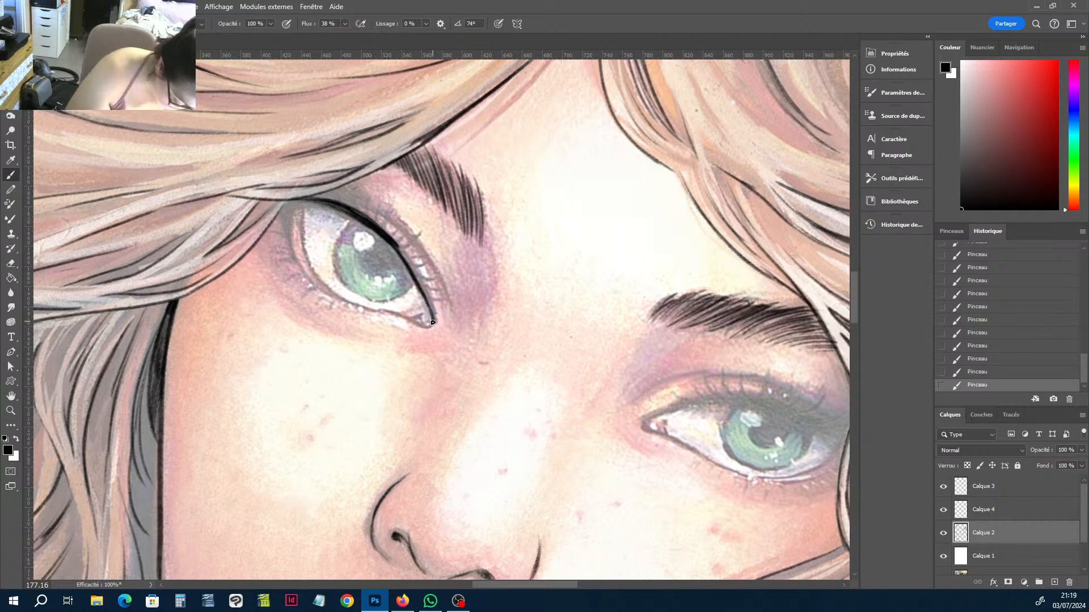
# Thicken the left-hand eye's upper eyelid line with overlapping strokes from the inner corner back toward the outer end.
pyautogui.moveTo(421, 288); pyautogui.dragTo(436, 327)
pyautogui.moveTo(405, 260); pyautogui.dragTo(427, 295)
pyautogui.moveTo(395, 248)
pyautogui.mouseDown()
pyautogui.moveTo(414, 269)
pyautogui.moveTo(406, 258)
pyautogui.mouseUp()
pyautogui.moveTo(372, 222); pyautogui.dragTo(389, 236)
pyautogui.moveTo(347, 210); pyautogui.dragTo(363, 222)
# Draw the lower eyelid line of the left-hand eye, joining the outer end to the inner corner.
pyautogui.press('r')
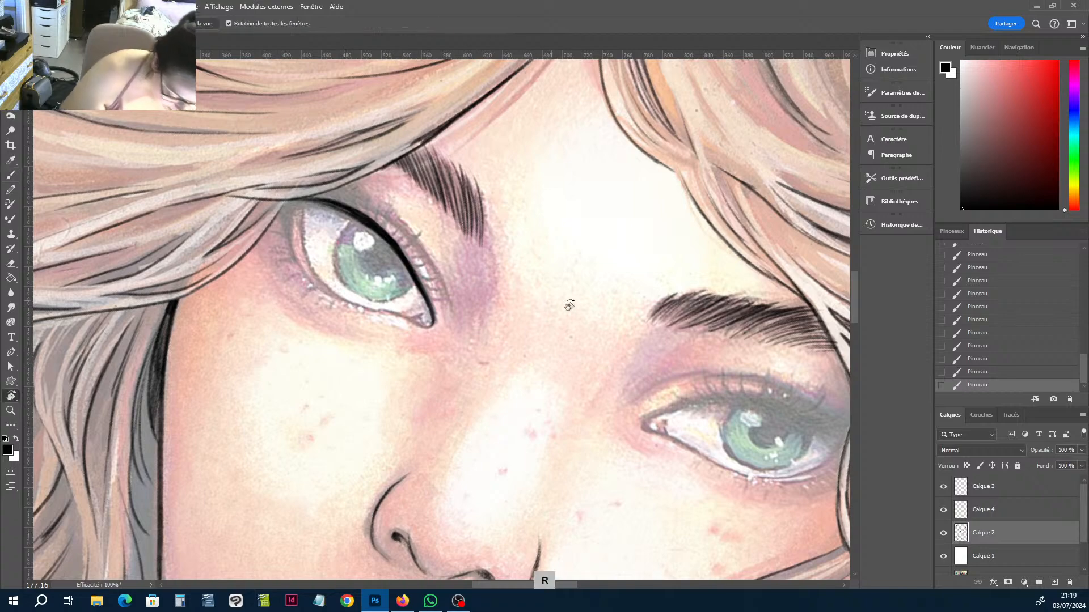
pyautogui.moveTo(567, 304)
pyautogui.mouseDown()
pyautogui.moveTo(461, 328)
pyautogui.moveTo(426, 388)
pyautogui.moveTo(368, 352)
pyautogui.moveTo(405, 292)
pyautogui.moveTo(429, 315)
pyautogui.moveTo(395, 281)
pyautogui.mouseUp()
pyautogui.press('b')
pyautogui.press('r')
pyautogui.press('b')
pyautogui.moveTo(394, 280)
pyautogui.mouseDown()
pyautogui.moveTo(354, 224)
pyautogui.moveTo(370, 146)
pyautogui.moveTo(357, 170)
pyautogui.moveTo(361, 239)
pyautogui.moveTo(353, 198)
pyautogui.mouseUp()
pyautogui.moveTo(364, 245)
pyautogui.mouseDown()
pyautogui.moveTo(358, 202)
pyautogui.moveTo(376, 149)
pyautogui.mouseUp()
pyautogui.moveTo(361, 225); pyautogui.dragTo(406, 293)
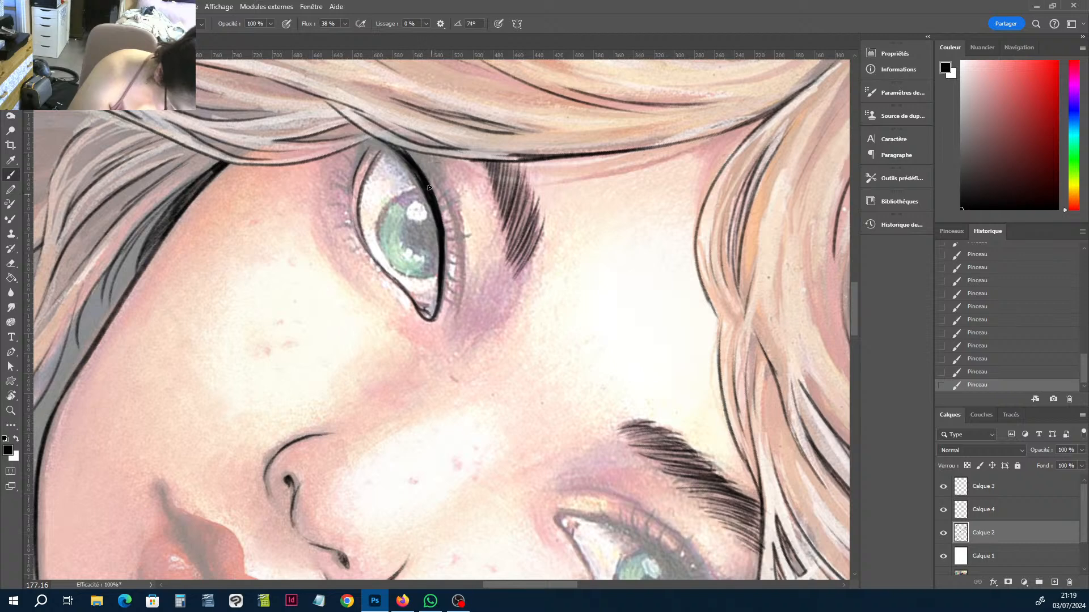
pyautogui.press('r')
pyautogui.moveTo(458, 238); pyautogui.dragTo(437, 233)
pyautogui.press('b')
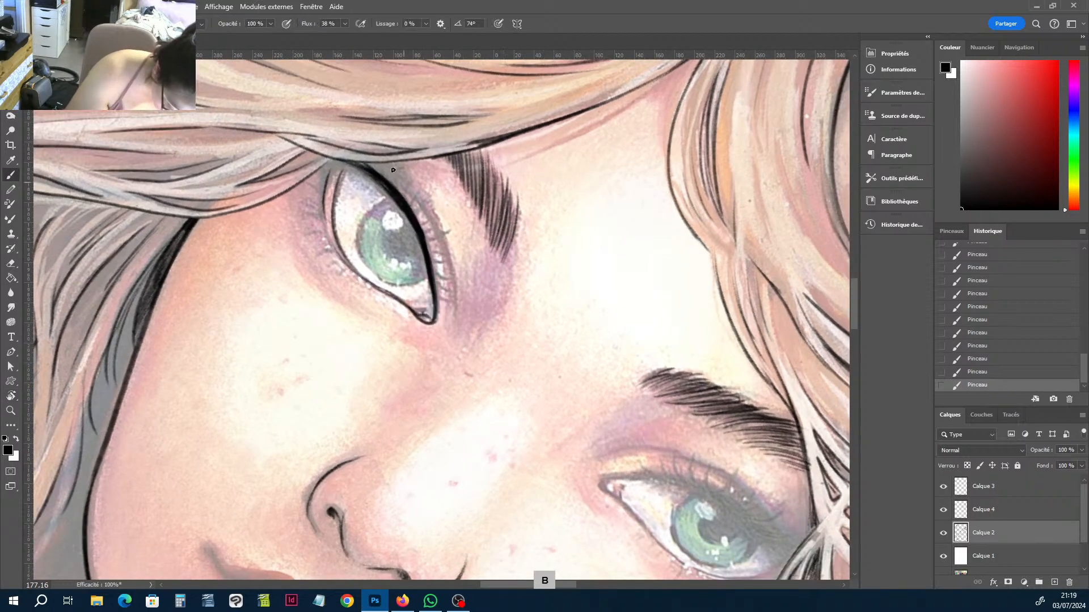
# Draw the crease line above the left-hand eye's upper lid and a short line outside its outer corner.
pyautogui.moveTo(393, 170); pyautogui.dragTo(449, 299)
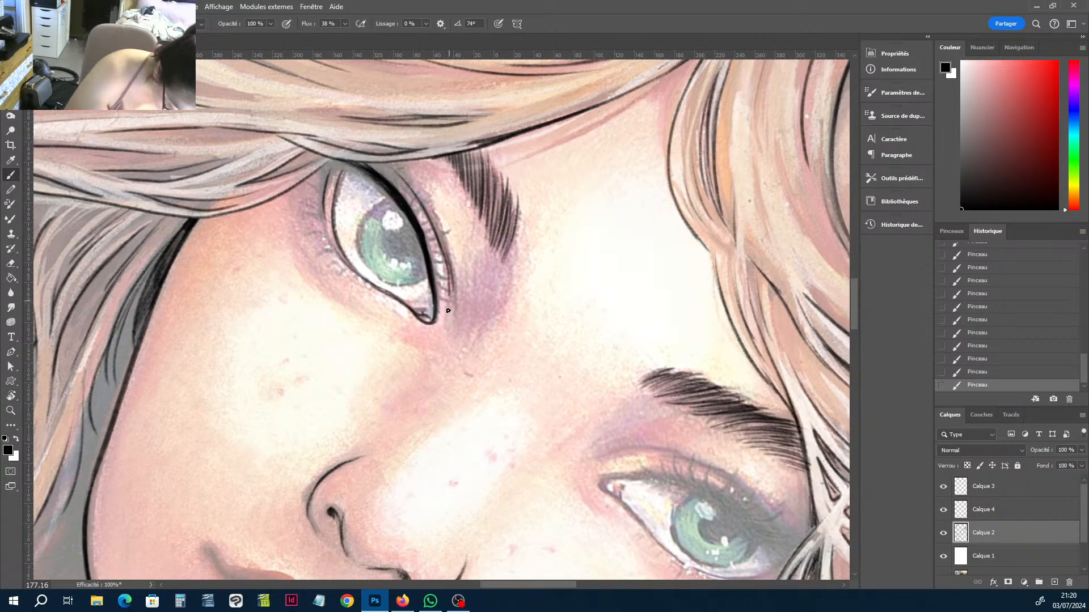
pyautogui.press('r')
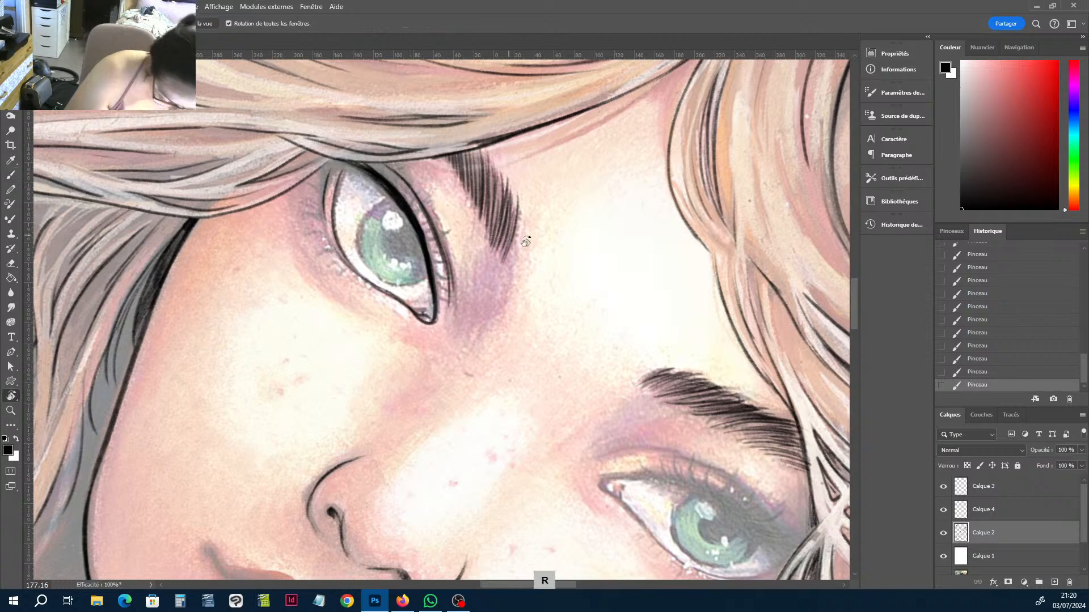
pyautogui.moveTo(526, 243); pyautogui.dragTo(369, 262)
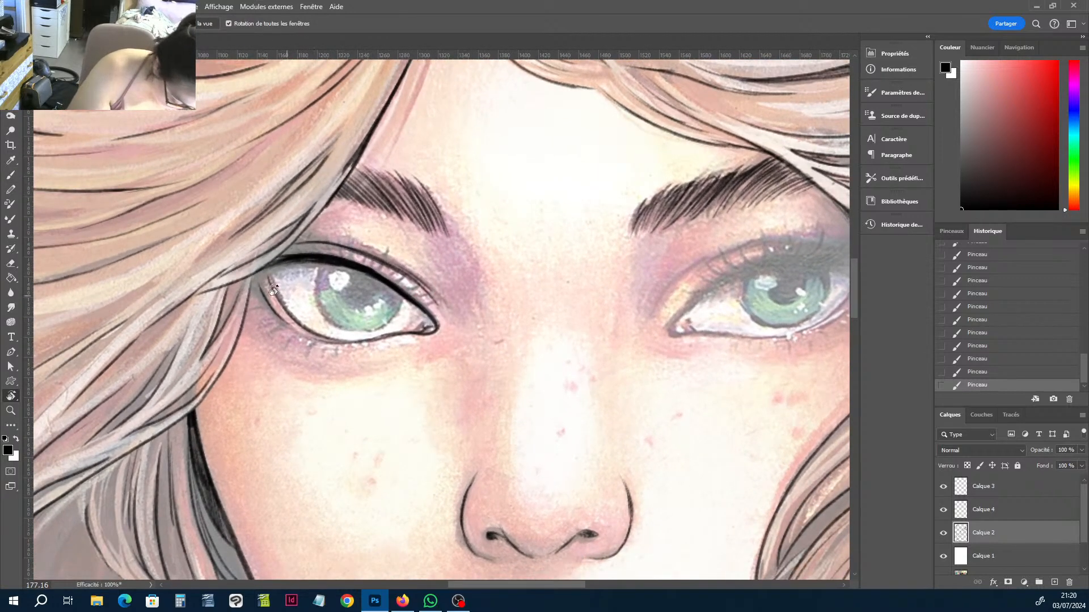
pyautogui.press('b')
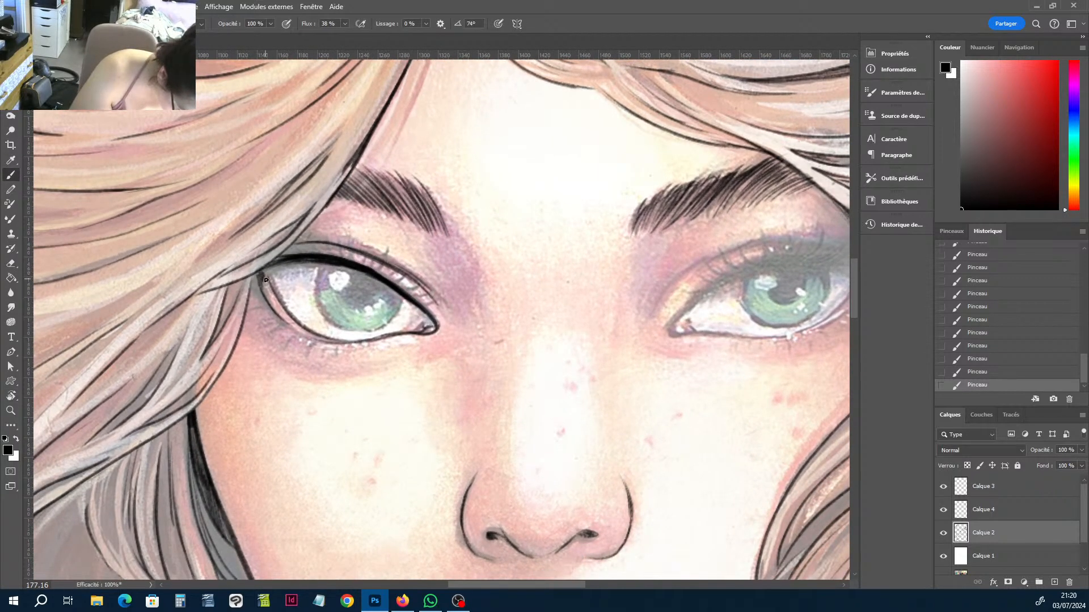
pyautogui.moveTo(256, 276); pyautogui.dragTo(271, 309)
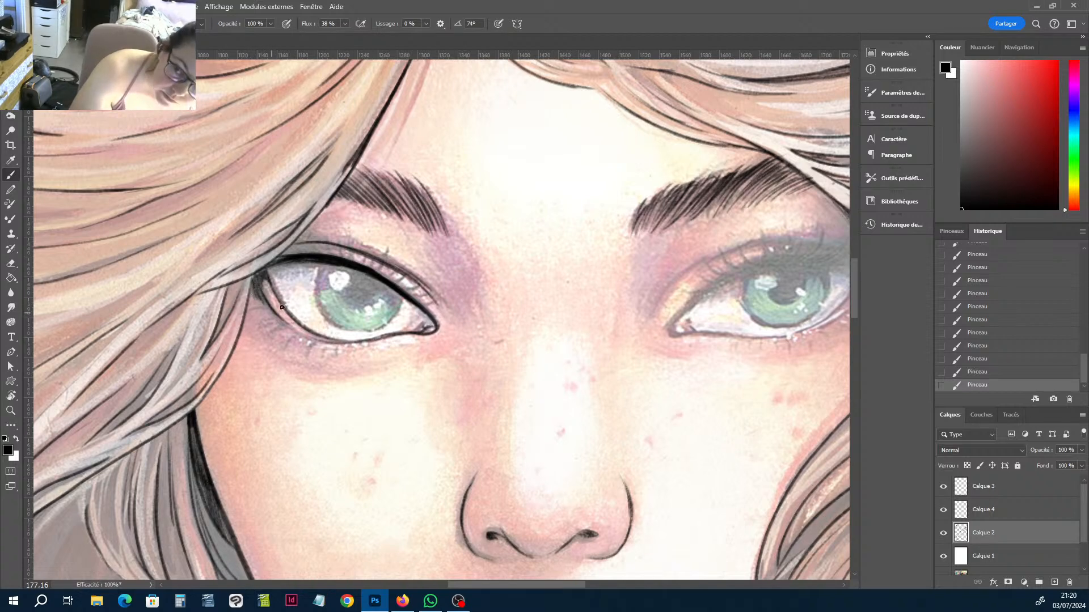
# Draw the fold beneath the left-hand eye and darken the outer end of its upper crease beside the hair.
pyautogui.press('r')
pyautogui.moveTo(534, 328); pyautogui.dragTo(551, 242)
pyautogui.press('b')
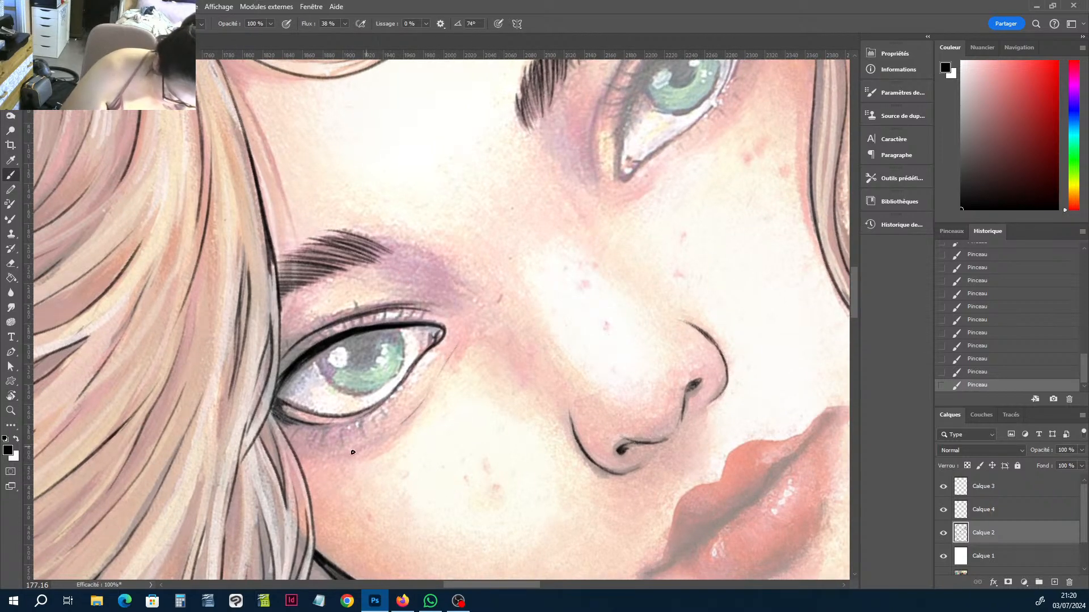
pyautogui.press('r')
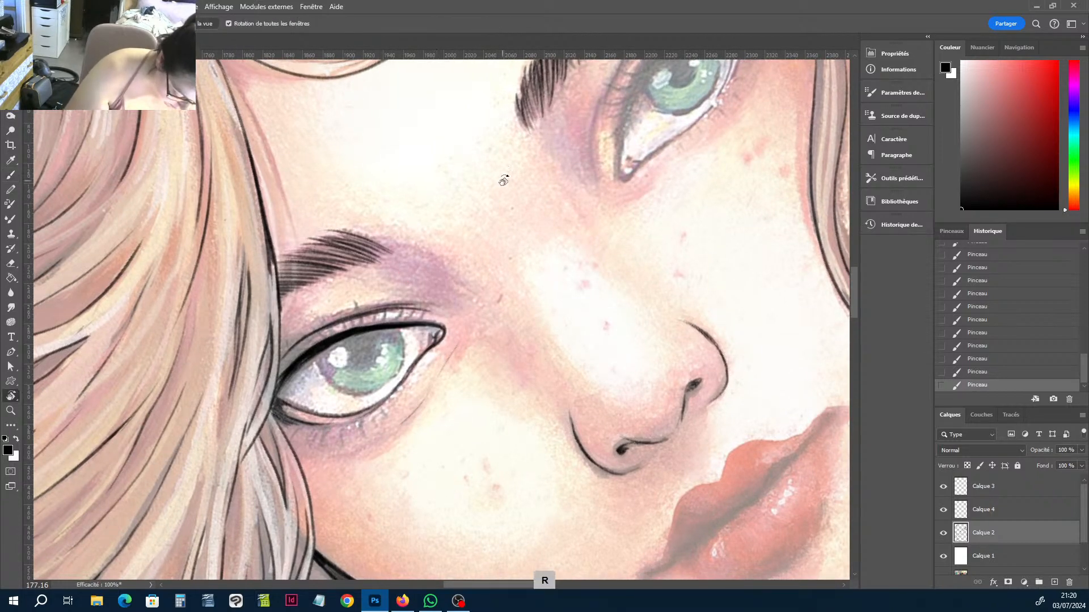
pyautogui.moveTo(498, 178)
pyautogui.mouseDown()
pyautogui.moveTo(549, 318)
pyautogui.moveTo(415, 245)
pyautogui.mouseUp()
pyautogui.press('b')
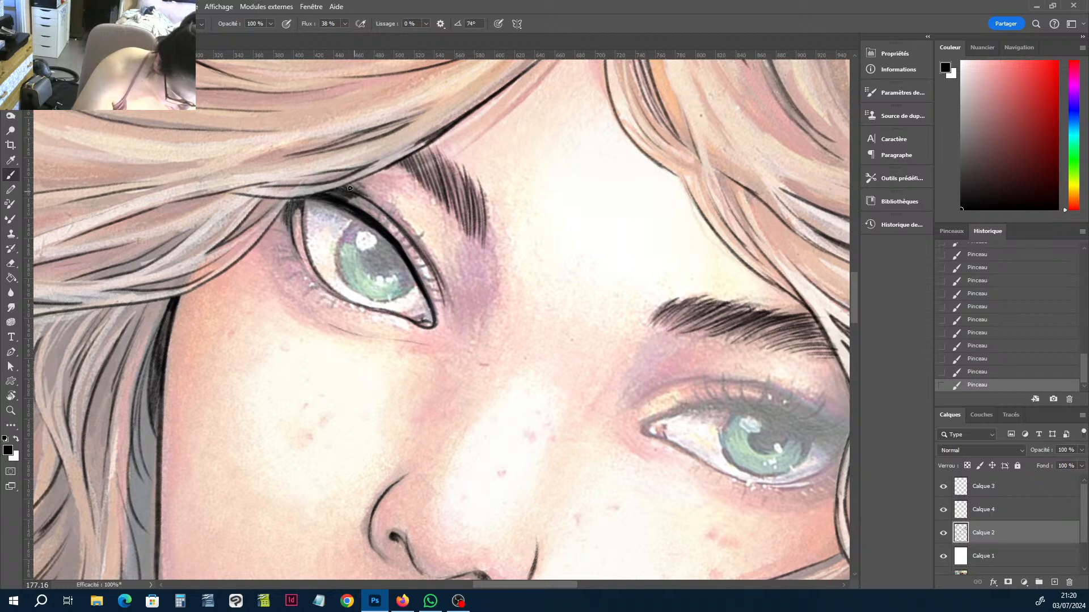
pyautogui.press('r')
pyautogui.moveTo(574, 191)
pyautogui.mouseDown()
pyautogui.moveTo(566, 107)
pyautogui.moveTo(321, 246)
pyautogui.mouseUp()
pyautogui.press('b')
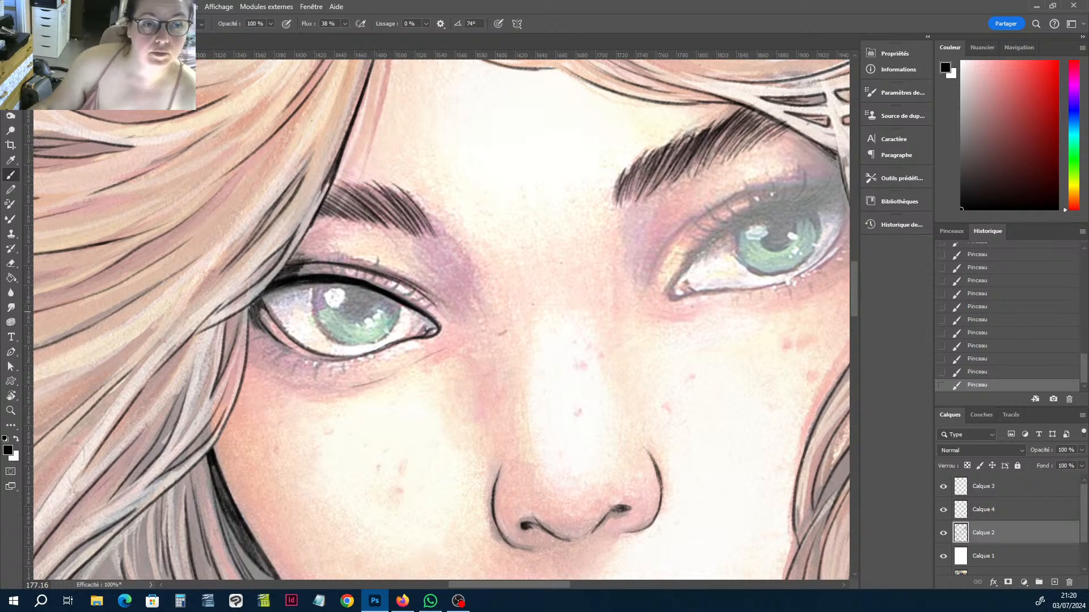
# Shade the space between the left-hand eye's crease and upper lid near the hair with short strokes.
pyautogui.hotkey('alt', 'Tab')
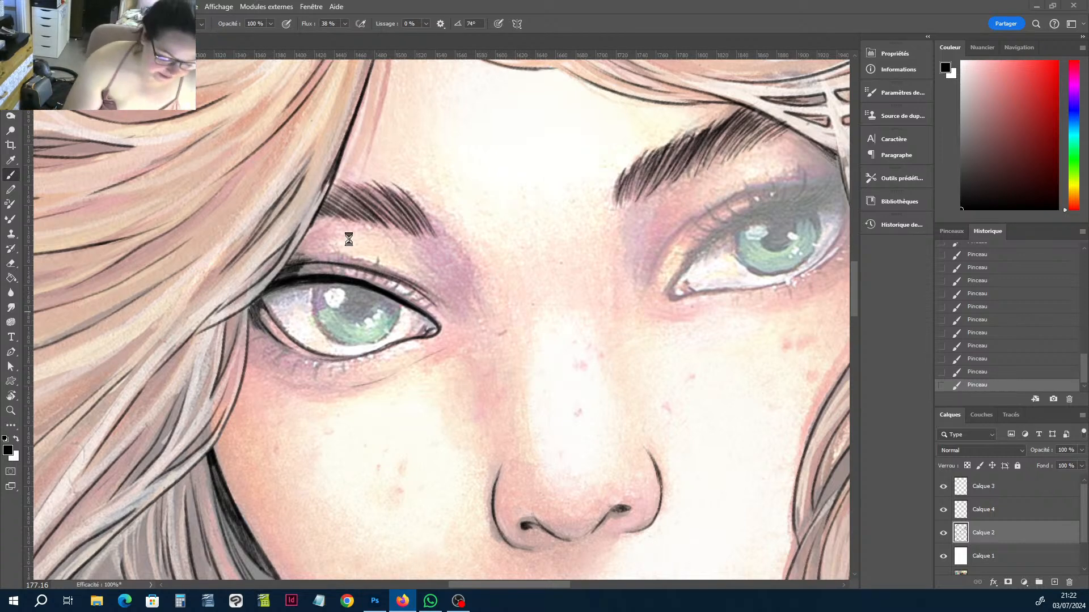
pyautogui.press('r')
pyautogui.moveTo(355, 238)
pyautogui.mouseDown()
pyautogui.moveTo(493, 160)
pyautogui.moveTo(508, 200)
pyautogui.moveTo(542, 211)
pyautogui.mouseUp()
pyautogui.press('b')
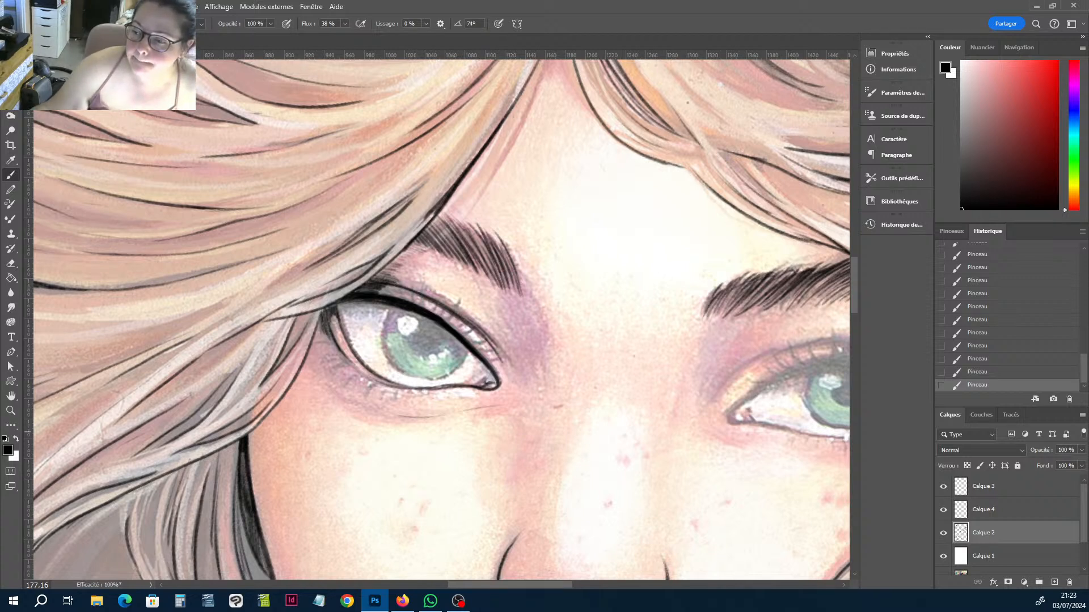
pyautogui.hotkey('alt', 'Tab')
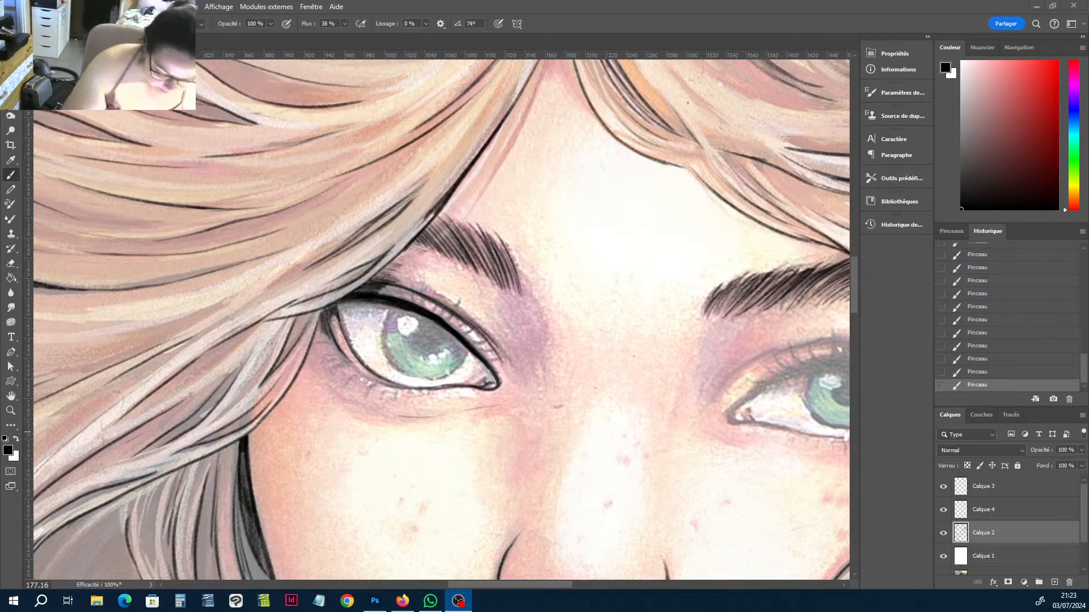
pyautogui.hotkey('alt', 'Tab')
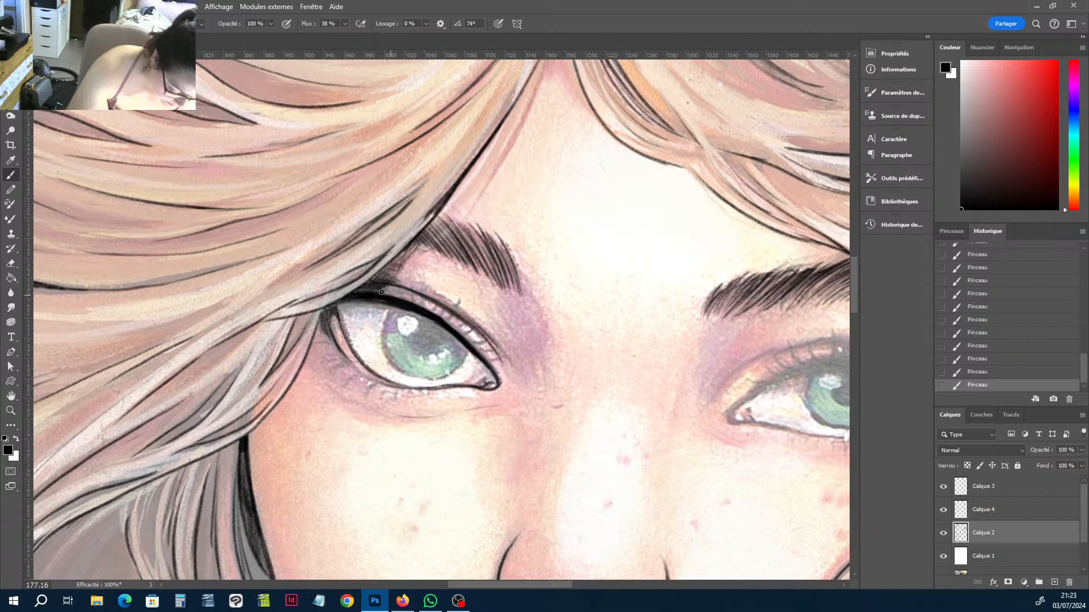
pyautogui.moveTo(396, 294)
pyautogui.mouseDown()
pyautogui.moveTo(375, 283)
pyautogui.moveTo(409, 291)
pyautogui.moveTo(374, 284)
pyautogui.moveTo(386, 293)
pyautogui.mouseUp()
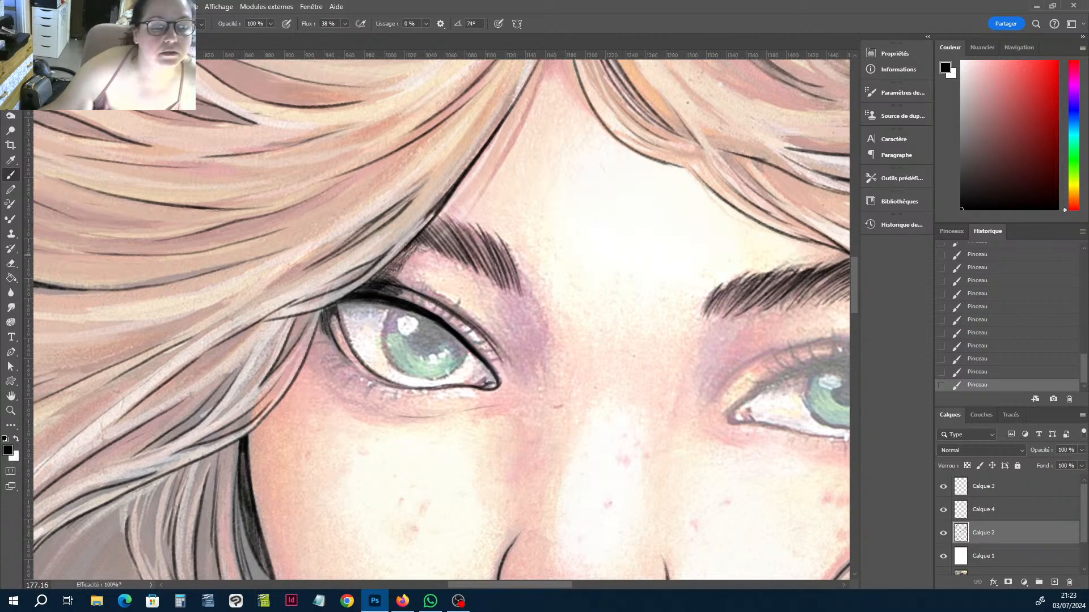
pyautogui.hotkey('alt', 'Tab')
pyautogui.hotkey('alt', 'Tab')
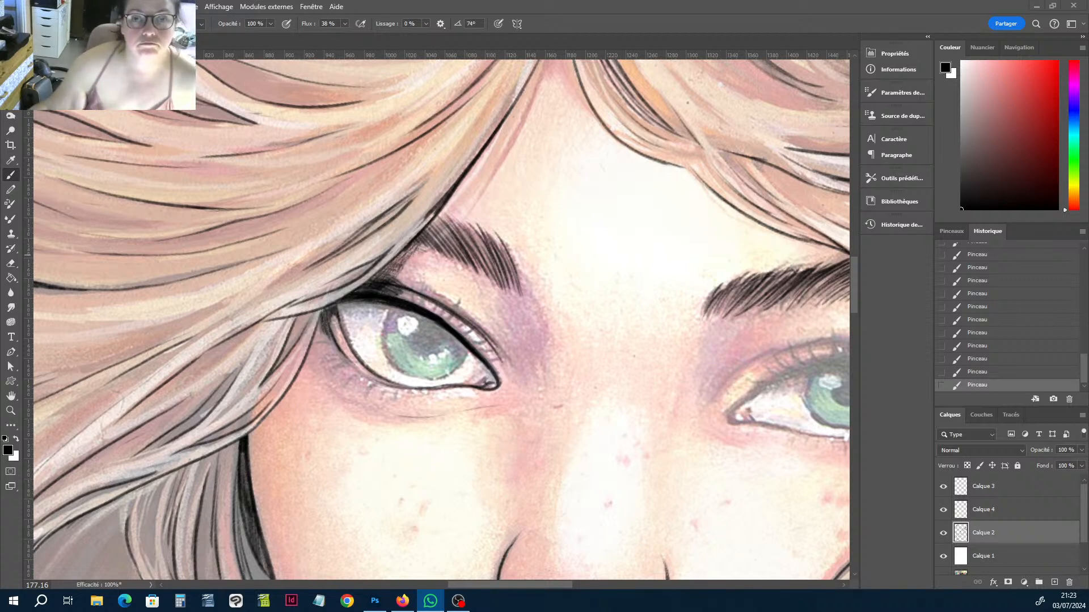
pyautogui.hotkey('alt', 'Tab')
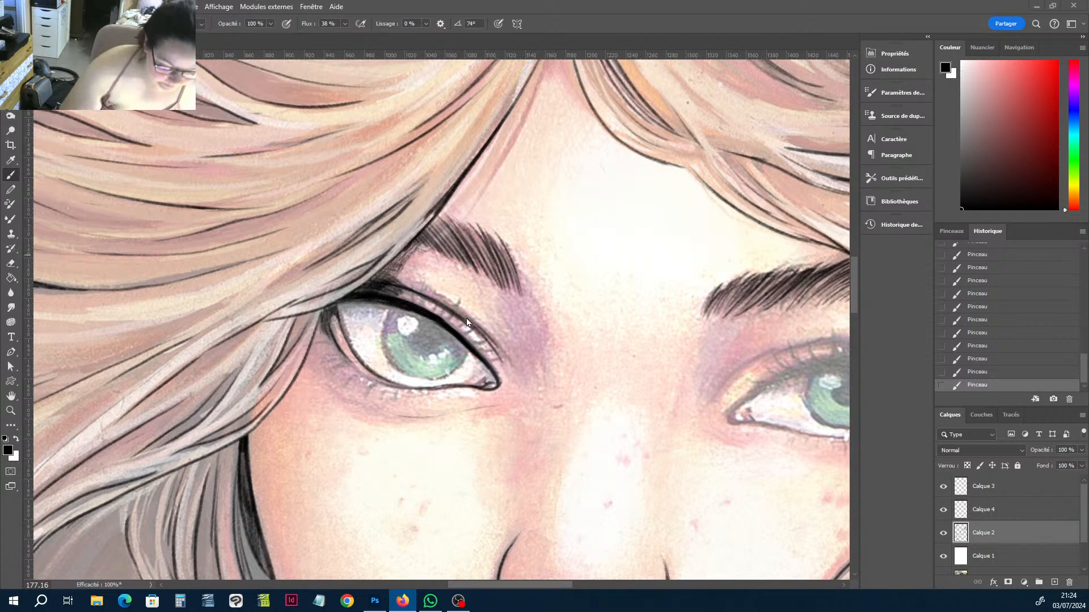
# Darken the outer end of the left-hand eye's upper lid, filling the gap up to the crease.
pyautogui.press('b')
pyautogui.click(489, 361)
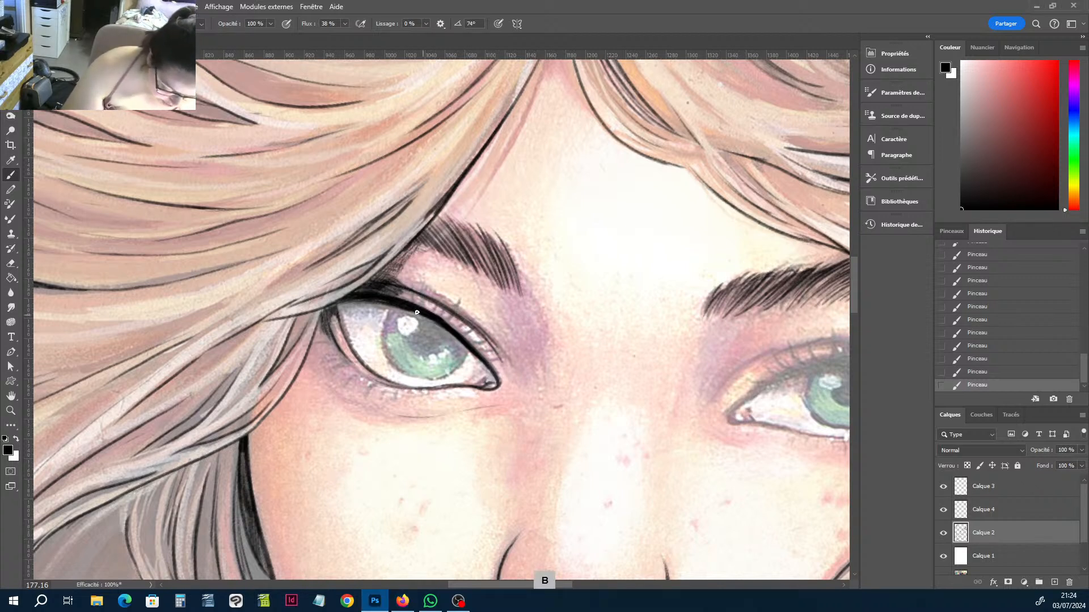
pyautogui.moveTo(363, 295)
pyautogui.mouseDown()
pyautogui.moveTo(396, 298)
pyautogui.moveTo(391, 287)
pyautogui.mouseUp()
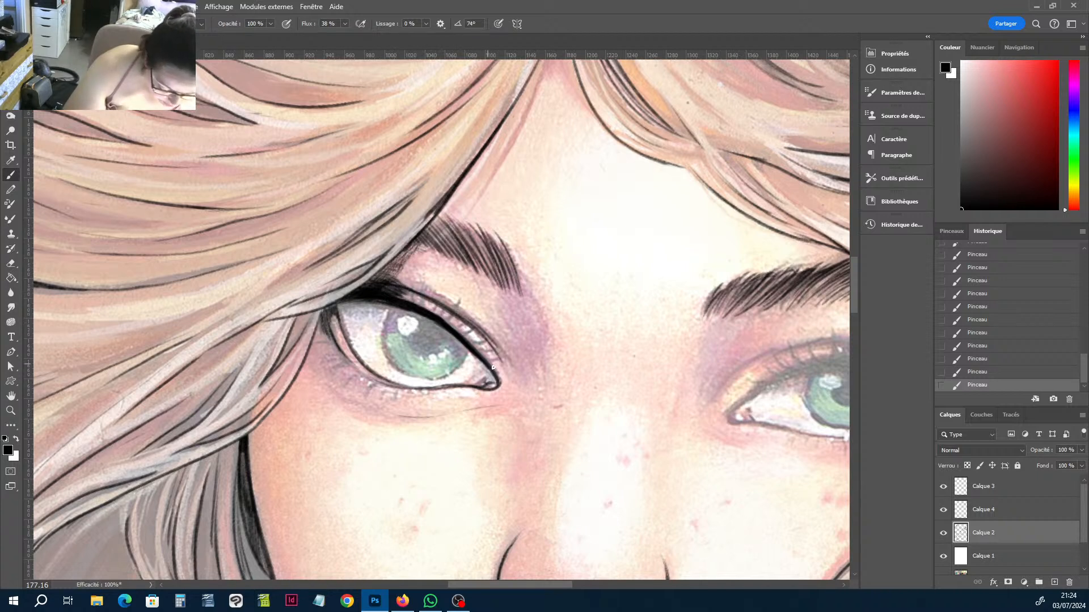
# Draw the upper eyelashes of the left-hand eye from the inner corner toward the outer end.
pyautogui.moveTo(485, 358)
pyautogui.mouseDown()
pyautogui.moveTo(512, 357)
pyautogui.moveTo(466, 341)
pyautogui.moveTo(485, 333)
pyautogui.moveTo(451, 330)
pyautogui.moveTo(487, 327)
pyautogui.moveTo(461, 338)
pyautogui.moveTo(511, 317)
pyautogui.moveTo(469, 341)
pyautogui.moveTo(554, 298)
pyautogui.moveTo(553, 266)
pyautogui.mouseUp()
pyautogui.press('r')
pyautogui.press('b')
pyautogui.moveTo(501, 336)
pyautogui.mouseDown()
pyautogui.moveTo(492, 316)
pyautogui.moveTo(450, 324)
pyautogui.moveTo(473, 307)
pyautogui.moveTo(463, 324)
pyautogui.moveTo(472, 299)
pyautogui.moveTo(454, 322)
pyautogui.moveTo(478, 316)
pyautogui.moveTo(456, 310)
pyautogui.moveTo(463, 325)
pyautogui.moveTo(460, 309)
pyautogui.moveTo(451, 324)
pyautogui.moveTo(442, 291)
pyautogui.moveTo(447, 319)
pyautogui.moveTo(432, 316)
pyautogui.moveTo(447, 292)
pyautogui.moveTo(462, 302)
pyautogui.moveTo(444, 321)
pyautogui.moveTo(441, 293)
pyautogui.moveTo(438, 314)
pyautogui.moveTo(427, 294)
pyautogui.moveTo(429, 319)
pyautogui.moveTo(409, 279)
pyautogui.moveTo(436, 320)
pyautogui.moveTo(396, 292)
pyautogui.moveTo(419, 321)
pyautogui.moveTo(399, 297)
pyautogui.moveTo(409, 318)
pyautogui.moveTo(374, 299)
pyautogui.moveTo(387, 318)
pyautogui.moveTo(362, 307)
pyautogui.moveTo(385, 318)
pyautogui.moveTo(356, 321)
pyautogui.moveTo(391, 317)
pyautogui.moveTo(371, 307)
pyautogui.moveTo(391, 321)
pyautogui.moveTo(416, 306)
pyautogui.mouseUp()
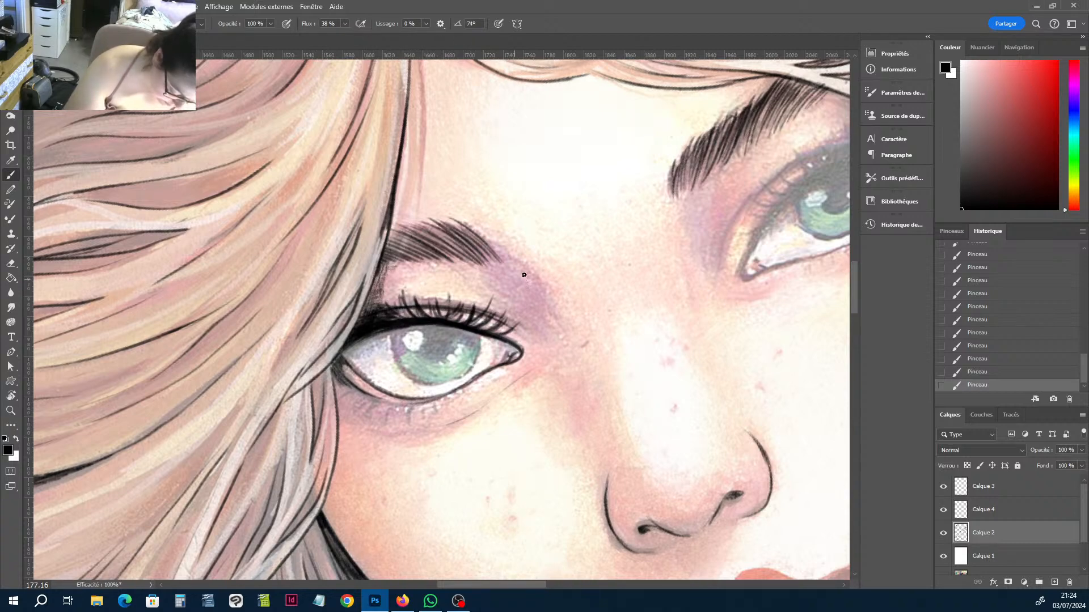
# Add more strokes to thicken the left-hand eye's upper eyelashes and their base along the lid.
pyautogui.press('r')
pyautogui.moveTo(612, 241); pyautogui.dragTo(513, 333)
pyautogui.press('b')
pyautogui.moveTo(443, 318)
pyautogui.mouseDown()
pyautogui.moveTo(440, 302)
pyautogui.moveTo(442, 314)
pyautogui.moveTo(406, 298)
pyautogui.moveTo(463, 345)
pyautogui.moveTo(408, 296)
pyautogui.moveTo(421, 289)
pyautogui.mouseUp()
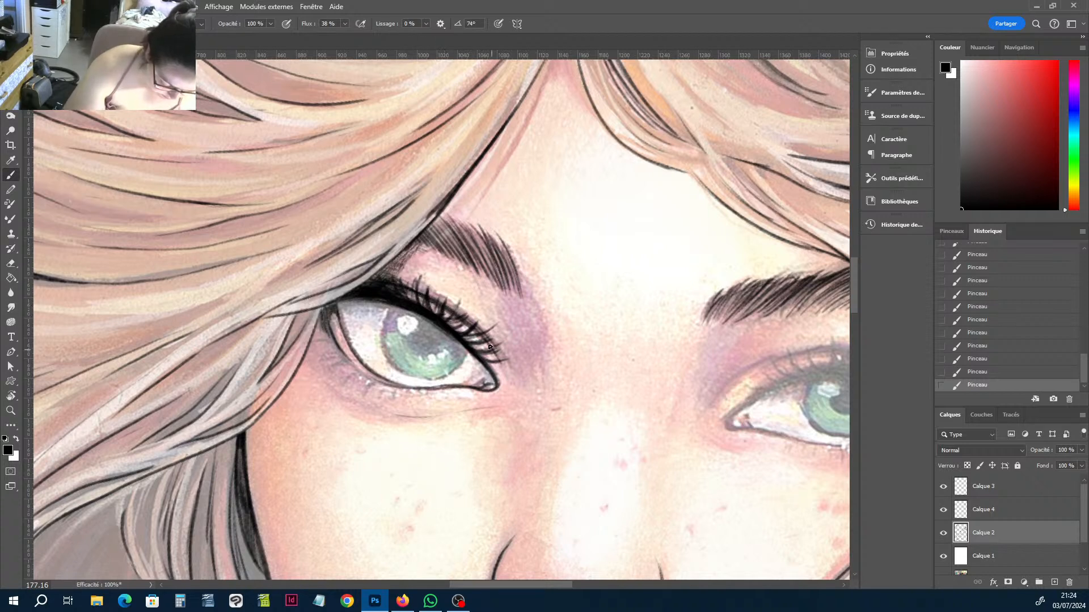
# Darken the left-hand eye's outer corner and draw its lower eyelashes from the inner corner to the outer end.
pyautogui.moveTo(322, 316)
pyautogui.mouseDown()
pyautogui.moveTo(339, 350)
pyautogui.moveTo(331, 305)
pyautogui.mouseUp()
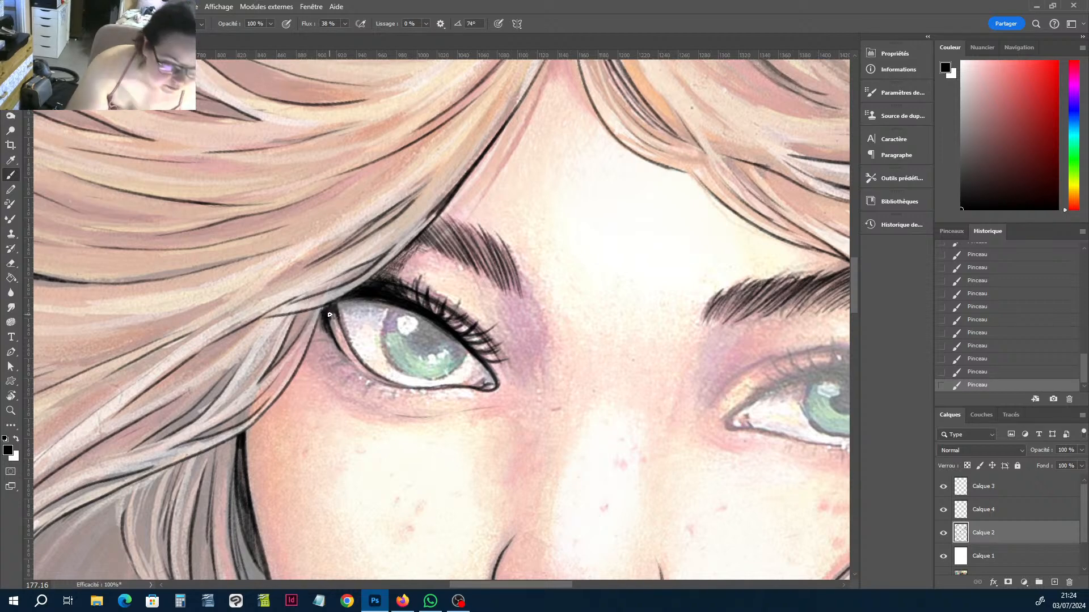
pyautogui.press('r')
pyautogui.moveTo(541, 333); pyautogui.dragTo(573, 244)
pyautogui.press('b')
pyautogui.moveTo(473, 382); pyautogui.dragTo(475, 395)
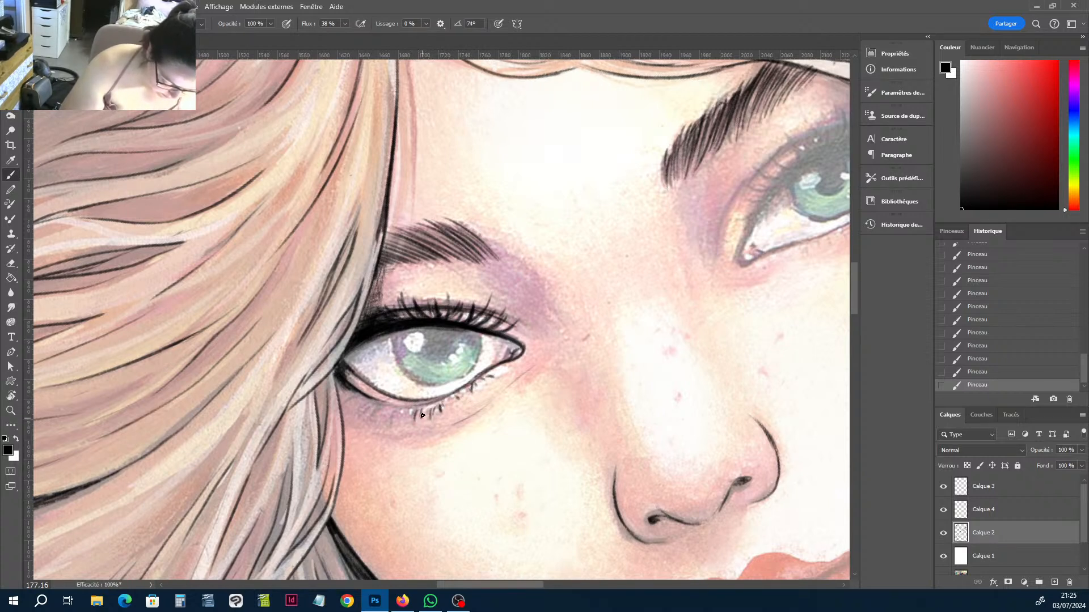
pyautogui.moveTo(392, 407)
pyautogui.mouseDown()
pyautogui.moveTo(384, 415)
pyautogui.moveTo(339, 397)
pyautogui.mouseUp()
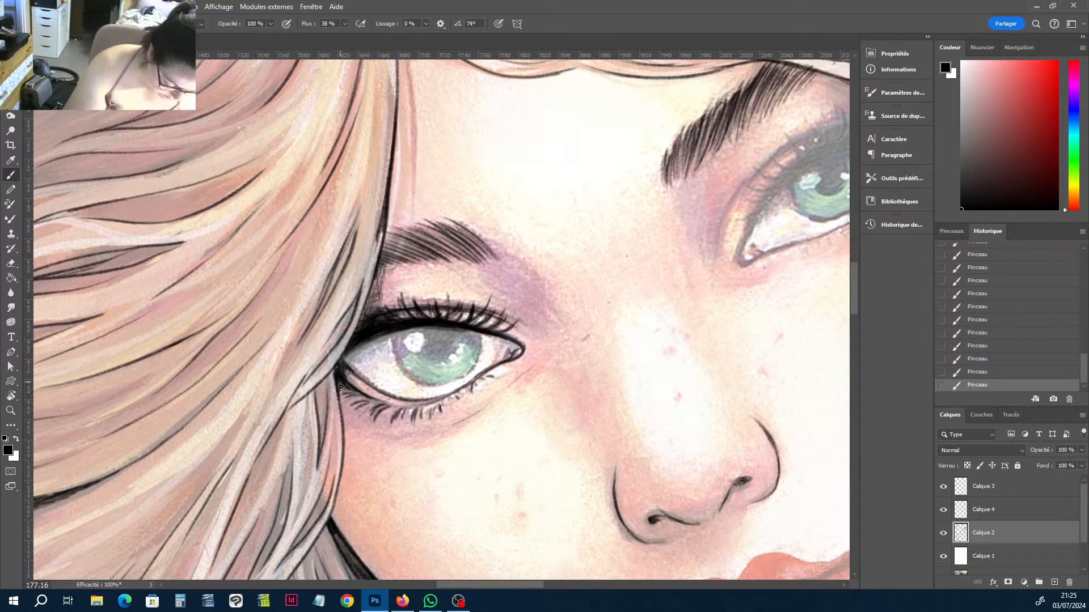
# Draw the outer side of the left-hand eye's iris outline, from the upper lid down toward the lower lid.
pyautogui.press('r')
pyautogui.moveTo(396, 365); pyautogui.dragTo(336, 340)
pyautogui.press('b')
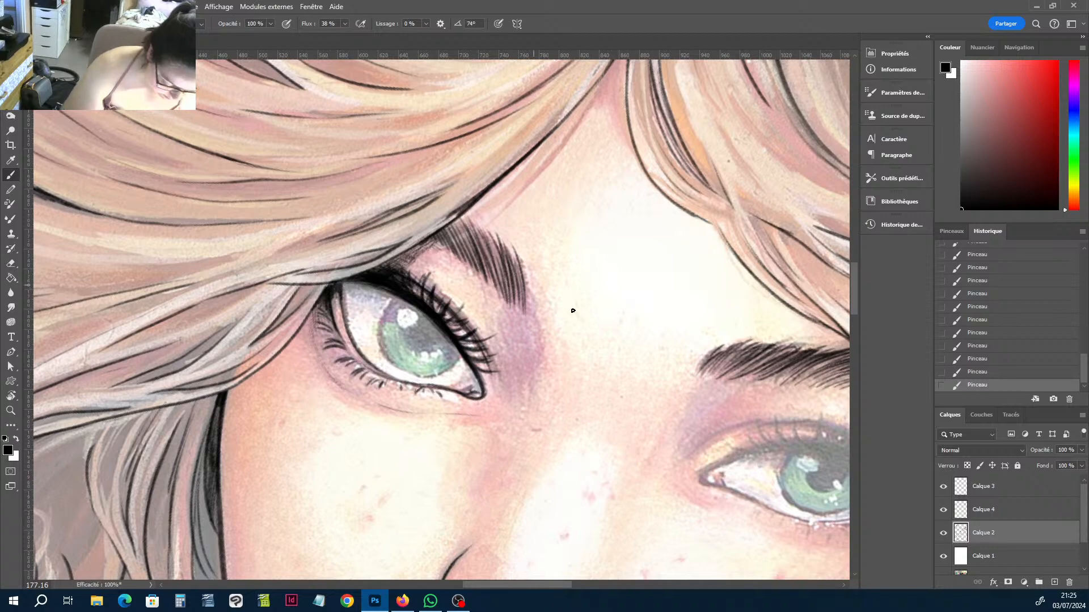
pyautogui.press('r')
pyautogui.hotkey('ctrl', '-')
pyautogui.press('r')
pyautogui.hotkey('ctrl', '+')
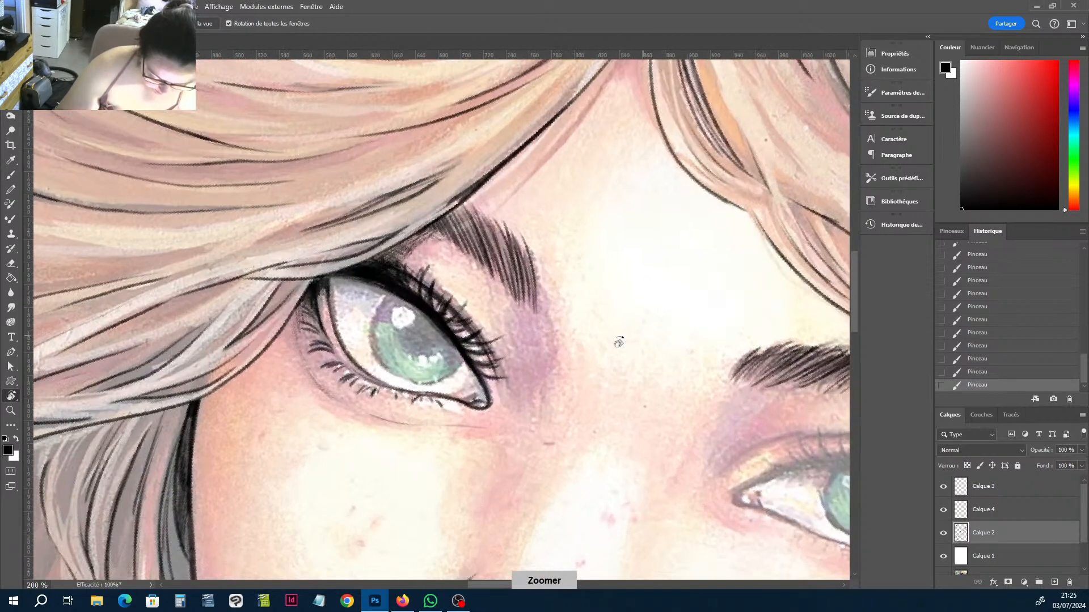
pyautogui.moveTo(600, 318)
pyautogui.mouseDown()
pyautogui.moveTo(567, 294)
pyautogui.moveTo(533, 308)
pyautogui.mouseUp()
pyautogui.press('b')
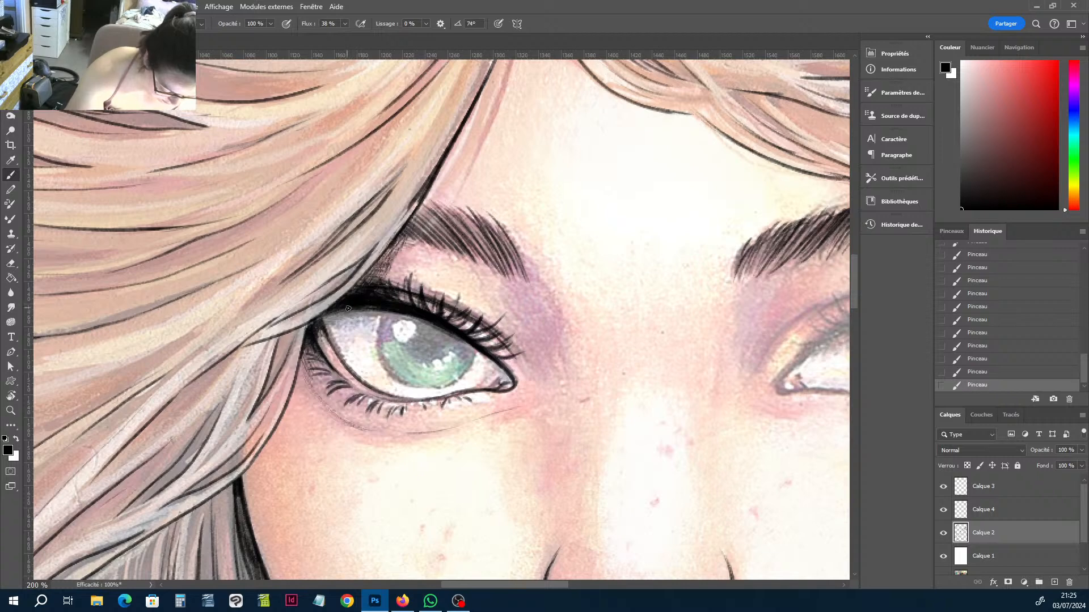
pyautogui.moveTo(377, 346)
pyautogui.mouseDown()
pyautogui.moveTo(383, 310)
pyautogui.moveTo(384, 333)
pyautogui.moveTo(375, 332)
pyautogui.moveTo(402, 383)
pyautogui.mouseUp()
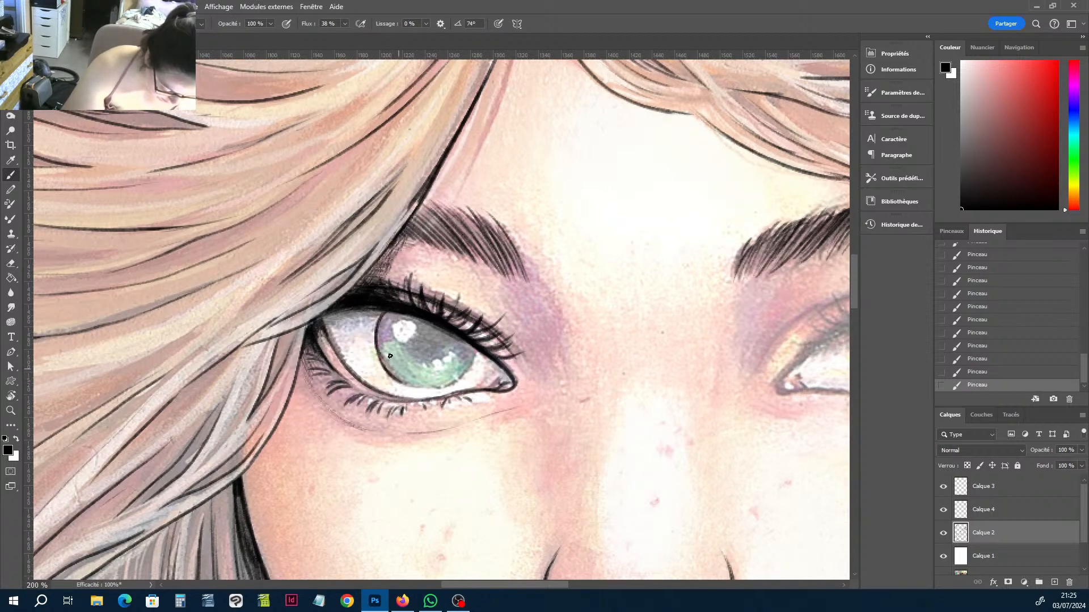
# Thin the iris outline with the eraser and complete its curve along the lower and inner sides.
pyautogui.press('e')
pyautogui.moveTo(383, 347); pyautogui.dragTo(382, 340)
pyautogui.moveTo(381, 341)
pyautogui.mouseDown()
pyautogui.moveTo(394, 379)
pyautogui.moveTo(428, 389)
pyautogui.mouseUp()
pyautogui.press('b')
pyautogui.moveTo(420, 389)
pyautogui.mouseDown()
pyautogui.moveTo(466, 372)
pyautogui.moveTo(449, 382)
pyautogui.moveTo(432, 387)
pyautogui.moveTo(478, 351)
pyautogui.moveTo(447, 388)
pyautogui.mouseUp()
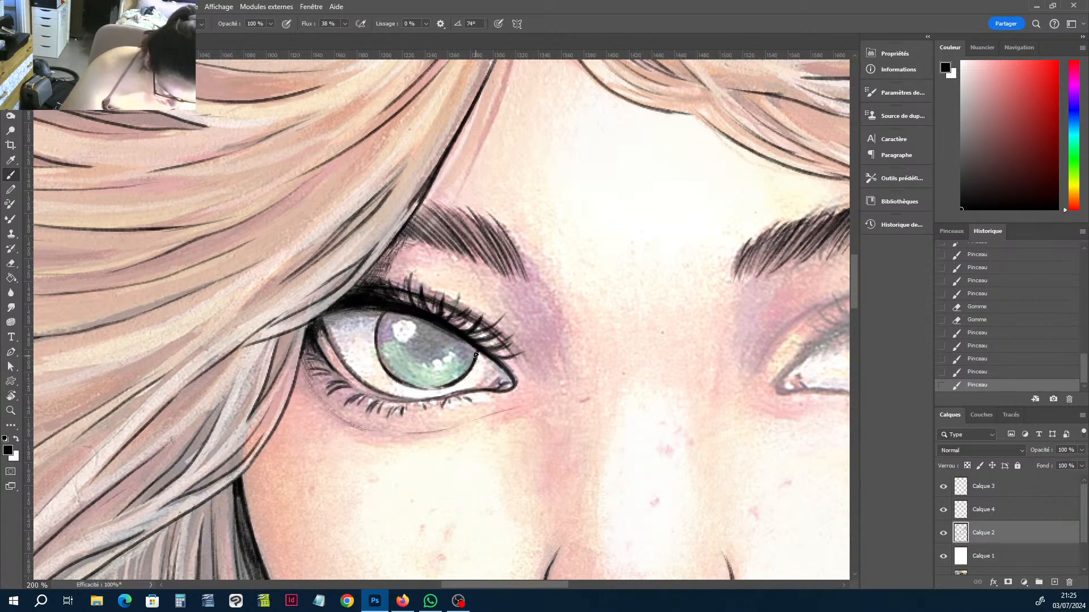
pyautogui.click(475, 356)
# Outline the light reflection in the left-hand eye's iris, correcting its edge with the eraser.
pyautogui.moveTo(412, 333)
pyautogui.mouseDown()
pyautogui.moveTo(394, 336)
pyautogui.moveTo(411, 334)
pyautogui.mouseUp()
pyautogui.press('e')
pyautogui.click(408, 335)
pyautogui.press('b')
pyautogui.click(409, 337)
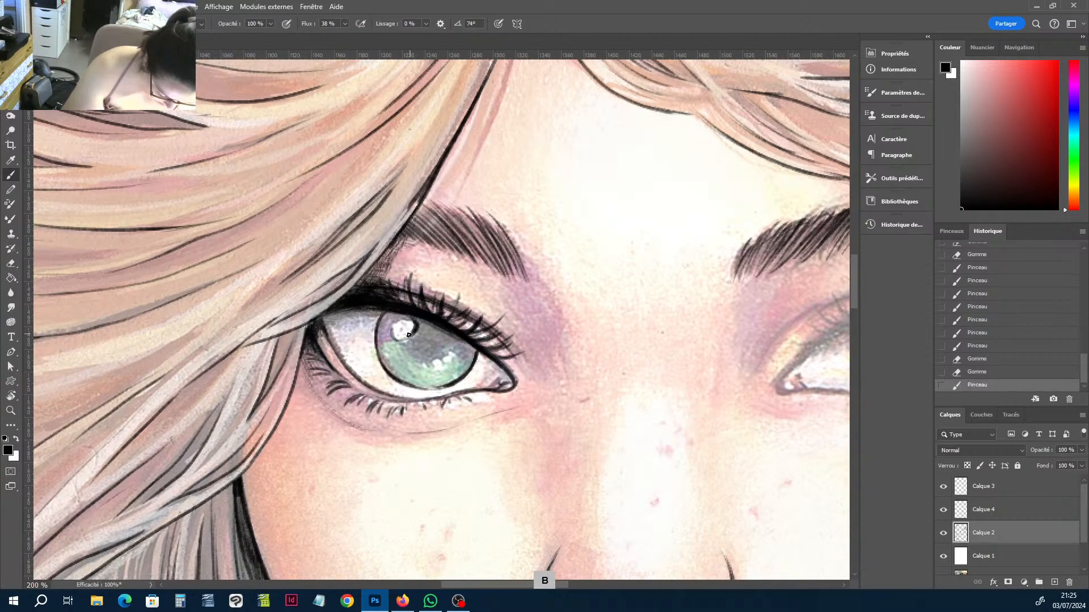
# Outline the pupil of the left-hand eye from the light reflection around to the upper lid.
pyautogui.click(408, 340)
pyautogui.click(407, 345)
pyautogui.click(406, 348)
pyautogui.click(406, 353)
pyautogui.moveTo(406, 353); pyautogui.dragTo(429, 364)
pyautogui.moveTo(407, 353)
pyautogui.mouseDown()
pyautogui.moveTo(441, 355)
pyautogui.moveTo(466, 340)
pyautogui.moveTo(463, 371)
pyautogui.moveTo(441, 365)
pyautogui.moveTo(472, 347)
pyautogui.mouseUp()
pyautogui.click(449, 347)
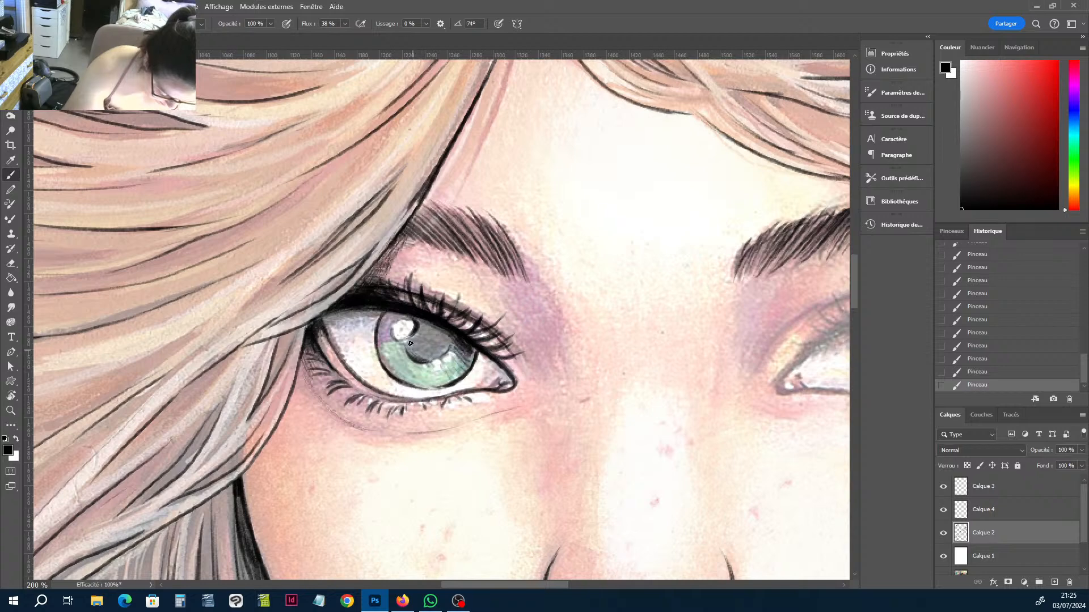
# Fill the left-hand eye's pupil with dark strokes and add fine radial lines and shading to the iris.
pyautogui.moveTo(406, 347)
pyautogui.mouseDown()
pyautogui.moveTo(441, 352)
pyautogui.moveTo(414, 316)
pyautogui.moveTo(453, 339)
pyautogui.moveTo(445, 328)
pyautogui.moveTo(434, 358)
pyautogui.moveTo(449, 339)
pyautogui.moveTo(433, 358)
pyautogui.moveTo(411, 352)
pyautogui.moveTo(414, 337)
pyautogui.moveTo(455, 354)
pyautogui.mouseUp()
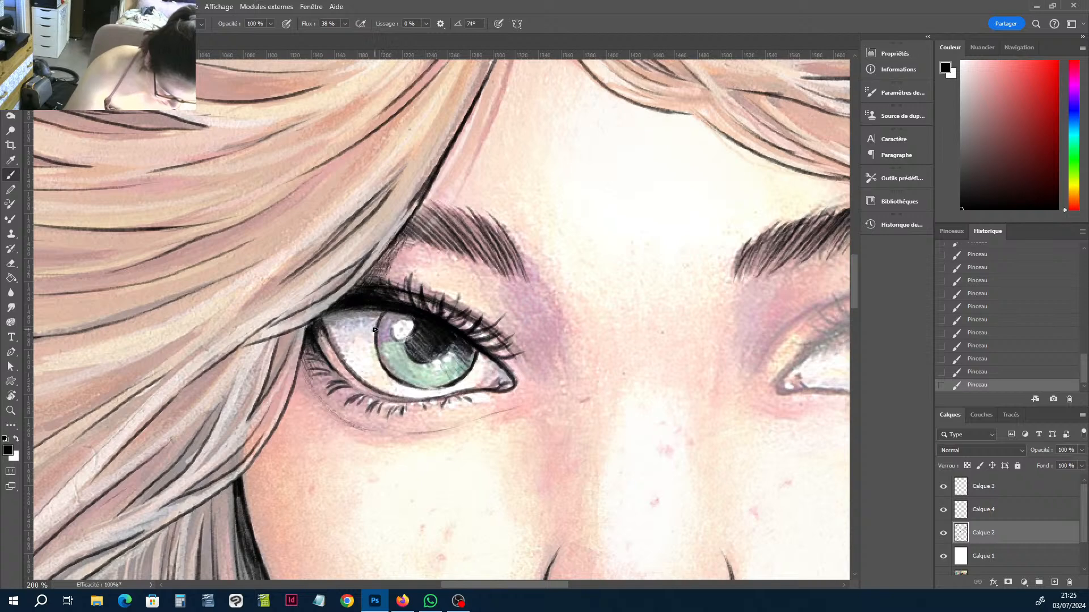
pyautogui.moveTo(379, 319)
pyautogui.mouseDown()
pyautogui.moveTo(399, 312)
pyautogui.moveTo(424, 326)
pyautogui.mouseUp()
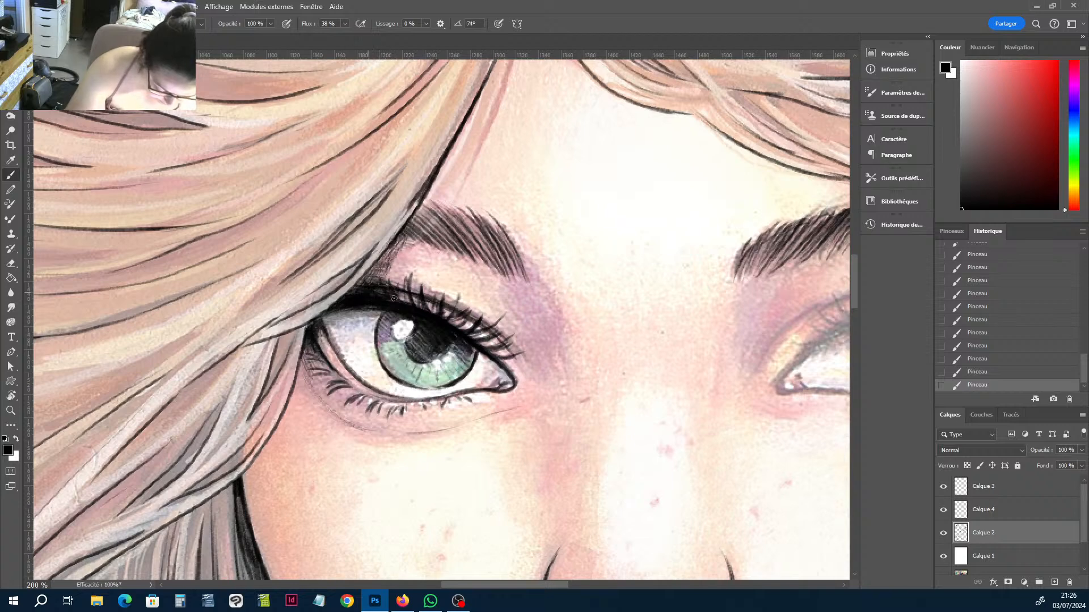
# Touch up the shading between the left-hand eye's outer end and the hair, erasing the excess strokes.
pyautogui.moveTo(369, 278)
pyautogui.mouseDown()
pyautogui.moveTo(392, 290)
pyautogui.moveTo(365, 271)
pyautogui.mouseUp()
pyautogui.press('e')
pyautogui.moveTo(363, 275); pyautogui.dragTo(391, 242)
pyautogui.press('b')
# Hide Calque 5 to compare the painting without it, and show it again.
pyautogui.hotkey('ctrl', '-')
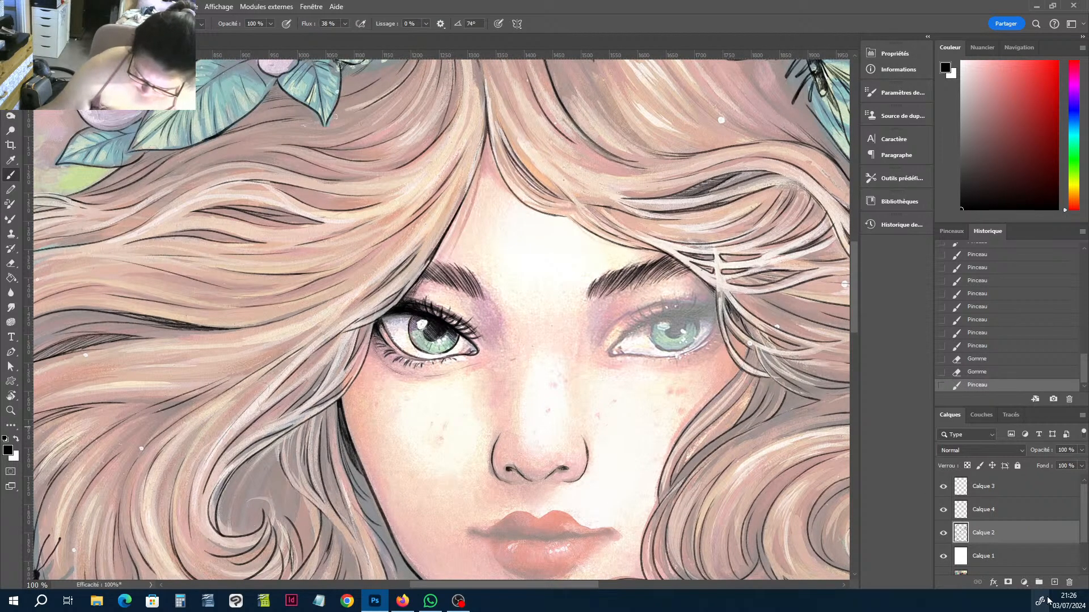
pyautogui.scroll(-2, 974, 553)
pyautogui.click(943, 541)
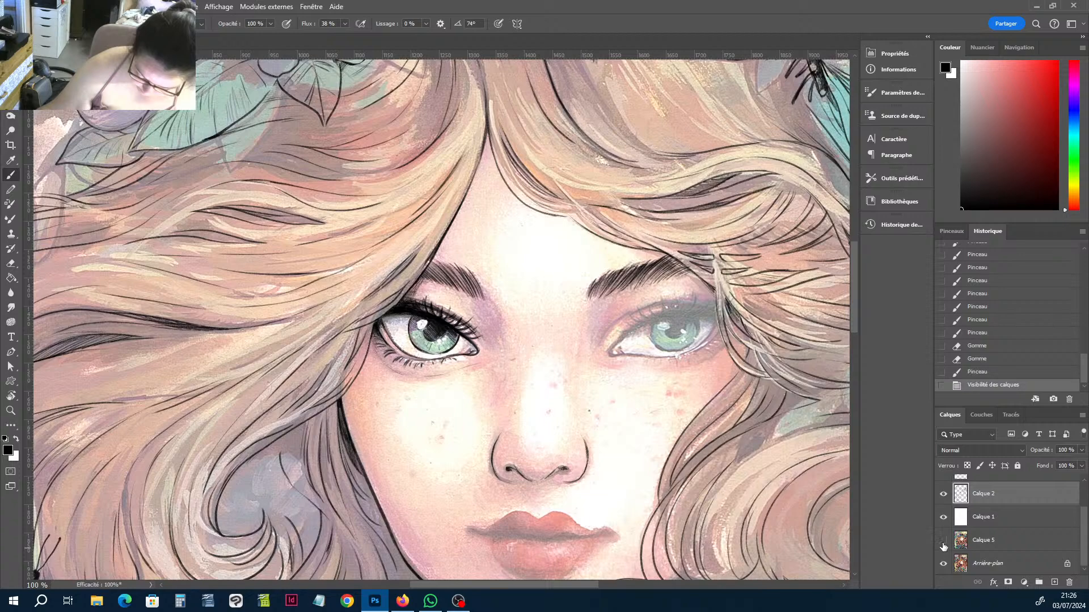
pyautogui.click(943, 541)
# Check the line art on its own by raising Calque 1's opacity to 100%, and return it to 47%.
pyautogui.click(1013, 517)
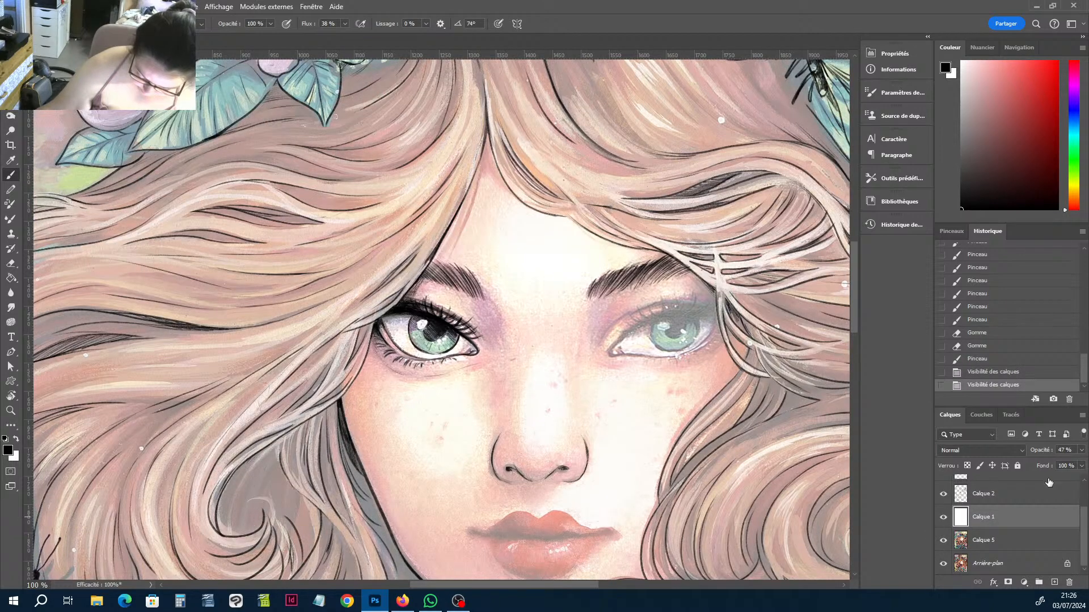
pyautogui.click(1081, 449)
pyautogui.click(1080, 463)
pyautogui.scroll(-2, 527, 371)
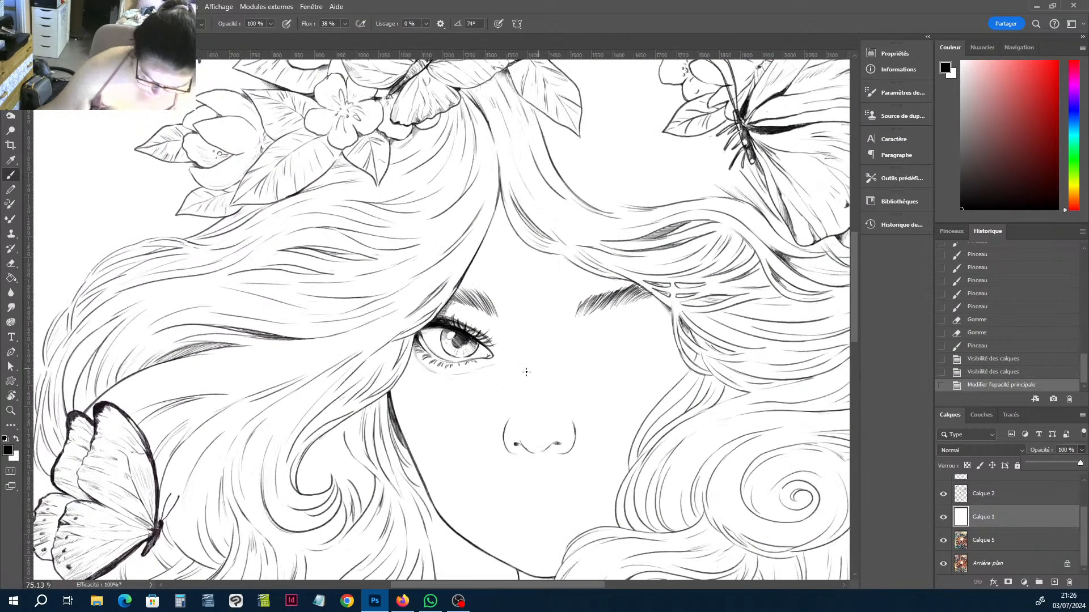
pyautogui.scroll(-3, 526, 371)
pyautogui.scroll(3, 584, 394)
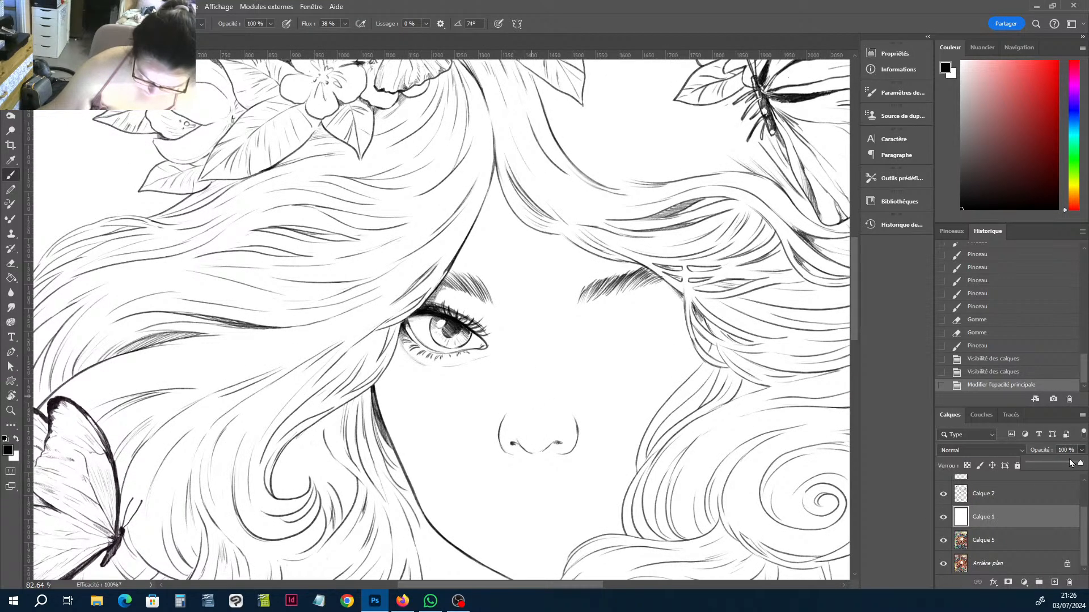
pyautogui.moveTo(1066, 465); pyautogui.dragTo(1060, 463)
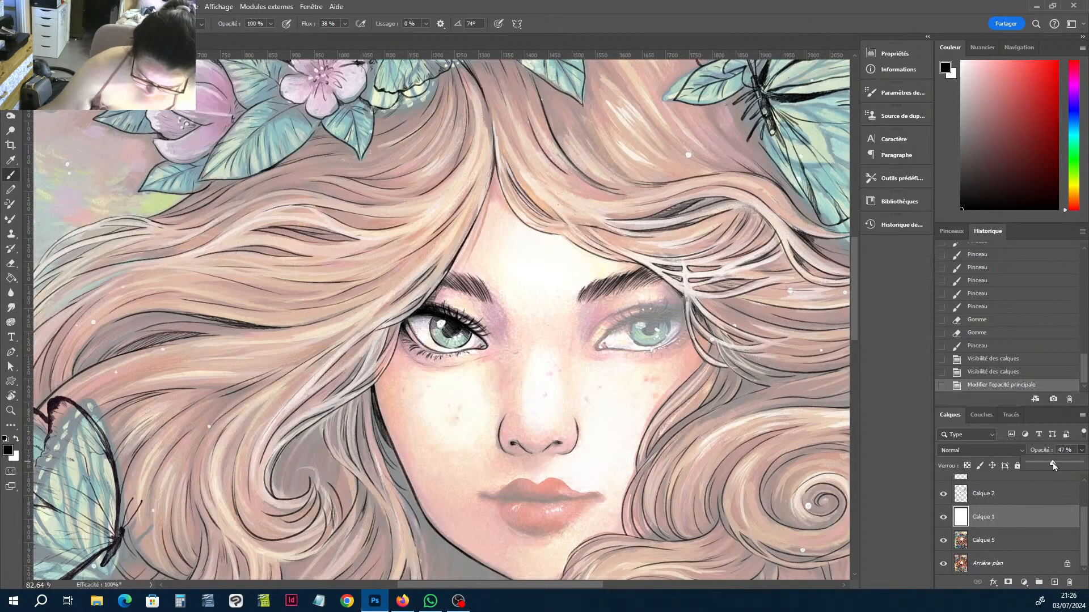
# On Calque 2, ink the inner corner of the right-hand eye and the first part of its upper lid line.
pyautogui.click(983, 493)
pyautogui.scroll(3, 621, 303)
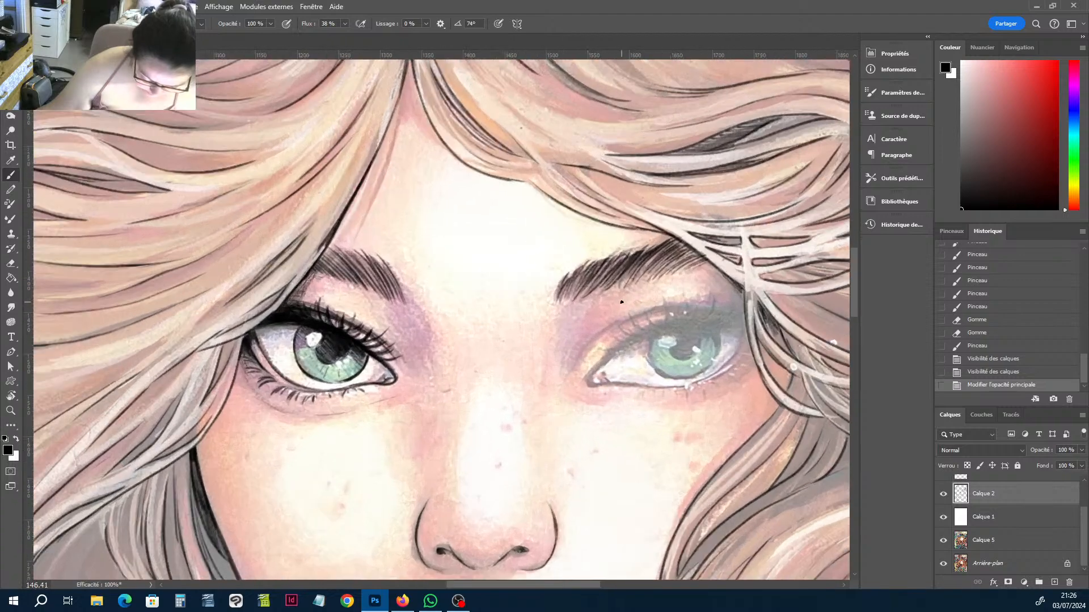
pyautogui.scroll(1, 621, 302)
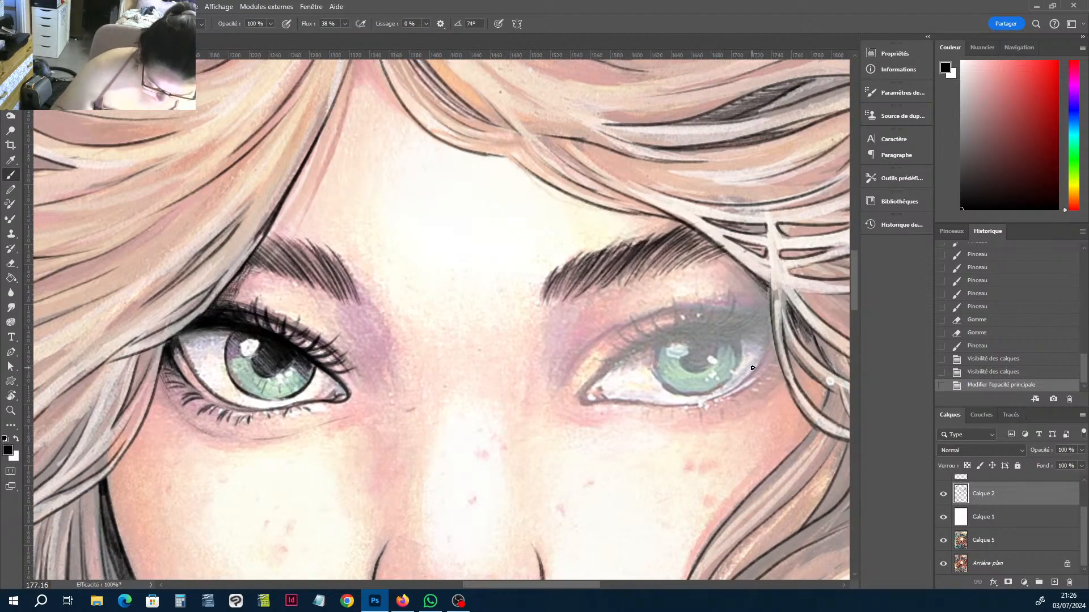
pyautogui.press('r')
pyautogui.moveTo(752, 368); pyautogui.dragTo(735, 275)
pyautogui.press('b')
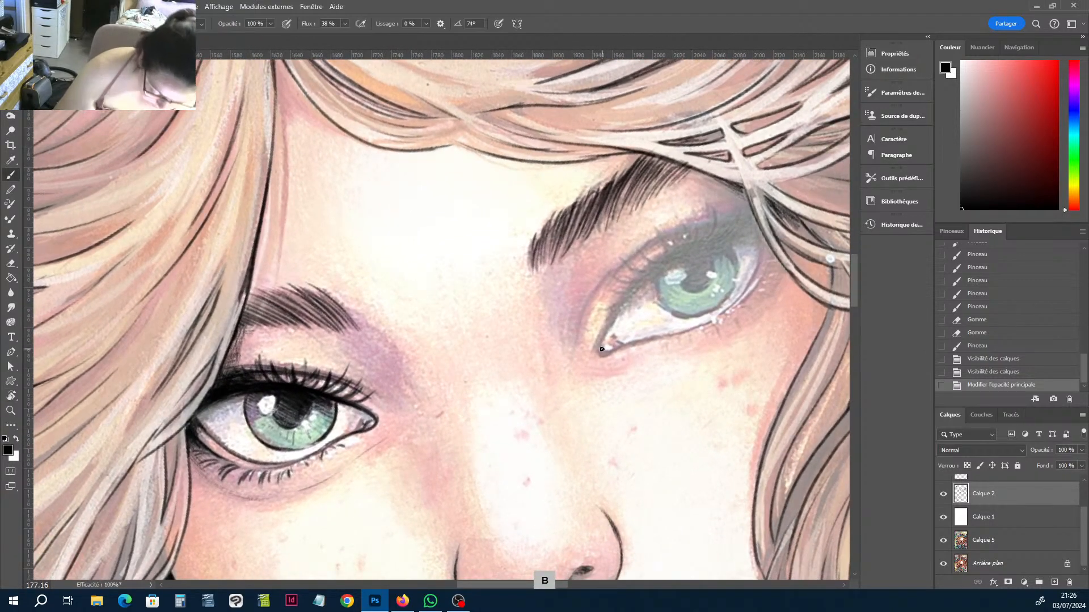
pyautogui.moveTo(602, 349); pyautogui.dragTo(599, 354)
pyautogui.moveTo(598, 353); pyautogui.dragTo(603, 341)
pyautogui.moveTo(599, 350); pyautogui.dragTo(626, 296)
pyautogui.moveTo(614, 317); pyautogui.dragTo(639, 282)
pyautogui.moveTo(600, 348)
pyautogui.mouseDown()
pyautogui.moveTo(651, 270)
pyautogui.moveTo(634, 286)
pyautogui.moveTo(614, 314)
pyautogui.moveTo(687, 248)
pyautogui.mouseUp()
# Lower the opacity of Calque 1 slightly to reveal more of the painting underneath.
pyautogui.click(1019, 525)
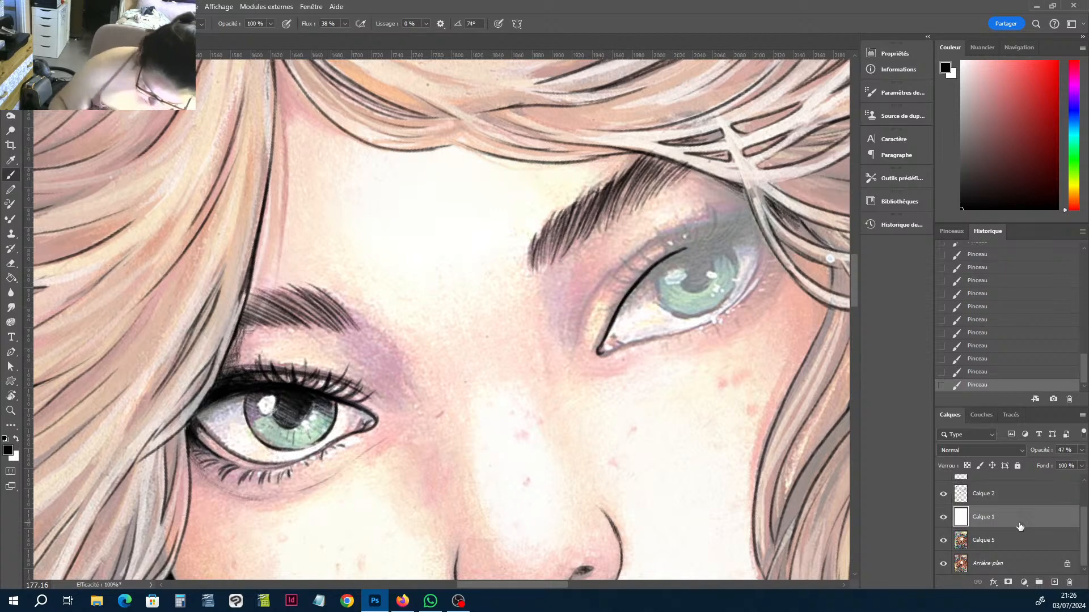
pyautogui.click(1082, 450)
pyautogui.moveTo(1043, 466); pyautogui.dragTo(1033, 466)
# On Calque 2, extend and thicken the right-hand eye's upper lid line over the iris towards the outer end.
pyautogui.click(998, 494)
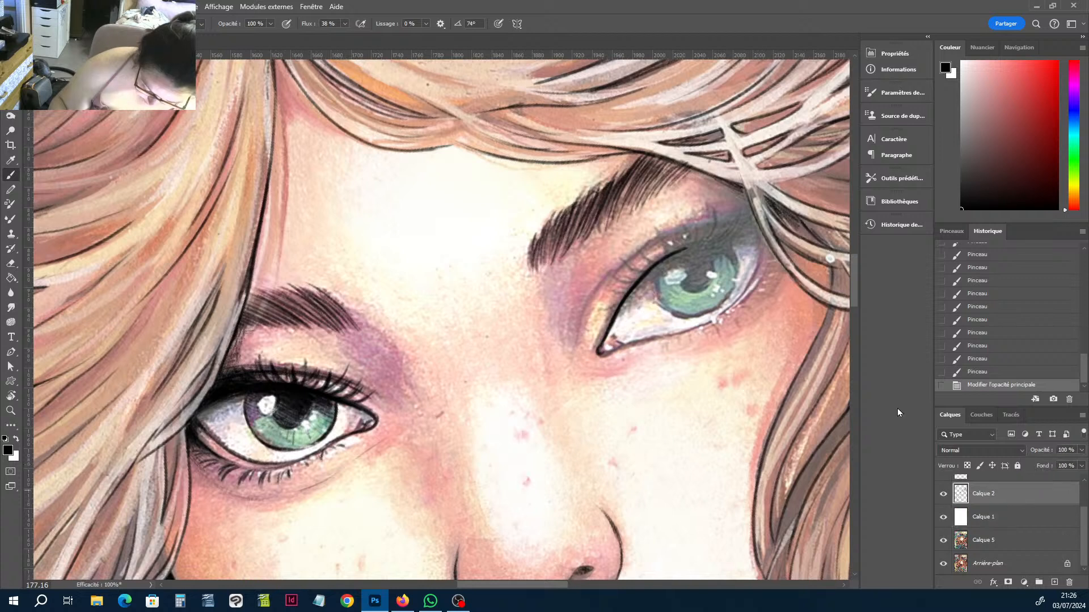
pyautogui.moveTo(616, 319)
pyautogui.mouseDown()
pyautogui.moveTo(669, 258)
pyautogui.moveTo(618, 314)
pyautogui.moveTo(646, 279)
pyautogui.mouseUp()
pyautogui.moveTo(629, 298); pyautogui.dragTo(700, 244)
pyautogui.moveTo(653, 274); pyautogui.dragTo(739, 228)
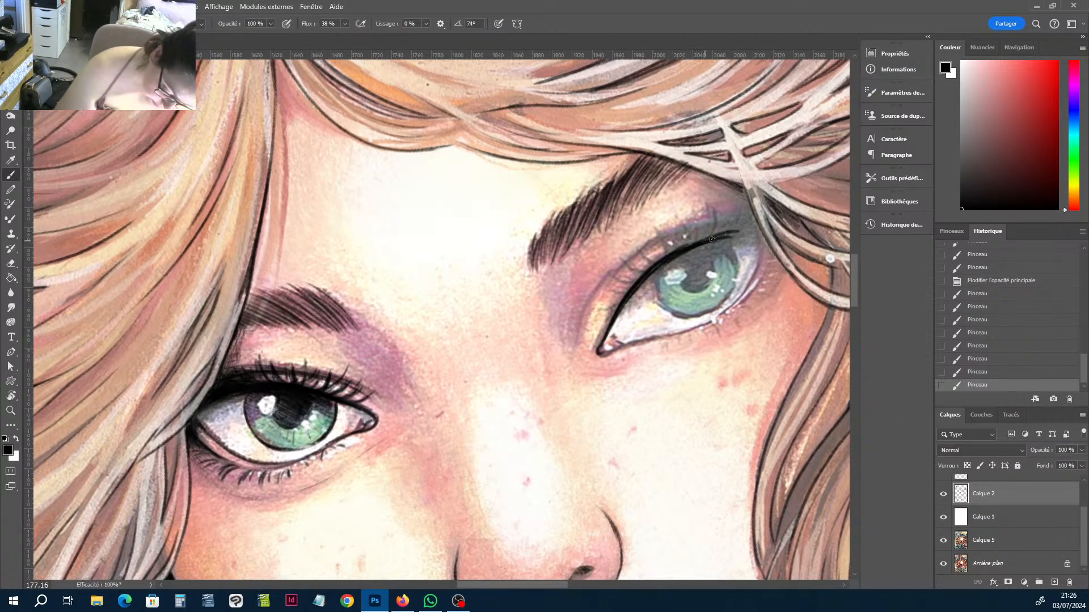
pyautogui.moveTo(675, 250); pyautogui.dragTo(736, 231)
pyautogui.moveTo(713, 234)
pyautogui.mouseDown()
pyautogui.moveTo(697, 251)
pyautogui.moveTo(740, 234)
pyautogui.moveTo(707, 241)
pyautogui.moveTo(746, 229)
pyautogui.mouseUp()
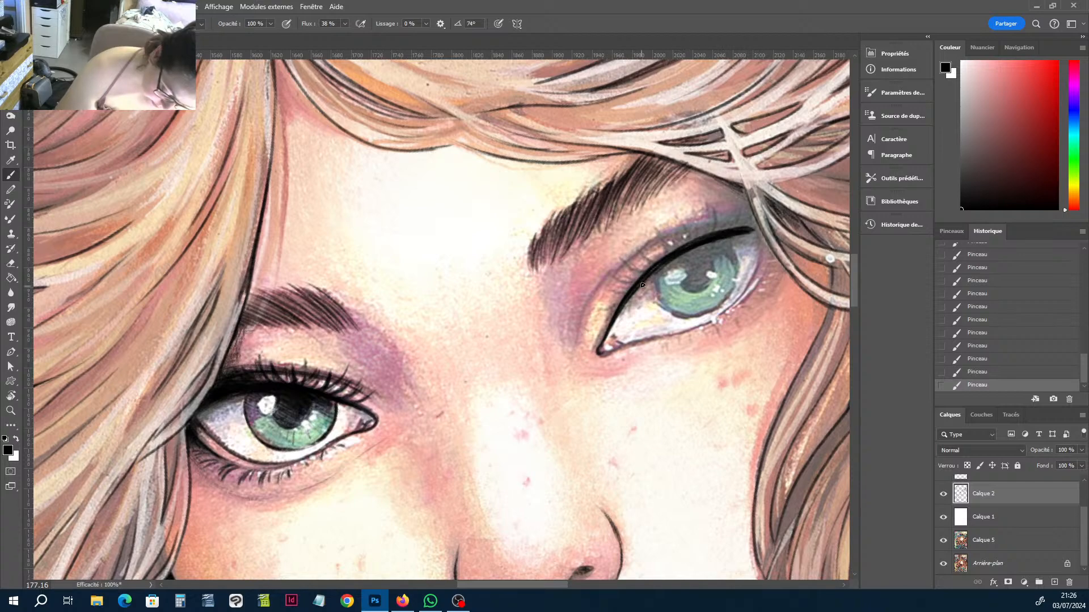
# Save the document.
pyautogui.hotkey('ctrl', '-')
pyautogui.press('r')
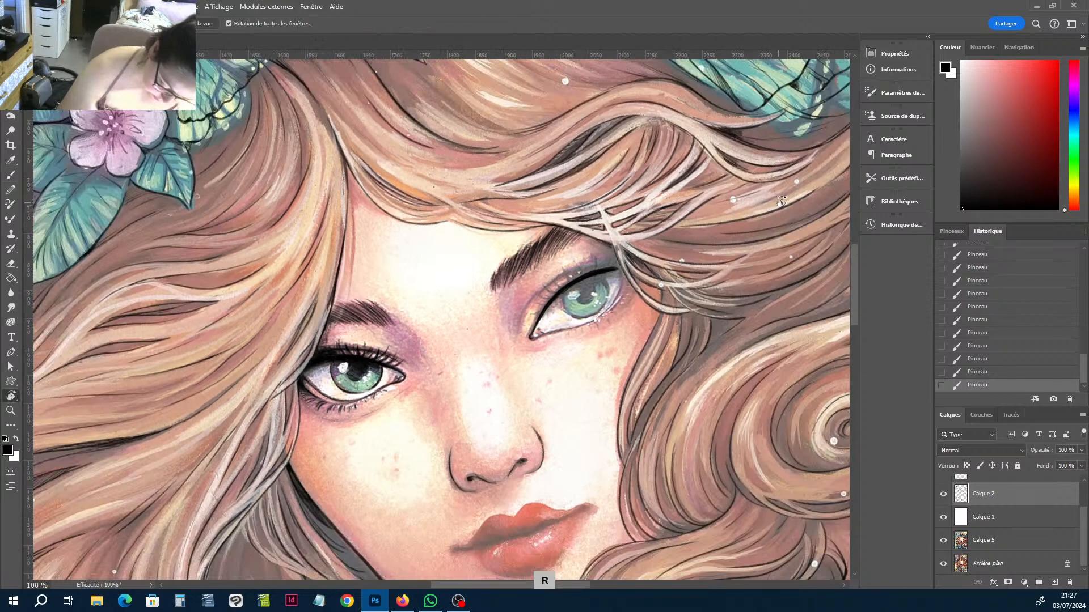
pyautogui.moveTo(719, 251); pyautogui.dragTo(555, 322)
pyautogui.hotkey('ctrl', '+')
pyautogui.press('h')
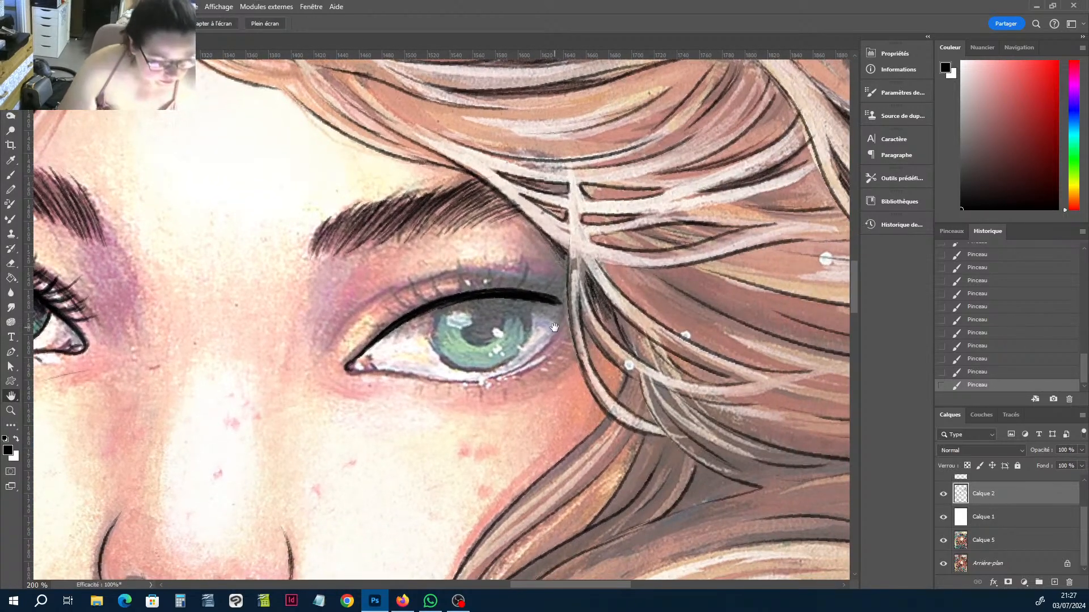
pyautogui.hotkey('ctrl', 's')
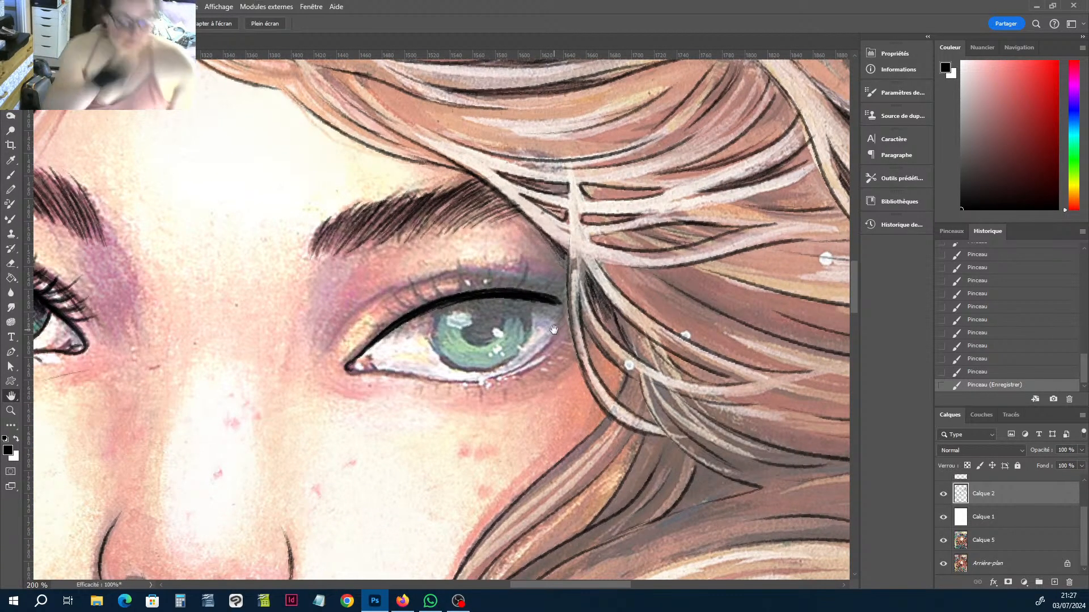
# Carry the right-hand eye's upper lid line to the hair and darken the outer part of the lid and crease.
pyautogui.press('b')
pyautogui.moveTo(539, 299); pyautogui.dragTo(564, 310)
pyautogui.moveTo(547, 302)
pyautogui.mouseDown()
pyautogui.moveTo(565, 314)
pyautogui.moveTo(551, 298)
pyautogui.moveTo(565, 301)
pyautogui.mouseUp()
pyautogui.moveTo(483, 274); pyautogui.dragTo(519, 277)
pyautogui.moveTo(488, 274); pyautogui.dragTo(542, 282)
pyautogui.moveTo(515, 277); pyautogui.dragTo(555, 284)
pyautogui.moveTo(513, 277)
pyautogui.mouseDown()
pyautogui.moveTo(557, 282)
pyautogui.moveTo(564, 310)
pyautogui.moveTo(565, 288)
pyautogui.mouseUp()
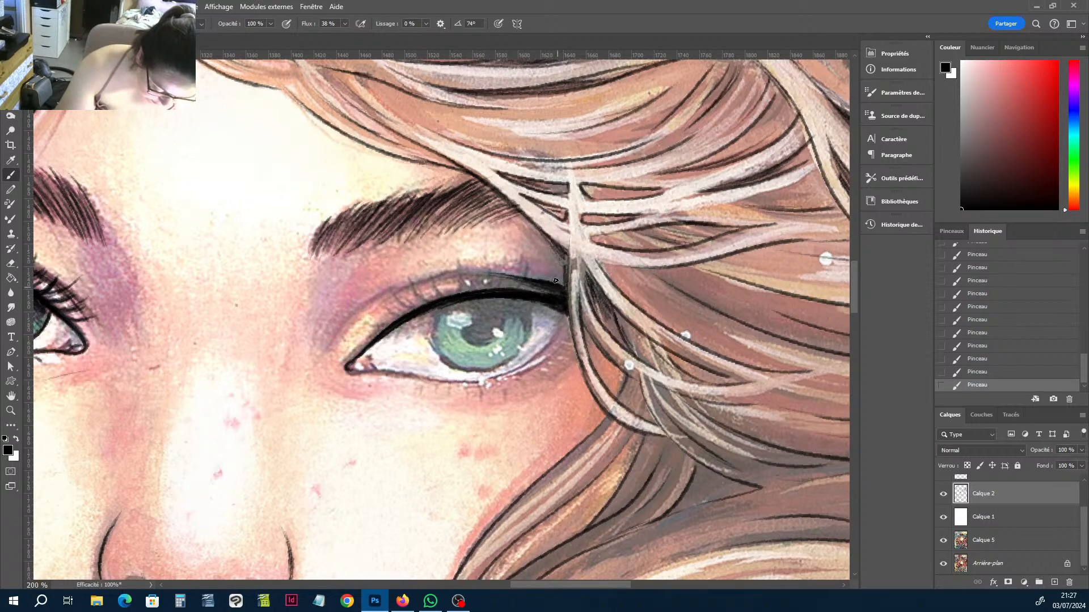
pyautogui.moveTo(552, 246); pyautogui.dragTo(563, 285)
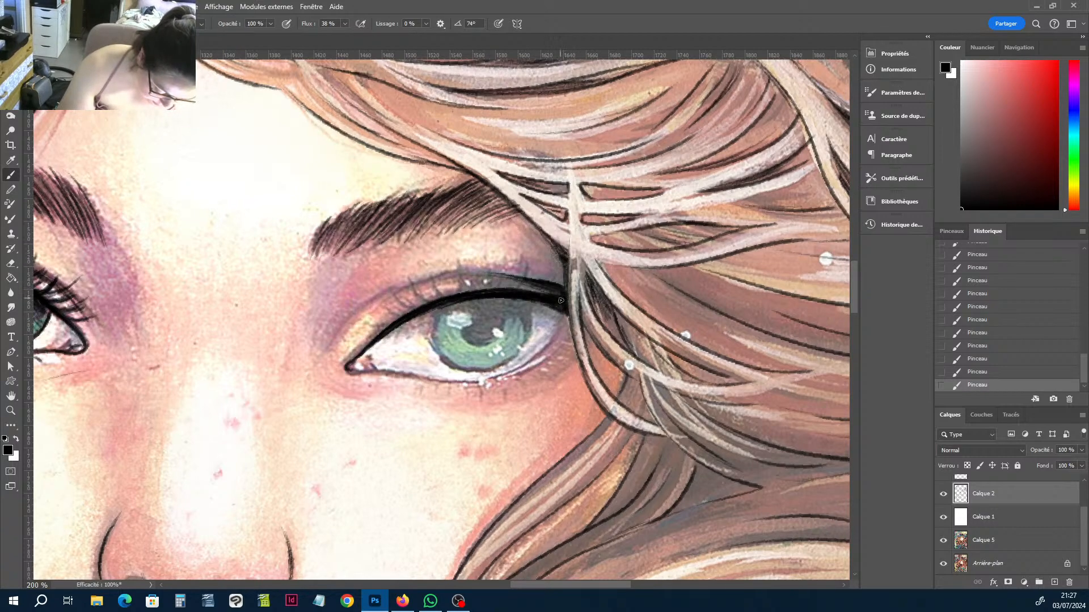
# Ink the right-hand eye's eyelid crease in a long curve from the inner corner to the outer end.
pyautogui.press('r')
pyautogui.moveTo(647, 285)
pyautogui.mouseDown()
pyautogui.moveTo(547, 189)
pyautogui.moveTo(475, 195)
pyautogui.moveTo(408, 298)
pyautogui.mouseUp()
pyautogui.press('b')
pyautogui.moveTo(425, 249)
pyautogui.mouseDown()
pyautogui.moveTo(399, 349)
pyautogui.moveTo(421, 434)
pyautogui.mouseUp()
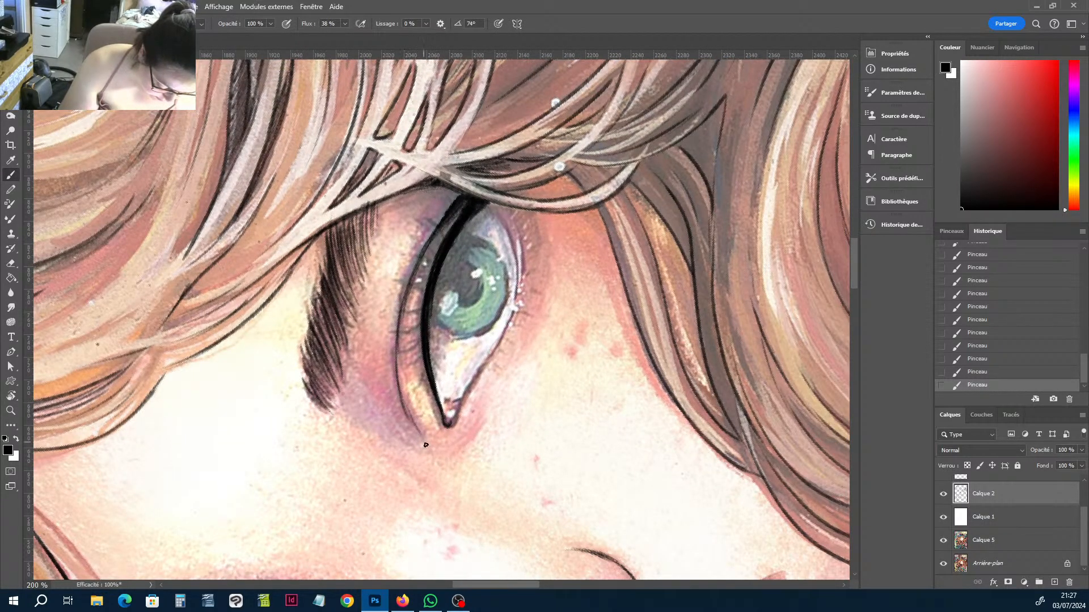
pyautogui.moveTo(395, 368)
pyautogui.mouseDown()
pyautogui.moveTo(398, 319)
pyautogui.moveTo(445, 216)
pyautogui.mouseUp()
# Shade the outer part of the right-hand eyelid between the crease and the upper lid line.
pyautogui.press('r')
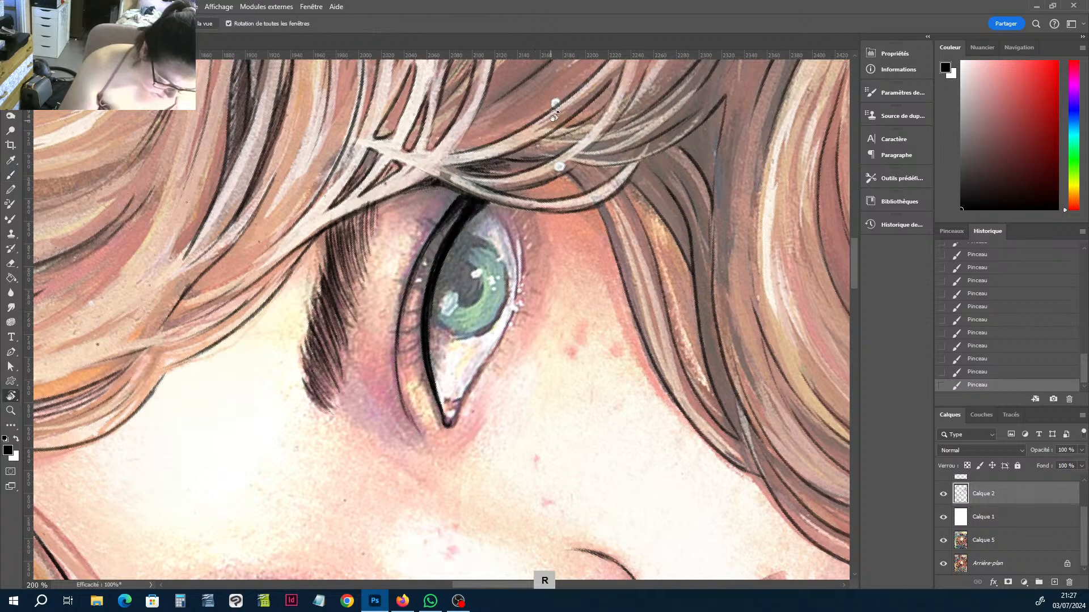
pyautogui.moveTo(553, 118)
pyautogui.mouseDown()
pyautogui.moveTo(647, 217)
pyautogui.moveTo(667, 353)
pyautogui.mouseUp()
pyautogui.press('b')
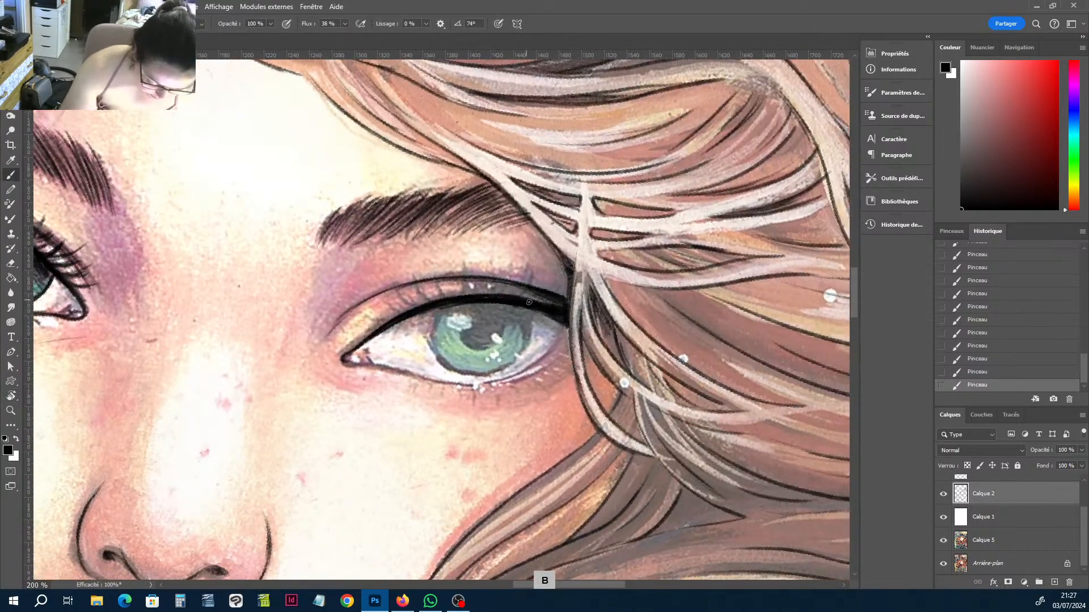
pyautogui.moveTo(489, 280)
pyautogui.mouseDown()
pyautogui.moveTo(554, 308)
pyautogui.moveTo(508, 217)
pyautogui.mouseUp()
pyautogui.press('r')
pyautogui.press('b')
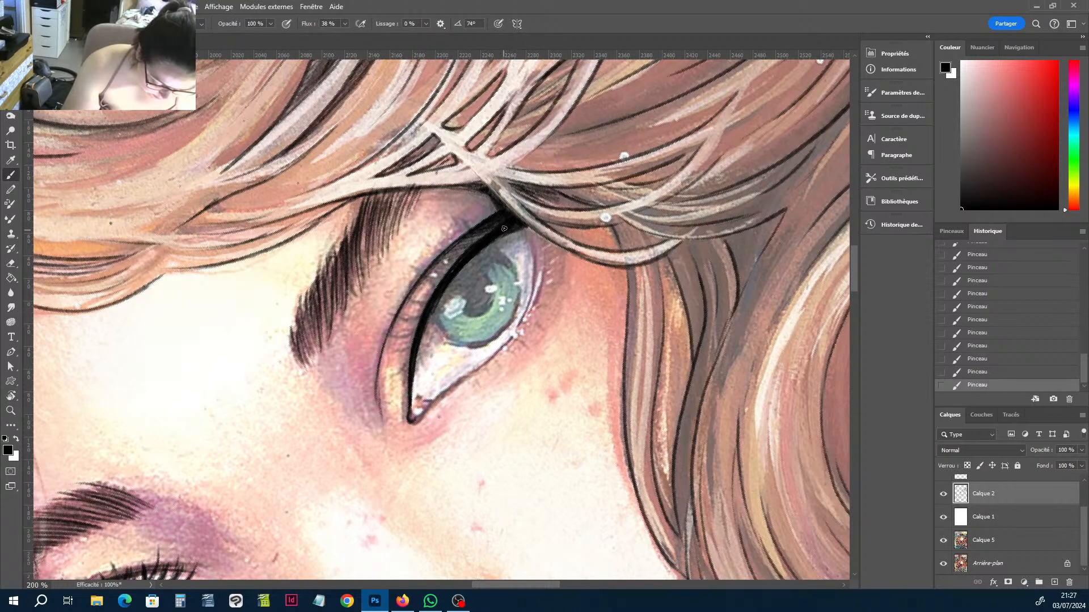
pyautogui.press('r')
pyautogui.moveTo(590, 159); pyautogui.dragTo(641, 284)
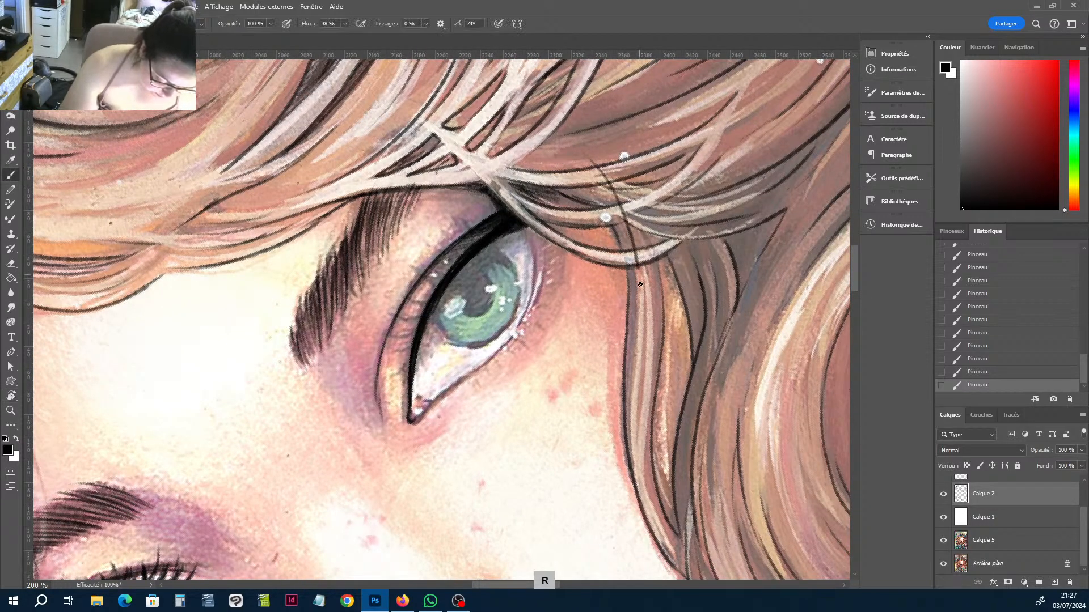
pyautogui.hotkey('ctrl', 'z')
# Ink the right-hand eye's lower lid line from the inner to the outer corner, using the eraser for corrections.
pyautogui.press('r')
pyautogui.moveTo(596, 155)
pyautogui.mouseDown()
pyautogui.moveTo(614, 186)
pyautogui.moveTo(649, 383)
pyautogui.mouseUp()
pyautogui.moveTo(341, 326); pyautogui.dragTo(339, 287)
pyautogui.press('b')
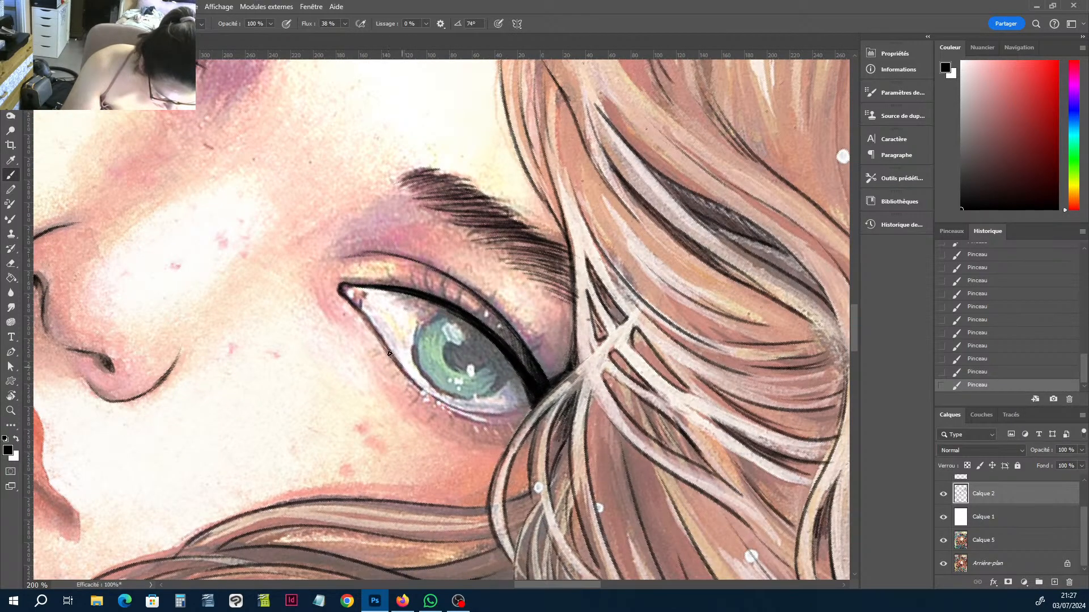
pyautogui.moveTo(390, 353)
pyautogui.mouseDown()
pyautogui.moveTo(460, 411)
pyautogui.moveTo(534, 411)
pyautogui.mouseUp()
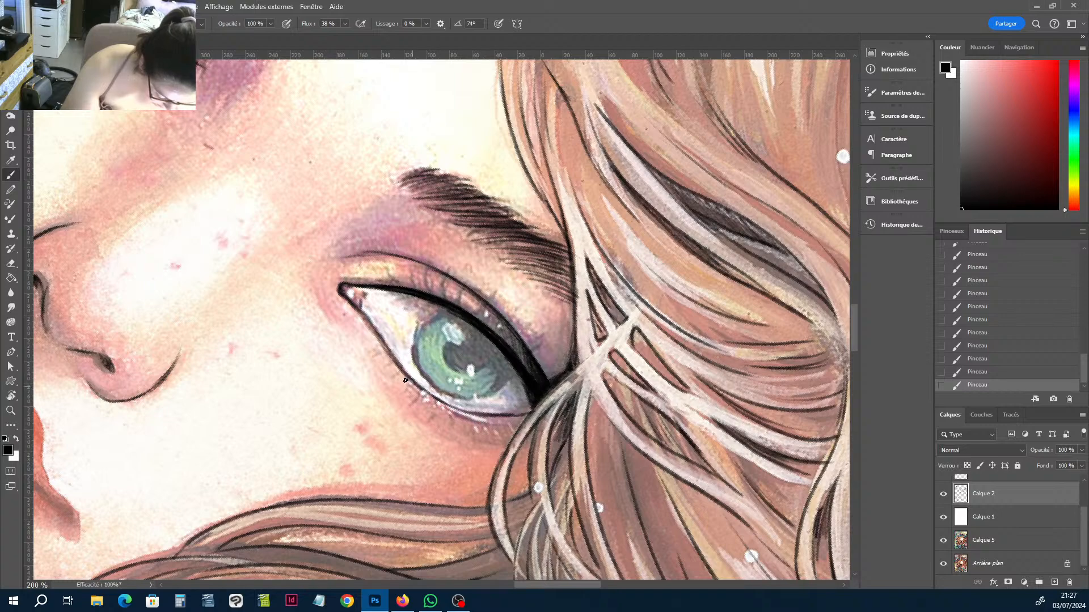
pyautogui.moveTo(405, 380); pyautogui.dragTo(455, 410)
pyautogui.moveTo(387, 355)
pyautogui.mouseDown()
pyautogui.moveTo(423, 397)
pyautogui.moveTo(465, 421)
pyautogui.moveTo(454, 418)
pyautogui.moveTo(498, 425)
pyautogui.mouseUp()
pyautogui.press('e')
pyautogui.press('b')
pyautogui.moveTo(490, 424); pyautogui.dragTo(521, 426)
# Darken the right-hand eye's outer corner and the gaps between the nearby hair strands, erasing the excess strokes.
pyautogui.press('r')
pyautogui.moveTo(684, 371)
pyautogui.mouseDown()
pyautogui.moveTo(692, 252)
pyautogui.moveTo(628, 139)
pyautogui.mouseUp()
pyautogui.press('b')
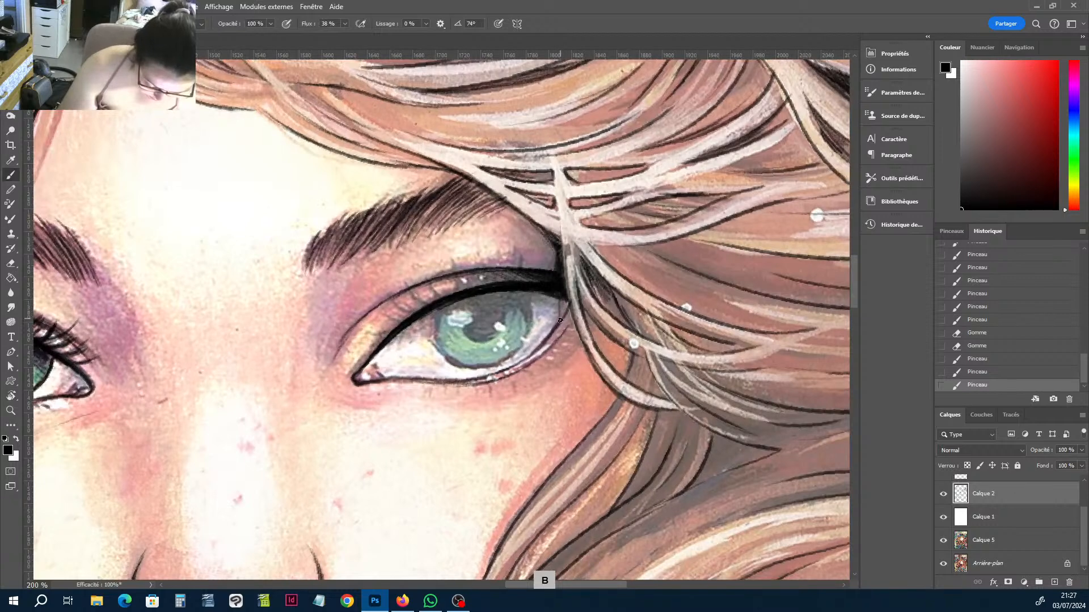
pyautogui.moveTo(562, 298)
pyautogui.mouseDown()
pyautogui.moveTo(569, 331)
pyautogui.moveTo(567, 321)
pyautogui.moveTo(579, 340)
pyautogui.moveTo(590, 306)
pyautogui.moveTo(589, 335)
pyautogui.moveTo(581, 306)
pyautogui.moveTo(591, 329)
pyautogui.mouseUp()
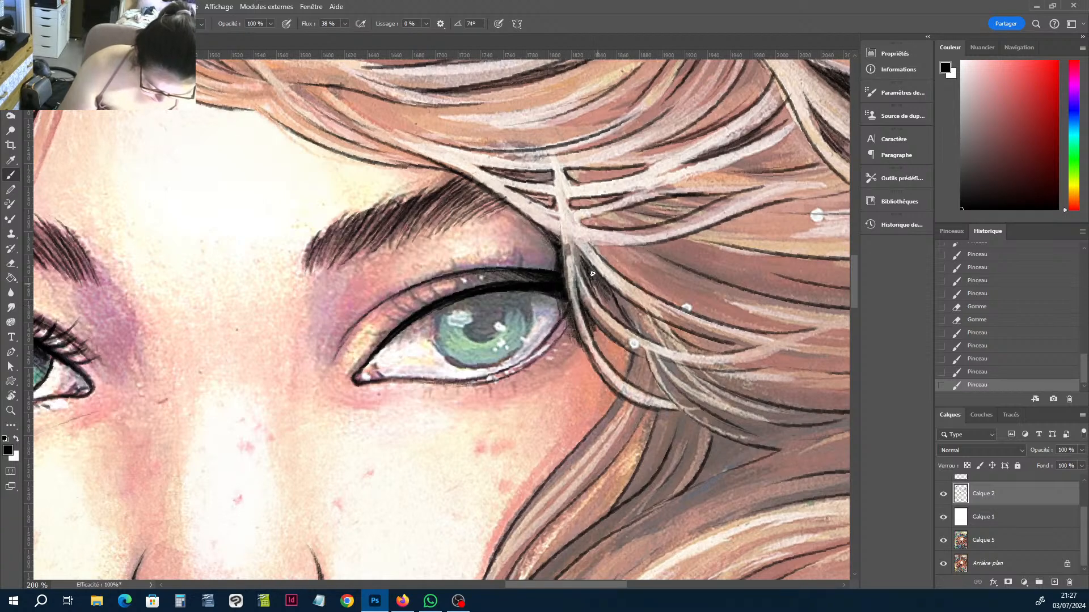
pyautogui.moveTo(592, 274)
pyautogui.mouseDown()
pyautogui.moveTo(599, 309)
pyautogui.moveTo(621, 309)
pyautogui.moveTo(598, 332)
pyautogui.mouseUp()
pyautogui.press('e')
pyautogui.press('b')
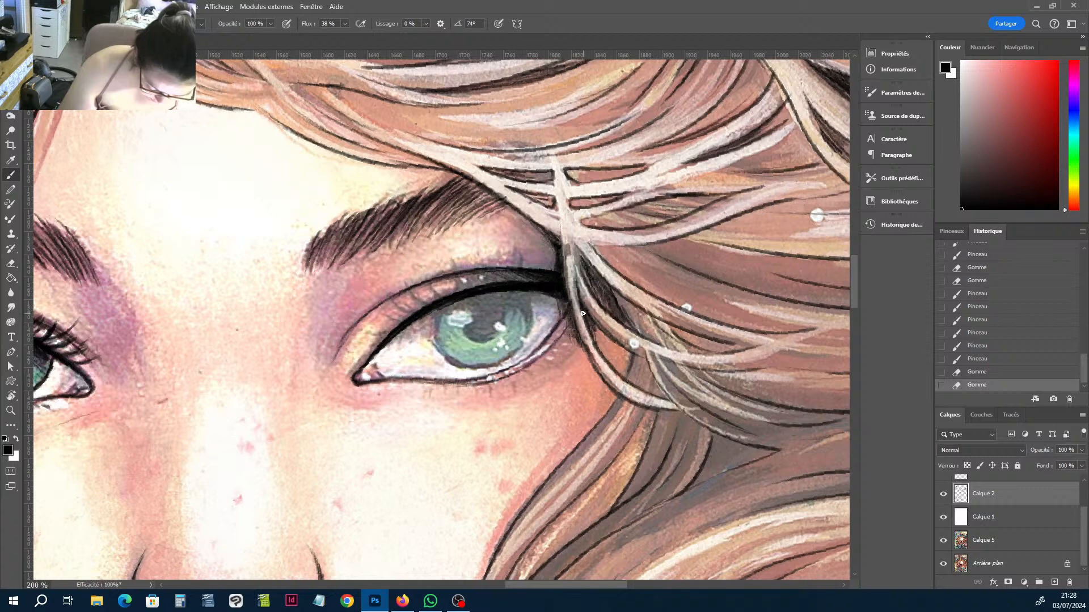
# Add fine shading strokes on the cheek along the hair strand below the right-hand eye's outer corner, erasing the excess.
pyautogui.moveTo(626, 355)
pyautogui.mouseDown()
pyautogui.moveTo(592, 391)
pyautogui.moveTo(607, 404)
pyautogui.mouseUp()
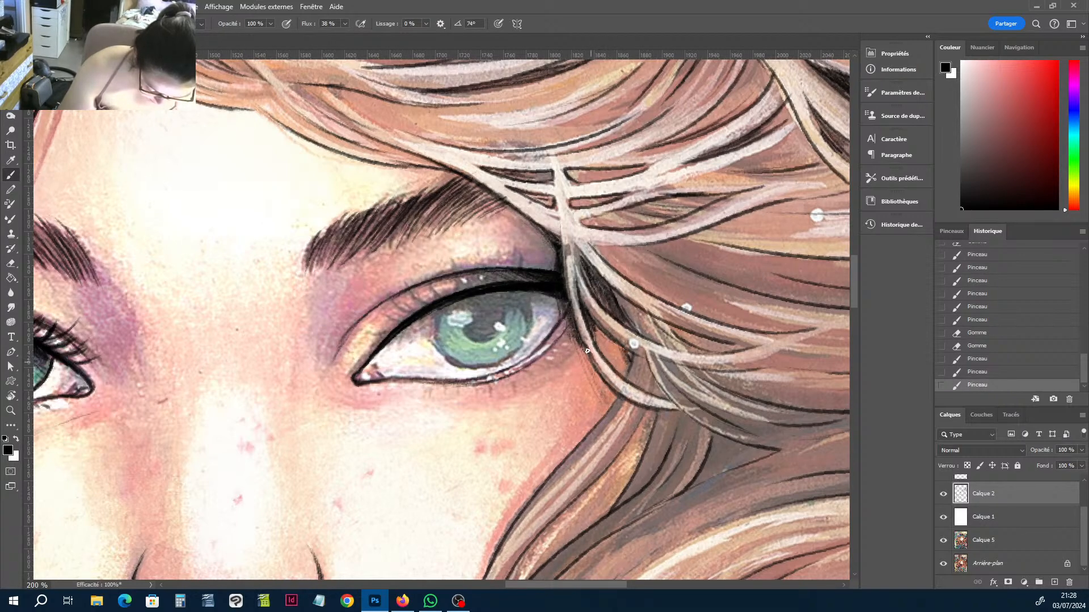
pyautogui.moveTo(590, 357); pyautogui.dragTo(610, 402)
pyautogui.moveTo(591, 358); pyautogui.dragTo(615, 411)
pyautogui.press('e')
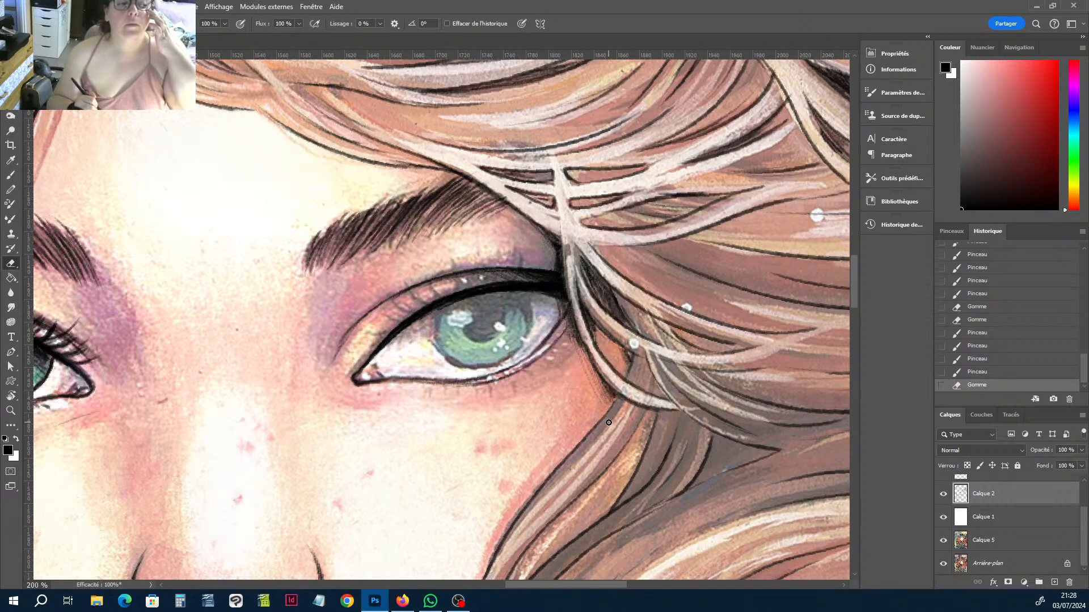
# Draw the right-hand eye's lower lashes from the outer corner to below the iris.
pyautogui.press('b')
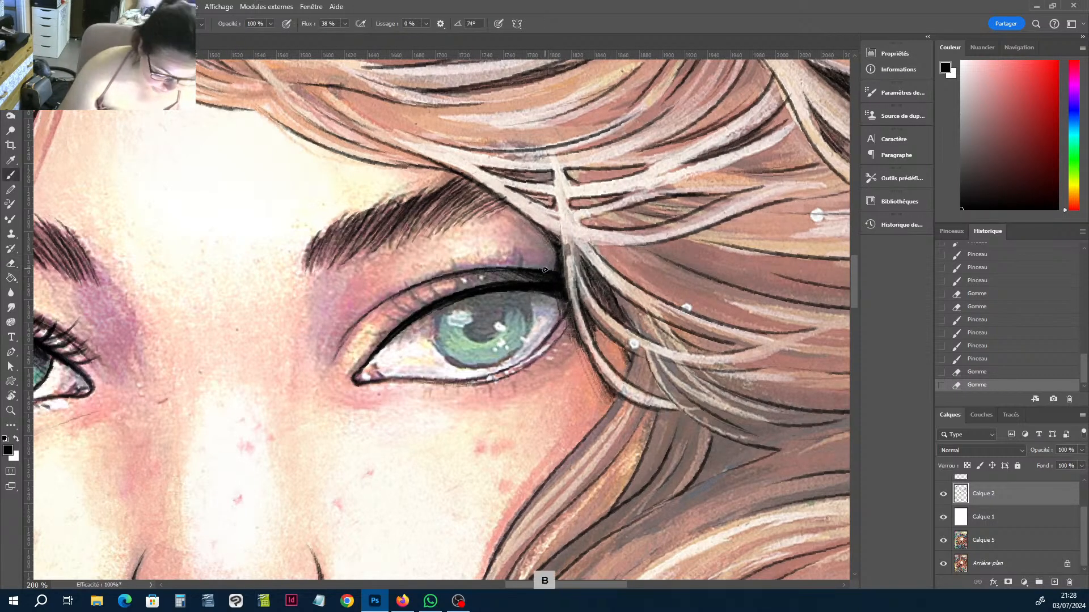
pyautogui.moveTo(552, 347)
pyautogui.mouseDown()
pyautogui.moveTo(574, 329)
pyautogui.moveTo(555, 363)
pyautogui.moveTo(564, 355)
pyautogui.moveTo(576, 334)
pyautogui.moveTo(536, 385)
pyautogui.mouseUp()
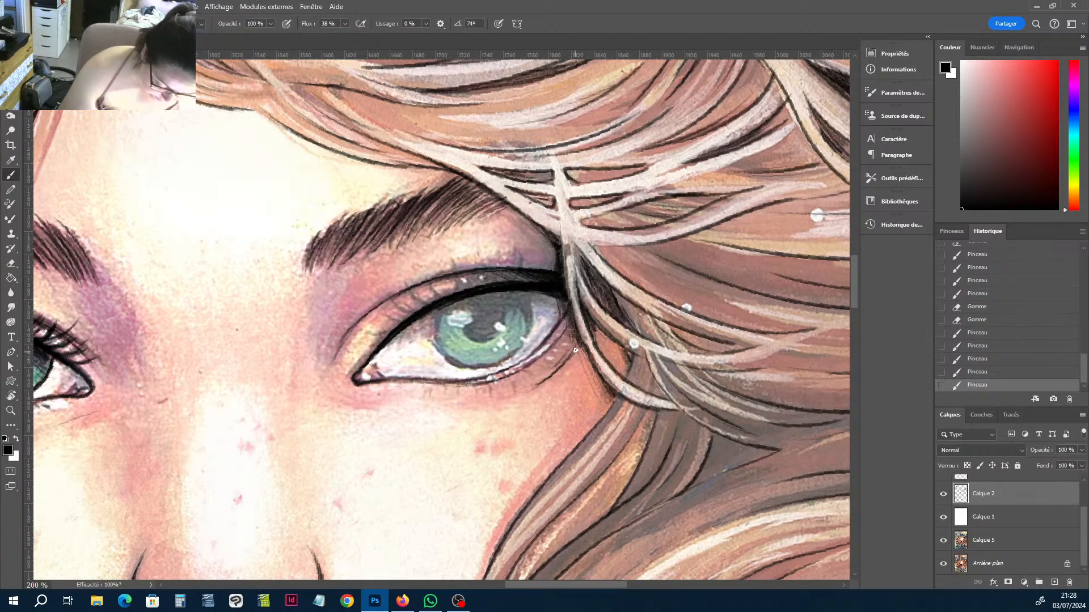
pyautogui.moveTo(575, 350)
pyautogui.mouseDown()
pyautogui.moveTo(538, 383)
pyautogui.moveTo(566, 337)
pyautogui.mouseUp()
pyautogui.moveTo(567, 346)
pyautogui.mouseDown()
pyautogui.moveTo(545, 355)
pyautogui.moveTo(580, 369)
pyautogui.moveTo(561, 352)
pyautogui.moveTo(527, 375)
pyautogui.mouseUp()
pyautogui.moveTo(531, 377)
pyautogui.mouseDown()
pyautogui.moveTo(506, 395)
pyautogui.moveTo(470, 394)
pyautogui.mouseUp()
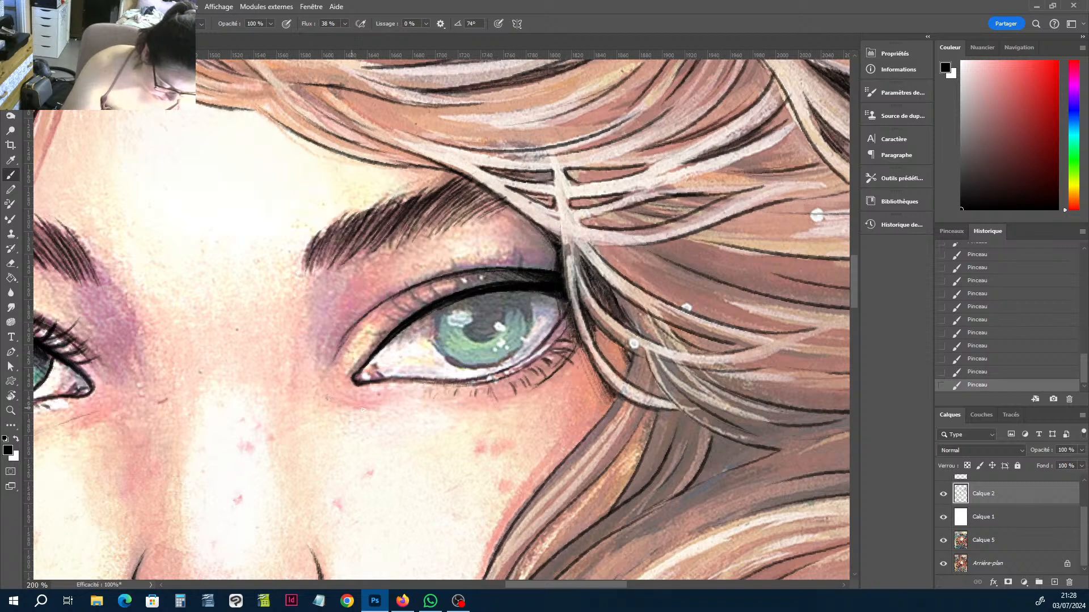
# Add fine crease strokes below the right-hand eye's inner corner and detail the tear duct.
pyautogui.moveTo(326, 398); pyautogui.dragTo(366, 415)
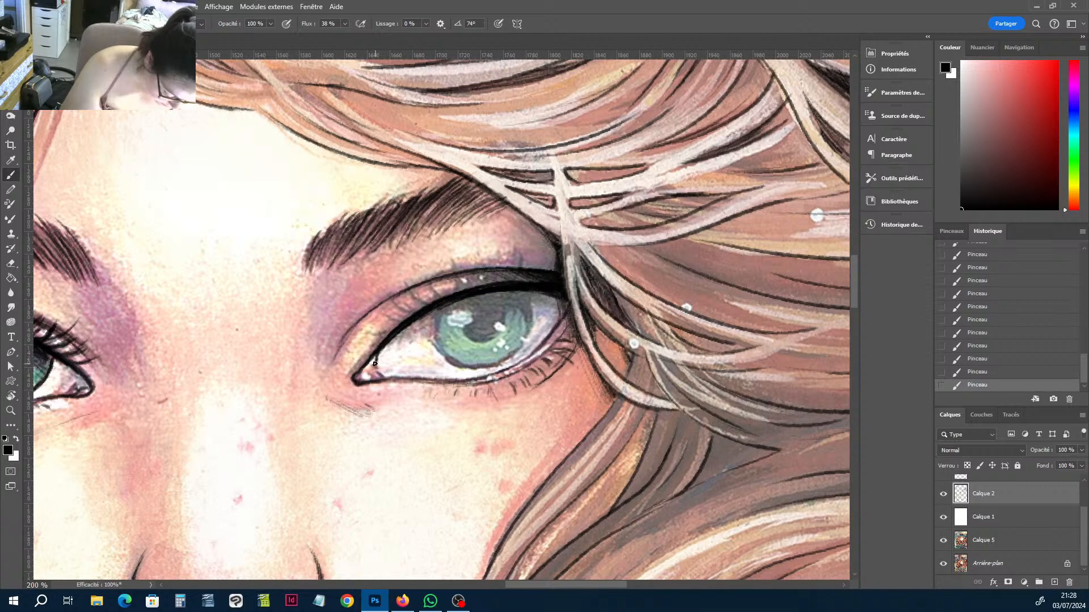
pyautogui.press('e')
pyautogui.press('b')
pyautogui.moveTo(368, 366)
pyautogui.mouseDown()
pyautogui.moveTo(356, 375)
pyautogui.moveTo(383, 337)
pyautogui.moveTo(381, 367)
pyautogui.mouseUp()
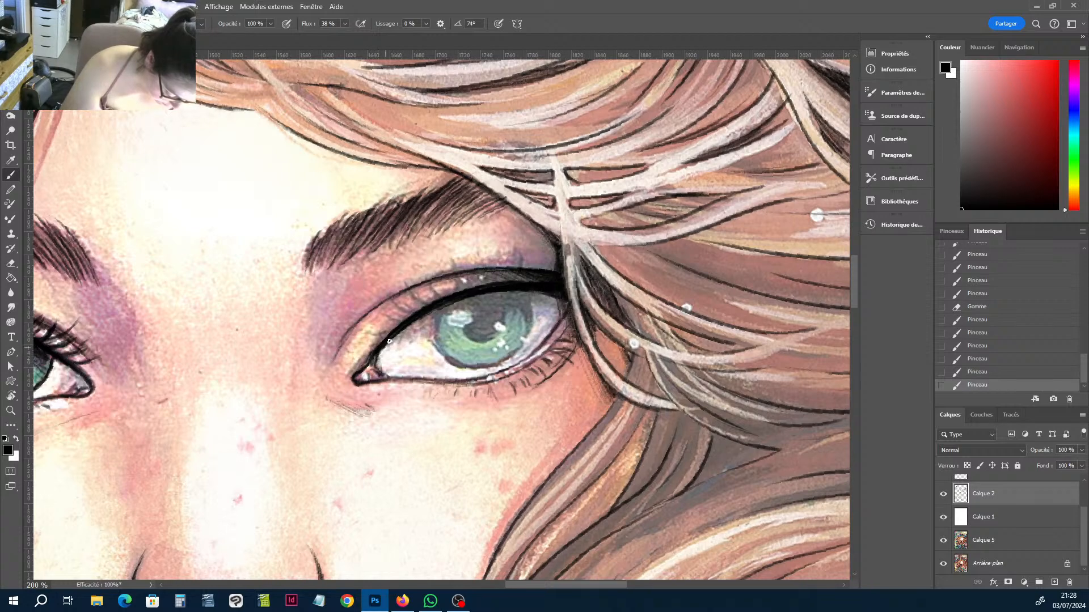
# Draw the right-hand eye's upper lashes along the lid from the inner corner towards the outer corner.
pyautogui.moveTo(418, 329); pyautogui.dragTo(440, 310)
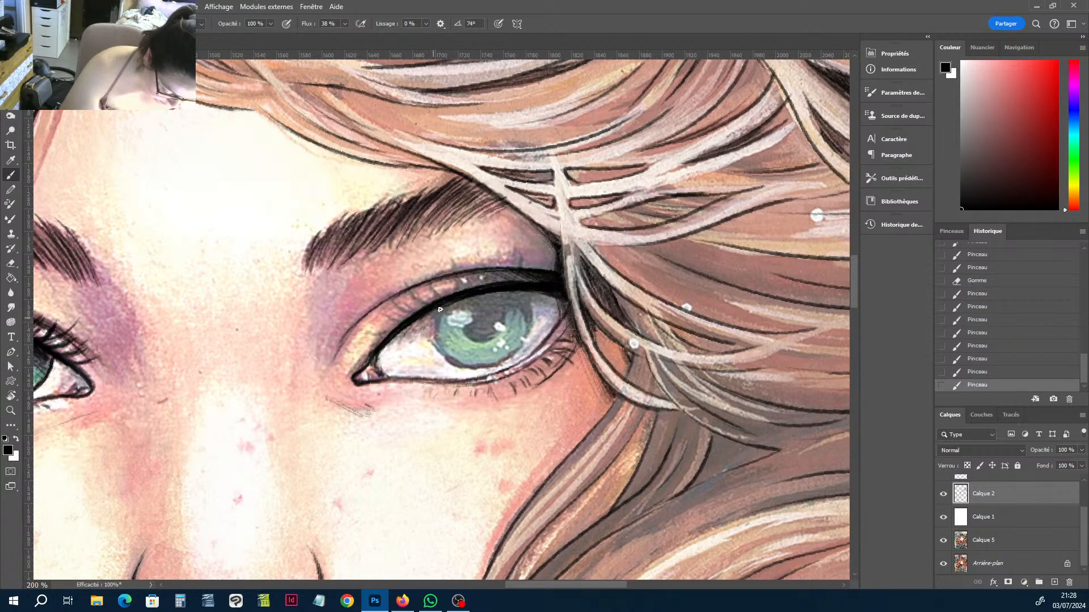
pyautogui.moveTo(390, 337); pyautogui.dragTo(399, 326)
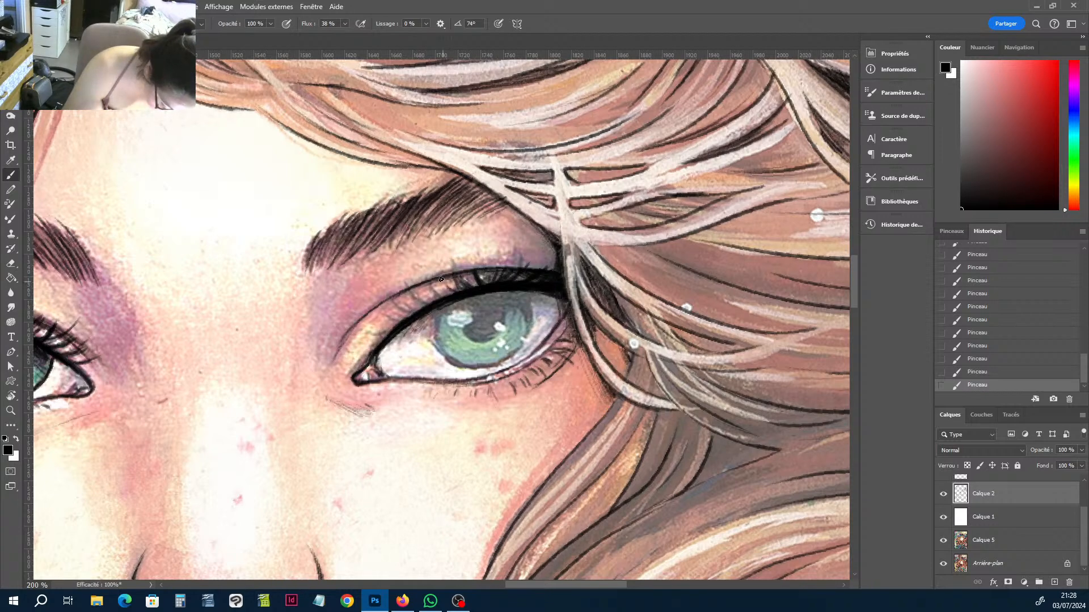
pyautogui.moveTo(450, 295)
pyautogui.mouseDown()
pyautogui.moveTo(430, 272)
pyautogui.moveTo(419, 301)
pyautogui.moveTo(406, 290)
pyautogui.mouseUp()
pyautogui.moveTo(431, 301)
pyautogui.mouseDown()
pyautogui.moveTo(410, 282)
pyautogui.moveTo(351, 356)
pyautogui.moveTo(415, 289)
pyautogui.moveTo(507, 307)
pyautogui.mouseUp()
# Outline the right-hand eye's iris and reinforce the line where it meets the upper lid.
pyautogui.press('r')
pyautogui.press('b')
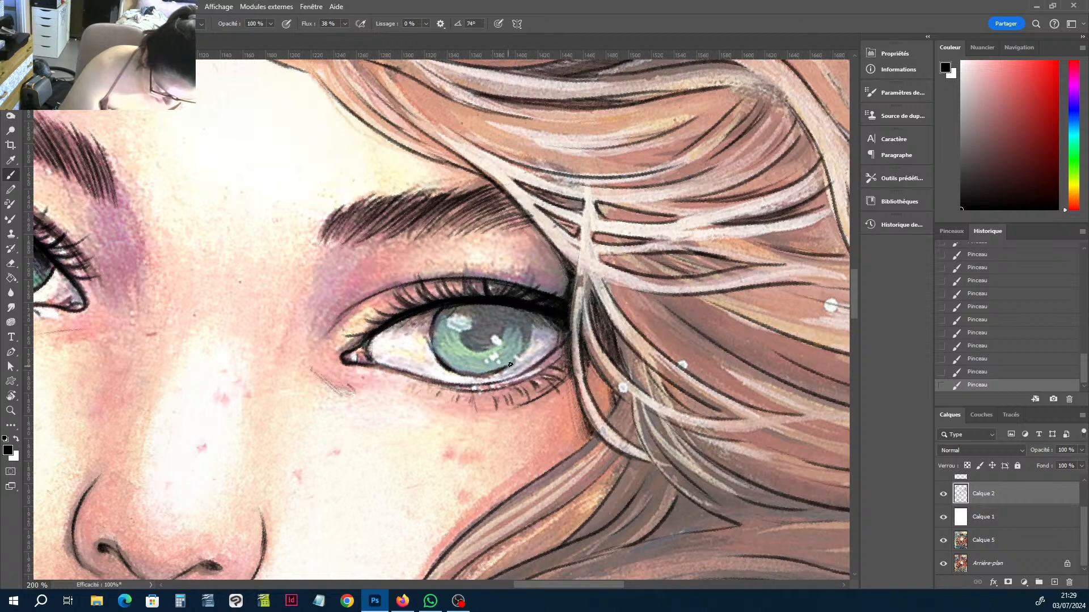
pyautogui.moveTo(526, 342)
pyautogui.mouseDown()
pyautogui.moveTo(527, 315)
pyautogui.moveTo(525, 352)
pyautogui.mouseUp()
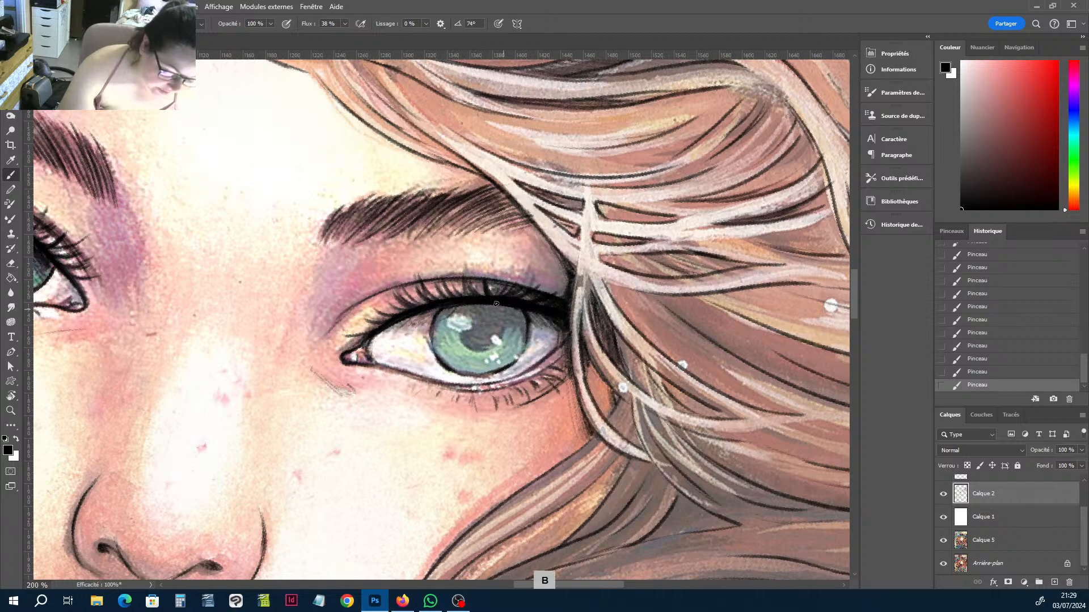
pyautogui.moveTo(499, 303); pyautogui.dragTo(524, 330)
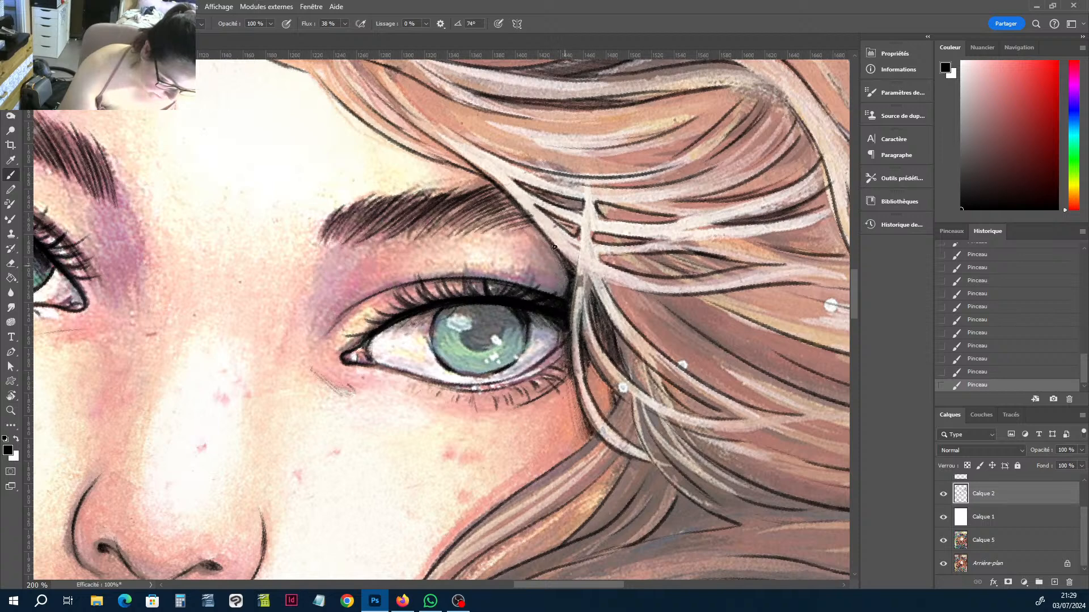
# Check the line art by toggling the white Calque 1 and raising it to full opacity over the painting.
pyautogui.press('r')
pyautogui.click(943, 518)
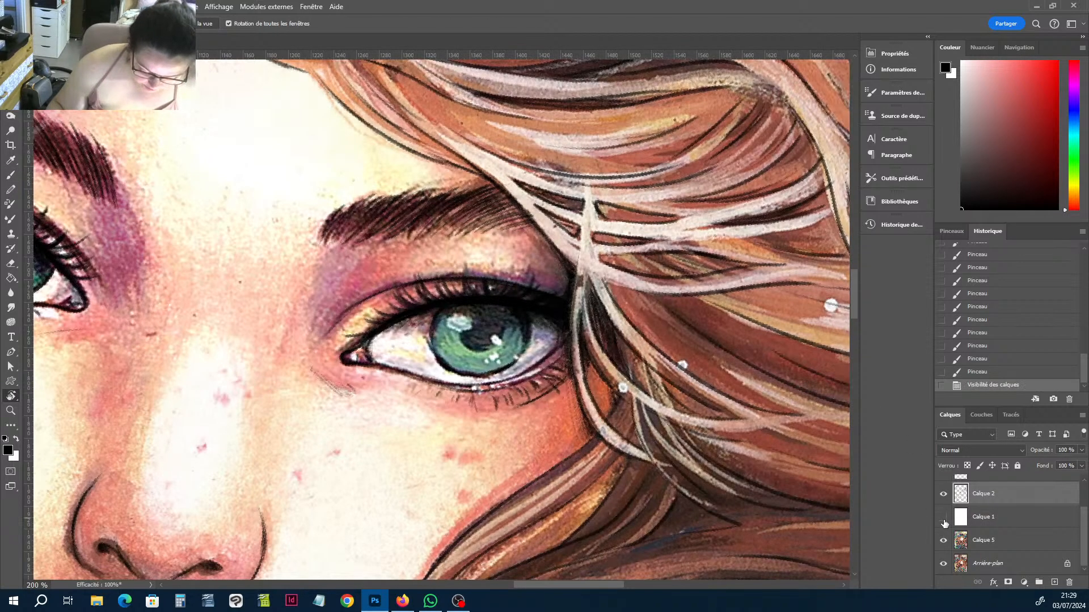
pyautogui.click(943, 518)
pyautogui.click(973, 521)
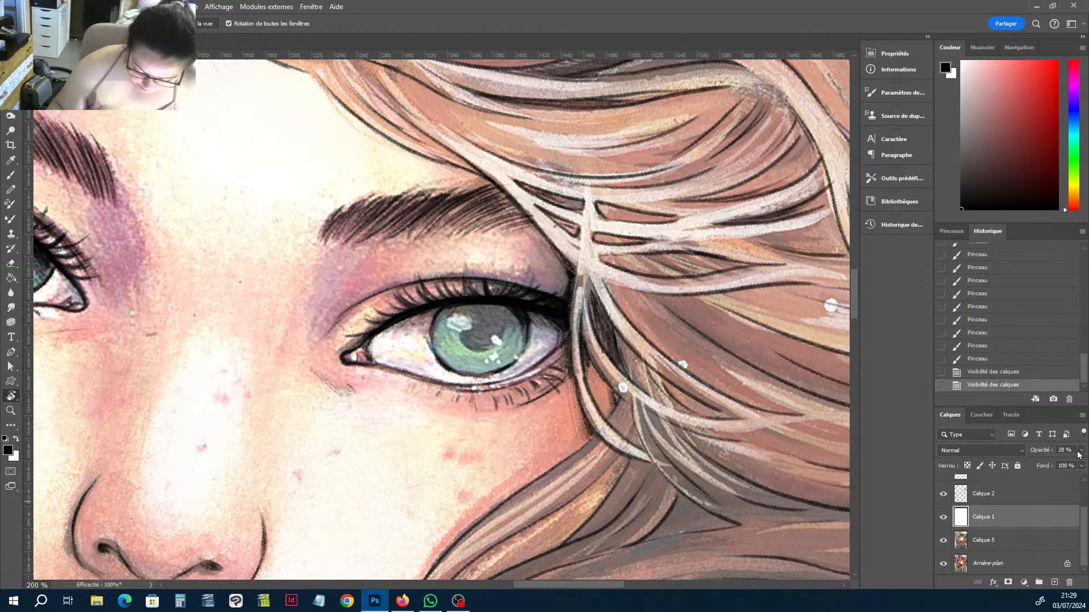
pyautogui.click(1081, 449)
pyautogui.moveTo(1075, 463); pyautogui.dragTo(1080, 463)
pyautogui.click(944, 518)
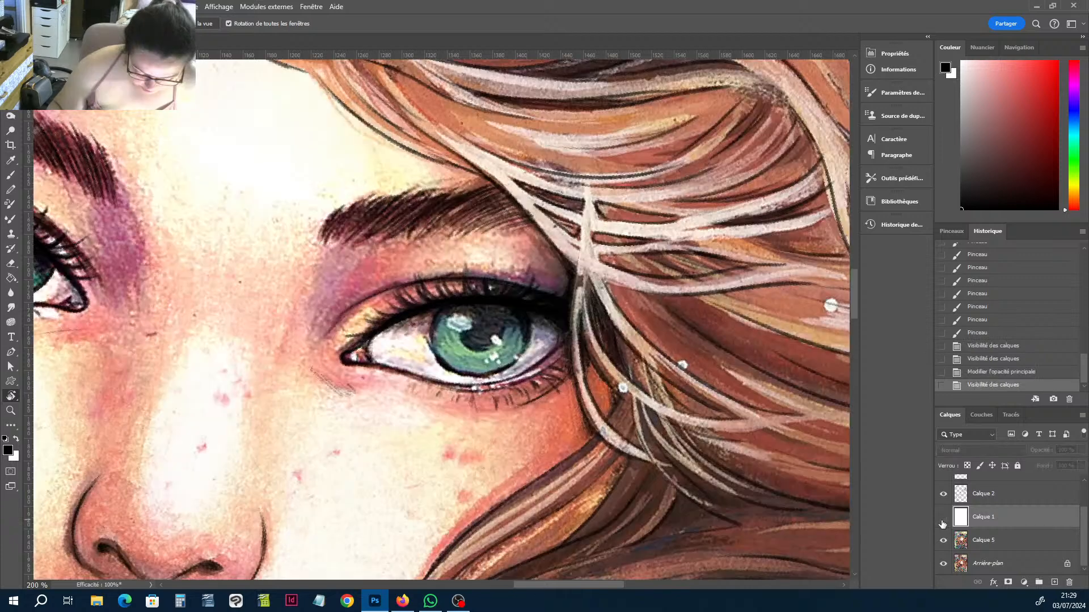
pyautogui.click(943, 518)
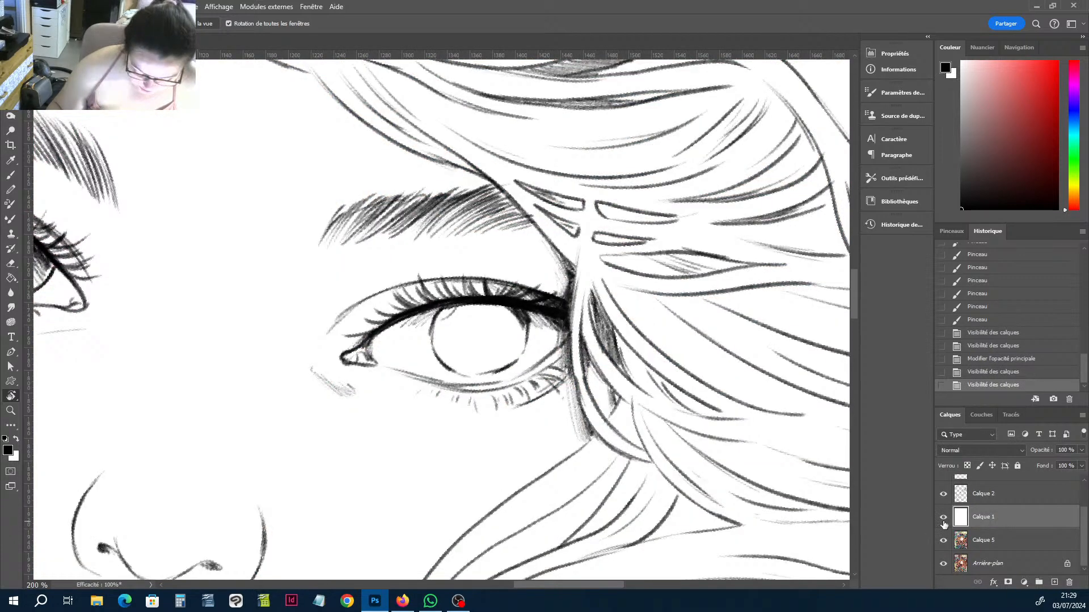
# Set Calque 1's opacity to 37 % and make Calque 2 the active layer.
pyautogui.click(1081, 449)
pyautogui.click(1054, 464)
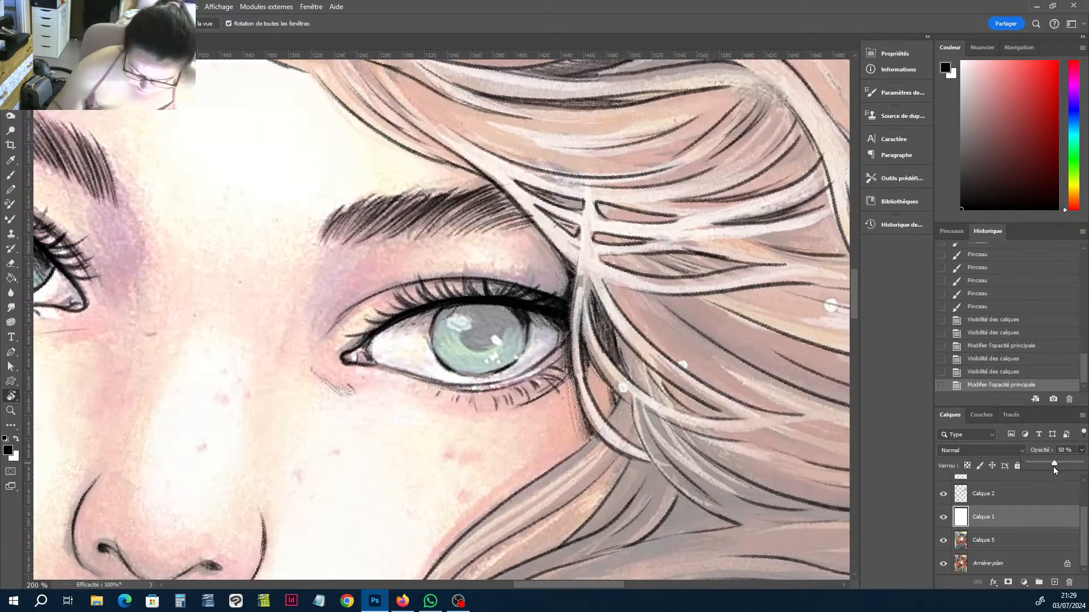
pyautogui.click(1047, 466)
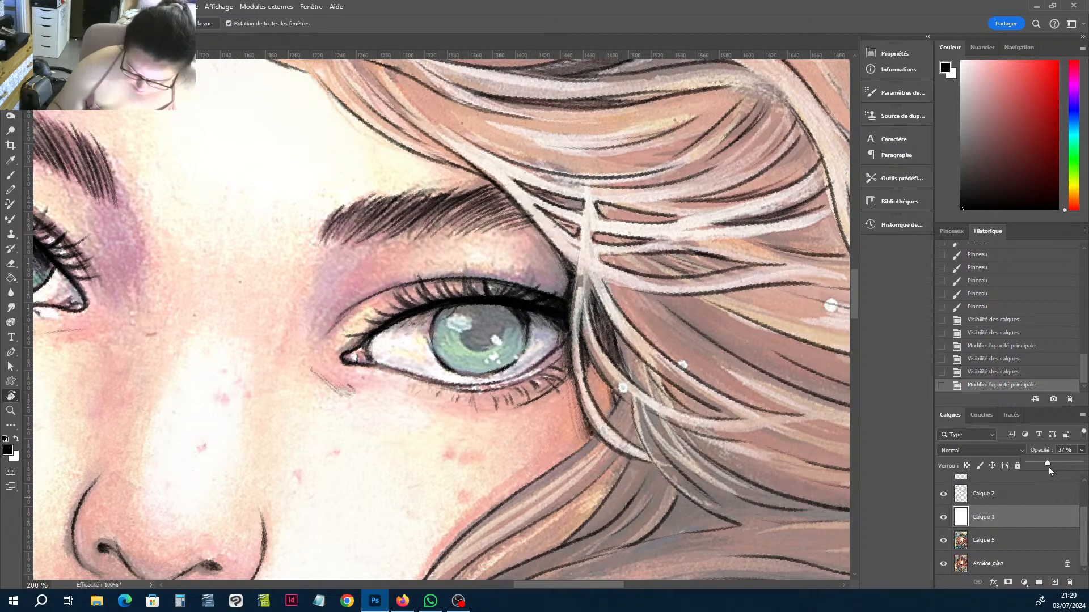
pyautogui.click(1002, 493)
# Add fine strokes above the right-hand eye's outer lashes and at the eyebrow's tail beside the hair strand.
pyautogui.press('r')
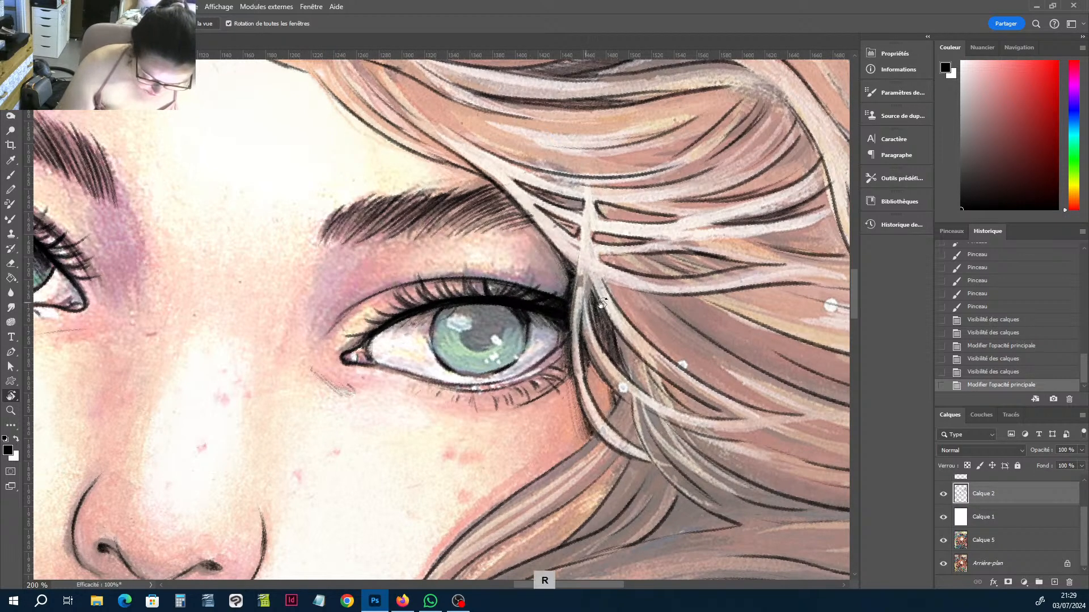
pyautogui.moveTo(601, 304); pyautogui.dragTo(515, 350)
pyautogui.press('b')
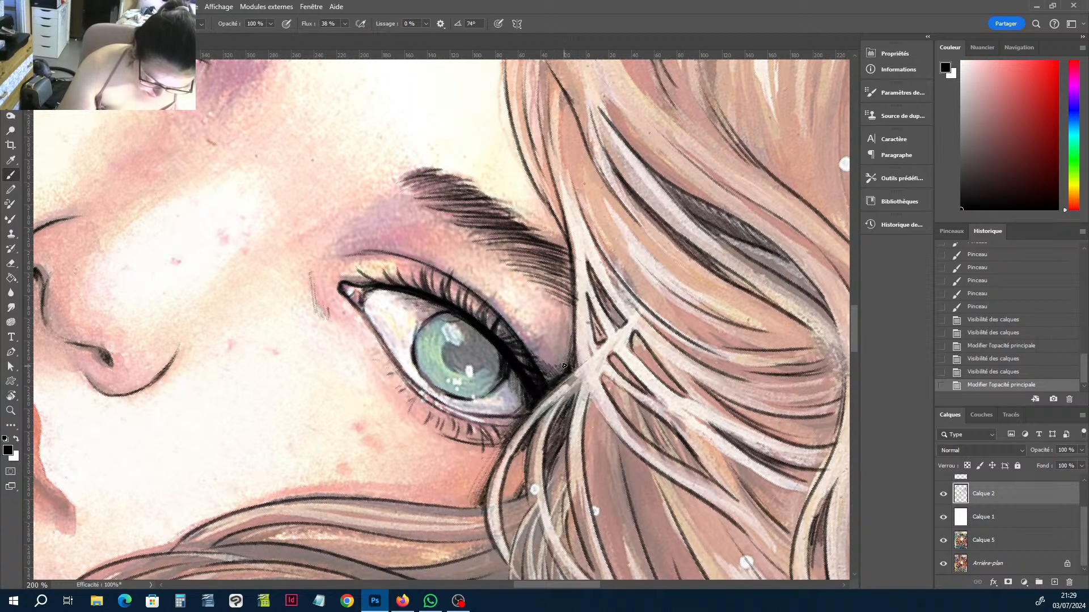
pyautogui.moveTo(528, 348); pyautogui.dragTo(510, 322)
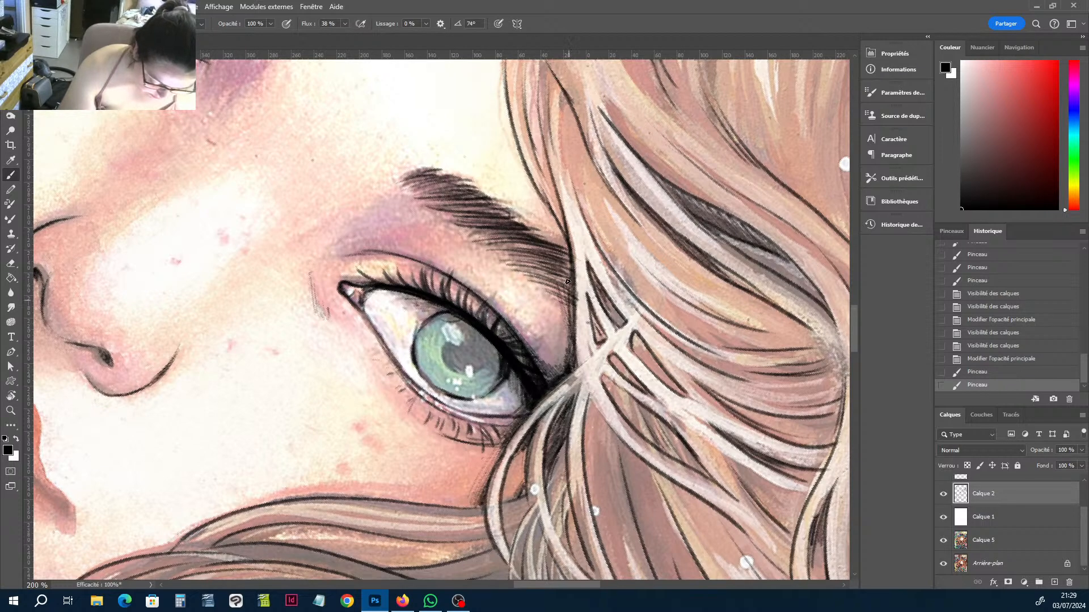
pyautogui.moveTo(569, 261)
pyautogui.mouseDown()
pyautogui.moveTo(540, 192)
pyautogui.moveTo(561, 247)
pyautogui.mouseUp()
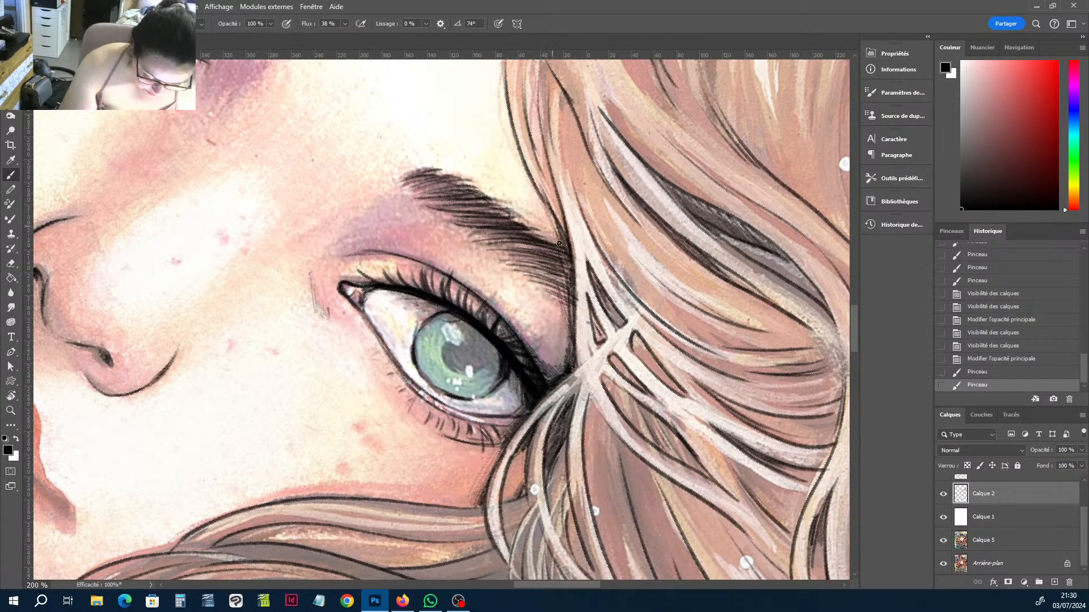
# Shade along the hair strand between the right-hand eyebrow's tail and the eye's outer corner.
pyautogui.press('r')
pyautogui.moveTo(627, 347); pyautogui.dragTo(617, 250)
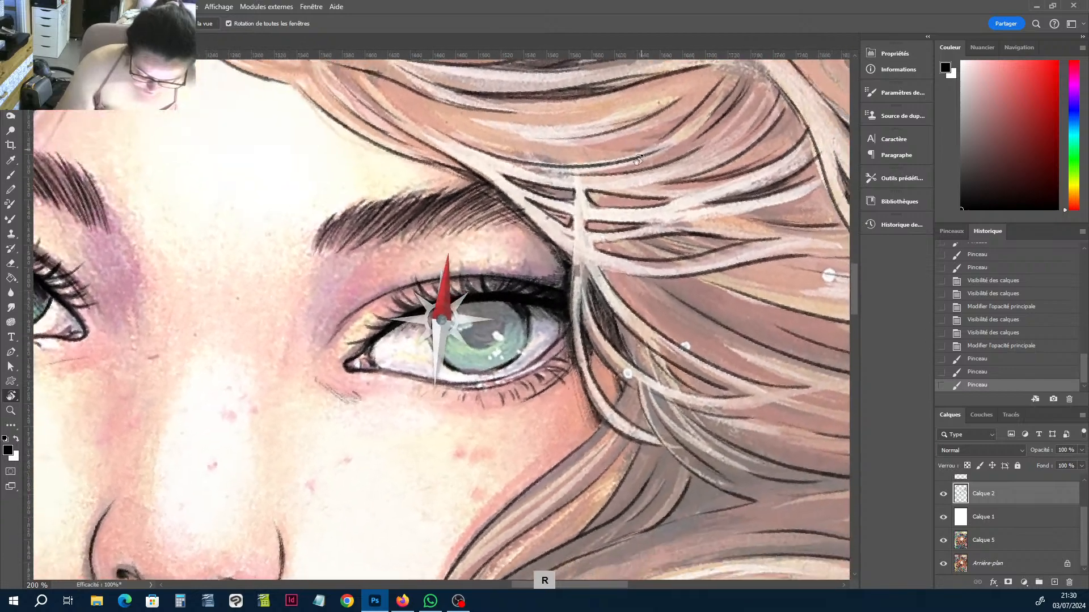
pyautogui.press('b')
pyautogui.moveTo(555, 209)
pyautogui.mouseDown()
pyautogui.moveTo(536, 248)
pyautogui.moveTo(522, 211)
pyautogui.mouseUp()
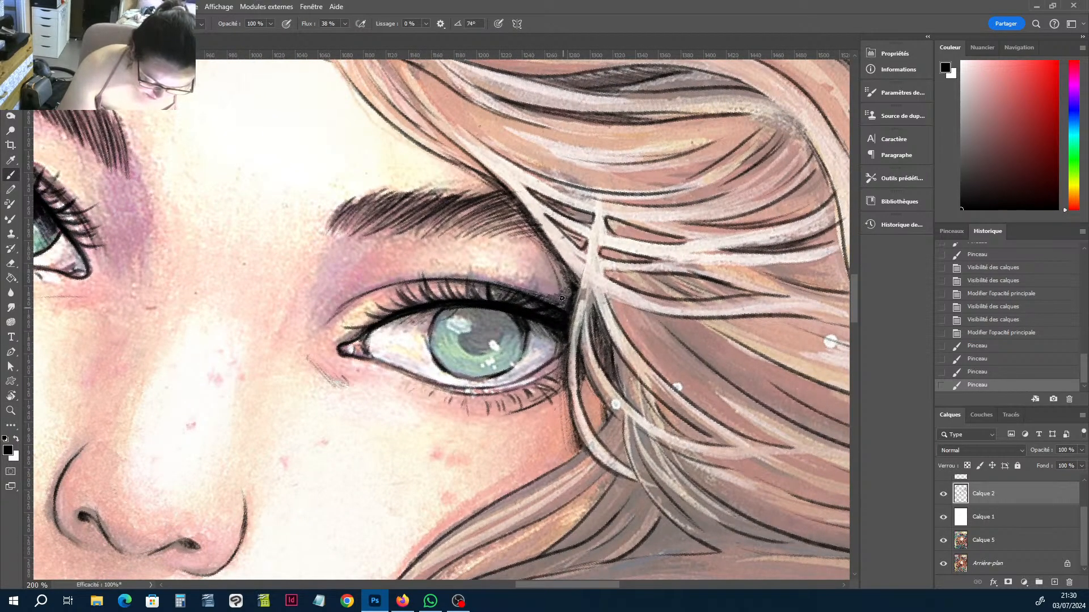
pyautogui.moveTo(564, 289); pyautogui.dragTo(543, 244)
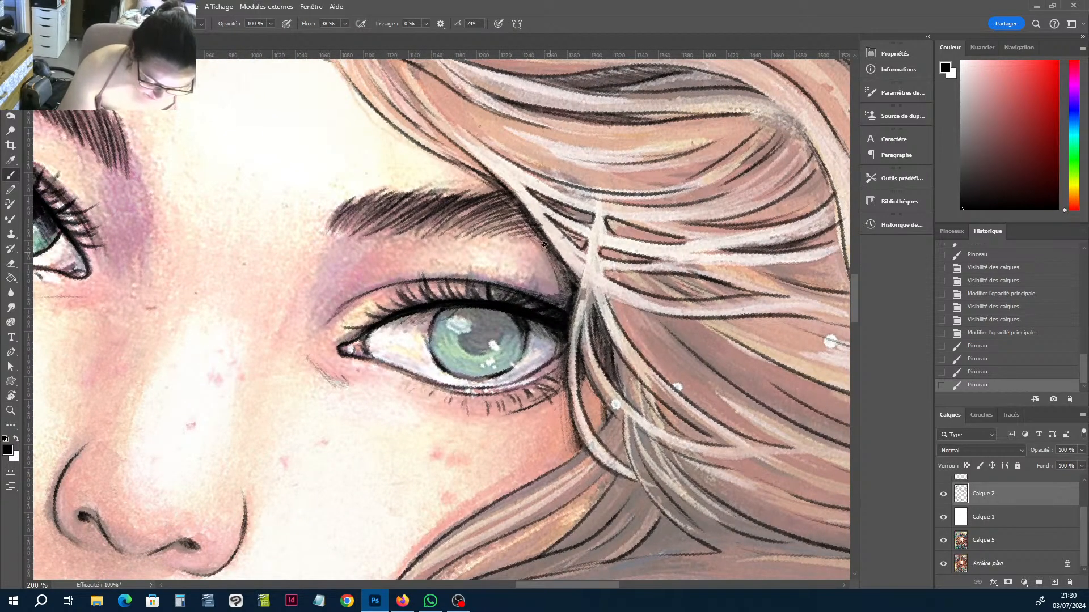
pyautogui.click(554, 282)
# Fill the right-hand eye's pupil in black and shade the iris with fine radial strokes, leaving the highlights clear.
pyautogui.press('r')
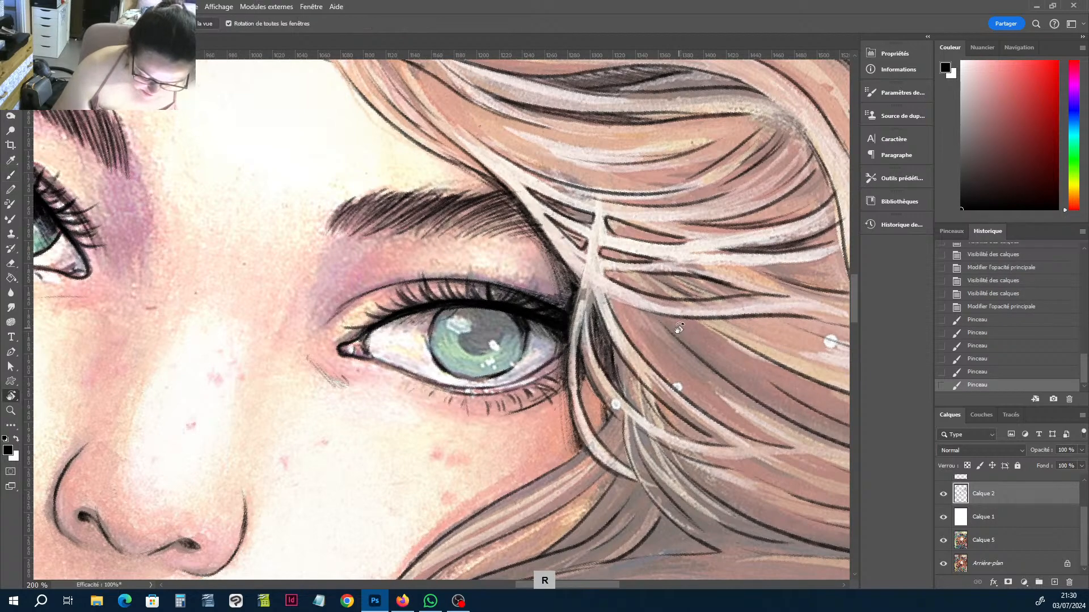
pyautogui.moveTo(666, 333)
pyautogui.mouseDown()
pyautogui.moveTo(770, 257)
pyautogui.moveTo(663, 296)
pyautogui.moveTo(718, 235)
pyautogui.mouseUp()
pyautogui.press('h')
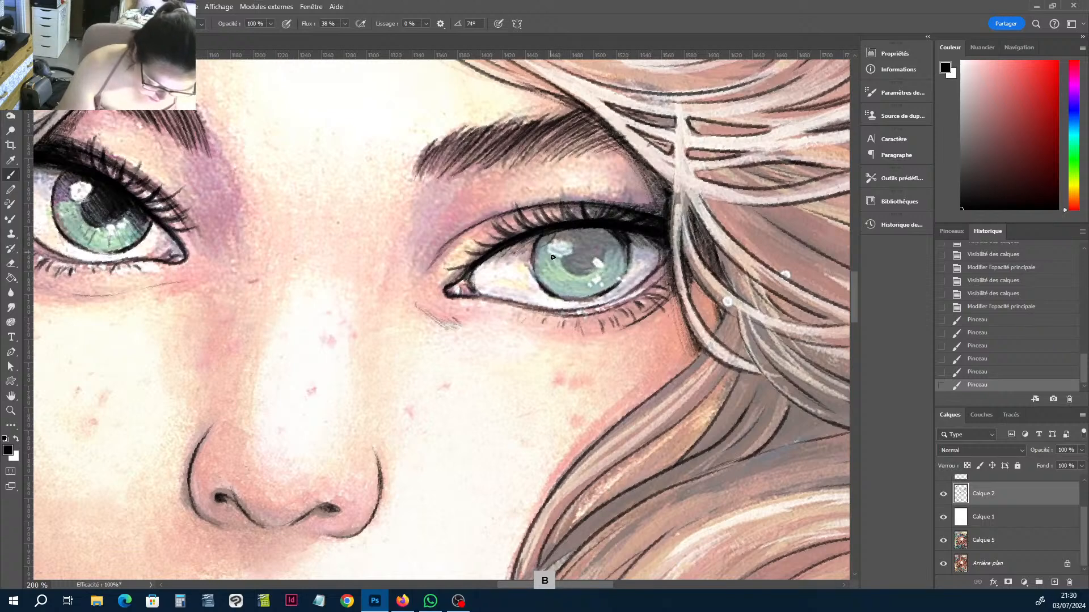
pyautogui.moveTo(573, 237)
pyautogui.mouseDown()
pyautogui.moveTo(562, 230)
pyautogui.moveTo(546, 245)
pyautogui.moveTo(569, 249)
pyautogui.moveTo(571, 269)
pyautogui.moveTo(588, 274)
pyautogui.moveTo(553, 253)
pyautogui.moveTo(568, 235)
pyautogui.moveTo(579, 269)
pyautogui.mouseUp()
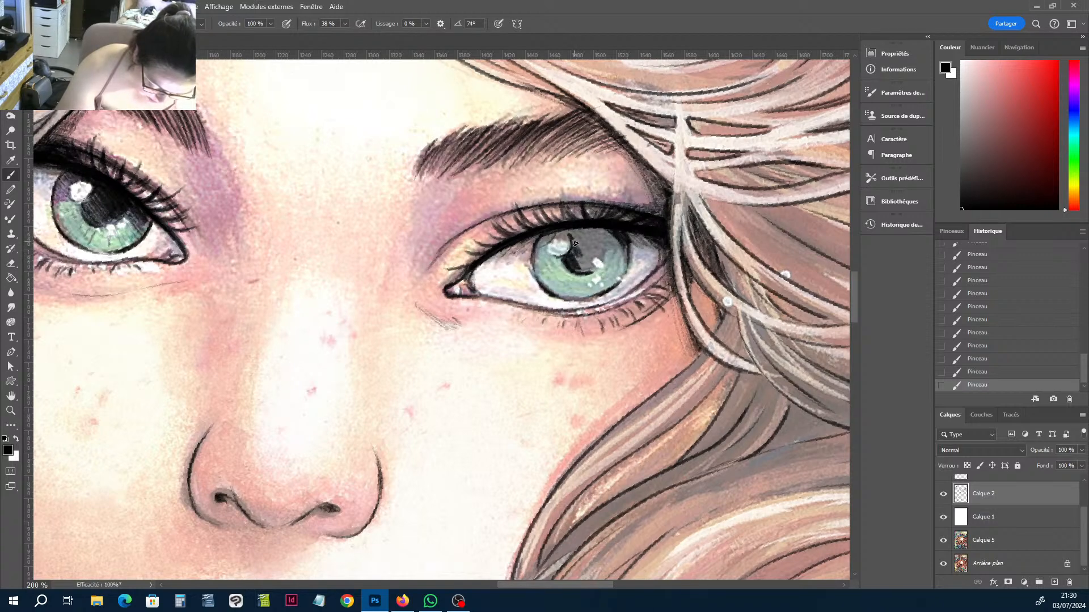
pyautogui.moveTo(575, 230)
pyautogui.mouseDown()
pyautogui.moveTo(598, 245)
pyautogui.moveTo(592, 226)
pyautogui.moveTo(608, 236)
pyautogui.moveTo(596, 226)
pyautogui.moveTo(598, 257)
pyautogui.moveTo(589, 230)
pyautogui.moveTo(601, 244)
pyautogui.moveTo(613, 233)
pyautogui.moveTo(622, 268)
pyautogui.moveTo(594, 248)
pyautogui.moveTo(577, 270)
pyautogui.moveTo(580, 254)
pyautogui.moveTo(577, 265)
pyautogui.moveTo(590, 263)
pyautogui.moveTo(589, 245)
pyautogui.moveTo(588, 257)
pyautogui.moveTo(574, 255)
pyautogui.moveTo(583, 269)
pyautogui.moveTo(566, 261)
pyautogui.moveTo(589, 262)
pyautogui.moveTo(572, 235)
pyautogui.moveTo(595, 240)
pyautogui.moveTo(590, 224)
pyautogui.moveTo(609, 238)
pyautogui.mouseUp()
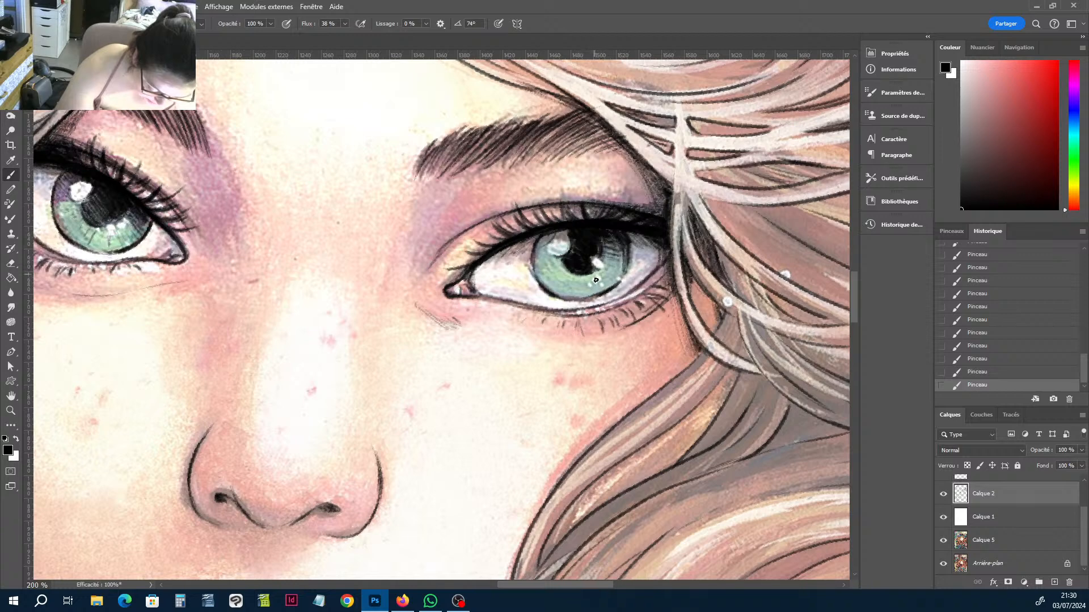
pyautogui.moveTo(594, 278)
pyautogui.mouseDown()
pyautogui.moveTo(610, 282)
pyautogui.moveTo(620, 267)
pyautogui.mouseUp()
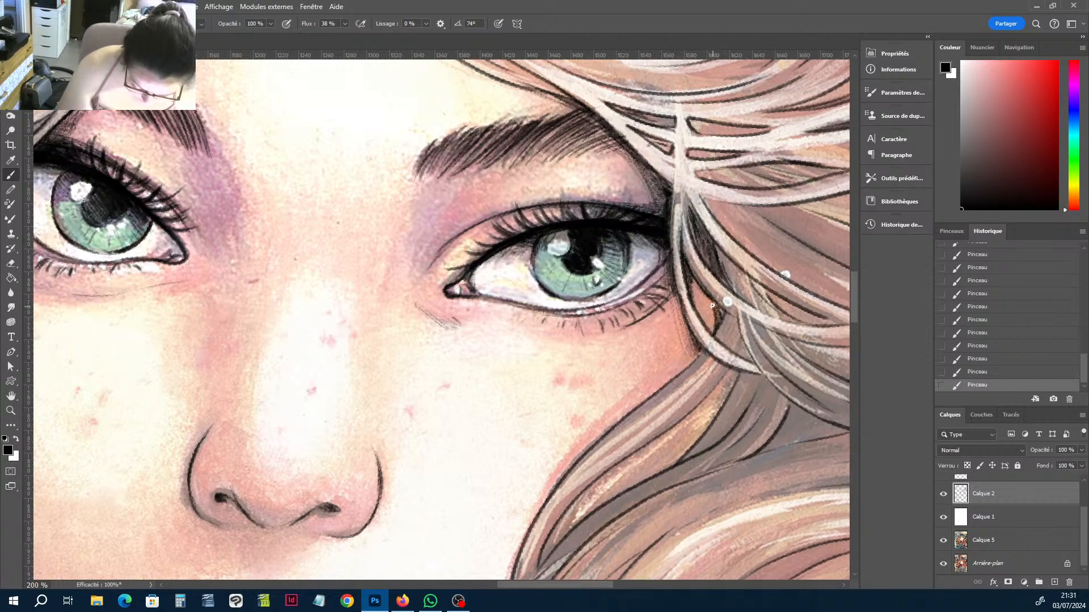
# Compare the whole face with the painting layers hidden and with Calque 2's ink lines switched off and on.
pyautogui.hotkey('ctrl', '-')
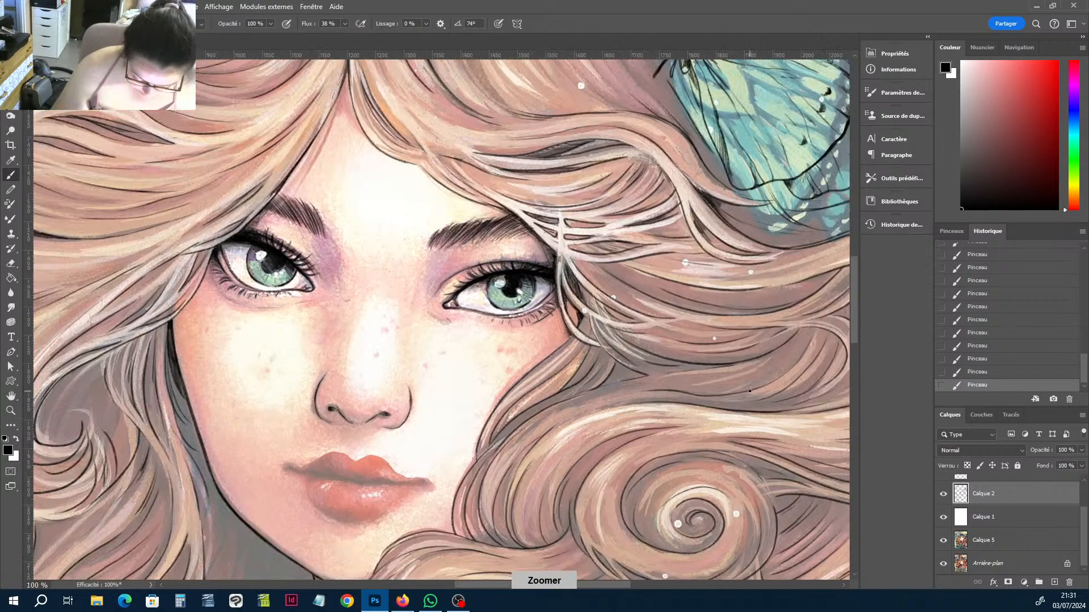
pyautogui.hotkey('ctrl', '-')
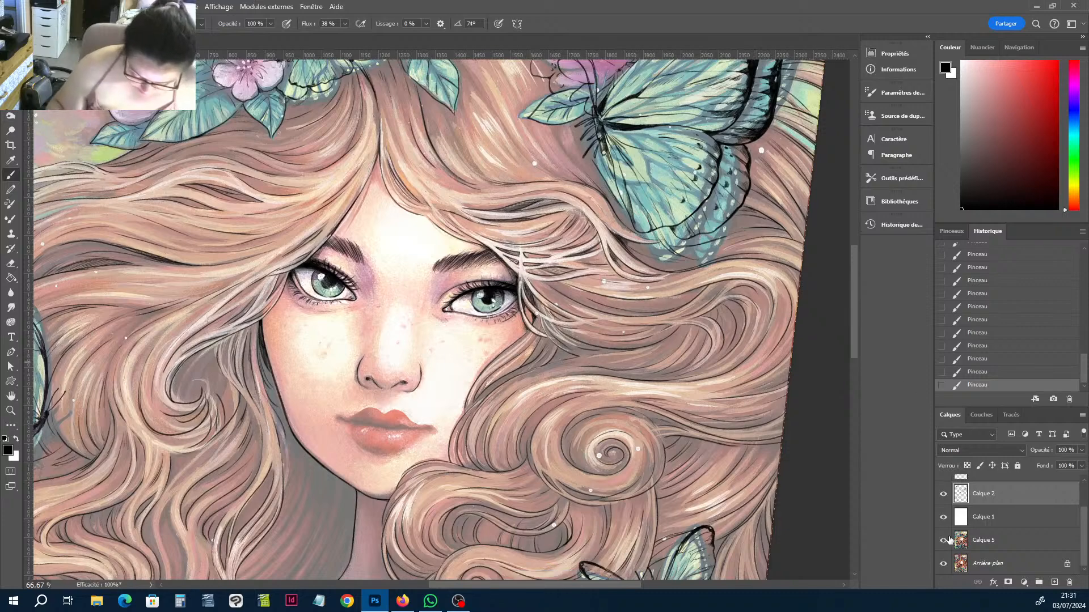
pyautogui.moveTo(943, 540)
pyautogui.mouseDown()
pyautogui.moveTo(944, 567)
pyautogui.moveTo(943, 540)
pyautogui.mouseUp()
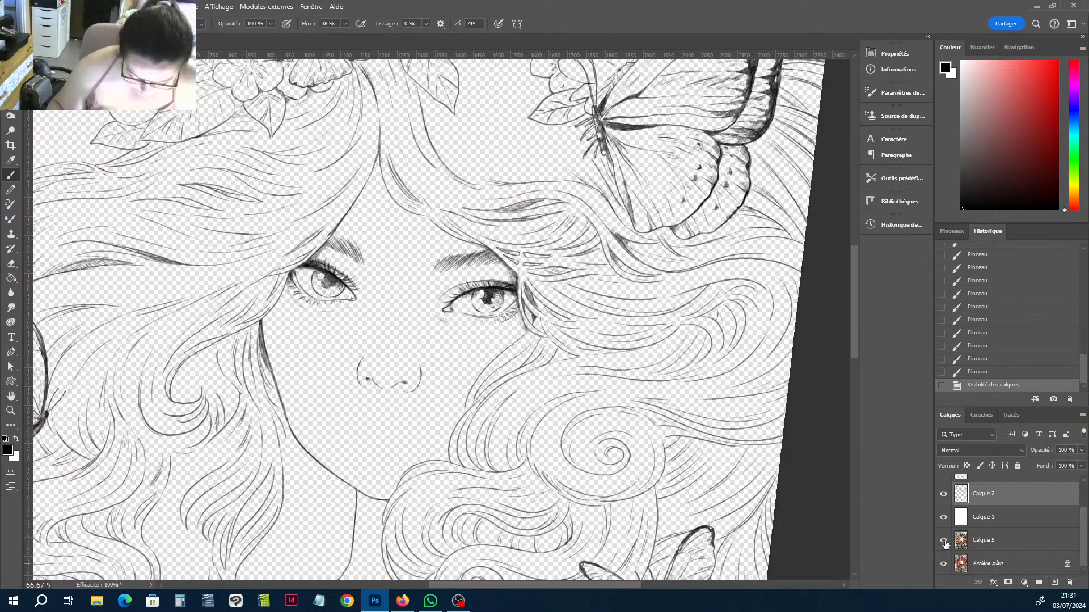
pyautogui.click(943, 494)
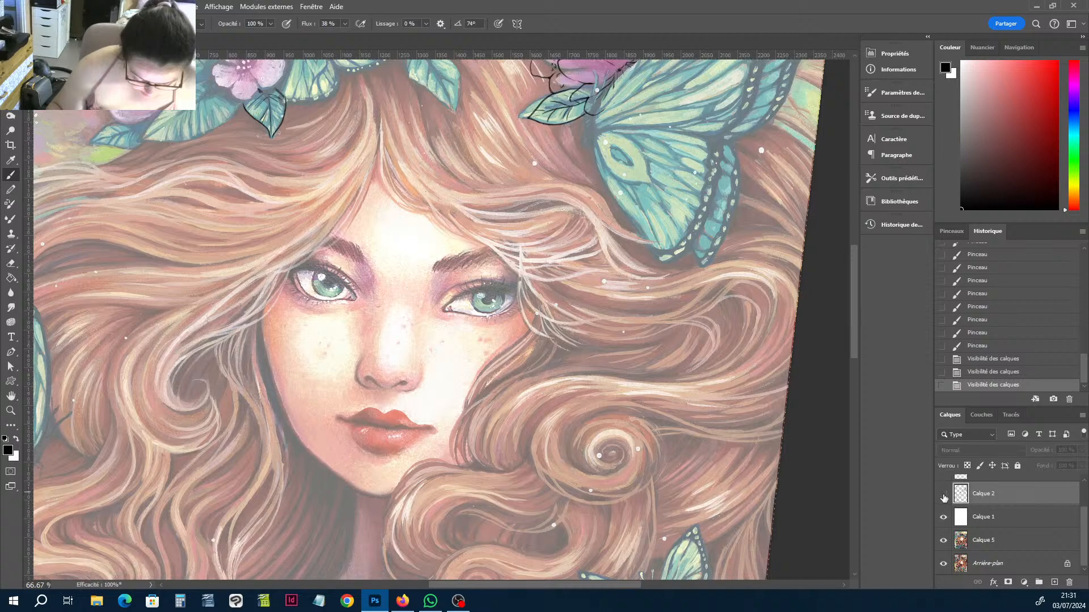
pyautogui.click(943, 497)
pyautogui.click(944, 497)
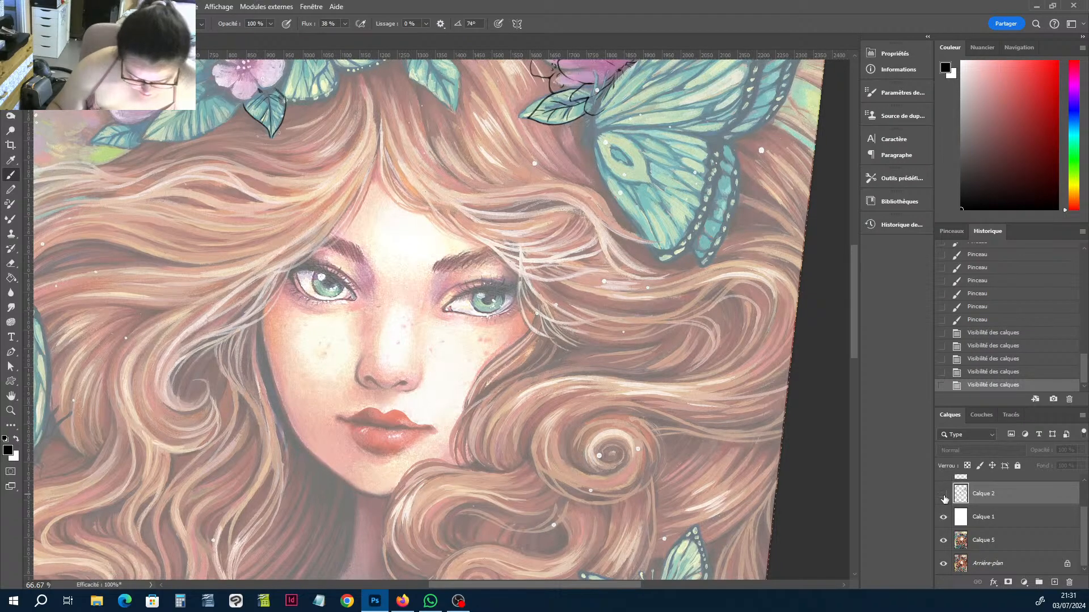
pyautogui.click(943, 497)
# Add extra lash strokes to the outer part of the right-hand eye's upper lid.
pyautogui.moveTo(435, 322); pyautogui.dragTo(577, 268)
pyautogui.press('r')
pyautogui.press('b')
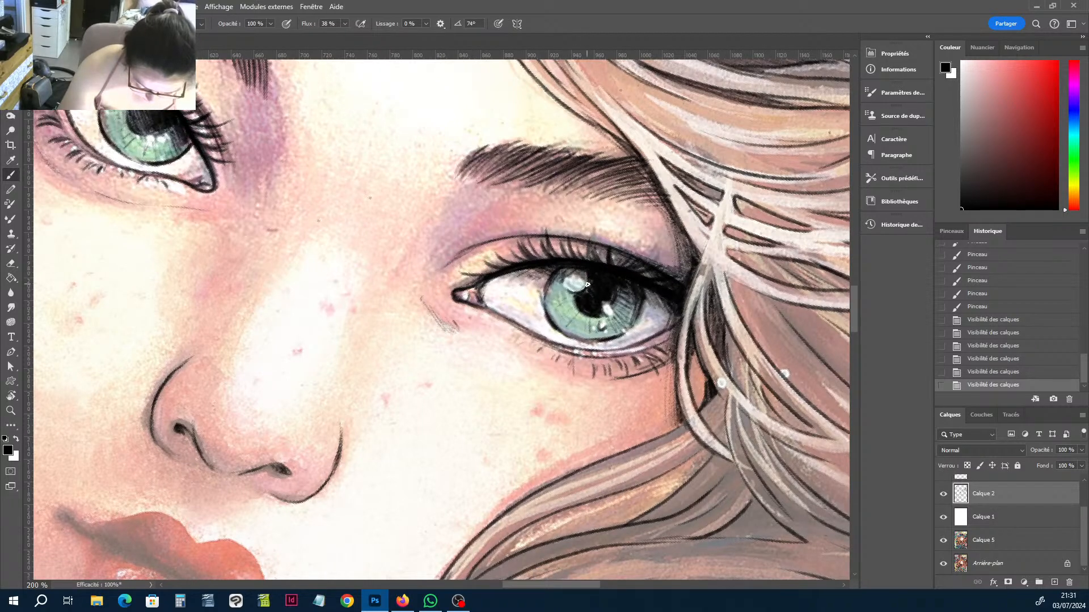
pyautogui.moveTo(636, 278)
pyautogui.mouseDown()
pyautogui.moveTo(625, 262)
pyautogui.moveTo(638, 262)
pyautogui.mouseUp()
pyautogui.moveTo(660, 279); pyautogui.dragTo(652, 263)
pyautogui.moveTo(678, 277); pyautogui.dragTo(662, 264)
pyautogui.moveTo(685, 280); pyautogui.dragTo(657, 267)
pyautogui.moveTo(680, 281)
pyautogui.mouseDown()
pyautogui.moveTo(661, 266)
pyautogui.moveTo(675, 283)
pyautogui.mouseUp()
# Examine both inked eyes from further away while toggling the visibility of Calque 5 and Calque 1.
pyautogui.hotkey('ctrl', '-')
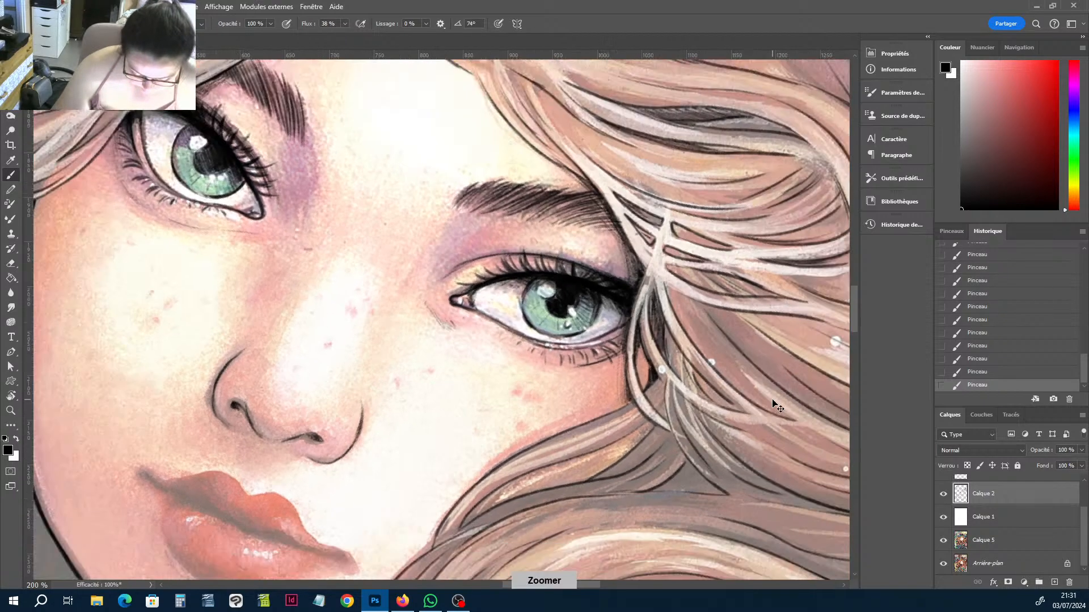
pyautogui.click(943, 541)
pyautogui.click(943, 541)
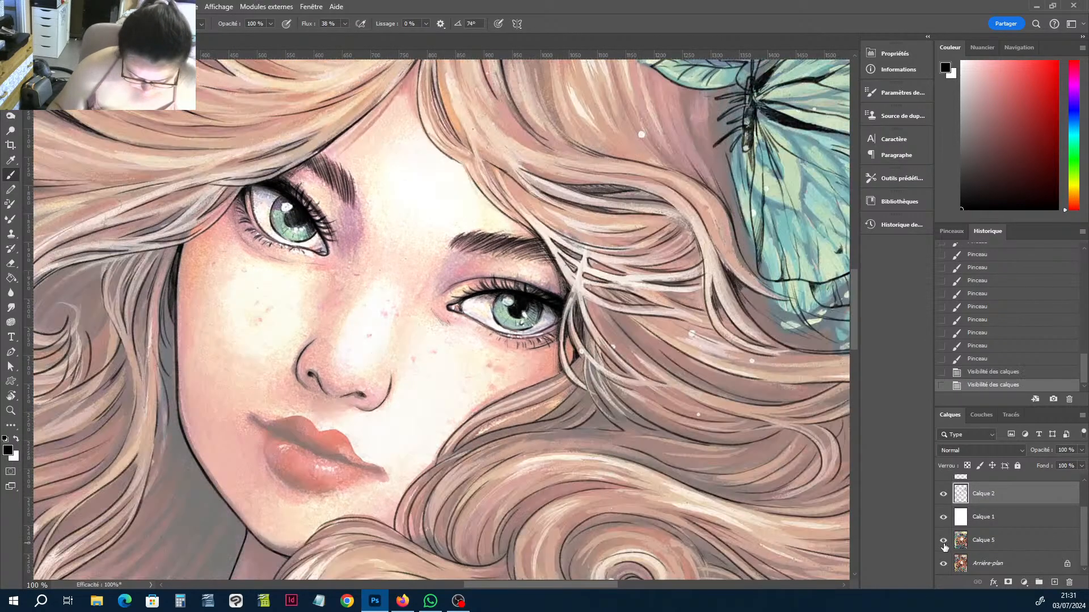
pyautogui.click(943, 517)
pyautogui.click(943, 520)
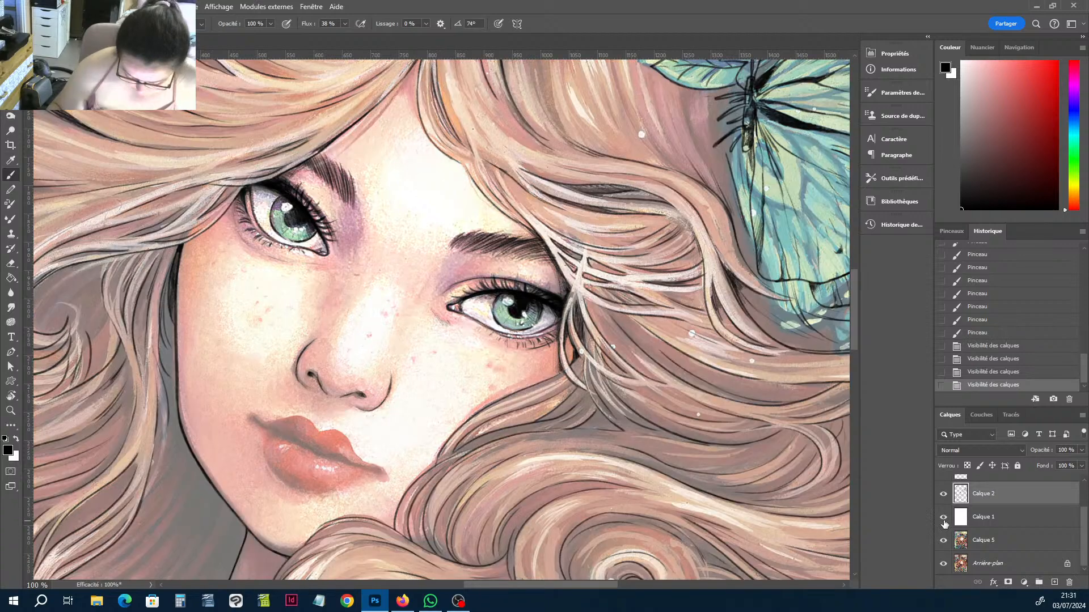
pyautogui.moveTo(943, 540)
pyautogui.mouseDown()
pyautogui.moveTo(945, 565)
pyautogui.moveTo(942, 551)
pyautogui.mouseUp()
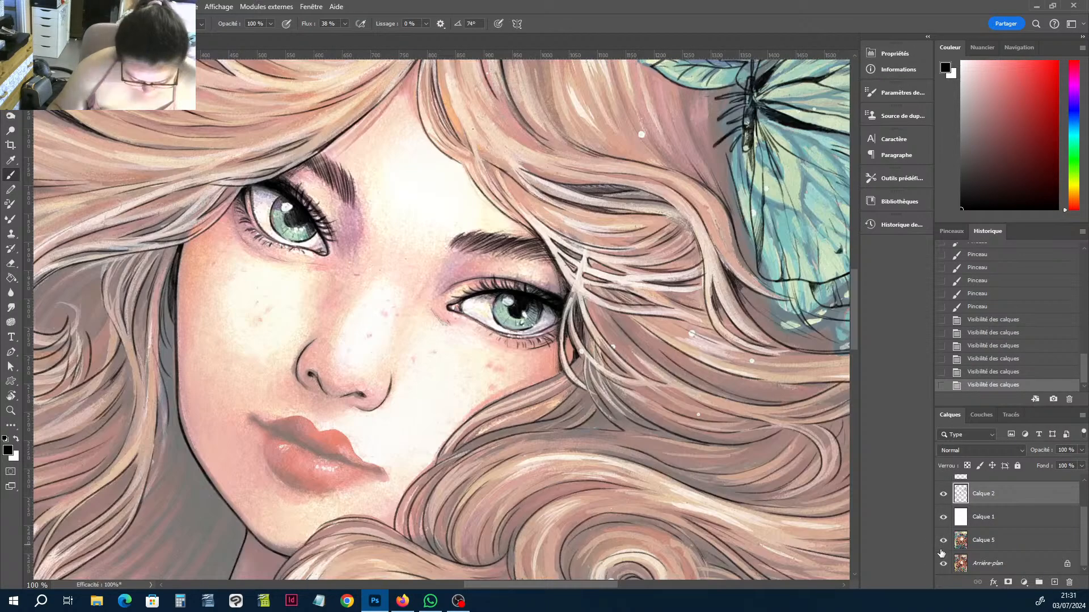
# Ink a dark dot at the mouth's left-hand corner and the left half of the line between the lips.
pyautogui.hotkey('ctrl', '+')
pyautogui.press('h')
pyautogui.moveTo(509, 310); pyautogui.dragTo(746, 323)
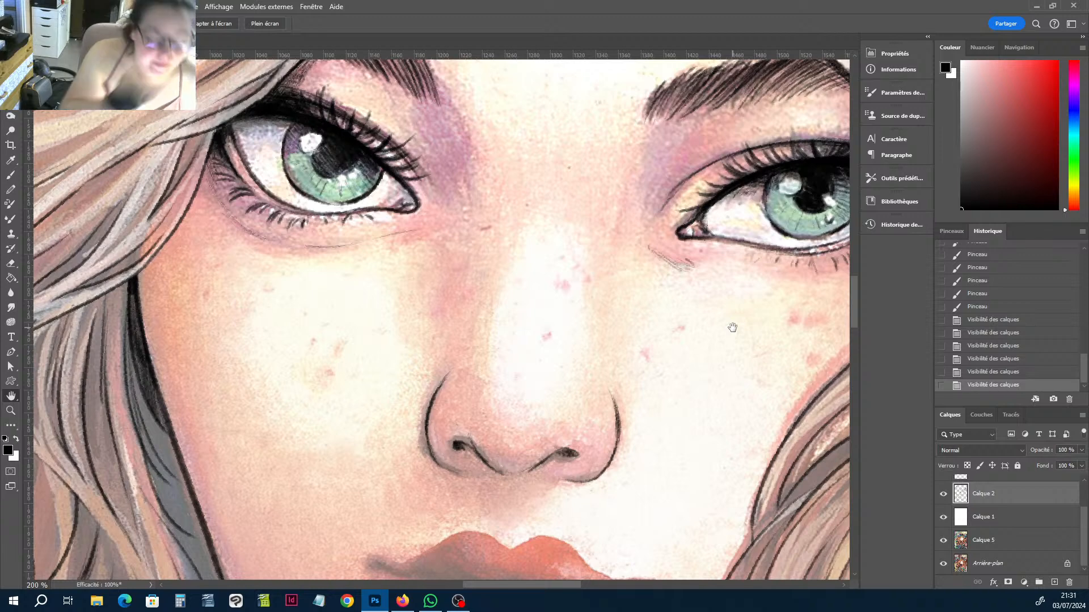
pyautogui.moveTo(653, 406); pyautogui.dragTo(605, 134)
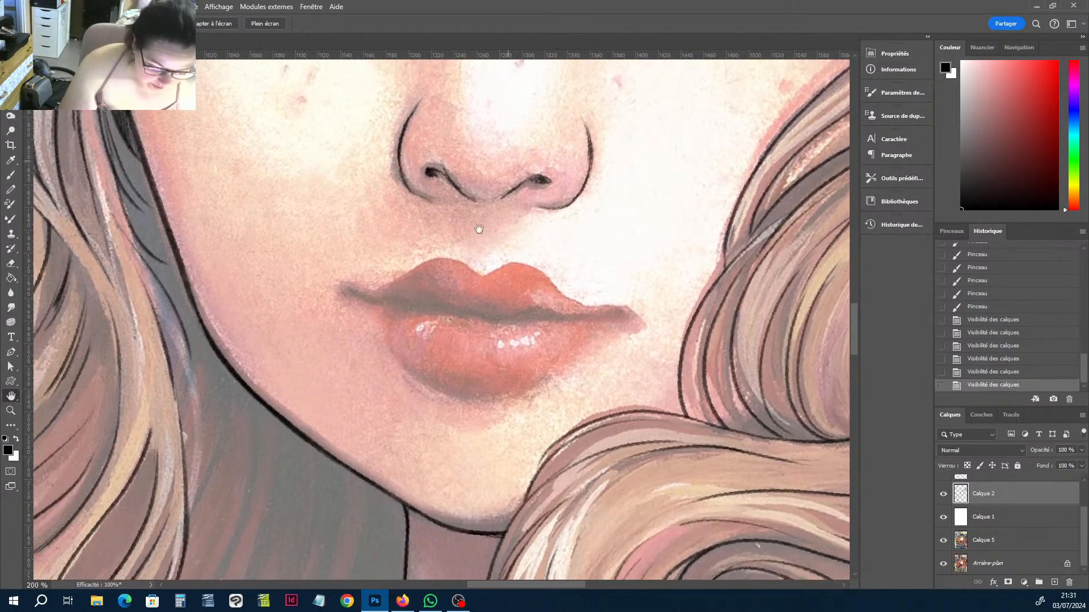
pyautogui.press('b')
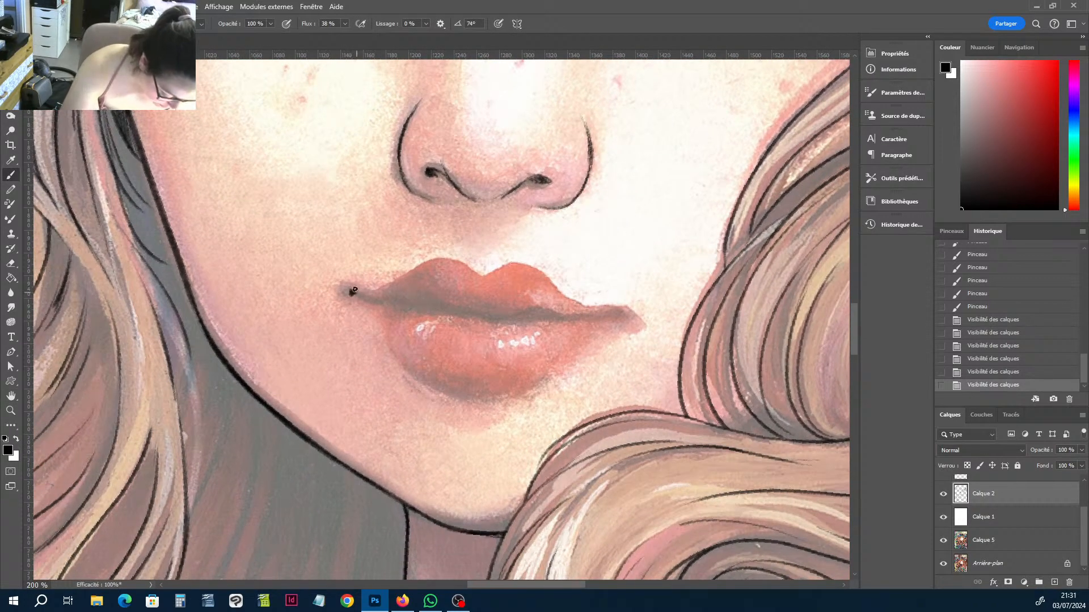
pyautogui.click(353, 292)
pyautogui.click(353, 291)
pyautogui.moveTo(354, 292); pyautogui.dragTo(469, 316)
# Add short hatching strokes under the left part of the line between the lips.
pyautogui.press('r')
pyautogui.moveTo(695, 276); pyautogui.dragTo(651, 169)
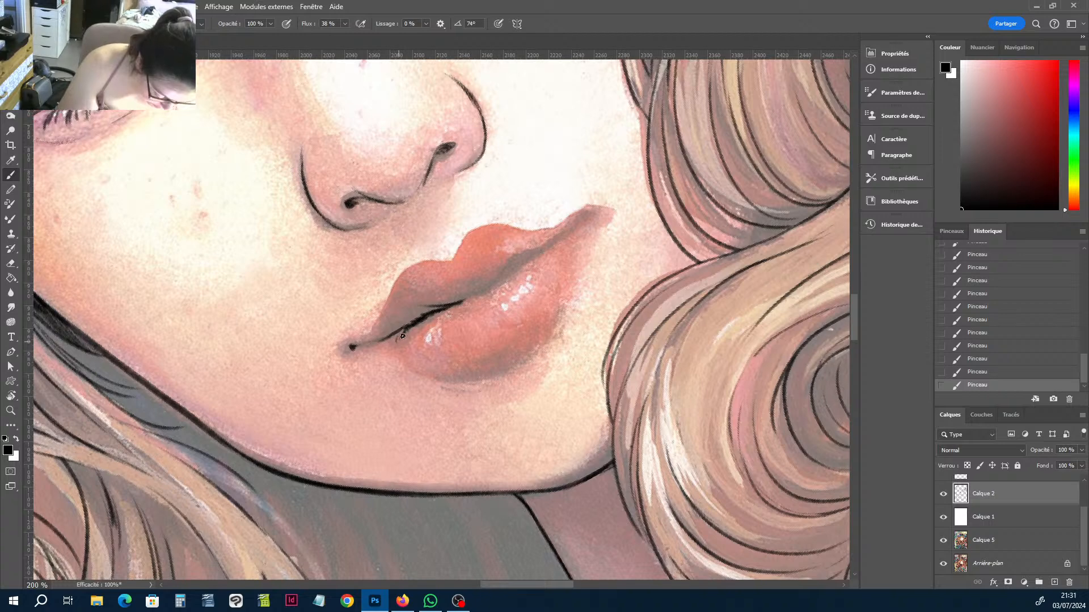
pyautogui.moveTo(402, 330)
pyautogui.mouseDown()
pyautogui.moveTo(426, 319)
pyautogui.moveTo(411, 344)
pyautogui.mouseUp()
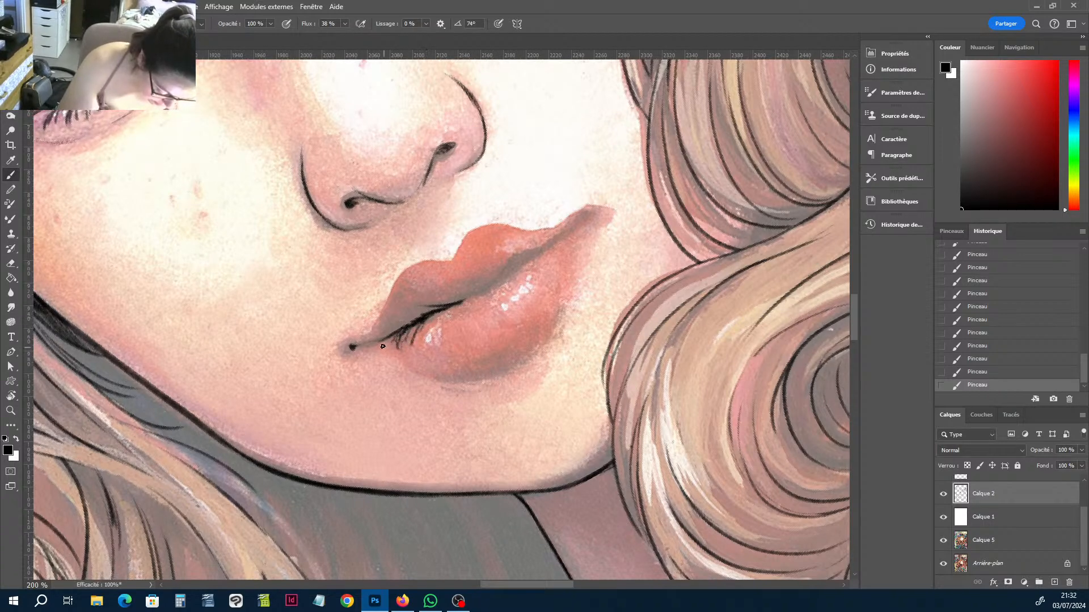
# Ink the line between the lips through to the right-hand corner and thin its right part with the Eraser.
pyautogui.press('r')
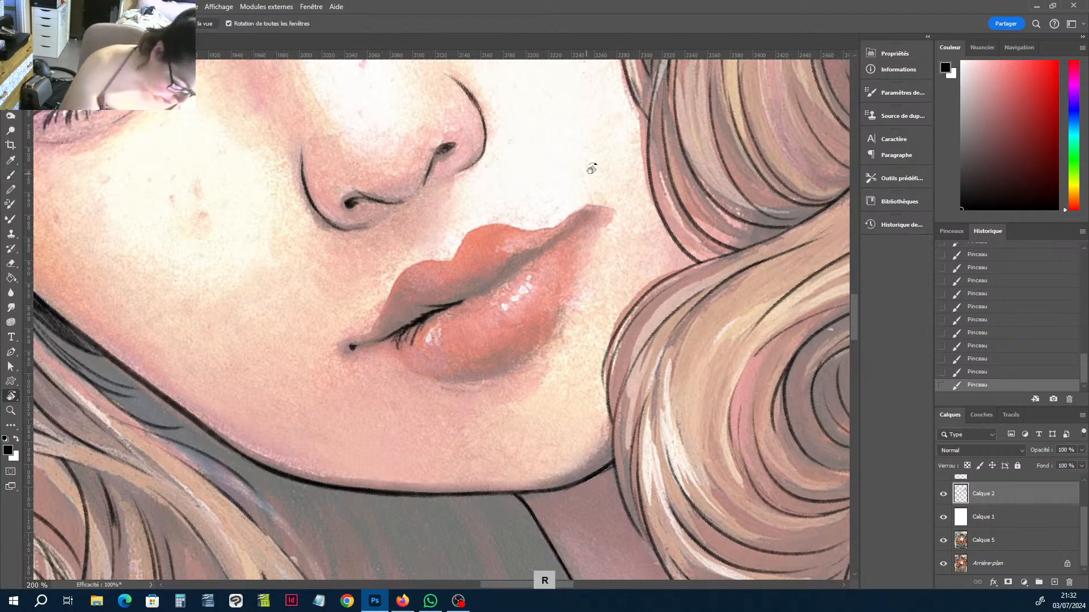
pyautogui.moveTo(591, 165)
pyautogui.mouseDown()
pyautogui.moveTo(644, 348)
pyautogui.moveTo(451, 310)
pyautogui.moveTo(438, 288)
pyautogui.mouseUp()
pyautogui.press('b')
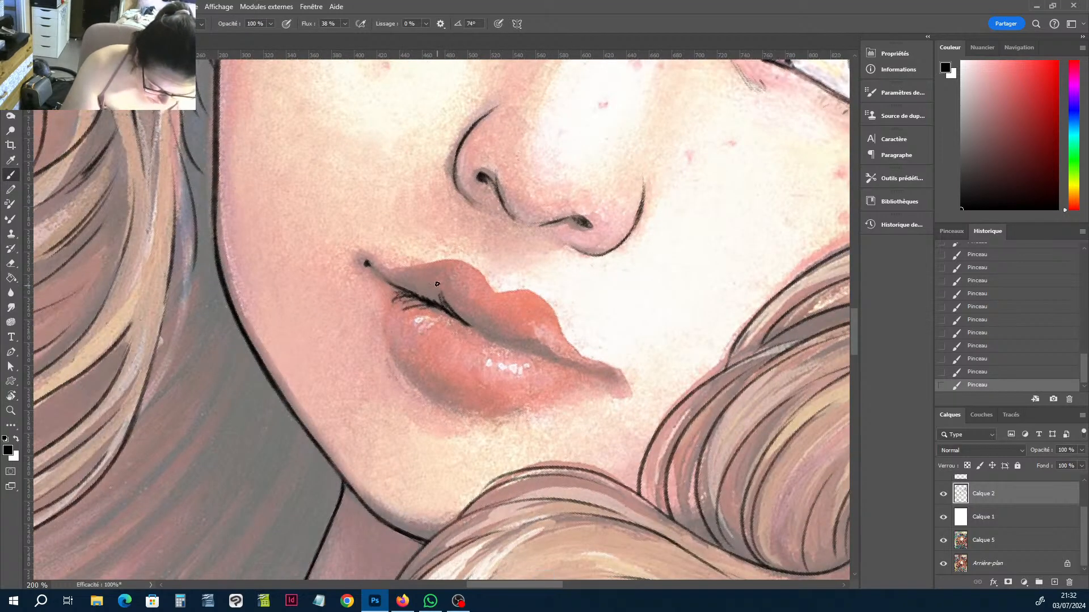
pyautogui.moveTo(483, 333)
pyautogui.mouseDown()
pyautogui.moveTo(541, 342)
pyautogui.moveTo(515, 341)
pyautogui.moveTo(535, 340)
pyautogui.moveTo(539, 348)
pyautogui.moveTo(516, 347)
pyautogui.moveTo(539, 352)
pyautogui.moveTo(503, 339)
pyautogui.moveTo(600, 375)
pyautogui.mouseUp()
pyautogui.press('e')
pyautogui.moveTo(533, 339)
pyautogui.mouseDown()
pyautogui.moveTo(516, 337)
pyautogui.moveTo(555, 355)
pyautogui.mouseUp()
pyautogui.moveTo(558, 356); pyautogui.dragTo(557, 350)
pyautogui.moveTo(550, 348)
pyautogui.mouseDown()
pyautogui.moveTo(526, 342)
pyautogui.moveTo(535, 343)
pyautogui.mouseUp()
pyautogui.moveTo(537, 343); pyautogui.dragTo(553, 356)
# Outline the upper lip from the cupid's bow to the right-hand corner, shade near that corner and clean up the edge.
pyautogui.press('b')
pyautogui.moveTo(476, 272); pyautogui.dragTo(487, 284)
pyautogui.moveTo(482, 275); pyautogui.dragTo(519, 291)
pyautogui.moveTo(485, 279); pyautogui.dragTo(498, 289)
pyautogui.moveTo(489, 287)
pyautogui.mouseDown()
pyautogui.moveTo(533, 295)
pyautogui.moveTo(551, 320)
pyautogui.mouseUp()
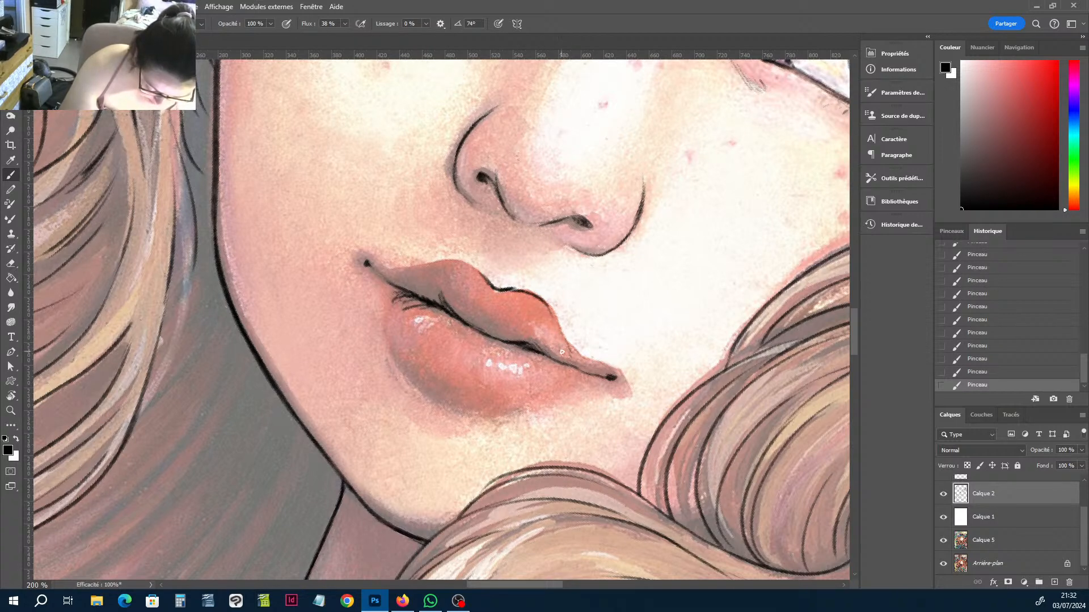
pyautogui.moveTo(572, 360); pyautogui.dragTo(594, 371)
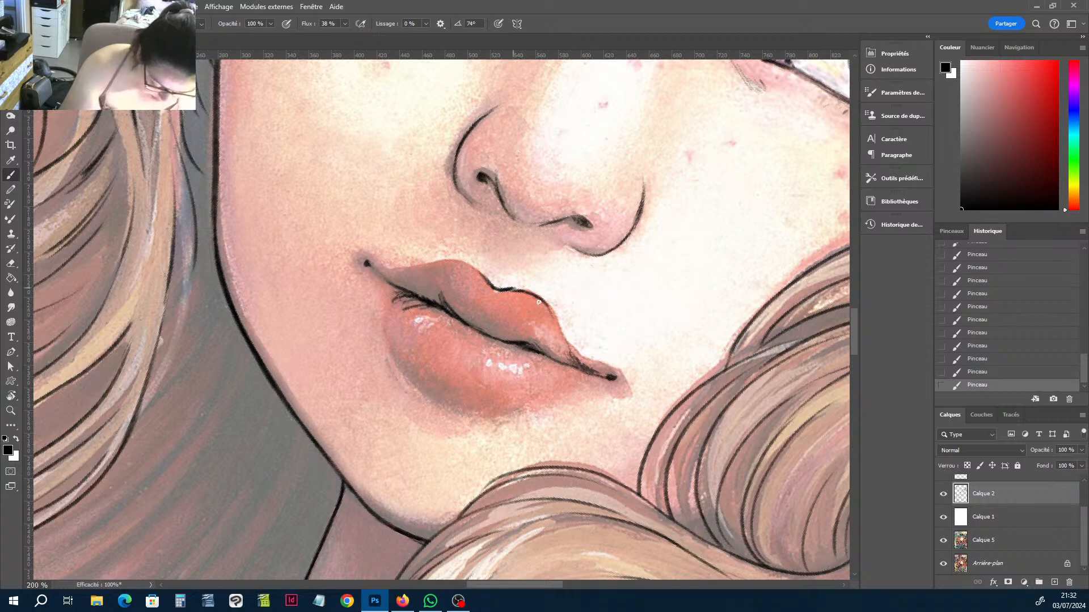
pyautogui.press('e')
pyautogui.click(538, 301)
# Outline the left half of the upper lip from the mouth's corner up to its peak, with light shading along the lip line.
pyautogui.press('r')
pyautogui.moveTo(661, 342)
pyautogui.mouseDown()
pyautogui.moveTo(683, 282)
pyautogui.moveTo(619, 153)
pyautogui.moveTo(584, 122)
pyautogui.mouseUp()
pyautogui.press('b')
pyautogui.moveTo(352, 343); pyautogui.dragTo(379, 334)
pyautogui.press('e')
pyautogui.click(357, 348)
pyautogui.press('b')
pyautogui.moveTo(372, 339); pyautogui.dragTo(386, 313)
pyautogui.moveTo(384, 317); pyautogui.dragTo(388, 306)
pyautogui.moveTo(387, 310)
pyautogui.mouseDown()
pyautogui.moveTo(403, 269)
pyautogui.moveTo(427, 261)
pyautogui.moveTo(384, 312)
pyautogui.moveTo(420, 261)
pyautogui.mouseUp()
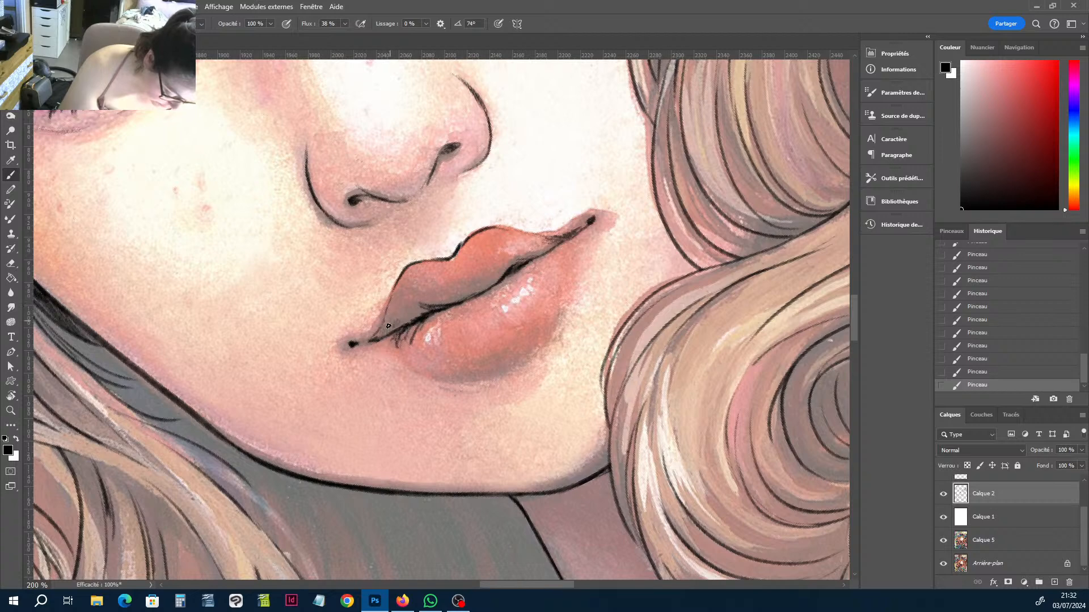
pyautogui.moveTo(411, 320)
pyautogui.mouseDown()
pyautogui.moveTo(387, 331)
pyautogui.moveTo(420, 313)
pyautogui.mouseUp()
# Erase excess ink on the upper lip near the left-hand corner and restate the shading along the lip line.
pyautogui.press('r')
pyautogui.moveTo(617, 150); pyautogui.dragTo(648, 422)
pyautogui.press('e')
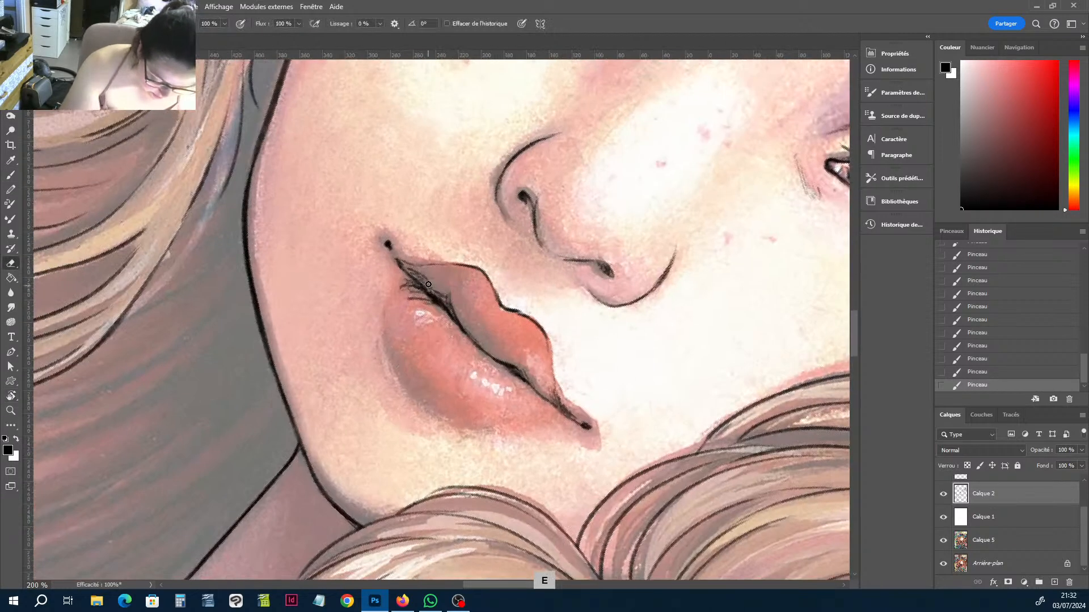
pyautogui.moveTo(428, 285); pyautogui.dragTo(421, 278)
pyautogui.moveTo(424, 282); pyautogui.dragTo(410, 274)
pyautogui.press('b')
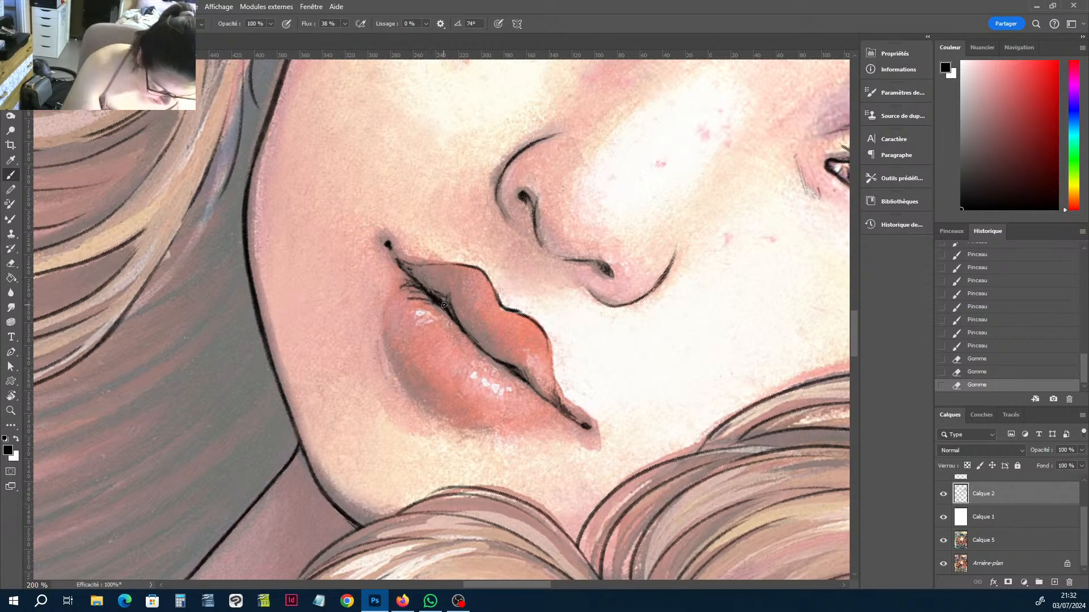
pyautogui.moveTo(444, 305); pyautogui.dragTo(447, 298)
# Ink the left edge of the lower lip with thin curved strokes and undo the stray line across the cheek.
pyautogui.press('r')
pyautogui.moveTo(639, 372)
pyautogui.mouseDown()
pyautogui.moveTo(674, 290)
pyautogui.moveTo(601, 150)
pyautogui.mouseUp()
pyautogui.press('b')
pyautogui.moveTo(391, 340)
pyautogui.mouseDown()
pyautogui.moveTo(404, 357)
pyautogui.moveTo(417, 346)
pyautogui.moveTo(420, 377)
pyautogui.mouseUp()
pyautogui.moveTo(413, 357); pyautogui.dragTo(423, 375)
pyautogui.press('r')
pyautogui.moveTo(673, 245); pyautogui.dragTo(671, 383)
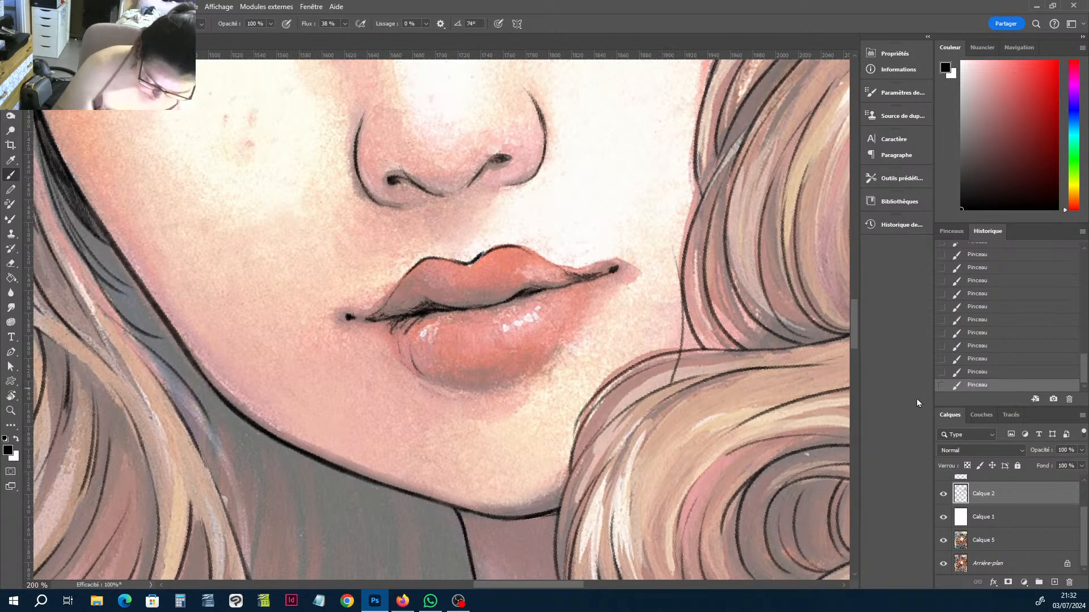
pyautogui.hotkey('ctrl', 'z')
# Darken the left part of the line between the lips with another ink stroke.
pyautogui.press('r')
pyautogui.moveTo(637, 201)
pyautogui.mouseDown()
pyautogui.moveTo(660, 289)
pyautogui.moveTo(636, 414)
pyautogui.mouseUp()
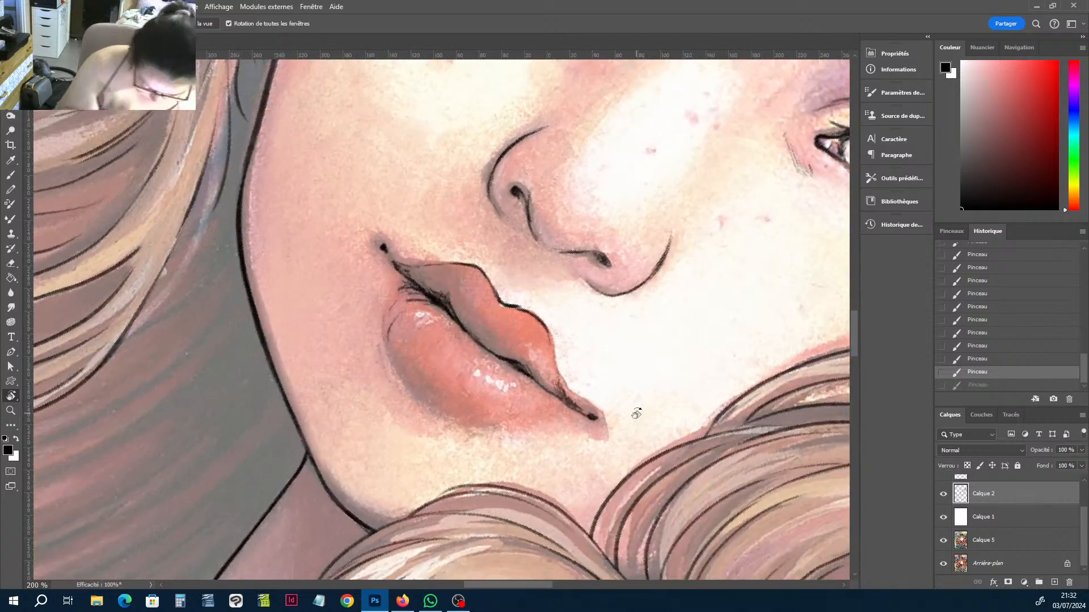
pyautogui.press('b')
pyautogui.moveTo(435, 308); pyautogui.dragTo(452, 318)
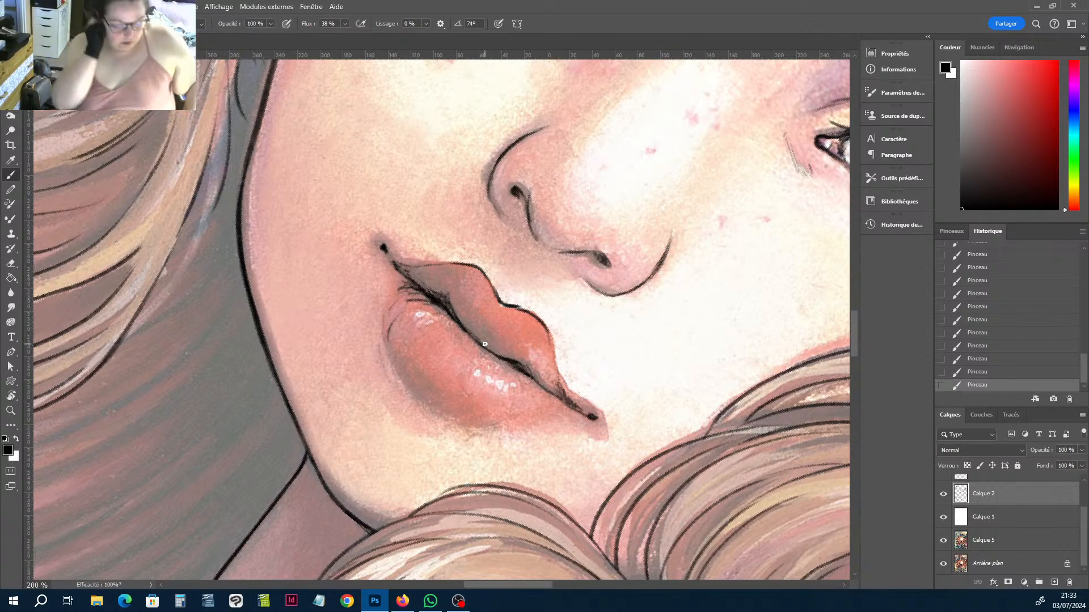
# Extend the lower lip's left outline downwards and remove the stray stroke under the nose.
pyautogui.press('e')
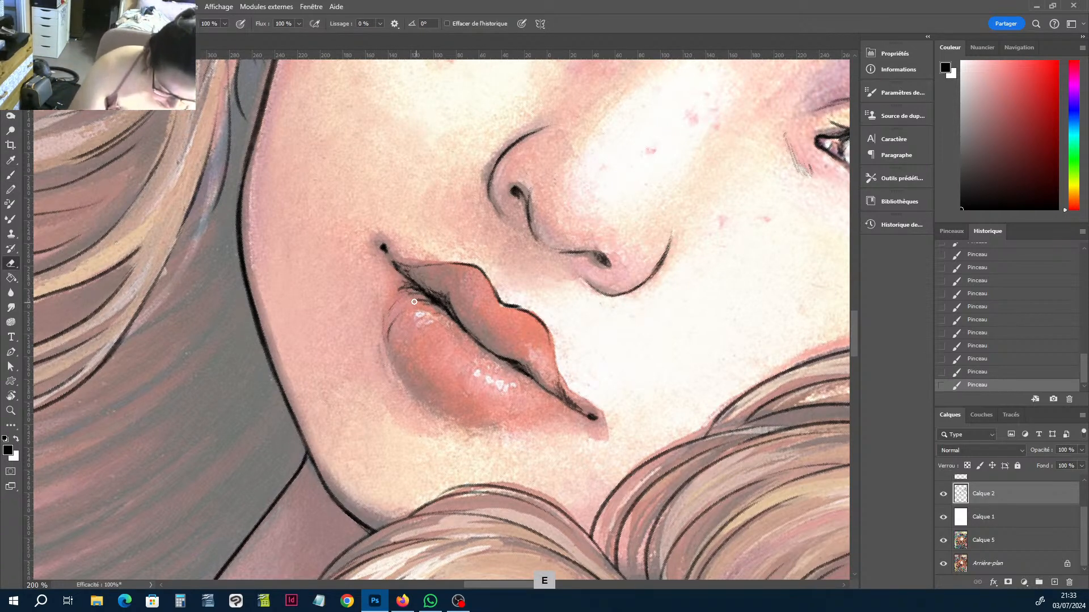
pyautogui.press('b')
pyautogui.moveTo(407, 290)
pyautogui.mouseDown()
pyautogui.moveTo(388, 335)
pyautogui.moveTo(393, 365)
pyautogui.mouseUp()
pyautogui.moveTo(395, 372); pyautogui.dragTo(410, 389)
pyautogui.moveTo(574, 262); pyautogui.dragTo(576, 308)
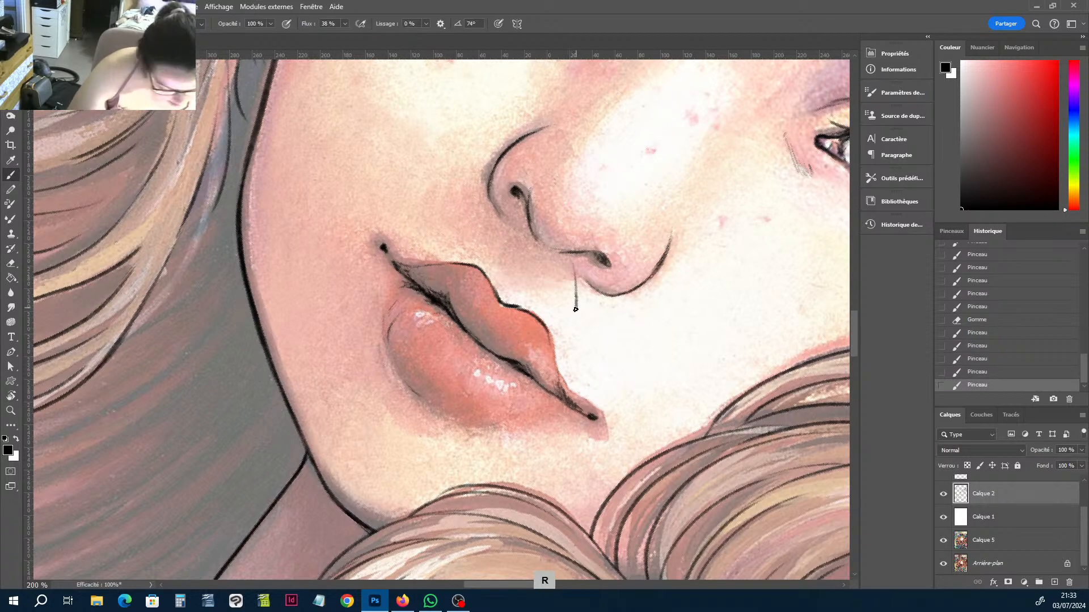
pyautogui.click(977, 372)
# Thicken the lower lip's left outline with layered strokes and continue it along the bottom edge.
pyautogui.press('r')
pyautogui.moveTo(650, 321); pyautogui.dragTo(644, 391)
pyautogui.press('b')
pyautogui.moveTo(390, 367); pyautogui.dragTo(401, 397)
pyautogui.moveTo(395, 382); pyautogui.dragTo(412, 410)
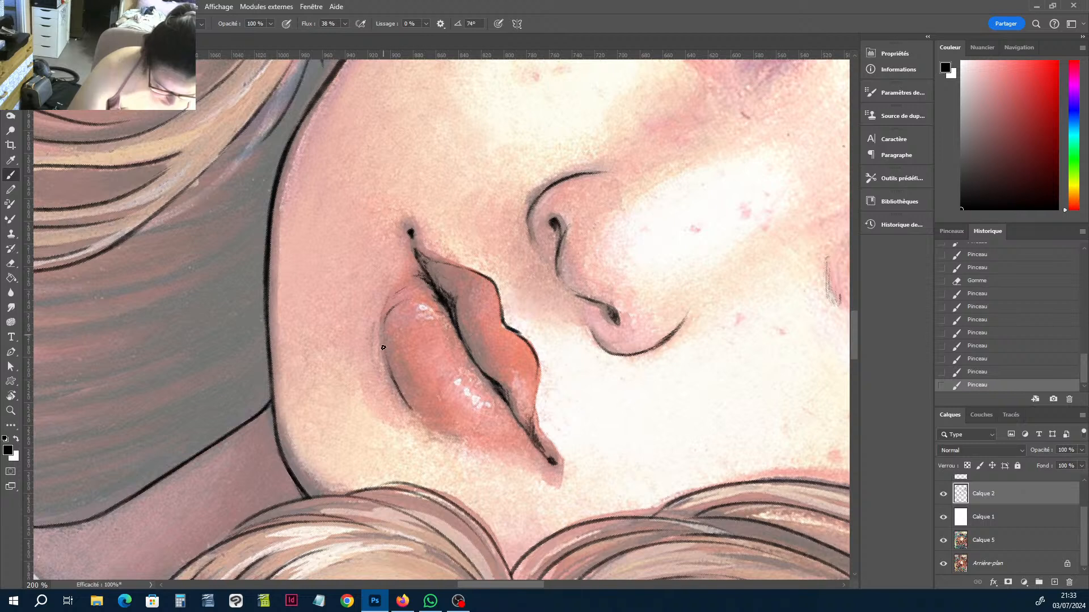
pyautogui.moveTo(386, 332)
pyautogui.mouseDown()
pyautogui.moveTo(405, 402)
pyautogui.moveTo(383, 345)
pyautogui.moveTo(396, 339)
pyautogui.moveTo(414, 411)
pyautogui.mouseUp()
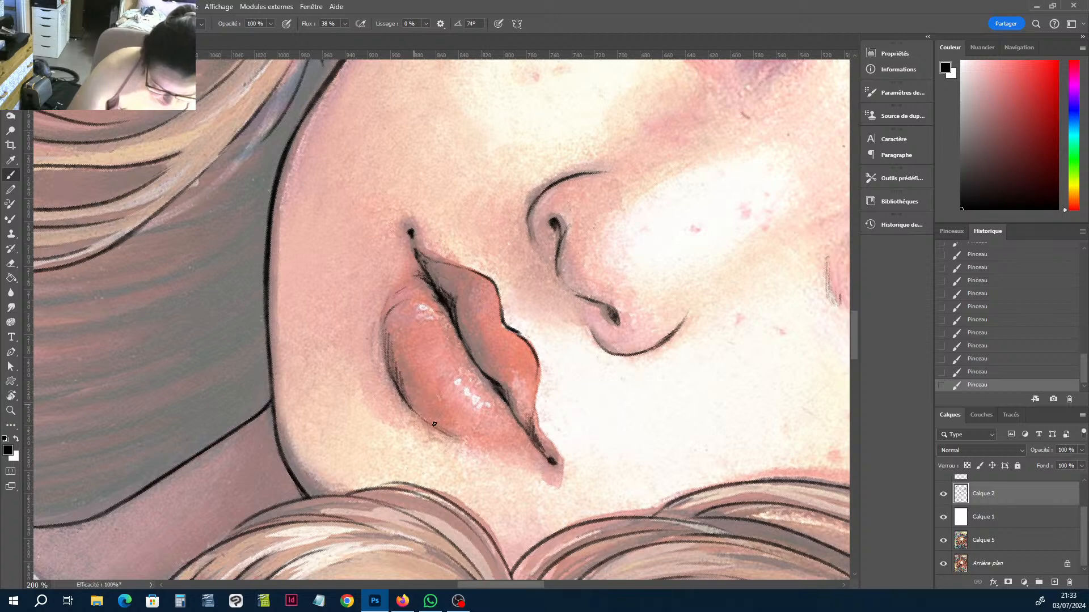
pyautogui.moveTo(434, 424); pyautogui.dragTo(463, 441)
# Ink the lower lip's right-hand edge and reinforce its lower-left curve with short hatching strokes inside the outline.
pyautogui.press('r')
pyautogui.moveTo(681, 403)
pyautogui.mouseDown()
pyautogui.moveTo(654, 137)
pyautogui.moveTo(635, 129)
pyautogui.mouseUp()
pyautogui.press('b')
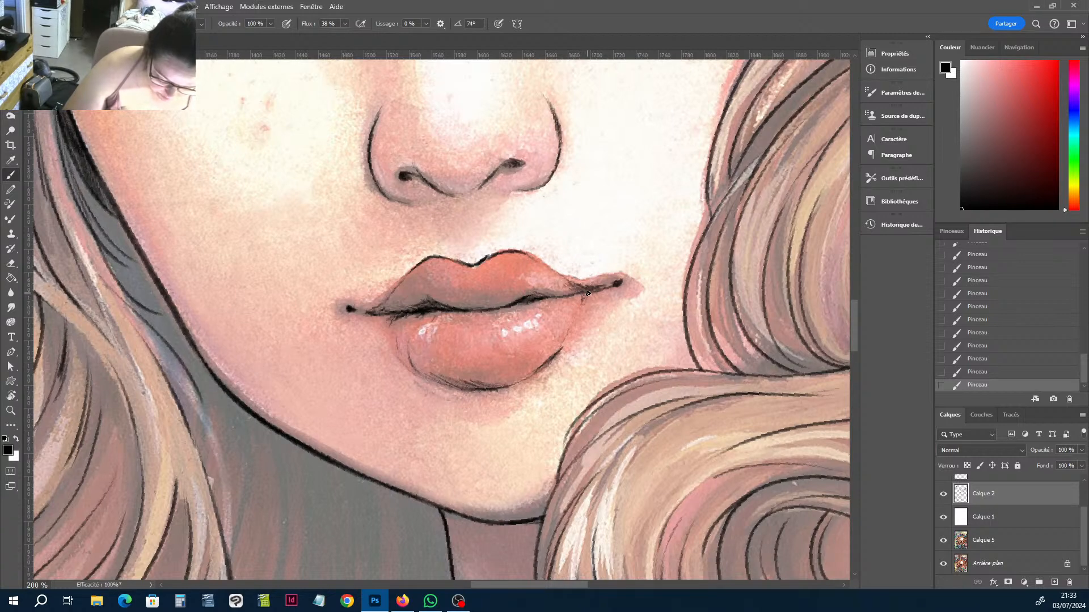
pyautogui.press('e')
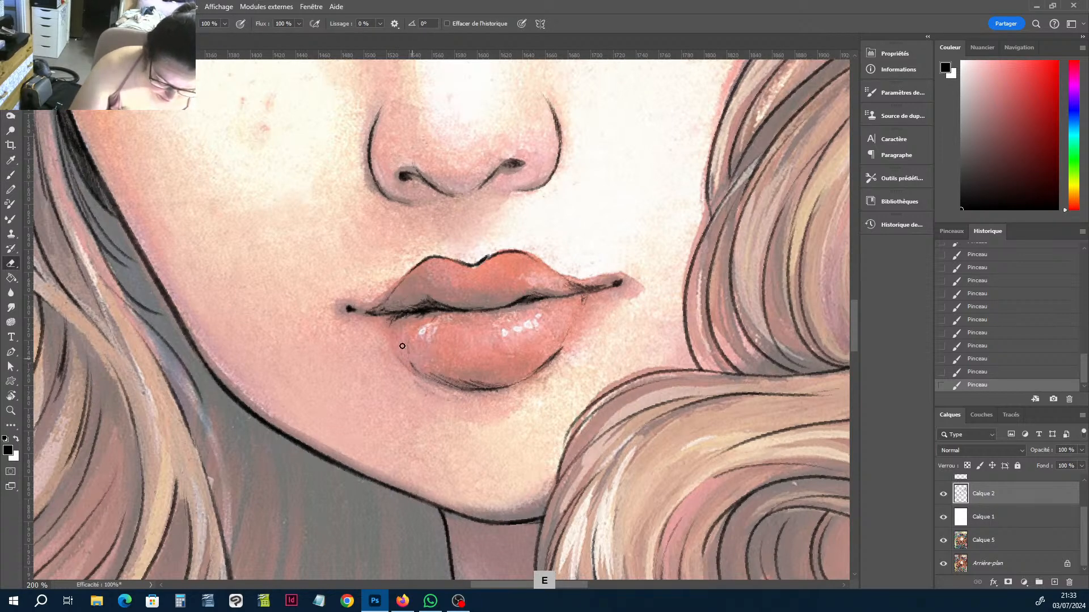
pyautogui.press('b')
pyautogui.moveTo(402, 346); pyautogui.dragTo(424, 375)
pyautogui.moveTo(407, 362); pyautogui.dragTo(419, 371)
pyautogui.moveTo(398, 354); pyautogui.dragTo(420, 375)
pyautogui.moveTo(406, 364); pyautogui.dragTo(425, 377)
pyautogui.moveTo(409, 364); pyautogui.dragTo(447, 381)
pyautogui.moveTo(423, 372); pyautogui.dragTo(448, 376)
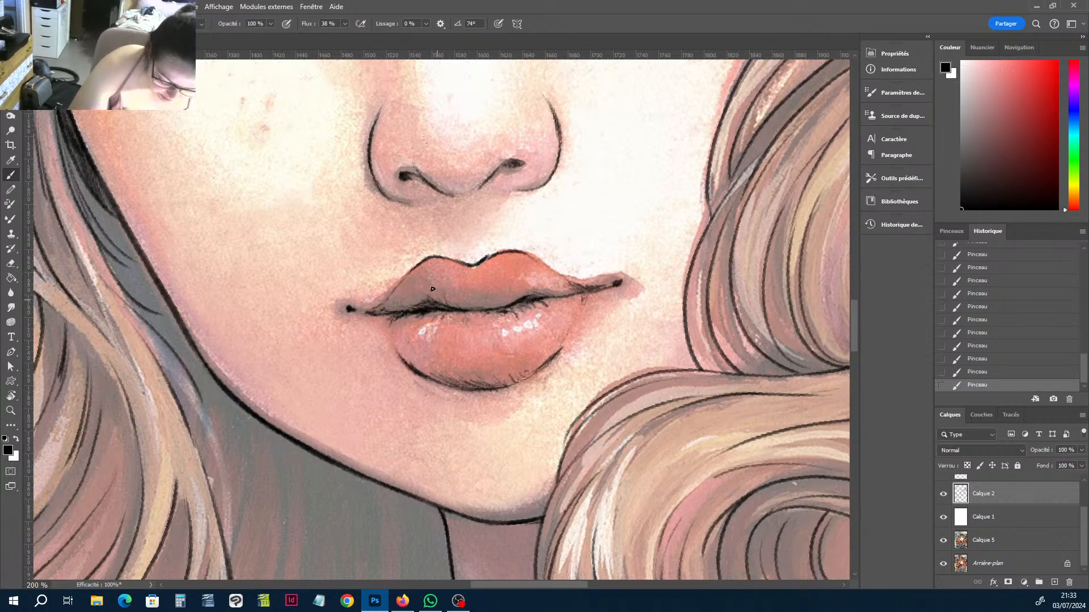
# Erase stray marks on the upper lip and beside the right-hand corner, and darken the lip line near that corner.
pyautogui.press('e')
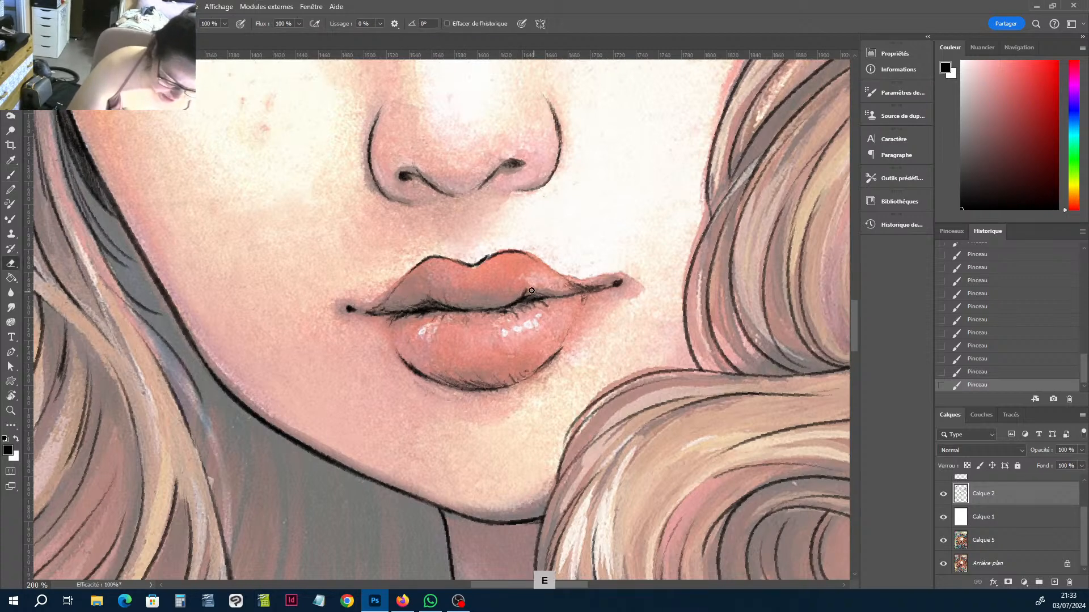
pyautogui.click(537, 278)
pyautogui.click(528, 276)
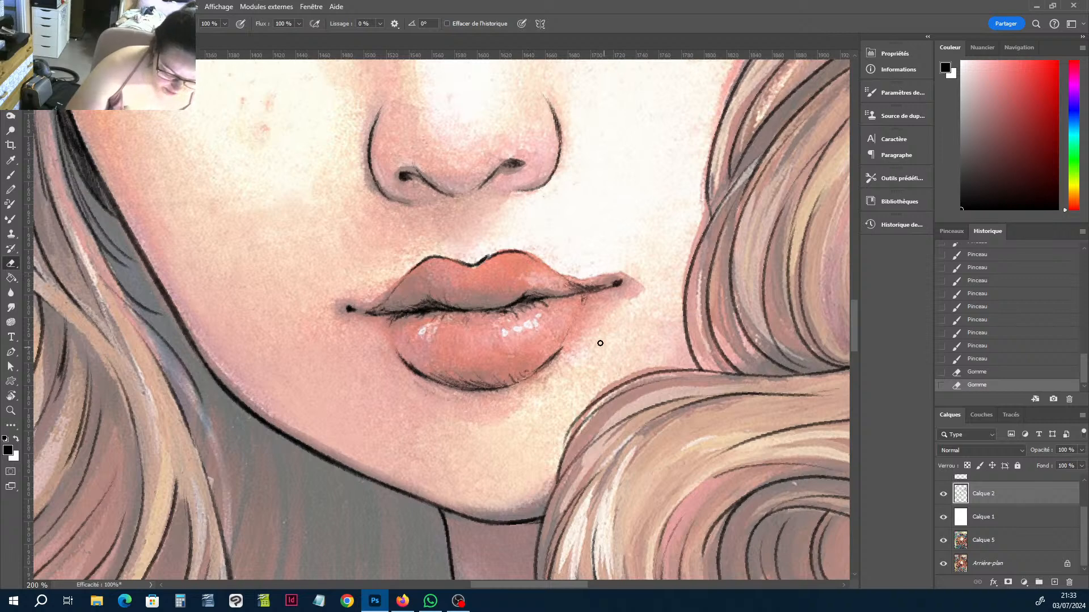
pyautogui.press('b')
pyautogui.click(575, 300)
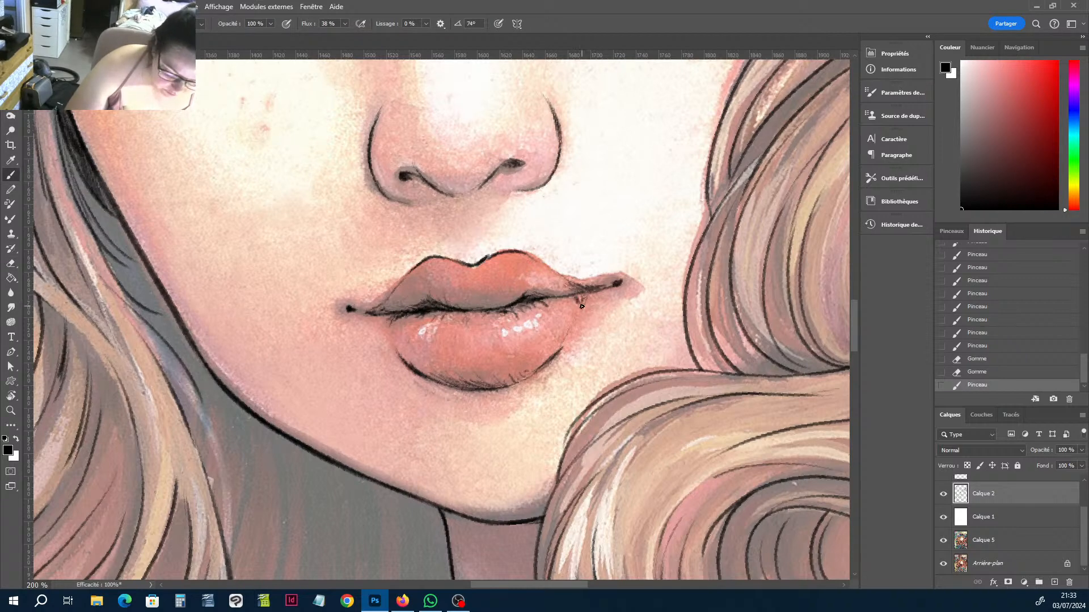
pyautogui.click(576, 300)
pyautogui.press('e')
pyautogui.moveTo(576, 299); pyautogui.dragTo(579, 300)
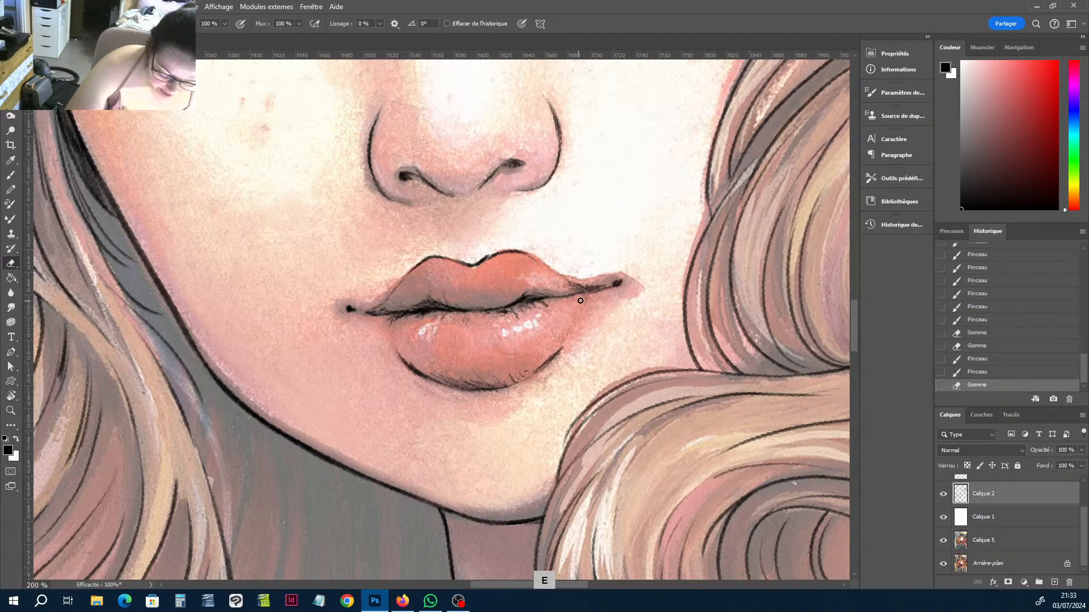
pyautogui.click(580, 300)
pyautogui.press('b')
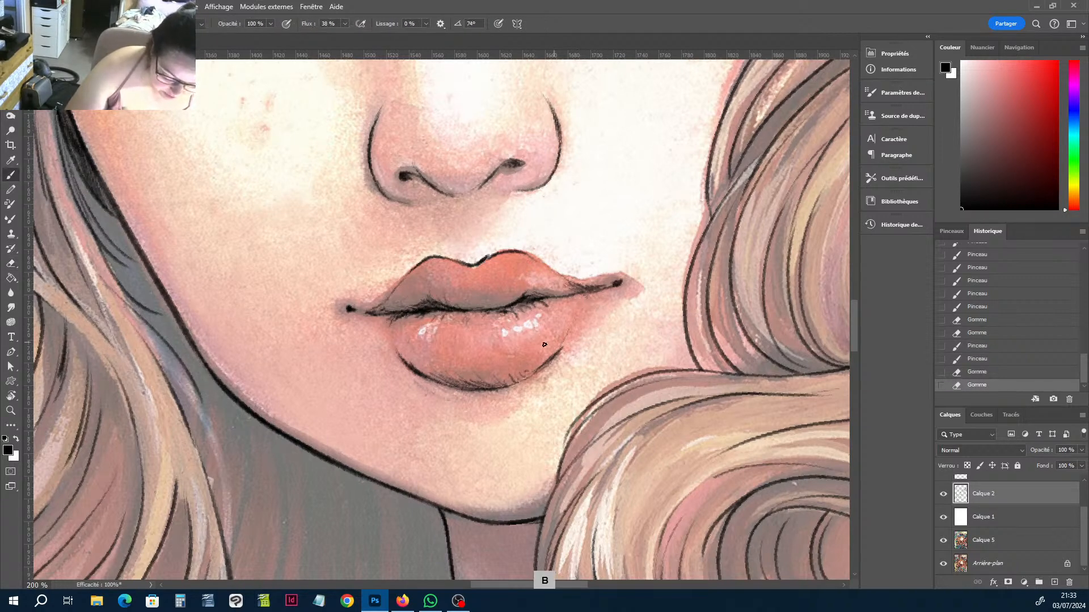
pyautogui.click(581, 289)
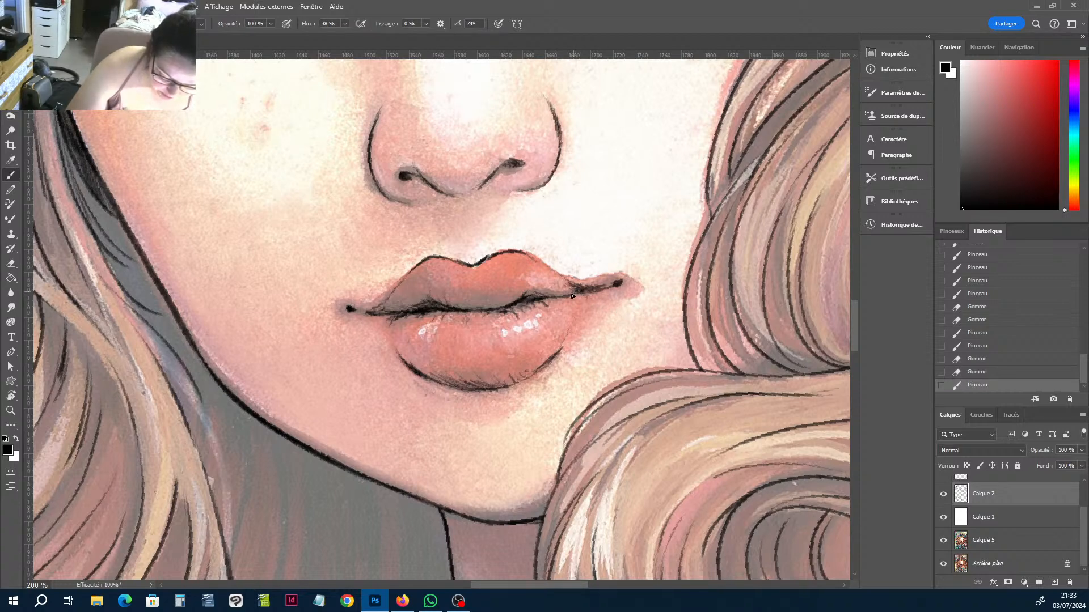
# Trim the upper lip's outline at the cupid's bow with the Eraser and redraw its contour.
pyautogui.press('e')
pyautogui.click(481, 266)
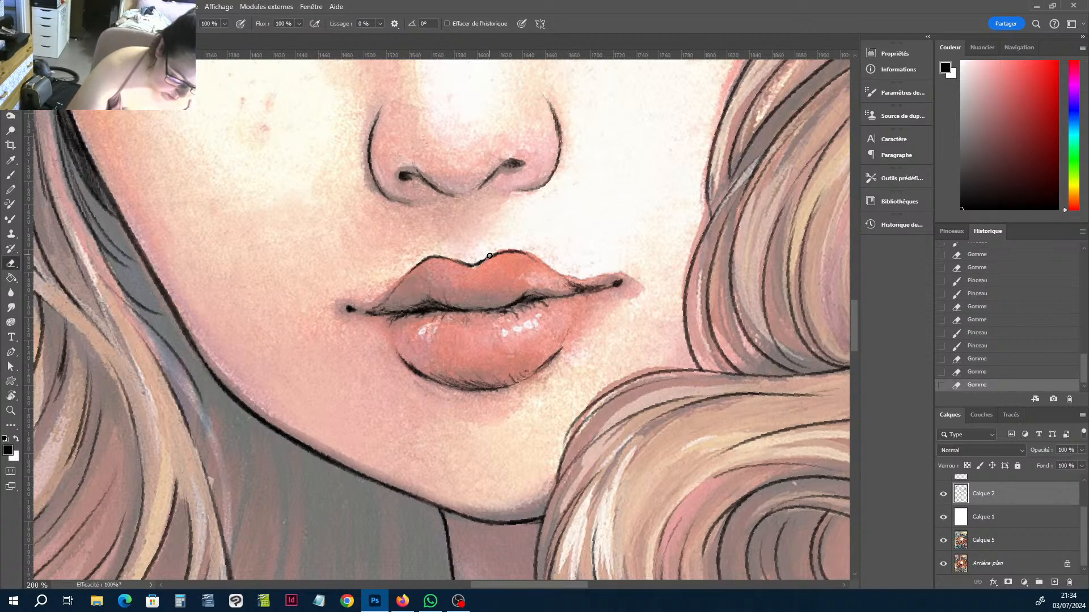
pyautogui.press('b')
pyautogui.click(488, 259)
# Clean up and thicken the middle of the line between the lips with short overlapping ink strokes.
pyautogui.press('r')
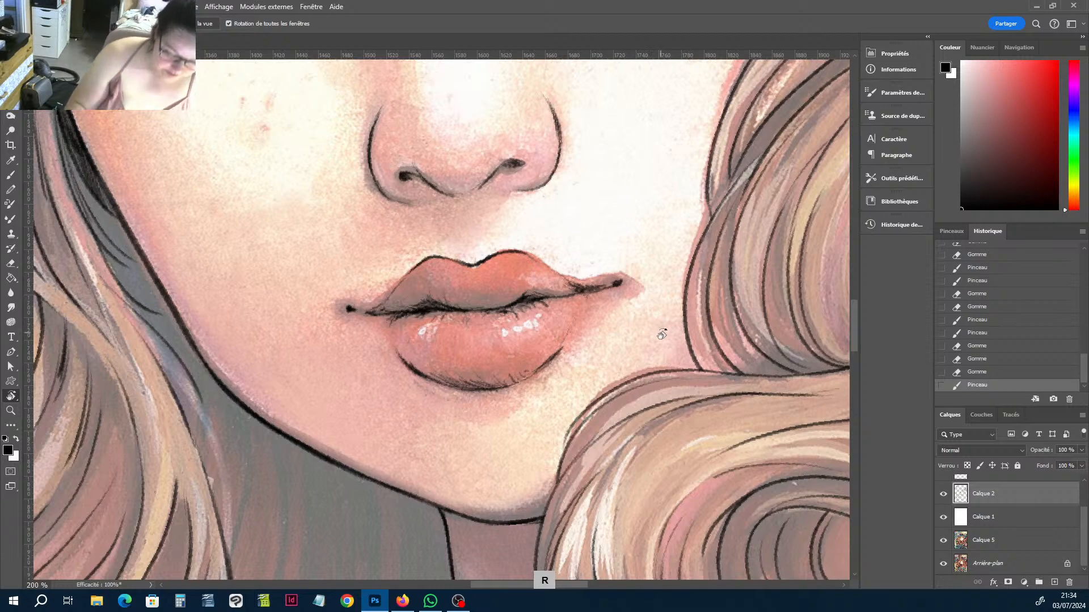
pyautogui.moveTo(661, 335); pyautogui.dragTo(656, 340)
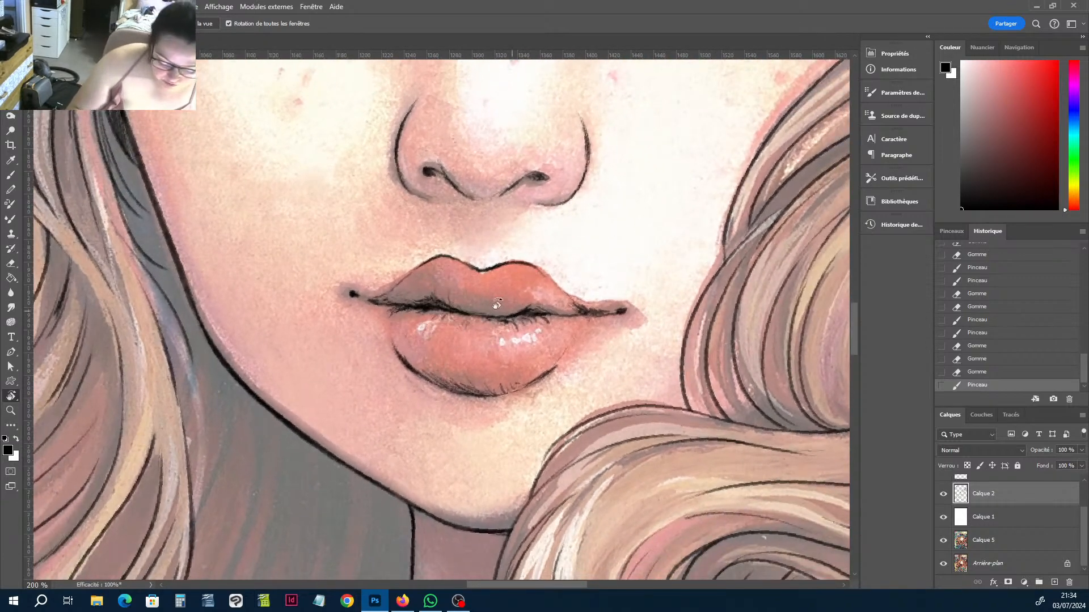
pyautogui.moveTo(596, 212); pyautogui.dragTo(629, 323)
pyautogui.press('e')
pyautogui.click(463, 310)
pyautogui.click(461, 310)
pyautogui.press('b')
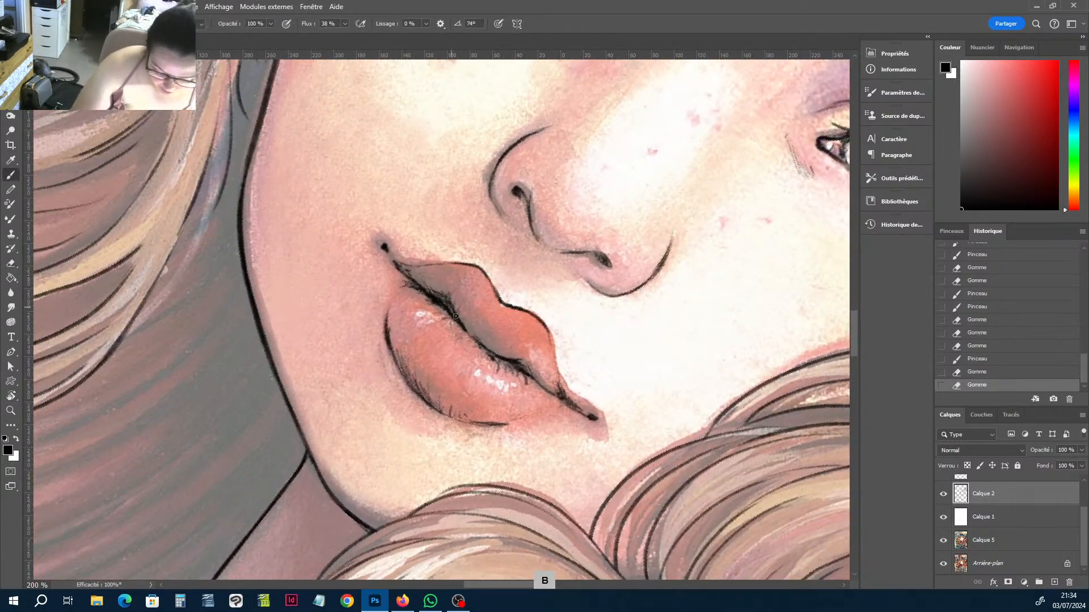
pyautogui.click(455, 316)
pyautogui.click(461, 323)
pyautogui.click(467, 333)
pyautogui.click(474, 340)
pyautogui.click(483, 347)
pyautogui.click(488, 351)
pyautogui.click(472, 337)
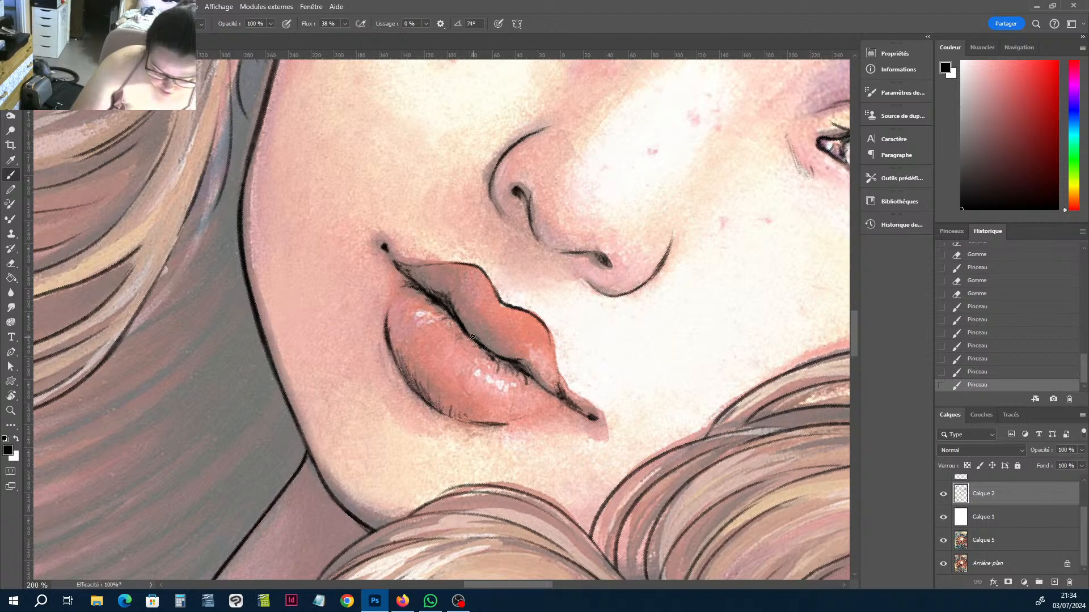
pyautogui.moveTo(472, 337); pyautogui.dragTo(478, 343)
pyautogui.moveTo(476, 341); pyautogui.dragTo(489, 352)
pyautogui.moveTo(485, 349); pyautogui.dragTo(508, 359)
pyautogui.moveTo(485, 351)
pyautogui.mouseDown()
pyautogui.moveTo(511, 359)
pyautogui.moveTo(503, 356)
pyautogui.mouseUp()
# Thin the upper edge of the lip line's middle section with the Eraser and re-ink its right end.
pyautogui.press('e')
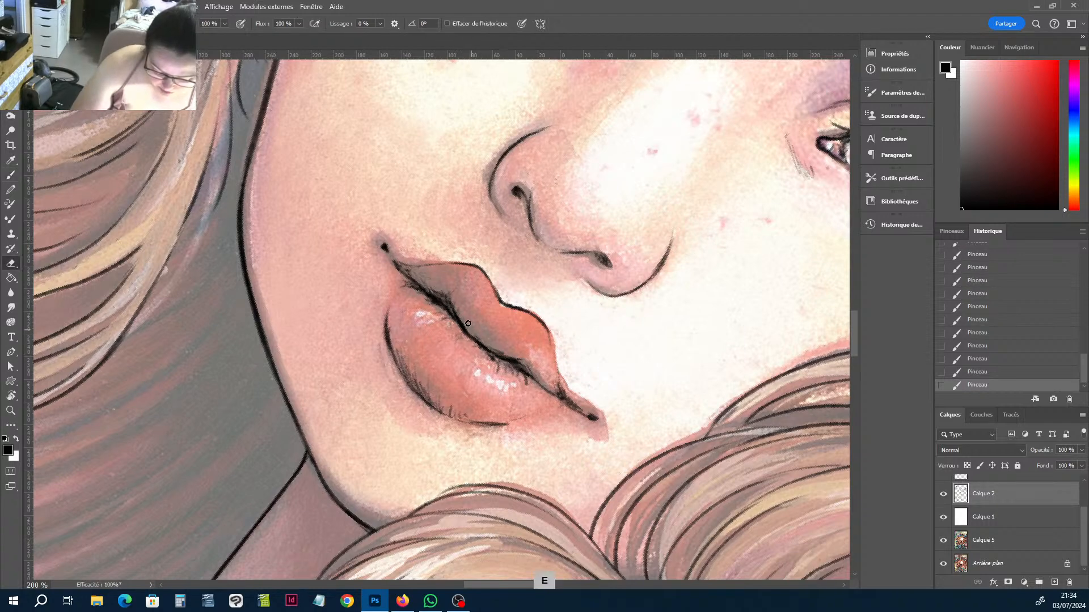
pyautogui.moveTo(460, 313); pyautogui.dragTo(472, 335)
pyautogui.moveTo(468, 332); pyautogui.dragTo(487, 350)
pyautogui.press('b')
pyautogui.moveTo(496, 350); pyautogui.dragTo(505, 358)
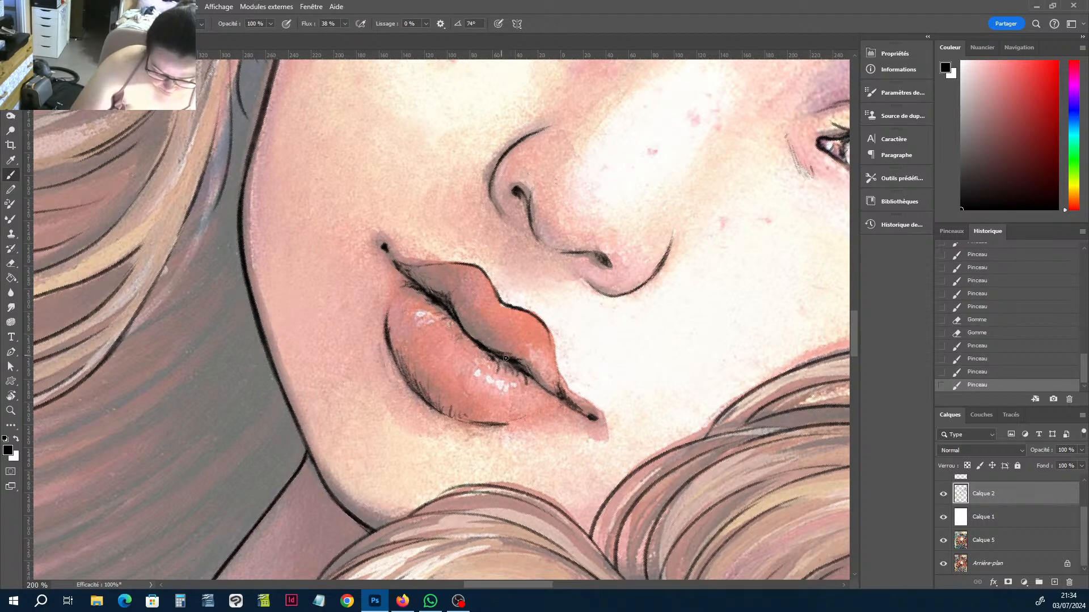
# Ink small freckles over the pink marks on the cheek below the right-hand eye.
pyautogui.press('r')
pyautogui.moveTo(669, 362); pyautogui.dragTo(705, 311)
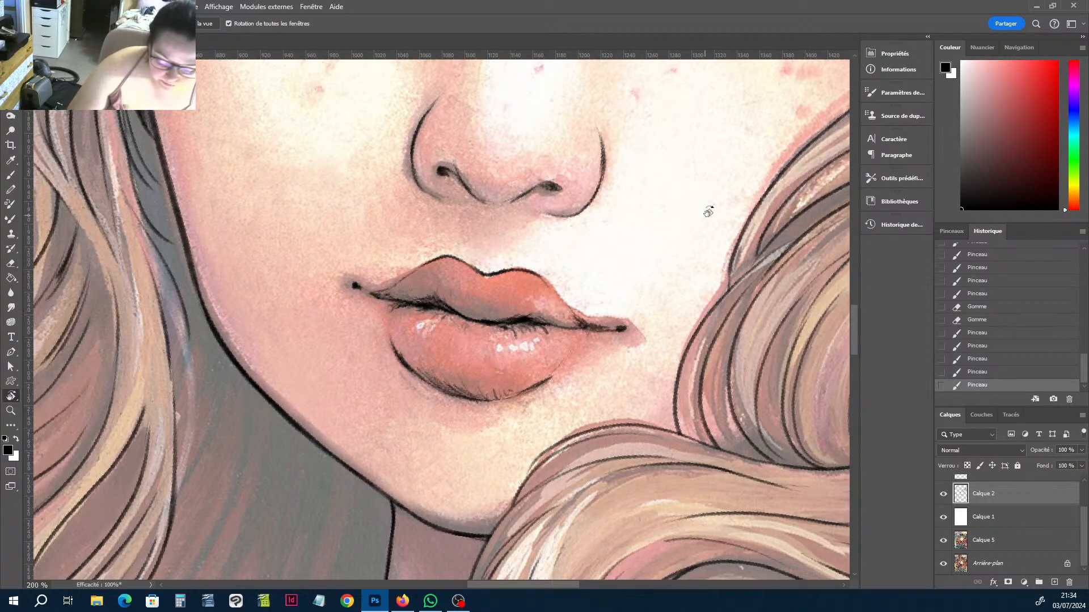
pyautogui.moveTo(702, 206)
pyautogui.mouseDown()
pyautogui.moveTo(682, 203)
pyautogui.moveTo(644, 237)
pyautogui.moveTo(506, 468)
pyautogui.mouseUp()
pyautogui.press('h')
pyautogui.press('b')
pyautogui.click(610, 313)
pyautogui.click(625, 311)
pyautogui.click(624, 311)
pyautogui.click(620, 313)
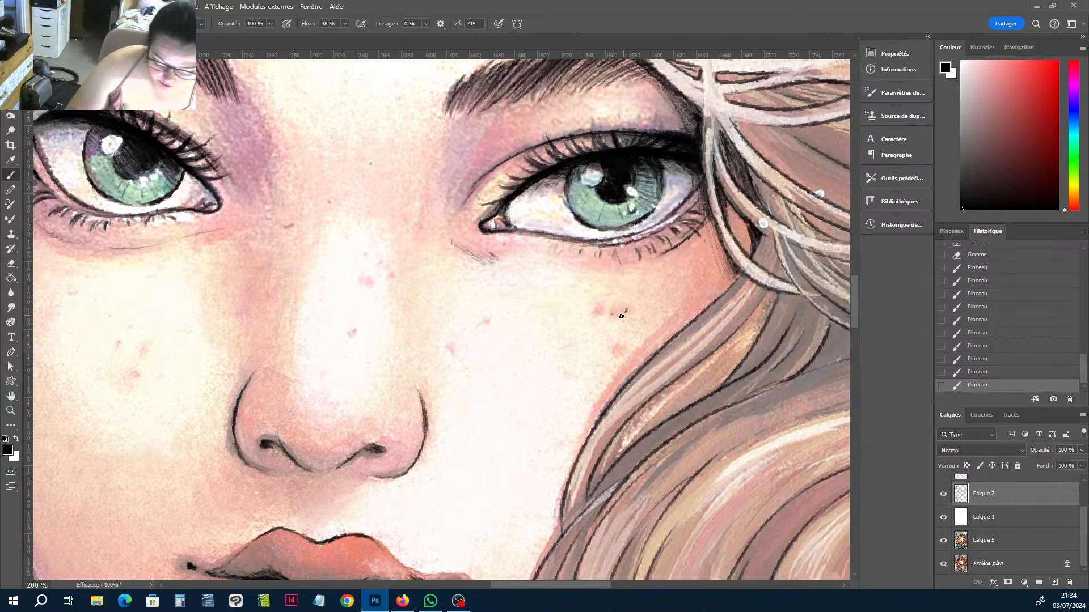
pyautogui.click(616, 350)
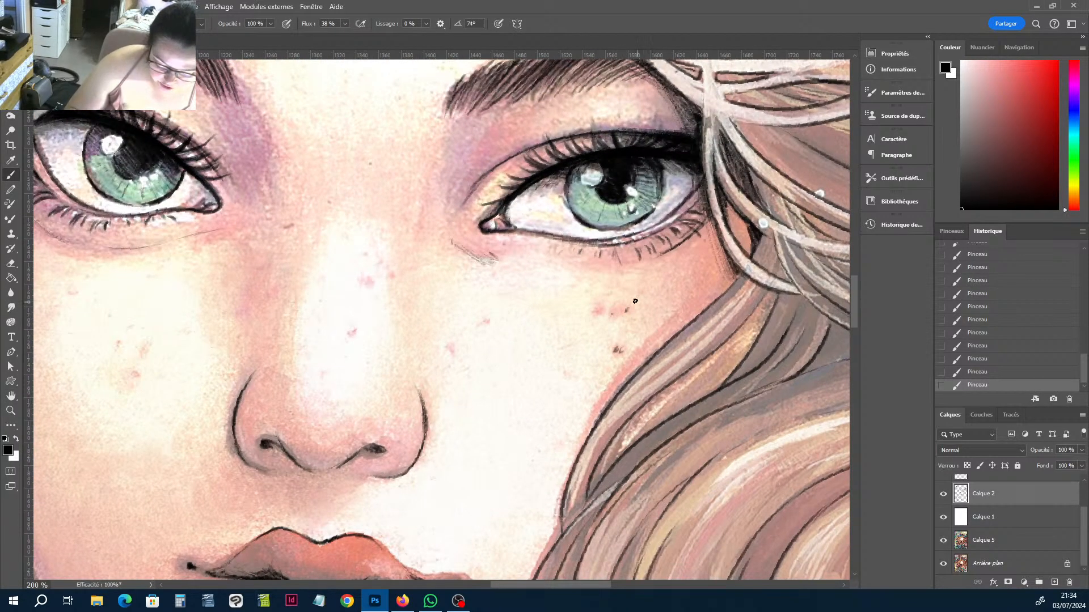
# Ink freckles on the cheek beside the nose, along the nose bridge and on the left-hand cheek.
pyautogui.click(483, 321)
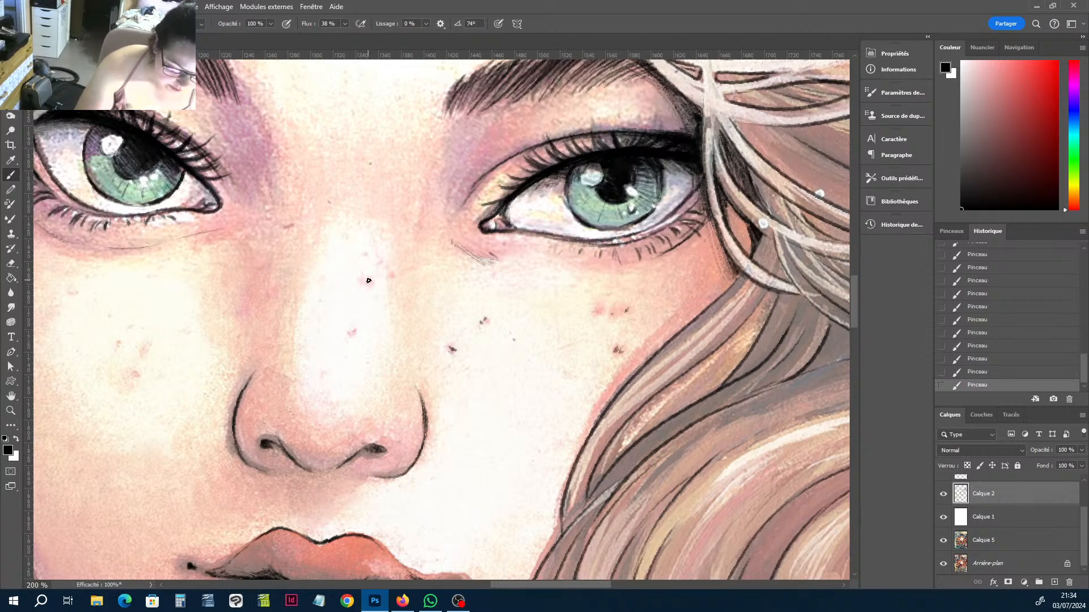
pyautogui.click(351, 335)
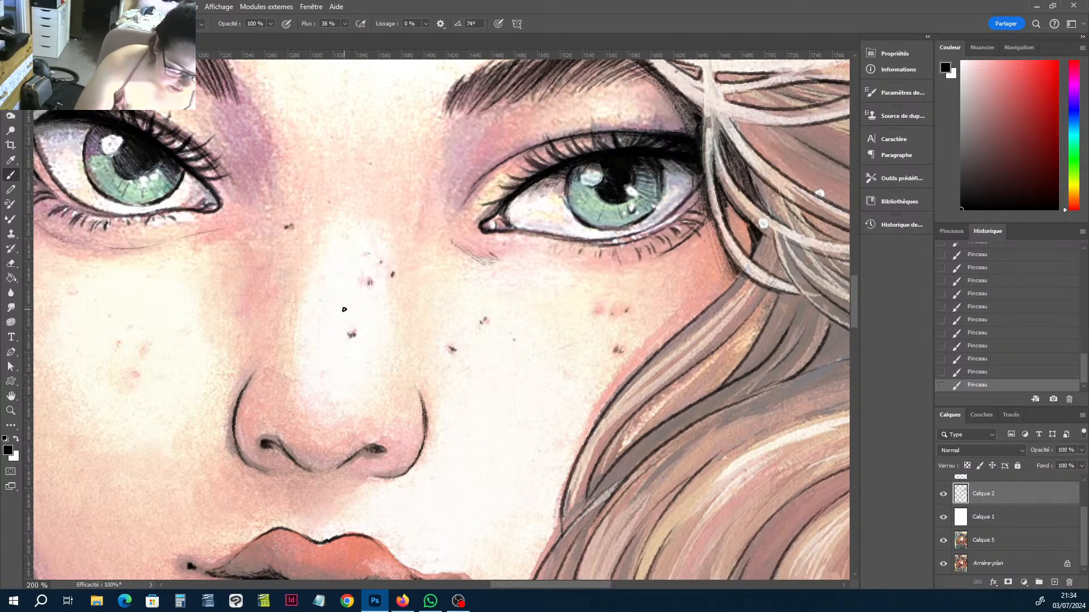
pyautogui.hotkey('ctrl', '-')
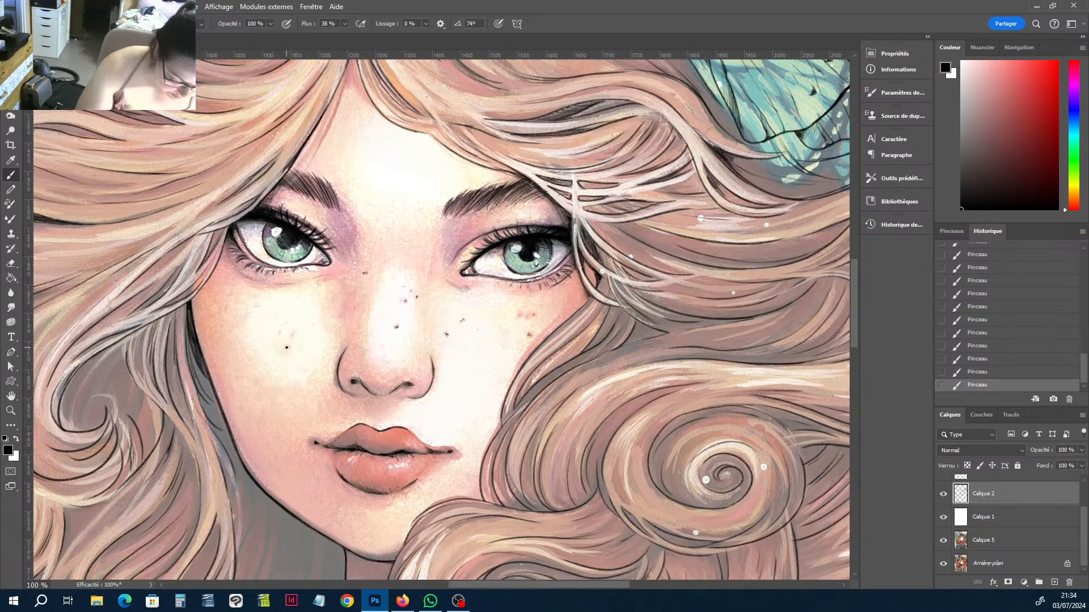
pyautogui.hotkey('ctrl', '+')
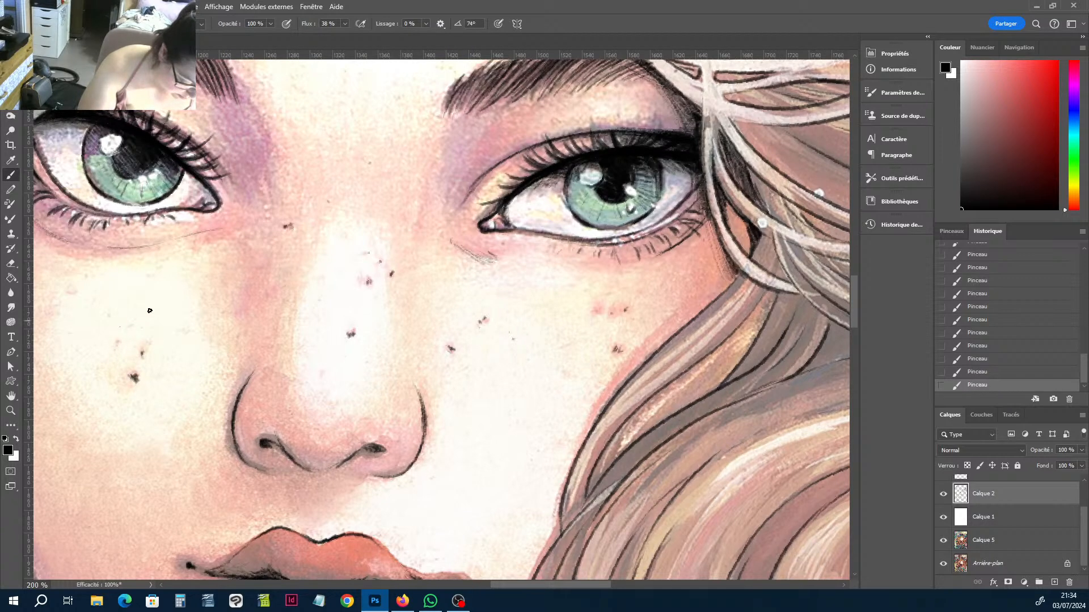
# Add more freckles below the left-hand eye, near the face's outer edge and beside the nose bridge.
pyautogui.press('b')
pyautogui.moveTo(151, 318); pyautogui.dragTo(388, 341)
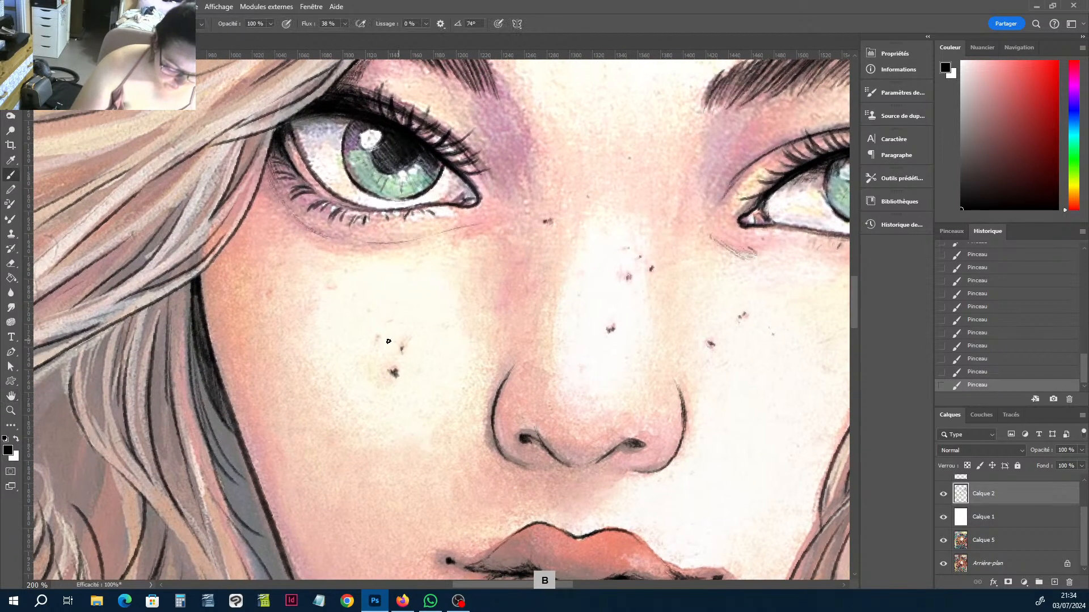
pyautogui.click(333, 284)
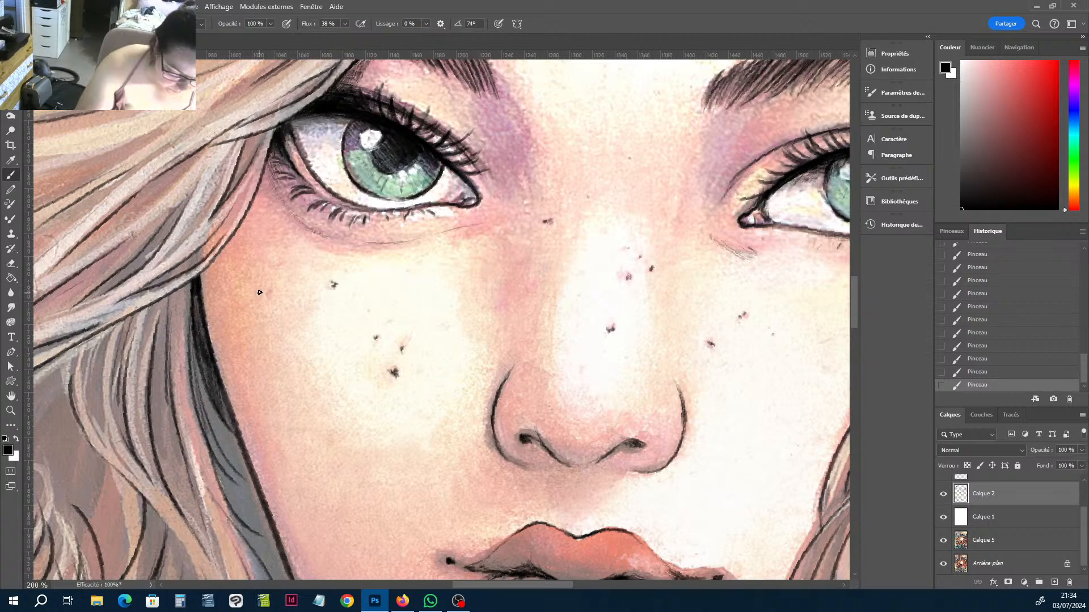
pyautogui.click(501, 306)
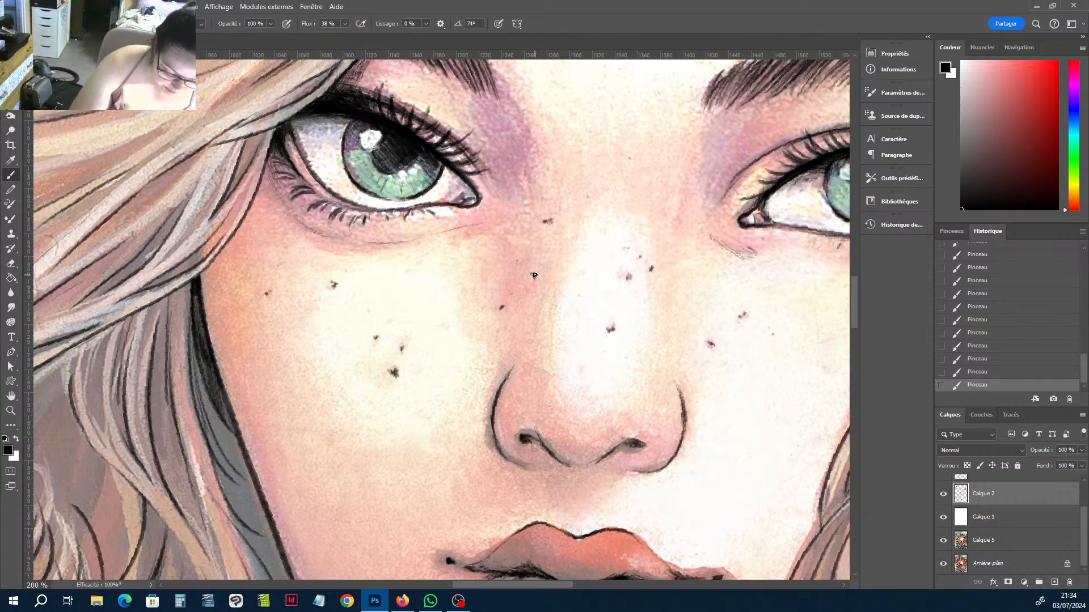
# Hide Calque 5 and Arrière-plan to check the inked line art alone, and show both layers again.
pyautogui.click(943, 541)
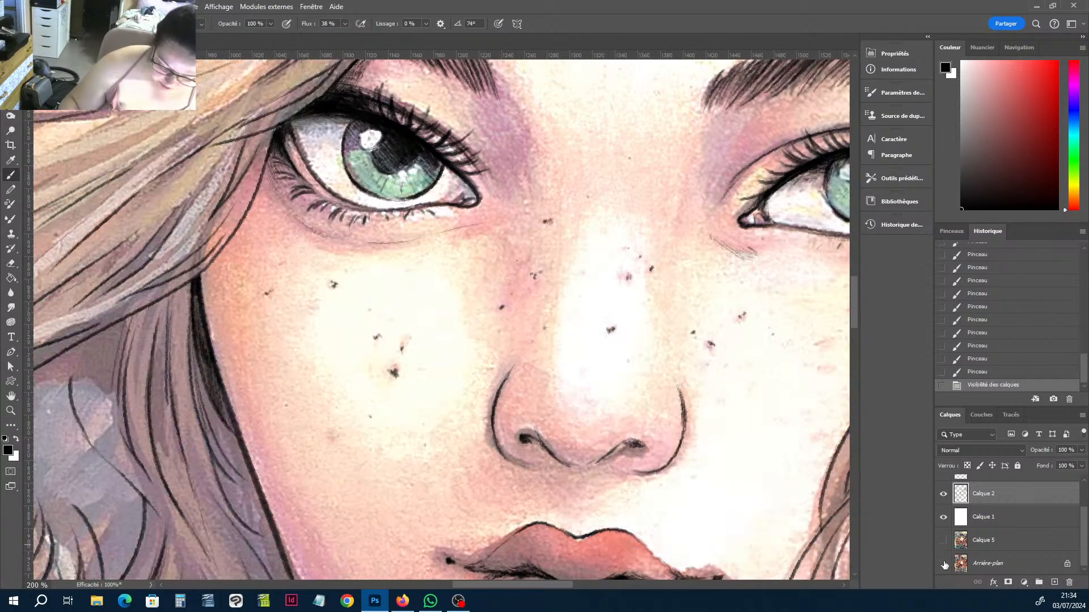
pyautogui.click(943, 564)
pyautogui.hotkey('ctrl', '-')
pyautogui.hotkey('ctrl', '-')
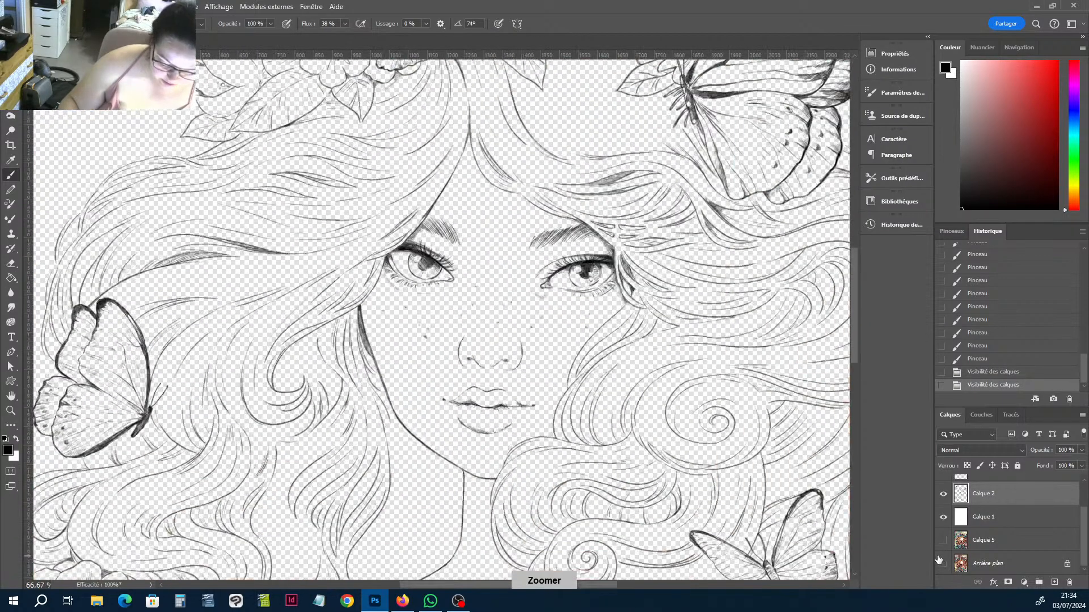
pyautogui.moveTo(943, 564); pyautogui.dragTo(943, 541)
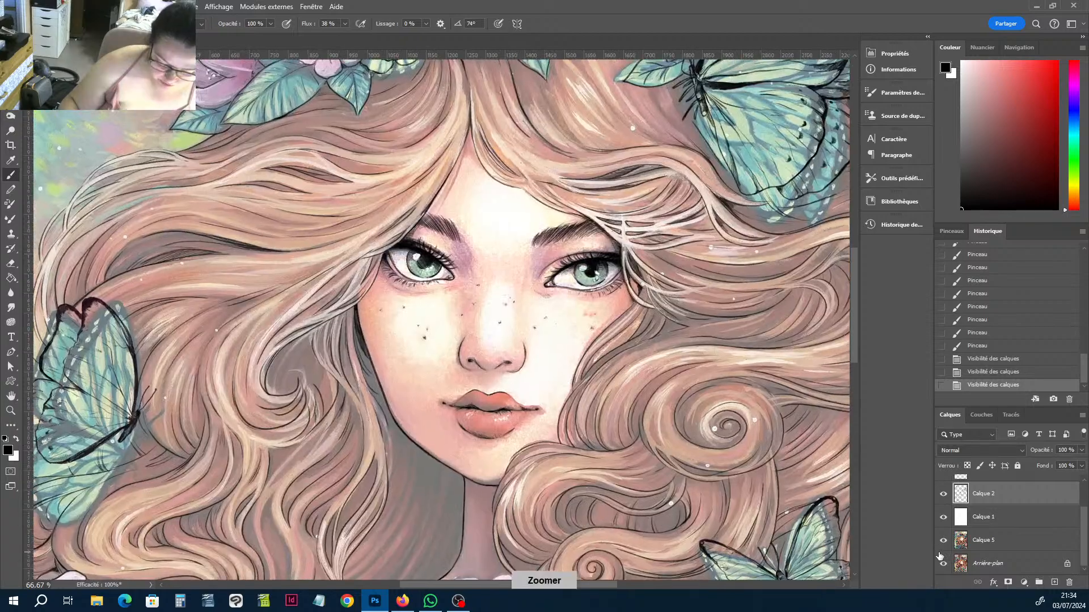
pyautogui.hotkey('ctrl', '+')
pyautogui.hotkey('ctrl', '+')
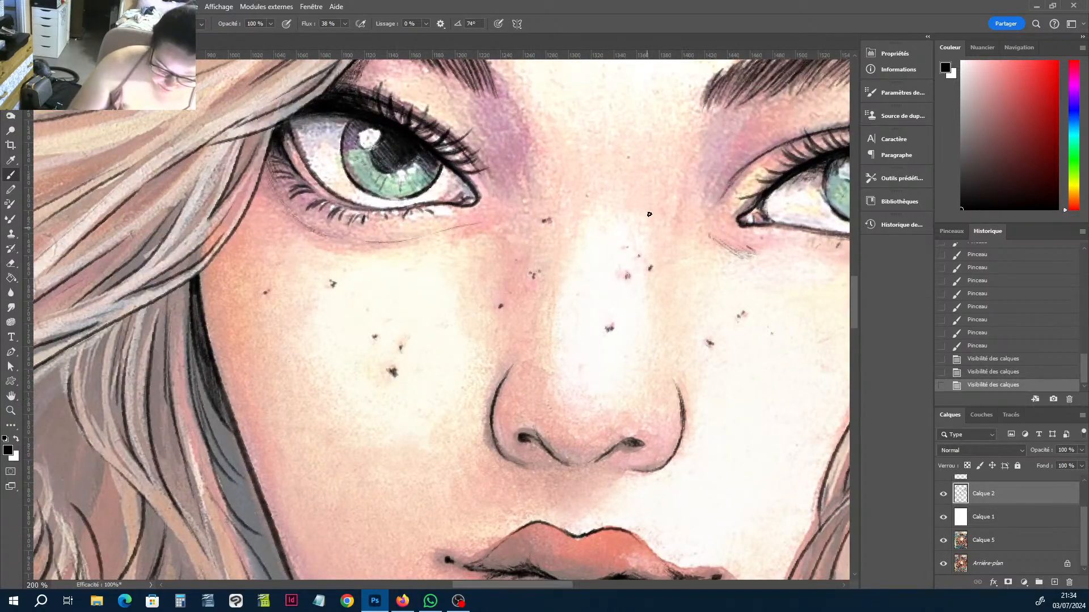
# Ink fine shading strokes beside the left-hand eye's inner corner and just below the inner end of its eyebrow.
pyautogui.press('b')
pyautogui.scroll(3, 652, 207)
pyautogui.moveTo(482, 292)
pyautogui.mouseDown()
pyautogui.moveTo(446, 273)
pyautogui.moveTo(476, 312)
pyautogui.mouseUp()
pyautogui.click(475, 309)
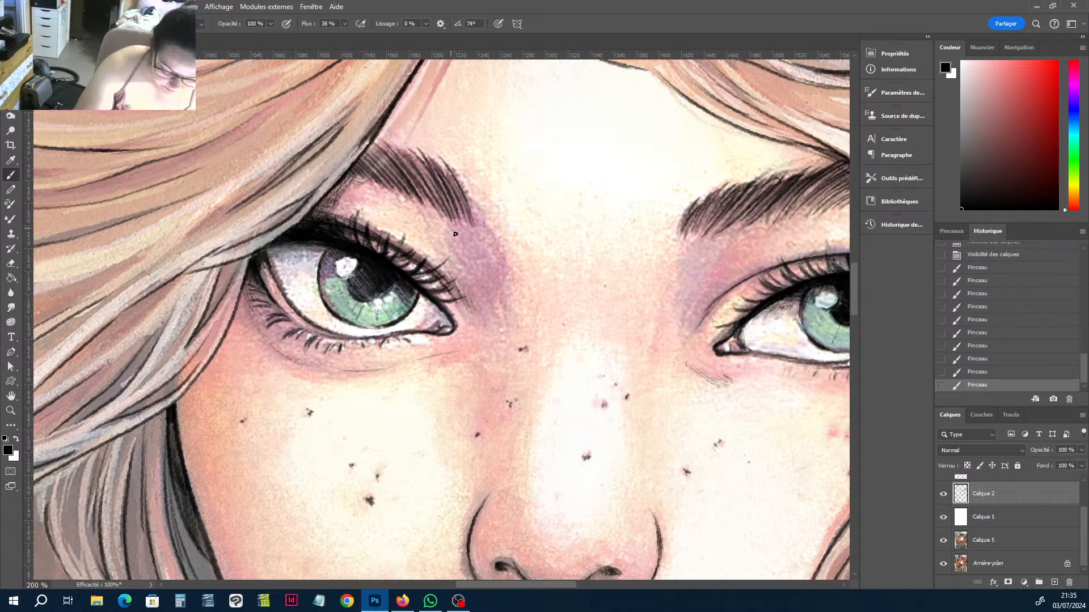
pyautogui.click(461, 237)
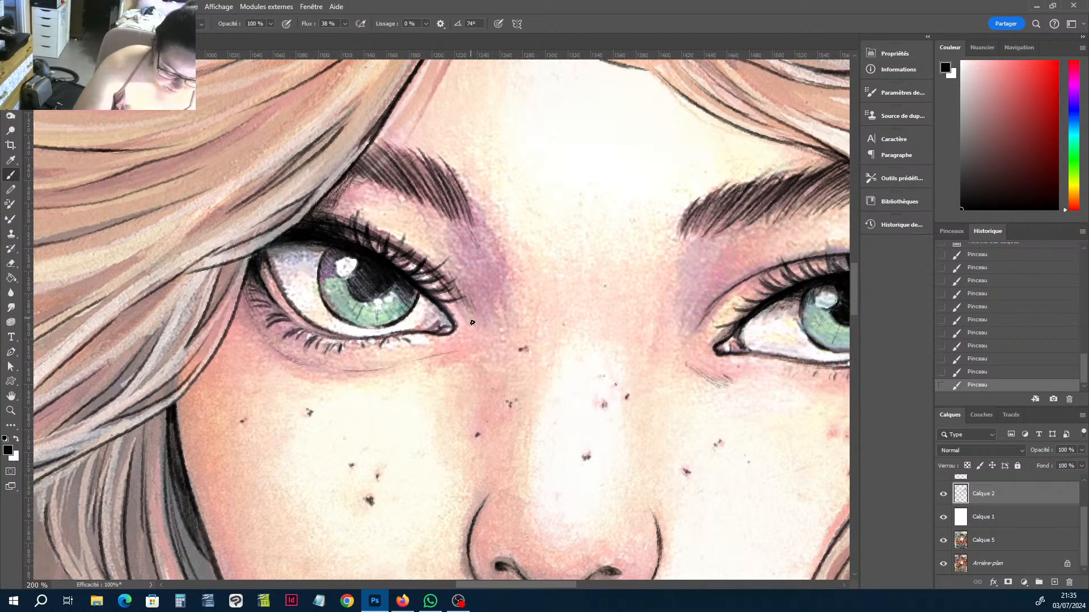
pyautogui.hotkey('ctrl', '-')
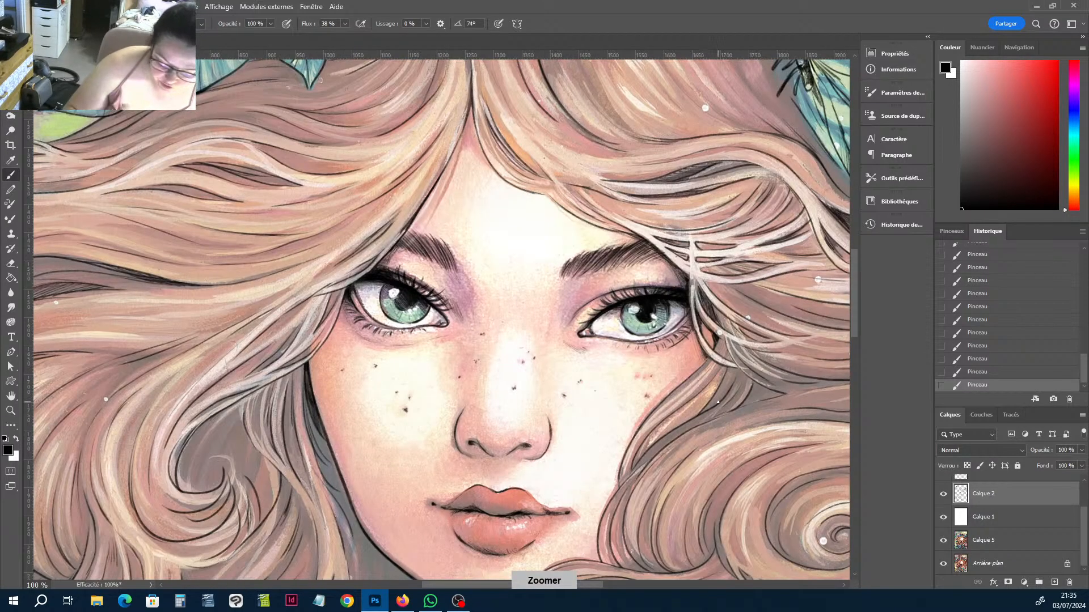
pyautogui.hotkey('ctrl', '+')
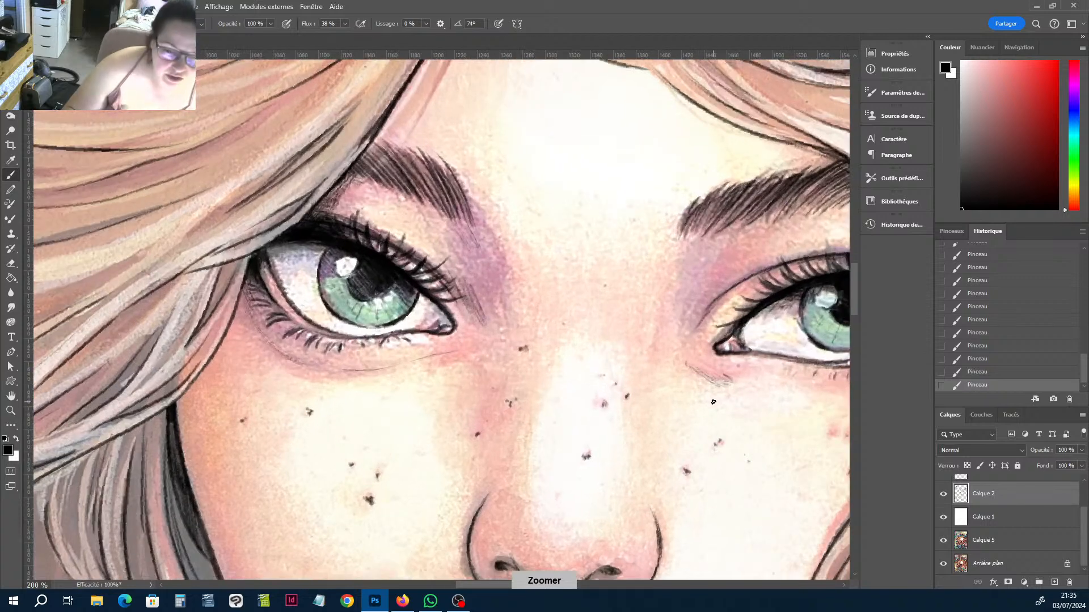
# Ink the contour of the thin hair strand running from the parting down to the left-hand eyebrow.
pyautogui.press('h')
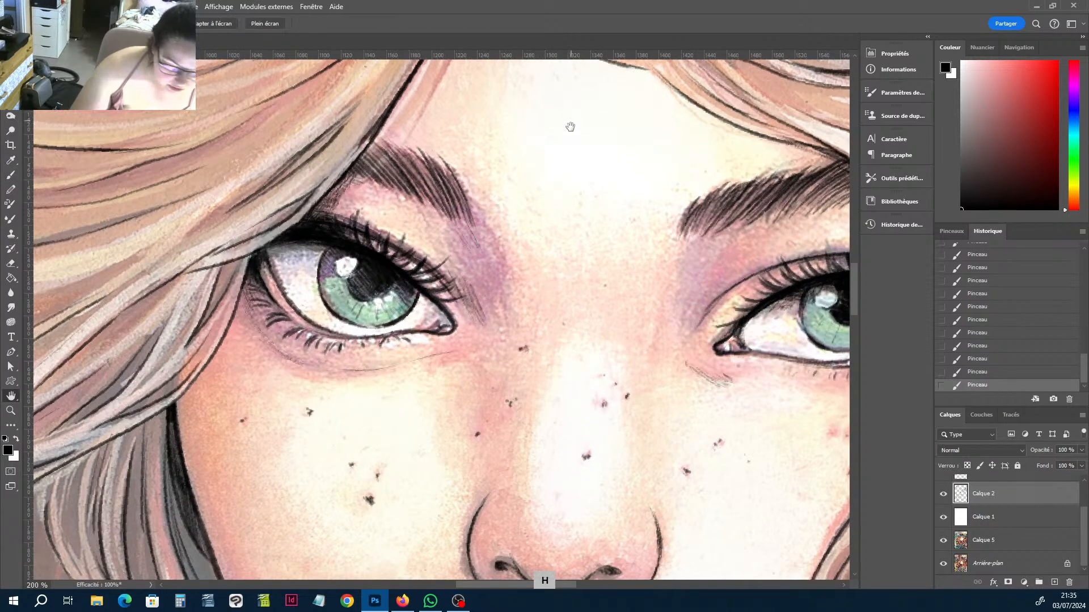
pyautogui.moveTo(569, 124); pyautogui.dragTo(553, 418)
pyautogui.press('b')
pyautogui.moveTo(471, 258); pyautogui.dragTo(469, 277)
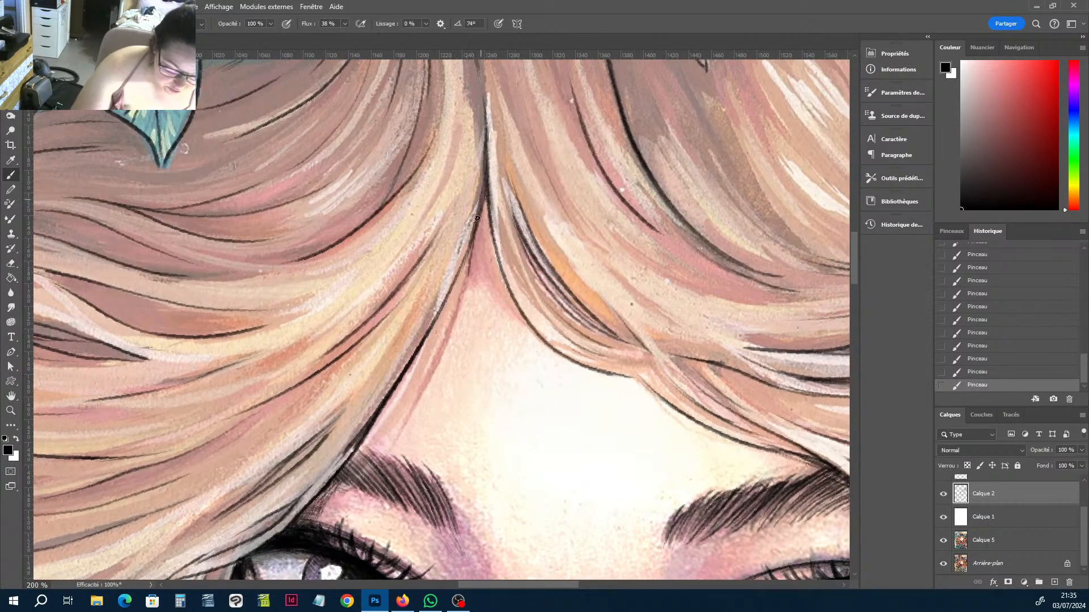
pyautogui.moveTo(481, 202); pyautogui.dragTo(400, 440)
pyautogui.moveTo(425, 385)
pyautogui.mouseDown()
pyautogui.moveTo(301, 502)
pyautogui.moveTo(432, 390)
pyautogui.moveTo(449, 298)
pyautogui.moveTo(432, 396)
pyautogui.moveTo(400, 445)
pyautogui.mouseUp()
# Thin the middle of the new forehead strand's contour with the Eraser.
pyautogui.press('e')
pyautogui.press('b')
pyautogui.press('e')
pyautogui.moveTo(443, 363); pyautogui.dragTo(431, 386)
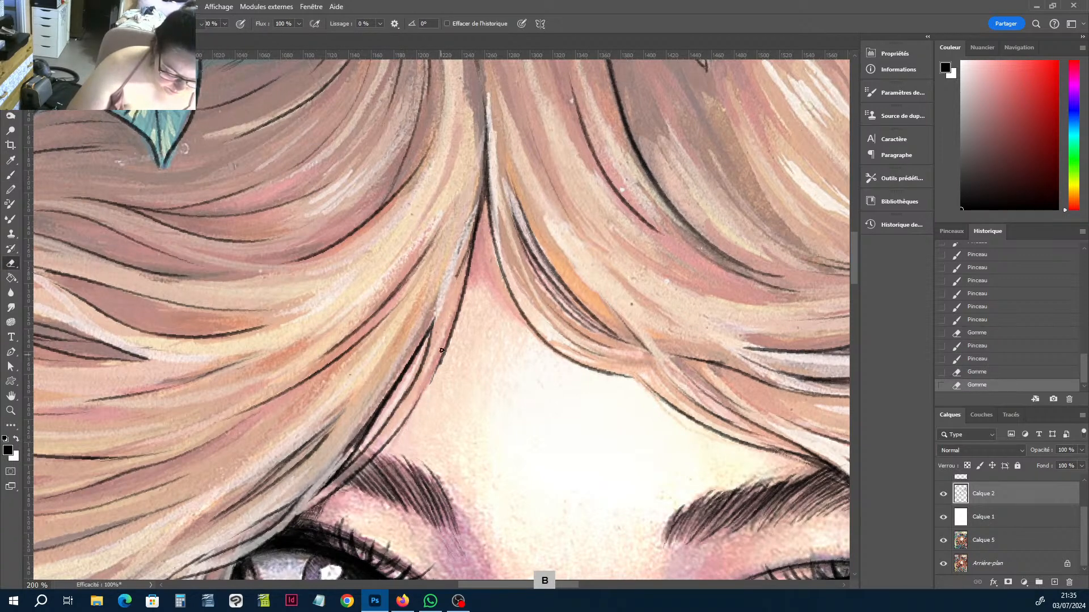
# Darken the point of the hair parting above the forehead with short ink strokes.
pyautogui.press('b')
pyautogui.moveTo(485, 249); pyautogui.dragTo(475, 271)
pyautogui.moveTo(481, 253); pyautogui.dragTo(478, 258)
pyautogui.moveTo(484, 207)
pyautogui.mouseDown()
pyautogui.moveTo(478, 244)
pyautogui.moveTo(486, 193)
pyautogui.moveTo(500, 269)
pyautogui.mouseUp()
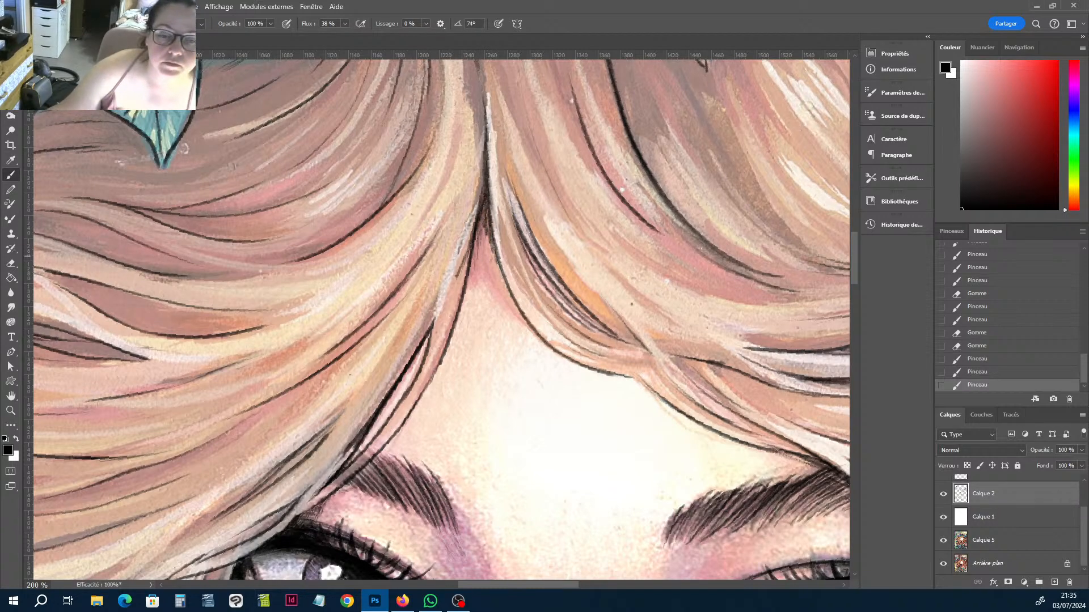
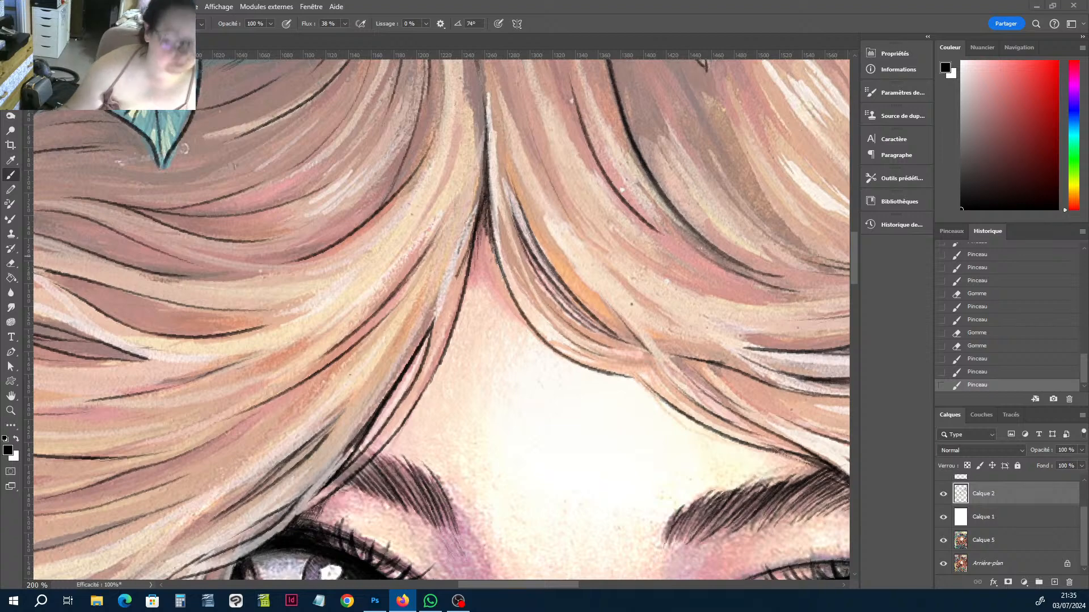
pyautogui.press('b')
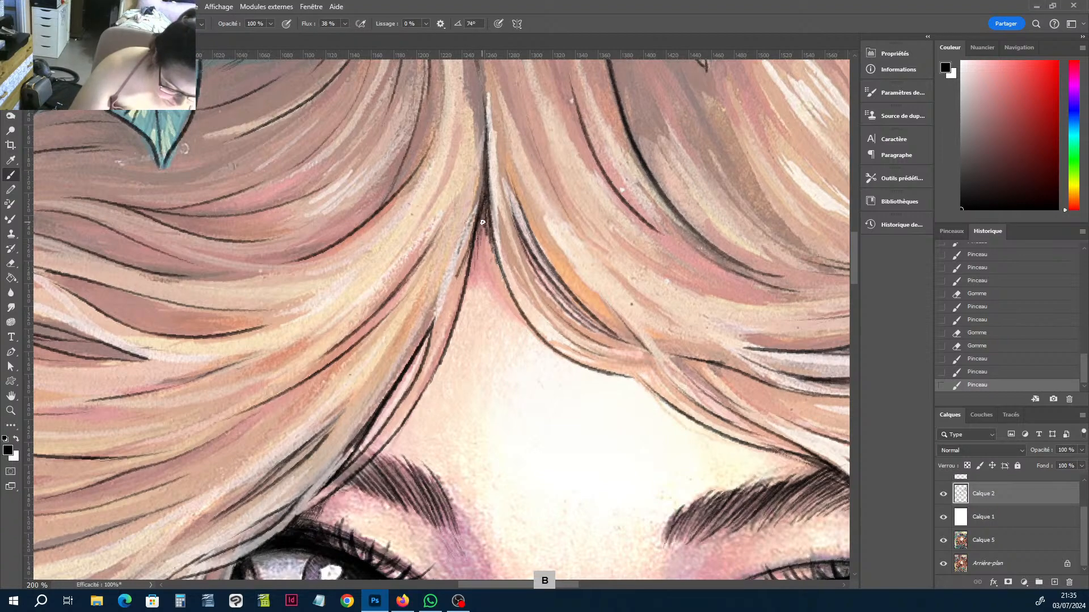
# Examine the inked face and hair in the context of the whole illustration.
pyautogui.hotkey('ctrl', '-')
pyautogui.hotkey('ctrl', '-')
pyautogui.press('r')
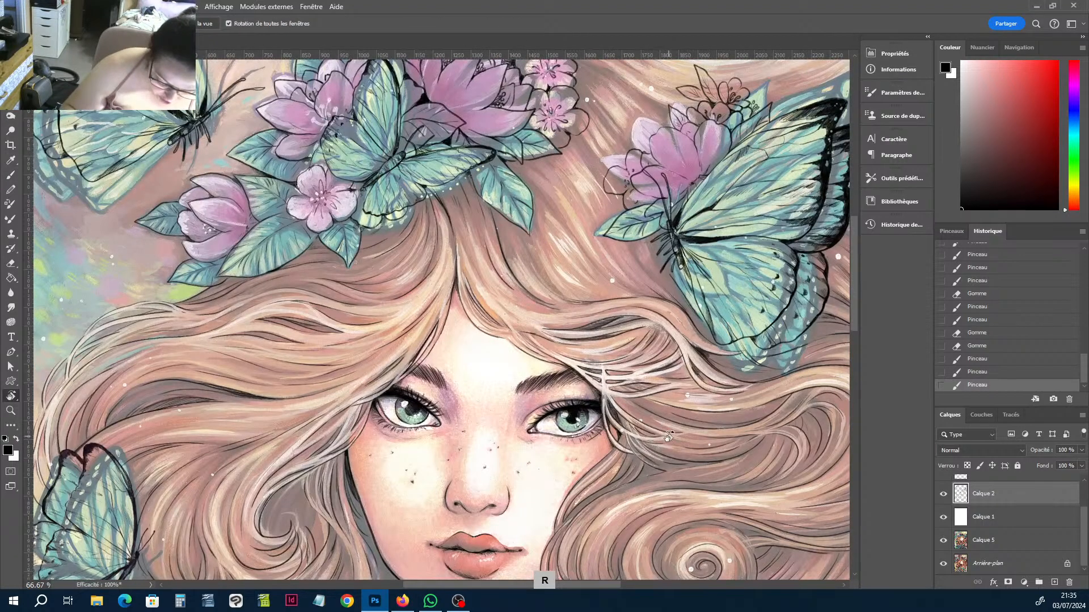
pyautogui.moveTo(668, 437); pyautogui.dragTo(674, 122)
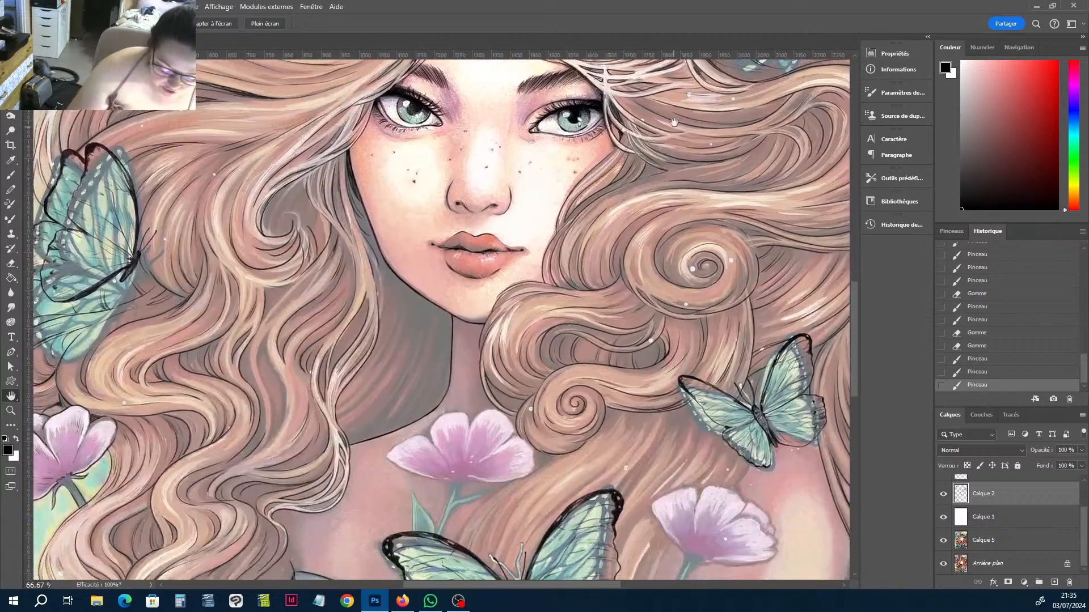
pyautogui.hotkey('ctrl', '-')
pyautogui.hotkey('ctrl', '-')
pyautogui.hotkey('ctrl', '-')
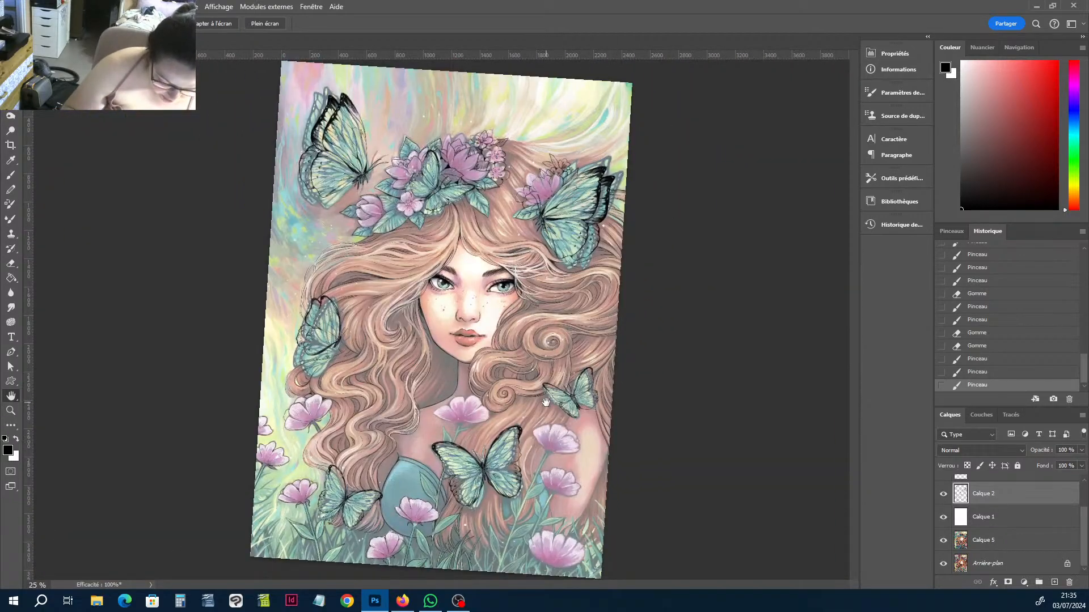
pyautogui.hotkey('ctrl', '+')
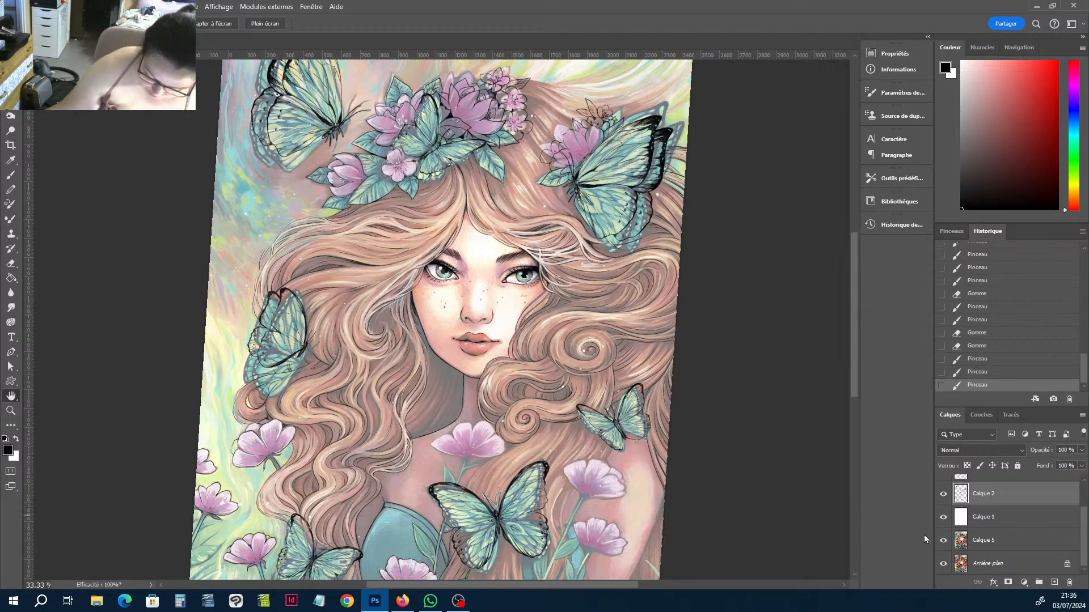
# Hide Calque 5 and Arrière-plan to inspect the complete line art, and show only Calque 5 again.
pyautogui.moveTo(943, 540); pyautogui.dragTo(943, 563)
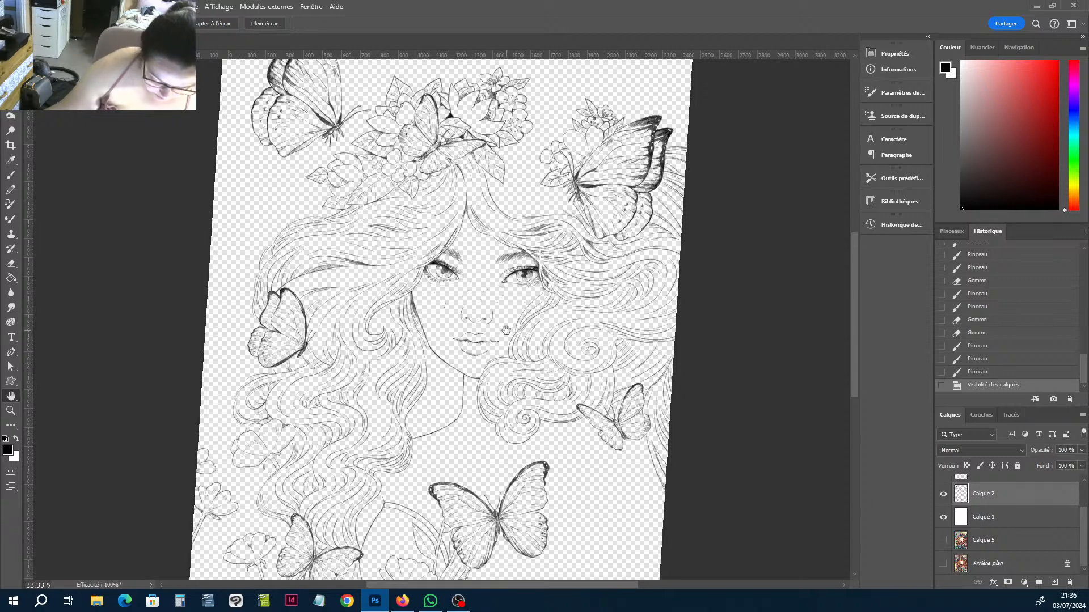
pyautogui.scroll(-3, 622, 482)
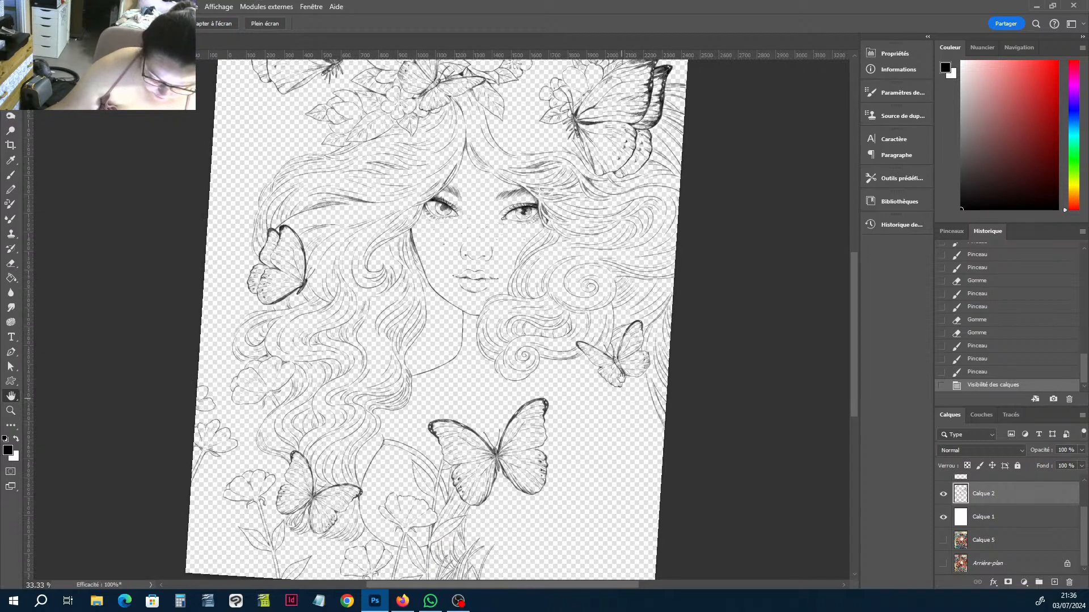
pyautogui.click(943, 540)
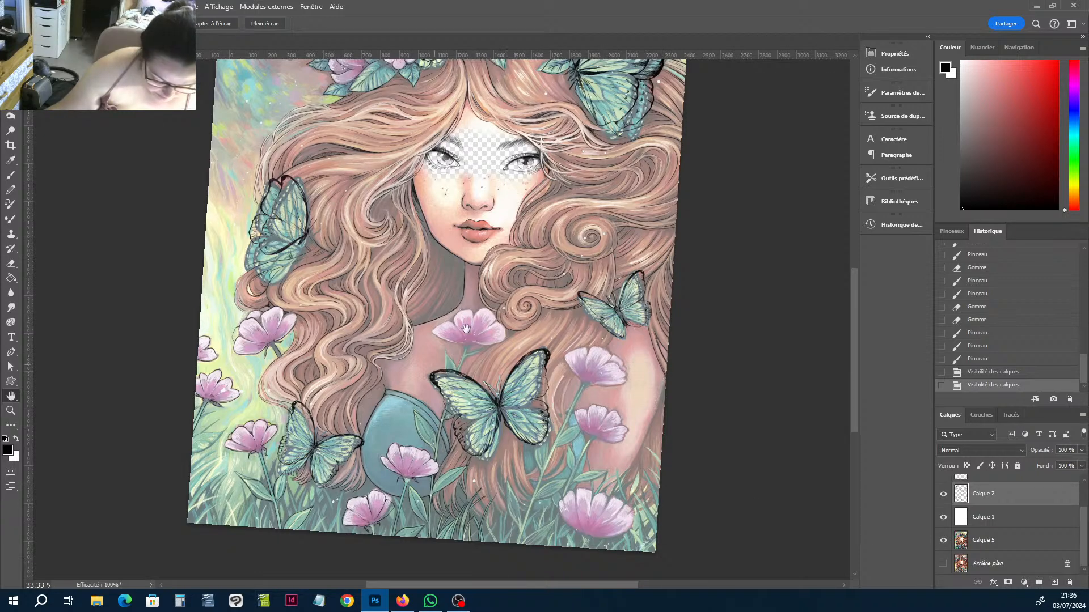
# Inspect the butterflies, flower crown and hair over Calque 5, and toggle Calque 1's visibility off and on.
pyautogui.moveTo(436, 233); pyautogui.dragTo(514, 465)
pyautogui.scroll(1, 376, 318)
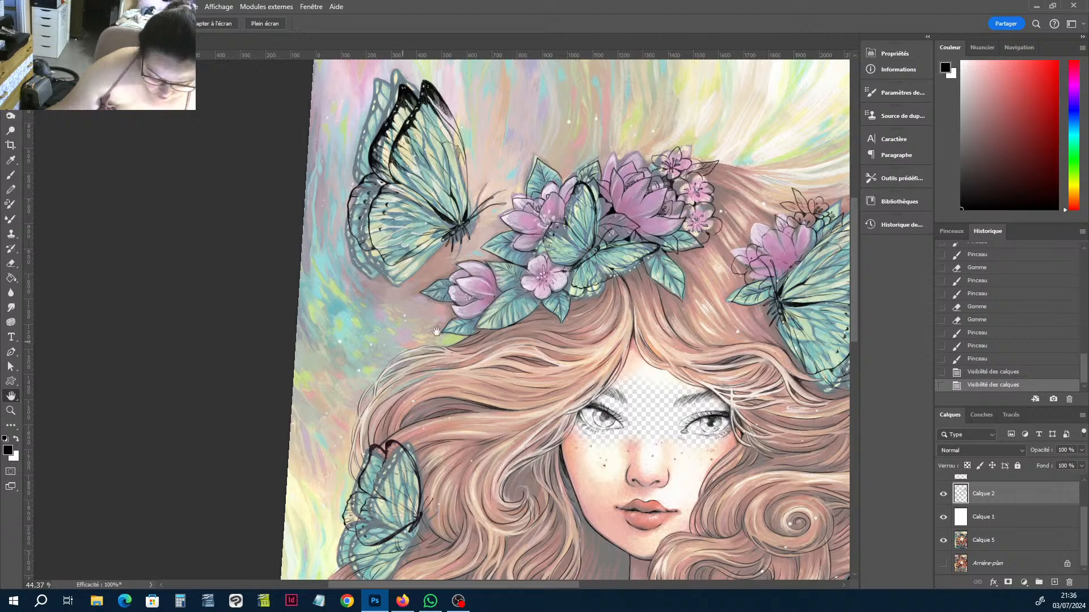
pyautogui.moveTo(450, 260); pyautogui.dragTo(482, 334)
pyautogui.moveTo(764, 316); pyautogui.dragTo(485, 349)
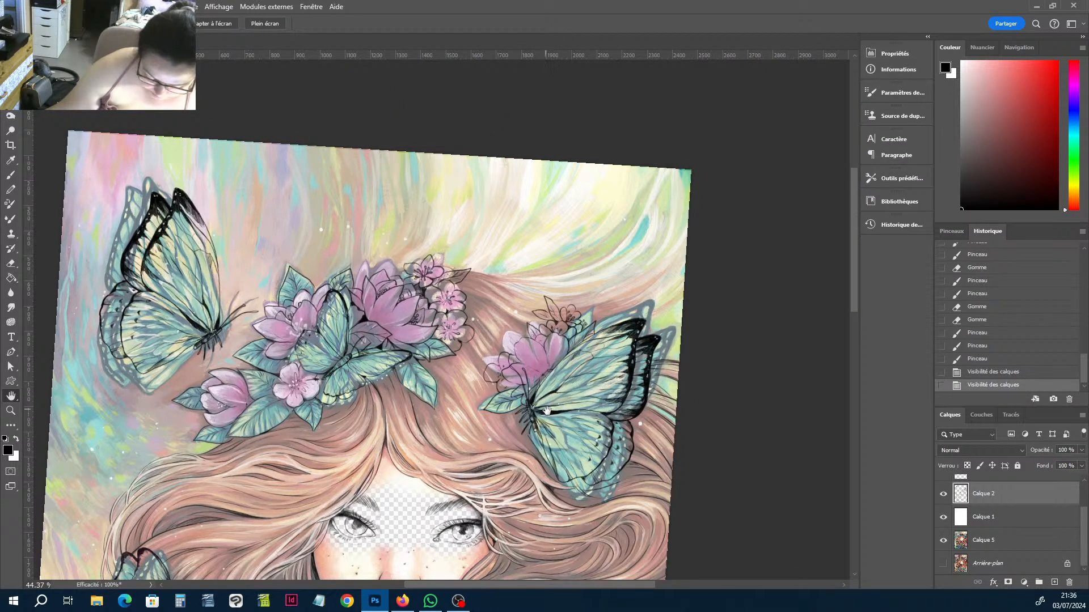
pyautogui.moveTo(546, 412); pyautogui.dragTo(531, 261)
pyautogui.moveTo(516, 407); pyautogui.dragTo(514, 271)
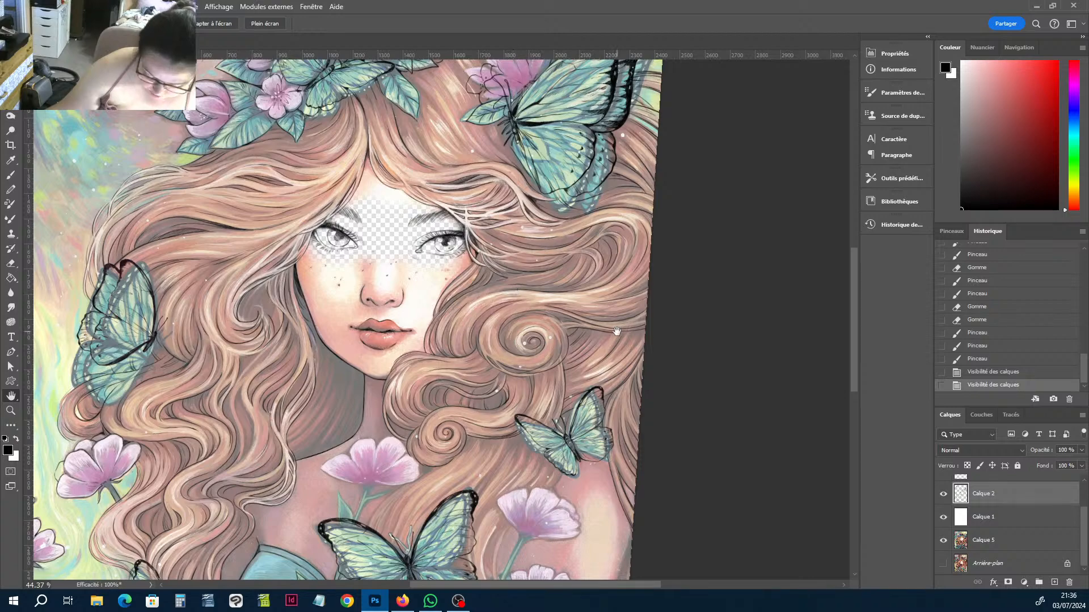
pyautogui.click(942, 516)
pyautogui.click(942, 517)
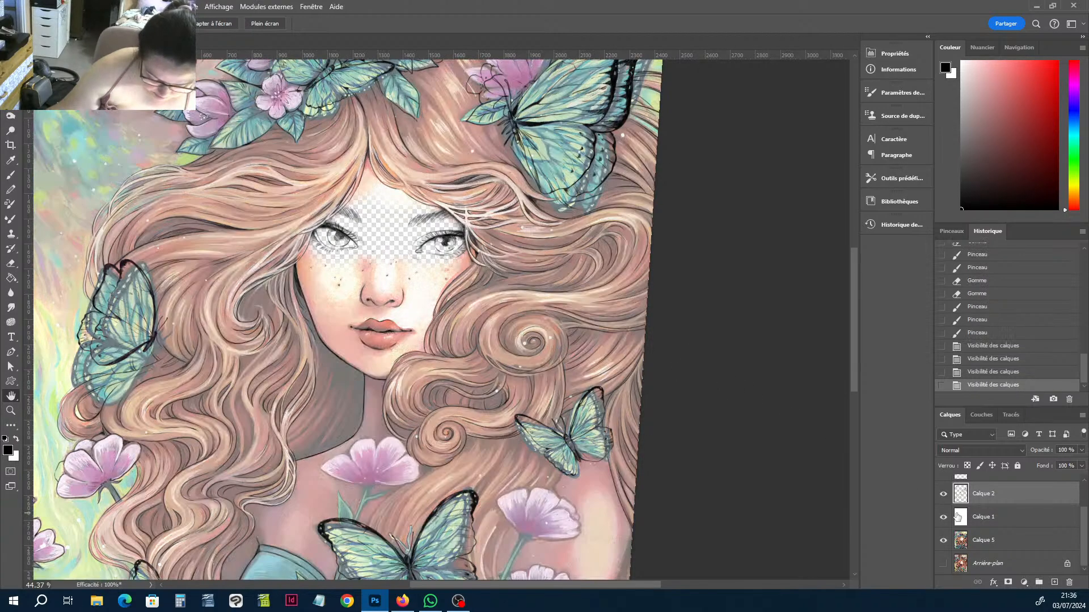
# Toggle the visibility of Calque 1 and Calque 5 off and on to examine the faded area around the eyes.
pyautogui.hotkey('alt', '[')
pyautogui.click(943, 517)
pyautogui.click(943, 517)
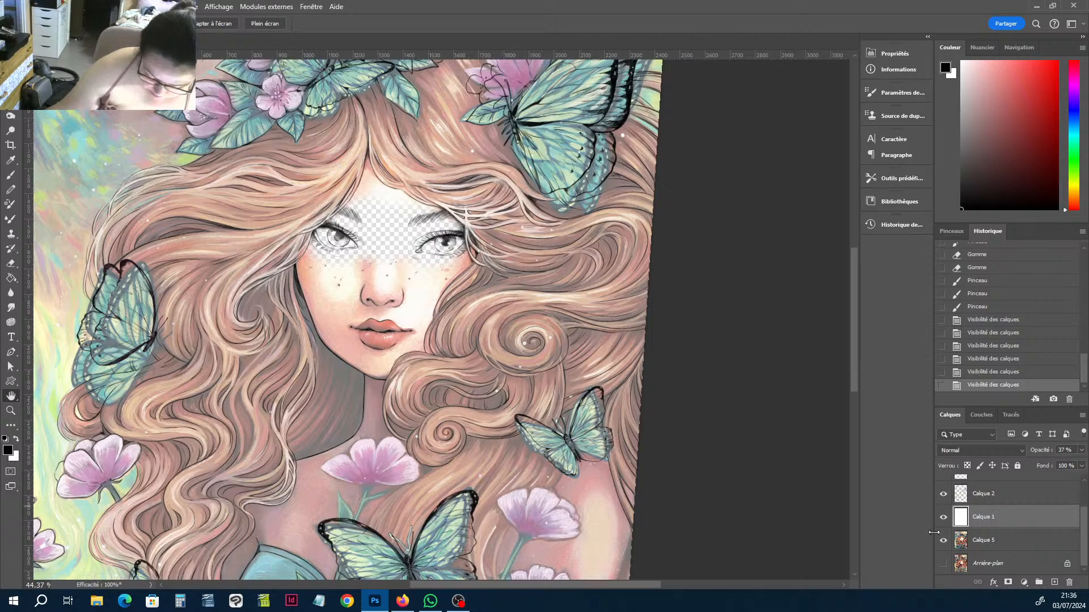
pyautogui.click(943, 540)
pyautogui.click(942, 540)
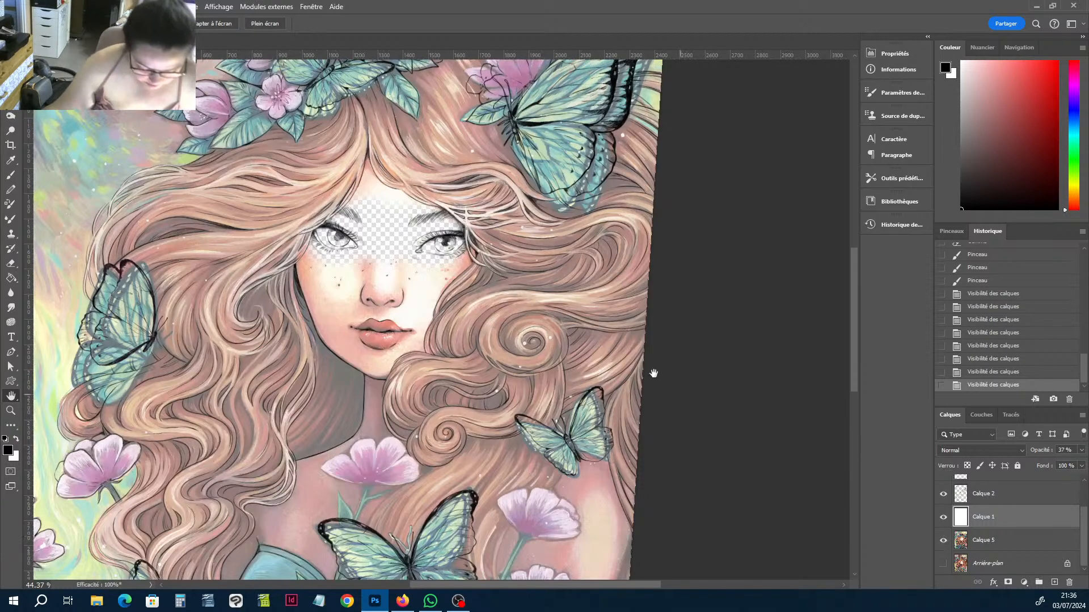
pyautogui.scroll(3, 413, 245)
pyautogui.scroll(4, 387, 221)
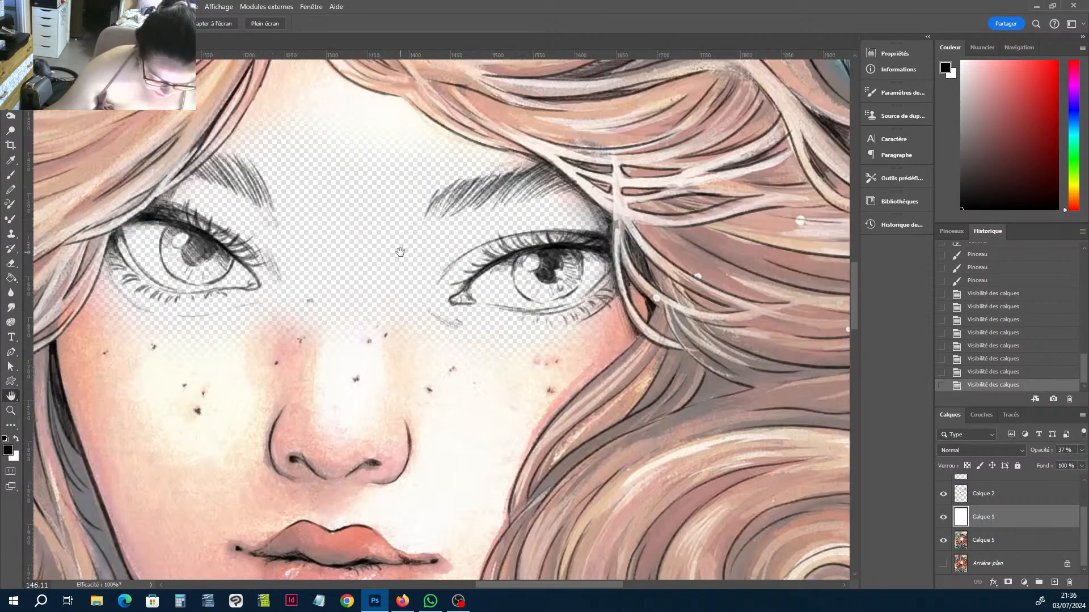
# Check the eye area with Calque 5 and Calque 1 hidden in turn, and show Arrière-plan again.
pyautogui.click(943, 540)
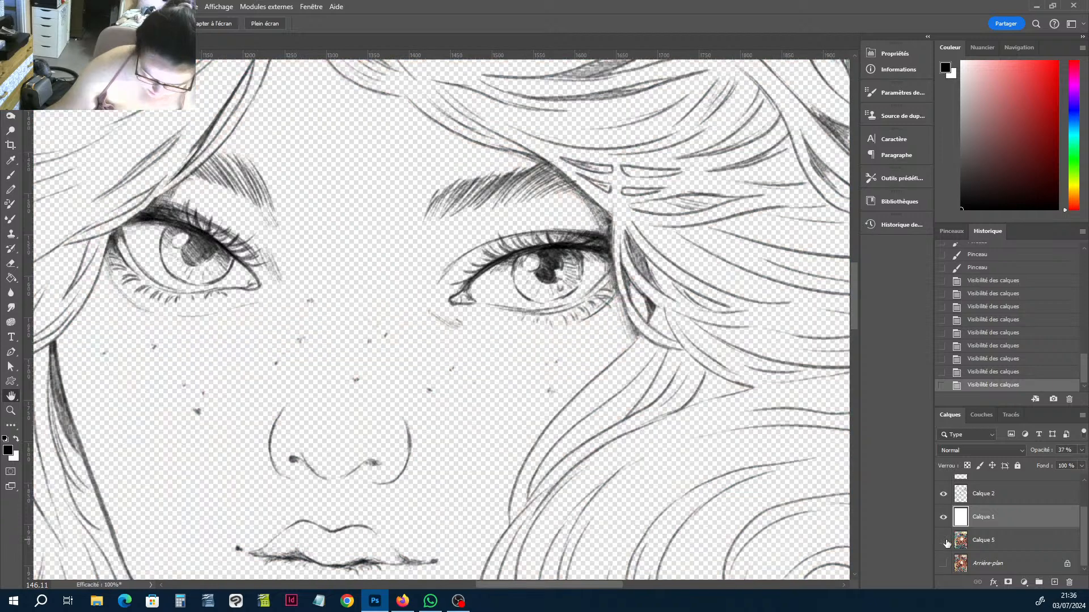
pyautogui.click(943, 540)
pyautogui.click(944, 520)
pyautogui.click(944, 518)
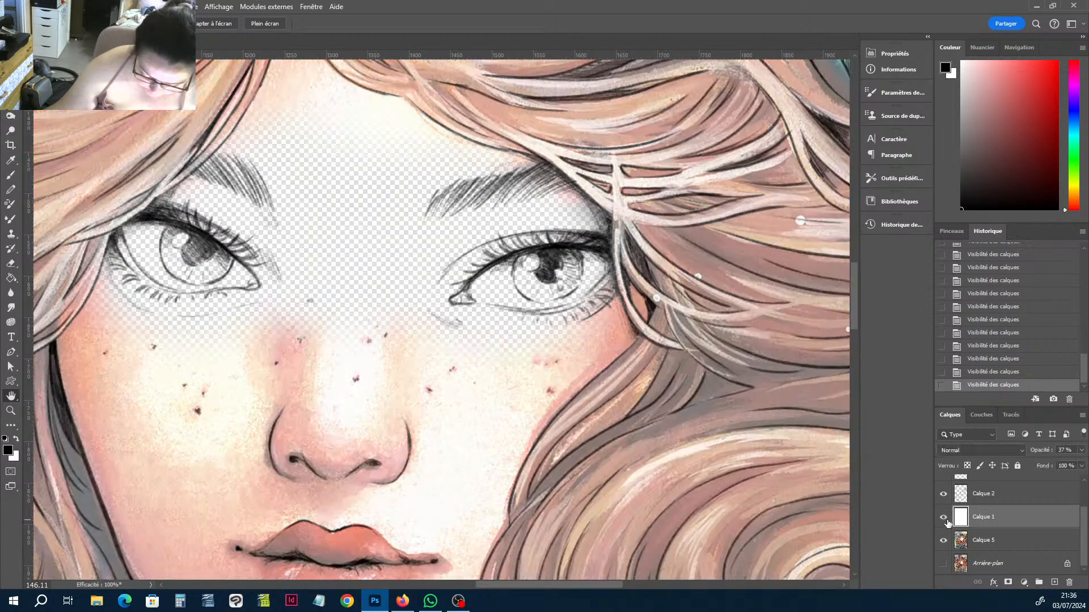
pyautogui.click(944, 564)
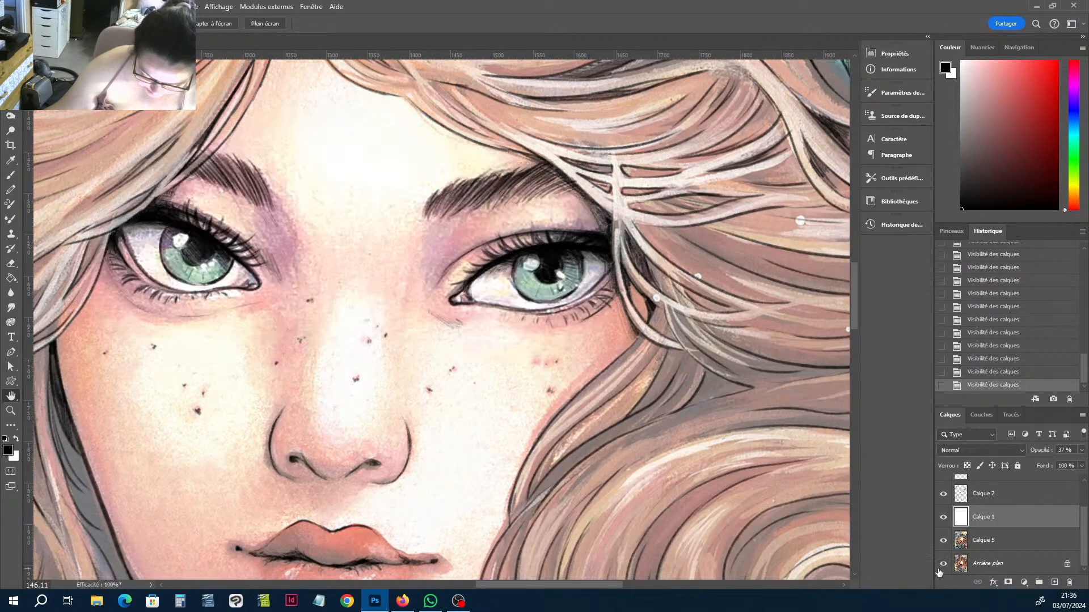
# Try to merge Calque 5 with Arrière-plan, and undo each merge.
pyautogui.click(988, 549)
pyautogui.hotkey('ctrl', 'e')
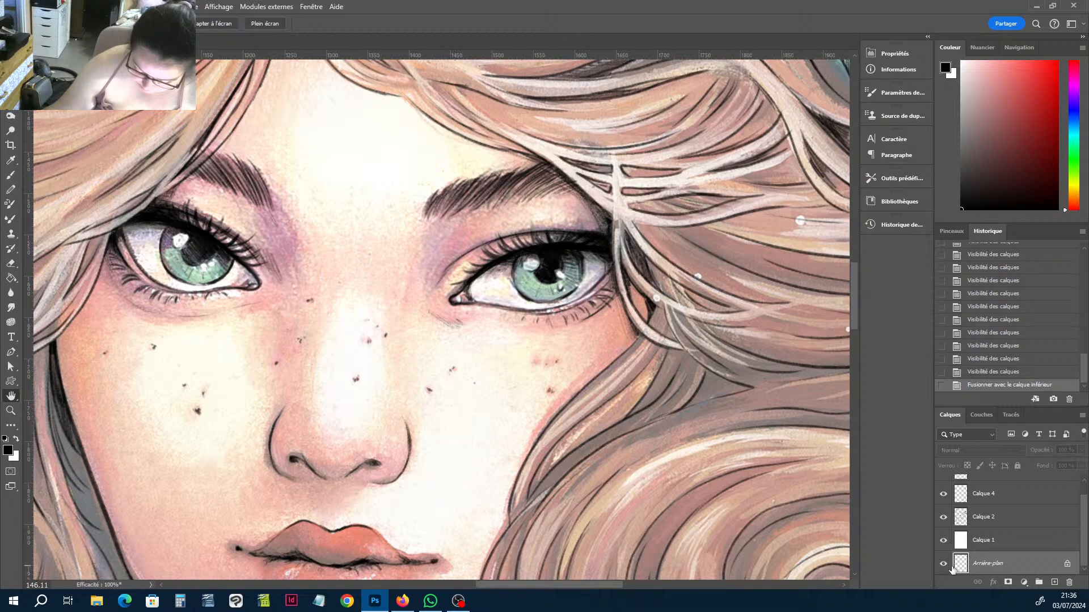
pyautogui.hotkey('ctrl', 'z')
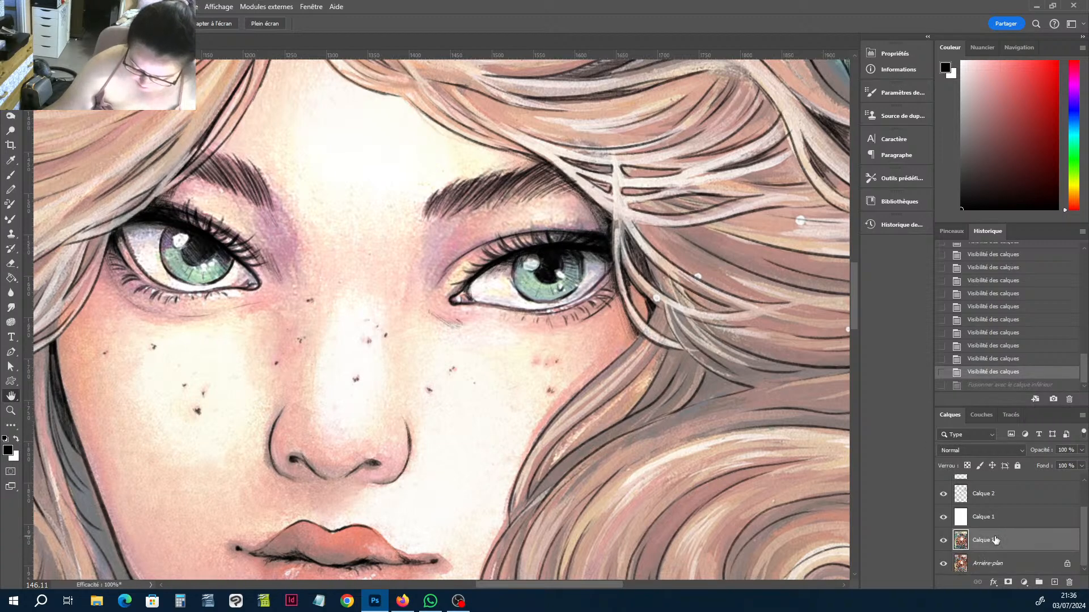
pyautogui.keyDown('shift'); pyautogui.click(992, 564); pyautogui.keyUp('shift')
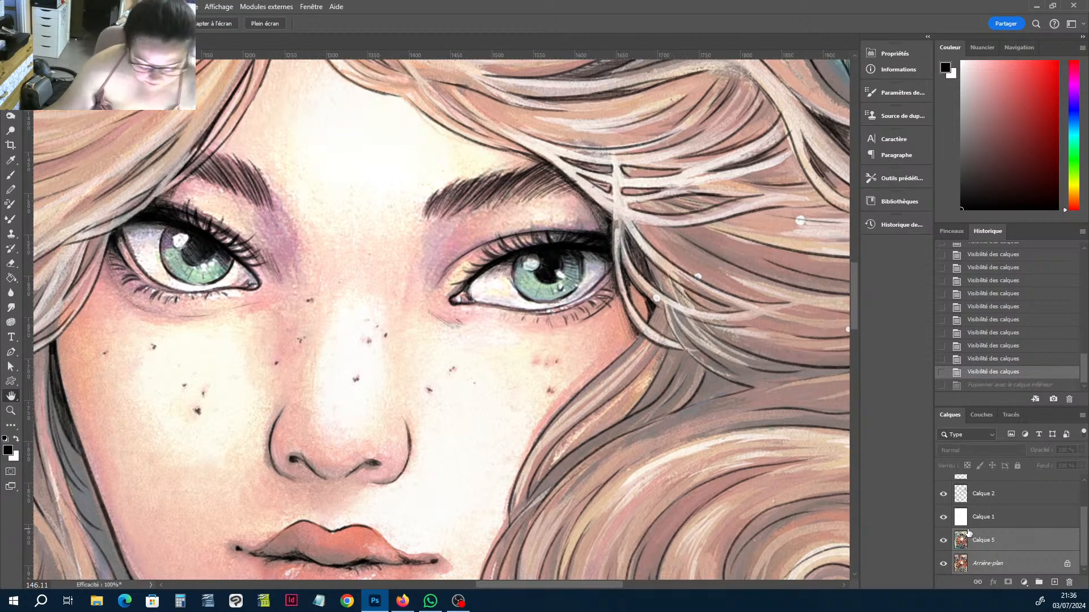
pyautogui.hotkey('ctrl', 'e')
pyautogui.hotkey('ctrl', 'z')
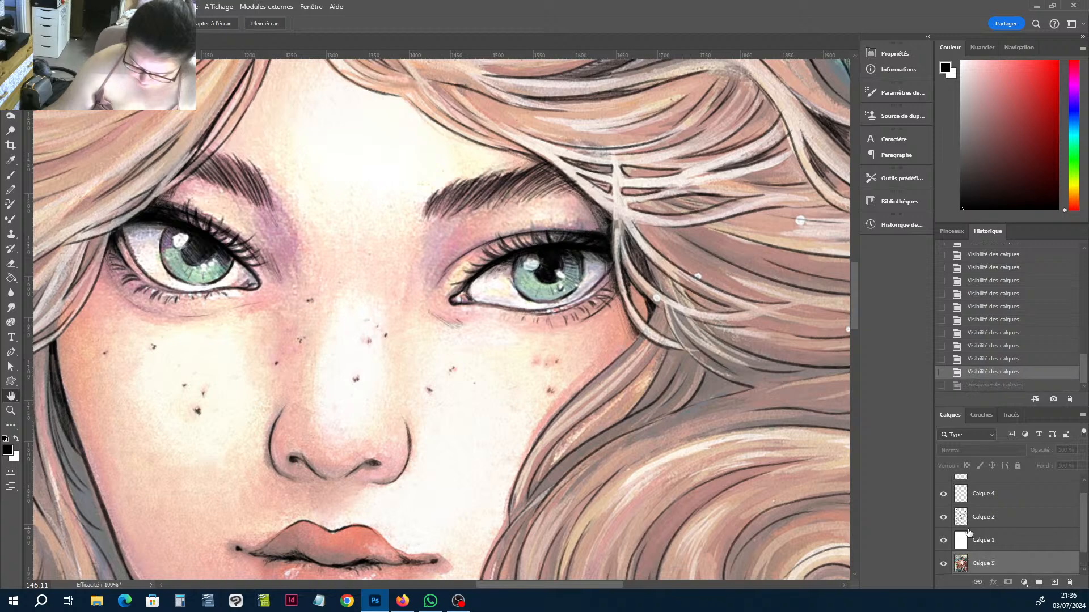
pyautogui.scroll(-1, 993, 542)
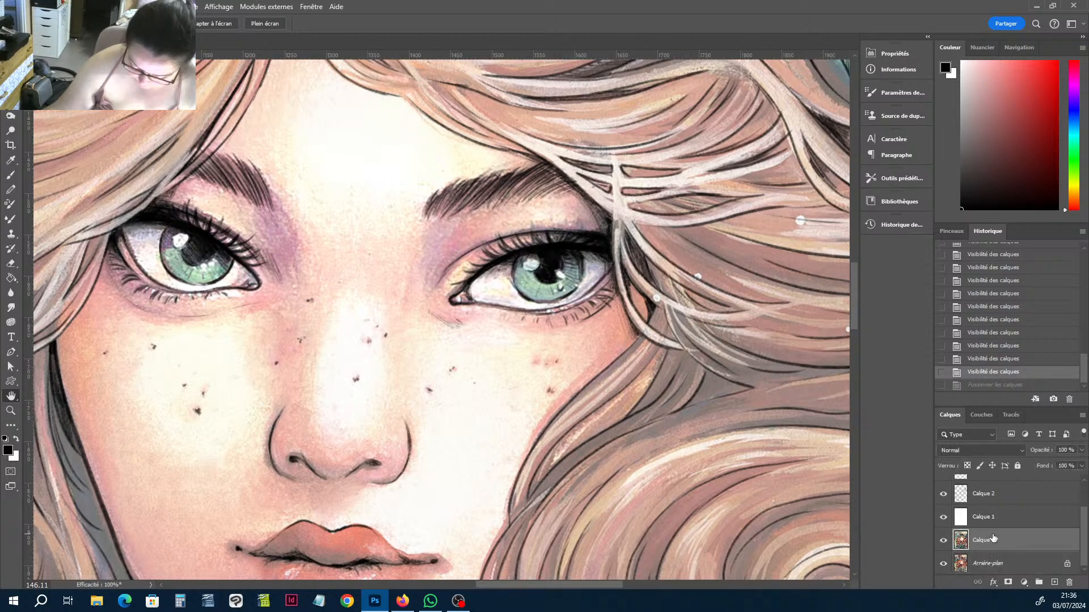
pyautogui.click(995, 563)
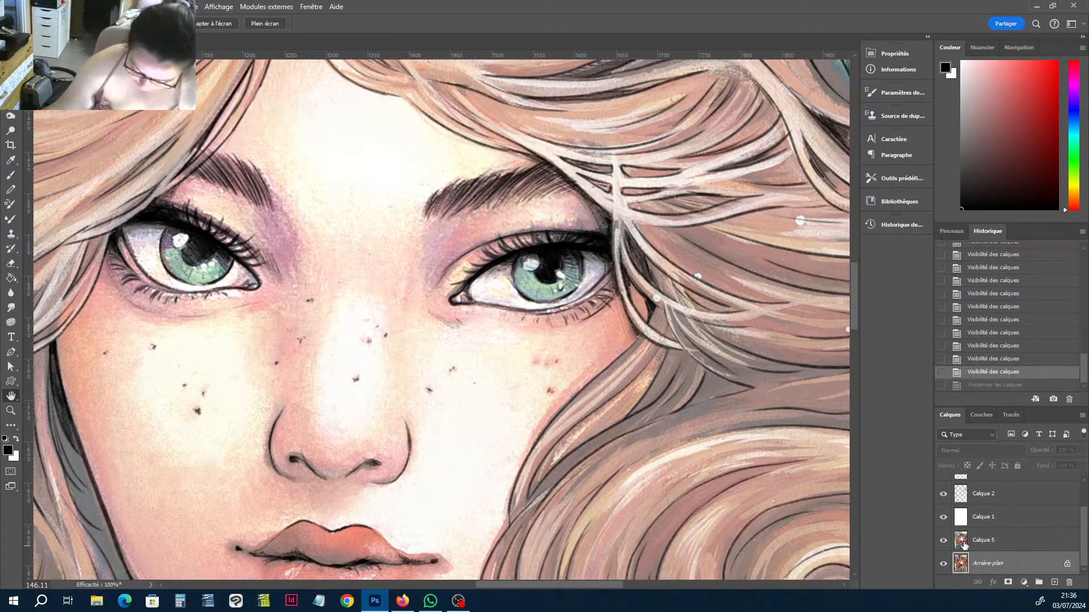
pyautogui.click(1000, 545)
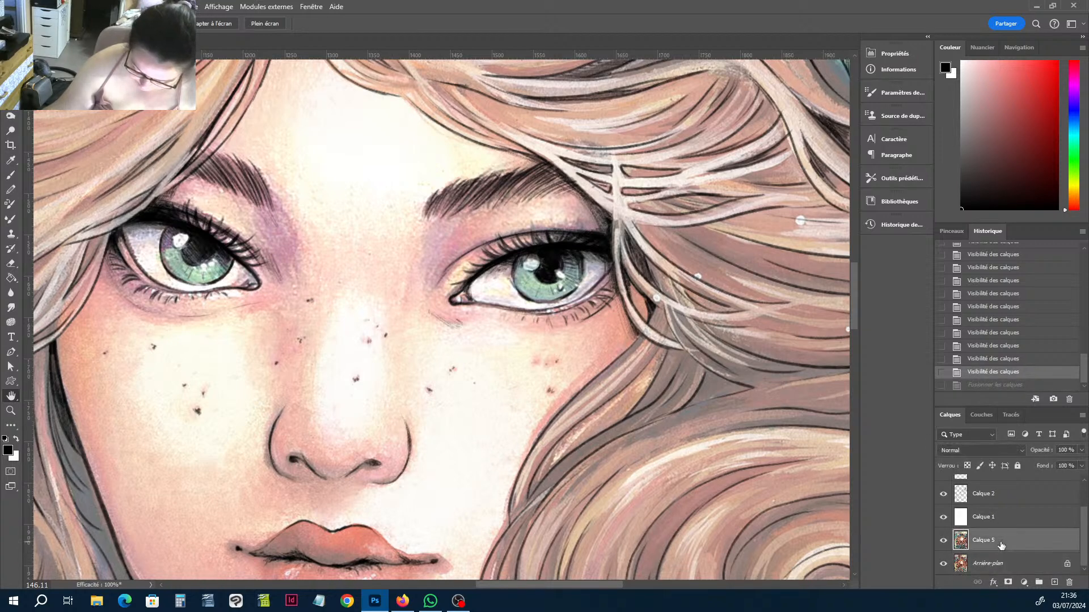
# Hide Calque 1, Calque 2, Calque 3 and Calque 4, and merge Calque 5 with Arrière-plan.
pyautogui.click(943, 517)
pyautogui.scroll(2, 944, 496)
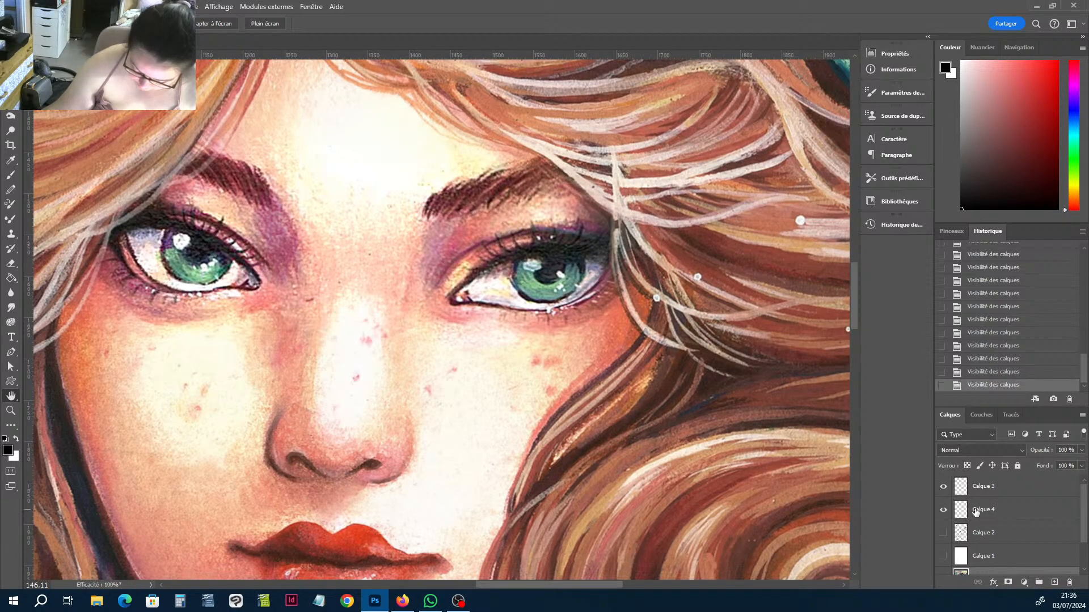
pyautogui.click(942, 489)
pyautogui.scroll(-2, 1027, 506)
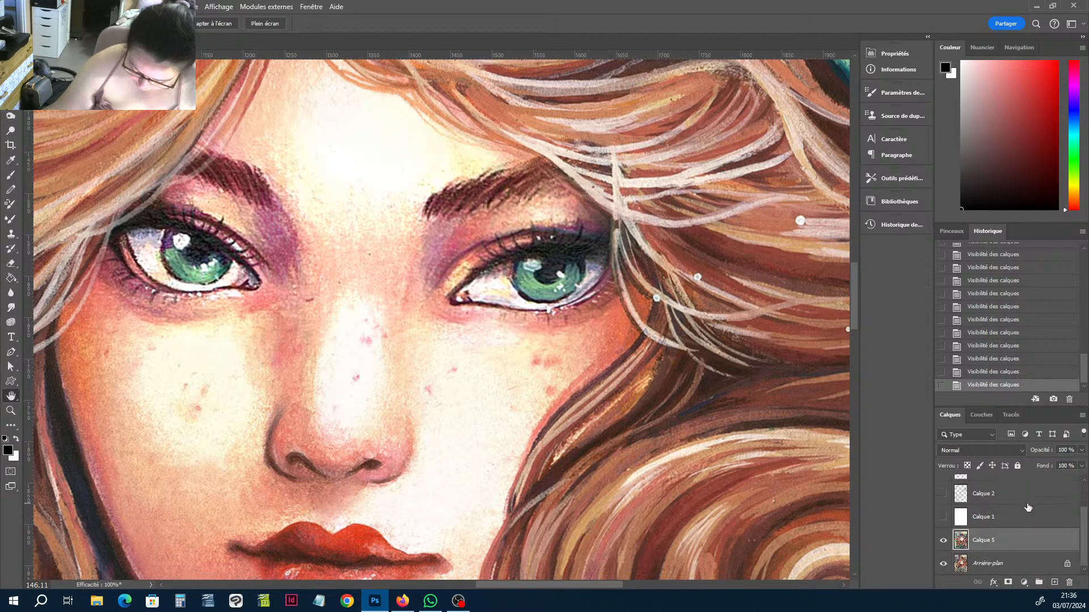
pyautogui.click(1000, 561)
pyautogui.click(999, 541)
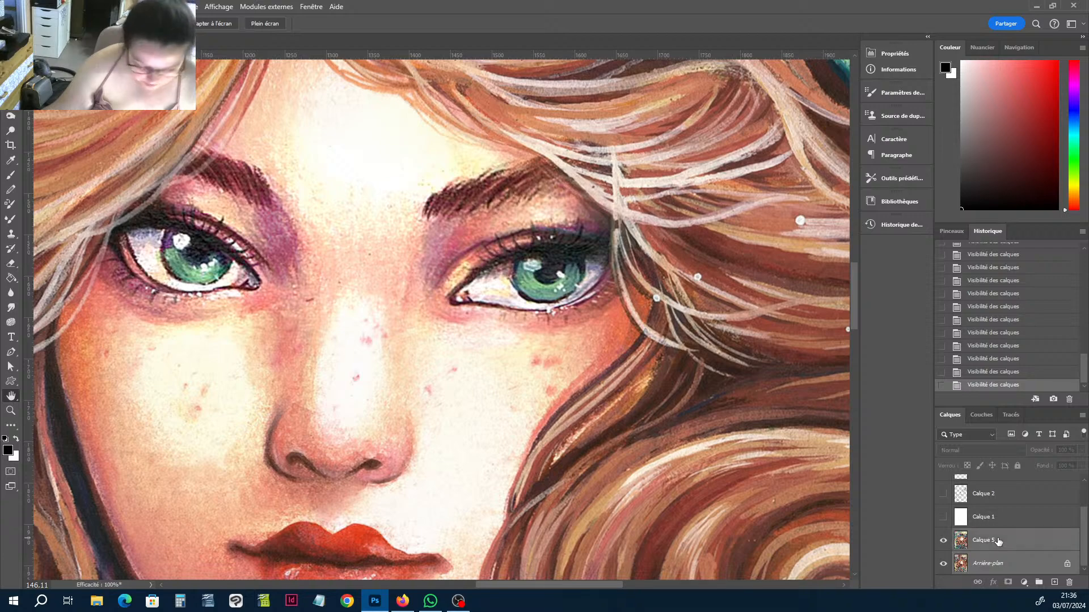
pyautogui.hotkey('ctrl', 'e')
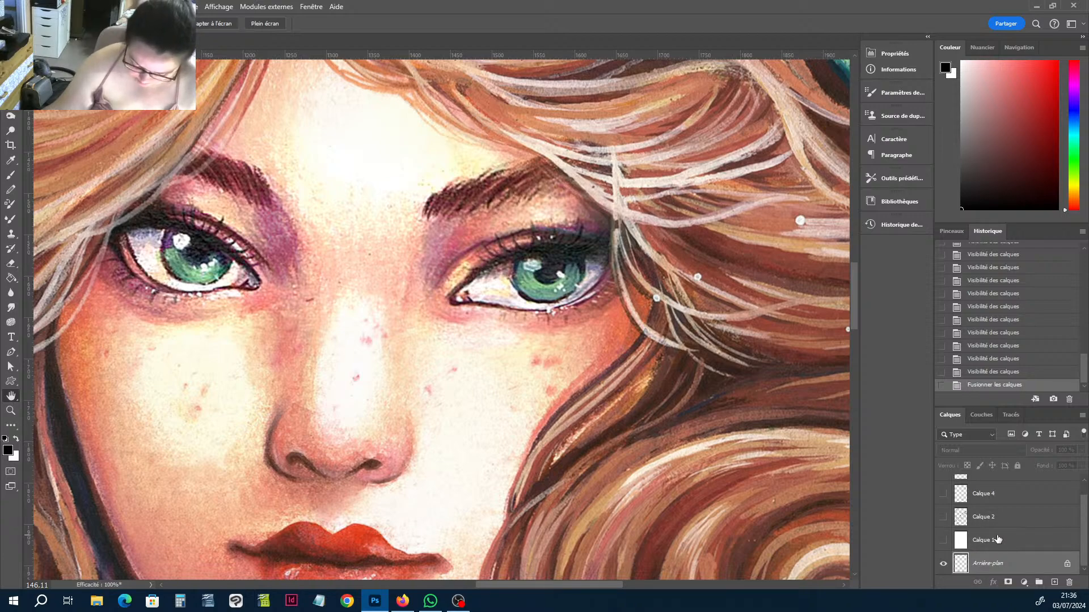
# Check the merged Arrière-plan by hiding and showing it, and make Calque 1, 2, 3 and 4 visible again.
pyautogui.click(943, 563)
pyautogui.click(943, 562)
pyautogui.click(943, 562)
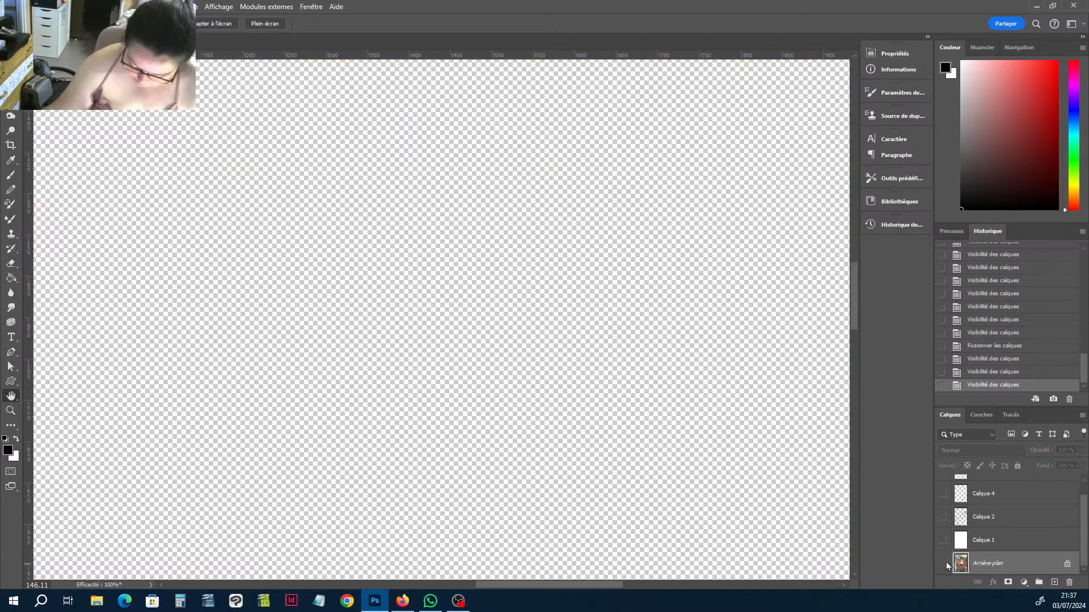
pyautogui.click(943, 563)
pyautogui.click(943, 540)
pyautogui.click(943, 516)
pyautogui.click(942, 493)
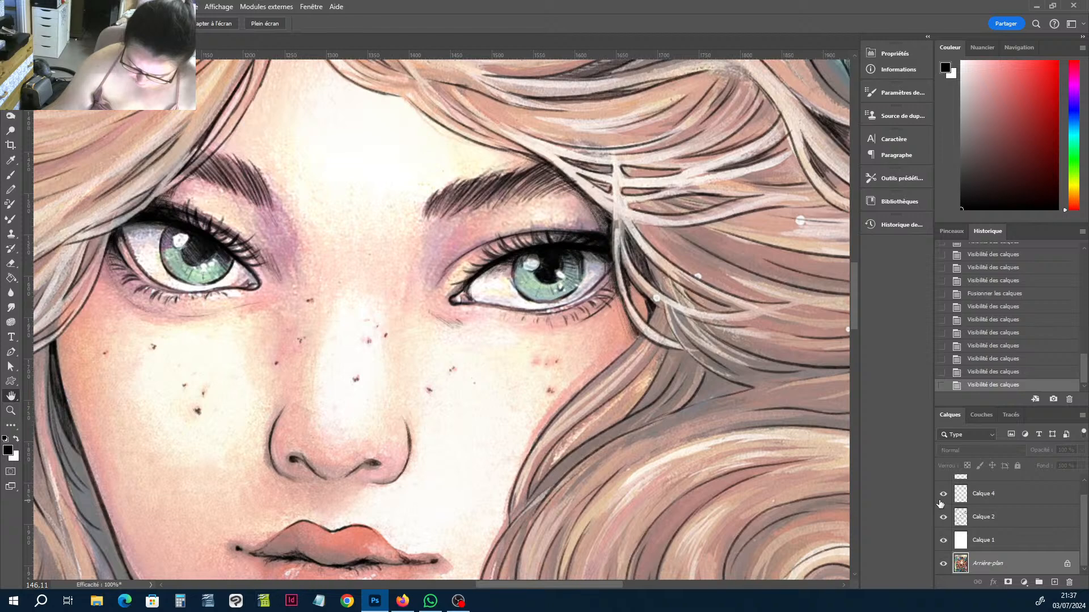
pyautogui.scroll(1, 966, 507)
pyautogui.click(943, 487)
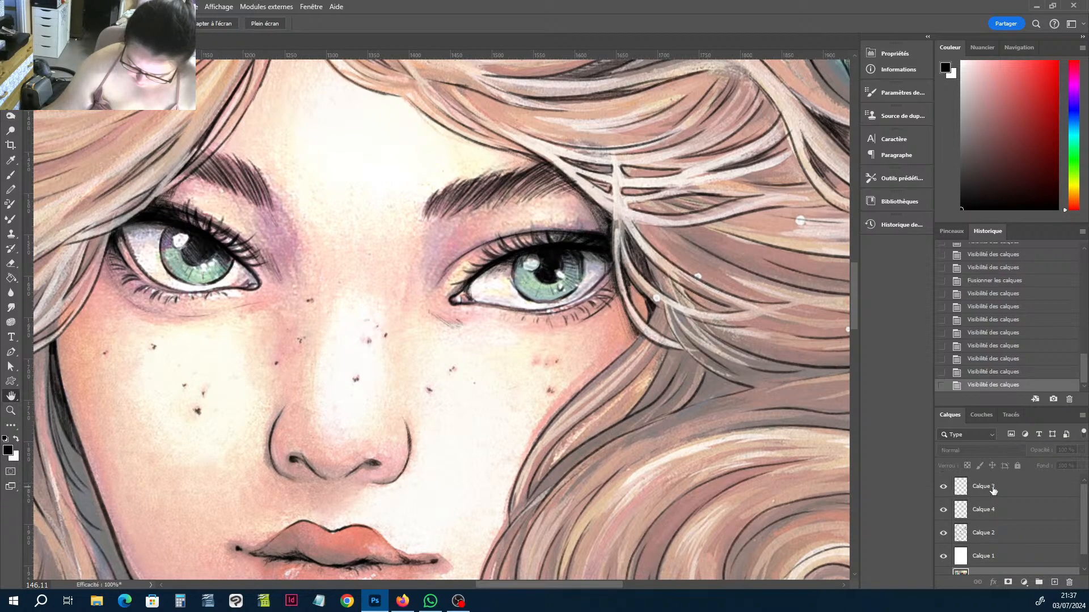
# Select Calque 3 and save the illustration as a Photoshop file in the Linework folder.
pyautogui.click(968, 489)
pyautogui.scroll(-4, 519, 422)
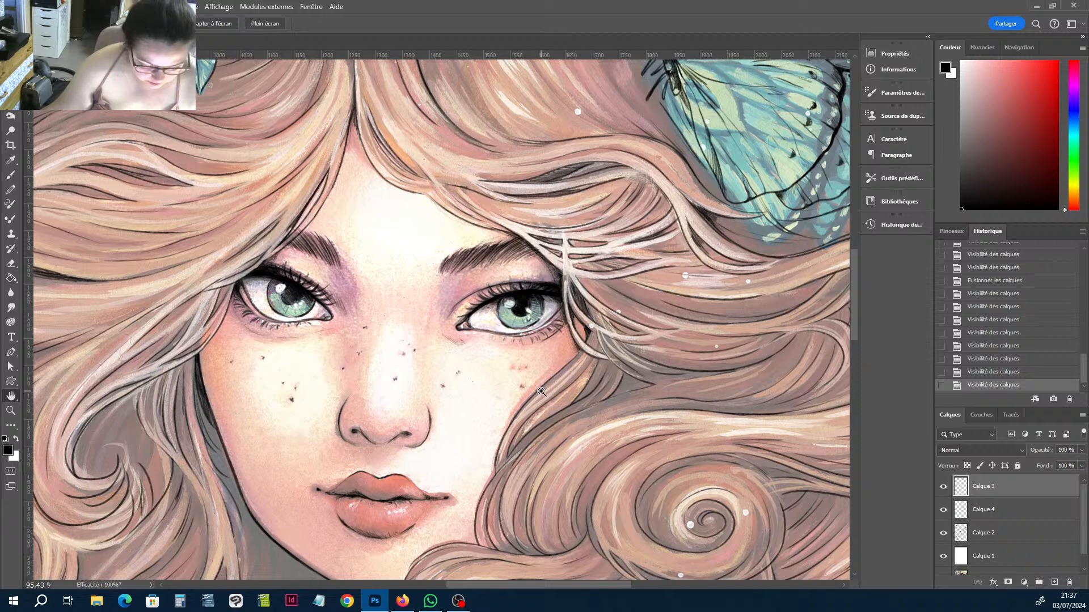
pyautogui.hotkey('ctrl', 'shift', 's')
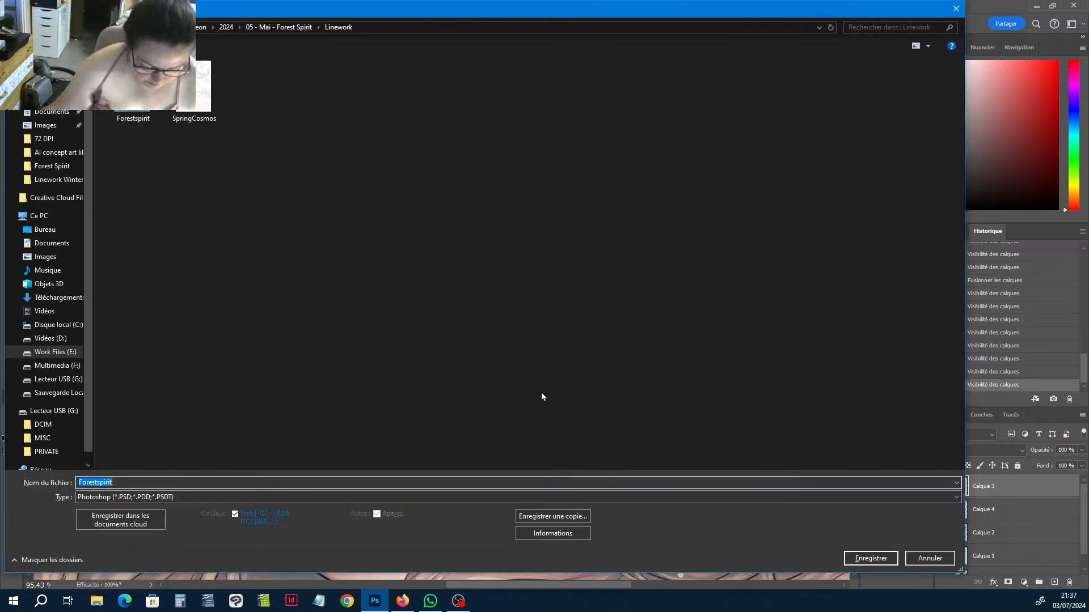
pyautogui.click(142, 481)
pyautogui.press('Return')
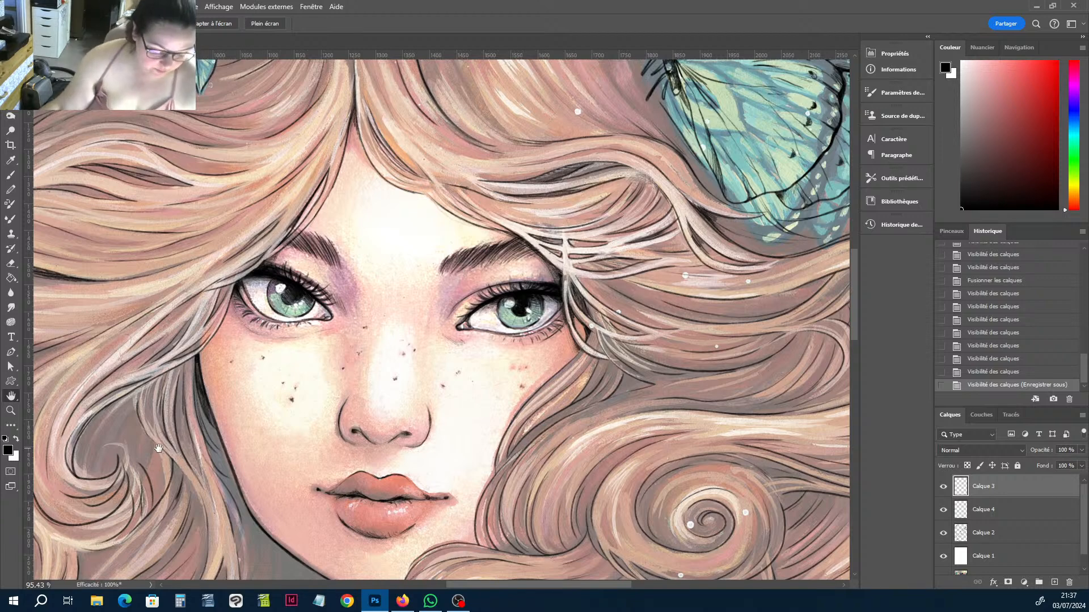
# Make Calque 2 the active layer.
pyautogui.click(1006, 516)
pyautogui.click(977, 544)
pyautogui.scroll(-1, 978, 544)
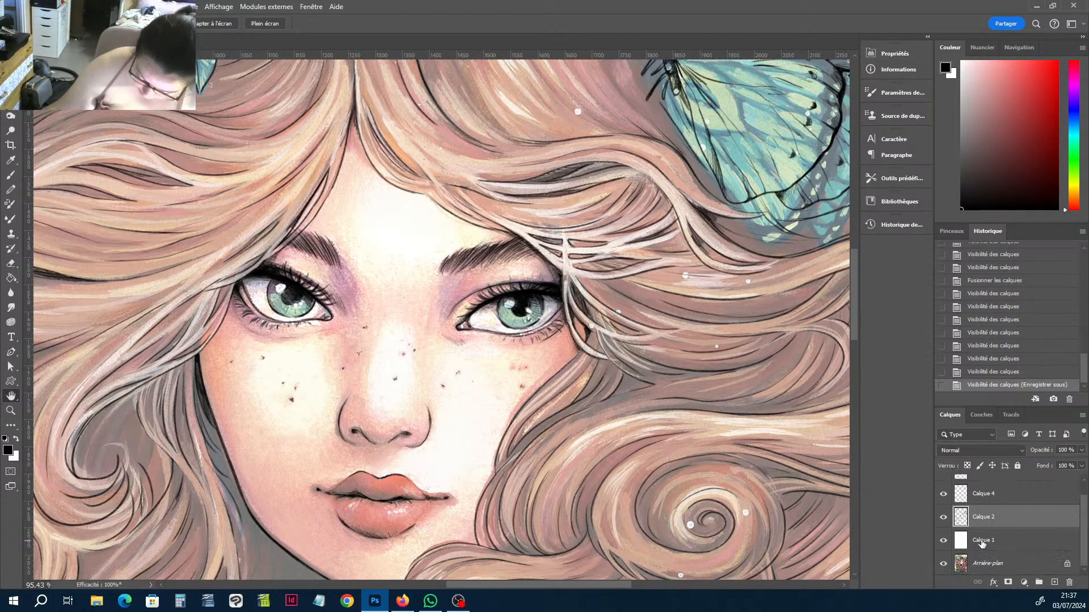
pyautogui.click(984, 544)
pyautogui.click(985, 523)
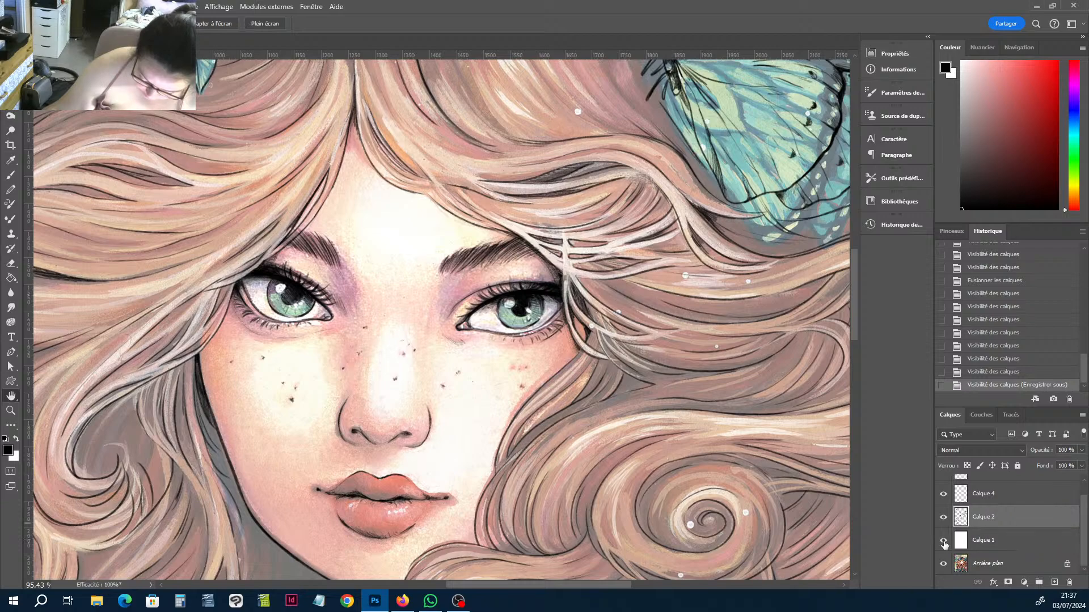
# Hide and show Arrière-plan repeatedly to inspect the line art of the face, hair and flower crown.
pyautogui.click(942, 562)
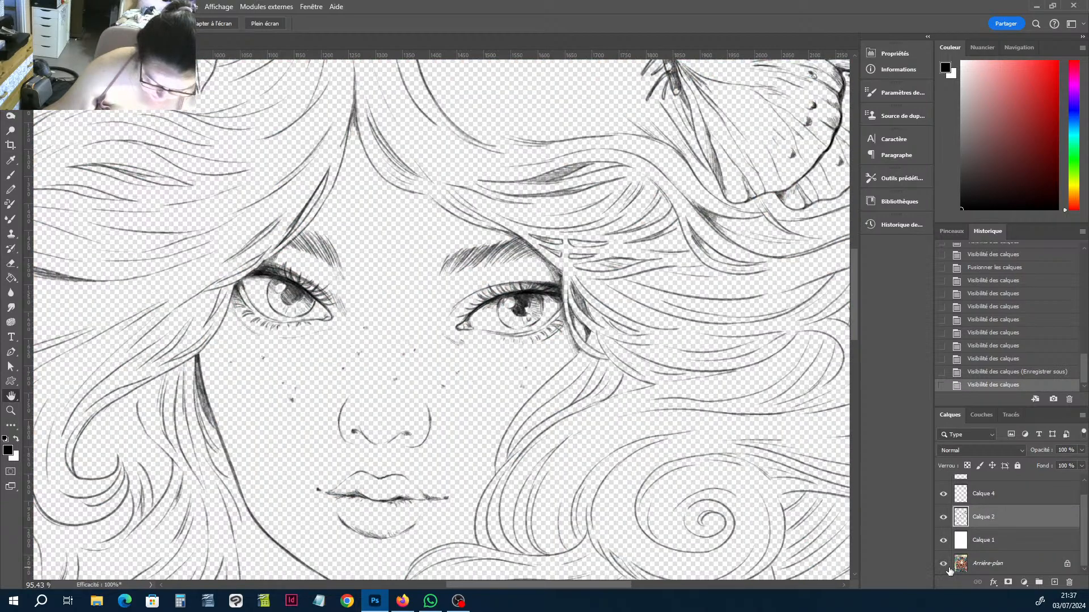
pyautogui.click(946, 565)
pyautogui.click(946, 564)
pyautogui.click(945, 565)
pyautogui.scroll(-2, 577, 463)
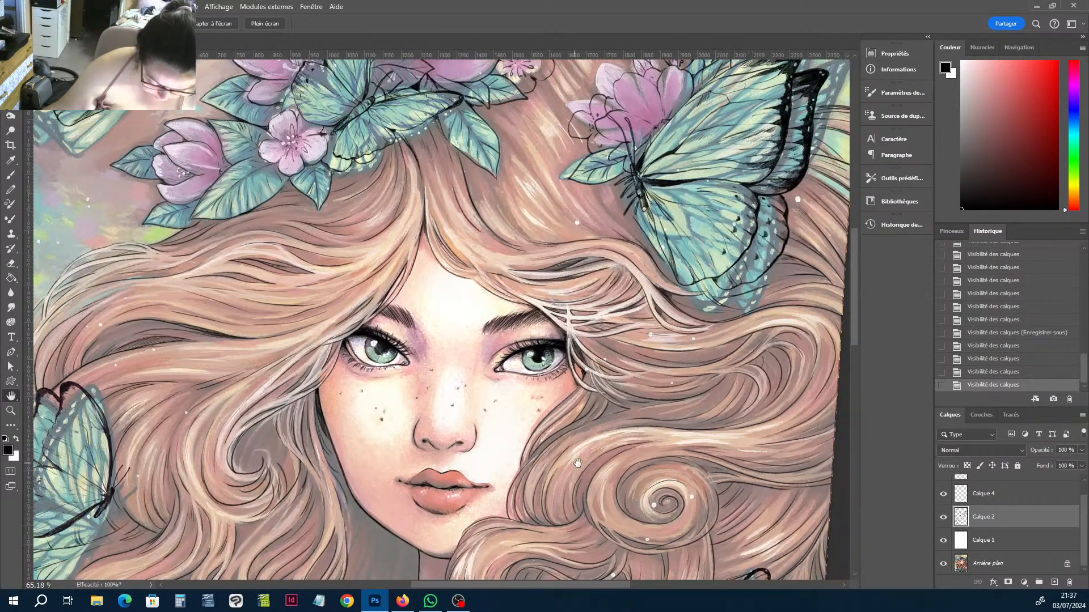
pyautogui.click(943, 565)
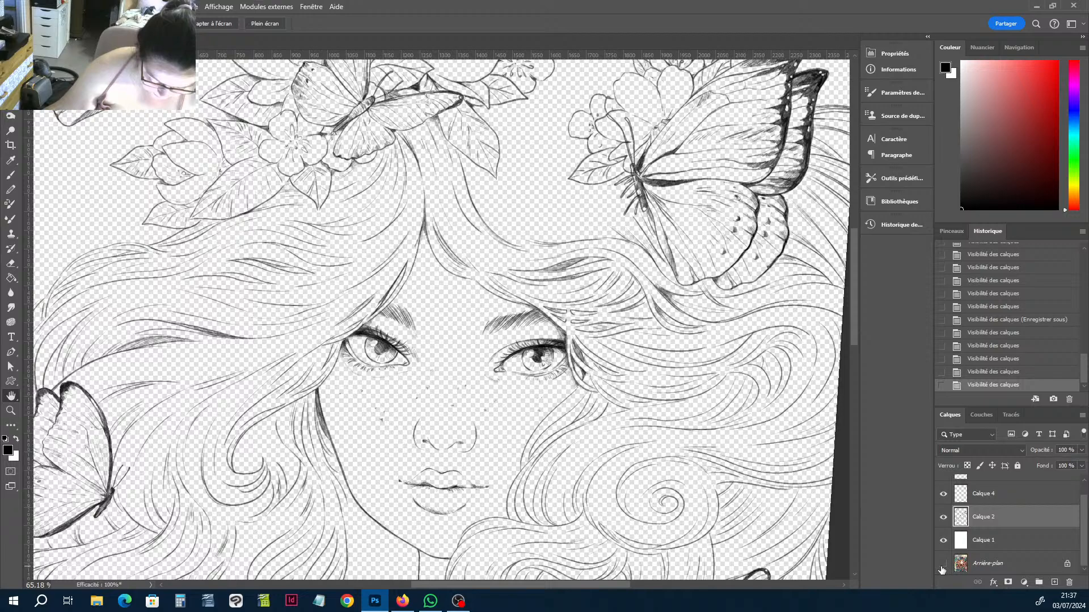
pyautogui.click(943, 564)
# Toggle Calque 2's visibility off and on to compare the nose and mouth lines with the painting.
pyautogui.click(946, 519)
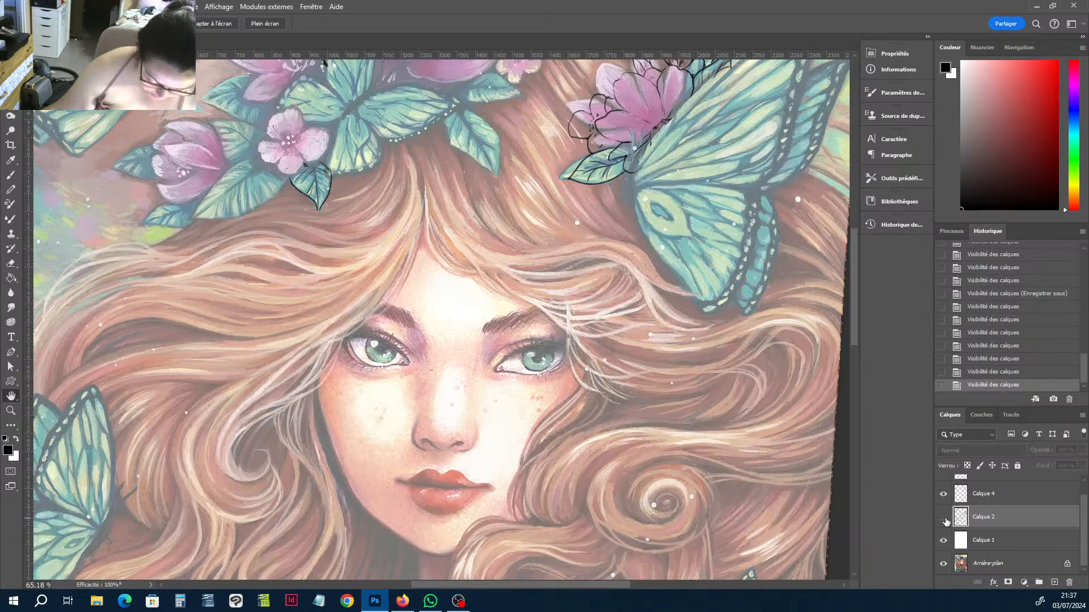
pyautogui.click(946, 519)
pyautogui.scroll(3, 482, 495)
pyautogui.scroll(2, 482, 495)
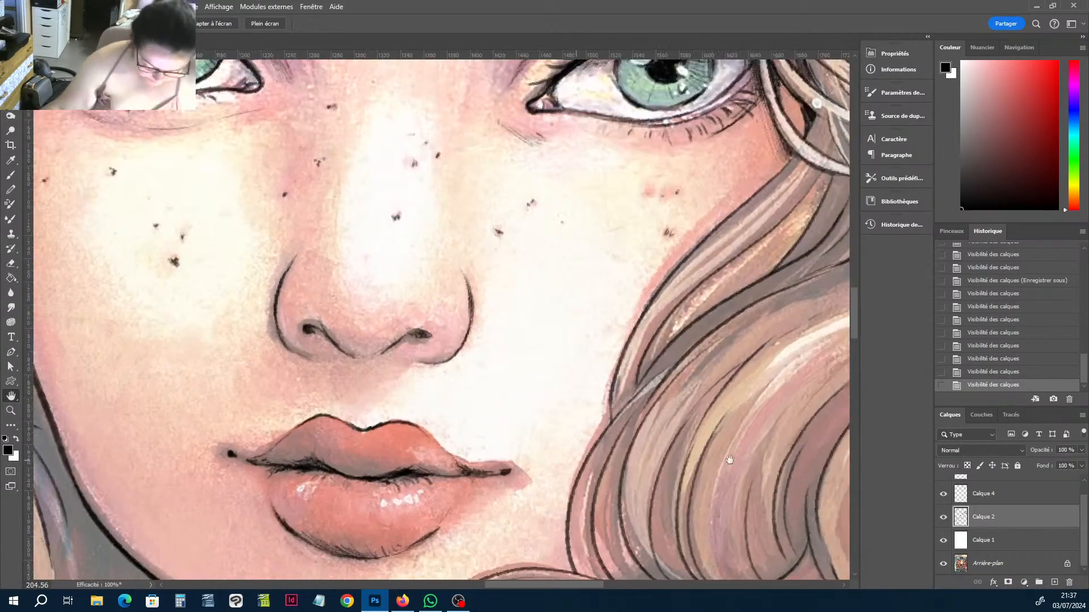
pyautogui.click(944, 518)
pyautogui.click(944, 518)
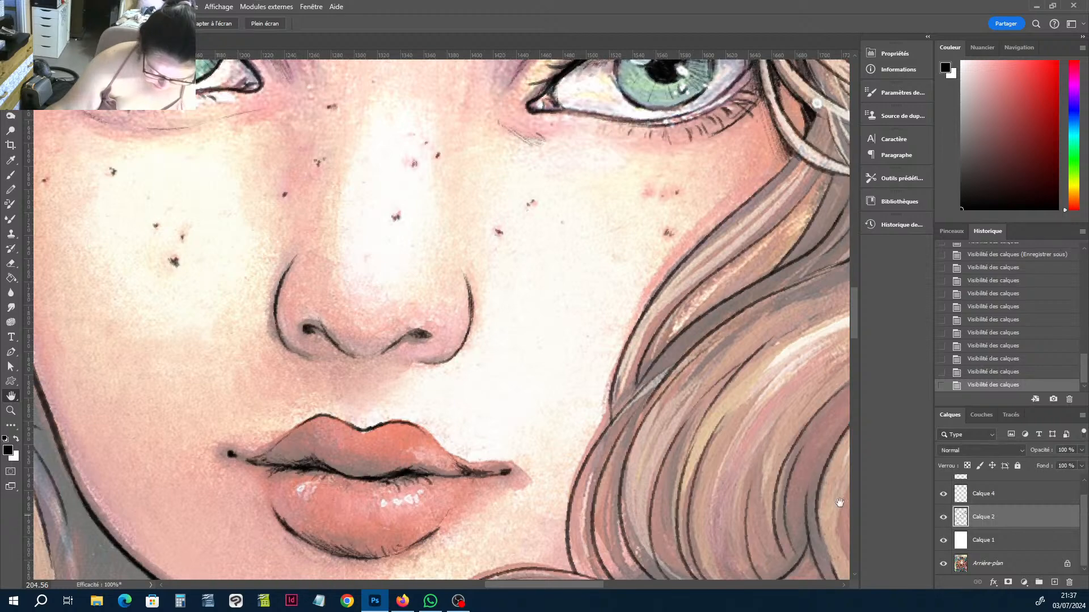
# Erase and redraw the ink outline at the central dip of the upper lip.
pyautogui.press('e')
pyautogui.moveTo(349, 426)
pyautogui.mouseDown()
pyautogui.moveTo(374, 430)
pyautogui.moveTo(361, 429)
pyautogui.mouseUp()
pyautogui.press('b')
pyautogui.moveTo(358, 428); pyautogui.dragTo(373, 428)
pyautogui.moveTo(368, 428); pyautogui.dragTo(374, 428)
# Reinforce the upper lip's outline beside the central dip with short ink strokes.
pyautogui.press('r')
pyautogui.moveTo(578, 373); pyautogui.dragTo(486, 430)
pyautogui.press('e')
pyautogui.press('b')
pyautogui.moveTo(487, 429); pyautogui.dragTo(485, 442)
pyautogui.moveTo(483, 451); pyautogui.dragTo(488, 426)
pyautogui.moveTo(486, 437); pyautogui.dragTo(491, 423)
# Erase the rough part of the lower lip's outline and redraw it as a smooth ink line.
pyautogui.press('e')
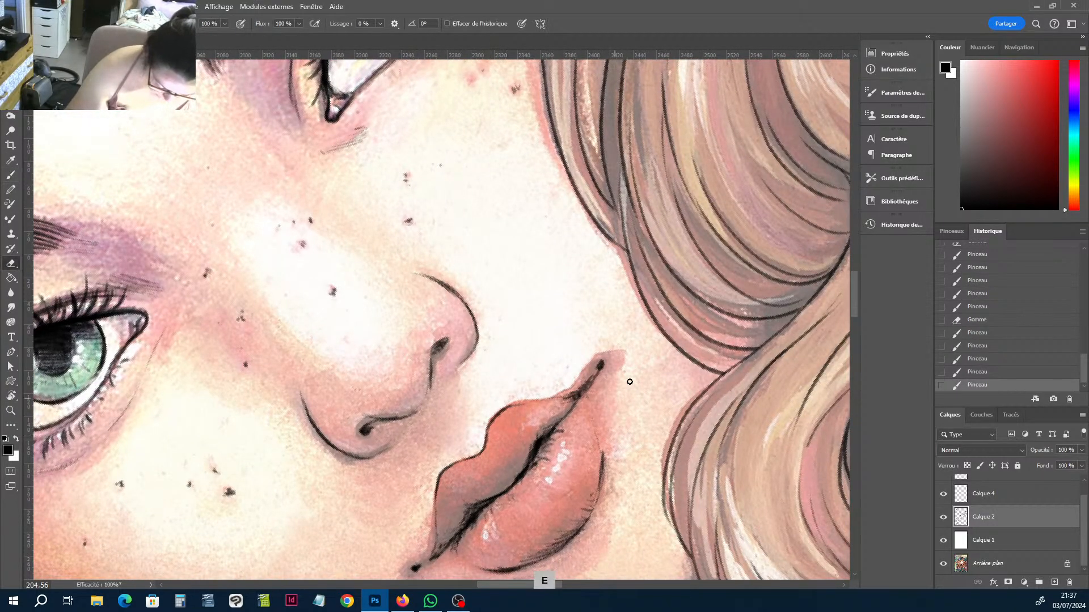
pyautogui.press('r')
pyautogui.moveTo(659, 332)
pyautogui.mouseDown()
pyautogui.moveTo(595, 318)
pyautogui.moveTo(544, 407)
pyautogui.moveTo(507, 437)
pyautogui.mouseUp()
pyautogui.scroll(-3, 516, 365)
pyautogui.press('e')
pyautogui.moveTo(342, 352); pyautogui.dragTo(374, 381)
pyautogui.moveTo(363, 372); pyautogui.dragTo(378, 383)
pyautogui.press('b')
pyautogui.moveTo(332, 342); pyautogui.dragTo(374, 383)
# Hide and show Calque 2 repeatedly, close up and at 100%, to compare the inked lower face with the painting.
pyautogui.press('r')
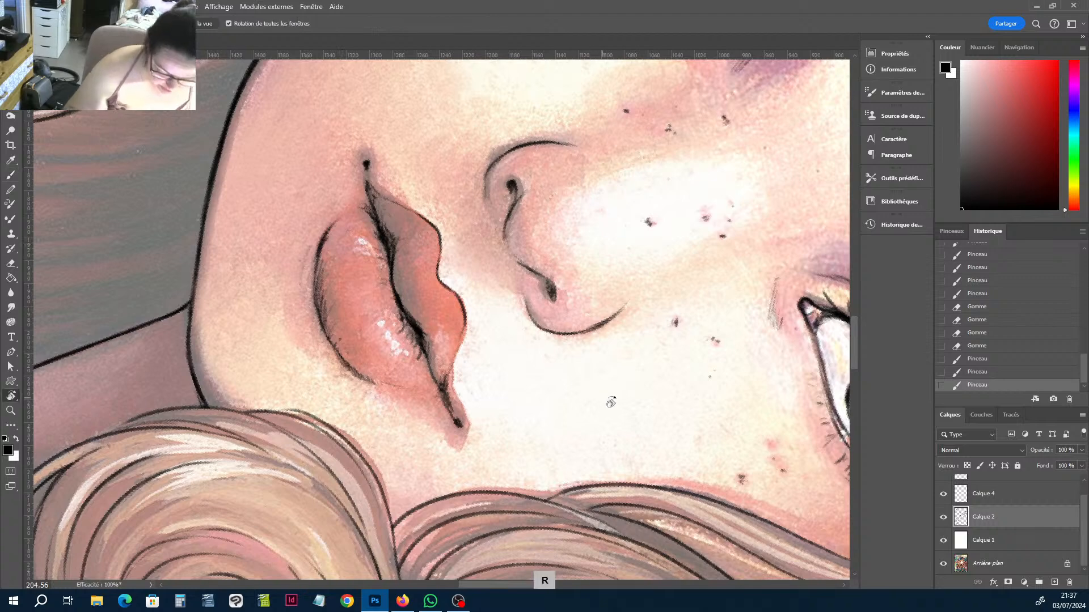
pyautogui.moveTo(618, 448); pyautogui.dragTo(629, 199)
pyautogui.click(943, 517)
pyautogui.click(943, 517)
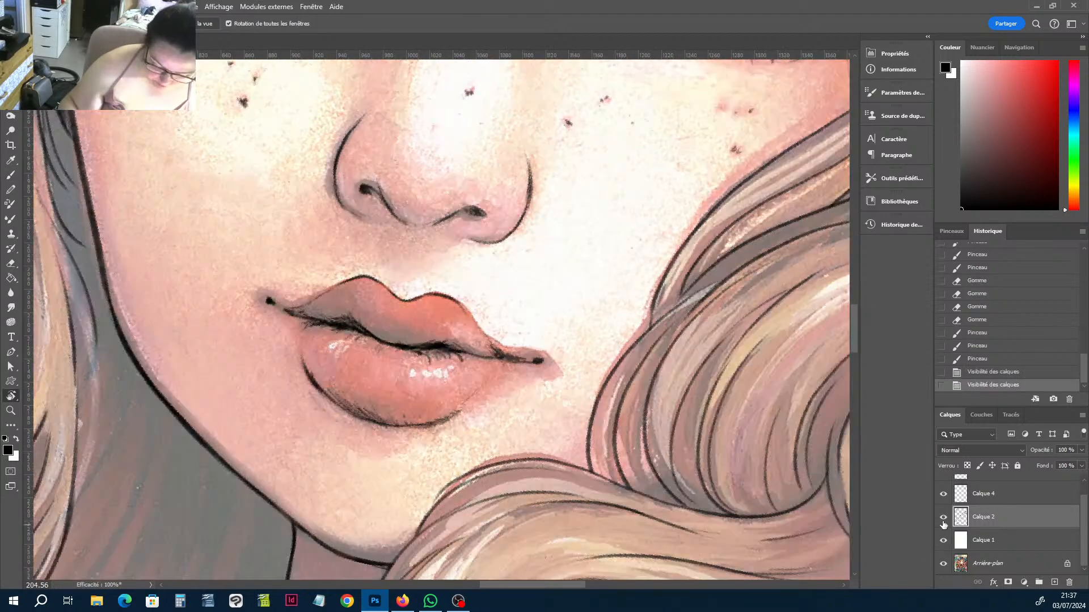
pyautogui.click(942, 517)
pyautogui.click(943, 518)
pyautogui.click(943, 518)
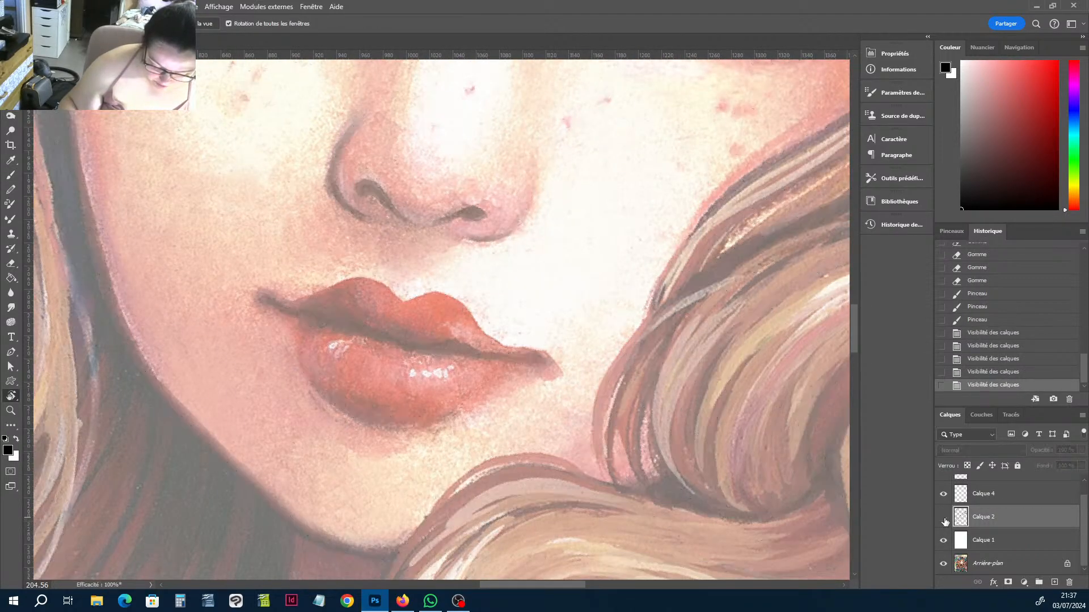
pyautogui.hotkey('ctrl', '1')
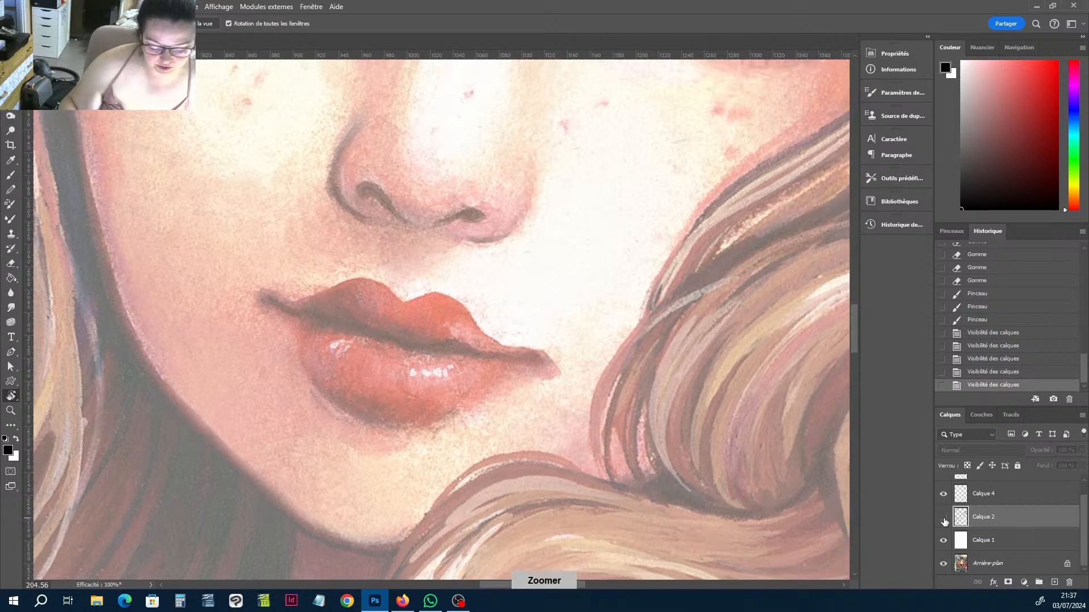
pyautogui.click(945, 519)
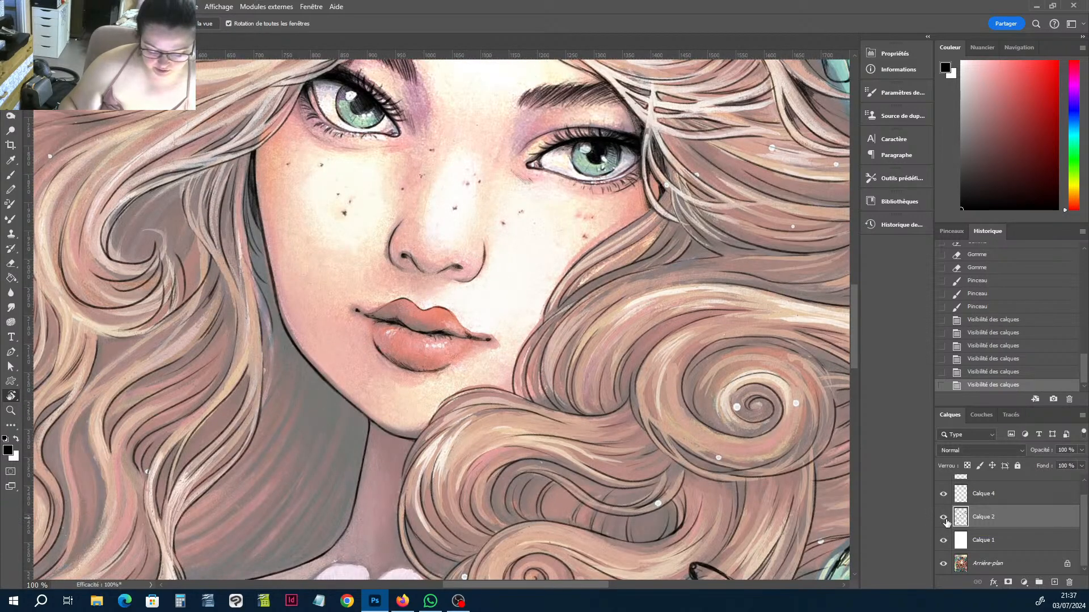
pyautogui.click(945, 519)
pyautogui.click(945, 520)
# Erase the rough ink on the line between the lips near the mouth corner and retouch it with small dabs.
pyautogui.hotkey('ctrl', '+')
pyautogui.press('r')
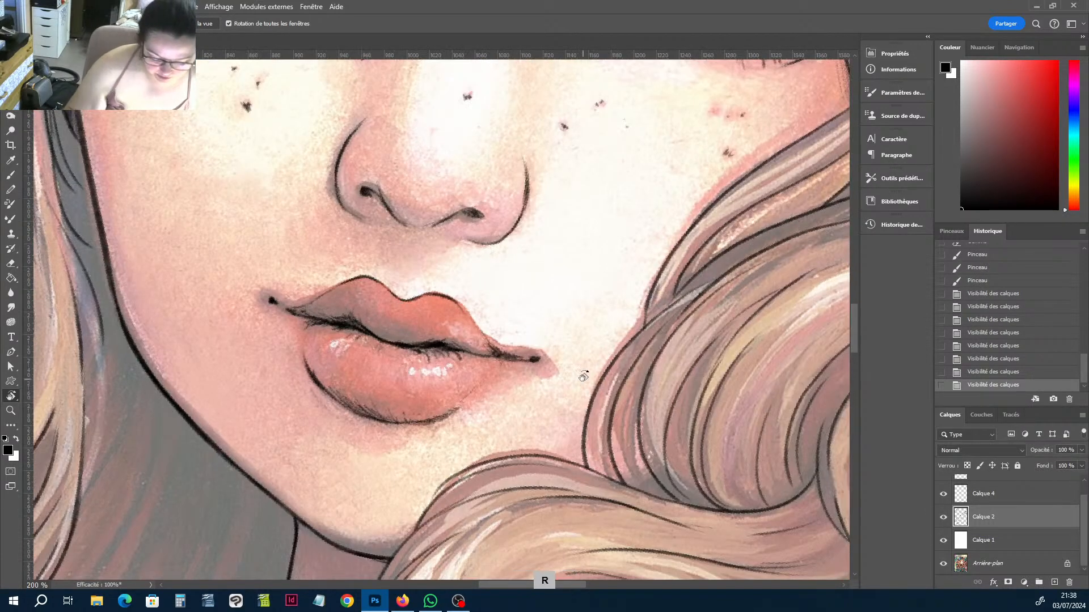
pyautogui.moveTo(601, 305)
pyautogui.mouseDown()
pyautogui.moveTo(602, 366)
pyautogui.moveTo(592, 380)
pyautogui.mouseUp()
pyautogui.press('e')
pyautogui.click(363, 294)
pyautogui.click(362, 291)
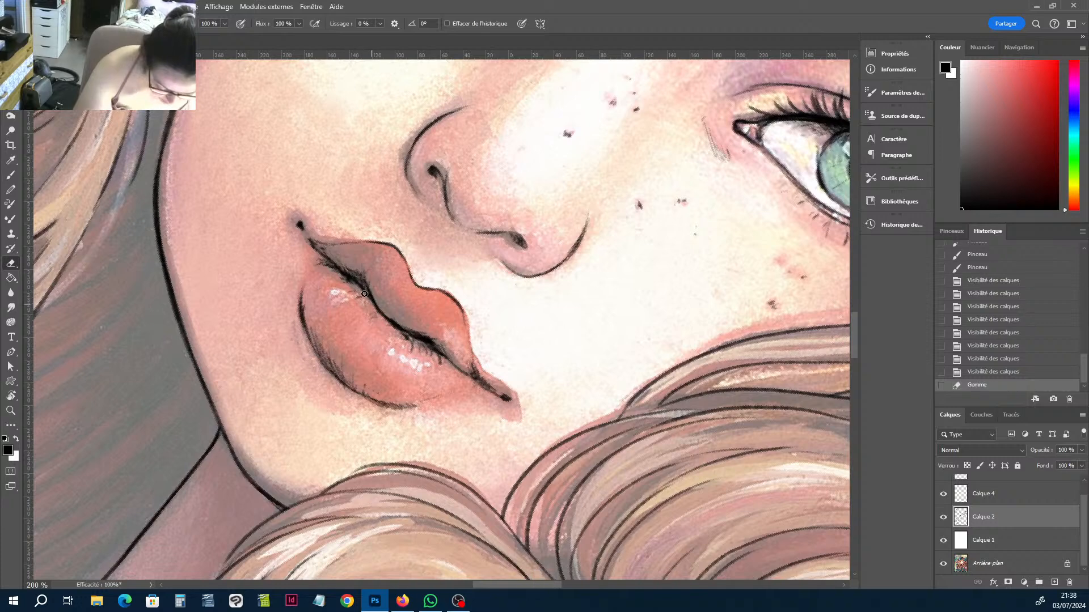
pyautogui.click(363, 289)
pyautogui.click(363, 286)
pyautogui.click(362, 285)
pyautogui.press('b')
pyautogui.click(363, 287)
pyautogui.click(363, 286)
pyautogui.click(363, 287)
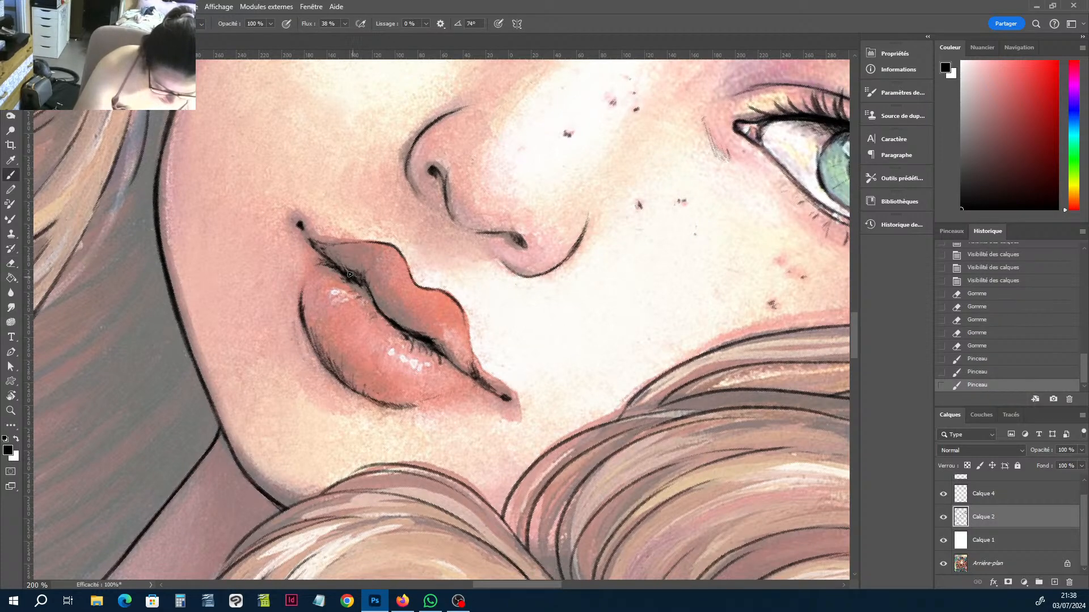
pyautogui.click(363, 287)
# Erase and redraw the middle stretch of the line between the lips as a continuous ink line.
pyautogui.moveTo(370, 294); pyautogui.dragTo(372, 299)
pyautogui.press('e')
pyautogui.moveTo(366, 287); pyautogui.dragTo(373, 303)
pyautogui.moveTo(372, 302)
pyautogui.mouseDown()
pyautogui.moveTo(377, 312)
pyautogui.moveTo(372, 301)
pyautogui.mouseUp()
pyautogui.press('b')
pyautogui.moveTo(371, 301); pyautogui.dragTo(385, 320)
pyautogui.moveTo(371, 301); pyautogui.dragTo(418, 336)
# Ink fine strand lines in the shadowed hair beside the neck, starting under the jaw and following the hair's outer edge.
pyautogui.press('r')
pyautogui.moveTo(573, 337); pyautogui.dragTo(683, 225)
pyautogui.hotkey('ctrl', '-')
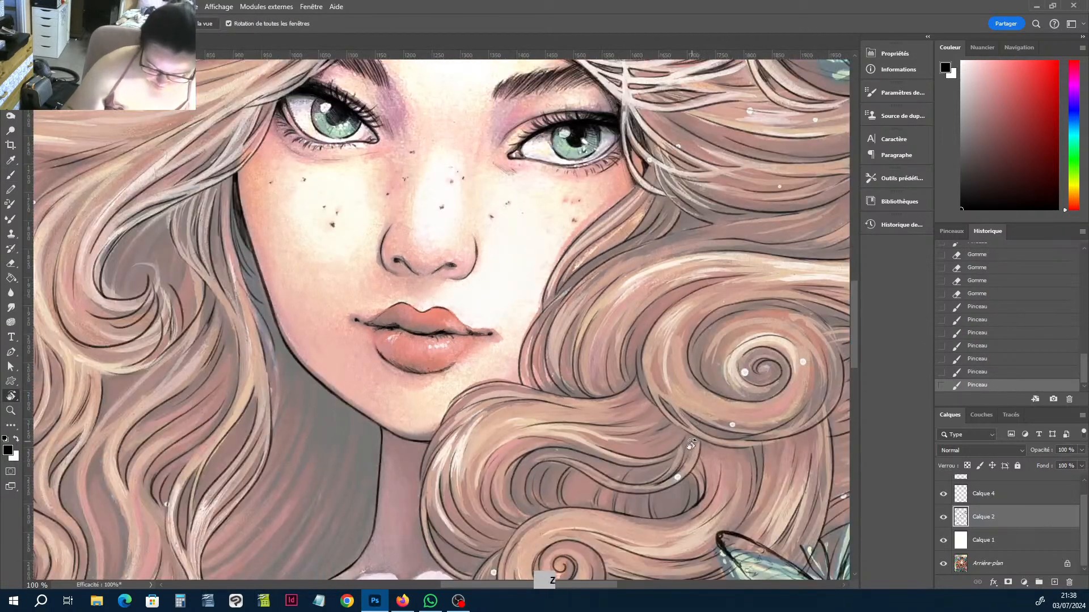
pyautogui.press('r')
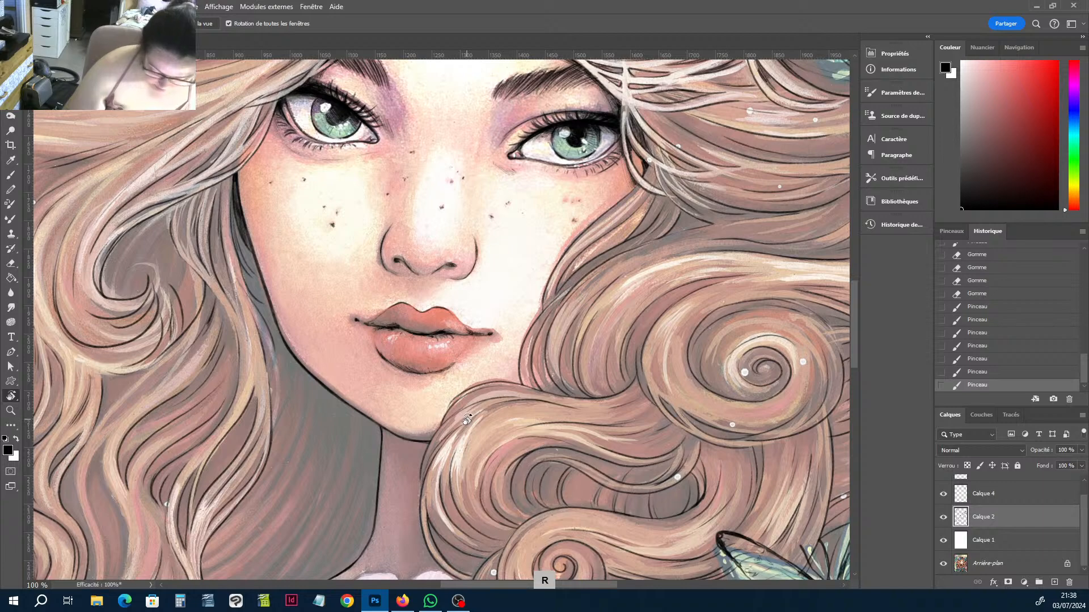
pyautogui.press('h')
pyautogui.moveTo(455, 416); pyautogui.dragTo(599, 273)
pyautogui.press('r')
pyautogui.moveTo(605, 354)
pyautogui.mouseDown()
pyautogui.moveTo(612, 281)
pyautogui.moveTo(598, 244)
pyautogui.mouseUp()
pyautogui.press('b')
pyautogui.click(479, 245)
pyautogui.click(478, 245)
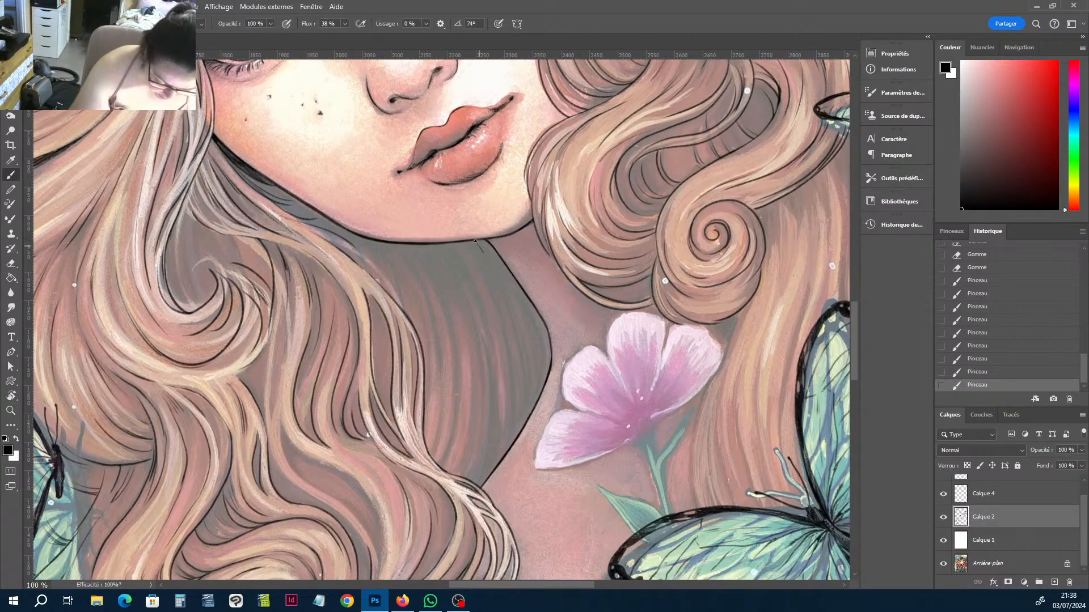
pyautogui.click(478, 245)
pyautogui.moveTo(481, 247)
pyautogui.mouseDown()
pyautogui.moveTo(510, 351)
pyautogui.moveTo(502, 286)
pyautogui.moveTo(526, 402)
pyautogui.moveTo(516, 322)
pyautogui.moveTo(534, 394)
pyautogui.mouseUp()
pyautogui.moveTo(536, 322); pyautogui.dragTo(540, 389)
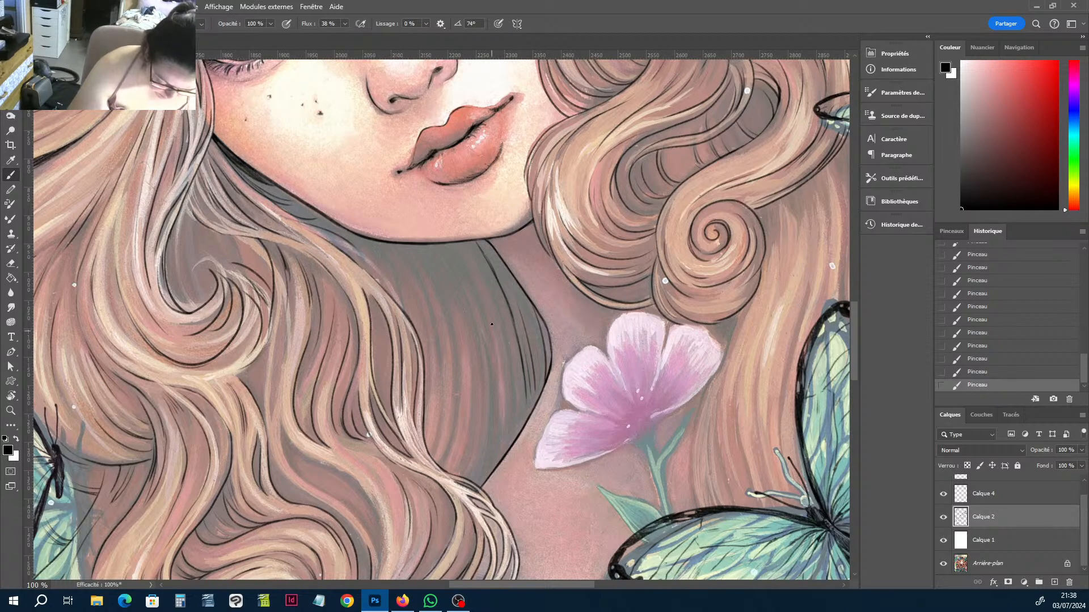
# Ink longer curved strand lines through the shadowed hair, from under the chin down to its lower tip.
pyautogui.moveTo(512, 313); pyautogui.dragTo(502, 458)
pyautogui.press('e')
pyautogui.press('b')
pyautogui.moveTo(493, 363); pyautogui.dragTo(492, 397)
pyautogui.moveTo(495, 369); pyautogui.dragTo(481, 484)
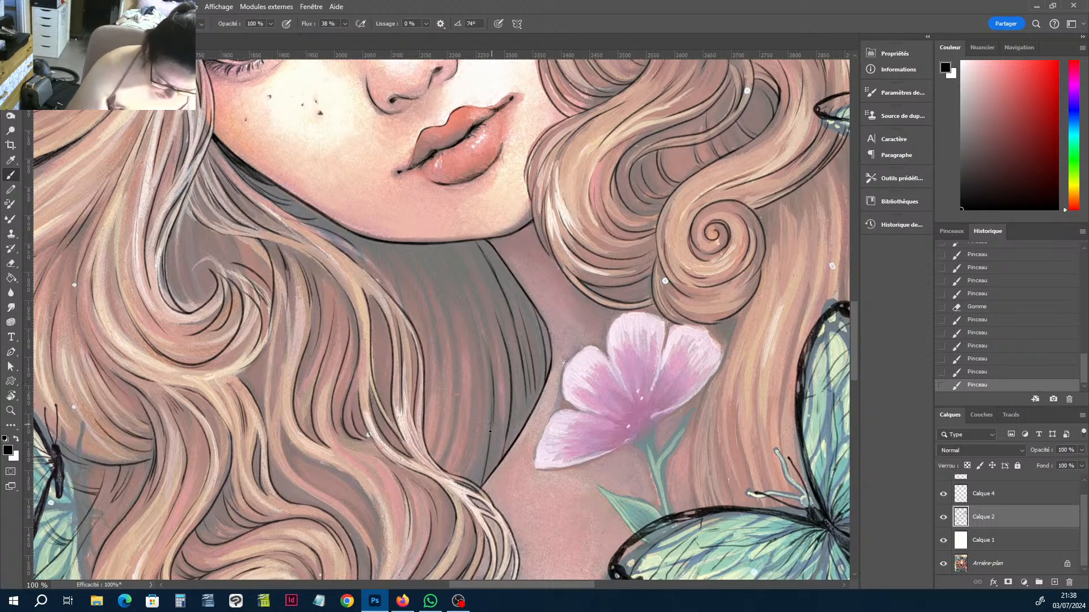
pyautogui.moveTo(492, 381); pyautogui.dragTo(491, 417)
pyautogui.moveTo(481, 290); pyautogui.dragTo(465, 328)
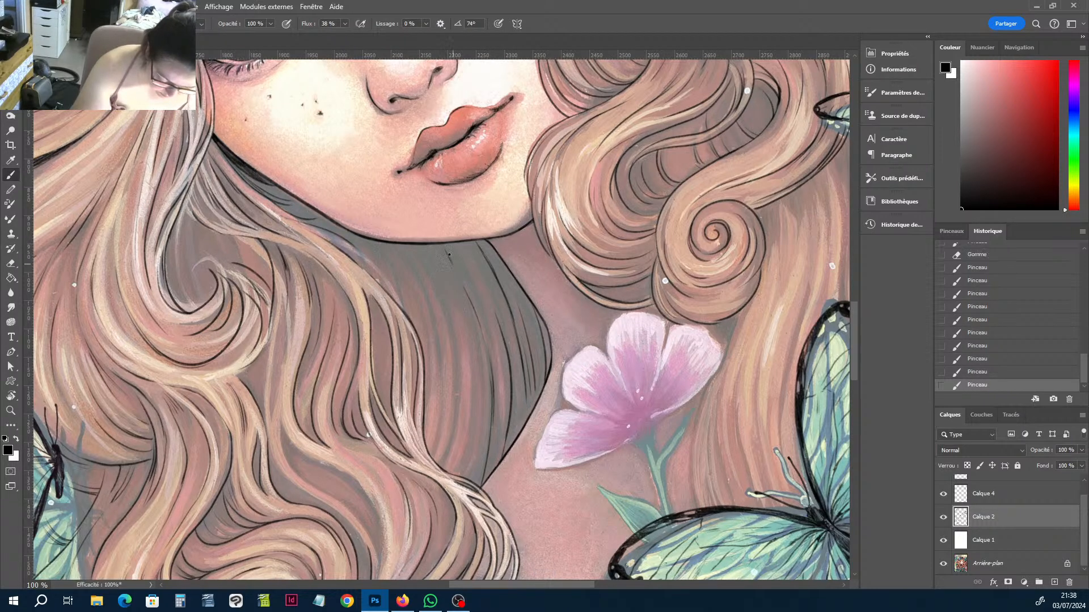
pyautogui.moveTo(448, 246); pyautogui.dragTo(470, 291)
# Erase the rough upper part of the strand line under the chin and redraw it as a tapered ink line.
pyautogui.hotkey('ctrl', '+')
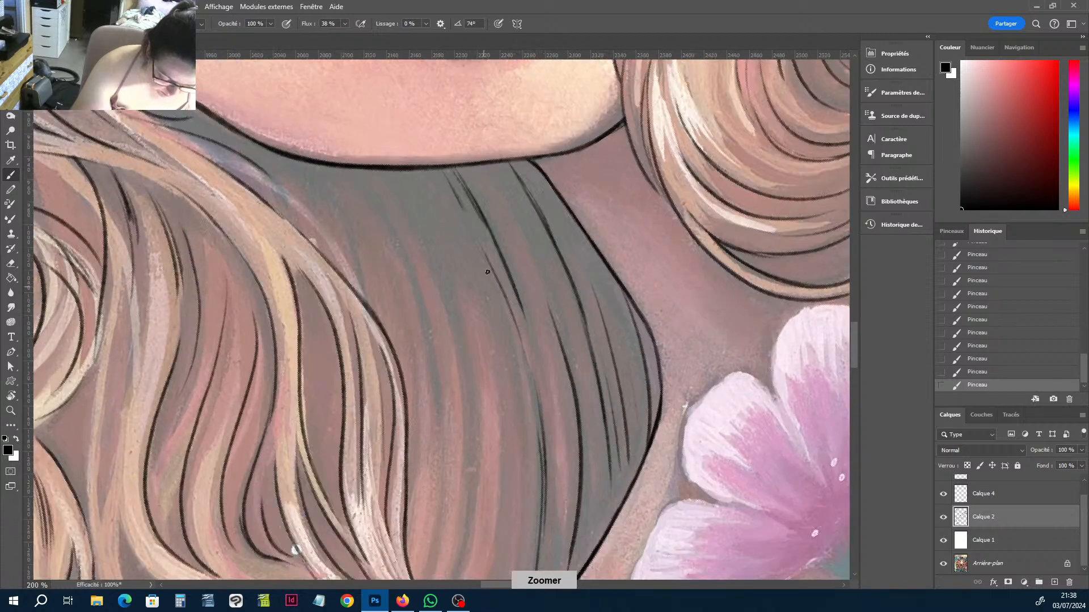
pyautogui.press('b')
pyautogui.press('e')
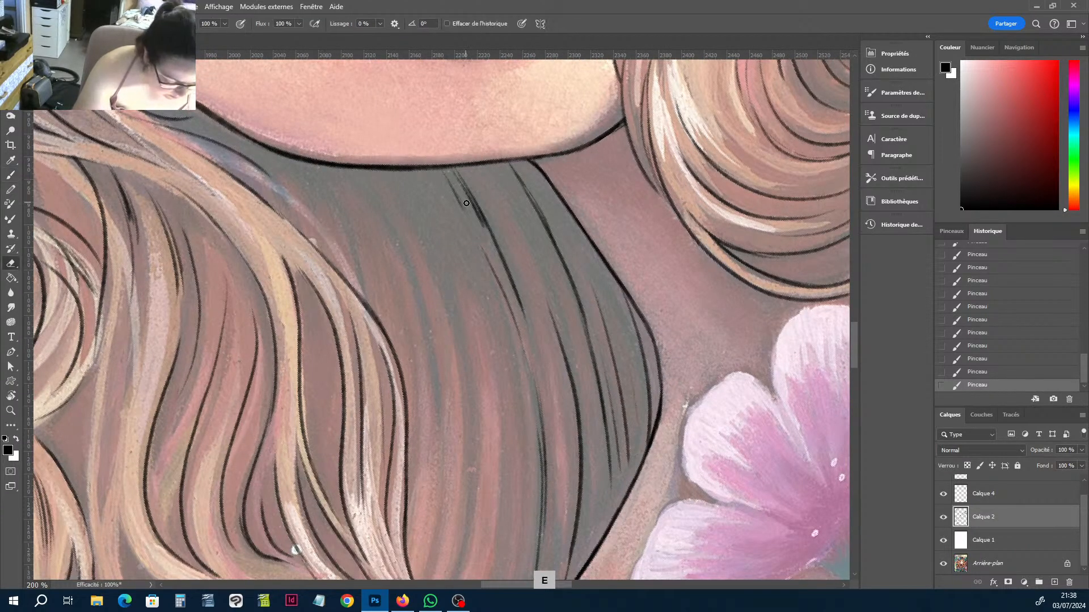
pyautogui.moveTo(472, 203); pyautogui.dragTo(486, 229)
pyautogui.moveTo(476, 211); pyautogui.dragTo(489, 235)
pyautogui.press('b')
pyautogui.moveTo(454, 168); pyautogui.dragTo(469, 194)
pyautogui.moveTo(456, 170); pyautogui.dragTo(489, 241)
# Ink a long strand line from the jaw down the middle of the shadowed hair, cleaning up its joins with the eraser.
pyautogui.moveTo(377, 169); pyautogui.dragTo(465, 430)
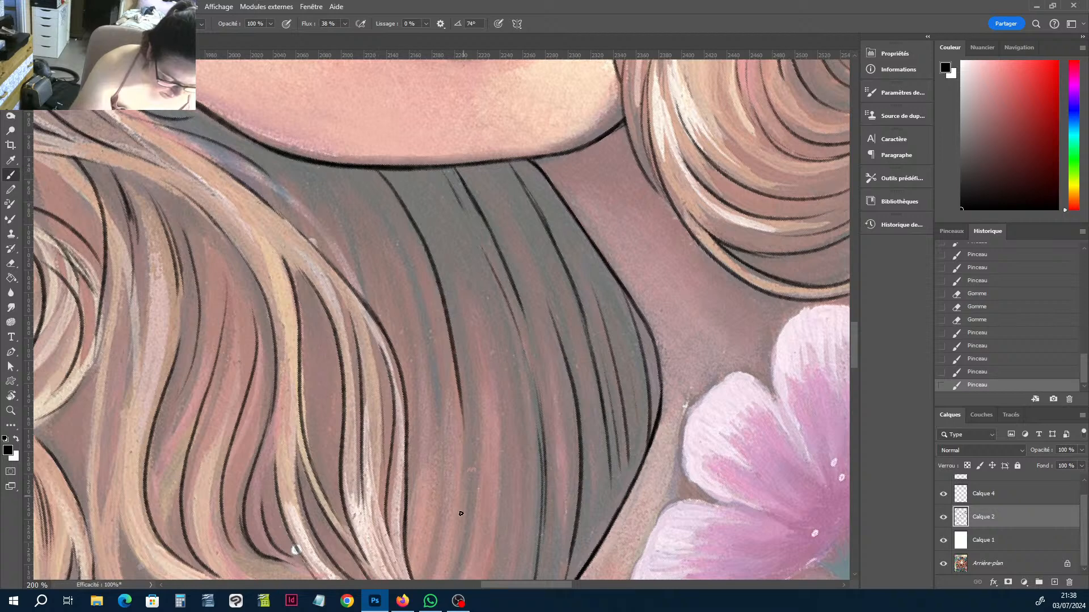
pyautogui.moveTo(464, 364); pyautogui.dragTo(465, 525)
pyautogui.press('h')
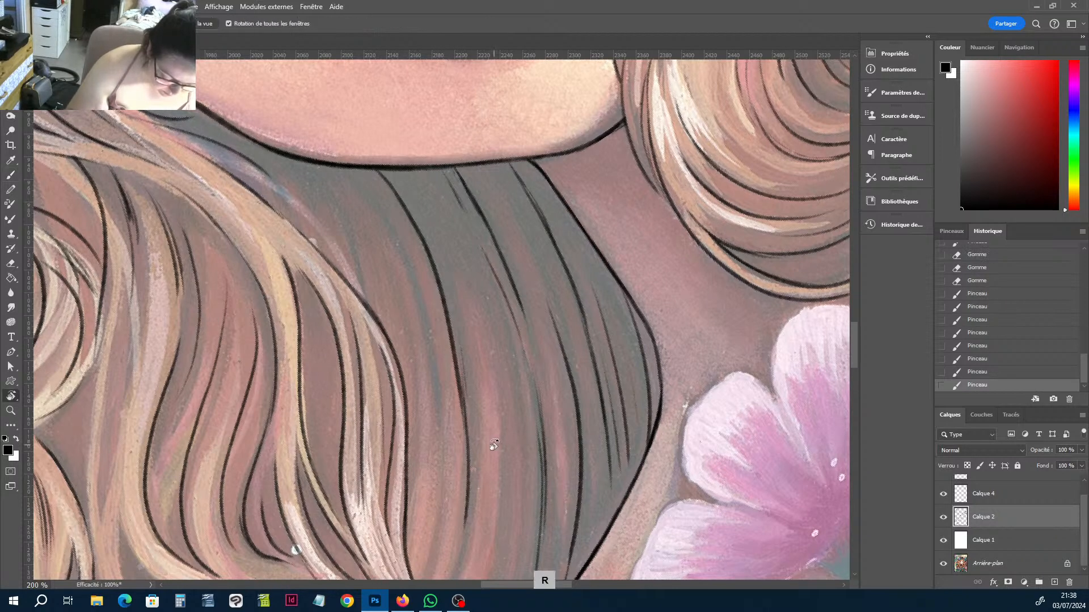
pyautogui.moveTo(488, 440); pyautogui.dragTo(395, 487)
pyautogui.press('r')
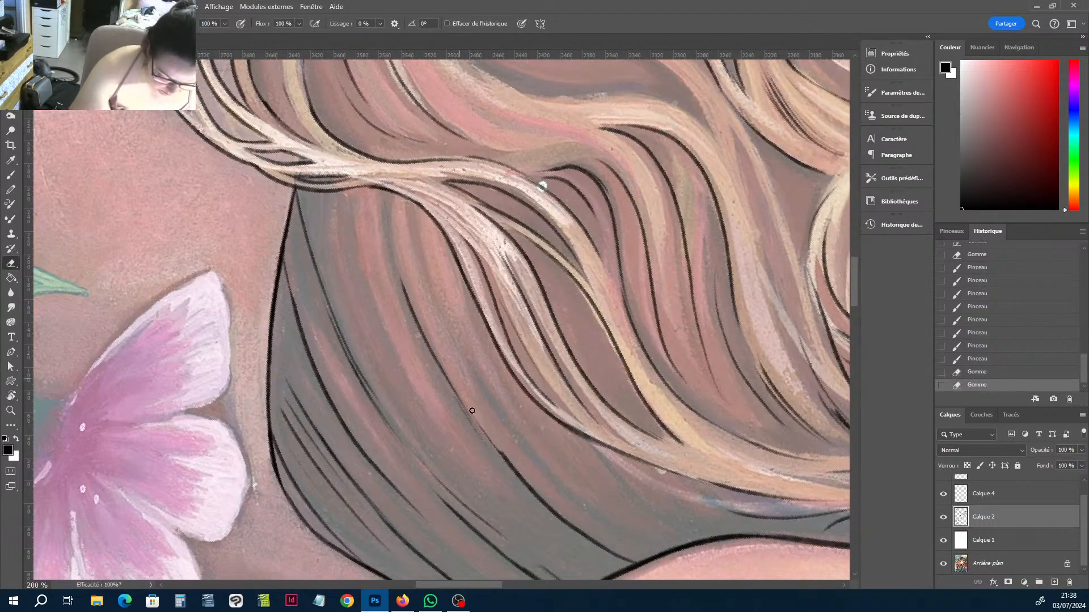
pyautogui.press('b')
pyautogui.moveTo(471, 418); pyautogui.dragTo(497, 457)
pyautogui.moveTo(470, 410); pyautogui.dragTo(537, 492)
pyautogui.press('e')
pyautogui.moveTo(473, 402); pyautogui.dragTo(465, 396)
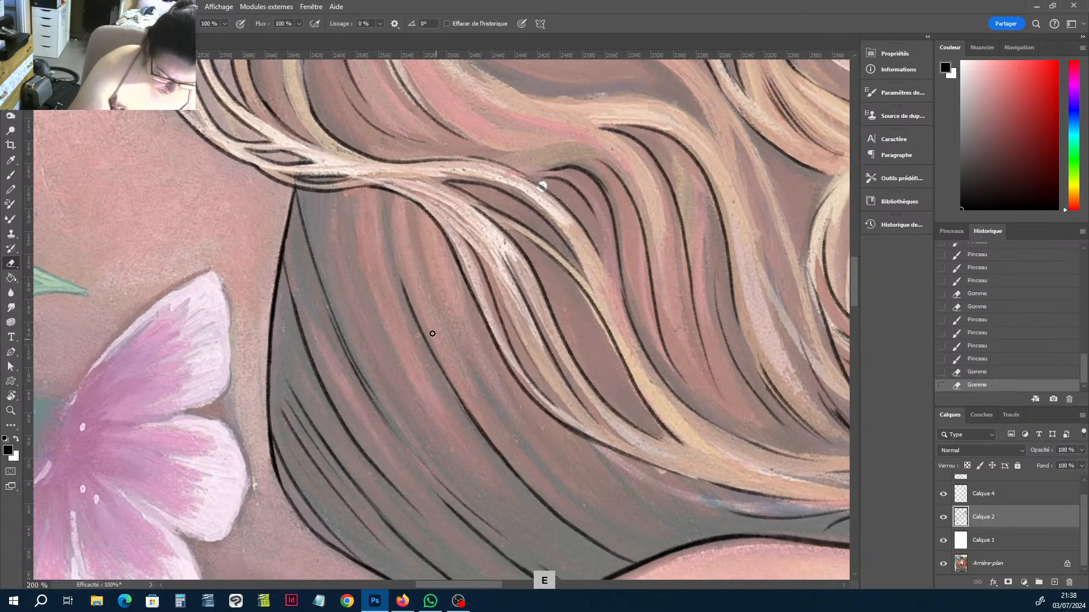
# Add tapered strand lines at the shadowed hair's lower end beneath the blond lock and further lines towards the jaw.
pyautogui.press('b')
pyautogui.moveTo(404, 283); pyautogui.dragTo(410, 309)
pyautogui.moveTo(385, 192); pyautogui.dragTo(387, 206)
pyautogui.moveTo(384, 192); pyautogui.dragTo(388, 225)
pyautogui.moveTo(388, 220)
pyautogui.mouseDown()
pyautogui.moveTo(400, 279)
pyautogui.moveTo(423, 315)
pyautogui.mouseUp()
pyautogui.moveTo(352, 222); pyautogui.dragTo(359, 267)
pyautogui.moveTo(357, 230); pyautogui.dragTo(377, 307)
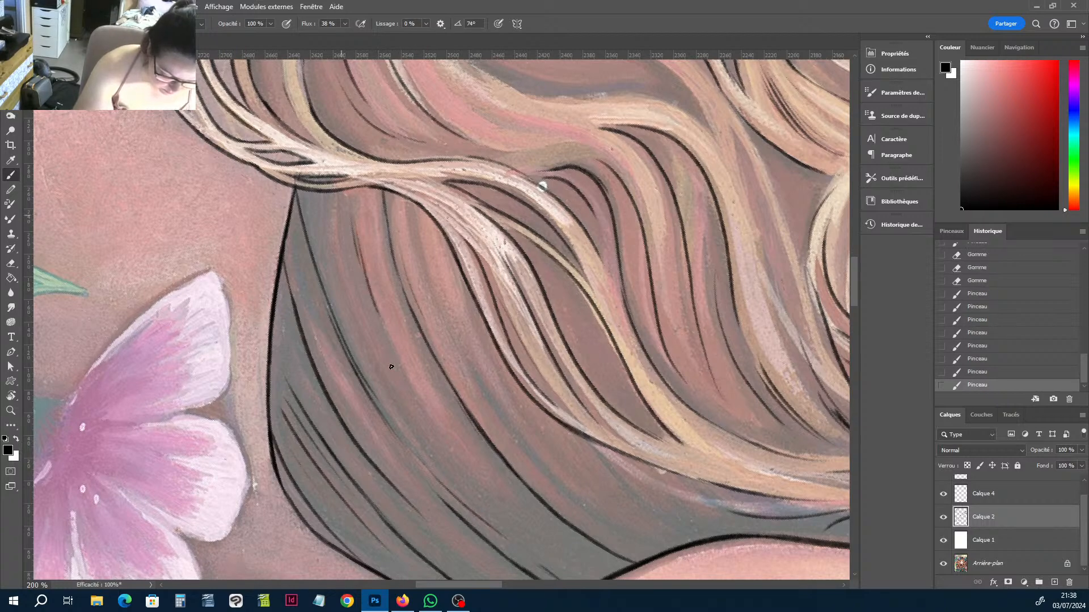
pyautogui.moveTo(486, 488); pyautogui.dragTo(542, 540)
pyautogui.moveTo(505, 409); pyautogui.dragTo(661, 547)
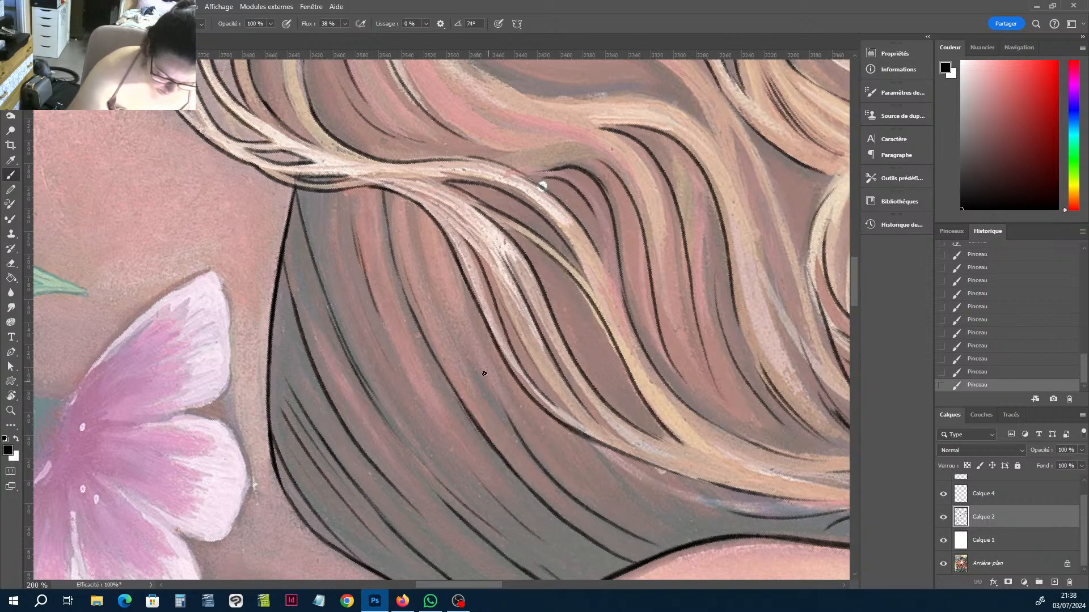
# Ink the strand lines between the blond lock and the jawline, and erase their rough parts.
pyautogui.press('r')
pyautogui.moveTo(532, 462)
pyautogui.mouseDown()
pyautogui.moveTo(601, 397)
pyautogui.moveTo(650, 151)
pyautogui.moveTo(593, 275)
pyautogui.mouseUp()
pyautogui.press('h')
pyautogui.press('b')
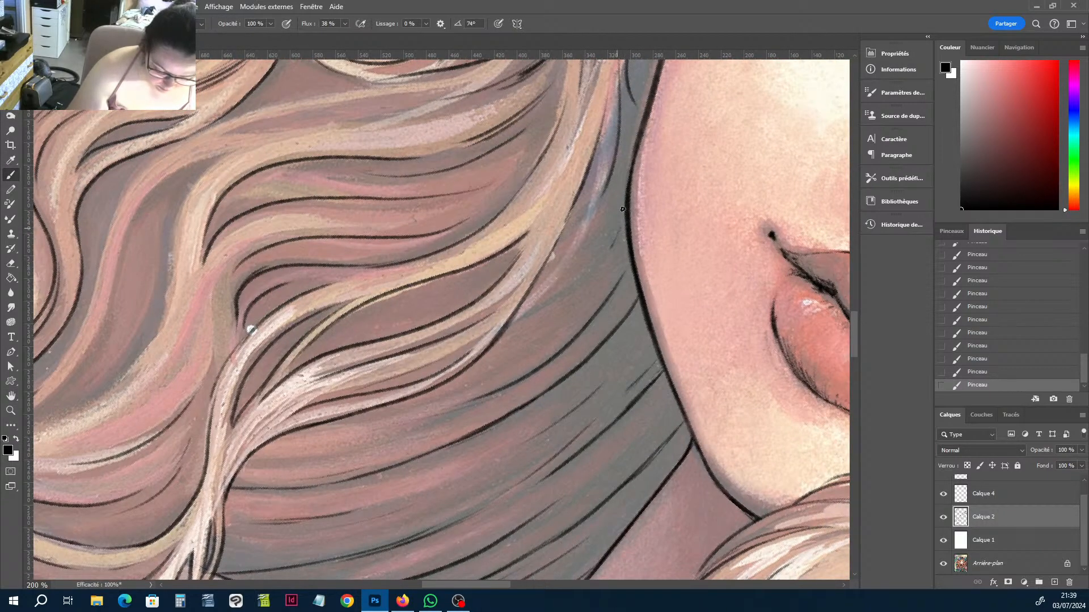
pyautogui.moveTo(615, 235); pyautogui.dragTo(533, 315)
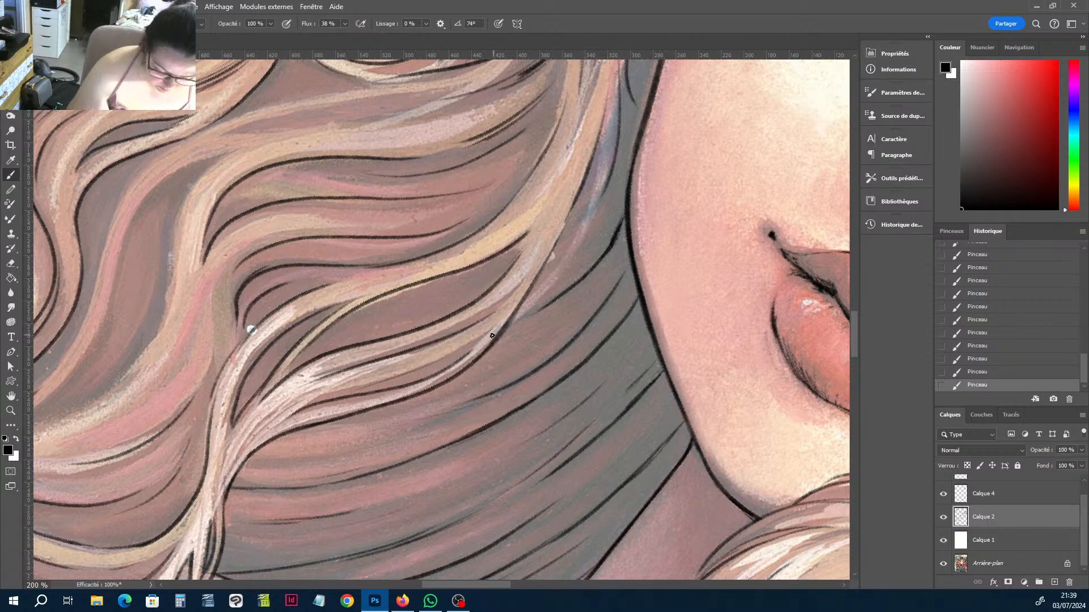
pyautogui.moveTo(592, 225); pyautogui.dragTo(541, 306)
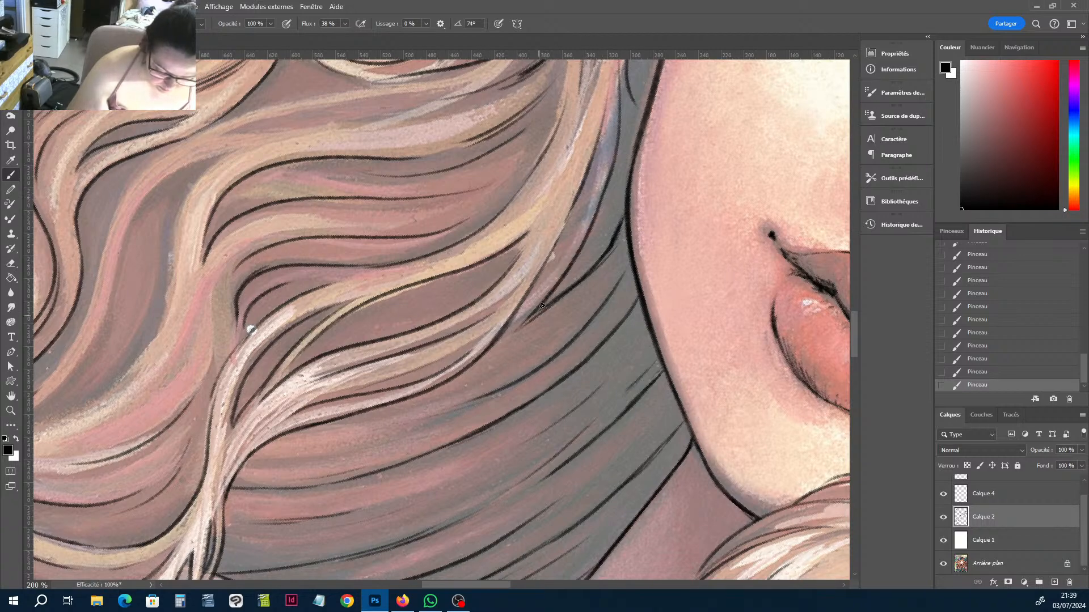
pyautogui.press('e')
pyautogui.moveTo(594, 278); pyautogui.dragTo(625, 211)
# Ink the outline of the leftmost petal of the pink flower below the neck.
pyautogui.press('space')
pyautogui.moveTo(678, 428)
pyautogui.mouseDown()
pyautogui.moveTo(669, 383)
pyautogui.moveTo(547, 316)
pyautogui.mouseUp()
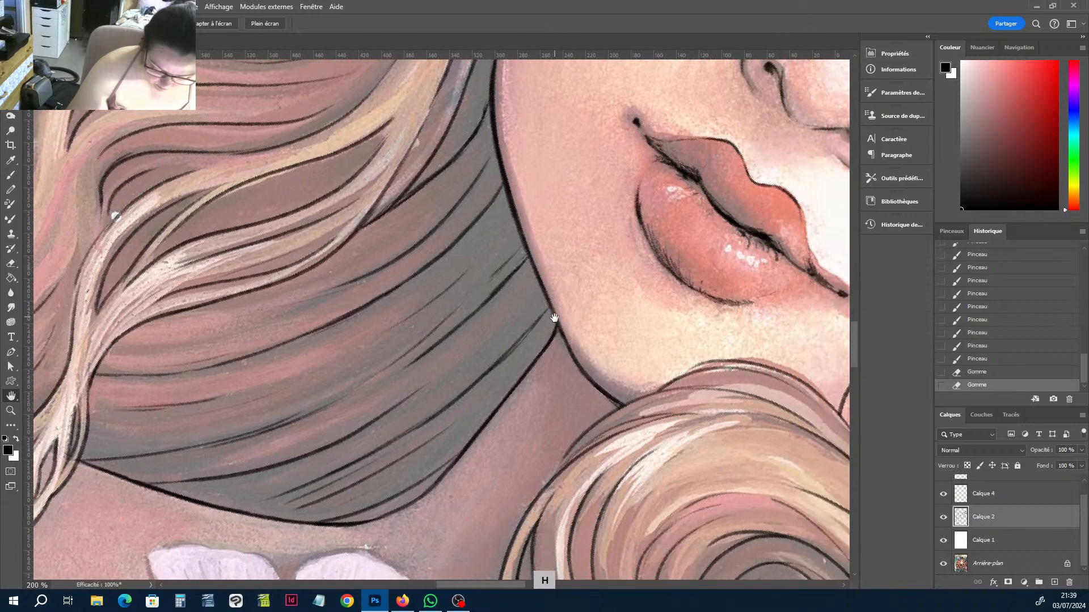
pyautogui.moveTo(566, 468); pyautogui.dragTo(609, 248)
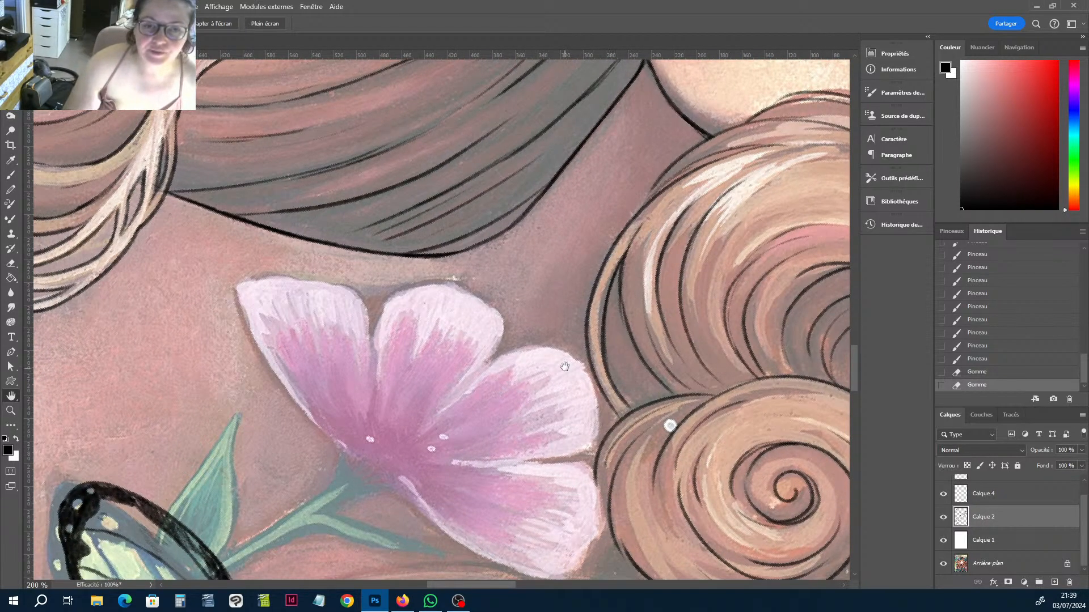
pyautogui.press('r')
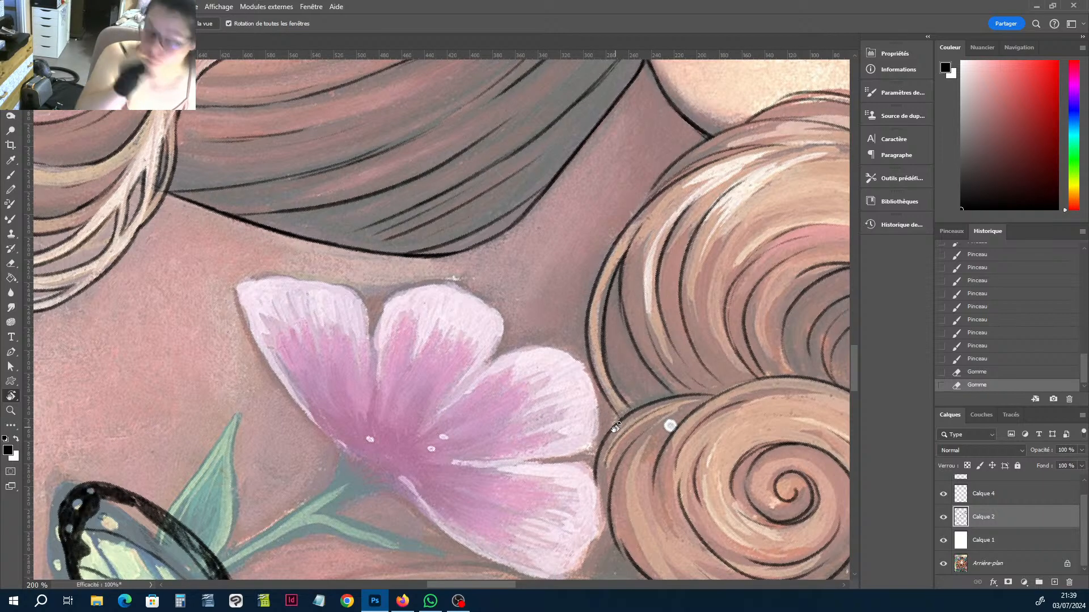
pyautogui.moveTo(616, 426); pyautogui.dragTo(667, 325)
pyautogui.hotkey('ctrl', '-')
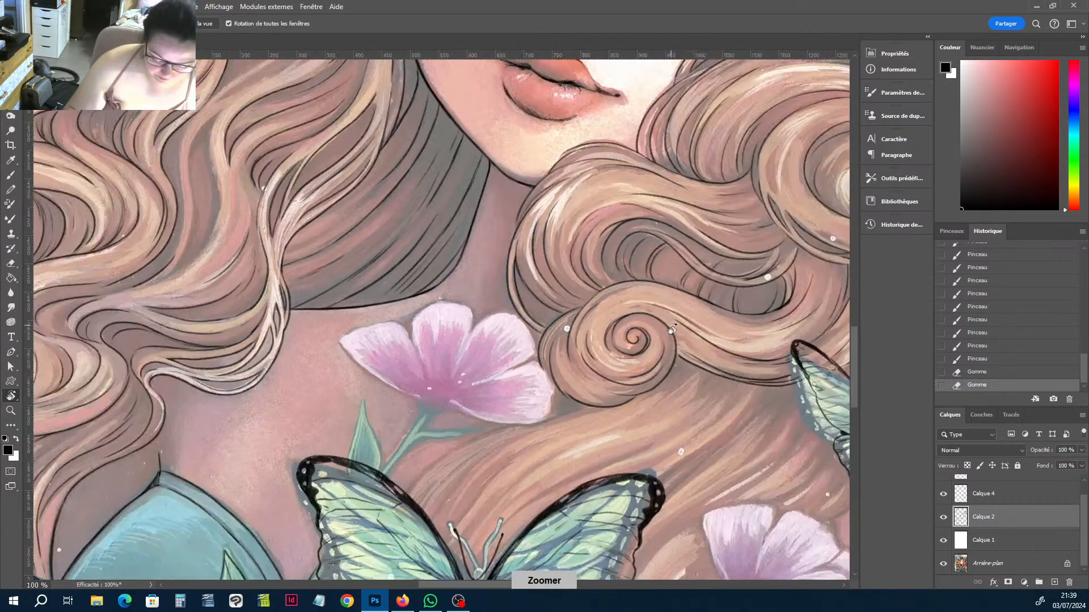
pyautogui.press('h')
pyautogui.moveTo(715, 416); pyautogui.dragTo(489, 434)
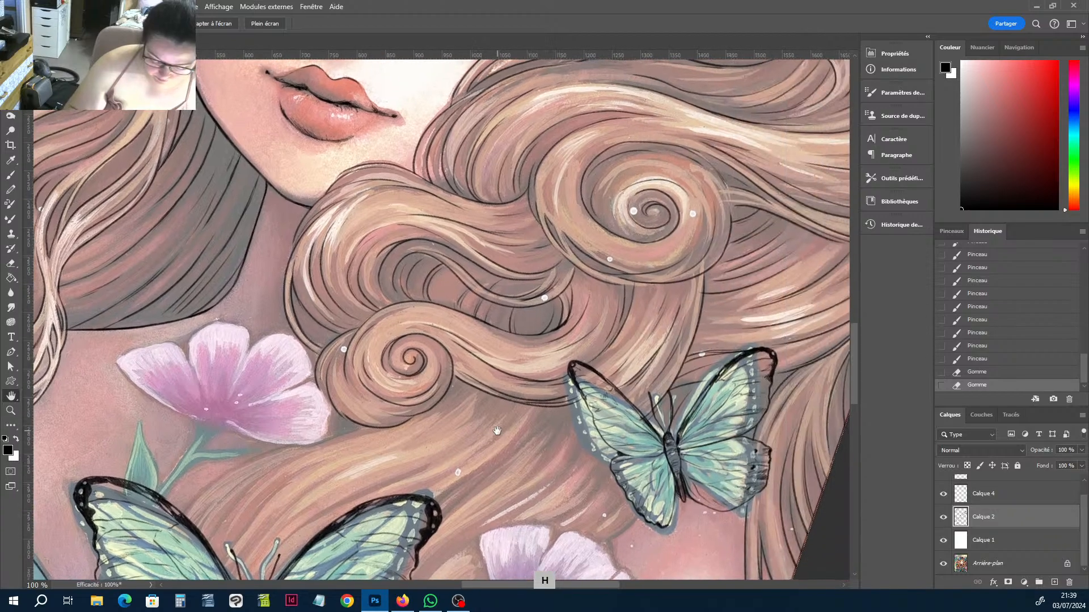
pyautogui.moveTo(695, 418); pyautogui.dragTo(667, 147)
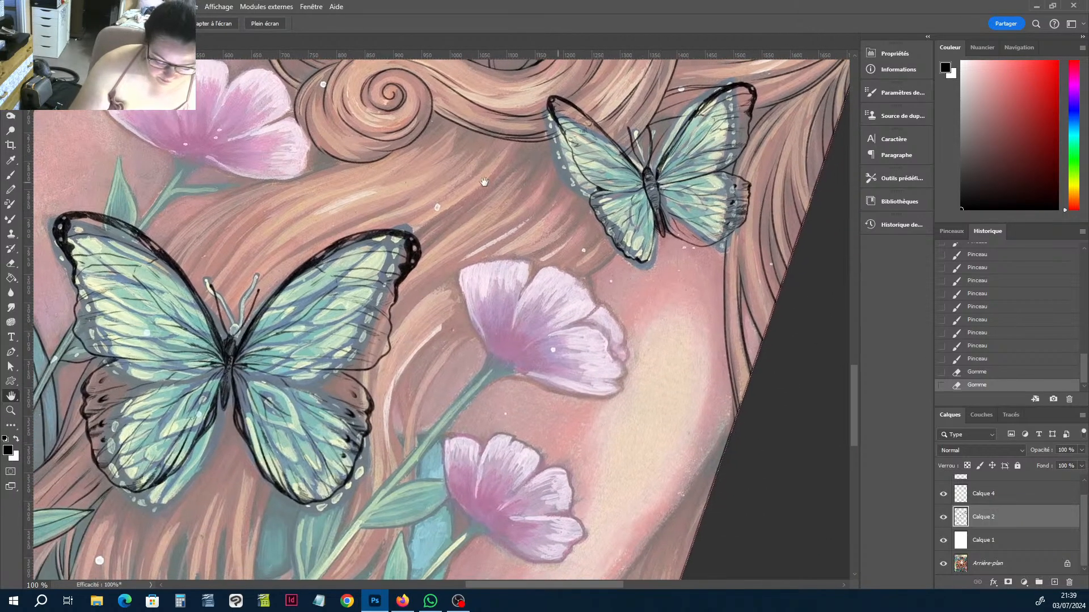
pyautogui.moveTo(362, 186); pyautogui.dragTo(580, 324)
pyautogui.hotkey('ctrl', '+')
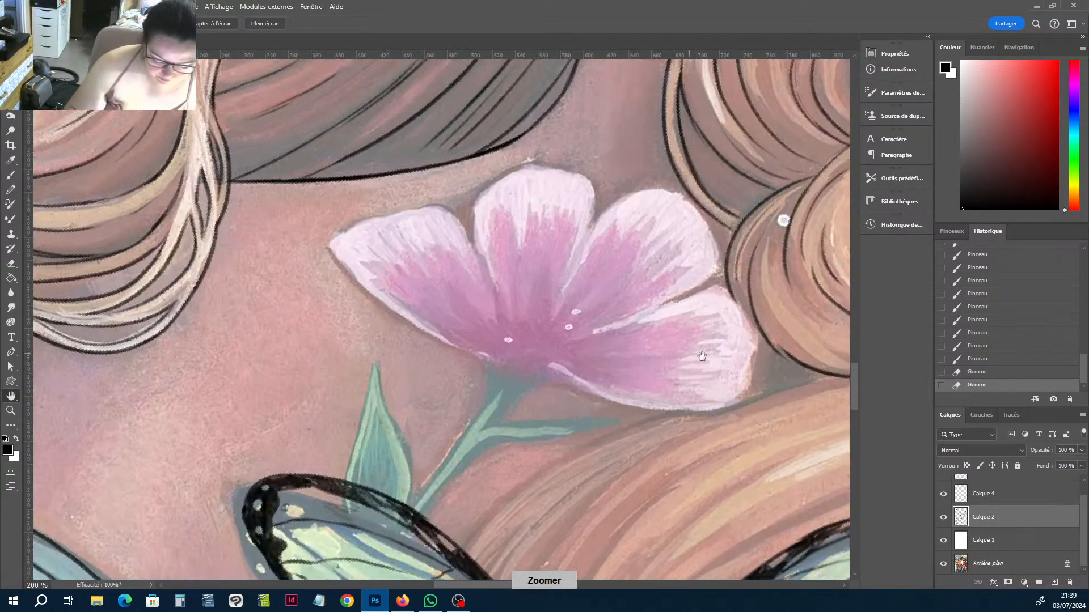
pyautogui.press('b')
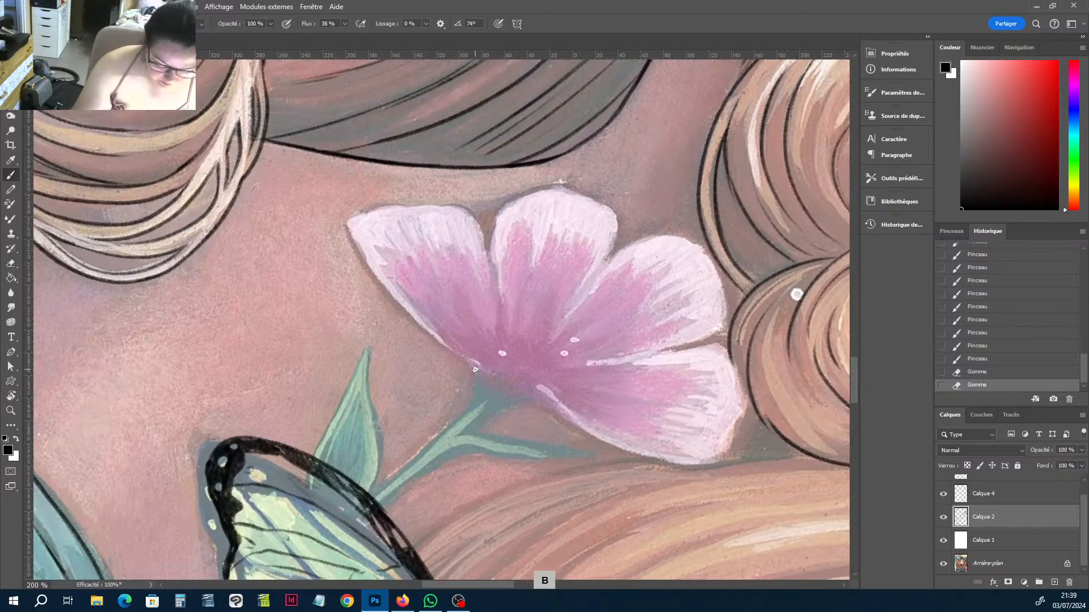
pyautogui.moveTo(475, 370)
pyautogui.mouseDown()
pyautogui.moveTo(419, 334)
pyautogui.moveTo(350, 244)
pyautogui.moveTo(349, 214)
pyautogui.moveTo(444, 205)
pyautogui.moveTo(480, 228)
pyautogui.moveTo(489, 254)
pyautogui.mouseUp()
pyautogui.moveTo(367, 208); pyautogui.dragTo(353, 219)
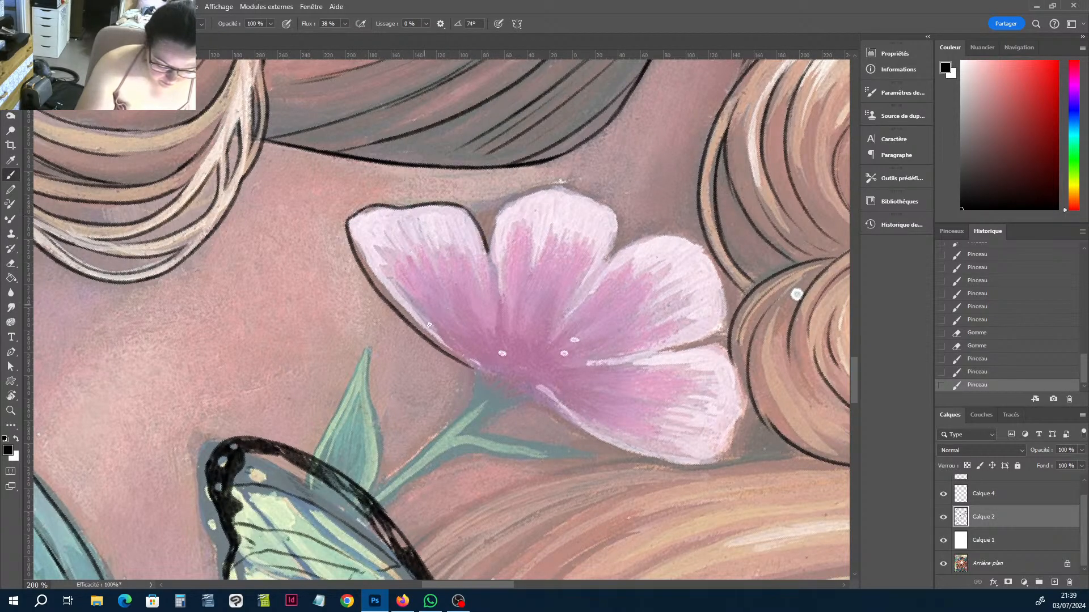
# Ink the outlines of the pink flower's two middle petals down towards its centre.
pyautogui.press('r')
pyautogui.moveTo(506, 295)
pyautogui.mouseDown()
pyautogui.moveTo(460, 233)
pyautogui.moveTo(455, 181)
pyautogui.moveTo(500, 154)
pyautogui.moveTo(574, 190)
pyautogui.moveTo(563, 247)
pyautogui.mouseUp()
pyautogui.press('b')
pyautogui.moveTo(548, 299)
pyautogui.mouseDown()
pyautogui.moveTo(590, 187)
pyautogui.moveTo(628, 162)
pyautogui.moveTo(685, 180)
pyautogui.moveTo(703, 223)
pyautogui.moveTo(678, 259)
pyautogui.moveTo(601, 309)
pyautogui.mouseUp()
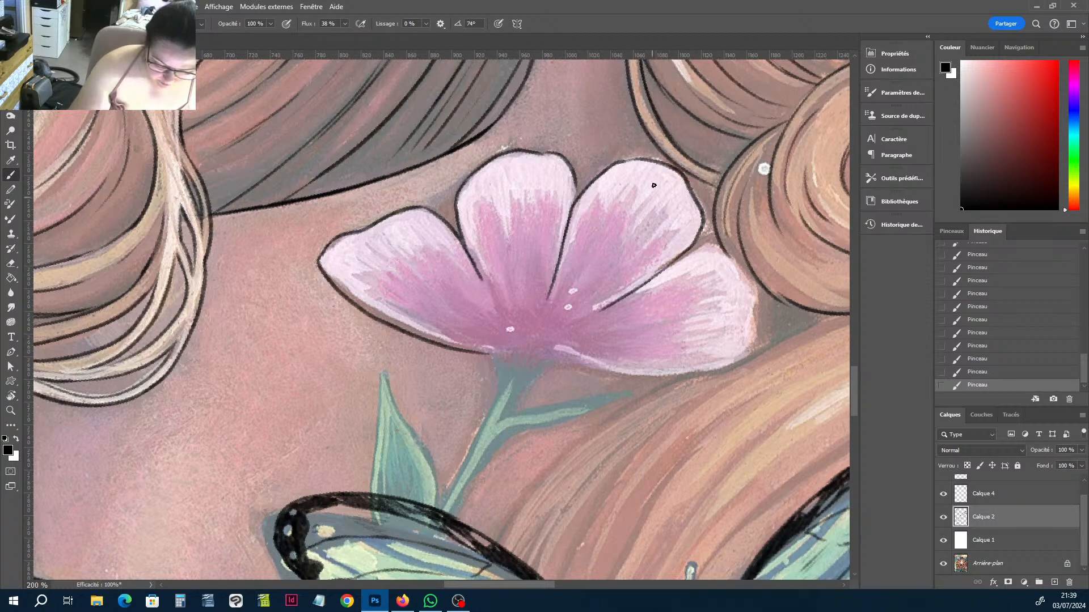
# Thin and clean the outline of the pink flower's third petal by erasing its rough upper and outer edge.
pyautogui.press('e')
pyautogui.moveTo(648, 161); pyautogui.dragTo(691, 193)
pyautogui.press('b')
pyautogui.press('e')
pyautogui.moveTo(683, 177); pyautogui.dragTo(687, 195)
pyautogui.moveTo(687, 195)
pyautogui.mouseDown()
pyautogui.moveTo(703, 216)
pyautogui.moveTo(688, 257)
pyautogui.mouseUp()
pyautogui.press('b')
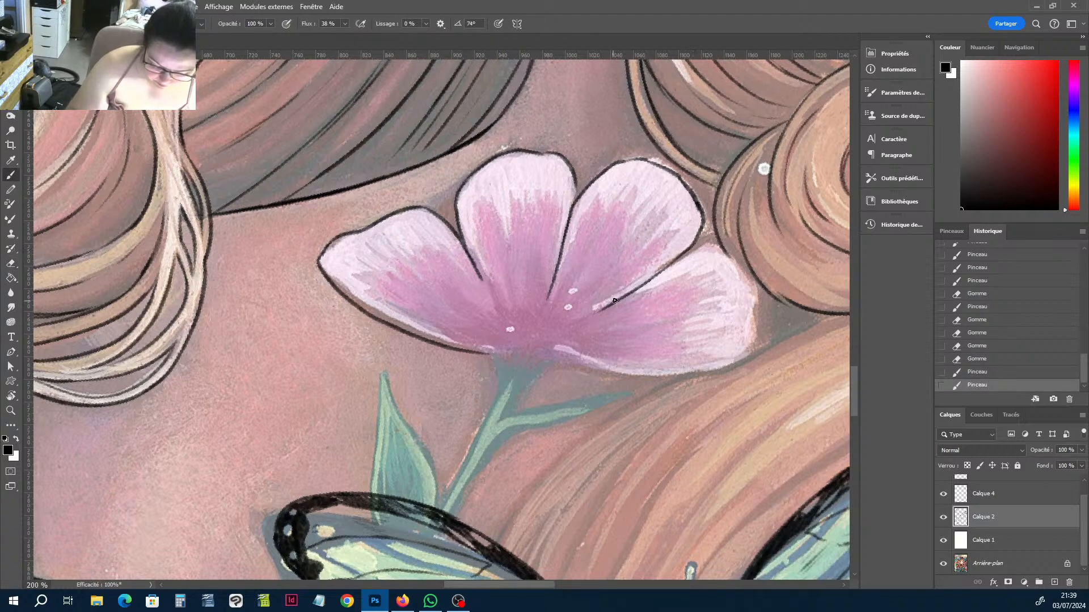
# Ink the outline of the pink flower's rightmost petal from the petal junction around to the stem.
pyautogui.moveTo(614, 300); pyautogui.dragTo(593, 313)
pyautogui.moveTo(643, 283)
pyautogui.mouseDown()
pyautogui.moveTo(709, 244)
pyautogui.moveTo(751, 280)
pyautogui.mouseUp()
pyautogui.moveTo(752, 353)
pyautogui.mouseDown()
pyautogui.moveTo(665, 376)
pyautogui.moveTo(555, 352)
pyautogui.mouseUp()
pyautogui.press('r')
pyautogui.moveTo(719, 417)
pyautogui.mouseDown()
pyautogui.moveTo(769, 338)
pyautogui.moveTo(671, 224)
pyautogui.moveTo(698, 197)
pyautogui.moveTo(642, 251)
pyautogui.mouseUp()
pyautogui.press('e')
pyautogui.press('b')
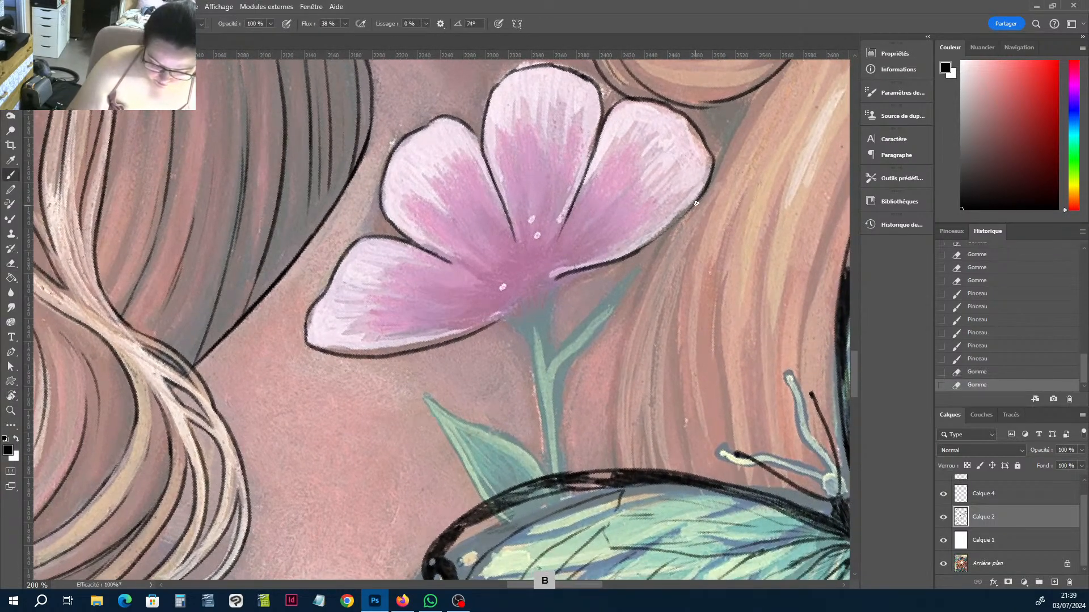
# Touch up the rightmost petal's lower edge and erase the outline's end beside the stem.
pyautogui.moveTo(696, 200); pyautogui.dragTo(641, 247)
pyautogui.press('r')
pyautogui.moveTo(736, 282); pyautogui.dragTo(691, 459)
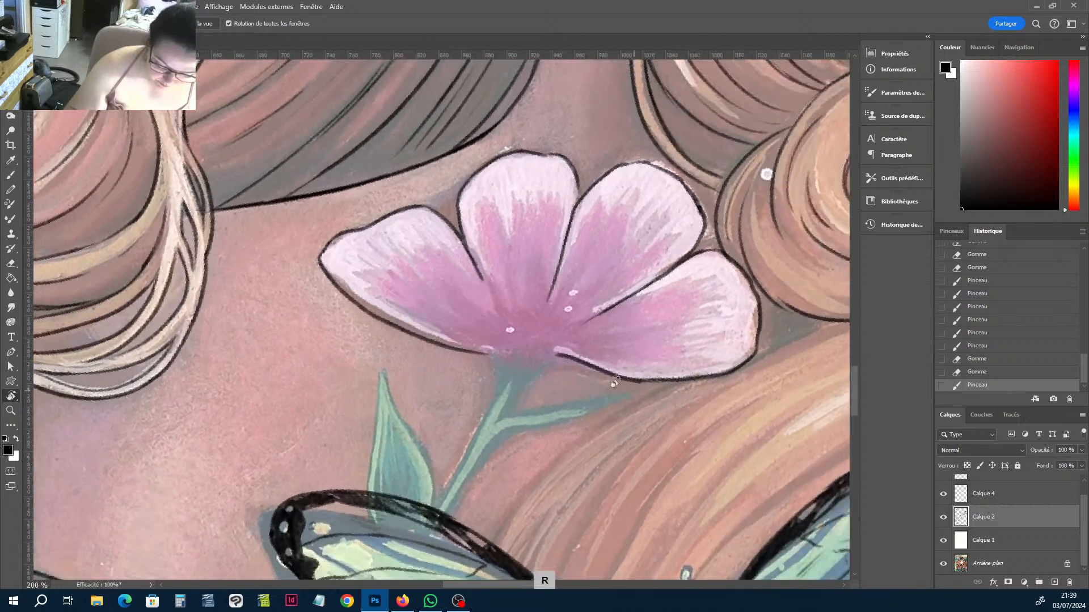
pyautogui.press('e')
pyautogui.moveTo(572, 354)
pyautogui.mouseDown()
pyautogui.moveTo(558, 352)
pyautogui.moveTo(578, 358)
pyautogui.mouseUp()
pyautogui.press('b')
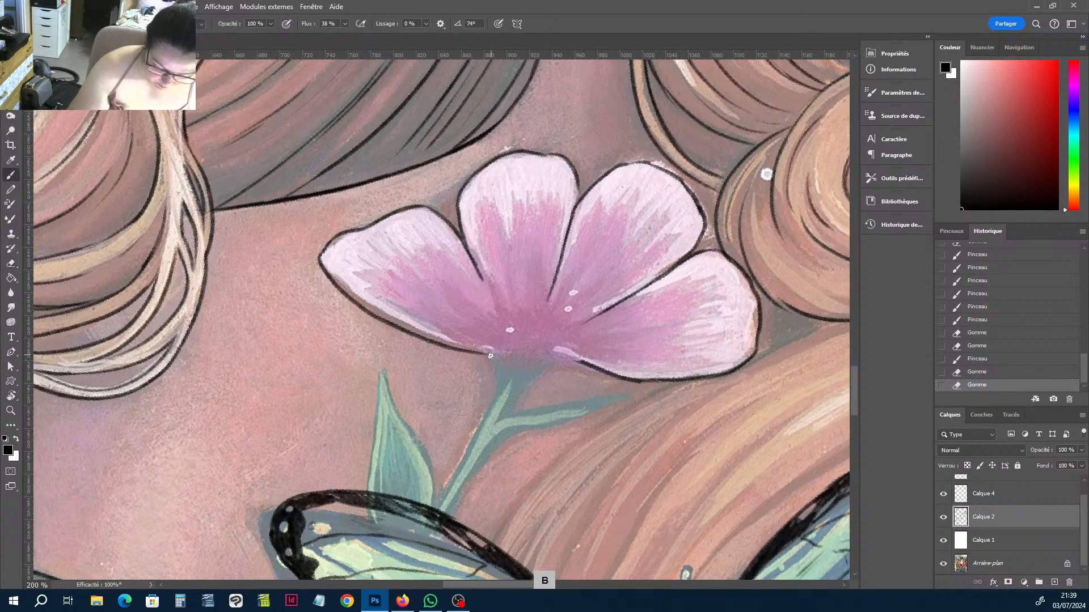
# Ink the small sepals at the flower's base and the stem's outer edge down to the butterfly wing.
pyautogui.moveTo(491, 353)
pyautogui.mouseDown()
pyautogui.moveTo(498, 372)
pyautogui.moveTo(497, 357)
pyautogui.moveTo(593, 364)
pyautogui.moveTo(554, 370)
pyautogui.moveTo(519, 395)
pyautogui.moveTo(446, 483)
pyautogui.mouseUp()
pyautogui.press('e')
pyautogui.press('b')
pyautogui.moveTo(523, 393); pyautogui.dragTo(512, 409)
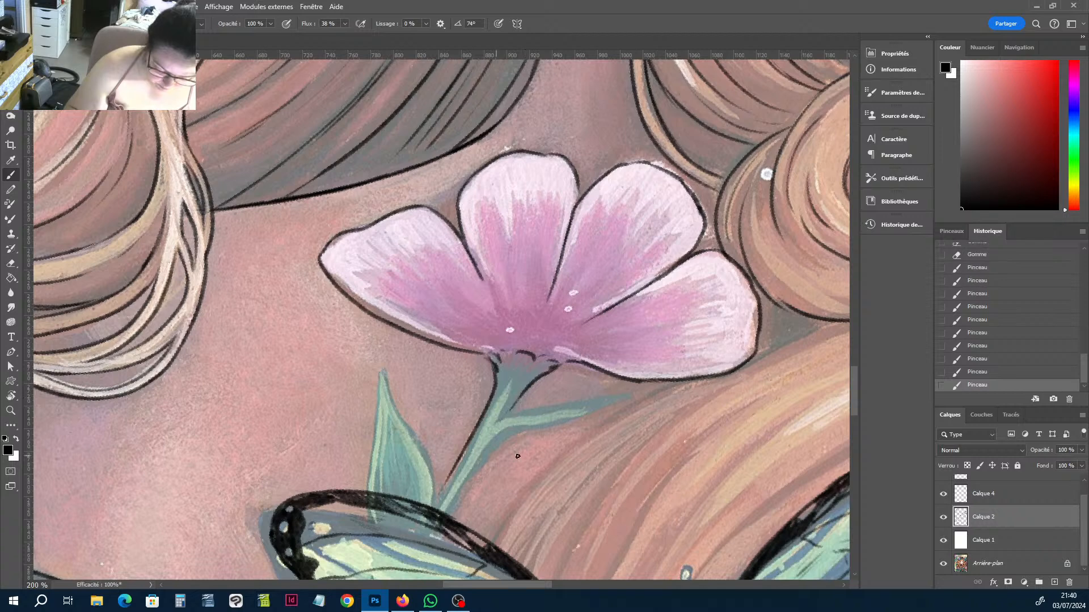
# Ink the narrow side leaf and the stem's other edge down to the butterfly wing.
pyautogui.press('r')
pyautogui.moveTo(649, 454)
pyautogui.mouseDown()
pyautogui.moveTo(712, 297)
pyautogui.moveTo(545, 323)
pyautogui.moveTo(607, 278)
pyautogui.moveTo(604, 297)
pyautogui.moveTo(558, 345)
pyautogui.mouseUp()
pyautogui.press('b')
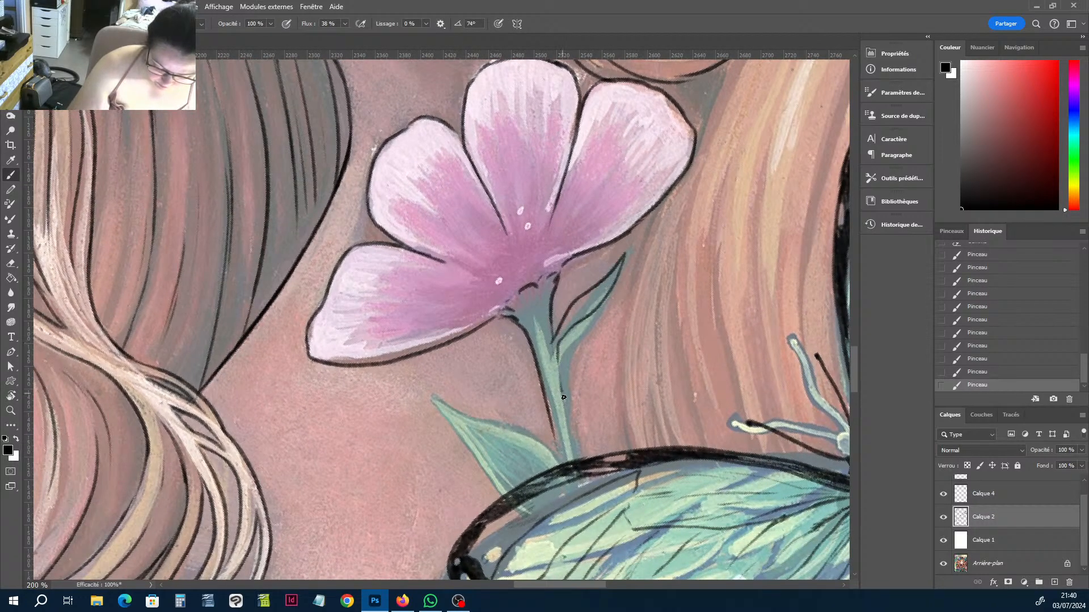
pyautogui.moveTo(563, 397); pyautogui.dragTo(578, 464)
pyautogui.press('r')
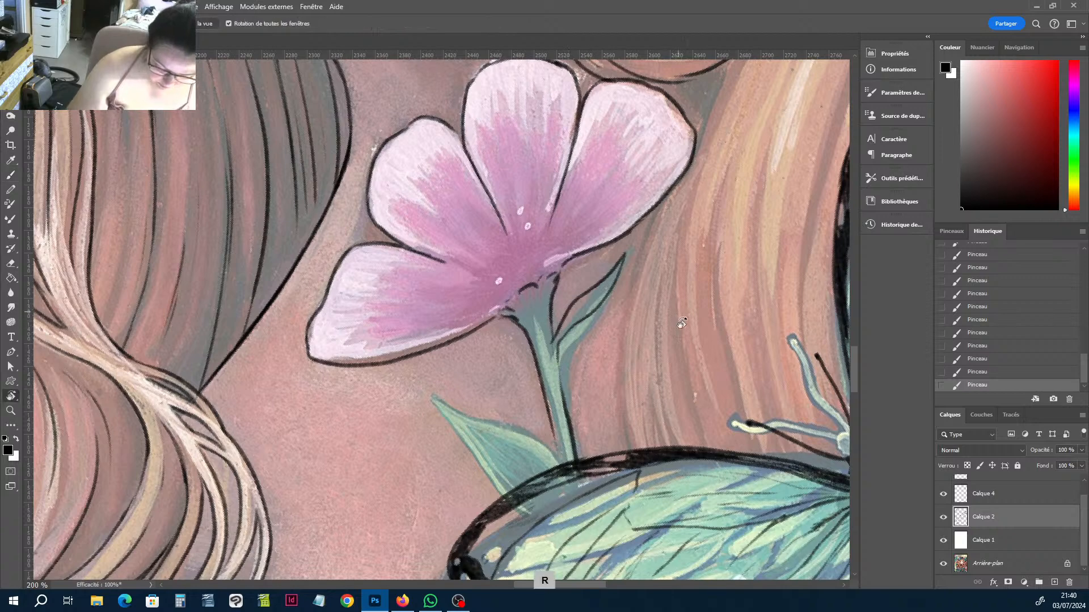
# Ink the outline and midrib of the large leaf beside the flower's stem.
pyautogui.moveTo(682, 323); pyautogui.dragTo(657, 419)
pyautogui.press('b')
pyautogui.moveTo(495, 494)
pyautogui.mouseDown()
pyautogui.moveTo(467, 451)
pyautogui.moveTo(400, 390)
pyautogui.moveTo(416, 483)
pyautogui.mouseUp()
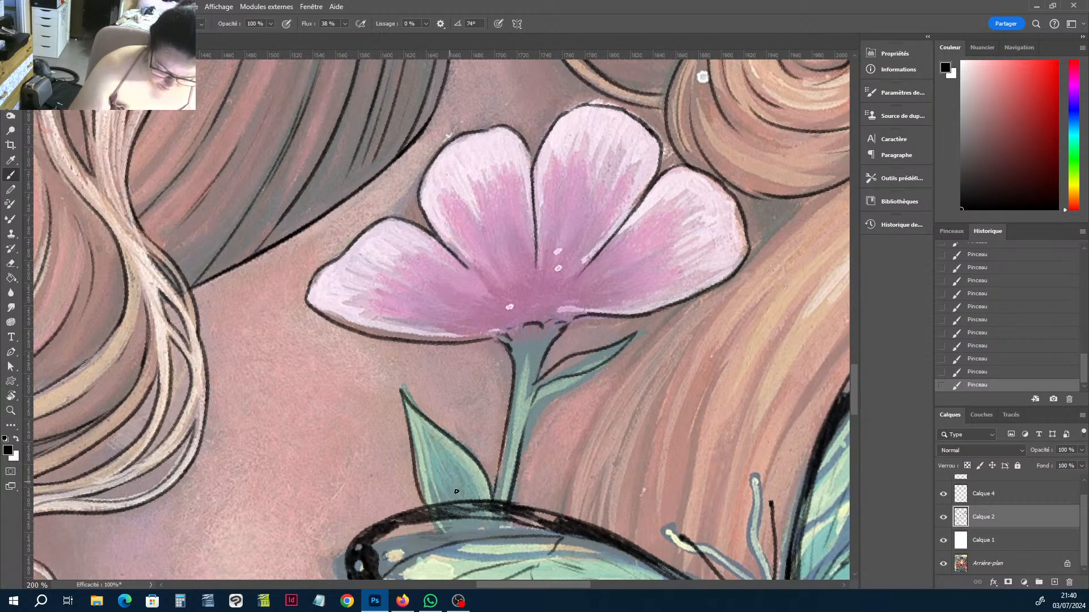
pyautogui.moveTo(409, 406); pyautogui.dragTo(453, 488)
pyautogui.press('b')
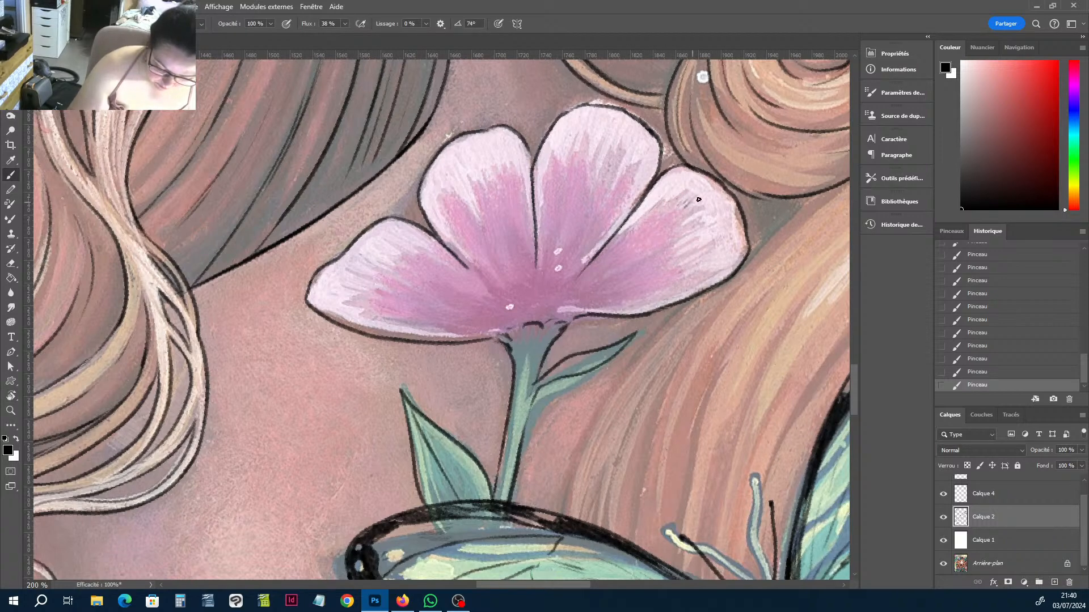
# Add fine texture streaks along the rightmost and two middle petals of the pink flower.
pyautogui.moveTo(709, 242)
pyautogui.mouseDown()
pyautogui.moveTo(681, 281)
pyautogui.moveTo(611, 312)
pyautogui.mouseUp()
pyautogui.moveTo(574, 311); pyautogui.dragTo(551, 320)
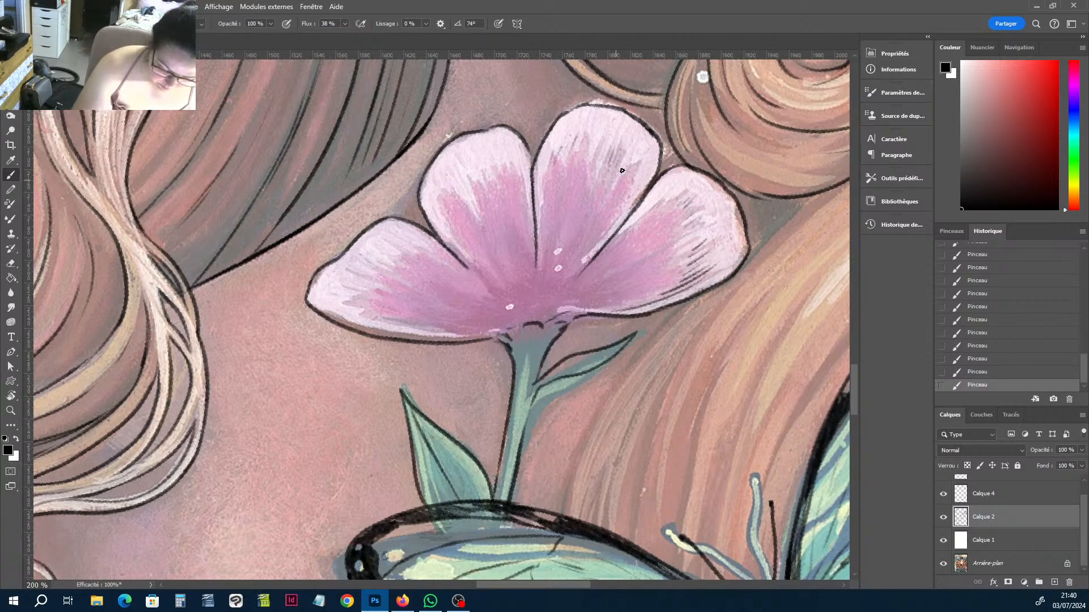
pyautogui.moveTo(637, 174); pyautogui.dragTo(611, 213)
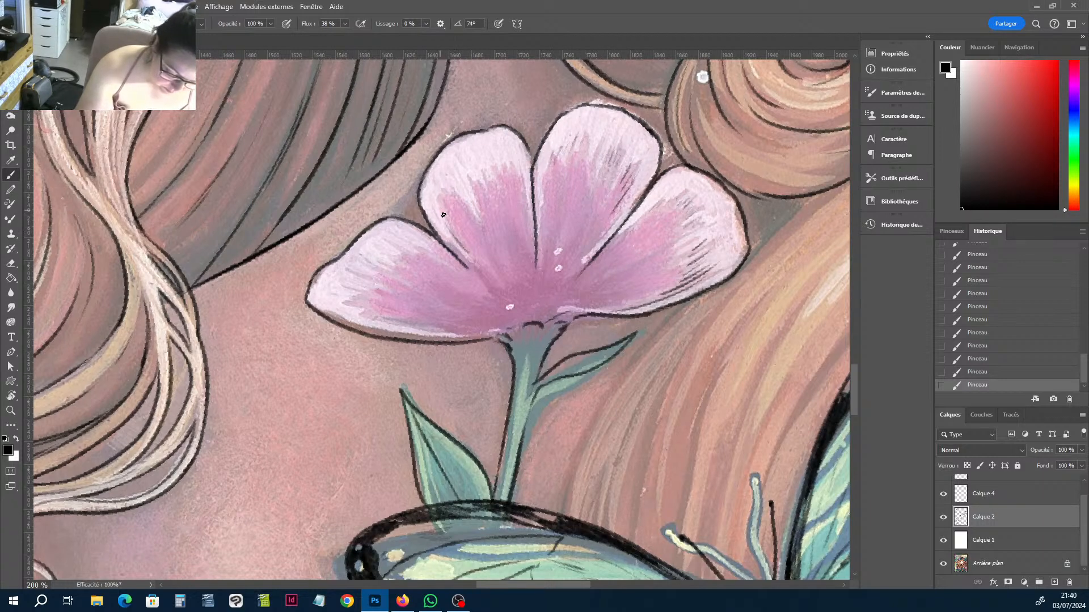
pyautogui.moveTo(441, 183); pyautogui.dragTo(464, 212)
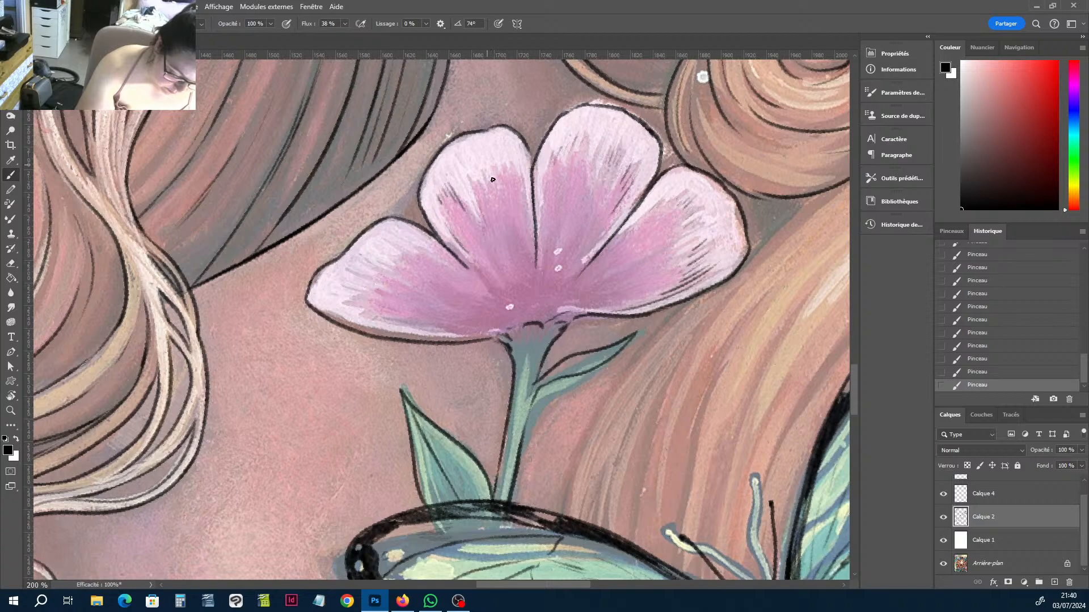
pyautogui.moveTo(502, 159); pyautogui.dragTo(503, 180)
pyautogui.moveTo(505, 154); pyautogui.dragTo(518, 194)
# Add fine texture streaks to the leftmost petal and extend its dividing line towards the flower's centre.
pyautogui.moveTo(516, 166)
pyautogui.mouseDown()
pyautogui.moveTo(521, 201)
pyautogui.moveTo(575, 227)
pyautogui.moveTo(597, 359)
pyautogui.mouseUp()
pyautogui.press('r')
pyautogui.press('b')
pyautogui.moveTo(391, 261); pyautogui.dragTo(414, 305)
pyautogui.moveTo(393, 262); pyautogui.dragTo(426, 317)
pyautogui.moveTo(396, 237)
pyautogui.mouseDown()
pyautogui.moveTo(403, 254)
pyautogui.moveTo(479, 265)
pyautogui.mouseUp()
pyautogui.moveTo(477, 246); pyautogui.dragTo(486, 351)
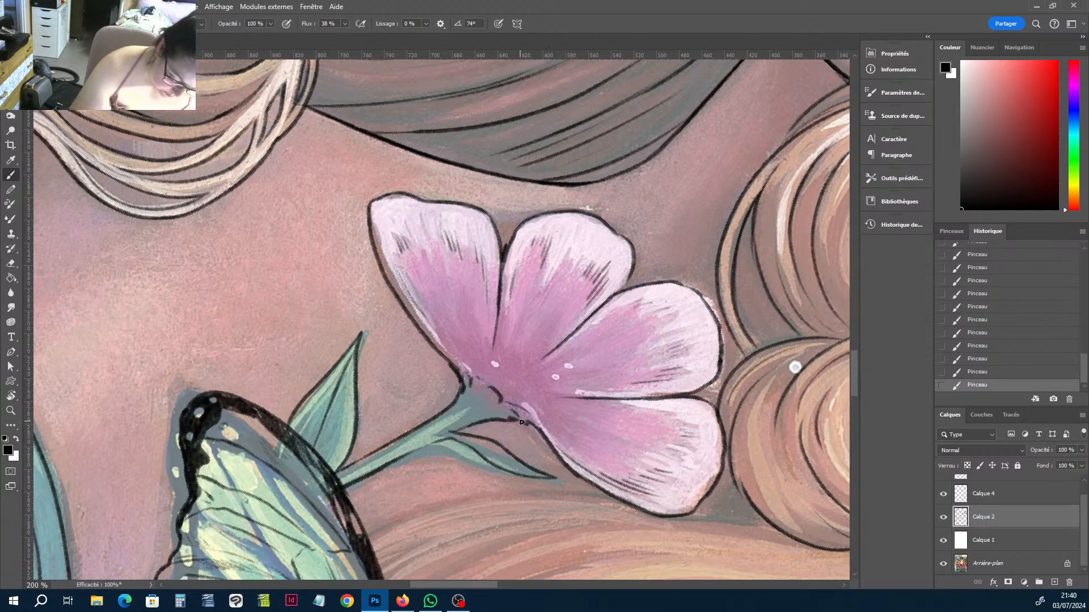
# Erase and redraw the outline where the rightmost petal meets the sepals, and reinforce the notch between the second and third petals.
pyautogui.press('e')
pyautogui.moveTo(537, 429); pyautogui.dragTo(521, 421)
pyautogui.press('b')
pyautogui.moveTo(518, 419); pyautogui.dragTo(545, 433)
pyautogui.press('r')
pyautogui.moveTo(735, 394)
pyautogui.mouseDown()
pyautogui.moveTo(740, 367)
pyautogui.moveTo(656, 180)
pyautogui.mouseUp()
pyautogui.press('b')
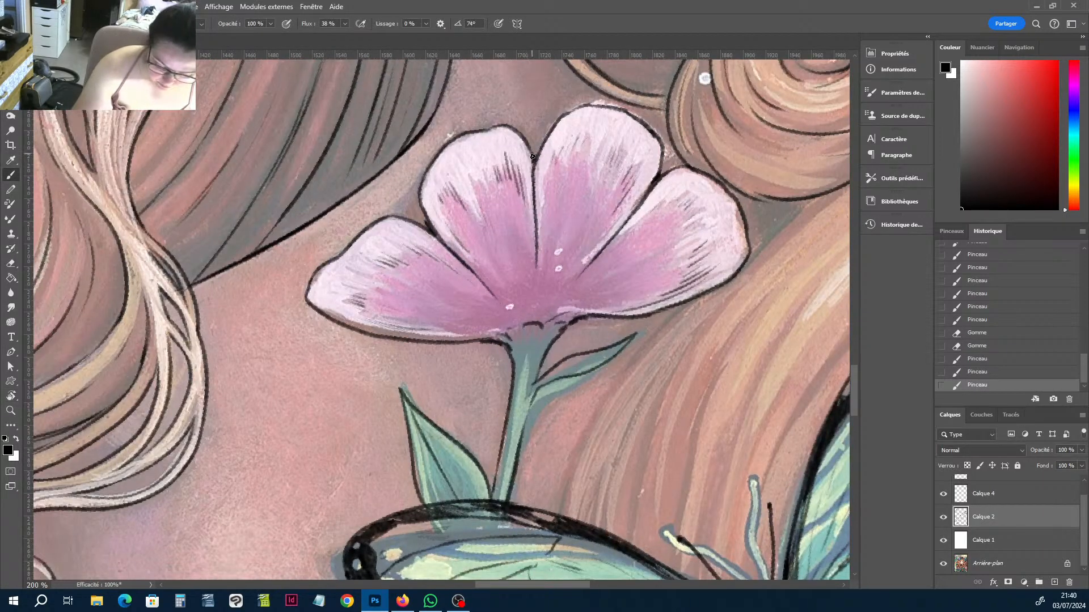
pyautogui.moveTo(532, 156); pyautogui.dragTo(534, 160)
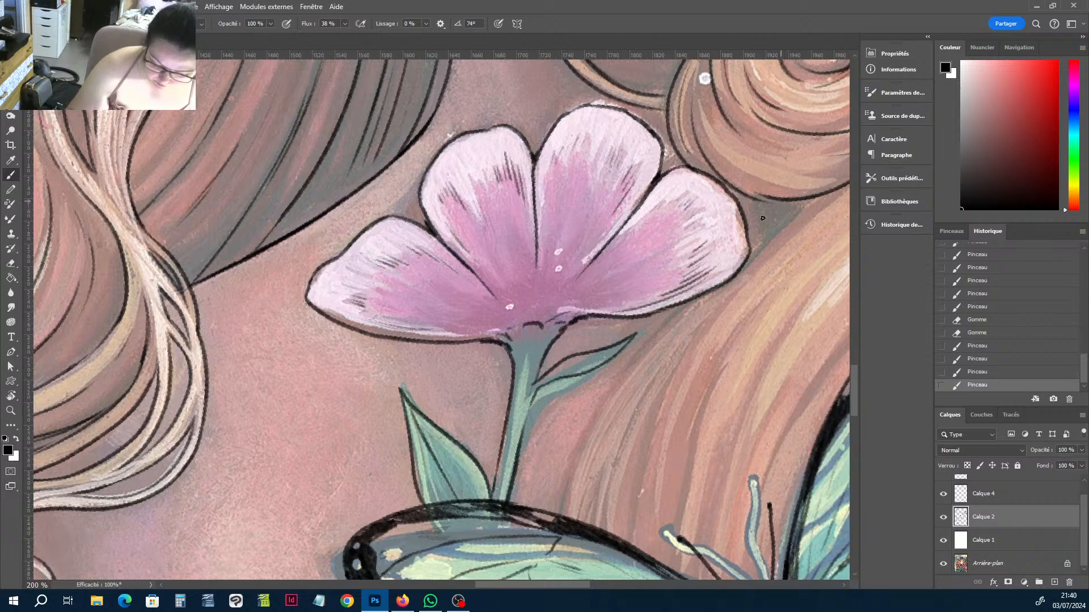
# Hatch short shadow lines in the gap between the rightmost petal and the spiral curl.
pyautogui.moveTo(763, 218); pyautogui.dragTo(753, 225)
pyautogui.moveTo(779, 205); pyautogui.dragTo(748, 229)
pyautogui.moveTo(783, 202)
pyautogui.mouseDown()
pyautogui.moveTo(758, 218)
pyautogui.moveTo(765, 233)
pyautogui.mouseUp()
pyautogui.moveTo(778, 222); pyautogui.dragTo(753, 246)
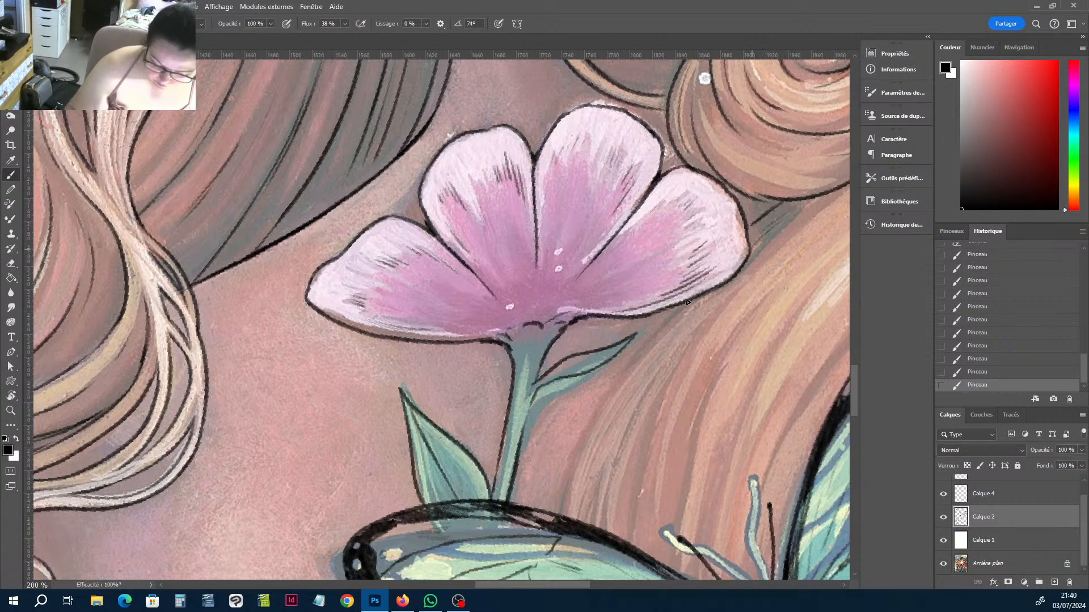
# Ink the outer edge of the wavy hair from under the rightmost petal to the butterfly, plus an inner strand with its lower end erased.
pyautogui.moveTo(681, 302)
pyautogui.mouseDown()
pyautogui.moveTo(597, 408)
pyautogui.moveTo(565, 523)
pyautogui.mouseUp()
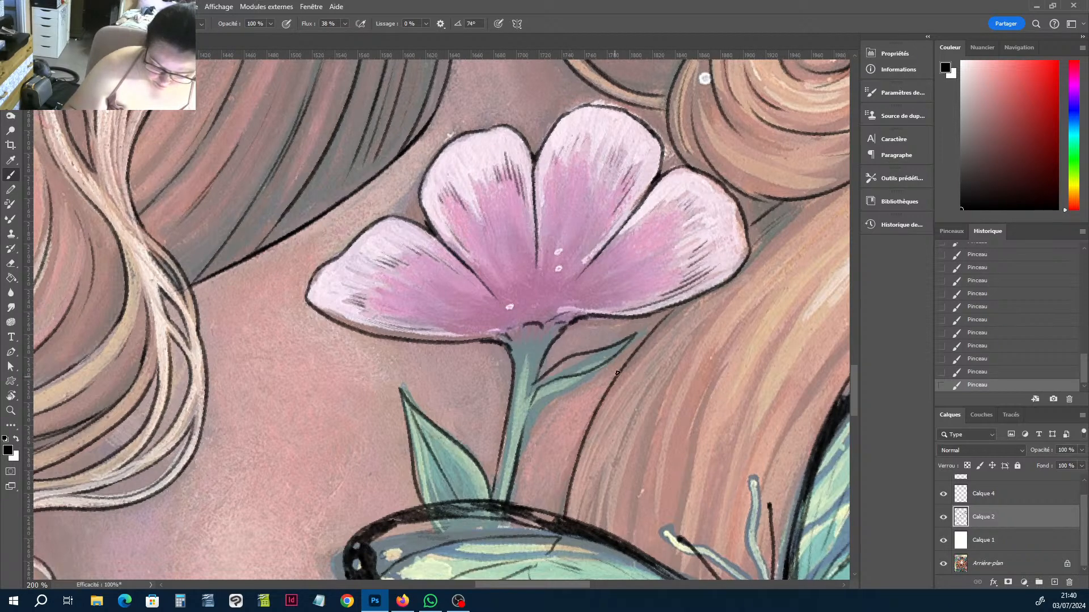
pyautogui.moveTo(637, 348); pyautogui.dragTo(680, 301)
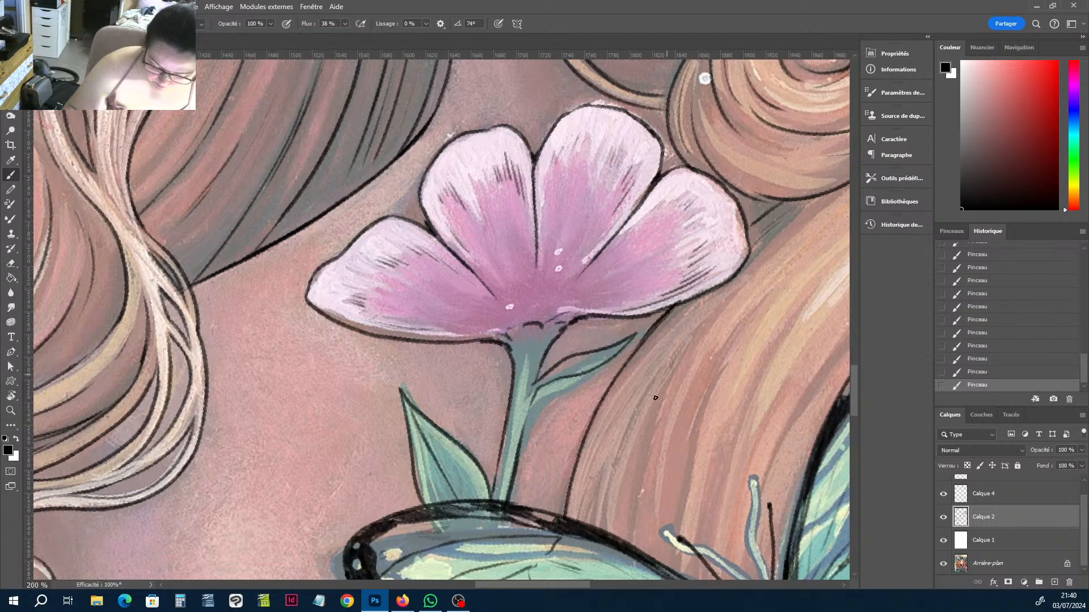
pyautogui.press('e')
pyautogui.click(604, 552)
pyautogui.press('b')
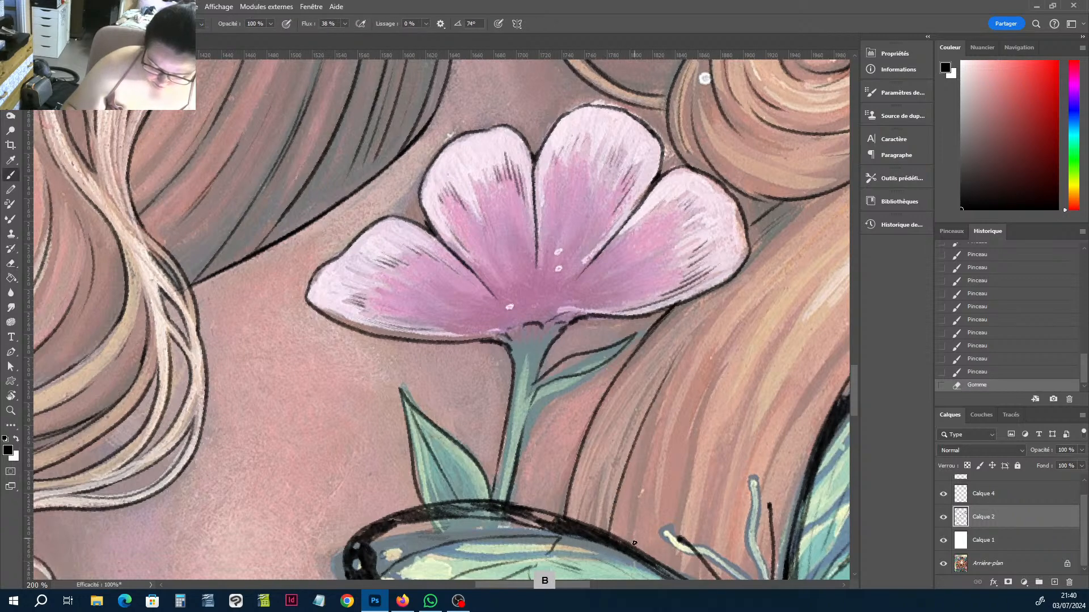
# Add further strand lines in the wavy hair between the flower's stem and the butterfly's antennae.
pyautogui.moveTo(647, 429); pyautogui.dragTo(684, 341)
pyautogui.press('e')
pyautogui.press('b')
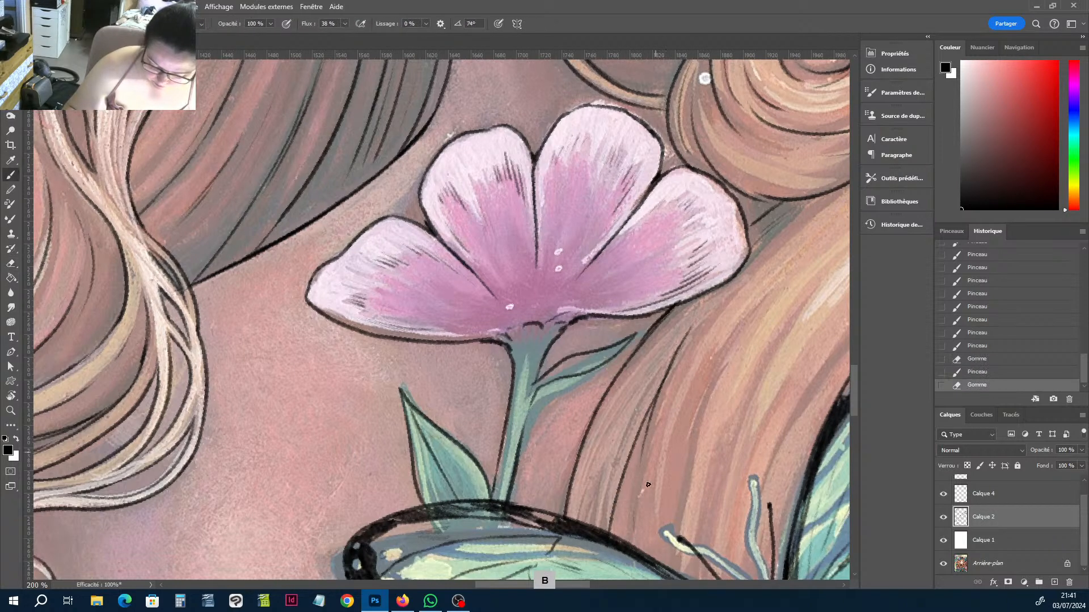
pyautogui.click(634, 548)
pyautogui.click(685, 499)
pyautogui.moveTo(685, 495); pyautogui.dragTo(741, 327)
# Ink a long strand line along the white highlight in the wavy hair and erase its rough upper part.
pyautogui.press('h')
pyautogui.moveTo(765, 369)
pyautogui.mouseDown()
pyautogui.moveTo(554, 299)
pyautogui.moveTo(512, 297)
pyautogui.mouseUp()
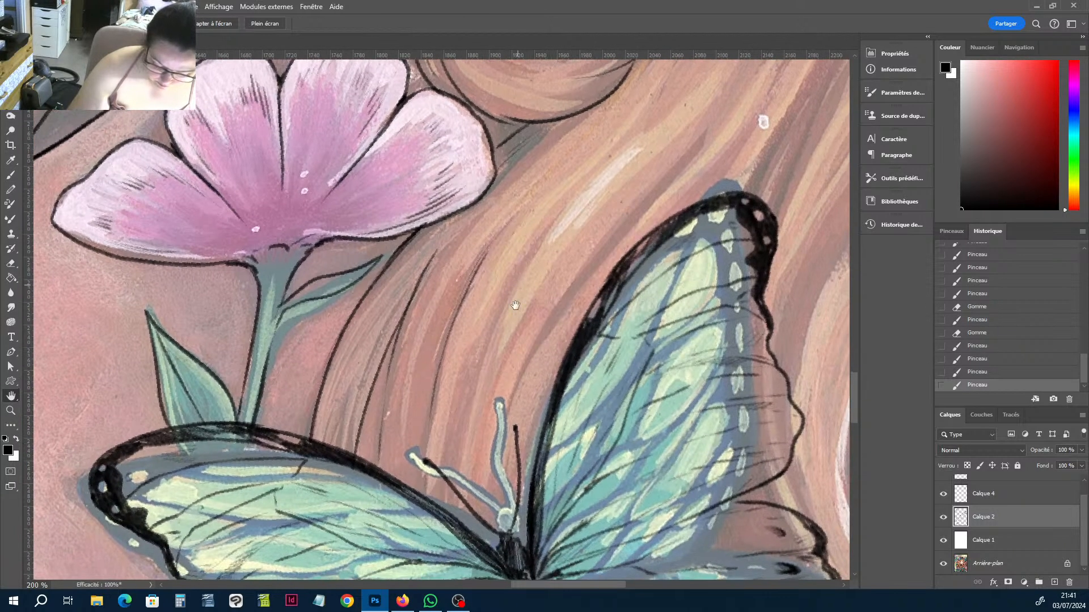
pyautogui.press('b')
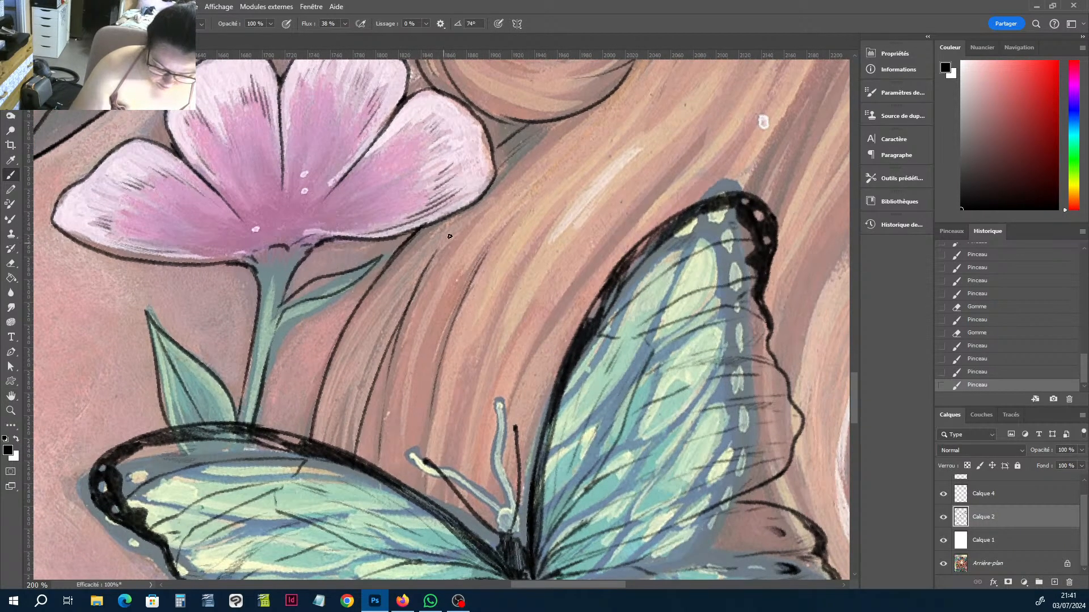
pyautogui.moveTo(450, 236); pyautogui.dragTo(475, 214)
pyautogui.moveTo(528, 176)
pyautogui.mouseDown()
pyautogui.moveTo(578, 143)
pyautogui.moveTo(518, 280)
pyautogui.mouseUp()
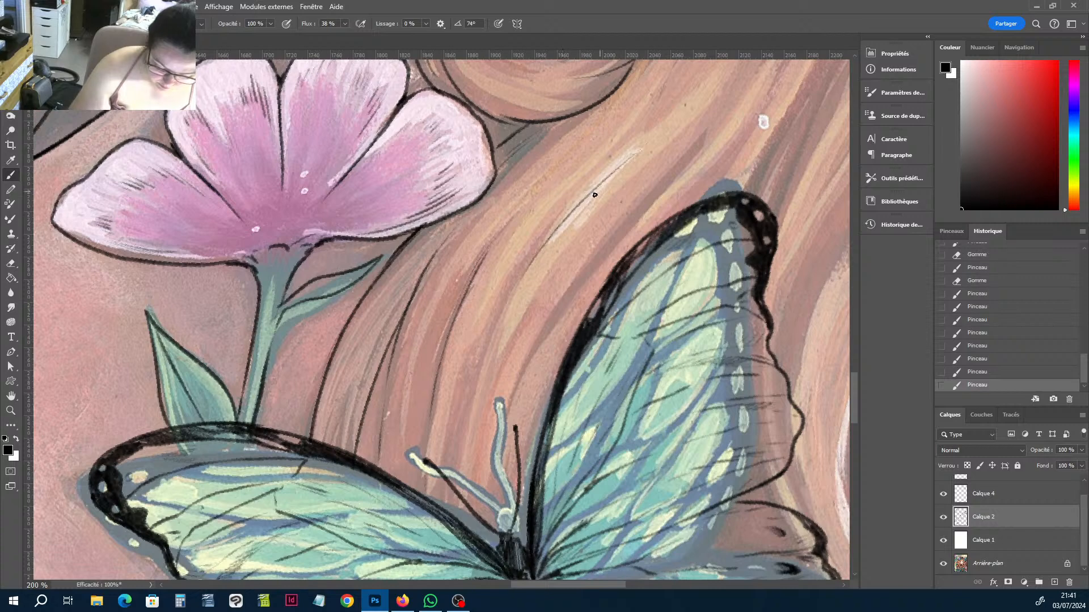
pyautogui.press('b')
pyautogui.moveTo(634, 153); pyautogui.dragTo(462, 347)
pyautogui.press('e')
pyautogui.moveTo(532, 260); pyautogui.dragTo(639, 150)
pyautogui.press('b')
# Ink strand lines down to the butterfly's antennae and a long strand following the upright wing's outer edge.
pyautogui.moveTo(468, 336); pyautogui.dragTo(430, 439)
pyautogui.moveTo(433, 425); pyautogui.dragTo(425, 499)
pyautogui.moveTo(442, 399)
pyautogui.mouseDown()
pyautogui.moveTo(430, 434)
pyautogui.moveTo(455, 490)
pyautogui.mouseUp()
pyautogui.moveTo(469, 463); pyautogui.dragTo(467, 504)
pyautogui.moveTo(518, 393); pyautogui.dragTo(539, 351)
pyautogui.moveTo(539, 353); pyautogui.dragTo(659, 185)
pyautogui.moveTo(600, 252); pyautogui.dragTo(707, 130)
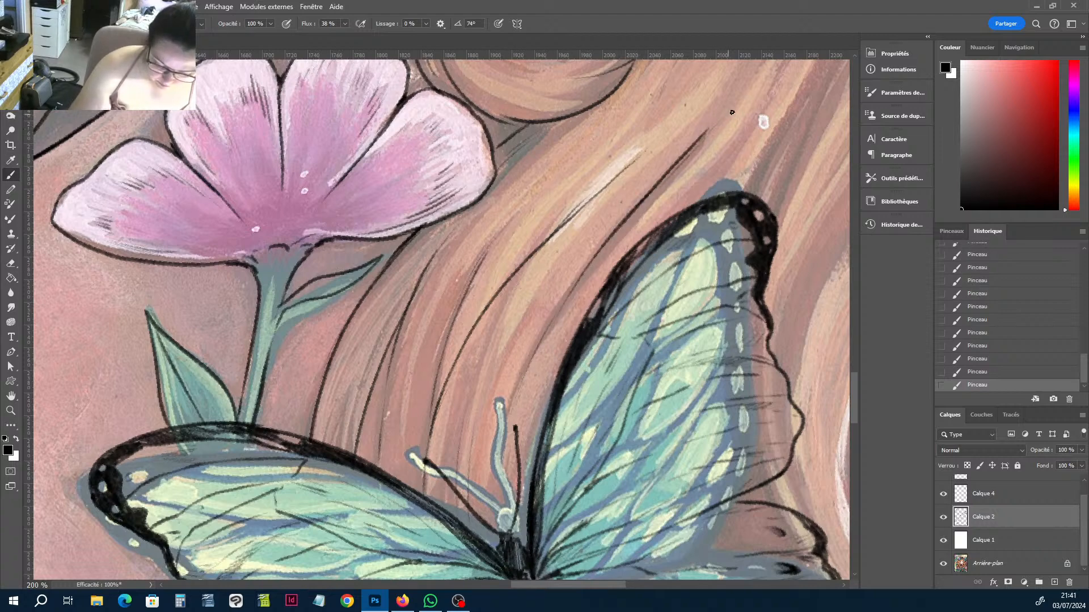
# Refine the upper end of the strand line above the butterfly's upright wing with the eraser.
pyautogui.press('h')
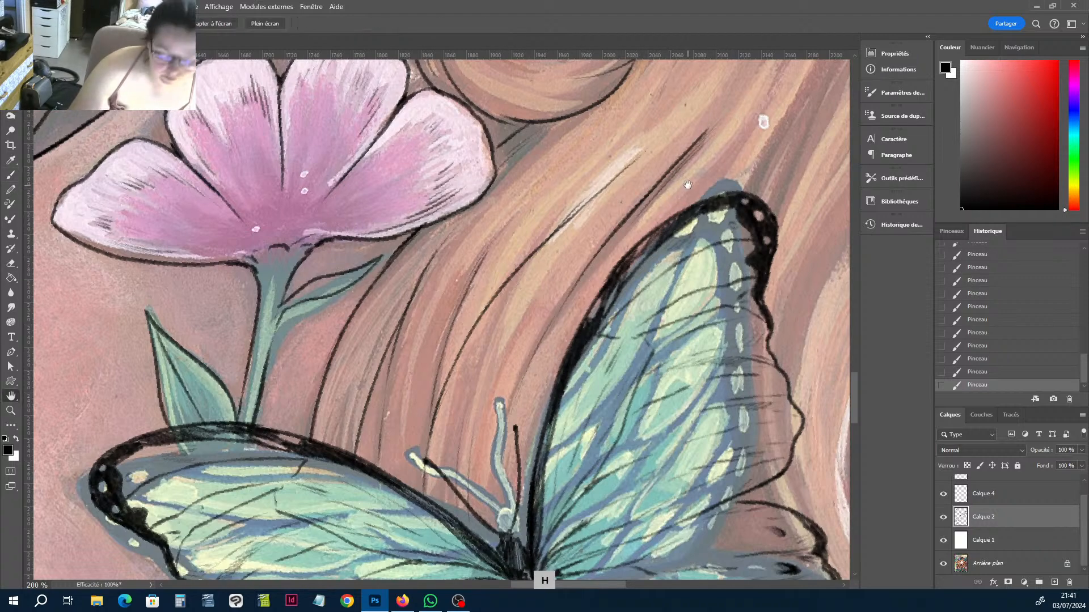
pyautogui.moveTo(729, 135); pyautogui.dragTo(508, 401)
pyautogui.press('e')
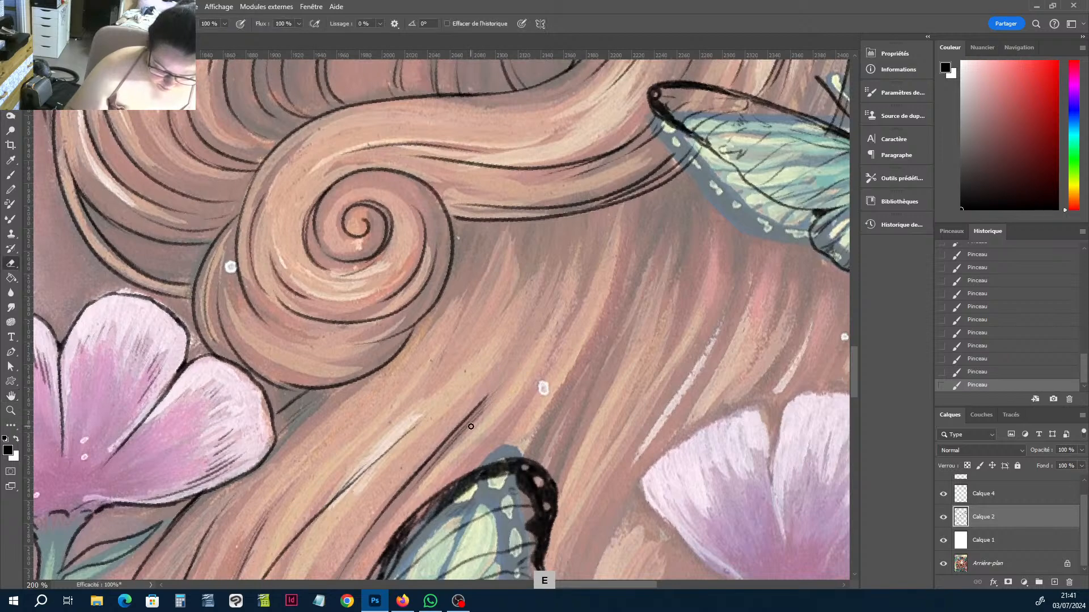
pyautogui.moveTo(461, 436); pyautogui.dragTo(516, 350)
# Ink strand lines descending from beneath the horizontal lock beside the spiral curl.
pyautogui.press('b')
pyautogui.moveTo(545, 298); pyautogui.dragTo(562, 262)
pyautogui.moveTo(546, 297)
pyautogui.mouseDown()
pyautogui.moveTo(570, 229)
pyautogui.moveTo(567, 243)
pyautogui.mouseUp()
pyautogui.moveTo(569, 233); pyautogui.dragTo(539, 298)
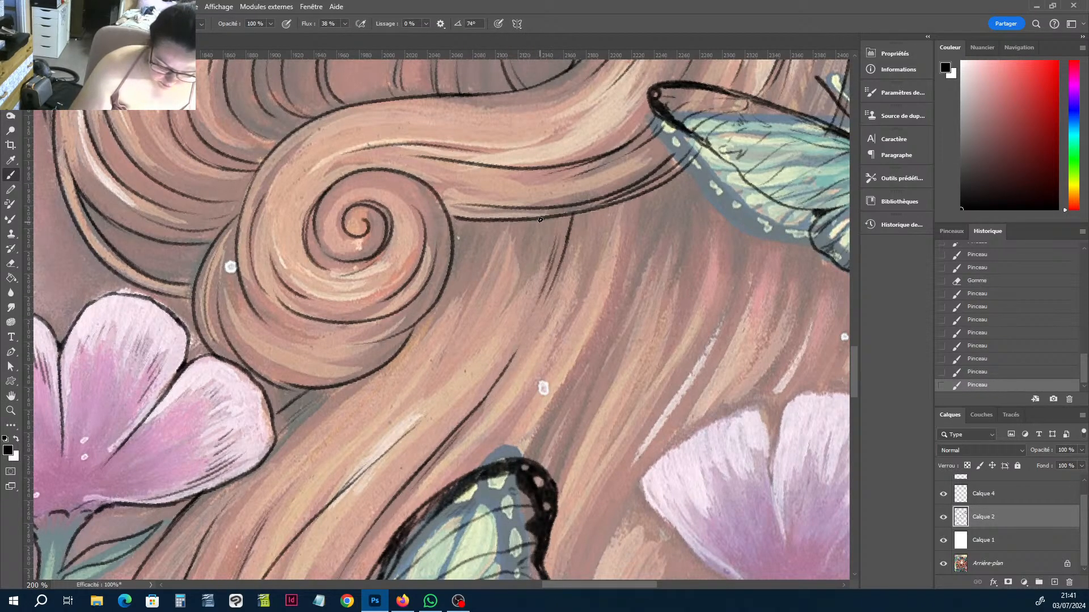
pyautogui.moveTo(538, 222)
pyautogui.mouseDown()
pyautogui.moveTo(492, 339)
pyautogui.moveTo(460, 371)
pyautogui.mouseUp()
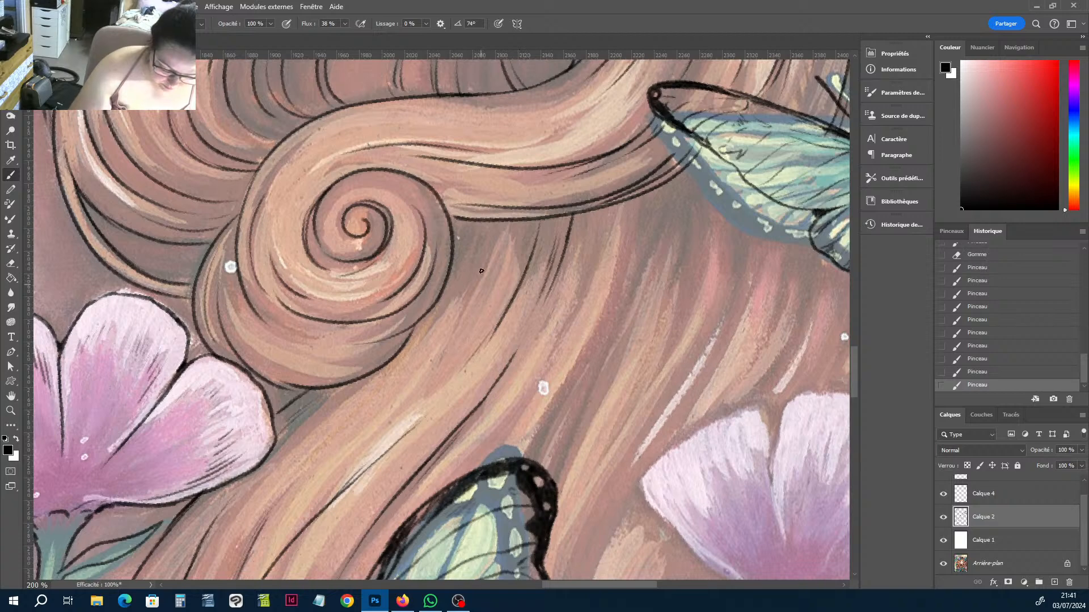
pyautogui.moveTo(481, 237); pyautogui.dragTo(432, 380)
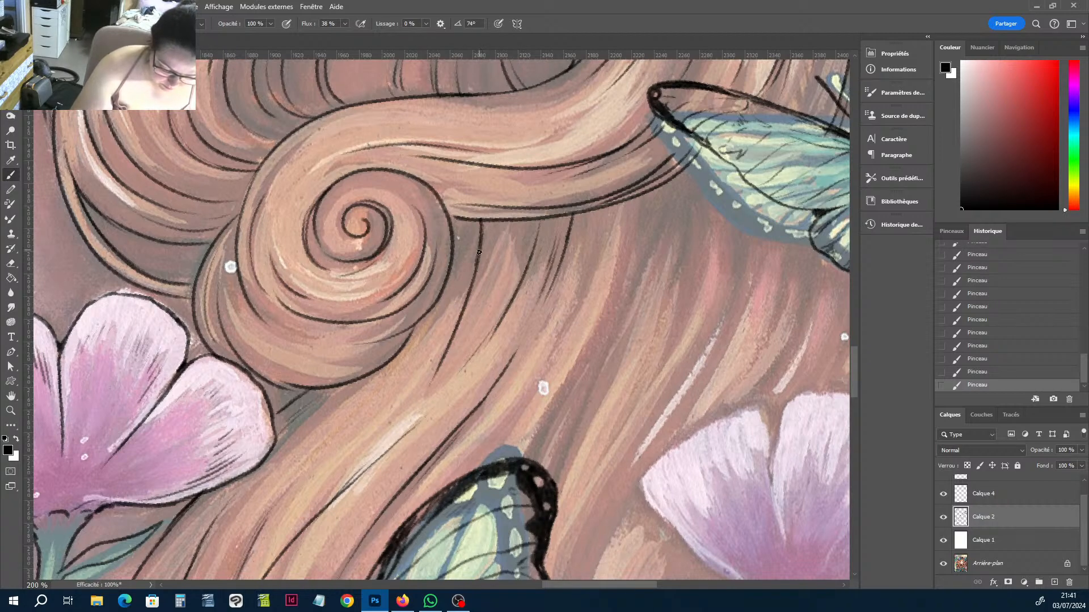
# Erase and redraw the lower end of the strand nearest the spiral curl so it tapers towards the white highlight.
pyautogui.press('e')
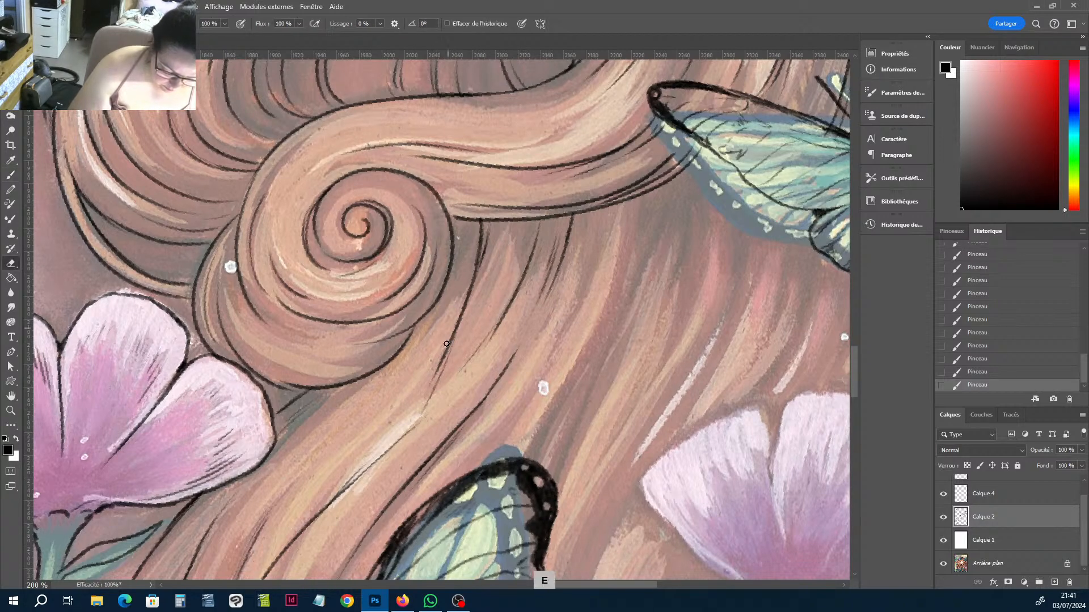
pyautogui.moveTo(448, 343); pyautogui.dragTo(430, 391)
pyautogui.press('b')
pyautogui.moveTo(444, 362)
pyautogui.mouseDown()
pyautogui.moveTo(407, 429)
pyautogui.moveTo(449, 330)
pyautogui.moveTo(419, 407)
pyautogui.mouseUp()
pyautogui.press('e')
pyautogui.moveTo(450, 363); pyautogui.dragTo(423, 403)
pyautogui.press('b')
# Add a parallel strand line and short shadow hatching where the horizontal lock meets the spiral curl.
pyautogui.moveTo(486, 266)
pyautogui.mouseDown()
pyautogui.moveTo(462, 363)
pyautogui.moveTo(482, 340)
pyautogui.moveTo(456, 365)
pyautogui.mouseUp()
pyautogui.moveTo(465, 234); pyautogui.dragTo(449, 270)
pyautogui.moveTo(451, 227)
pyautogui.mouseDown()
pyautogui.moveTo(462, 245)
pyautogui.moveTo(442, 276)
pyautogui.mouseUp()
pyautogui.press('e')
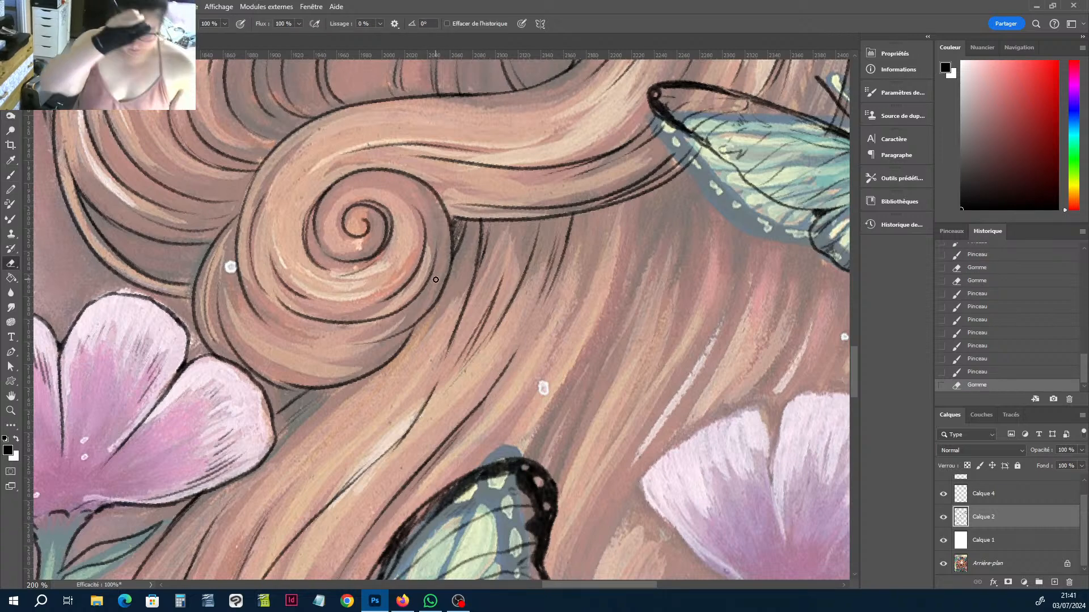
# Ink long strand lines from beneath the horizontal lock down to the tip of the butterfly's upright wing.
pyautogui.press('h')
pyautogui.moveTo(638, 347); pyautogui.dragTo(578, 270)
pyautogui.press('b')
pyautogui.moveTo(589, 121)
pyautogui.mouseDown()
pyautogui.moveTo(580, 157)
pyautogui.moveTo(594, 168)
pyautogui.mouseUp()
pyautogui.moveTo(592, 159)
pyautogui.mouseDown()
pyautogui.moveTo(494, 406)
pyautogui.moveTo(491, 342)
pyautogui.moveTo(473, 384)
pyautogui.mouseUp()
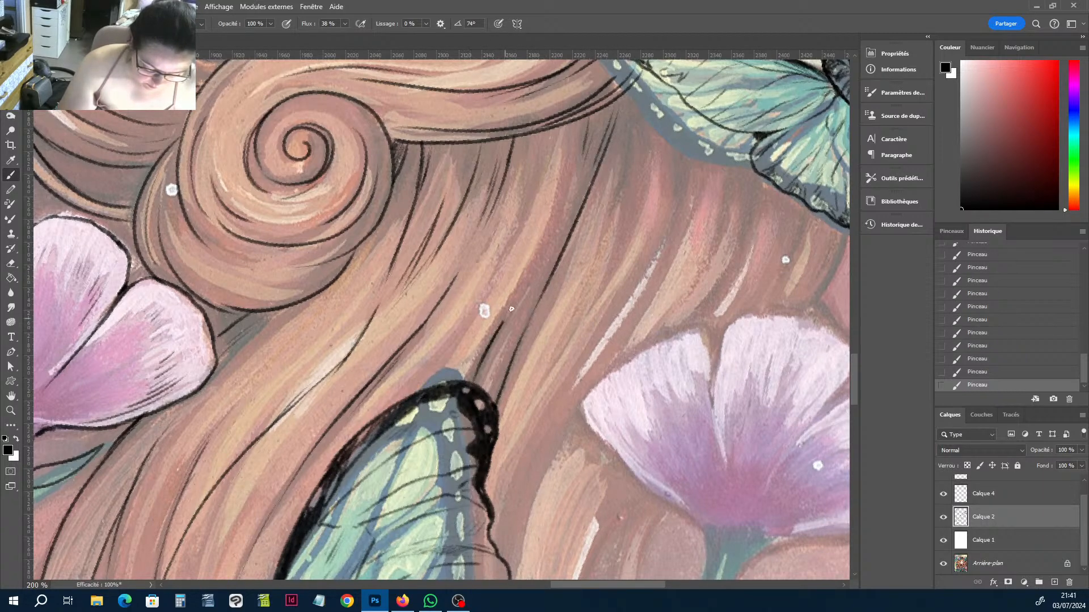
pyautogui.moveTo(558, 237)
pyautogui.mouseDown()
pyautogui.moveTo(502, 322)
pyautogui.moveTo(515, 309)
pyautogui.mouseUp()
pyautogui.moveTo(589, 145); pyautogui.dragTo(573, 199)
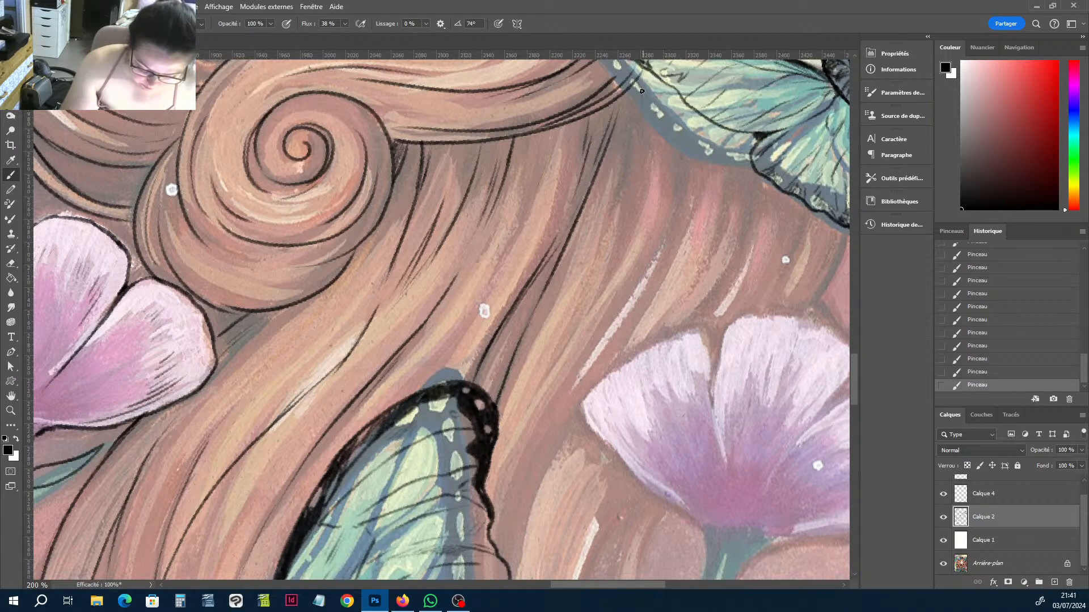
# Ink long strand lines from beneath the upper butterfly down between the upright wing and the second flower.
pyautogui.moveTo(648, 101); pyautogui.dragTo(606, 295)
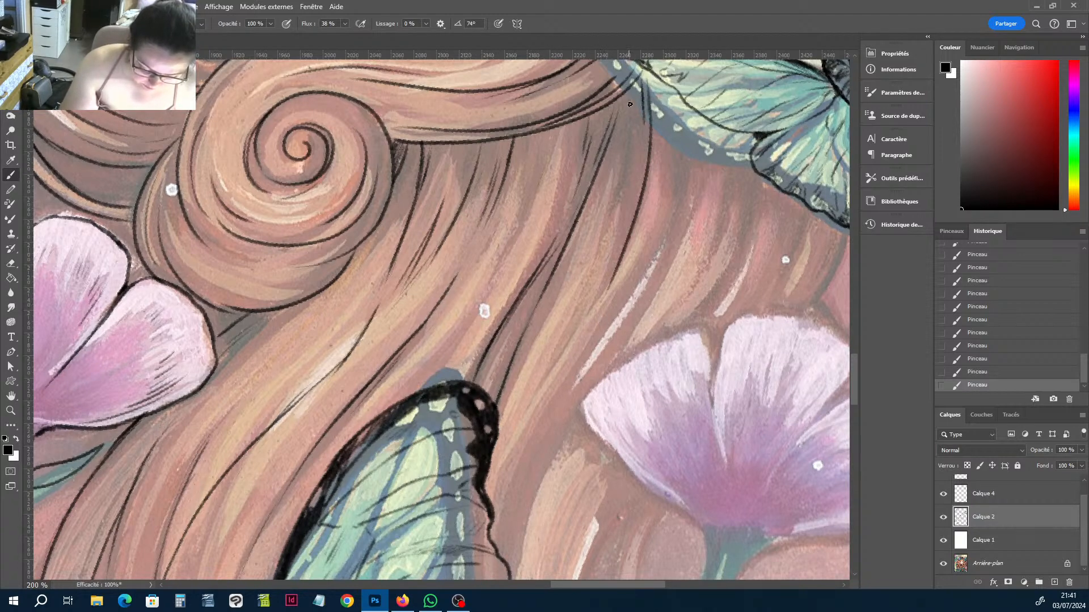
pyautogui.moveTo(630, 105)
pyautogui.mouseDown()
pyautogui.moveTo(590, 320)
pyautogui.moveTo(495, 484)
pyautogui.mouseUp()
pyautogui.moveTo(683, 102)
pyautogui.mouseDown()
pyautogui.moveTo(689, 165)
pyautogui.moveTo(658, 267)
pyautogui.moveTo(564, 411)
pyautogui.mouseUp()
pyautogui.moveTo(554, 460); pyautogui.dragTo(507, 574)
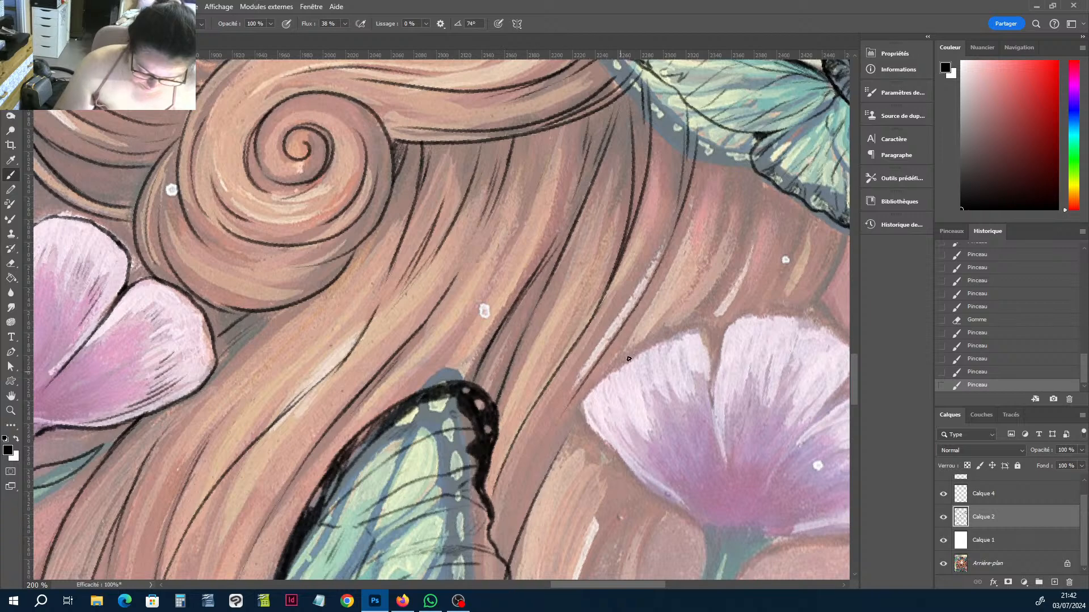
# Ink curved hair strand lines between the upper butterfly's lower wing edge and the top petals of the second pink flower.
pyautogui.moveTo(626, 344); pyautogui.dragTo(690, 228)
pyautogui.moveTo(713, 308); pyautogui.dragTo(747, 172)
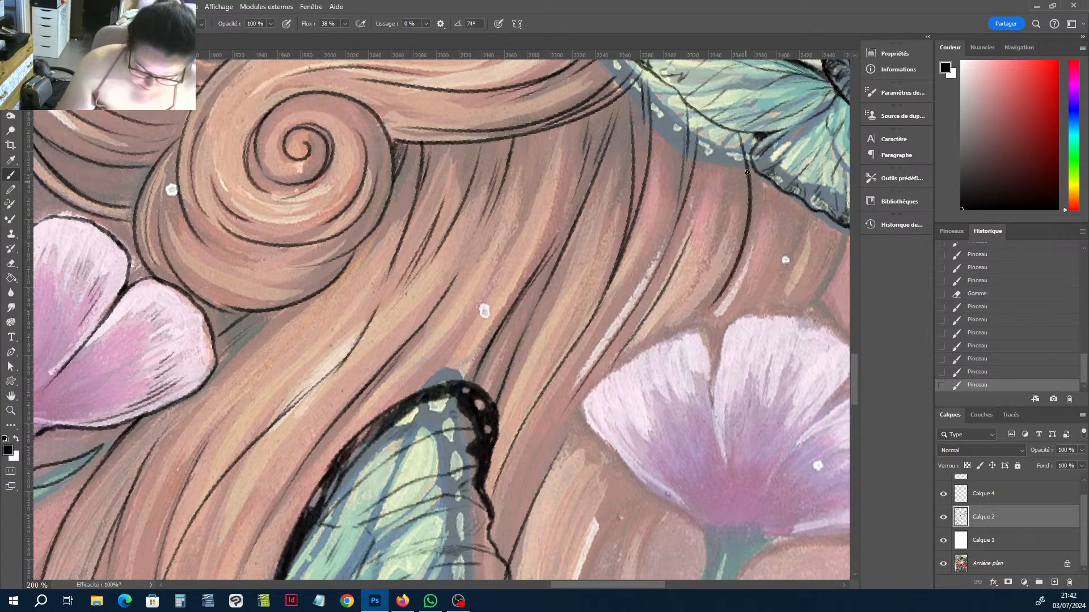
pyautogui.moveTo(690, 325)
pyautogui.mouseDown()
pyautogui.moveTo(724, 288)
pyautogui.moveTo(742, 243)
pyautogui.mouseUp()
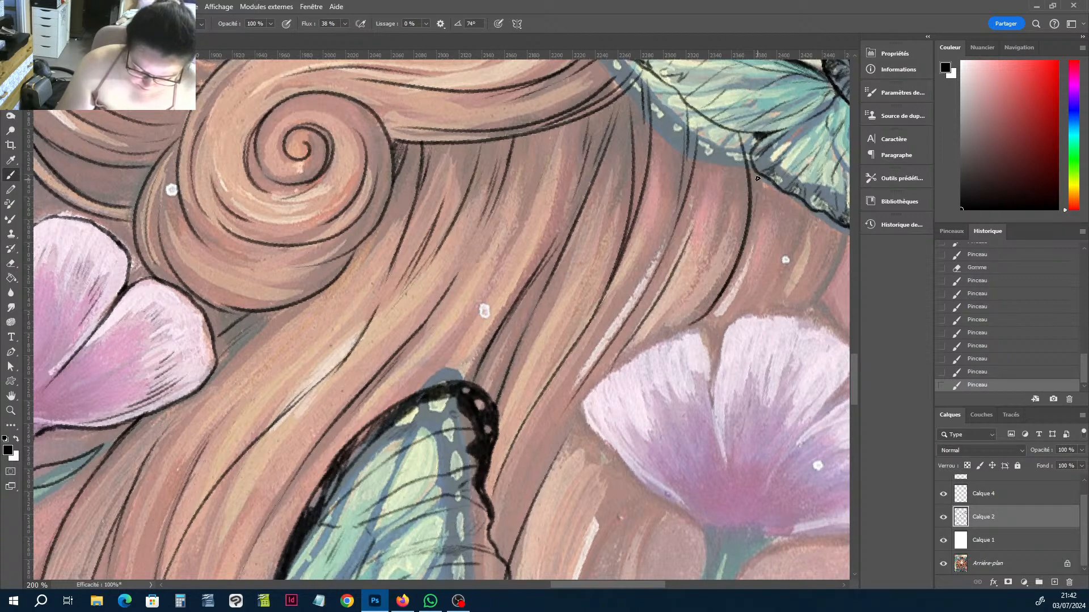
pyautogui.moveTo(758, 172)
pyautogui.mouseDown()
pyautogui.moveTo(754, 217)
pyautogui.moveTo(757, 198)
pyautogui.mouseUp()
pyautogui.moveTo(689, 321); pyautogui.dragTo(731, 241)
pyautogui.moveTo(797, 248); pyautogui.dragTo(805, 215)
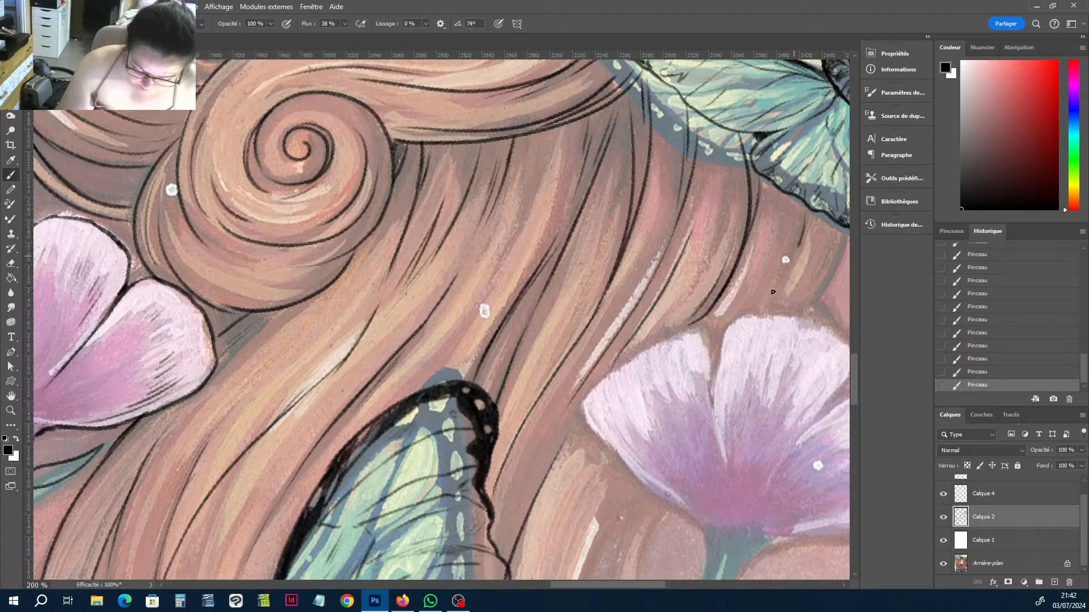
pyautogui.moveTo(764, 304)
pyautogui.mouseDown()
pyautogui.moveTo(799, 246)
pyautogui.moveTo(793, 232)
pyautogui.mouseUp()
pyautogui.hotkey('ctrl', '-')
pyautogui.hotkey('ctrl', '-')
pyautogui.hotkey('ctrl', '-')
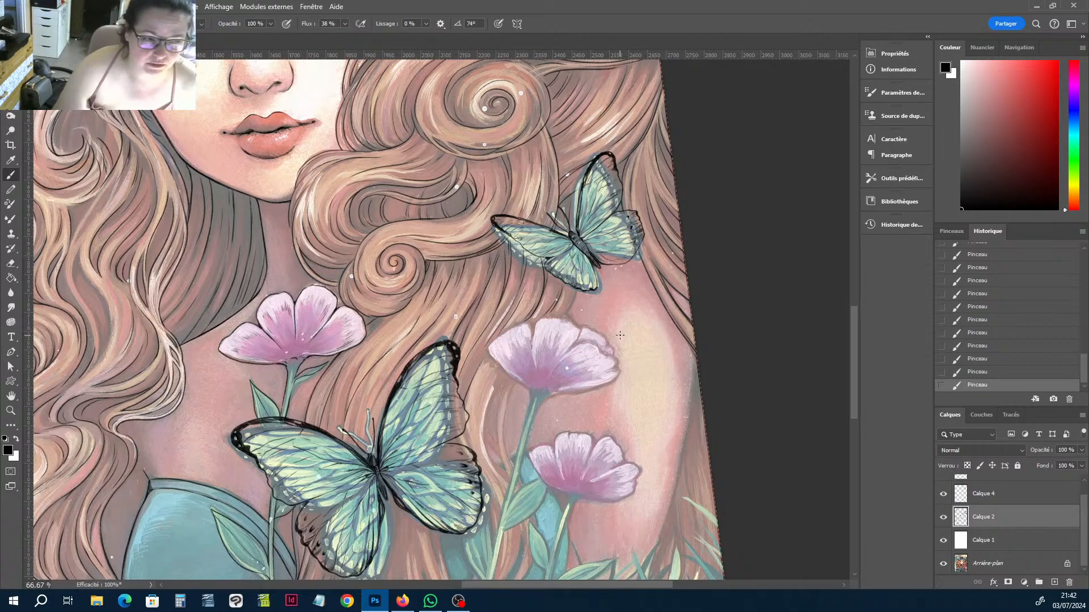
pyautogui.hotkey('ctrl', '+')
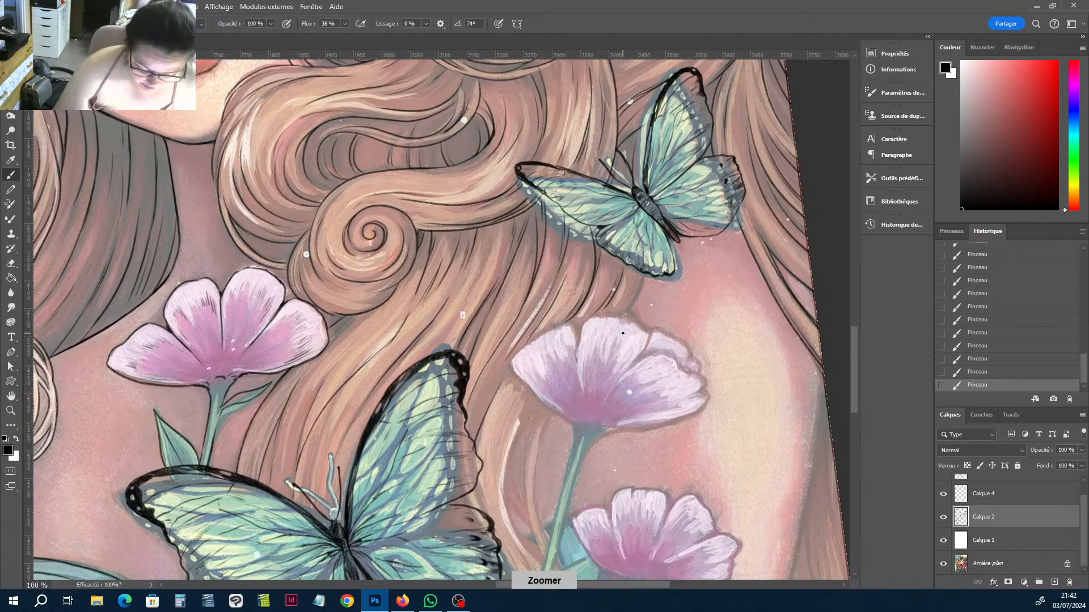
pyautogui.hotkey('ctrl', '+')
pyautogui.press('space')
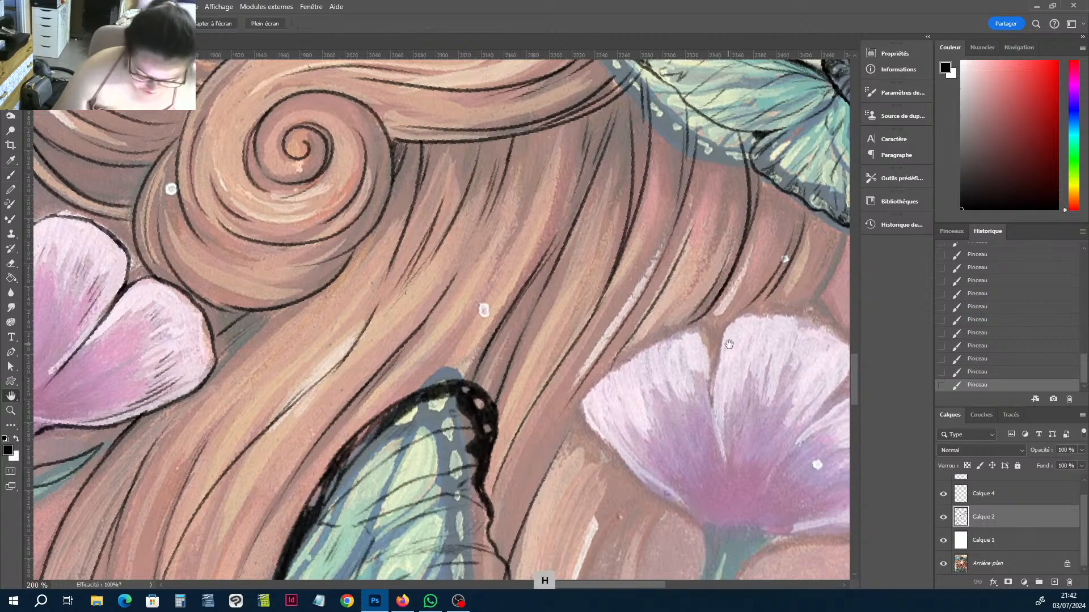
# Outline the pale pink flower's petals in black on Calque 2 and ink the hair edge between the flower and the butterfly above.
pyautogui.moveTo(724, 340)
pyautogui.mouseDown()
pyautogui.moveTo(685, 292)
pyautogui.moveTo(633, 78)
pyautogui.moveTo(645, 40)
pyautogui.mouseUp()
pyautogui.moveTo(585, 206)
pyautogui.mouseDown()
pyautogui.moveTo(430, 432)
pyautogui.moveTo(377, 419)
pyautogui.moveTo(317, 346)
pyautogui.moveTo(339, 312)
pyautogui.moveTo(467, 237)
pyautogui.mouseUp()
pyautogui.press('b')
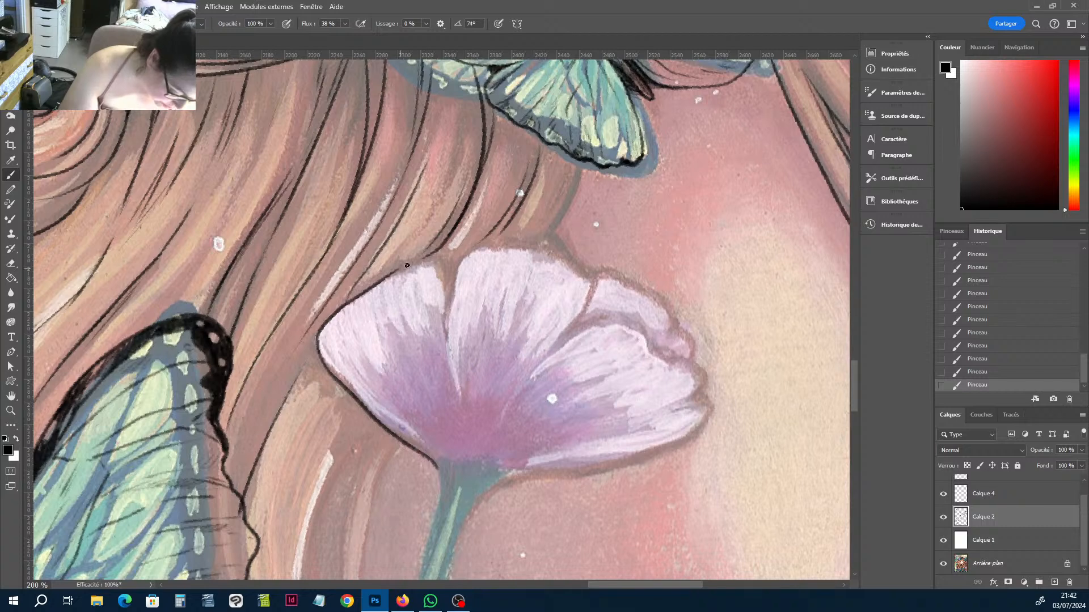
pyautogui.moveTo(407, 265)
pyautogui.mouseDown()
pyautogui.moveTo(447, 268)
pyautogui.moveTo(452, 395)
pyautogui.moveTo(450, 289)
pyautogui.moveTo(477, 250)
pyautogui.moveTo(548, 239)
pyautogui.moveTo(588, 271)
pyautogui.moveTo(504, 413)
pyautogui.mouseUp()
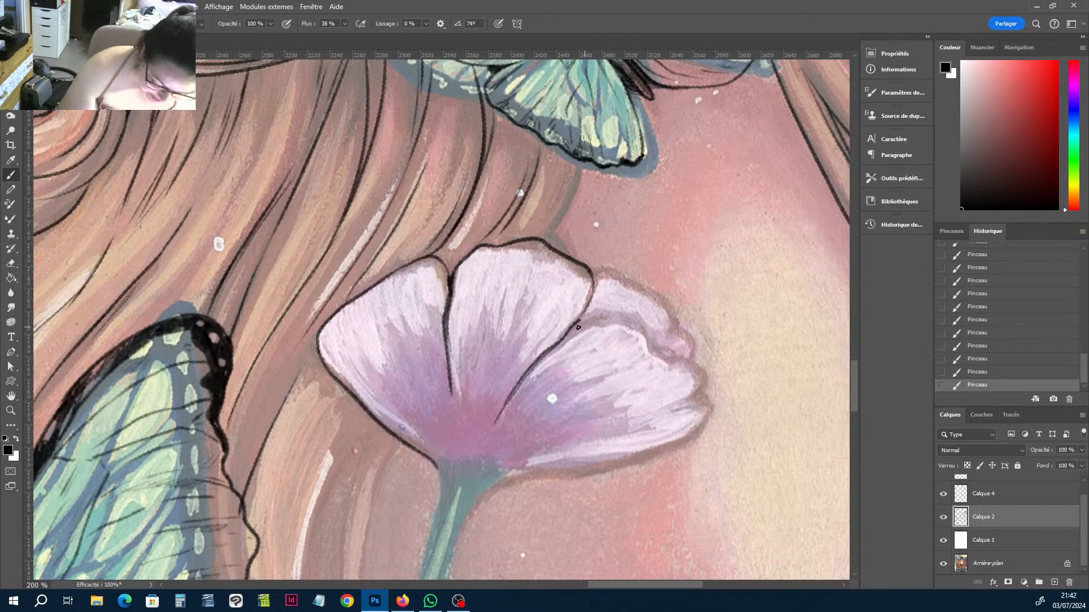
pyautogui.moveTo(577, 327)
pyautogui.mouseDown()
pyautogui.moveTo(629, 320)
pyautogui.moveTo(698, 380)
pyautogui.moveTo(696, 425)
pyautogui.moveTo(671, 446)
pyautogui.moveTo(702, 409)
pyautogui.moveTo(691, 435)
pyautogui.moveTo(652, 454)
pyautogui.moveTo(501, 481)
pyautogui.mouseUp()
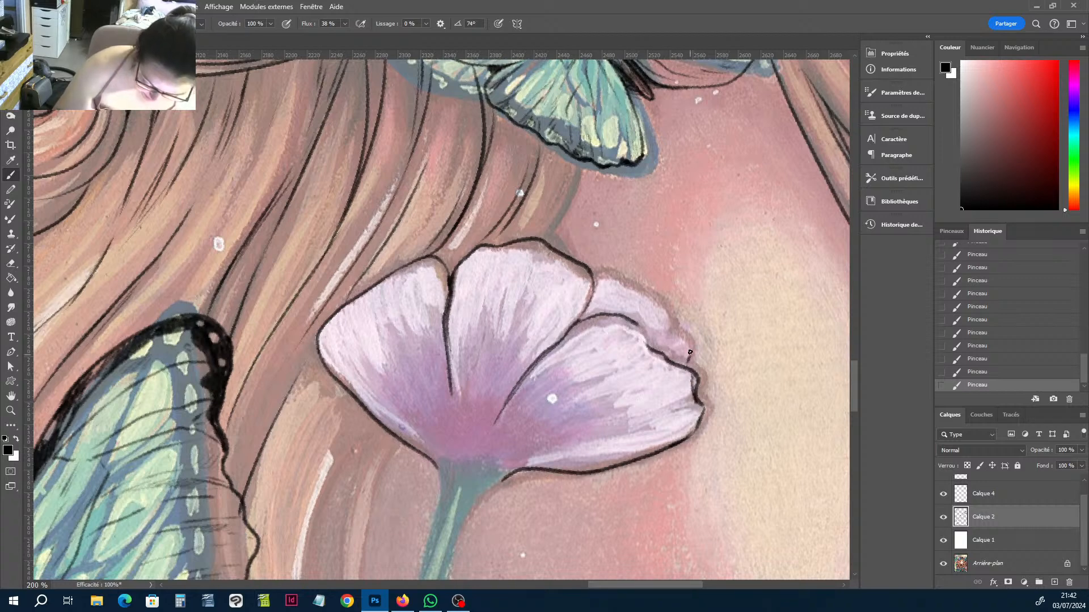
pyautogui.moveTo(689, 352)
pyautogui.mouseDown()
pyautogui.moveTo(656, 297)
pyautogui.moveTo(591, 274)
pyautogui.mouseUp()
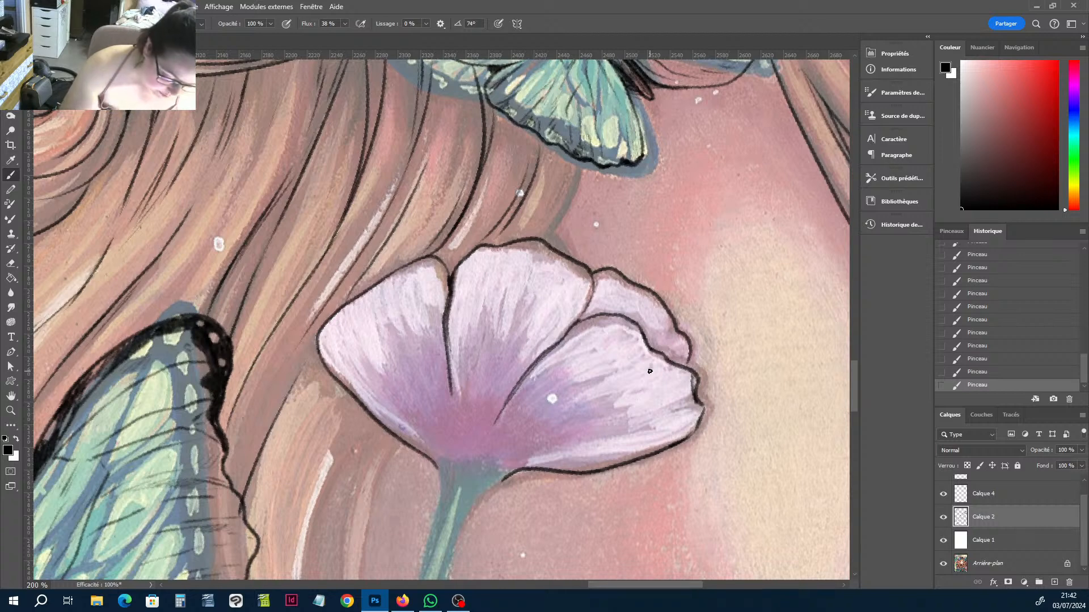
pyautogui.moveTo(548, 242); pyautogui.dragTo(573, 153)
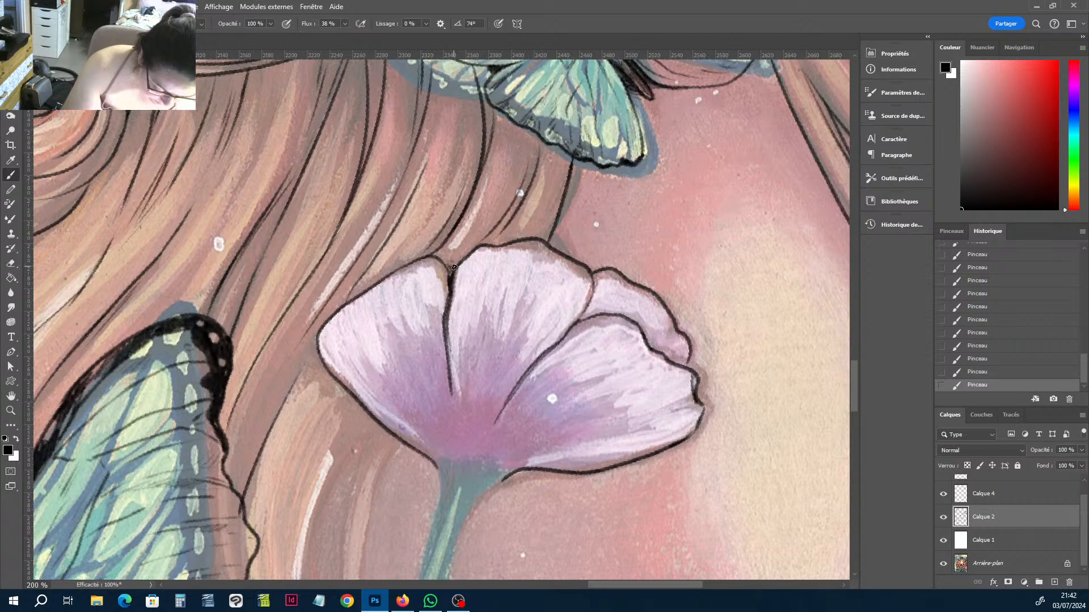
pyautogui.moveTo(453, 267); pyautogui.dragTo(450, 274)
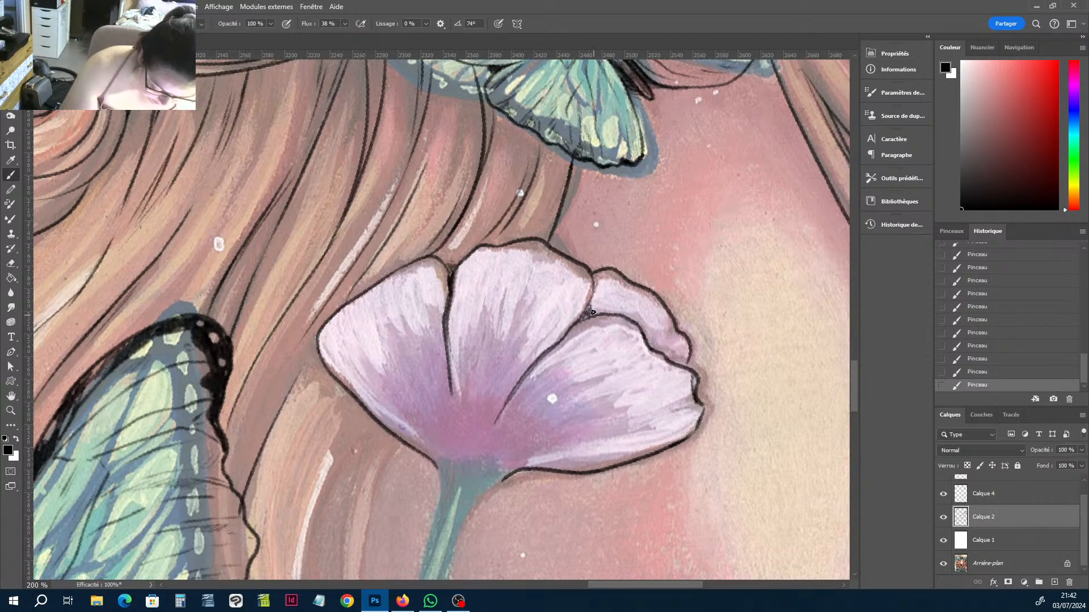
# Add fine black shading strokes radiating across the outlined flower's petals, cleaning stray marks with the Eraser.
pyautogui.moveTo(352, 377)
pyautogui.mouseDown()
pyautogui.moveTo(391, 410)
pyautogui.moveTo(386, 326)
pyautogui.moveTo(396, 343)
pyautogui.moveTo(413, 301)
pyautogui.moveTo(435, 387)
pyautogui.mouseUp()
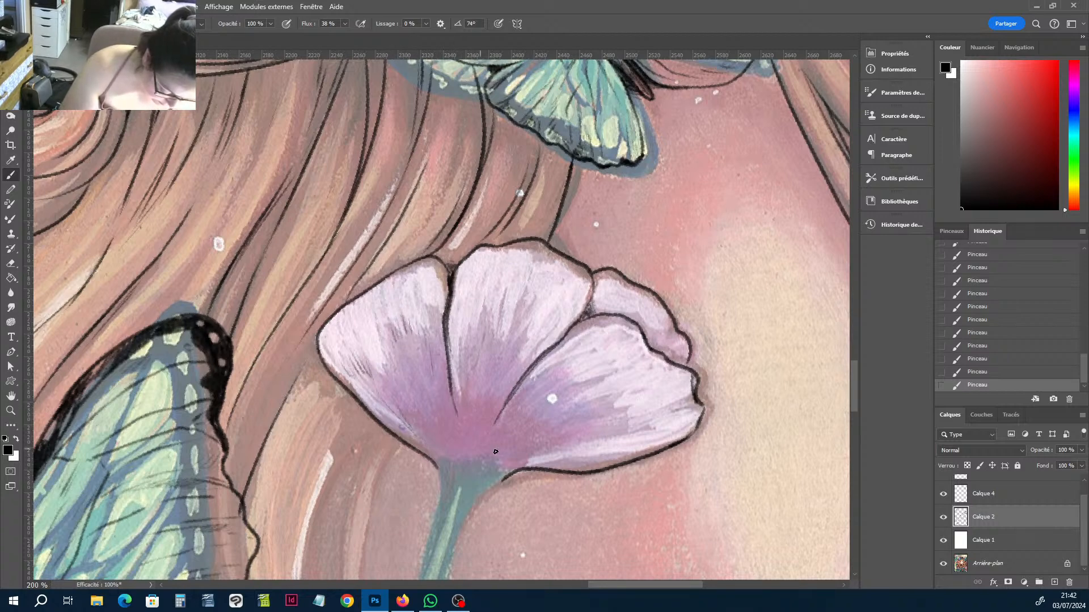
pyautogui.moveTo(474, 317)
pyautogui.mouseDown()
pyautogui.moveTo(483, 309)
pyautogui.moveTo(702, 395)
pyautogui.moveTo(740, 261)
pyautogui.moveTo(703, 140)
pyautogui.mouseUp()
pyautogui.hotkey('ctrl', '1')
pyautogui.press('r')
pyautogui.hotkey('ctrl', '+')
pyautogui.press('r')
pyautogui.press('e')
pyautogui.moveTo(533, 266)
pyautogui.mouseDown()
pyautogui.moveTo(533, 300)
pyautogui.moveTo(553, 289)
pyautogui.mouseUp()
pyautogui.press('b')
pyautogui.moveTo(559, 256); pyautogui.dragTo(555, 277)
pyautogui.moveTo(561, 255)
pyautogui.mouseDown()
pyautogui.moveTo(557, 271)
pyautogui.moveTo(574, 265)
pyautogui.moveTo(570, 274)
pyautogui.mouseUp()
pyautogui.moveTo(573, 261); pyautogui.dragTo(560, 292)
pyautogui.moveTo(561, 274); pyautogui.dragTo(556, 295)
pyautogui.moveTo(602, 243); pyautogui.dragTo(596, 266)
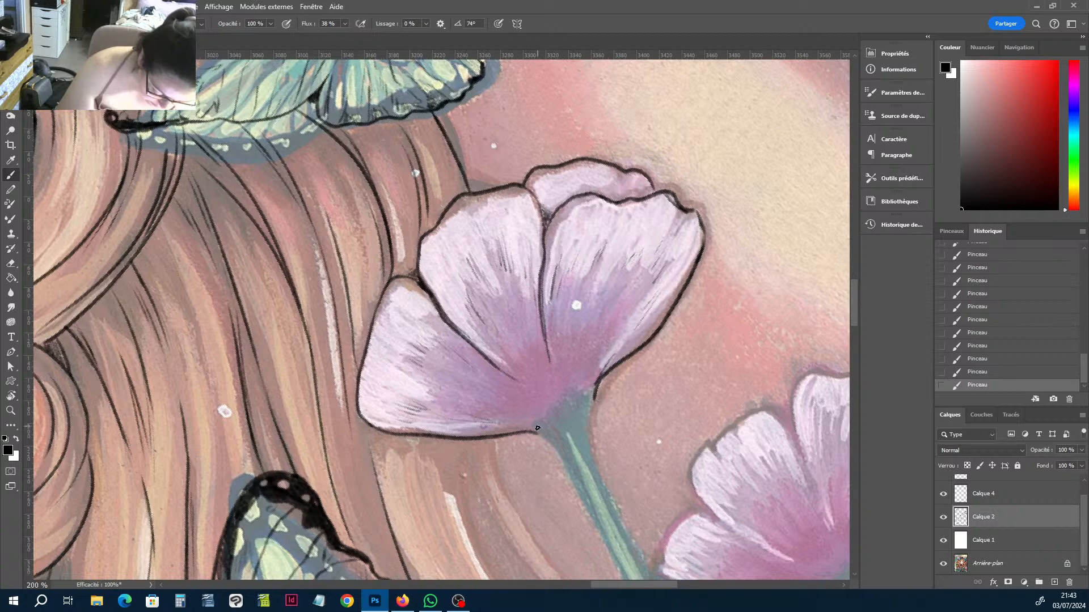
# Ink the scalloped base of the flower where it joins the green stem, tidying the lines with the Eraser.
pyautogui.moveTo(549, 415); pyautogui.dragTo(596, 396)
pyautogui.press('e')
pyautogui.press('b')
pyautogui.moveTo(589, 458)
pyautogui.mouseDown()
pyautogui.moveTo(597, 389)
pyautogui.moveTo(594, 454)
pyautogui.mouseUp()
pyautogui.press('e')
pyautogui.press('b')
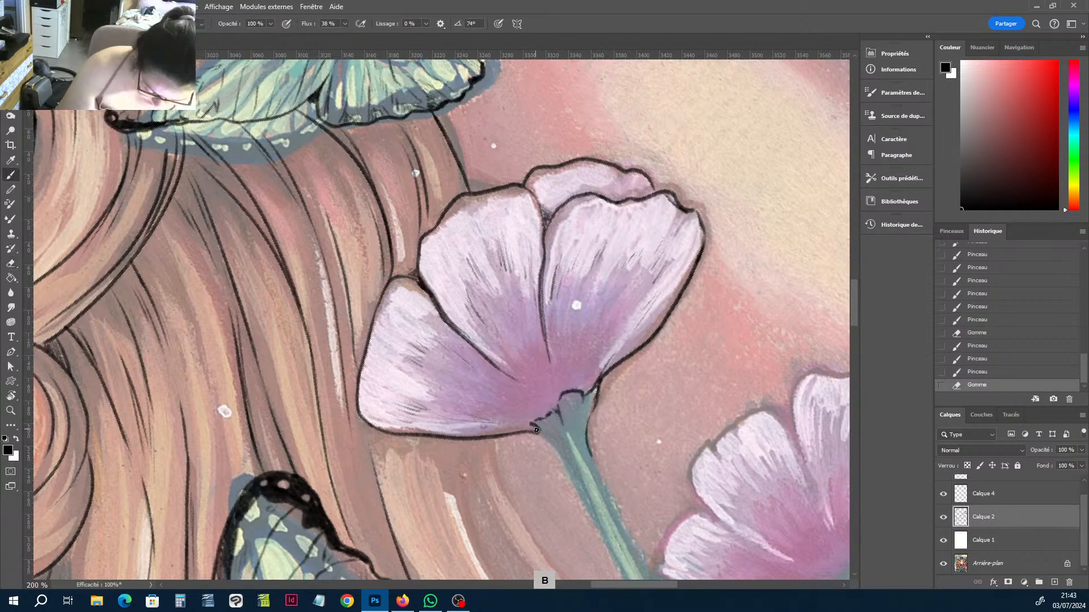
# Ink the left edge of the upper stem below the flower and thin the line with the Eraser.
pyautogui.moveTo(527, 433)
pyautogui.mouseDown()
pyautogui.moveTo(562, 459)
pyautogui.moveTo(594, 524)
pyautogui.mouseUp()
pyautogui.press('e')
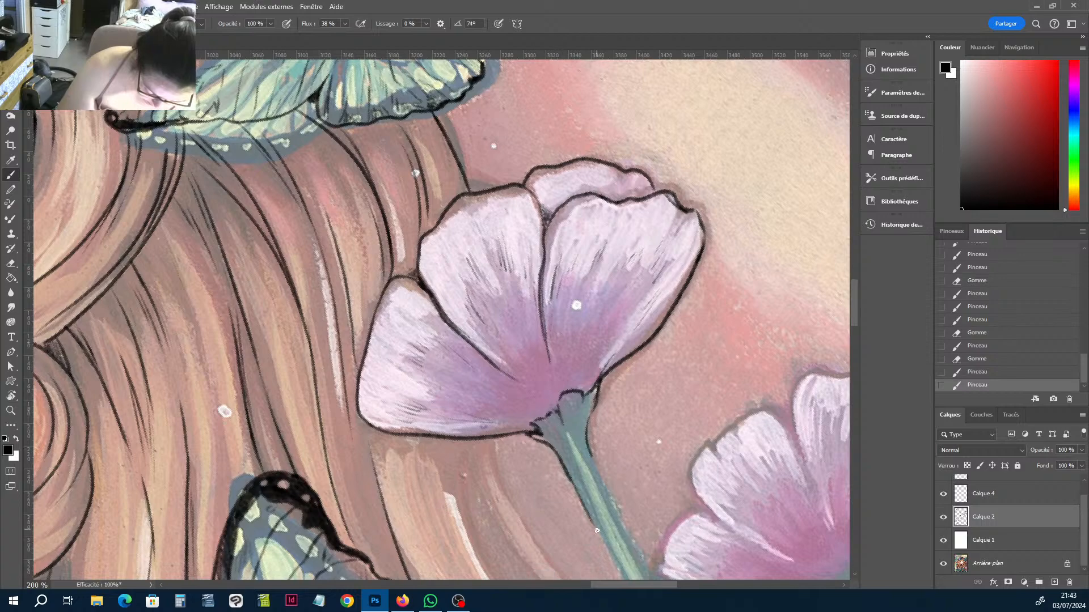
pyautogui.press('h')
pyautogui.moveTo(611, 459)
pyautogui.mouseDown()
pyautogui.moveTo(530, 255)
pyautogui.moveTo(487, 276)
pyautogui.moveTo(539, 385)
pyautogui.mouseUp()
pyautogui.press('e')
pyautogui.press('b')
pyautogui.press('e')
pyautogui.moveTo(532, 366); pyautogui.dragTo(540, 385)
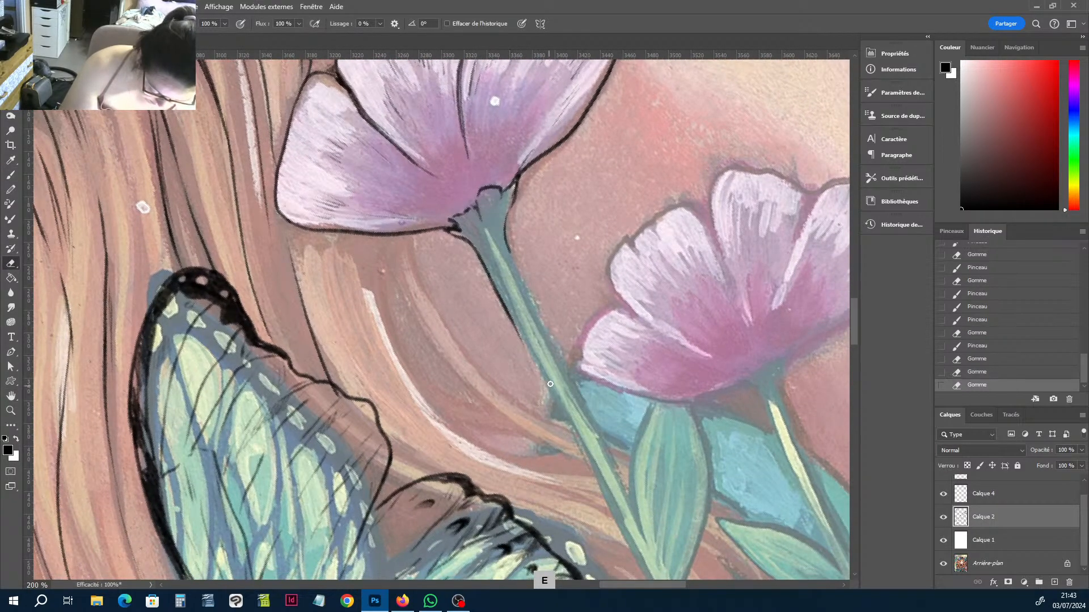
# Extend the stem's black outline down past the neighbouring uninked flower and refine it with the Eraser.
pyautogui.hotkey('ctrl', '-')
pyautogui.press('r')
pyautogui.moveTo(584, 238)
pyautogui.mouseDown()
pyautogui.moveTo(611, 314)
pyautogui.moveTo(612, 376)
pyautogui.moveTo(595, 247)
pyautogui.mouseUp()
pyautogui.press('h')
pyautogui.moveTo(555, 351)
pyautogui.mouseDown()
pyautogui.moveTo(533, 196)
pyautogui.moveTo(472, 186)
pyautogui.moveTo(488, 243)
pyautogui.mouseUp()
pyautogui.press('b')
pyautogui.press('e')
pyautogui.press('b')
pyautogui.press('e')
pyautogui.moveTo(464, 190); pyautogui.dragTo(508, 289)
pyautogui.press('b')
pyautogui.moveTo(500, 268); pyautogui.dragTo(524, 317)
pyautogui.press('e')
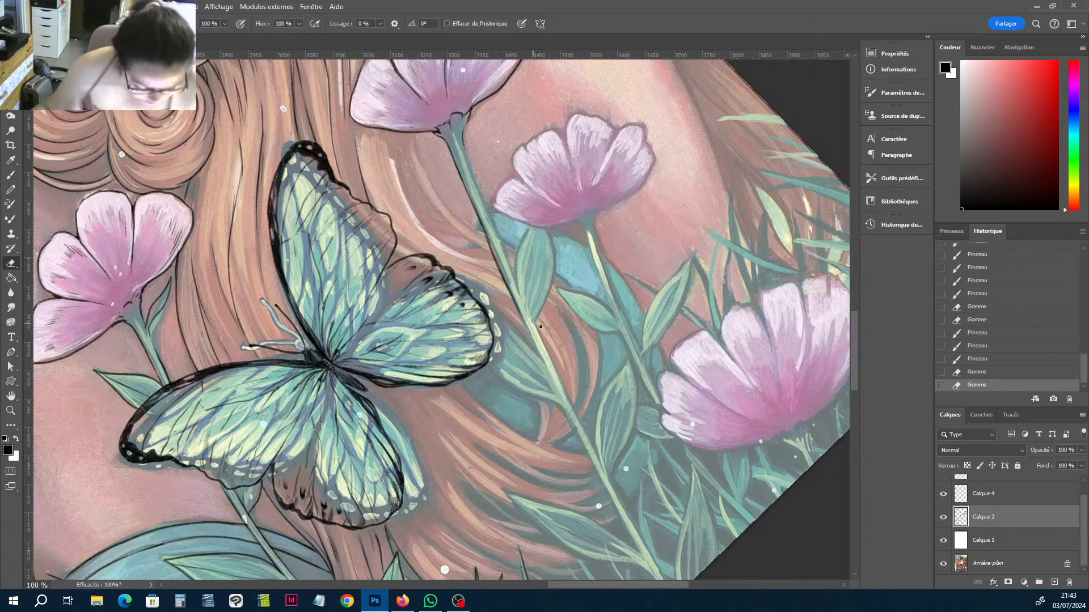
pyautogui.press('z')
pyautogui.keyDown('alt'); pyautogui.click(556, 330); pyautogui.keyUp('alt')
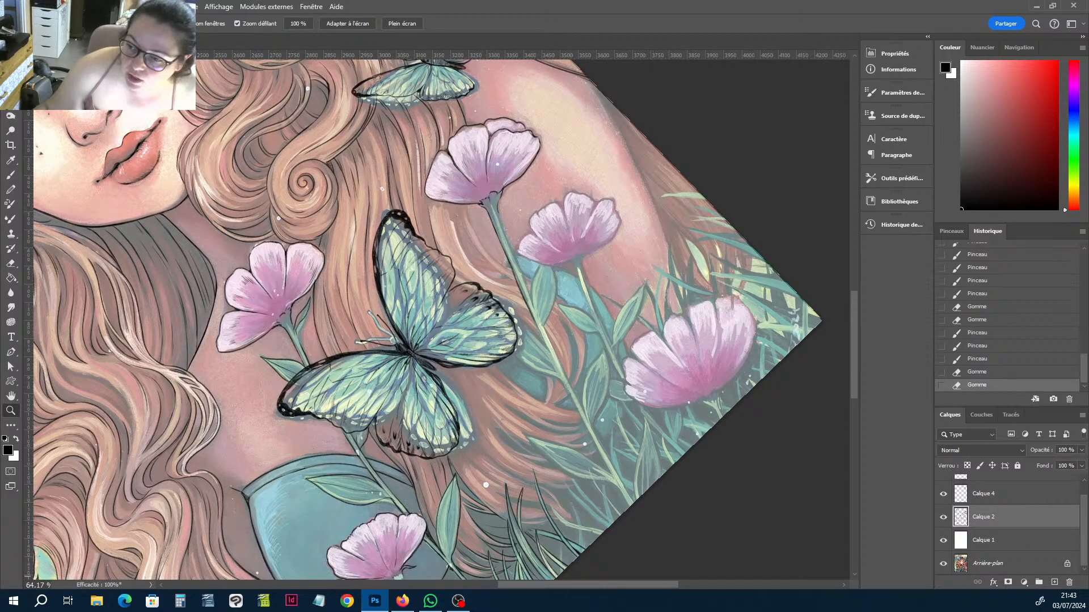
pyautogui.hotkey('alt', 'Tab')
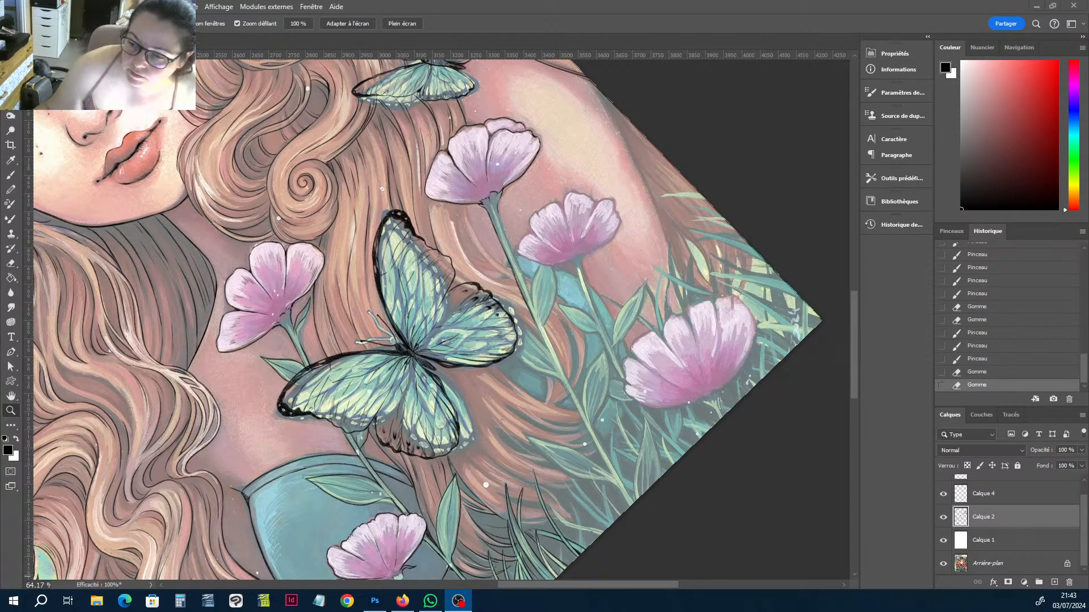
pyautogui.click(512, 286)
# Erase the uneven part of the stem outline beside the butterfly and redraw it down toward the grass.
pyautogui.press('e')
pyautogui.moveTo(523, 297); pyautogui.dragTo(525, 302)
pyautogui.moveTo(514, 273); pyautogui.dragTo(523, 300)
pyautogui.moveTo(520, 293)
pyautogui.mouseDown()
pyautogui.moveTo(524, 303)
pyautogui.moveTo(520, 284)
pyautogui.mouseUp()
pyautogui.press('b')
pyautogui.moveTo(516, 277); pyautogui.dragTo(527, 306)
pyautogui.moveTo(530, 312); pyautogui.dragTo(541, 349)
pyautogui.moveTo(539, 331); pyautogui.dragTo(548, 347)
pyautogui.moveTo(541, 334); pyautogui.dragTo(613, 482)
pyautogui.press('e')
pyautogui.press('b')
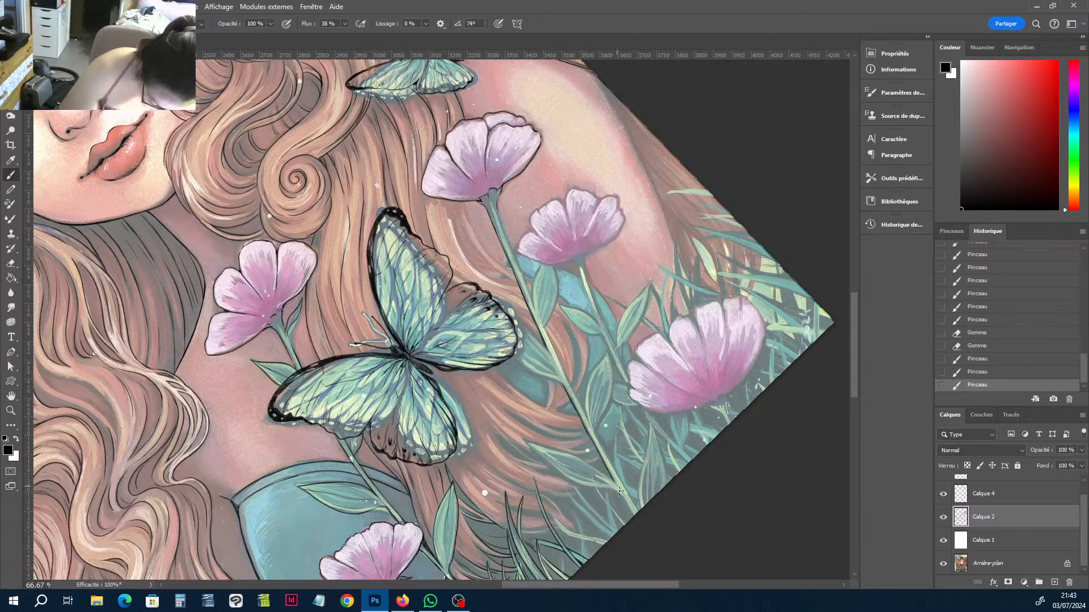
# Ink the lower end of the stem to the canvas edge and reinforce the outline along its middle section.
pyautogui.moveTo(584, 426)
pyautogui.mouseDown()
pyautogui.moveTo(621, 493)
pyautogui.moveTo(592, 432)
pyautogui.mouseUp()
pyautogui.click(970, 371)
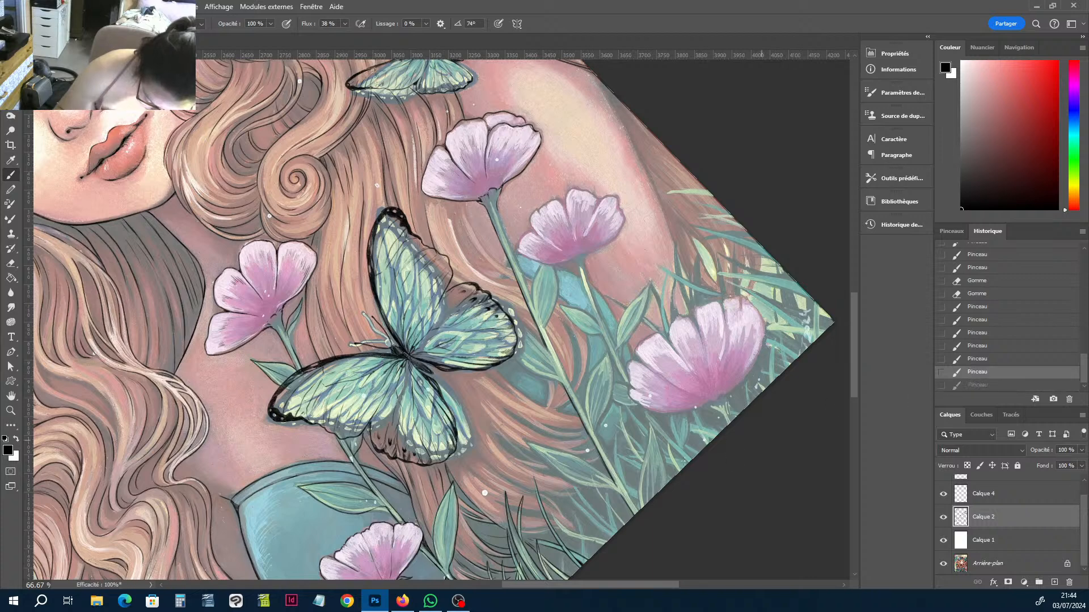
pyautogui.moveTo(597, 433); pyautogui.dragTo(638, 510)
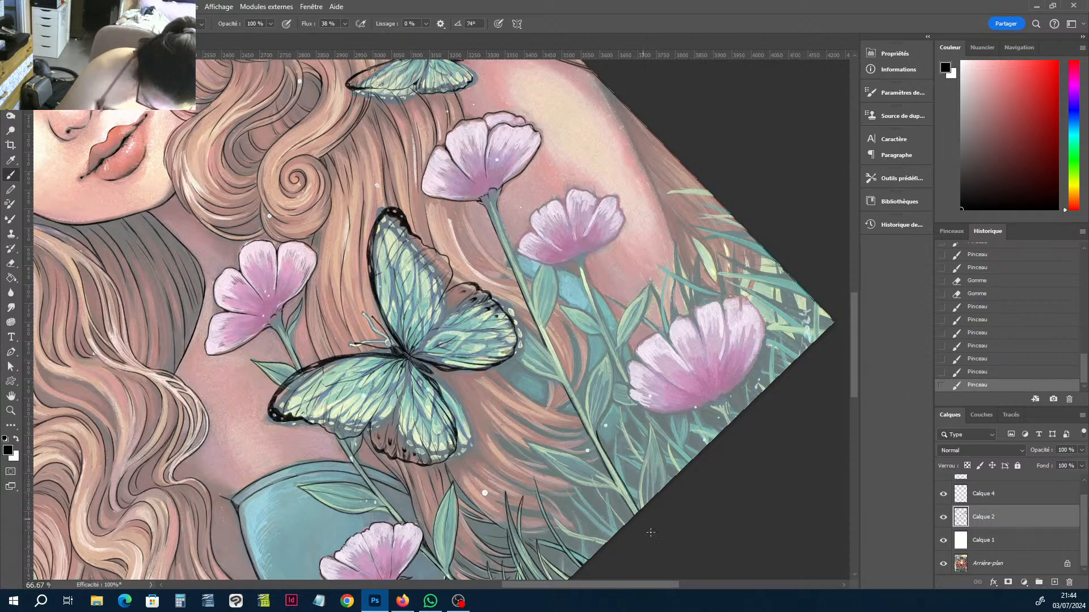
pyautogui.moveTo(587, 418); pyautogui.dragTo(570, 383)
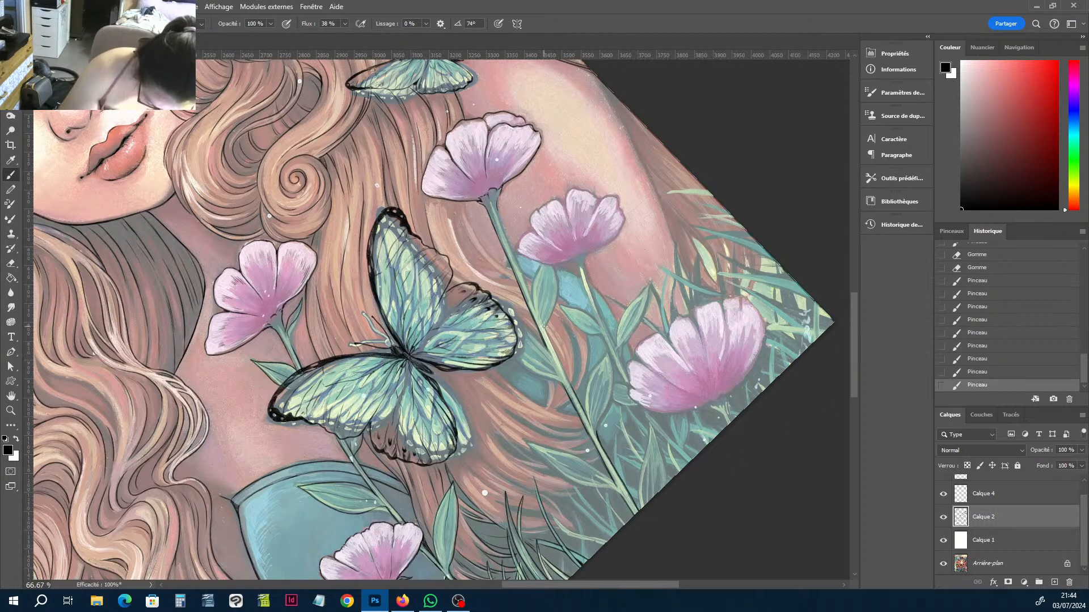
pyautogui.moveTo(545, 328); pyautogui.dragTo(560, 360)
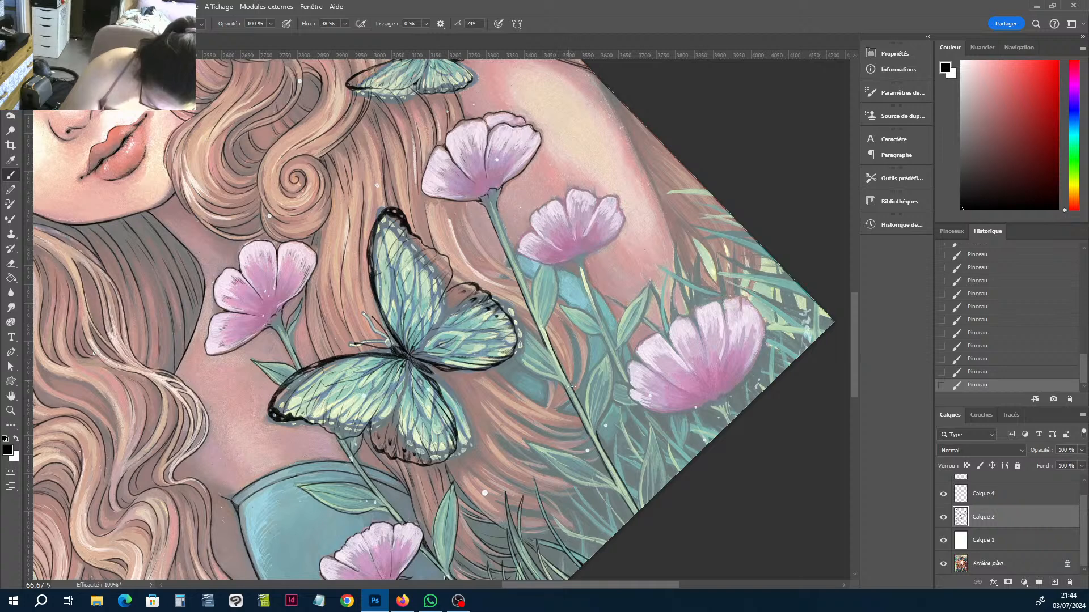
pyautogui.press('b')
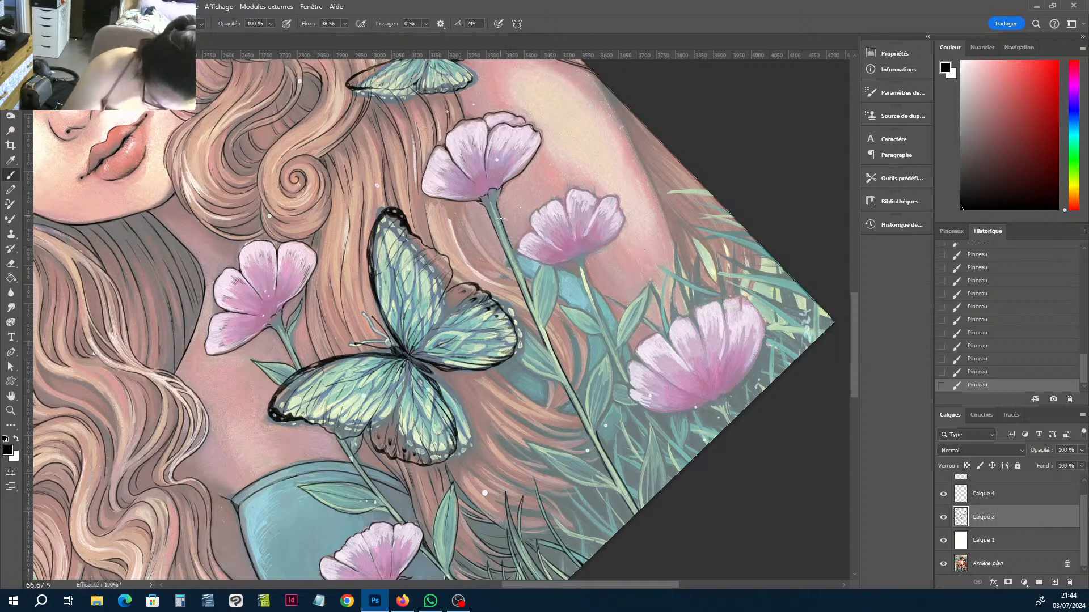
# Ink the right edge of the upper stem down to the first leaf and thin the line with the Eraser.
pyautogui.hotkey('ctrl', '+')
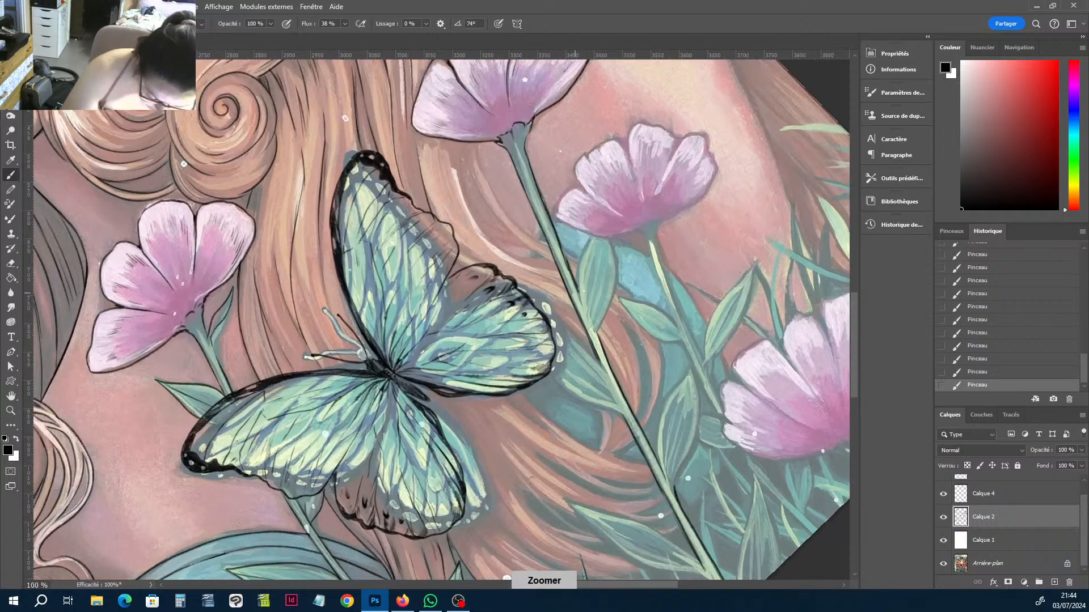
pyautogui.hotkey('ctrl', '+')
pyautogui.press('h')
pyautogui.moveTo(740, 245); pyautogui.dragTo(601, 428)
pyautogui.press('e')
pyautogui.moveTo(538, 362)
pyautogui.mouseDown()
pyautogui.moveTo(559, 407)
pyautogui.moveTo(551, 383)
pyautogui.mouseUp()
pyautogui.press('b')
pyautogui.moveTo(537, 348); pyautogui.dragTo(576, 446)
pyautogui.press('e')
pyautogui.moveTo(549, 369)
pyautogui.mouseDown()
pyautogui.moveTo(579, 448)
pyautogui.moveTo(568, 414)
pyautogui.mouseUp()
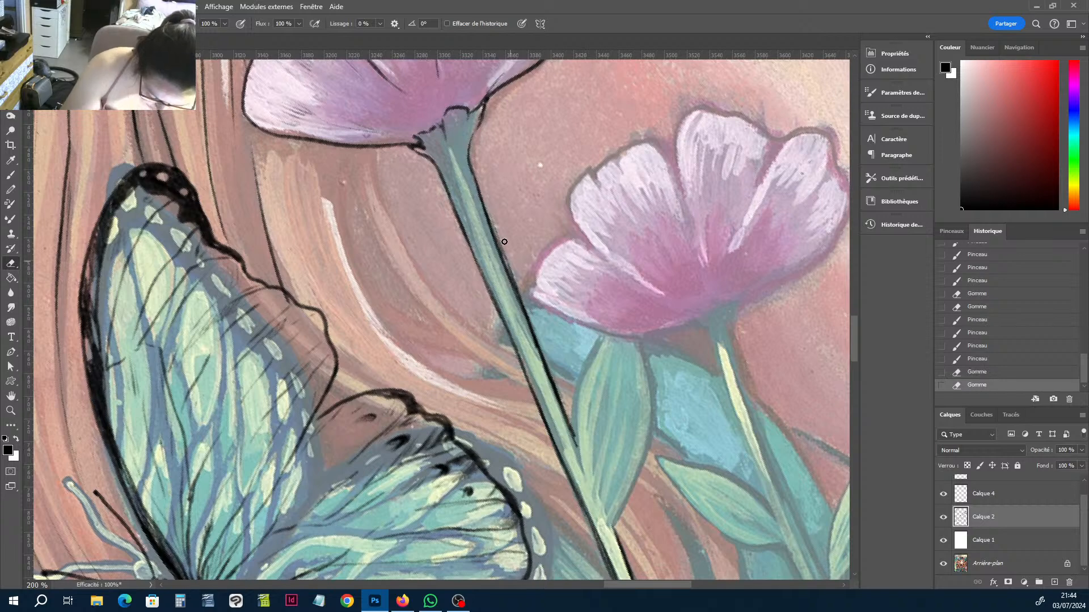
pyautogui.moveTo(500, 231); pyautogui.dragTo(506, 245)
pyautogui.moveTo(501, 233); pyautogui.dragTo(524, 298)
pyautogui.moveTo(524, 297); pyautogui.dragTo(550, 353)
pyautogui.press('b')
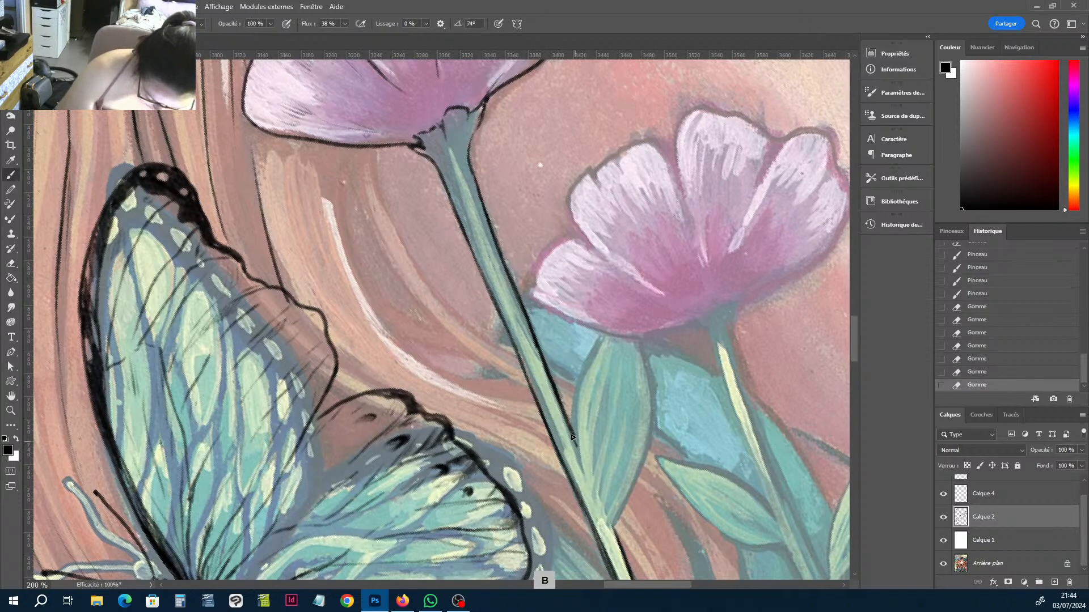
# Outline the leaf growing on the right of the stem beneath the second flower and draw its central vein.
pyautogui.moveTo(579, 442)
pyautogui.mouseDown()
pyautogui.moveTo(586, 479)
pyautogui.moveTo(579, 377)
pyautogui.moveTo(608, 328)
pyautogui.moveTo(643, 461)
pyautogui.moveTo(611, 525)
pyautogui.moveTo(626, 340)
pyautogui.moveTo(603, 478)
pyautogui.mouseUp()
pyautogui.press('e')
pyautogui.press('b')
pyautogui.moveTo(602, 472)
pyautogui.mouseDown()
pyautogui.moveTo(605, 514)
pyautogui.moveTo(594, 495)
pyautogui.mouseUp()
pyautogui.moveTo(587, 478); pyautogui.dragTo(611, 515)
pyautogui.press('e')
pyautogui.press('b')
pyautogui.moveTo(609, 506)
pyautogui.mouseDown()
pyautogui.moveTo(614, 528)
pyautogui.moveTo(614, 509)
pyautogui.mouseUp()
pyautogui.press('e')
pyautogui.press('b')
pyautogui.press('h')
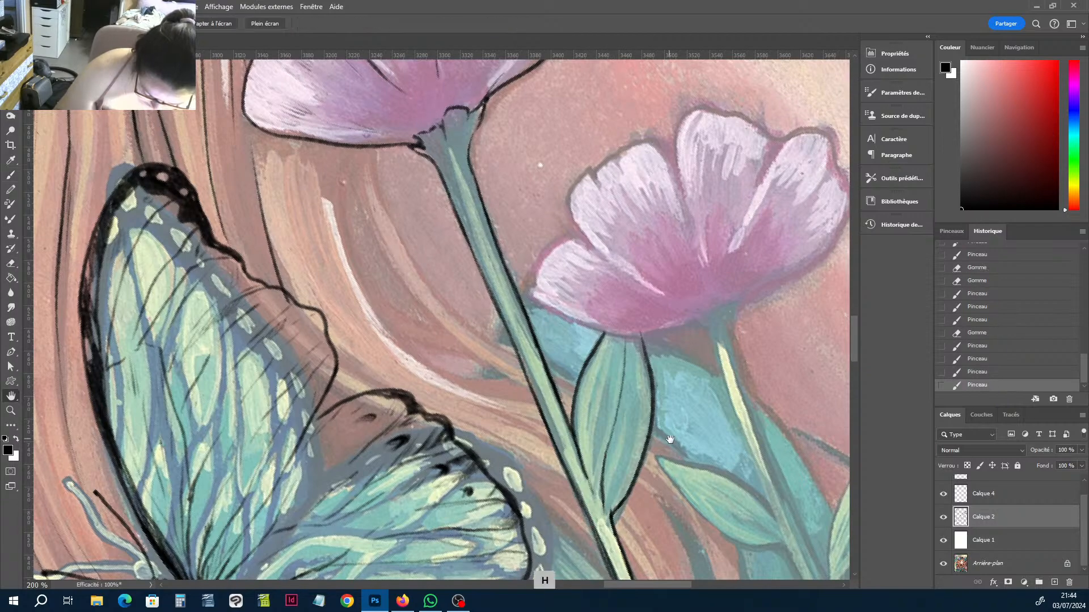
# Clean up the stem outline below that leaf and ink the leaf between the stem and the butterfly's wing.
pyautogui.moveTo(665, 399); pyautogui.dragTo(558, 101)
pyautogui.moveTo(594, 261); pyautogui.dragTo(647, 437)
pyautogui.press('e')
pyautogui.moveTo(536, 310); pyautogui.dragTo(542, 329)
pyautogui.press('b')
pyautogui.moveTo(509, 261)
pyautogui.mouseDown()
pyautogui.moveTo(545, 344)
pyautogui.moveTo(535, 322)
pyautogui.mouseUp()
pyautogui.moveTo(517, 285); pyautogui.dragTo(533, 318)
pyautogui.moveTo(532, 315)
pyautogui.mouseDown()
pyautogui.moveTo(558, 374)
pyautogui.moveTo(479, 274)
pyautogui.moveTo(443, 261)
pyautogui.mouseUp()
pyautogui.moveTo(436, 347)
pyautogui.mouseDown()
pyautogui.moveTo(493, 409)
pyautogui.moveTo(593, 439)
pyautogui.moveTo(455, 313)
pyautogui.mouseUp()
pyautogui.moveTo(456, 315); pyautogui.dragTo(562, 393)
# Ink the left edge of the stem just below the leaf beside the butterfly's wing.
pyautogui.press('h')
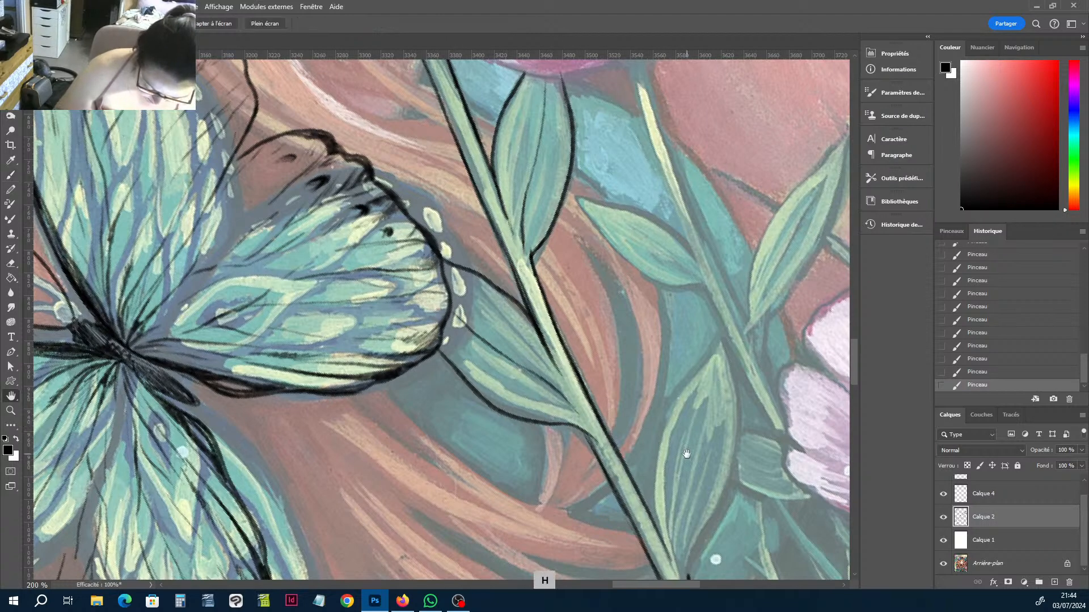
pyautogui.moveTo(685, 454); pyautogui.dragTo(618, 306)
pyautogui.press('b')
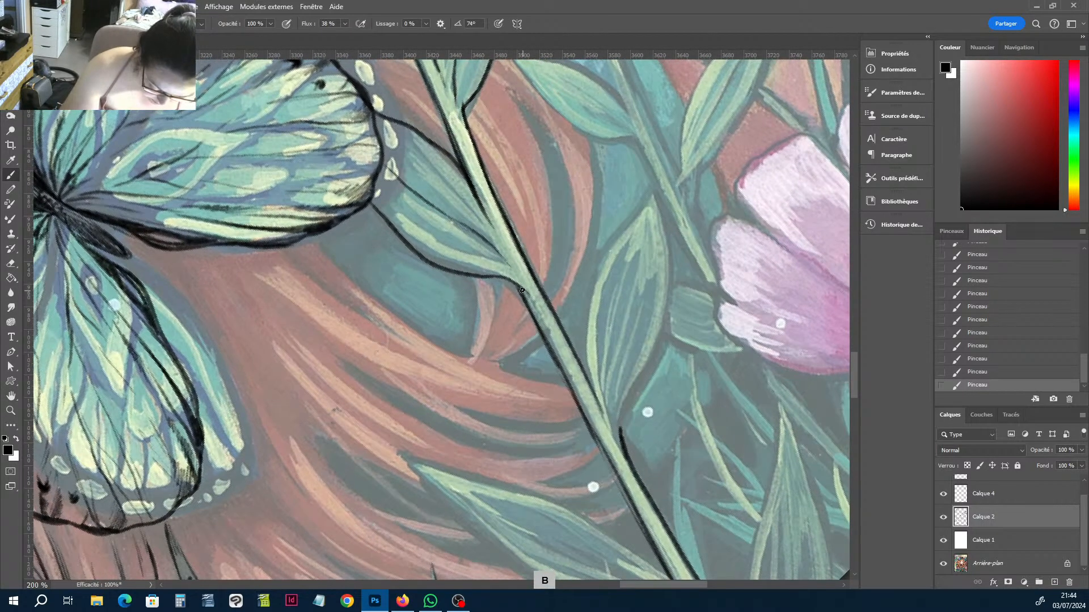
pyautogui.moveTo(521, 291); pyautogui.dragTo(536, 309)
pyautogui.press('e')
pyautogui.press('b')
# Outline the lower leaf on the right of the stem and draw its central vein.
pyautogui.moveTo(624, 437)
pyautogui.mouseDown()
pyautogui.moveTo(586, 364)
pyautogui.moveTo(607, 256)
pyautogui.mouseUp()
pyautogui.moveTo(656, 194)
pyautogui.mouseDown()
pyautogui.moveTo(669, 294)
pyautogui.moveTo(658, 353)
pyautogui.moveTo(620, 443)
pyautogui.mouseUp()
pyautogui.press('e')
pyautogui.press('b')
pyautogui.moveTo(618, 414); pyautogui.dragTo(627, 463)
pyautogui.moveTo(608, 417); pyautogui.dragTo(648, 223)
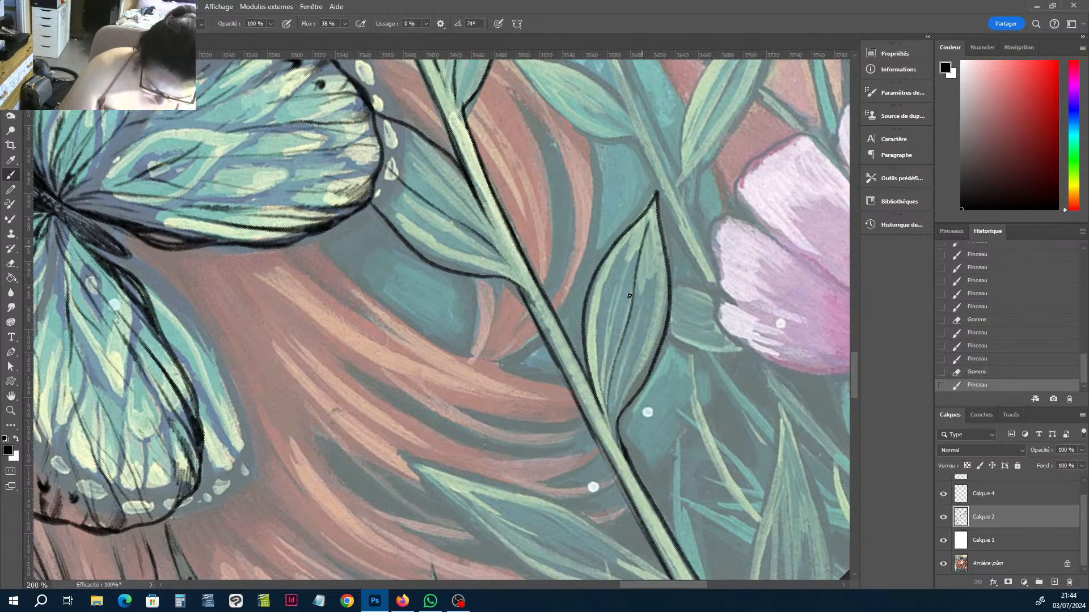
pyautogui.moveTo(615, 324); pyautogui.dragTo(607, 373)
pyautogui.moveTo(665, 436); pyautogui.dragTo(649, 347)
pyautogui.hotkey('ctrl', 'z')
pyautogui.hotkey('ctrl', 'z')
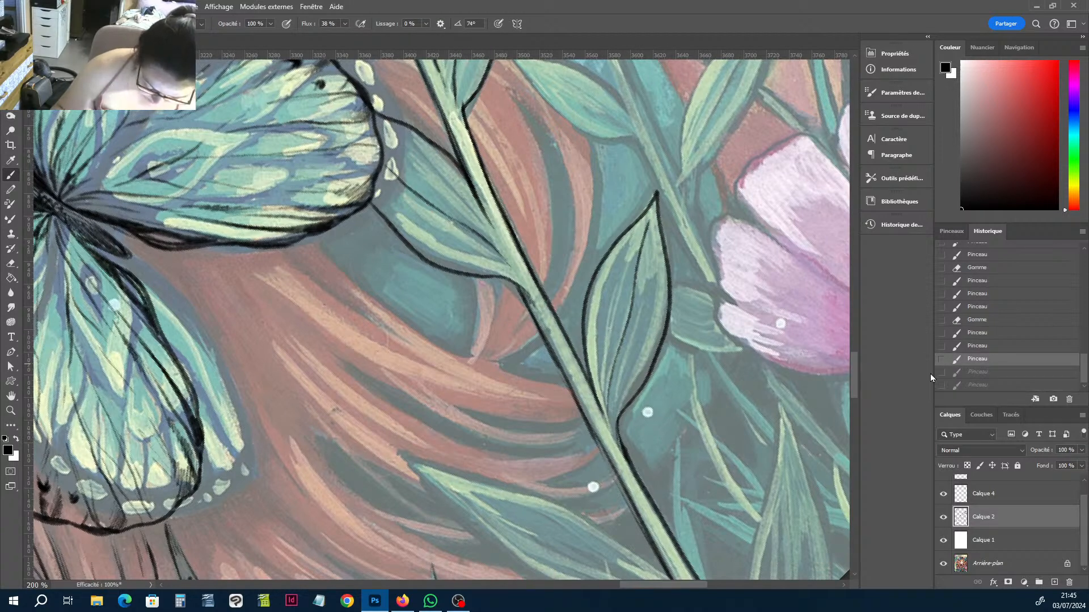
# Ink the left edge of the lowest stem section down to the canvas edge and thin the lines with the Eraser.
pyautogui.click(679, 449)
pyautogui.press('h')
pyautogui.moveTo(680, 428); pyautogui.dragTo(620, 191)
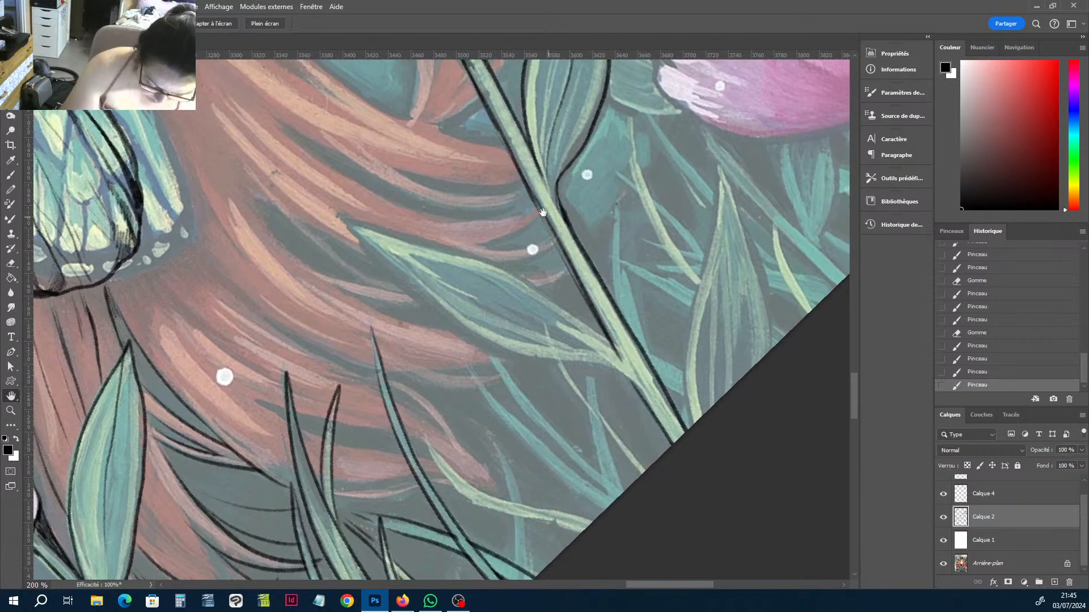
pyautogui.press('b')
pyautogui.moveTo(567, 264); pyautogui.dragTo(580, 288)
pyautogui.press('e')
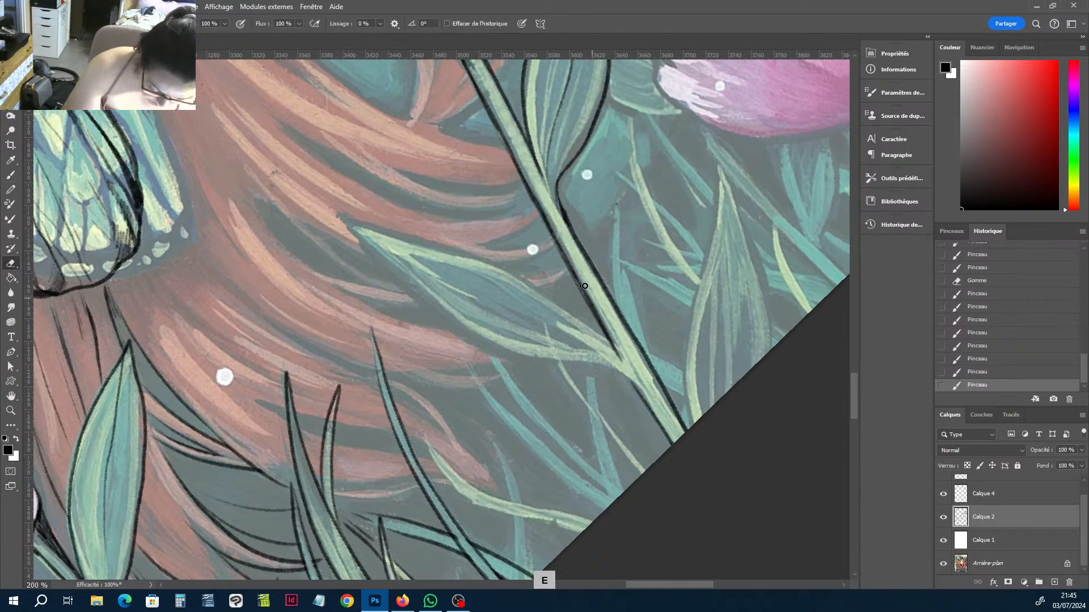
pyautogui.moveTo(683, 424); pyautogui.dragTo(669, 401)
pyautogui.moveTo(652, 381)
pyautogui.mouseDown()
pyautogui.moveTo(668, 400)
pyautogui.moveTo(641, 347)
pyautogui.moveTo(697, 440)
pyautogui.mouseUp()
pyautogui.press('b')
pyautogui.moveTo(632, 335); pyautogui.dragTo(684, 434)
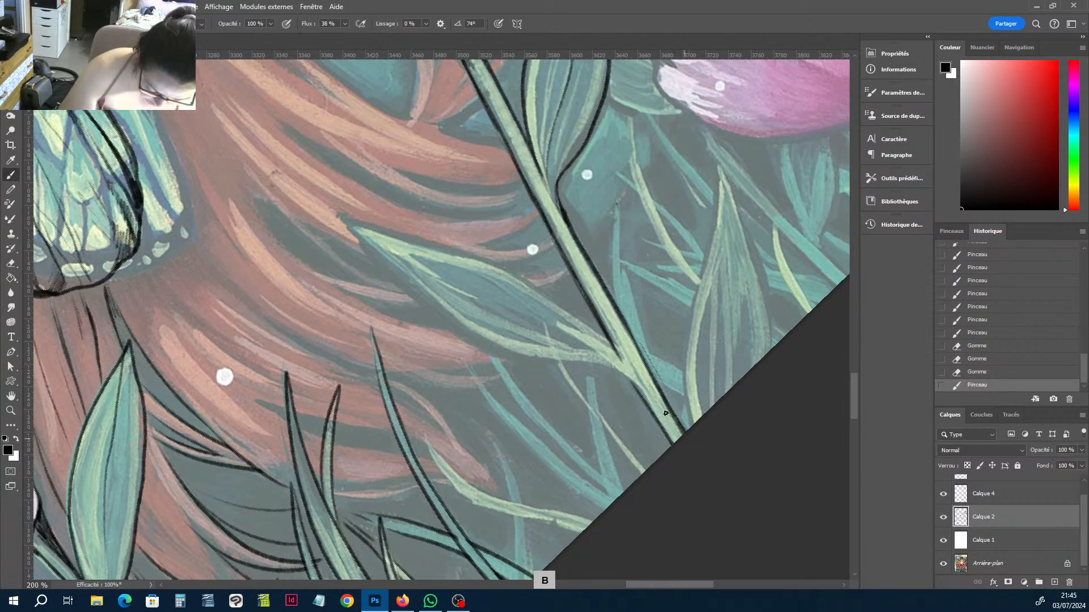
pyautogui.press('e')
pyautogui.moveTo(652, 362); pyautogui.dragTo(686, 430)
# Outline the long leaf on the left of the stem's base, add its central vein, and tidy its junction with the stem.
pyautogui.press('r')
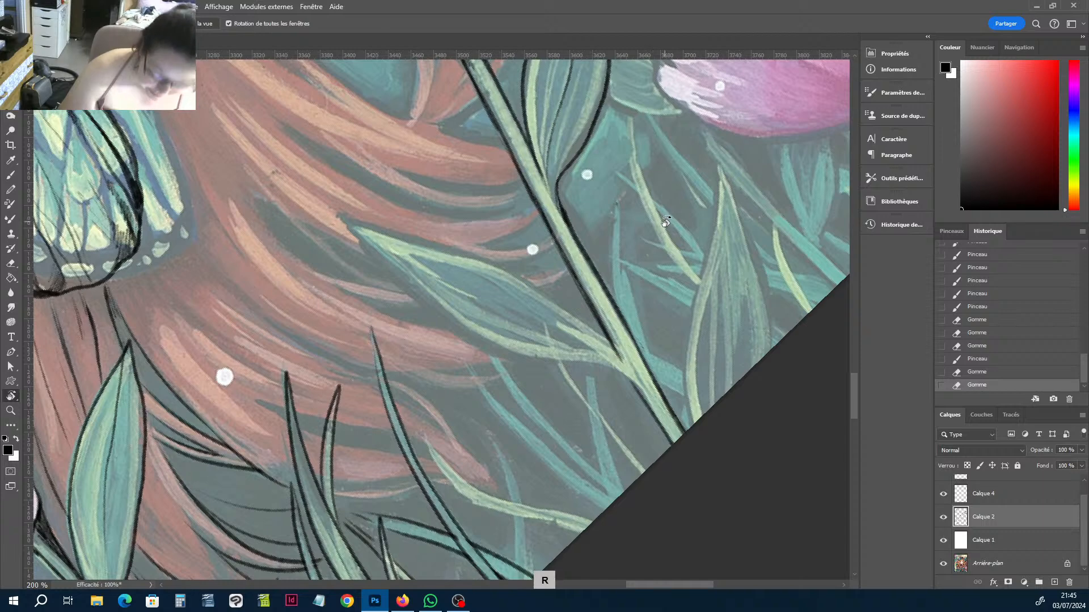
pyautogui.moveTo(662, 224); pyautogui.dragTo(568, 384)
pyautogui.press('b')
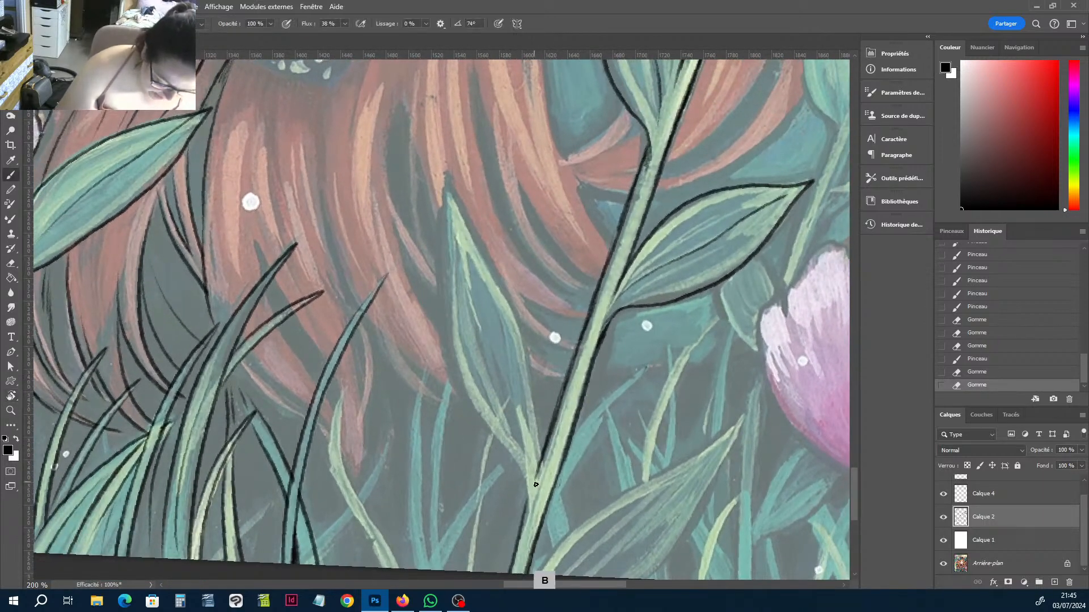
pyautogui.moveTo(529, 486)
pyautogui.mouseDown()
pyautogui.moveTo(462, 411)
pyautogui.moveTo(445, 278)
pyautogui.moveTo(469, 233)
pyautogui.moveTo(531, 367)
pyautogui.moveTo(541, 448)
pyautogui.moveTo(537, 481)
pyautogui.moveTo(534, 456)
pyautogui.moveTo(530, 475)
pyautogui.mouseUp()
pyautogui.press('e')
pyautogui.press('b')
pyautogui.moveTo(494, 358)
pyautogui.mouseDown()
pyautogui.moveTo(461, 227)
pyautogui.moveTo(485, 262)
pyautogui.mouseUp()
pyautogui.press('e')
pyautogui.press('b')
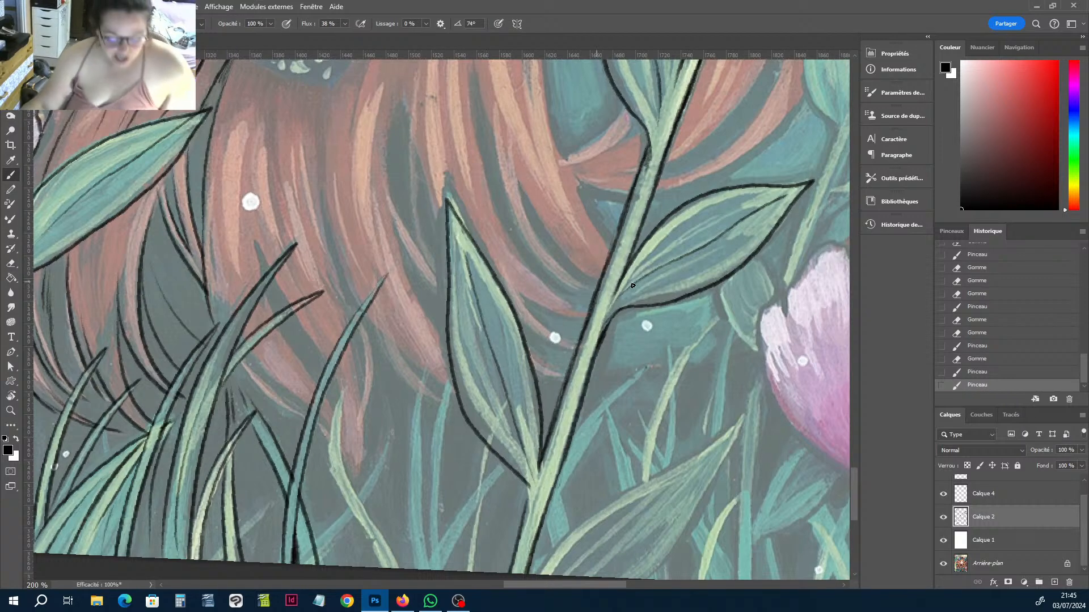
pyautogui.scroll(-6, 572, 258)
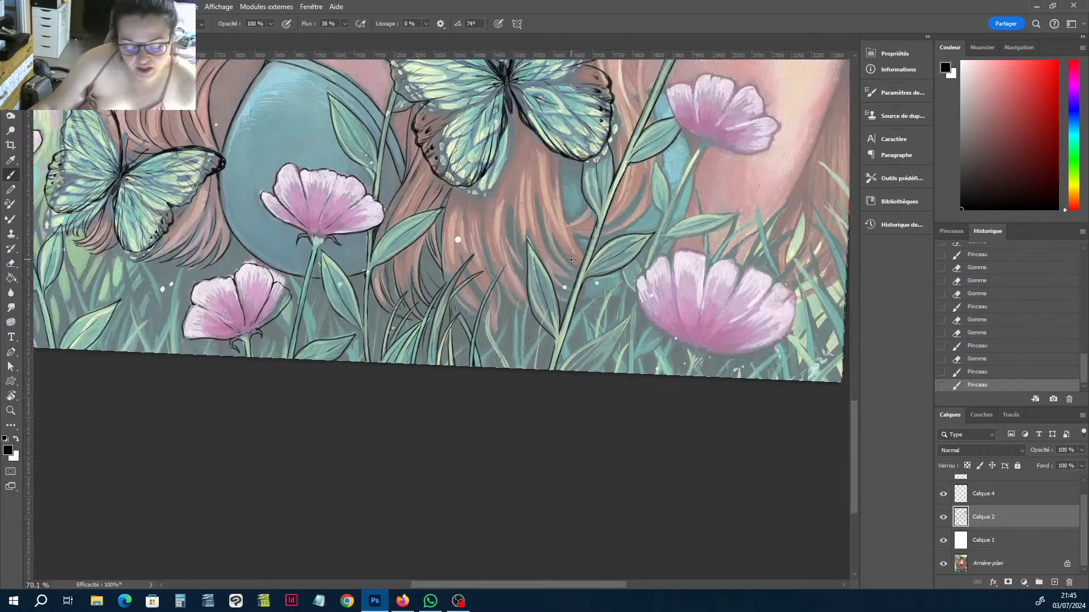
# View the whole illustration and toggle the white veil layer Calque 1 and ink layer Calque 2 to check the line art against the painting.
pyautogui.press('h')
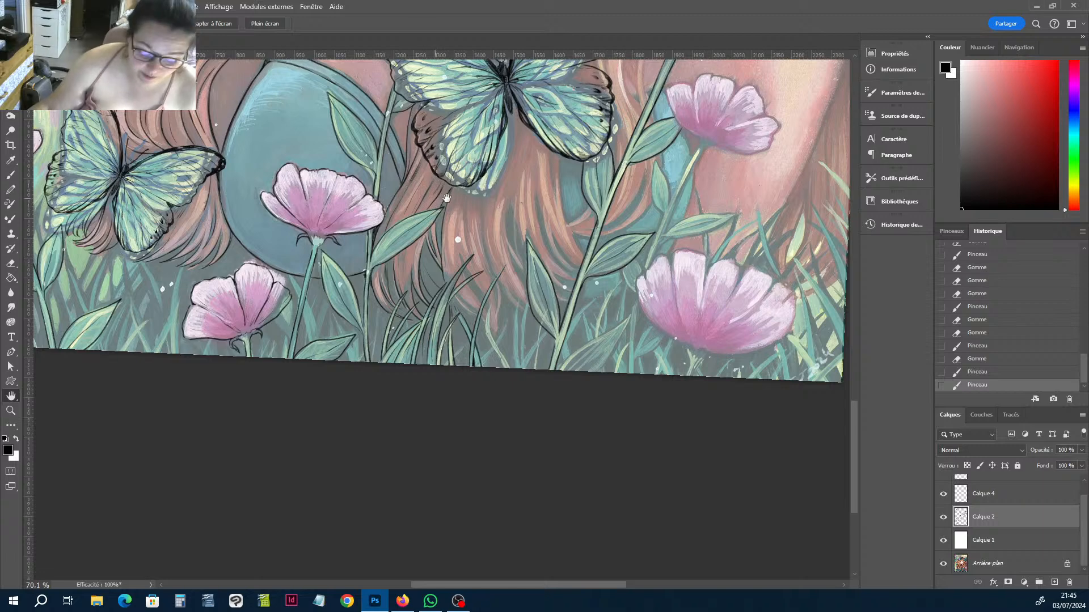
pyautogui.moveTo(500, 205); pyautogui.dragTo(533, 359)
pyautogui.scroll(-2, 534, 309)
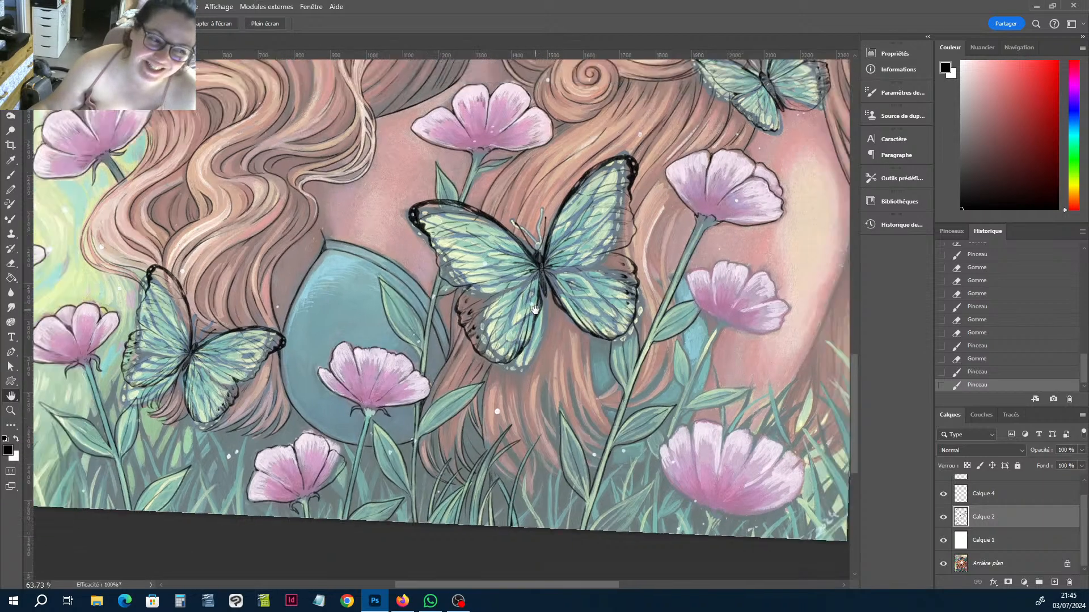
pyautogui.scroll(-1, 535, 309)
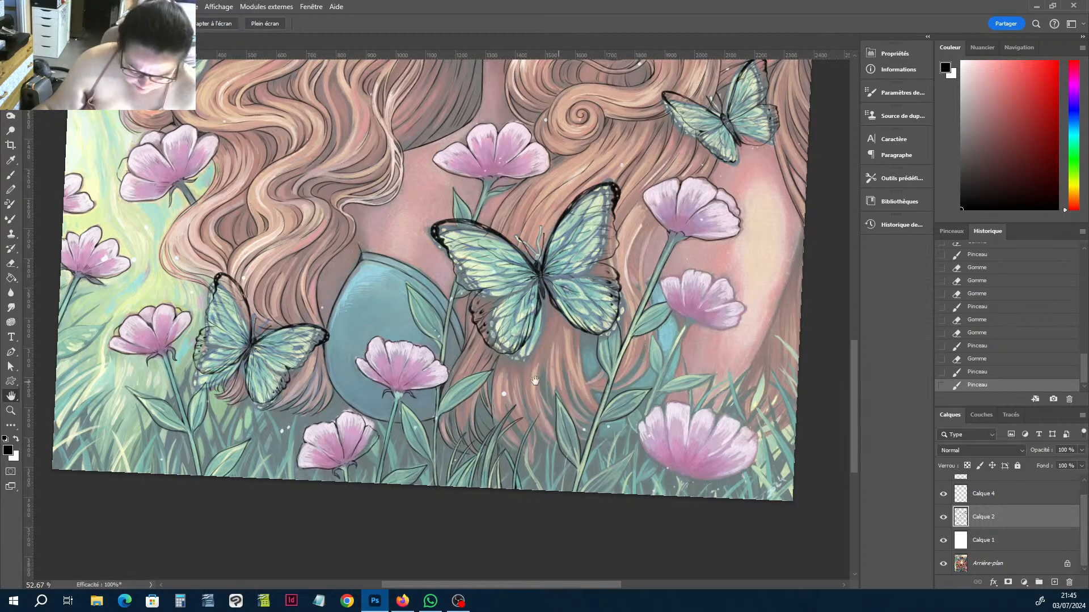
pyautogui.moveTo(521, 376); pyautogui.dragTo(570, 460)
pyautogui.scroll(-3, 595, 284)
pyautogui.scroll(-3, 595, 284)
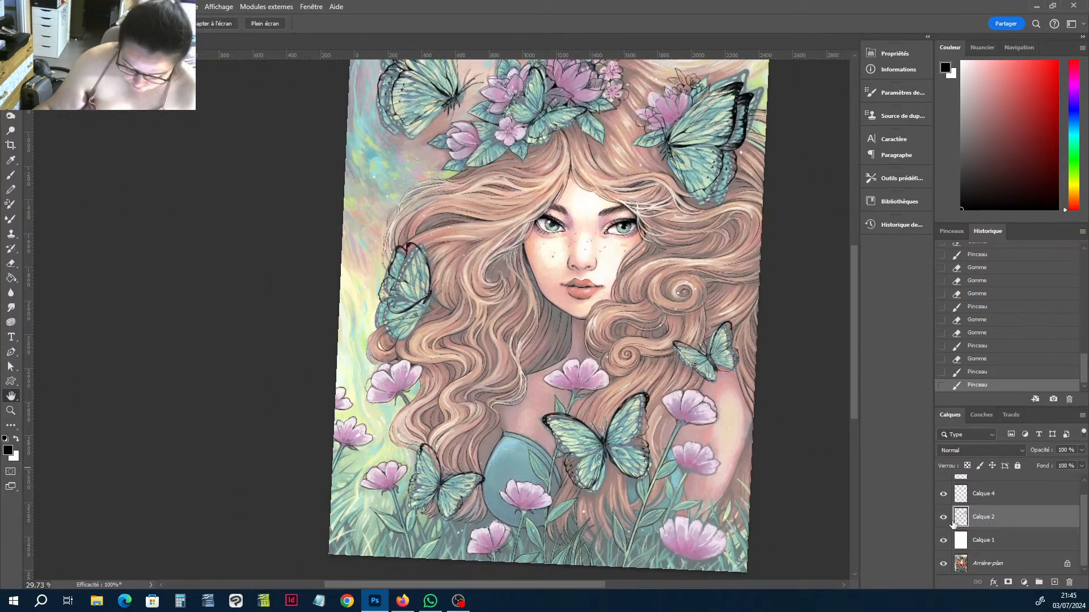
pyautogui.click(942, 542)
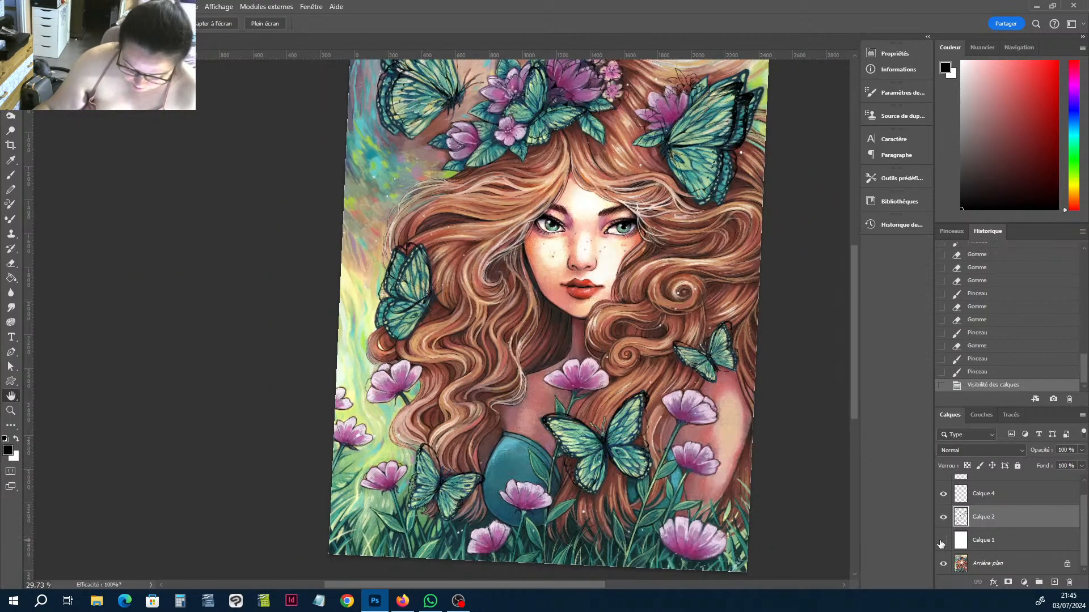
pyautogui.click(942, 542)
pyautogui.click(943, 518)
pyautogui.click(943, 518)
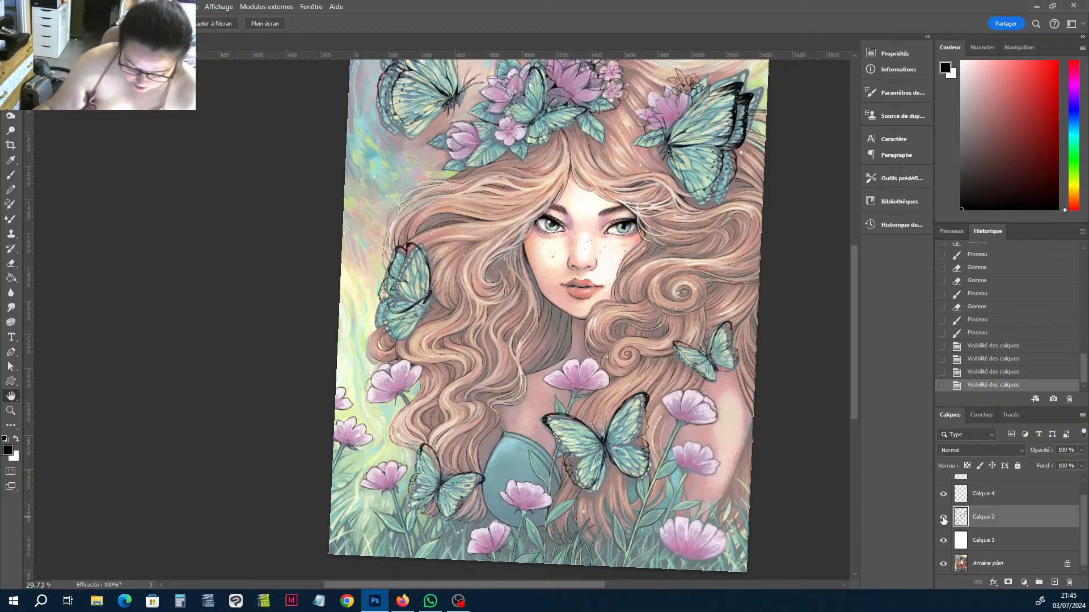
# Hide the painted background layer to inspect the line art alone on the face, hair and lower flowers, then show it again.
pyautogui.click(945, 564)
pyautogui.scroll(3, 673, 384)
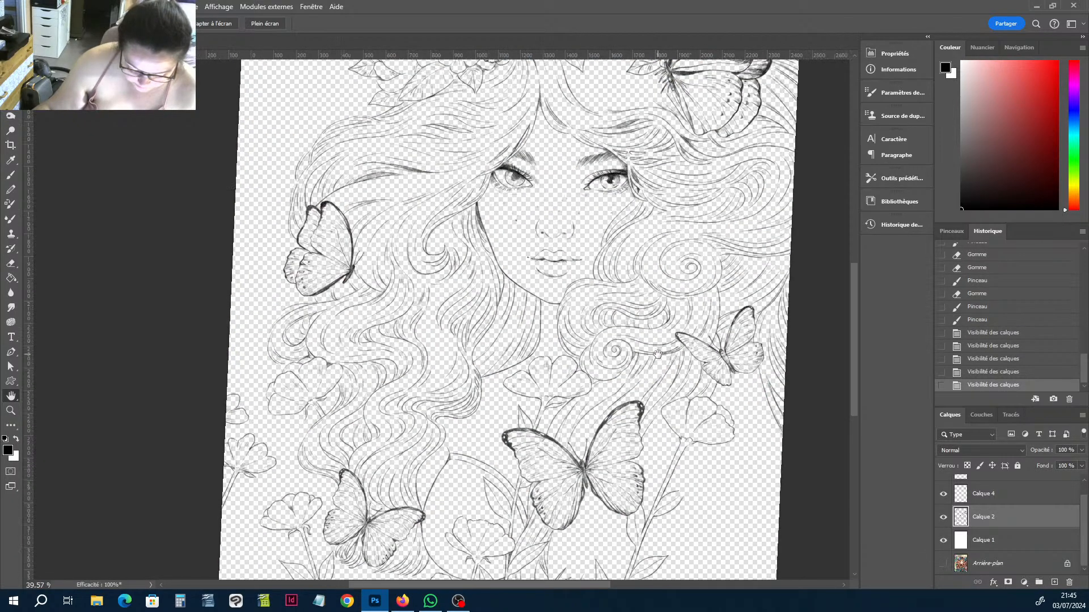
pyautogui.moveTo(611, 252); pyautogui.dragTo(625, 386)
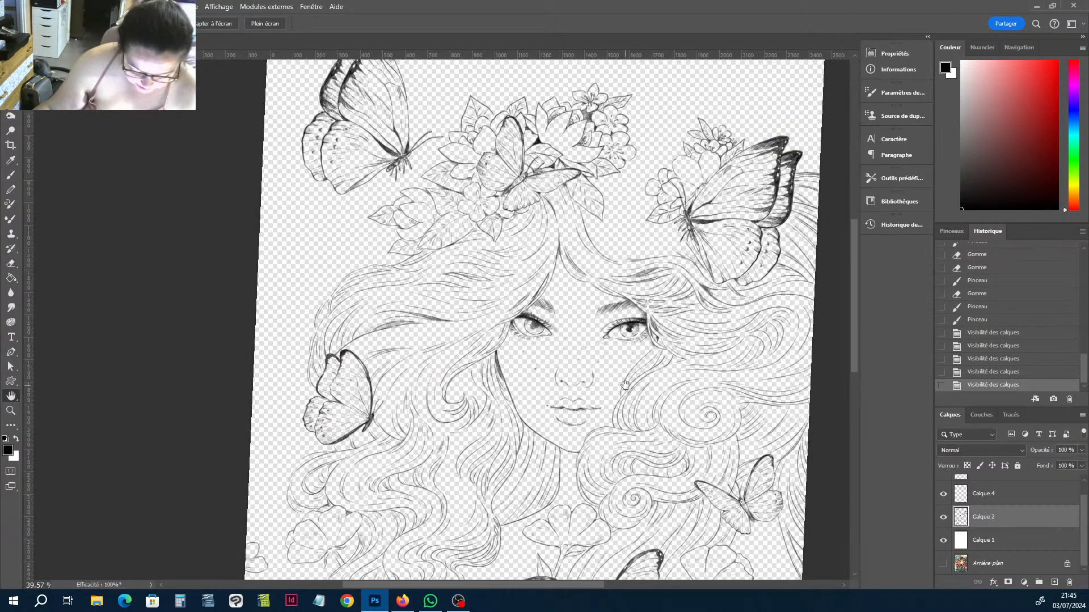
pyautogui.click(943, 565)
pyautogui.moveTo(700, 441); pyautogui.dragTo(632, 257)
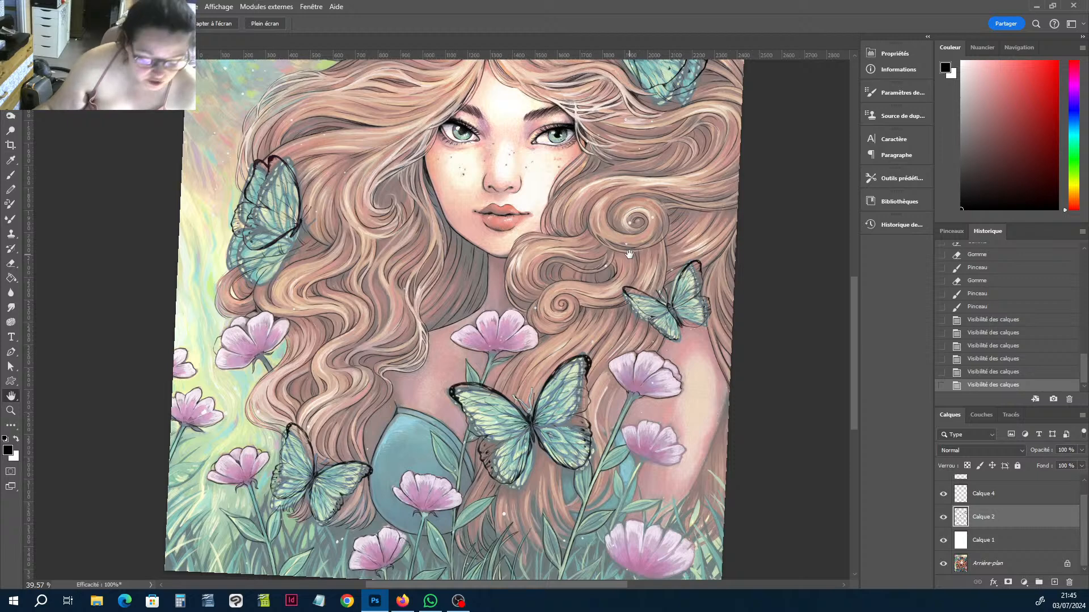
pyautogui.click(943, 563)
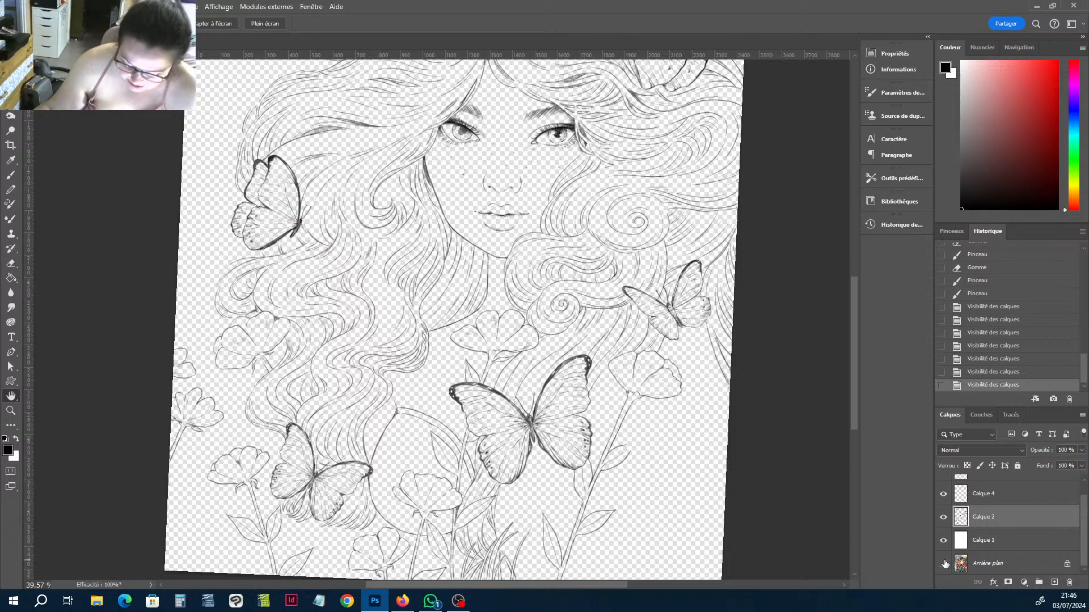
pyautogui.click(943, 564)
# Ink the curved hair strand running from under the upper right flower to its stem and thin the line with the Eraser.
pyautogui.scroll(5, 658, 401)
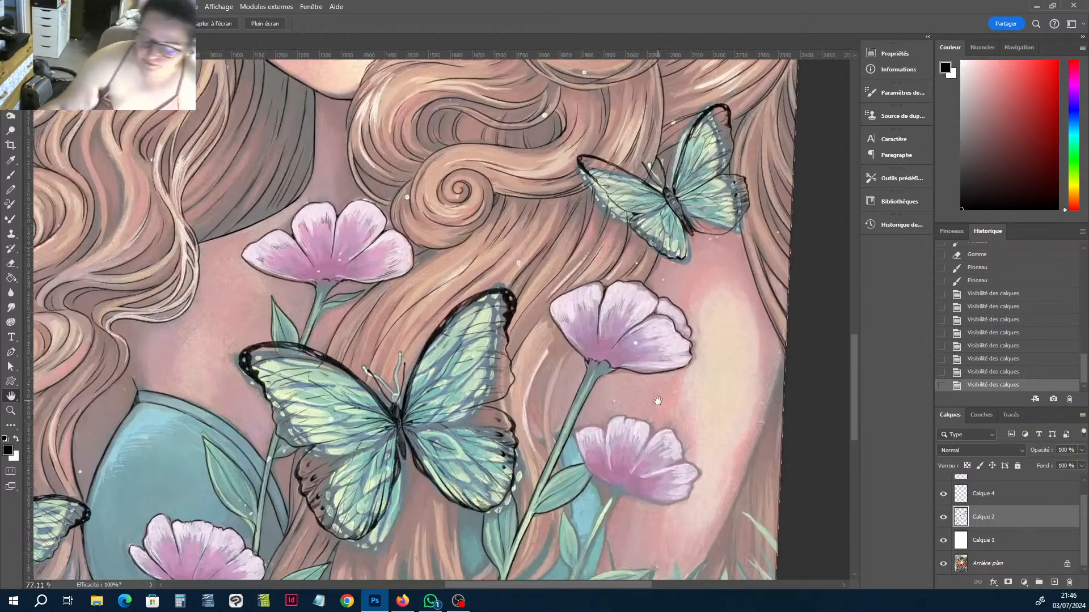
pyautogui.scroll(3, 658, 401)
pyautogui.scroll(-3, 583, 294)
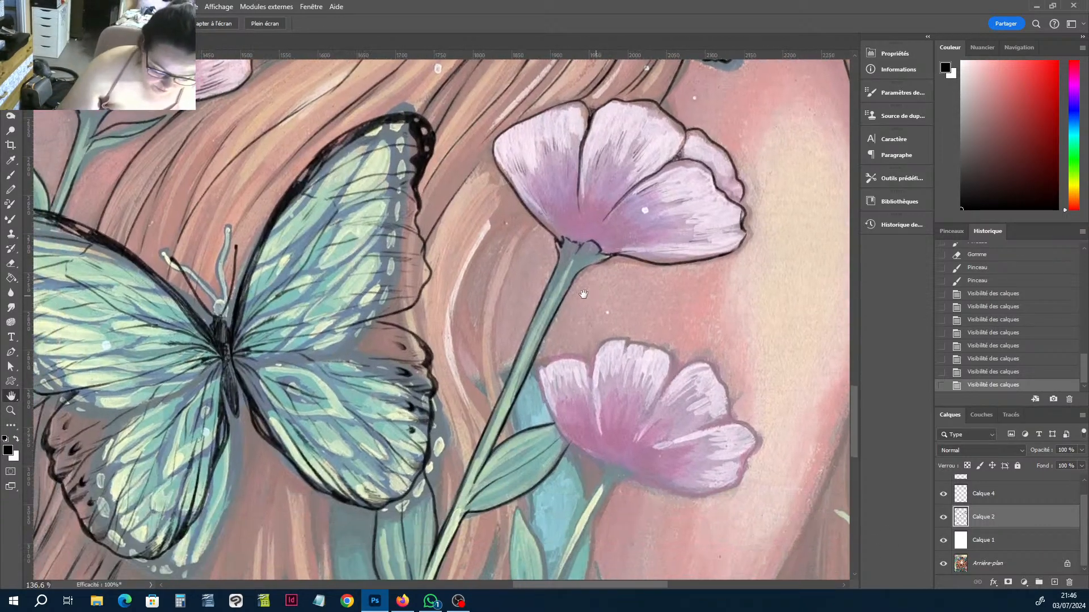
pyautogui.press('b')
pyautogui.click(500, 387)
pyautogui.moveTo(499, 377)
pyautogui.mouseDown()
pyautogui.moveTo(513, 265)
pyautogui.moveTo(539, 225)
pyautogui.moveTo(529, 234)
pyautogui.mouseUp()
pyautogui.moveTo(537, 227); pyautogui.dragTo(528, 236)
pyautogui.press('e')
pyautogui.moveTo(536, 228)
pyautogui.mouseDown()
pyautogui.moveTo(491, 339)
pyautogui.moveTo(506, 272)
pyautogui.moveTo(492, 319)
pyautogui.moveTo(499, 284)
pyautogui.moveTo(490, 361)
pyautogui.moveTo(509, 255)
pyautogui.moveTo(487, 360)
pyautogui.moveTo(507, 266)
pyautogui.moveTo(493, 310)
pyautogui.mouseUp()
pyautogui.press('b')
pyautogui.press('e')
pyautogui.moveTo(491, 335); pyautogui.dragTo(501, 276)
pyautogui.press('b')
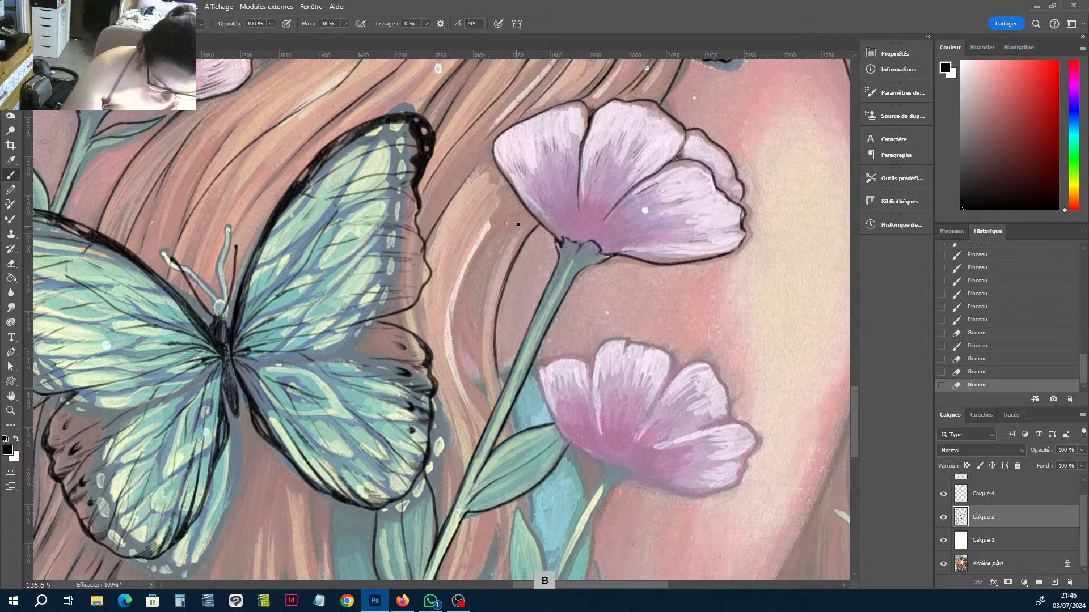
# Ink several more fine hair strands between the large butterfly's right wing and the flower stem.
pyautogui.moveTo(520, 216)
pyautogui.mouseDown()
pyautogui.moveTo(485, 314)
pyautogui.moveTo(490, 415)
pyautogui.moveTo(483, 369)
pyautogui.mouseUp()
pyautogui.press('e')
pyautogui.press('b')
pyautogui.moveTo(458, 313)
pyautogui.mouseDown()
pyautogui.moveTo(489, 408)
pyautogui.moveTo(455, 311)
pyautogui.moveTo(480, 341)
pyautogui.moveTo(468, 276)
pyautogui.mouseUp()
pyautogui.press('e')
pyautogui.press('b')
pyautogui.moveTo(502, 225); pyautogui.dragTo(479, 248)
pyautogui.moveTo(503, 224)
pyautogui.mouseDown()
pyautogui.moveTo(456, 306)
pyautogui.moveTo(453, 360)
pyautogui.moveTo(492, 412)
pyautogui.mouseUp()
pyautogui.press('e')
pyautogui.press('b')
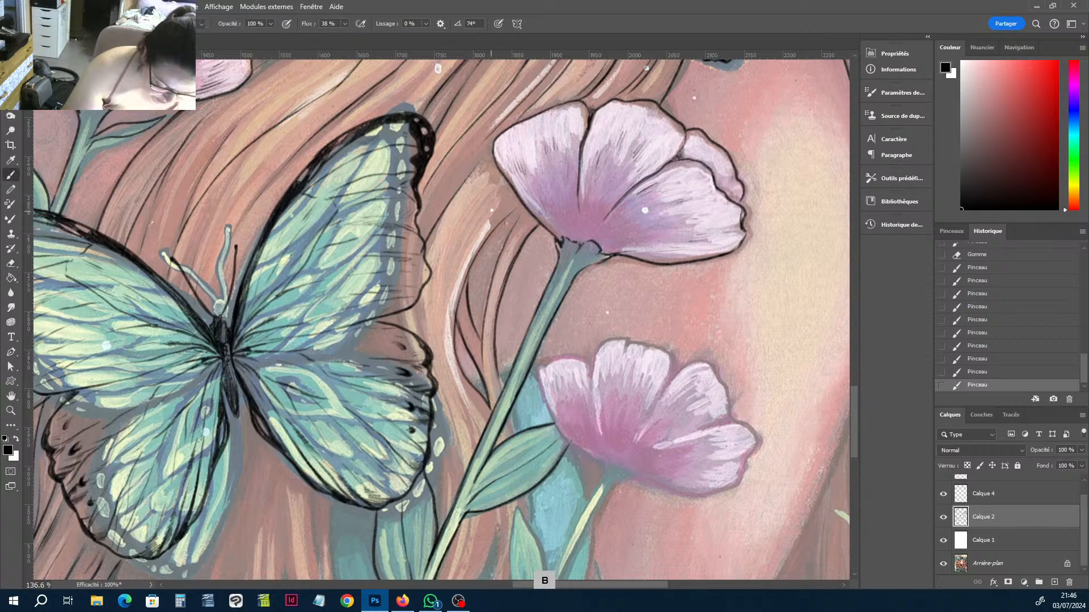
pyautogui.moveTo(456, 316); pyautogui.dragTo(471, 241)
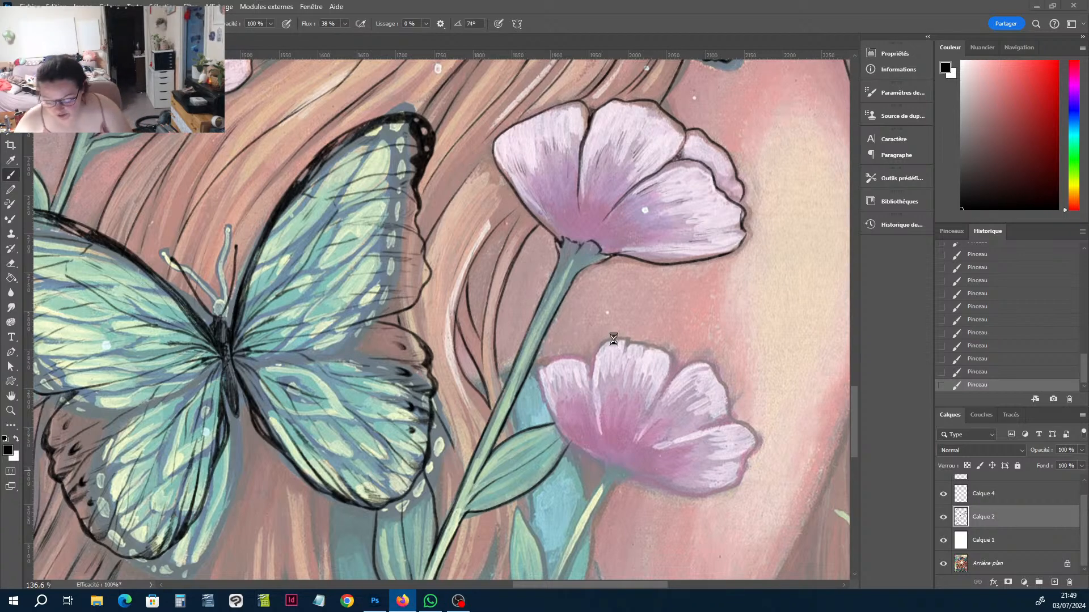
# Outline the leaf on the right of the tall stem's base at the canvas edge and draw its central vein.
pyautogui.click(625, 360)
pyautogui.press('h')
pyautogui.moveTo(708, 396); pyautogui.dragTo(787, 178)
pyautogui.press('r')
pyautogui.press('h')
pyautogui.press('r')
pyautogui.moveTo(709, 363)
pyautogui.mouseDown()
pyautogui.moveTo(715, 295)
pyautogui.moveTo(704, 223)
pyautogui.mouseUp()
pyautogui.press('b')
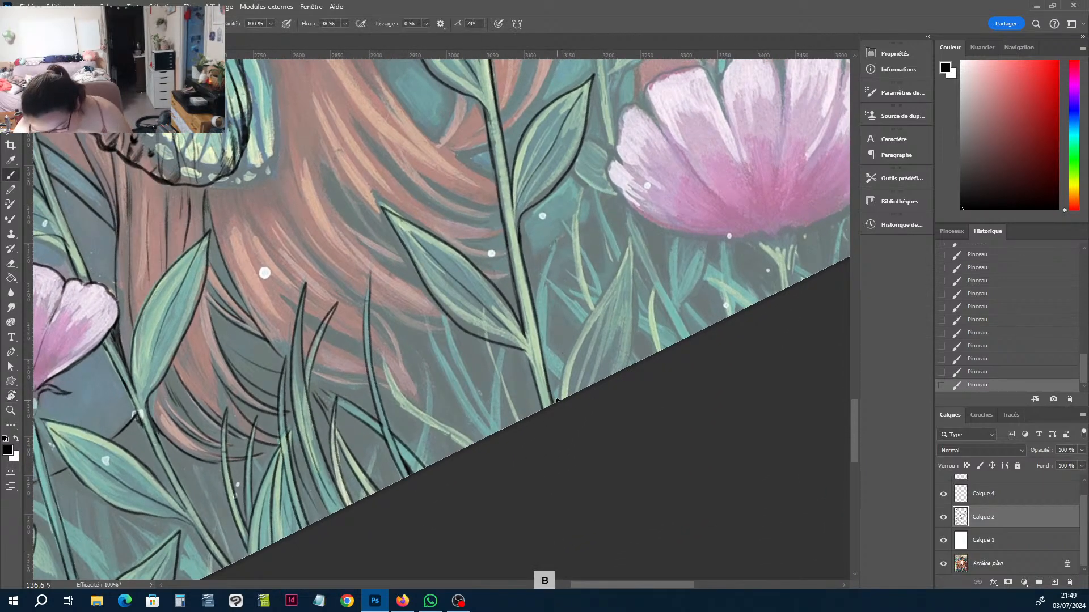
pyautogui.moveTo(559, 401)
pyautogui.mouseDown()
pyautogui.moveTo(571, 351)
pyautogui.moveTo(632, 242)
pyautogui.moveTo(632, 346)
pyautogui.moveTo(612, 335)
pyautogui.moveTo(626, 312)
pyautogui.moveTo(628, 356)
pyautogui.mouseUp()
pyautogui.press('e')
pyautogui.press('b')
pyautogui.click(612, 380)
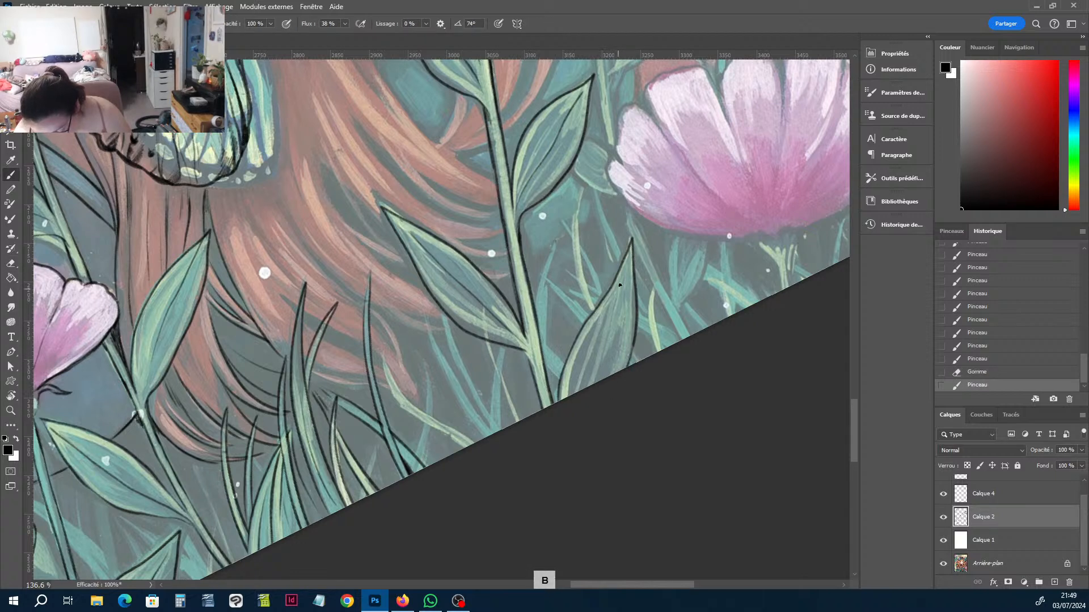
pyautogui.moveTo(620, 285); pyautogui.dragTo(579, 391)
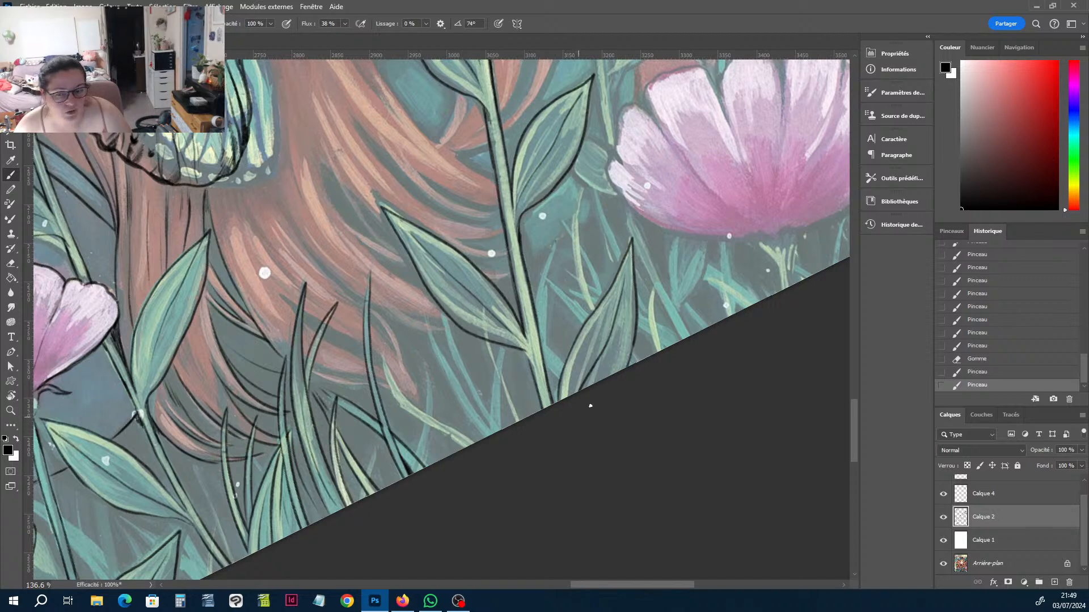
# Outline the broad leaf at the painting's left edge below the small pink flower and draw its central vein.
pyautogui.press('space')
pyautogui.moveTo(724, 236); pyautogui.dragTo(793, 216)
pyautogui.scroll(-6, 794, 216)
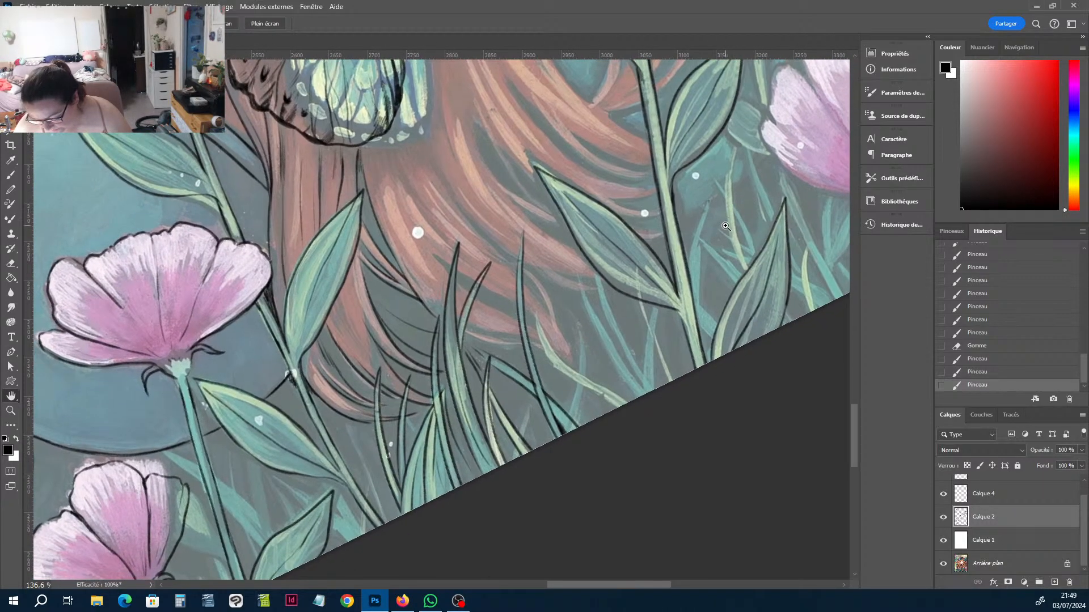
pyautogui.scroll(-1, 703, 235)
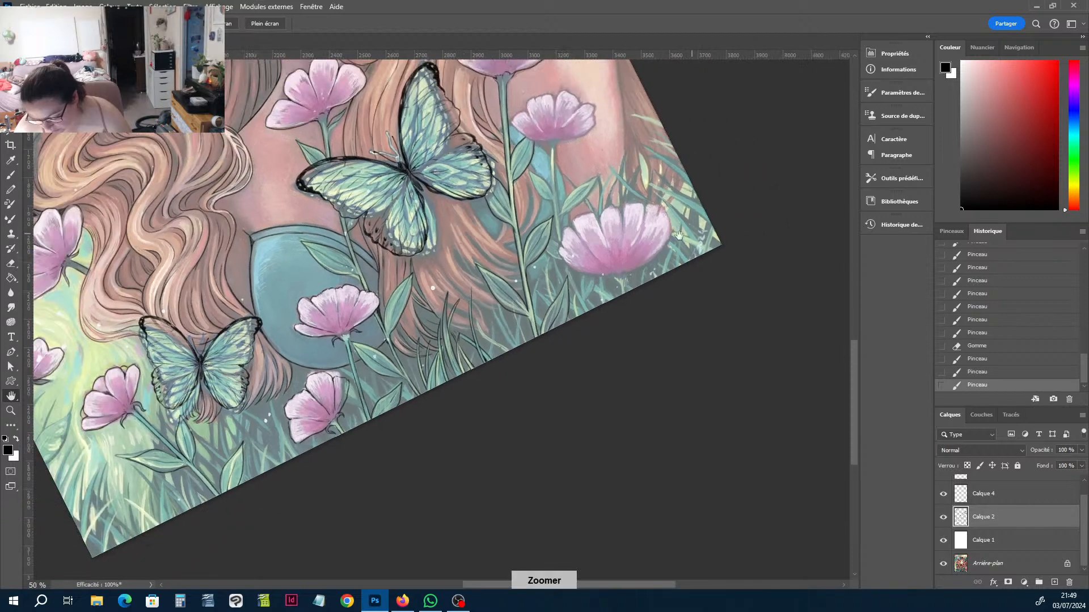
pyautogui.moveTo(352, 282); pyautogui.dragTo(564, 284)
pyautogui.scroll(1, 564, 284)
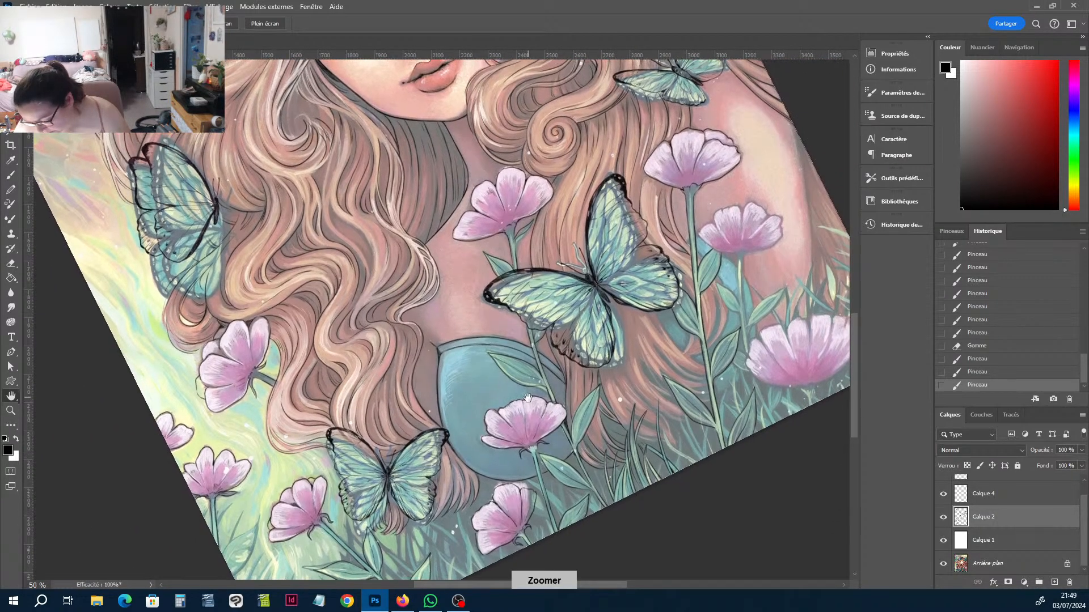
pyautogui.moveTo(550, 393); pyautogui.dragTo(428, 426)
pyautogui.moveTo(651, 255); pyautogui.dragTo(723, 148)
pyautogui.moveTo(409, 356); pyautogui.dragTo(635, 239)
pyautogui.scroll(3, 615, 255)
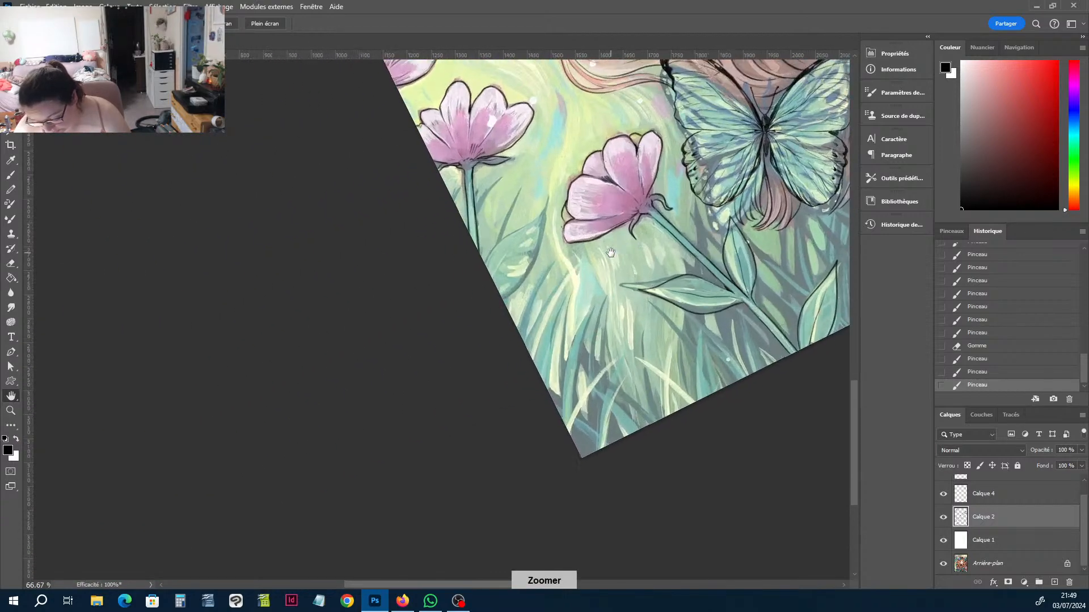
pyautogui.scroll(-2, 587, 238)
pyautogui.scroll(2, 584, 244)
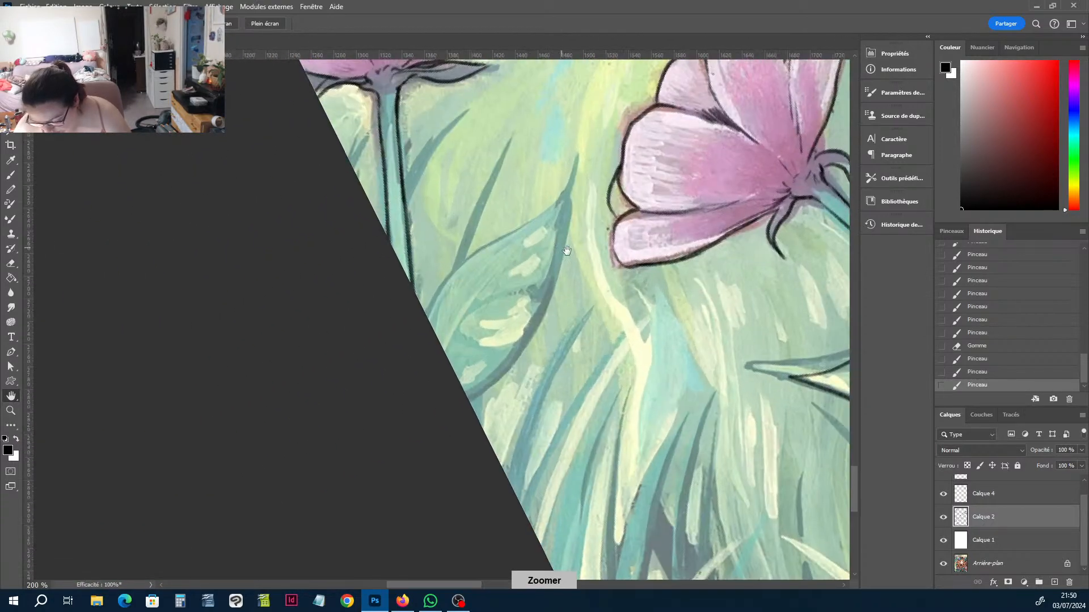
pyautogui.moveTo(582, 250); pyautogui.dragTo(561, 276)
pyautogui.press('r')
pyautogui.moveTo(594, 253); pyautogui.dragTo(635, 144)
pyautogui.press('b')
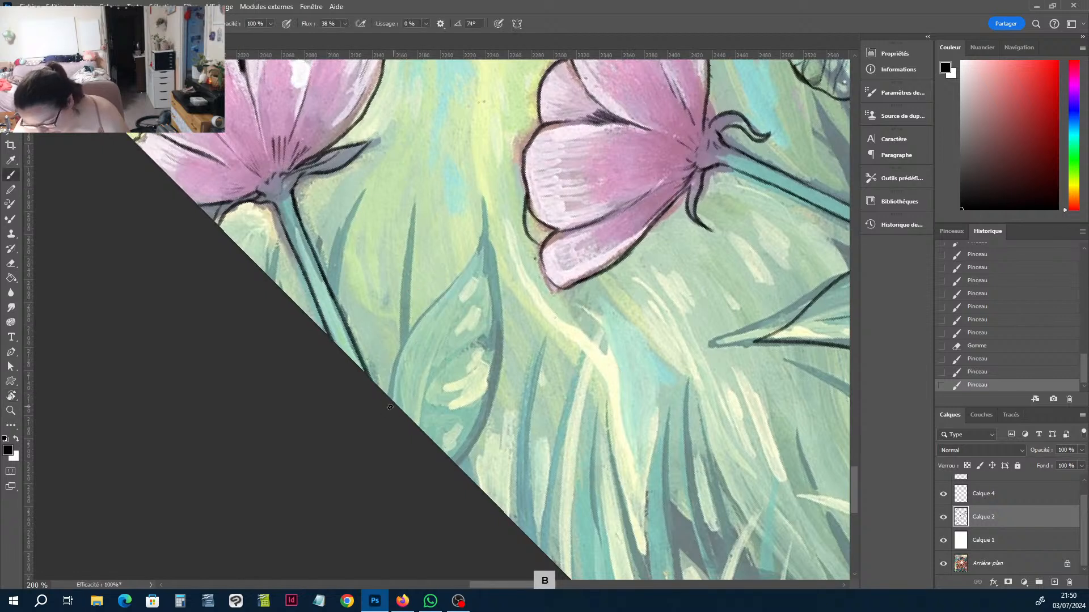
pyautogui.moveTo(390, 402)
pyautogui.mouseDown()
pyautogui.moveTo(393, 374)
pyautogui.moveTo(487, 224)
pyautogui.moveTo(498, 341)
pyautogui.moveTo(461, 467)
pyautogui.mouseUp()
pyautogui.moveTo(422, 427); pyautogui.dragTo(485, 261)
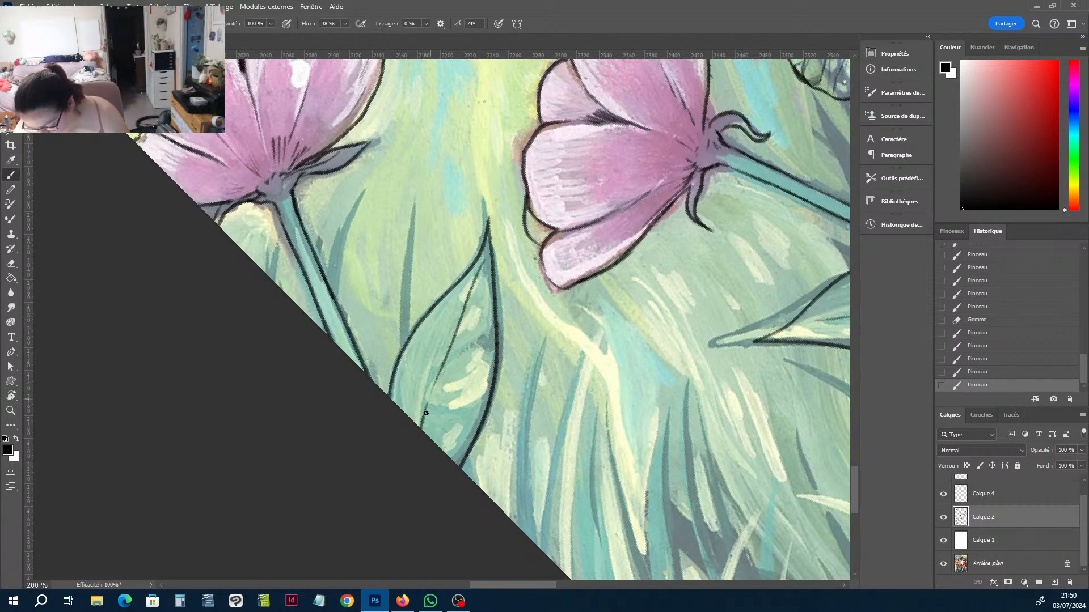
# Finish the leaf's vein and ink the thin grass blades on both sides of the leaf along the painting's left edge.
pyautogui.moveTo(425, 406)
pyautogui.mouseDown()
pyautogui.moveTo(442, 336)
pyautogui.moveTo(399, 320)
pyautogui.moveTo(410, 337)
pyautogui.moveTo(420, 195)
pyautogui.mouseUp()
pyautogui.moveTo(401, 351); pyautogui.dragTo(422, 191)
pyautogui.moveTo(340, 303)
pyautogui.mouseDown()
pyautogui.moveTo(348, 238)
pyautogui.moveTo(327, 288)
pyautogui.moveTo(343, 233)
pyautogui.moveTo(374, 190)
pyautogui.mouseUp()
pyautogui.moveTo(283, 292)
pyautogui.mouseDown()
pyautogui.moveTo(285, 235)
pyautogui.moveTo(275, 285)
pyautogui.mouseUp()
pyautogui.moveTo(371, 380); pyautogui.dragTo(376, 286)
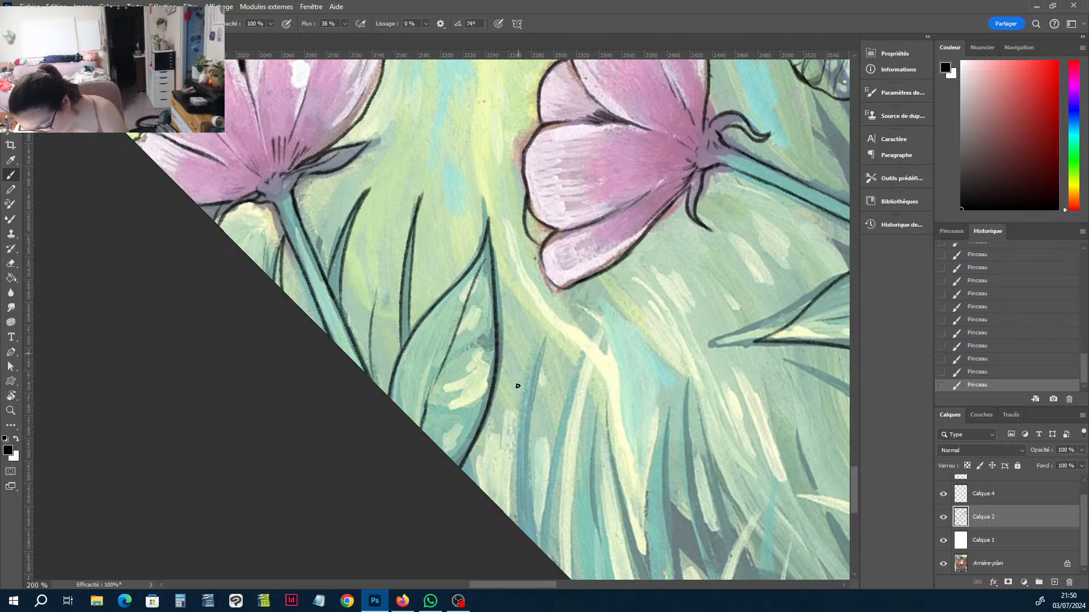
pyautogui.moveTo(539, 546)
pyautogui.mouseDown()
pyautogui.moveTo(527, 429)
pyautogui.moveTo(543, 343)
pyautogui.moveTo(513, 530)
pyautogui.moveTo(595, 331)
pyautogui.moveTo(559, 567)
pyautogui.mouseUp()
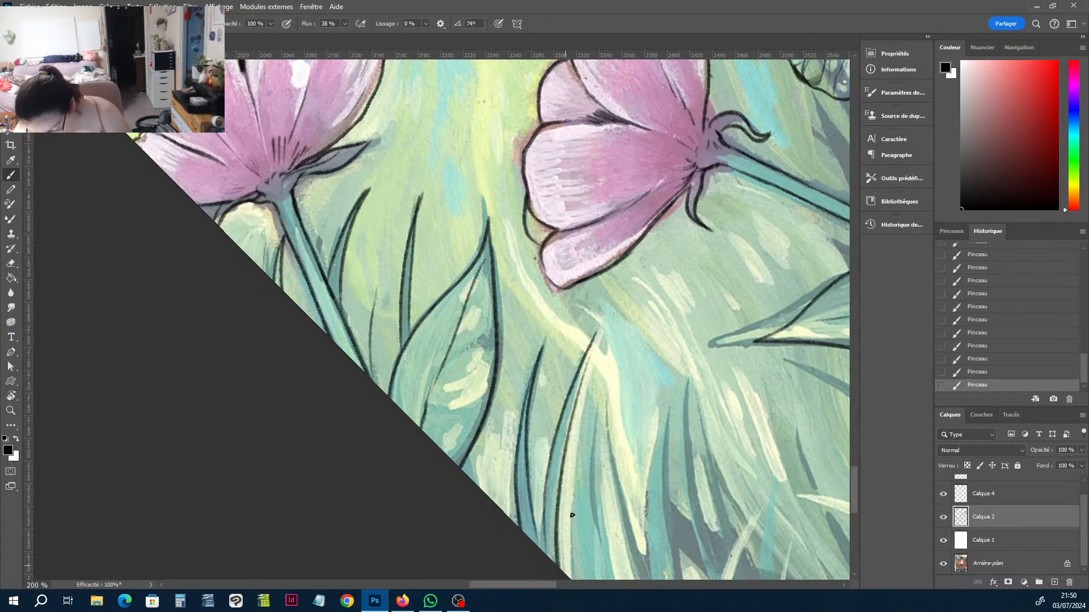
# Ink the next cluster of narrow grass blades along the left edge toward the painting's bottom left corner.
pyautogui.press('h')
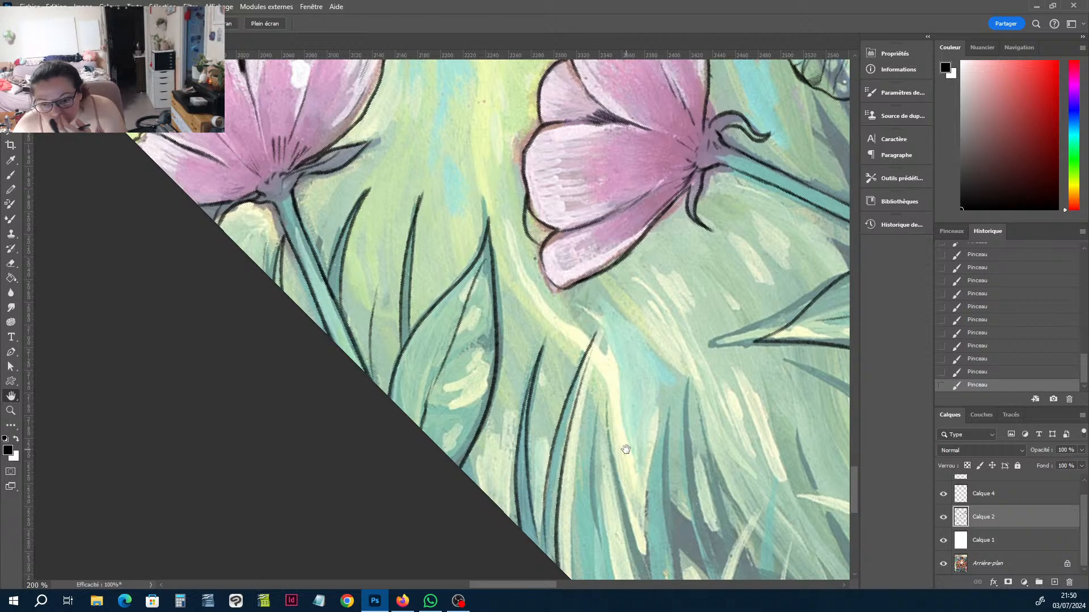
pyautogui.moveTo(644, 418)
pyautogui.mouseDown()
pyautogui.moveTo(628, 376)
pyautogui.moveTo(519, 268)
pyautogui.mouseUp()
pyautogui.press('b')
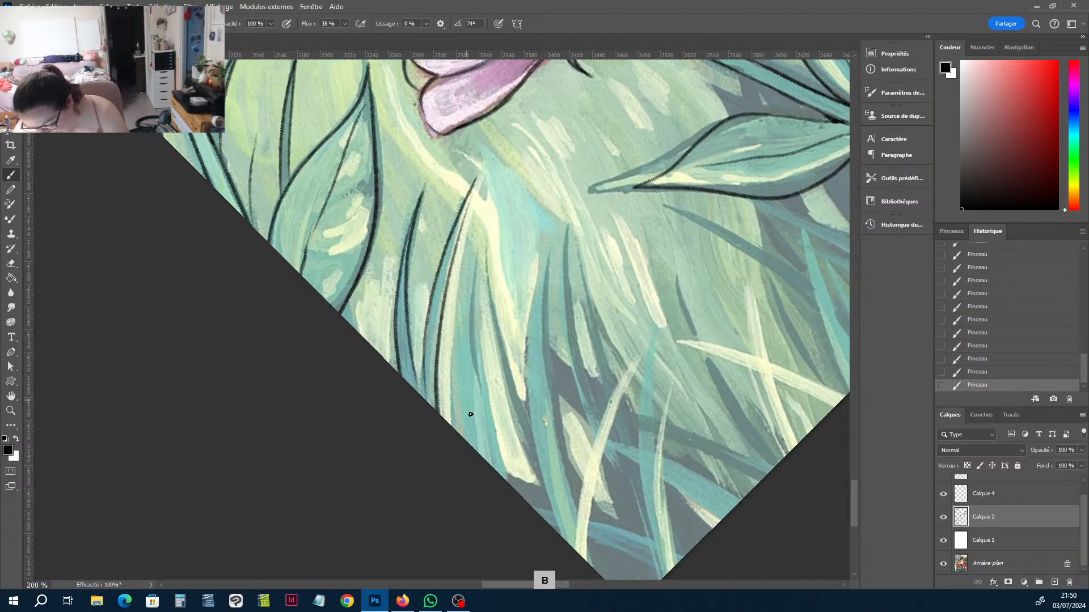
pyautogui.moveTo(469, 454); pyautogui.dragTo(449, 352)
pyautogui.moveTo(431, 295)
pyautogui.mouseDown()
pyautogui.moveTo(427, 231)
pyautogui.moveTo(435, 274)
pyautogui.mouseUp()
pyautogui.moveTo(441, 322); pyautogui.dragTo(449, 349)
pyautogui.moveTo(446, 303)
pyautogui.mouseDown()
pyautogui.moveTo(485, 460)
pyautogui.moveTo(482, 338)
pyautogui.moveTo(512, 238)
pyautogui.moveTo(521, 495)
pyautogui.mouseUp()
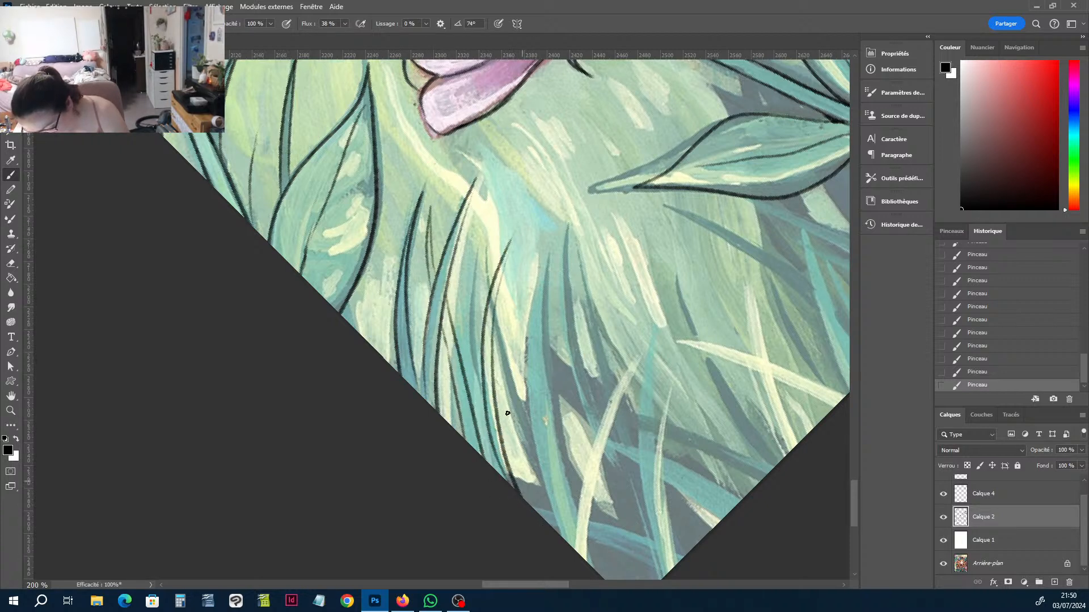
# Outline the tall grass blade and the curved pale blade near the bottom left corner, and refine the neighbouring blades' bases and tips.
pyautogui.moveTo(495, 383); pyautogui.dragTo(568, 542)
pyautogui.moveTo(545, 499)
pyautogui.mouseDown()
pyautogui.moveTo(534, 292)
pyautogui.moveTo(544, 295)
pyautogui.moveTo(550, 244)
pyautogui.moveTo(540, 325)
pyautogui.moveTo(575, 551)
pyautogui.moveTo(590, 440)
pyautogui.moveTo(641, 352)
pyautogui.mouseUp()
pyautogui.moveTo(589, 562)
pyautogui.mouseDown()
pyautogui.moveTo(595, 450)
pyautogui.moveTo(642, 352)
pyautogui.mouseUp()
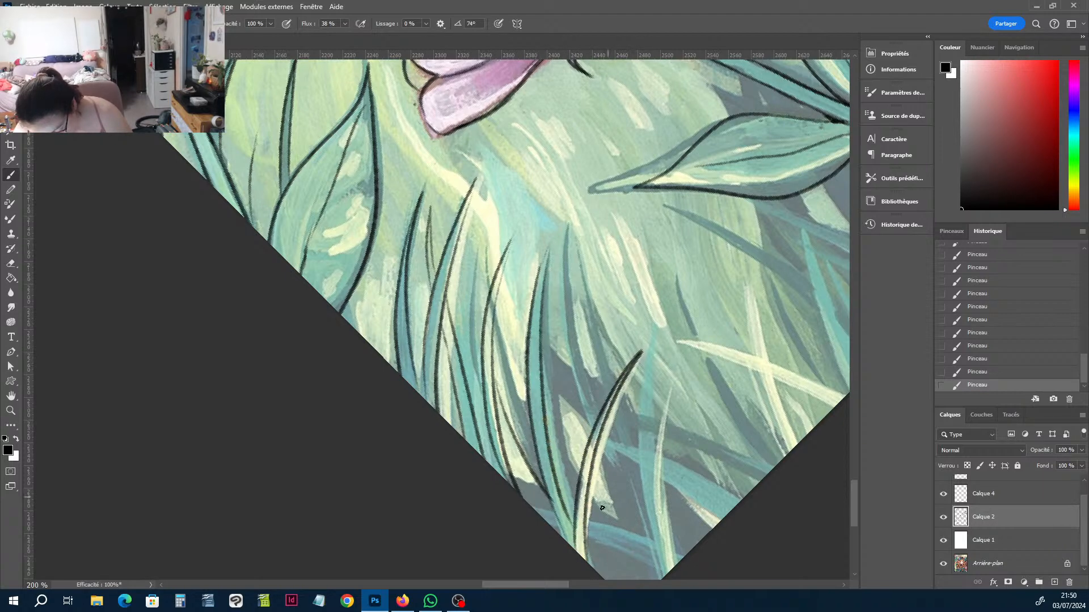
pyautogui.press('h')
pyautogui.moveTo(624, 478); pyautogui.dragTo(599, 374)
pyautogui.press('b')
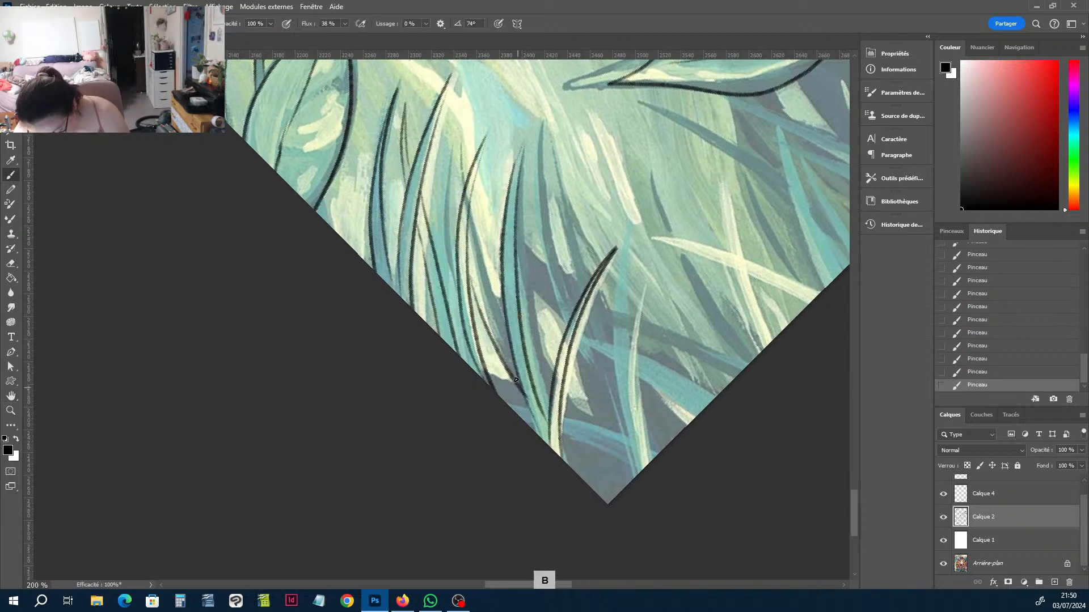
pyautogui.moveTo(521, 392)
pyautogui.mouseDown()
pyautogui.moveTo(541, 442)
pyautogui.moveTo(549, 424)
pyautogui.mouseUp()
pyautogui.moveTo(517, 169); pyautogui.dragTo(524, 143)
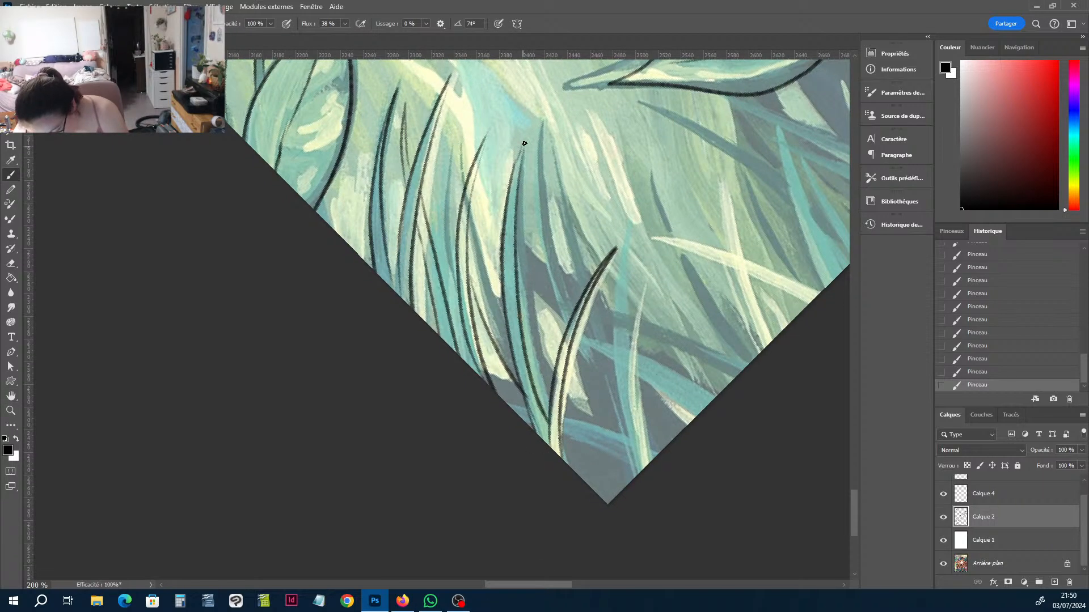
# Ink the dark grass blade right of the tall blade near the bottom left corner and the short lines around its base.
pyautogui.press('r')
pyautogui.moveTo(627, 286); pyautogui.dragTo(692, 359)
pyautogui.press('b')
pyautogui.moveTo(545, 395); pyautogui.dragTo(535, 335)
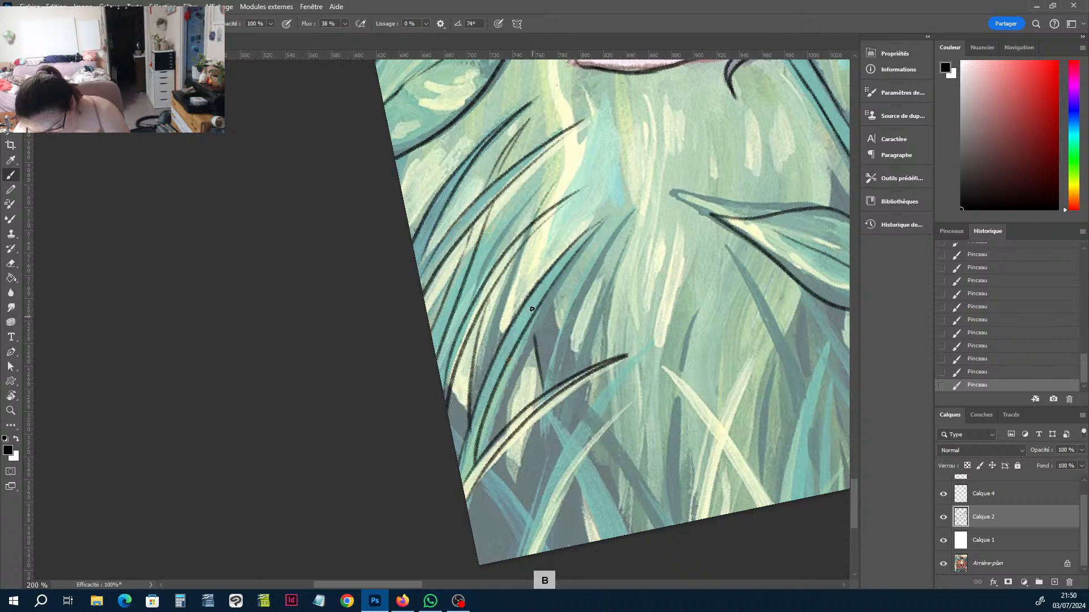
pyautogui.moveTo(531, 292); pyautogui.dragTo(528, 238)
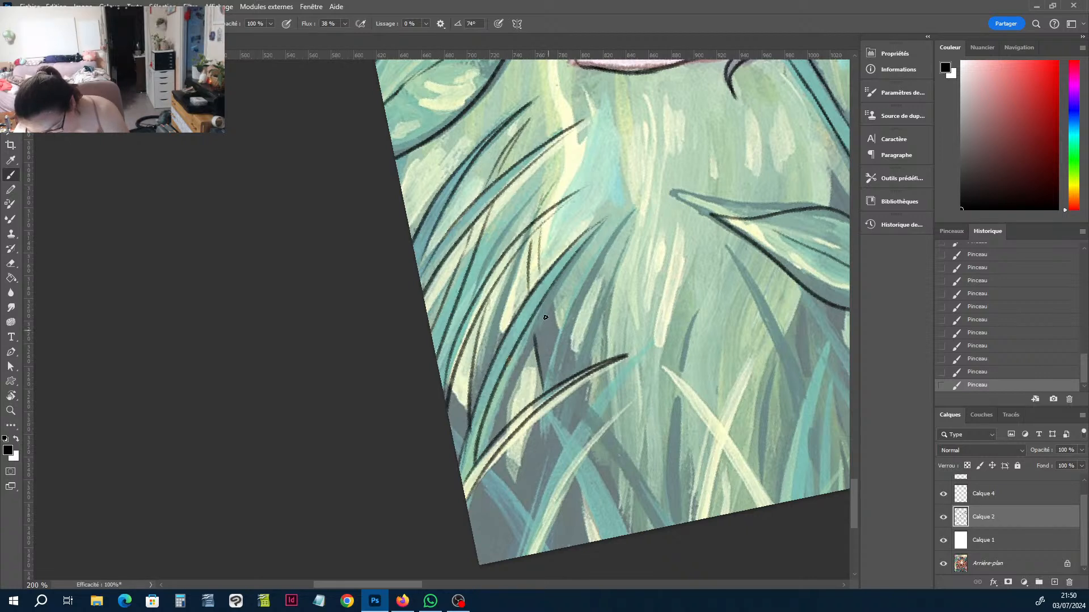
pyautogui.moveTo(552, 354); pyautogui.dragTo(546, 316)
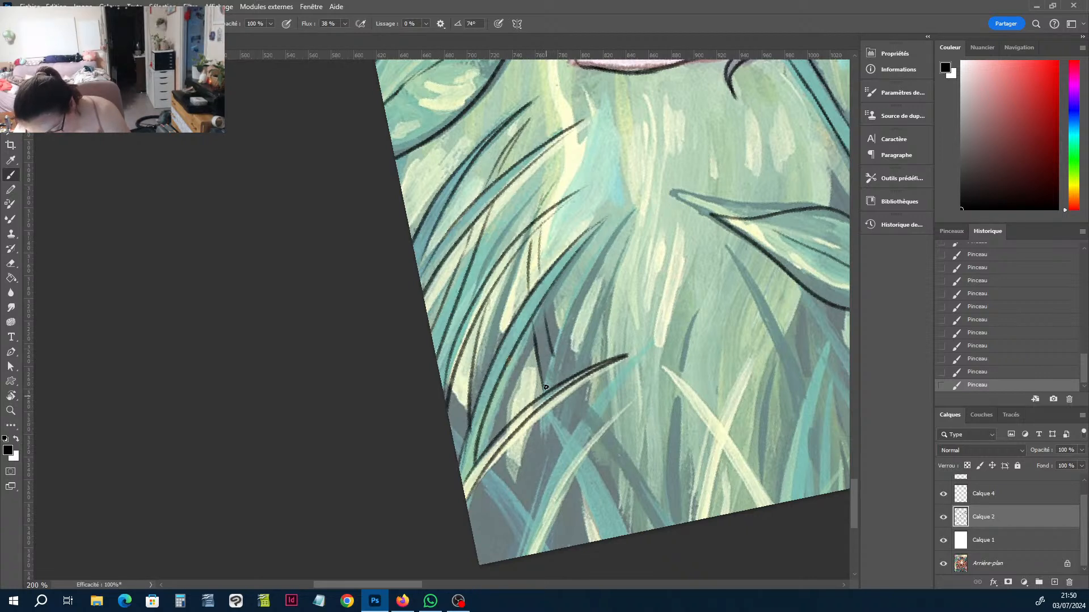
pyautogui.moveTo(545, 388)
pyautogui.mouseDown()
pyautogui.moveTo(565, 319)
pyautogui.moveTo(627, 217)
pyautogui.mouseUp()
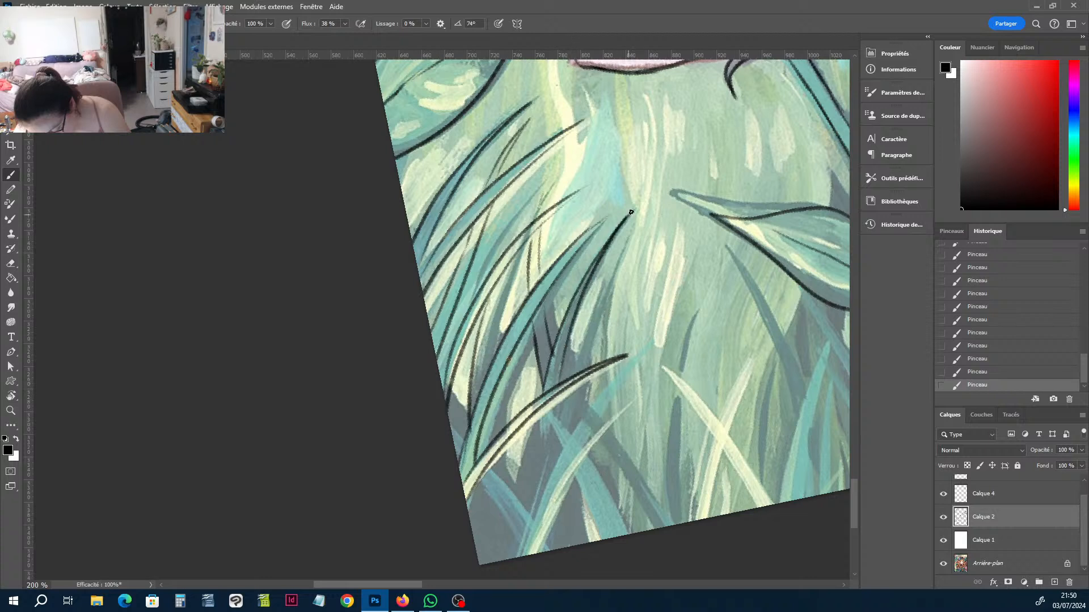
# Outline both sides of the curved teal blade near the bottom left corner and ink the blade crossing behind it.
pyautogui.moveTo(523, 558)
pyautogui.mouseDown()
pyautogui.moveTo(576, 449)
pyautogui.moveTo(639, 391)
pyautogui.mouseUp()
pyautogui.moveTo(551, 547)
pyautogui.mouseDown()
pyautogui.moveTo(595, 438)
pyautogui.moveTo(636, 393)
pyautogui.mouseUp()
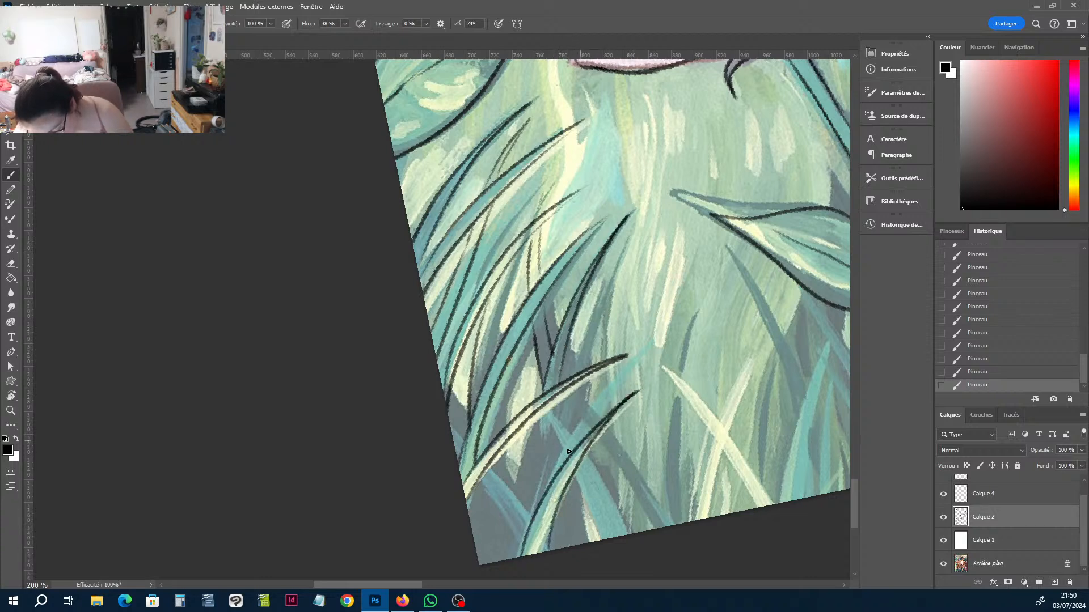
pyautogui.moveTo(556, 477); pyautogui.dragTo(644, 340)
pyautogui.press('e')
pyautogui.press('b')
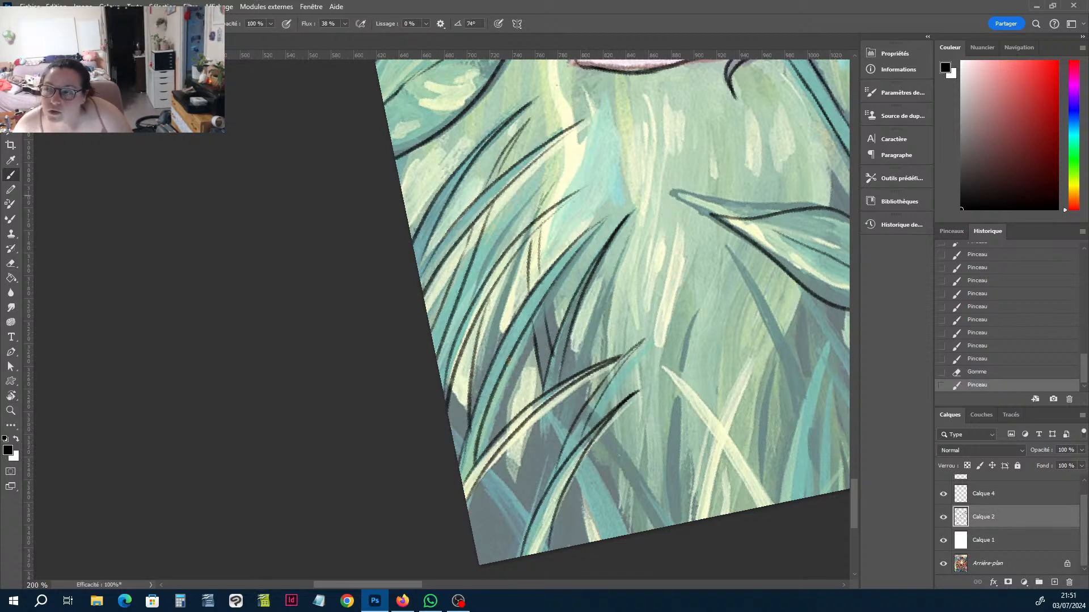
pyautogui.hotkey('alt', 'Tab')
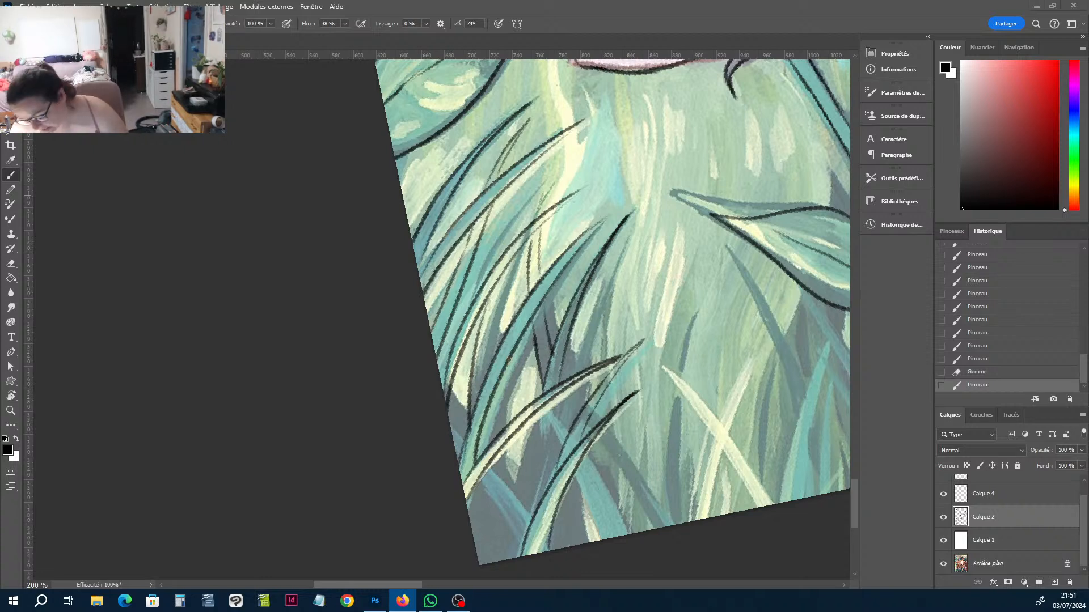
# Clean up the curved teal blade's outline near its tip by erasing stray ink and redrawing its edge.
pyautogui.press('e')
pyautogui.moveTo(688, 401); pyautogui.dragTo(590, 316)
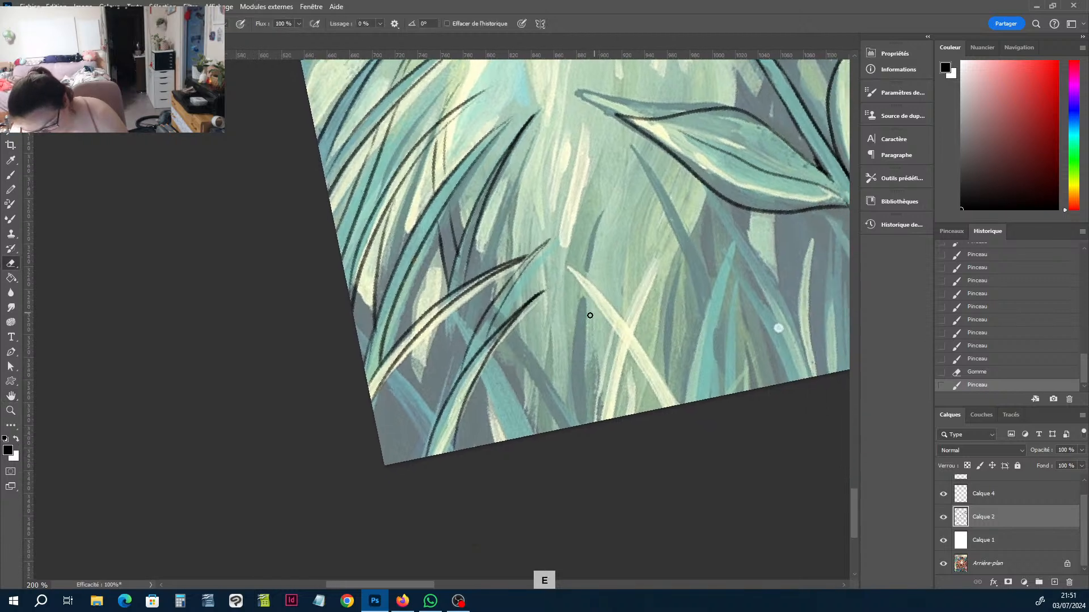
pyautogui.moveTo(491, 344); pyautogui.dragTo(543, 292)
pyautogui.press('b')
pyautogui.moveTo(491, 337); pyautogui.dragTo(541, 291)
pyautogui.press('e')
pyautogui.press('b')
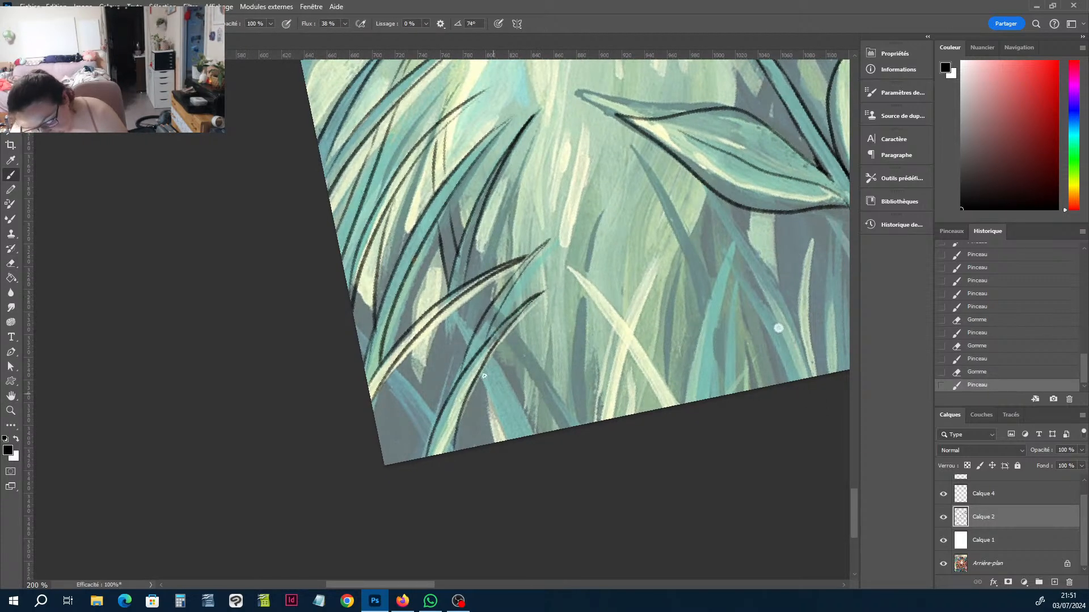
# Ink the downward-slanting blades just right of the curved teal blade along the bottom edge and erase the overlapping ink.
pyautogui.moveTo(480, 377); pyautogui.dragTo(507, 440)
pyautogui.moveTo(454, 349); pyautogui.dragTo(470, 309)
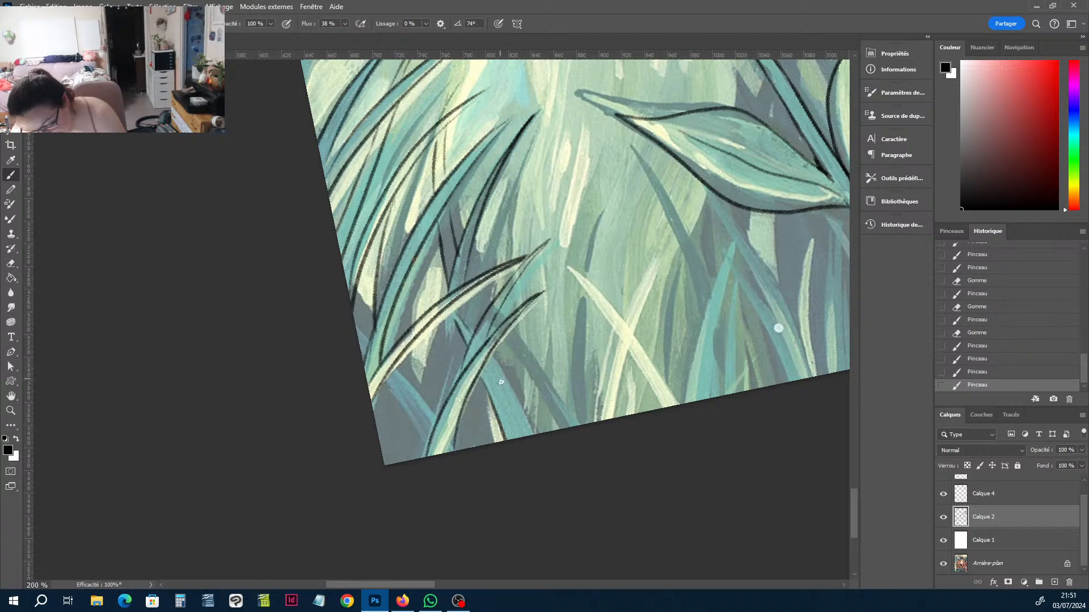
pyautogui.moveTo(486, 357)
pyautogui.mouseDown()
pyautogui.moveTo(520, 439)
pyautogui.moveTo(493, 314)
pyautogui.mouseUp()
pyautogui.moveTo(498, 321)
pyautogui.mouseDown()
pyautogui.moveTo(484, 290)
pyautogui.moveTo(547, 432)
pyautogui.mouseUp()
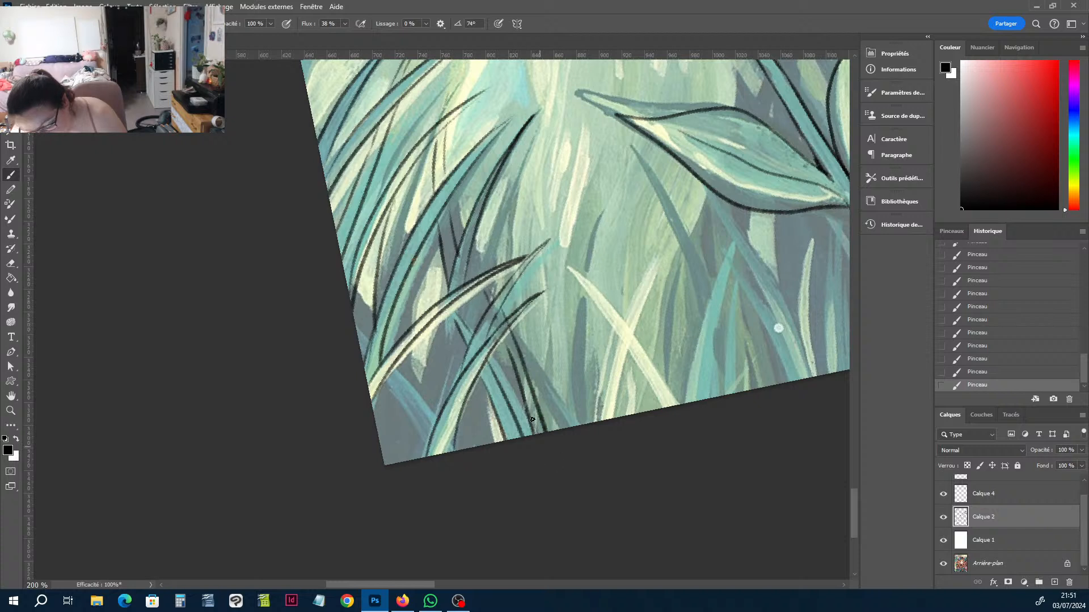
pyautogui.press('e')
pyautogui.moveTo(507, 322); pyautogui.dragTo(503, 316)
pyautogui.press('b')
# Ink the small blades in the bottom left corner and the short lines behind the curved pale blade.
pyautogui.moveTo(383, 387)
pyautogui.mouseDown()
pyautogui.moveTo(426, 447)
pyautogui.moveTo(433, 422)
pyautogui.mouseUp()
pyautogui.moveTo(358, 333); pyautogui.dragTo(369, 346)
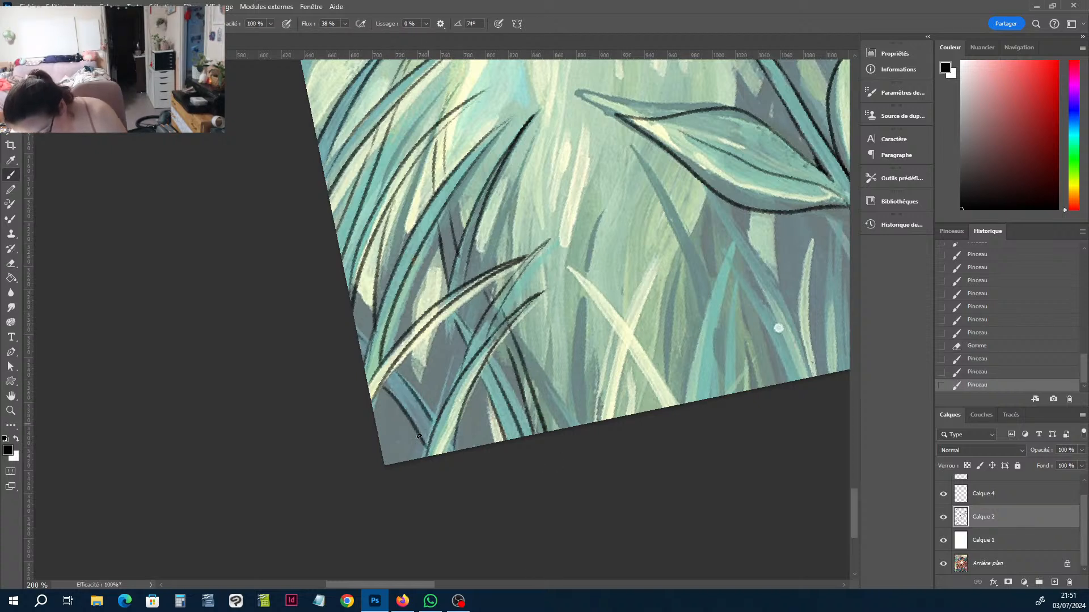
pyautogui.moveTo(405, 401); pyautogui.dragTo(403, 462)
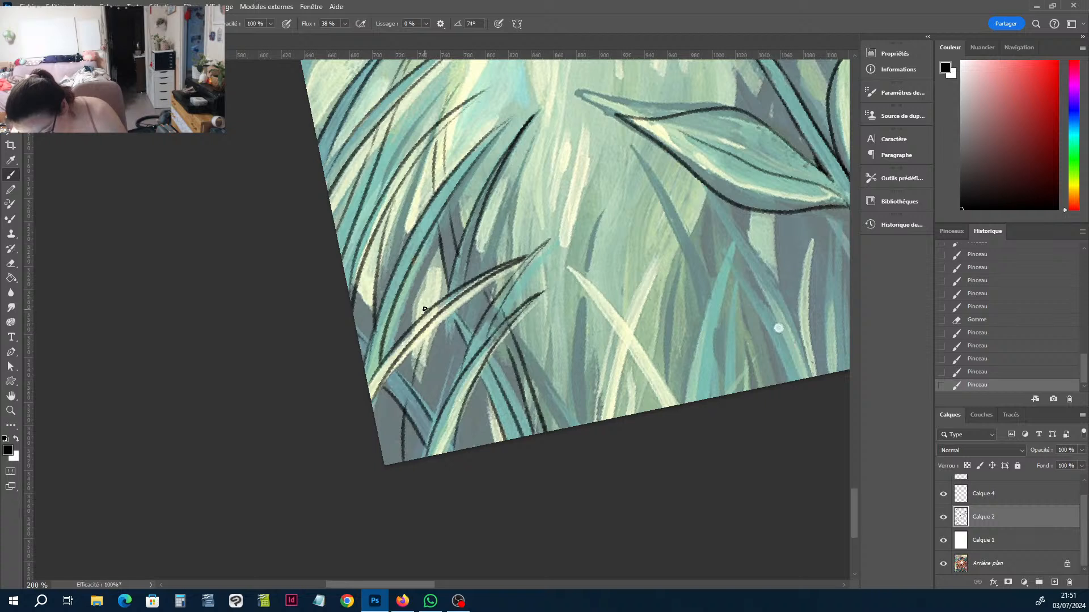
pyautogui.moveTo(425, 309)
pyautogui.mouseDown()
pyautogui.moveTo(427, 267)
pyautogui.moveTo(436, 312)
pyautogui.moveTo(430, 435)
pyautogui.moveTo(469, 435)
pyautogui.mouseUp()
pyautogui.moveTo(453, 329); pyautogui.dragTo(451, 362)
# Outline the two crossing pale blades at the bottom edge and ink the dark narrow blades to their left.
pyautogui.moveTo(577, 410); pyautogui.dragTo(573, 320)
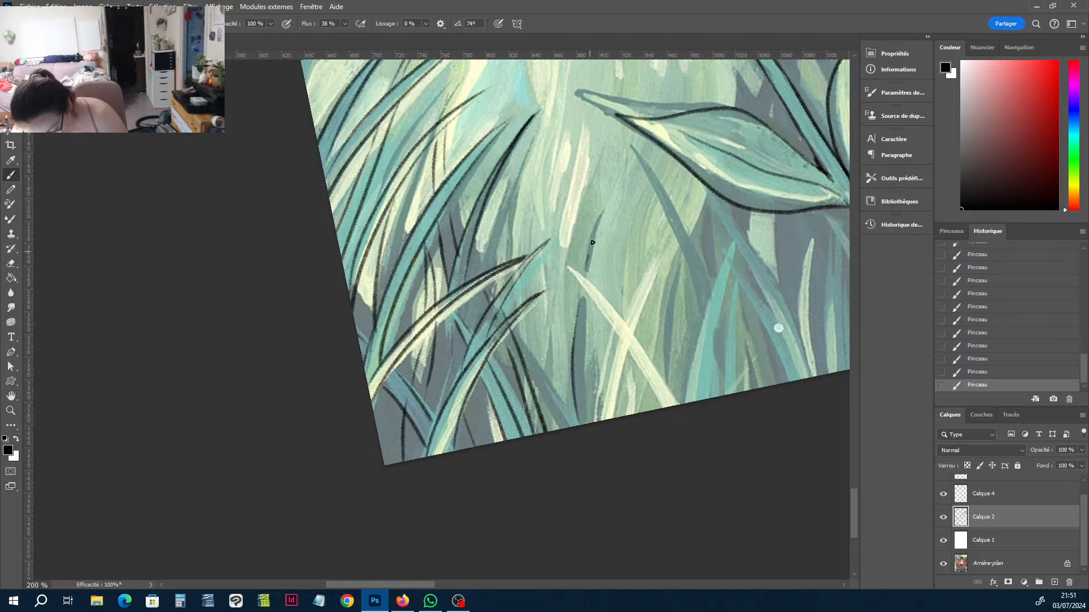
pyautogui.moveTo(600, 218); pyautogui.dragTo(593, 278)
pyautogui.moveTo(585, 329); pyautogui.dragTo(590, 422)
pyautogui.moveTo(571, 272)
pyautogui.mouseDown()
pyautogui.moveTo(652, 409)
pyautogui.moveTo(666, 407)
pyautogui.mouseUp()
pyautogui.moveTo(626, 325); pyautogui.dragTo(674, 405)
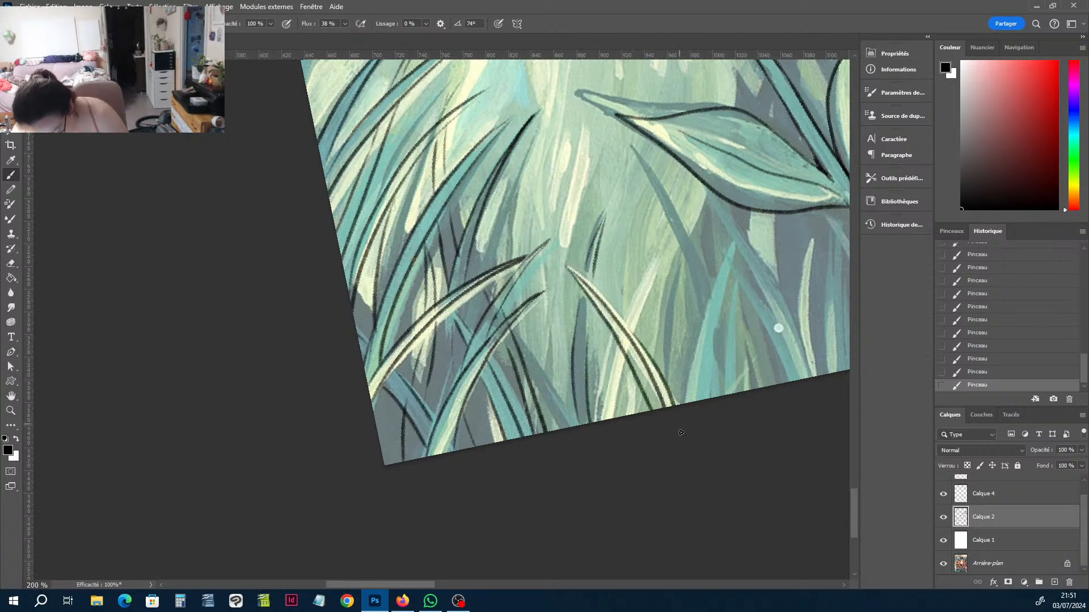
pyautogui.moveTo(623, 358); pyautogui.dragTo(616, 418)
pyautogui.moveTo(655, 273)
pyautogui.mouseDown()
pyautogui.moveTo(601, 424)
pyautogui.moveTo(626, 319)
pyautogui.moveTo(608, 389)
pyautogui.mouseUp()
pyautogui.moveTo(569, 426); pyautogui.dragTo(525, 352)
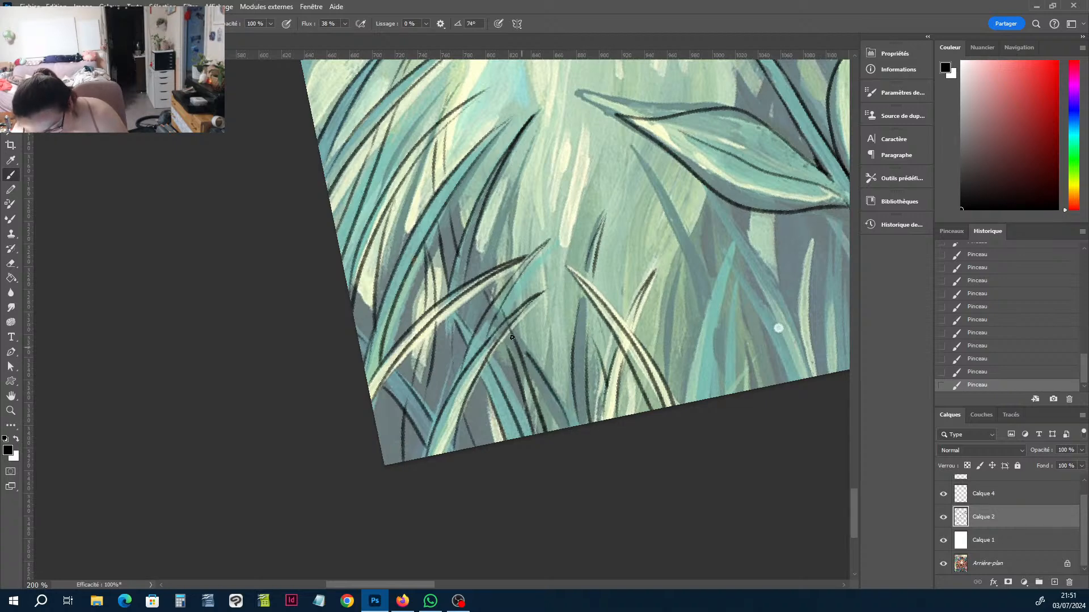
# Outline the upright pointed teal blade to the right of the crossing pale blades.
pyautogui.press('h')
pyautogui.moveTo(702, 300); pyautogui.dragTo(508, 388)
pyautogui.press('b')
pyautogui.moveTo(507, 478)
pyautogui.mouseDown()
pyautogui.moveTo(499, 448)
pyautogui.moveTo(545, 328)
pyautogui.moveTo(536, 341)
pyautogui.mouseUp()
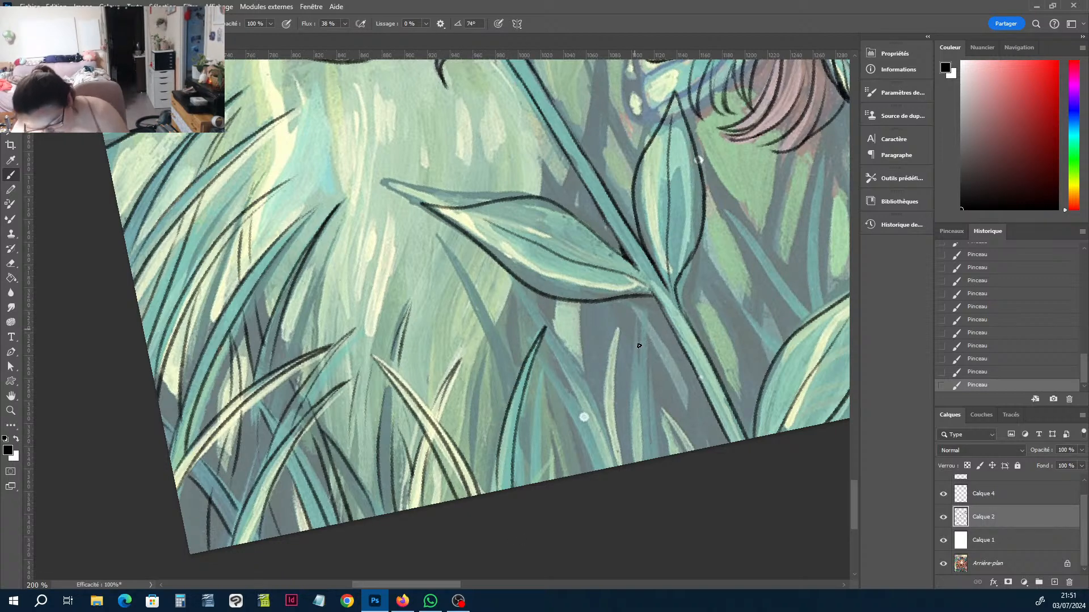
# Ink the narrow grass blades along the bottom edge just left of the flower stem's base.
pyautogui.moveTo(636, 308)
pyautogui.mouseDown()
pyautogui.moveTo(698, 476)
pyautogui.moveTo(648, 317)
pyautogui.moveTo(706, 448)
pyautogui.mouseUp()
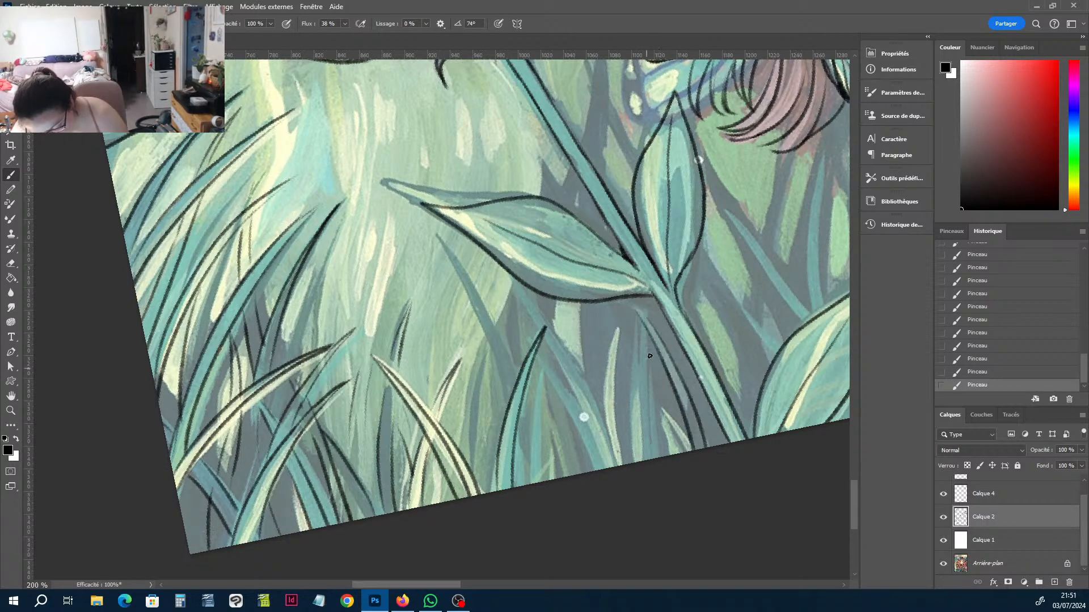
pyautogui.moveTo(651, 340)
pyautogui.mouseDown()
pyautogui.moveTo(655, 459)
pyautogui.moveTo(631, 463)
pyautogui.mouseUp()
pyautogui.moveTo(639, 376); pyautogui.dragTo(647, 458)
pyautogui.moveTo(659, 399); pyautogui.dragTo(669, 462)
pyautogui.moveTo(658, 400); pyautogui.dragTo(687, 452)
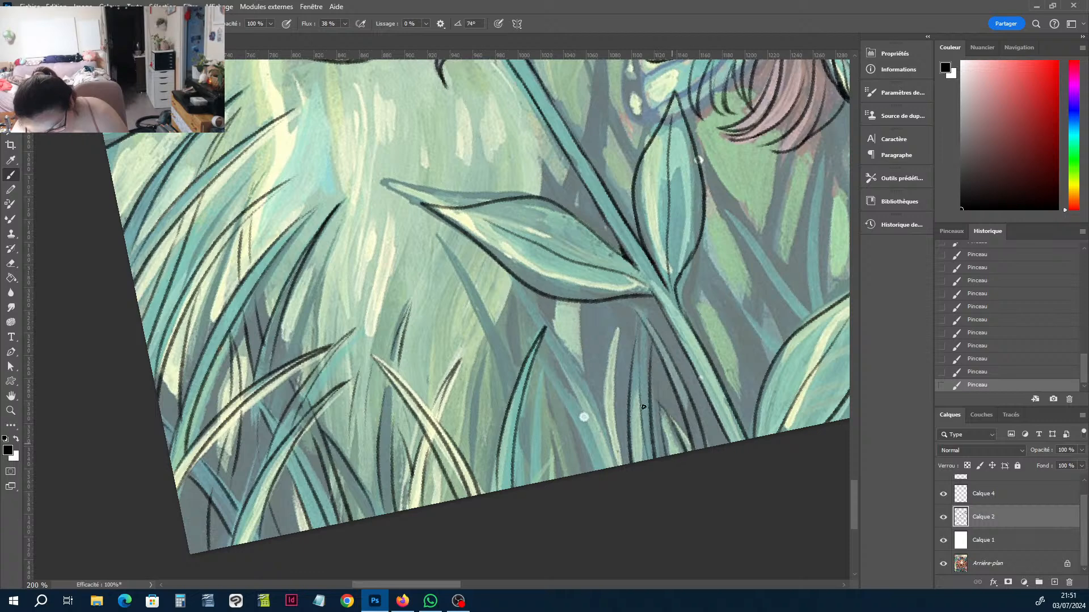
pyautogui.moveTo(623, 465)
pyautogui.mouseDown()
pyautogui.moveTo(621, 322)
pyautogui.moveTo(605, 379)
pyautogui.moveTo(612, 470)
pyautogui.mouseUp()
pyautogui.moveTo(595, 399)
pyautogui.mouseDown()
pyautogui.moveTo(580, 335)
pyautogui.moveTo(581, 304)
pyautogui.mouseUp()
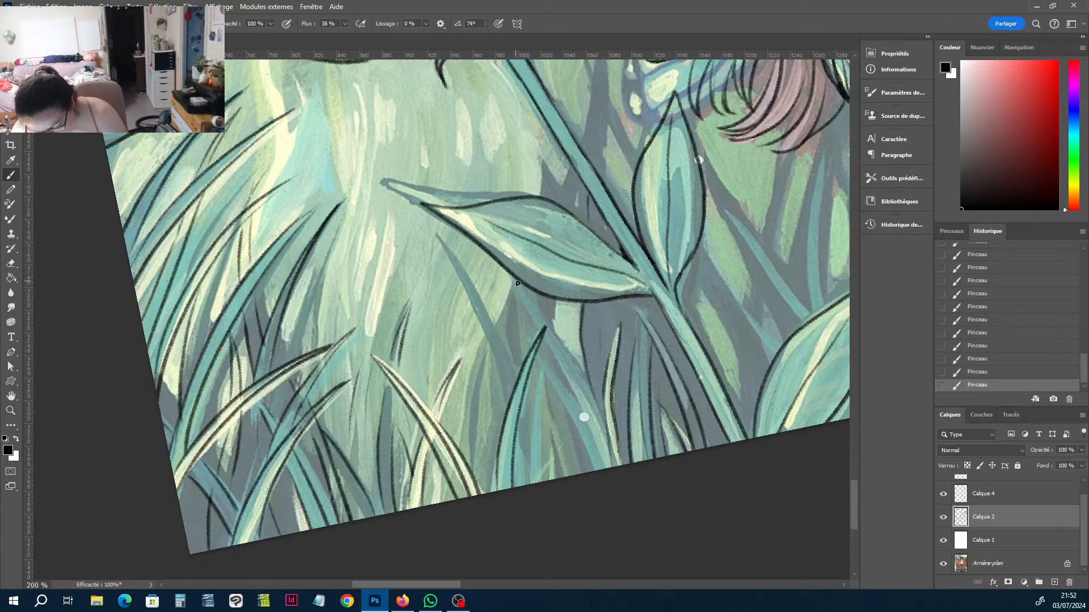
# Outline the long slanting blades below the stem's left leaf and the narrow blades beside the upright teal blade.
pyautogui.moveTo(517, 283)
pyautogui.mouseDown()
pyautogui.moveTo(567, 364)
pyautogui.moveTo(595, 456)
pyautogui.mouseUp()
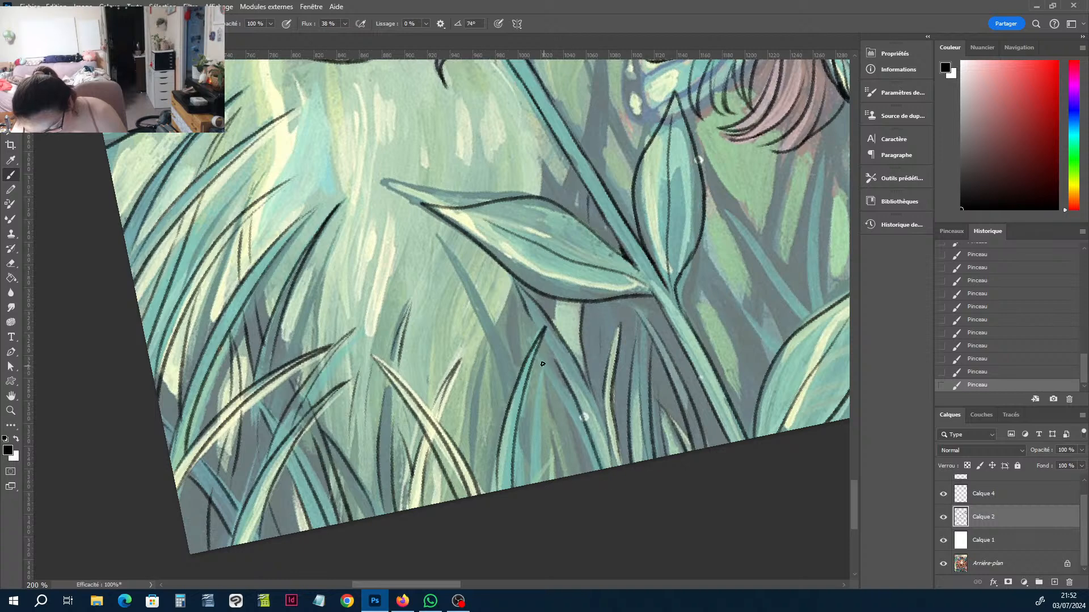
pyautogui.moveTo(541, 360); pyautogui.dragTo(592, 472)
pyautogui.moveTo(548, 371)
pyautogui.mouseDown()
pyautogui.moveTo(540, 485)
pyautogui.moveTo(527, 483)
pyautogui.mouseUp()
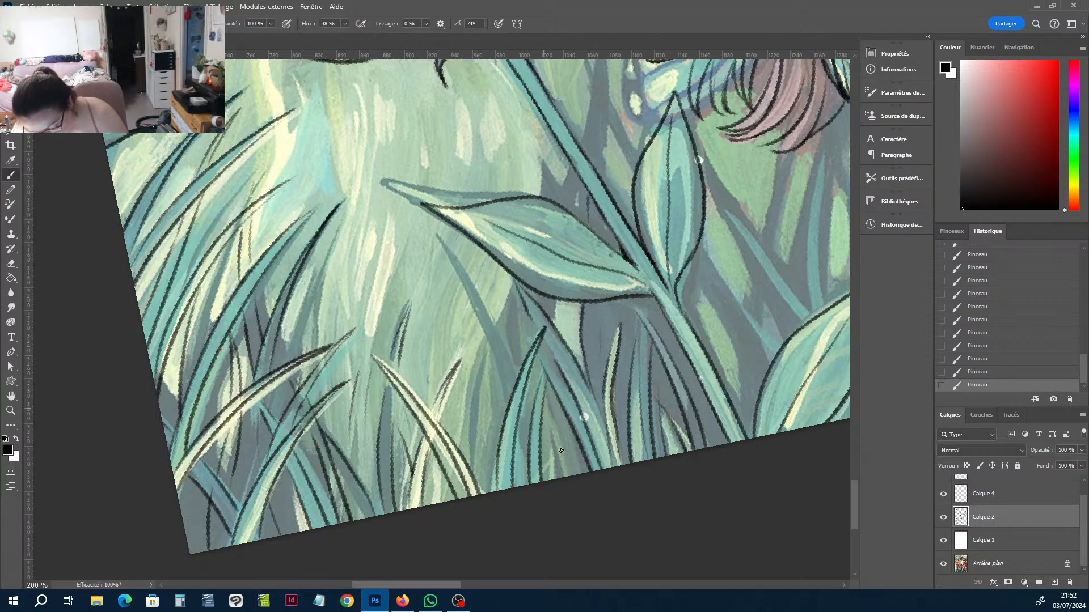
pyautogui.moveTo(569, 426); pyautogui.dragTo(551, 475)
pyautogui.moveTo(519, 379)
pyautogui.mouseDown()
pyautogui.moveTo(442, 251)
pyautogui.moveTo(509, 408)
pyautogui.mouseUp()
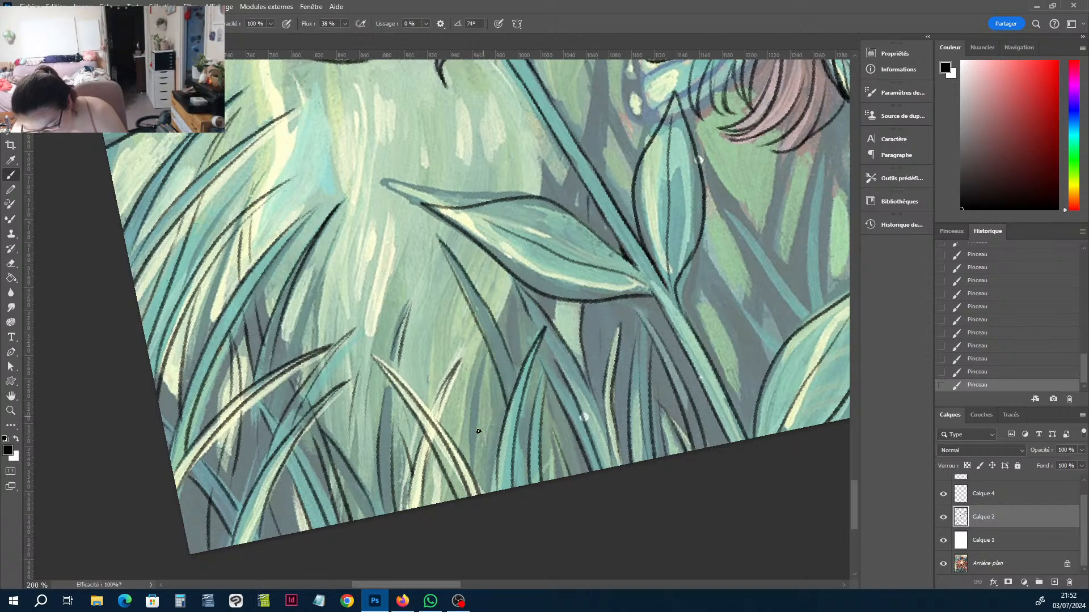
pyautogui.moveTo(473, 470); pyautogui.dragTo(514, 289)
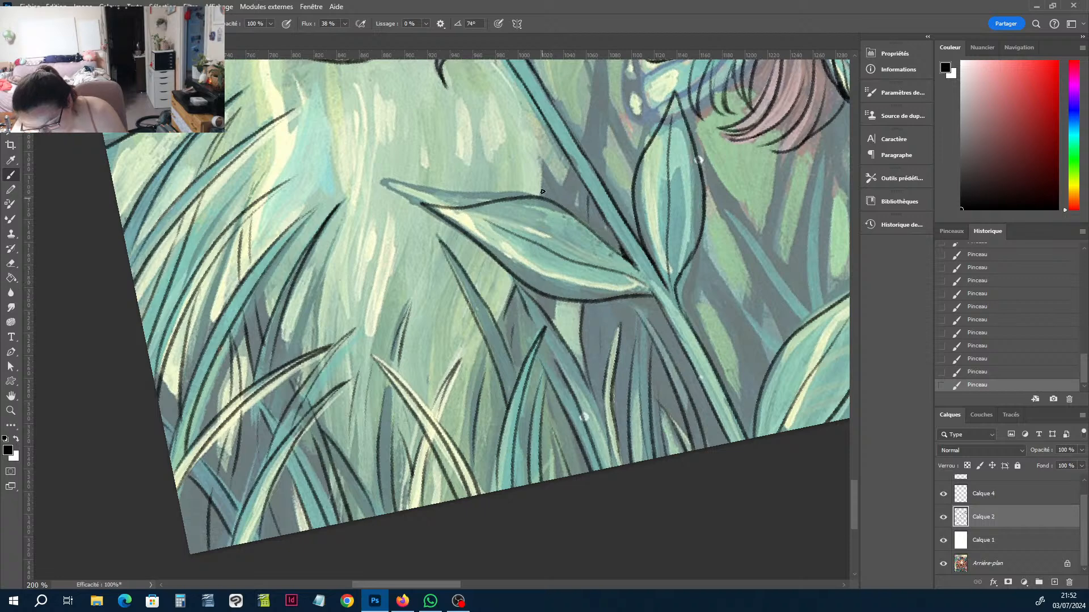
# Ink the short grass tips between the left leaf and the stem, and the edge of the pale patch below the leaf.
pyautogui.moveTo(542, 192)
pyautogui.mouseDown()
pyautogui.moveTo(558, 202)
pyautogui.moveTo(555, 156)
pyautogui.mouseUp()
pyautogui.press('e')
pyautogui.press('b')
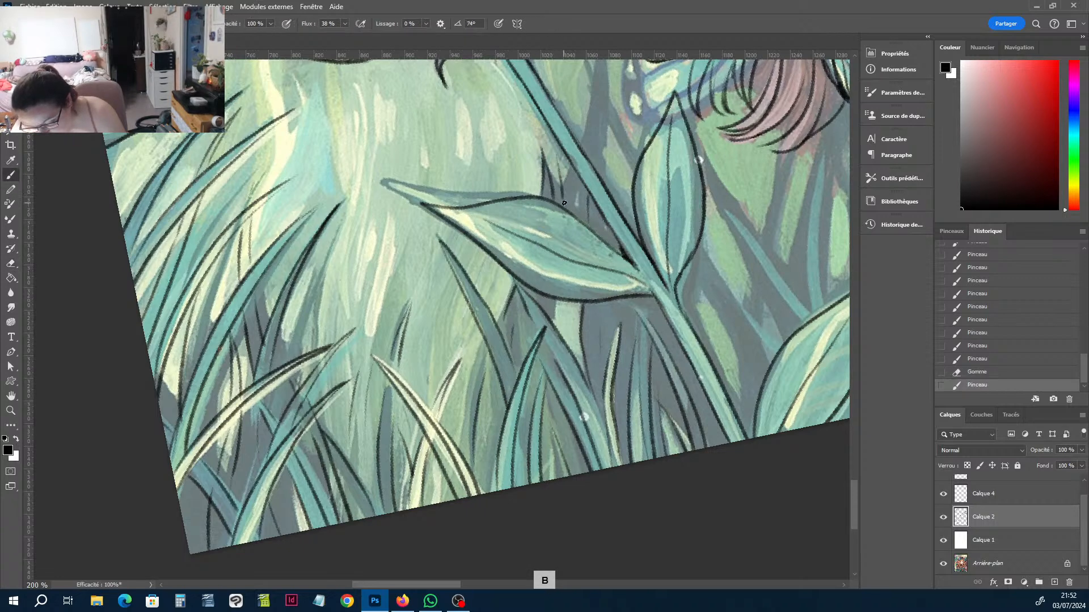
pyautogui.moveTo(570, 214); pyautogui.dragTo(566, 176)
pyautogui.press('h')
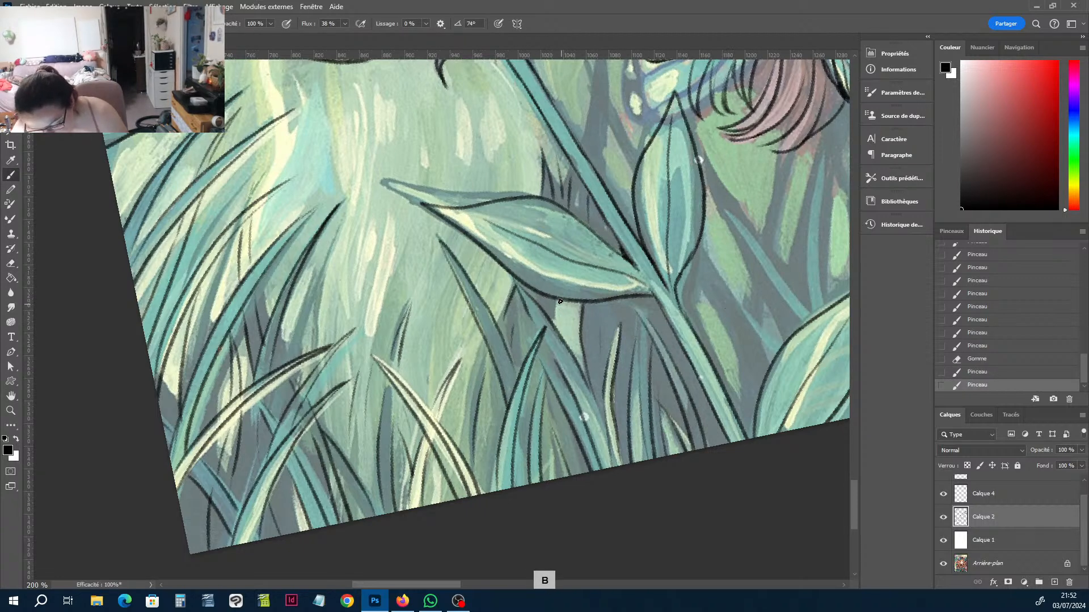
pyautogui.moveTo(560, 301); pyautogui.dragTo(557, 339)
pyautogui.press('h')
pyautogui.press('b')
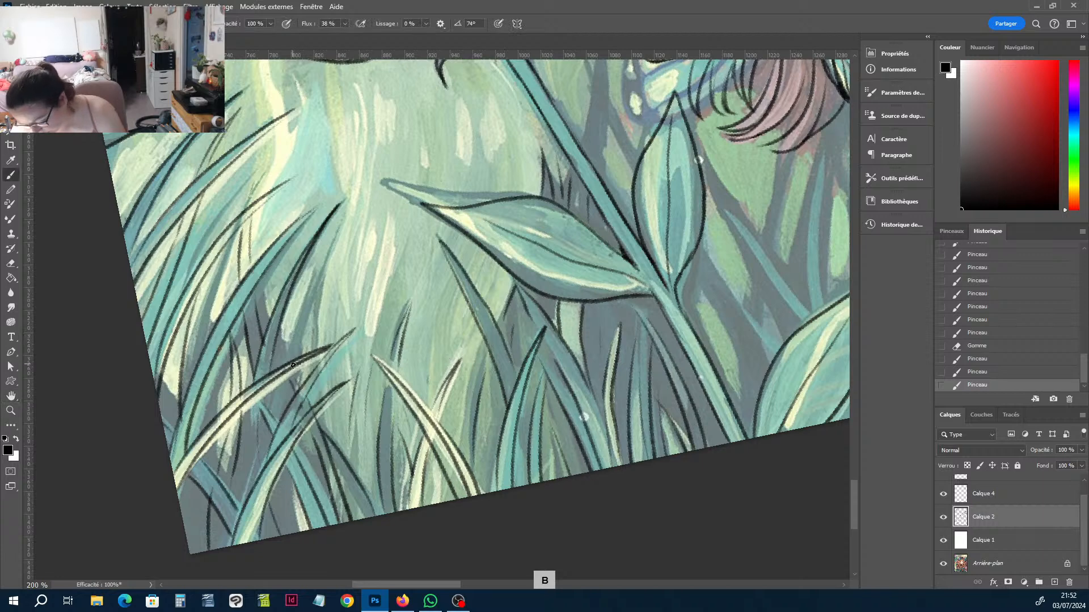
# Outline the dark blade rising behind the curved pale blade in the left cluster and erase the lines overlapping below it.
pyautogui.moveTo(296, 343)
pyautogui.mouseDown()
pyautogui.moveTo(279, 387)
pyautogui.moveTo(334, 248)
pyautogui.mouseUp()
pyautogui.moveTo(305, 328); pyautogui.dragTo(334, 252)
pyautogui.press('e')
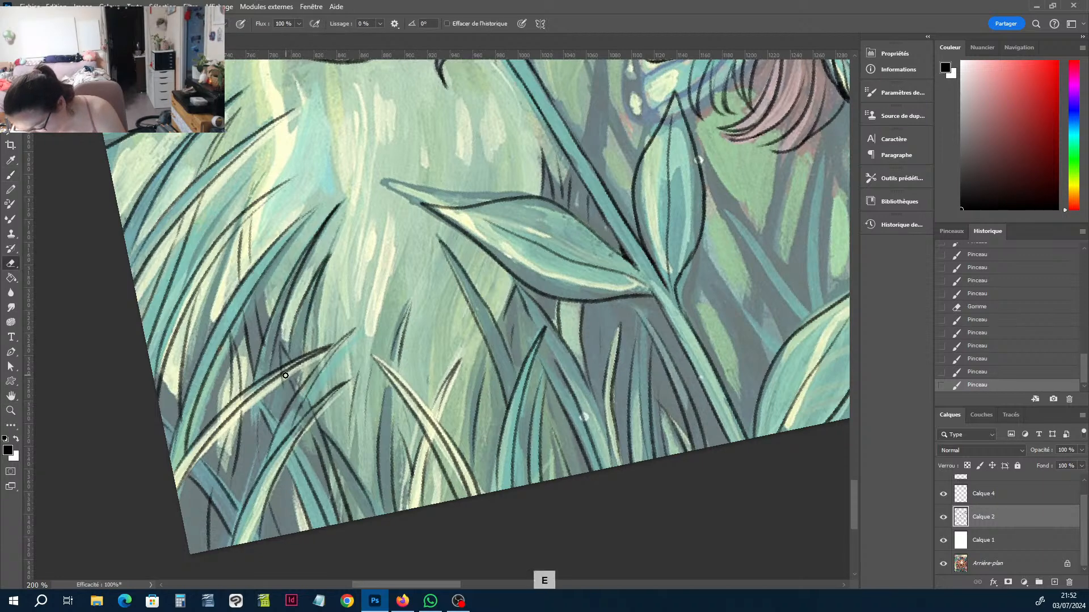
pyautogui.moveTo(281, 381)
pyautogui.mouseDown()
pyautogui.moveTo(290, 362)
pyautogui.moveTo(289, 409)
pyautogui.mouseUp()
pyautogui.press('b')
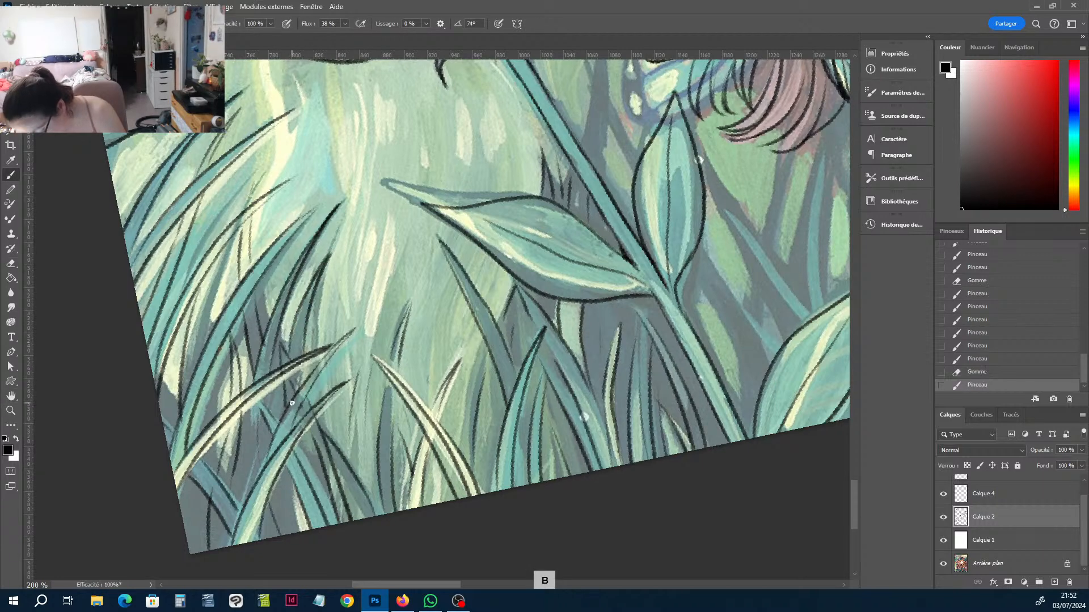
# Ink the narrow grass blades between the flower stem and the upright leaf, below the butterfly's left wing.
pyautogui.press('h')
pyautogui.moveTo(749, 331)
pyautogui.mouseDown()
pyautogui.moveTo(616, 422)
pyautogui.moveTo(542, 436)
pyautogui.mouseUp()
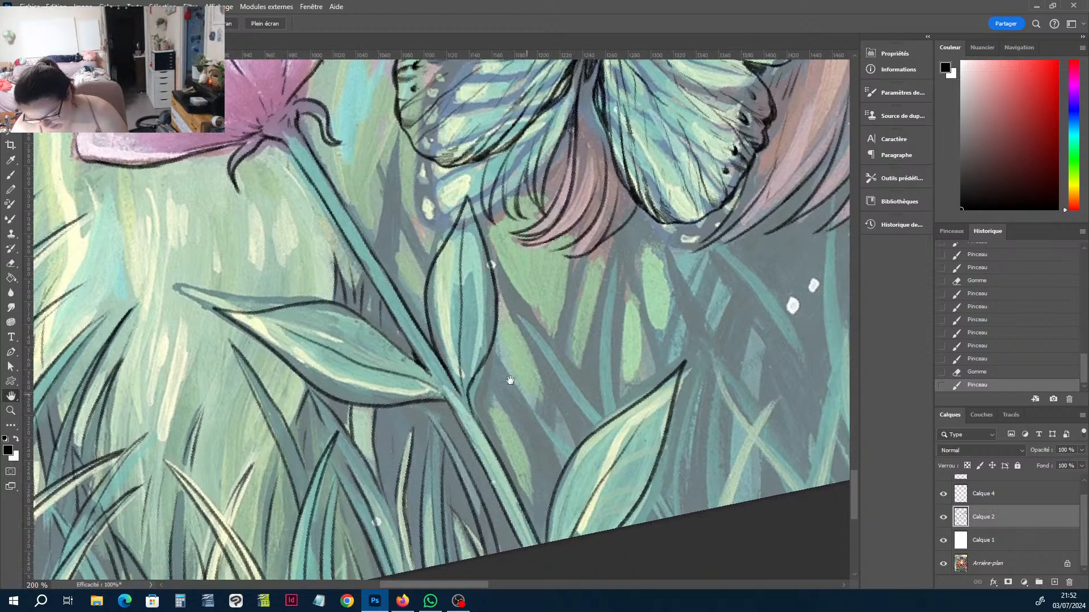
pyautogui.press('b')
pyautogui.moveTo(401, 142)
pyautogui.mouseDown()
pyautogui.moveTo(393, 237)
pyautogui.moveTo(399, 262)
pyautogui.moveTo(403, 234)
pyautogui.moveTo(425, 281)
pyautogui.mouseUp()
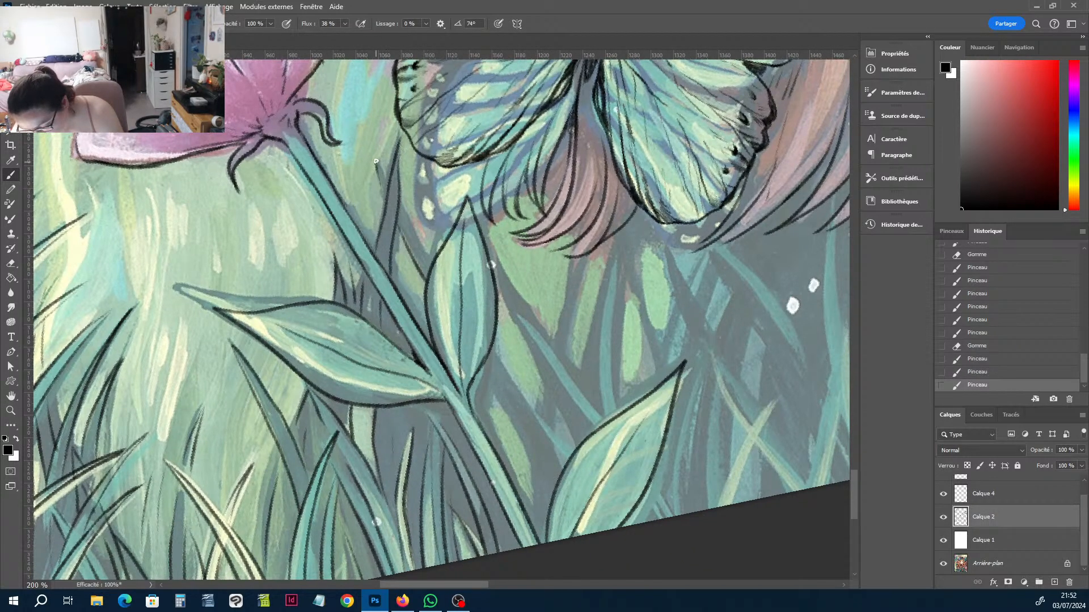
pyautogui.moveTo(376, 161); pyautogui.dragTo(386, 187)
pyautogui.moveTo(434, 214)
pyautogui.mouseDown()
pyautogui.moveTo(403, 262)
pyautogui.moveTo(416, 173)
pyautogui.moveTo(435, 235)
pyautogui.mouseUp()
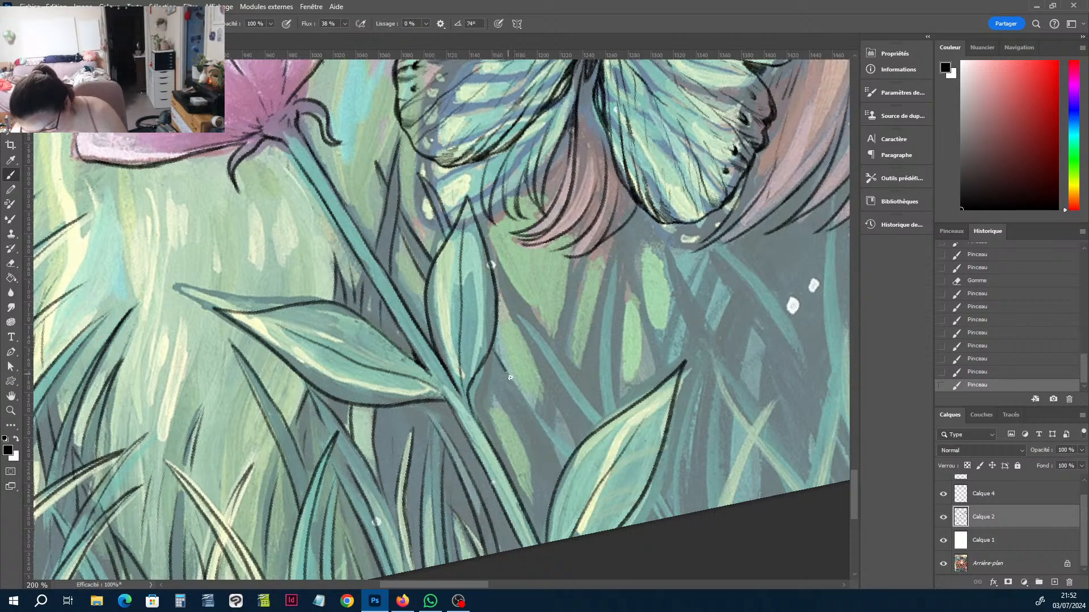
# Outline the grass blades between the flower stem and the lower right leaf, reaching up toward the pink petals.
pyautogui.moveTo(510, 377)
pyautogui.mouseDown()
pyautogui.moveTo(537, 424)
pyautogui.moveTo(524, 441)
pyautogui.moveTo(537, 527)
pyautogui.mouseUp()
pyautogui.moveTo(513, 485); pyautogui.dragTo(487, 374)
pyautogui.moveTo(558, 462)
pyautogui.mouseDown()
pyautogui.moveTo(556, 492)
pyautogui.moveTo(543, 394)
pyautogui.mouseUp()
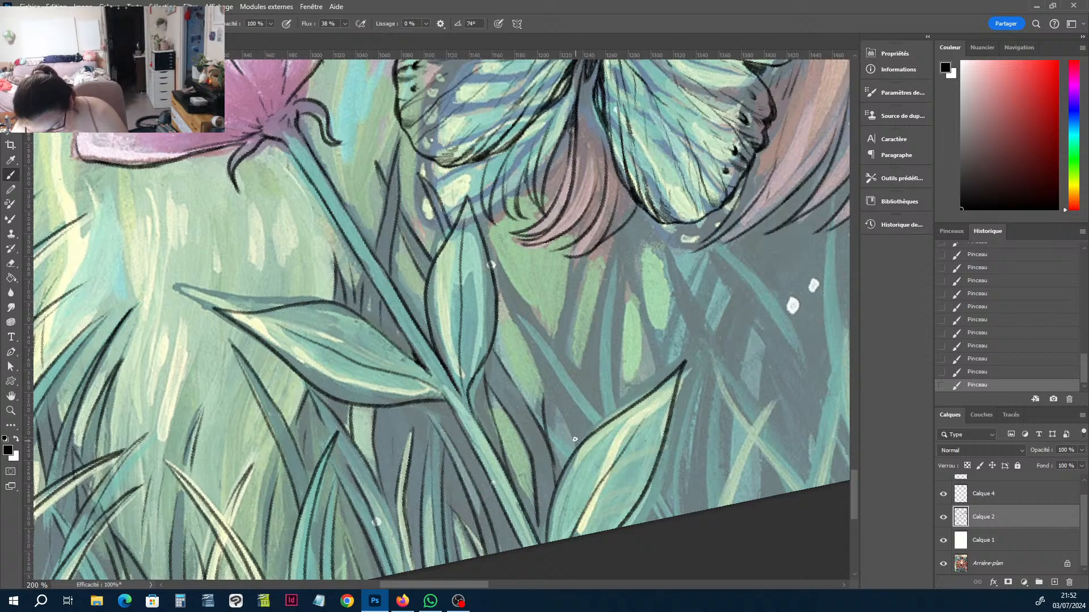
pyautogui.moveTo(574, 440)
pyautogui.mouseDown()
pyautogui.moveTo(487, 262)
pyautogui.moveTo(602, 419)
pyautogui.moveTo(584, 368)
pyautogui.moveTo(617, 243)
pyautogui.mouseUp()
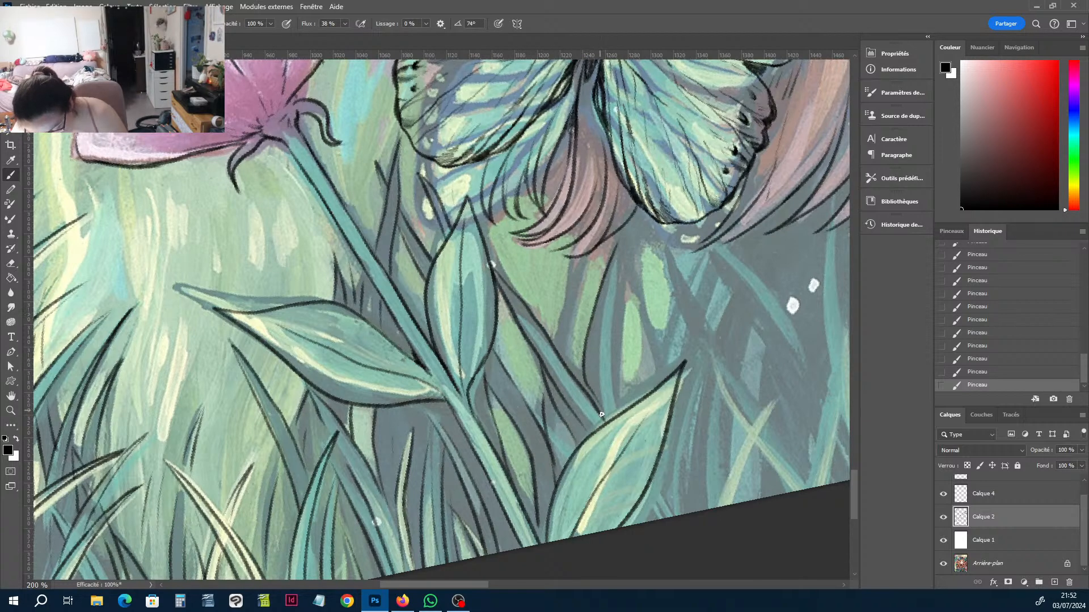
pyautogui.moveTo(601, 415)
pyautogui.mouseDown()
pyautogui.moveTo(607, 294)
pyautogui.moveTo(621, 233)
pyautogui.moveTo(627, 250)
pyautogui.moveTo(636, 222)
pyautogui.mouseUp()
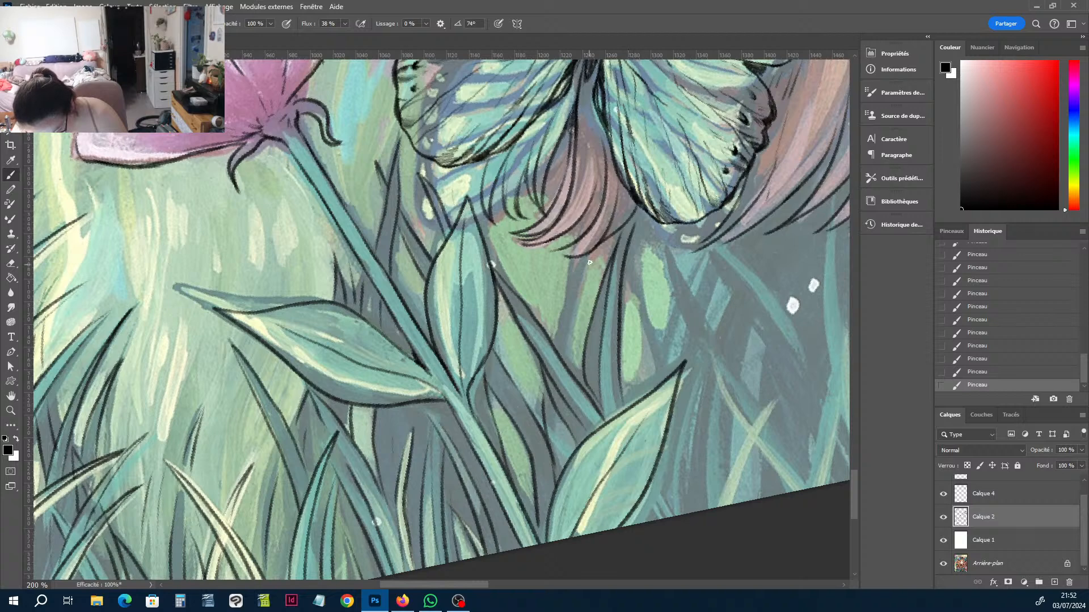
# Ink the blades rising to the pink petals beside the lower leaf and the tall blades just left of the pale pink flower.
pyautogui.moveTo(567, 377); pyautogui.dragTo(591, 255)
pyautogui.moveTo(555, 347); pyautogui.dragTo(581, 258)
pyautogui.press('space')
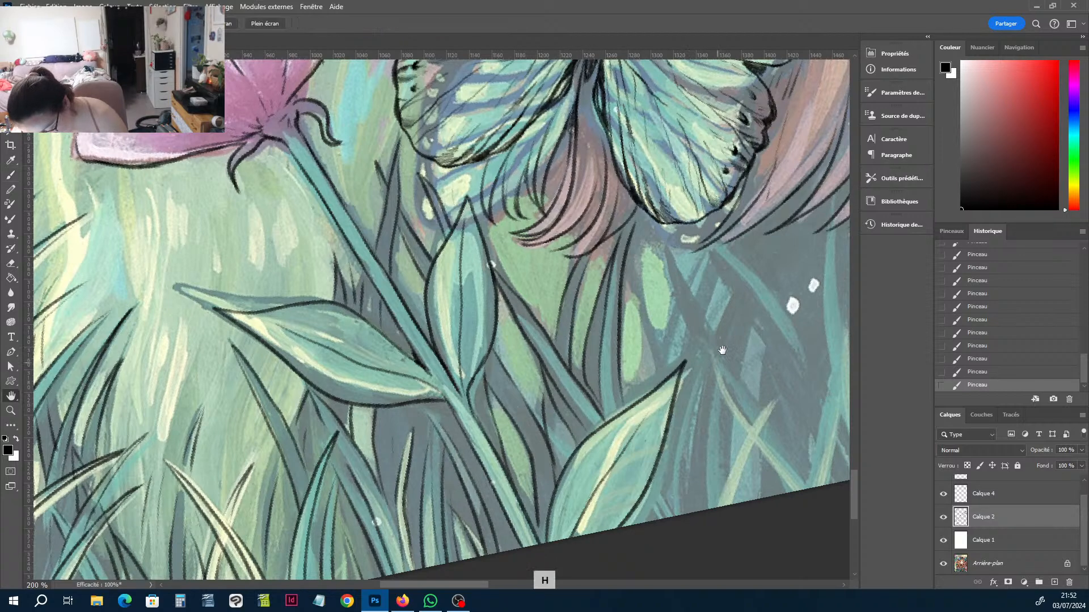
pyautogui.moveTo(730, 333); pyautogui.dragTo(549, 330)
pyautogui.moveTo(699, 452)
pyautogui.mouseDown()
pyautogui.moveTo(626, 425)
pyautogui.moveTo(576, 326)
pyautogui.moveTo(578, 271)
pyautogui.moveTo(581, 460)
pyautogui.moveTo(564, 353)
pyautogui.moveTo(545, 468)
pyautogui.mouseUp()
pyautogui.moveTo(562, 324); pyautogui.dragTo(523, 470)
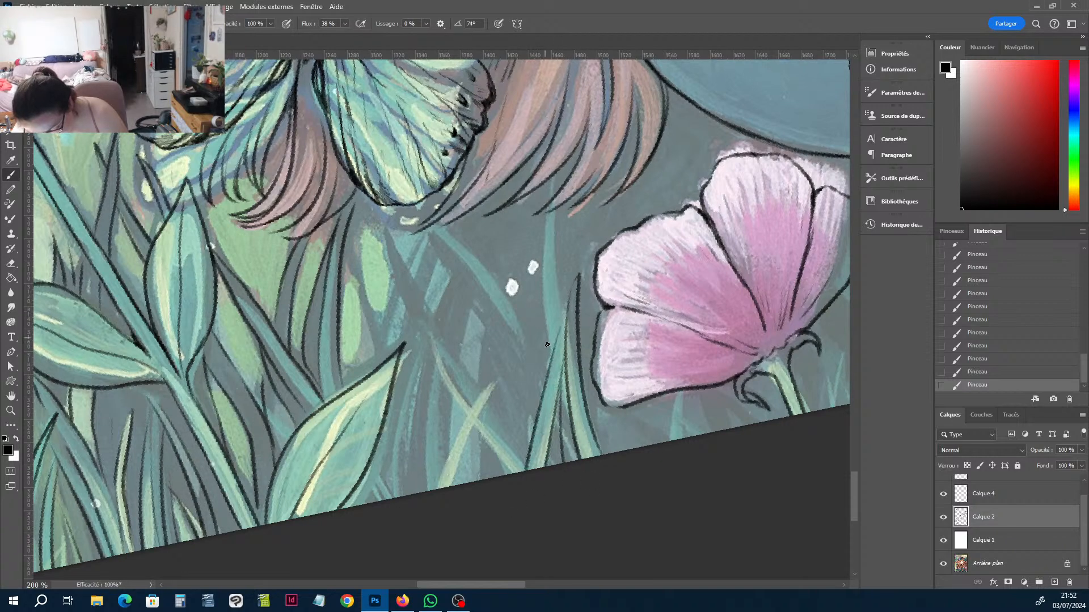
pyautogui.moveTo(554, 356)
pyautogui.mouseDown()
pyautogui.moveTo(547, 214)
pyautogui.moveTo(563, 329)
pyautogui.mouseUp()
# Ink the short grass blades beneath the lowest petal of the pale pink flower, down to the canvas edge.
pyautogui.moveTo(599, 413)
pyautogui.mouseDown()
pyautogui.moveTo(640, 448)
pyautogui.moveTo(655, 445)
pyautogui.mouseUp()
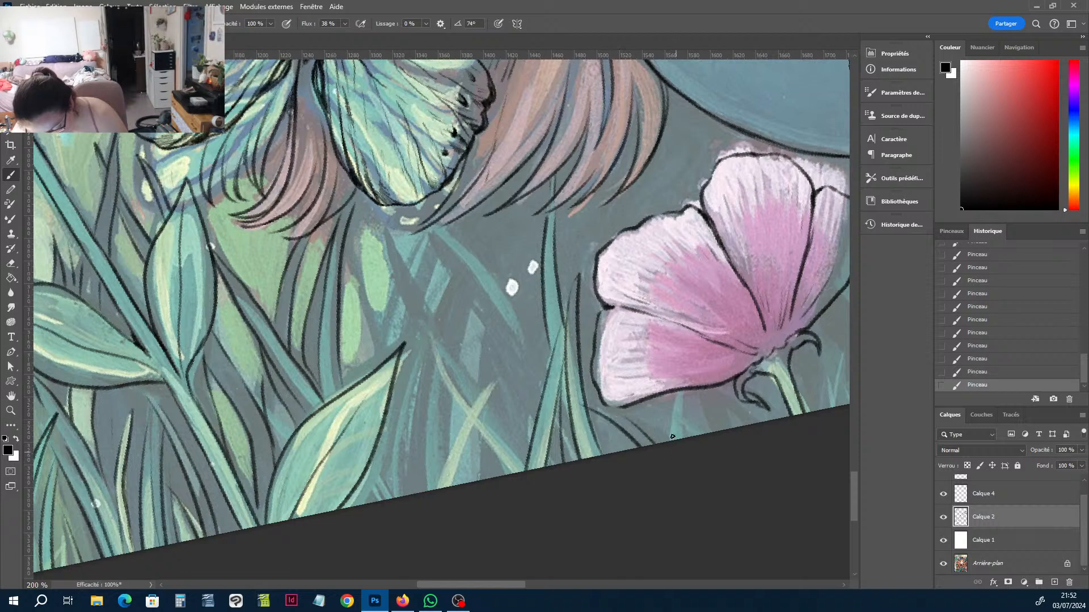
pyautogui.moveTo(670, 402)
pyautogui.mouseDown()
pyautogui.moveTo(668, 442)
pyautogui.moveTo(682, 438)
pyautogui.mouseUp()
pyautogui.moveTo(700, 386)
pyautogui.mouseDown()
pyautogui.moveTo(709, 430)
pyautogui.moveTo(720, 432)
pyautogui.mouseUp()
pyautogui.moveTo(718, 393); pyautogui.dragTo(744, 426)
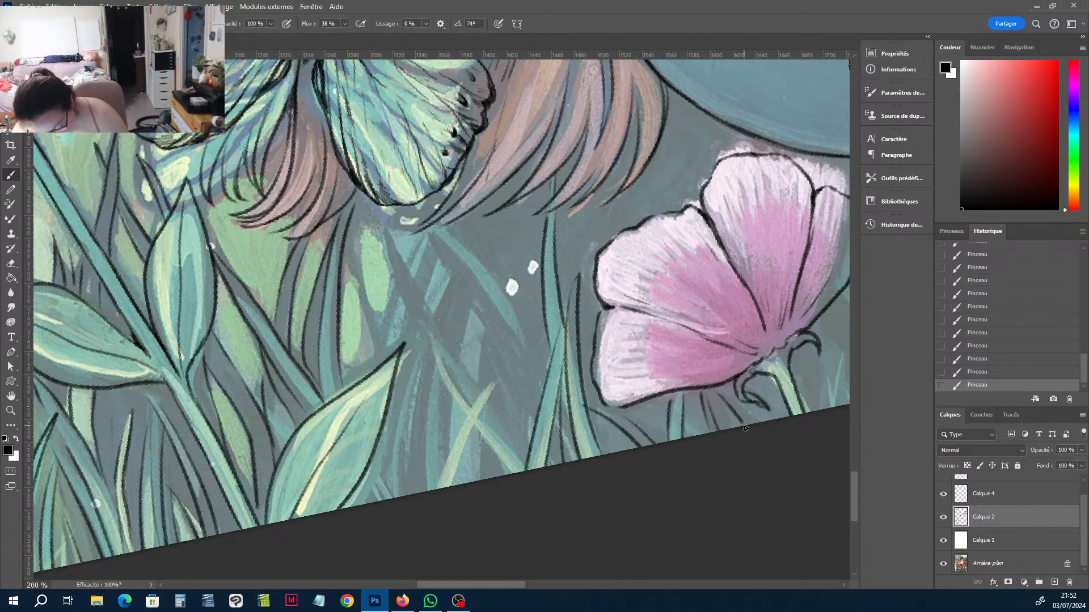
# Ink fine grass blades between the hair tips and the upper left petals of the pale pink flower, erasing stray lines.
pyautogui.moveTo(583, 318); pyautogui.dragTo(595, 266)
pyautogui.moveTo(583, 206); pyautogui.dragTo(585, 249)
pyautogui.moveTo(590, 212); pyautogui.dragTo(595, 260)
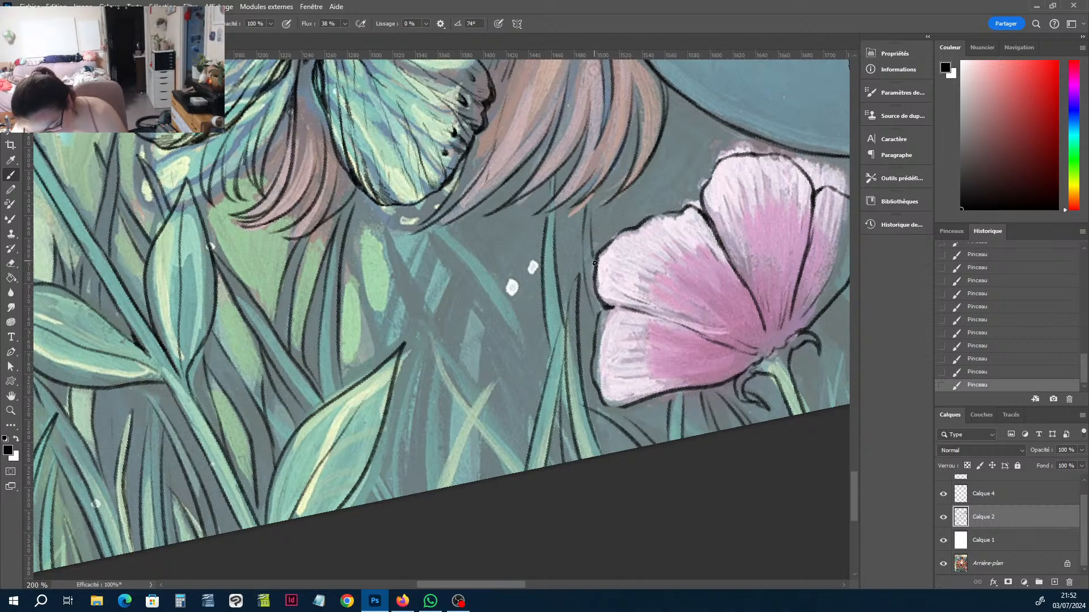
pyautogui.moveTo(644, 168)
pyautogui.mouseDown()
pyautogui.moveTo(670, 214)
pyautogui.moveTo(616, 234)
pyautogui.moveTo(629, 207)
pyautogui.moveTo(662, 214)
pyautogui.mouseUp()
pyautogui.press('e')
pyautogui.press('b')
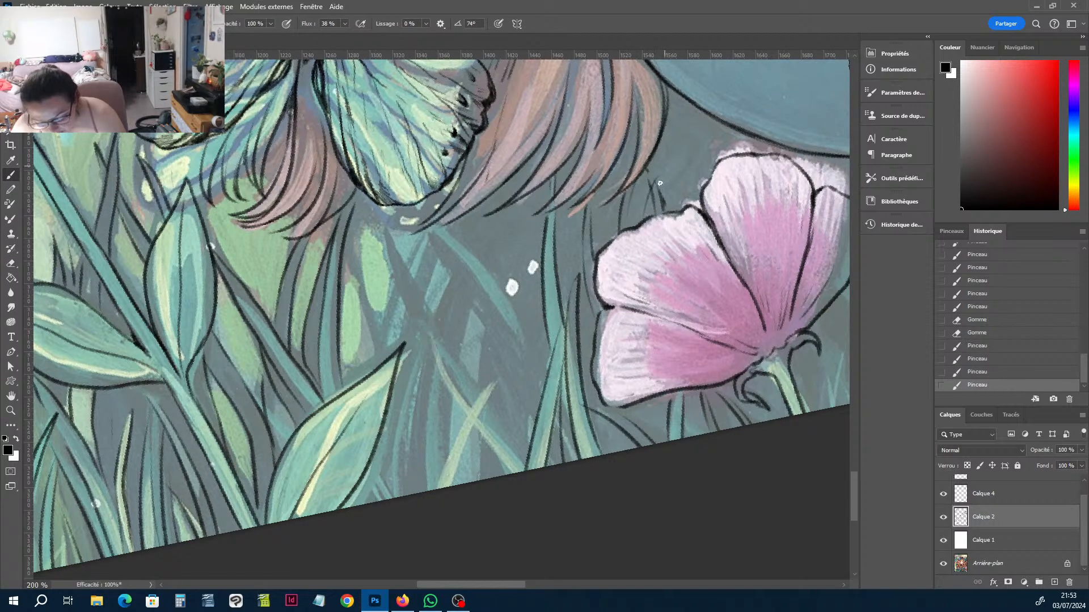
pyautogui.moveTo(693, 117)
pyautogui.mouseDown()
pyautogui.moveTo(663, 180)
pyautogui.moveTo(668, 208)
pyautogui.mouseUp()
pyautogui.moveTo(698, 143); pyautogui.dragTo(685, 205)
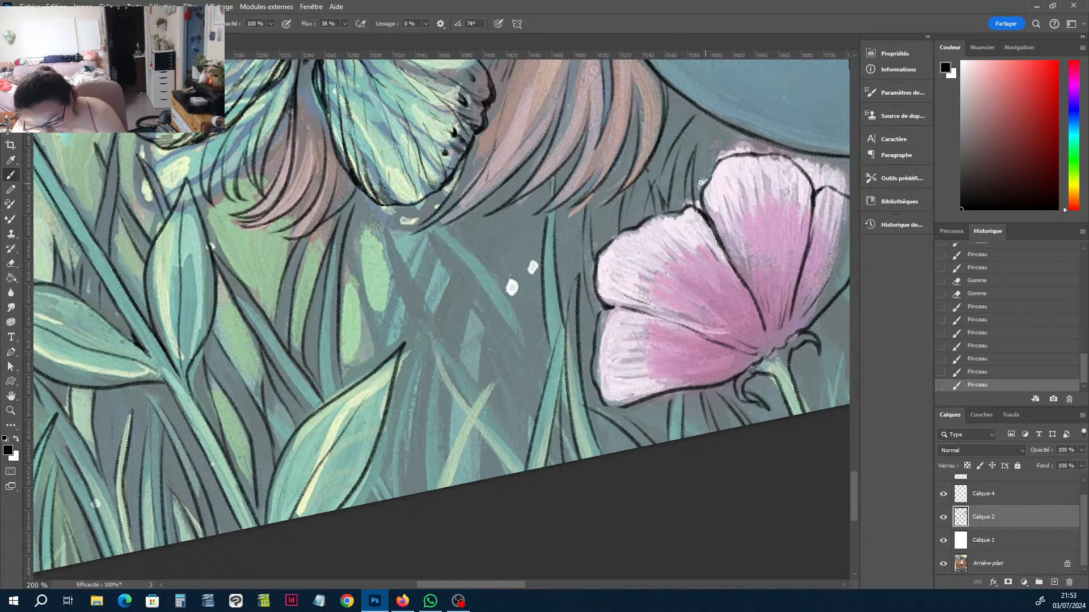
# Outline the curved blade descending from below the hair tips and add thin upright blades around the two white dots.
pyautogui.moveTo(446, 238)
pyautogui.mouseDown()
pyautogui.moveTo(499, 320)
pyautogui.moveTo(530, 408)
pyautogui.mouseUp()
pyautogui.moveTo(541, 263); pyautogui.dragTo(529, 343)
pyautogui.moveTo(495, 208); pyautogui.dragTo(517, 309)
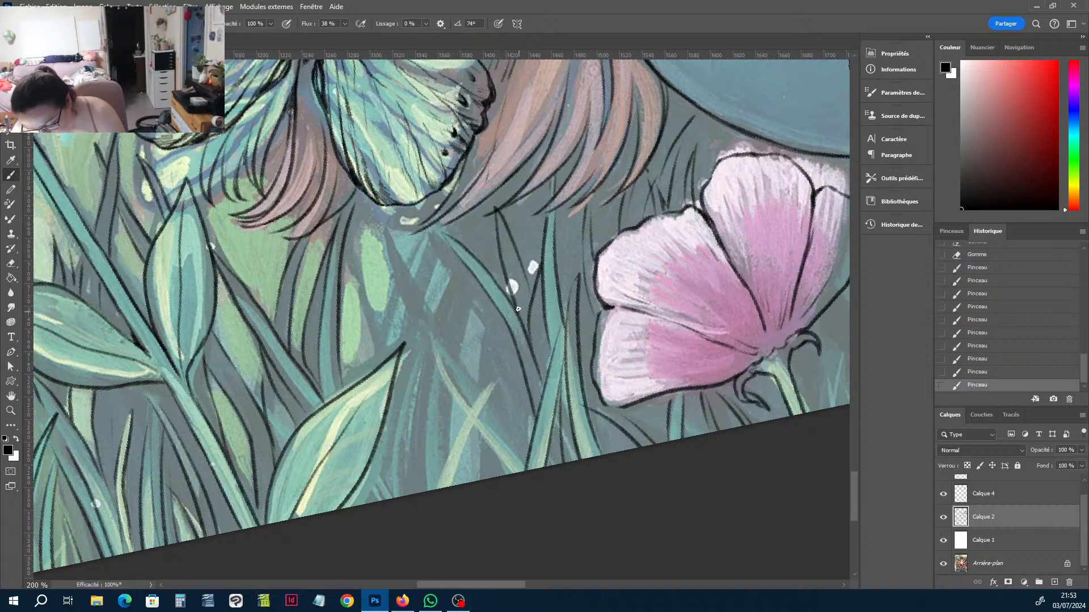
pyautogui.hotkey('ctrl', 'z')
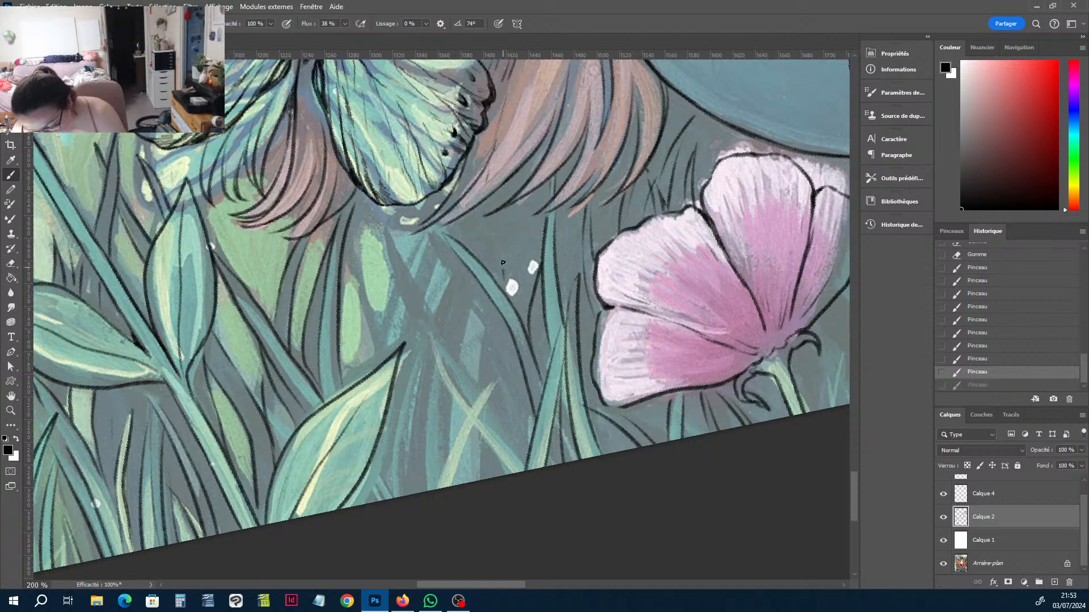
pyautogui.moveTo(503, 270); pyautogui.dragTo(513, 217)
pyautogui.moveTo(513, 309); pyautogui.dragTo(519, 201)
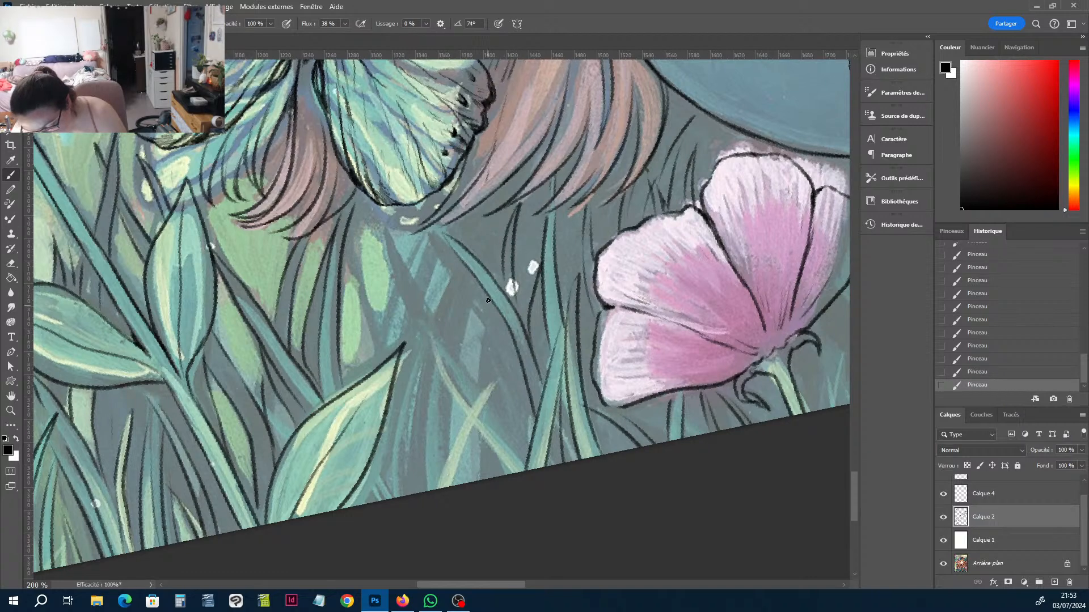
# Ink thin blades under the curved blade and outline the short pale yellow blade below them, cleaning up its tip.
pyautogui.moveTo(486, 314); pyautogui.dragTo(481, 384)
pyautogui.moveTo(488, 344); pyautogui.dragTo(518, 444)
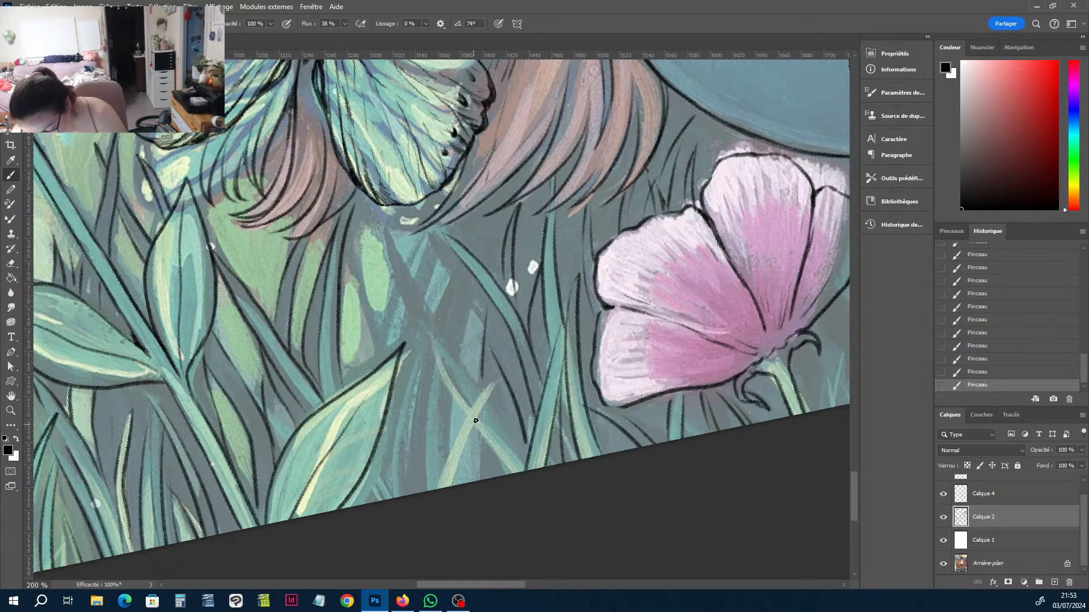
pyautogui.moveTo(493, 391); pyautogui.dragTo(461, 485)
pyautogui.press('e')
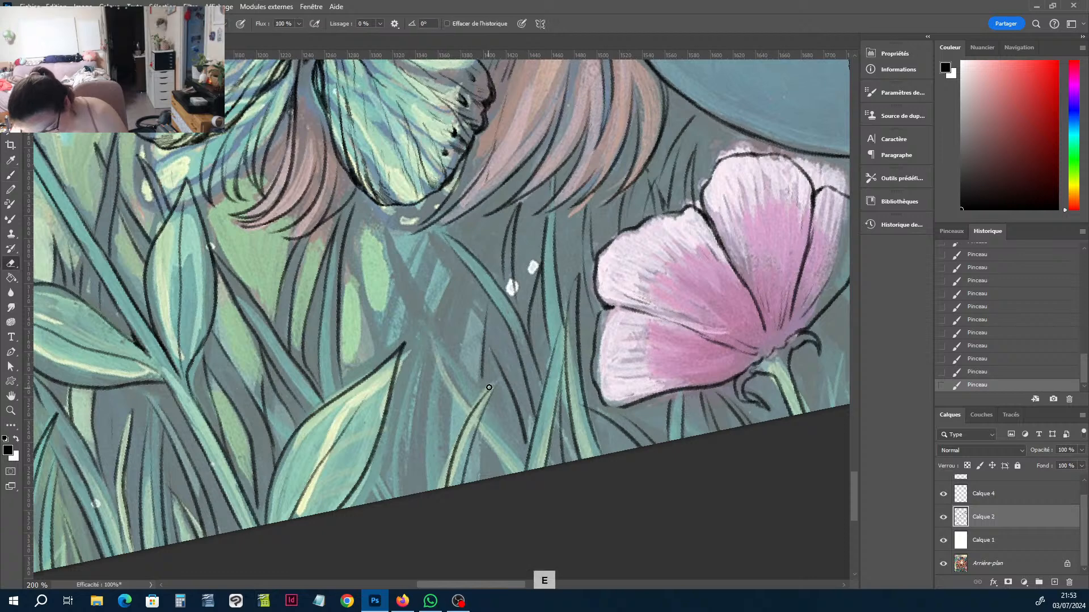
pyautogui.moveTo(488, 388); pyautogui.dragTo(472, 419)
pyautogui.press('b')
pyautogui.moveTo(495, 382); pyautogui.dragTo(487, 390)
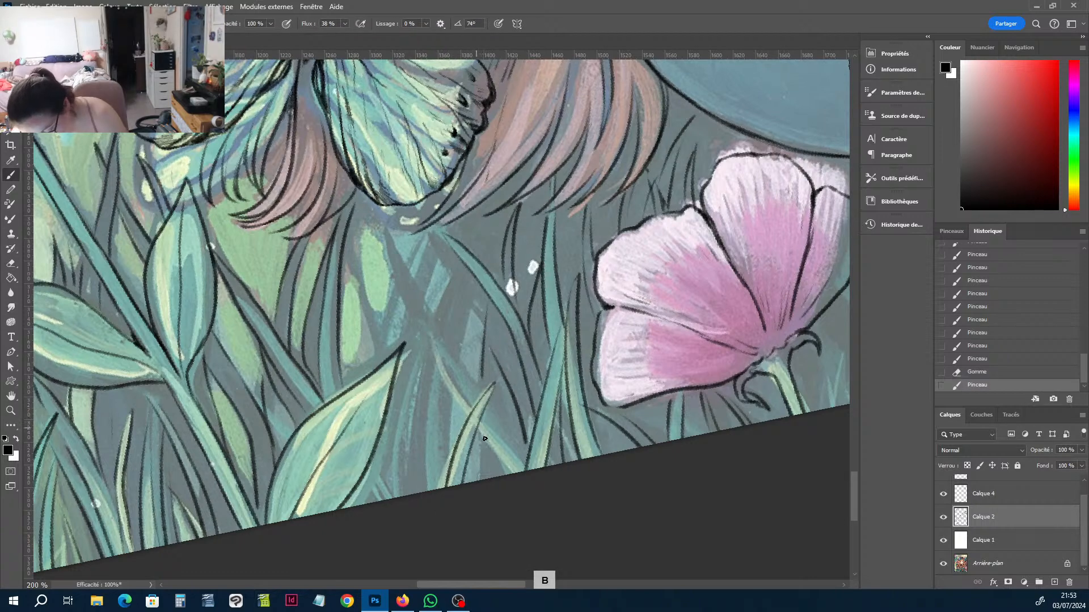
# Outline the long diagonal blade crossing behind the pale yellow one and add fine grass strokes above it.
pyautogui.moveTo(485, 439); pyautogui.dragTo(506, 474)
pyautogui.moveTo(432, 338)
pyautogui.mouseDown()
pyautogui.moveTo(475, 414)
pyautogui.moveTo(525, 465)
pyautogui.mouseUp()
pyautogui.moveTo(479, 392)
pyautogui.mouseDown()
pyautogui.moveTo(450, 349)
pyautogui.moveTo(458, 375)
pyautogui.mouseUp()
pyautogui.moveTo(435, 327)
pyautogui.mouseDown()
pyautogui.moveTo(395, 240)
pyautogui.moveTo(434, 359)
pyautogui.moveTo(470, 284)
pyautogui.mouseUp()
pyautogui.moveTo(466, 370); pyautogui.dragTo(478, 284)
pyautogui.moveTo(463, 334); pyautogui.dragTo(447, 269)
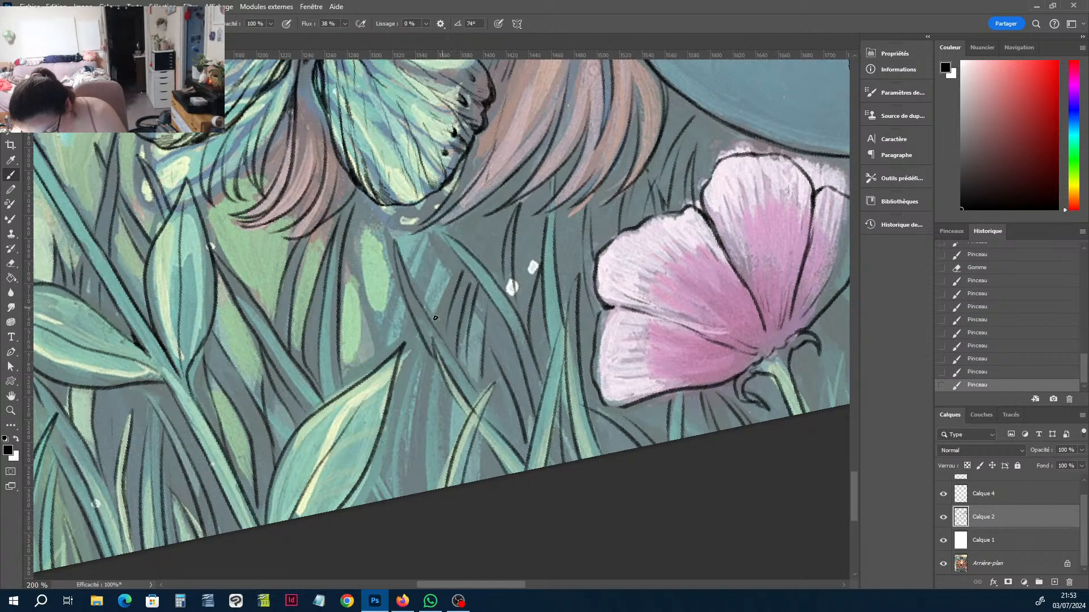
pyautogui.moveTo(433, 321); pyautogui.dragTo(479, 217)
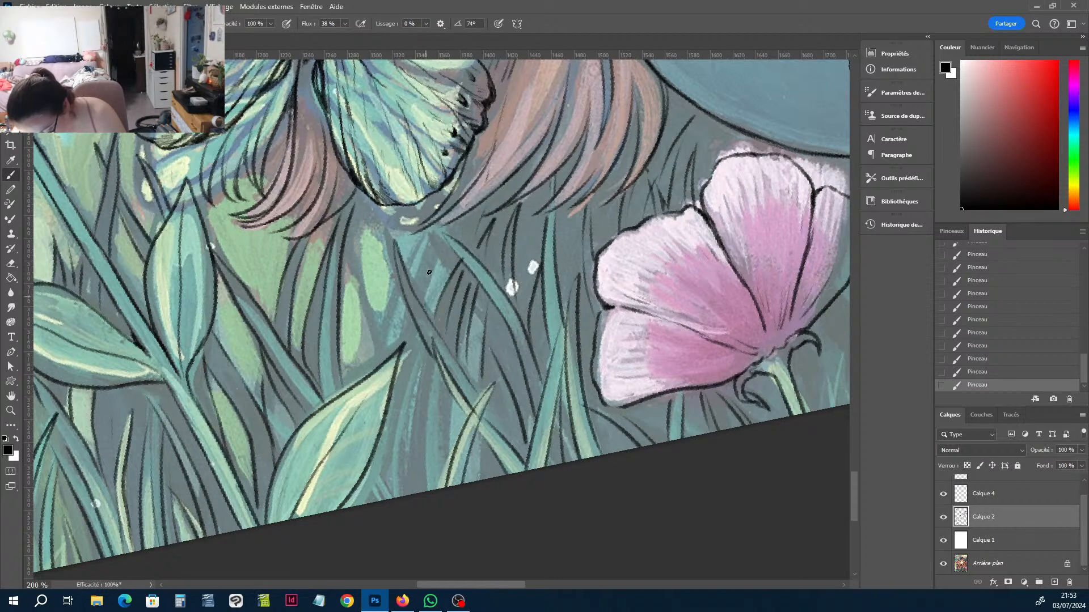
# Ink the blades around the lower leaf's tip, from the canvas edge up to the butterfly's right wing.
pyautogui.moveTo(437, 304); pyautogui.dragTo(422, 227)
pyautogui.moveTo(429, 367); pyautogui.dragTo(427, 490)
pyautogui.moveTo(444, 450); pyautogui.dragTo(451, 379)
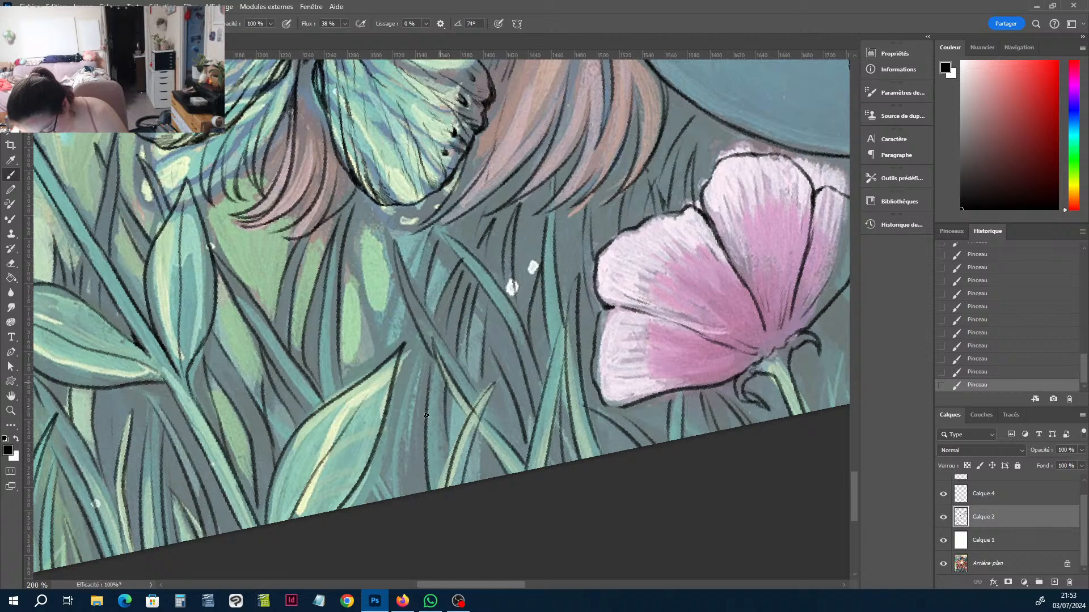
pyautogui.moveTo(402, 498); pyautogui.dragTo(381, 406)
pyautogui.moveTo(407, 465); pyautogui.dragTo(405, 328)
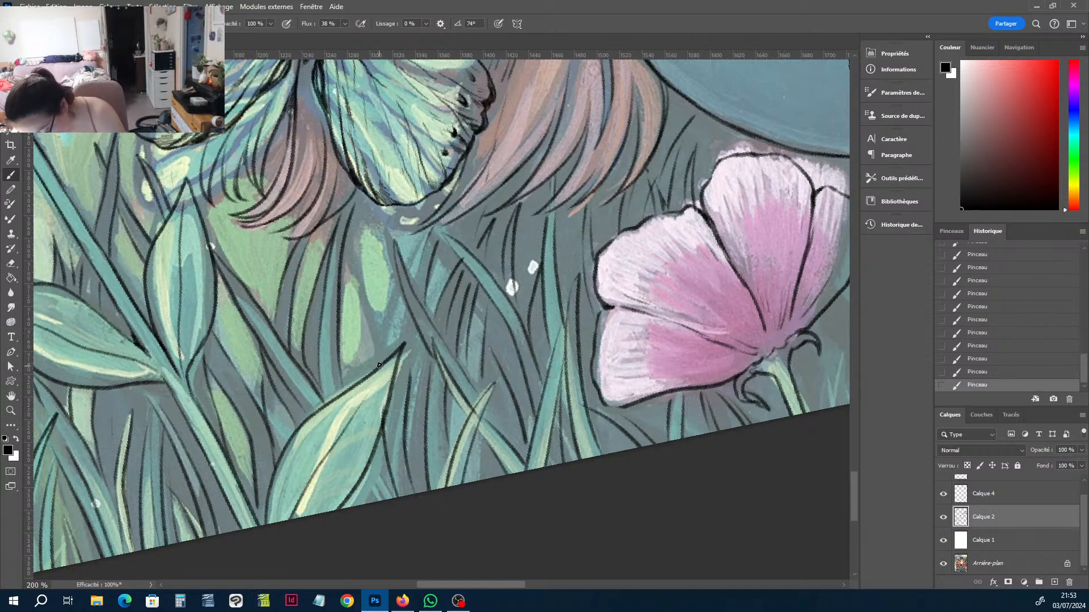
pyautogui.moveTo(380, 366)
pyautogui.mouseDown()
pyautogui.moveTo(364, 250)
pyautogui.moveTo(389, 359)
pyautogui.moveTo(398, 285)
pyautogui.mouseUp()
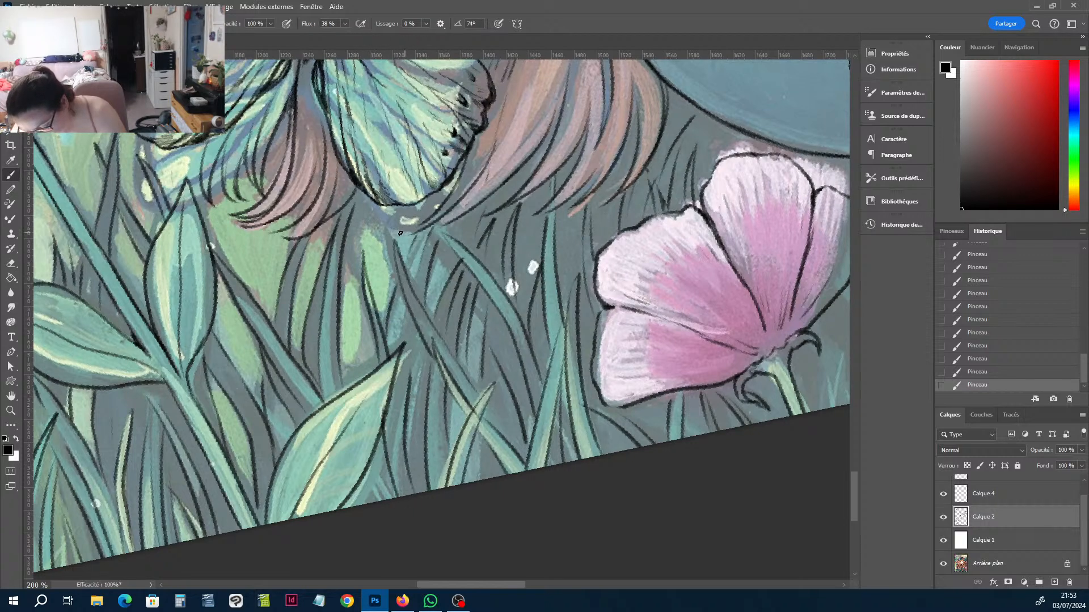
pyautogui.moveTo(363, 379); pyautogui.dragTo(344, 295)
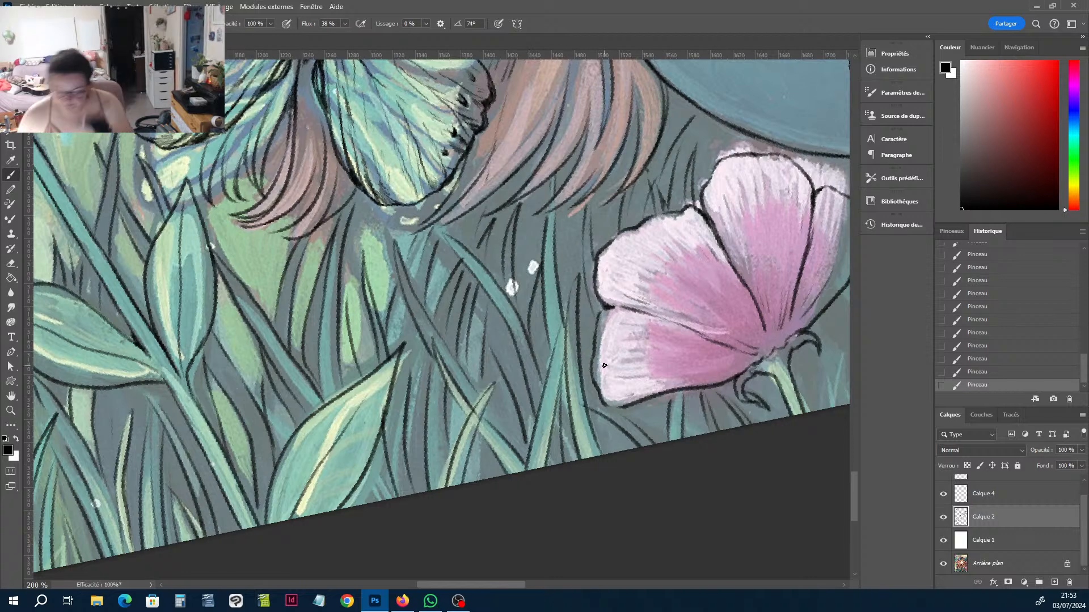
# Outline the small leaf between the pale pink flower and the tall flower stem.
pyautogui.press('h')
pyautogui.press('b')
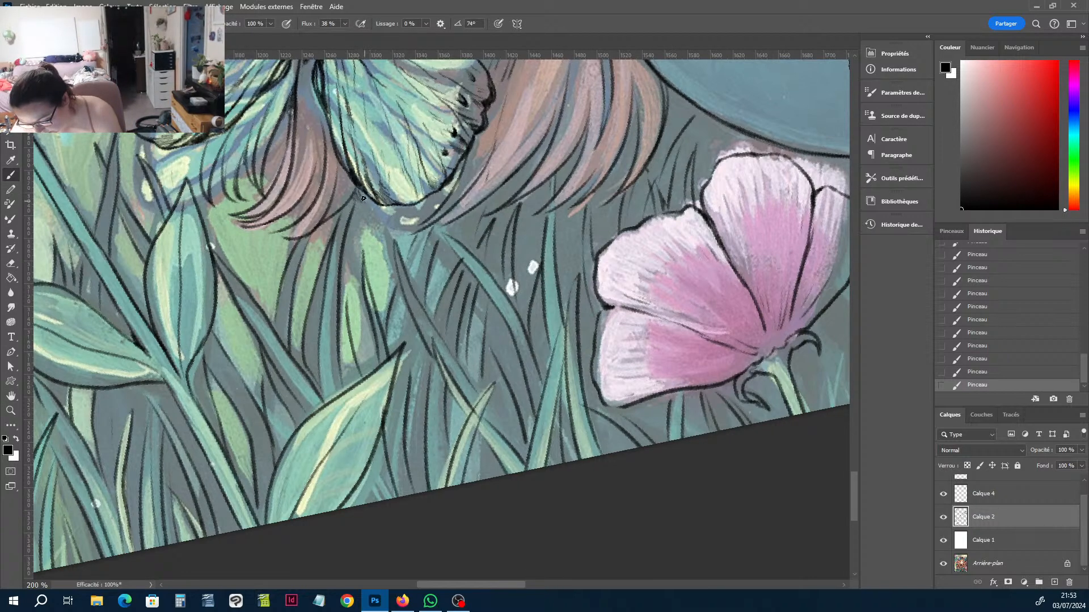
pyautogui.press('h')
pyautogui.moveTo(743, 359)
pyautogui.mouseDown()
pyautogui.moveTo(460, 393)
pyautogui.moveTo(261, 435)
pyautogui.mouseUp()
pyautogui.press('b')
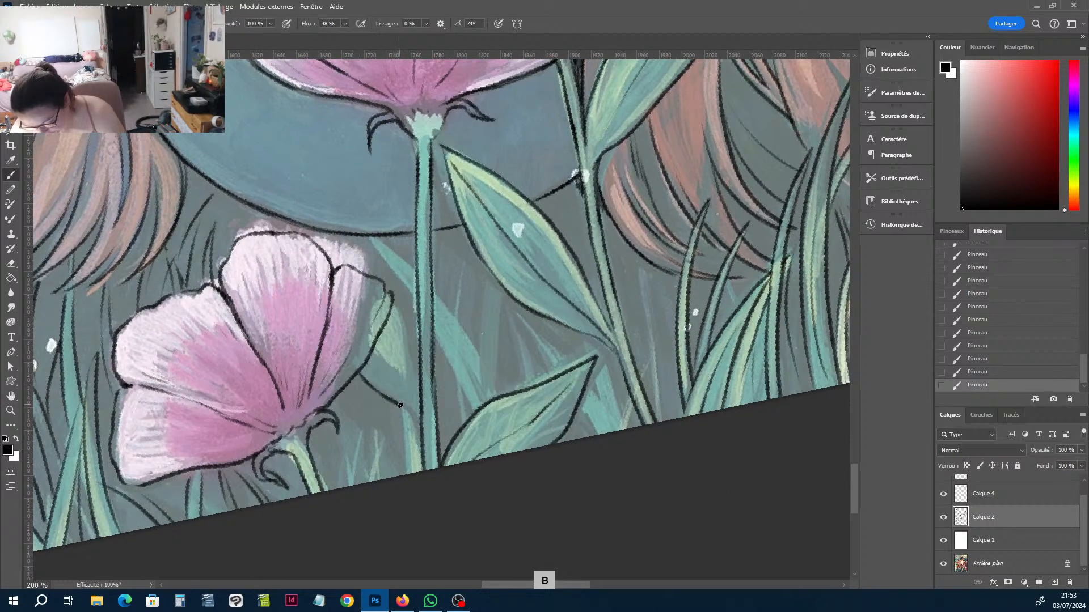
pyautogui.moveTo(393, 313); pyautogui.dragTo(422, 396)
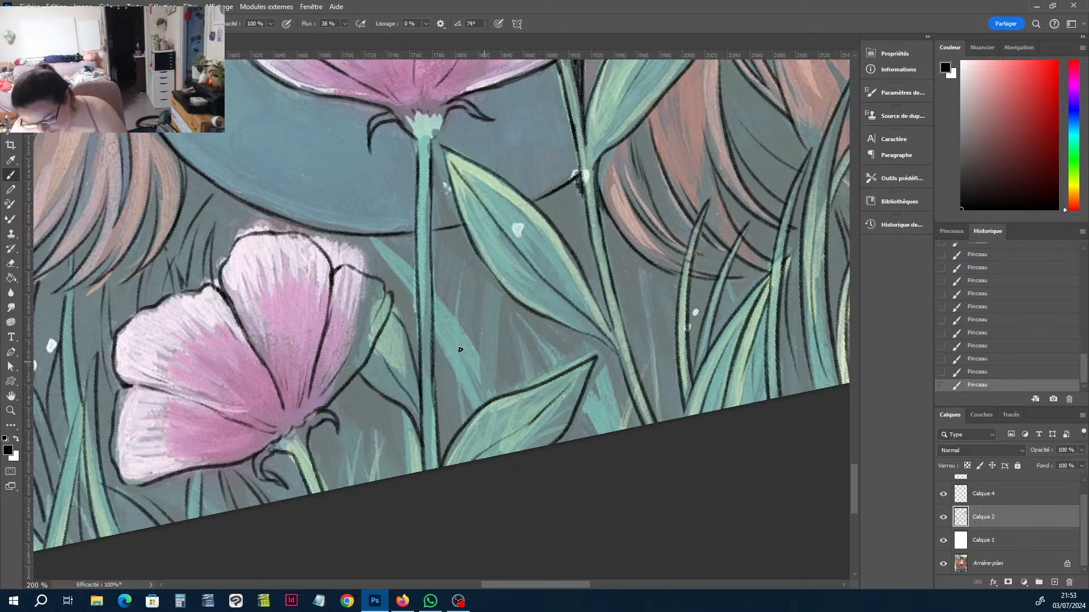
# Outline the diagonal blade passing behind the tall stem and ink thin upright blades to its right.
pyautogui.press('e')
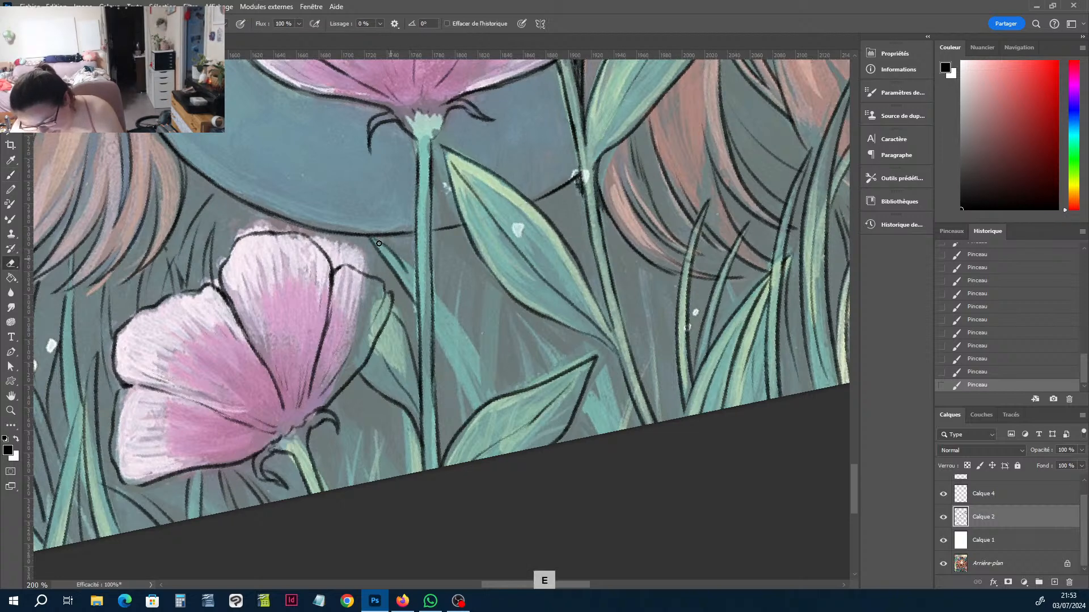
pyautogui.press('b')
pyautogui.moveTo(370, 235)
pyautogui.mouseDown()
pyautogui.moveTo(413, 279)
pyautogui.moveTo(481, 396)
pyautogui.mouseUp()
pyautogui.moveTo(438, 345)
pyautogui.mouseDown()
pyautogui.moveTo(473, 414)
pyautogui.moveTo(482, 248)
pyautogui.mouseUp()
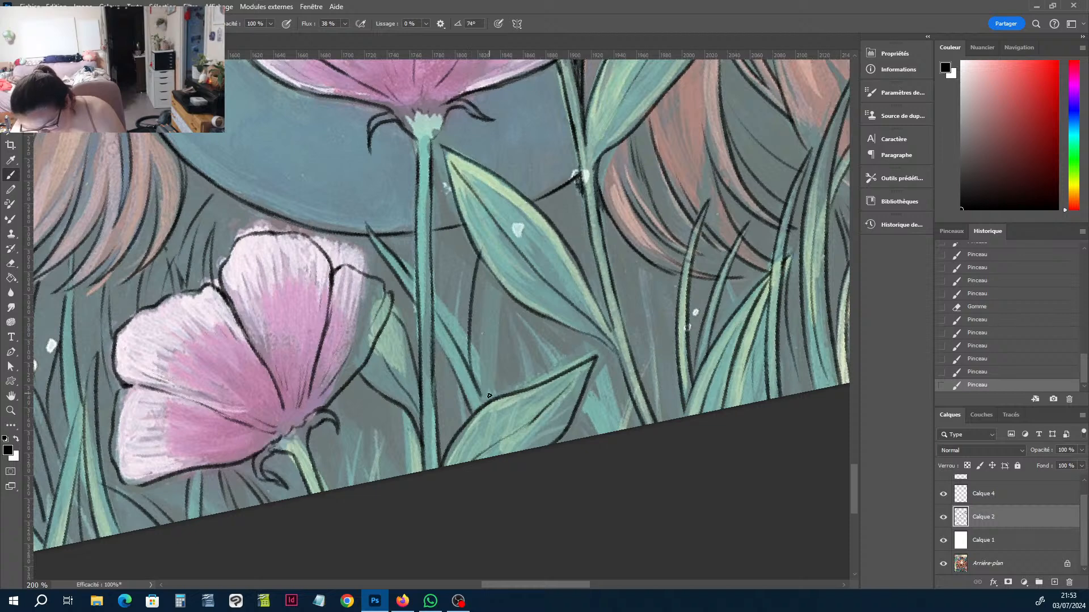
pyautogui.moveTo(484, 389)
pyautogui.mouseDown()
pyautogui.moveTo(481, 251)
pyautogui.moveTo(510, 392)
pyautogui.moveTo(492, 323)
pyautogui.mouseUp()
# Ink the short grass blades between the upper and lower leaves and on both sides of the second stem's base.
pyautogui.press('e')
pyautogui.press('b')
pyautogui.moveTo(544, 379)
pyautogui.mouseDown()
pyautogui.moveTo(513, 301)
pyautogui.moveTo(536, 387)
pyautogui.mouseUp()
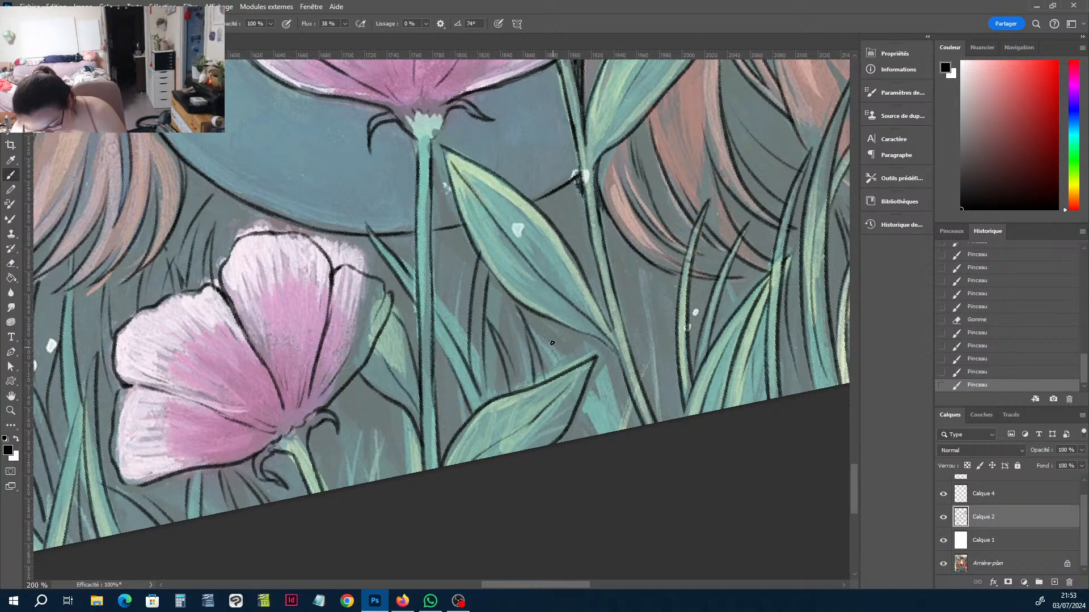
pyautogui.moveTo(543, 319); pyautogui.dragTo(561, 371)
pyautogui.moveTo(576, 440)
pyautogui.mouseDown()
pyautogui.moveTo(572, 420)
pyautogui.moveTo(596, 375)
pyautogui.mouseUp()
pyautogui.moveTo(619, 431)
pyautogui.mouseDown()
pyautogui.moveTo(601, 342)
pyautogui.moveTo(619, 386)
pyautogui.moveTo(672, 335)
pyautogui.mouseUp()
pyautogui.moveTo(657, 420)
pyautogui.mouseDown()
pyautogui.moveTo(670, 363)
pyautogui.moveTo(649, 275)
pyautogui.mouseUp()
pyautogui.moveTo(646, 351); pyautogui.dragTo(658, 272)
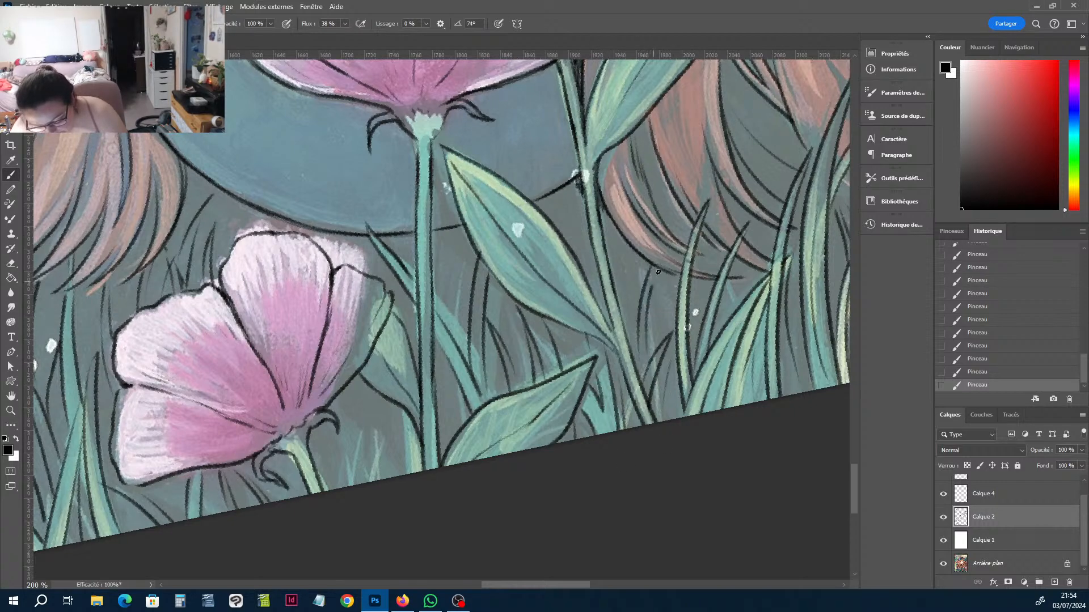
# Ink fine grass blades along the right side of the tall stem and below the small leaf to its left.
pyautogui.moveTo(433, 290); pyautogui.dragTo(468, 341)
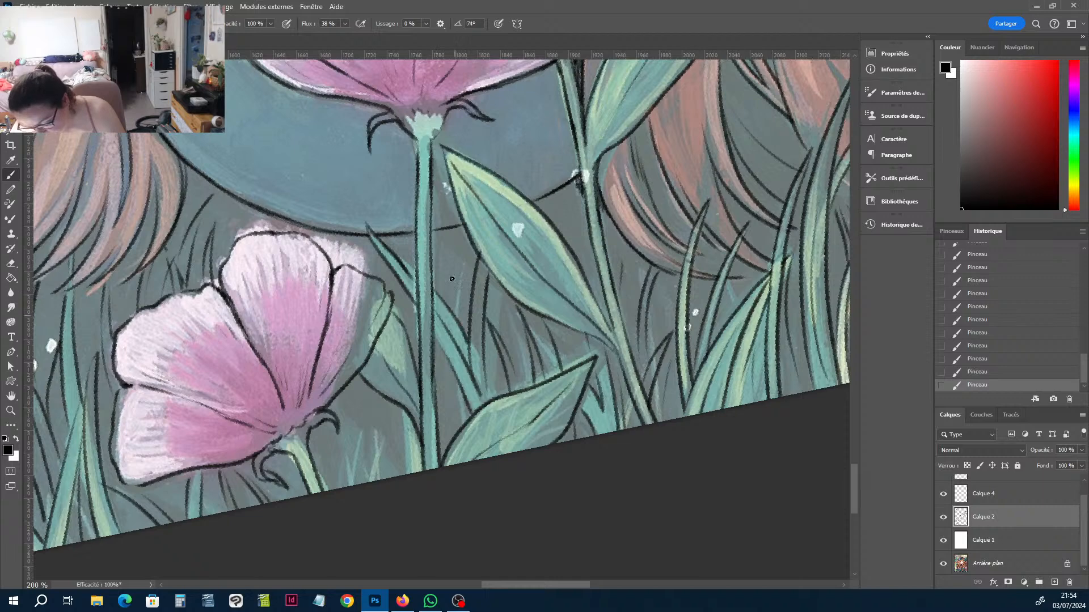
pyautogui.moveTo(456, 255); pyautogui.dragTo(451, 296)
pyautogui.moveTo(437, 374); pyautogui.dragTo(459, 418)
pyautogui.moveTo(409, 474)
pyautogui.mouseDown()
pyautogui.moveTo(402, 410)
pyautogui.moveTo(371, 404)
pyautogui.mouseUp()
pyautogui.moveTo(364, 484); pyautogui.dragTo(371, 441)
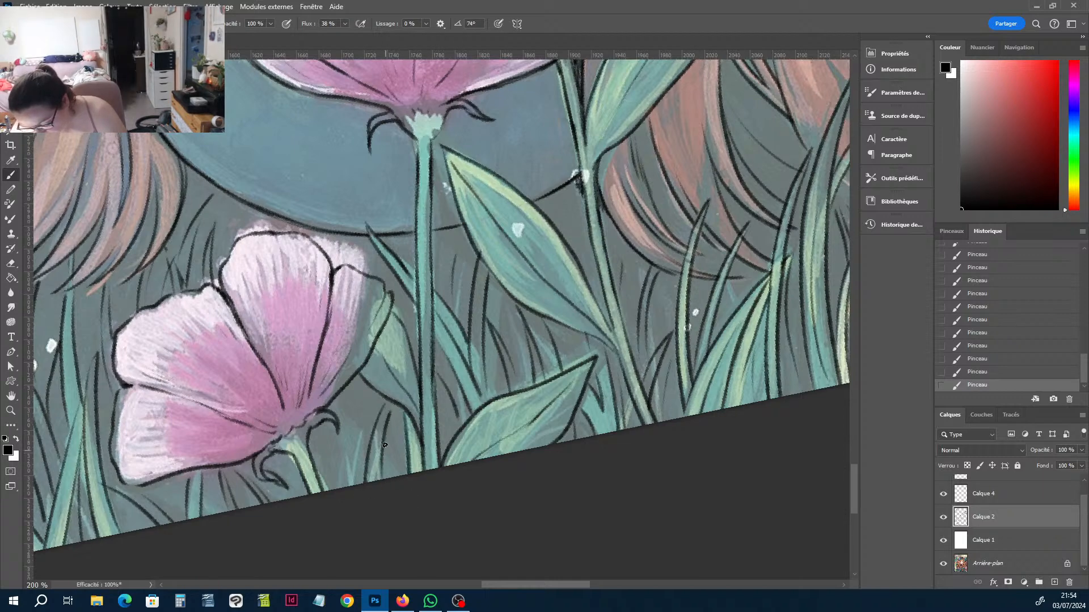
# Erase the lines overlapping the pale pink flower's sepal and ink fine grass around its short stem.
pyautogui.press('e')
pyautogui.click(321, 438)
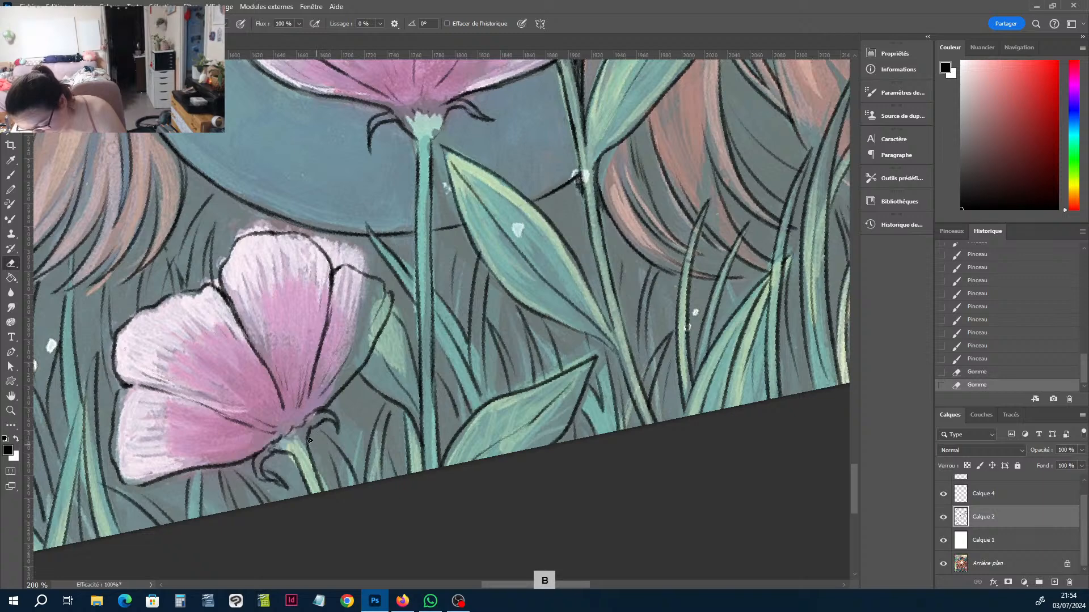
pyautogui.press('b')
pyautogui.moveTo(311, 439)
pyautogui.mouseDown()
pyautogui.moveTo(343, 487)
pyautogui.moveTo(319, 464)
pyautogui.moveTo(340, 387)
pyautogui.mouseUp()
# Save the illustration.
pyautogui.press('h')
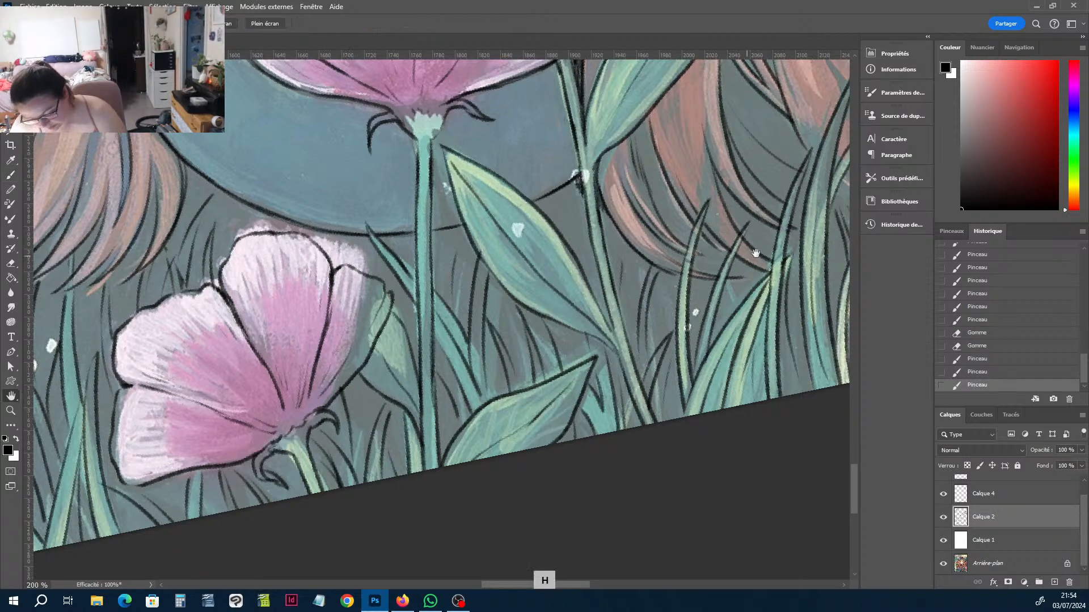
pyautogui.moveTo(755, 253); pyautogui.dragTo(519, 259)
pyautogui.hotkey('ctrl', 's')
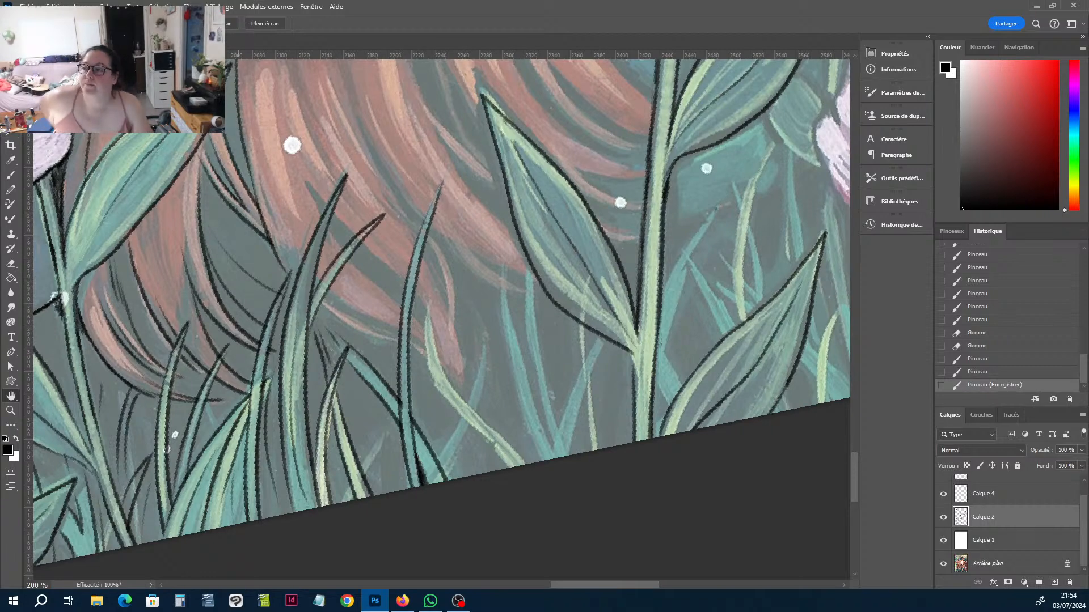
pyautogui.hotkey('alt', 'Tab')
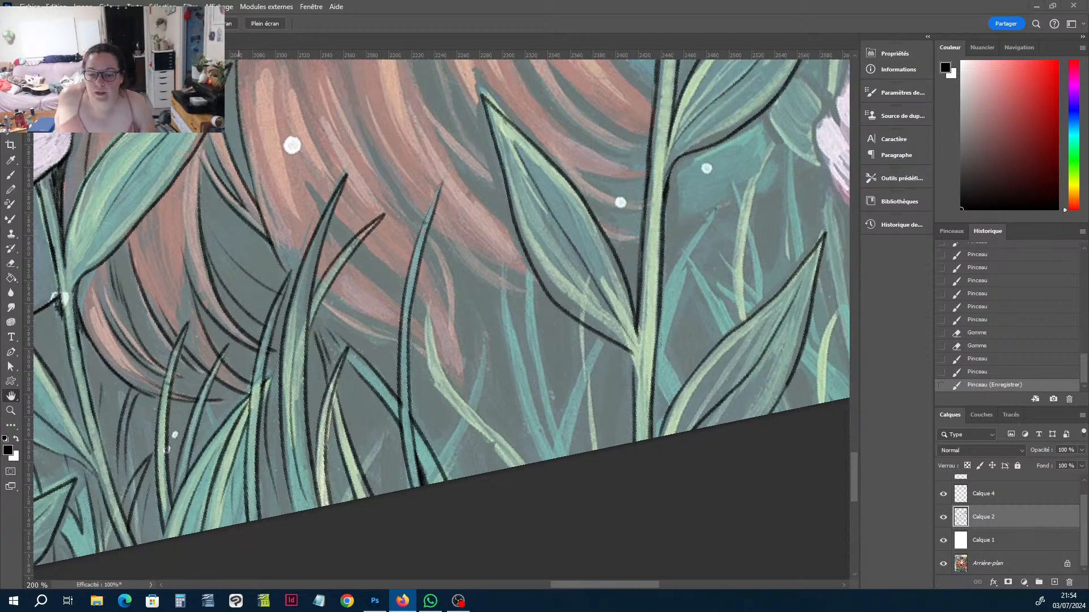
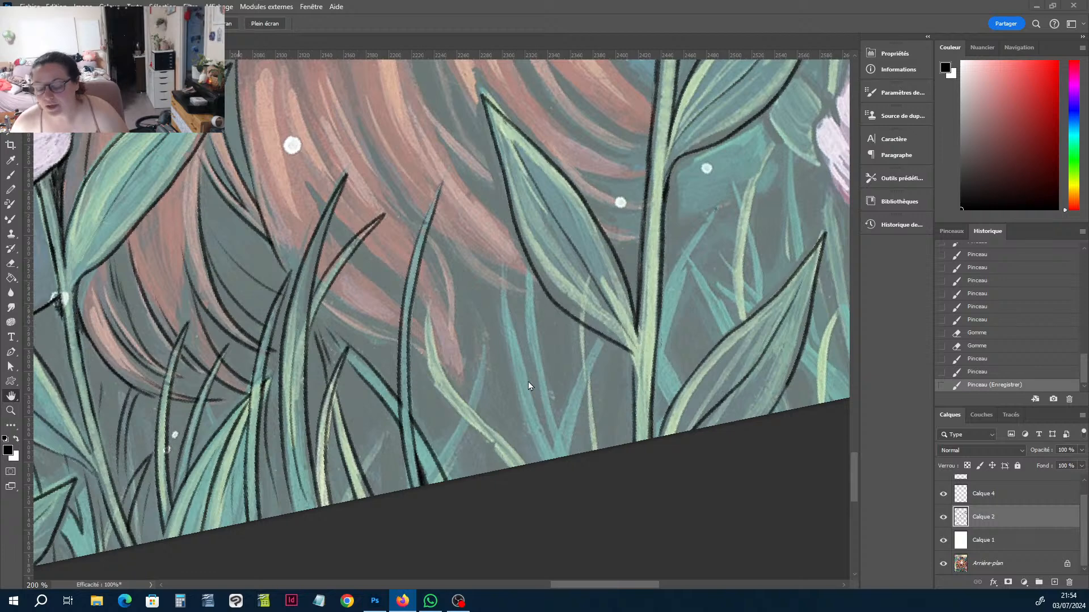
# Outline both sides of the pale curved blade beside the crossed dark blades, down to the canvas edge.
pyautogui.moveTo(624, 350); pyautogui.dragTo(501, 262)
pyautogui.press('b')
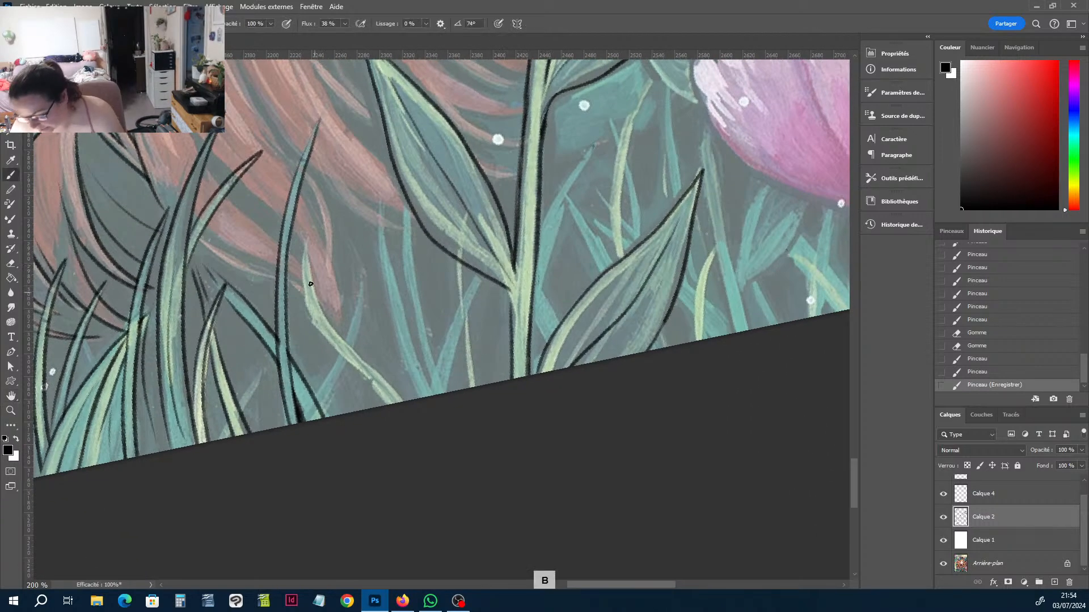
pyautogui.moveTo(302, 259)
pyautogui.mouseDown()
pyautogui.moveTo(329, 343)
pyautogui.moveTo(383, 405)
pyautogui.mouseUp()
pyautogui.moveTo(305, 237)
pyautogui.mouseDown()
pyautogui.moveTo(315, 296)
pyautogui.moveTo(399, 403)
pyautogui.mouseUp()
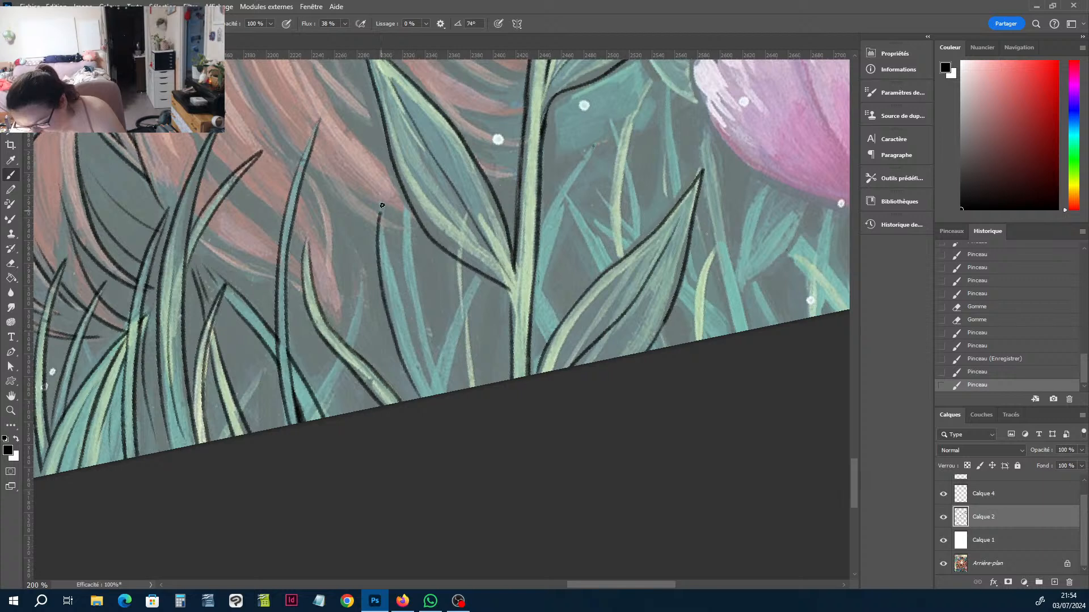
# Outline the two tall blades, the short curved blade and the thin pale blade to the left of the tall stem's base.
pyautogui.moveTo(382, 196)
pyautogui.mouseDown()
pyautogui.moveTo(393, 285)
pyautogui.moveTo(430, 396)
pyautogui.moveTo(404, 214)
pyautogui.moveTo(442, 394)
pyautogui.moveTo(454, 318)
pyautogui.moveTo(481, 272)
pyautogui.mouseUp()
pyautogui.moveTo(455, 360); pyautogui.dragTo(451, 393)
pyautogui.moveTo(461, 300); pyautogui.dragTo(459, 265)
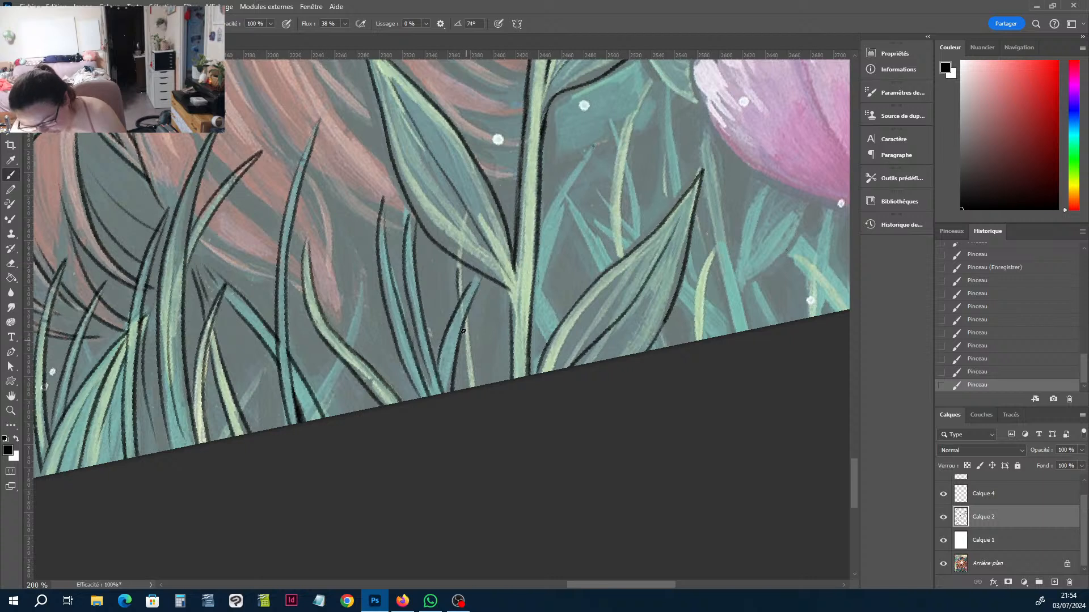
pyautogui.moveTo(463, 331); pyautogui.dragTo(470, 388)
pyautogui.moveTo(480, 311); pyautogui.dragTo(482, 402)
# Ink the short blades and fine grass around the crossed dark blades and the pale curved blade at the canvas edge.
pyautogui.moveTo(327, 421)
pyautogui.mouseDown()
pyautogui.moveTo(351, 376)
pyautogui.moveTo(363, 292)
pyautogui.moveTo(329, 398)
pyautogui.mouseUp()
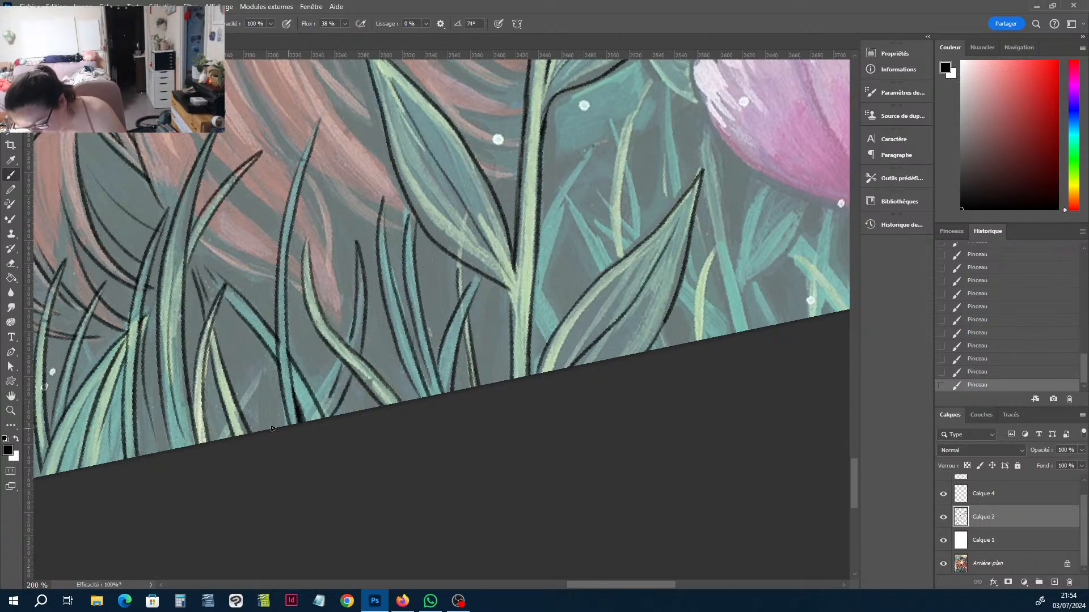
pyautogui.moveTo(260, 430); pyautogui.dragTo(271, 359)
pyautogui.moveTo(244, 392); pyautogui.dragTo(257, 350)
pyautogui.moveTo(318, 332)
pyautogui.mouseDown()
pyautogui.moveTo(311, 392)
pyautogui.moveTo(351, 418)
pyautogui.mouseUp()
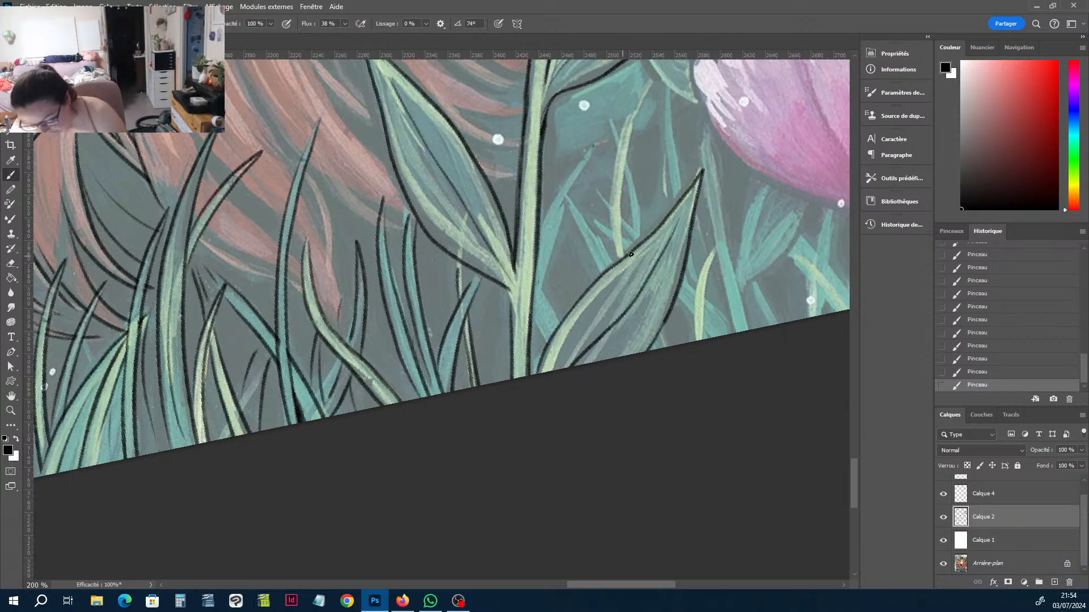
# Outline the short pale yellow blade to the right of the large lower leaf.
pyautogui.press('h')
pyautogui.moveTo(737, 241); pyautogui.dragTo(491, 391)
pyautogui.press('b')
pyautogui.moveTo(533, 443)
pyautogui.mouseDown()
pyautogui.moveTo(554, 347)
pyautogui.moveTo(537, 441)
pyautogui.mouseUp()
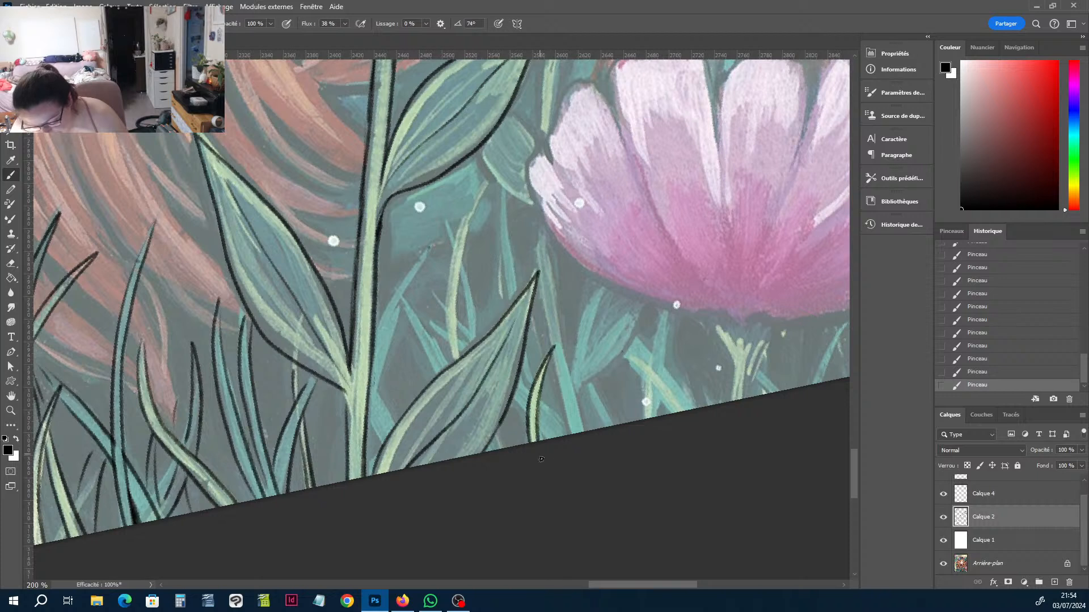
# Outline the teal blades between the tall stem and the lower right leaf, adding fine lines in the gap below them.
pyautogui.press('e')
pyautogui.moveTo(372, 387)
pyautogui.mouseDown()
pyautogui.moveTo(380, 441)
pyautogui.moveTo(383, 405)
pyautogui.moveTo(392, 423)
pyautogui.moveTo(378, 397)
pyautogui.moveTo(401, 302)
pyautogui.moveTo(427, 252)
pyautogui.moveTo(371, 356)
pyautogui.mouseUp()
pyautogui.moveTo(431, 383)
pyautogui.mouseDown()
pyautogui.moveTo(403, 295)
pyautogui.moveTo(448, 371)
pyautogui.mouseUp()
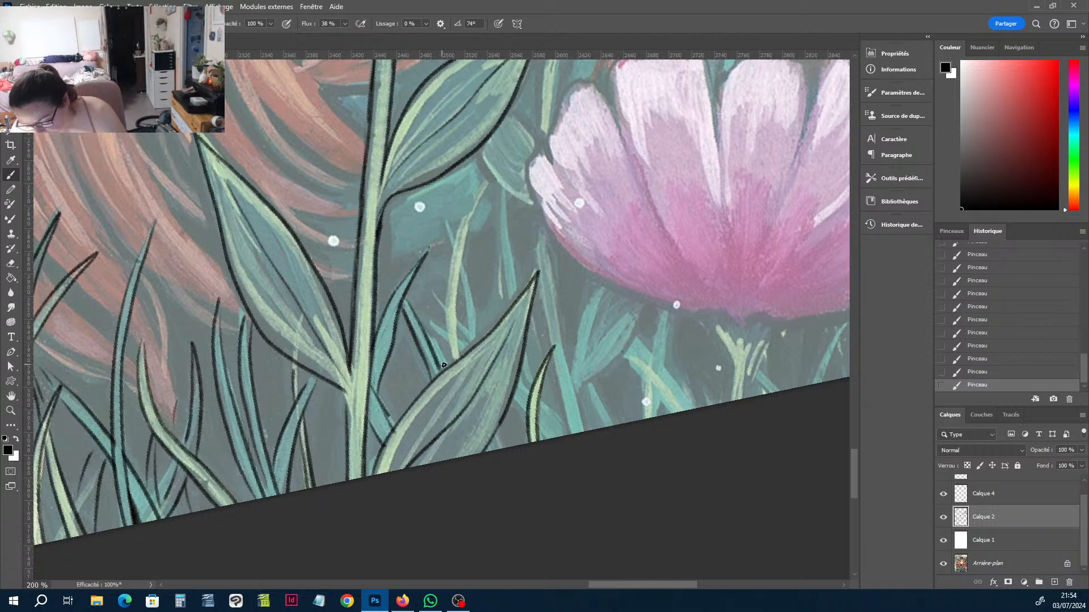
pyautogui.moveTo(413, 317); pyautogui.dragTo(448, 366)
pyautogui.press('e')
pyautogui.press('b')
pyautogui.moveTo(392, 419)
pyautogui.mouseDown()
pyautogui.moveTo(380, 398)
pyautogui.moveTo(410, 395)
pyautogui.moveTo(388, 363)
pyautogui.moveTo(378, 307)
pyautogui.moveTo(399, 375)
pyautogui.moveTo(419, 393)
pyautogui.mouseUp()
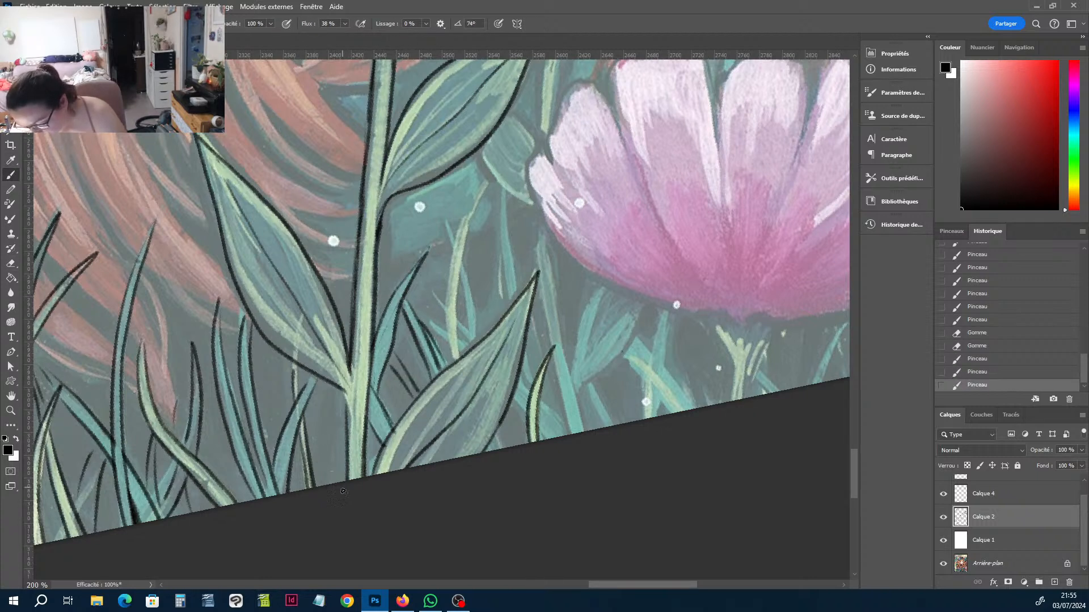
# Ink fine grass lines beside the thin pale blade and small blades left of the tall stem's base.
pyautogui.moveTo(339, 482); pyautogui.dragTo(316, 386)
pyautogui.moveTo(332, 437); pyautogui.dragTo(324, 384)
pyautogui.moveTo(278, 414); pyautogui.dragTo(265, 360)
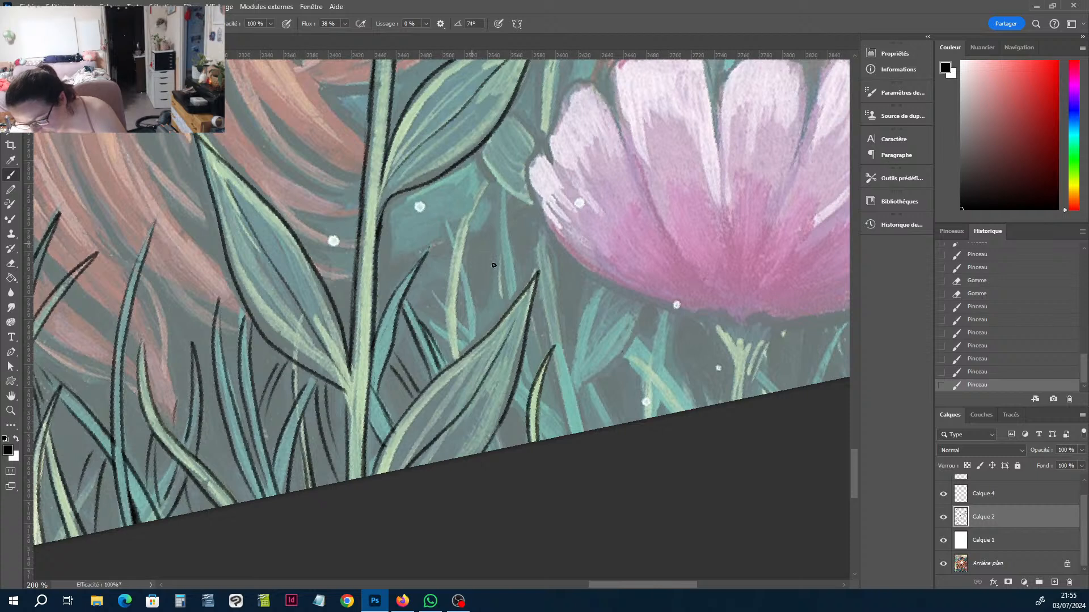
# Outline the tall pale blade above the lower right leaf and the teal blades crossing behind the short yellow blade.
pyautogui.moveTo(451, 360)
pyautogui.mouseDown()
pyautogui.moveTo(452, 244)
pyautogui.moveTo(485, 181)
pyautogui.moveTo(460, 361)
pyautogui.moveTo(457, 278)
pyautogui.moveTo(485, 183)
pyautogui.mouseUp()
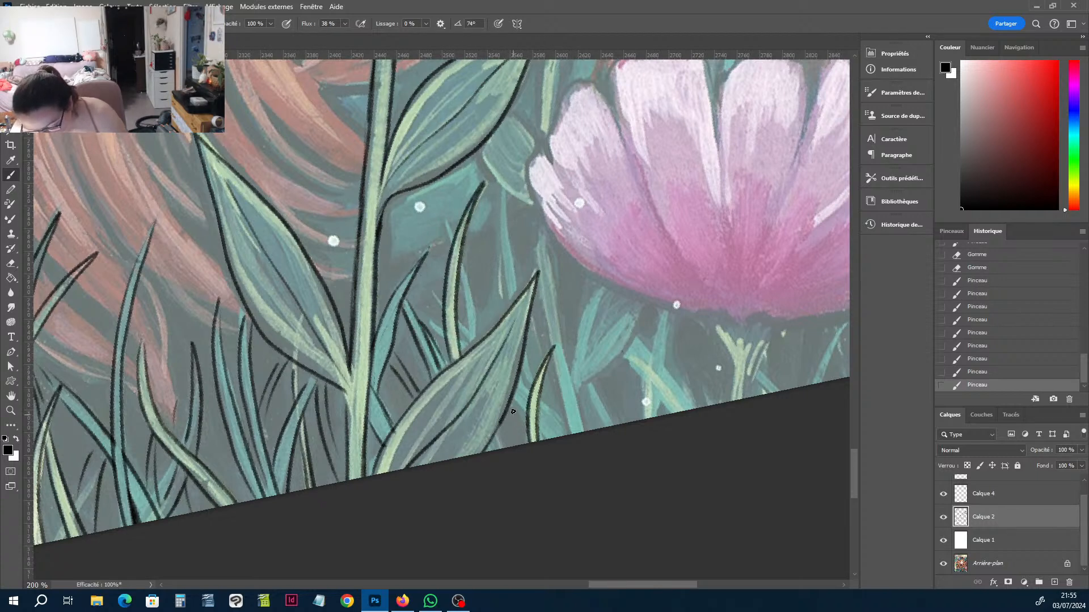
pyautogui.moveTo(513, 411)
pyautogui.mouseDown()
pyautogui.moveTo(517, 403)
pyautogui.moveTo(566, 442)
pyautogui.mouseUp()
pyautogui.moveTo(545, 389)
pyautogui.mouseDown()
pyautogui.moveTo(568, 439)
pyautogui.moveTo(546, 330)
pyautogui.moveTo(552, 240)
pyautogui.moveTo(579, 432)
pyautogui.mouseUp()
# Outline the broad teal leaves beneath the large pink flower and draw the dividing line between them.
pyautogui.moveTo(573, 379)
pyautogui.mouseDown()
pyautogui.moveTo(587, 299)
pyautogui.moveTo(601, 274)
pyautogui.mouseUp()
pyautogui.moveTo(580, 390); pyautogui.dragTo(639, 321)
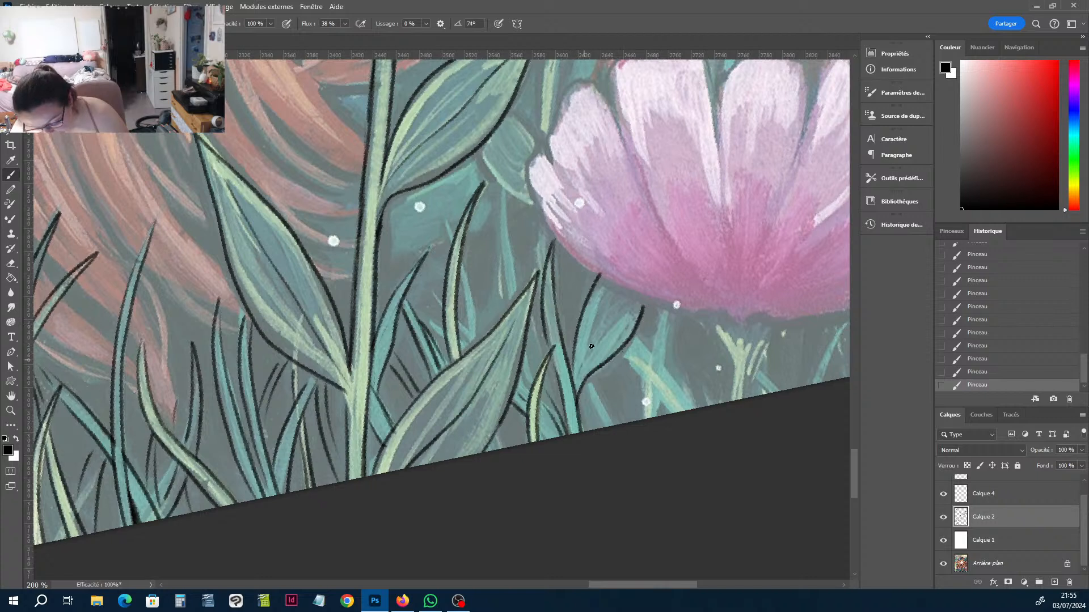
pyautogui.moveTo(581, 366); pyautogui.dragTo(624, 302)
# Rework the tall blade beside the lower leaf's tip, erasing overlapping lines and extending its outline up to the flower.
pyautogui.press('e')
pyautogui.moveTo(543, 308)
pyautogui.mouseDown()
pyautogui.moveTo(550, 258)
pyautogui.moveTo(539, 261)
pyautogui.mouseUp()
pyautogui.press('b')
pyautogui.moveTo(537, 213)
pyautogui.mouseDown()
pyautogui.moveTo(540, 288)
pyautogui.moveTo(553, 246)
pyautogui.moveTo(557, 300)
pyautogui.moveTo(539, 213)
pyautogui.moveTo(546, 313)
pyautogui.moveTo(535, 280)
pyautogui.moveTo(530, 312)
pyautogui.mouseUp()
pyautogui.press('e')
pyautogui.press('b')
pyautogui.press('e')
pyautogui.press('b')
pyautogui.press('e')
pyautogui.press('b')
pyautogui.press('e')
pyautogui.press('b')
pyautogui.moveTo(533, 282)
pyautogui.mouseDown()
pyautogui.moveTo(524, 325)
pyautogui.moveTo(545, 329)
pyautogui.mouseUp()
pyautogui.press('e')
pyautogui.moveTo(547, 342); pyautogui.dragTo(540, 196)
pyautogui.press('b')
pyautogui.press('e')
pyautogui.click(541, 183)
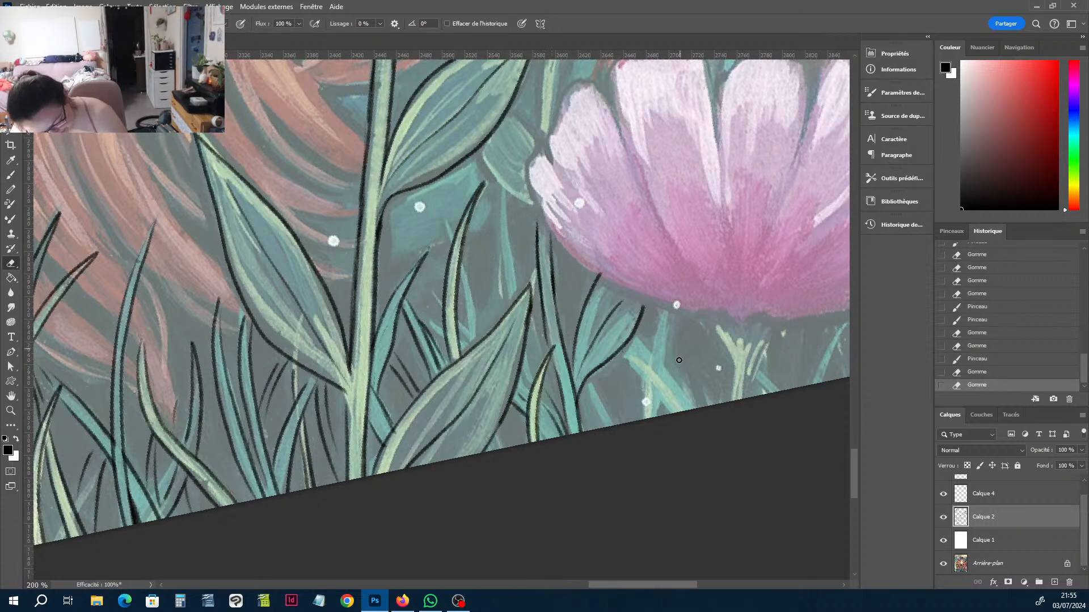
# Outline the diagonal pale blade and the upright teal blade crossing it beneath the large pink flower.
pyautogui.press('b')
pyautogui.moveTo(623, 356); pyautogui.dragTo(673, 406)
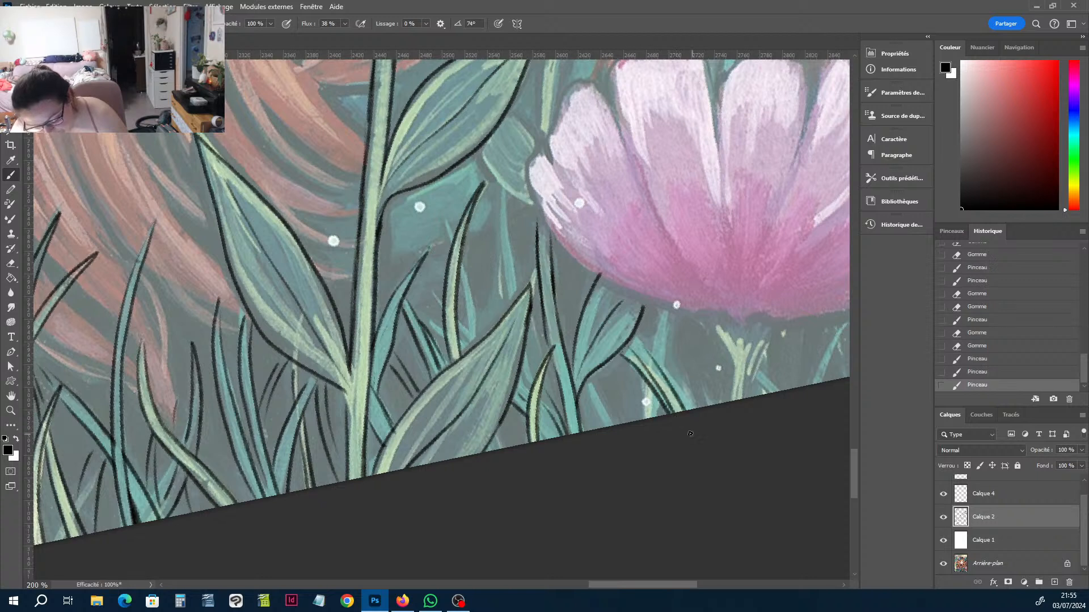
pyautogui.press('e')
pyautogui.press('b')
pyautogui.moveTo(662, 319)
pyautogui.mouseDown()
pyautogui.moveTo(646, 405)
pyautogui.moveTo(657, 415)
pyautogui.mouseUp()
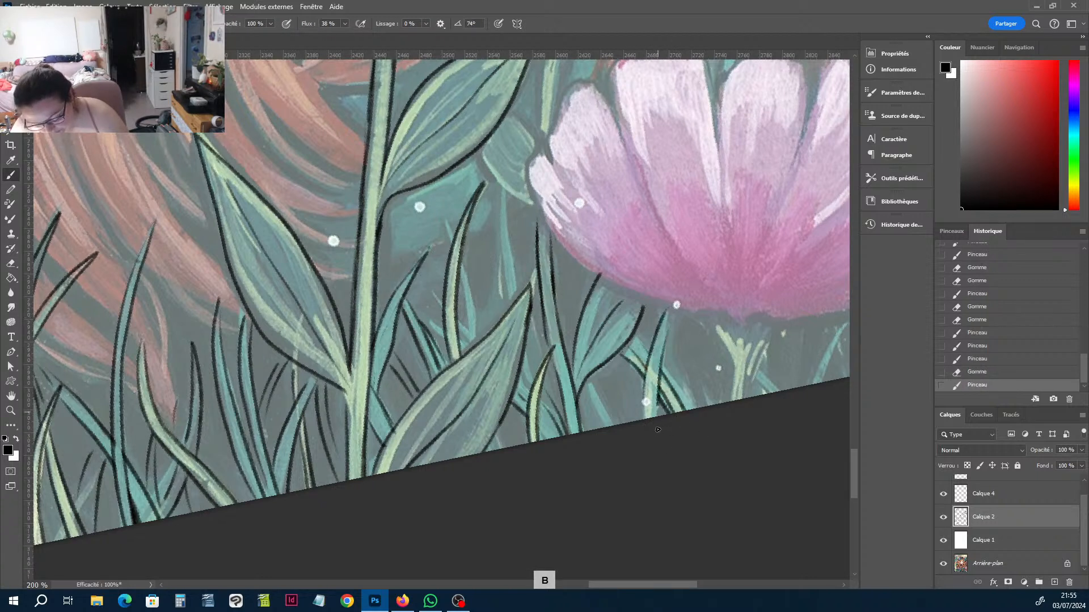
# Ink fine grass lines around the broad teal leaves below the pink flower's left side.
pyautogui.moveTo(652, 360)
pyautogui.mouseDown()
pyautogui.moveTo(644, 420)
pyautogui.moveTo(588, 390)
pyautogui.mouseUp()
pyautogui.moveTo(611, 425)
pyautogui.mouseDown()
pyautogui.moveTo(592, 383)
pyautogui.moveTo(603, 395)
pyautogui.mouseUp()
pyautogui.moveTo(581, 345); pyautogui.dragTo(553, 269)
pyautogui.moveTo(569, 306); pyautogui.dragTo(566, 253)
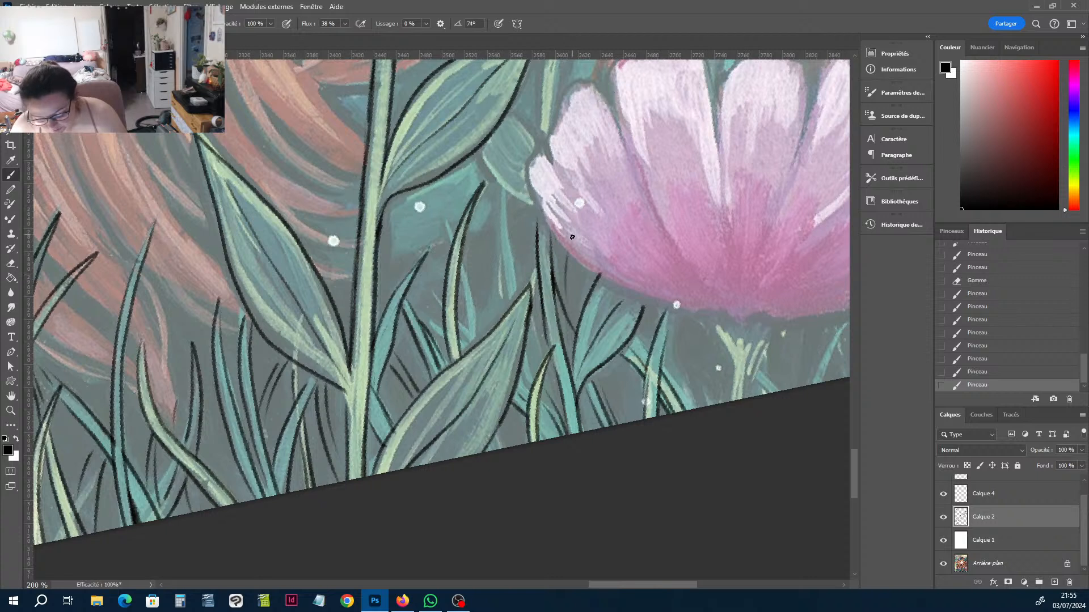
# Ink the small blades on both sides of the tall pale blade and a fine line beside the lower leaf.
pyautogui.press('b')
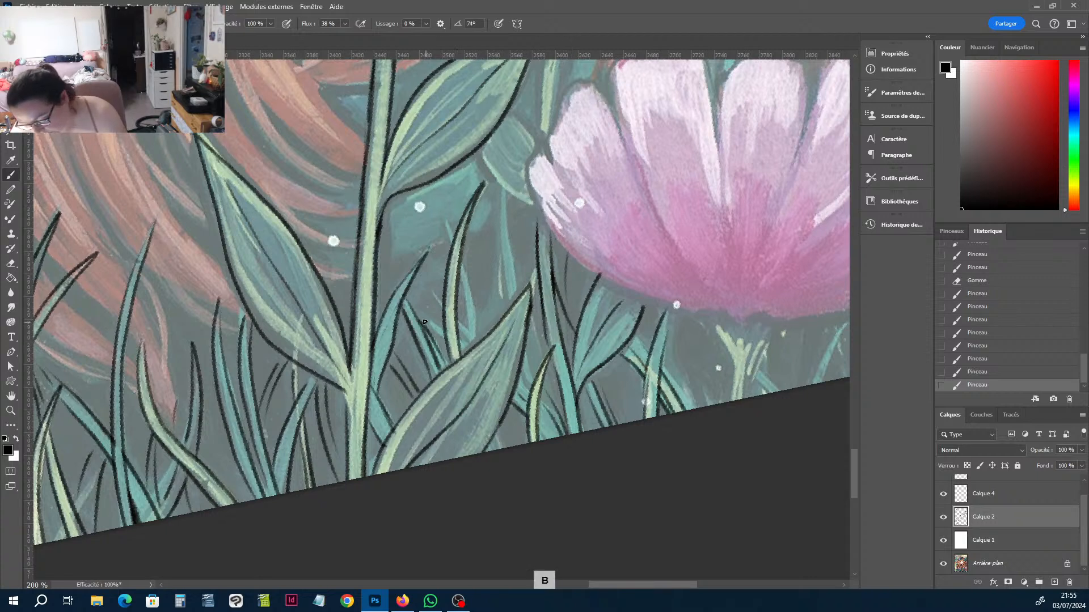
pyautogui.moveTo(435, 330); pyautogui.dragTo(422, 322)
pyautogui.moveTo(448, 326); pyautogui.dragTo(416, 308)
pyautogui.moveTo(475, 346)
pyautogui.mouseDown()
pyautogui.moveTo(455, 331)
pyautogui.moveTo(461, 276)
pyautogui.moveTo(474, 290)
pyautogui.mouseUp()
pyautogui.press('b')
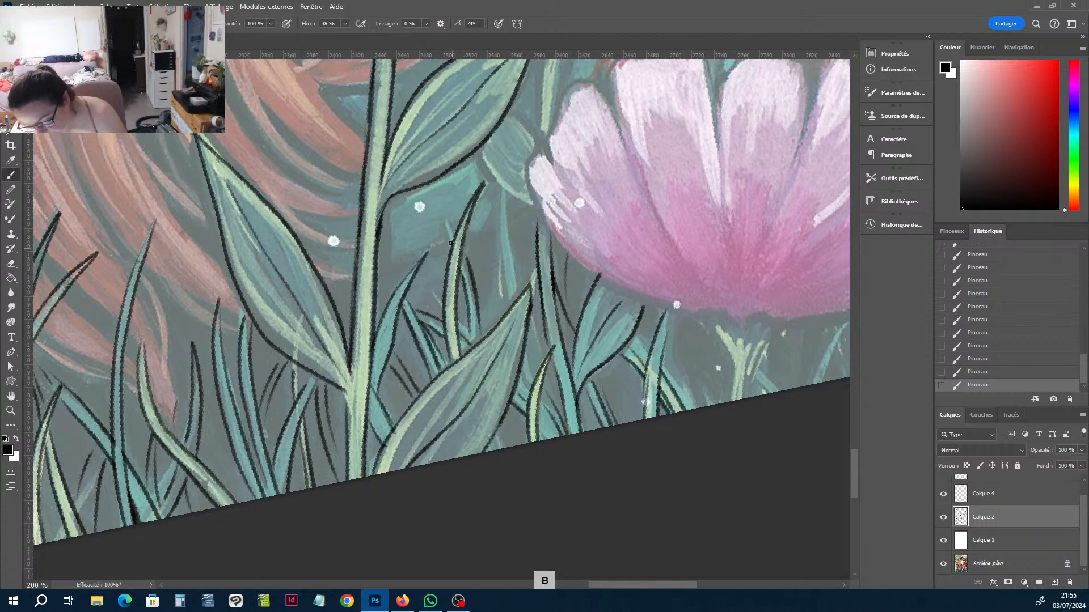
pyautogui.moveTo(449, 242); pyautogui.dragTo(441, 198)
pyautogui.moveTo(536, 345); pyautogui.dragTo(529, 378)
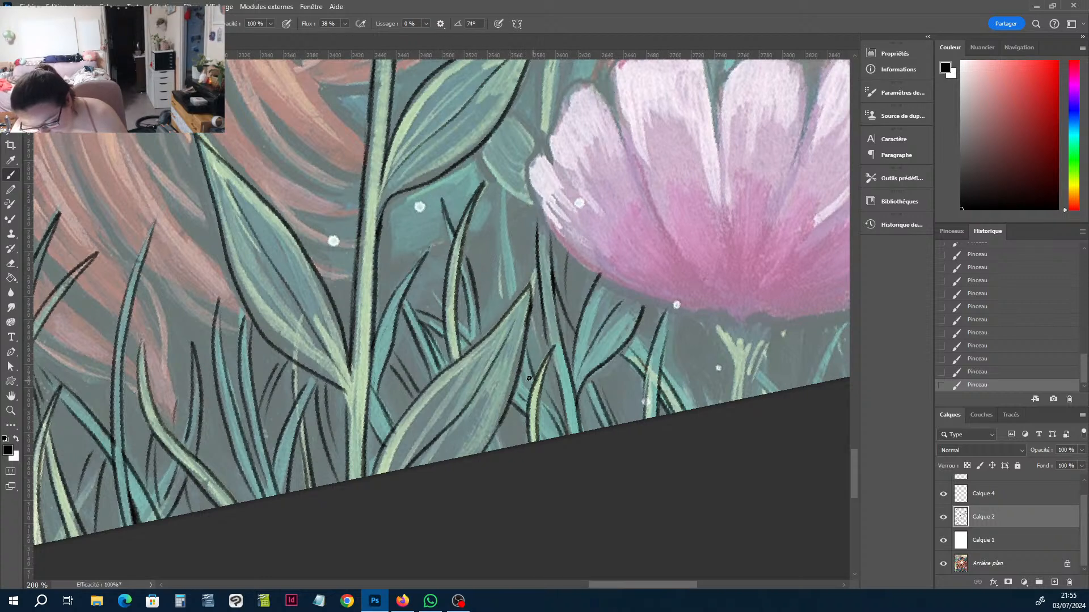
# Outline the narrow teal blade left of the flower, adding fine grass and dark shading lines around its tip.
pyautogui.moveTo(502, 321); pyautogui.dragTo(506, 190)
pyautogui.moveTo(502, 295); pyautogui.dragTo(508, 200)
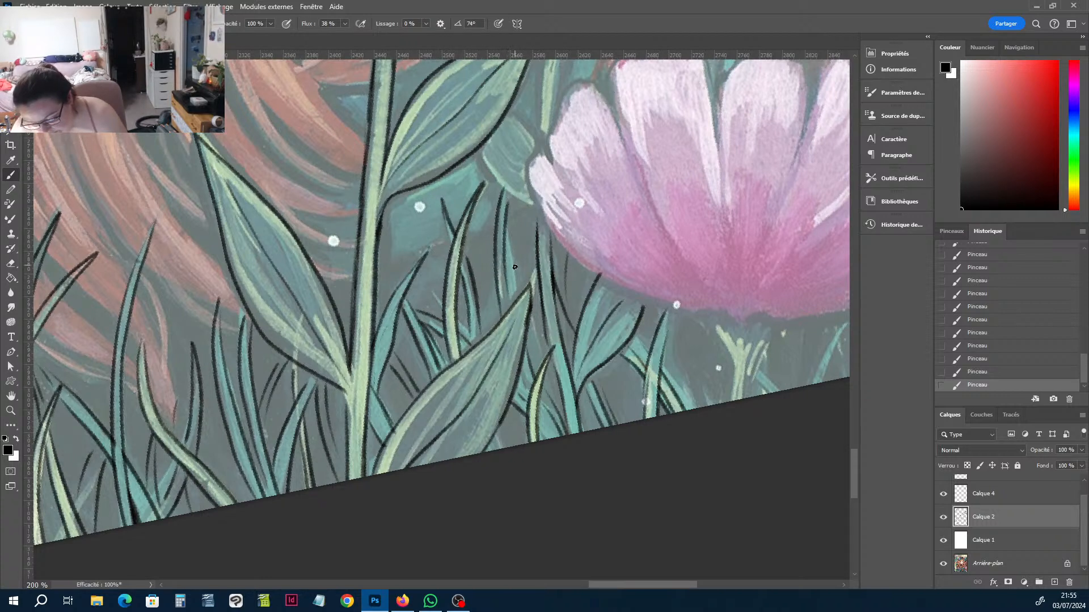
pyautogui.moveTo(520, 287); pyautogui.dragTo(510, 209)
pyautogui.moveTo(481, 301); pyautogui.dragTo(495, 238)
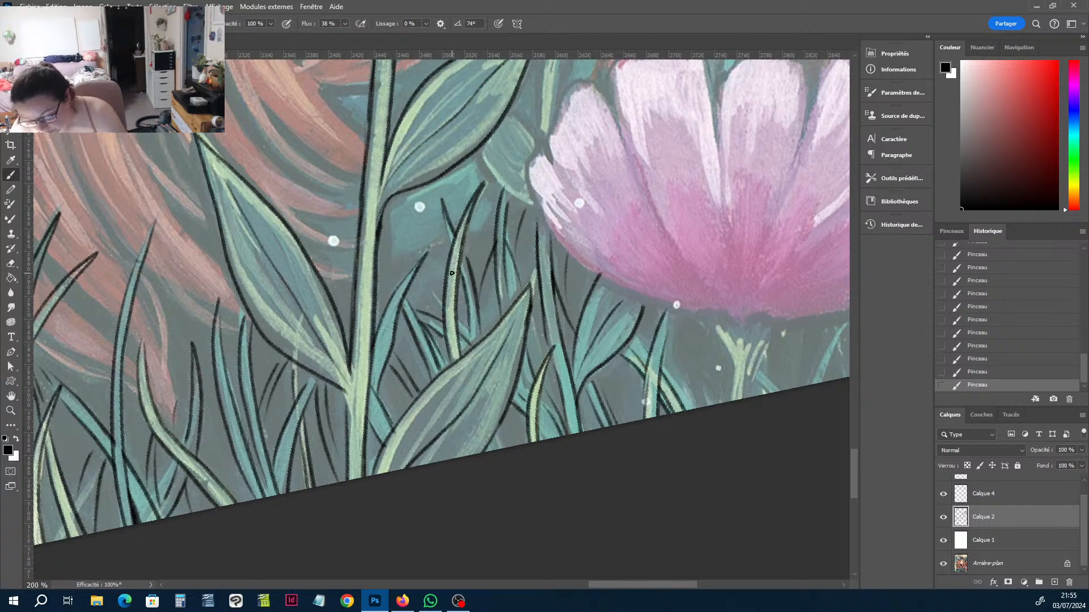
pyautogui.press('b')
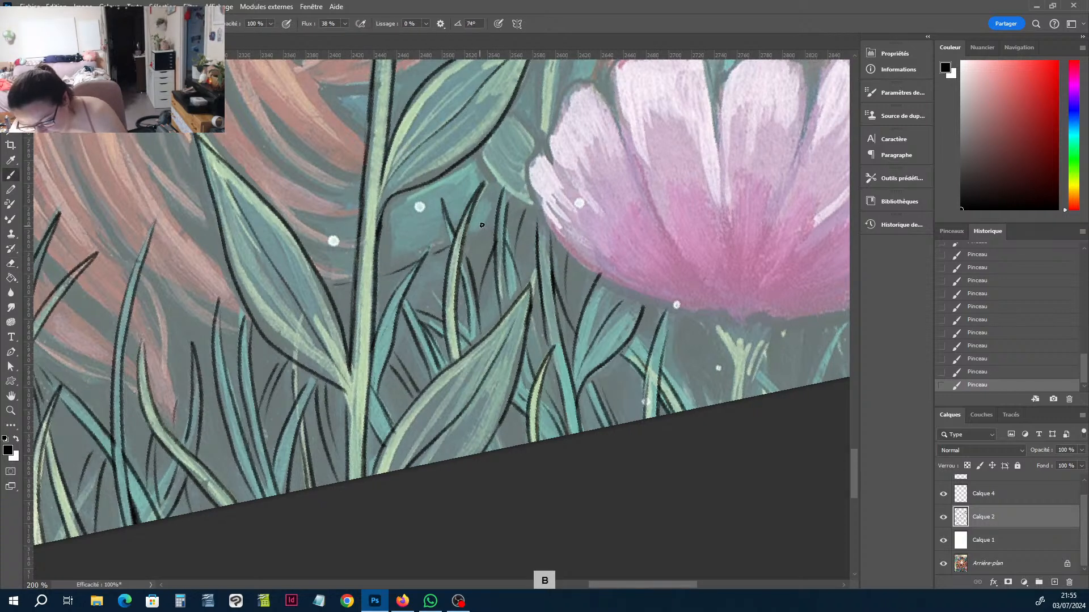
pyautogui.moveTo(467, 237); pyautogui.dragTo(501, 188)
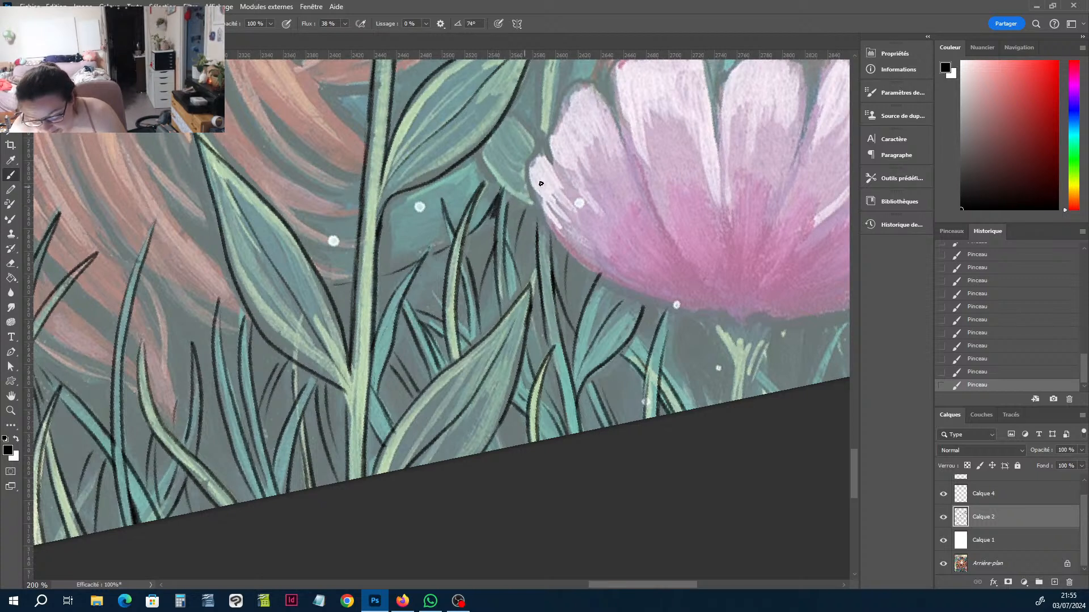
# Outline the large pink flower's left petals and underside and the small leaf behind it, erasing stray lines.
pyautogui.press('b')
pyautogui.moveTo(537, 221)
pyautogui.mouseDown()
pyautogui.moveTo(477, 154)
pyautogui.moveTo(537, 227)
pyautogui.moveTo(519, 193)
pyautogui.moveTo(544, 219)
pyautogui.moveTo(526, 169)
pyautogui.moveTo(543, 145)
pyautogui.moveTo(555, 156)
pyautogui.moveTo(574, 85)
pyautogui.moveTo(599, 85)
pyautogui.moveTo(683, 266)
pyautogui.mouseUp()
pyautogui.press('e')
pyautogui.press('b')
pyautogui.moveTo(554, 238)
pyautogui.mouseDown()
pyautogui.moveTo(604, 280)
pyautogui.moveTo(723, 316)
pyautogui.mouseUp()
pyautogui.press('e')
pyautogui.moveTo(609, 276); pyautogui.dragTo(596, 250)
pyautogui.click(644, 263)
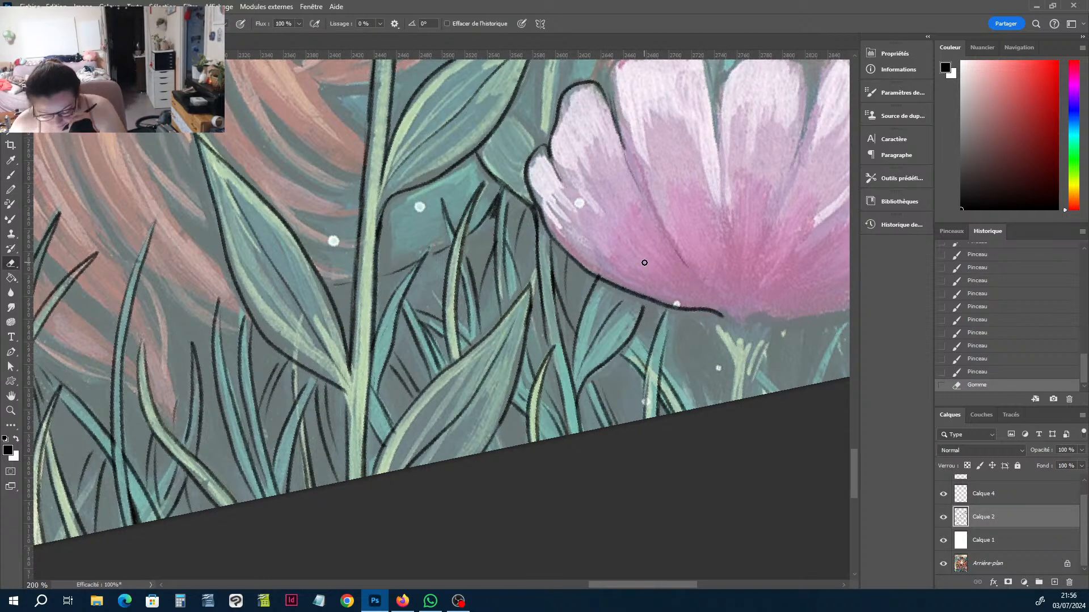
# Hatch dark shadows directly under the large pink flower between the tips of the teal leaves.
pyautogui.press('b')
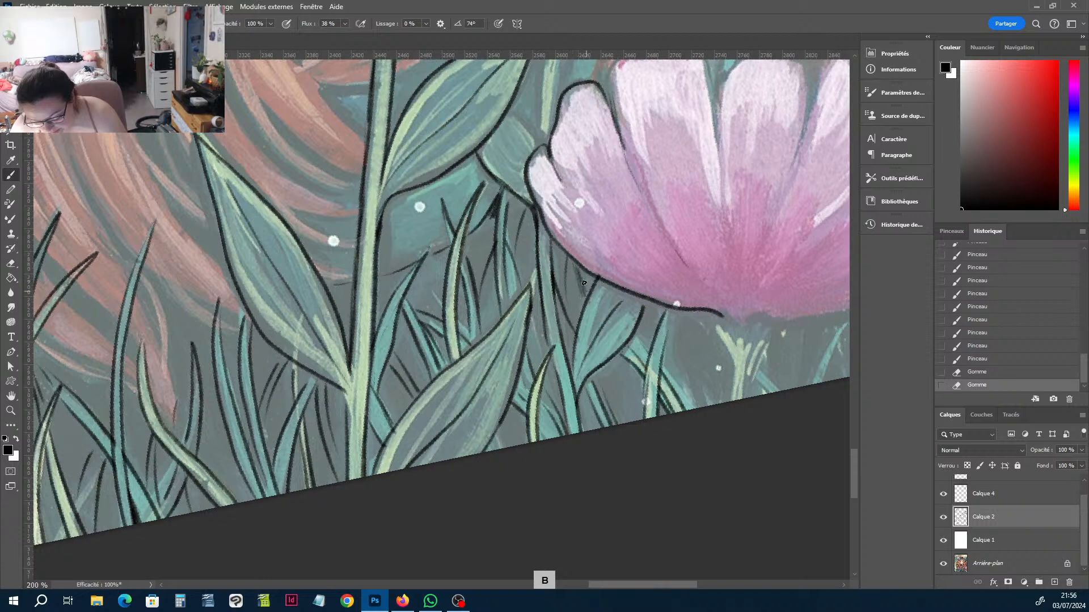
pyautogui.moveTo(584, 283); pyautogui.dragTo(595, 283)
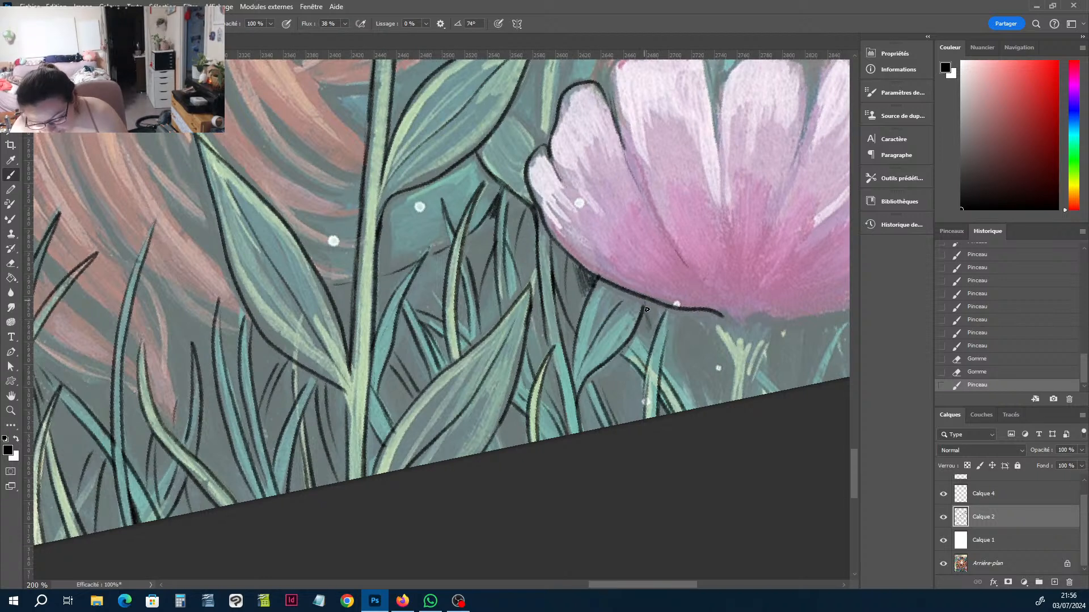
pyautogui.moveTo(656, 322); pyautogui.dragTo(664, 312)
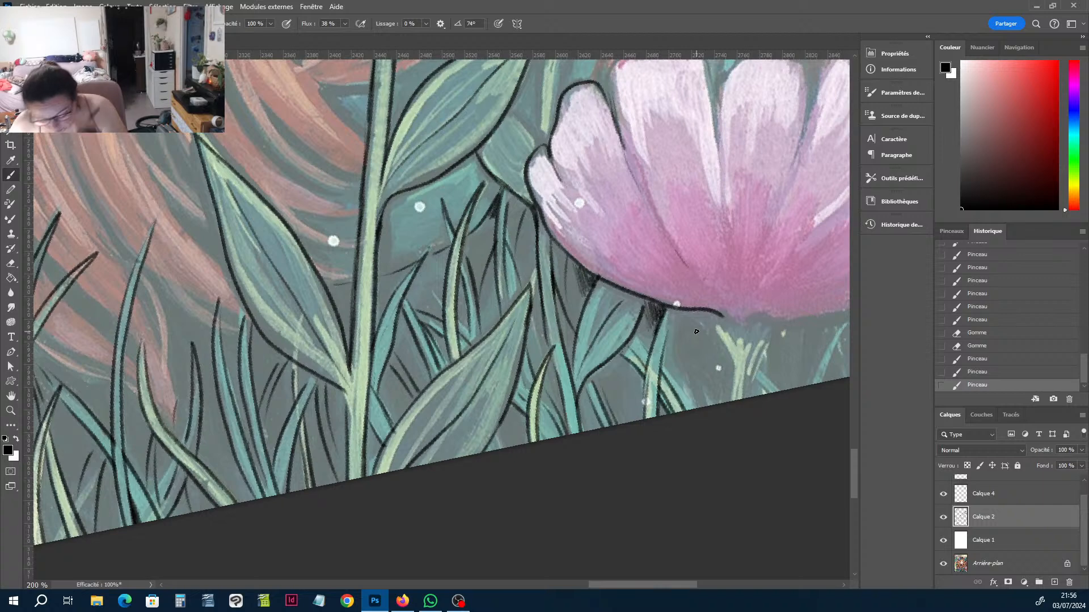
# Outline the slender stem rising behind the large pink flower and the pointed leaf on its right, including the midrib.
pyautogui.press('space')
pyautogui.moveTo(524, 147); pyautogui.dragTo(511, 386)
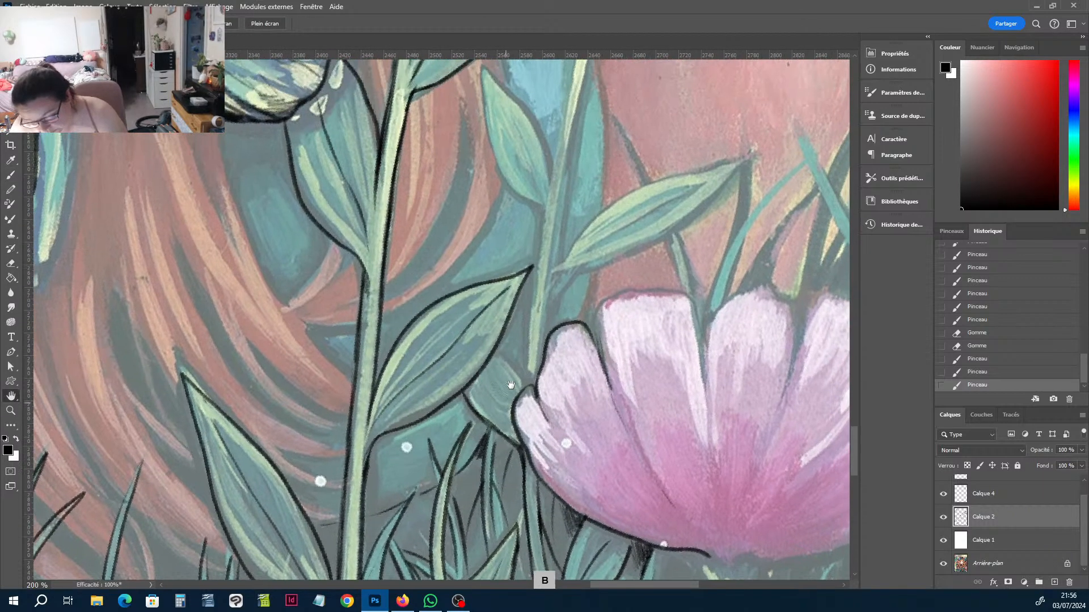
pyautogui.press('b')
pyautogui.moveTo(497, 348)
pyautogui.mouseDown()
pyautogui.moveTo(526, 388)
pyautogui.moveTo(487, 375)
pyautogui.moveTo(530, 318)
pyautogui.moveTo(533, 263)
pyautogui.mouseUp()
pyautogui.press('e')
pyautogui.press('b')
pyautogui.moveTo(543, 210); pyautogui.dragTo(543, 224)
pyautogui.moveTo(543, 221)
pyautogui.mouseDown()
pyautogui.moveTo(529, 322)
pyautogui.moveTo(548, 292)
pyautogui.moveTo(639, 255)
pyautogui.moveTo(737, 171)
pyautogui.moveTo(690, 173)
pyautogui.moveTo(590, 227)
pyautogui.moveTo(552, 263)
pyautogui.moveTo(683, 193)
pyautogui.mouseUp()
pyautogui.press('e')
pyautogui.press('b')
# Outline both sides of the slender stem up to the smaller pink flower, plus the small leaf on its left.
pyautogui.press('h')
pyautogui.moveTo(597, 212)
pyautogui.mouseDown()
pyautogui.moveTo(595, 373)
pyautogui.moveTo(563, 346)
pyautogui.moveTo(588, 233)
pyautogui.mouseUp()
pyautogui.press('b')
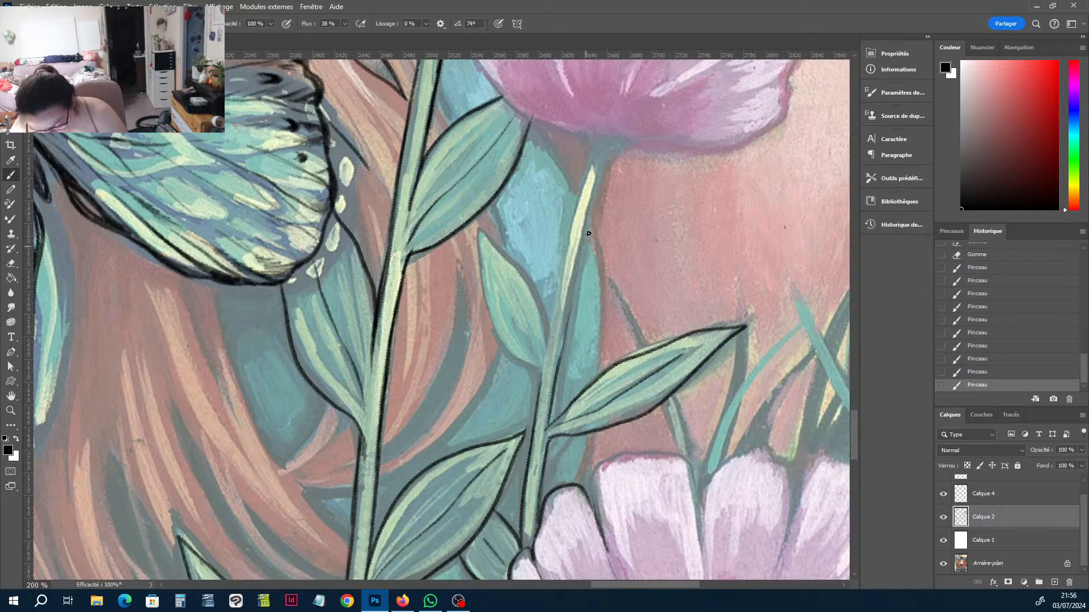
pyautogui.moveTo(611, 157); pyautogui.dragTo(559, 357)
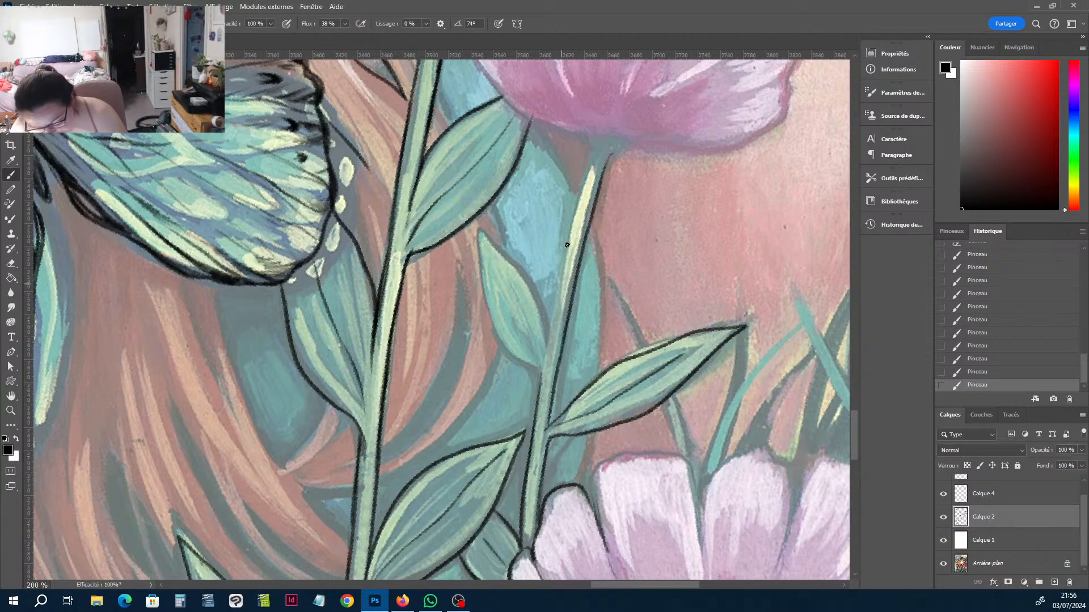
pyautogui.moveTo(590, 161); pyautogui.dragTo(545, 334)
pyautogui.press('e')
pyautogui.press('b')
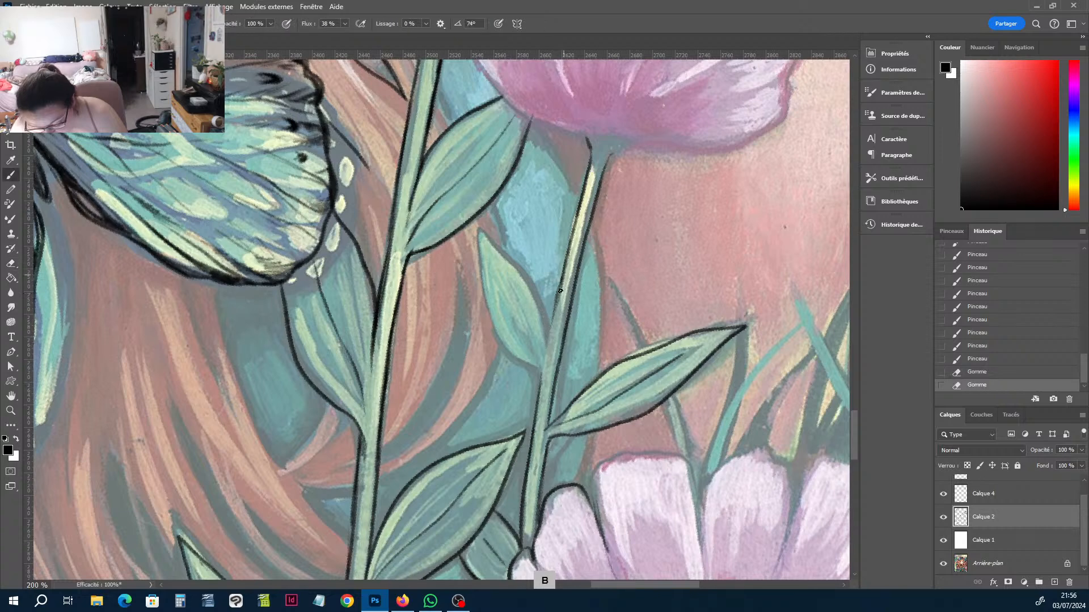
pyautogui.moveTo(562, 290)
pyautogui.mouseDown()
pyautogui.moveTo(546, 339)
pyautogui.moveTo(525, 278)
pyautogui.moveTo(474, 229)
pyautogui.moveTo(524, 357)
pyautogui.moveTo(542, 372)
pyautogui.moveTo(492, 266)
pyautogui.mouseUp()
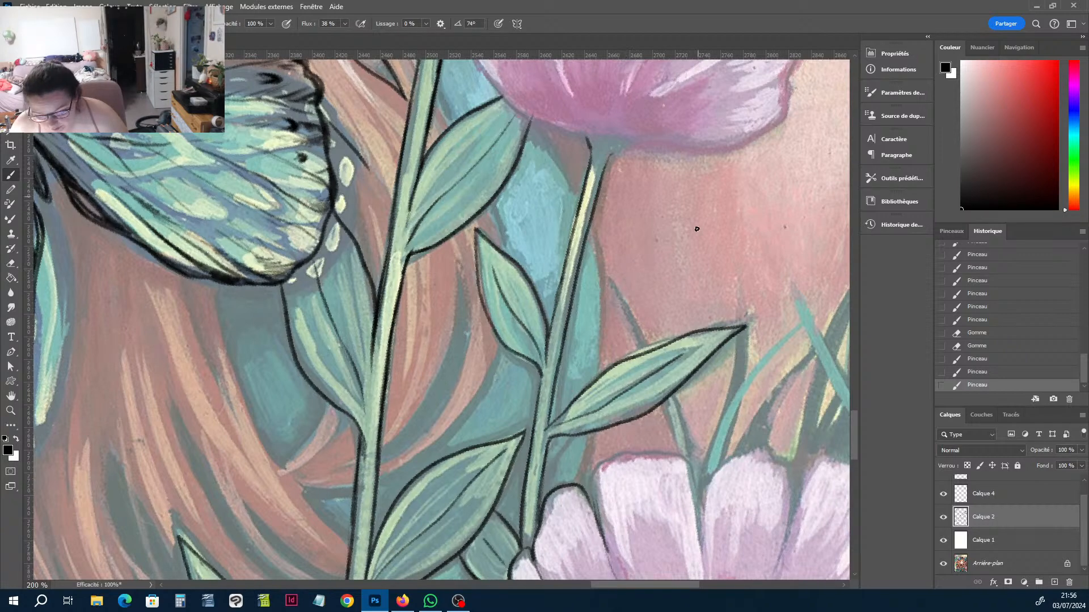
# Outline the sepals joining the slender stem to the smaller pink flower, erasing overlapping lines.
pyautogui.press('h')
pyautogui.moveTo(700, 205); pyautogui.dragTo(578, 320)
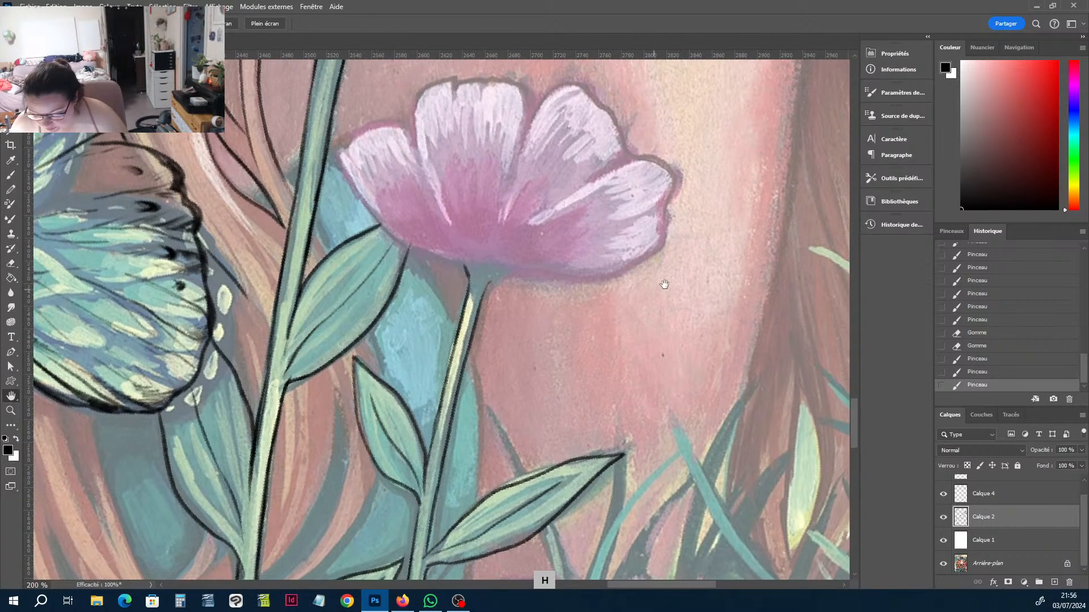
pyautogui.moveTo(663, 284); pyautogui.dragTo(645, 163)
pyautogui.press('r')
pyautogui.press('b')
pyautogui.press('Escape')
pyautogui.moveTo(464, 296)
pyautogui.mouseDown()
pyautogui.moveTo(437, 239)
pyautogui.moveTo(421, 282)
pyautogui.mouseUp()
pyautogui.press('b')
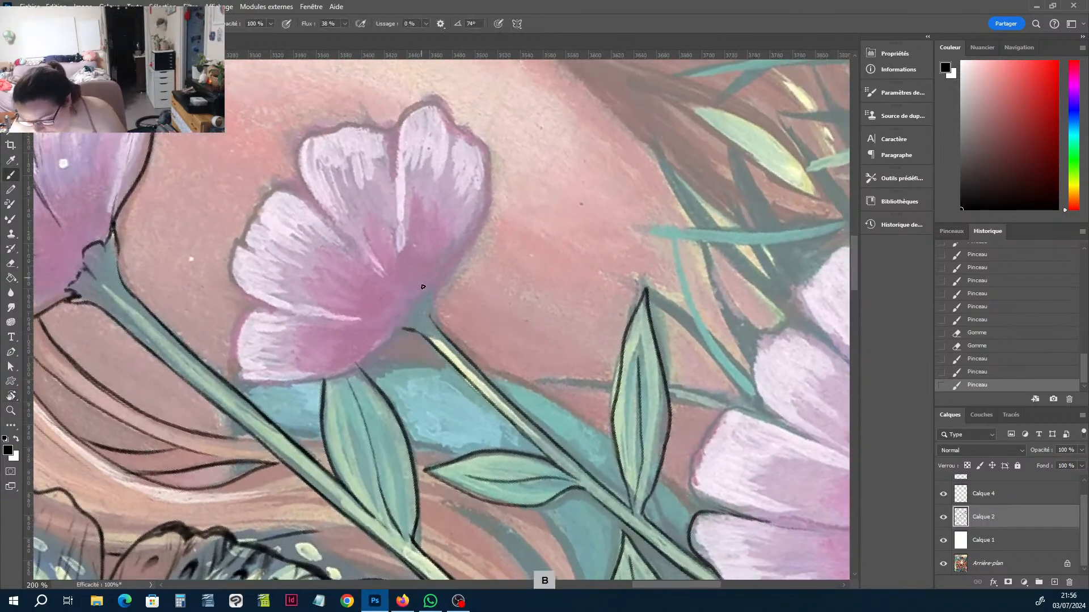
pyautogui.press('r')
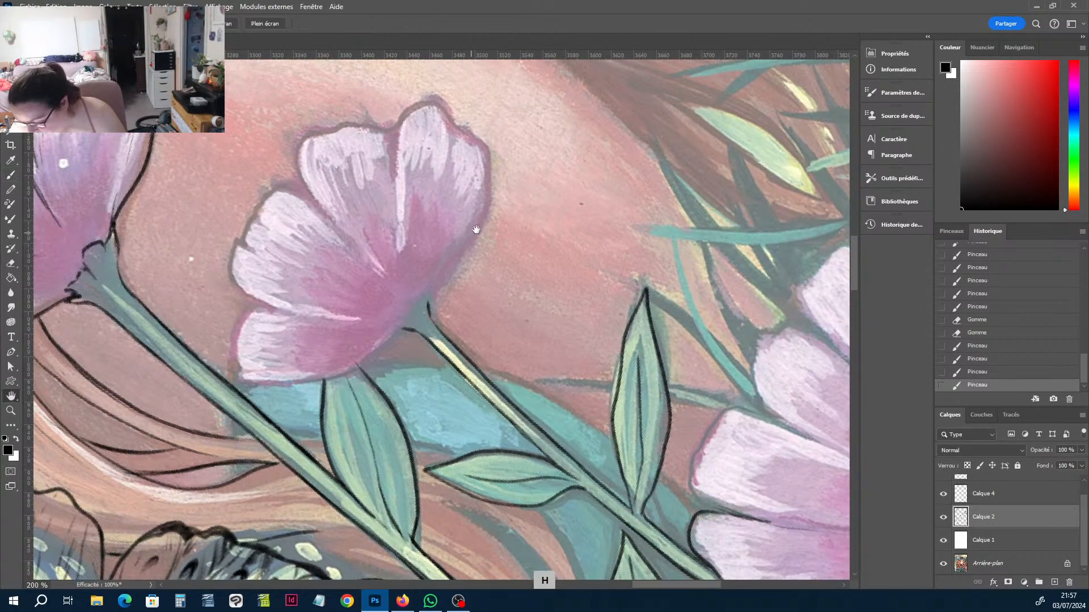
pyautogui.moveTo(479, 227)
pyautogui.mouseDown()
pyautogui.moveTo(540, 172)
pyautogui.moveTo(603, 312)
pyautogui.mouseUp()
pyautogui.press('b')
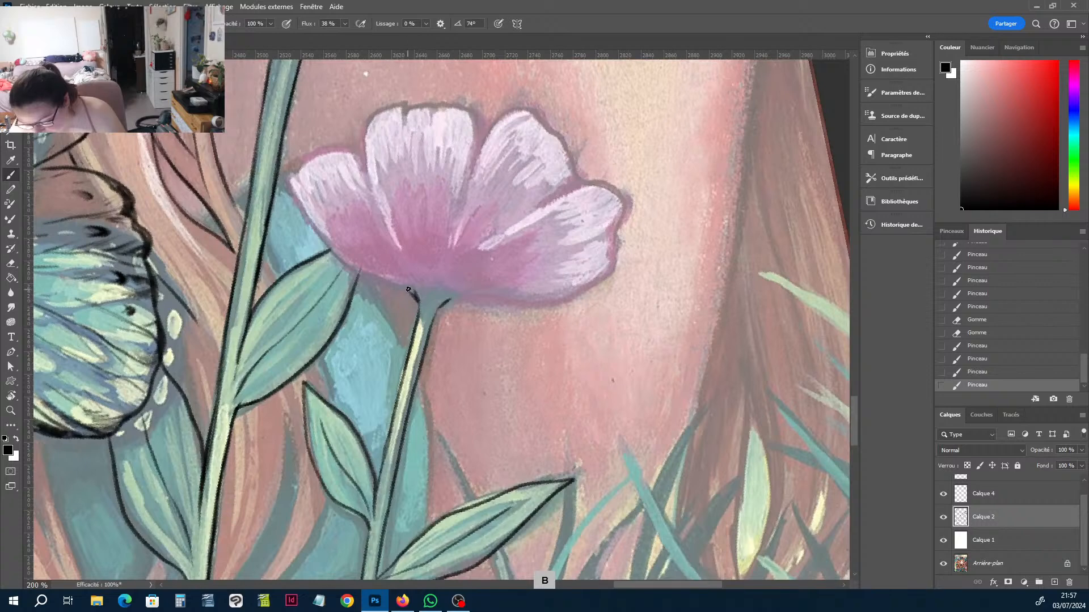
pyautogui.moveTo(408, 289); pyautogui.dragTo(458, 297)
pyautogui.press('e')
pyautogui.press('b')
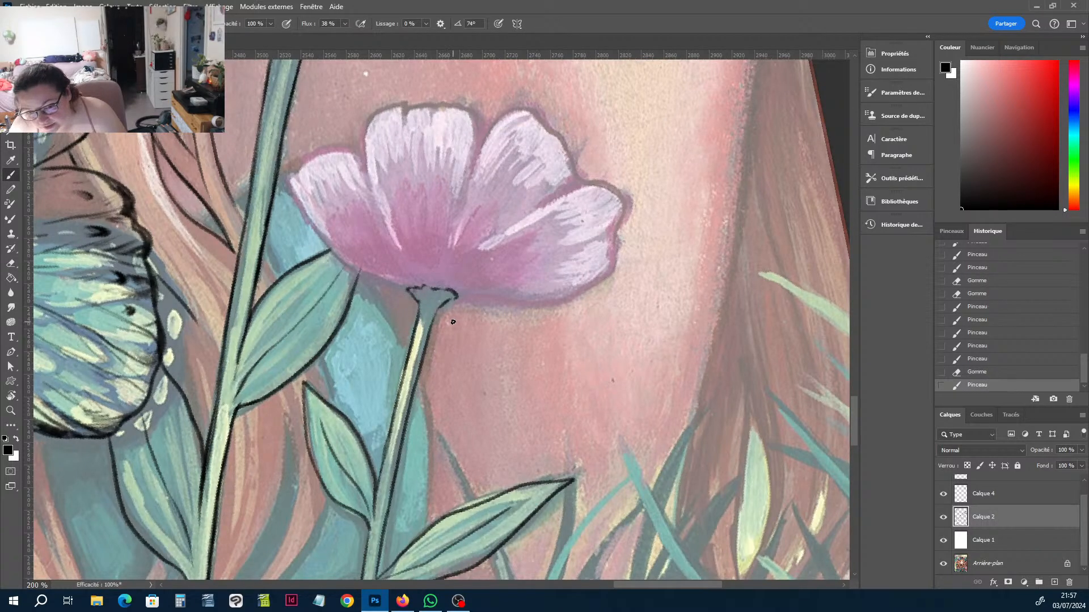
# Outline the leftmost petal of the smaller pink flower and the top edge of the petal beside it.
pyautogui.press('r')
pyautogui.moveTo(546, 319)
pyautogui.mouseDown()
pyautogui.moveTo(453, 306)
pyautogui.moveTo(373, 233)
pyautogui.moveTo(347, 156)
pyautogui.moveTo(412, 126)
pyautogui.moveTo(424, 161)
pyautogui.mouseUp()
pyautogui.press('b')
pyautogui.moveTo(423, 164)
pyautogui.mouseDown()
pyautogui.moveTo(423, 211)
pyautogui.moveTo(443, 109)
pyautogui.mouseUp()
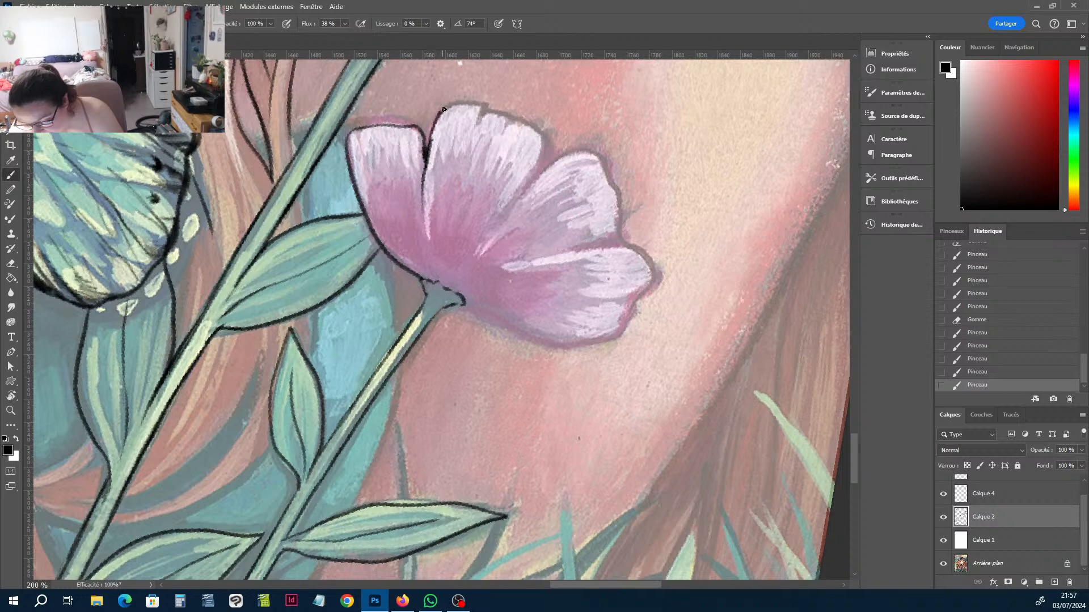
pyautogui.moveTo(510, 118); pyautogui.dragTo(542, 142)
pyautogui.press('r')
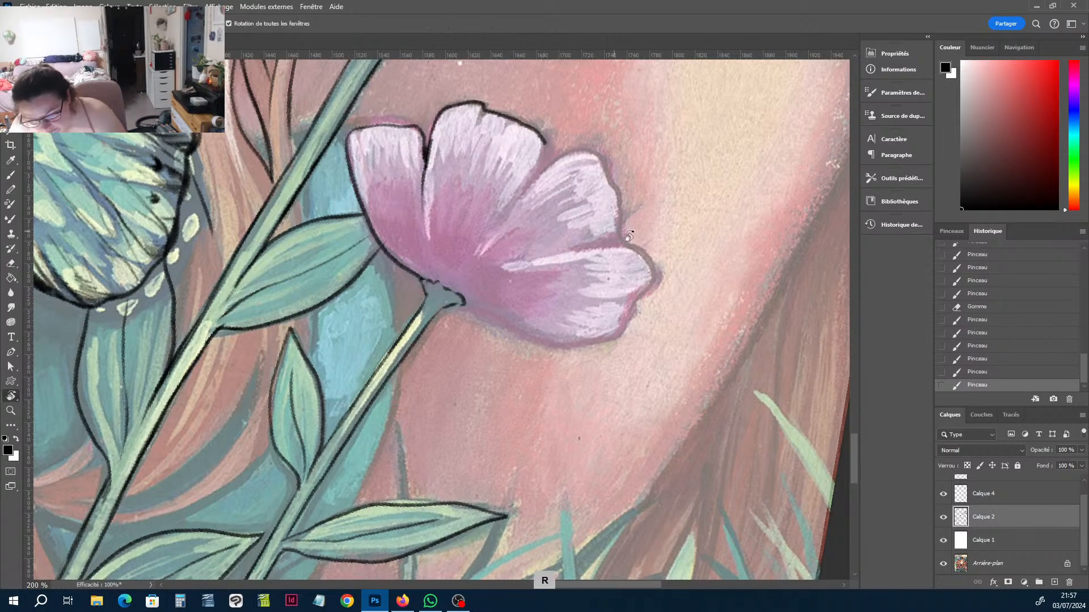
# Outline the flower's third petal and the dividing lines between the middle petals, erasing overlapping ends.
pyautogui.moveTo(669, 201)
pyautogui.mouseDown()
pyautogui.moveTo(669, 129)
pyautogui.moveTo(558, 91)
pyautogui.mouseUp()
pyautogui.press('h')
pyautogui.moveTo(502, 166); pyautogui.dragTo(504, 228)
pyautogui.press('r')
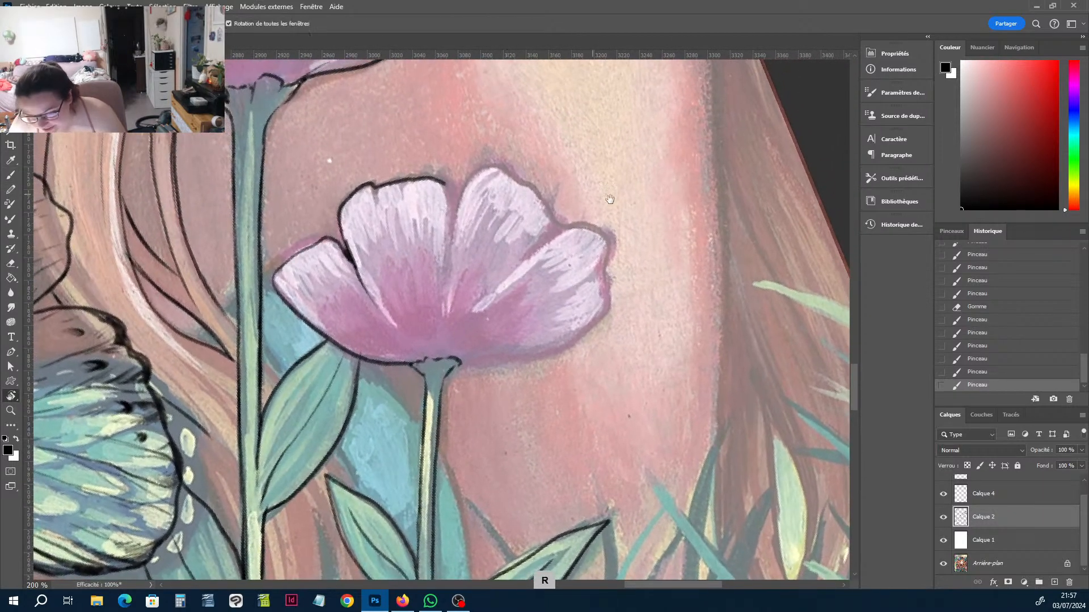
pyautogui.press('h')
pyautogui.moveTo(630, 188)
pyautogui.mouseDown()
pyautogui.moveTo(639, 149)
pyautogui.moveTo(625, 180)
pyautogui.mouseUp()
pyautogui.press('b')
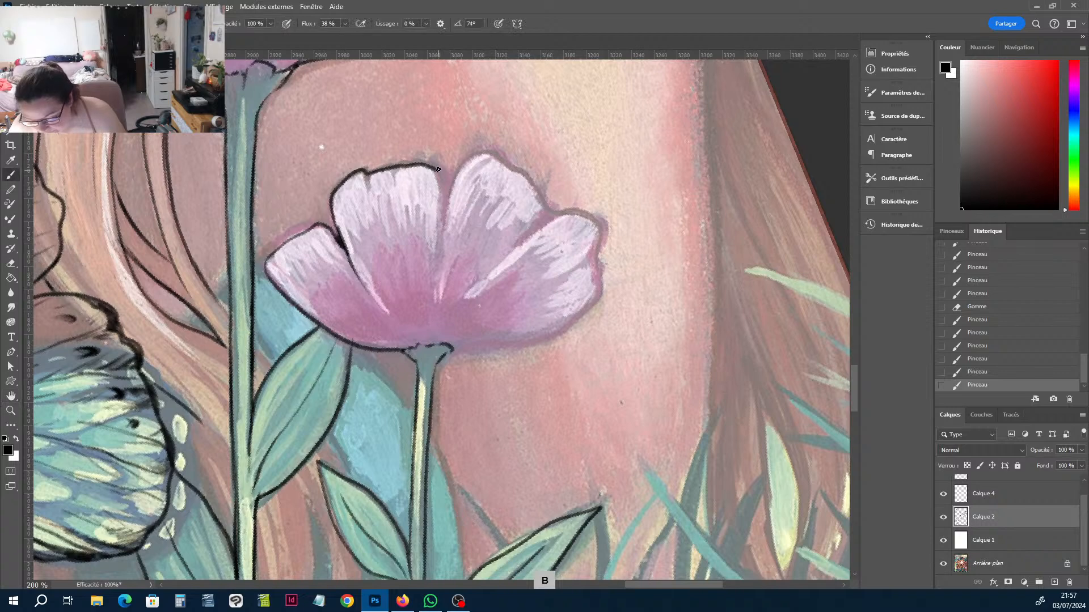
pyautogui.moveTo(438, 168)
pyautogui.mouseDown()
pyautogui.moveTo(444, 232)
pyautogui.moveTo(465, 164)
pyautogui.moveTo(506, 165)
pyautogui.moveTo(545, 204)
pyautogui.moveTo(457, 301)
pyautogui.moveTo(553, 214)
pyautogui.mouseUp()
pyautogui.press('e')
pyautogui.press('b')
pyautogui.press('e')
pyautogui.press('b')
pyautogui.press('e')
pyautogui.press('b')
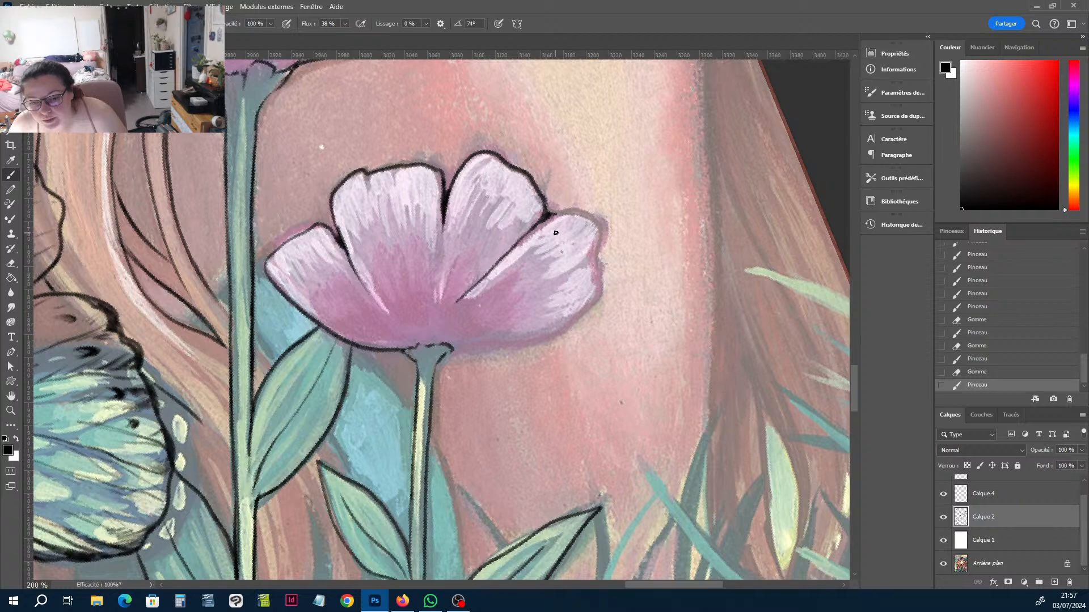
# Outline the rightmost petal from its notch around the tip and down to the sepals.
pyautogui.press('r')
pyautogui.moveTo(612, 274)
pyautogui.mouseDown()
pyautogui.moveTo(669, 238)
pyautogui.moveTo(569, 195)
pyautogui.mouseUp()
pyautogui.press('e')
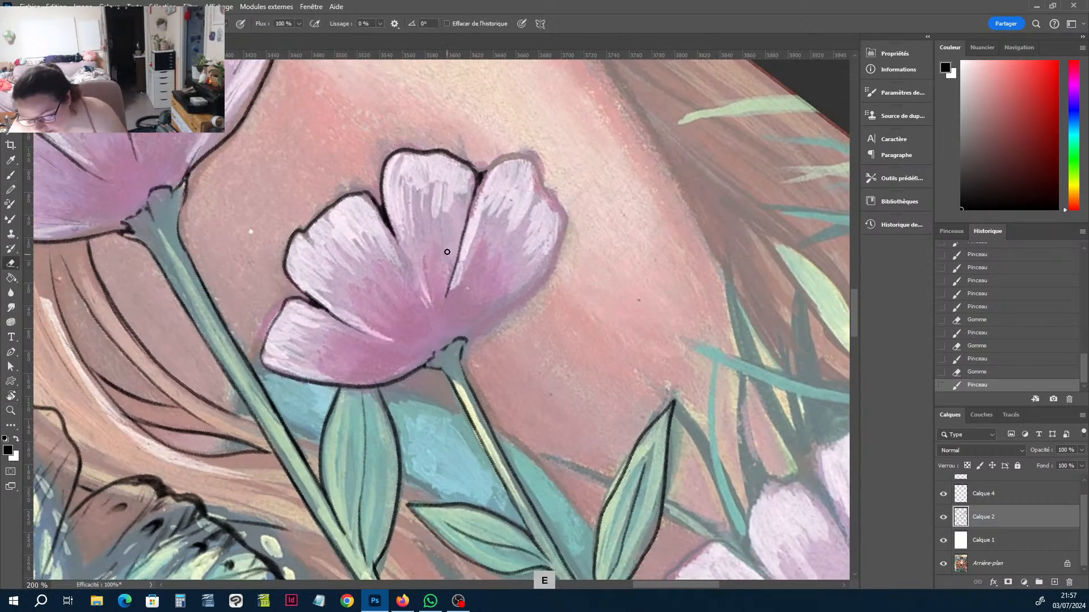
pyautogui.moveTo(451, 280); pyautogui.dragTo(453, 307)
pyautogui.press('b')
pyautogui.moveTo(480, 177)
pyautogui.mouseDown()
pyautogui.moveTo(532, 156)
pyautogui.moveTo(550, 194)
pyautogui.mouseUp()
pyautogui.moveTo(556, 247)
pyautogui.mouseDown()
pyautogui.moveTo(502, 315)
pyautogui.moveTo(464, 335)
pyautogui.mouseUp()
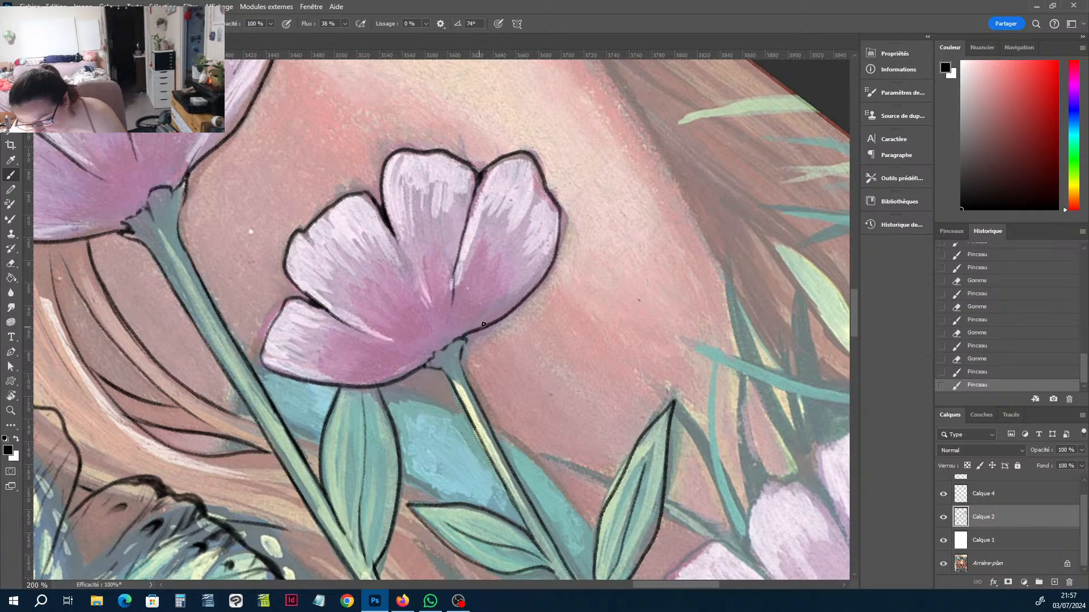
# Trim the rightmost petal's outline with the eraser and touch up its inner edge line.
pyautogui.press('r')
pyautogui.moveTo(602, 177); pyautogui.dragTo(650, 329)
pyautogui.press('e')
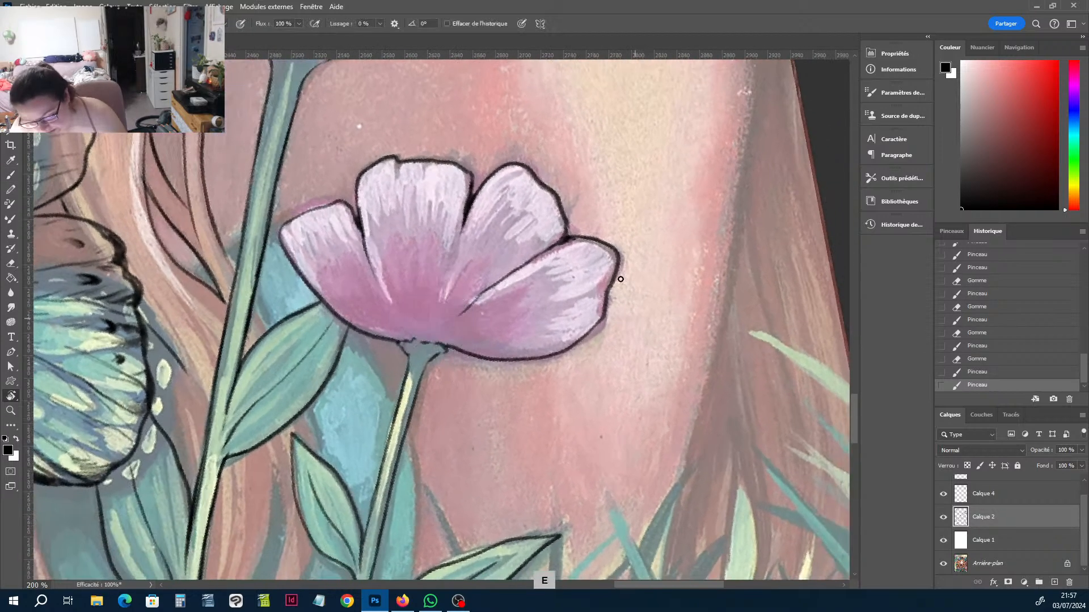
pyautogui.moveTo(617, 269)
pyautogui.mouseDown()
pyautogui.moveTo(611, 244)
pyautogui.moveTo(616, 271)
pyautogui.moveTo(663, 243)
pyautogui.moveTo(669, 226)
pyautogui.moveTo(458, 306)
pyautogui.moveTo(434, 240)
pyautogui.moveTo(435, 306)
pyautogui.mouseUp()
pyautogui.press('b')
pyautogui.press('e')
# Draw fine lines fanning out from the flower's base and along the petals.
pyautogui.press('r')
pyautogui.press('b')
pyautogui.moveTo(368, 292)
pyautogui.mouseDown()
pyautogui.moveTo(390, 319)
pyautogui.moveTo(391, 343)
pyautogui.moveTo(415, 340)
pyautogui.mouseUp()
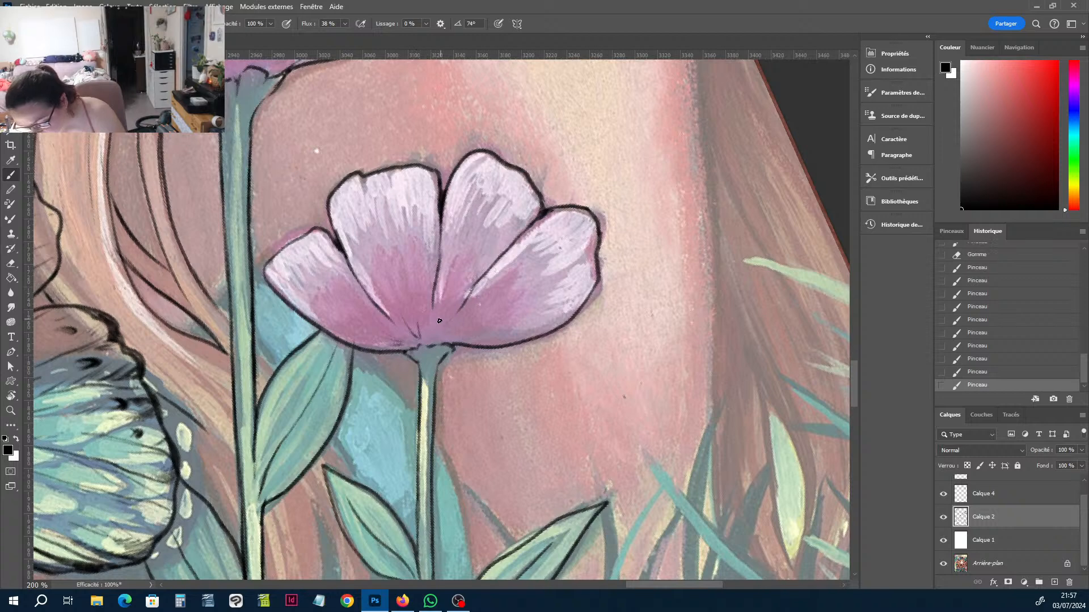
pyautogui.moveTo(450, 302); pyautogui.dragTo(442, 327)
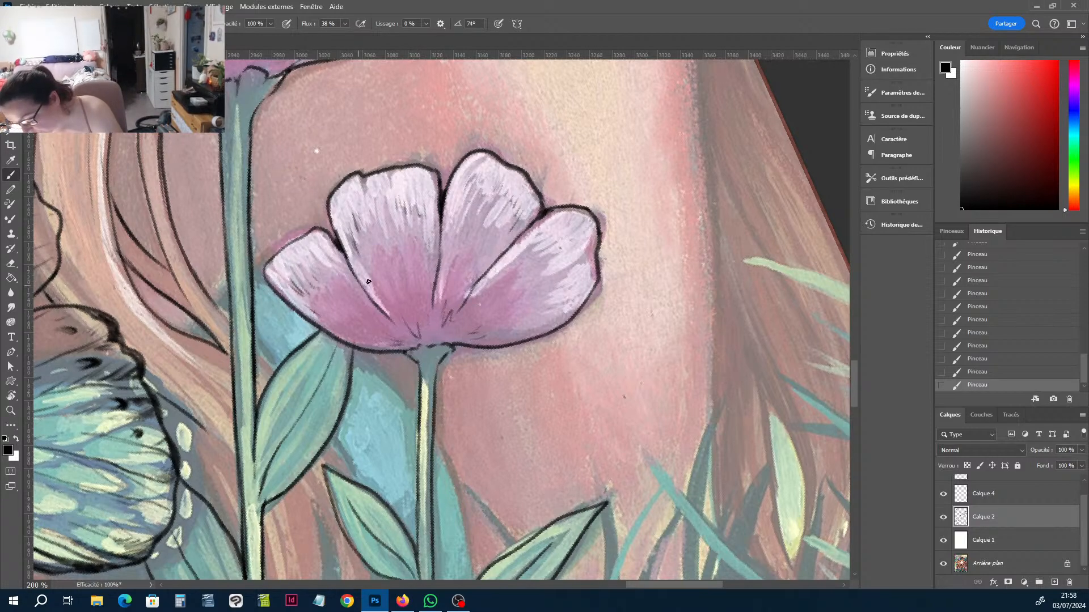
# Add fine vein lines on the rightmost petal, along its outer edge and near its base.
pyautogui.press('r')
pyautogui.moveTo(647, 282); pyautogui.dragTo(490, 204)
pyautogui.press('b')
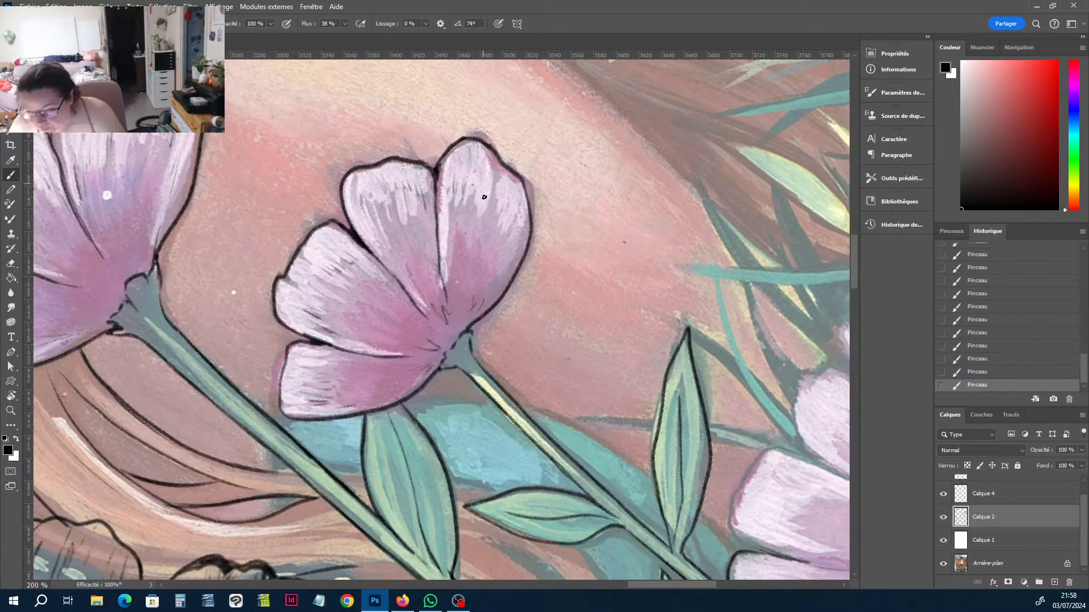
pyautogui.press('e')
pyautogui.press('b')
pyautogui.moveTo(501, 192)
pyautogui.mouseDown()
pyautogui.moveTo(498, 219)
pyautogui.moveTo(484, 218)
pyautogui.moveTo(504, 218)
pyautogui.mouseUp()
pyautogui.moveTo(512, 214); pyautogui.dragTo(509, 263)
pyautogui.moveTo(515, 241); pyautogui.dragTo(513, 256)
pyautogui.moveTo(444, 272); pyautogui.dragTo(447, 289)
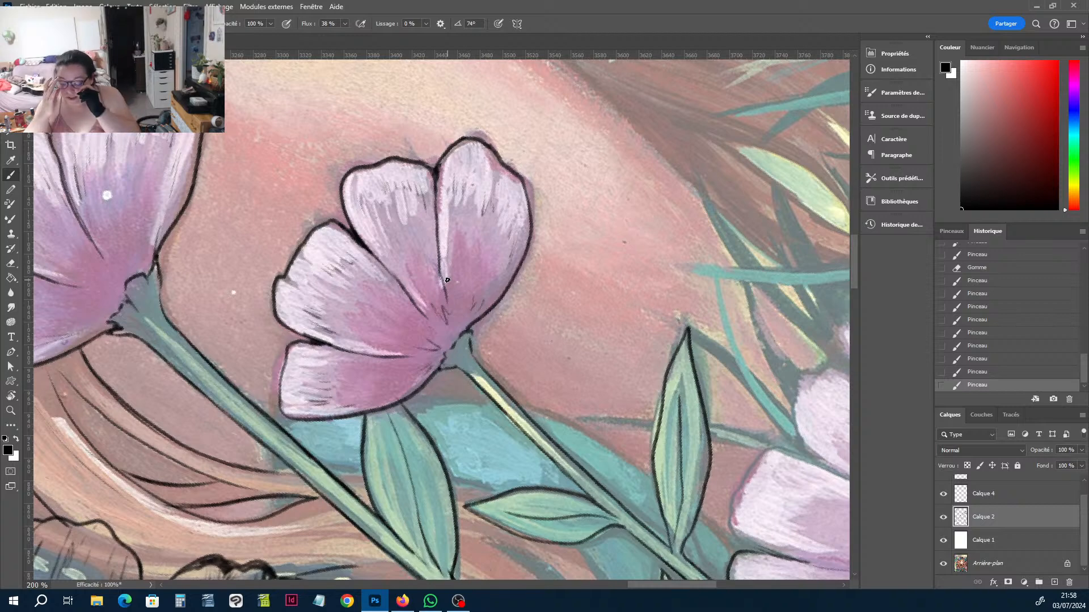
# Ink the missing outer edge of the smaller pink flower's leftmost petal.
pyautogui.press('b')
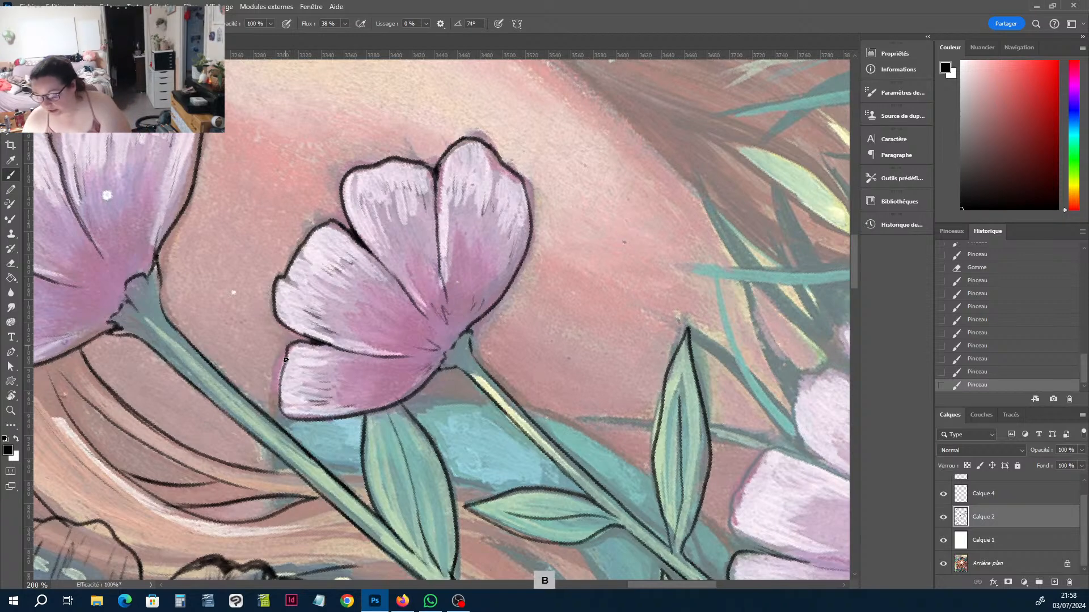
pyautogui.moveTo(277, 401); pyautogui.dragTo(289, 353)
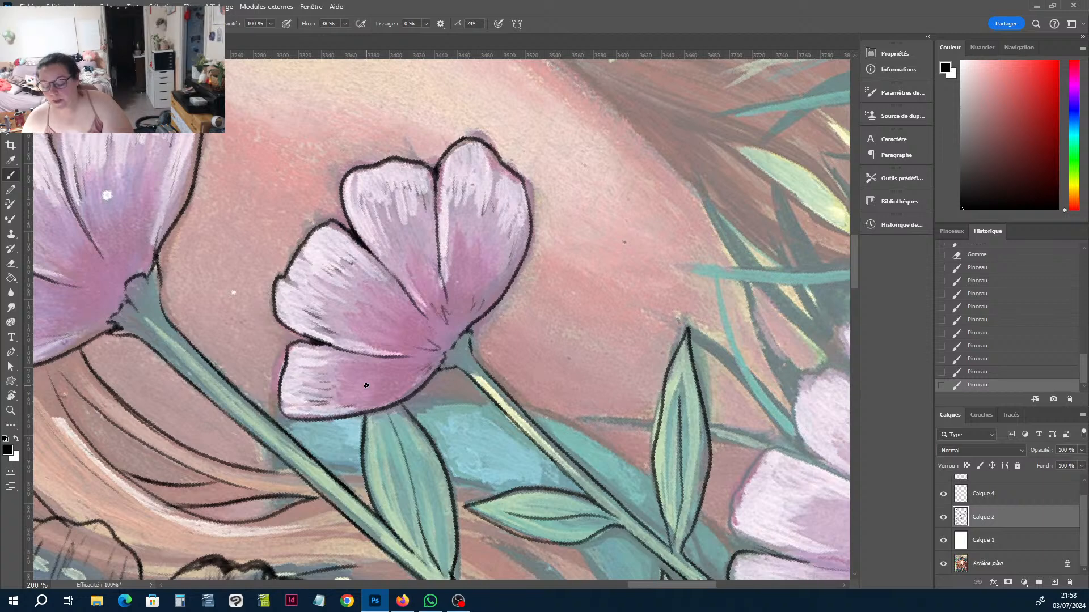
pyautogui.moveTo(571, 318); pyautogui.dragTo(572, 314)
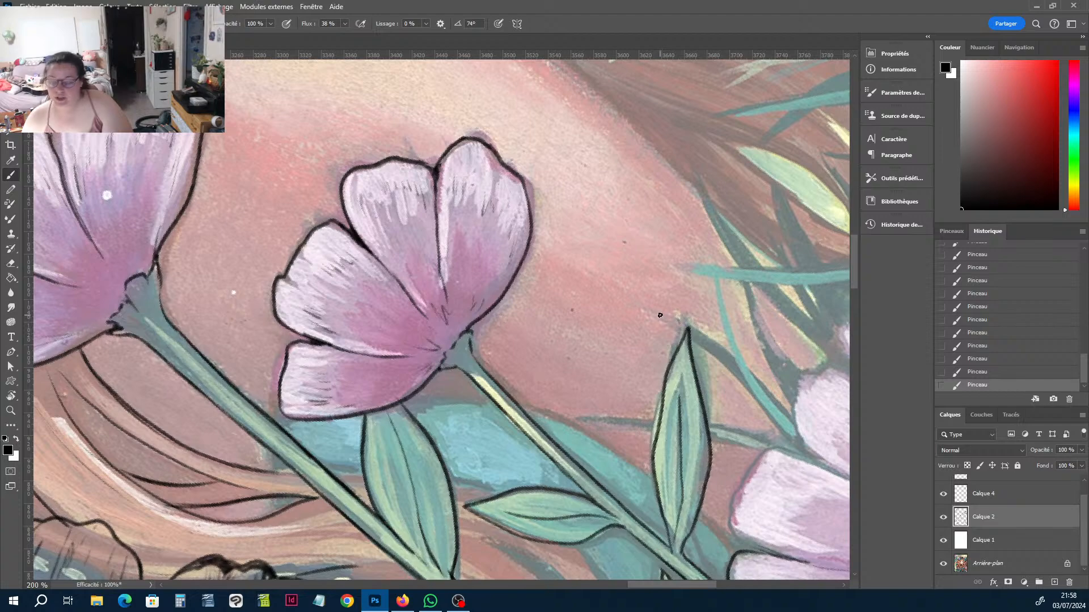
# Clean up and redraw the outline where the petals meet the sepals on both sides of the stem.
pyautogui.press('r')
pyautogui.moveTo(614, 348)
pyautogui.mouseDown()
pyautogui.moveTo(545, 250)
pyautogui.moveTo(486, 264)
pyautogui.moveTo(486, 383)
pyautogui.moveTo(462, 392)
pyautogui.mouseUp()
pyautogui.press('b')
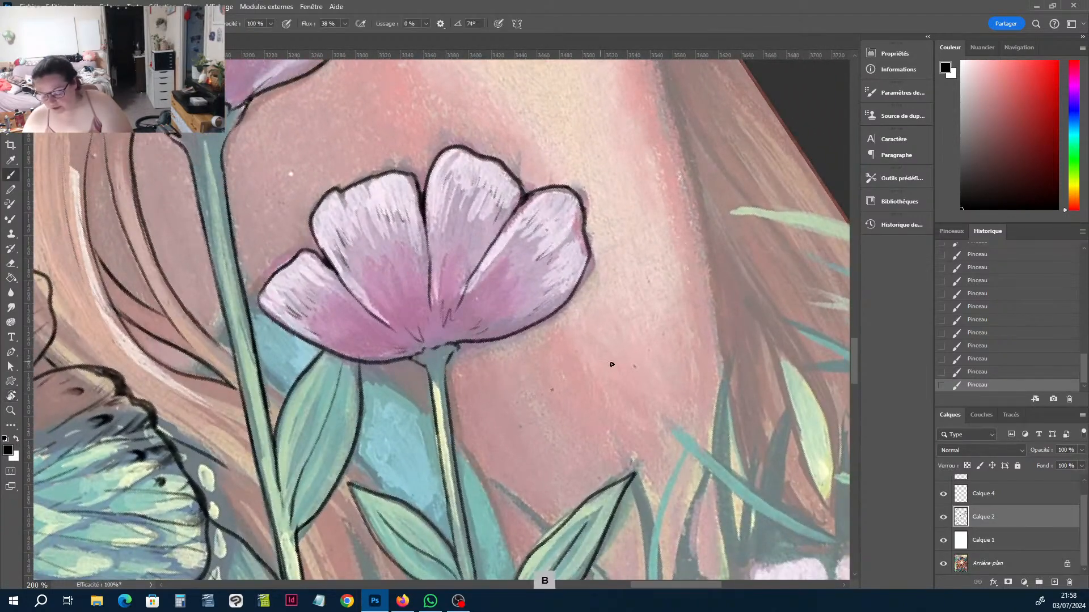
pyautogui.press('e')
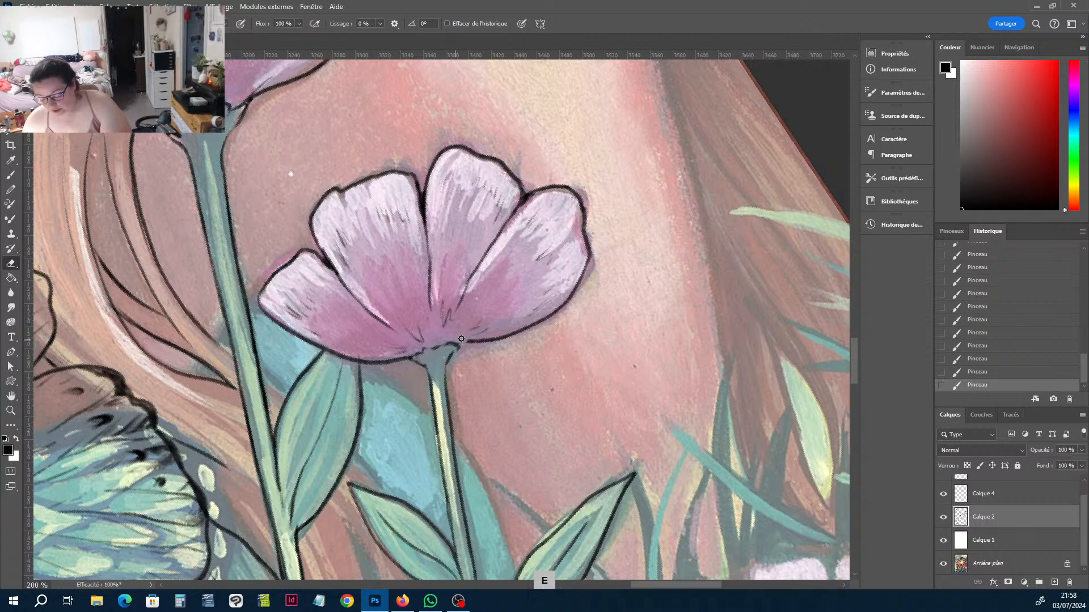
pyautogui.click(461, 339)
pyautogui.press('b')
pyautogui.click(464, 343)
pyautogui.click(462, 342)
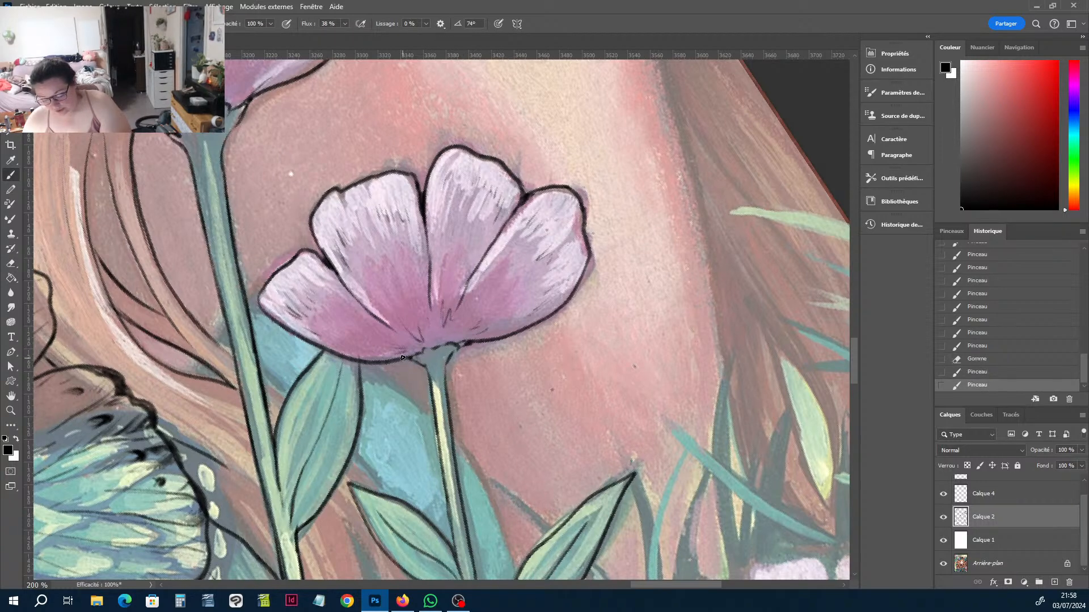
pyautogui.moveTo(408, 350); pyautogui.dragTo(434, 343)
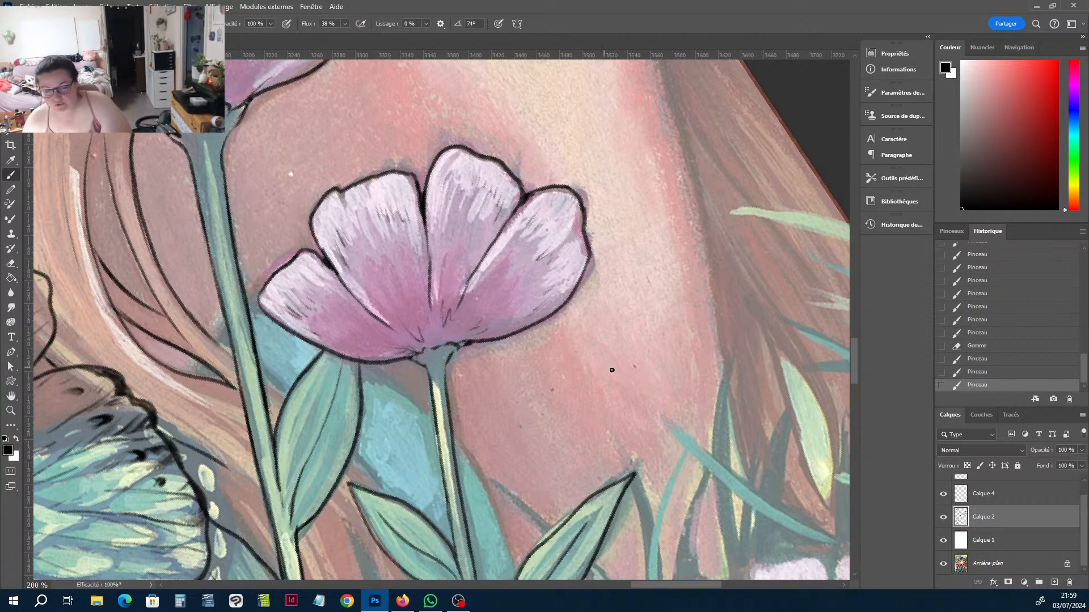
# Outline the hair edge between the large teal leaf and the small pointed leaf, thinning the line with the eraser.
pyautogui.moveTo(632, 380); pyautogui.dragTo(611, 186)
pyautogui.moveTo(595, 224); pyautogui.dragTo(754, 261)
pyautogui.press('r')
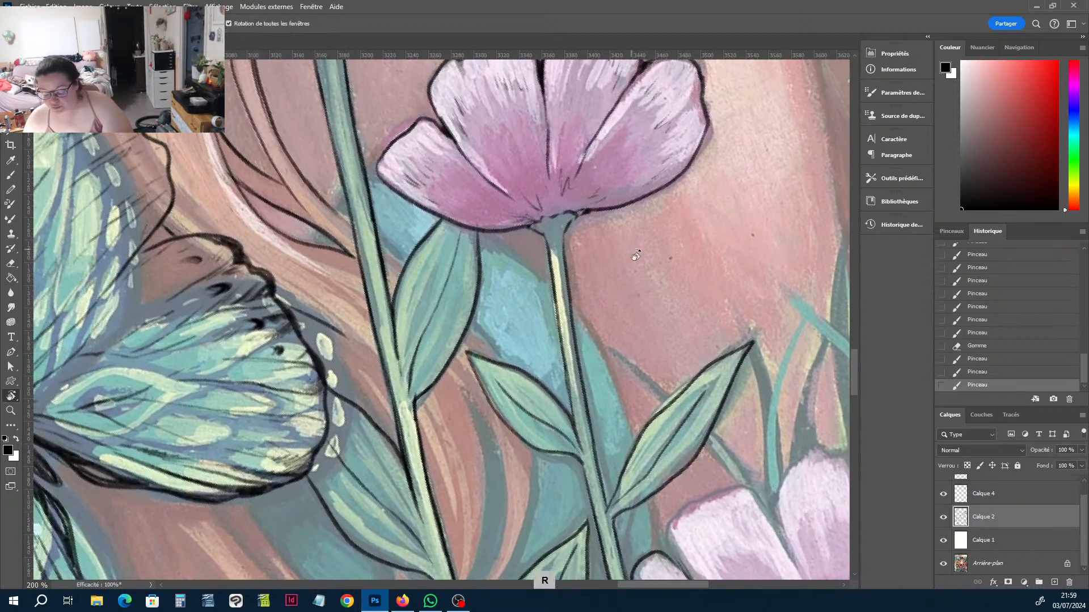
pyautogui.moveTo(641, 295); pyautogui.dragTo(558, 321)
pyautogui.press('b')
pyautogui.moveTo(417, 249)
pyautogui.mouseDown()
pyautogui.moveTo(414, 234)
pyautogui.moveTo(425, 253)
pyautogui.mouseUp()
pyautogui.moveTo(483, 375)
pyautogui.mouseDown()
pyautogui.moveTo(476, 344)
pyautogui.moveTo(487, 389)
pyautogui.mouseUp()
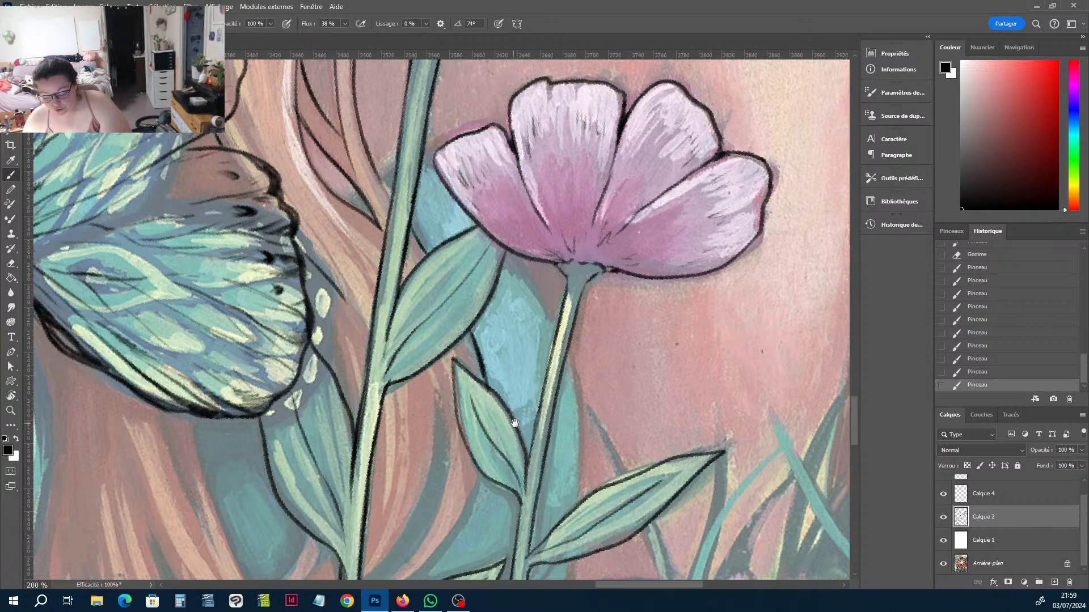
pyautogui.press('e')
pyautogui.moveTo(479, 352); pyautogui.dragTo(486, 383)
pyautogui.press('space')
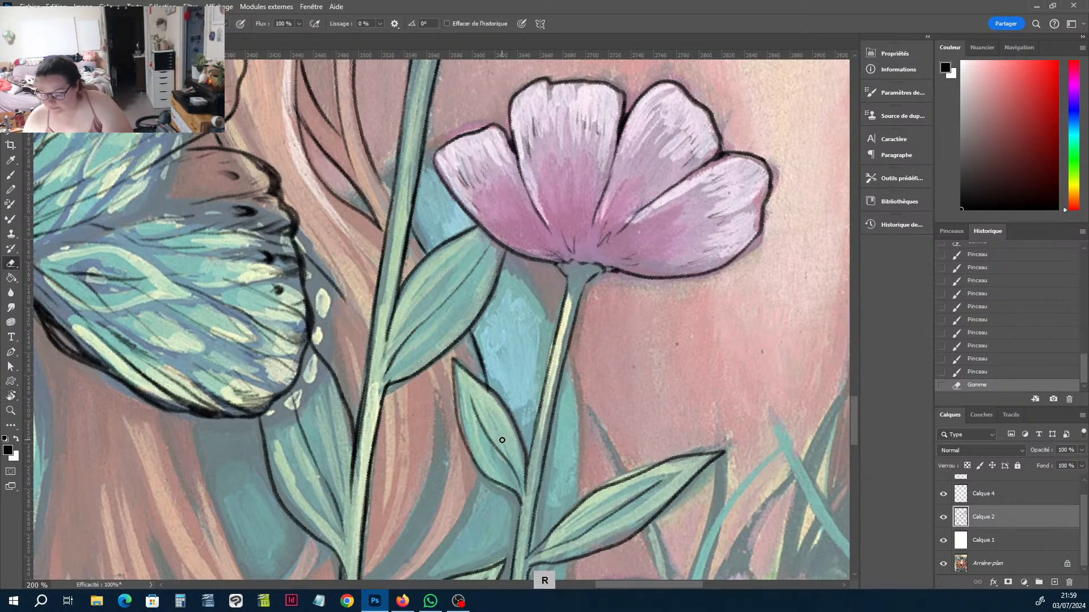
# Outline the curved hair strands and the dark gap between the thick stem and the slender stem.
pyautogui.moveTo(502, 441)
pyautogui.mouseDown()
pyautogui.moveTo(542, 287)
pyautogui.moveTo(561, 263)
pyautogui.moveTo(552, 247)
pyautogui.moveTo(523, 276)
pyautogui.moveTo(522, 296)
pyautogui.mouseUp()
pyautogui.press('r')
pyautogui.press('b')
pyautogui.moveTo(522, 294); pyautogui.dragTo(502, 396)
pyautogui.moveTo(463, 451)
pyautogui.mouseDown()
pyautogui.moveTo(506, 375)
pyautogui.moveTo(490, 361)
pyautogui.moveTo(495, 326)
pyautogui.mouseUp()
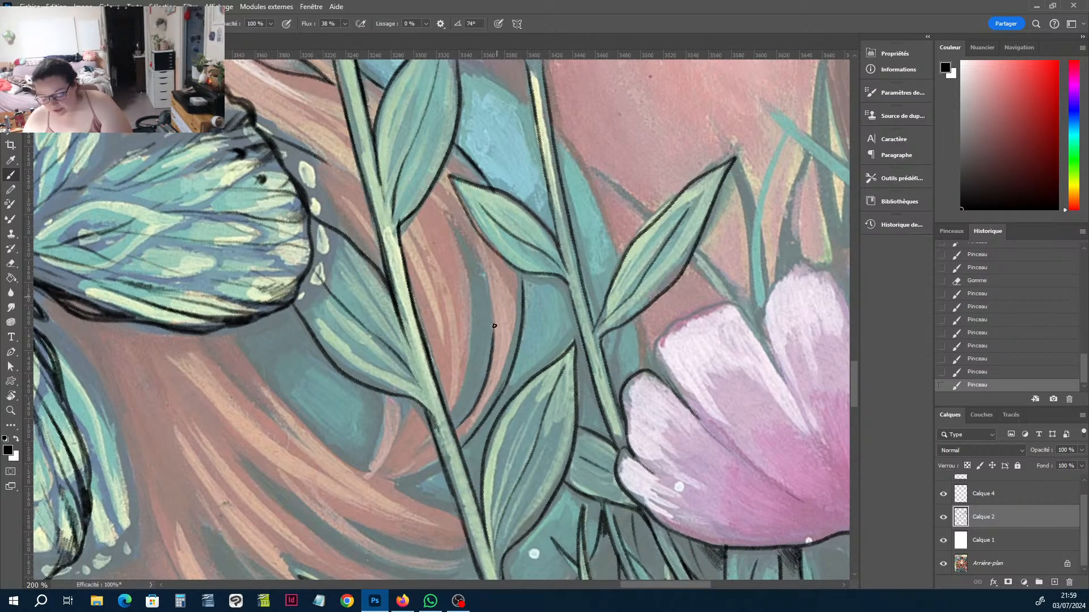
pyautogui.moveTo(459, 230); pyautogui.dragTo(491, 319)
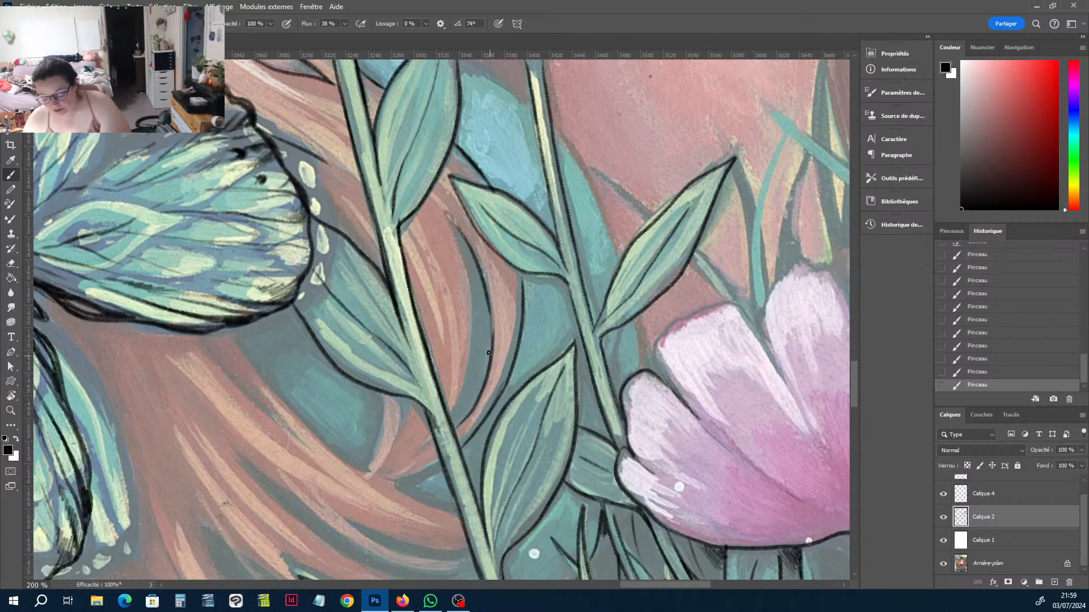
# Finish the outline of the dark gap between the hair strands, erasing overlapping lines.
pyautogui.moveTo(453, 222)
pyautogui.mouseDown()
pyautogui.moveTo(470, 255)
pyautogui.moveTo(456, 229)
pyautogui.moveTo(469, 282)
pyautogui.moveTo(469, 410)
pyautogui.moveTo(457, 428)
pyautogui.moveTo(493, 332)
pyautogui.moveTo(474, 416)
pyautogui.moveTo(489, 337)
pyautogui.moveTo(470, 410)
pyautogui.moveTo(625, 237)
pyautogui.moveTo(543, 525)
pyautogui.moveTo(282, 256)
pyautogui.mouseUp()
pyautogui.press('e')
pyautogui.press('b')
pyautogui.press('e')
pyautogui.press('r')
pyautogui.press('b')
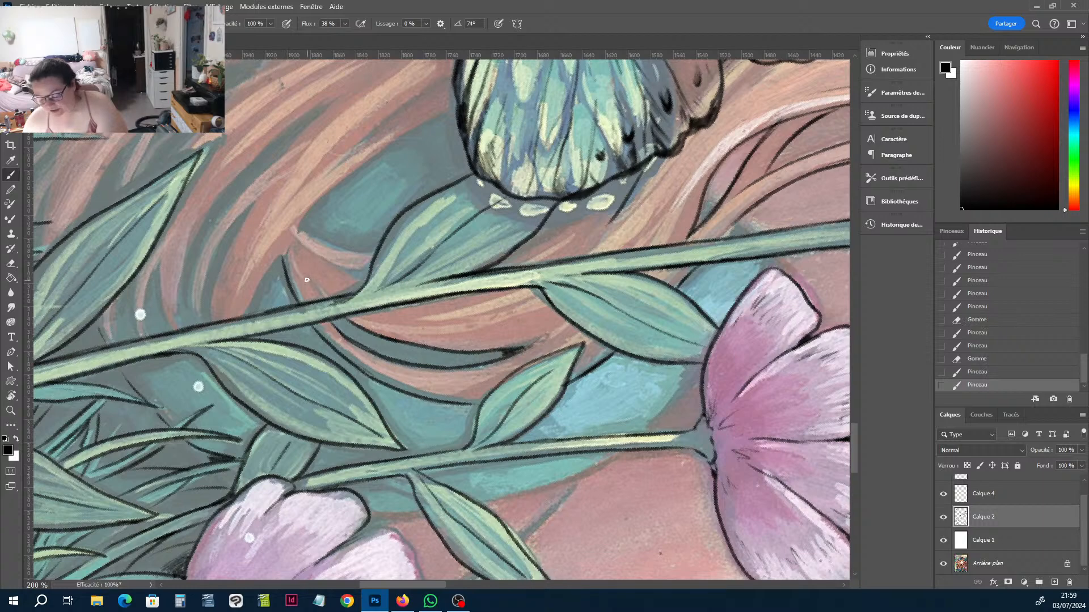
# Continue the hair strand lines on both sides of the thick stem, erasing the overshooting ends.
pyautogui.moveTo(325, 302); pyautogui.dragTo(313, 286)
pyautogui.moveTo(338, 321); pyautogui.dragTo(351, 338)
pyautogui.moveTo(345, 333)
pyautogui.mouseDown()
pyautogui.moveTo(359, 347)
pyautogui.moveTo(333, 333)
pyautogui.moveTo(356, 345)
pyautogui.mouseUp()
pyautogui.press('e')
pyautogui.press('b')
pyautogui.moveTo(313, 329); pyautogui.dragTo(332, 347)
pyautogui.moveTo(321, 338)
pyautogui.mouseDown()
pyautogui.moveTo(334, 350)
pyautogui.moveTo(330, 334)
pyautogui.mouseUp()
pyautogui.press('e')
pyautogui.press('r')
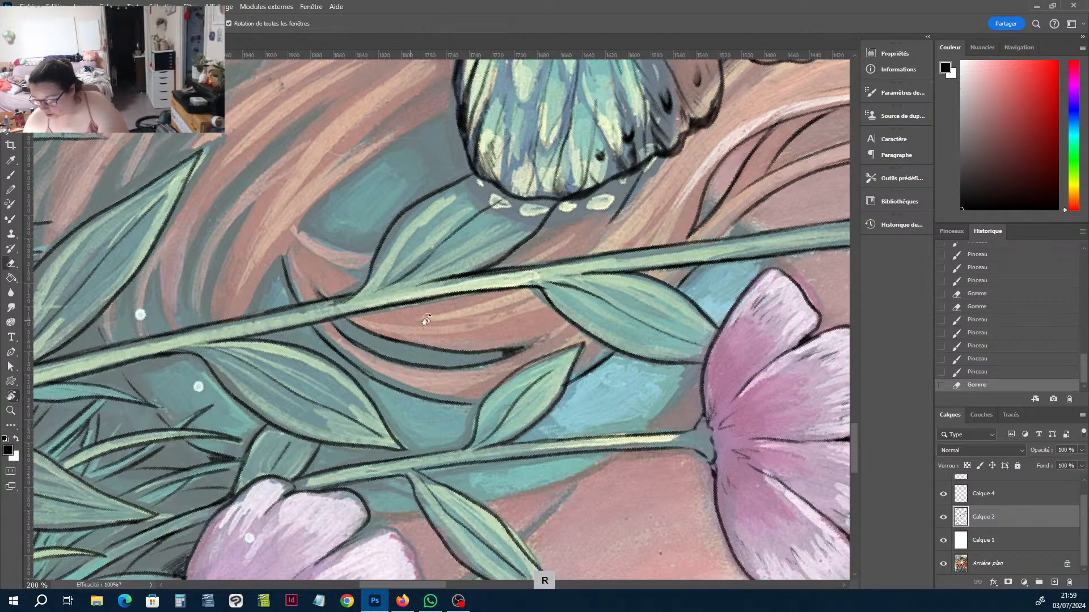
# Ink the hair strands between the butterfly's wing edge and the thick stem.
pyautogui.moveTo(426, 320)
pyautogui.mouseDown()
pyautogui.moveTo(476, 239)
pyautogui.moveTo(385, 198)
pyautogui.moveTo(438, 264)
pyautogui.mouseUp()
pyautogui.press('h')
pyautogui.press('b')
pyautogui.moveTo(411, 204); pyautogui.dragTo(448, 251)
pyautogui.moveTo(441, 238); pyautogui.dragTo(451, 258)
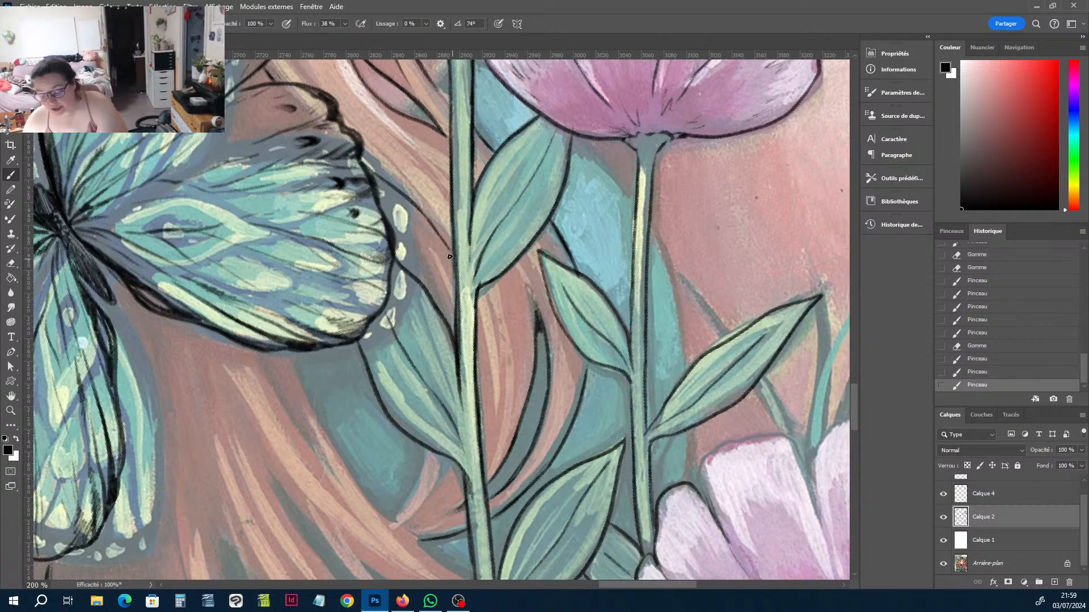
pyautogui.moveTo(419, 221); pyautogui.dragTo(409, 267)
pyautogui.moveTo(409, 249); pyautogui.dragTo(400, 271)
pyautogui.moveTo(404, 267)
pyautogui.mouseDown()
pyautogui.moveTo(390, 225)
pyautogui.moveTo(408, 244)
pyautogui.mouseUp()
pyautogui.moveTo(405, 238); pyautogui.dragTo(426, 268)
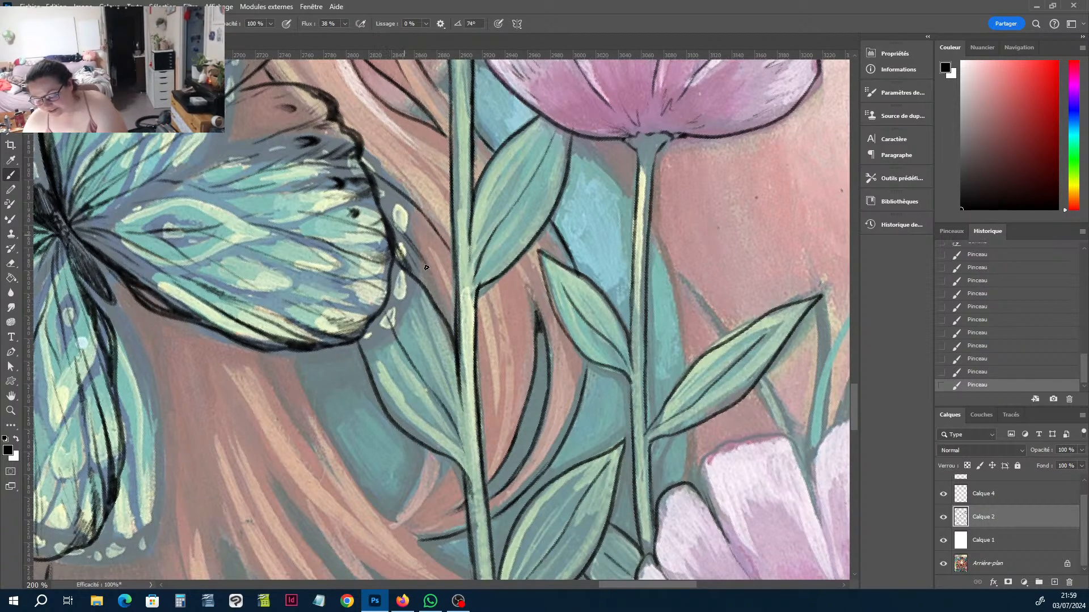
# Outline the small hair lock beside the thick stem under the teal leaf and undo the last stroke.
pyautogui.press('h')
pyautogui.moveTo(508, 359); pyautogui.dragTo(540, 260)
pyautogui.press('b')
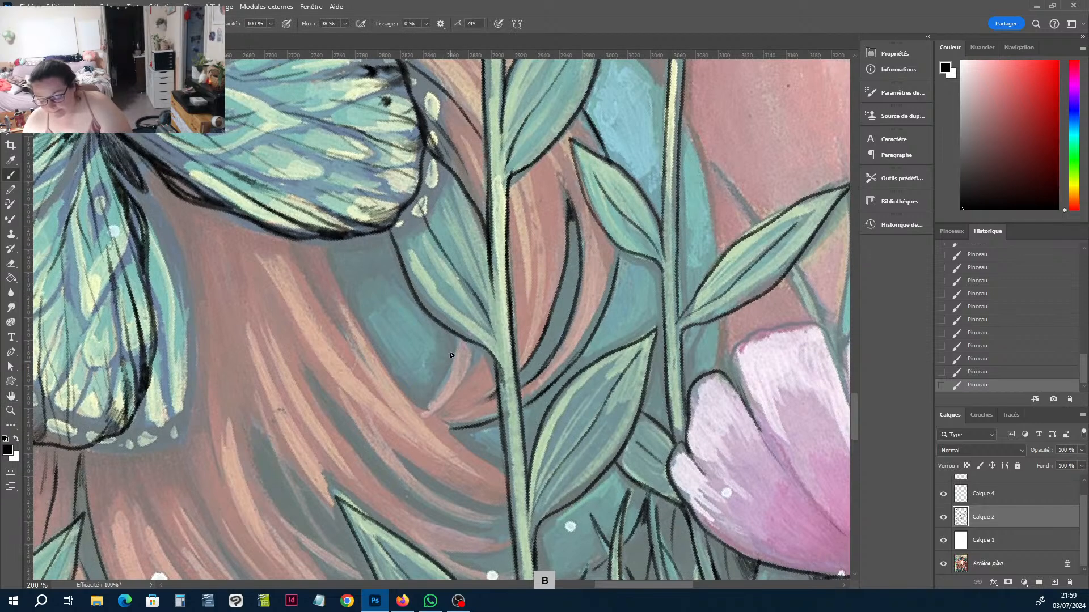
pyautogui.moveTo(457, 342); pyautogui.dragTo(429, 402)
pyautogui.moveTo(457, 343)
pyautogui.mouseDown()
pyautogui.moveTo(434, 397)
pyautogui.moveTo(459, 383)
pyautogui.moveTo(438, 407)
pyautogui.moveTo(474, 371)
pyautogui.mouseUp()
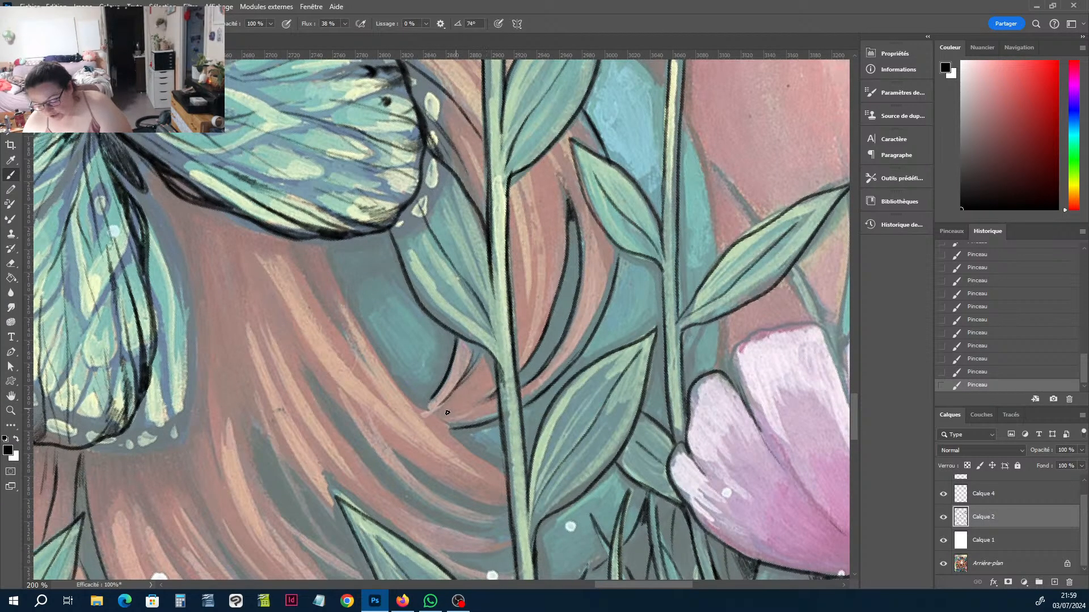
pyautogui.press('r')
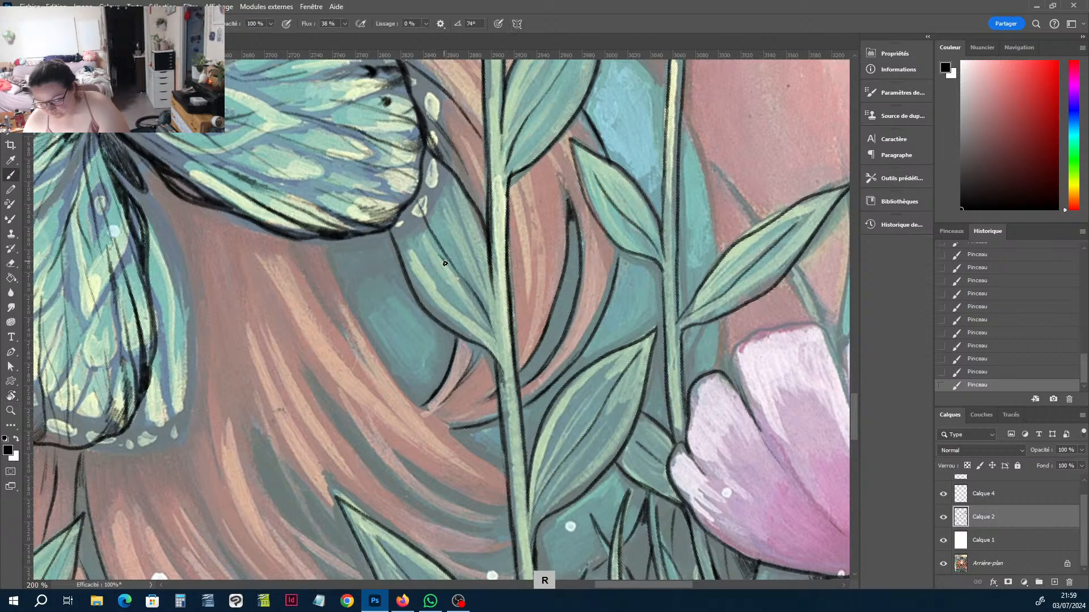
pyautogui.click(989, 372)
# Outline the hair edge from beneath the butterfly's wing down to the thick stem, erasing the excess at the corner.
pyautogui.press('b')
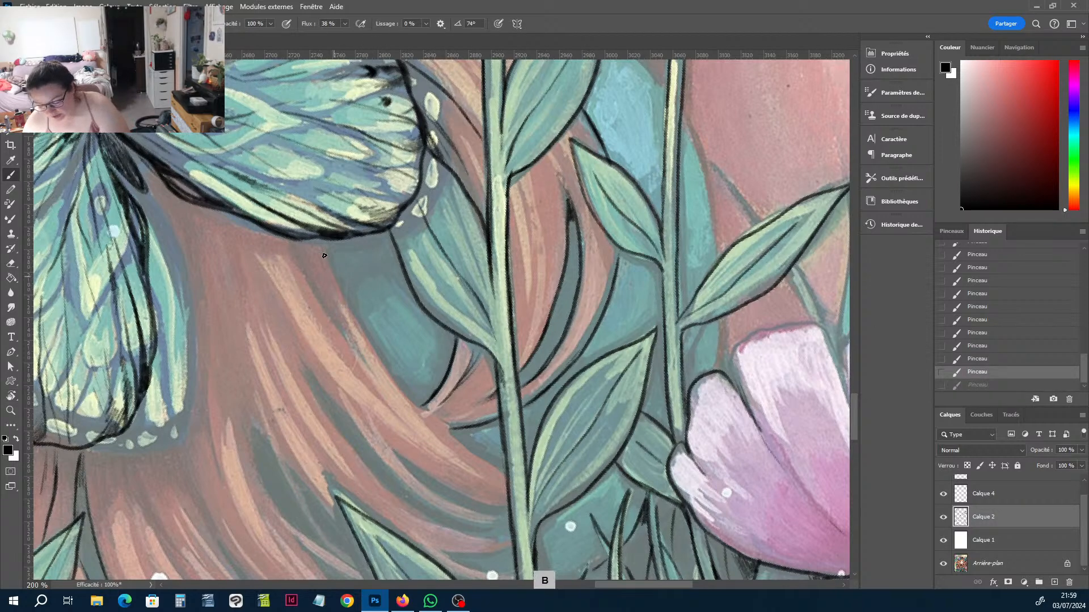
pyautogui.moveTo(323, 240); pyautogui.dragTo(338, 279)
pyautogui.moveTo(364, 327)
pyautogui.mouseDown()
pyautogui.moveTo(343, 291)
pyautogui.moveTo(418, 405)
pyautogui.mouseUp()
pyautogui.moveTo(454, 437); pyautogui.dragTo(505, 471)
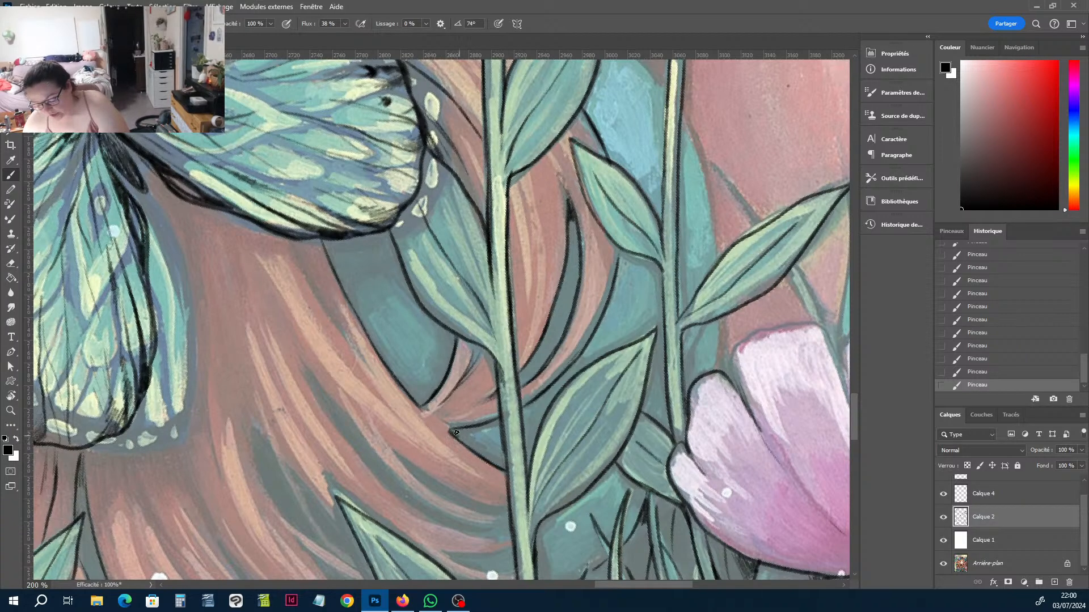
pyautogui.press('e')
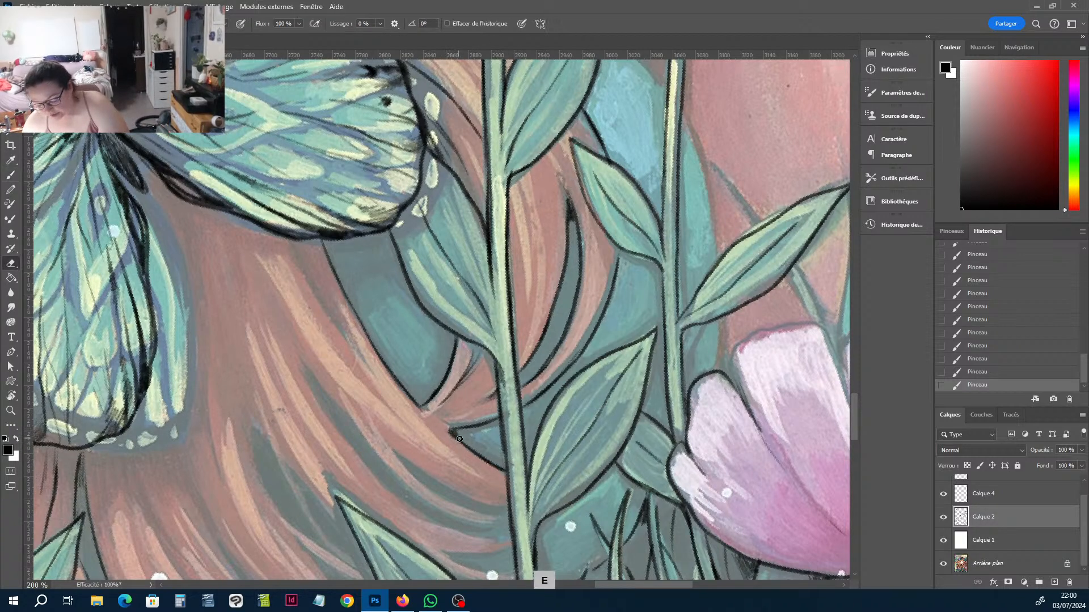
pyautogui.moveTo(454, 435); pyautogui.dragTo(465, 443)
pyautogui.press('b')
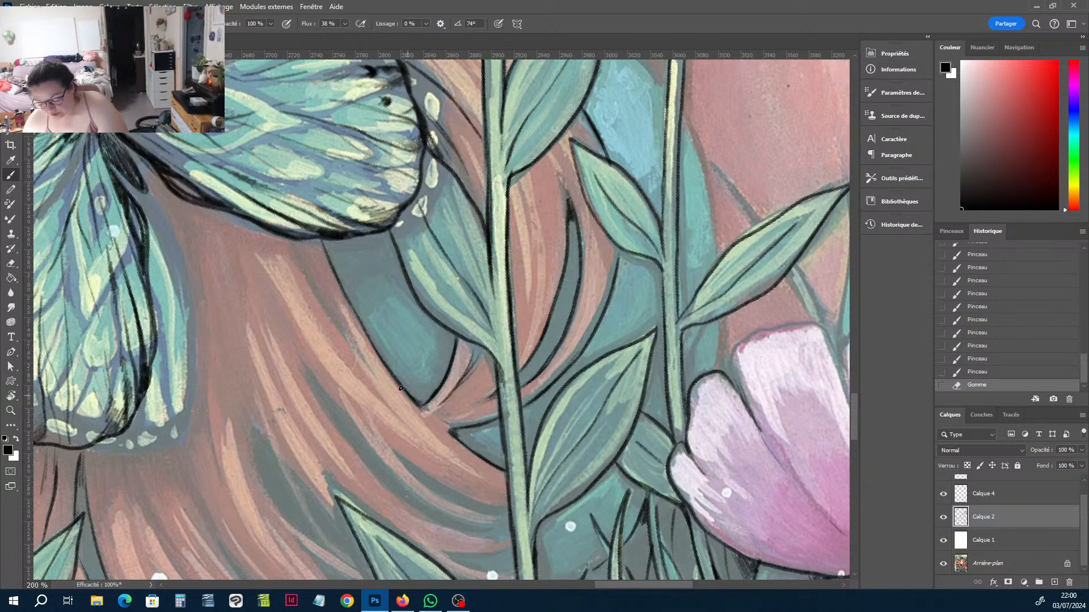
# Touch up the hair corner beside the thick stem and ink the lock's edge along the small teal gap, erasing the overshoot.
pyautogui.moveTo(421, 402); pyautogui.dragTo(413, 404)
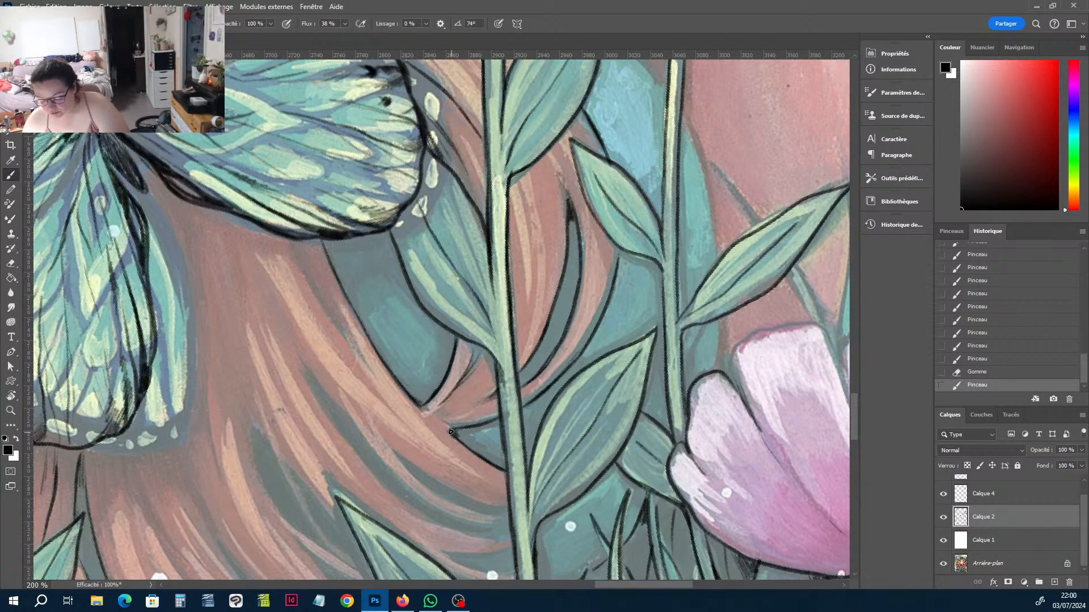
pyautogui.press('e')
pyautogui.moveTo(466, 454); pyautogui.dragTo(457, 446)
pyautogui.press('b')
pyautogui.moveTo(458, 445); pyautogui.dragTo(469, 448)
pyautogui.moveTo(461, 442); pyautogui.dragTo(500, 467)
pyautogui.moveTo(473, 449); pyautogui.dragTo(499, 467)
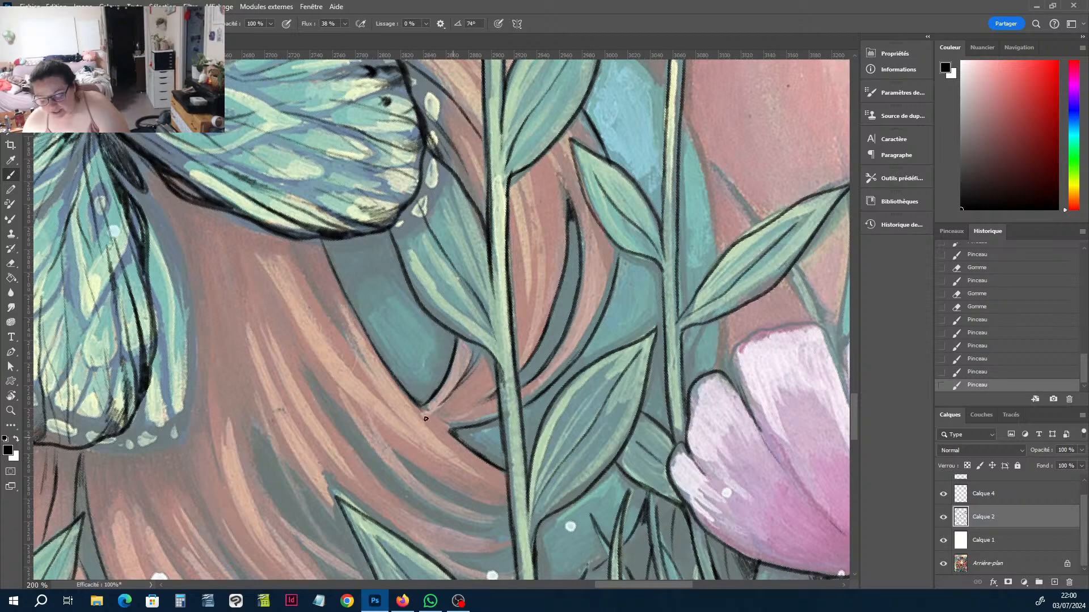
pyautogui.click(423, 405)
# Ink two long hair strand lines sweeping down from beneath the butterfly's upper wing.
pyautogui.moveTo(292, 248); pyautogui.dragTo(307, 283)
pyautogui.moveTo(297, 260)
pyautogui.mouseDown()
pyautogui.moveTo(317, 298)
pyautogui.moveTo(312, 285)
pyautogui.mouseUp()
pyautogui.moveTo(309, 274); pyautogui.dragTo(323, 303)
pyautogui.moveTo(298, 248); pyautogui.dragTo(353, 349)
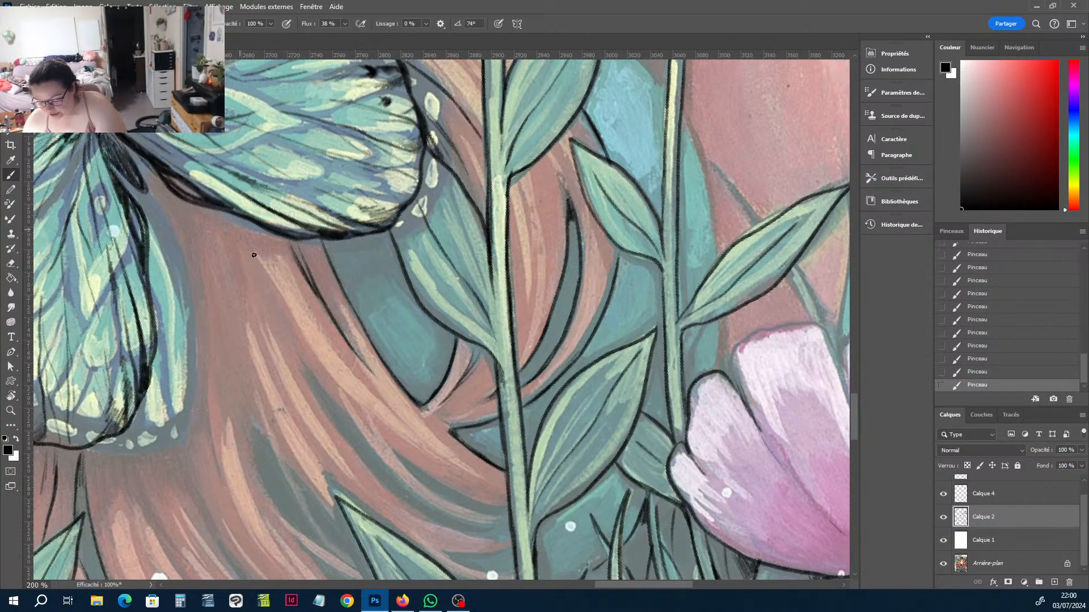
pyautogui.moveTo(237, 226); pyautogui.dragTo(299, 324)
pyautogui.moveTo(257, 260)
pyautogui.mouseDown()
pyautogui.moveTo(400, 443)
pyautogui.moveTo(363, 409)
pyautogui.mouseUp()
pyautogui.press('e')
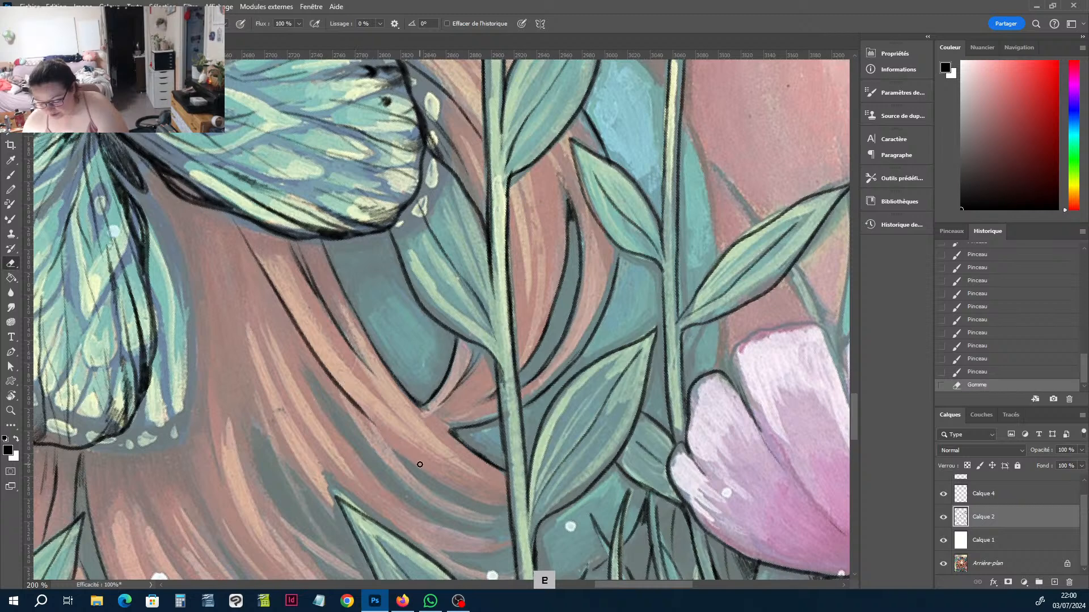
# Outline the narrow dark gap between the hair locks down to the thick stem, erasing the excess near its pointed tip.
pyautogui.press('b')
pyautogui.moveTo(402, 457); pyautogui.dragTo(503, 508)
pyautogui.moveTo(403, 465); pyautogui.dragTo(514, 528)
pyautogui.press('e')
pyautogui.press('b')
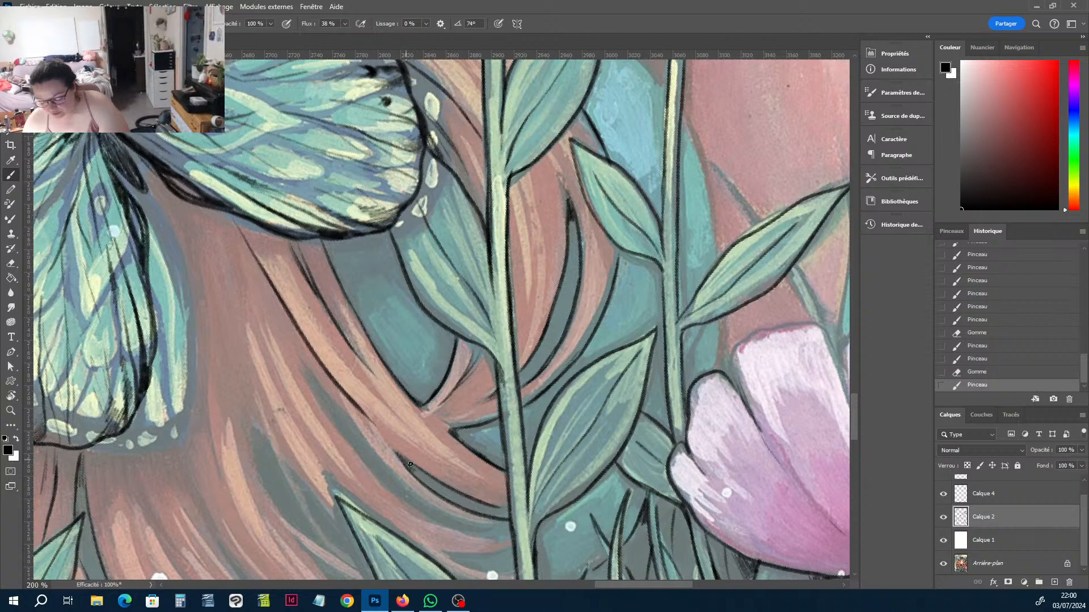
pyautogui.moveTo(398, 457); pyautogui.dragTo(416, 475)
pyautogui.press('e')
pyautogui.moveTo(378, 426); pyautogui.dragTo(371, 422)
pyautogui.moveTo(375, 425); pyautogui.dragTo(371, 420)
pyautogui.press('b')
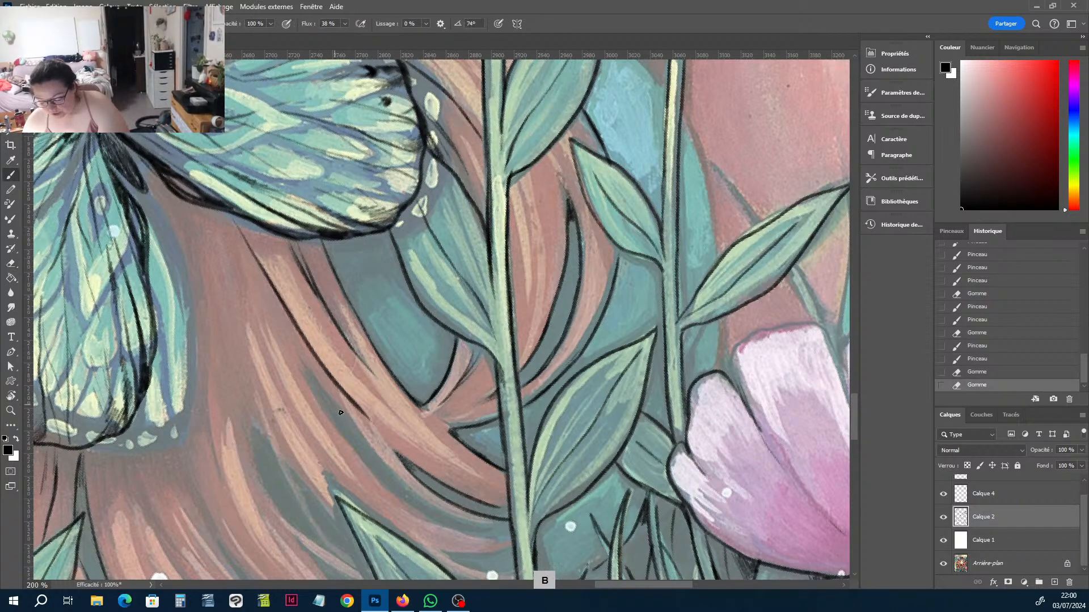
# Outline the longer dark gap lower in the hair, extending its edge upward and cleaning up the line with the eraser.
pyautogui.moveTo(319, 387)
pyautogui.mouseDown()
pyautogui.moveTo(421, 504)
pyautogui.moveTo(503, 539)
pyautogui.mouseUp()
pyautogui.moveTo(389, 477)
pyautogui.mouseDown()
pyautogui.moveTo(415, 500)
pyautogui.moveTo(335, 425)
pyautogui.moveTo(292, 351)
pyautogui.mouseUp()
pyautogui.moveTo(295, 353); pyautogui.dragTo(286, 337)
pyautogui.press('e')
pyautogui.moveTo(320, 388); pyautogui.dragTo(283, 328)
pyautogui.press('b')
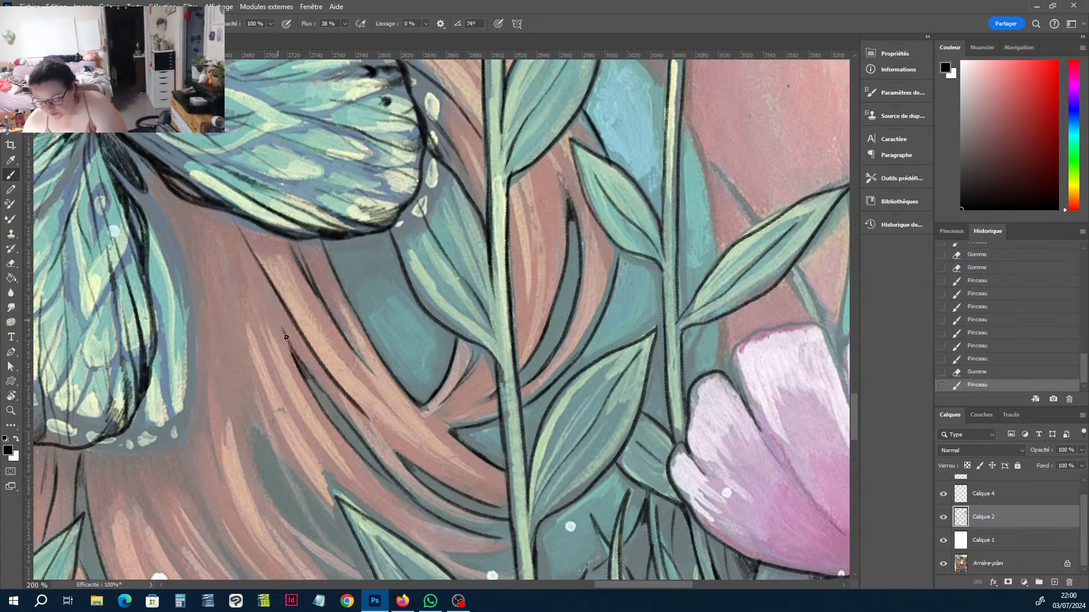
# Ink the lower edge of the long dark gap and join it to the strand line running toward the thick stem.
pyautogui.moveTo(306, 377); pyautogui.dragTo(388, 486)
pyautogui.press('e')
pyautogui.press('b')
pyautogui.moveTo(377, 471); pyautogui.dragTo(403, 492)
pyautogui.moveTo(393, 486); pyautogui.dragTo(407, 491)
pyautogui.scroll(-5, 419, 431)
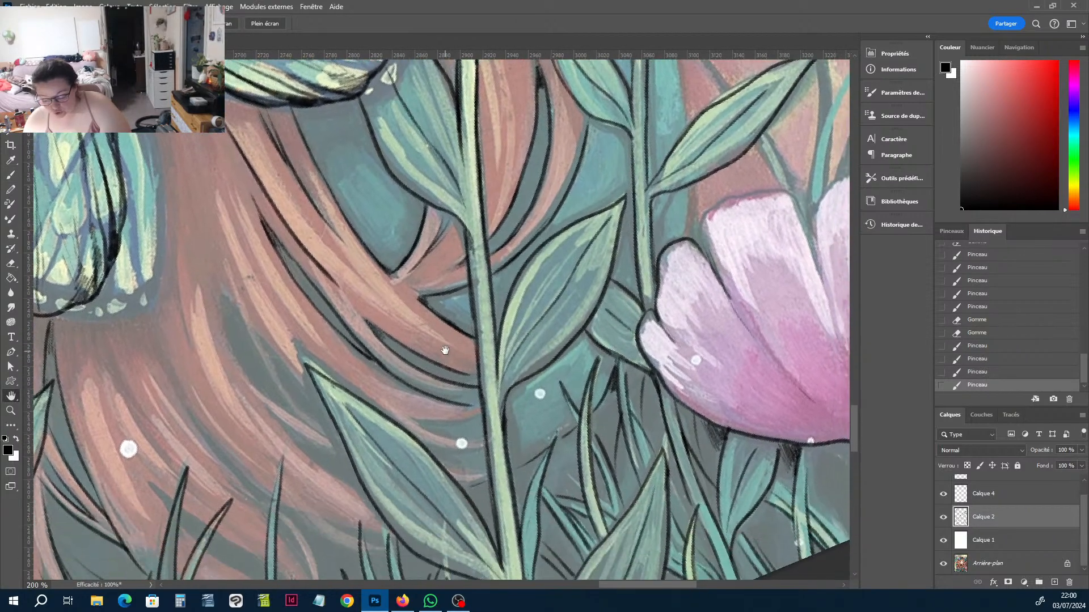
pyautogui.press('e')
pyautogui.press('b')
pyautogui.moveTo(361, 353); pyautogui.dragTo(371, 361)
pyautogui.moveTo(370, 359); pyautogui.dragTo(386, 368)
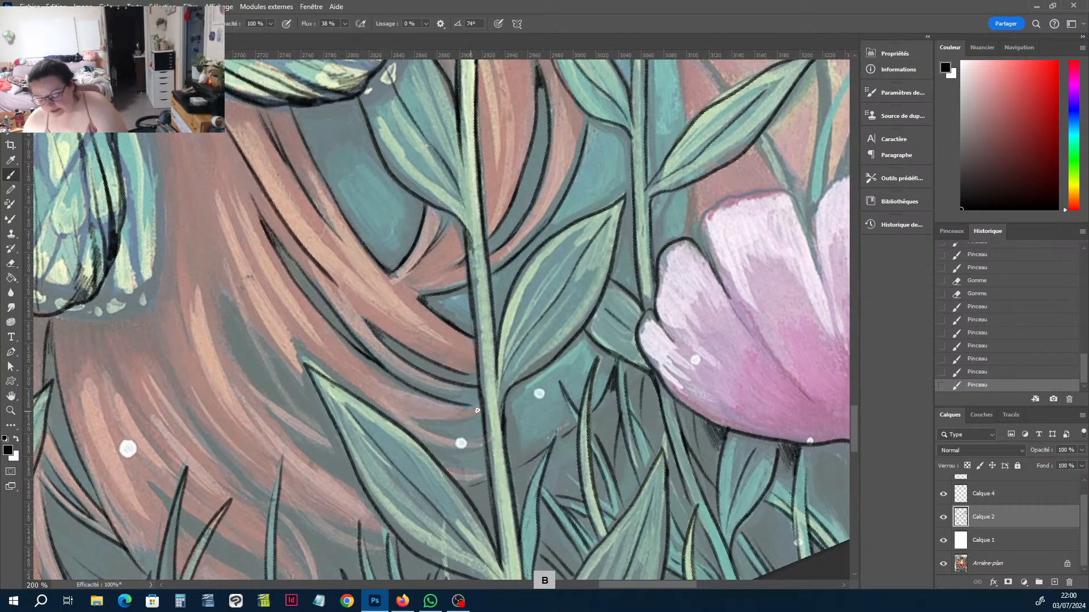
# Outline the hair lock tip that meets the thick stem beside the small white dot, erasing the overshooting ends.
pyautogui.press('r')
pyautogui.moveTo(496, 301); pyautogui.dragTo(490, 351)
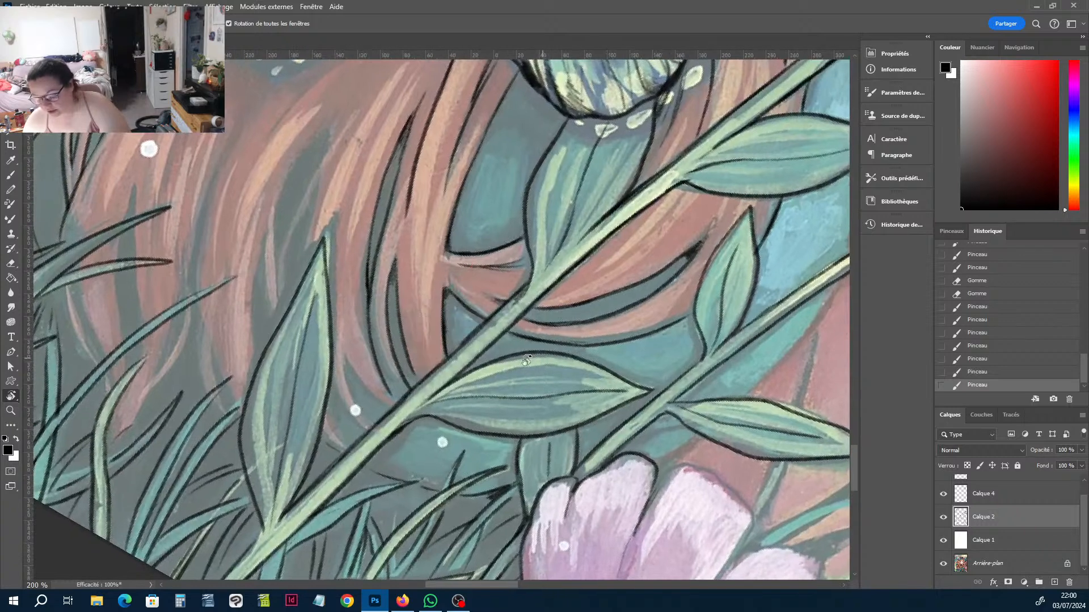
pyautogui.press('b')
pyautogui.moveTo(378, 404); pyautogui.dragTo(347, 360)
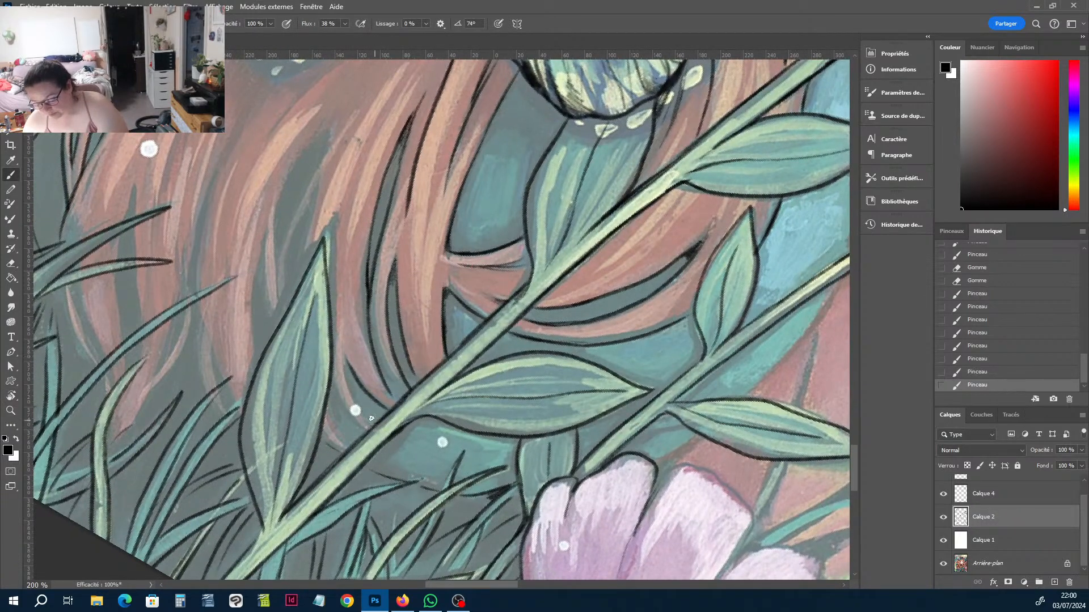
pyautogui.moveTo(372, 418)
pyautogui.mouseDown()
pyautogui.moveTo(345, 360)
pyautogui.moveTo(369, 391)
pyautogui.moveTo(402, 405)
pyautogui.mouseUp()
pyautogui.press('e')
pyautogui.press('b')
pyautogui.press('e')
pyautogui.press('b')
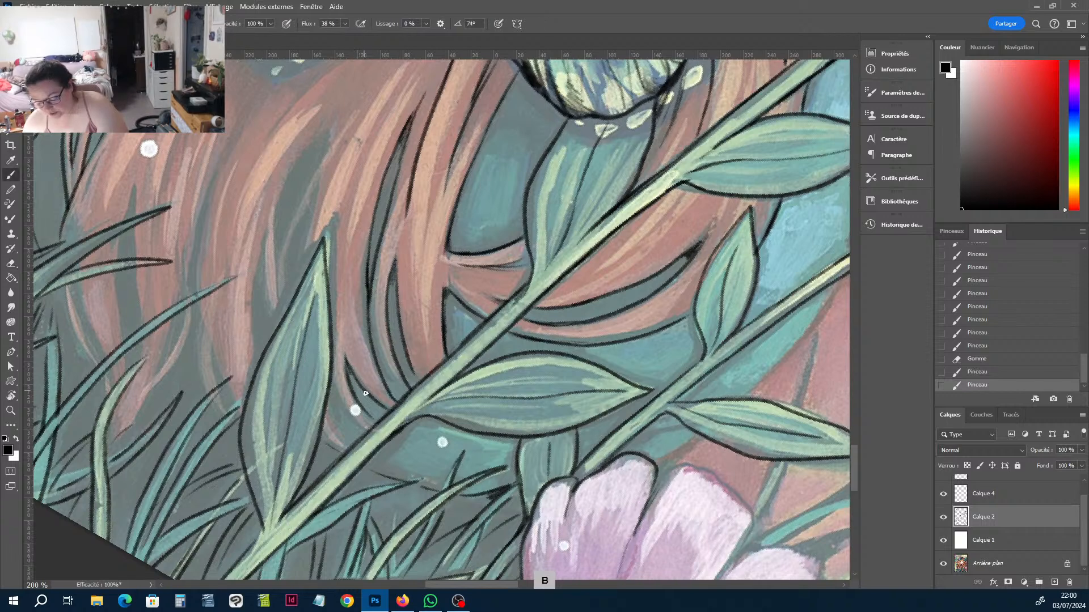
# Refine the hair tip line beside the white dot and ink the outer strand edge between the long leaf and thick stem.
pyautogui.moveTo(350, 380)
pyautogui.mouseDown()
pyautogui.moveTo(349, 403)
pyautogui.moveTo(377, 422)
pyautogui.mouseUp()
pyautogui.press('e')
pyautogui.press('b')
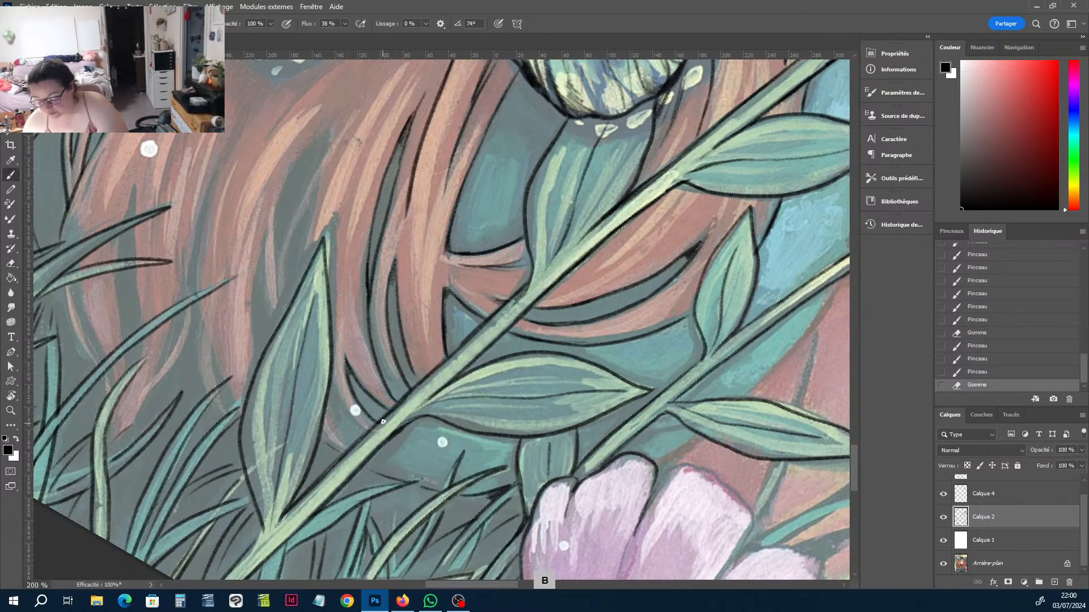
pyautogui.moveTo(333, 388)
pyautogui.mouseDown()
pyautogui.moveTo(363, 423)
pyautogui.moveTo(354, 420)
pyautogui.moveTo(353, 447)
pyautogui.mouseUp()
pyautogui.press('h')
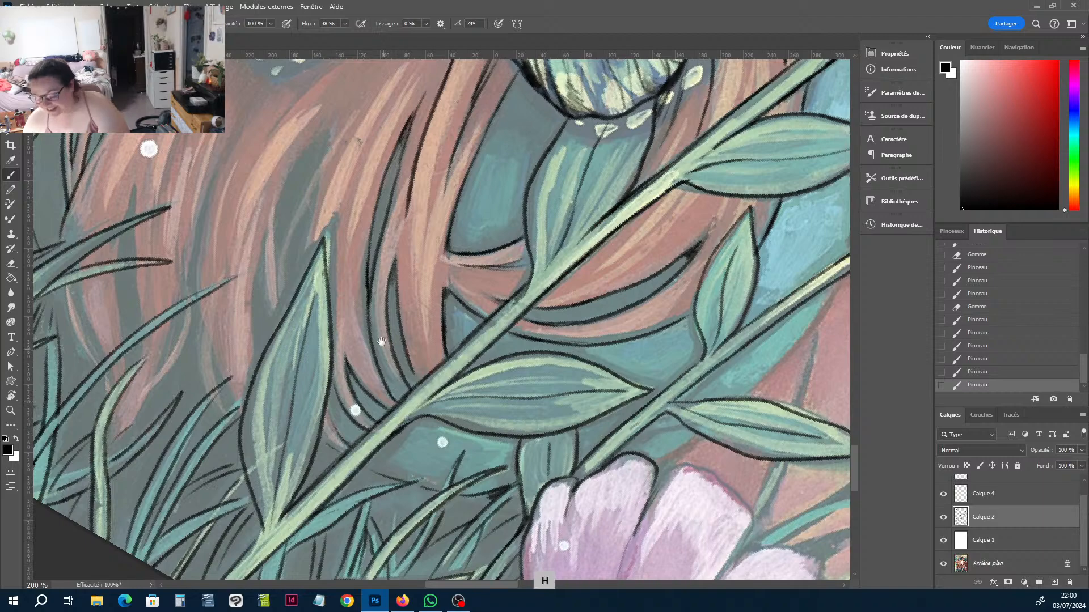
# Erase the excess ink around the upper tip of the long dark gap in the hair.
pyautogui.moveTo(375, 353); pyautogui.dragTo(419, 481)
pyautogui.press('r')
pyautogui.moveTo(518, 311)
pyautogui.mouseDown()
pyautogui.moveTo(518, 253)
pyautogui.moveTo(521, 267)
pyautogui.mouseUp()
pyautogui.press('b')
pyautogui.press('e')
pyautogui.moveTo(402, 201); pyautogui.dragTo(404, 277)
pyautogui.press('b')
pyautogui.press('e')
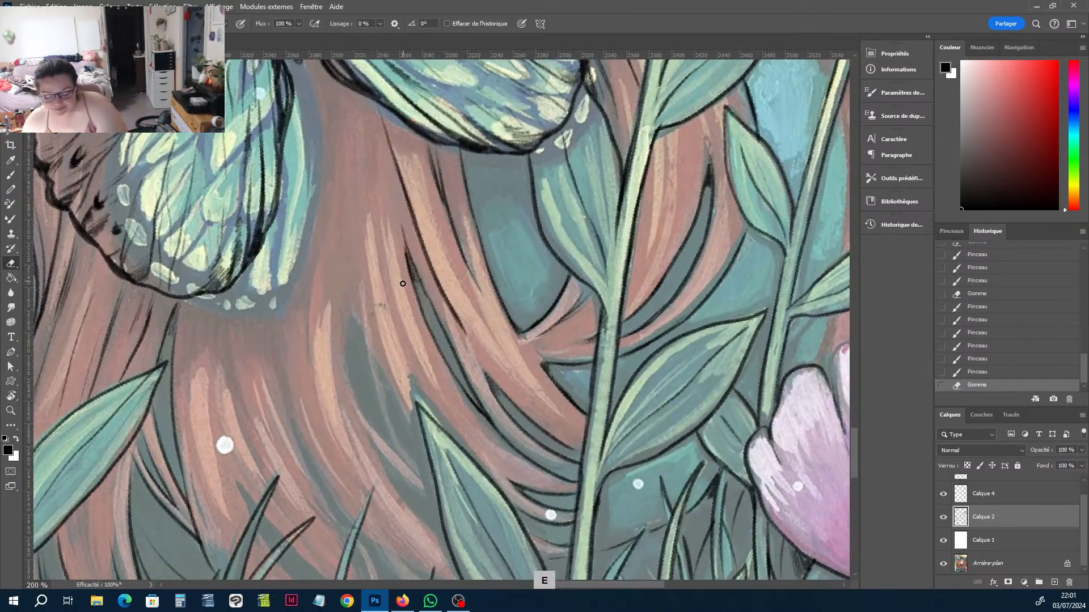
# Ink the hair edge down to the long leaf's tip and add fine strand lines between the butterfly's two wings.
pyautogui.press('b')
pyautogui.moveTo(409, 365); pyautogui.dragTo(436, 419)
pyautogui.moveTo(391, 313); pyautogui.dragTo(424, 400)
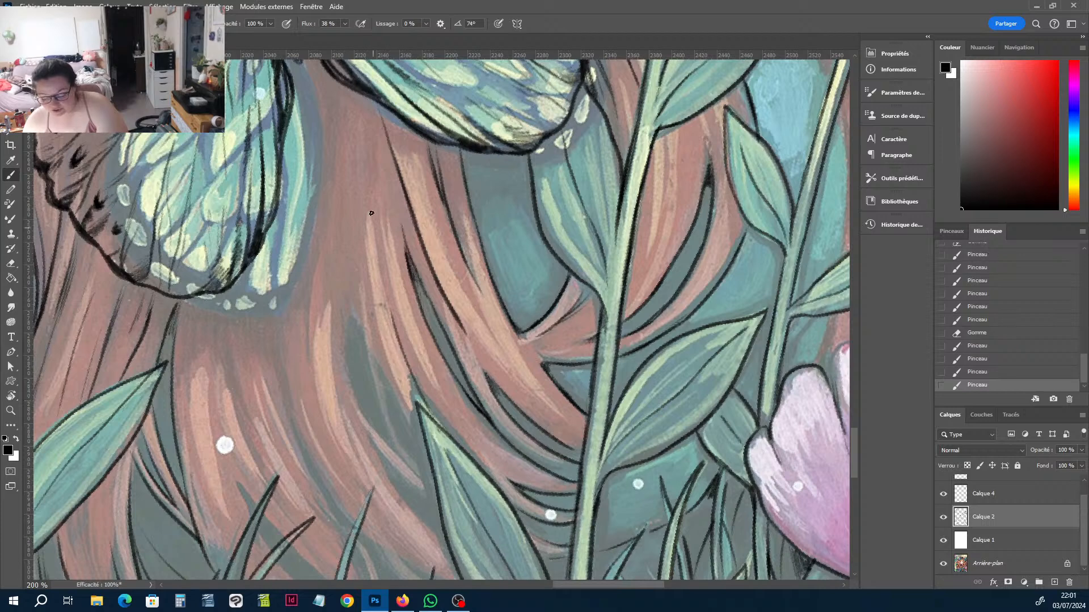
pyautogui.moveTo(372, 220); pyautogui.dragTo(369, 160)
pyautogui.moveTo(368, 172); pyautogui.dragTo(365, 121)
pyautogui.moveTo(372, 267); pyautogui.dragTo(368, 305)
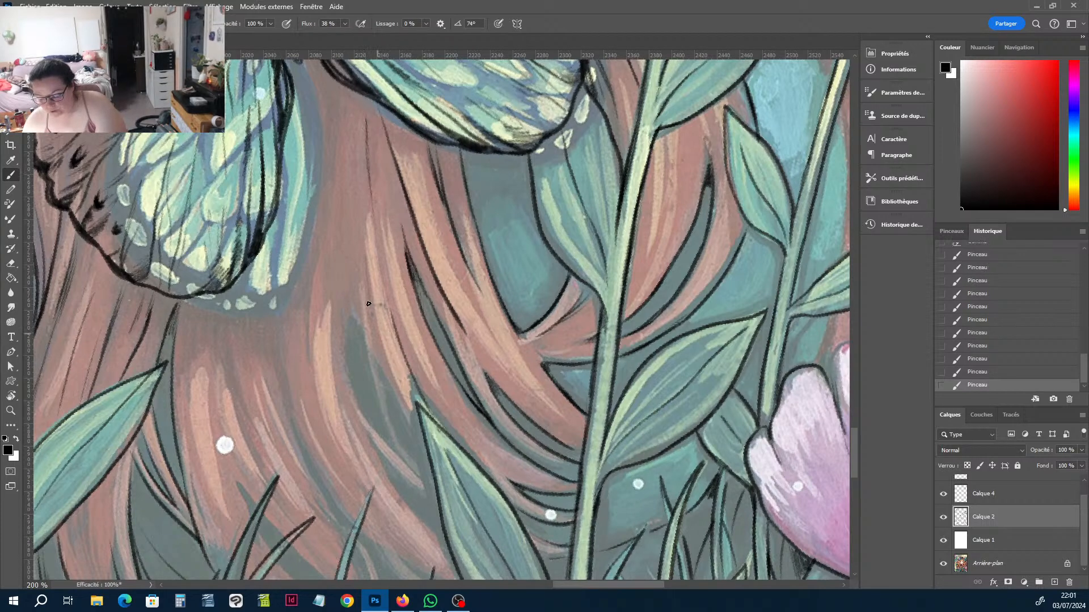
# Outline the dark gap in the hair beside the long leaf's tip, drawing its outer edge and inner strands up to a point.
pyautogui.moveTo(415, 432)
pyautogui.mouseDown()
pyautogui.moveTo(366, 315)
pyautogui.moveTo(376, 386)
pyautogui.moveTo(425, 489)
pyautogui.mouseUp()
pyautogui.press('e')
pyautogui.press('b')
pyautogui.moveTo(389, 434); pyautogui.dragTo(352, 299)
pyautogui.moveTo(356, 311)
pyautogui.mouseDown()
pyautogui.moveTo(351, 297)
pyautogui.moveTo(392, 455)
pyautogui.mouseUp()
pyautogui.moveTo(361, 406); pyautogui.dragTo(348, 303)
pyautogui.moveTo(355, 352)
pyautogui.mouseDown()
pyautogui.moveTo(348, 301)
pyautogui.moveTo(368, 356)
pyautogui.moveTo(353, 291)
pyautogui.mouseUp()
pyautogui.press('e')
pyautogui.press('b')
pyautogui.moveTo(360, 334)
pyautogui.mouseDown()
pyautogui.moveTo(351, 305)
pyautogui.moveTo(354, 322)
pyautogui.mouseUp()
pyautogui.moveTo(356, 318); pyautogui.dragTo(346, 270)
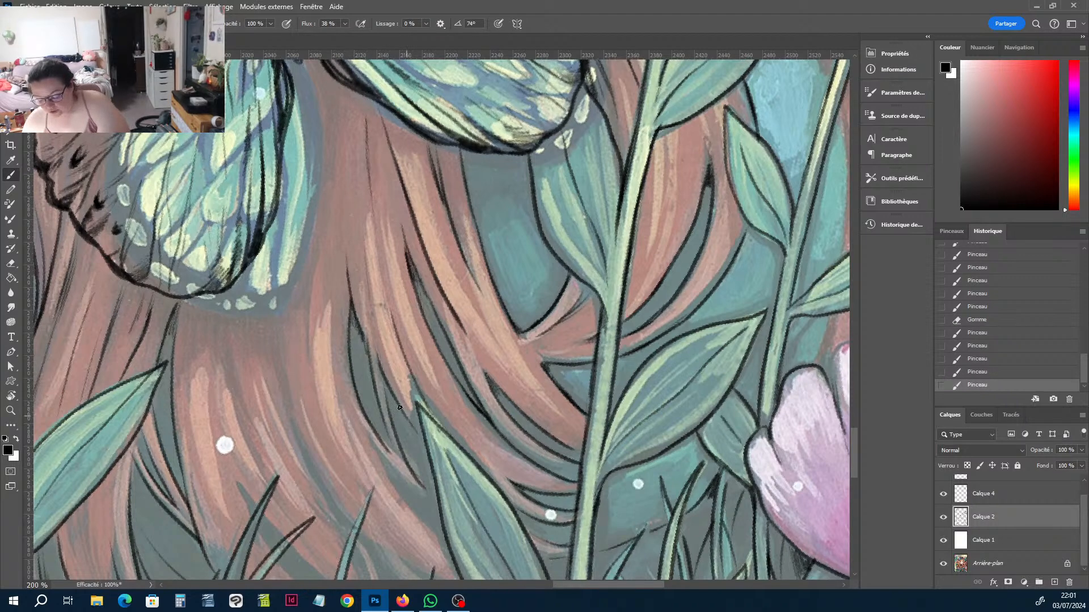
# Erase the rough strand ends inside the gap beside the long leaf and redraw the hair tips cleanly.
pyautogui.moveTo(400, 407)
pyautogui.mouseDown()
pyautogui.moveTo(413, 474)
pyautogui.moveTo(385, 422)
pyautogui.mouseUp()
pyautogui.press('e')
pyautogui.press('b')
pyautogui.press('e')
pyautogui.moveTo(395, 455)
pyautogui.mouseDown()
pyautogui.moveTo(383, 415)
pyautogui.moveTo(373, 432)
pyautogui.mouseUp()
pyautogui.moveTo(375, 434); pyautogui.dragTo(393, 453)
pyautogui.press('b')
pyautogui.press('e')
pyautogui.moveTo(422, 486); pyautogui.dragTo(405, 469)
pyautogui.press('b')
pyautogui.moveTo(432, 489); pyautogui.dragTo(400, 456)
pyautogui.moveTo(409, 466)
pyautogui.mouseDown()
pyautogui.moveTo(393, 449)
pyautogui.moveTo(424, 437)
pyautogui.mouseUp()
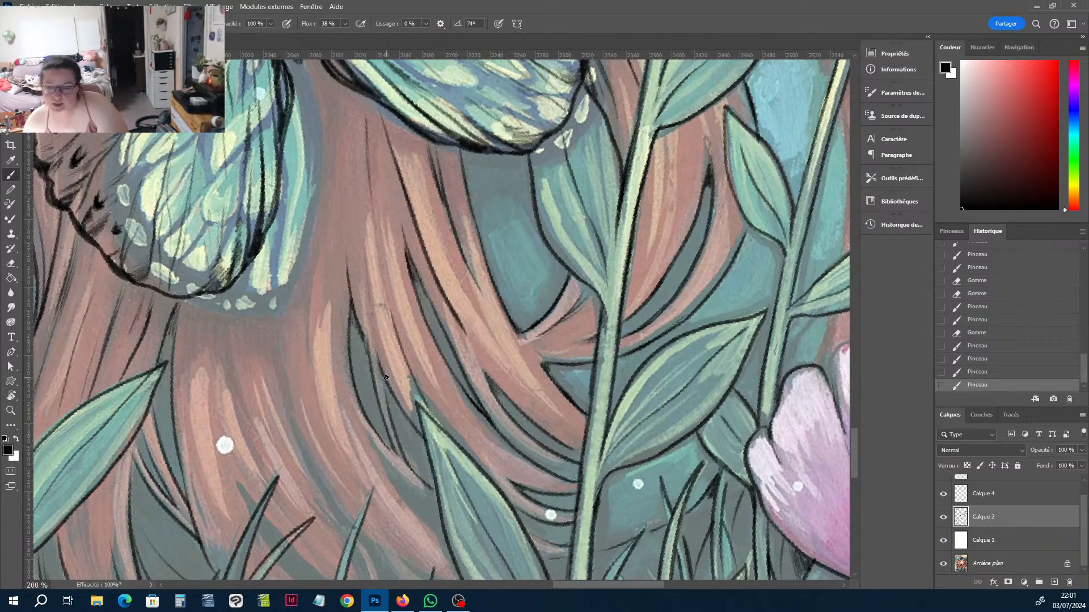
# Ink a long hair strand line from the butterfly's upper wing down along the edge of its lower wing.
pyautogui.press('r')
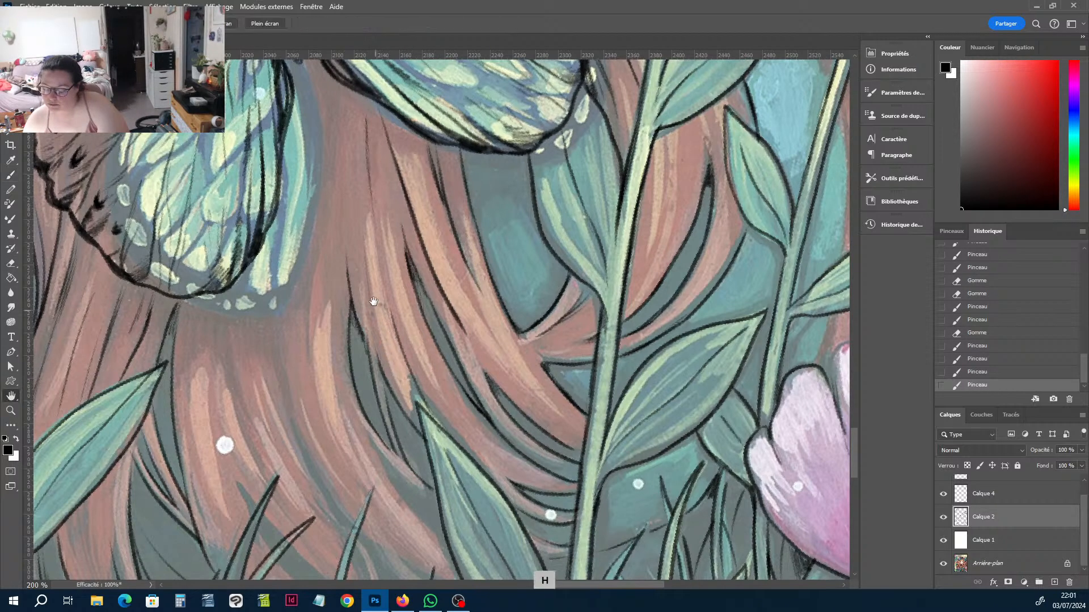
pyautogui.moveTo(370, 256); pyautogui.dragTo(399, 386)
pyautogui.moveTo(491, 322)
pyautogui.mouseDown()
pyautogui.moveTo(431, 363)
pyautogui.moveTo(377, 373)
pyautogui.mouseUp()
pyautogui.press('b')
pyautogui.moveTo(319, 246); pyautogui.dragTo(324, 259)
pyautogui.moveTo(323, 257); pyautogui.dragTo(344, 337)
pyautogui.moveTo(336, 306)
pyautogui.mouseDown()
pyautogui.moveTo(359, 417)
pyautogui.moveTo(391, 486)
pyautogui.mouseUp()
pyautogui.moveTo(363, 397); pyautogui.dragTo(376, 438)
pyautogui.press('e')
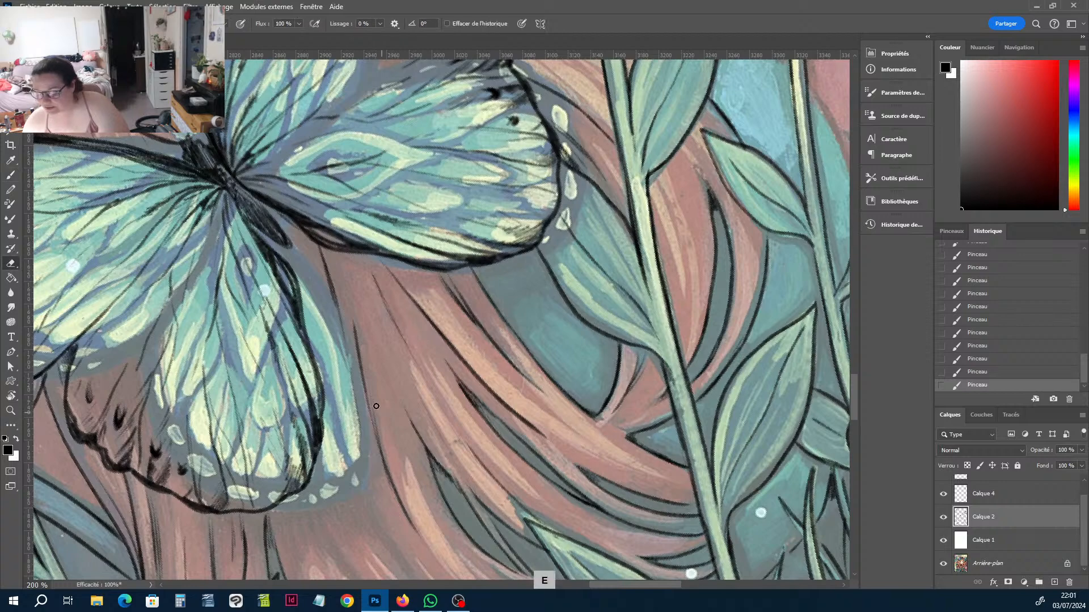
pyautogui.moveTo(371, 413)
pyautogui.mouseDown()
pyautogui.moveTo(349, 302)
pyautogui.moveTo(370, 406)
pyautogui.mouseUp()
pyautogui.press('b')
pyautogui.moveTo(366, 360)
pyautogui.mouseDown()
pyautogui.moveTo(379, 458)
pyautogui.moveTo(317, 247)
pyautogui.mouseUp()
# Ink the thin hair strands and dark sliver beside the long leaf, cleaning the sliver's upper tip with the eraser.
pyautogui.press('space')
pyautogui.press('r')
pyautogui.moveTo(477, 253); pyautogui.dragTo(525, 311)
pyautogui.press('b')
pyautogui.moveTo(410, 325); pyautogui.dragTo(434, 395)
pyautogui.moveTo(400, 292); pyautogui.dragTo(417, 395)
pyautogui.moveTo(401, 314); pyautogui.dragTo(407, 359)
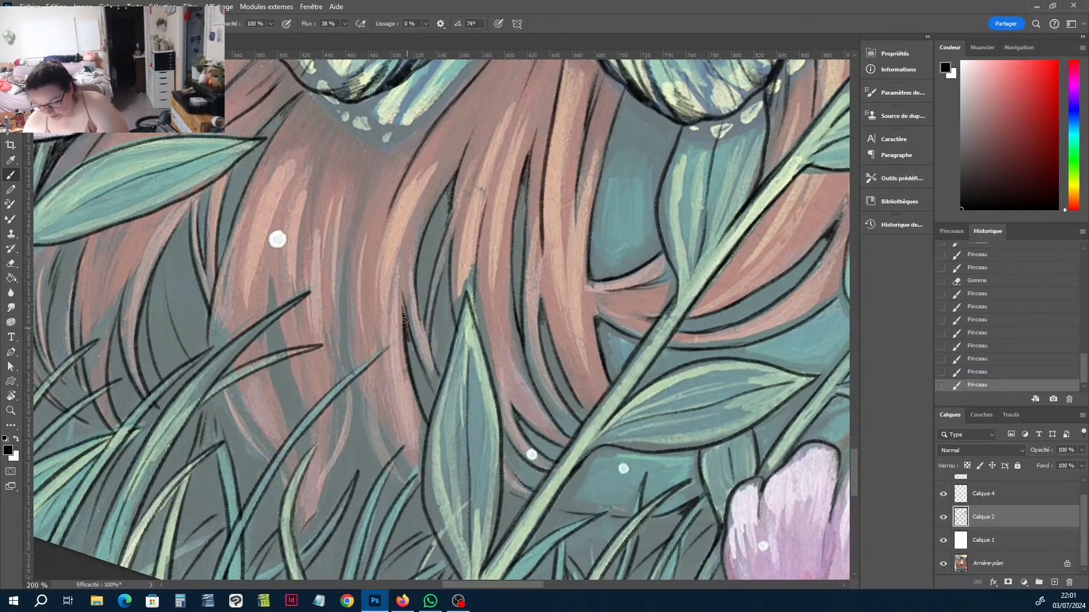
pyautogui.moveTo(403, 311)
pyautogui.mouseDown()
pyautogui.moveTo(409, 340)
pyautogui.moveTo(408, 323)
pyautogui.mouseUp()
pyautogui.press('e')
pyautogui.moveTo(403, 292)
pyautogui.mouseDown()
pyautogui.moveTo(412, 328)
pyautogui.moveTo(410, 317)
pyautogui.mouseUp()
pyautogui.press('b')
pyautogui.moveTo(402, 306); pyautogui.dragTo(405, 335)
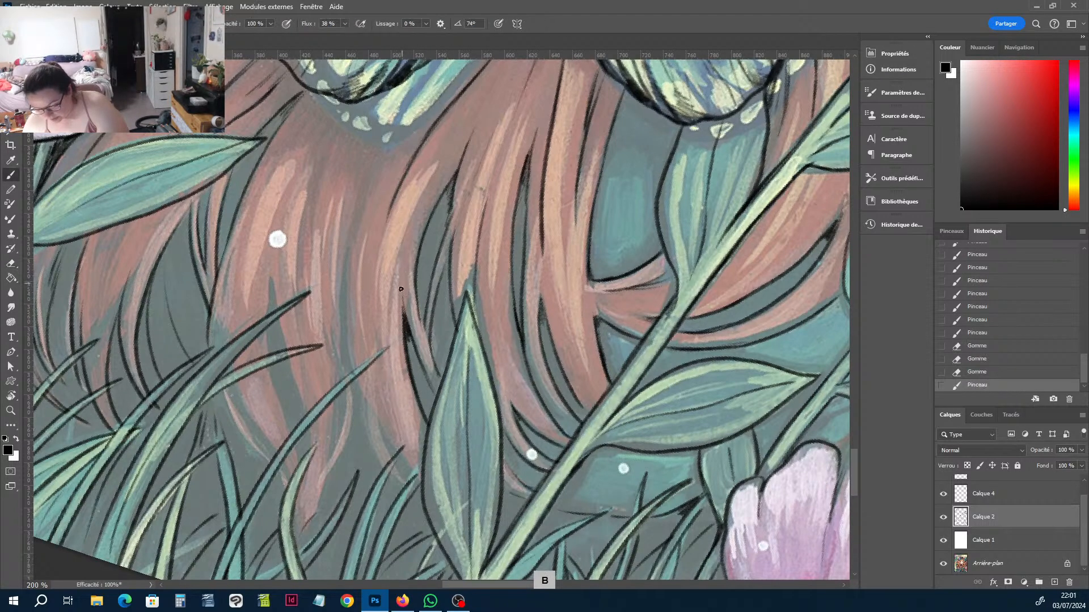
# Outline the hair lock ending in the grass beside the long leaf, extending its strand lines up through the hair.
pyautogui.moveTo(420, 482); pyautogui.dragTo(403, 458)
pyautogui.moveTo(390, 438)
pyautogui.mouseDown()
pyautogui.moveTo(368, 340)
pyautogui.moveTo(370, 240)
pyautogui.mouseUp()
pyautogui.moveTo(372, 329); pyautogui.dragTo(381, 223)
pyautogui.moveTo(373, 363); pyautogui.dragTo(371, 332)
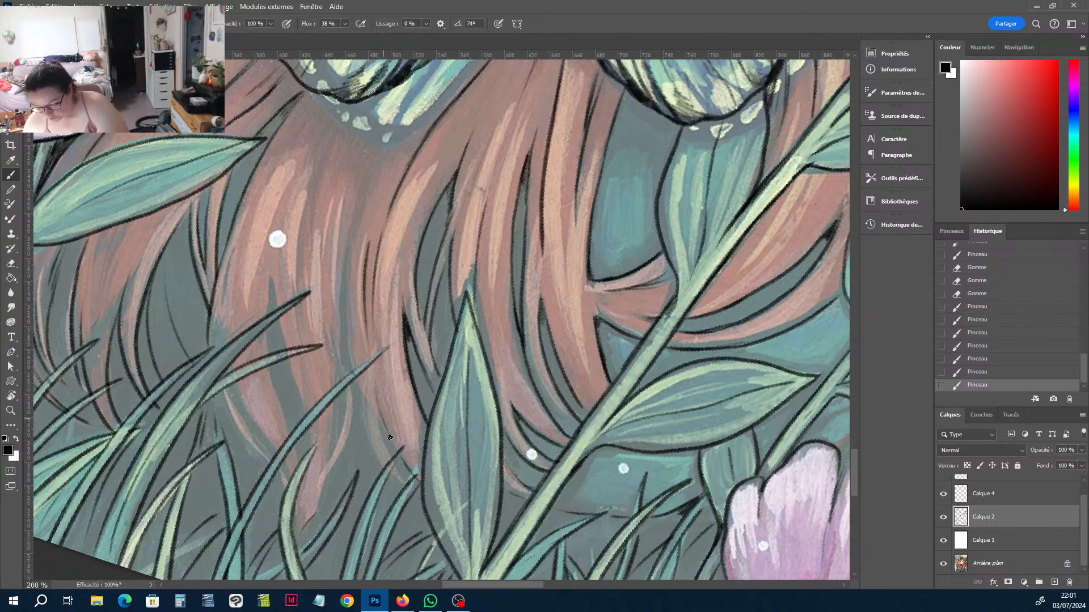
pyautogui.moveTo(389, 437); pyautogui.dragTo(376, 365)
pyautogui.moveTo(373, 330); pyautogui.dragTo(400, 254)
pyautogui.press('e')
pyautogui.press('b')
pyautogui.press('e')
pyautogui.press('b')
# Ink the next hair lock's long edges from the grass blades up to beneath the butterfly's lower wing.
pyautogui.moveTo(370, 363)
pyautogui.mouseDown()
pyautogui.moveTo(368, 415)
pyautogui.moveTo(388, 477)
pyautogui.moveTo(397, 471)
pyautogui.mouseUp()
pyautogui.moveTo(382, 436); pyautogui.dragTo(344, 337)
pyautogui.moveTo(356, 381)
pyautogui.mouseDown()
pyautogui.moveTo(342, 316)
pyautogui.moveTo(380, 139)
pyautogui.mouseUp()
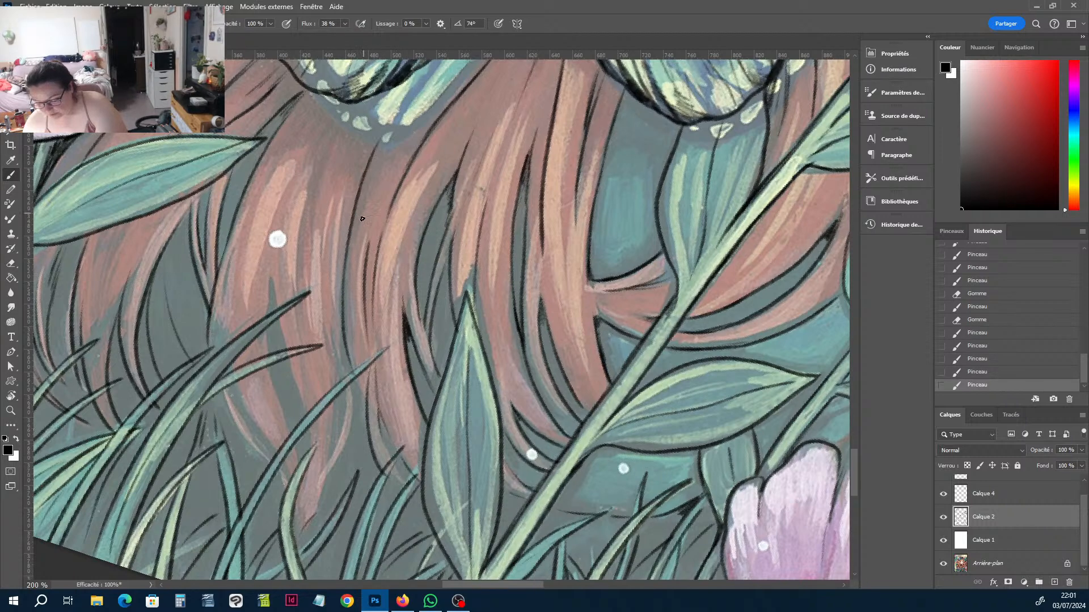
pyautogui.moveTo(373, 176); pyautogui.dragTo(413, 103)
pyautogui.press('h')
pyautogui.moveTo(387, 146); pyautogui.dragTo(375, 281)
pyautogui.press('b')
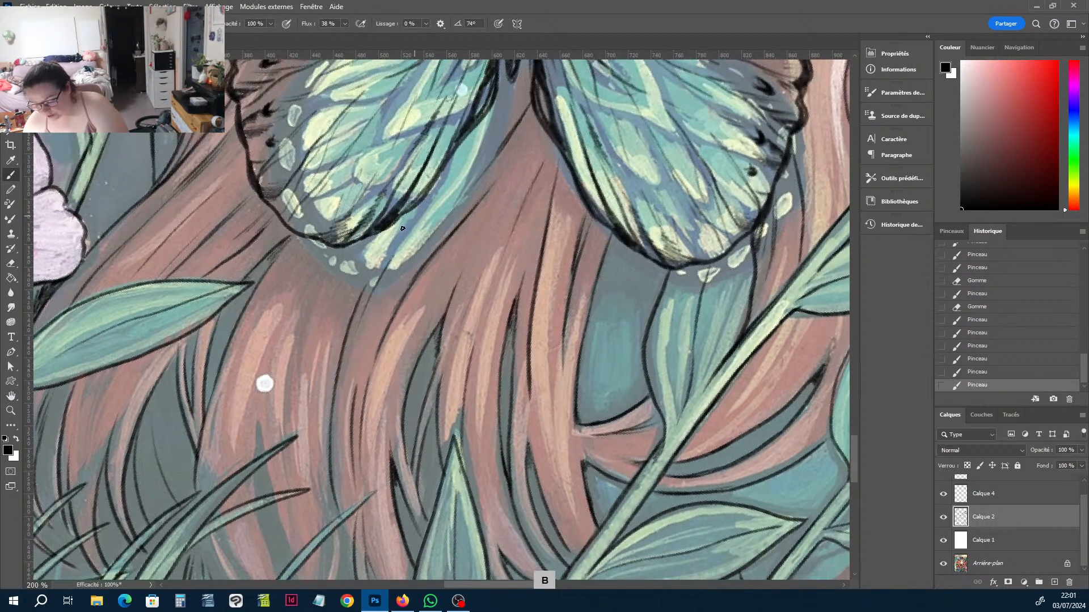
pyautogui.moveTo(371, 241); pyautogui.dragTo(326, 362)
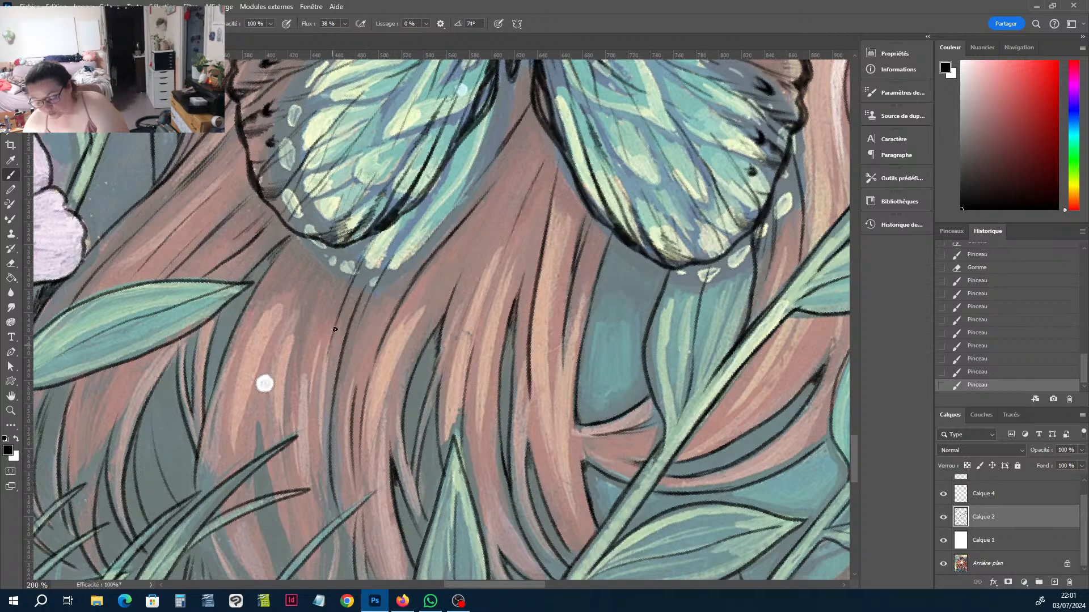
pyautogui.moveTo(321, 415)
pyautogui.mouseDown()
pyautogui.moveTo(352, 274)
pyautogui.moveTo(288, 438)
pyautogui.mouseUp()
# Ink the hair strand lines that run down between the tall grass blades beneath the long leaf and white dot.
pyautogui.press('r')
pyautogui.moveTo(463, 358)
pyautogui.mouseDown()
pyautogui.moveTo(476, 334)
pyautogui.moveTo(463, 309)
pyautogui.moveTo(459, 331)
pyautogui.mouseUp()
pyautogui.press('h')
pyautogui.moveTo(501, 394)
pyautogui.mouseDown()
pyautogui.moveTo(453, 209)
pyautogui.moveTo(533, 267)
pyautogui.moveTo(553, 312)
pyautogui.mouseUp()
pyautogui.press('r')
pyautogui.press('b')
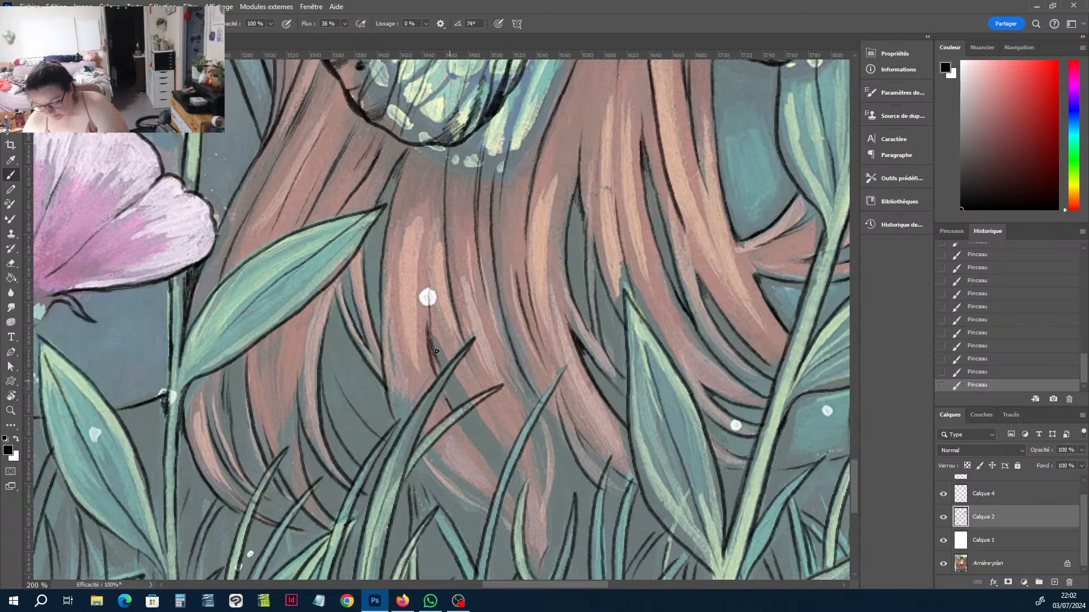
pyautogui.press('e')
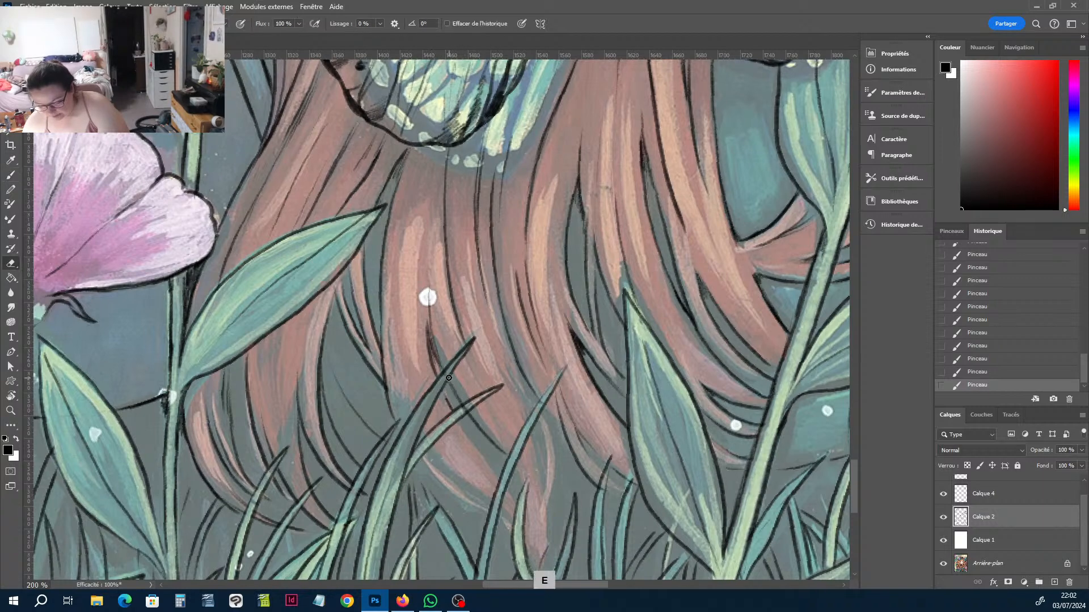
pyautogui.moveTo(445, 379)
pyautogui.mouseDown()
pyautogui.moveTo(448, 365)
pyautogui.moveTo(435, 384)
pyautogui.moveTo(444, 373)
pyautogui.moveTo(462, 416)
pyautogui.moveTo(458, 454)
pyautogui.mouseUp()
pyautogui.press('b')
pyautogui.press('e')
pyautogui.press('b')
pyautogui.moveTo(495, 434)
pyautogui.mouseDown()
pyautogui.moveTo(468, 464)
pyautogui.moveTo(514, 489)
pyautogui.moveTo(495, 477)
pyautogui.moveTo(501, 456)
pyautogui.moveTo(513, 493)
pyautogui.moveTo(502, 454)
pyautogui.moveTo(507, 466)
pyautogui.mouseUp()
# Ink short lines along the lower hair strands where they meet the central grass blade, trimming the ends with the eraser.
pyautogui.press('e')
pyautogui.press('b')
pyautogui.press('e')
pyautogui.press('b')
pyautogui.moveTo(510, 470)
pyautogui.mouseDown()
pyautogui.moveTo(526, 509)
pyautogui.moveTo(525, 482)
pyautogui.mouseUp()
pyautogui.press('e')
pyautogui.press('b')
pyautogui.moveTo(529, 479)
pyautogui.mouseDown()
pyautogui.moveTo(524, 504)
pyautogui.moveTo(510, 482)
pyautogui.mouseUp()
pyautogui.press('e')
pyautogui.press('b')
# Ink the long strand lines running down to the pointed hair tip in the grass, and remove the stray vertical line.
pyautogui.moveTo(539, 442); pyautogui.dragTo(543, 499)
pyautogui.moveTo(531, 417); pyautogui.dragTo(489, 336)
pyautogui.moveTo(489, 329)
pyautogui.mouseDown()
pyautogui.moveTo(538, 411)
pyautogui.moveTo(542, 502)
pyautogui.mouseUp()
pyautogui.press('e')
pyautogui.press('b')
pyautogui.press('h')
pyautogui.moveTo(574, 450); pyautogui.dragTo(577, 362)
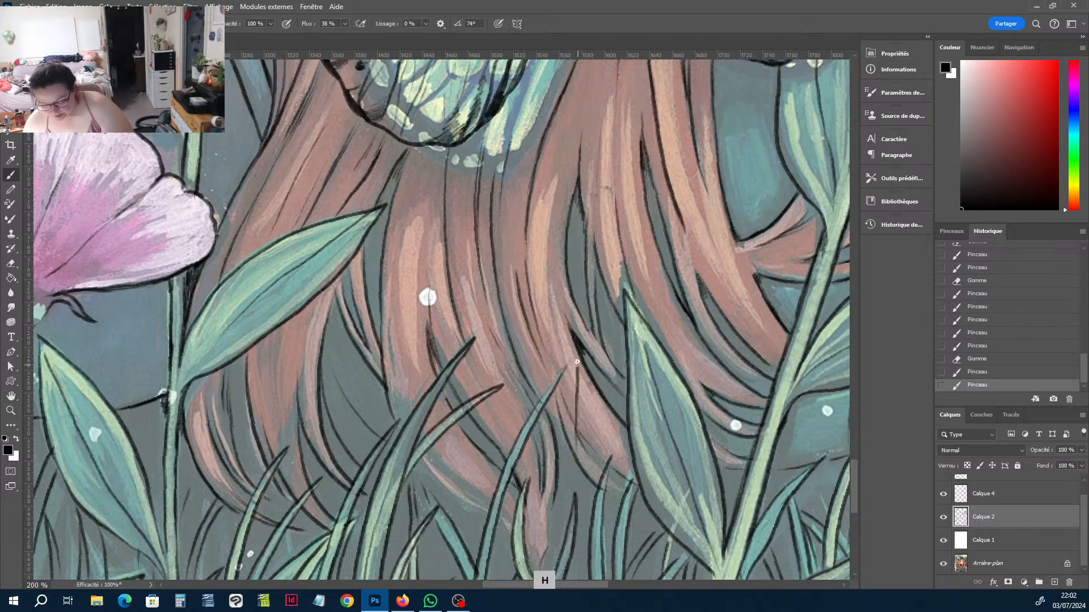
pyautogui.click(966, 372)
pyautogui.press('b')
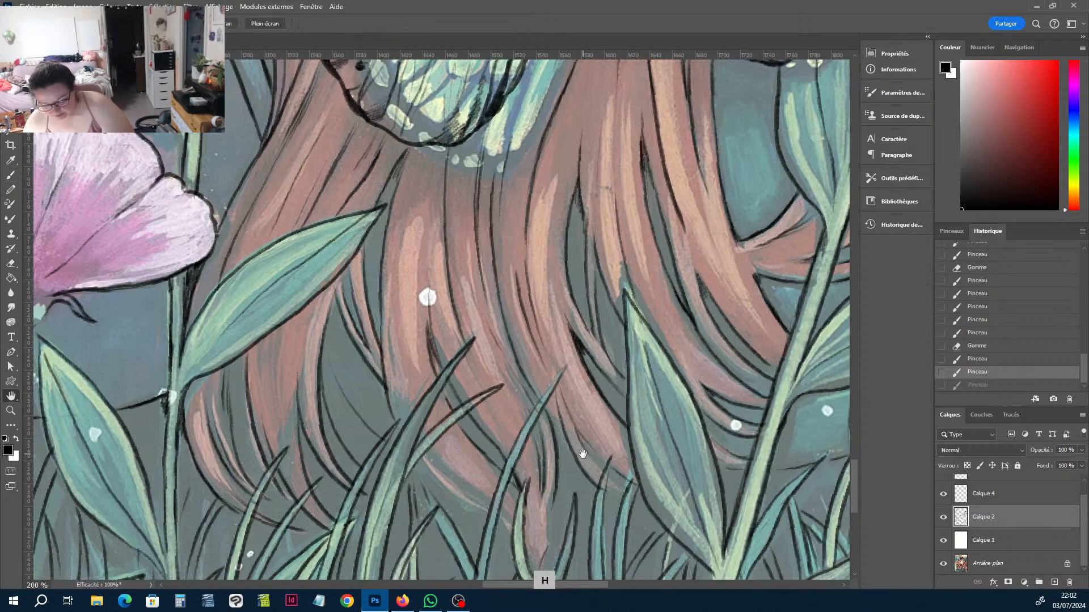
# Outline the pointed hair tip between the grass blades and the lock's lower edge leading back to the tall blade.
pyautogui.scroll(-3, 583, 454)
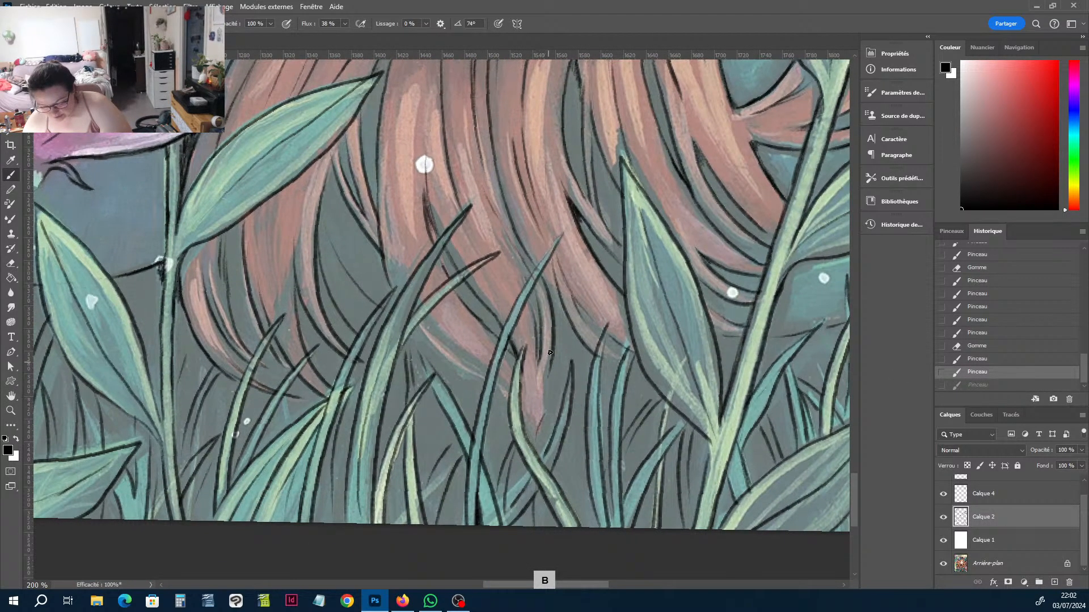
pyautogui.moveTo(549, 353)
pyautogui.mouseDown()
pyautogui.moveTo(531, 412)
pyautogui.moveTo(550, 364)
pyautogui.moveTo(535, 423)
pyautogui.mouseUp()
pyautogui.press('e')
pyautogui.press('b')
pyautogui.moveTo(545, 385)
pyautogui.mouseDown()
pyautogui.moveTo(534, 441)
pyautogui.moveTo(534, 432)
pyautogui.mouseUp()
pyautogui.press('e')
pyautogui.press('b')
pyautogui.moveTo(510, 410); pyautogui.dragTo(413, 328)
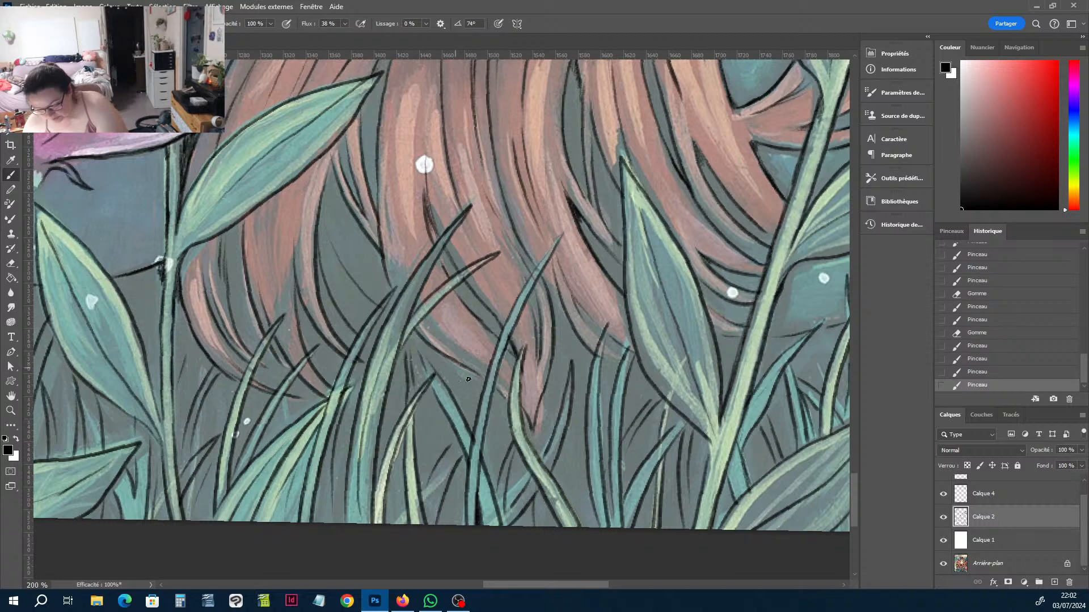
# Ink the strand lines inside the lower lock and the hair edge behind the tall grass blade, undoing the stray vertical line.
pyautogui.moveTo(486, 371); pyautogui.dragTo(474, 362)
pyautogui.moveTo(476, 363)
pyautogui.mouseDown()
pyautogui.moveTo(423, 323)
pyautogui.moveTo(441, 329)
pyautogui.mouseUp()
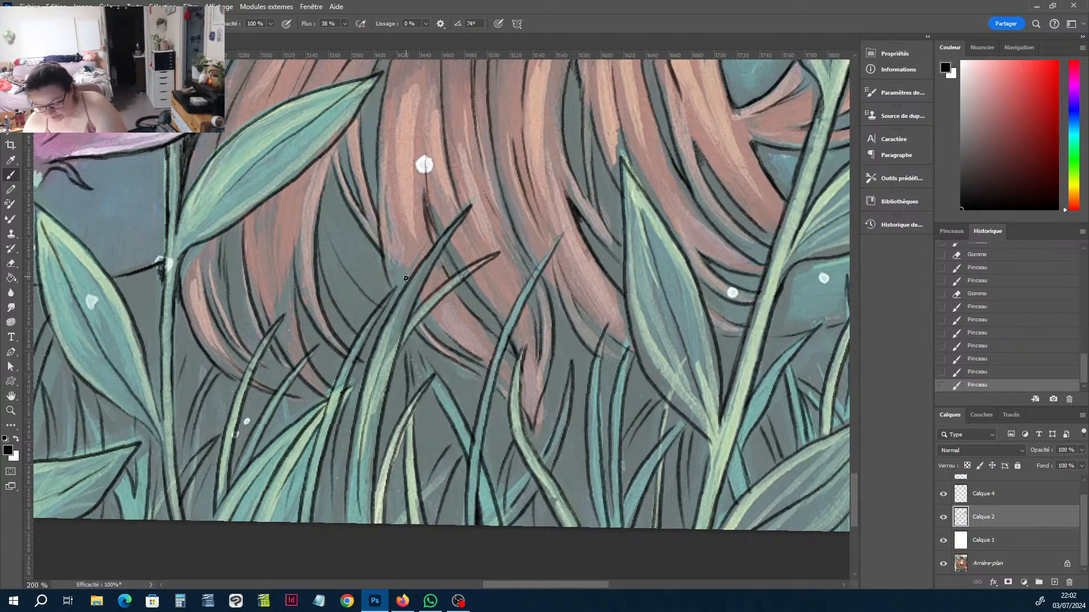
pyautogui.moveTo(406, 288); pyautogui.dragTo(391, 215)
pyautogui.moveTo(473, 211); pyautogui.dragTo(475, 369)
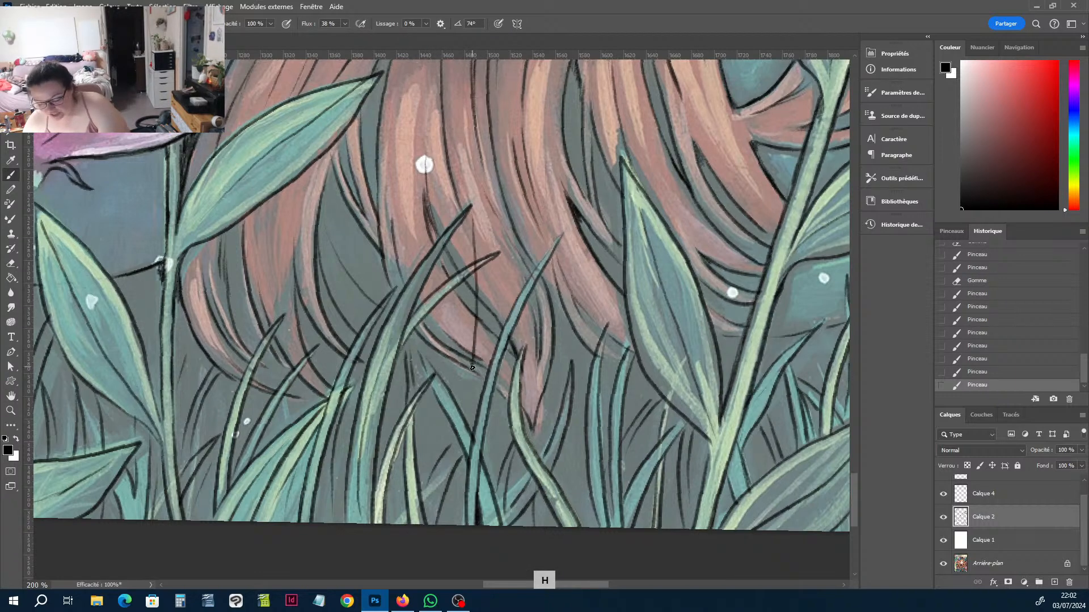
pyautogui.hotkey('ctrl', 'z')
pyautogui.press('h')
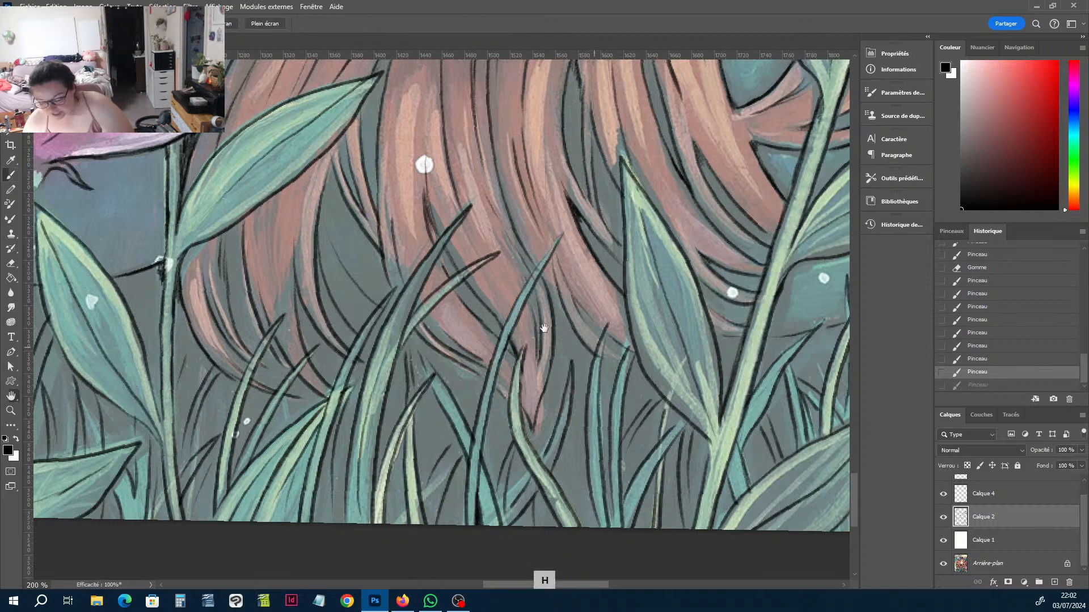
# Ink the hair strand lines from beneath the butterfly's lower wing down past the leaf tip, cleaning them with the eraser.
pyautogui.moveTo(476, 231); pyautogui.dragTo(459, 337)
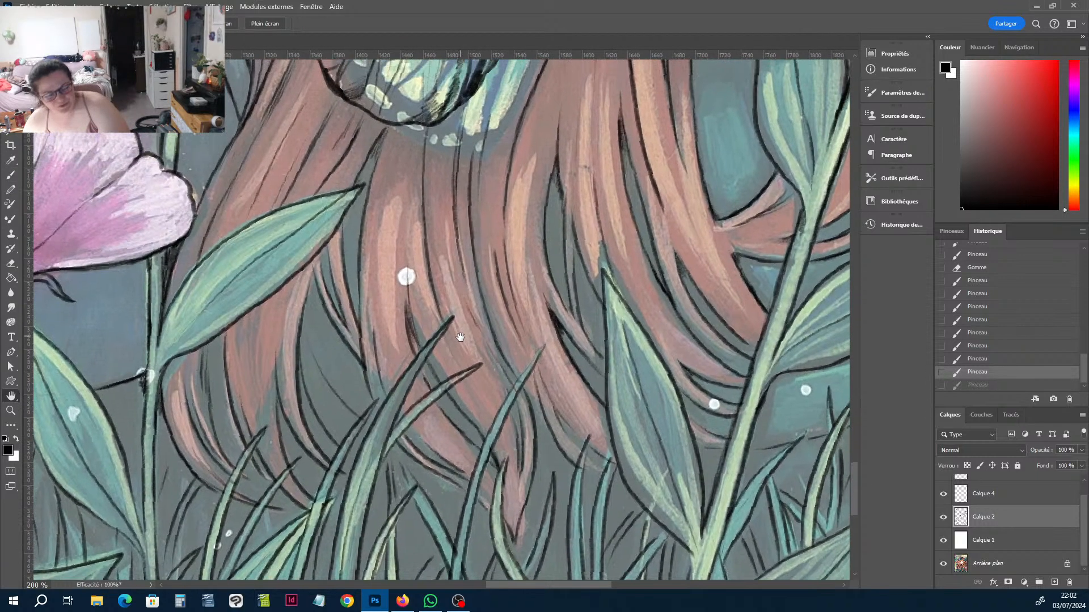
pyautogui.press('b')
pyautogui.moveTo(405, 124); pyautogui.dragTo(384, 213)
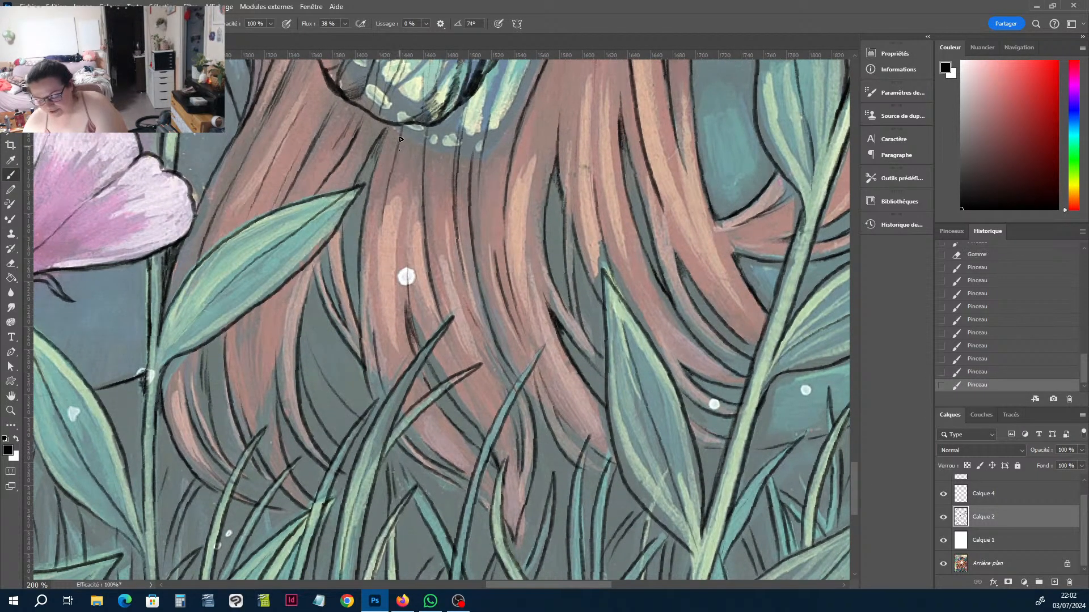
pyautogui.moveTo(403, 136); pyautogui.dragTo(375, 266)
pyautogui.press('e')
pyautogui.moveTo(391, 200); pyautogui.dragTo(395, 207)
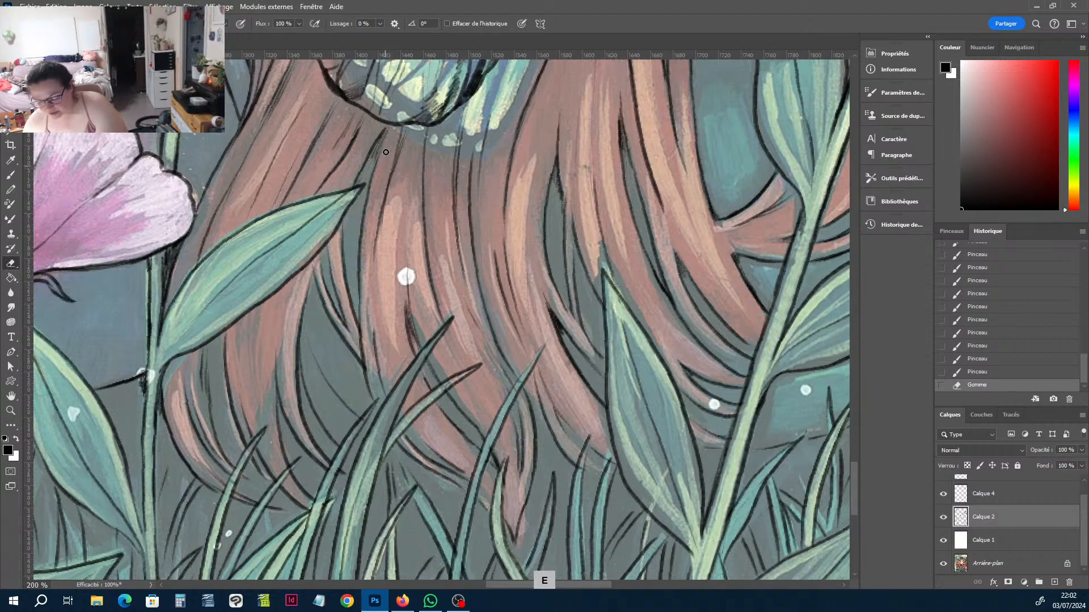
pyautogui.press('b')
pyautogui.moveTo(384, 131)
pyautogui.mouseDown()
pyautogui.moveTo(377, 182)
pyautogui.moveTo(389, 138)
pyautogui.mouseUp()
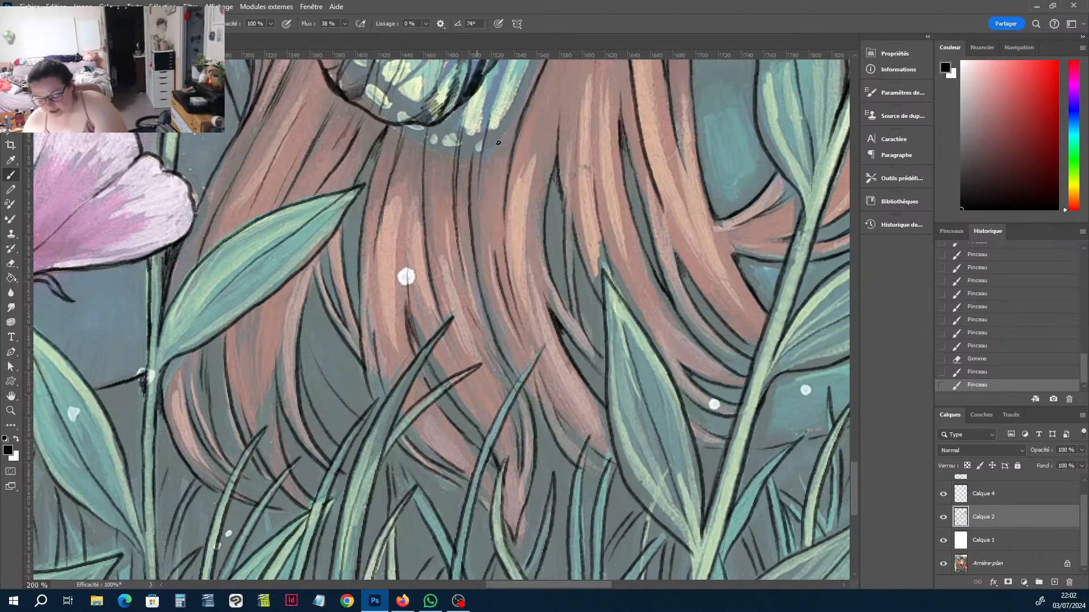
# Ink the skin's edge against the teal background, from the large pink flower up past the leaf beside the flower stem.
pyautogui.press('h')
pyautogui.moveTo(750, 324); pyautogui.dragTo(569, 427)
pyautogui.moveTo(739, 244); pyautogui.dragTo(562, 406)
pyautogui.moveTo(745, 367)
pyautogui.mouseDown()
pyautogui.moveTo(620, 153)
pyautogui.moveTo(547, 189)
pyautogui.moveTo(520, 187)
pyautogui.mouseUp()
pyautogui.press('b')
pyautogui.moveTo(452, 383); pyautogui.dragTo(475, 345)
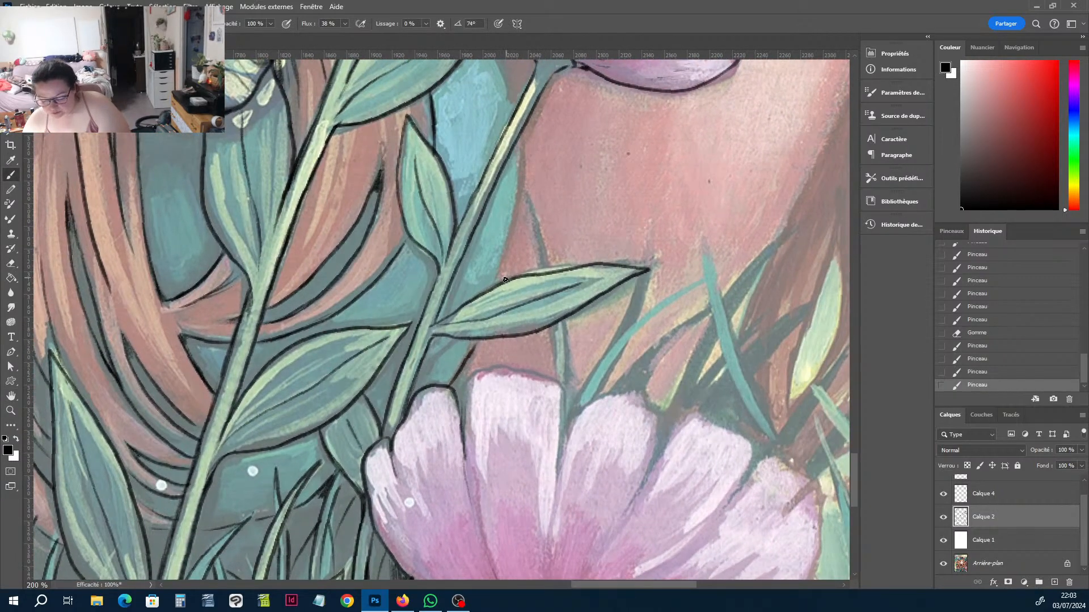
pyautogui.moveTo(498, 291)
pyautogui.mouseDown()
pyautogui.moveTo(522, 165)
pyautogui.moveTo(539, 177)
pyautogui.moveTo(534, 349)
pyautogui.mouseUp()
pyautogui.press('h')
pyautogui.press('b')
pyautogui.moveTo(497, 228); pyautogui.dragTo(513, 387)
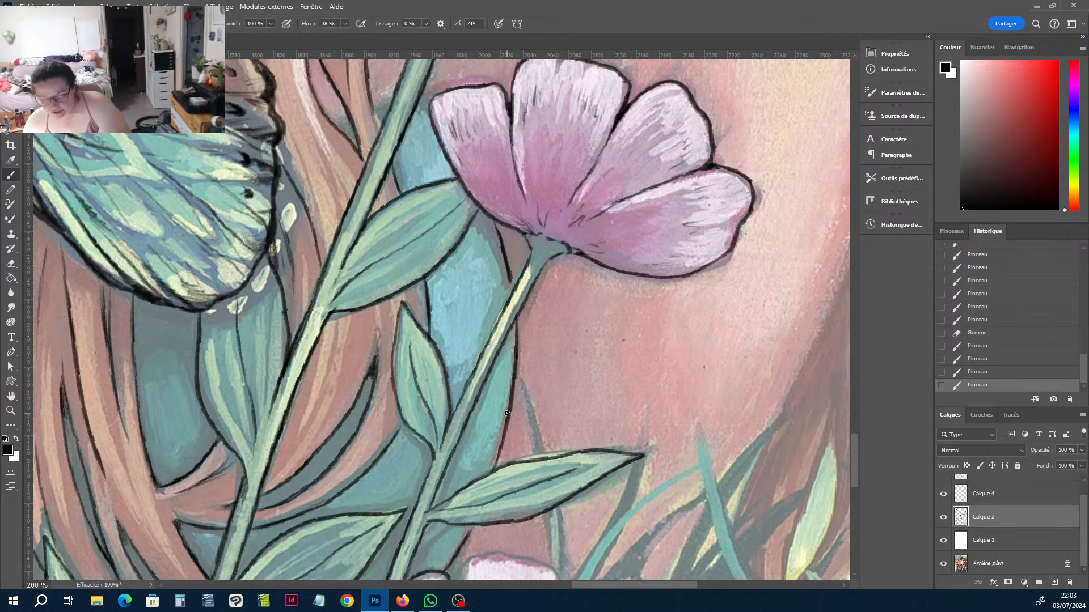
# Outline the narrow grass blade passing behind the horizontal leaf, from its tip down to the large pink flower.
pyautogui.press('h')
pyautogui.moveTo(593, 372); pyautogui.dragTo(529, 182)
pyautogui.moveTo(457, 363); pyautogui.dragTo(456, 325)
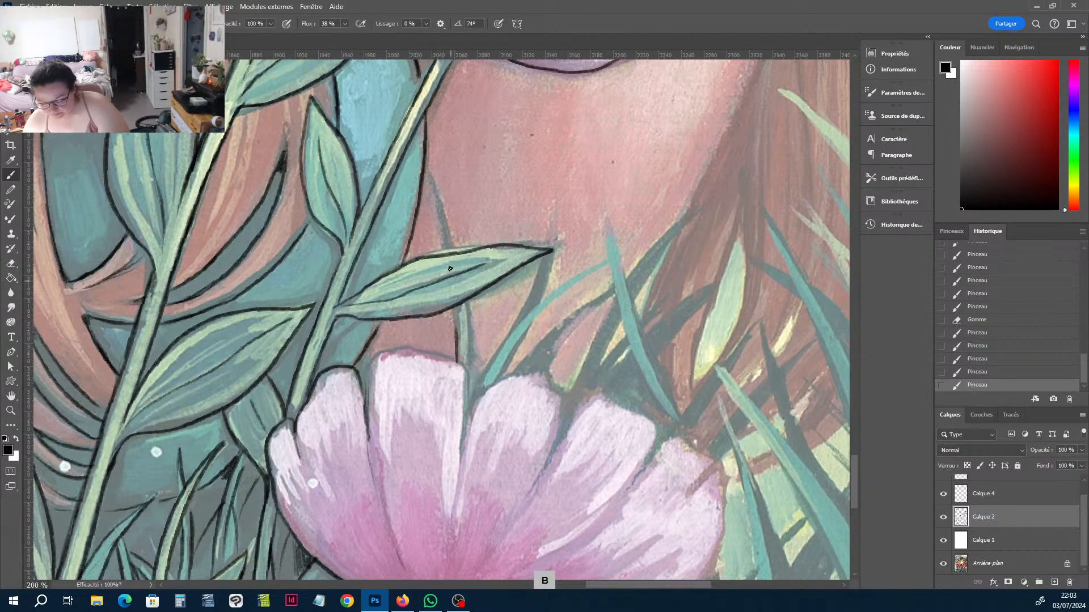
pyautogui.moveTo(448, 248); pyautogui.dragTo(437, 207)
pyautogui.moveTo(435, 195); pyautogui.dragTo(455, 248)
pyautogui.moveTo(470, 314)
pyautogui.mouseDown()
pyautogui.moveTo(468, 388)
pyautogui.moveTo(458, 376)
pyautogui.mouseUp()
pyautogui.press('e')
pyautogui.press('b')
# Outline the tops and dividing edges of the large pink flower's petals nearest the stem, cleaning overlaps with the eraser.
pyautogui.moveTo(463, 455)
pyautogui.mouseDown()
pyautogui.moveTo(469, 378)
pyautogui.moveTo(381, 352)
pyautogui.moveTo(366, 411)
pyautogui.moveTo(364, 389)
pyautogui.mouseUp()
pyautogui.press('r')
pyautogui.moveTo(625, 418); pyautogui.dragTo(650, 318)
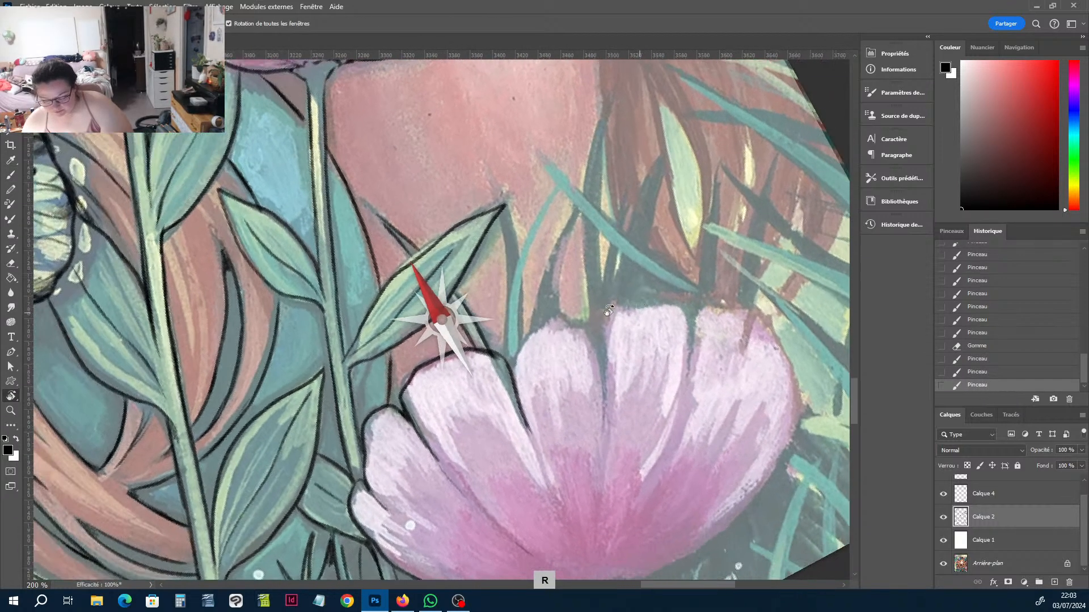
pyautogui.press('e')
pyautogui.moveTo(499, 364); pyautogui.dragTo(496, 360)
pyautogui.press('b')
pyautogui.moveTo(527, 425); pyautogui.dragTo(539, 472)
pyautogui.moveTo(529, 435)
pyautogui.mouseDown()
pyautogui.moveTo(512, 363)
pyautogui.moveTo(550, 328)
pyautogui.moveTo(602, 422)
pyautogui.mouseUp()
# Outline the large flower's remaining petals and its outer edge down toward the base, tapering the dividing lines with the eraser.
pyautogui.moveTo(599, 339)
pyautogui.mouseDown()
pyautogui.moveTo(636, 311)
pyautogui.moveTo(684, 314)
pyautogui.moveTo(692, 332)
pyautogui.mouseUp()
pyautogui.press('e')
pyautogui.moveTo(601, 360); pyautogui.dragTo(605, 443)
pyautogui.press('b')
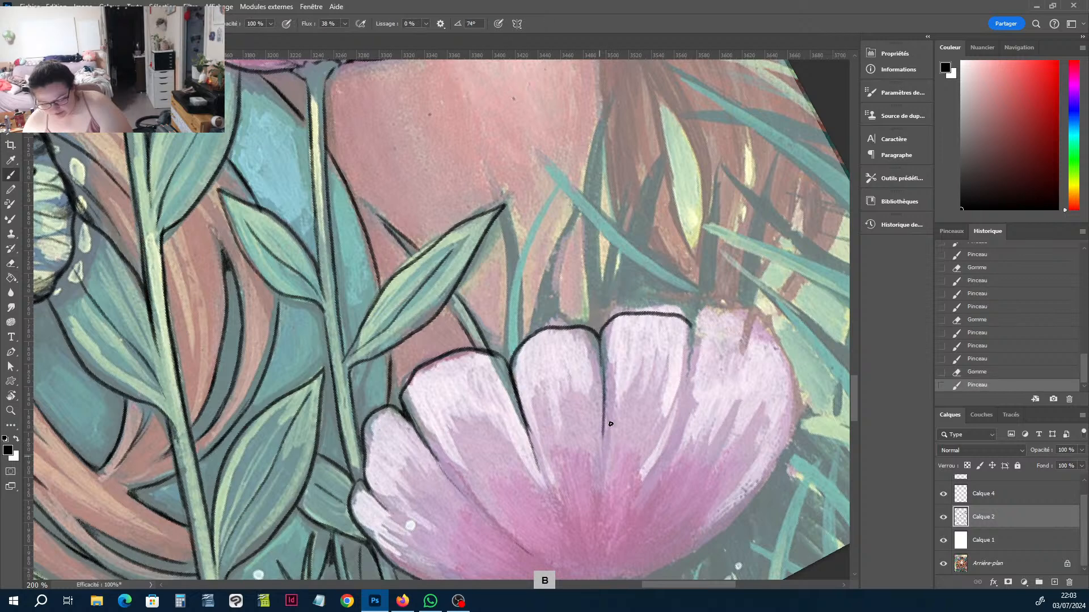
pyautogui.moveTo(690, 332); pyautogui.dragTo(665, 447)
pyautogui.press('e')
pyautogui.moveTo(687, 357); pyautogui.dragTo(669, 434)
pyautogui.press('b')
pyautogui.moveTo(710, 305)
pyautogui.mouseDown()
pyautogui.moveTo(755, 318)
pyautogui.moveTo(782, 344)
pyautogui.mouseUp()
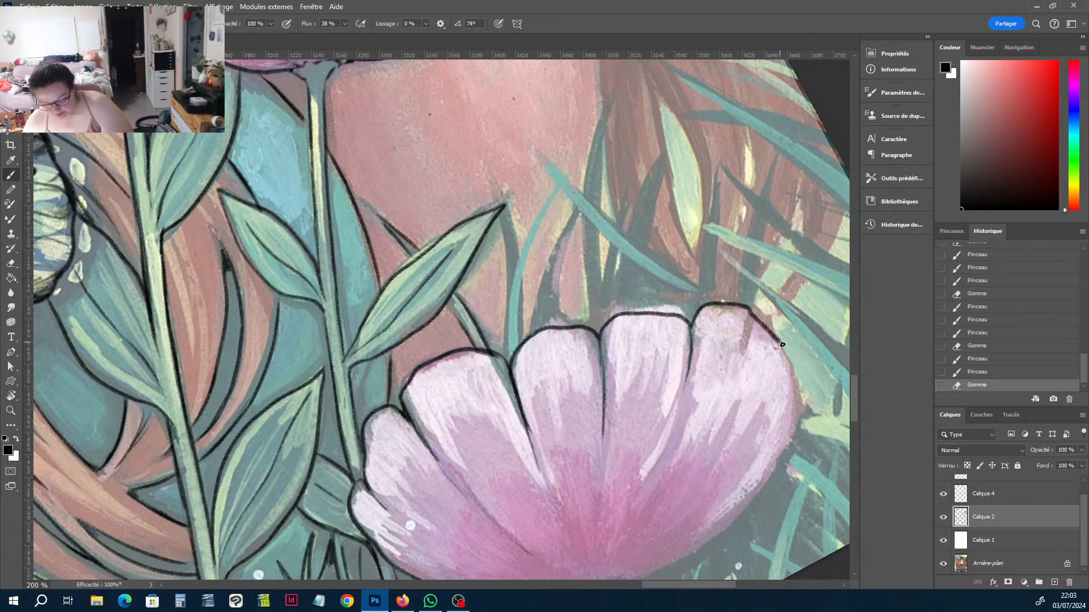
pyautogui.moveTo(798, 381)
pyautogui.mouseDown()
pyautogui.moveTo(787, 442)
pyautogui.moveTo(713, 529)
pyautogui.mouseUp()
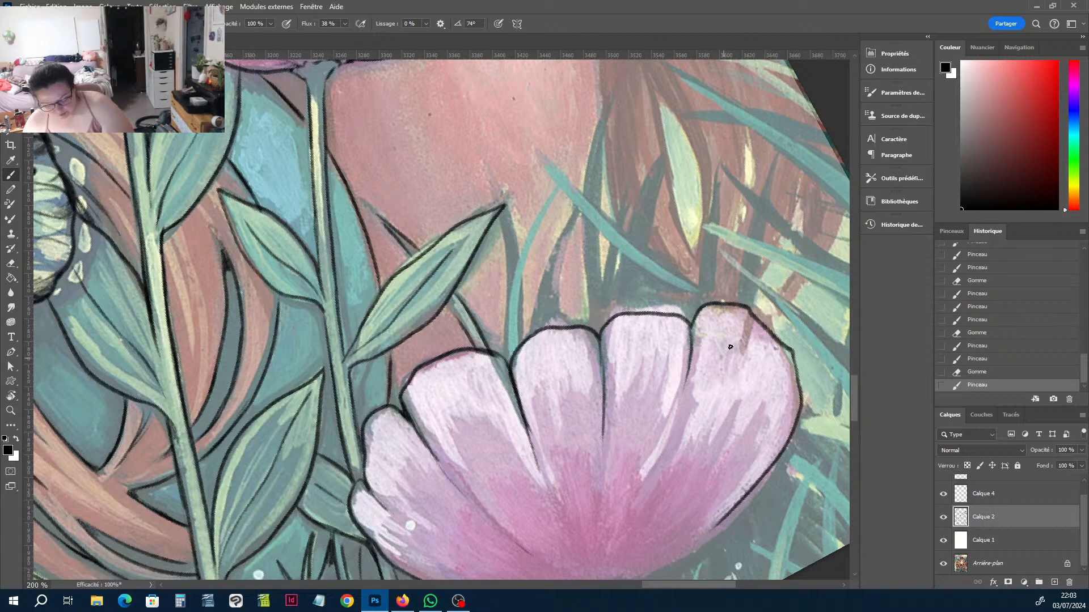
pyautogui.press('h')
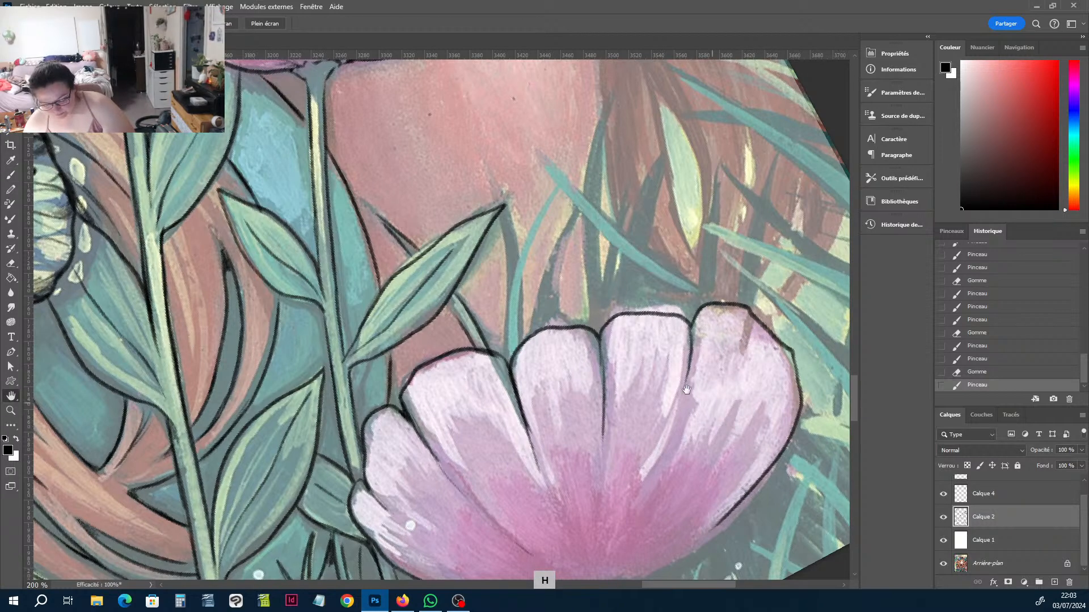
# Outline the thin blade behind the leaf tip and the curved teal grass blade rising above the large flower's petals.
pyautogui.press('b')
pyautogui.moveTo(501, 345)
pyautogui.mouseDown()
pyautogui.moveTo(513, 256)
pyautogui.moveTo(561, 181)
pyautogui.moveTo(520, 300)
pyautogui.moveTo(517, 352)
pyautogui.mouseUp()
pyautogui.moveTo(509, 277)
pyautogui.mouseDown()
pyautogui.moveTo(486, 178)
pyautogui.moveTo(505, 271)
pyautogui.moveTo(454, 182)
pyautogui.moveTo(534, 320)
pyautogui.mouseUp()
pyautogui.press('e')
pyautogui.press('b')
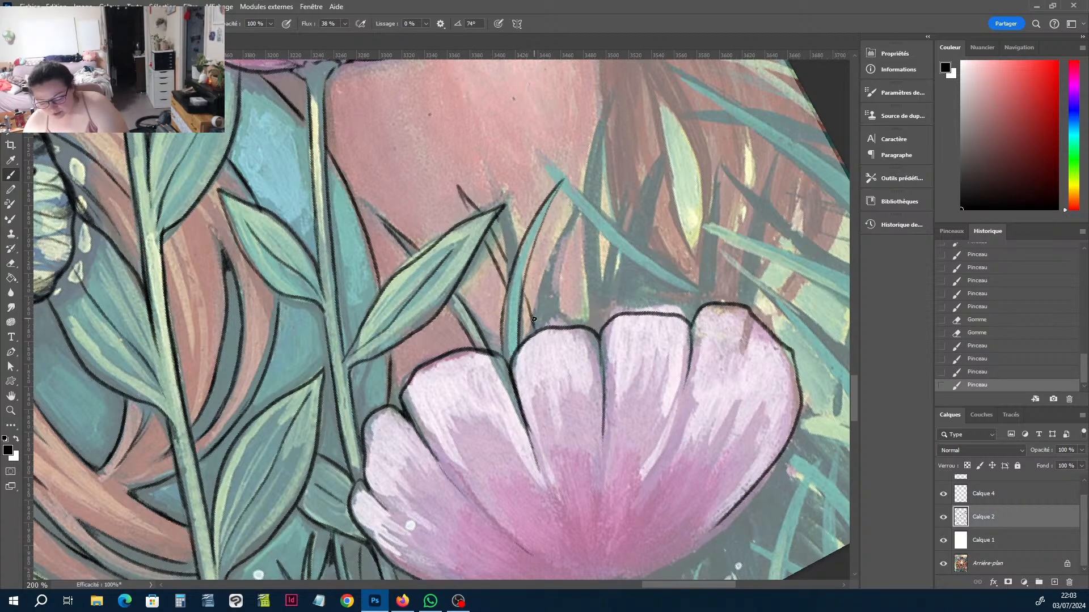
# Outline the dark curved grass blade and the tall narrow blade behind it above the flower's middle petals.
pyautogui.moveTo(573, 223)
pyautogui.mouseDown()
pyautogui.moveTo(541, 286)
pyautogui.moveTo(600, 206)
pyautogui.mouseUp()
pyautogui.press('e')
pyautogui.press('b')
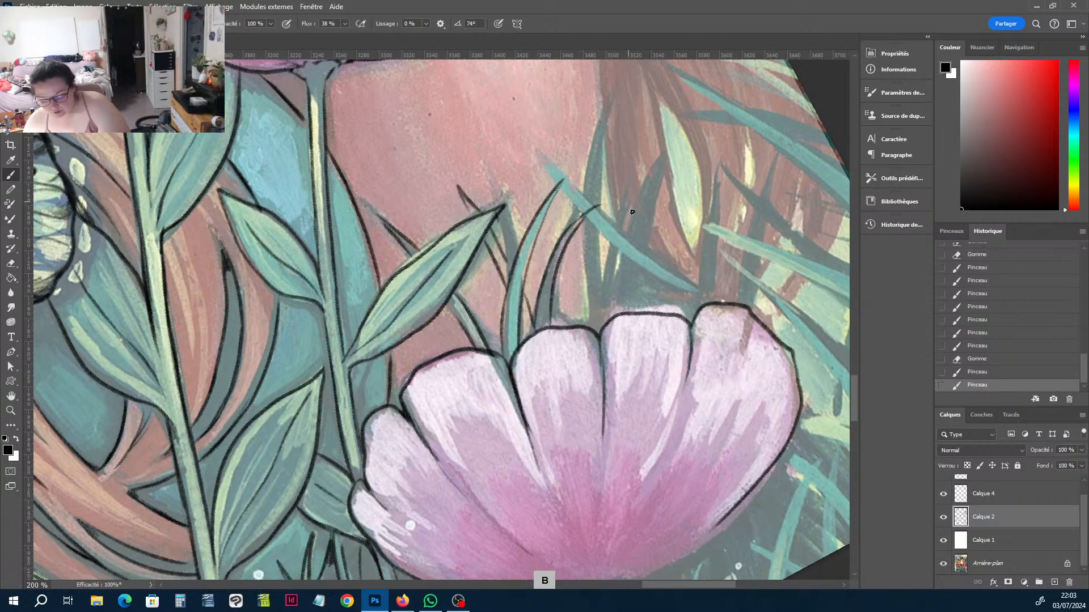
pyautogui.moveTo(616, 279); pyautogui.dragTo(503, 400)
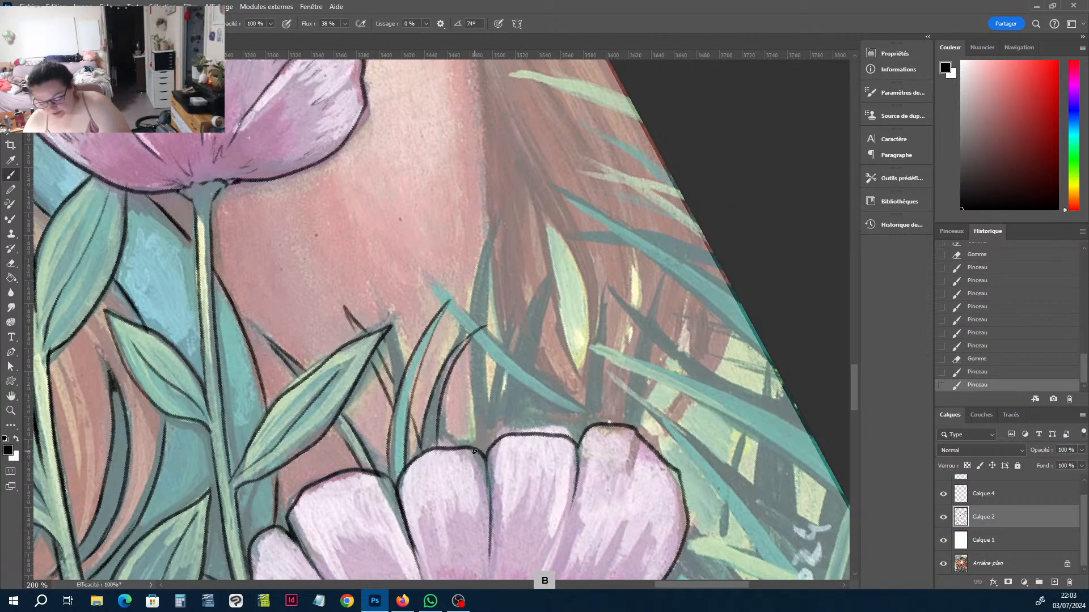
pyautogui.moveTo(474, 452)
pyautogui.mouseDown()
pyautogui.moveTo(465, 354)
pyautogui.moveTo(492, 239)
pyautogui.moveTo(479, 361)
pyautogui.moveTo(488, 446)
pyautogui.mouseUp()
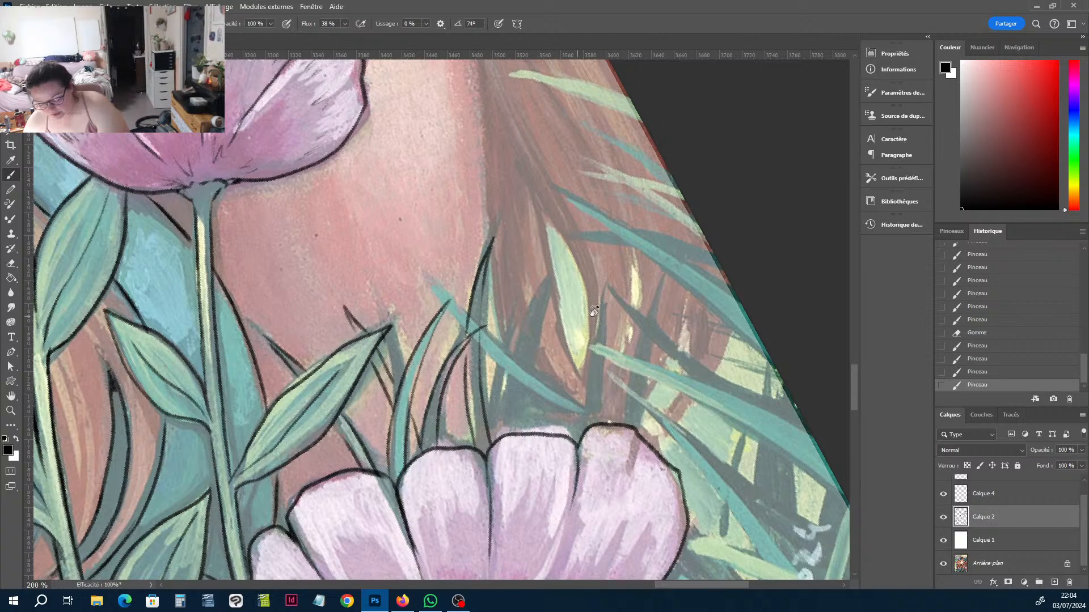
# Outline the teal blade crossing in front of the other grass, erase the overlapping lines and redraw the crossing blade's tip.
pyautogui.press('r')
pyautogui.moveTo(579, 321)
pyautogui.mouseDown()
pyautogui.moveTo(566, 353)
pyautogui.moveTo(512, 379)
pyautogui.mouseUp()
pyautogui.press('b')
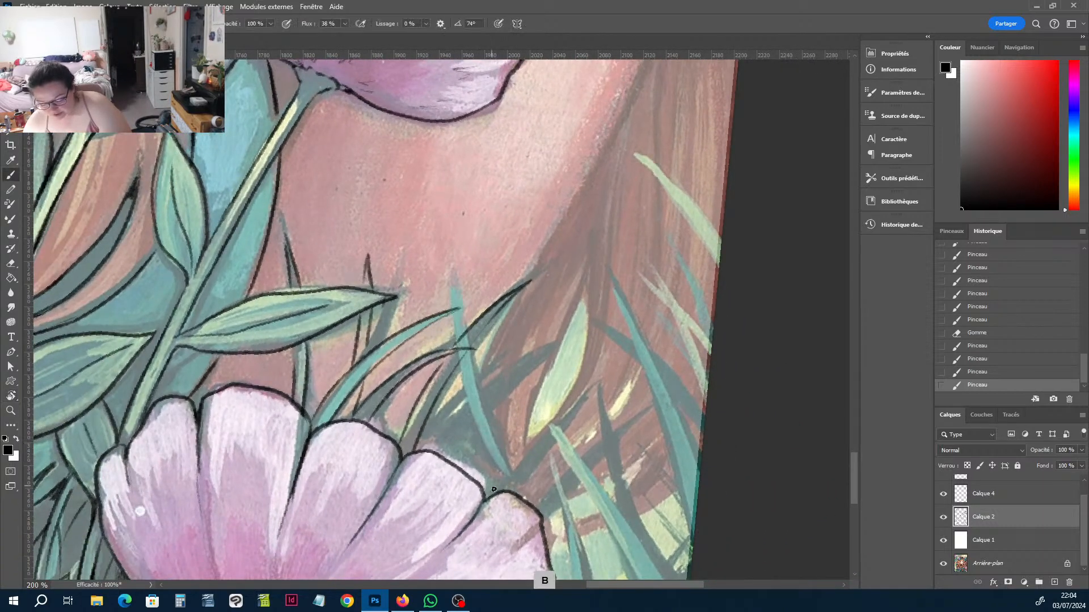
pyautogui.moveTo(493, 488)
pyautogui.mouseDown()
pyautogui.moveTo(483, 431)
pyautogui.moveTo(437, 336)
pyautogui.moveTo(476, 384)
pyautogui.moveTo(506, 492)
pyautogui.mouseUp()
pyautogui.press('e')
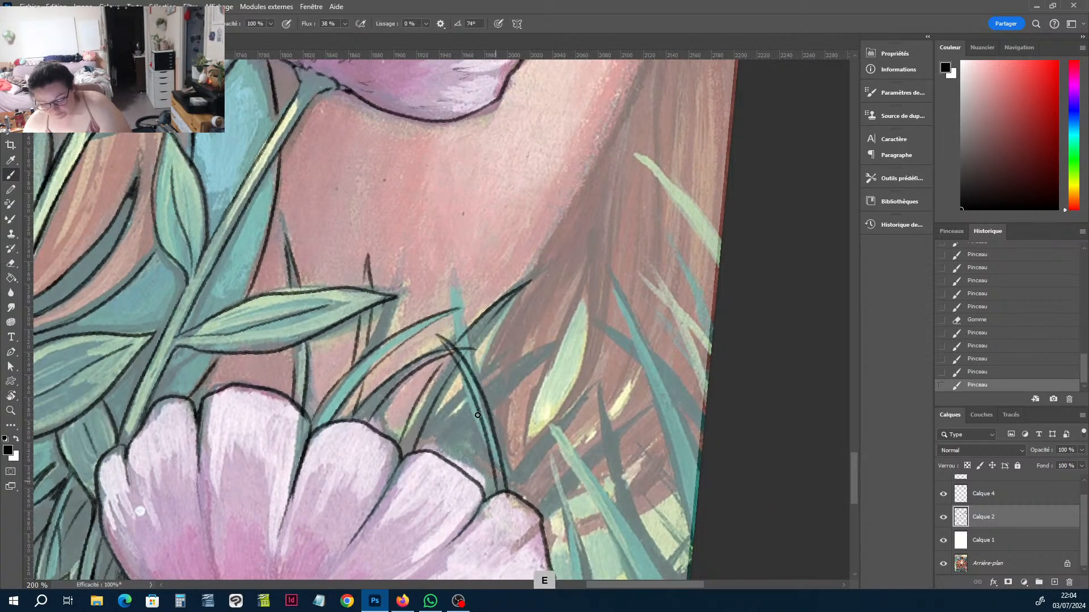
pyautogui.click(455, 356)
pyautogui.click(457, 355)
pyautogui.click(463, 352)
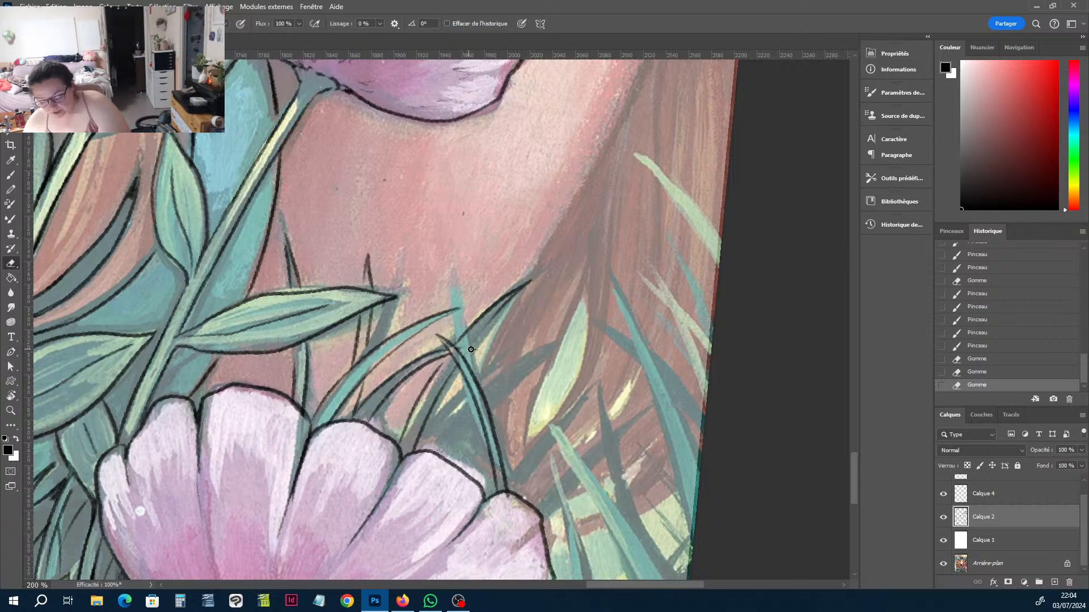
pyautogui.click(471, 349)
pyautogui.press('b')
pyautogui.moveTo(455, 356); pyautogui.dragTo(470, 350)
pyautogui.moveTo(461, 353); pyautogui.dragTo(480, 351)
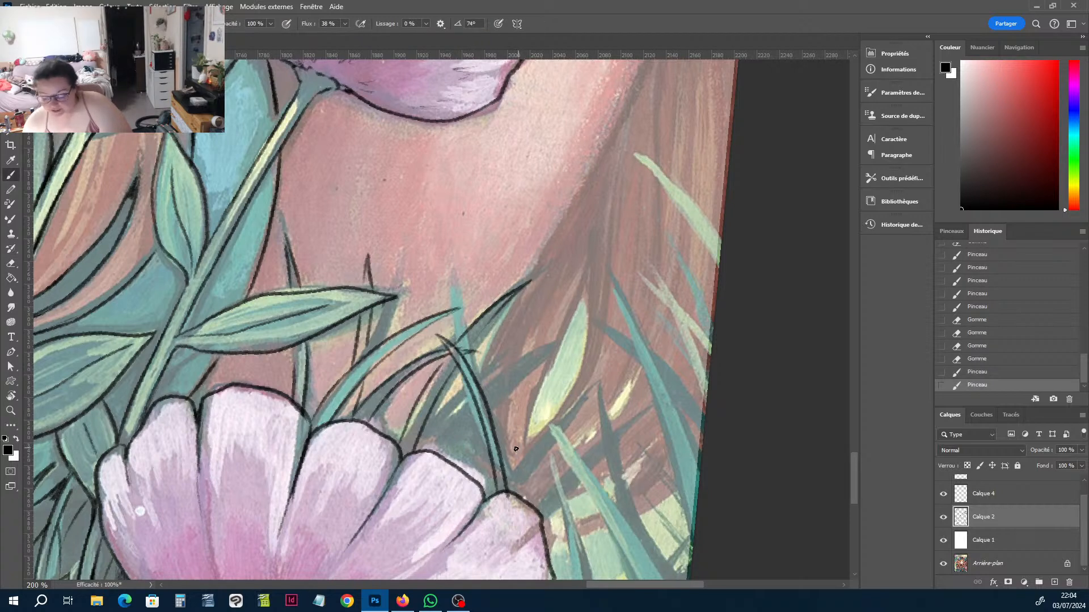
# Outline a thin curved blade above the last petal and add short grass blades behind the flower's middle petals.
pyautogui.press('b')
pyautogui.moveTo(520, 496)
pyautogui.mouseDown()
pyautogui.moveTo(515, 366)
pyautogui.moveTo(535, 397)
pyautogui.moveTo(528, 504)
pyautogui.mouseUp()
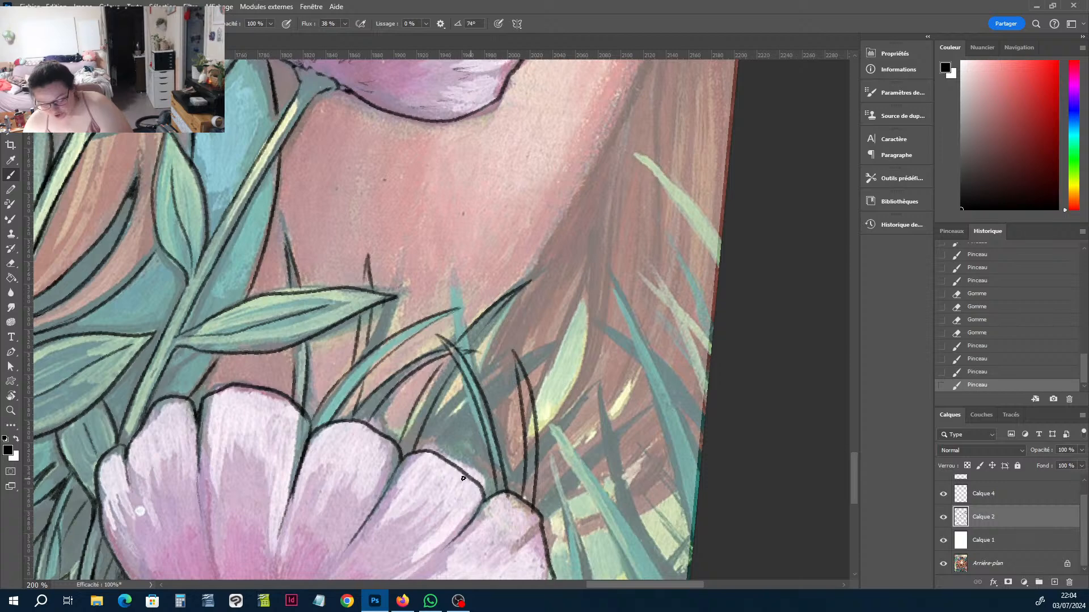
pyautogui.press('r')
pyautogui.moveTo(532, 415); pyautogui.dragTo(516, 420)
pyautogui.press('b')
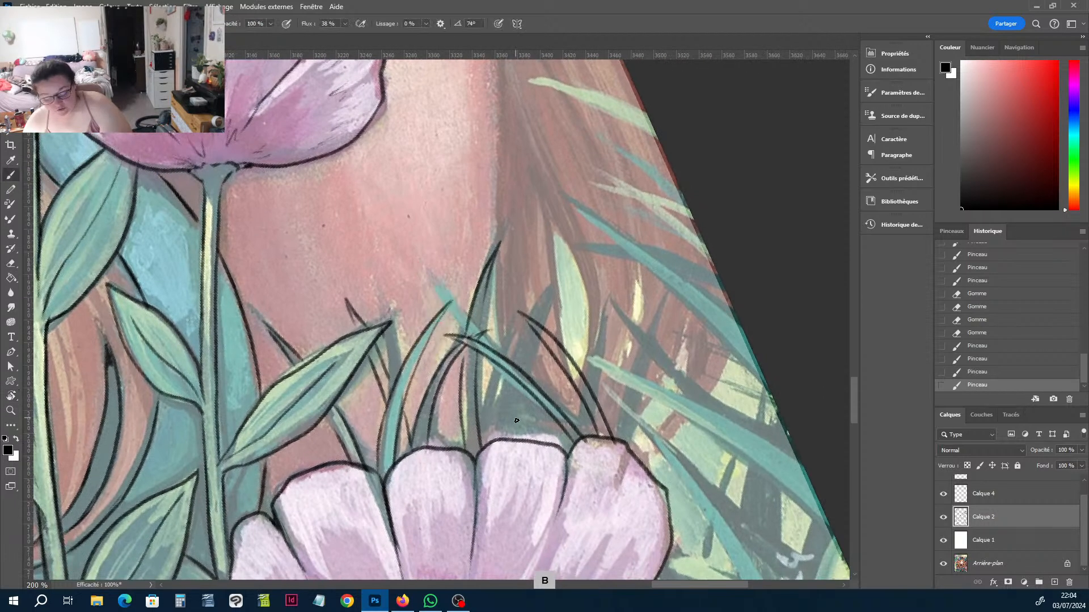
pyautogui.press('h')
pyautogui.moveTo(680, 472)
pyautogui.mouseDown()
pyautogui.moveTo(612, 235)
pyautogui.moveTo(615, 294)
pyautogui.mouseUp()
pyautogui.press('b')
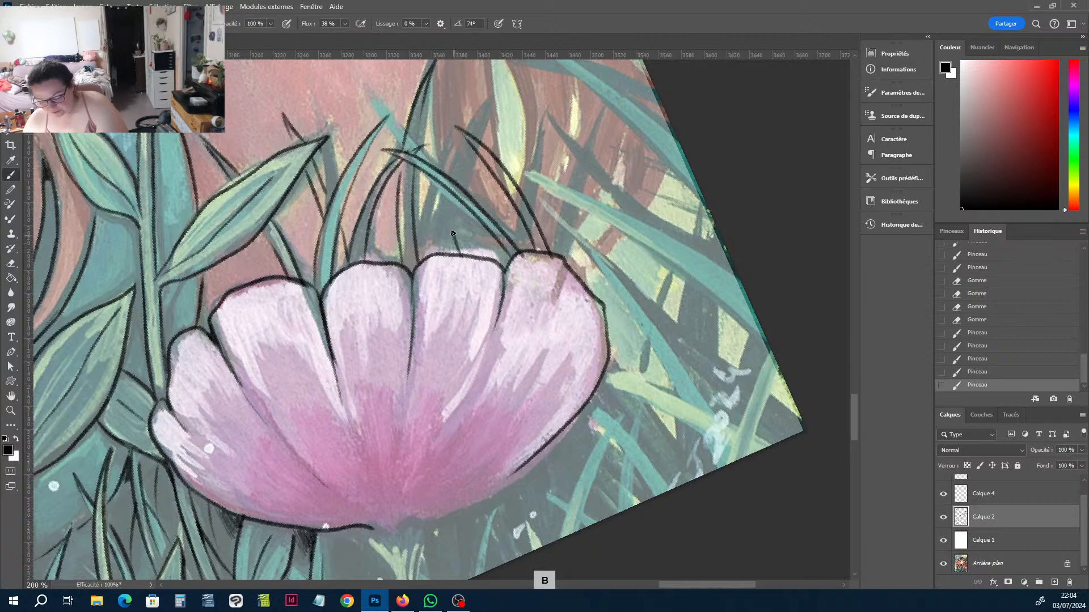
pyautogui.moveTo(453, 233); pyautogui.dragTo(448, 142)
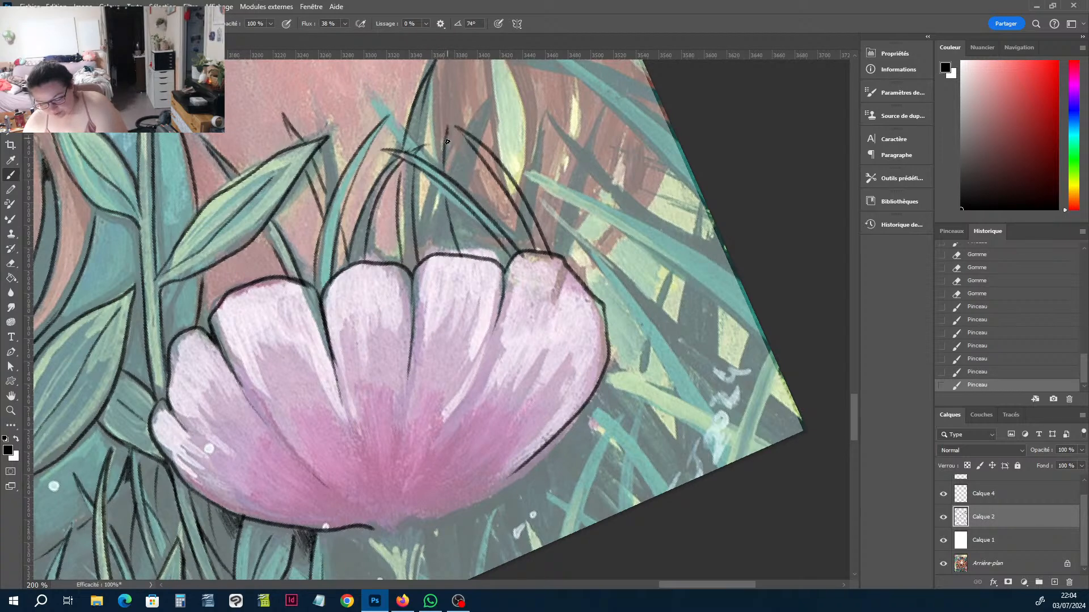
pyautogui.moveTo(459, 211)
pyautogui.mouseDown()
pyautogui.moveTo(475, 249)
pyautogui.moveTo(416, 209)
pyautogui.mouseUp()
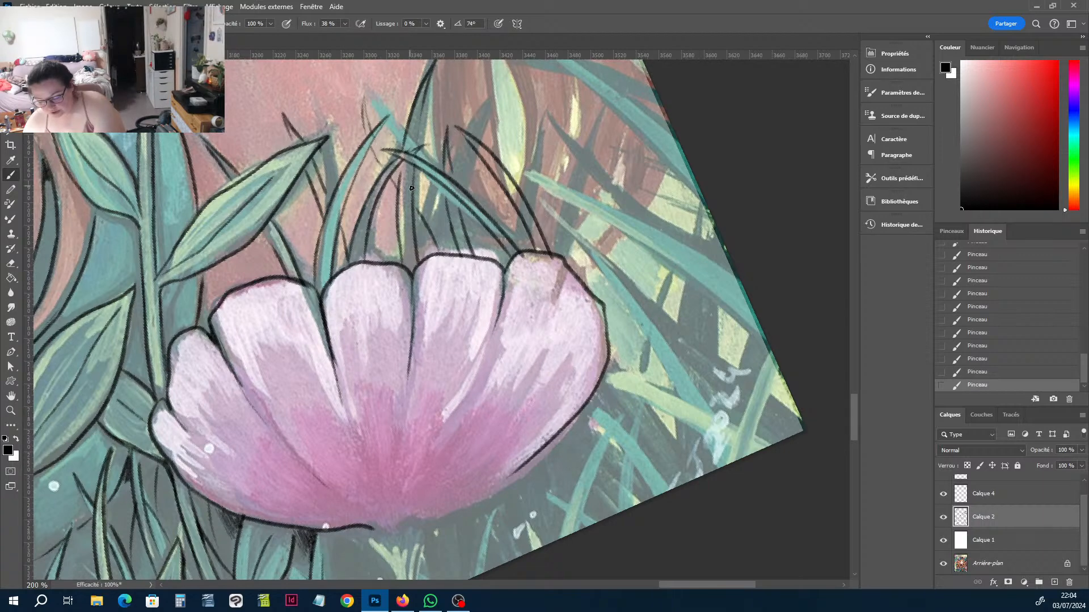
pyautogui.moveTo(420, 196); pyautogui.dragTo(452, 235)
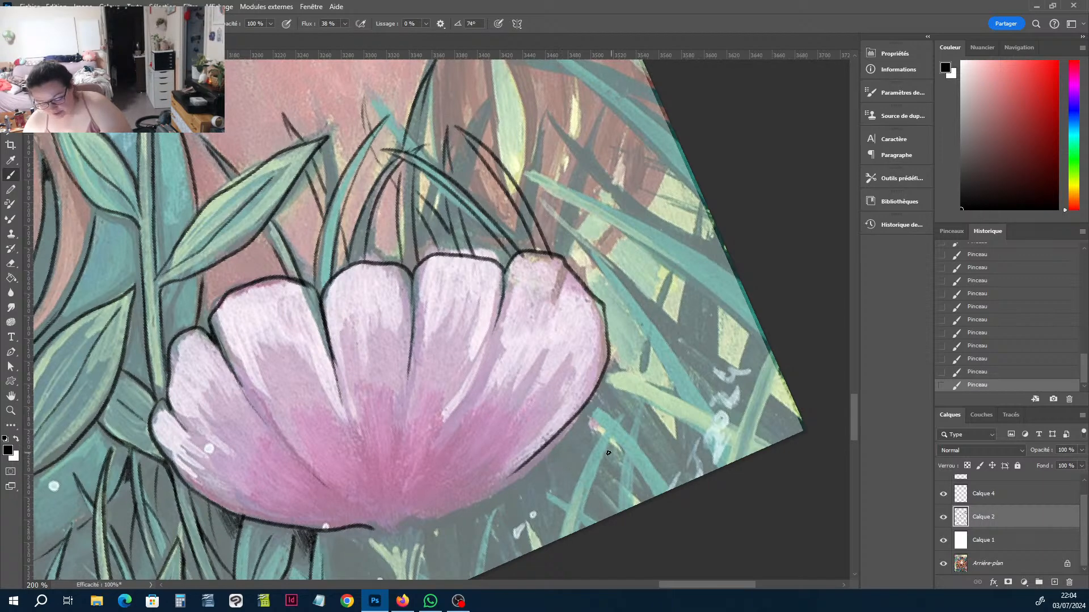
pyautogui.press('h')
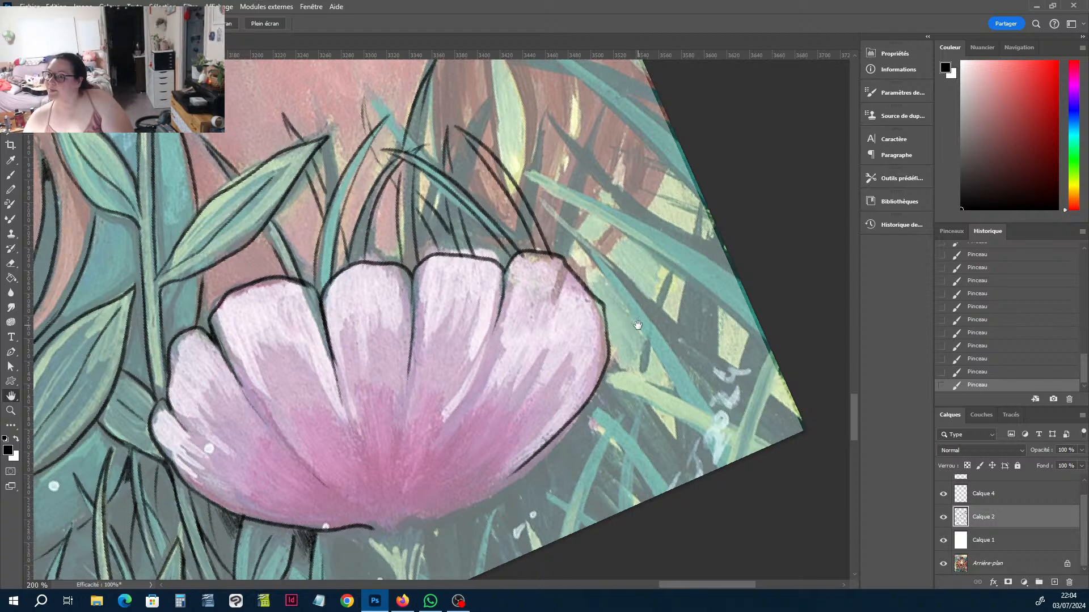
pyautogui.moveTo(578, 496); pyautogui.dragTo(565, 395)
pyautogui.press('b')
pyautogui.press('r')
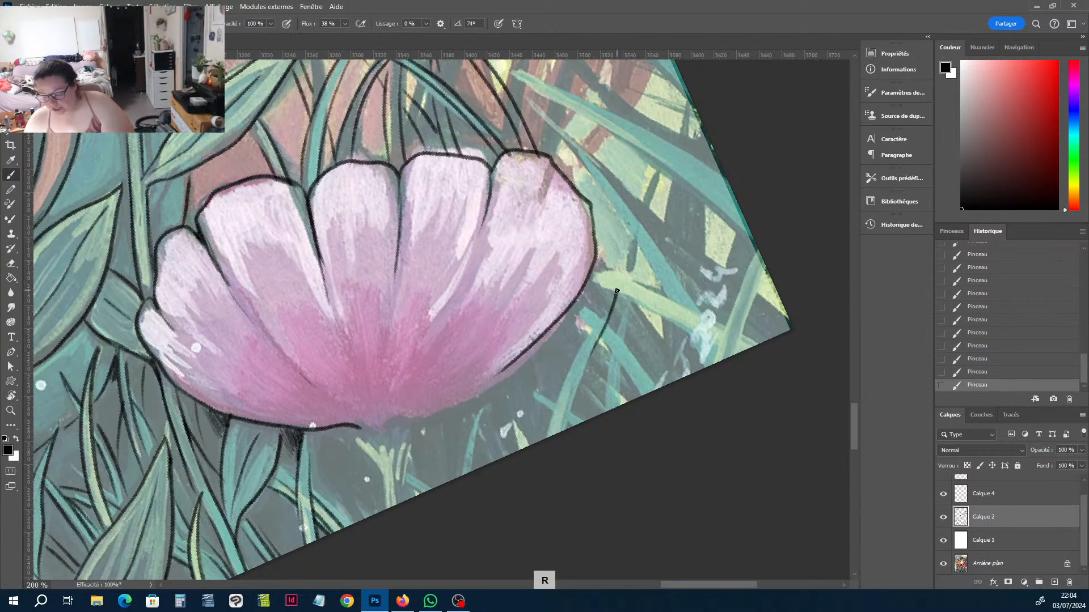
pyautogui.click(988, 373)
# Extend the last petal's lower outline toward the large flower's base and ink fine lines inside that petal.
pyautogui.press('r')
pyautogui.moveTo(588, 346); pyautogui.dragTo(520, 352)
pyautogui.press('b')
pyautogui.moveTo(475, 395); pyautogui.dragTo(519, 353)
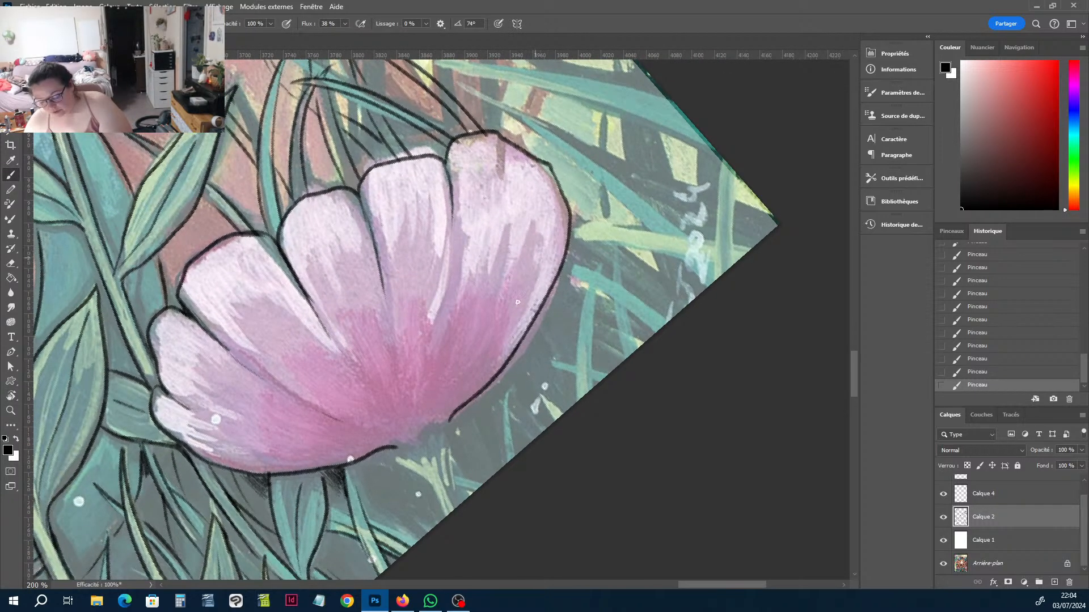
pyautogui.moveTo(542, 252)
pyautogui.mouseDown()
pyautogui.moveTo(512, 332)
pyautogui.moveTo(489, 343)
pyautogui.mouseUp()
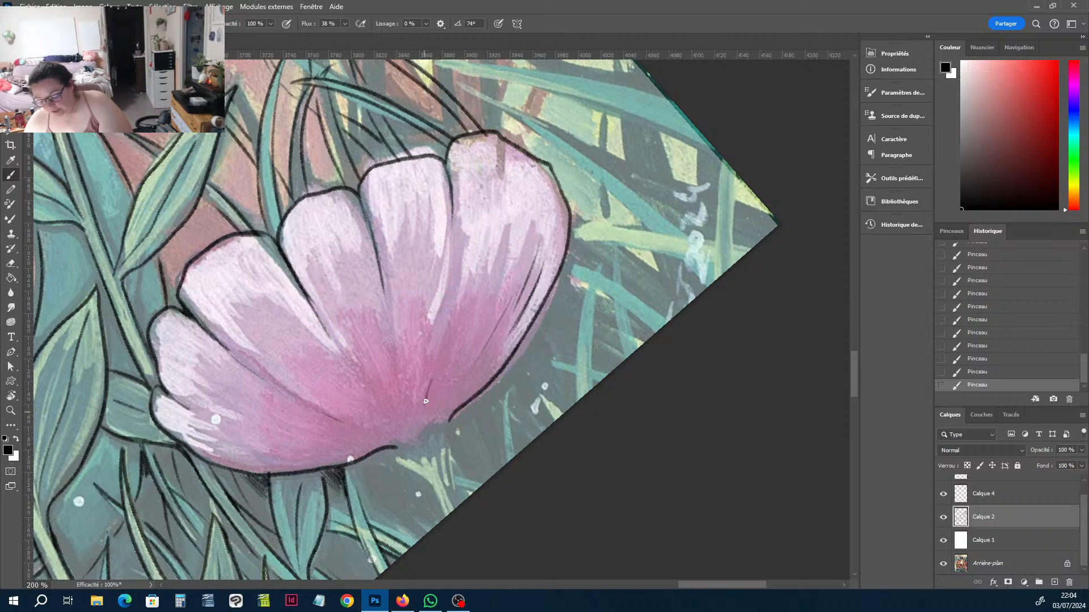
# Continue the petal dividing lines down to the large flower's base and add short fine strokes where they converge.
pyautogui.moveTo(436, 349); pyautogui.dragTo(453, 262)
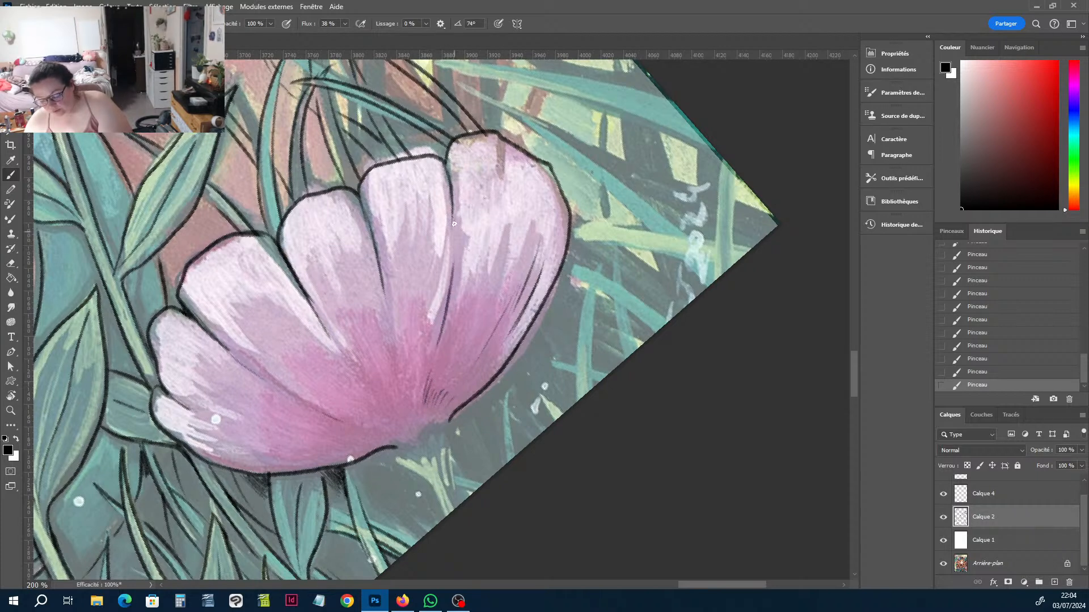
pyautogui.moveTo(349, 364); pyautogui.dragTo(388, 410)
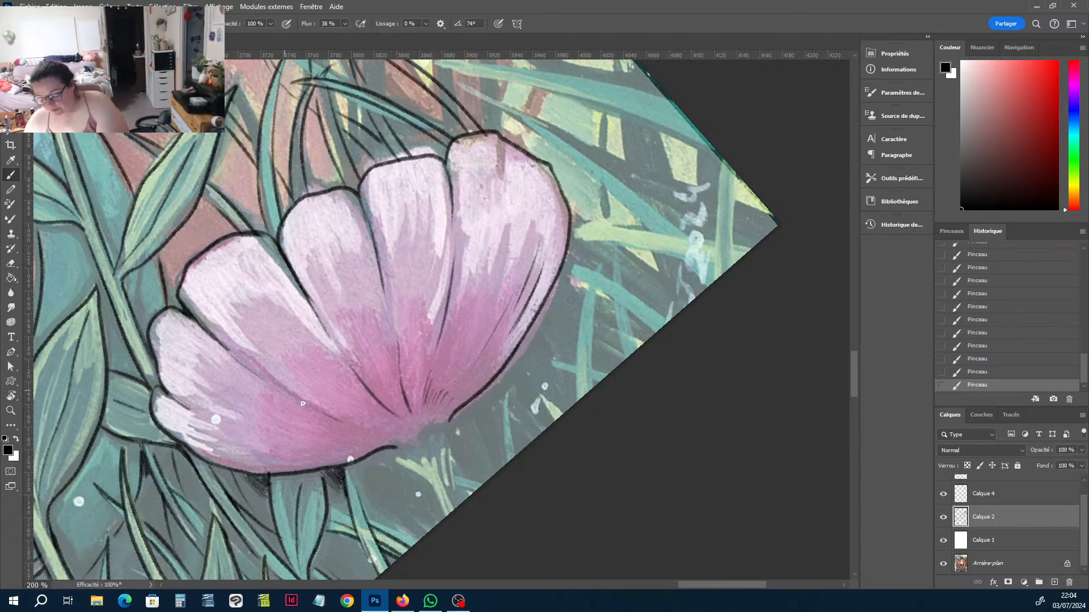
pyautogui.moveTo(303, 403)
pyautogui.mouseDown()
pyautogui.moveTo(388, 436)
pyautogui.moveTo(336, 453)
pyautogui.mouseUp()
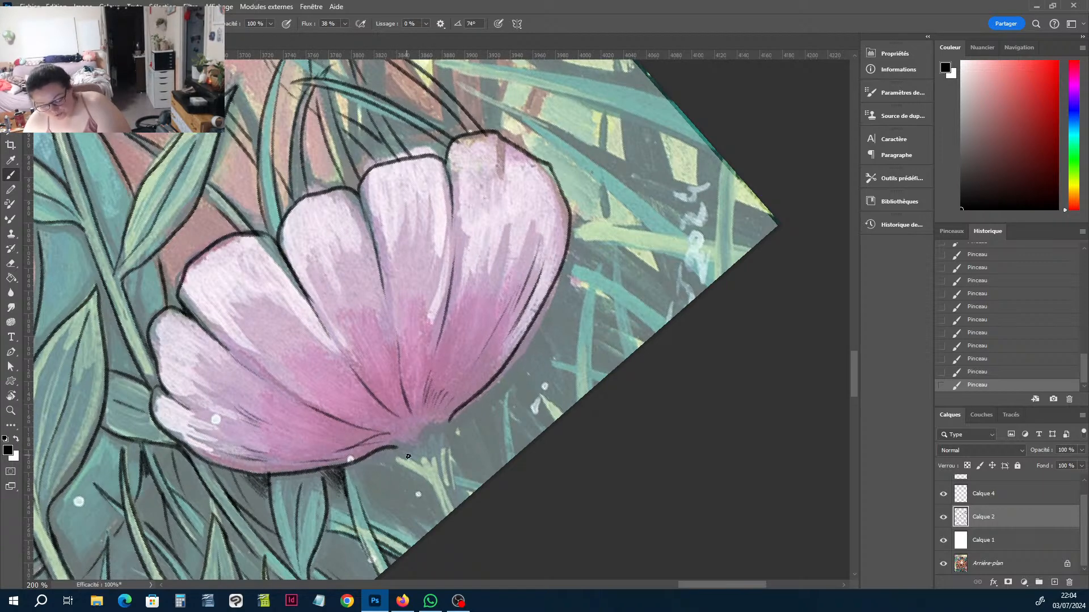
# Outline the large flower's scalloped base, the small sepals beneath it and both edges of its stem.
pyautogui.moveTo(408, 456)
pyautogui.mouseDown()
pyautogui.moveTo(394, 450)
pyautogui.moveTo(426, 426)
pyautogui.moveTo(458, 432)
pyautogui.mouseUp()
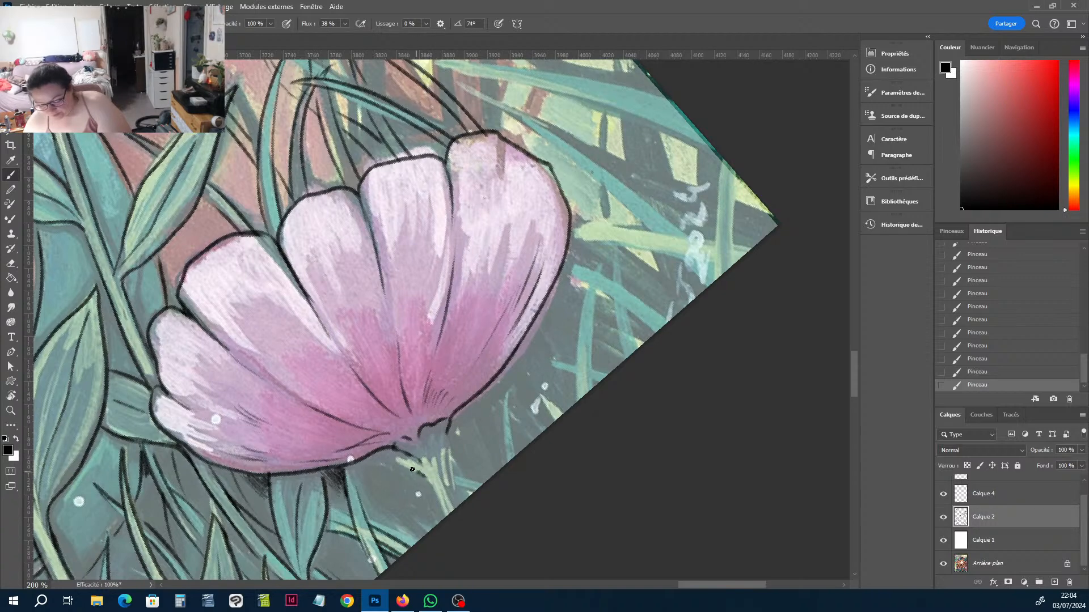
pyautogui.moveTo(389, 460); pyautogui.dragTo(426, 473)
pyautogui.moveTo(449, 431)
pyautogui.mouseDown()
pyautogui.moveTo(446, 450)
pyautogui.moveTo(470, 411)
pyautogui.moveTo(445, 519)
pyautogui.mouseUp()
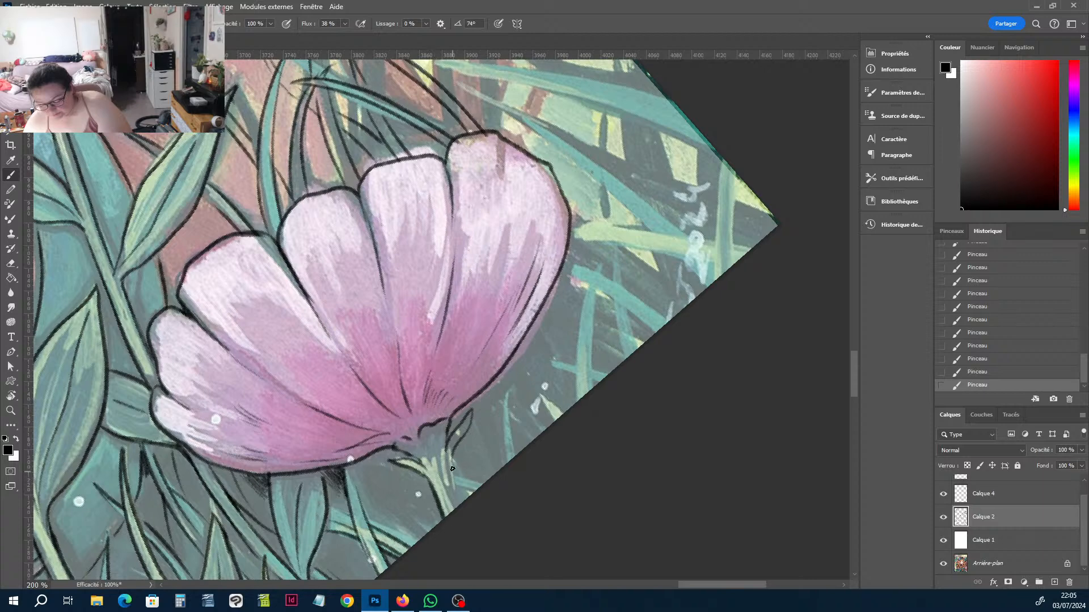
pyautogui.moveTo(452, 461)
pyautogui.mouseDown()
pyautogui.moveTo(460, 504)
pyautogui.moveTo(447, 512)
pyautogui.mouseUp()
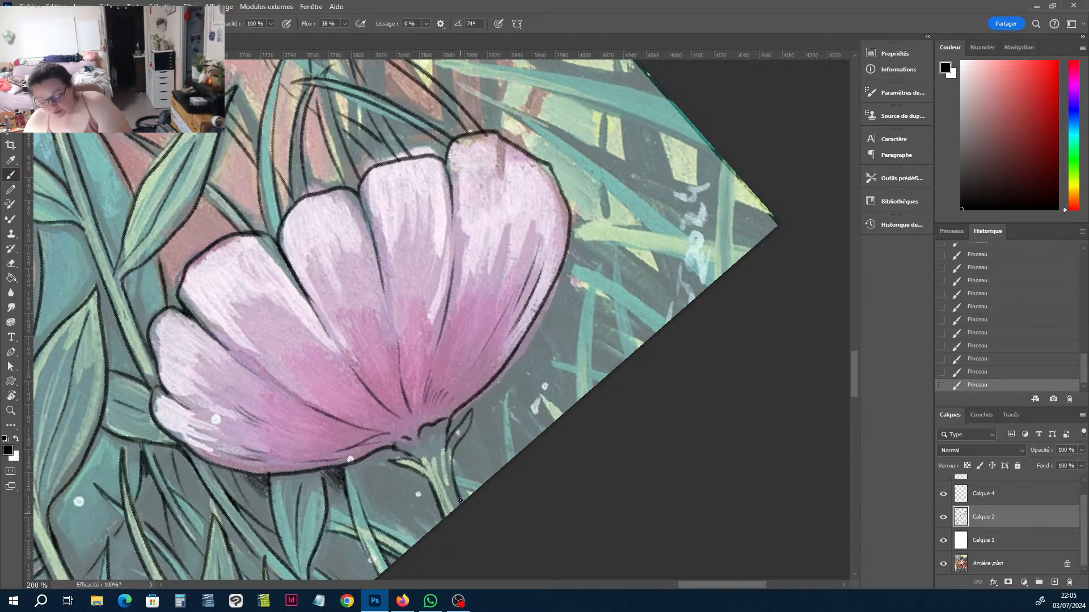
# Erase and redraw the outer edge of the large flower's last petal to clean up its outline.
pyautogui.press('r')
pyautogui.moveTo(616, 300); pyautogui.dragTo(652, 374)
pyautogui.press('e')
pyautogui.moveTo(625, 272)
pyautogui.mouseDown()
pyautogui.moveTo(618, 286)
pyautogui.moveTo(615, 264)
pyautogui.moveTo(611, 320)
pyautogui.mouseUp()
pyautogui.press('b')
pyautogui.moveTo(616, 249); pyautogui.dragTo(609, 332)
pyautogui.press('e')
pyautogui.moveTo(624, 275); pyautogui.dragTo(610, 336)
pyautogui.press('b')
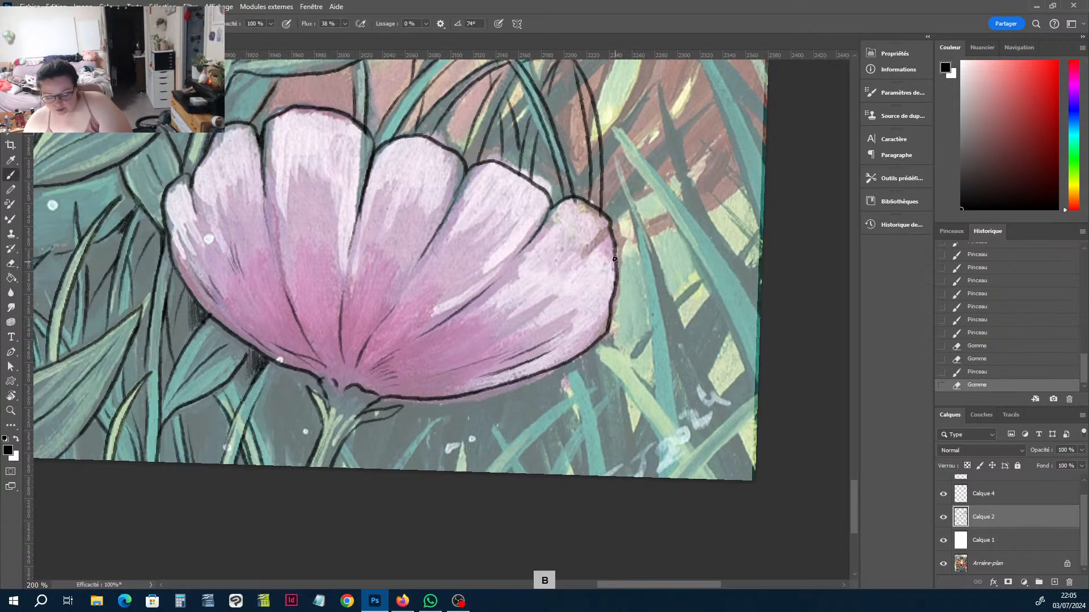
# Outline the teal grass blade below the last petal and the light green curved blade beside it.
pyautogui.moveTo(563, 368)
pyautogui.mouseDown()
pyautogui.moveTo(583, 432)
pyautogui.moveTo(600, 447)
pyautogui.moveTo(602, 475)
pyautogui.mouseUp()
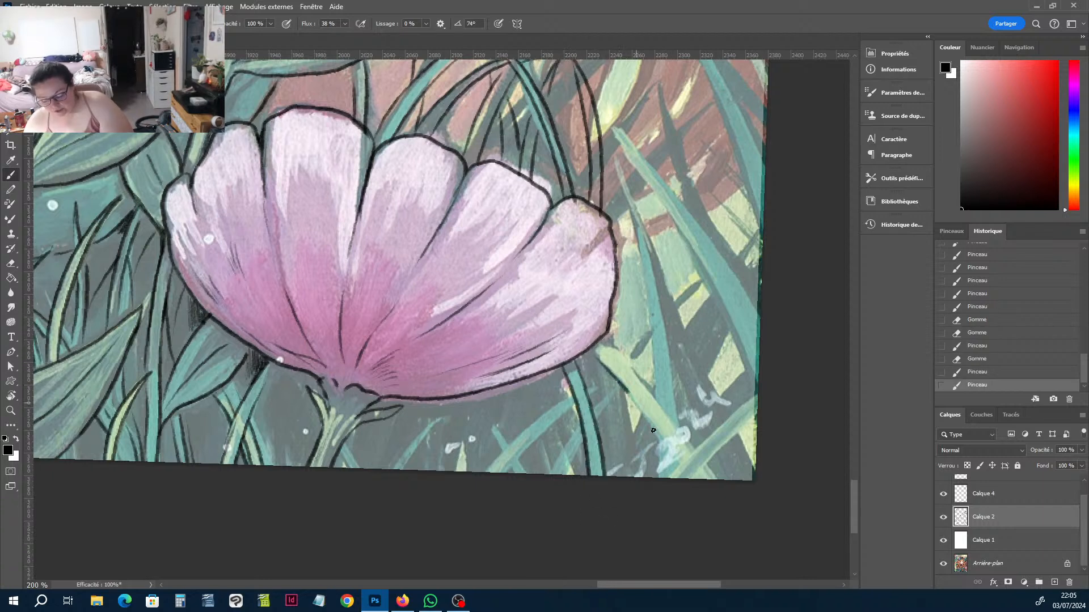
pyautogui.moveTo(595, 364); pyautogui.dragTo(675, 474)
pyautogui.moveTo(606, 360)
pyautogui.mouseDown()
pyautogui.moveTo(593, 345)
pyautogui.moveTo(695, 477)
pyautogui.mouseUp()
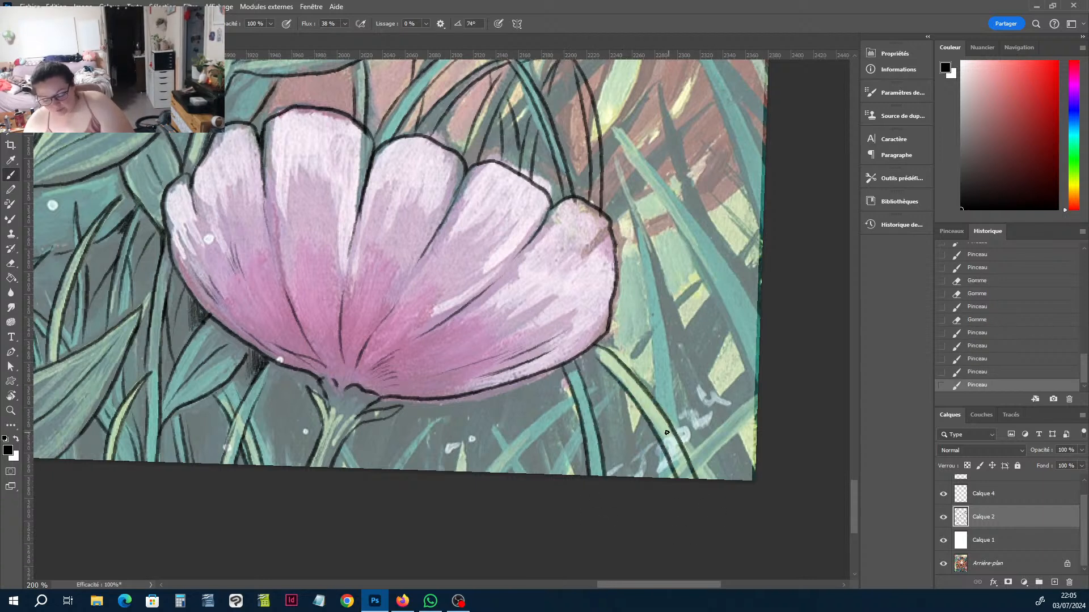
# Outline the thin blades crossing behind the teal blade and the slanted blade in the painting's lower corner.
pyautogui.moveTo(559, 473)
pyautogui.mouseDown()
pyautogui.moveTo(572, 431)
pyautogui.moveTo(622, 386)
pyautogui.moveTo(565, 477)
pyautogui.mouseUp()
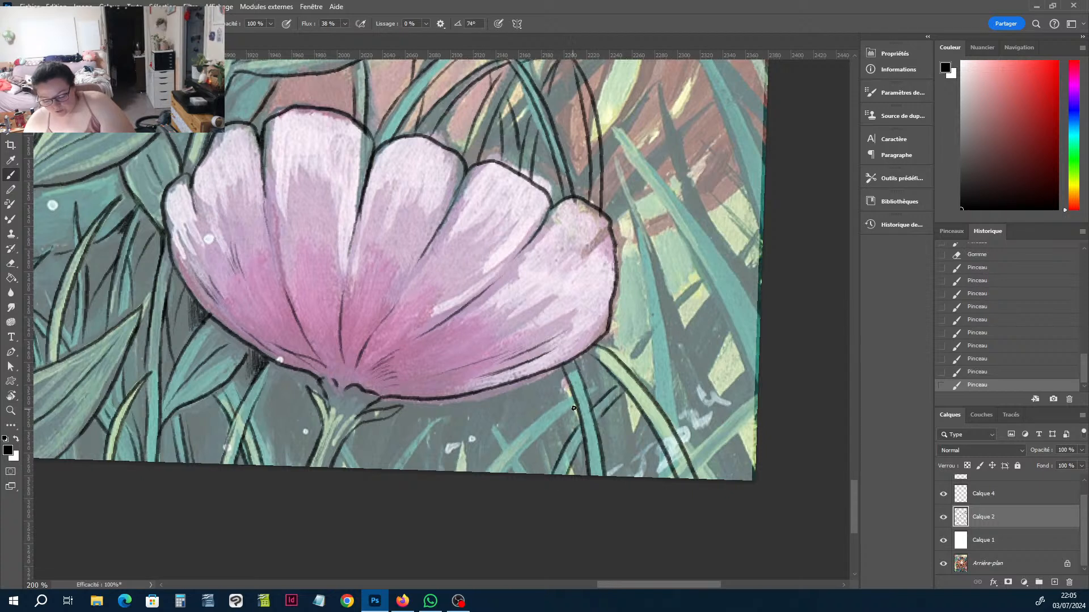
pyautogui.moveTo(578, 405)
pyautogui.mouseDown()
pyautogui.moveTo(519, 466)
pyautogui.moveTo(542, 421)
pyautogui.moveTo(565, 403)
pyautogui.moveTo(596, 401)
pyautogui.mouseUp()
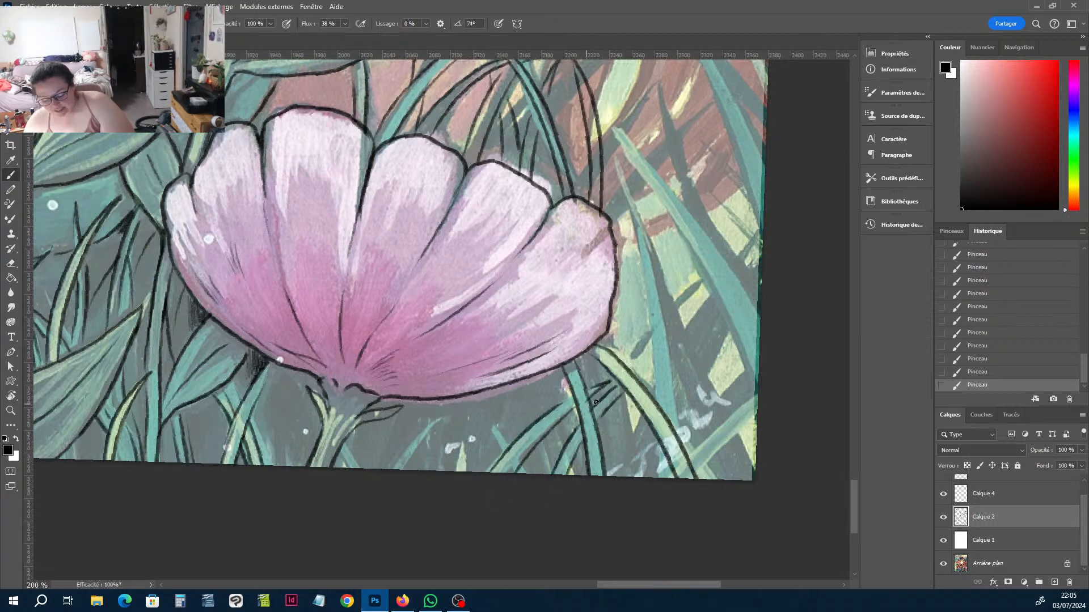
pyautogui.moveTo(682, 467)
pyautogui.mouseDown()
pyautogui.moveTo(759, 394)
pyautogui.moveTo(690, 480)
pyautogui.moveTo(740, 425)
pyautogui.mouseUp()
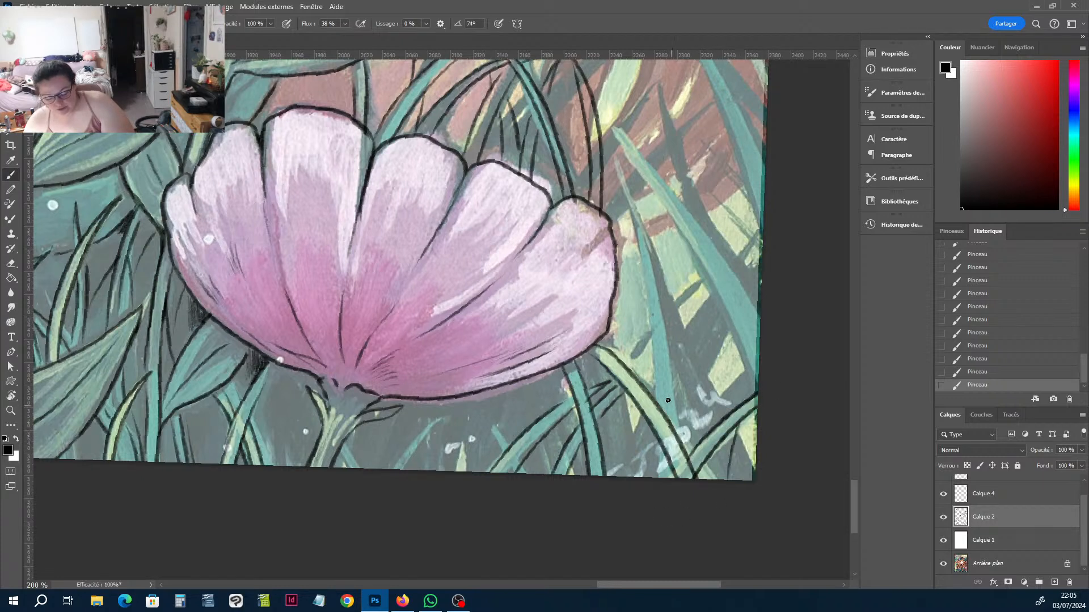
# Outline the narrow teal blade beside the last petal, redoing its first attempt, and the long diagonal blade next to it.
pyautogui.moveTo(668, 400)
pyautogui.mouseDown()
pyautogui.moveTo(653, 381)
pyautogui.moveTo(619, 185)
pyautogui.moveTo(668, 412)
pyautogui.mouseUp()
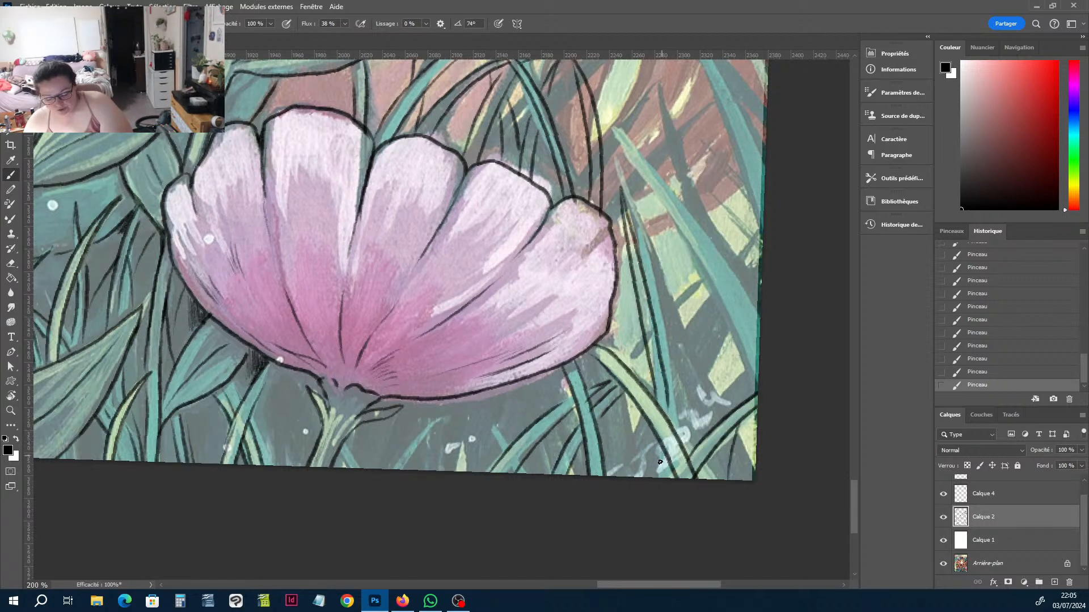
pyautogui.hotkey('ctrl', 'z')
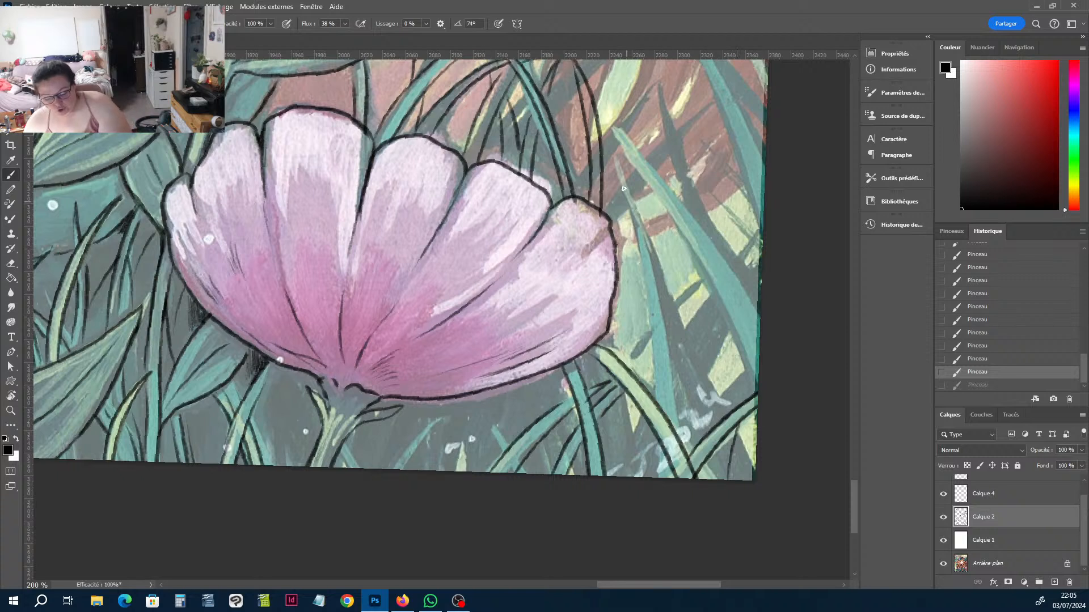
pyautogui.moveTo(624, 188); pyautogui.dragTo(656, 408)
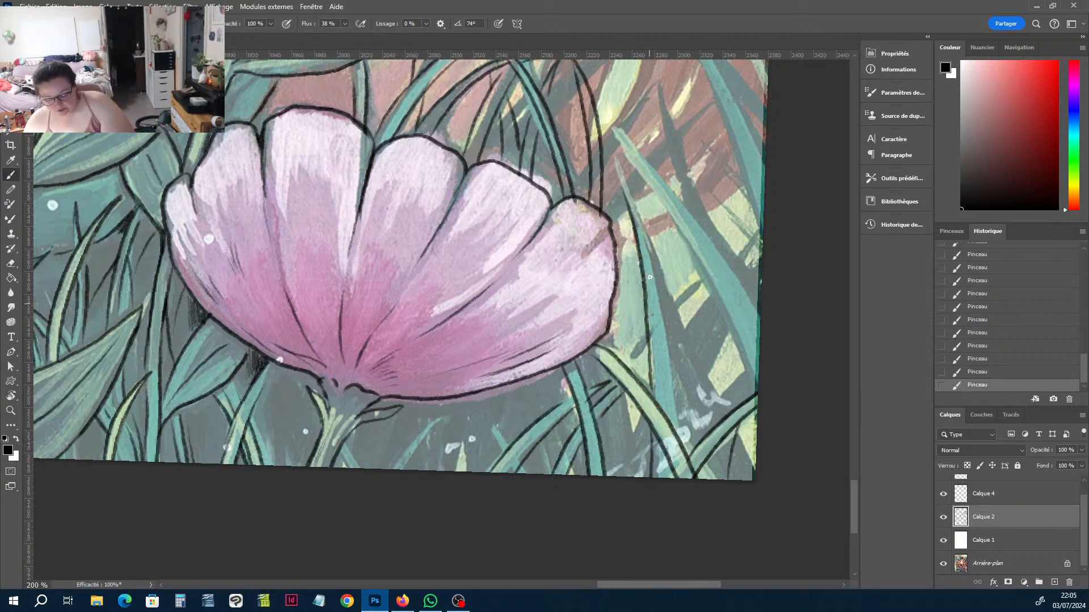
pyautogui.moveTo(624, 195)
pyautogui.mouseDown()
pyautogui.moveTo(664, 351)
pyautogui.moveTo(666, 482)
pyautogui.mouseUp()
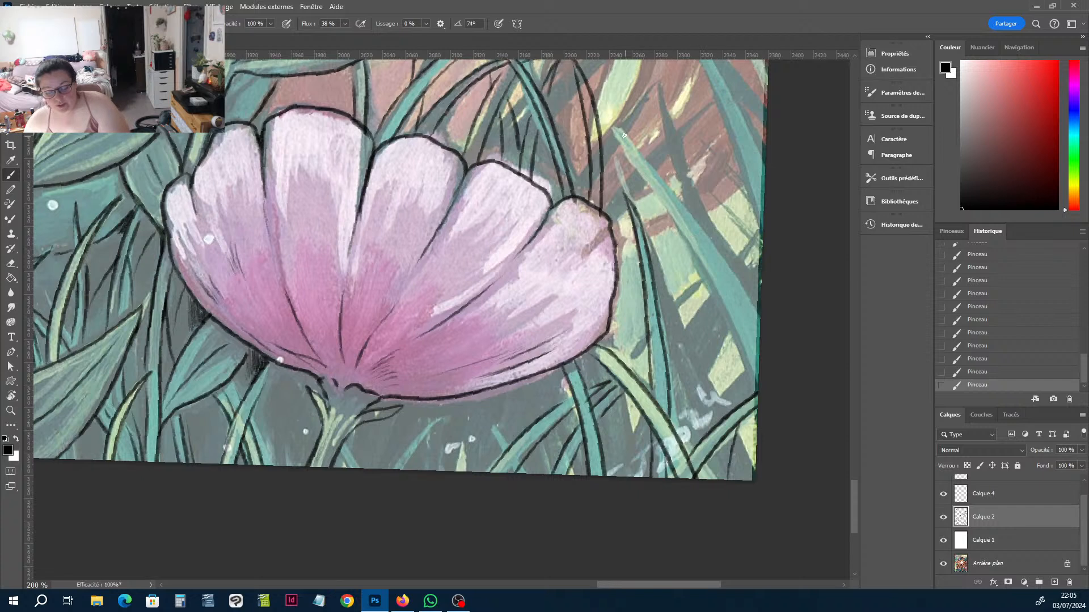
pyautogui.moveTo(624, 135)
pyautogui.mouseDown()
pyautogui.moveTo(721, 307)
pyautogui.moveTo(754, 391)
pyautogui.mouseUp()
pyautogui.moveTo(639, 161)
pyautogui.mouseDown()
pyautogui.moveTo(739, 312)
pyautogui.moveTo(772, 410)
pyautogui.mouseUp()
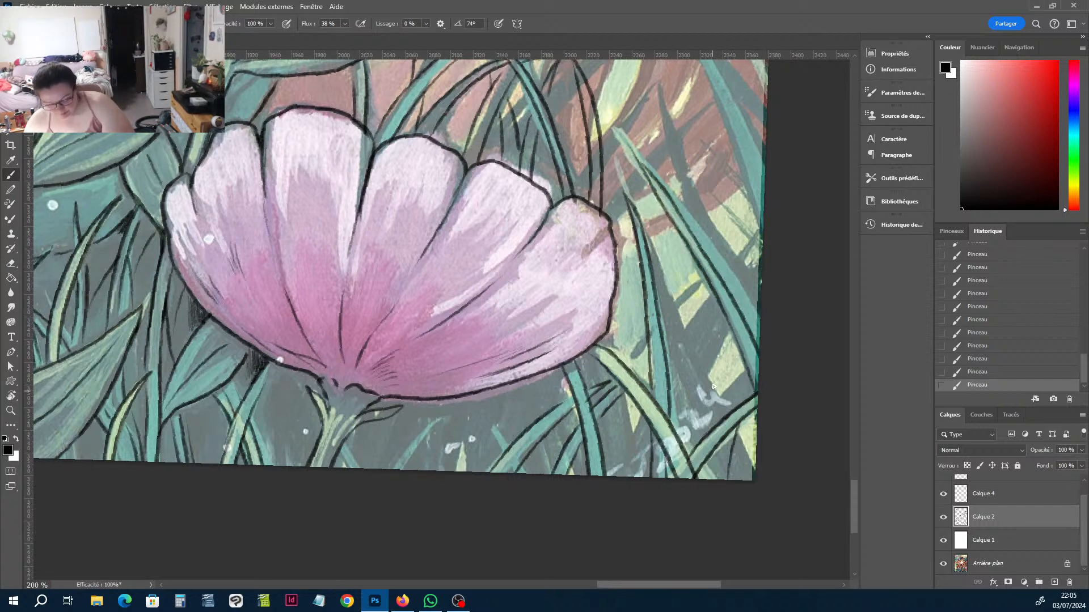
# Ink thin grass blades around the long diagonal blade along the painting's side edge.
pyautogui.press('h')
pyautogui.moveTo(709, 242); pyautogui.dragTo(630, 345)
pyautogui.press('b')
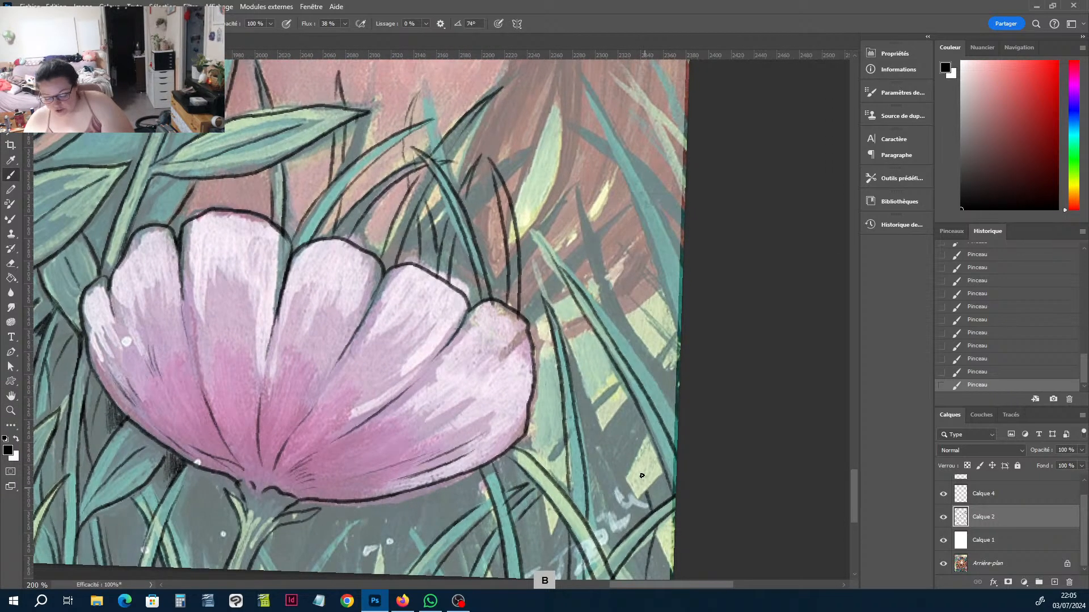
pyautogui.moveTo(642, 475)
pyautogui.mouseDown()
pyautogui.moveTo(635, 372)
pyautogui.moveTo(638, 386)
pyautogui.moveTo(660, 282)
pyautogui.moveTo(654, 454)
pyautogui.moveTo(650, 430)
pyautogui.moveTo(664, 513)
pyautogui.mouseUp()
pyautogui.moveTo(618, 555)
pyautogui.mouseDown()
pyautogui.moveTo(632, 436)
pyautogui.moveTo(610, 458)
pyautogui.moveTo(603, 541)
pyautogui.moveTo(611, 446)
pyautogui.moveTo(636, 397)
pyautogui.moveTo(679, 354)
pyautogui.moveTo(653, 409)
pyautogui.moveTo(660, 380)
pyautogui.moveTo(701, 377)
pyautogui.moveTo(632, 410)
pyautogui.moveTo(678, 345)
pyautogui.mouseUp()
pyautogui.hotkey('ctrl', 'z')
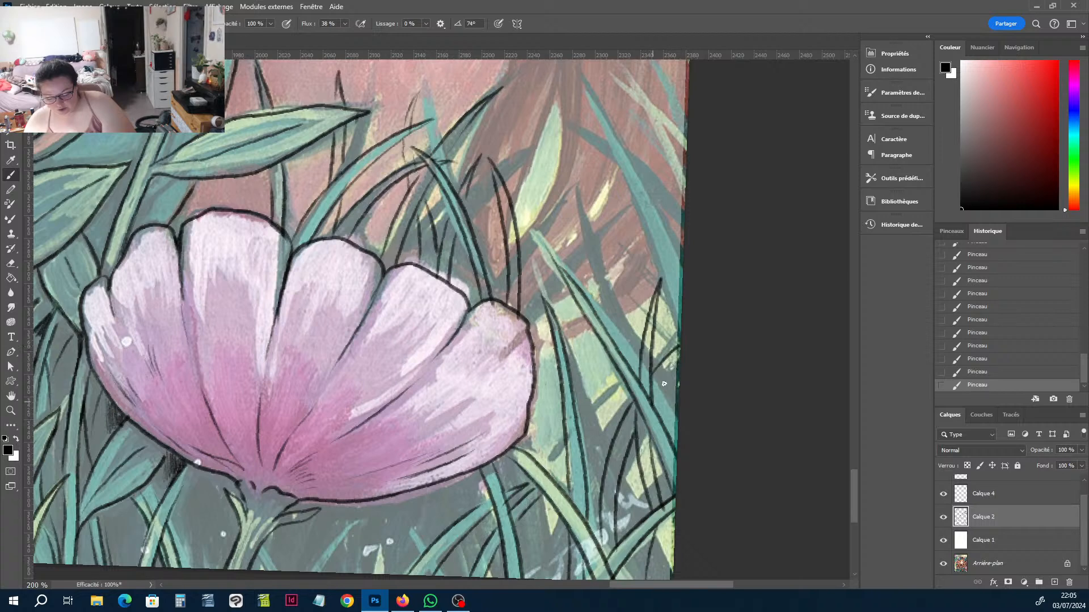
# Add small pointed grass blades between the narrow teal blade and the long diagonal blade, above the signature.
pyautogui.press('h')
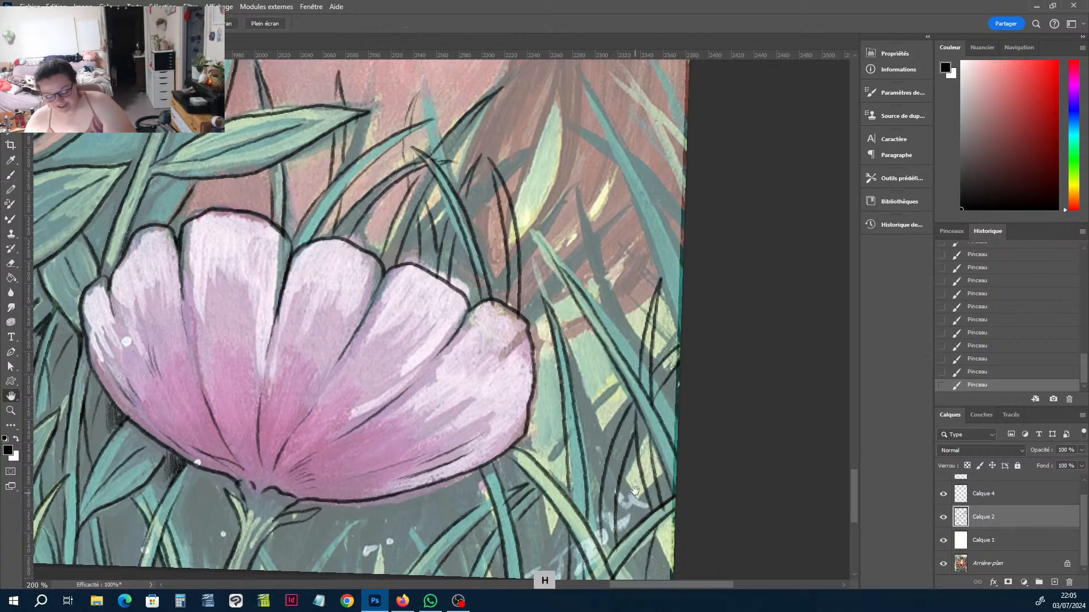
pyautogui.moveTo(660, 550); pyautogui.dragTo(672, 475)
pyautogui.press('b')
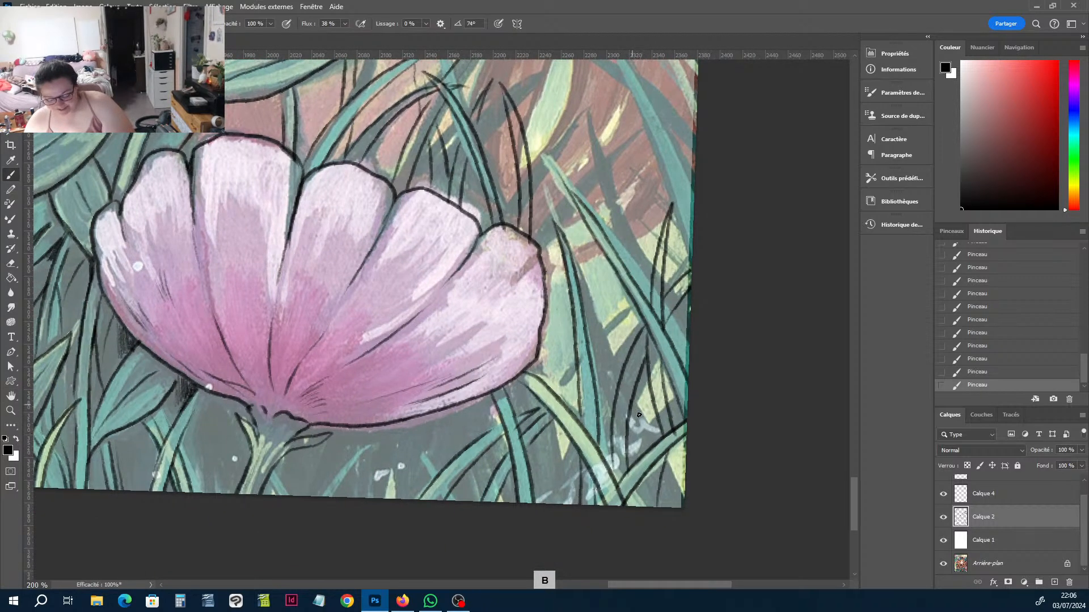
pyautogui.moveTo(636, 412); pyautogui.dragTo(650, 437)
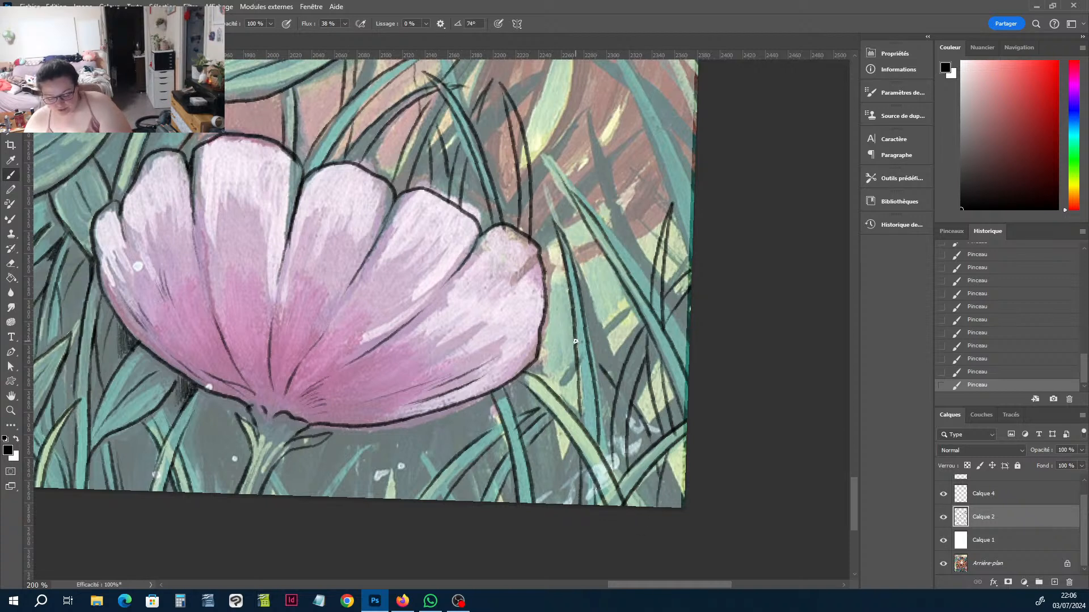
# Ink thin grass blades between the last petal and the narrow teal blade, and behind the long diagonal blade.
pyautogui.moveTo(544, 315); pyautogui.dragTo(571, 362)
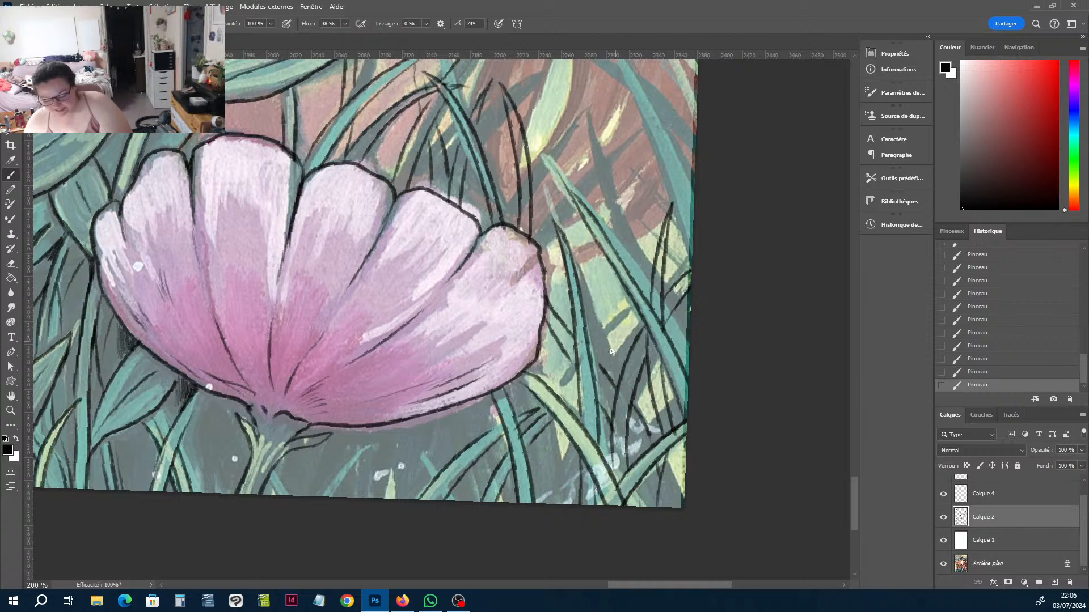
pyautogui.moveTo(568, 410); pyautogui.dragTo(567, 384)
pyautogui.moveTo(594, 328); pyautogui.dragTo(610, 276)
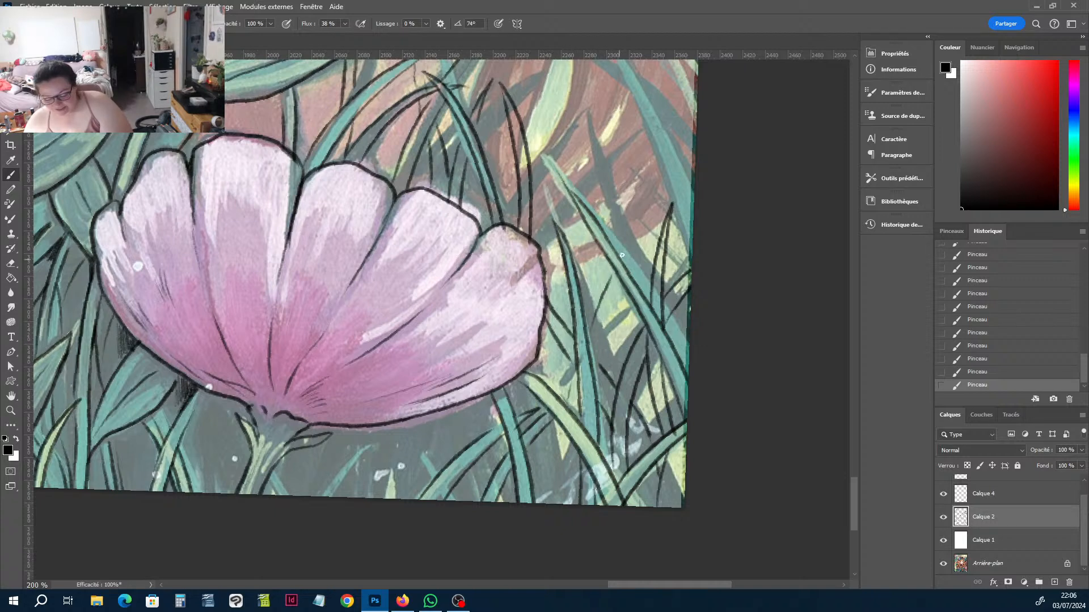
pyautogui.moveTo(652, 207); pyautogui.dragTo(593, 363)
pyautogui.moveTo(568, 438); pyautogui.dragTo(562, 504)
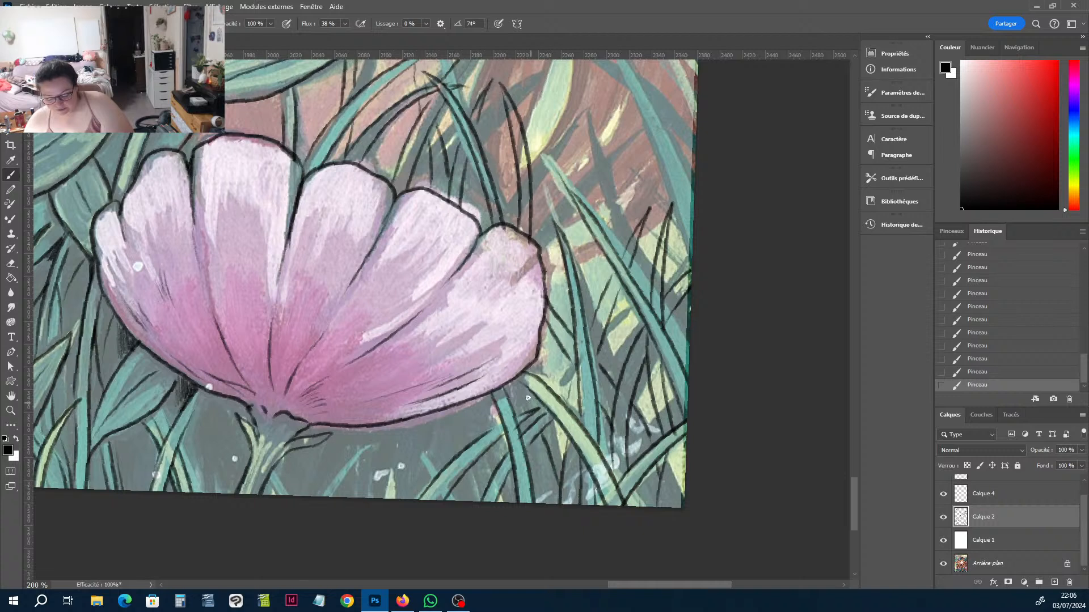
pyautogui.moveTo(548, 383); pyautogui.dragTo(552, 344)
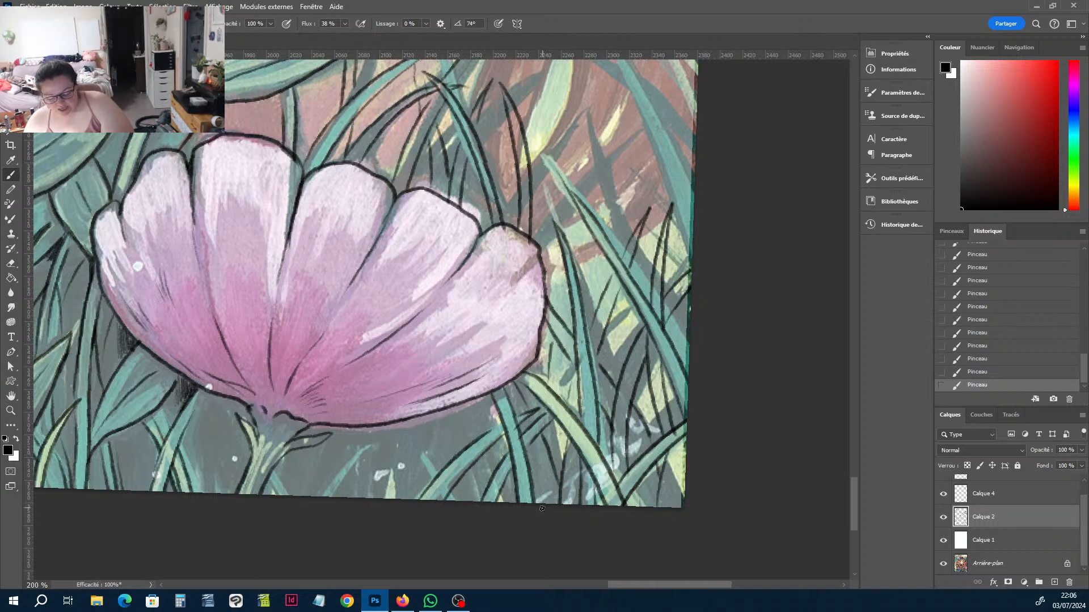
# Erase and redraw the blade line at the painting's lower edge and add thin upright blades under the last petal.
pyautogui.press('e')
pyautogui.moveTo(541, 503); pyautogui.dragTo(544, 492)
pyautogui.press('b')
pyautogui.moveTo(546, 445); pyautogui.dragTo(530, 502)
pyautogui.moveTo(468, 402); pyautogui.dragTo(466, 439)
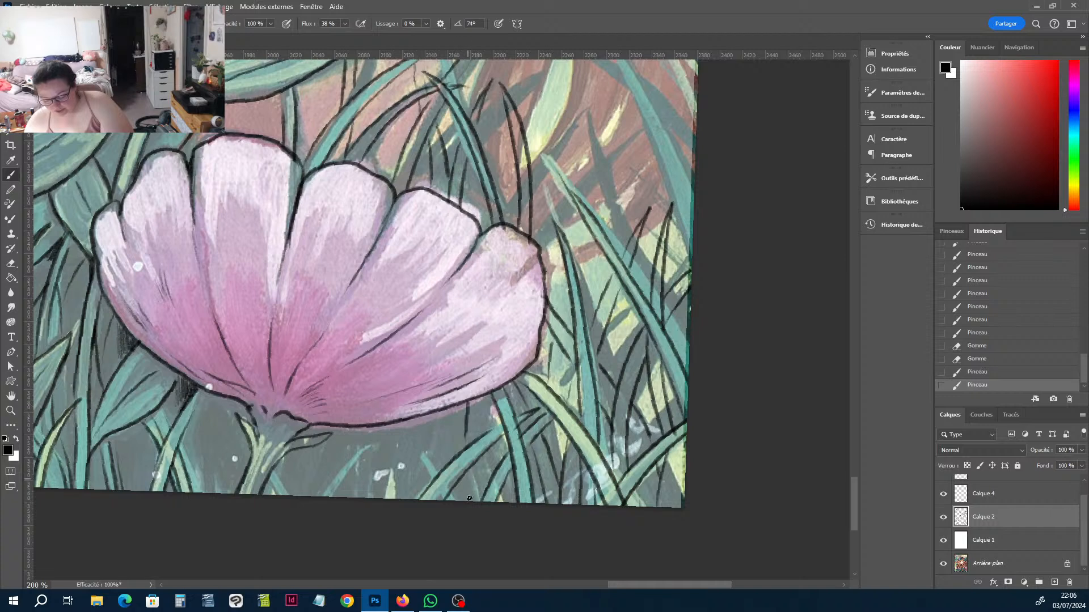
pyautogui.moveTo(469, 499); pyautogui.dragTo(472, 476)
pyautogui.moveTo(489, 399); pyautogui.dragTo(481, 482)
pyautogui.press('r')
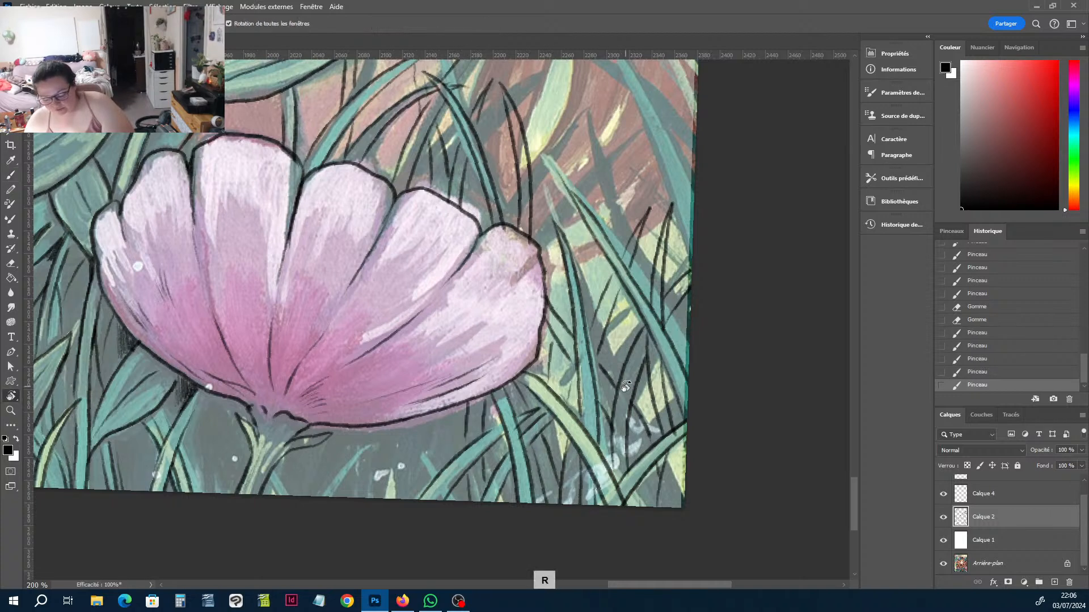
pyautogui.press('b')
pyautogui.moveTo(631, 377); pyautogui.dragTo(636, 361)
pyautogui.click(967, 375)
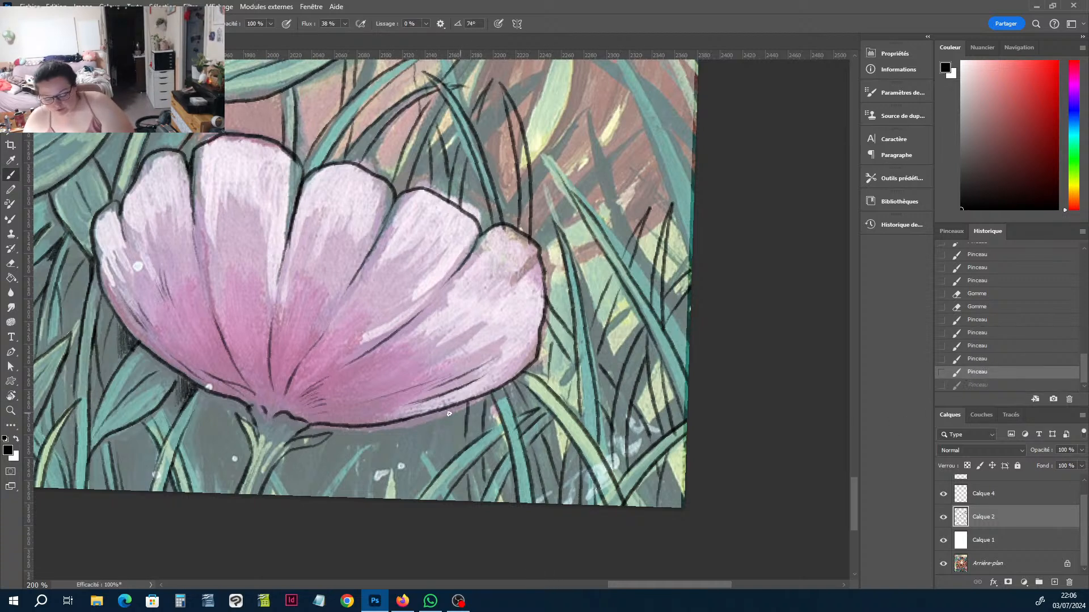
# Ink more thin grass blades below the large flower, between its stem and the last petal.
pyautogui.press('h')
pyautogui.moveTo(480, 393); pyautogui.dragTo(642, 362)
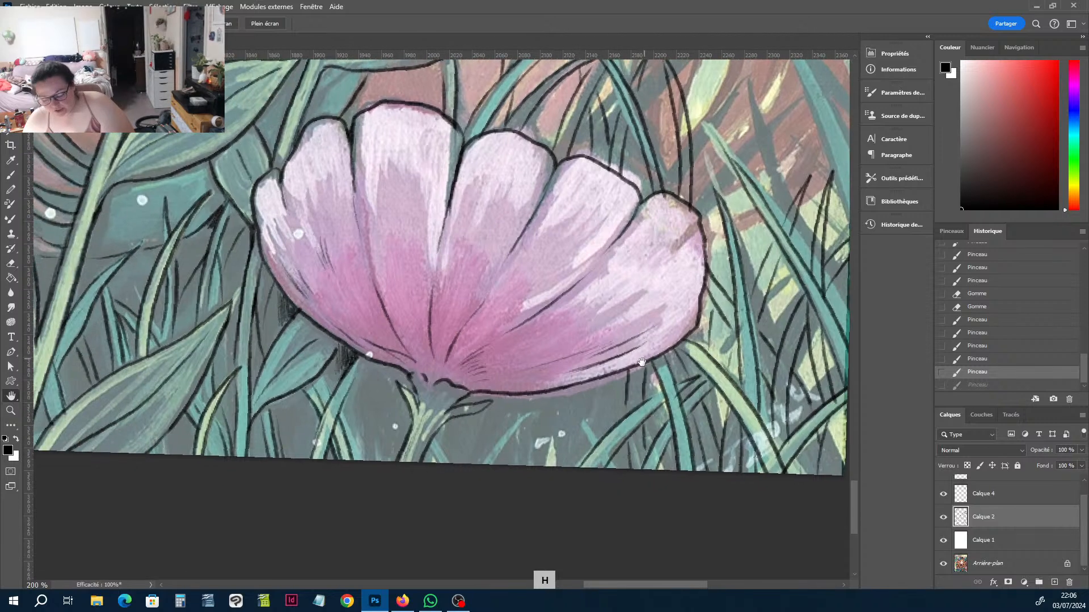
pyautogui.press('b')
pyautogui.moveTo(566, 389)
pyautogui.mouseDown()
pyautogui.moveTo(589, 448)
pyautogui.moveTo(600, 442)
pyautogui.mouseUp()
pyautogui.moveTo(597, 379); pyautogui.dragTo(600, 427)
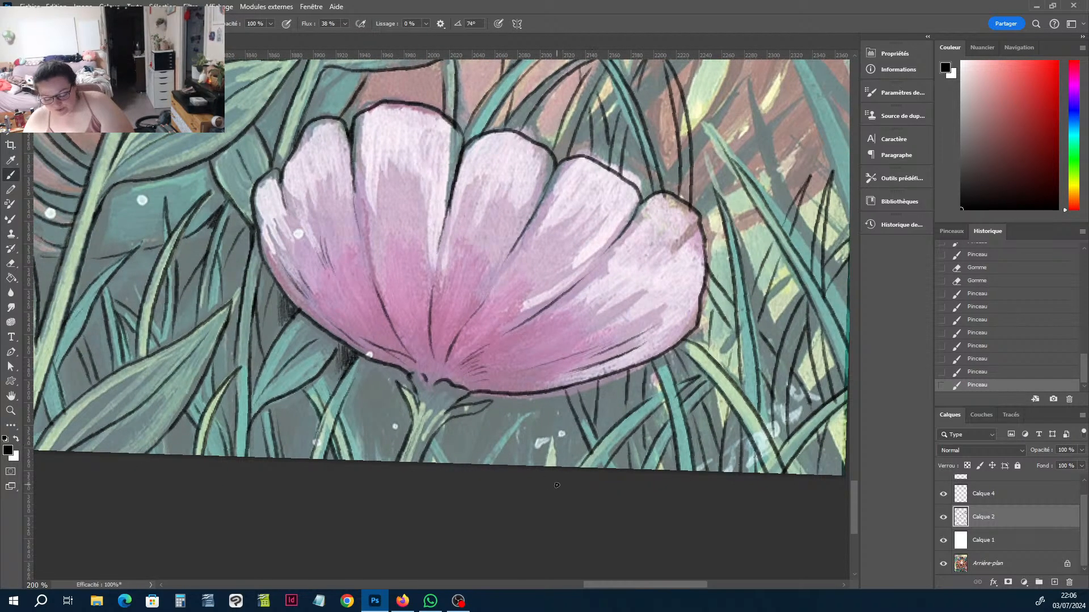
# Ink more thin grass blades below the large flower, on both sides of its stem, down to the painting's lower edge.
pyautogui.moveTo(556, 482)
pyautogui.mouseDown()
pyautogui.moveTo(573, 411)
pyautogui.moveTo(546, 476)
pyautogui.moveTo(554, 403)
pyautogui.moveTo(533, 418)
pyautogui.moveTo(541, 394)
pyautogui.moveTo(537, 469)
pyautogui.mouseUp()
pyautogui.moveTo(539, 413); pyautogui.dragTo(509, 482)
pyautogui.moveTo(538, 402); pyautogui.dragTo(500, 466)
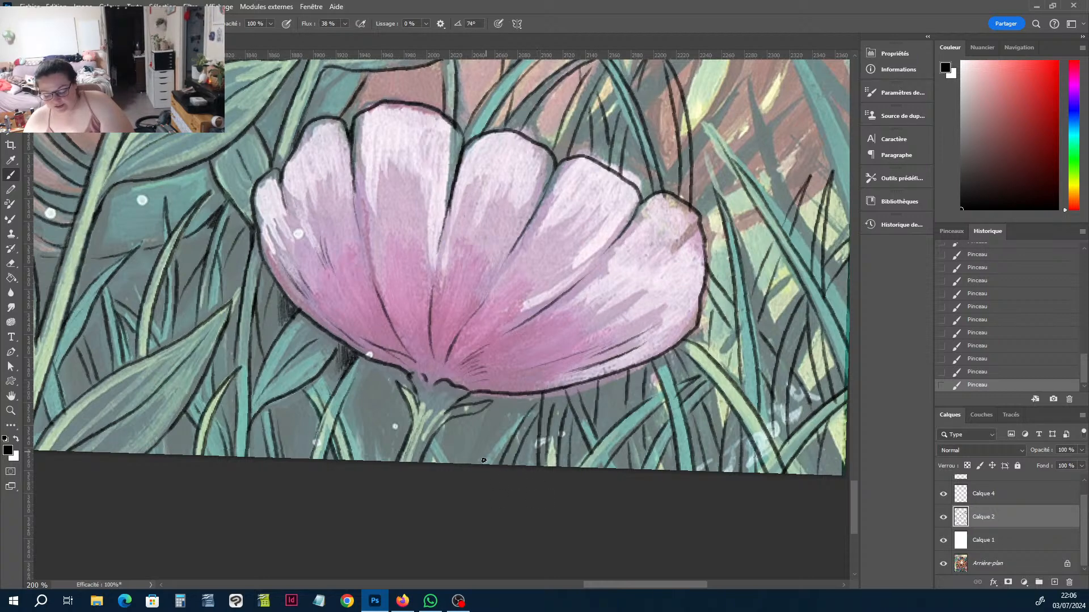
pyautogui.moveTo(498, 400)
pyautogui.mouseDown()
pyautogui.moveTo(493, 466)
pyautogui.moveTo(442, 464)
pyautogui.mouseUp()
pyautogui.moveTo(369, 464)
pyautogui.mouseDown()
pyautogui.moveTo(361, 433)
pyautogui.moveTo(377, 424)
pyautogui.moveTo(376, 367)
pyautogui.mouseUp()
pyautogui.moveTo(399, 451); pyautogui.dragTo(386, 373)
# Create a new layer directly above Calque 2 and save the document.
pyautogui.press('h')
pyautogui.moveTo(774, 259); pyautogui.dragTo(575, 448)
pyautogui.press('b')
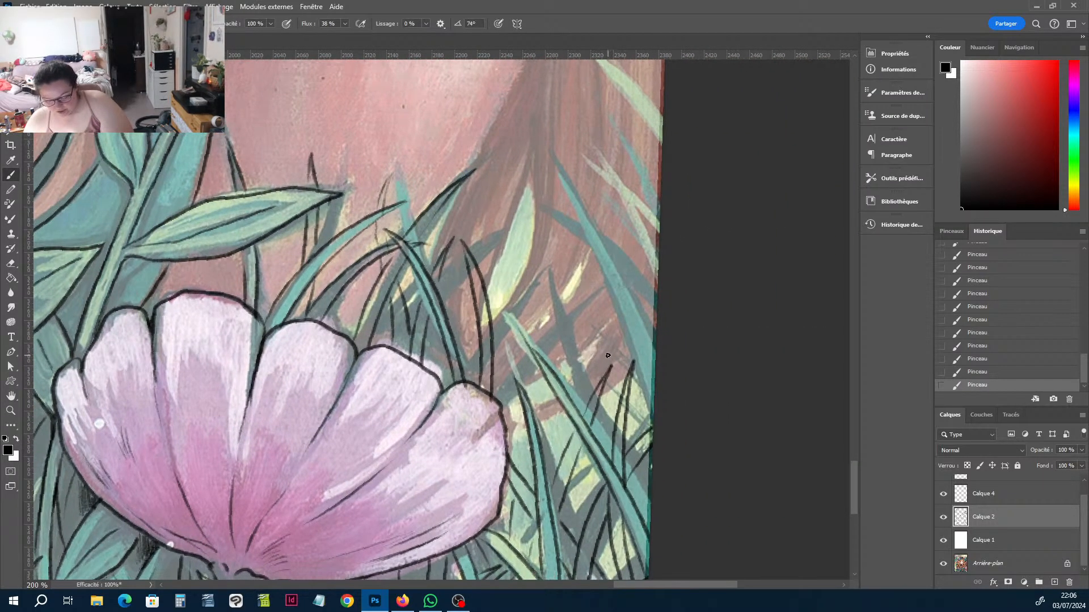
pyautogui.press('h')
pyautogui.moveTo(622, 279); pyautogui.dragTo(591, 361)
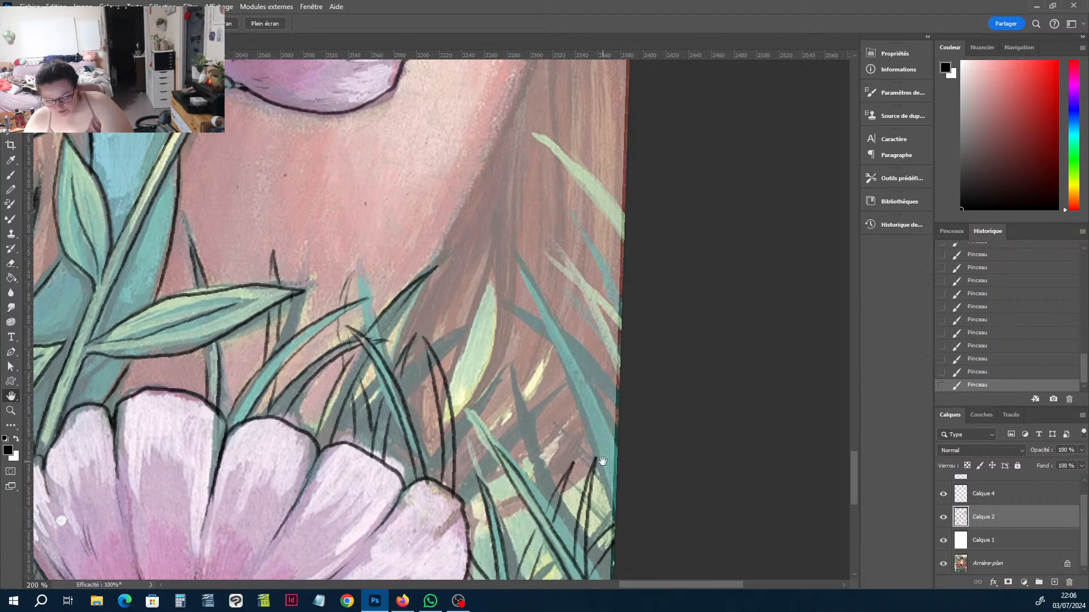
pyautogui.press('r')
pyautogui.moveTo(588, 365); pyautogui.dragTo(644, 333)
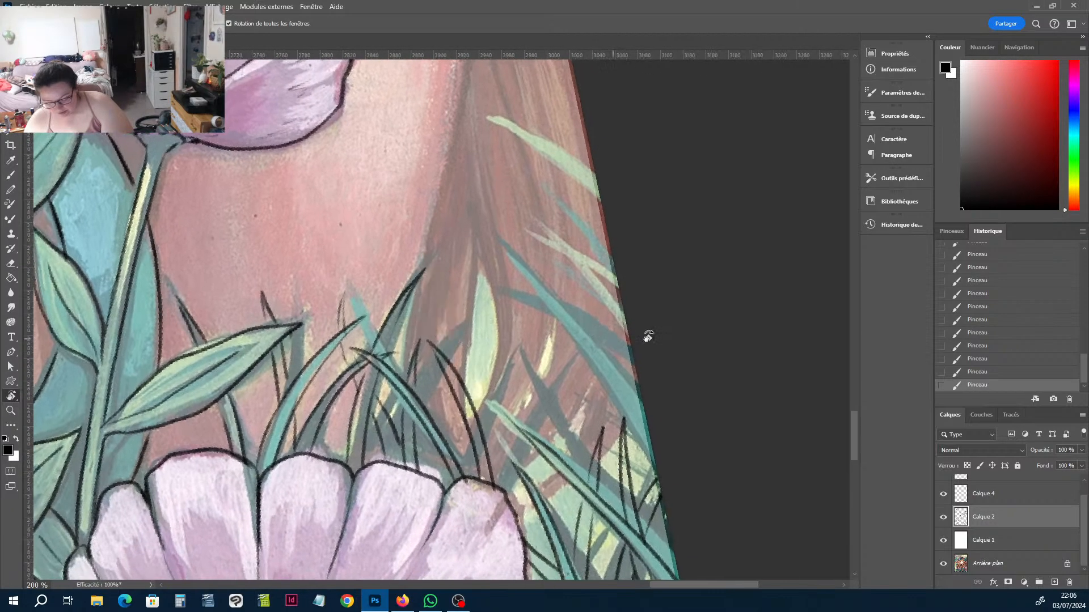
pyautogui.click(1051, 584)
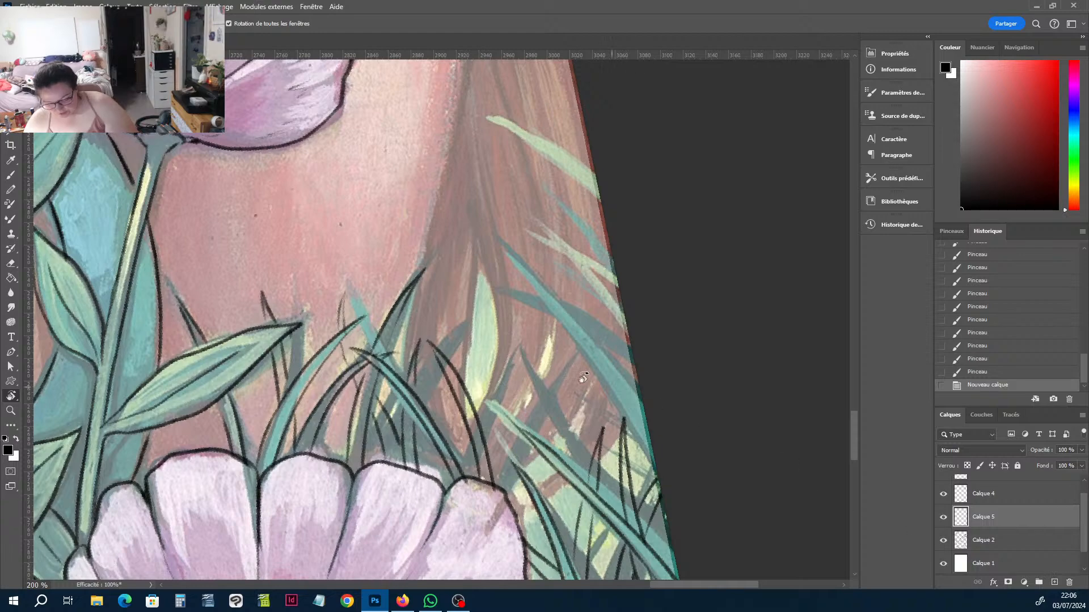
pyautogui.hotkey('ctrl', '-')
pyautogui.moveTo(500, 227); pyautogui.dragTo(500, 468)
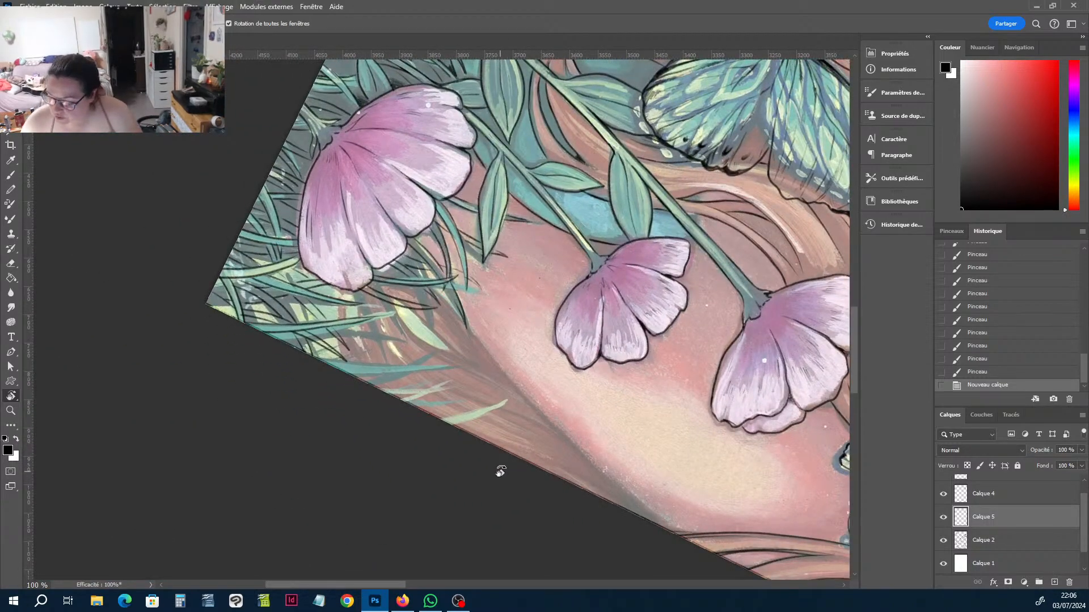
pyautogui.hotkey('ctrl', 's')
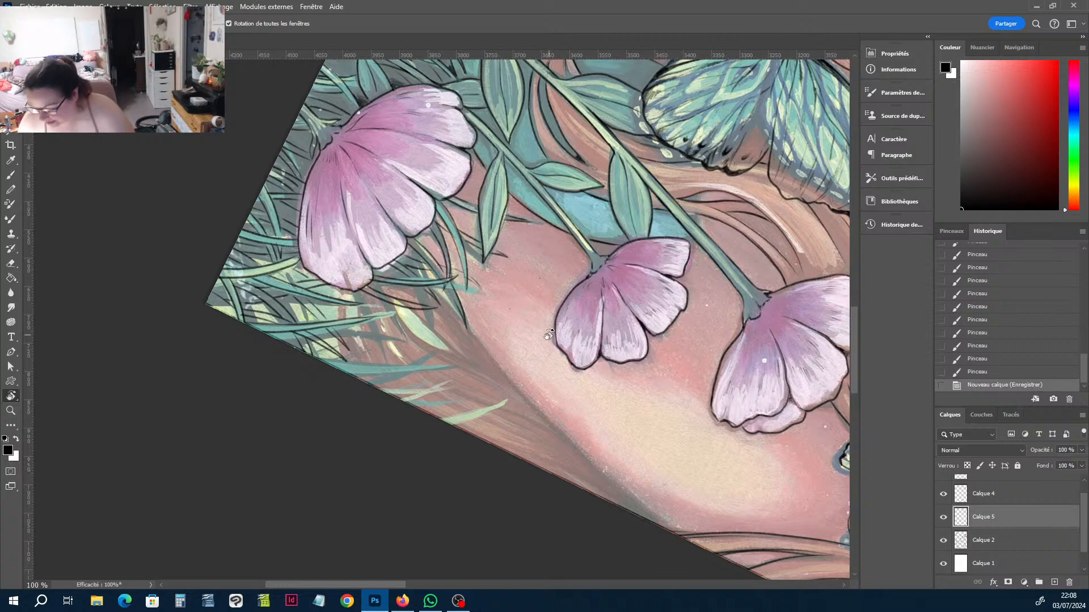
# Ink the upper stretch of the skin contour from the grass tips beside the hair and erase its stray spots.
pyautogui.press('h')
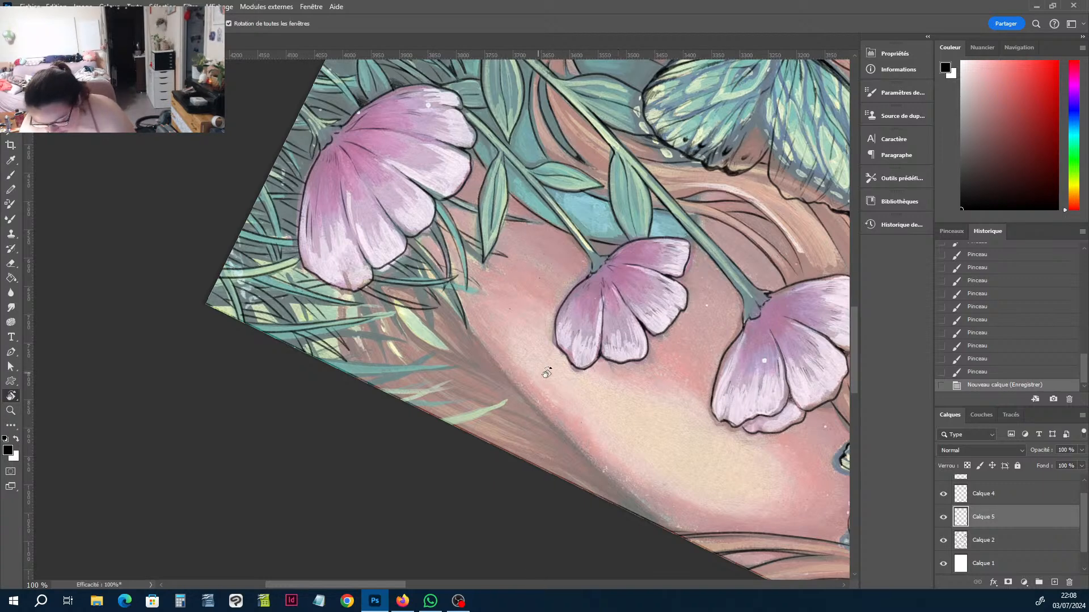
pyautogui.press('r')
pyautogui.moveTo(721, 374); pyautogui.dragTo(599, 157)
pyautogui.press('h')
pyautogui.moveTo(505, 189)
pyautogui.mouseDown()
pyautogui.moveTo(540, 275)
pyautogui.moveTo(539, 224)
pyautogui.moveTo(549, 283)
pyautogui.moveTo(505, 421)
pyautogui.moveTo(424, 404)
pyautogui.mouseUp()
pyautogui.press('r')
pyautogui.press('b')
pyautogui.moveTo(379, 311); pyautogui.dragTo(393, 342)
pyautogui.moveTo(380, 313)
pyautogui.mouseDown()
pyautogui.moveTo(396, 349)
pyautogui.moveTo(391, 337)
pyautogui.mouseUp()
pyautogui.moveTo(367, 273); pyautogui.dragTo(391, 342)
pyautogui.moveTo(373, 295); pyautogui.dragTo(418, 407)
pyautogui.moveTo(410, 388); pyautogui.dragTo(426, 424)
pyautogui.moveTo(400, 357); pyautogui.dragTo(432, 437)
pyautogui.press('e')
pyautogui.moveTo(429, 430); pyautogui.dragTo(433, 439)
pyautogui.moveTo(498, 448); pyautogui.dragTo(450, 308)
# Extend and thicken the black skin contour along the hair down to the painting's edge, and clean up its line.
pyautogui.press('b')
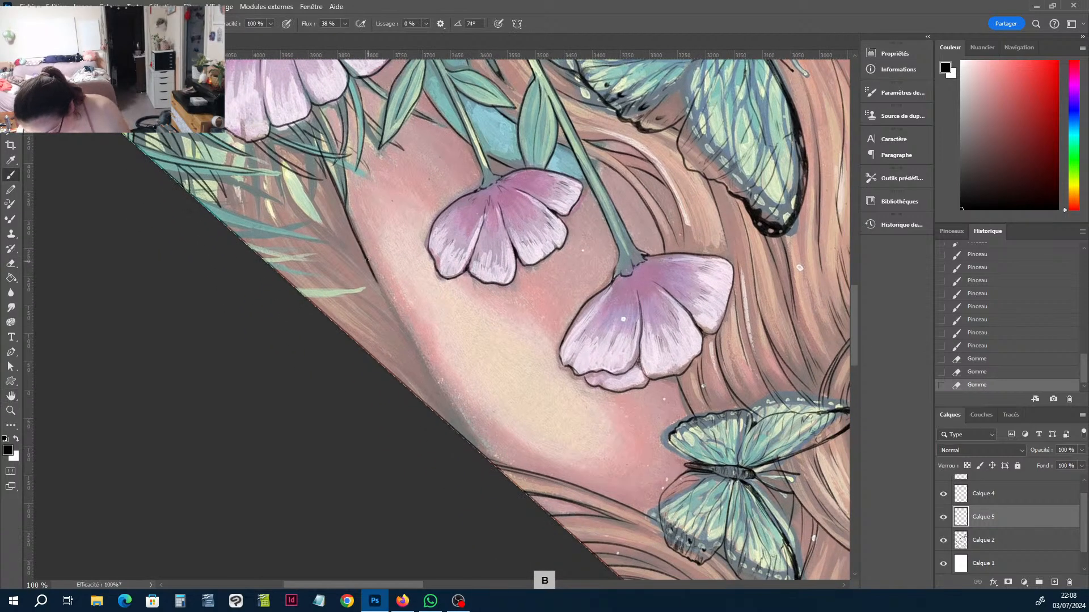
pyautogui.moveTo(376, 280); pyautogui.dragTo(386, 298)
pyautogui.moveTo(375, 279); pyautogui.dragTo(399, 322)
pyautogui.moveTo(390, 304); pyautogui.dragTo(436, 387)
pyautogui.moveTo(405, 336)
pyautogui.mouseDown()
pyautogui.moveTo(386, 297)
pyautogui.moveTo(457, 419)
pyautogui.mouseUp()
pyautogui.moveTo(436, 388); pyautogui.dragTo(469, 435)
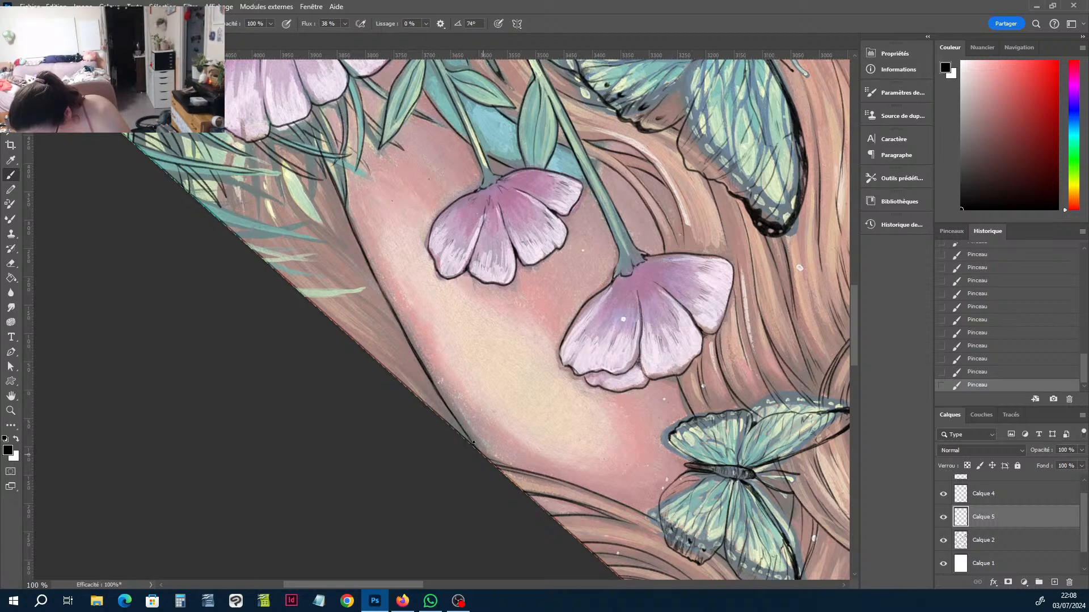
pyautogui.press('e')
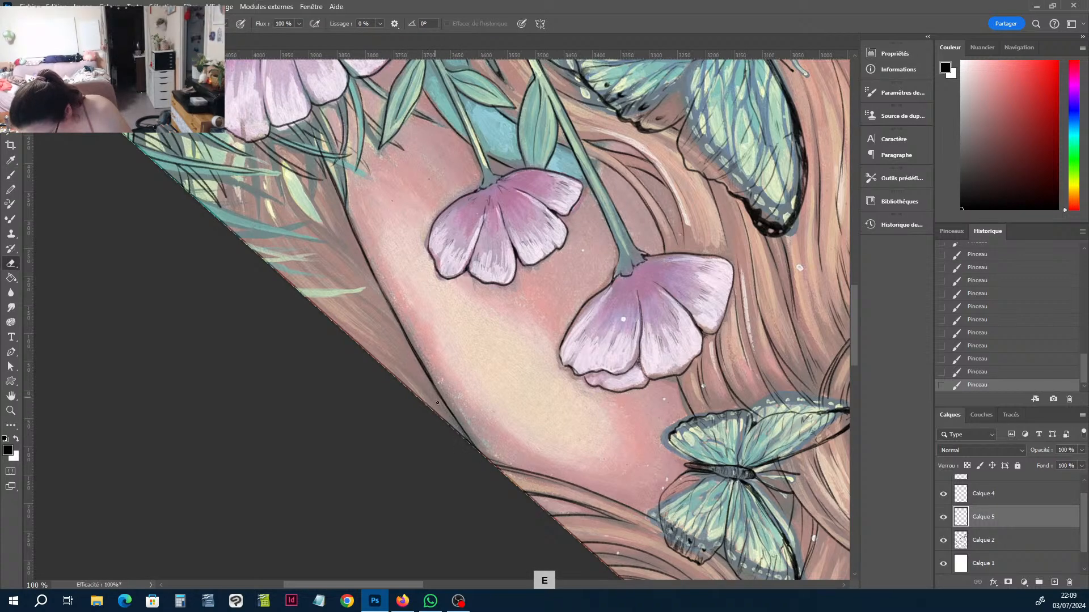
pyautogui.hotkey('ctrl', '+')
pyautogui.press('r')
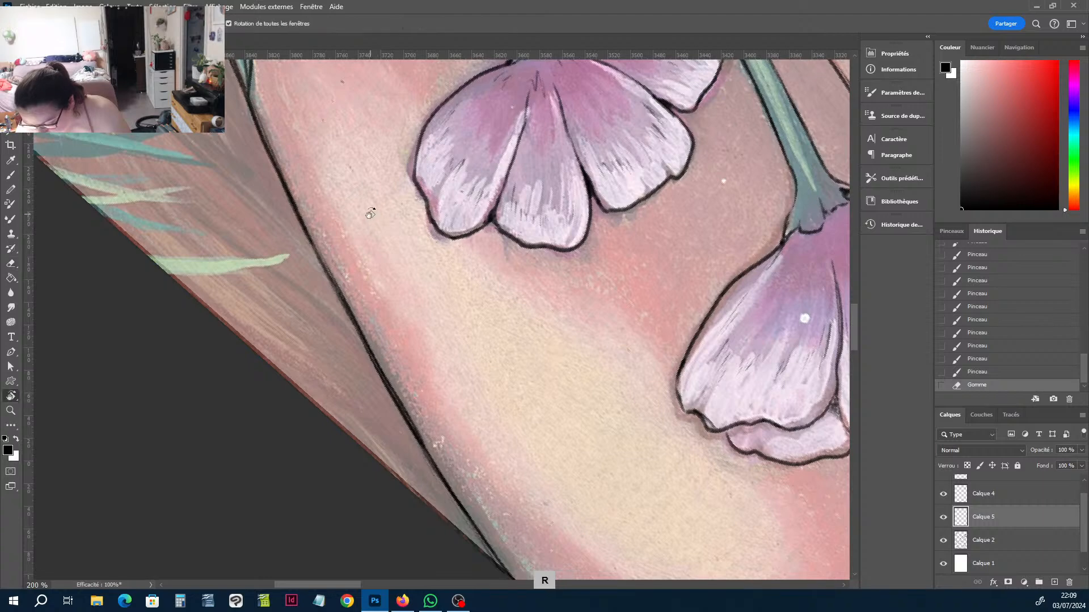
pyautogui.hotkey('ctrl', '-')
pyautogui.moveTo(371, 217); pyautogui.dragTo(452, 274)
# Outline the pale green blade beside the hair and continue its lines as thin strands to the skin contour.
pyautogui.press('z')
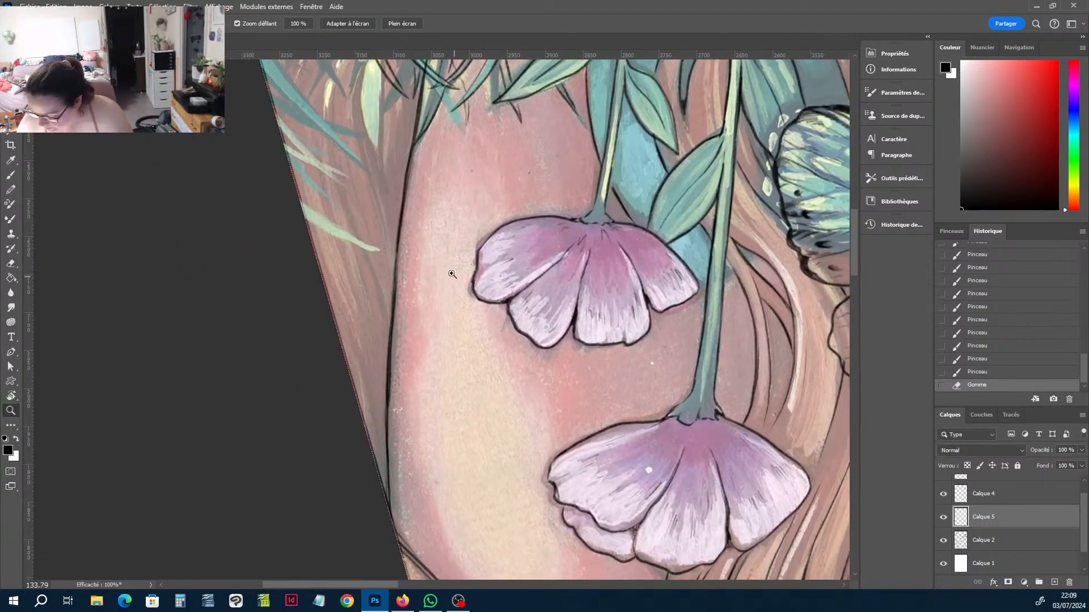
pyautogui.press('h')
pyautogui.moveTo(435, 231); pyautogui.dragTo(448, 403)
pyautogui.press('b')
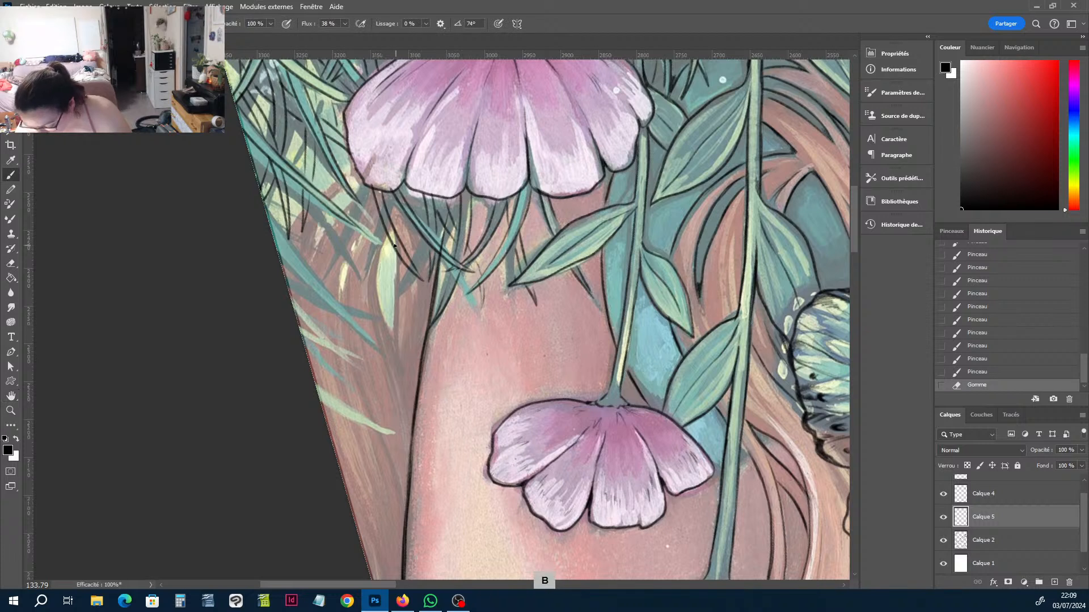
pyautogui.moveTo(396, 199); pyautogui.dragTo(398, 371)
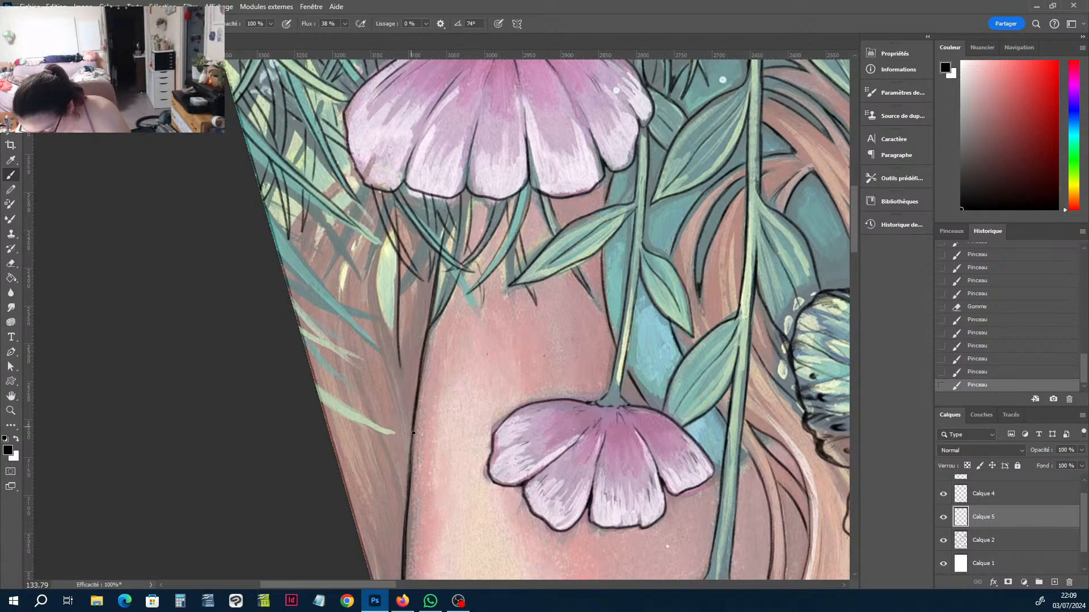
pyautogui.moveTo(409, 421)
pyautogui.mouseDown()
pyautogui.moveTo(378, 290)
pyautogui.moveTo(394, 221)
pyautogui.mouseUp()
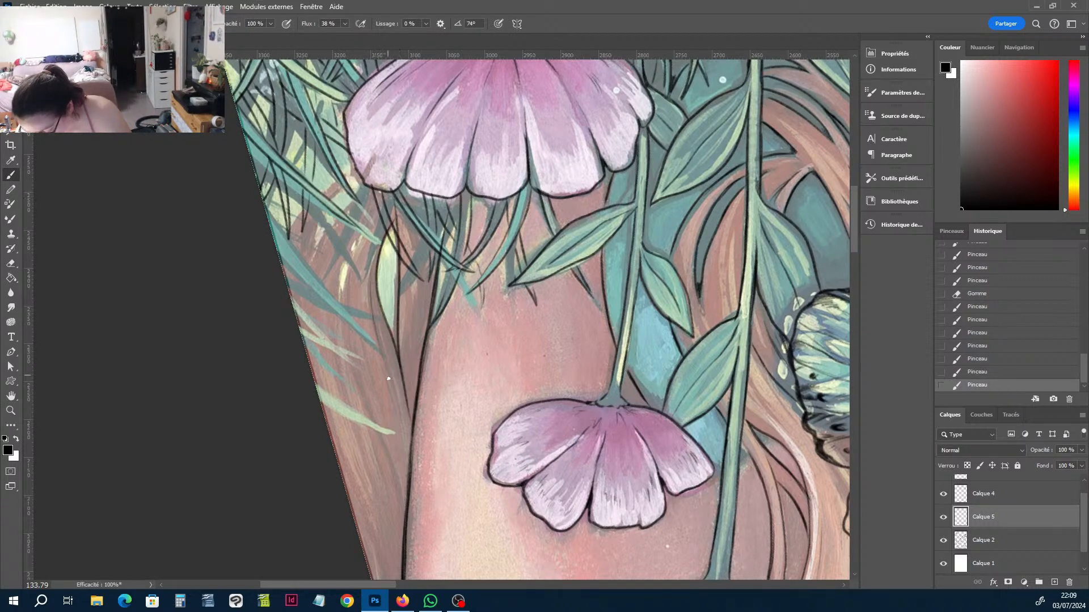
pyautogui.moveTo(388, 378)
pyautogui.mouseDown()
pyautogui.moveTo(369, 274)
pyautogui.moveTo(389, 189)
pyautogui.mouseUp()
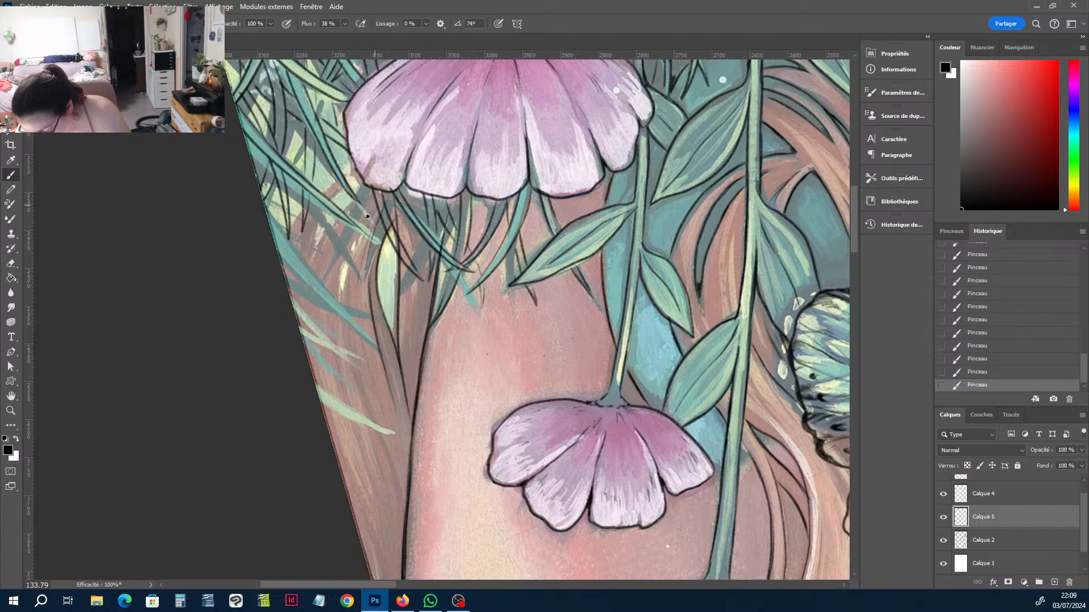
# Ink thin curved blades around the yellow streak and between the large flower's end petal and the painting's edge.
pyautogui.moveTo(364, 226)
pyautogui.mouseDown()
pyautogui.moveTo(340, 332)
pyautogui.moveTo(369, 217)
pyautogui.moveTo(345, 337)
pyautogui.moveTo(343, 260)
pyautogui.mouseUp()
pyautogui.press('e')
pyautogui.press('b')
pyautogui.press('e')
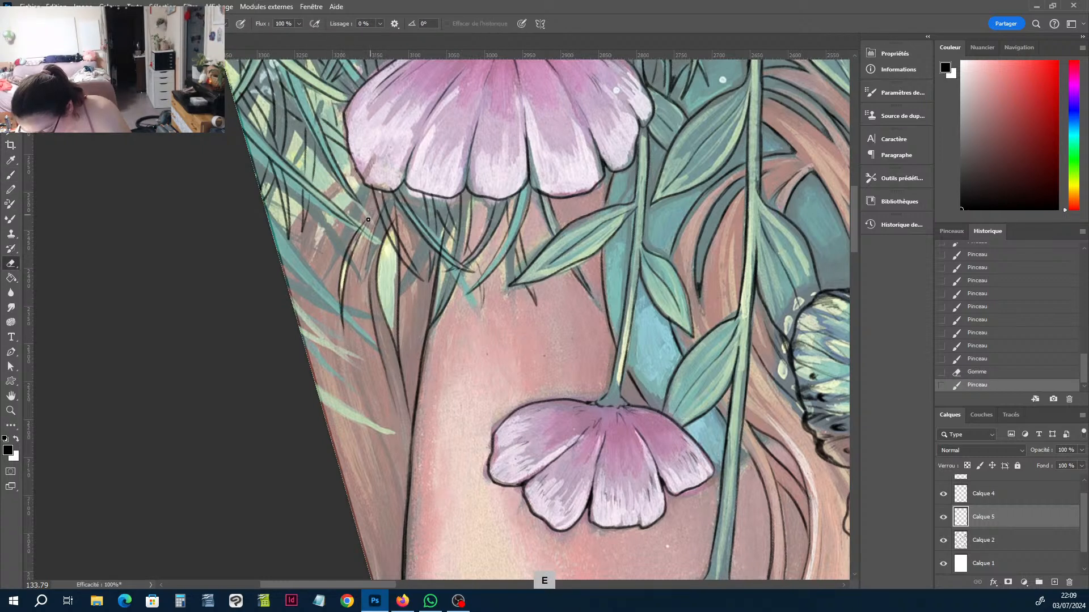
pyautogui.press('b')
pyautogui.moveTo(368, 219)
pyautogui.mouseDown()
pyautogui.moveTo(353, 255)
pyautogui.moveTo(353, 244)
pyautogui.mouseUp()
pyautogui.moveTo(345, 184); pyautogui.dragTo(354, 196)
pyautogui.moveTo(347, 188)
pyautogui.mouseDown()
pyautogui.moveTo(355, 198)
pyautogui.moveTo(318, 259)
pyautogui.moveTo(310, 296)
pyautogui.mouseUp()
pyautogui.moveTo(317, 233)
pyautogui.mouseDown()
pyautogui.moveTo(309, 295)
pyautogui.moveTo(347, 189)
pyautogui.moveTo(285, 279)
pyautogui.mouseUp()
pyautogui.moveTo(311, 206)
pyautogui.mouseDown()
pyautogui.moveTo(281, 260)
pyautogui.moveTo(333, 184)
pyautogui.moveTo(298, 315)
pyautogui.mouseUp()
# Erase the new curved blade lines where they cross the teal blades beyond the end petal, and touch them up.
pyautogui.press('e')
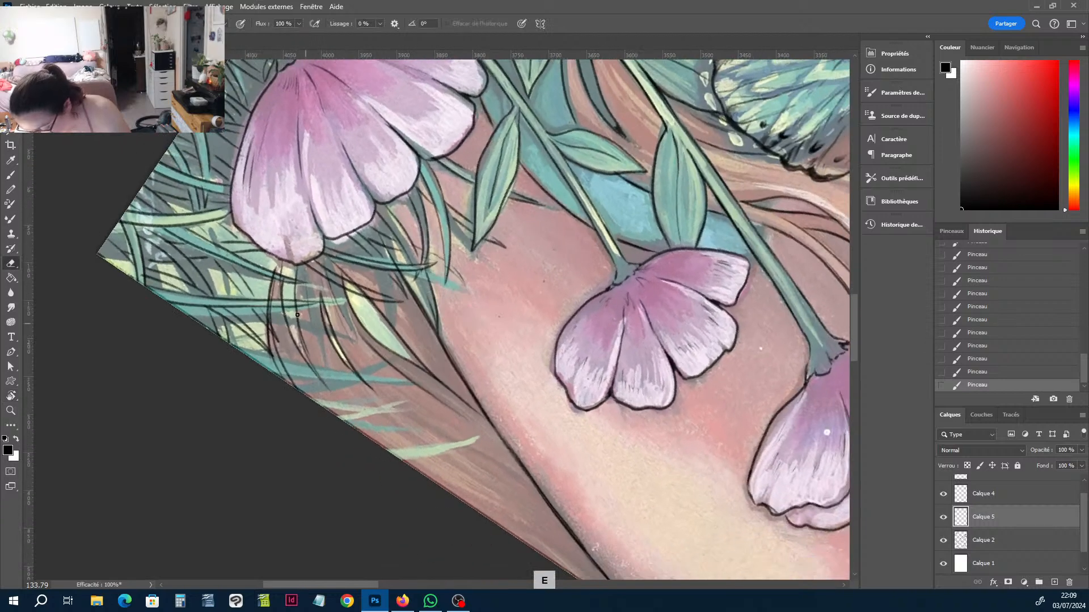
pyautogui.moveTo(274, 280); pyautogui.dragTo(279, 375)
pyautogui.press('b')
pyautogui.press('e')
pyautogui.moveTo(272, 324)
pyautogui.mouseDown()
pyautogui.moveTo(295, 398)
pyautogui.moveTo(269, 304)
pyautogui.moveTo(280, 254)
pyautogui.moveTo(268, 349)
pyautogui.mouseUp()
pyautogui.press('b')
pyautogui.press('e')
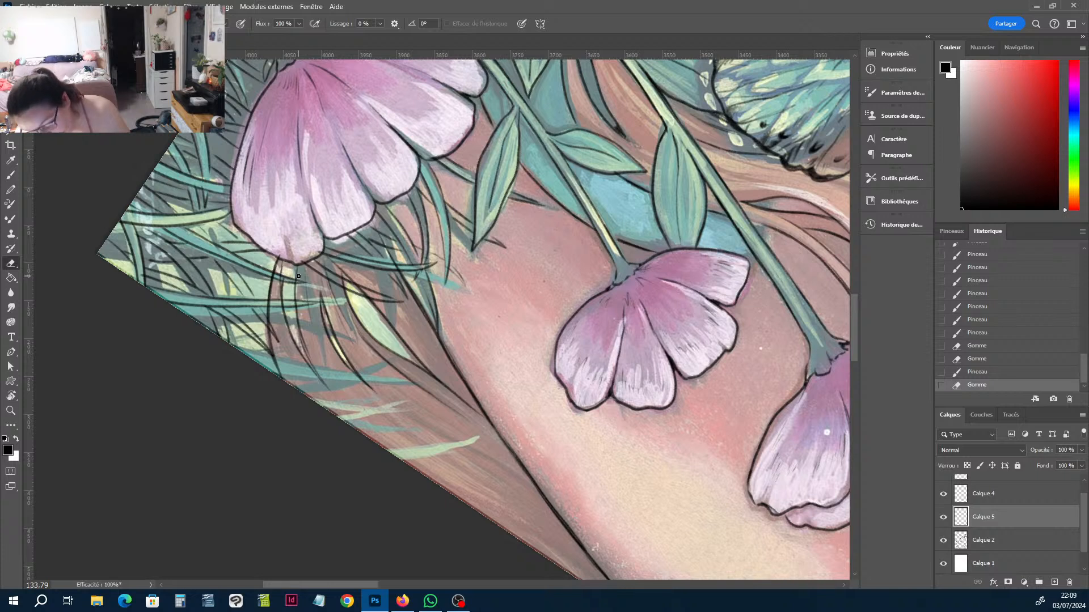
pyautogui.moveTo(274, 325)
pyautogui.mouseDown()
pyautogui.moveTo(278, 267)
pyautogui.moveTo(281, 377)
pyautogui.mouseUp()
pyautogui.press('e')
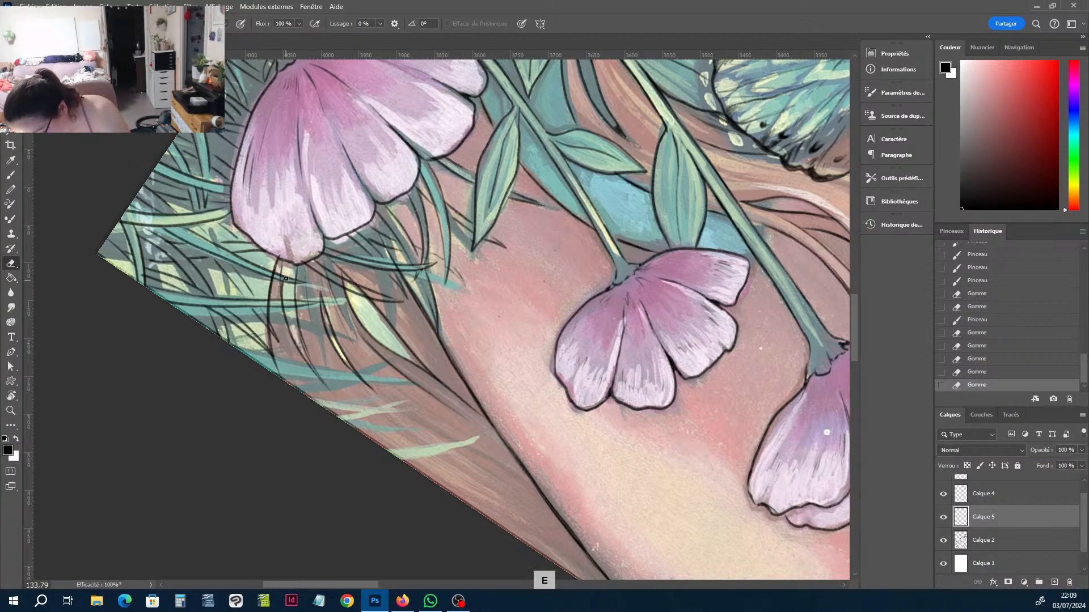
pyautogui.moveTo(287, 307); pyautogui.dragTo(283, 283)
pyautogui.moveTo(286, 301)
pyautogui.mouseDown()
pyautogui.moveTo(284, 252)
pyautogui.moveTo(296, 271)
pyautogui.moveTo(290, 327)
pyautogui.moveTo(282, 297)
pyautogui.moveTo(292, 248)
pyautogui.moveTo(287, 286)
pyautogui.moveTo(275, 251)
pyautogui.moveTo(299, 347)
pyautogui.mouseUp()
pyautogui.press('b')
pyautogui.press('e')
pyautogui.press('b')
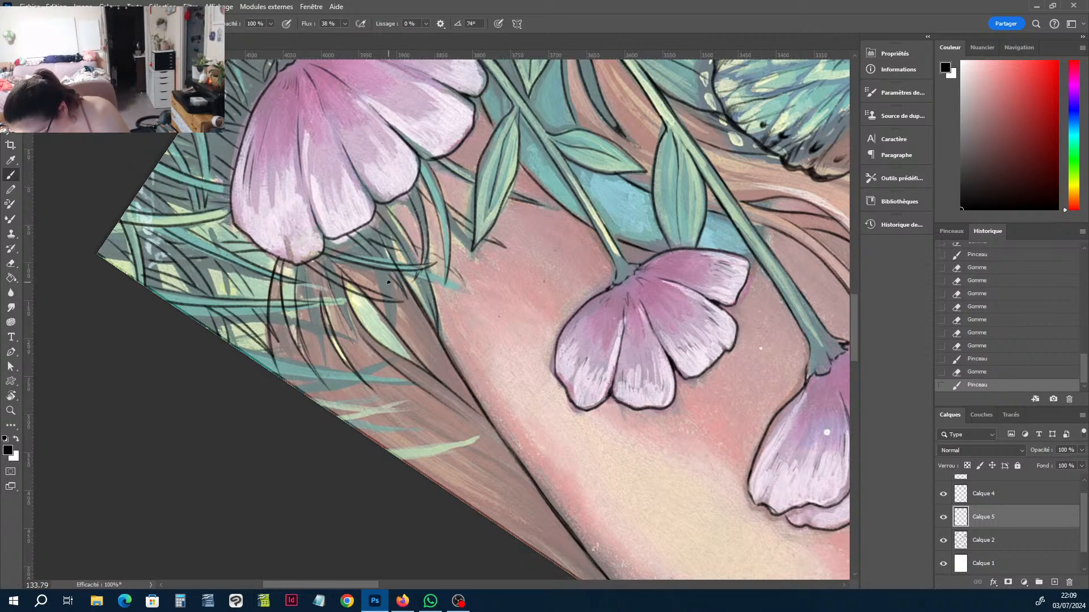
# Ink long thin hair strands between the grass tips and the skin contour, following the direction of the hair.
pyautogui.press('b')
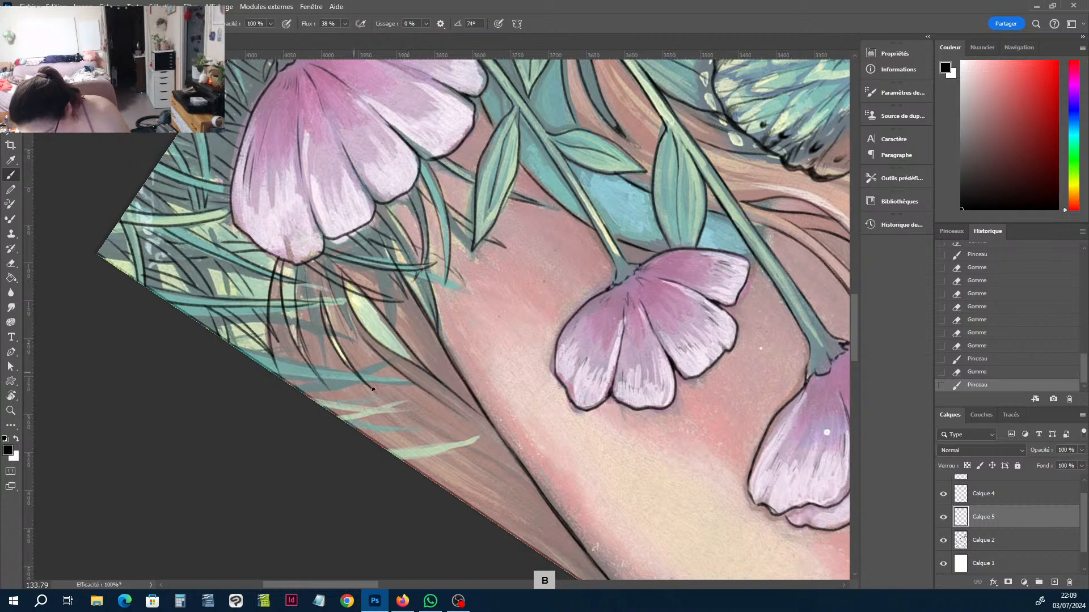
pyautogui.moveTo(373, 389)
pyautogui.mouseDown()
pyautogui.moveTo(532, 489)
pyautogui.moveTo(442, 419)
pyautogui.moveTo(546, 498)
pyautogui.mouseUp()
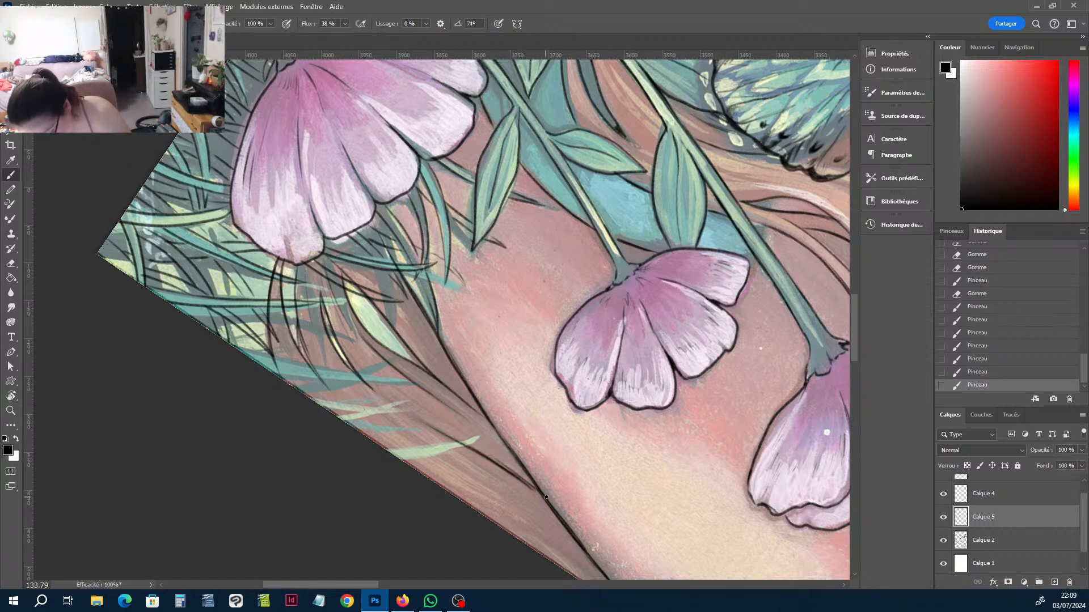
pyautogui.moveTo(421, 407); pyautogui.dragTo(522, 476)
pyautogui.moveTo(445, 422); pyautogui.dragTo(530, 483)
pyautogui.moveTo(392, 421); pyautogui.dragTo(474, 477)
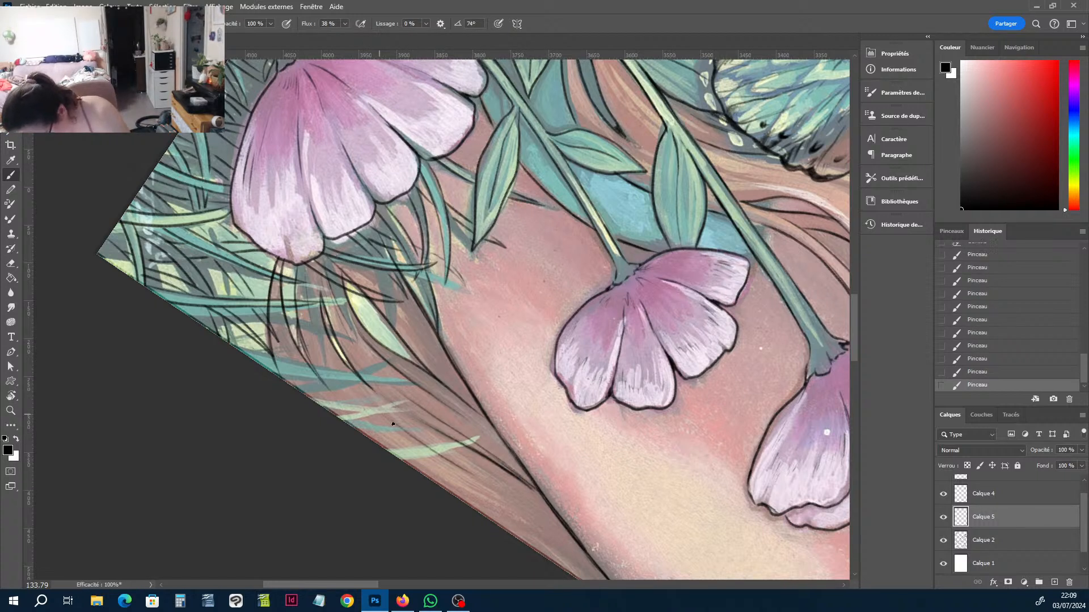
pyautogui.moveTo(430, 447); pyautogui.dragTo(530, 506)
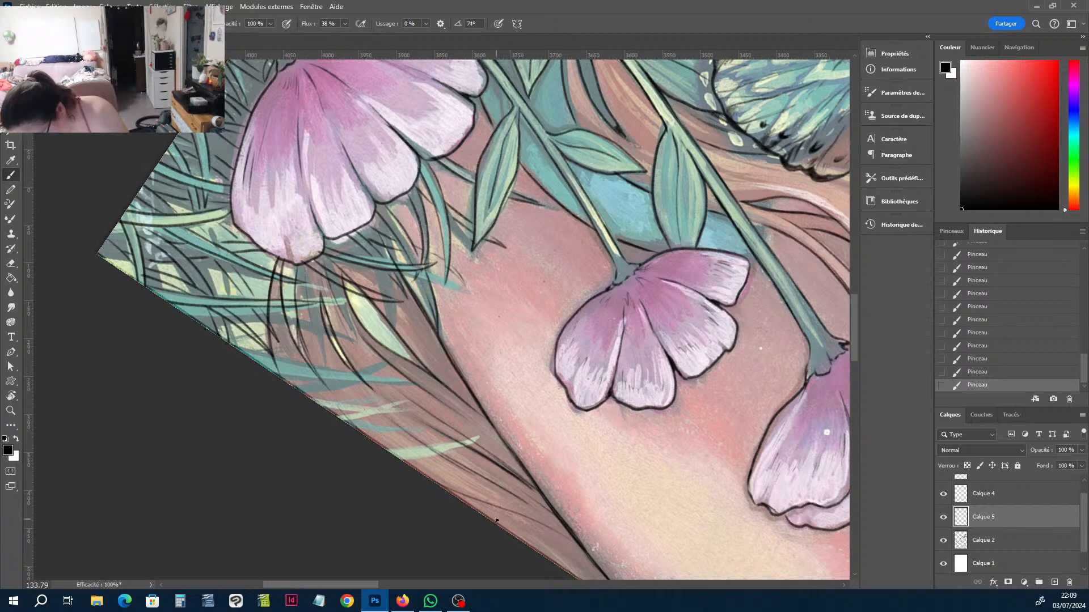
# Erase stray ink along the skin contour and add short hair strands near its far end and beside the pale blade.
pyautogui.press('b')
pyautogui.moveTo(574, 558)
pyautogui.mouseDown()
pyautogui.moveTo(505, 460)
pyautogui.moveTo(499, 424)
pyautogui.moveTo(540, 455)
pyautogui.mouseUp()
pyautogui.press('e')
pyautogui.click(502, 423)
pyautogui.press('b')
pyautogui.press('e')
pyautogui.click(543, 461)
pyautogui.press('b')
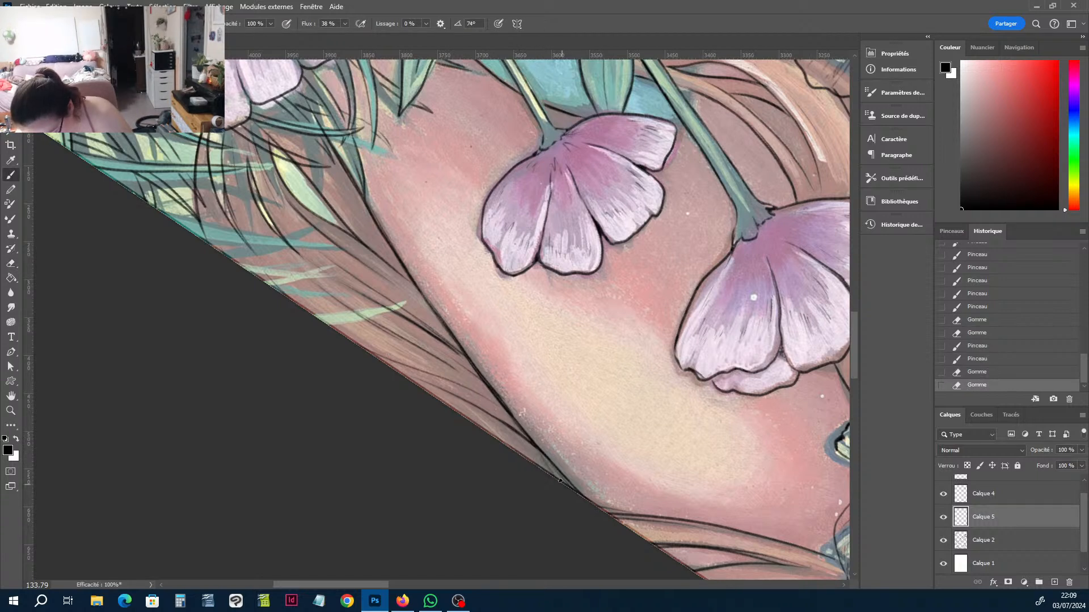
pyautogui.moveTo(525, 442); pyautogui.dragTo(559, 481)
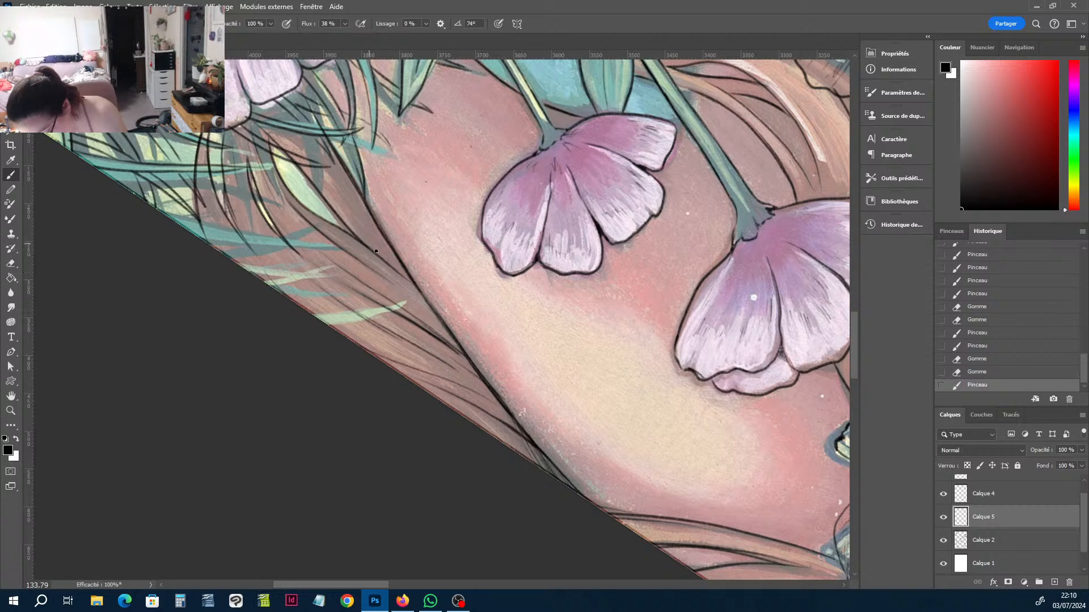
pyautogui.moveTo(376, 251); pyautogui.dragTo(394, 256)
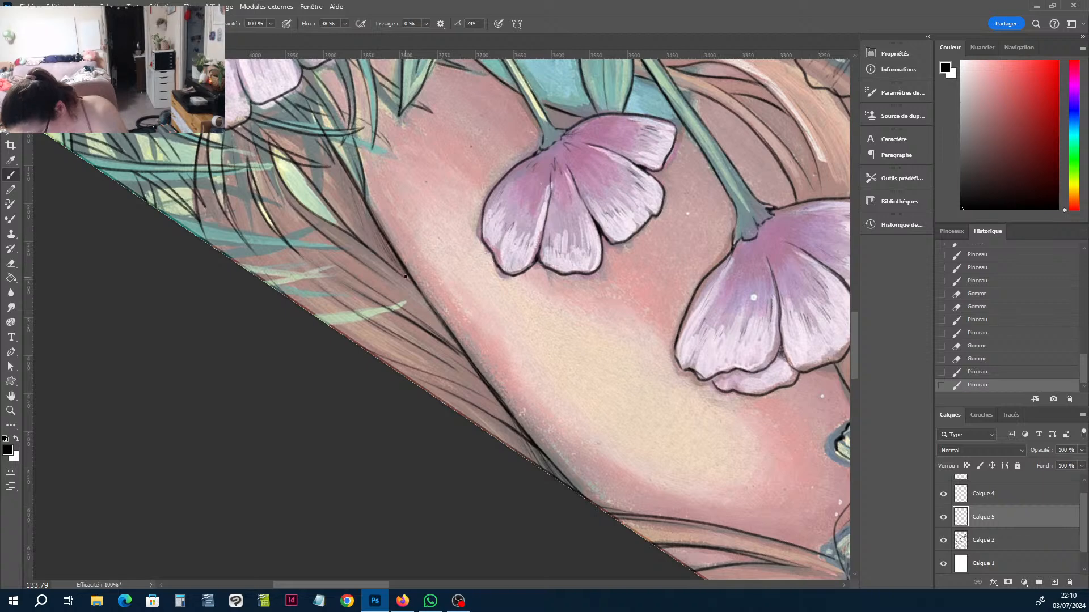
# Turn the painting upright and try erasing lines on Calque 4 at the blade tip meeting the skin contour.
pyautogui.press('h')
pyautogui.moveTo(399, 198); pyautogui.dragTo(440, 263)
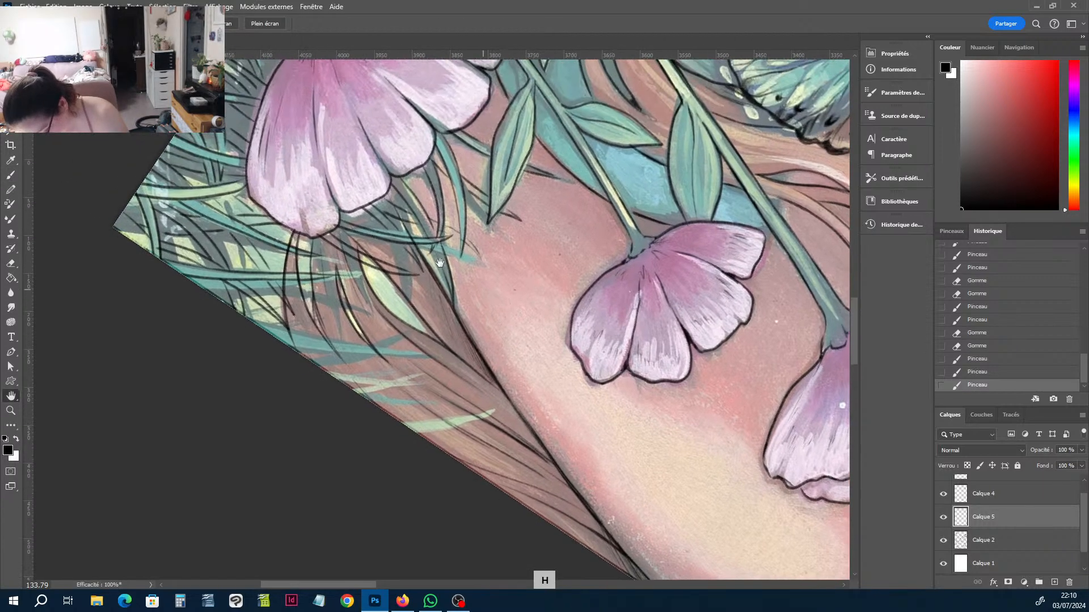
pyautogui.press('r')
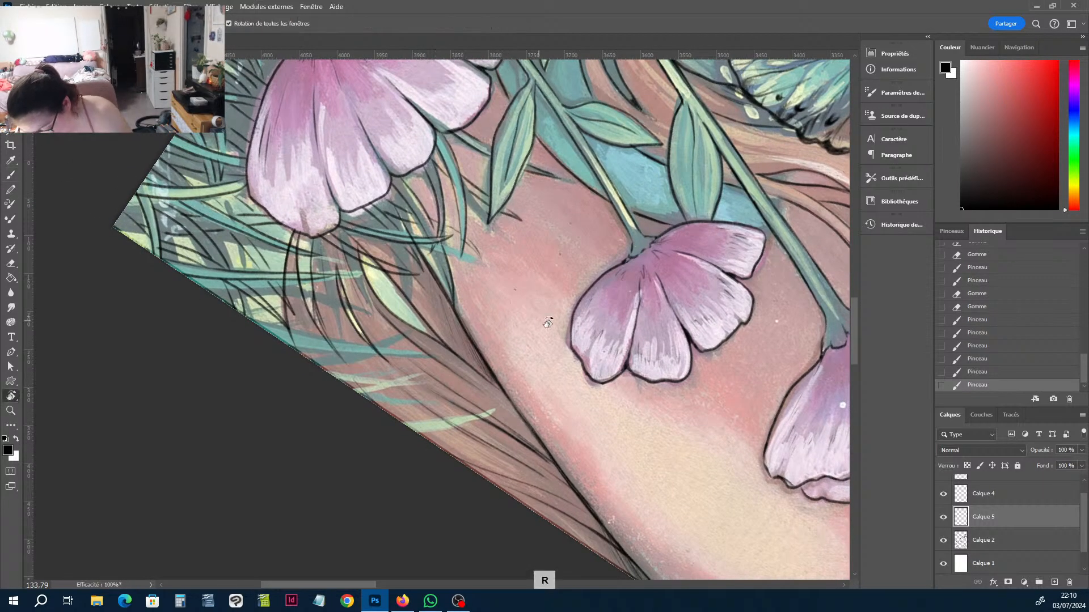
pyautogui.moveTo(579, 328)
pyautogui.mouseDown()
pyautogui.moveTo(542, 315)
pyautogui.moveTo(391, 208)
pyautogui.moveTo(325, 302)
pyautogui.mouseUp()
pyautogui.press('e')
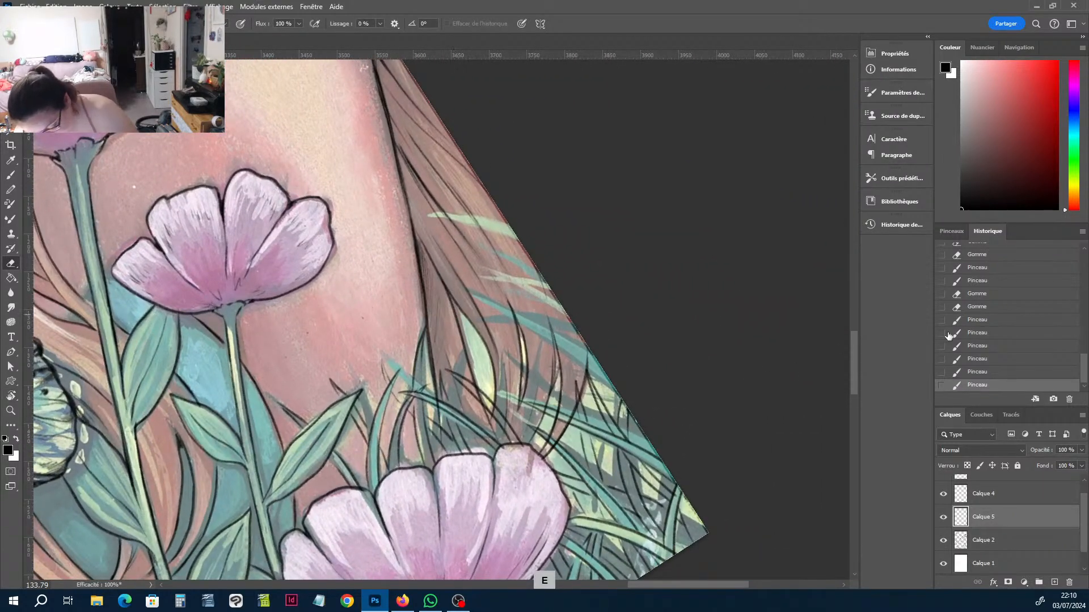
pyautogui.click(982, 501)
pyautogui.moveTo(420, 362); pyautogui.dragTo(428, 343)
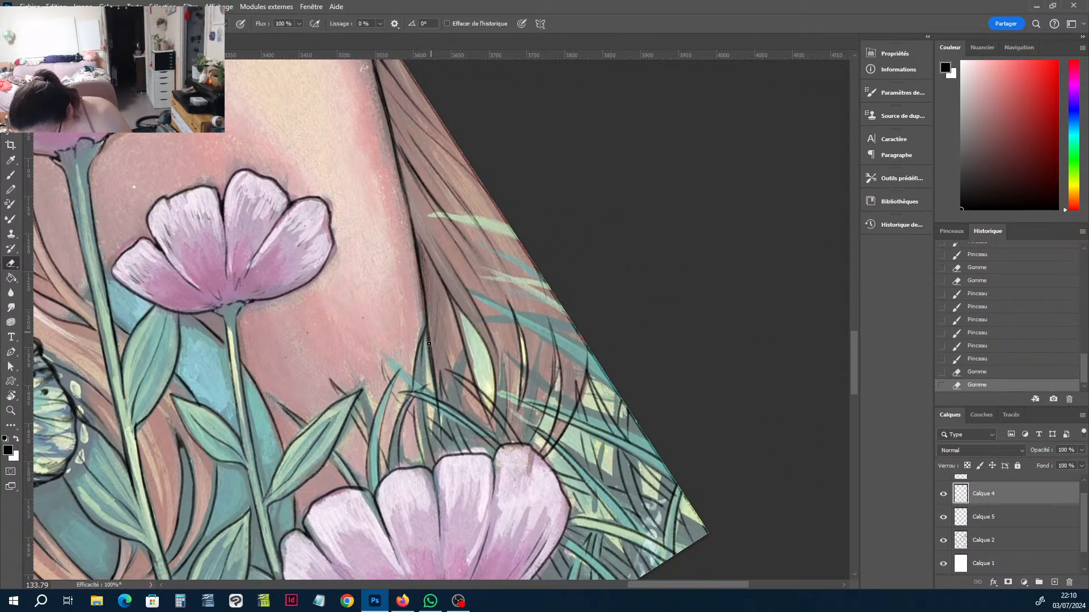
# Toggle Calque 5 and Calque 2 to find the ink at the blade tip, and erase the contour's end there on Calque 2.
pyautogui.click(943, 518)
pyautogui.click(942, 518)
pyautogui.click(943, 543)
pyautogui.click(943, 543)
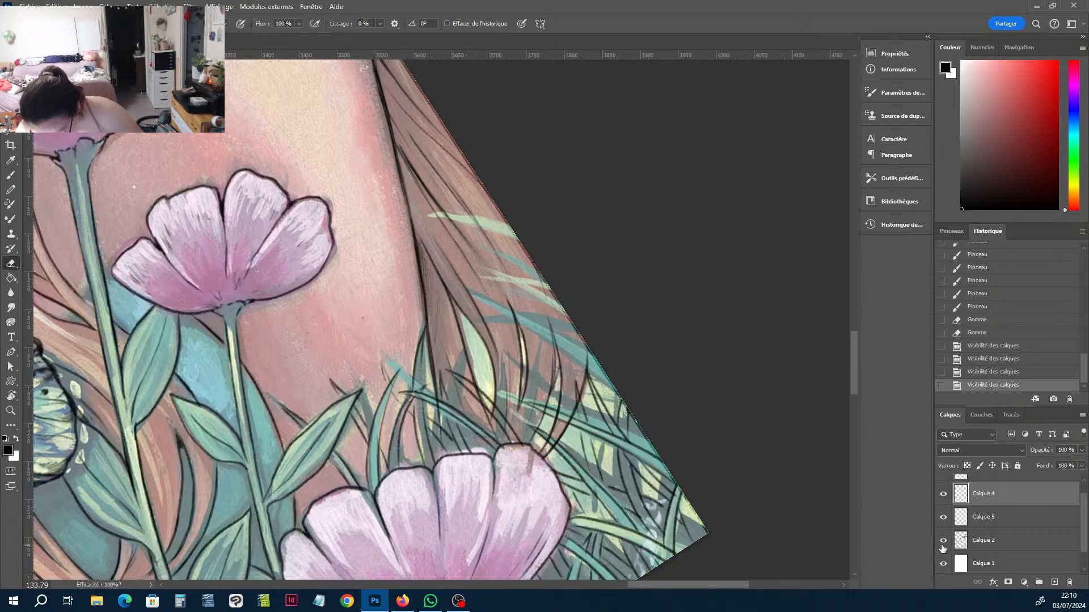
pyautogui.click(943, 517)
pyautogui.click(943, 517)
pyautogui.click(975, 540)
pyautogui.press('e')
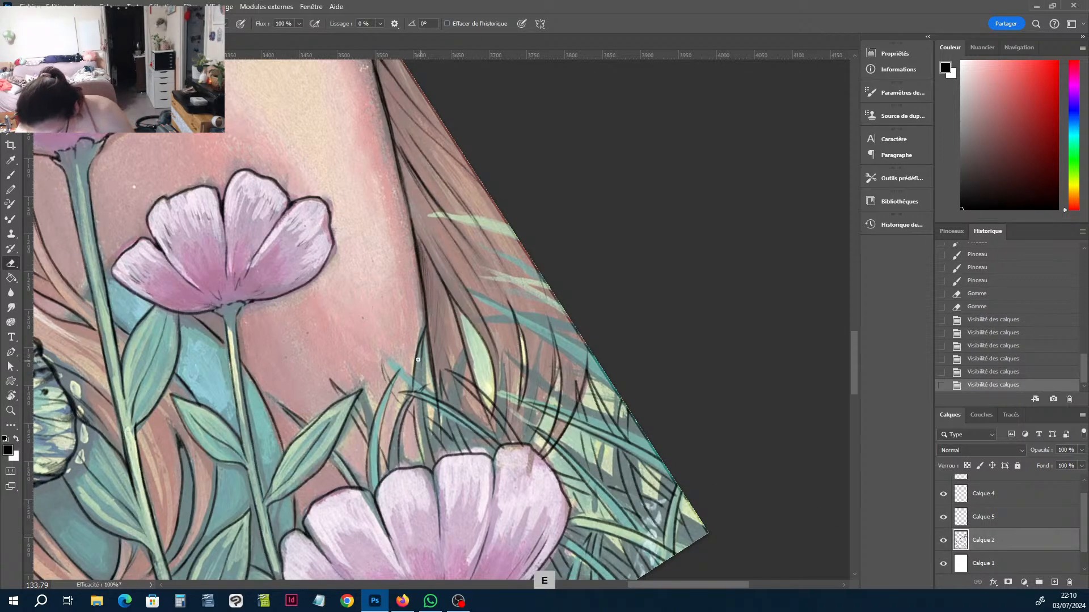
pyautogui.moveTo(414, 382)
pyautogui.mouseDown()
pyautogui.moveTo(430, 318)
pyautogui.moveTo(415, 383)
pyautogui.moveTo(422, 343)
pyautogui.mouseUp()
# Redraw the upright grass blade's edge on Calque 2 so its tip rises over the end of the skin contour.
pyautogui.press('b')
pyautogui.moveTo(425, 381)
pyautogui.mouseDown()
pyautogui.moveTo(432, 309)
pyautogui.moveTo(444, 304)
pyautogui.moveTo(429, 328)
pyautogui.mouseUp()
pyautogui.press('e')
pyautogui.press('b')
# On Calque 5, erase stray ink around the upright blade and add fine lines at the grass base above the large flower's petals.
pyautogui.hotkey('alt', ']')
pyautogui.press('e')
pyautogui.moveTo(430, 320); pyautogui.dragTo(429, 330)
pyautogui.moveTo(430, 388)
pyautogui.mouseDown()
pyautogui.moveTo(438, 435)
pyautogui.moveTo(445, 416)
pyautogui.moveTo(451, 432)
pyautogui.mouseUp()
pyautogui.press('b')
pyautogui.moveTo(450, 421); pyautogui.dragTo(482, 455)
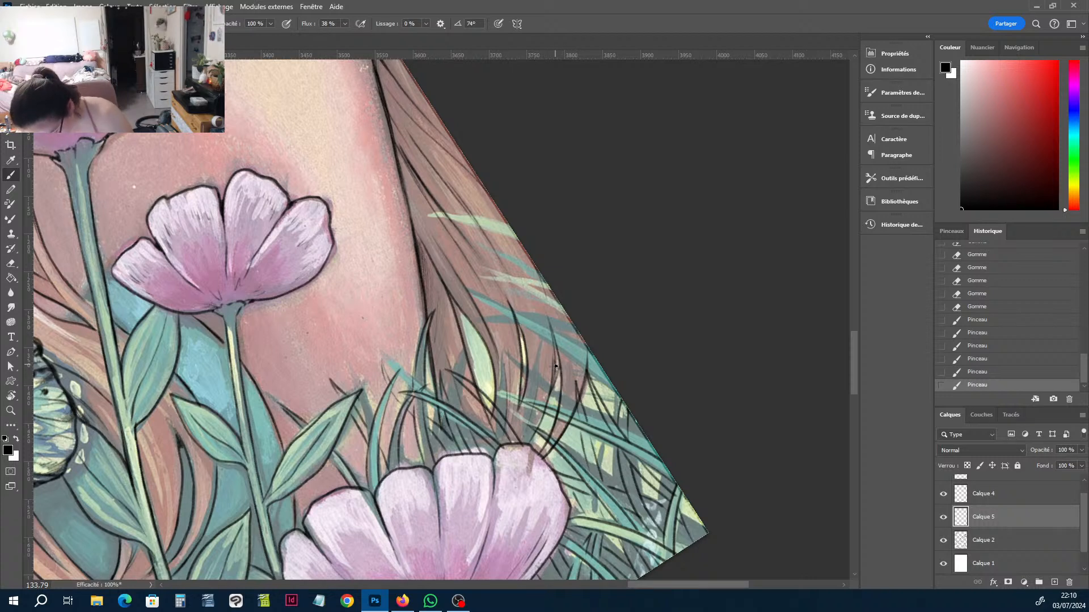
# Extend the thin blade line near the canvas edge and erase the stray ink beside the neighbouring blades on Calque 5.
pyautogui.moveTo(556, 366); pyautogui.dragTo(550, 334)
pyautogui.press('e')
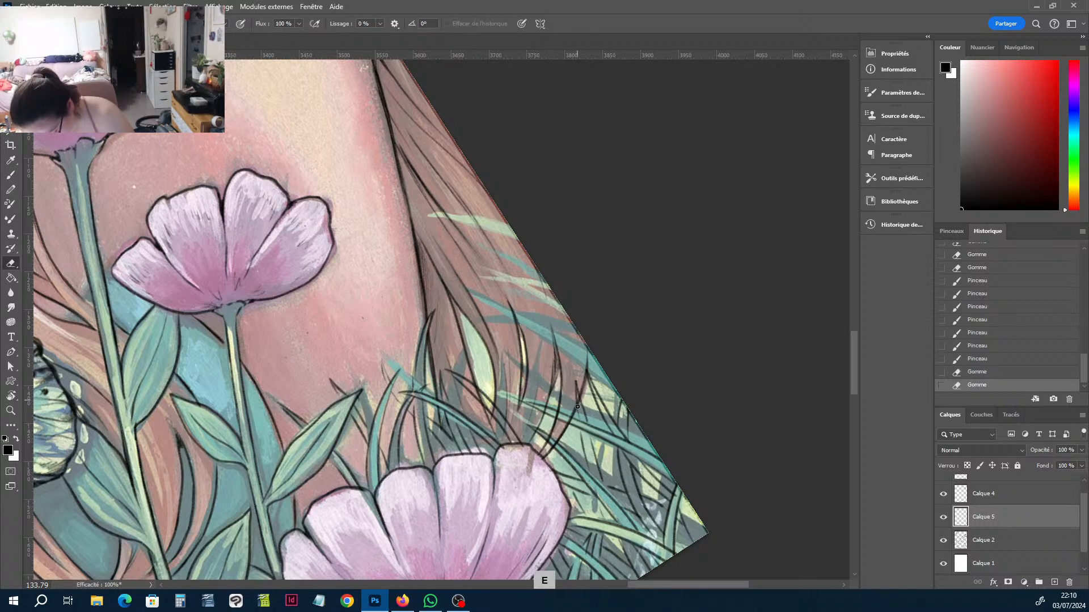
pyautogui.moveTo(577, 396); pyautogui.dragTo(579, 406)
pyautogui.moveTo(577, 397); pyautogui.dragTo(583, 418)
pyautogui.moveTo(581, 410); pyautogui.dragTo(586, 424)
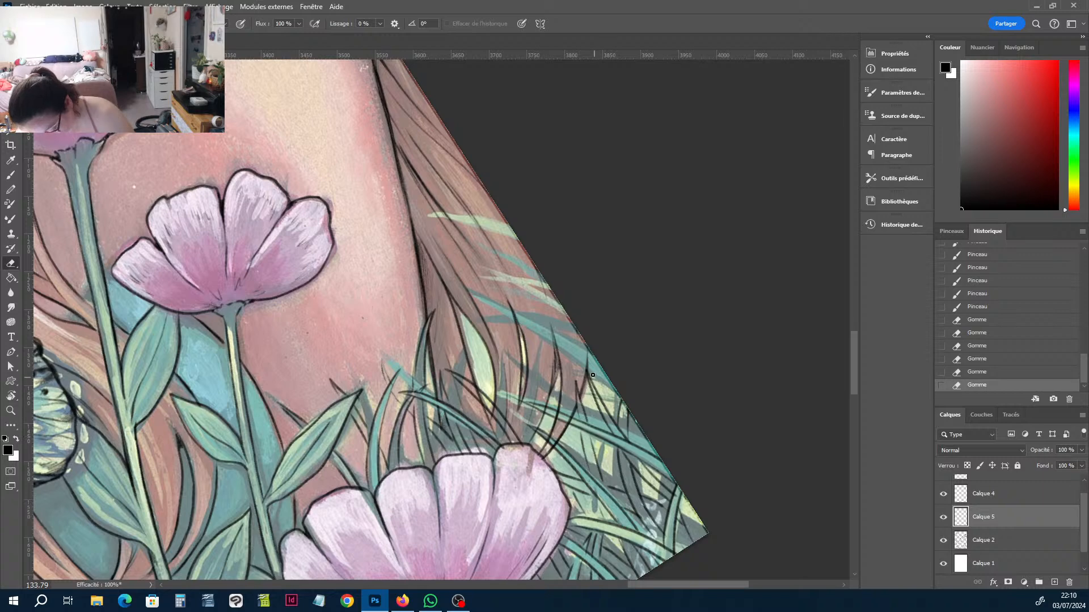
# Rotate the canvas, compare Calque 5 and Calque 2, and ink the lower teal blade near the canvas edge on Calque 2.
pyautogui.press('r')
pyautogui.moveTo(557, 313); pyautogui.dragTo(675, 382)
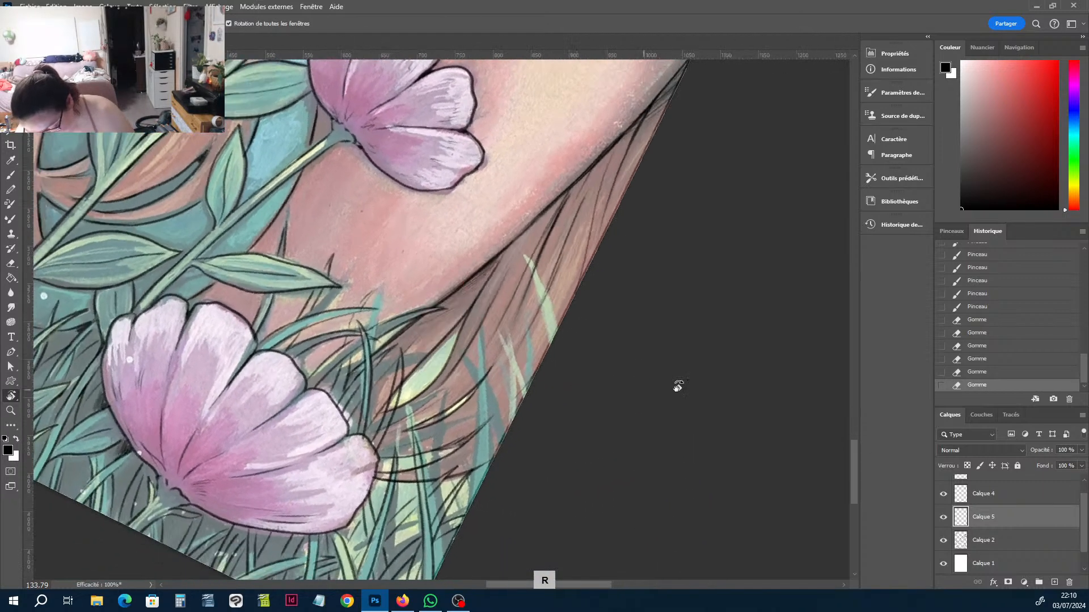
pyautogui.click(944, 521)
pyautogui.click(944, 518)
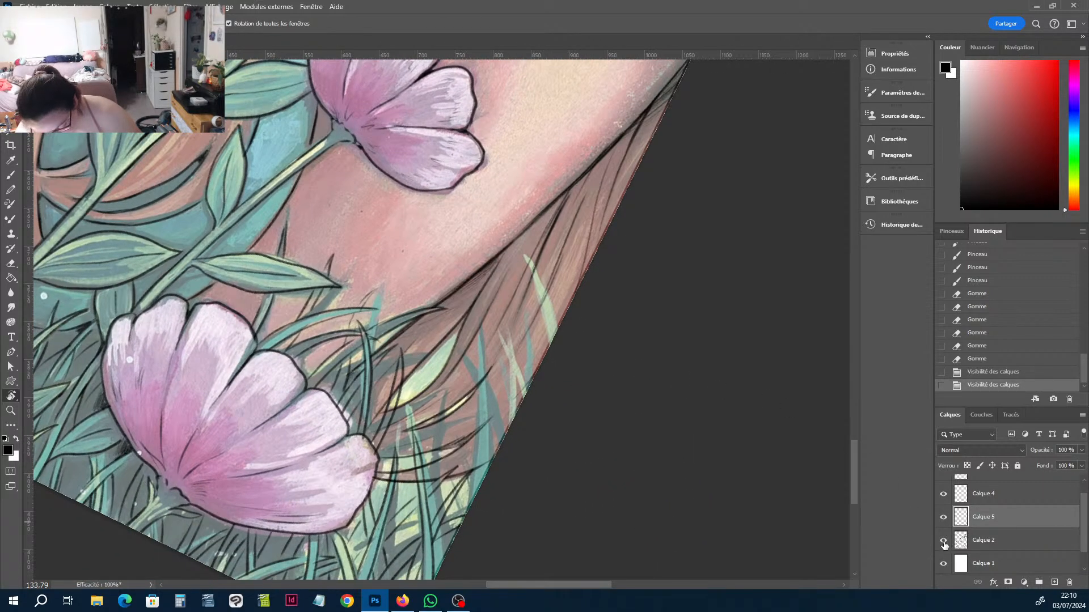
pyautogui.click(944, 542)
pyautogui.click(944, 541)
pyautogui.click(990, 539)
pyautogui.press('b')
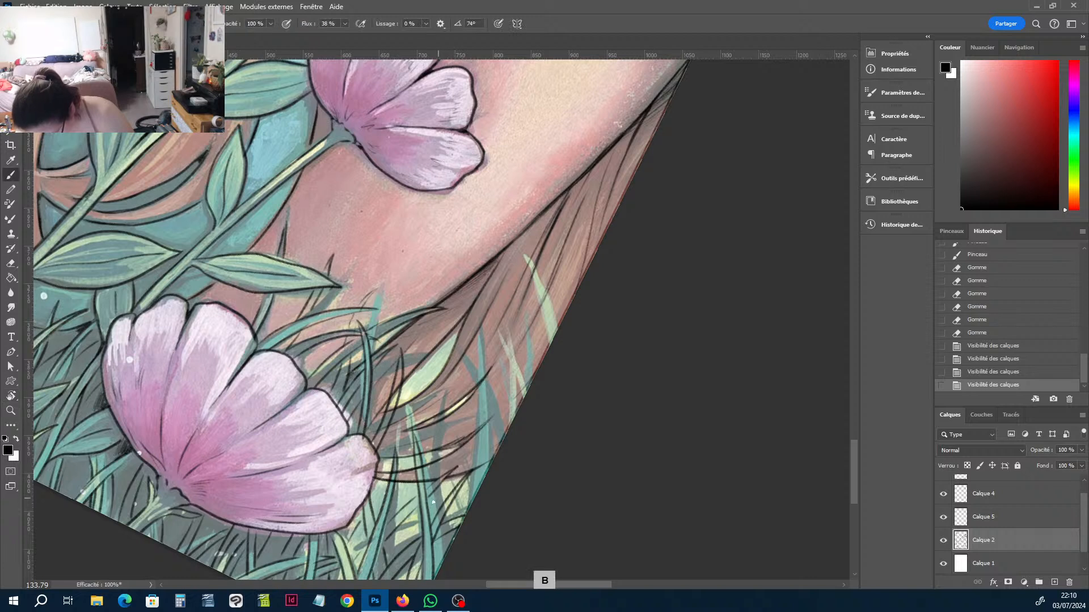
pyautogui.moveTo(436, 514)
pyautogui.mouseDown()
pyautogui.moveTo(444, 553)
pyautogui.moveTo(434, 480)
pyautogui.moveTo(448, 387)
pyautogui.moveTo(452, 539)
pyautogui.moveTo(437, 487)
pyautogui.moveTo(470, 495)
pyautogui.mouseUp()
pyautogui.press('e')
pyautogui.press('b')
# Outline both sides of the tall teal blades between the pale leaf and the canvas edge in black ink.
pyautogui.moveTo(479, 367); pyautogui.dragTo(478, 335)
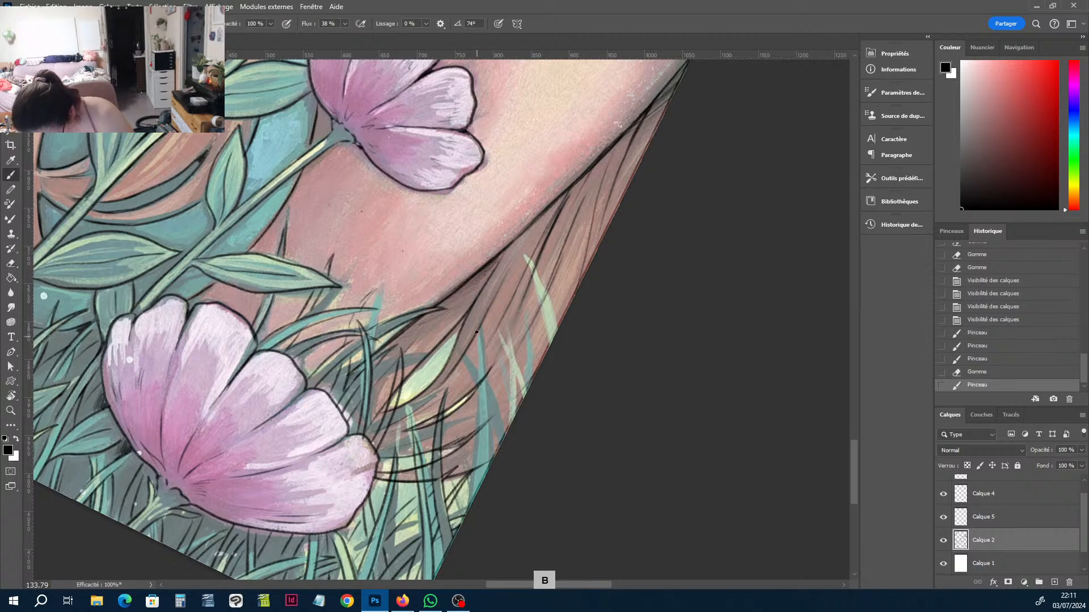
pyautogui.moveTo(470, 504)
pyautogui.mouseDown()
pyautogui.moveTo(472, 377)
pyautogui.moveTo(485, 365)
pyautogui.moveTo(489, 475)
pyautogui.mouseUp()
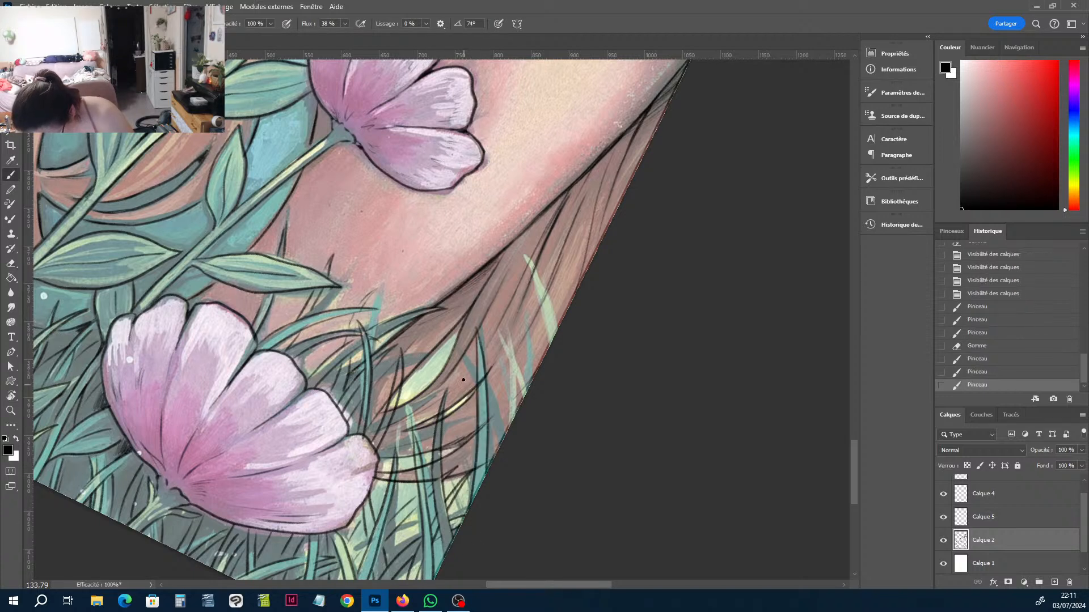
pyautogui.moveTo(460, 358); pyautogui.dragTo(497, 449)
pyautogui.moveTo(485, 390); pyautogui.dragTo(503, 437)
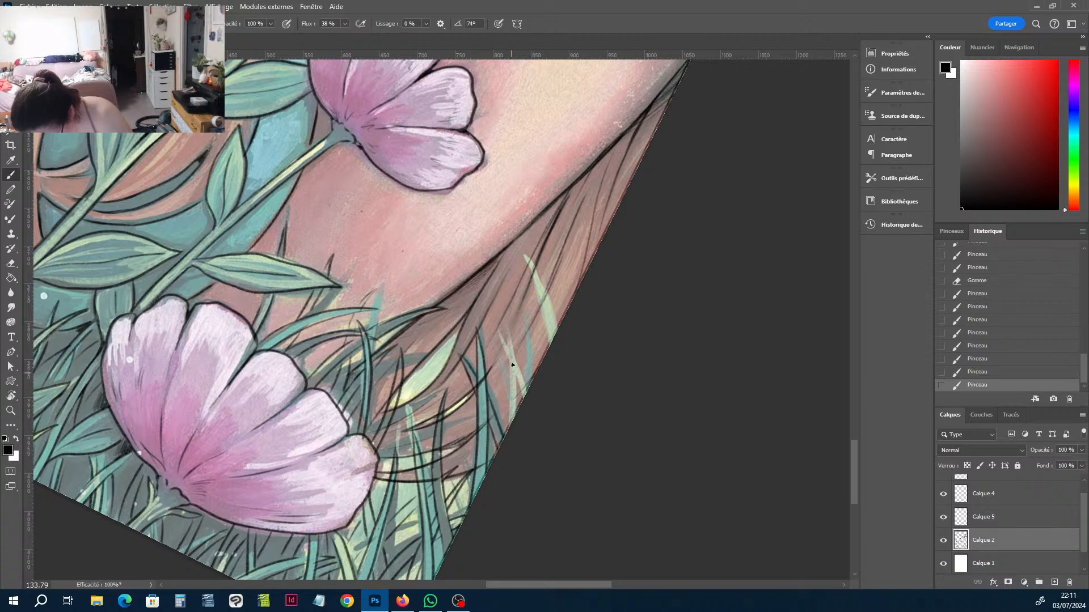
# Outline the pale grass blades along the canvas edge beside the large pink flower in black on layer Calque 2.
pyautogui.moveTo(508, 338)
pyautogui.mouseDown()
pyautogui.moveTo(513, 422)
pyautogui.moveTo(517, 412)
pyautogui.mouseUp()
pyautogui.moveTo(499, 334); pyautogui.dragTo(529, 384)
pyautogui.moveTo(535, 319)
pyautogui.mouseDown()
pyautogui.moveTo(524, 372)
pyautogui.moveTo(526, 258)
pyautogui.moveTo(546, 303)
pyautogui.moveTo(525, 400)
pyautogui.moveTo(479, 396)
pyautogui.mouseUp()
# Erase the hair lines on layer Calque 5 where they cross the grass blades beside the large pink flower.
pyautogui.click(983, 516)
pyautogui.press('e')
pyautogui.click(483, 396)
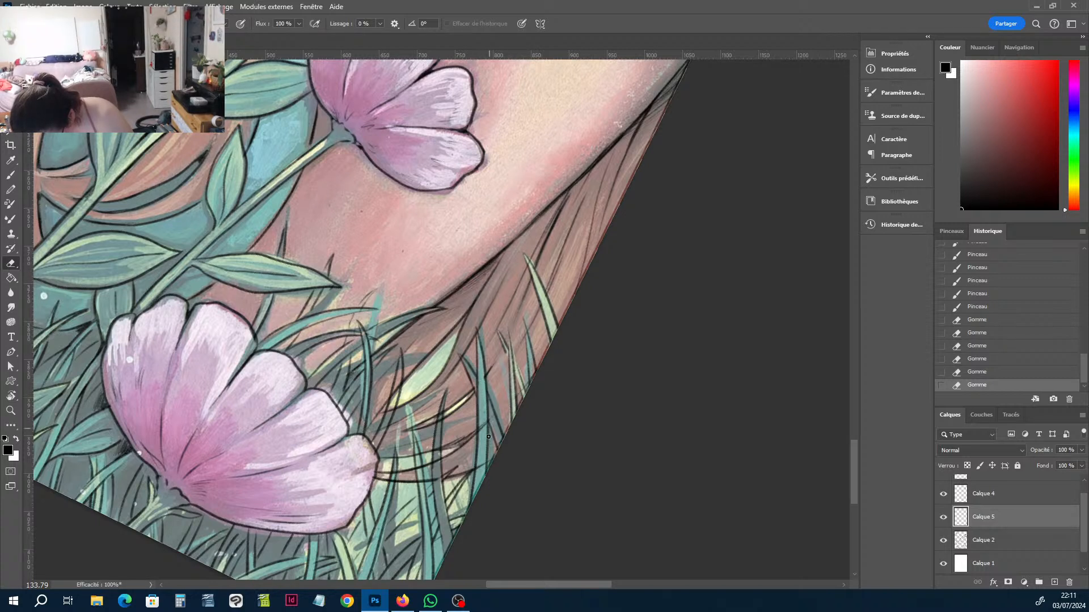
pyautogui.click(483, 469)
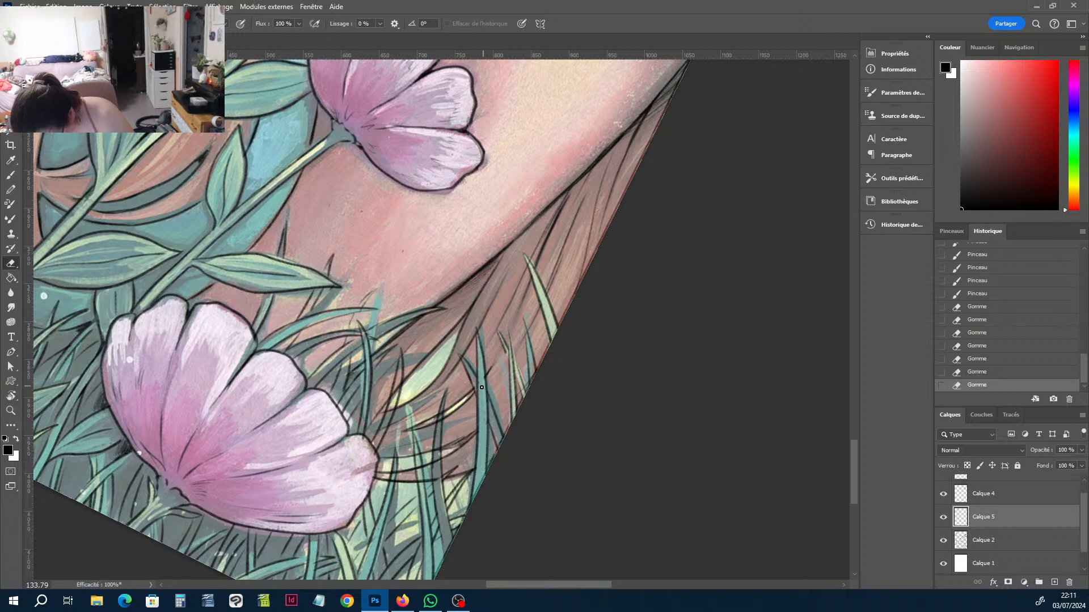
pyautogui.moveTo(440, 426); pyautogui.dragTo(441, 413)
pyautogui.moveTo(441, 413); pyautogui.dragTo(438, 460)
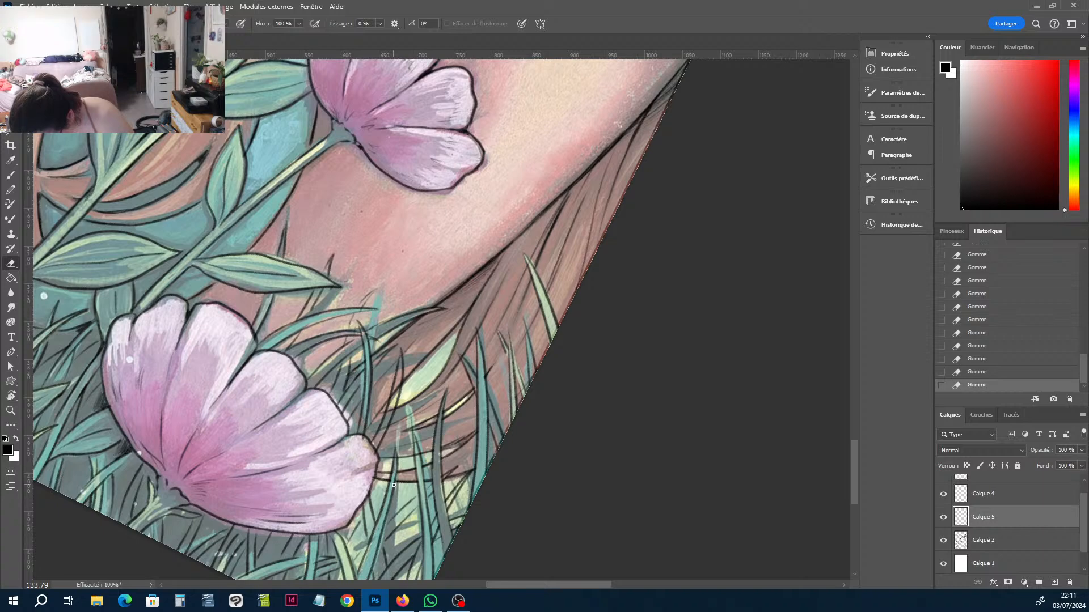
# Rotate the canvas upright, zoom out to 50% and save the document.
pyautogui.press('r')
pyautogui.moveTo(503, 371); pyautogui.dragTo(523, 311)
pyautogui.press('e')
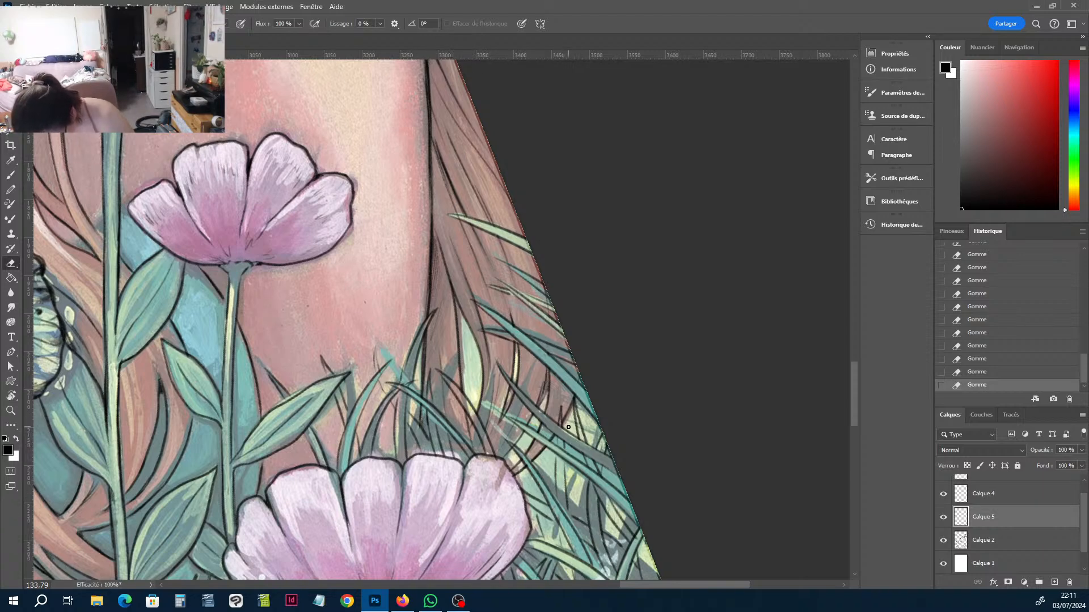
pyautogui.scroll(-3, 568, 427)
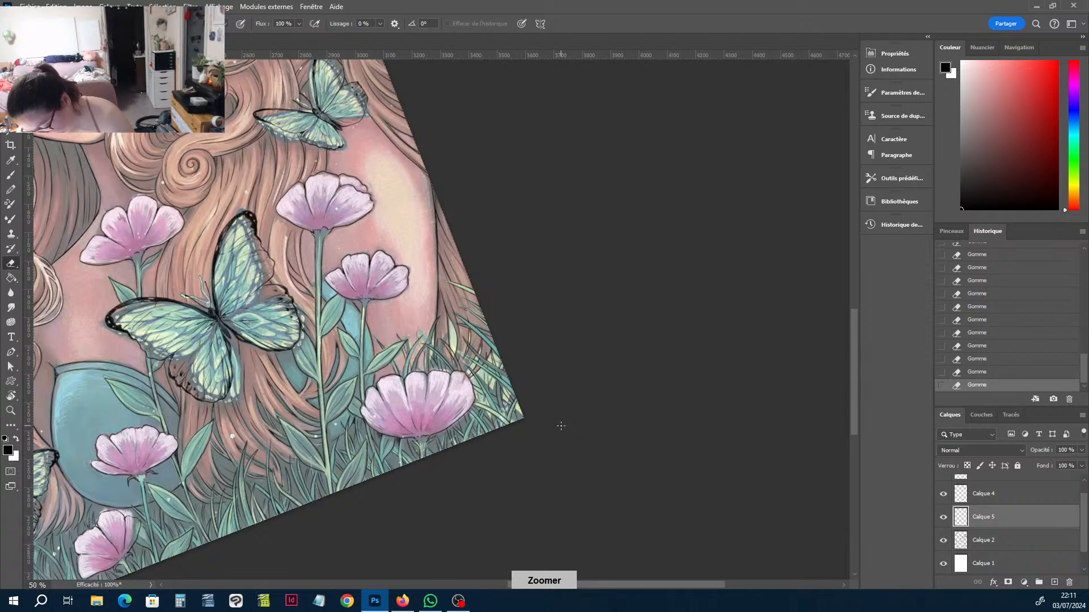
pyautogui.hotkey('ctrl', 's')
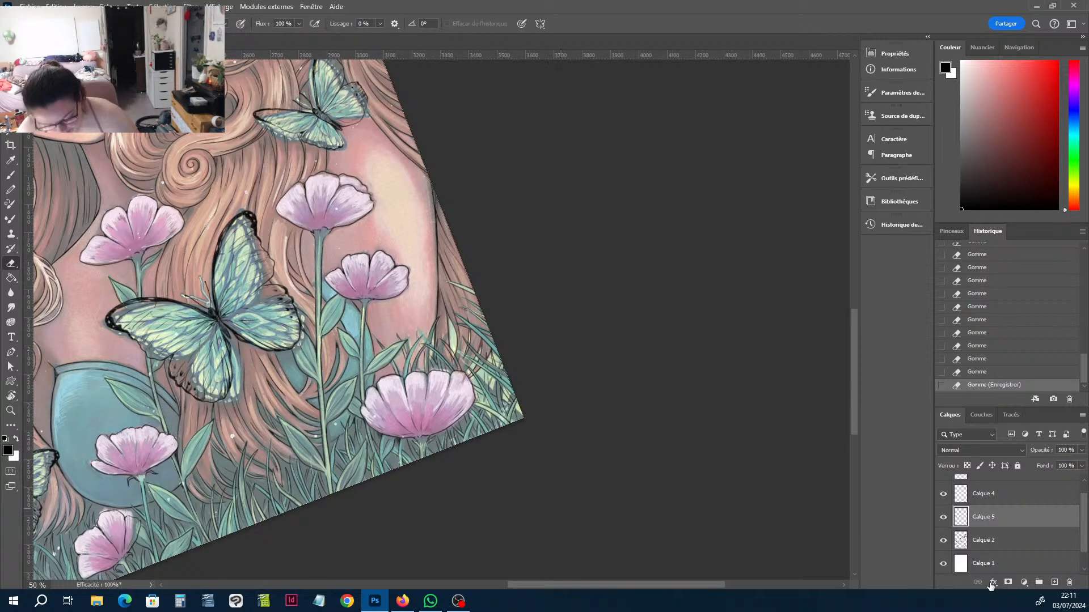
# Check the line art by hiding and reshowing Calque 1 and then the Arrière-plan layer, and save the document.
pyautogui.click(943, 563)
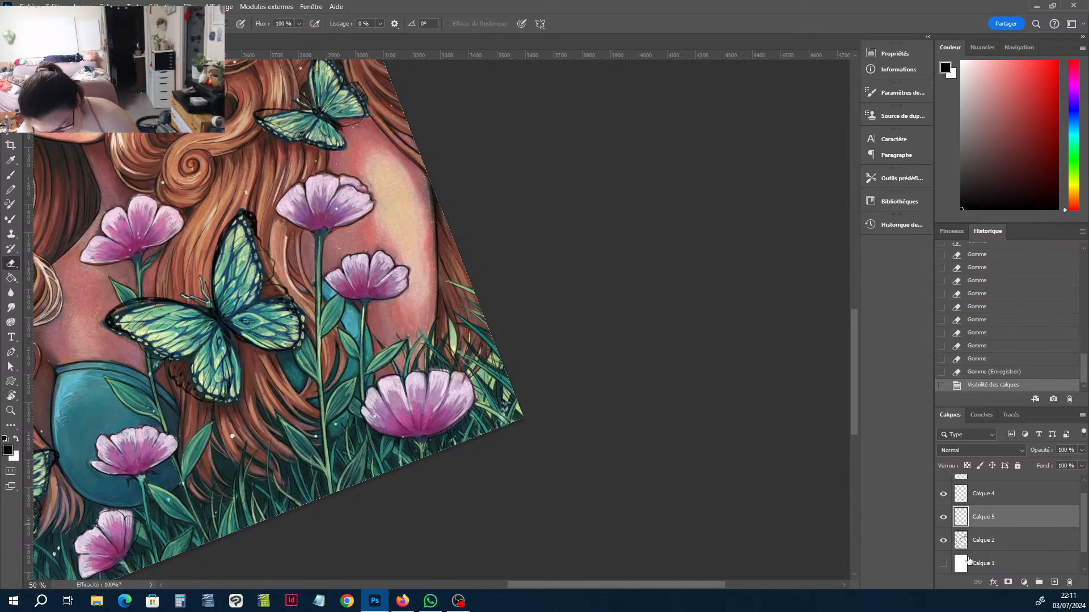
pyautogui.click(943, 563)
pyautogui.scroll(-1, 944, 561)
pyautogui.click(944, 563)
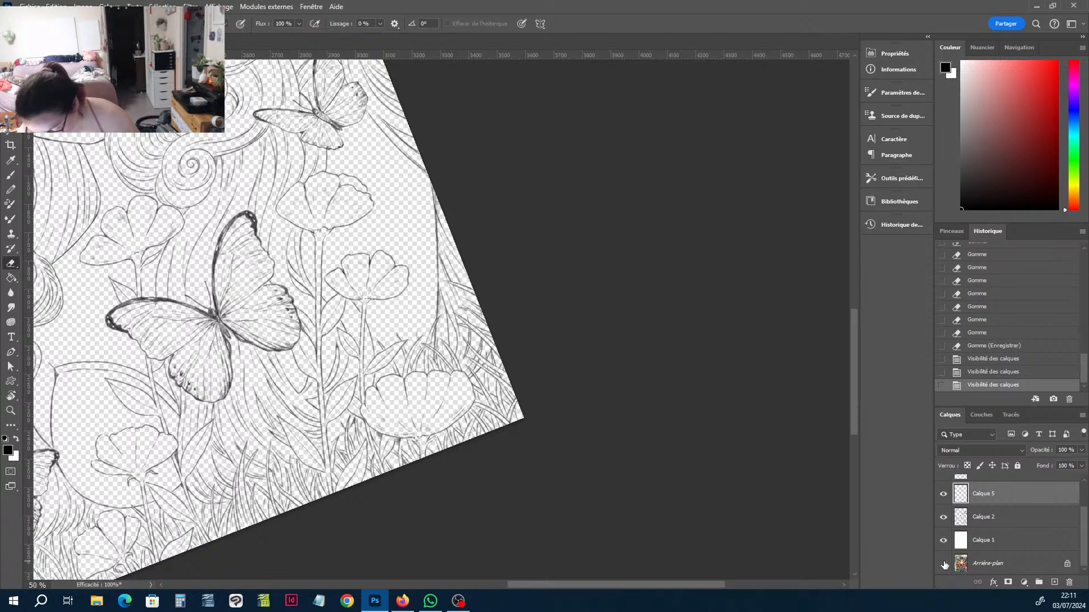
pyautogui.click(943, 564)
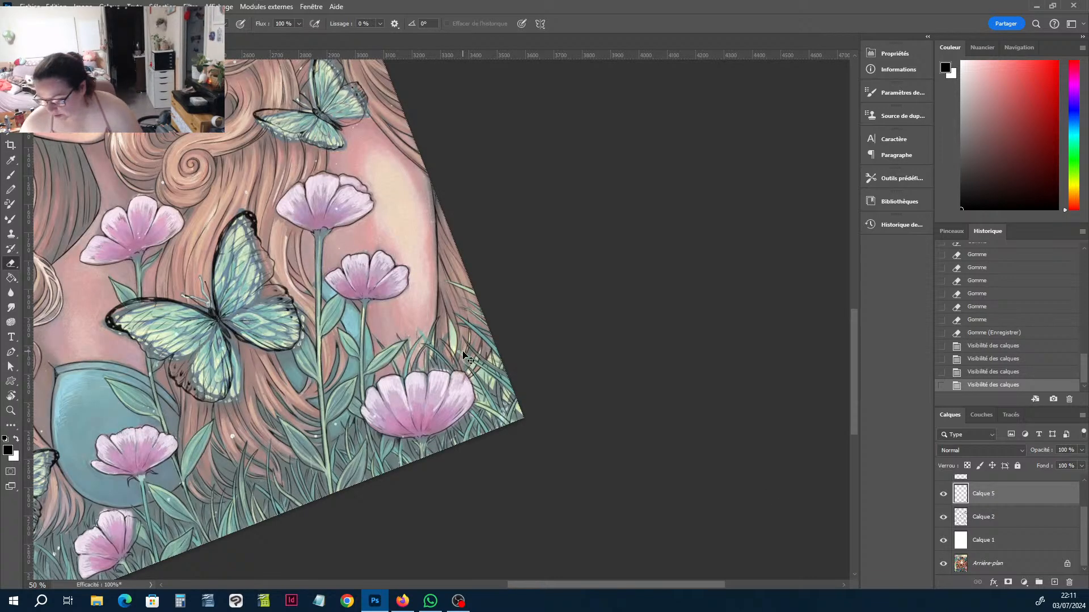
pyautogui.hotkey('ctrl', 's')
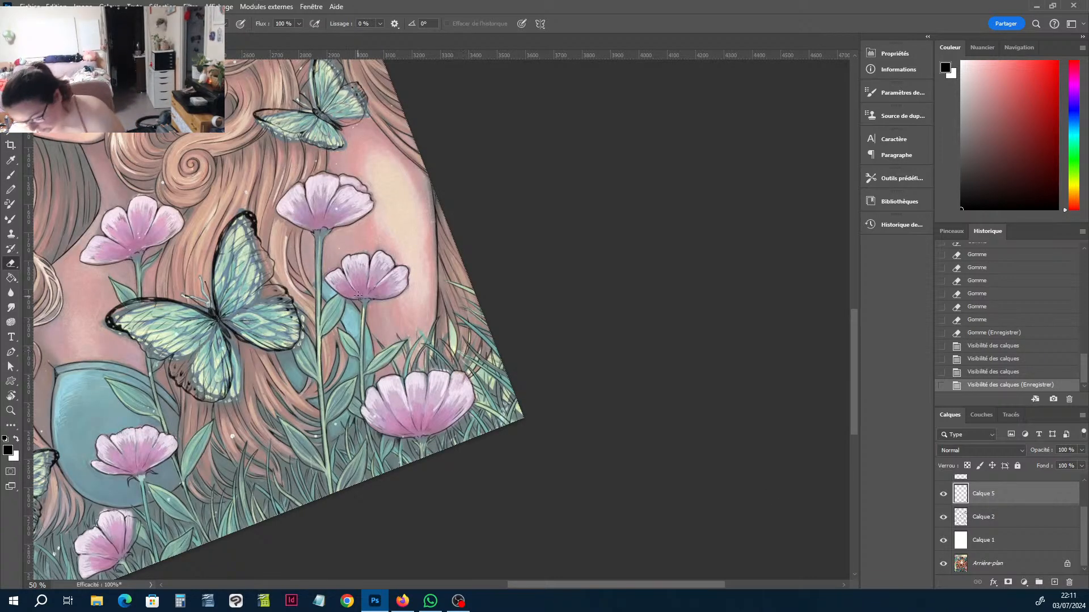
# Ink fine black hair strands on Calque 5 below the turquoise leaf beside the large butterfly on the head, trimming stray ends.
pyautogui.press('space')
pyautogui.moveTo(250, 335); pyautogui.dragTo(534, 101)
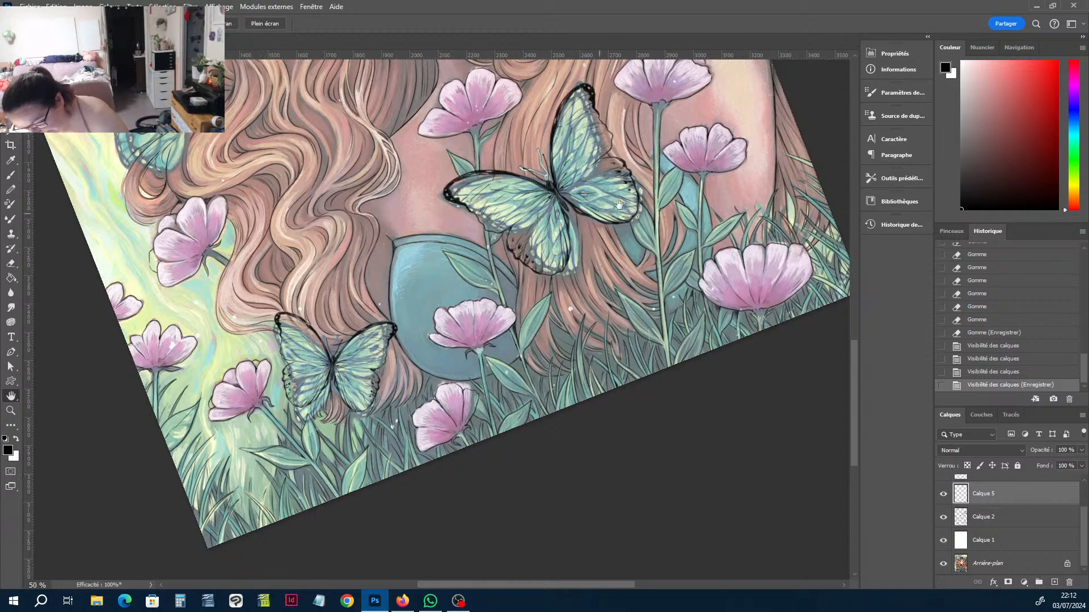
pyautogui.hotkey('ctrl', '-')
pyautogui.hotkey('ctrl', '-')
pyautogui.moveTo(564, 190); pyautogui.dragTo(542, 466)
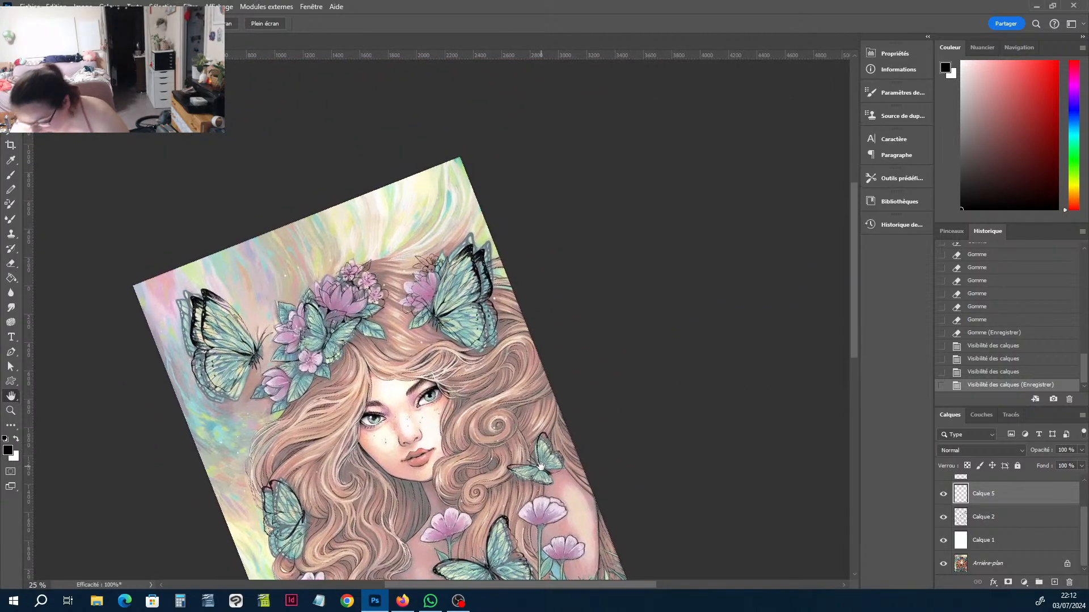
pyautogui.press('z')
pyautogui.moveTo(422, 228); pyautogui.dragTo(483, 257)
pyautogui.press('h')
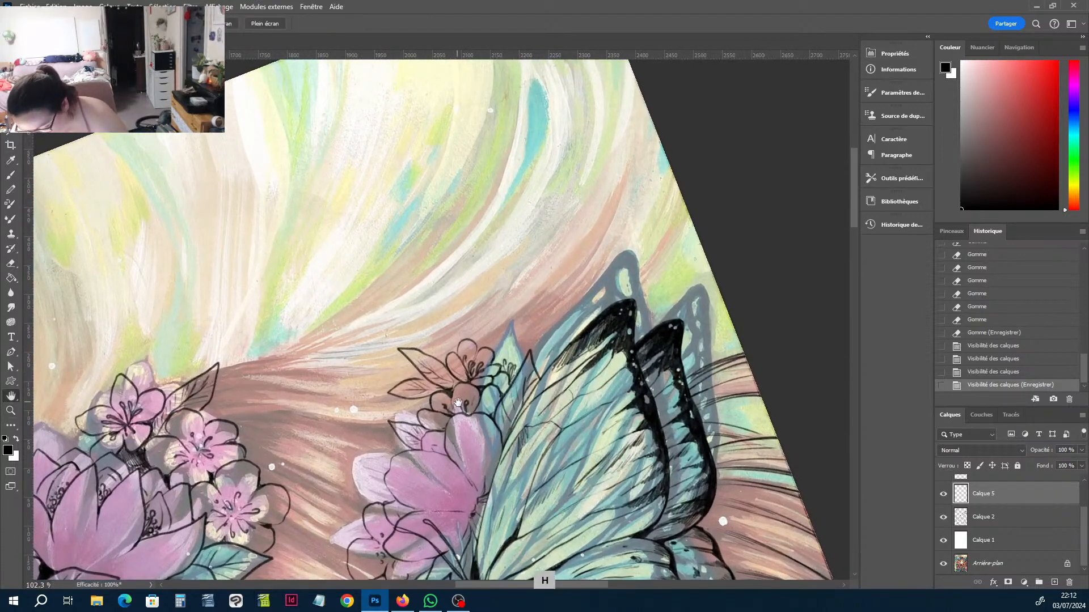
pyautogui.moveTo(511, 475); pyautogui.dragTo(514, 219)
pyautogui.press('r')
pyautogui.moveTo(542, 359); pyautogui.dragTo(488, 423)
pyautogui.press('b')
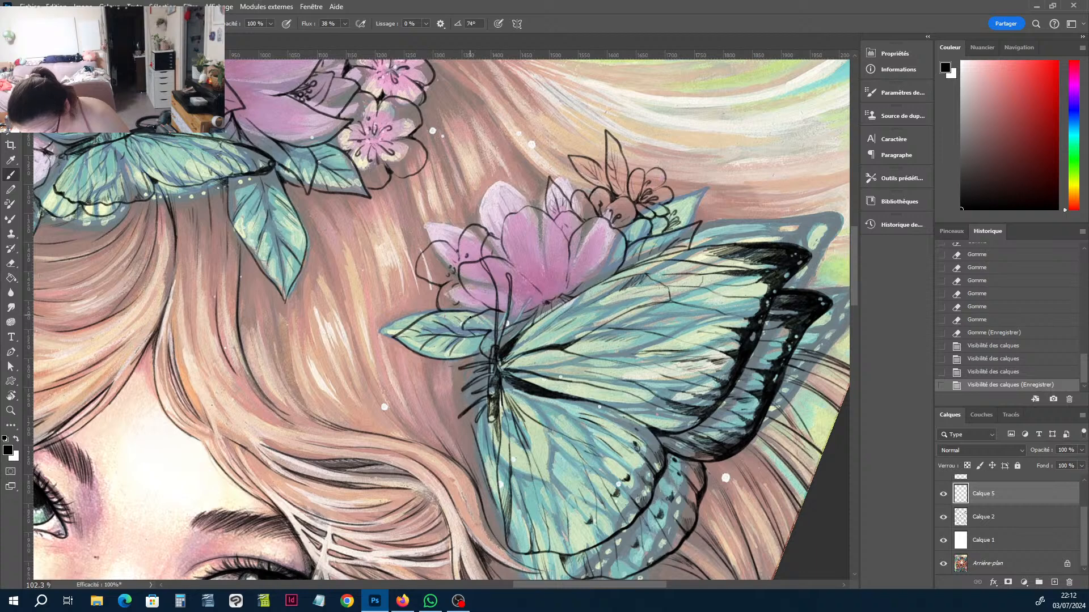
pyautogui.moveTo(462, 378); pyautogui.dragTo(457, 388)
pyautogui.moveTo(458, 381)
pyautogui.mouseDown()
pyautogui.moveTo(470, 426)
pyautogui.moveTo(434, 398)
pyautogui.mouseUp()
pyautogui.moveTo(432, 389); pyautogui.dragTo(435, 404)
pyautogui.moveTo(436, 391)
pyautogui.mouseDown()
pyautogui.moveTo(448, 438)
pyautogui.moveTo(444, 427)
pyautogui.moveTo(428, 440)
pyautogui.mouseUp()
pyautogui.press('e')
pyautogui.press('b')
pyautogui.moveTo(406, 403); pyautogui.dragTo(421, 454)
# Ink thin hair strands between the flower crown's hanging leaf and the leaf next to the butterfly.
pyautogui.moveTo(375, 379); pyautogui.dragTo(391, 408)
pyautogui.moveTo(330, 251); pyautogui.dragTo(344, 312)
pyautogui.moveTo(340, 287); pyautogui.dragTo(352, 335)
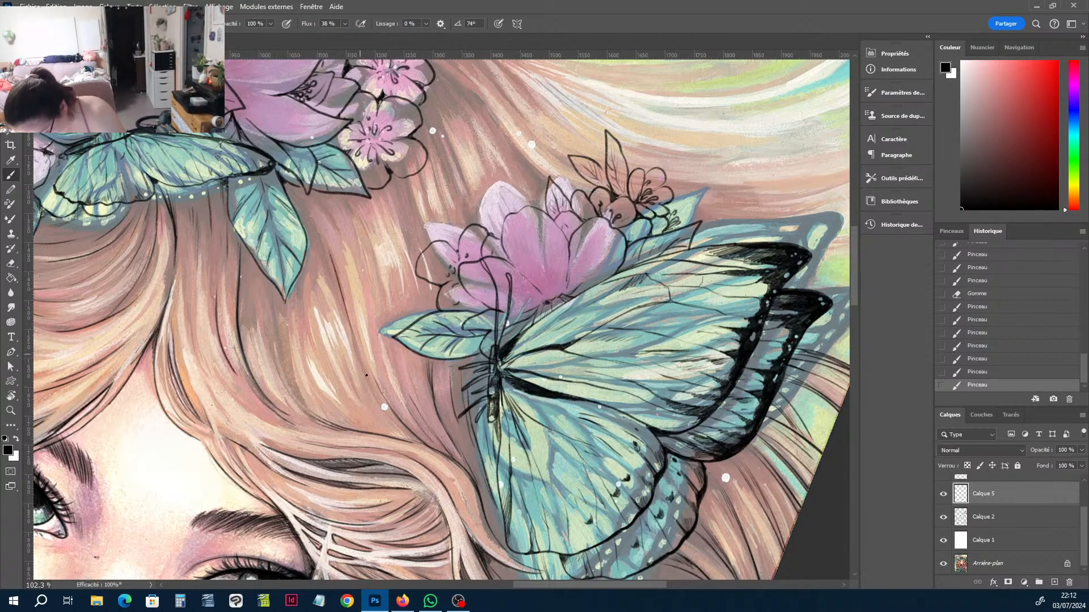
pyautogui.moveTo(366, 375); pyautogui.dragTo(372, 389)
pyautogui.moveTo(358, 348); pyautogui.dragTo(382, 403)
pyautogui.moveTo(327, 281); pyautogui.dragTo(346, 333)
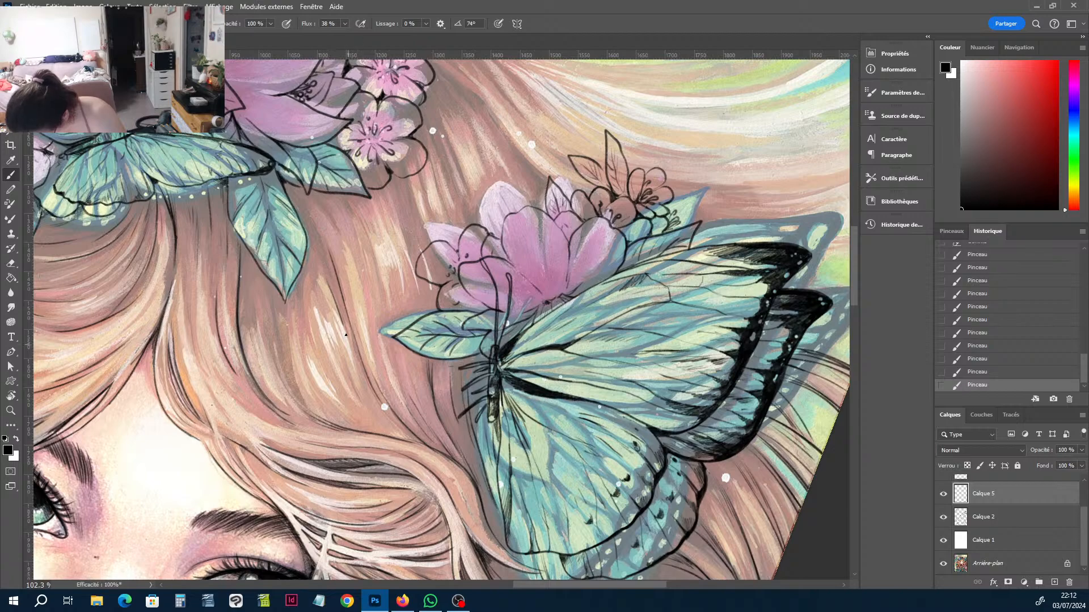
# Add long vertical hair strands just beside and below the tip of the crown's hanging leaf.
pyautogui.scroll(-4, 385, 426)
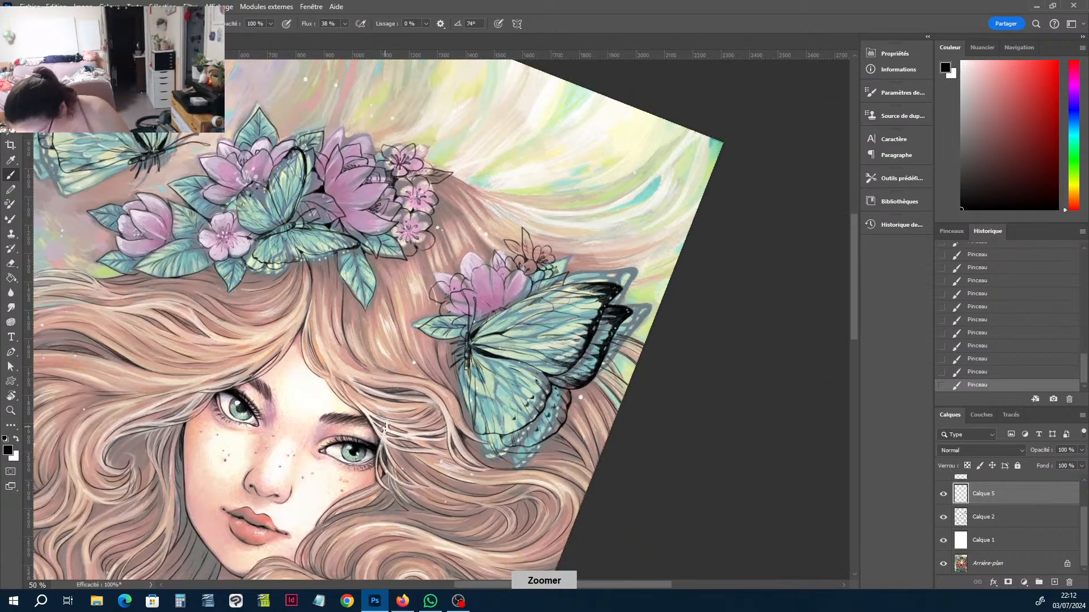
pyautogui.scroll(-3, 385, 427)
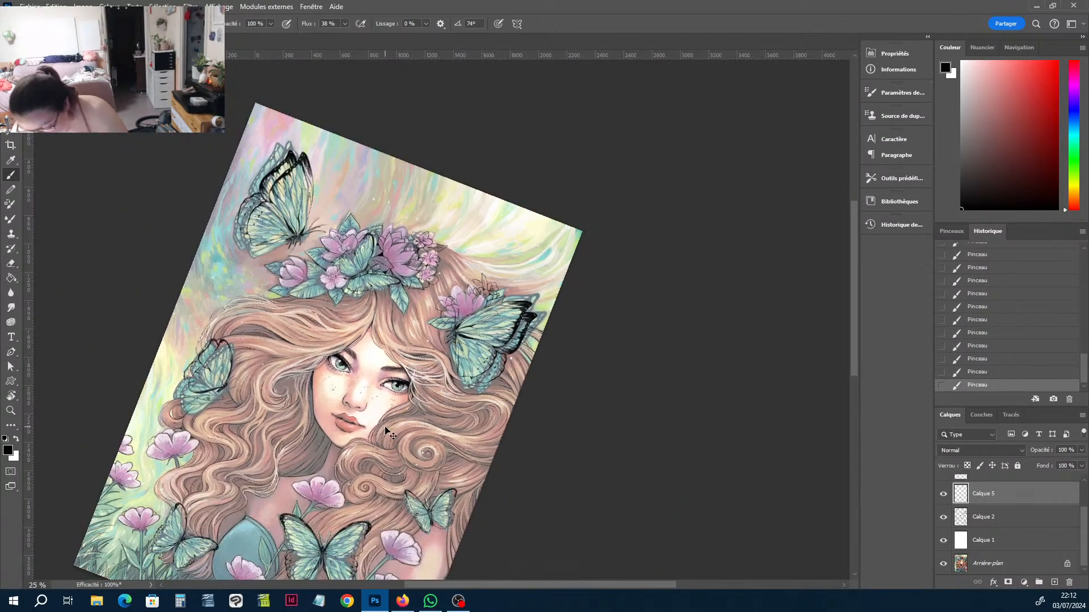
pyautogui.scroll(3, 391, 436)
pyautogui.scroll(3, 385, 426)
pyautogui.press('b')
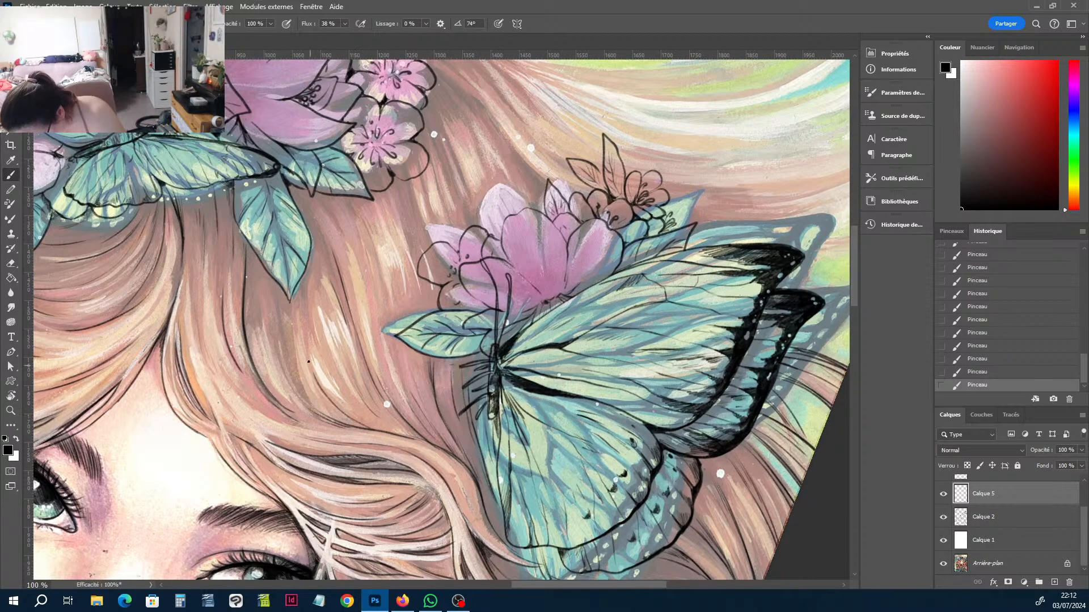
pyautogui.moveTo(310, 402)
pyautogui.mouseDown()
pyautogui.moveTo(292, 328)
pyautogui.moveTo(303, 259)
pyautogui.mouseUp()
pyautogui.moveTo(316, 362); pyautogui.dragTo(307, 298)
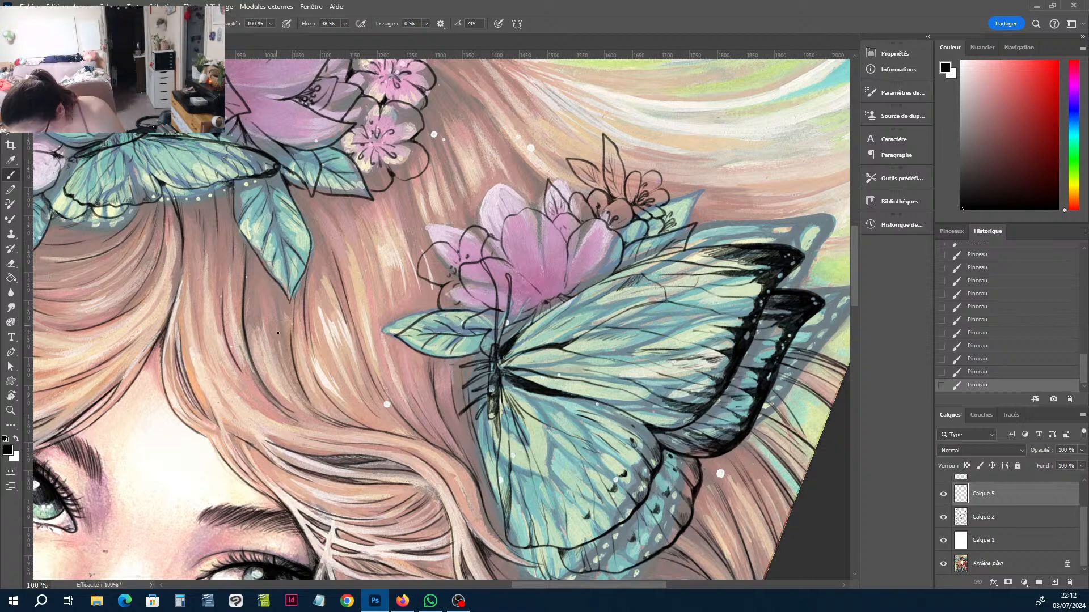
# Ink curved hair strands sweeping from the hanging leaf down above the forehead, cleaning up their ends with the eraser.
pyautogui.moveTo(278, 333)
pyautogui.mouseDown()
pyautogui.moveTo(280, 295)
pyautogui.moveTo(280, 337)
pyautogui.moveTo(284, 287)
pyautogui.moveTo(282, 364)
pyautogui.moveTo(282, 304)
pyautogui.moveTo(300, 395)
pyautogui.mouseUp()
pyautogui.press('e')
pyautogui.press('b')
pyautogui.moveTo(294, 388); pyautogui.dragTo(310, 406)
pyautogui.press('e')
pyautogui.press('b')
pyautogui.moveTo(303, 392); pyautogui.dragTo(336, 422)
pyautogui.moveTo(319, 413); pyautogui.dragTo(340, 424)
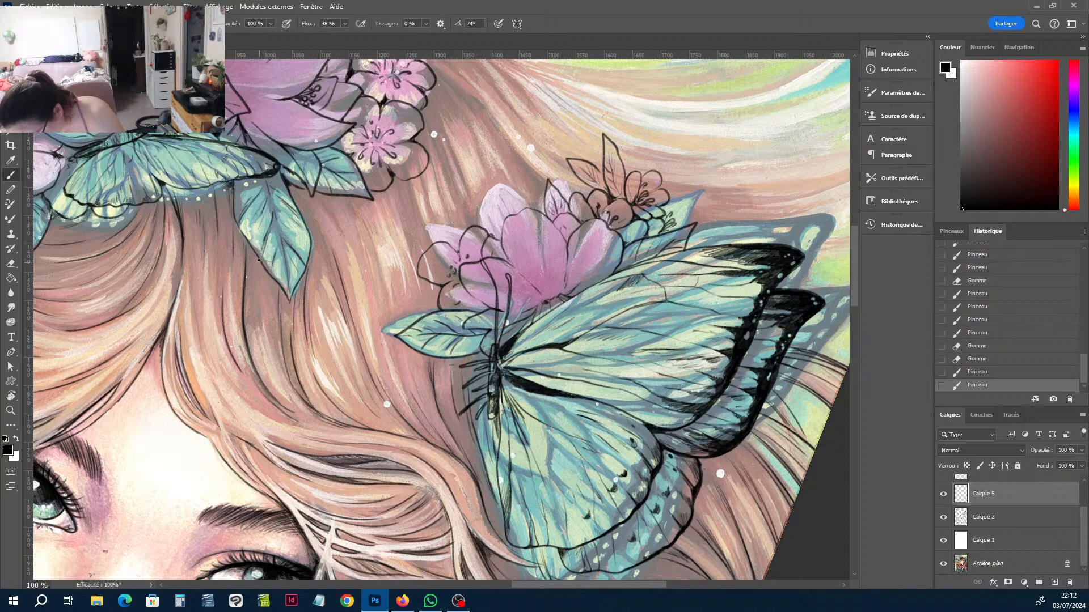
pyautogui.moveTo(254, 261); pyautogui.dragTo(247, 362)
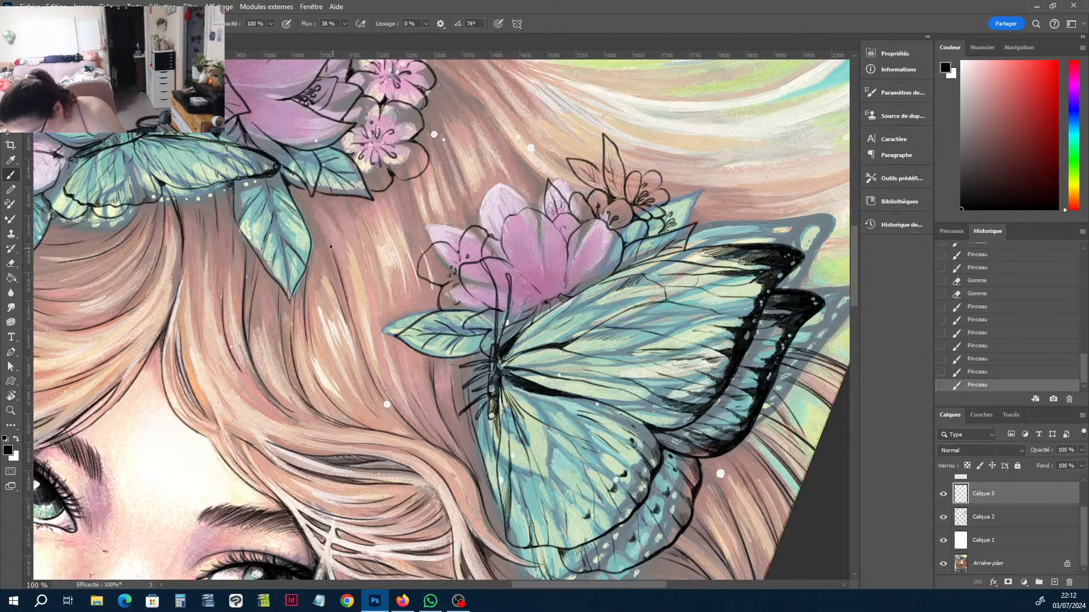
# Ink hair strands flowing from under the crown's outer leaves toward the butterfly's leaf, erasing and redrawing the first strand.
pyautogui.moveTo(291, 192)
pyautogui.mouseDown()
pyautogui.moveTo(326, 250)
pyautogui.moveTo(332, 284)
pyautogui.mouseUp()
pyautogui.press('e')
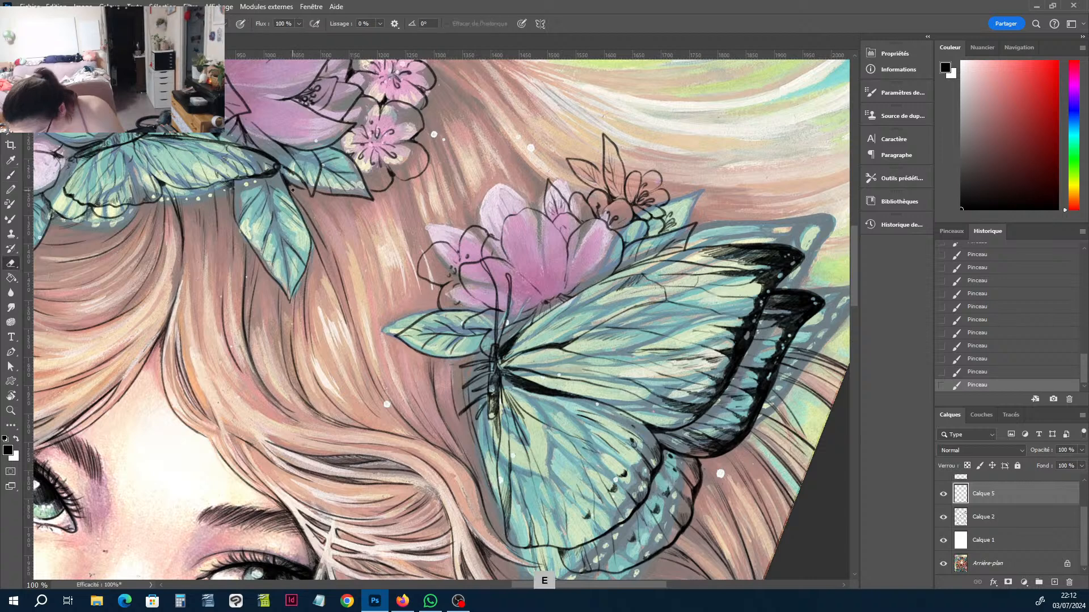
pyautogui.moveTo(305, 208); pyautogui.dragTo(326, 251)
pyautogui.press('b')
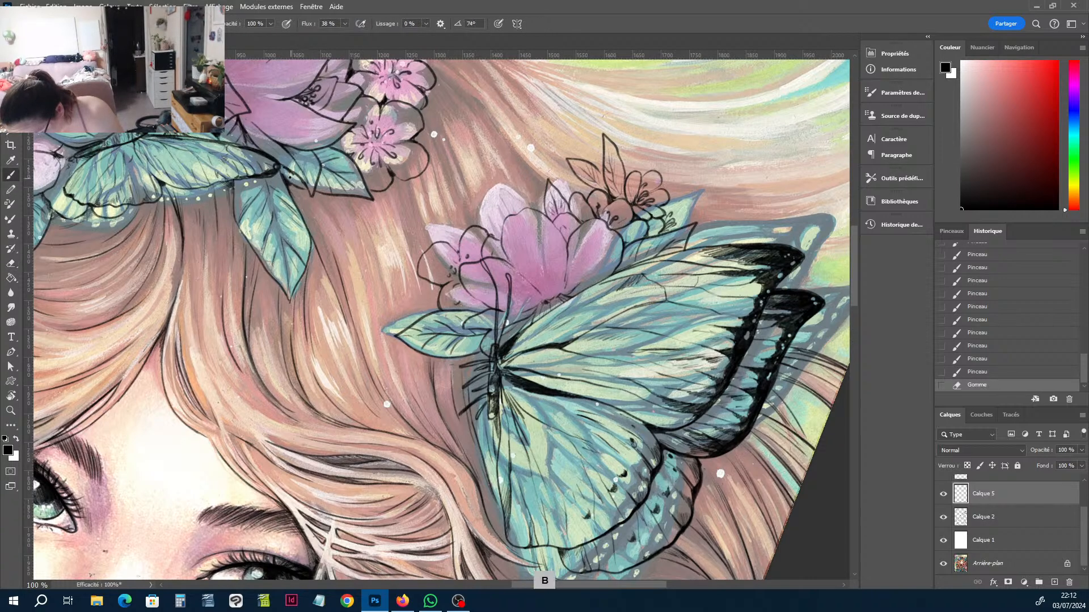
pyautogui.moveTo(293, 192); pyautogui.dragTo(318, 238)
pyautogui.moveTo(311, 222); pyautogui.dragTo(330, 251)
pyautogui.moveTo(326, 209); pyautogui.dragTo(346, 243)
pyautogui.moveTo(340, 212); pyautogui.dragTo(362, 249)
pyautogui.moveTo(341, 195); pyautogui.dragTo(363, 223)
pyautogui.moveTo(348, 199); pyautogui.dragTo(381, 267)
pyautogui.moveTo(372, 244); pyautogui.dragTo(401, 372)
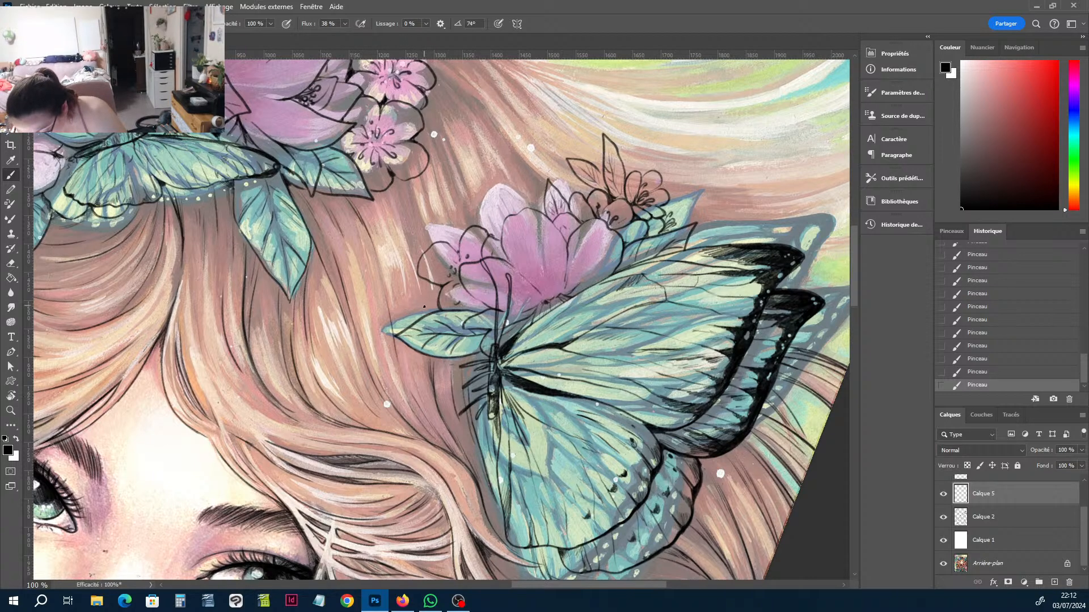
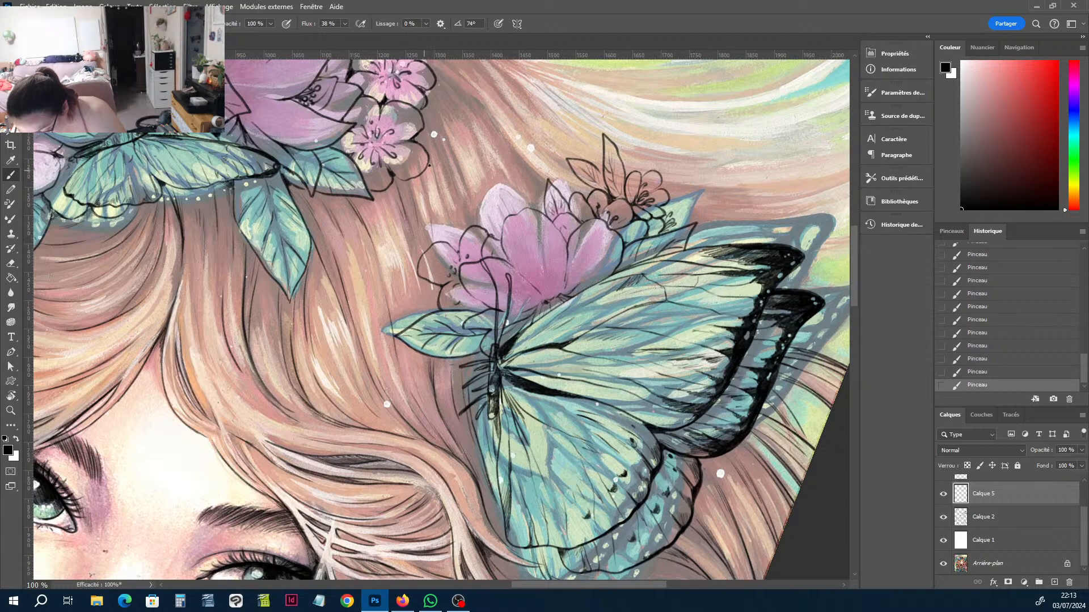
# Ink hair strands between the small crown blossoms and the butterfly's pink flower, erasing the part overlapping the flower.
pyautogui.moveTo(452, 168); pyautogui.dragTo(479, 230)
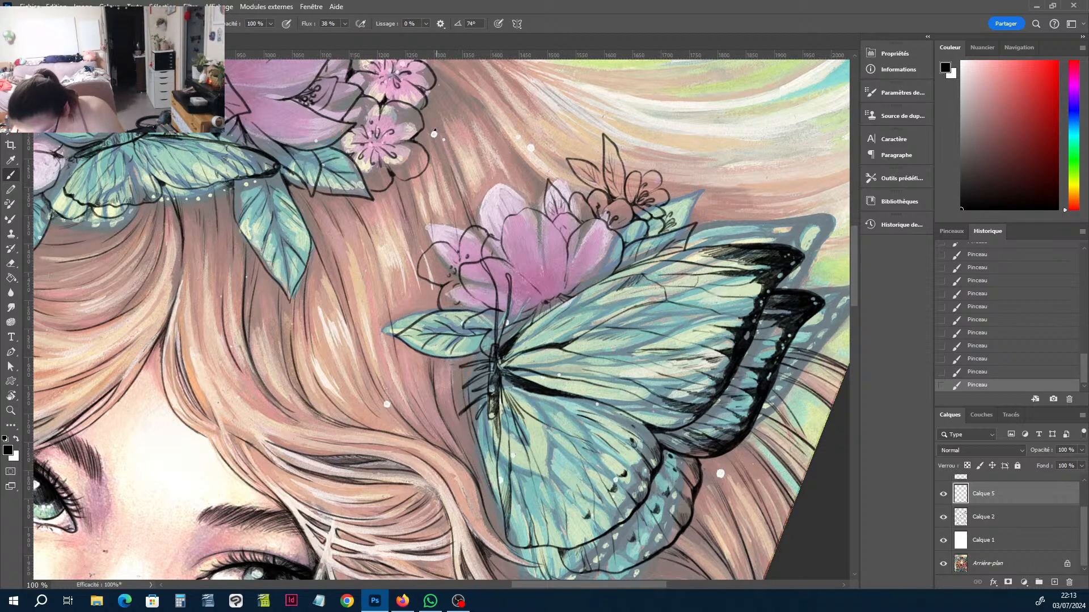
pyautogui.moveTo(423, 114); pyautogui.dragTo(440, 154)
pyautogui.moveTo(429, 102); pyautogui.dragTo(447, 143)
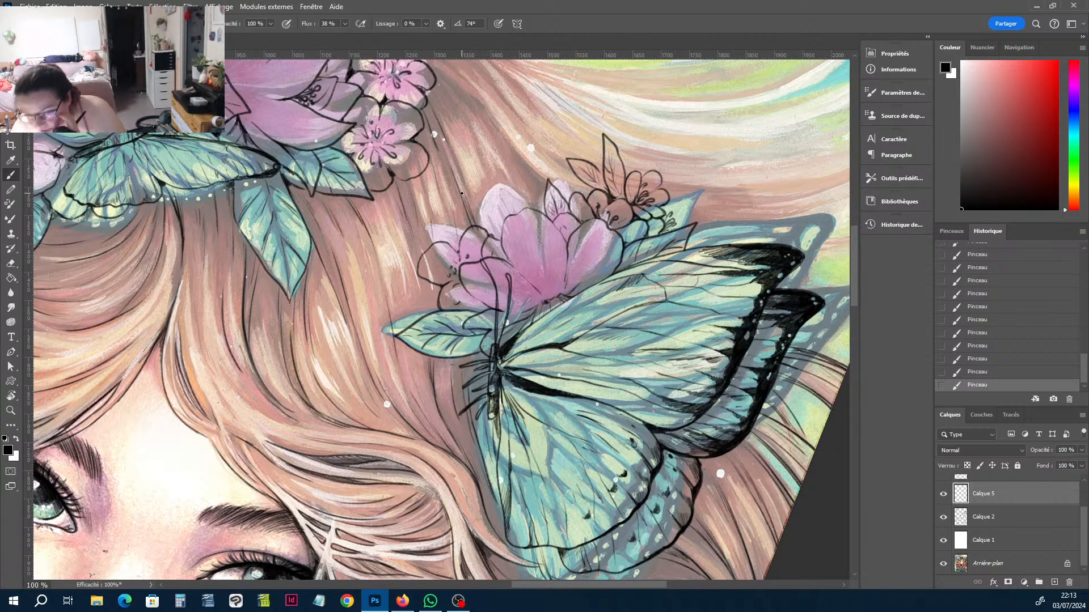
pyautogui.press('e')
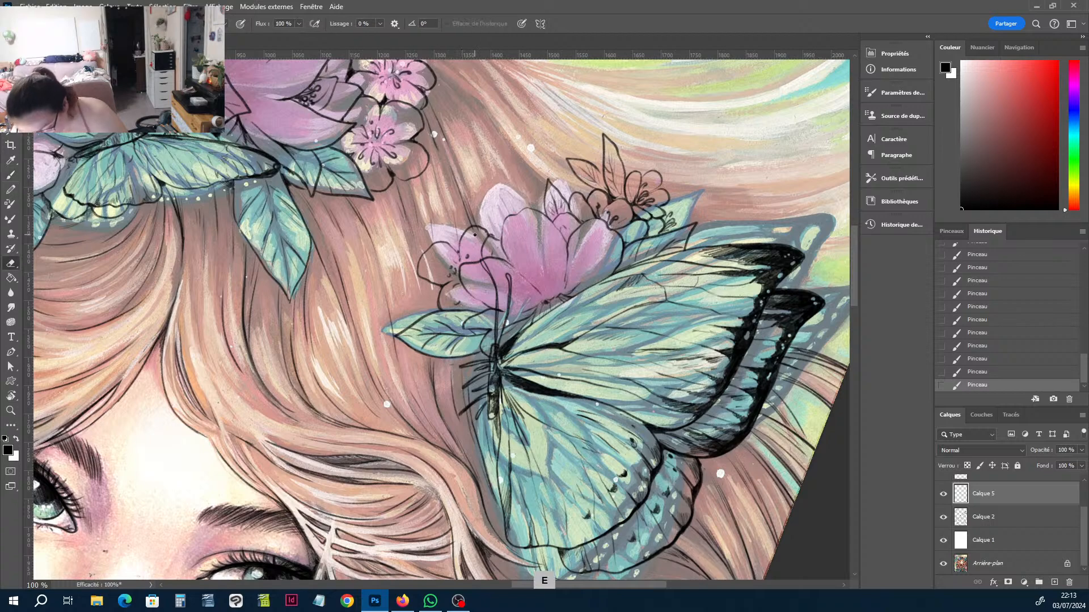
pyautogui.moveTo(479, 232); pyautogui.dragTo(463, 249)
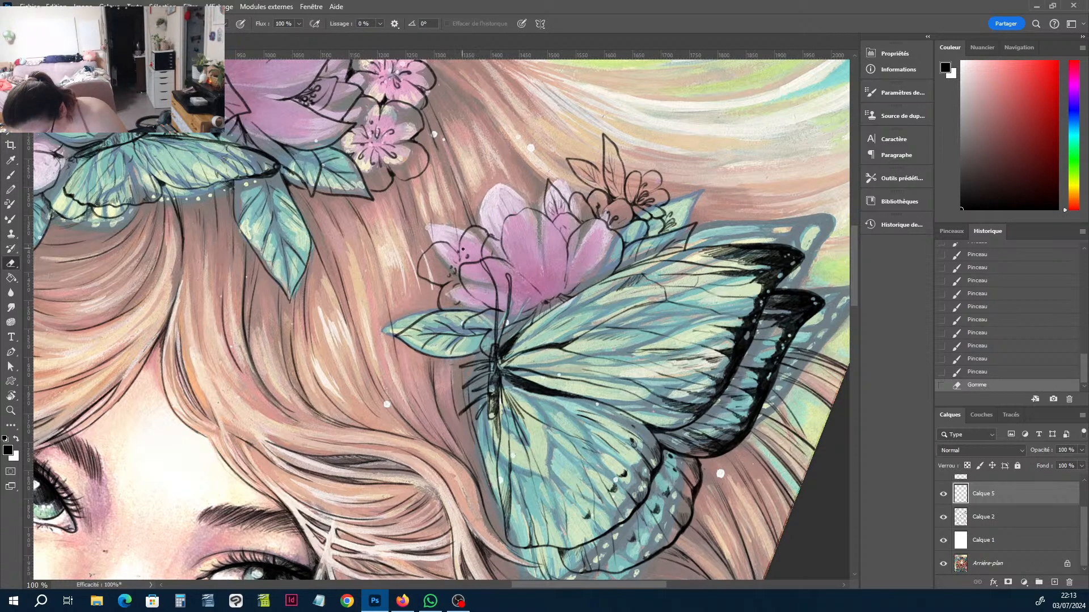
# Rotate the canvas and ink hair strands running from the small crown blossoms down to the pink flower.
pyautogui.press('r')
pyautogui.moveTo(535, 199)
pyautogui.mouseDown()
pyautogui.moveTo(555, 235)
pyautogui.moveTo(413, 259)
pyautogui.mouseUp()
pyautogui.press('b')
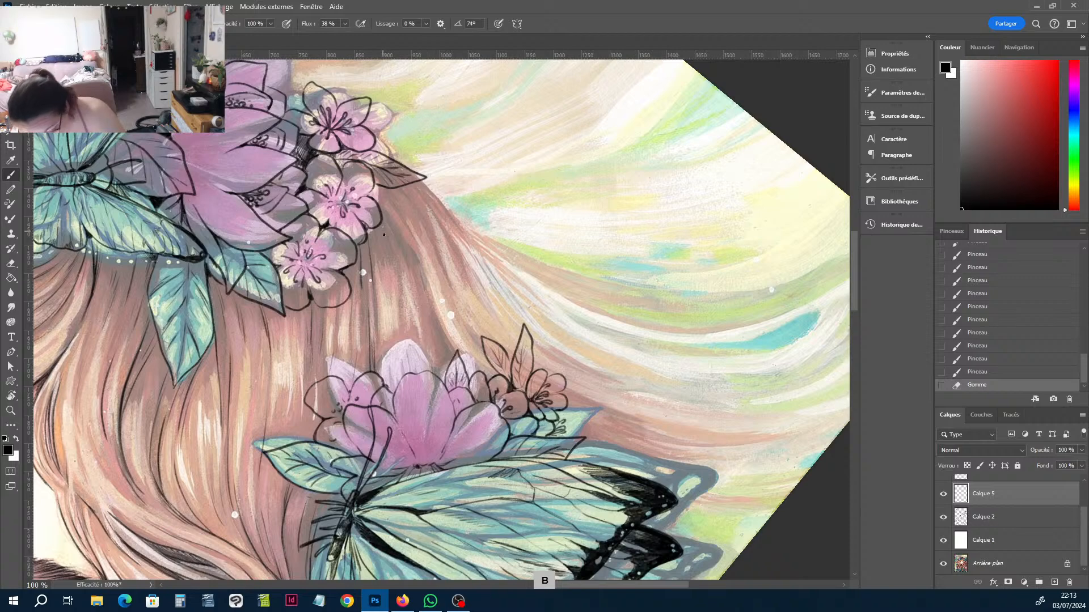
pyautogui.moveTo(379, 220); pyautogui.dragTo(391, 275)
pyautogui.moveTo(386, 253); pyautogui.dragTo(397, 288)
pyautogui.moveTo(391, 217); pyautogui.dragTo(422, 296)
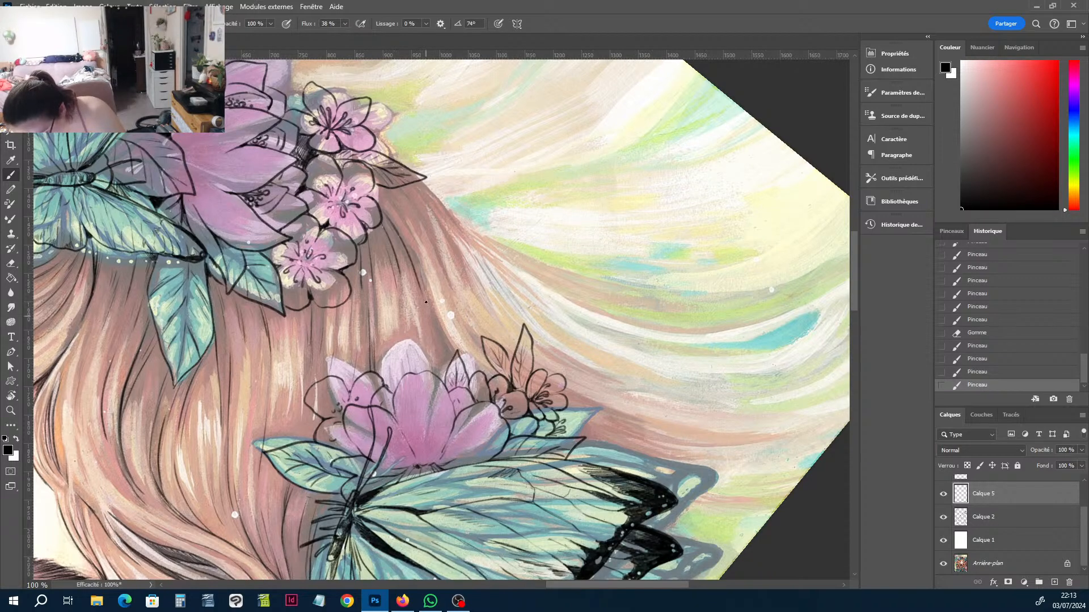
pyautogui.moveTo(414, 255); pyautogui.dragTo(445, 367)
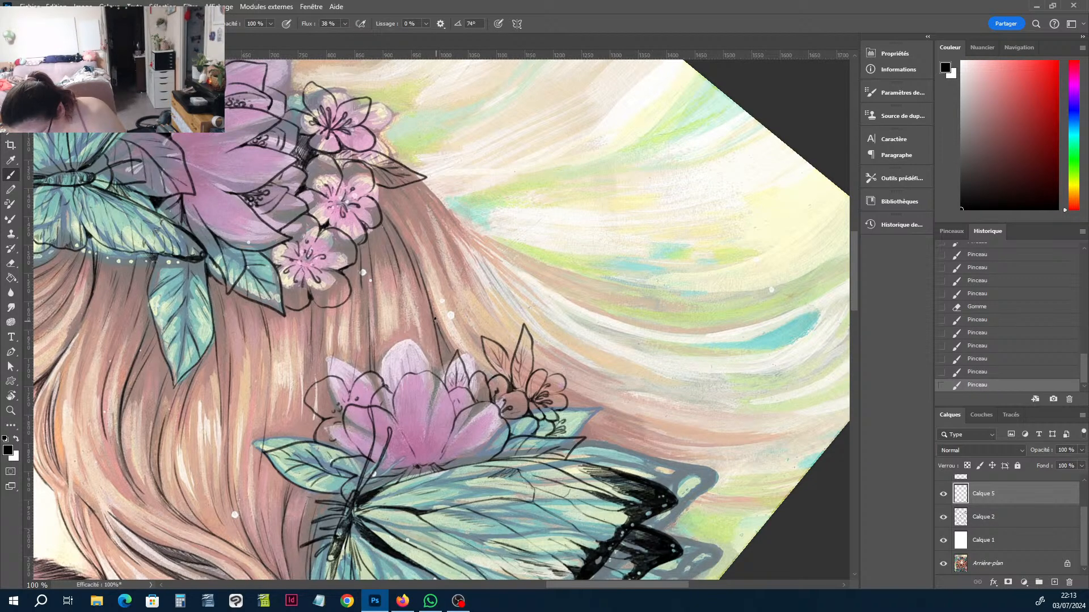
# Refine the long hair strand above the pink flower, trim its excess and add a short strand rising from the petals.
pyautogui.moveTo(434, 317)
pyautogui.mouseDown()
pyautogui.moveTo(440, 346)
pyautogui.moveTo(431, 287)
pyautogui.mouseUp()
pyautogui.press('e')
pyautogui.press('b')
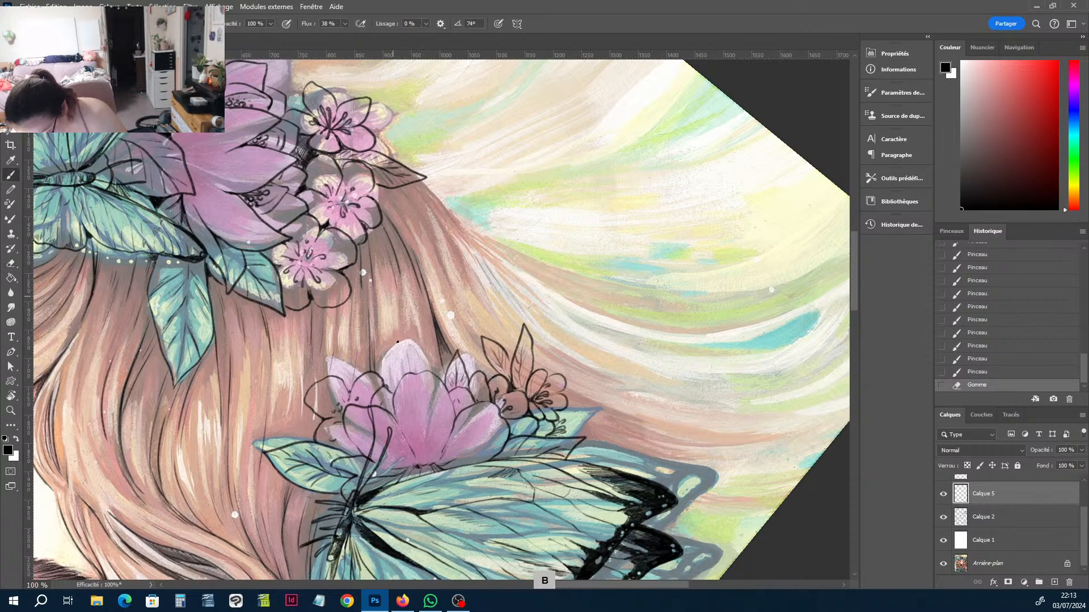
pyautogui.moveTo(405, 368); pyautogui.dragTo(404, 328)
pyautogui.press('b')
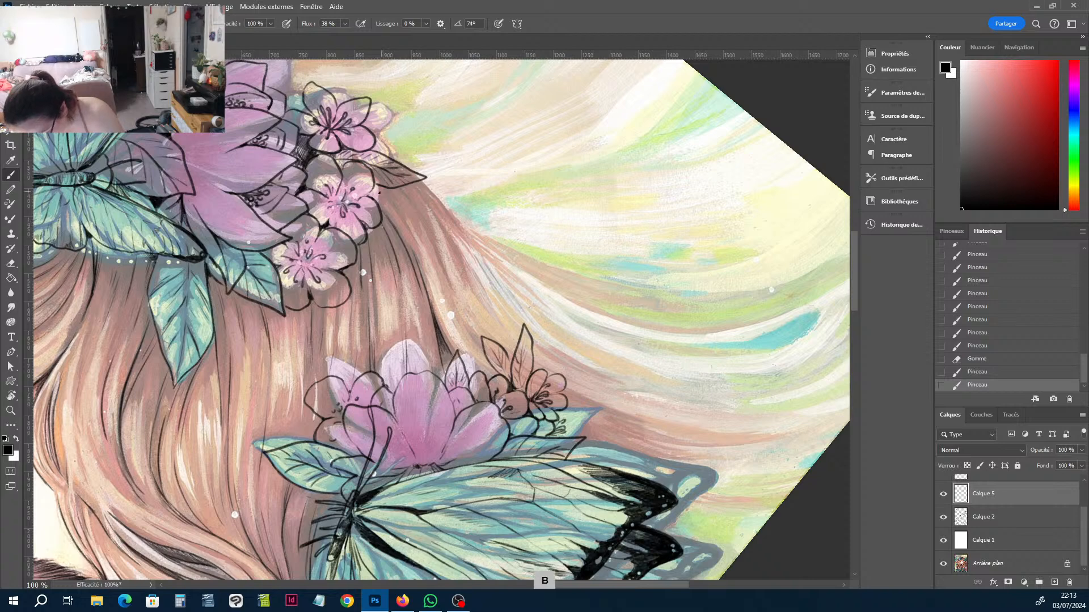
# Ink short hair strands beside the small crown blossoms and longer ones from the brown leaf down the hair's outer edge.
pyautogui.moveTo(371, 198); pyautogui.dragTo(375, 198)
pyautogui.moveTo(374, 193); pyautogui.dragTo(379, 197)
pyautogui.moveTo(378, 190); pyautogui.dragTo(383, 199)
pyautogui.moveTo(424, 250); pyautogui.dragTo(428, 258)
pyautogui.moveTo(403, 194); pyautogui.dragTo(424, 234)
pyautogui.moveTo(415, 213); pyautogui.dragTo(430, 238)
pyautogui.moveTo(429, 227); pyautogui.dragTo(466, 336)
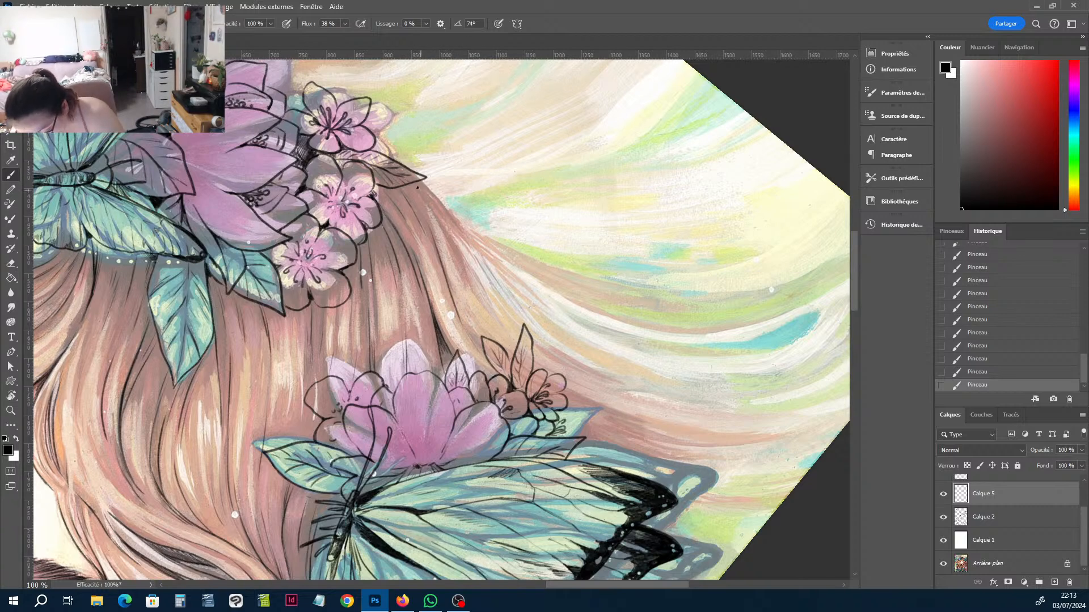
pyautogui.moveTo(418, 183); pyautogui.dragTo(459, 238)
pyautogui.moveTo(434, 198); pyautogui.dragTo(536, 329)
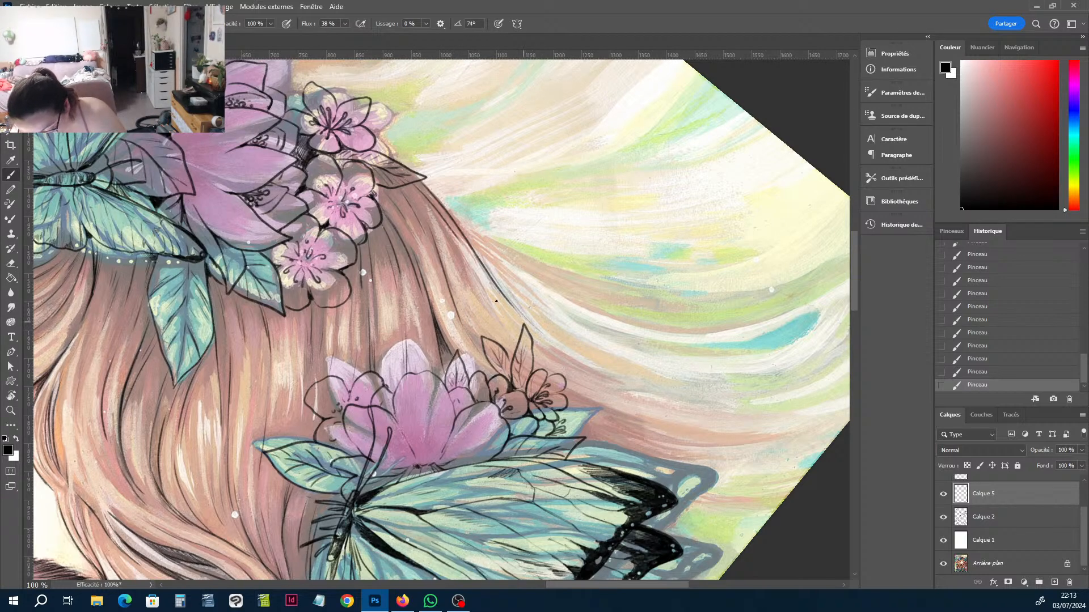
# Erase part of the outer hair line, then ink a curved strand past the small brown flower into the pale hair.
pyautogui.press('h')
pyautogui.moveTo(650, 269); pyautogui.dragTo(633, 408)
pyautogui.press('h')
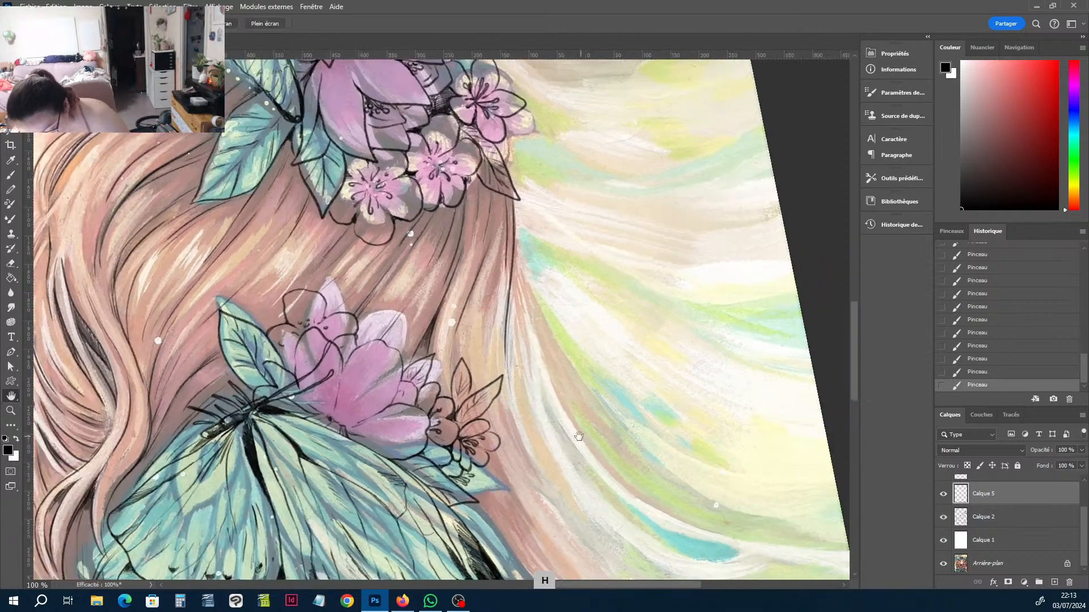
pyautogui.press('h')
pyautogui.moveTo(578, 435); pyautogui.dragTo(440, 272)
pyautogui.press('h')
pyautogui.press('e')
pyautogui.moveTo(398, 207)
pyautogui.mouseDown()
pyautogui.moveTo(396, 225)
pyautogui.moveTo(378, 218)
pyautogui.mouseUp()
pyautogui.press('b')
pyautogui.moveTo(399, 274)
pyautogui.mouseDown()
pyautogui.moveTo(442, 362)
pyautogui.moveTo(494, 402)
pyautogui.mouseUp()
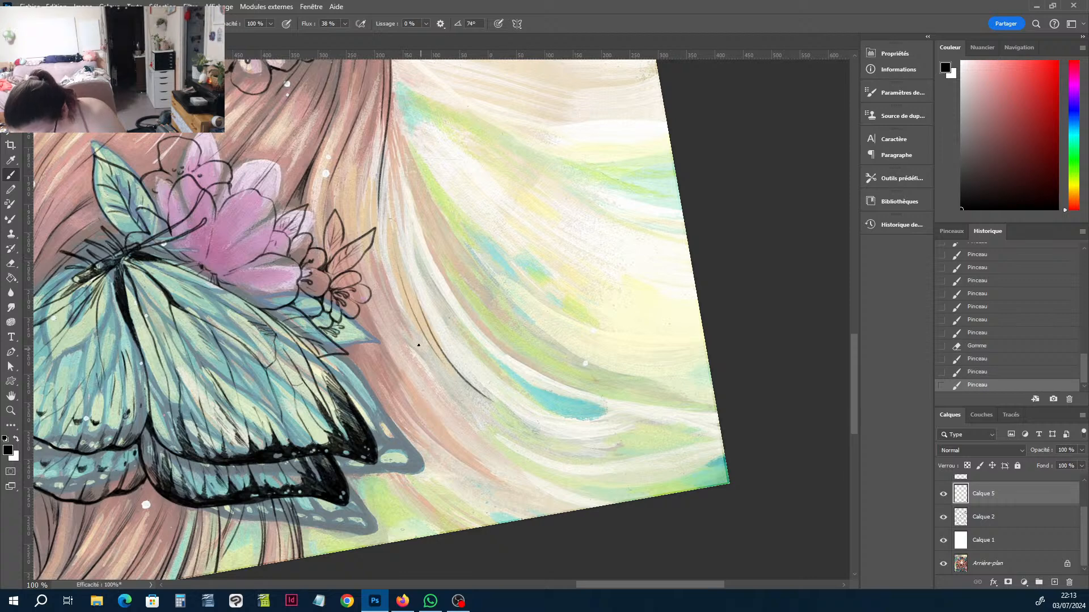
# Ink a long sweeping strand through the pale hair to the canvas edge, trimming its start and adding a parallel stroke.
pyautogui.moveTo(418, 345)
pyautogui.mouseDown()
pyautogui.moveTo(535, 462)
pyautogui.moveTo(601, 505)
pyautogui.mouseUp()
pyautogui.press('e')
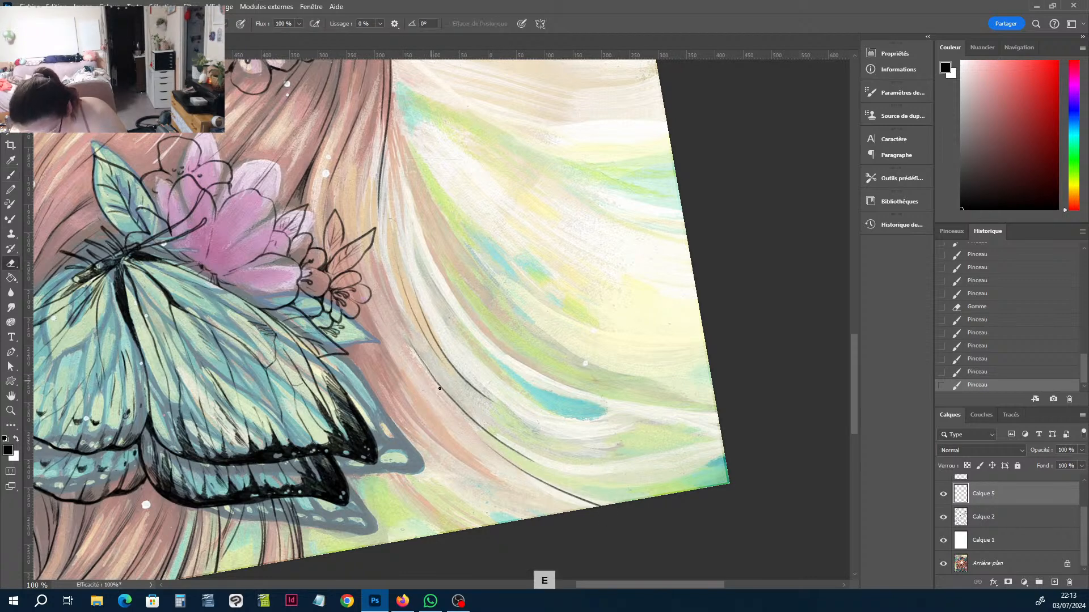
pyautogui.moveTo(440, 388); pyautogui.dragTo(454, 402)
pyautogui.press('b')
pyautogui.moveTo(512, 447); pyautogui.dragTo(573, 474)
# Ink several curved hair strands from beside the butterfly's wing tip down to the canvas edge.
pyautogui.moveTo(397, 392); pyautogui.dragTo(434, 440)
pyautogui.moveTo(391, 394); pyautogui.dragTo(478, 478)
pyautogui.moveTo(406, 399)
pyautogui.mouseDown()
pyautogui.moveTo(478, 474)
pyautogui.moveTo(531, 497)
pyautogui.mouseUp()
pyautogui.moveTo(441, 449); pyautogui.dragTo(533, 499)
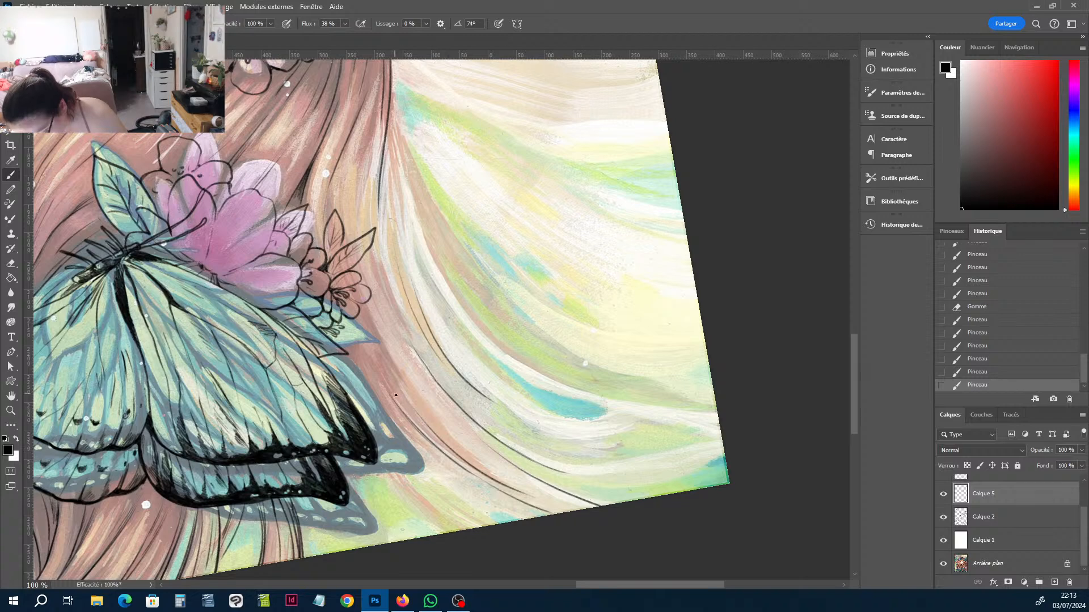
pyautogui.moveTo(374, 369)
pyautogui.mouseDown()
pyautogui.moveTo(405, 411)
pyautogui.moveTo(397, 400)
pyautogui.mouseUp()
pyautogui.moveTo(357, 348)
pyautogui.mouseDown()
pyautogui.moveTo(392, 391)
pyautogui.moveTo(392, 428)
pyautogui.moveTo(465, 479)
pyautogui.mouseUp()
pyautogui.moveTo(369, 386); pyautogui.dragTo(491, 519)
pyautogui.moveTo(385, 416); pyautogui.dragTo(529, 509)
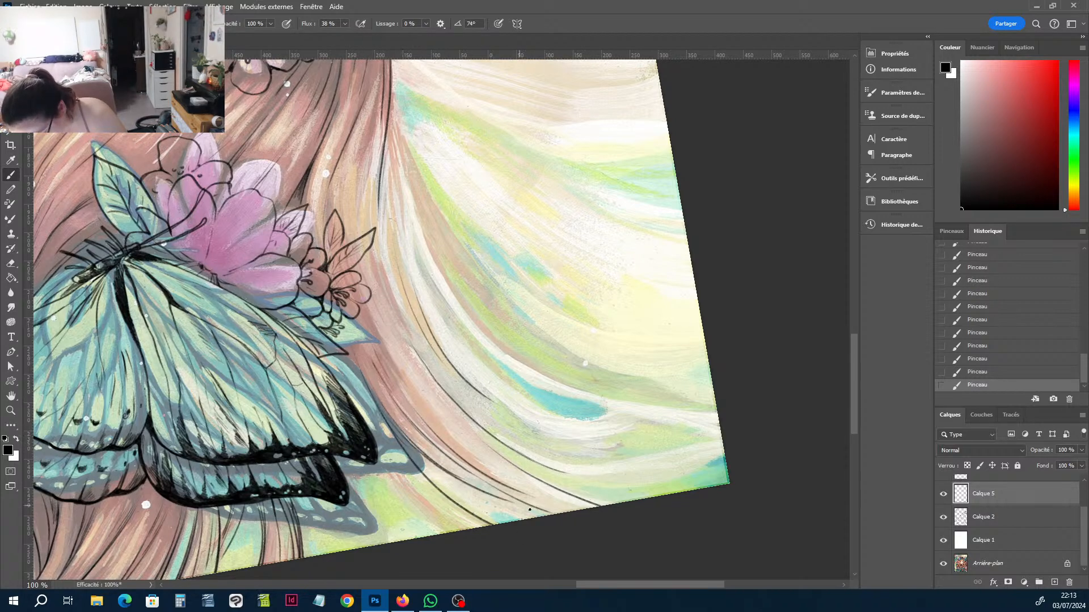
pyautogui.moveTo(416, 471)
pyautogui.mouseDown()
pyautogui.moveTo(472, 528)
pyautogui.moveTo(447, 533)
pyautogui.mouseUp()
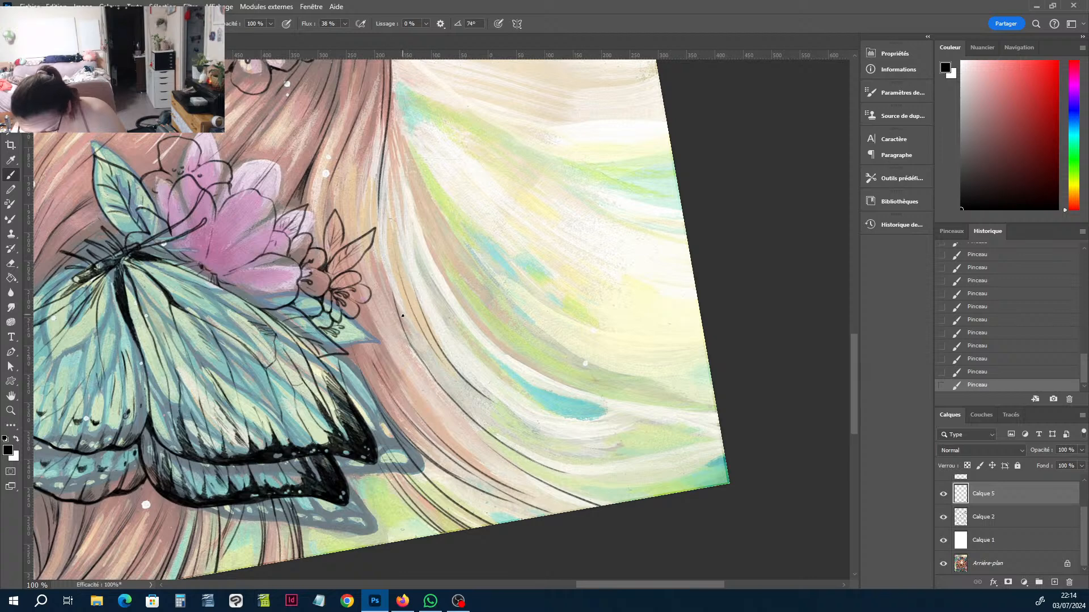
# Trim a strand near the brown flower and ink long strands from the gathered hair along the green and beige bands.
pyautogui.press('e')
pyautogui.moveTo(406, 335); pyautogui.dragTo(402, 318)
pyautogui.press('b')
pyautogui.click(403, 278)
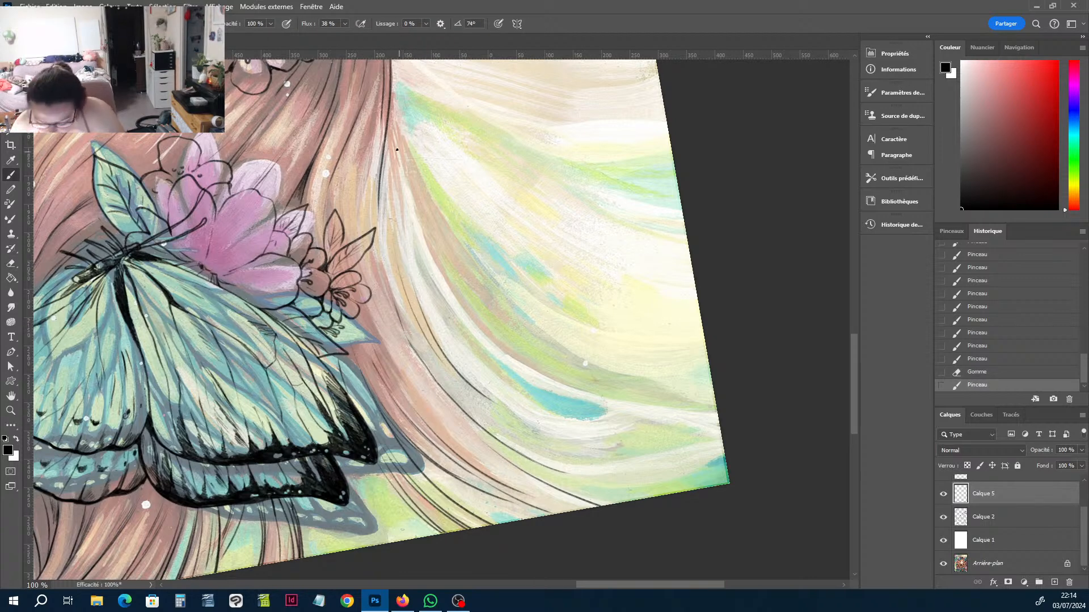
pyautogui.moveTo(390, 121)
pyautogui.mouseDown()
pyautogui.moveTo(408, 252)
pyautogui.moveTo(404, 205)
pyautogui.mouseUp()
pyautogui.moveTo(400, 184); pyautogui.dragTo(437, 295)
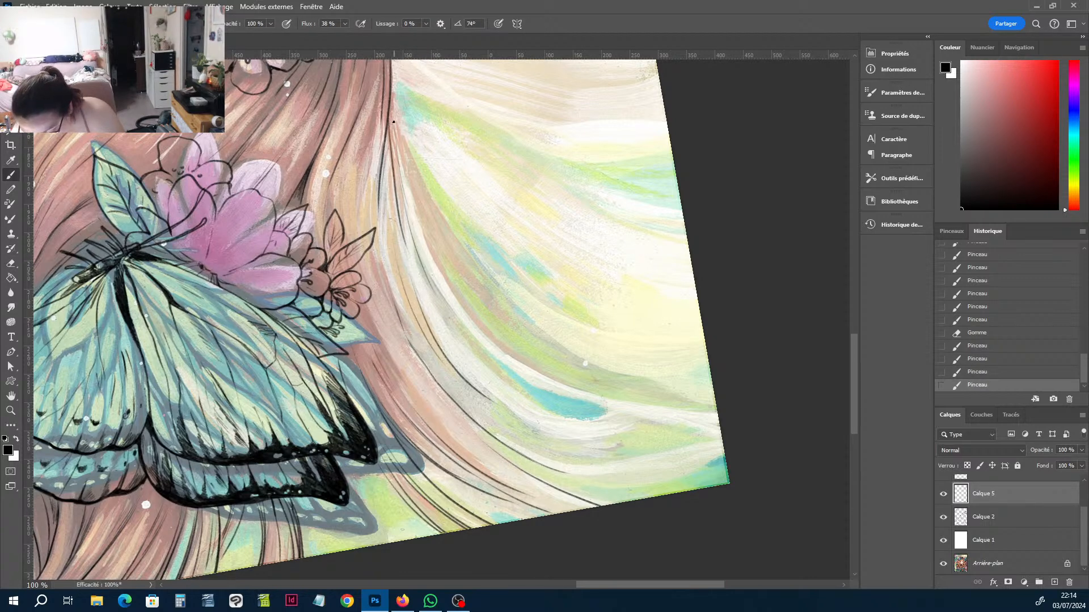
pyautogui.moveTo(392, 125)
pyautogui.mouseDown()
pyautogui.moveTo(441, 231)
pyautogui.moveTo(541, 339)
pyautogui.mouseUp()
pyautogui.moveTo(429, 239); pyautogui.dragTo(526, 356)
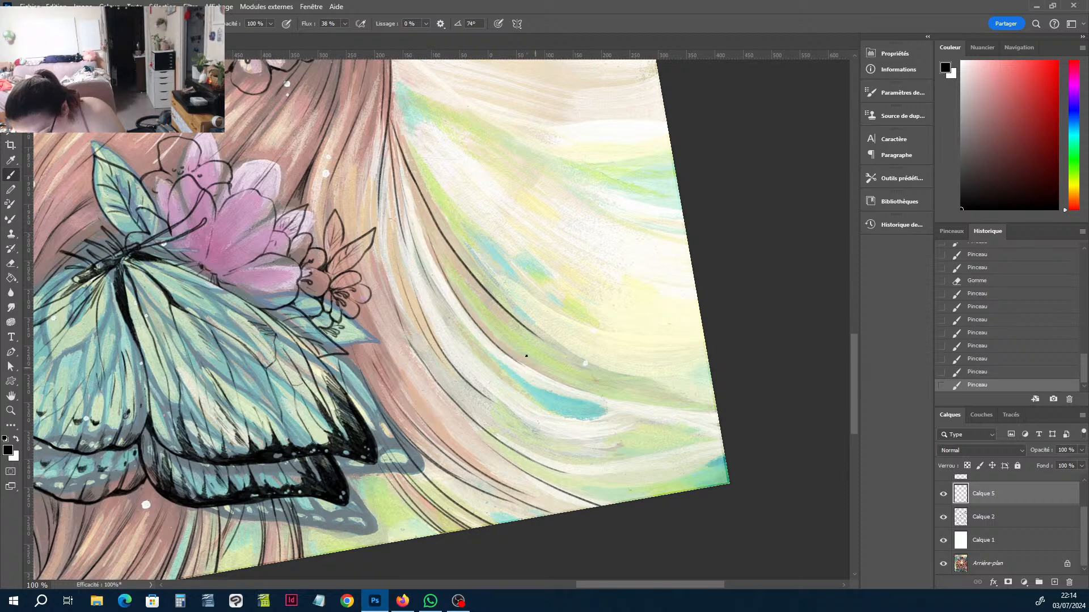
# Rotate the canvas, erase the rough strand ends and extend both long strands along the green band to the canvas edge.
pyautogui.press('r')
pyautogui.moveTo(571, 244); pyautogui.dragTo(593, 386)
pyautogui.press('space')
pyautogui.moveTo(572, 322); pyautogui.dragTo(544, 233)
pyautogui.press('e')
pyautogui.moveTo(487, 305); pyautogui.dragTo(473, 336)
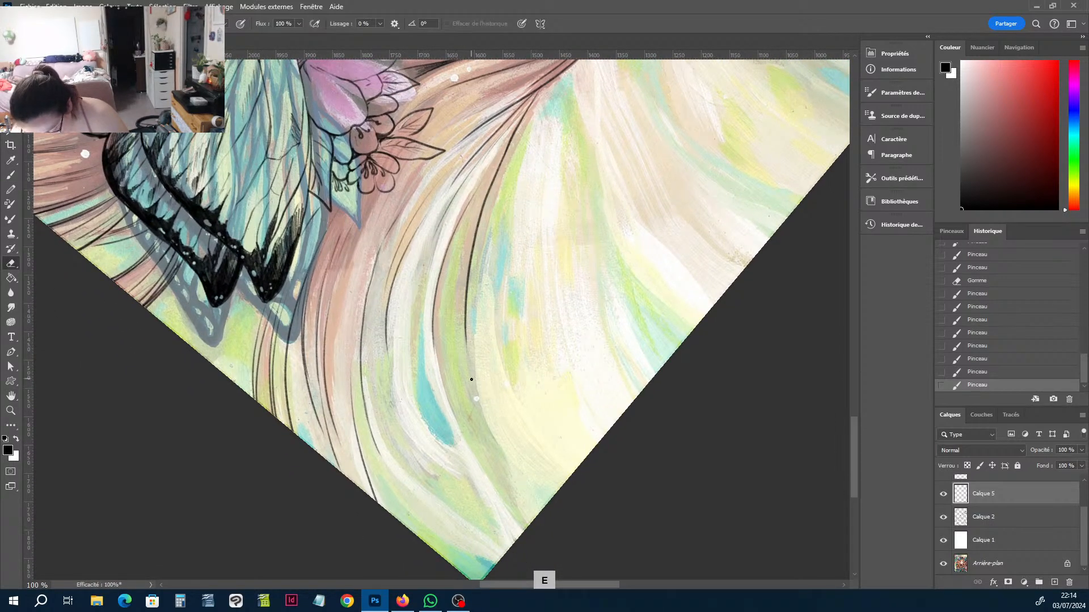
pyautogui.moveTo(471, 380); pyautogui.dragTo(474, 392)
pyautogui.press('b')
pyautogui.moveTo(466, 340)
pyautogui.mouseDown()
pyautogui.moveTo(498, 464)
pyautogui.moveTo(533, 520)
pyautogui.mouseUp()
pyautogui.moveTo(460, 383); pyautogui.dragTo(523, 533)
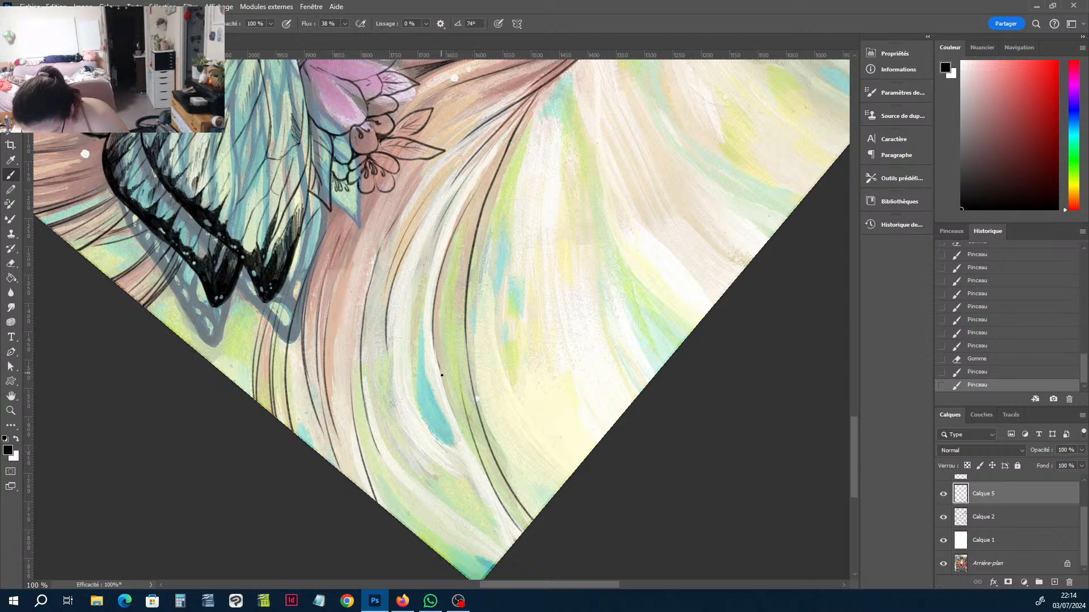
# Outline the elongated turquoise patch and ink the surrounding strands converging on the canvas corner.
pyautogui.moveTo(442, 375)
pyautogui.mouseDown()
pyautogui.moveTo(479, 471)
pyautogui.moveTo(415, 390)
pyautogui.moveTo(416, 372)
pyautogui.mouseUp()
pyautogui.moveTo(422, 358)
pyautogui.mouseDown()
pyautogui.moveTo(455, 452)
pyautogui.moveTo(423, 292)
pyautogui.mouseUp()
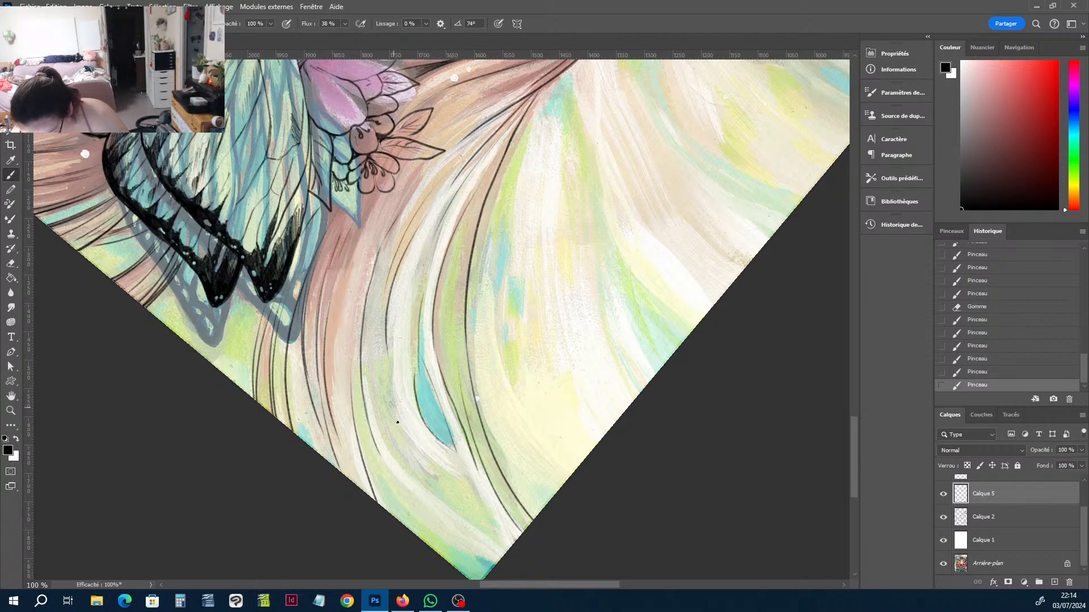
pyautogui.moveTo(391, 385)
pyautogui.mouseDown()
pyautogui.moveTo(403, 277)
pyautogui.moveTo(390, 379)
pyautogui.moveTo(434, 464)
pyautogui.moveTo(478, 495)
pyautogui.mouseUp()
pyautogui.press('e')
pyautogui.press('b')
pyautogui.moveTo(478, 495); pyautogui.dragTo(511, 547)
pyautogui.moveTo(499, 544); pyautogui.dragTo(375, 417)
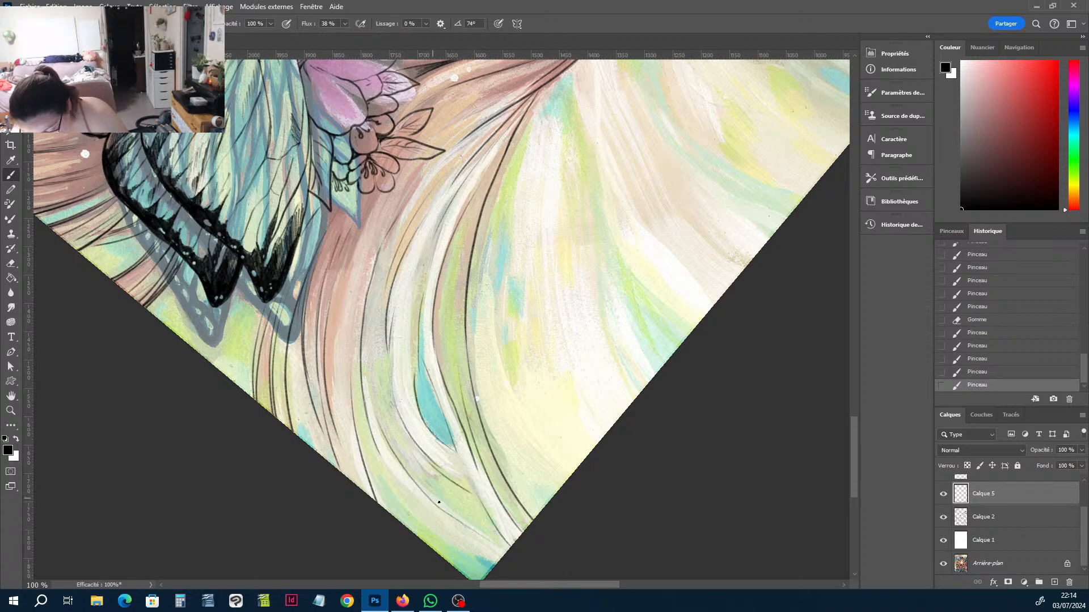
pyautogui.moveTo(396, 482); pyautogui.dragTo(466, 550)
# Ink fine strands through the pale yellow hair area and along its small turquoise patches.
pyautogui.moveTo(513, 450)
pyautogui.mouseDown()
pyautogui.moveTo(551, 498)
pyautogui.moveTo(560, 490)
pyautogui.mouseUp()
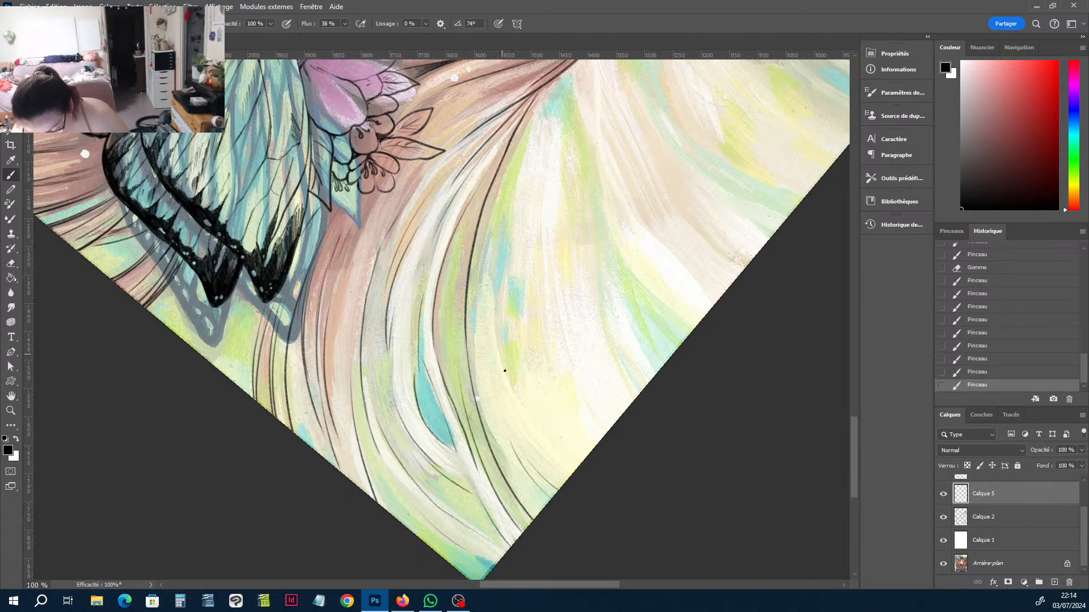
pyautogui.moveTo(505, 371); pyautogui.dragTo(498, 214)
pyautogui.moveTo(521, 327); pyautogui.dragTo(523, 385)
# Ink strands along the green bands below the crown's brown leaf, running through the pale hair to the canvas edge.
pyautogui.press('h')
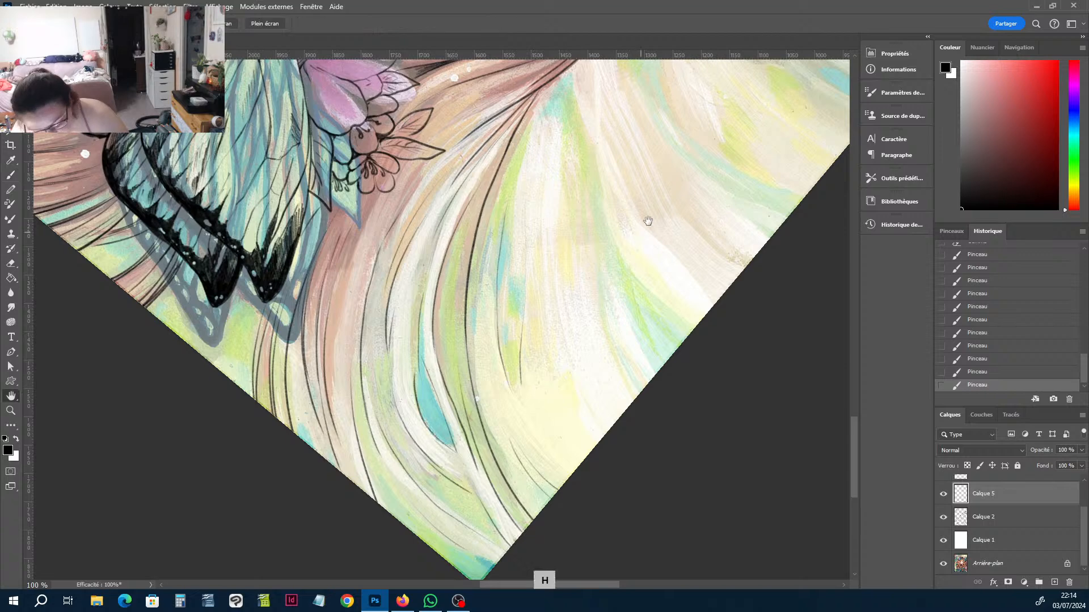
pyautogui.moveTo(648, 221)
pyautogui.mouseDown()
pyautogui.moveTo(571, 243)
pyautogui.moveTo(512, 279)
pyautogui.mouseUp()
pyautogui.press('b')
pyautogui.moveTo(418, 199); pyautogui.dragTo(413, 271)
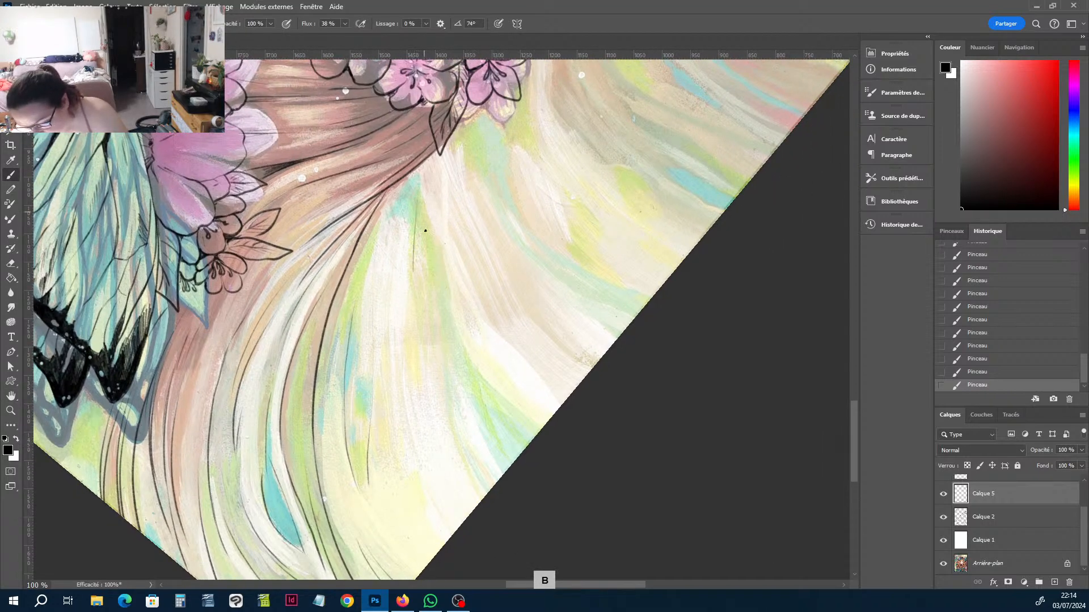
pyautogui.moveTo(446, 363)
pyautogui.mouseDown()
pyautogui.moveTo(452, 413)
pyautogui.moveTo(480, 473)
pyautogui.moveTo(476, 396)
pyautogui.moveTo(521, 456)
pyautogui.mouseUp()
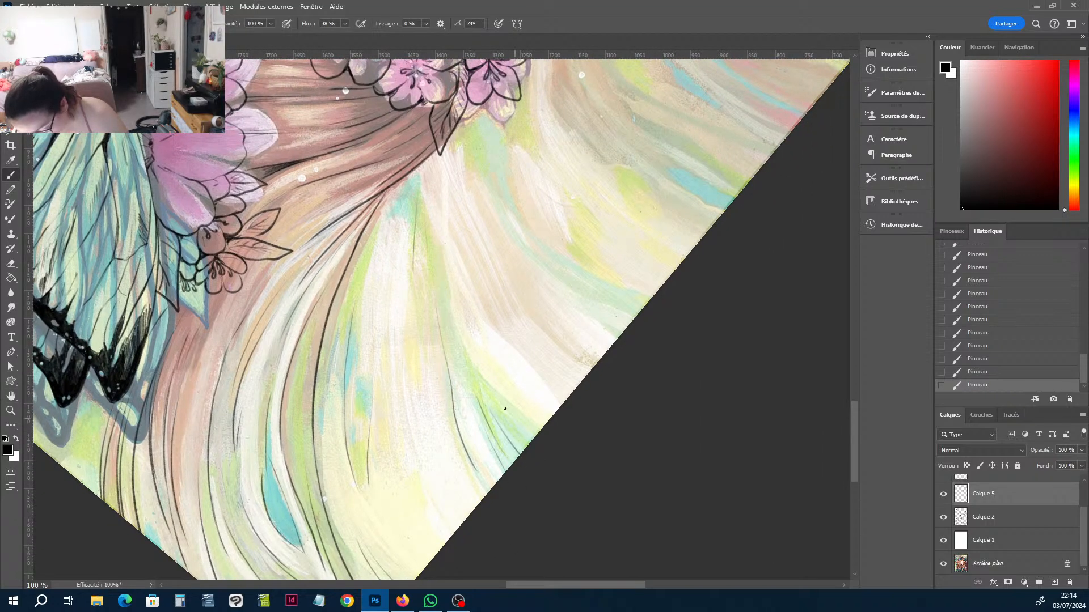
pyautogui.moveTo(506, 409)
pyautogui.mouseDown()
pyautogui.moveTo(449, 291)
pyautogui.moveTo(438, 225)
pyautogui.mouseUp()
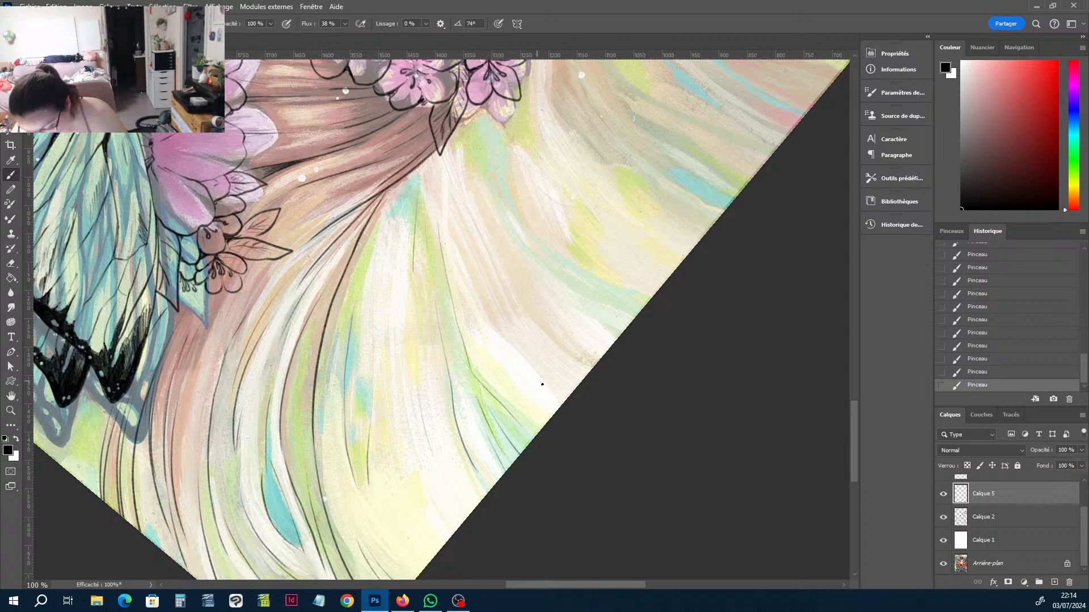
pyautogui.moveTo(553, 393); pyautogui.dragTo(517, 355)
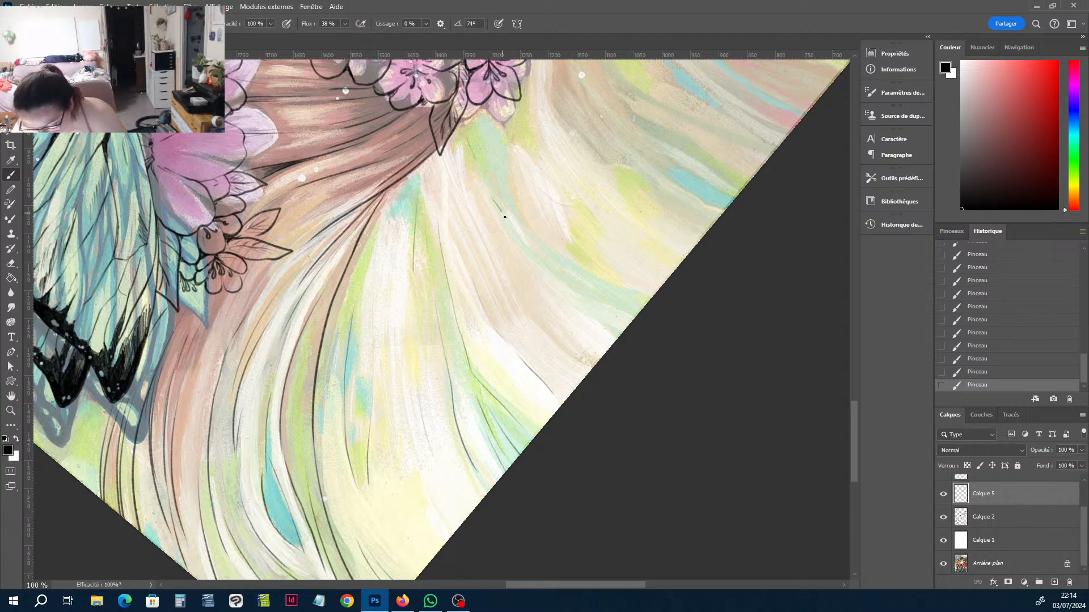
# Ink strands along the mint green band and a short one in the yellow-green area, undoing the latest stroke.
pyautogui.moveTo(505, 216)
pyautogui.mouseDown()
pyautogui.moveTo(565, 288)
pyautogui.moveTo(631, 321)
pyautogui.mouseUp()
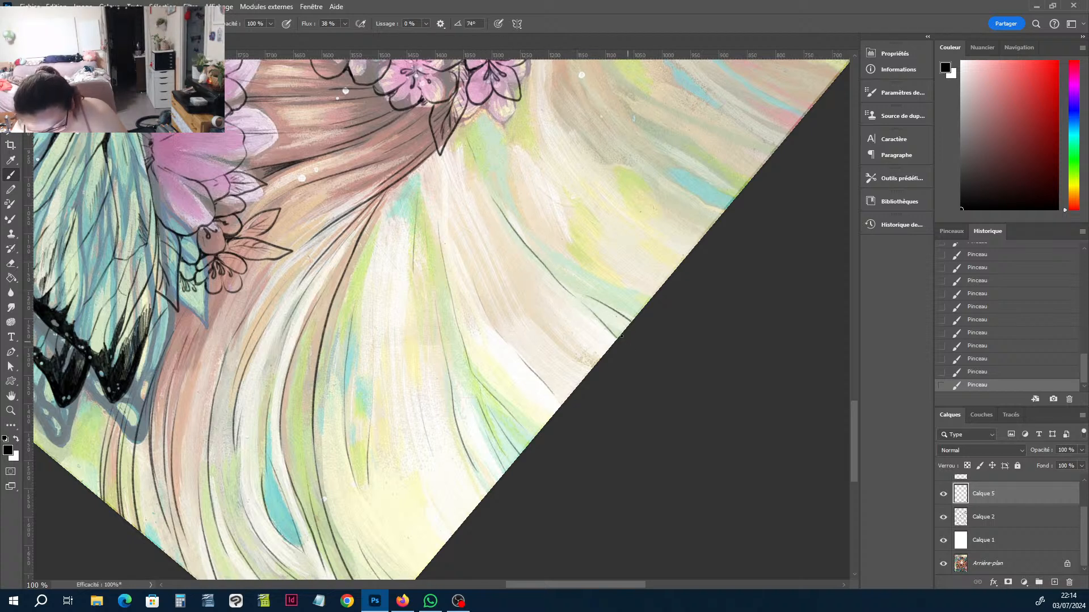
pyautogui.moveTo(548, 280); pyautogui.dragTo(613, 343)
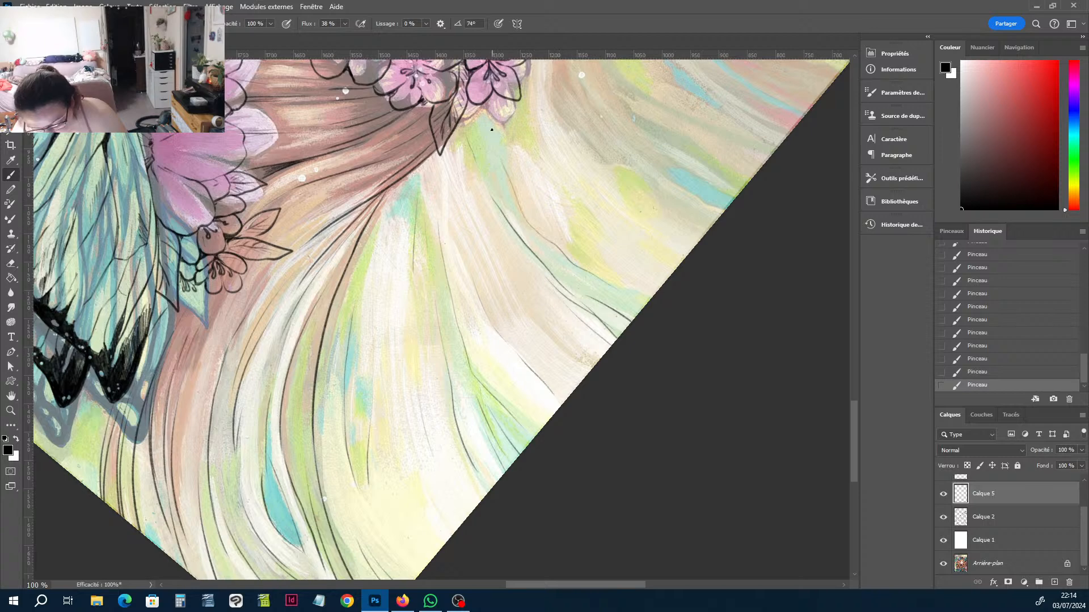
pyautogui.moveTo(593, 225); pyautogui.dragTo(623, 266)
pyautogui.press('h')
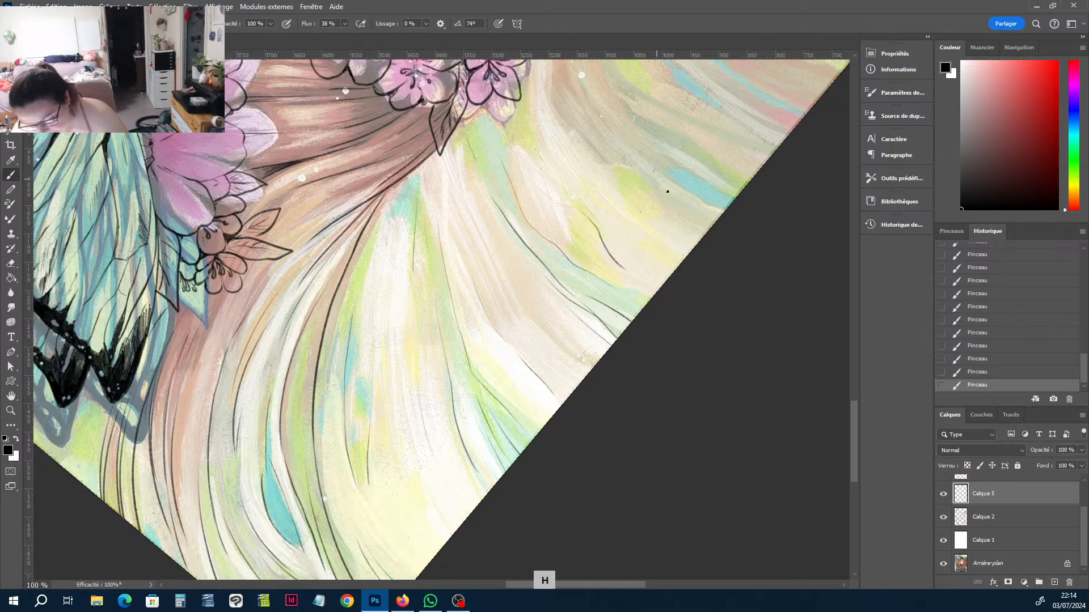
pyautogui.click(966, 372)
pyautogui.press('h')
pyautogui.moveTo(627, 247)
pyautogui.mouseDown()
pyautogui.moveTo(630, 227)
pyautogui.moveTo(505, 369)
pyautogui.mouseUp()
pyautogui.press('b')
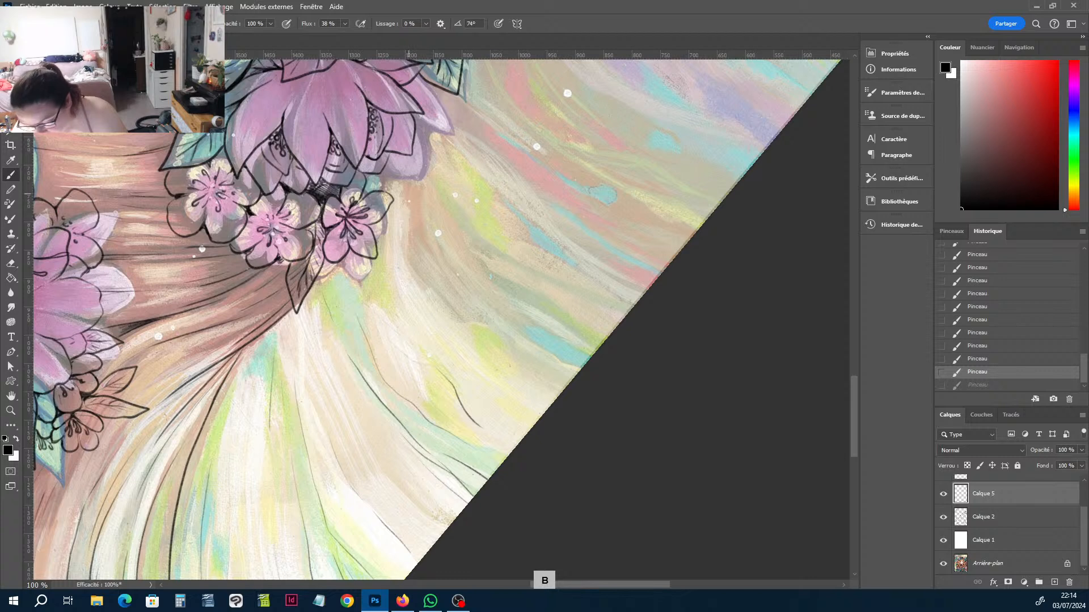
# Ink wavy strands beside the outermost small crown blossom and outline the turquoise patch at the canvas edge.
pyautogui.moveTo(406, 215); pyautogui.dragTo(426, 283)
pyautogui.moveTo(477, 317); pyautogui.dragTo(506, 340)
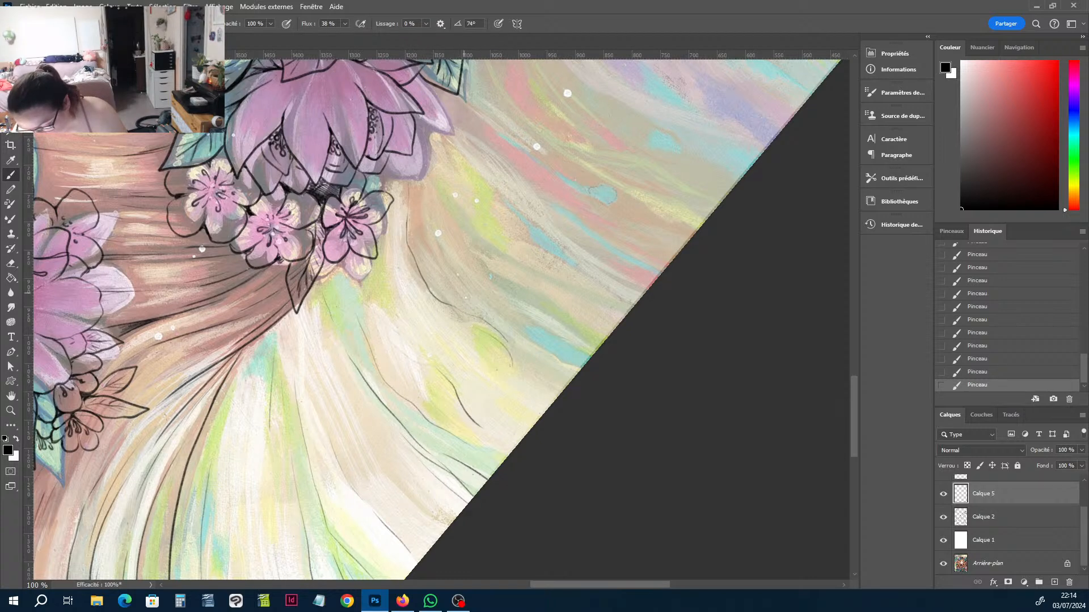
pyautogui.moveTo(460, 238)
pyautogui.mouseDown()
pyautogui.moveTo(496, 281)
pyautogui.moveTo(595, 348)
pyautogui.mouseUp()
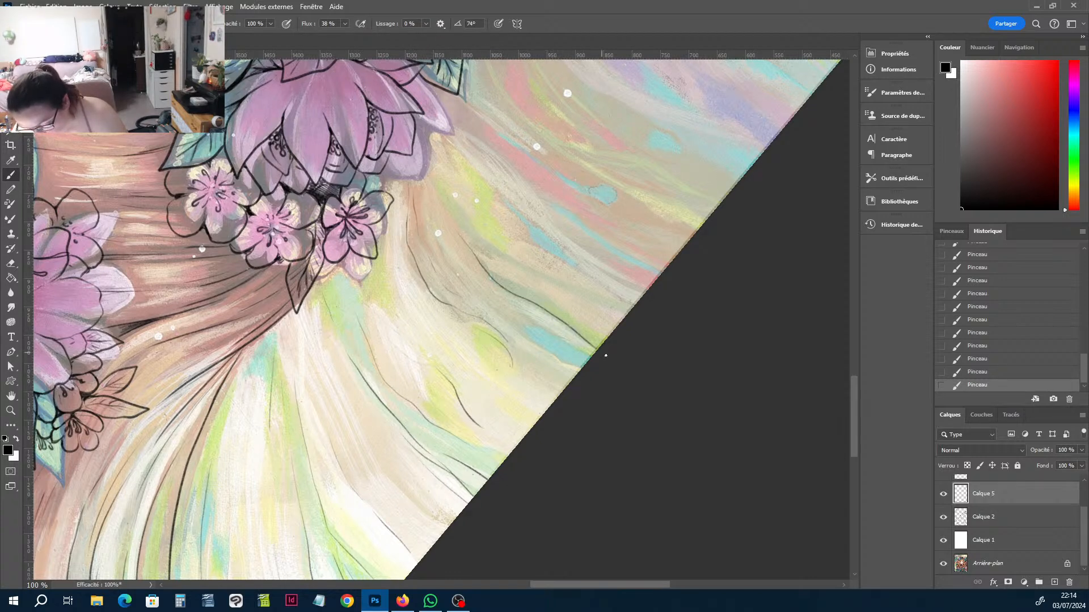
pyautogui.moveTo(541, 328); pyautogui.dragTo(592, 356)
pyautogui.moveTo(533, 338); pyautogui.dragTo(580, 369)
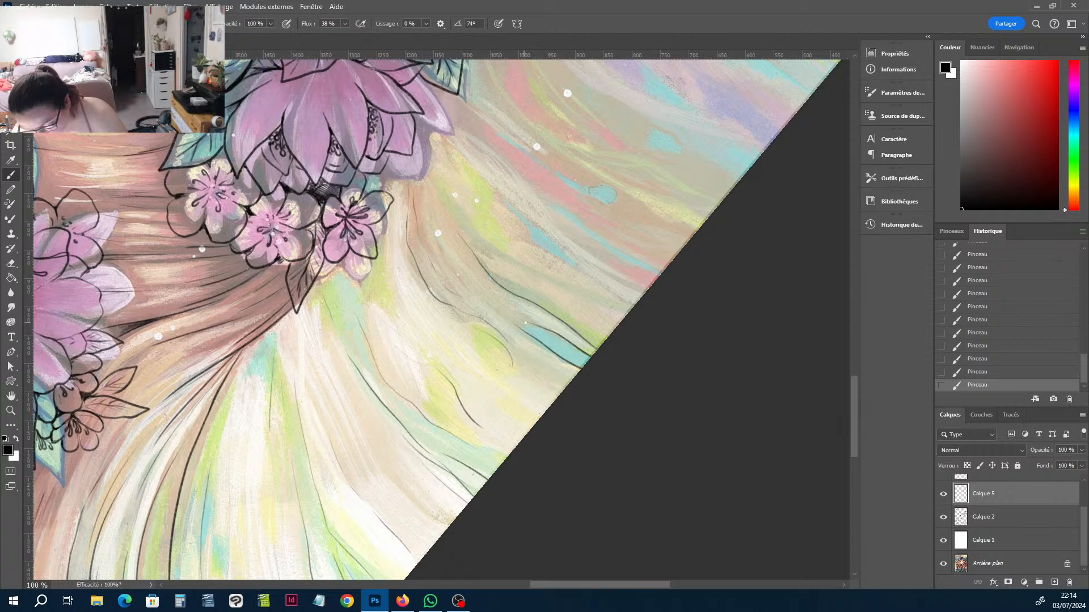
# Rotate the canvas and ink wavy strands below the crown's teal leaves, around the turquoise drop and pink bands.
pyautogui.moveTo(614, 202); pyautogui.dragTo(409, 361)
pyautogui.press('r')
pyautogui.moveTo(524, 171); pyautogui.dragTo(569, 246)
pyautogui.press('b')
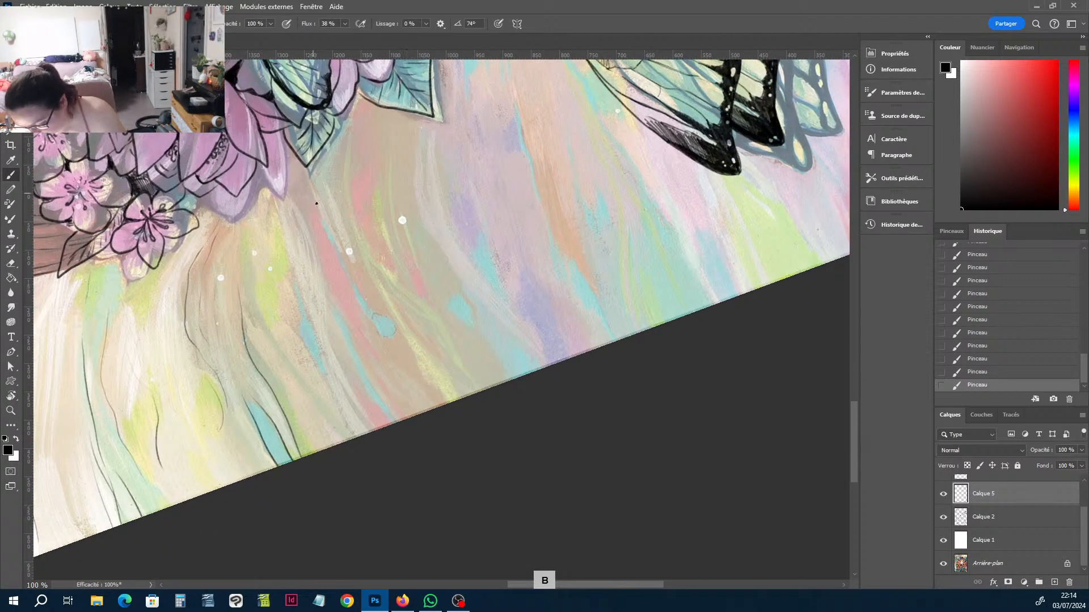
pyautogui.moveTo(342, 259)
pyautogui.mouseDown()
pyautogui.moveTo(389, 360)
pyautogui.moveTo(433, 408)
pyautogui.moveTo(395, 324)
pyautogui.moveTo(362, 302)
pyautogui.moveTo(436, 358)
pyautogui.mouseUp()
pyautogui.moveTo(393, 291); pyautogui.dragTo(464, 383)
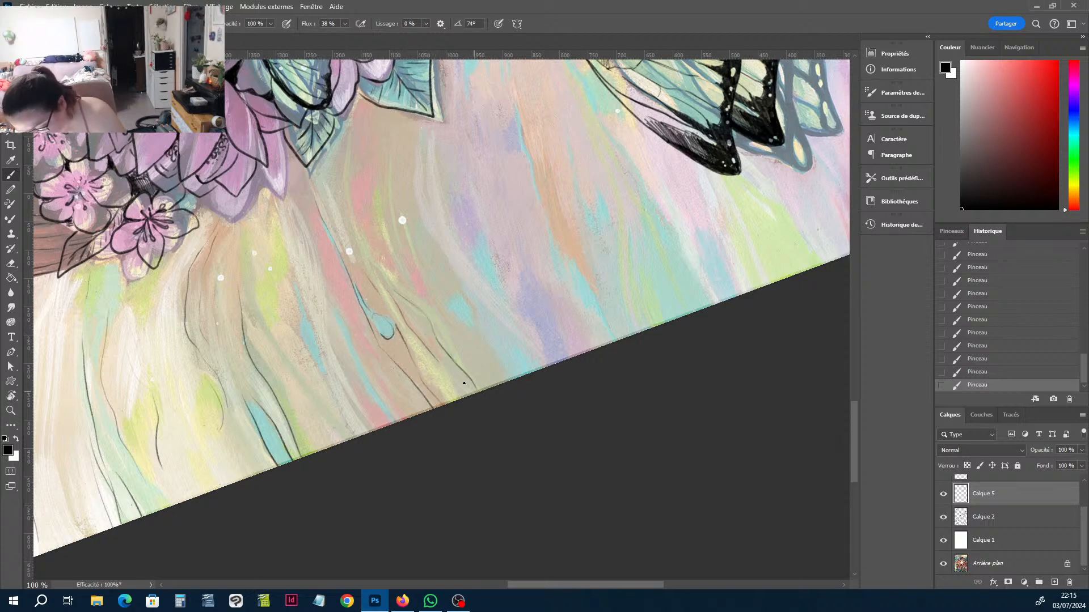
pyautogui.moveTo(397, 277)
pyautogui.mouseDown()
pyautogui.moveTo(356, 217)
pyautogui.moveTo(349, 119)
pyautogui.mouseUp()
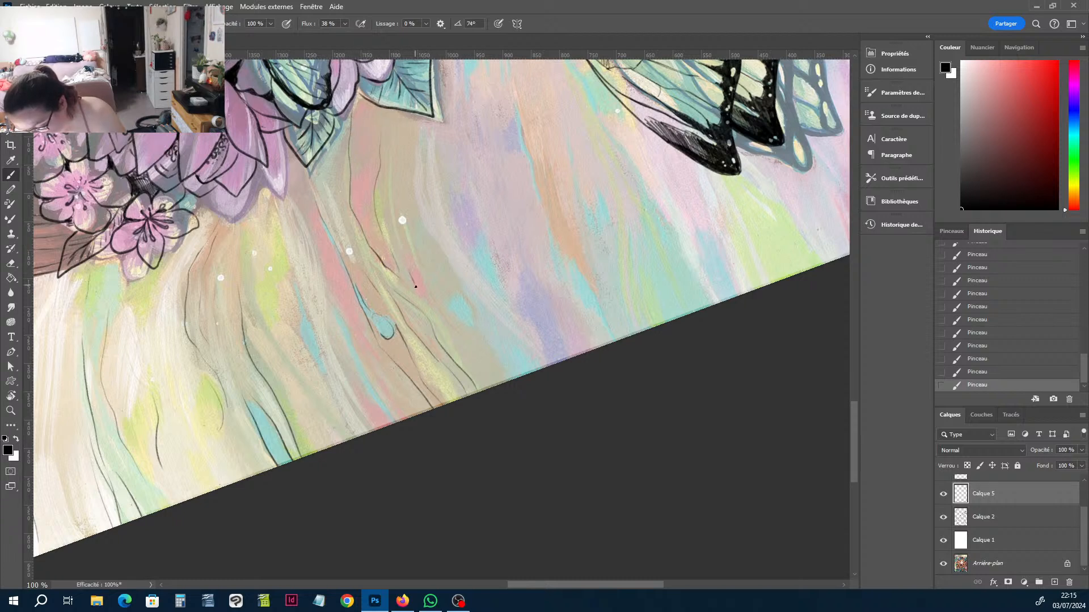
pyautogui.moveTo(393, 213); pyautogui.dragTo(387, 132)
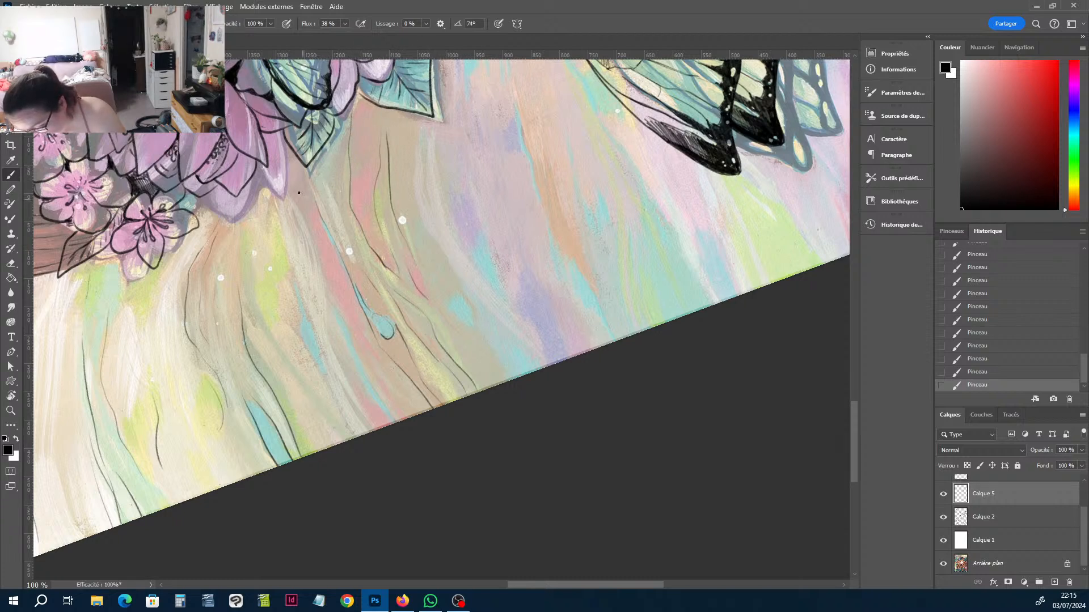
# Ink wavy strands from the lilac petals toward the canvas edge and outline the green patch under the small blossom.
pyautogui.moveTo(294, 189)
pyautogui.mouseDown()
pyautogui.moveTo(363, 349)
pyautogui.moveTo(370, 398)
pyautogui.moveTo(361, 411)
pyautogui.moveTo(333, 352)
pyautogui.moveTo(325, 301)
pyautogui.mouseUp()
pyautogui.moveTo(336, 410); pyautogui.dragTo(298, 283)
pyautogui.moveTo(292, 238); pyautogui.dragTo(274, 353)
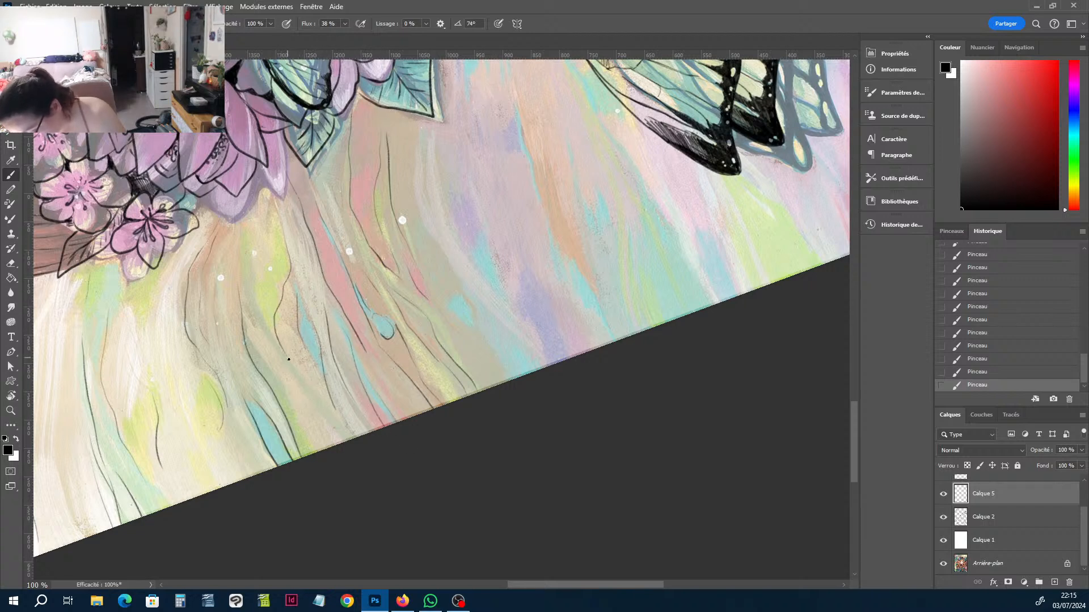
pyautogui.moveTo(333, 448); pyautogui.dragTo(310, 403)
pyautogui.moveTo(282, 352)
pyautogui.mouseDown()
pyautogui.moveTo(256, 299)
pyautogui.moveTo(267, 205)
pyautogui.mouseUp()
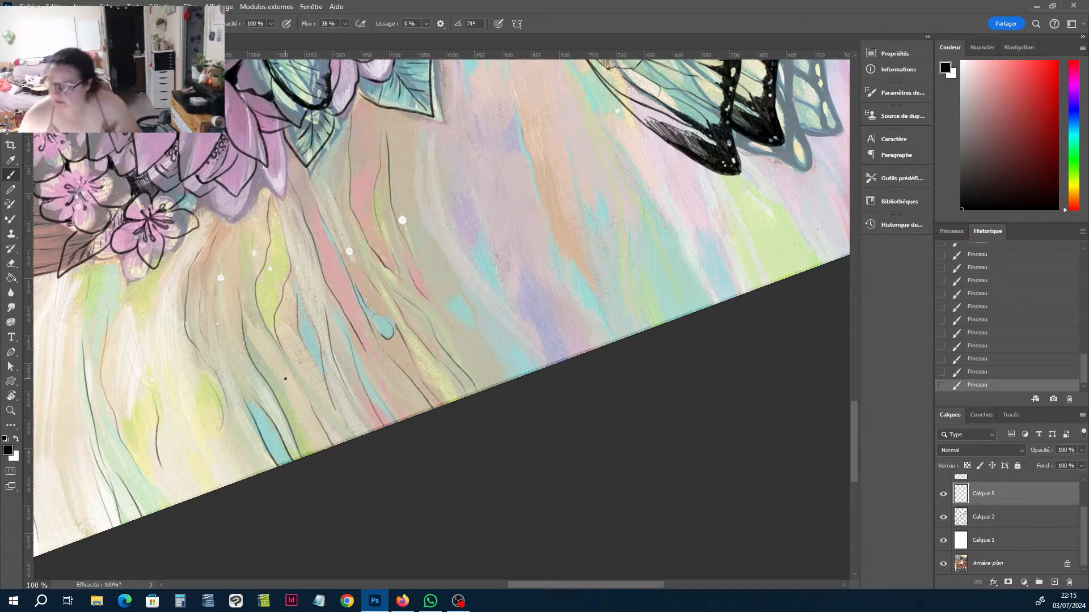
pyautogui.moveTo(170, 254); pyautogui.dragTo(142, 327)
pyautogui.moveTo(142, 327); pyautogui.dragTo(135, 289)
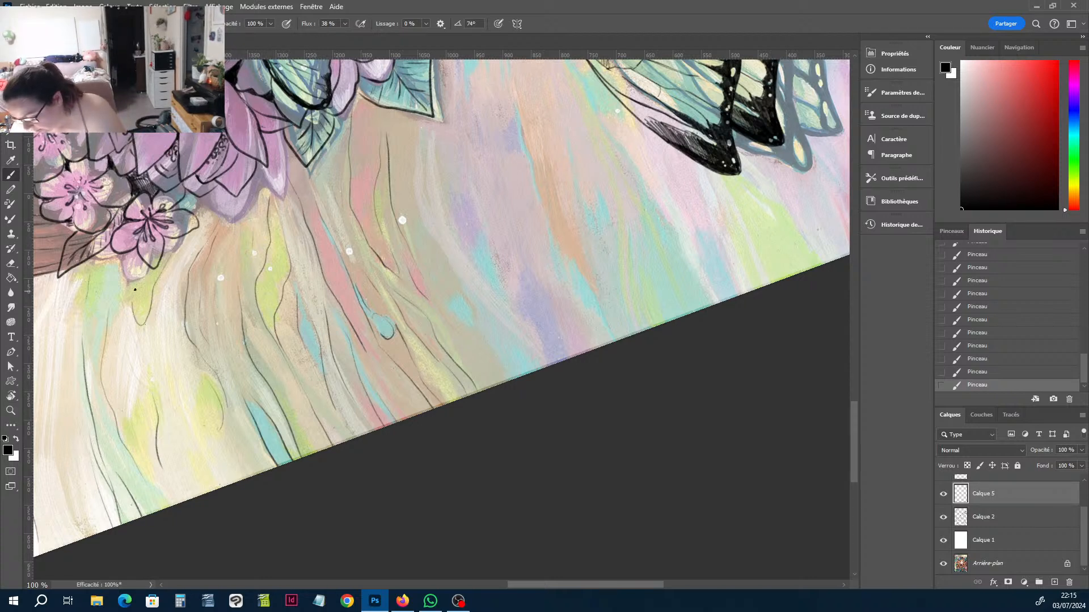
# Erase the stray mark by the small turquoise drop, outline the drop and ink strands from it to the canvas edge and the teal leaf.
pyautogui.press('b')
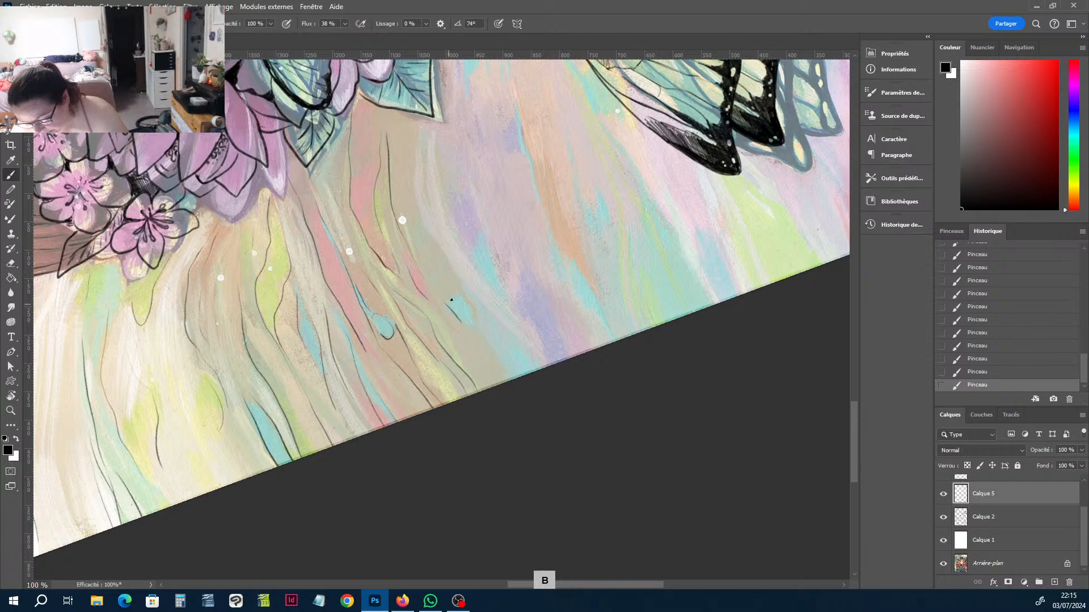
pyautogui.press('e')
pyautogui.moveTo(457, 317); pyautogui.dragTo(454, 315)
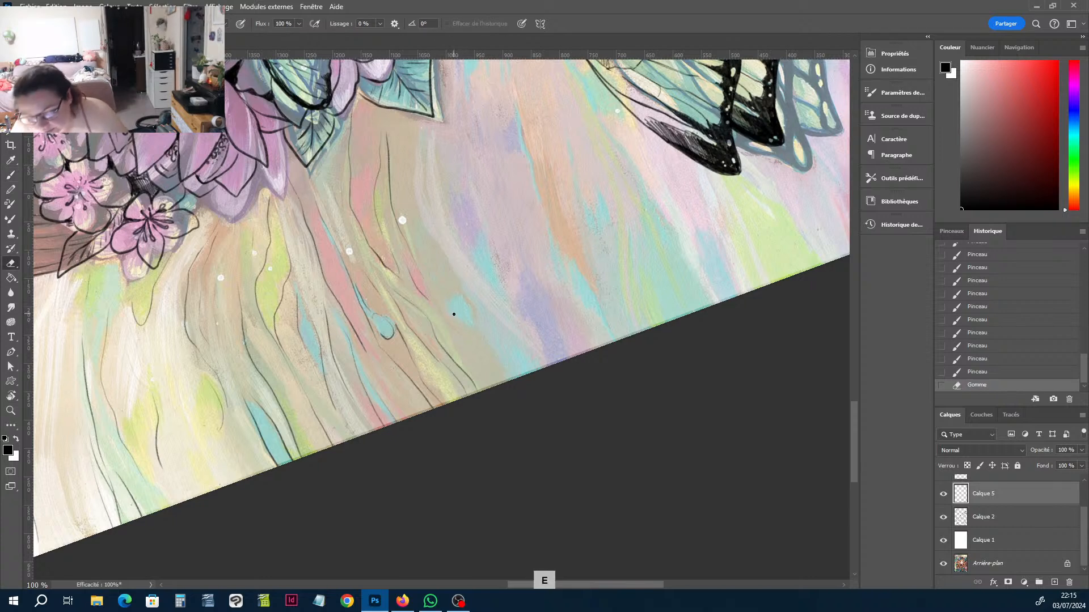
pyautogui.press('b')
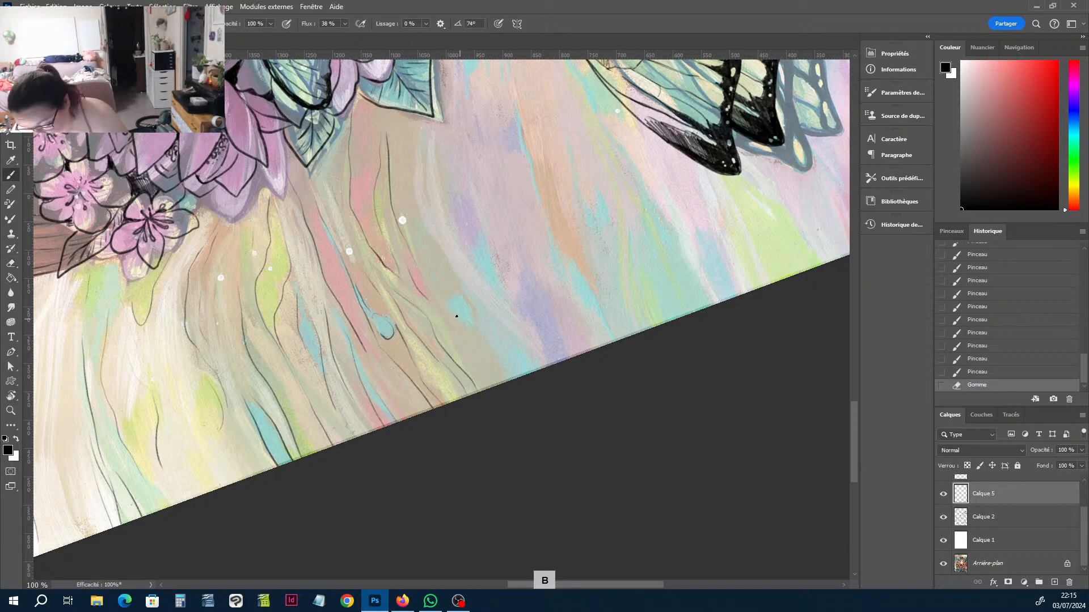
pyautogui.moveTo(464, 296)
pyautogui.mouseDown()
pyautogui.moveTo(474, 319)
pyautogui.moveTo(460, 321)
pyautogui.moveTo(488, 336)
pyautogui.moveTo(513, 379)
pyautogui.mouseUp()
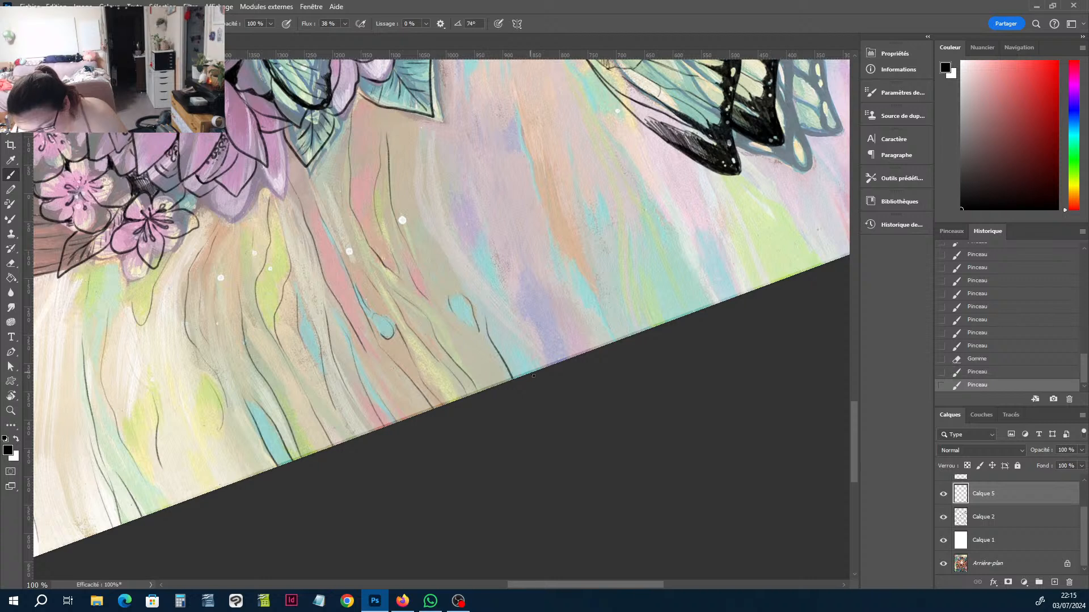
pyautogui.moveTo(473, 296)
pyautogui.mouseDown()
pyautogui.moveTo(428, 235)
pyautogui.moveTo(413, 129)
pyautogui.mouseUp()
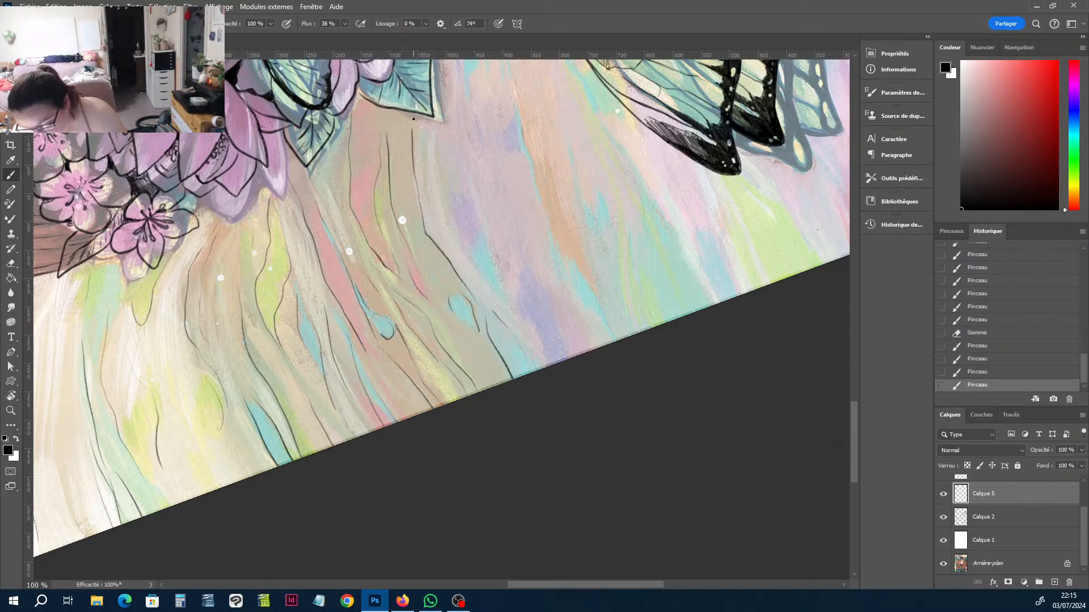
# Outline the lilac patch below the teal leaf and ink wavy strands along the purple and peach bands to the canvas edge.
pyautogui.moveTo(424, 177); pyautogui.dragTo(430, 208)
pyautogui.moveTo(440, 155)
pyautogui.mouseDown()
pyautogui.moveTo(443, 196)
pyautogui.moveTo(505, 298)
pyautogui.moveTo(458, 178)
pyautogui.mouseUp()
pyautogui.moveTo(524, 306); pyautogui.dragTo(547, 363)
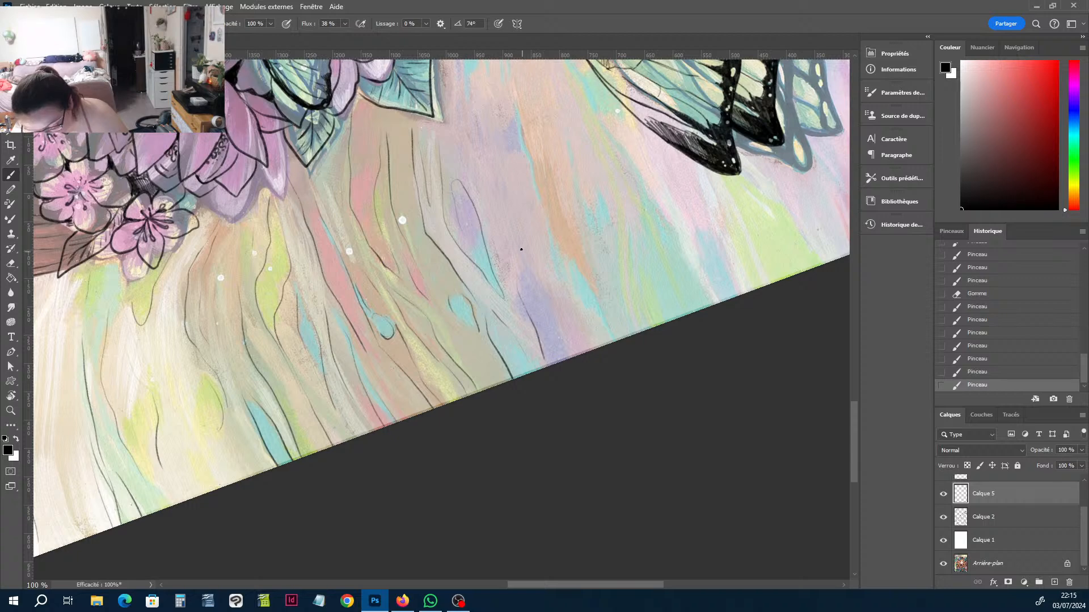
pyautogui.moveTo(527, 262); pyautogui.dragTo(569, 360)
pyautogui.moveTo(567, 288); pyautogui.dragTo(600, 342)
pyautogui.moveTo(592, 305); pyautogui.dragTo(545, 209)
# Outline the small purple patch below the butterfly's antennae and ink short strands around the turquoise flecks above it.
pyautogui.press('h')
pyautogui.moveTo(594, 169); pyautogui.dragTo(541, 304)
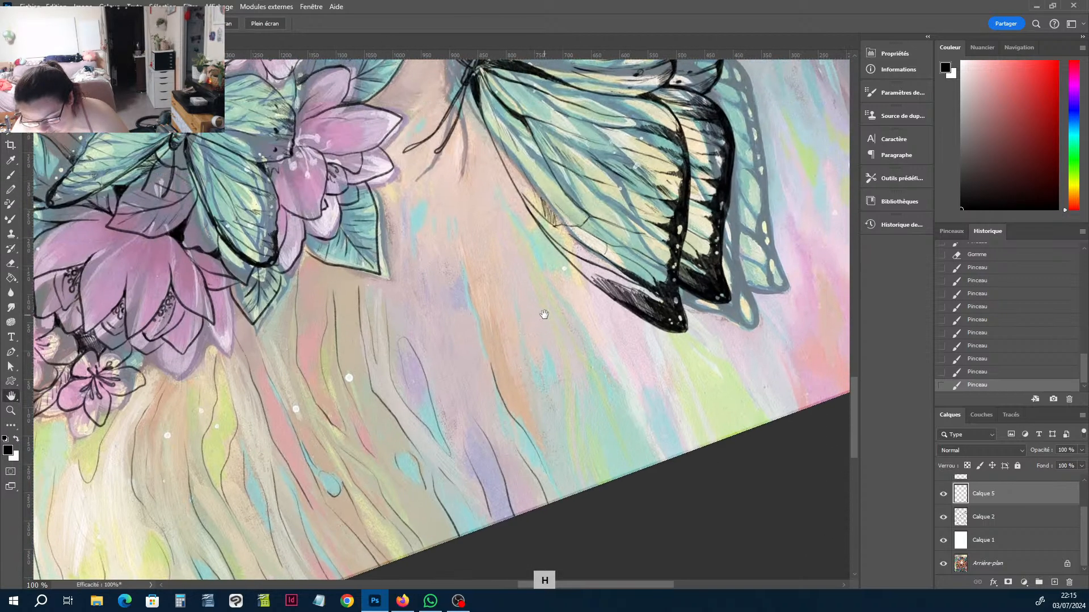
pyautogui.moveTo(468, 282); pyautogui.dragTo(480, 336)
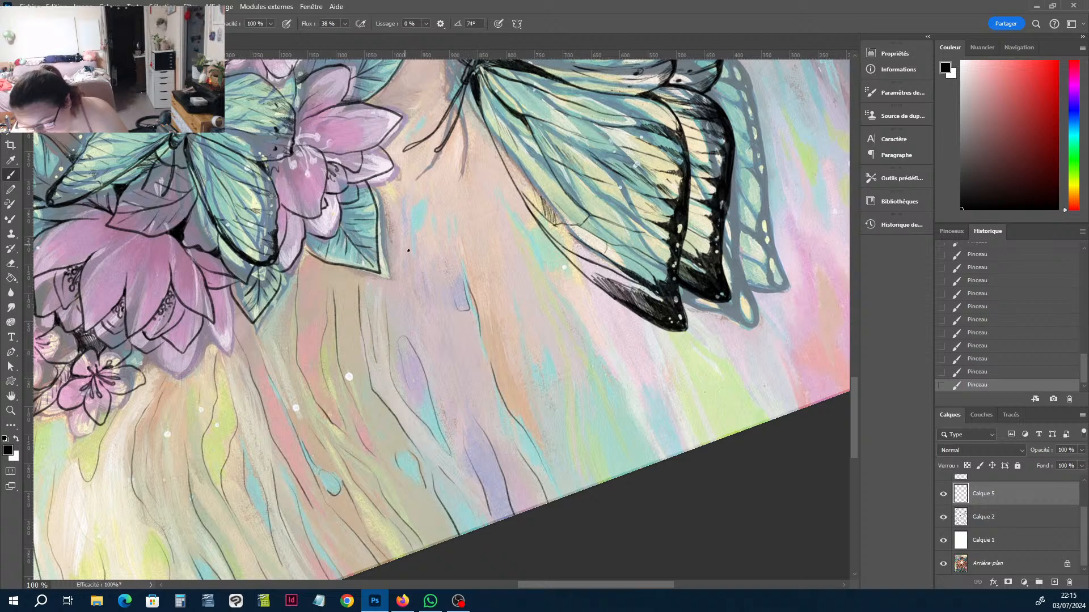
pyautogui.moveTo(424, 207)
pyautogui.mouseDown()
pyautogui.moveTo(418, 271)
pyautogui.moveTo(439, 238)
pyautogui.mouseUp()
pyautogui.moveTo(465, 160); pyautogui.dragTo(462, 192)
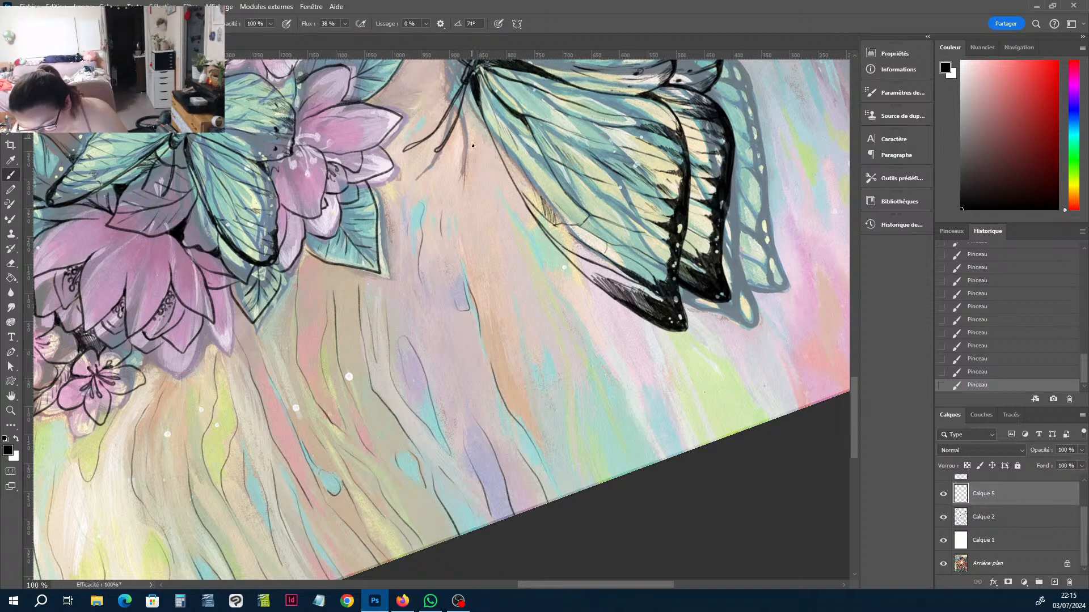
# Outline the turquoise patch beside the peach band and ink strands through the mint area under the butterfly wing to the canvas edge.
pyautogui.moveTo(514, 359); pyautogui.dragTo(532, 426)
pyautogui.moveTo(524, 334)
pyautogui.mouseDown()
pyautogui.moveTo(535, 364)
pyautogui.moveTo(543, 358)
pyautogui.mouseUp()
pyautogui.moveTo(553, 360)
pyautogui.mouseDown()
pyautogui.moveTo(555, 408)
pyautogui.moveTo(562, 391)
pyautogui.mouseUp()
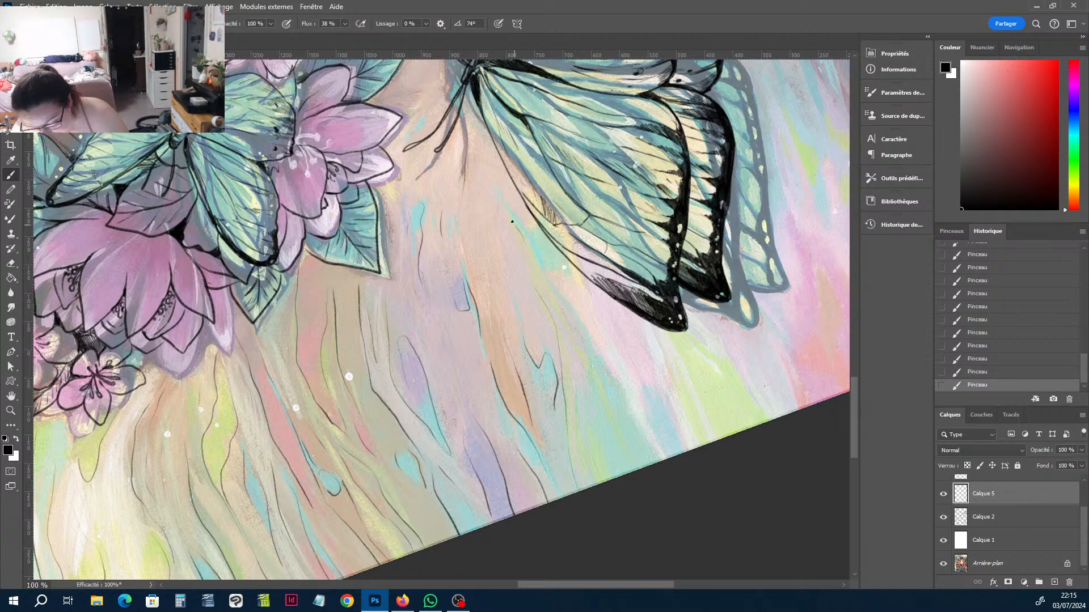
pyautogui.moveTo(557, 276); pyautogui.dragTo(567, 300)
pyautogui.moveTo(585, 326)
pyautogui.mouseDown()
pyautogui.moveTo(627, 390)
pyautogui.moveTo(651, 457)
pyautogui.mouseUp()
pyautogui.moveTo(610, 404); pyautogui.dragTo(642, 468)
pyautogui.moveTo(602, 411); pyautogui.dragTo(605, 480)
pyautogui.moveTo(647, 415); pyautogui.dragTo(666, 460)
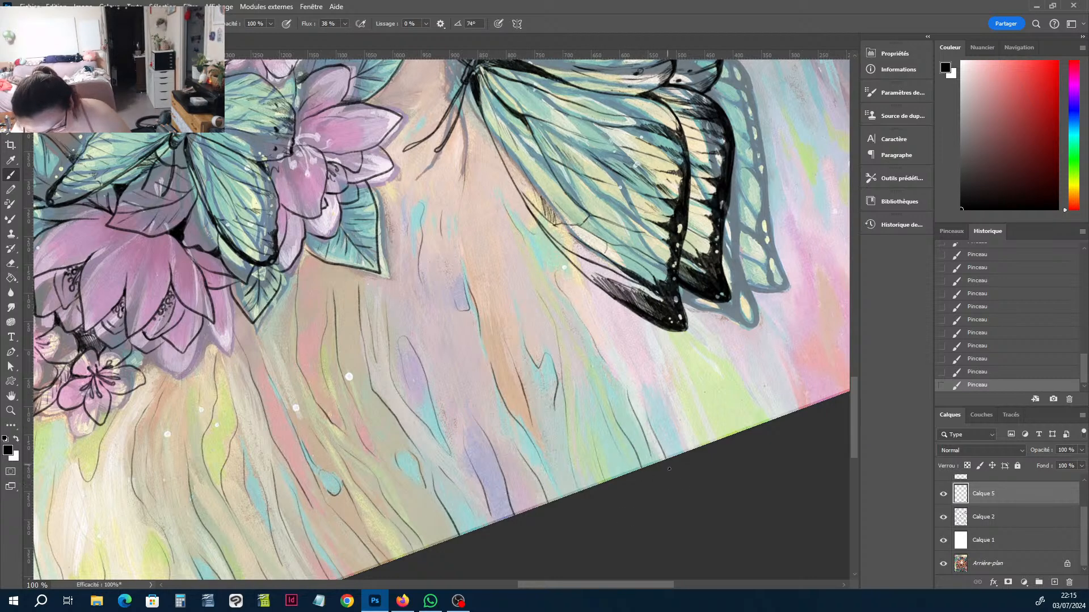
# Ink strands around the light green patch below the black wing tip, extending them to the canvas edge.
pyautogui.moveTo(651, 385); pyautogui.dragTo(685, 451)
pyautogui.moveTo(663, 360)
pyautogui.mouseDown()
pyautogui.moveTo(696, 448)
pyautogui.moveTo(690, 394)
pyautogui.mouseUp()
pyautogui.moveTo(692, 338)
pyautogui.mouseDown()
pyautogui.moveTo(734, 369)
pyautogui.moveTo(766, 422)
pyautogui.mouseUp()
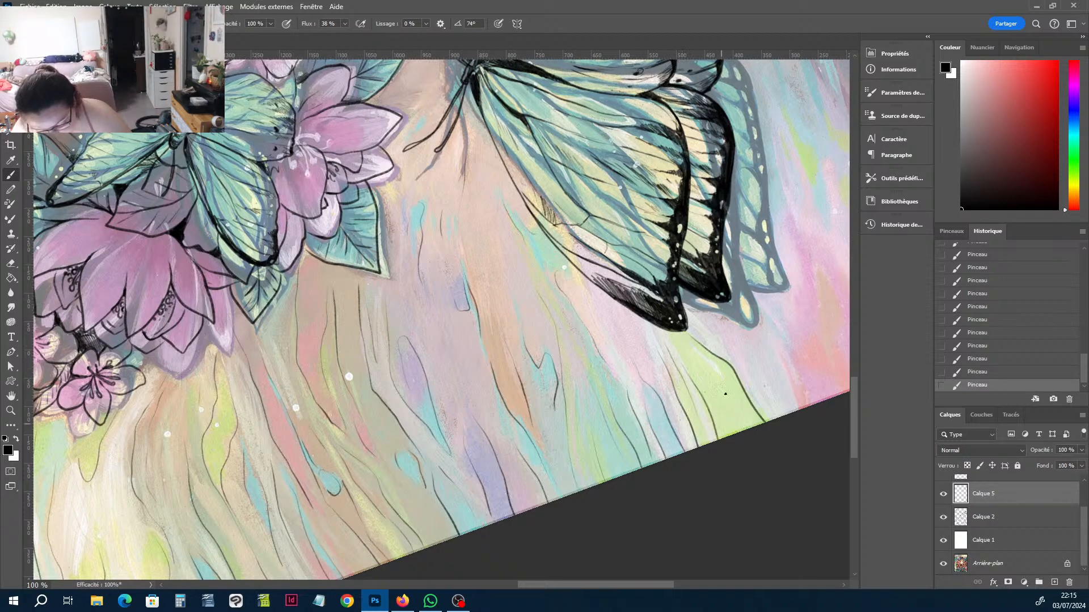
# Ink wavy strands through the pink and peach area at the canvas corner and outline the yellow-green patch near the edge.
pyautogui.press('space')
pyautogui.moveTo(820, 308); pyautogui.dragTo(537, 356)
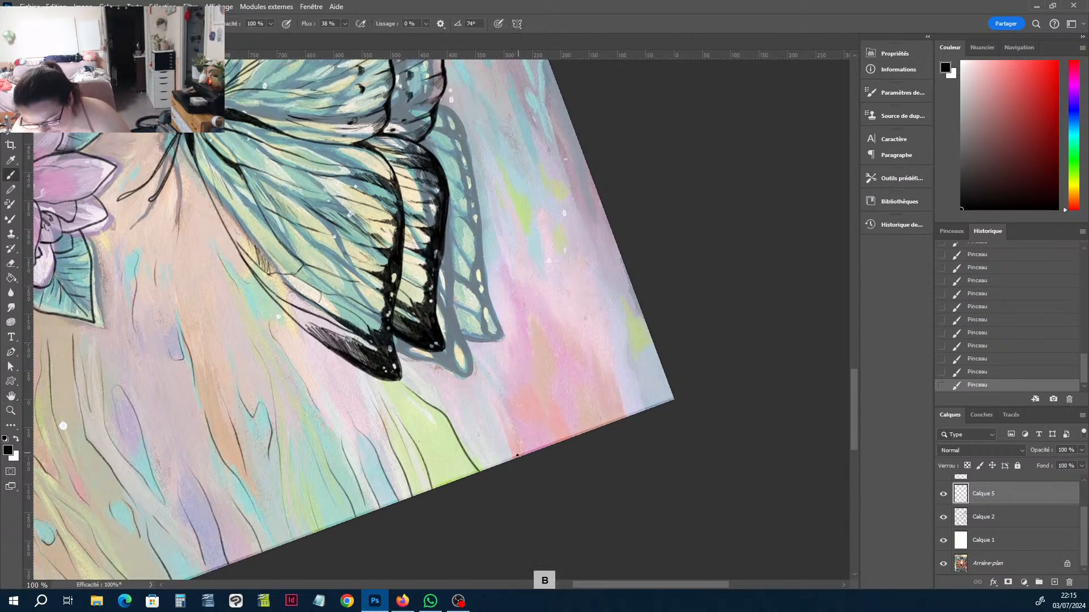
pyautogui.moveTo(514, 457)
pyautogui.mouseDown()
pyautogui.moveTo(502, 419)
pyautogui.moveTo(530, 442)
pyautogui.mouseUp()
pyautogui.moveTo(509, 368)
pyautogui.mouseDown()
pyautogui.moveTo(491, 244)
pyautogui.moveTo(526, 313)
pyautogui.moveTo(546, 404)
pyautogui.moveTo(555, 367)
pyautogui.moveTo(532, 308)
pyautogui.moveTo(594, 369)
pyautogui.moveTo(602, 425)
pyautogui.mouseUp()
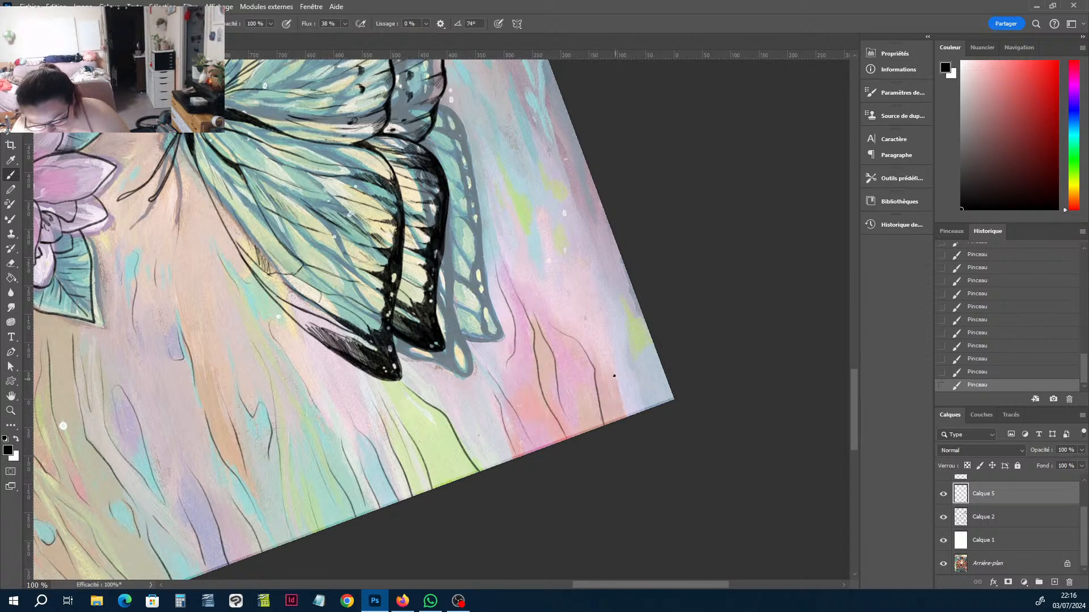
pyautogui.moveTo(614, 376)
pyautogui.mouseDown()
pyautogui.moveTo(613, 304)
pyautogui.moveTo(641, 345)
pyautogui.mouseUp()
pyautogui.moveTo(607, 306); pyautogui.dragTo(609, 426)
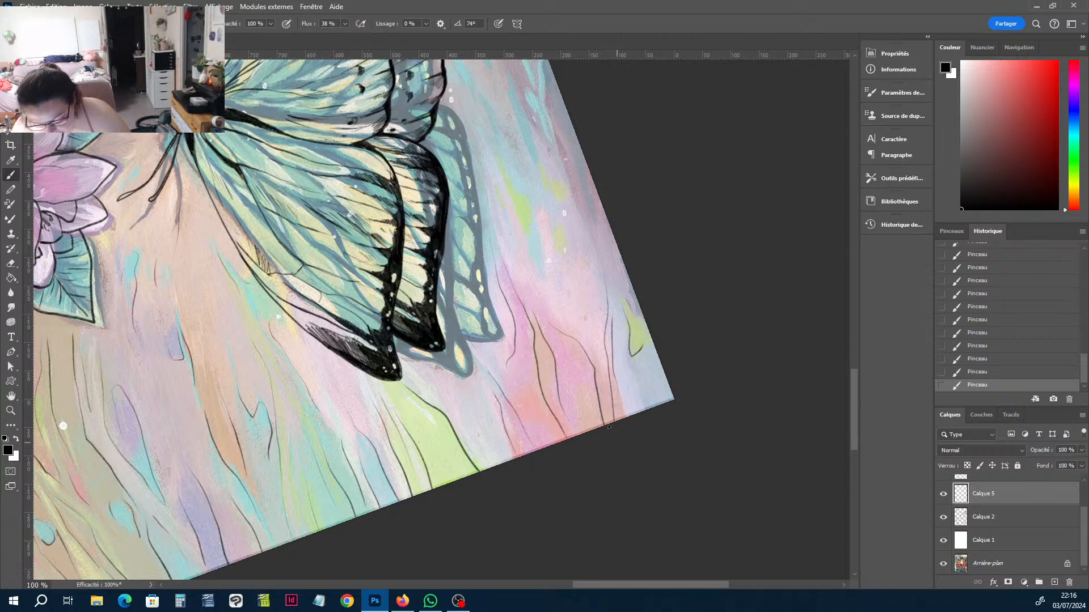
# Outline the yellow-green patches and turquoise streaks between the large butterfly's wings and the canvas edge.
pyautogui.moveTo(521, 221); pyautogui.dragTo(510, 170)
pyautogui.moveTo(537, 218)
pyautogui.mouseDown()
pyautogui.moveTo(543, 274)
pyautogui.moveTo(557, 226)
pyautogui.moveTo(587, 371)
pyautogui.mouseUp()
pyautogui.press('h')
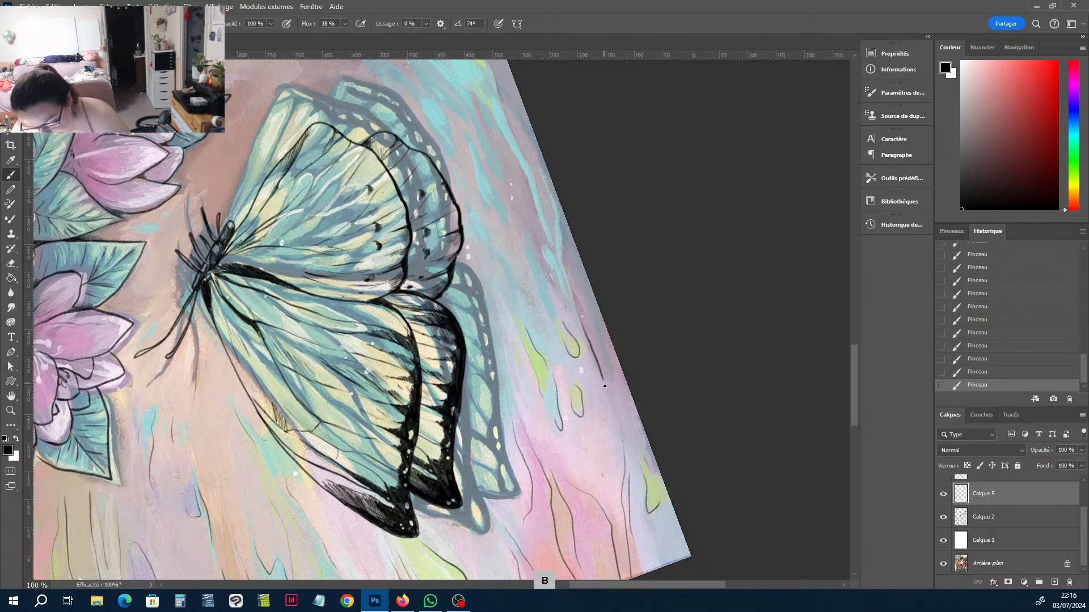
pyautogui.press('b')
pyautogui.moveTo(560, 232)
pyautogui.mouseDown()
pyautogui.moveTo(555, 197)
pyautogui.moveTo(542, 207)
pyautogui.moveTo(532, 182)
pyautogui.moveTo(568, 312)
pyautogui.moveTo(544, 306)
pyautogui.mouseUp()
pyautogui.moveTo(502, 227)
pyautogui.mouseDown()
pyautogui.moveTo(475, 160)
pyautogui.moveTo(504, 230)
pyautogui.mouseUp()
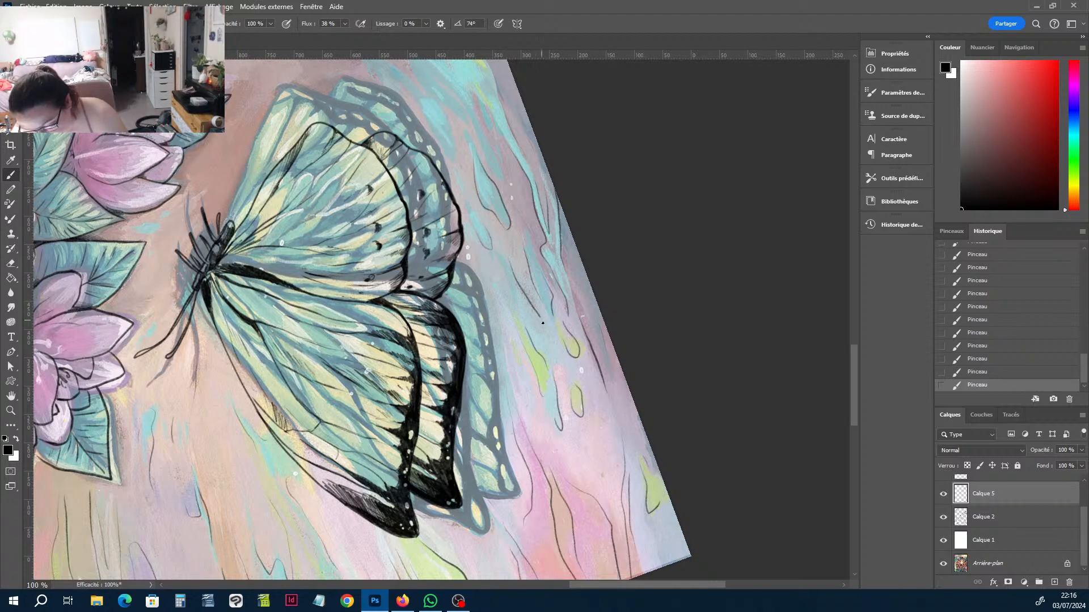
# Outline the mauve strip along the canvas edge and nearby turquoise streaks beyond the butterfly's upper wing, and save the document.
pyautogui.press('h')
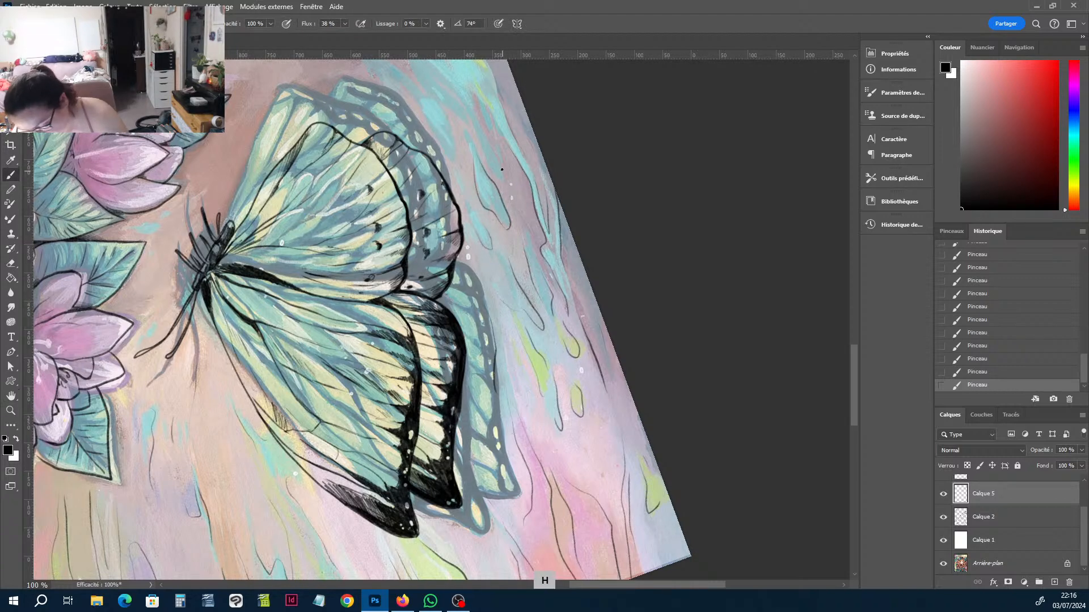
pyautogui.moveTo(504, 170); pyautogui.dragTo(552, 355)
pyautogui.press('b')
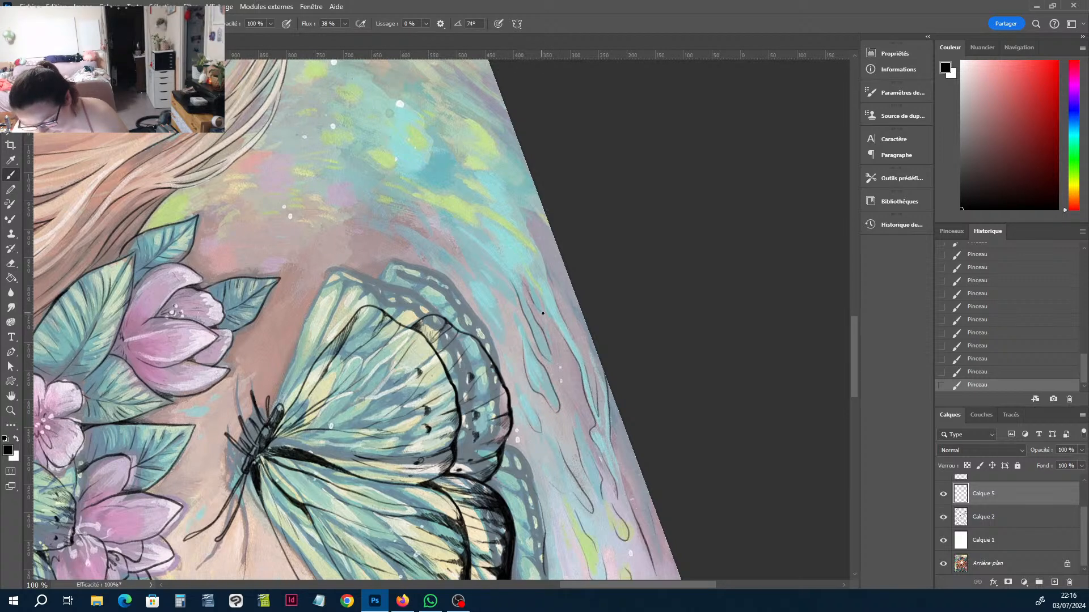
pyautogui.moveTo(548, 286); pyautogui.dragTo(528, 212)
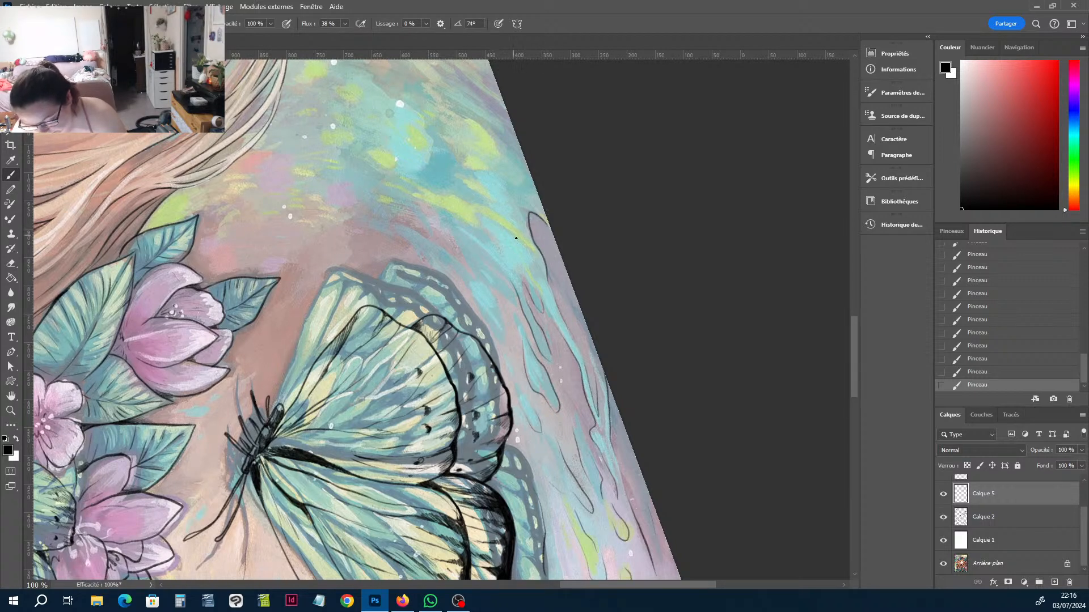
pyautogui.press('r')
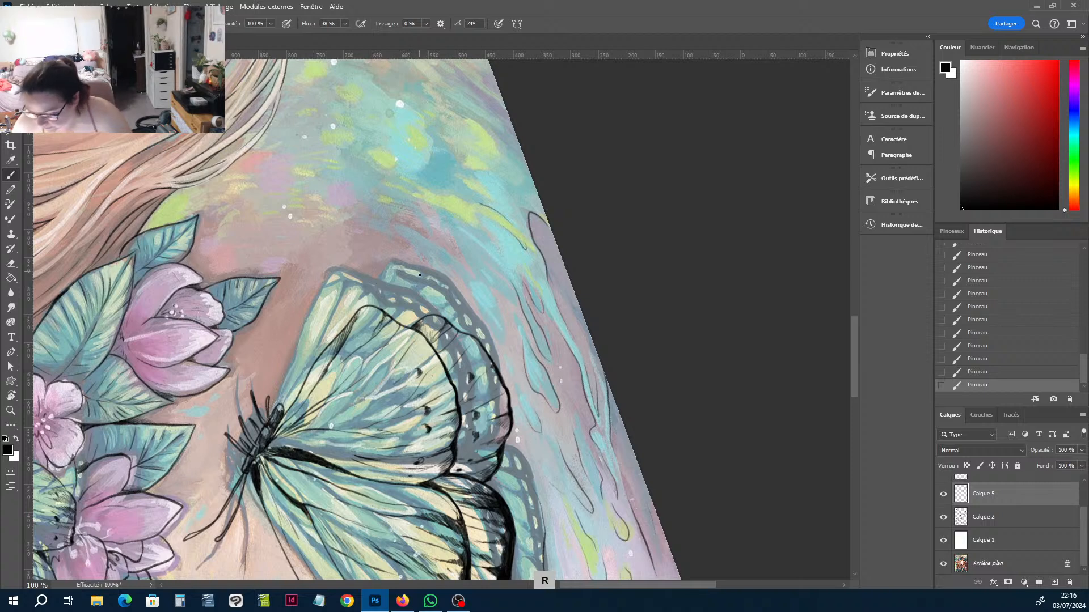
pyautogui.hotkey('ctrl', 's')
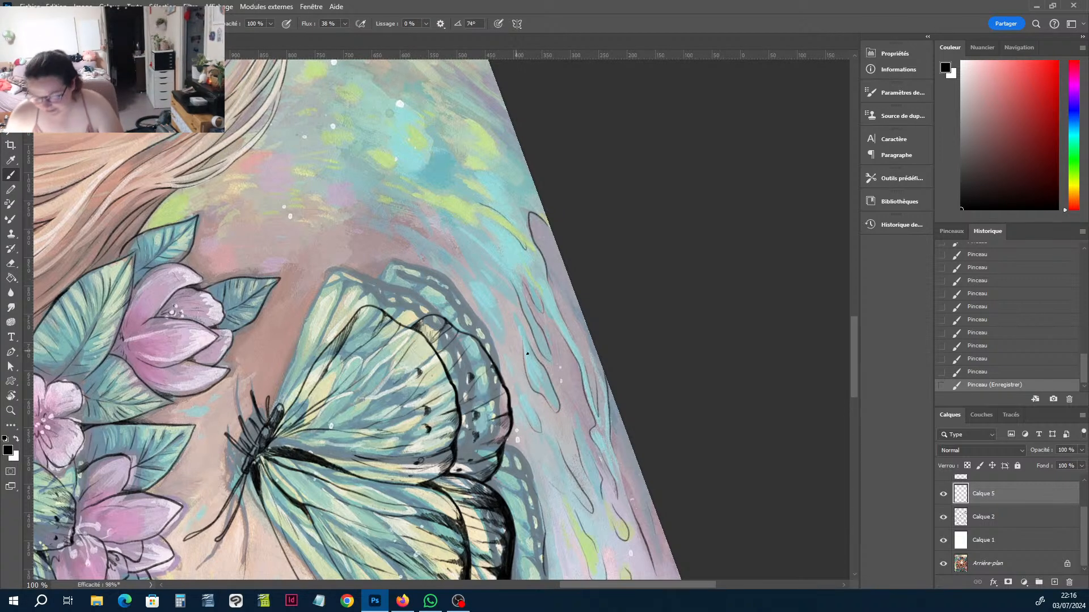
# Undo the latest stroke, and hide and reshow the Arrière-plan layer to check the line art on its own.
pyautogui.moveTo(541, 340); pyautogui.dragTo(540, 301)
pyautogui.hotkey('ctrl', 'z')
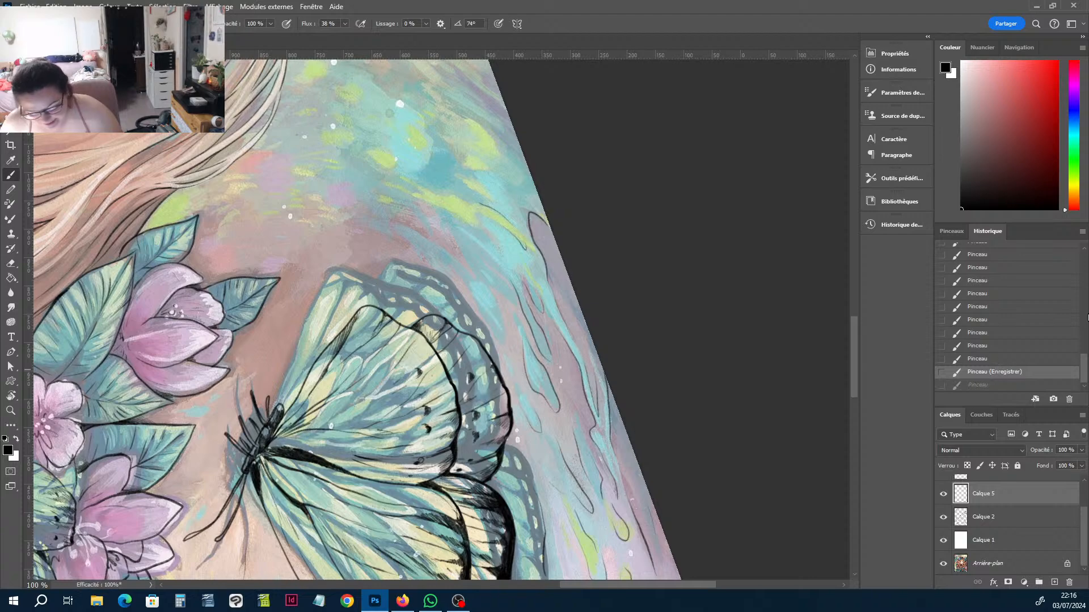
pyautogui.scroll(-8, 292, 342)
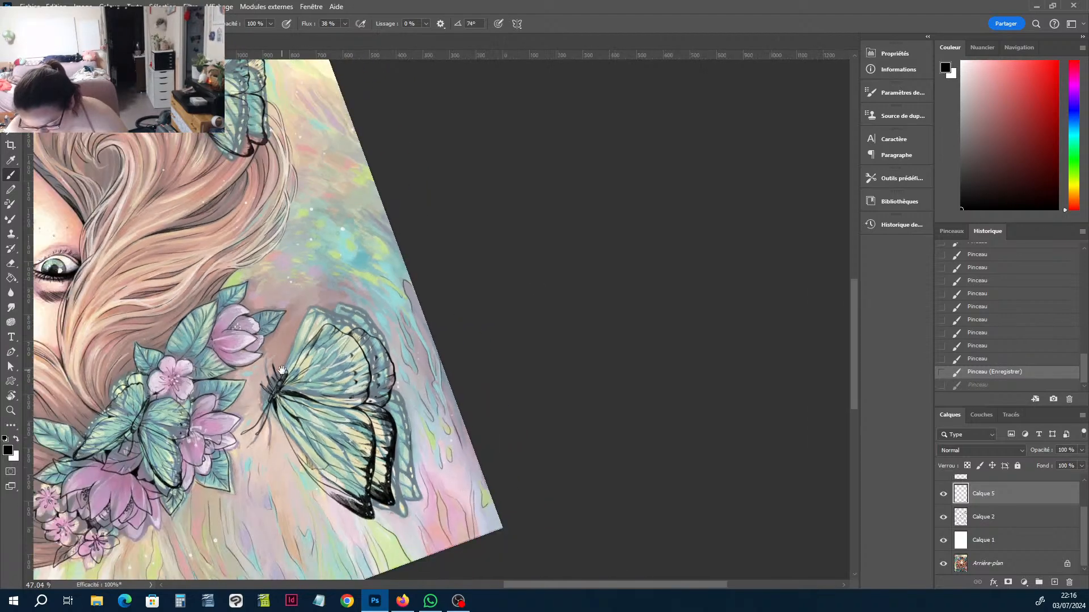
pyautogui.scroll(-3, 476, 388)
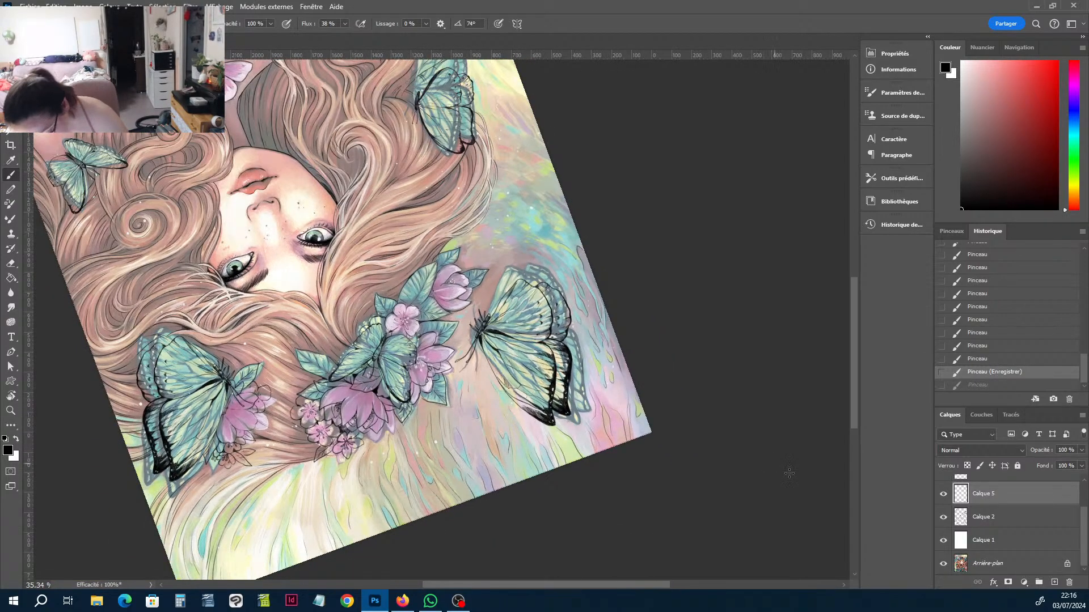
pyautogui.click(944, 563)
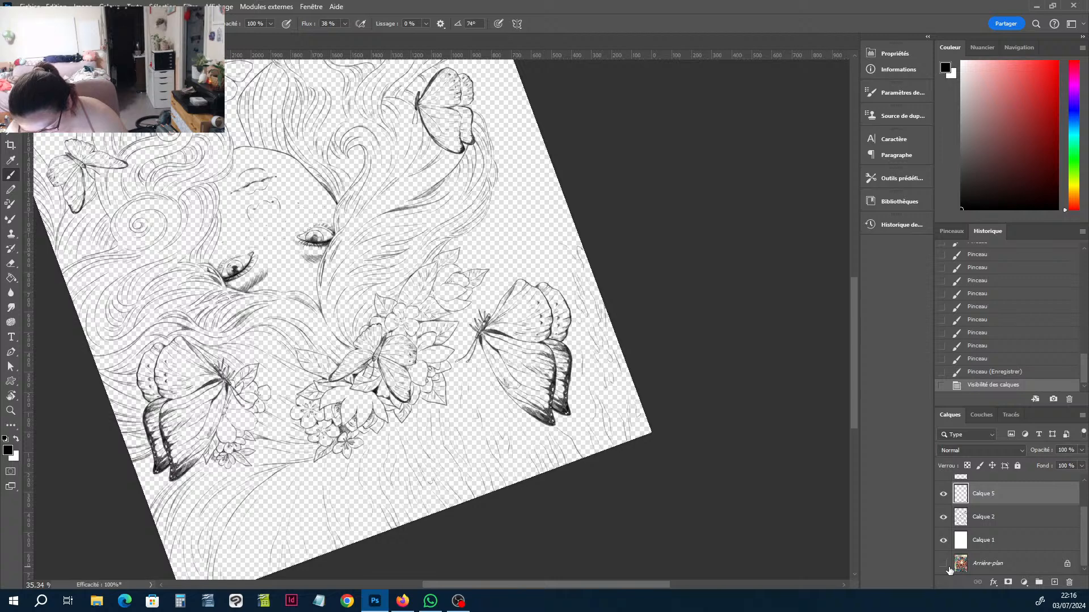
pyautogui.click(943, 563)
# Rotate the canvas and ink wavy strands in the turquoise and mauve area beside the large butterfly's outer wing.
pyautogui.scroll(5, 539, 227)
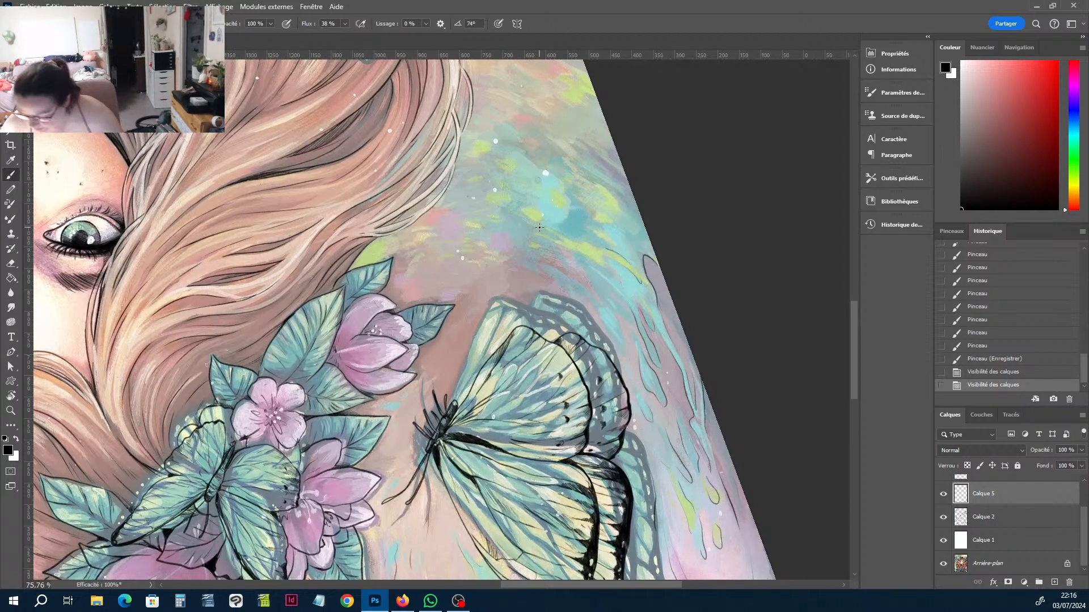
pyautogui.press('r')
pyautogui.moveTo(540, 227); pyautogui.dragTo(539, 363)
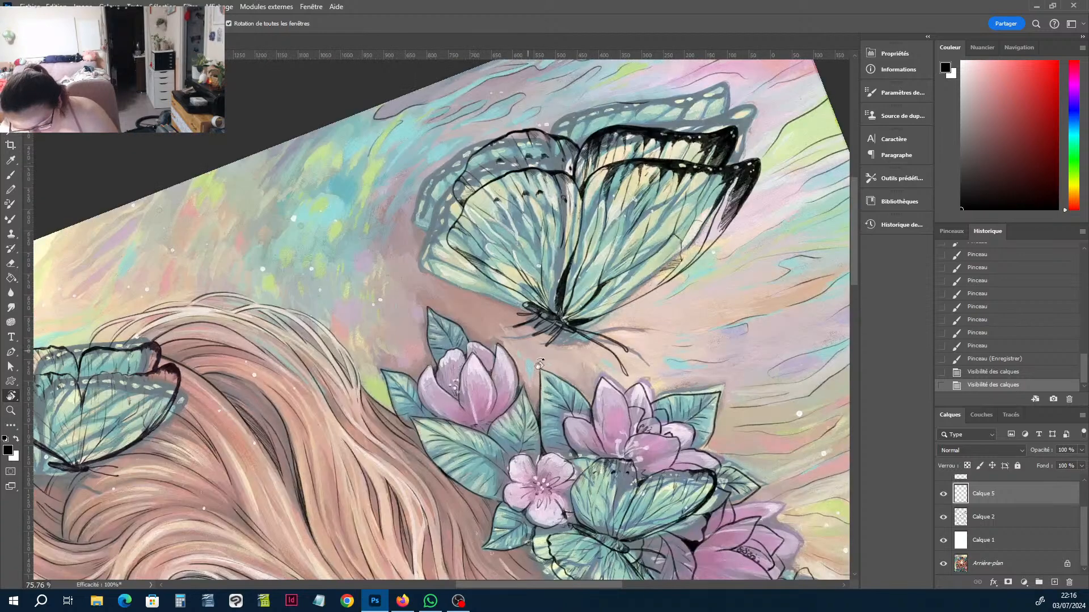
pyautogui.moveTo(632, 288); pyautogui.dragTo(654, 162)
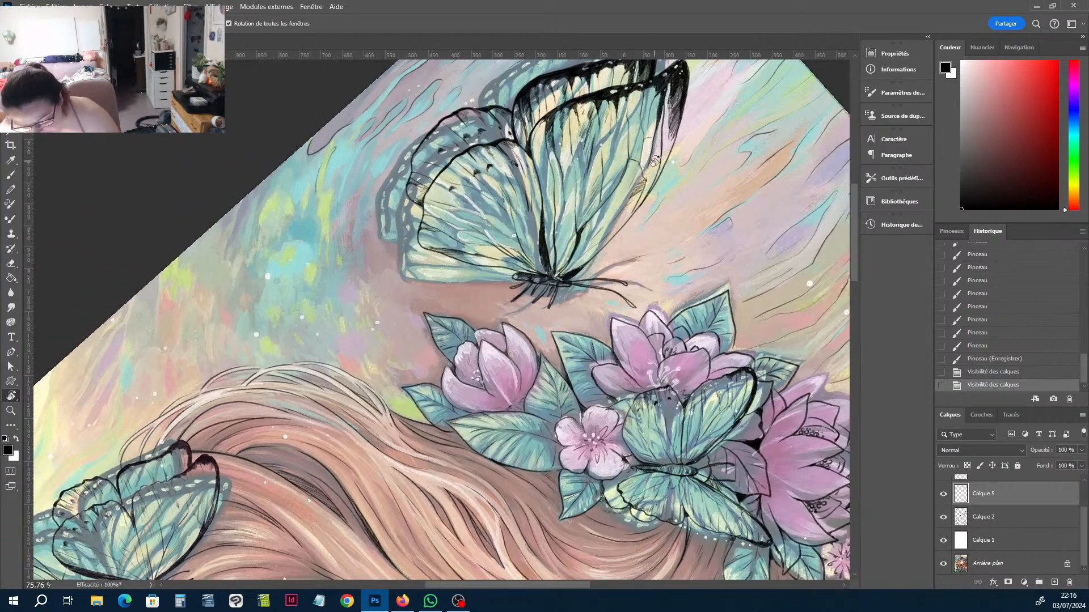
pyautogui.scroll(2, 401, 279)
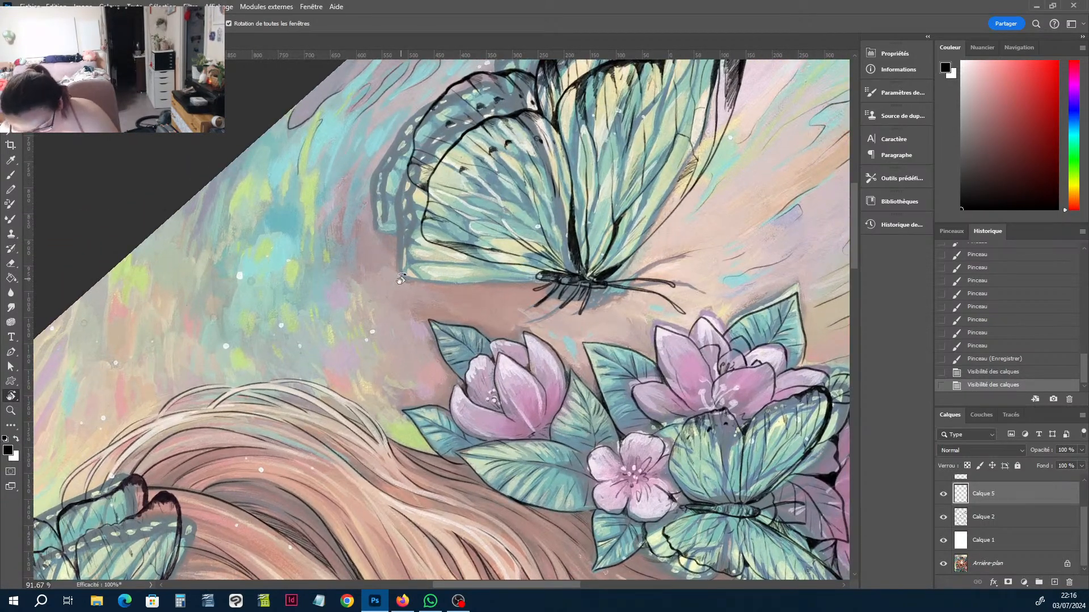
pyautogui.press('b')
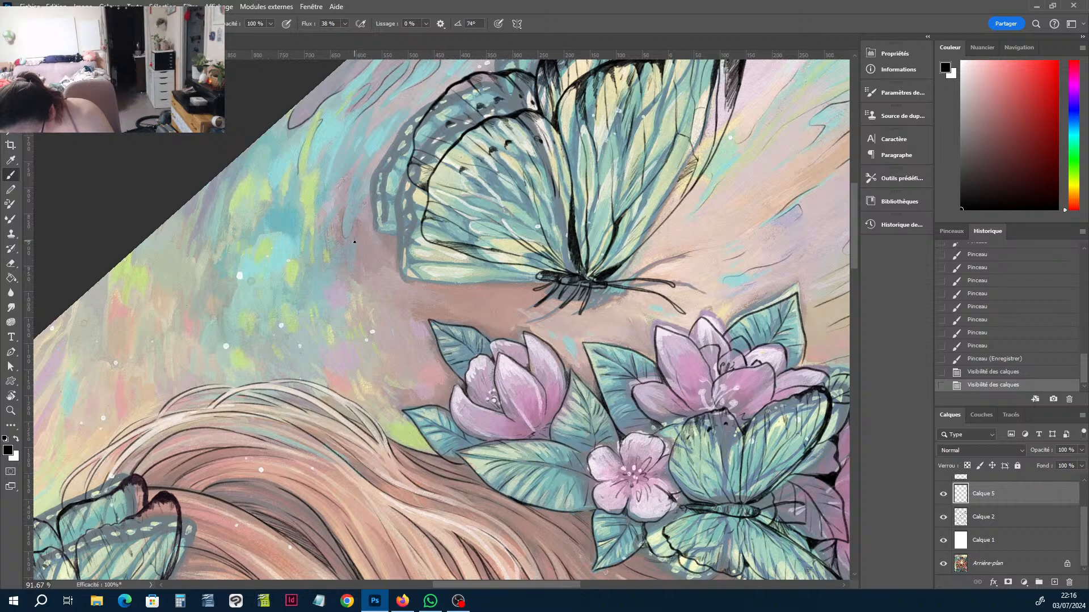
pyautogui.moveTo(355, 240); pyautogui.dragTo(351, 289)
pyautogui.moveTo(360, 217)
pyautogui.mouseDown()
pyautogui.moveTo(379, 148)
pyautogui.moveTo(363, 142)
pyautogui.moveTo(346, 195)
pyautogui.moveTo(324, 209)
pyautogui.moveTo(336, 185)
pyautogui.moveTo(314, 230)
pyautogui.mouseUp()
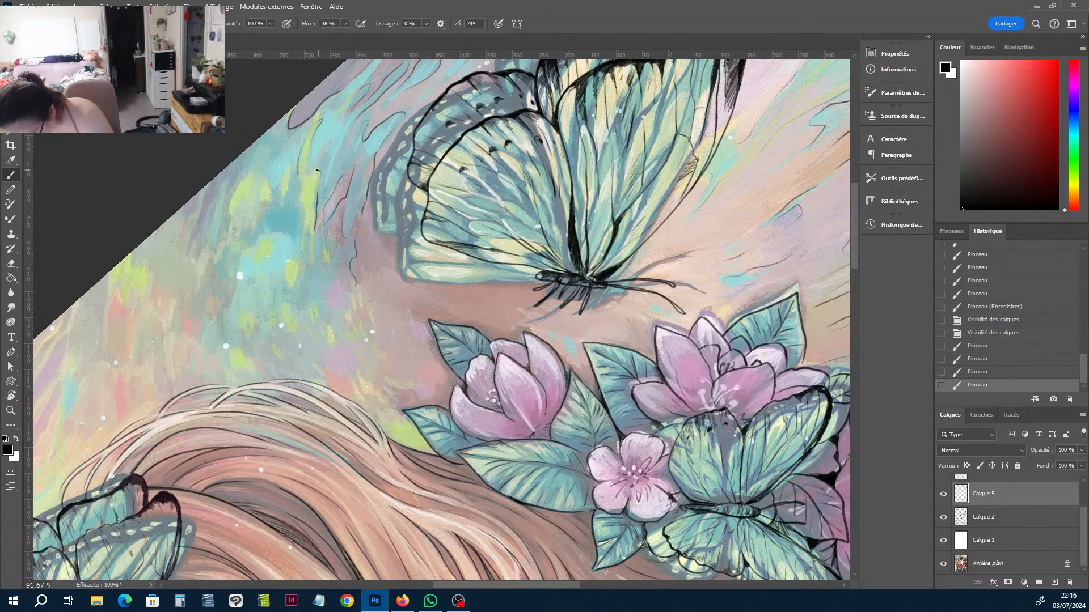
# Outline the yellow-green streak and the lilac and pink patches between the wing and hair, adding strands around the magnolia bud.
pyautogui.moveTo(314, 170)
pyautogui.mouseDown()
pyautogui.moveTo(312, 266)
pyautogui.moveTo(338, 260)
pyautogui.moveTo(347, 319)
pyautogui.moveTo(383, 342)
pyautogui.moveTo(396, 388)
pyautogui.mouseUp()
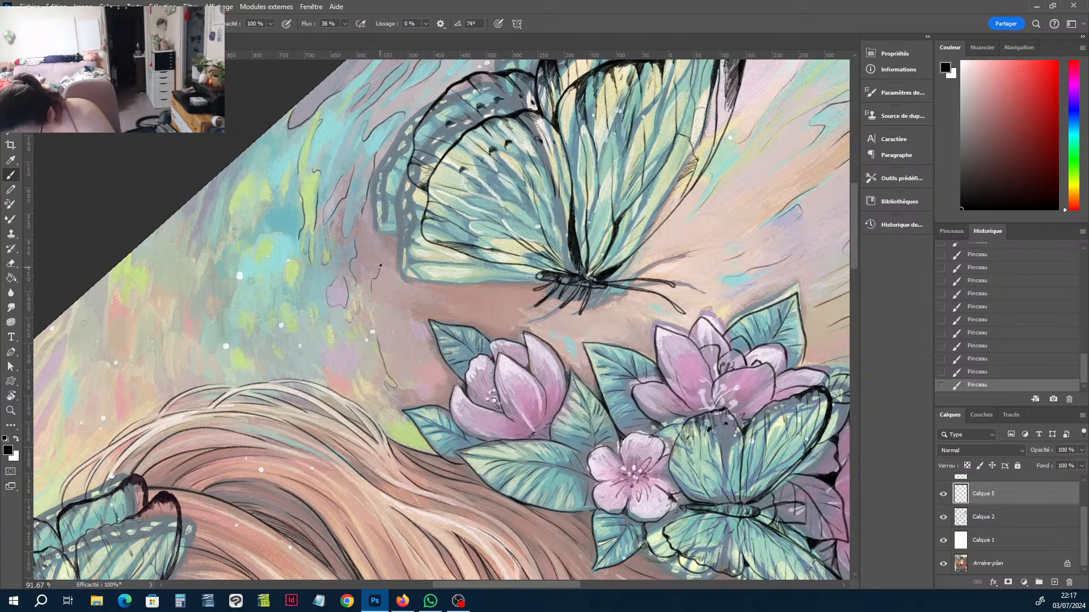
pyautogui.moveTo(381, 265); pyautogui.dragTo(393, 273)
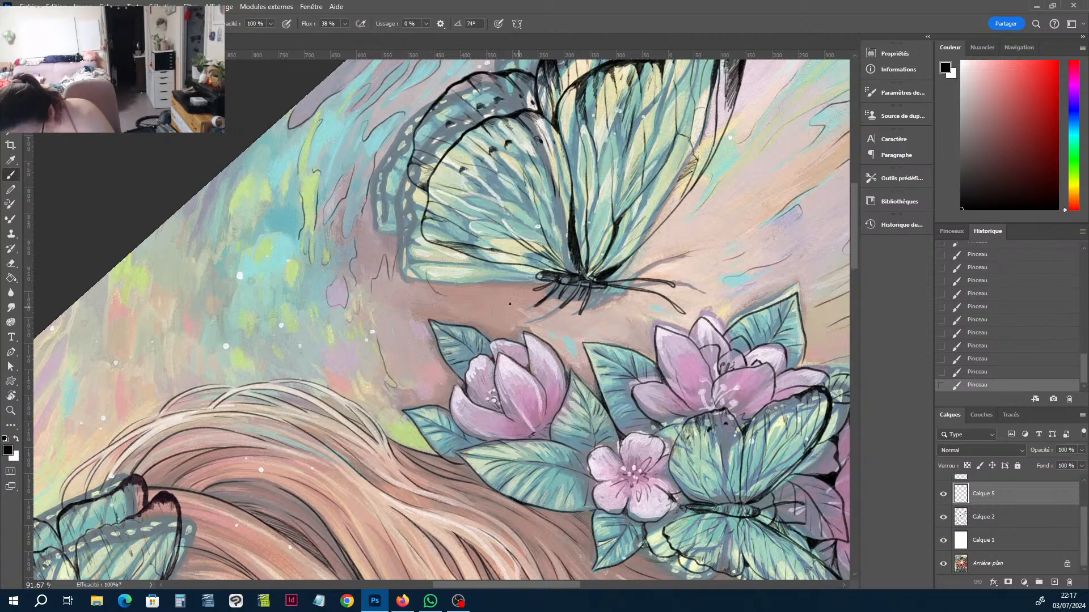
pyautogui.moveTo(437, 361)
pyautogui.mouseDown()
pyautogui.moveTo(435, 397)
pyautogui.moveTo(410, 377)
pyautogui.mouseUp()
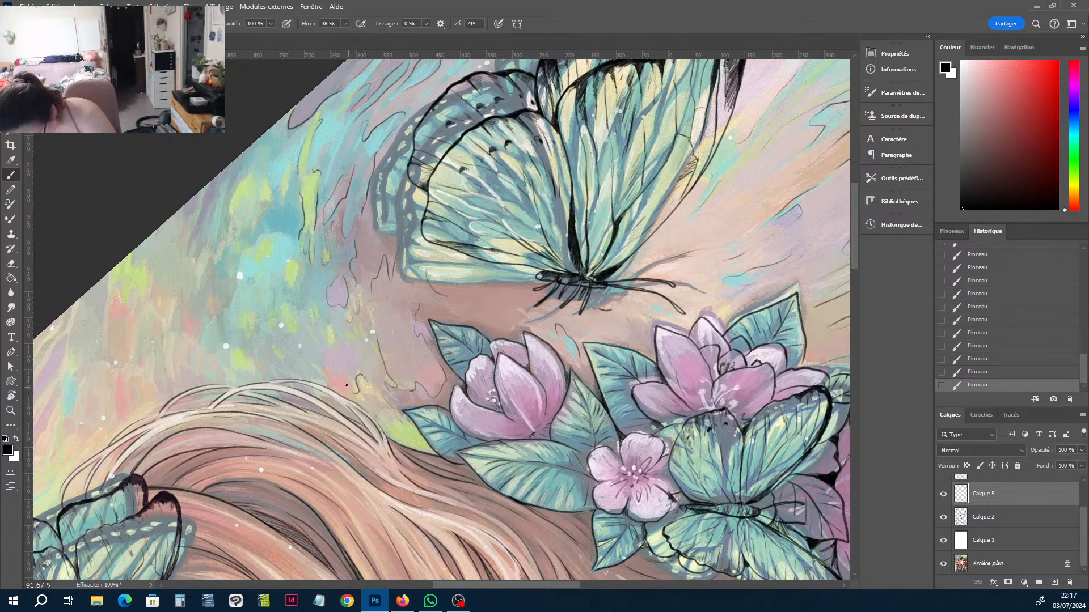
# Outline the yellow-green spots and add wavy strands in the turquoise area between the large butterfly and the canvas edge.
pyautogui.moveTo(354, 344); pyautogui.dragTo(326, 326)
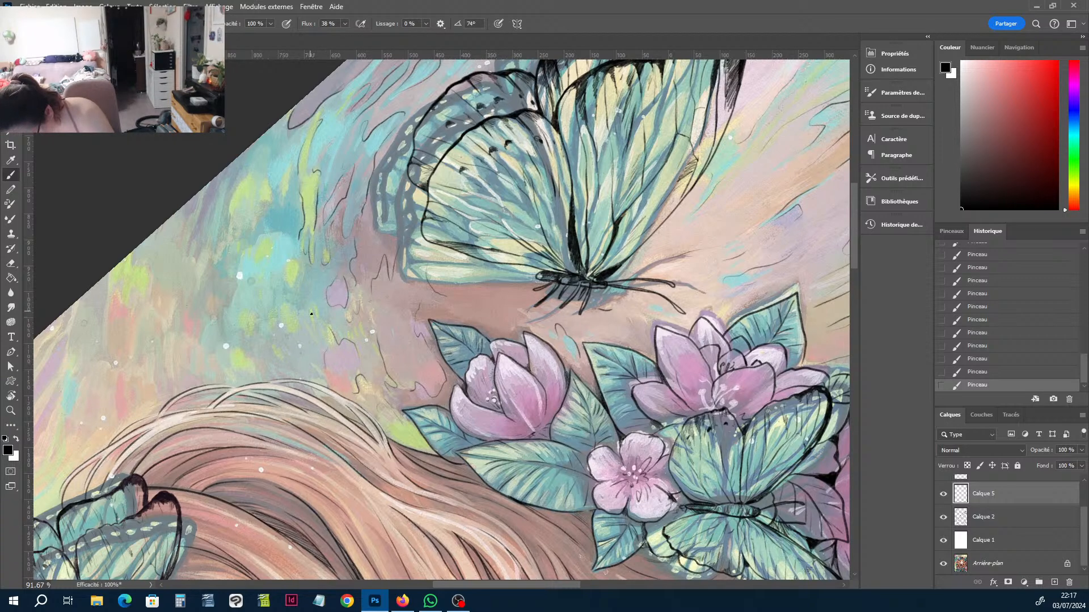
pyautogui.moveTo(297, 276)
pyautogui.mouseDown()
pyautogui.moveTo(286, 281)
pyautogui.moveTo(283, 325)
pyautogui.moveTo(253, 306)
pyautogui.moveTo(242, 328)
pyautogui.moveTo(254, 342)
pyautogui.moveTo(234, 353)
pyautogui.moveTo(230, 307)
pyautogui.mouseUp()
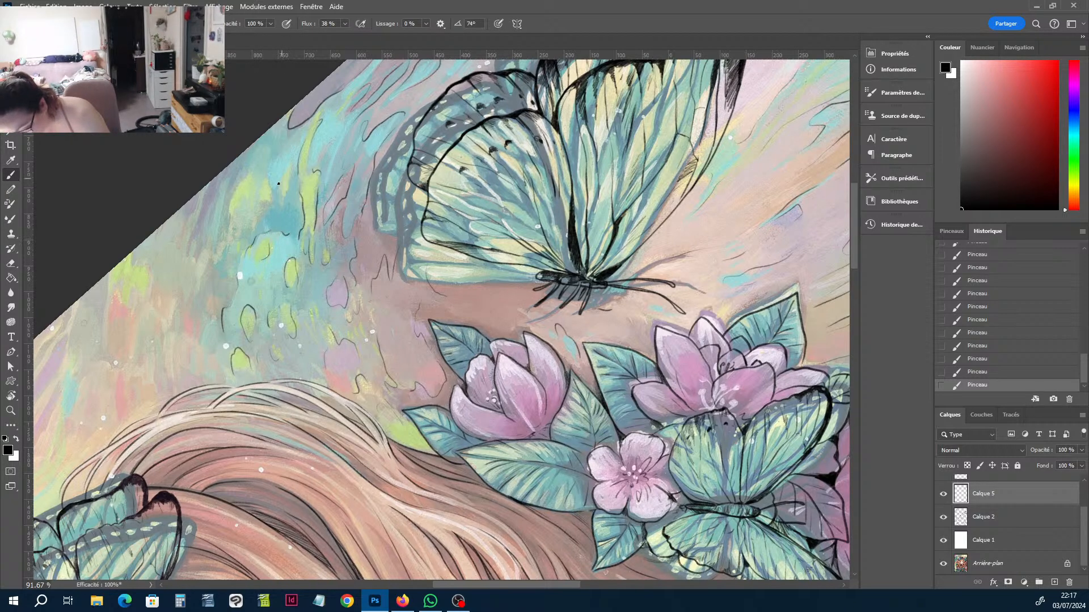
pyautogui.moveTo(282, 207)
pyautogui.mouseDown()
pyautogui.moveTo(291, 178)
pyautogui.moveTo(254, 148)
pyautogui.moveTo(234, 203)
pyautogui.moveTo(238, 226)
pyautogui.mouseUp()
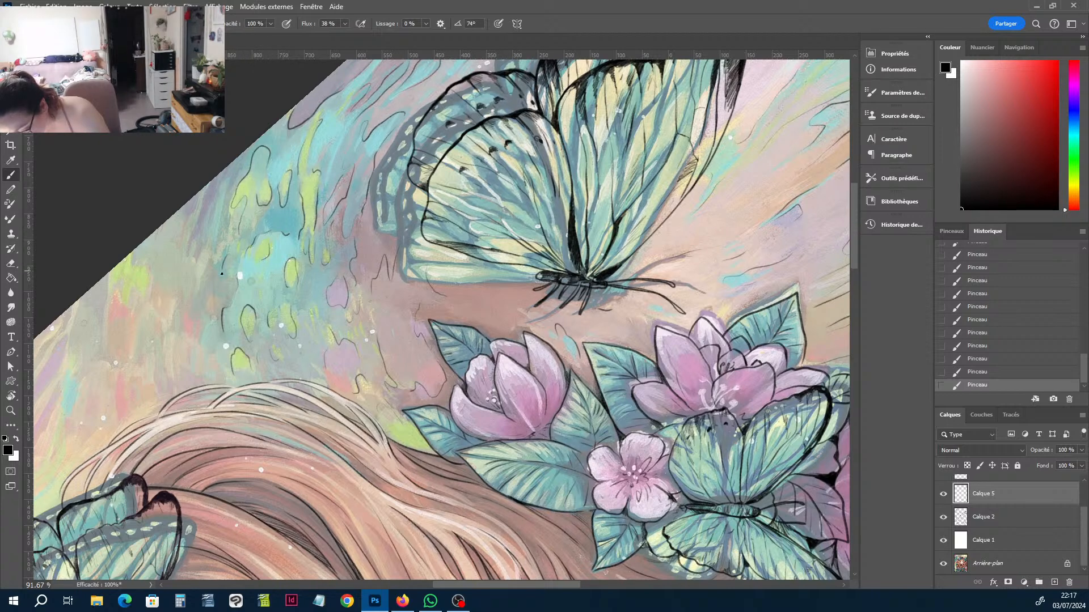
pyautogui.moveTo(221, 274)
pyautogui.mouseDown()
pyautogui.moveTo(201, 280)
pyautogui.moveTo(185, 327)
pyautogui.mouseUp()
pyautogui.moveTo(207, 241)
pyautogui.mouseDown()
pyautogui.moveTo(220, 188)
pyautogui.moveTo(194, 226)
pyautogui.mouseUp()
pyautogui.moveTo(228, 190); pyautogui.dragTo(238, 159)
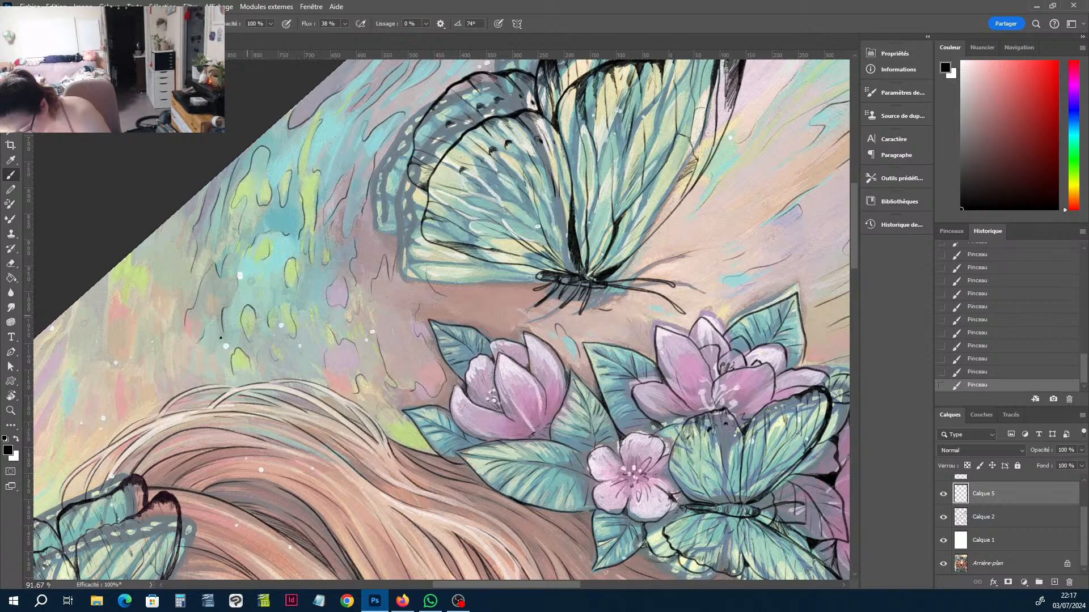
# Rotate the canvas and ink short wavy strands where the turquoise background meets the top of the hair.
pyautogui.press('r')
pyautogui.moveTo(328, 280)
pyautogui.mouseDown()
pyautogui.moveTo(320, 324)
pyautogui.moveTo(399, 185)
pyautogui.moveTo(452, 121)
pyautogui.mouseUp()
pyautogui.press('b')
pyautogui.press('h')
pyautogui.press('b')
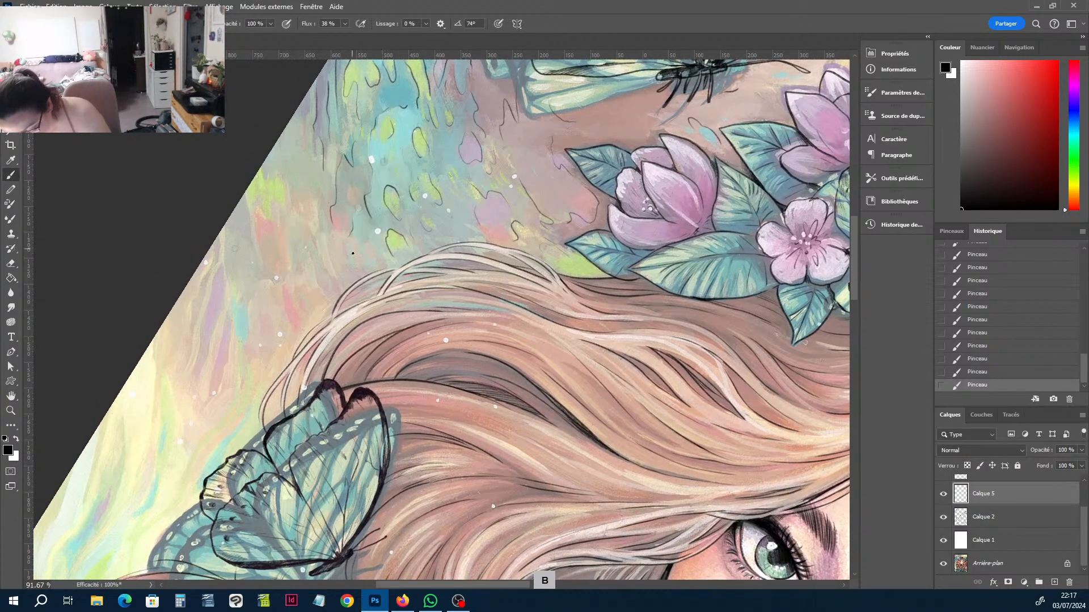
pyautogui.moveTo(331, 250)
pyautogui.mouseDown()
pyautogui.moveTo(343, 289)
pyautogui.moveTo(325, 298)
pyautogui.moveTo(313, 290)
pyautogui.mouseUp()
pyautogui.moveTo(321, 209); pyautogui.dragTo(320, 243)
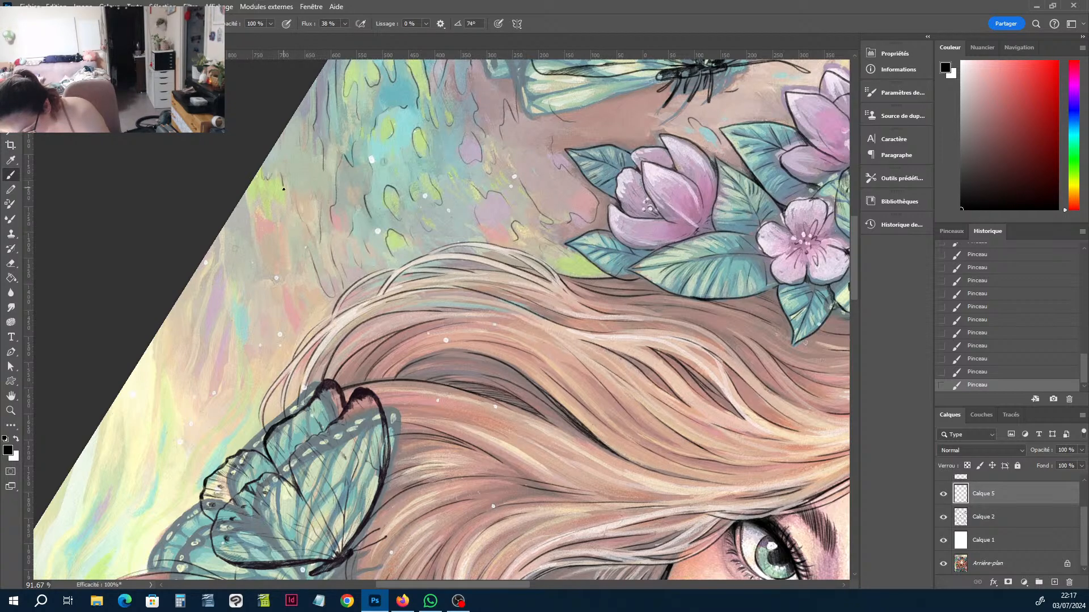
# Outline the yellow-green spot near the canvas edge and the pink, turquoise and mauve streaks beside the outer hair.
pyautogui.moveTo(284, 189)
pyautogui.mouseDown()
pyautogui.moveTo(260, 239)
pyautogui.moveTo(292, 283)
pyautogui.moveTo(297, 334)
pyautogui.mouseUp()
pyautogui.moveTo(304, 297)
pyautogui.mouseDown()
pyautogui.moveTo(308, 319)
pyautogui.moveTo(318, 310)
pyautogui.moveTo(261, 358)
pyautogui.mouseUp()
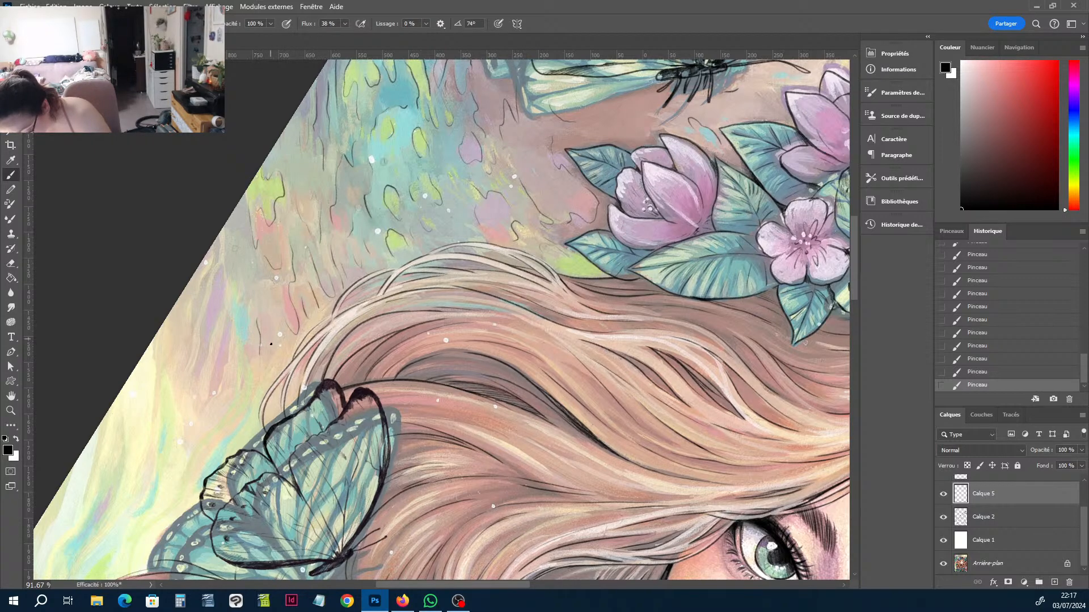
pyautogui.moveTo(246, 315); pyautogui.dragTo(239, 410)
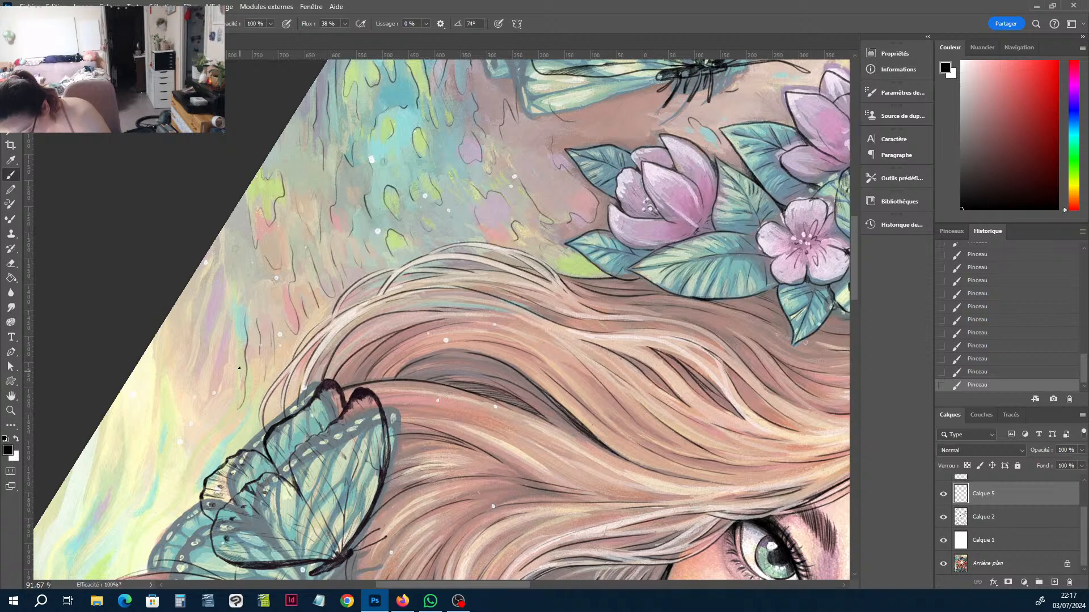
pyautogui.moveTo(239, 363)
pyautogui.mouseDown()
pyautogui.moveTo(236, 315)
pyautogui.moveTo(208, 397)
pyautogui.moveTo(229, 317)
pyautogui.mouseUp()
pyautogui.moveTo(223, 278)
pyautogui.mouseDown()
pyautogui.moveTo(195, 374)
pyautogui.moveTo(224, 253)
pyautogui.moveTo(184, 371)
pyautogui.mouseUp()
# Reorient the canvas and ink strands along the turquoise streak between the hair and the small butterfly's upper wing.
pyautogui.press('r')
pyautogui.moveTo(437, 363)
pyautogui.mouseDown()
pyautogui.moveTo(459, 361)
pyautogui.moveTo(417, 356)
pyautogui.moveTo(483, 338)
pyautogui.mouseUp()
pyautogui.press('h')
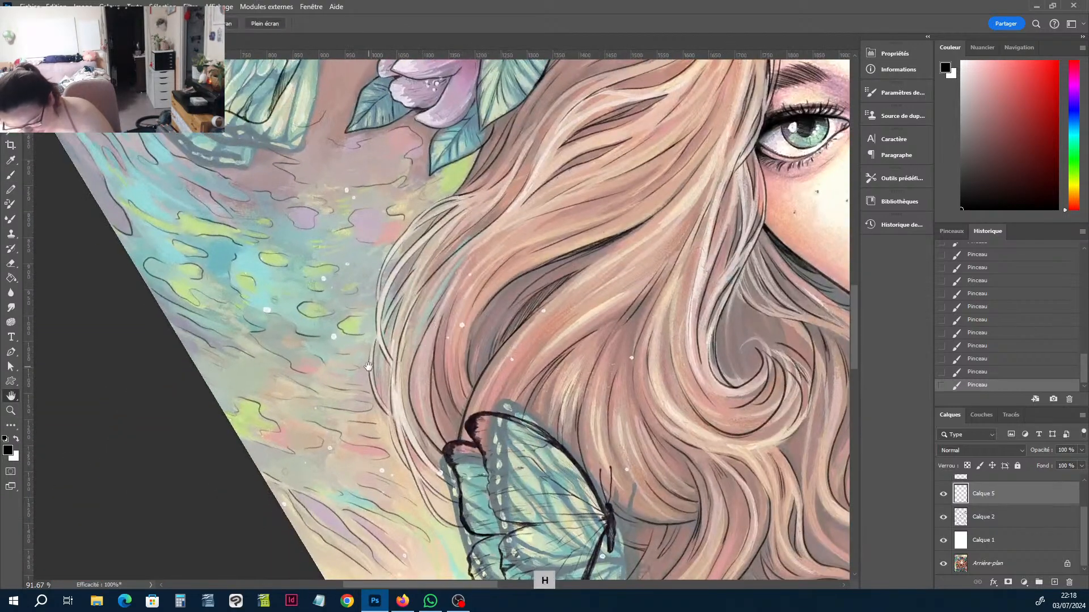
pyautogui.moveTo(368, 366); pyautogui.dragTo(361, 177)
pyautogui.press('r')
pyautogui.moveTo(335, 294)
pyautogui.mouseDown()
pyautogui.moveTo(363, 240)
pyautogui.moveTo(420, 212)
pyautogui.mouseUp()
pyautogui.press('b')
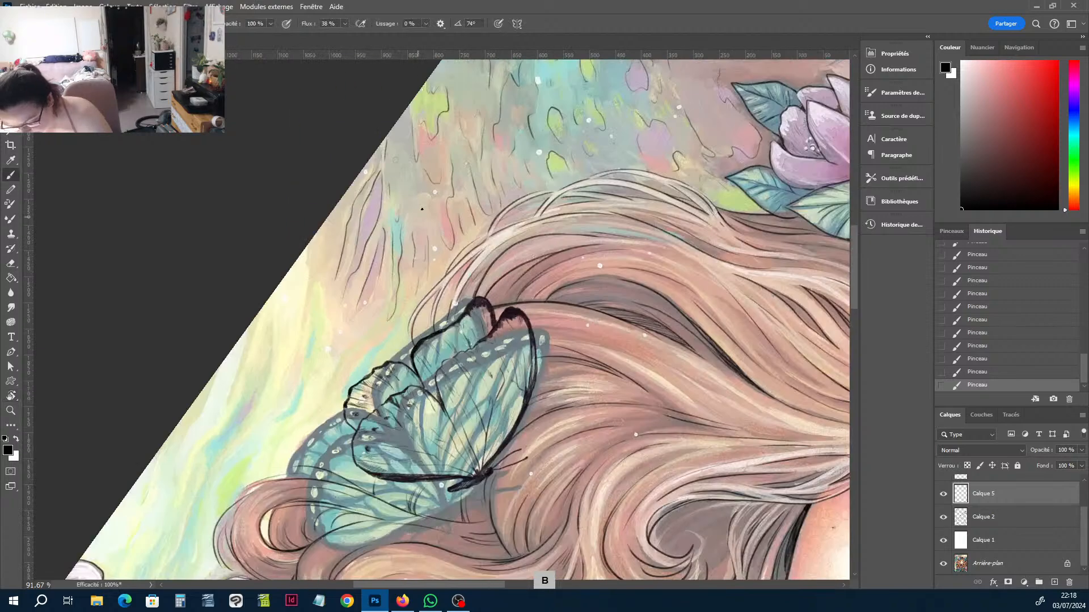
pyautogui.moveTo(400, 318); pyautogui.dragTo(284, 465)
# Rotate the canvas and ink flowing strands through the yellow-green background from the small butterfly down to the first pink flower.
pyautogui.press('r')
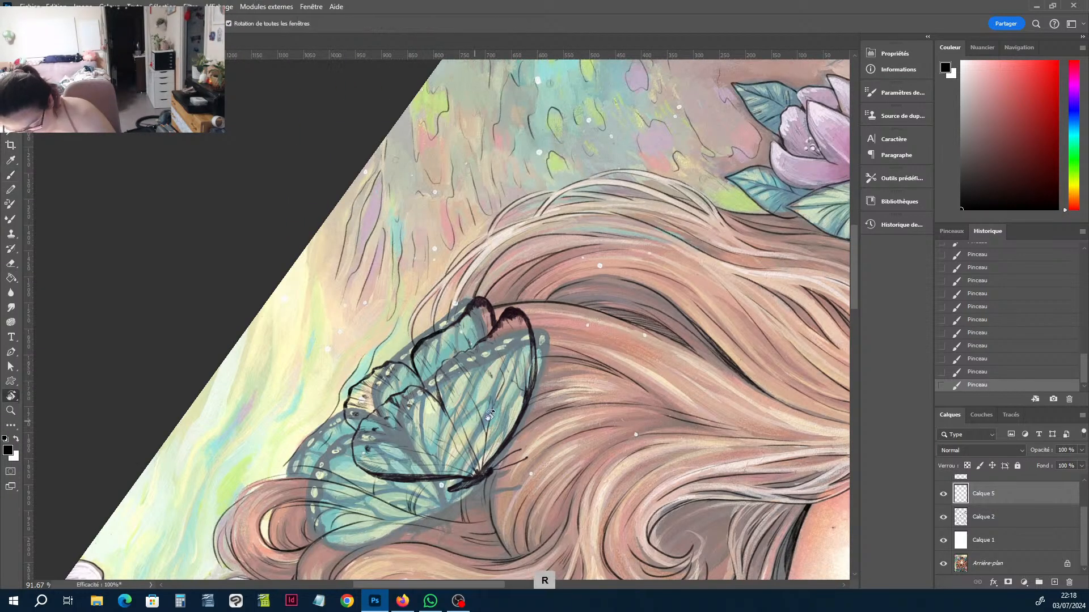
pyautogui.moveTo(397, 436)
pyautogui.mouseDown()
pyautogui.moveTo(476, 445)
pyautogui.moveTo(512, 428)
pyautogui.moveTo(420, 203)
pyautogui.mouseUp()
pyautogui.press('h')
pyautogui.press('b')
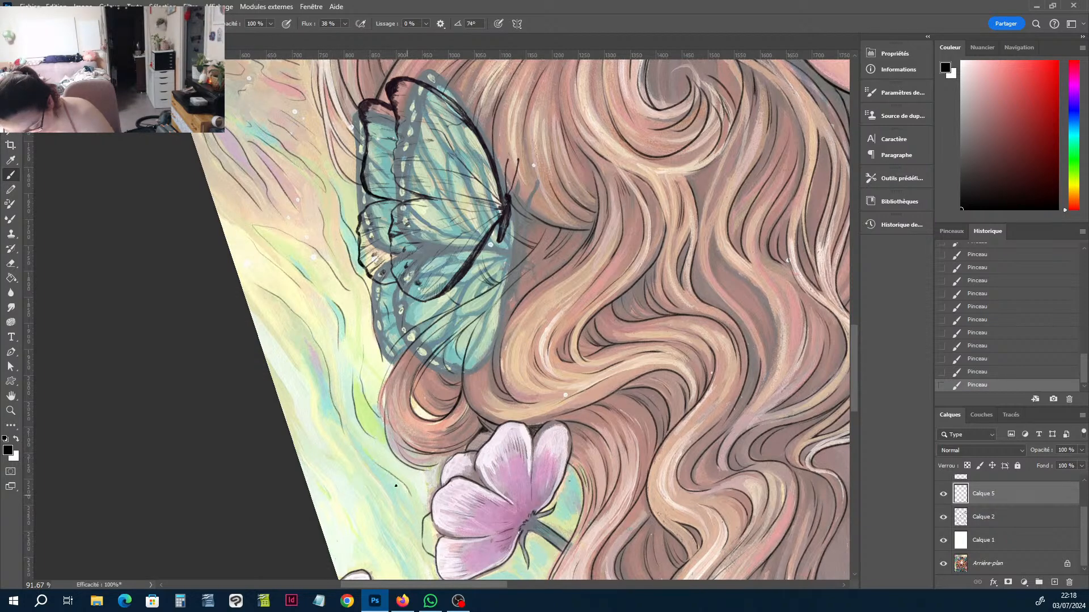
pyautogui.moveTo(382, 481); pyautogui.dragTo(411, 530)
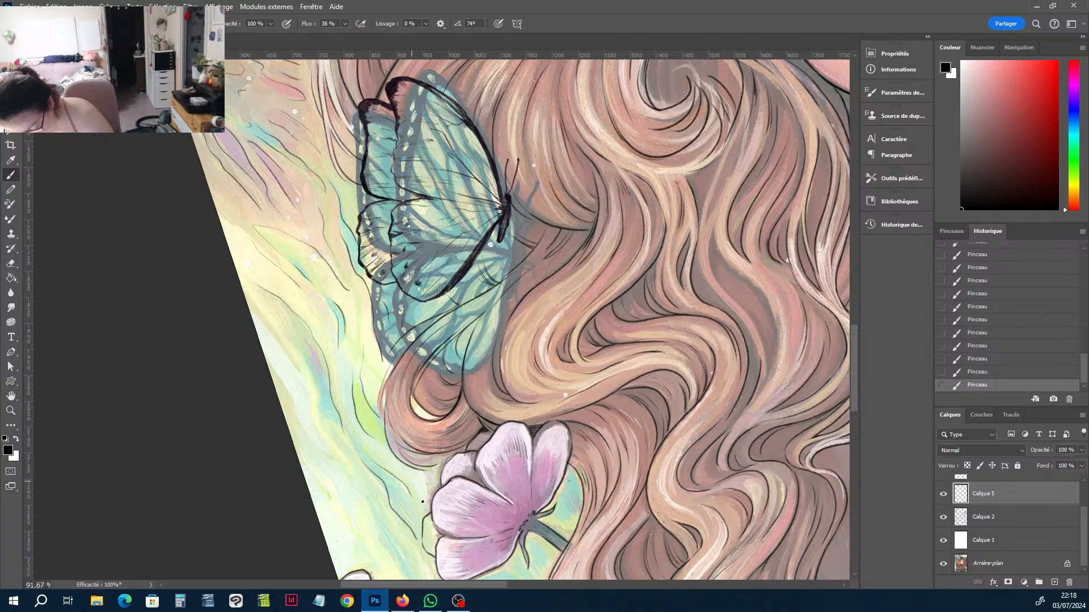
pyautogui.moveTo(335, 448)
pyautogui.mouseDown()
pyautogui.moveTo(314, 371)
pyautogui.moveTo(263, 320)
pyautogui.mouseUp()
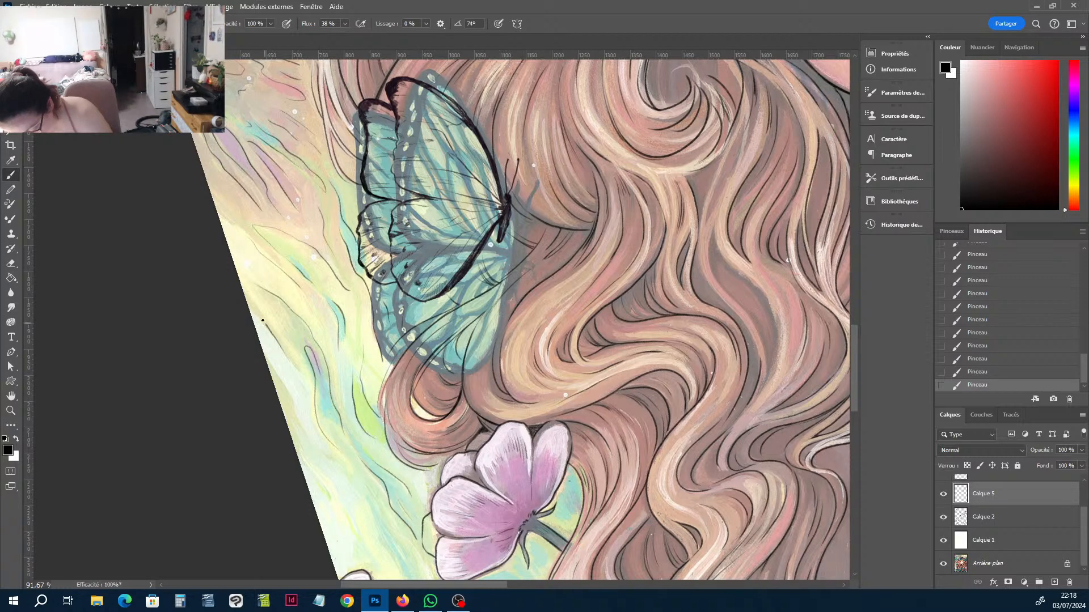
pyautogui.moveTo(282, 383); pyautogui.dragTo(322, 451)
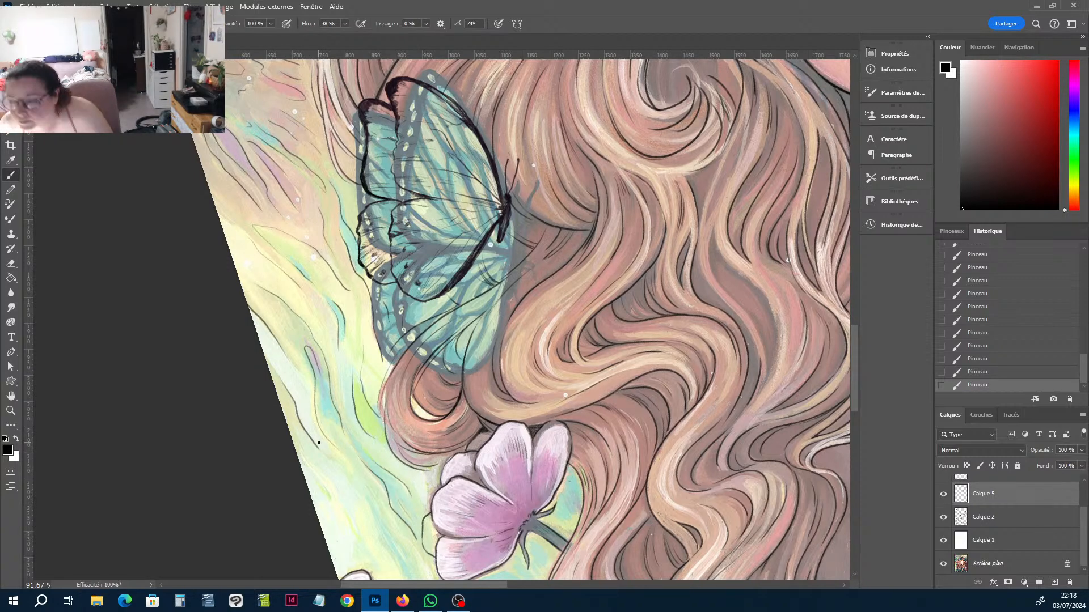
# Ink wavy strands in the yellow-green background around the pink flowers, down to the grass and lower butterfly.
pyautogui.press('h')
pyautogui.moveTo(416, 416); pyautogui.dragTo(380, 216)
pyautogui.press('b')
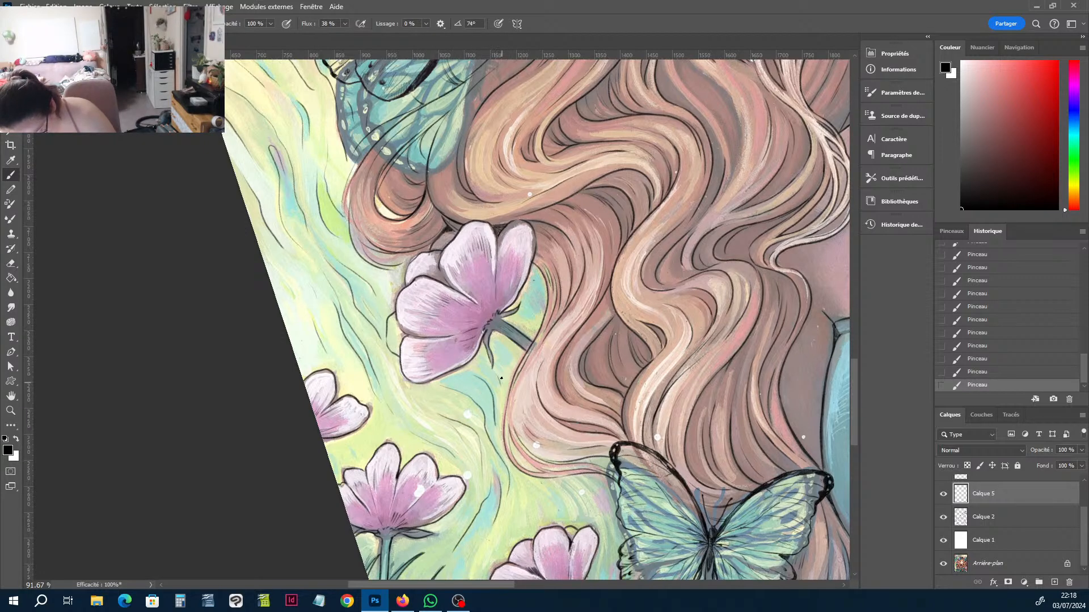
pyautogui.press('h')
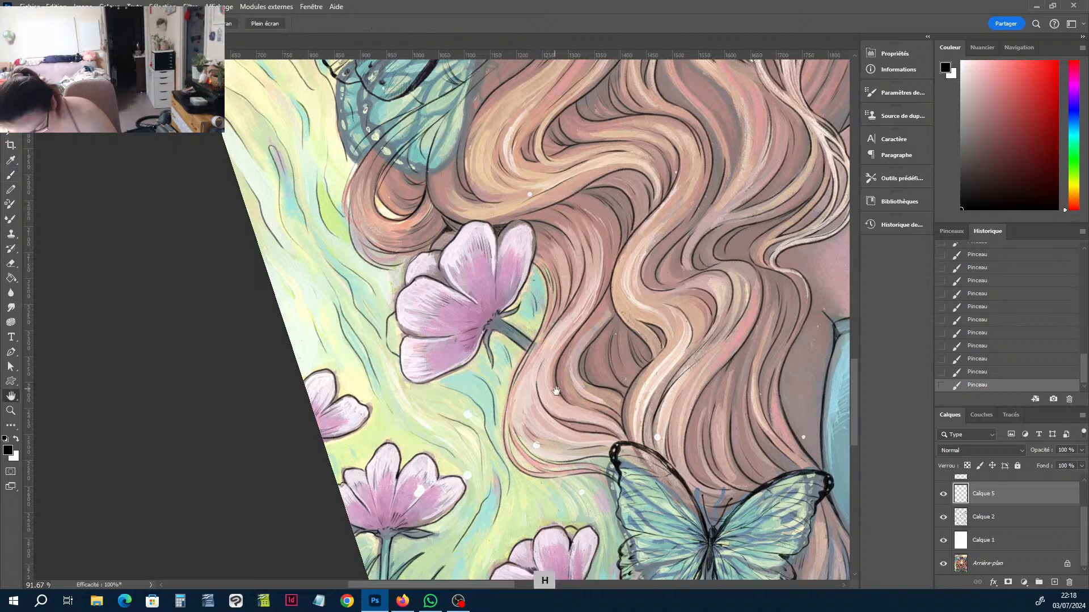
pyautogui.moveTo(556, 388); pyautogui.dragTo(481, 170)
pyautogui.press('b')
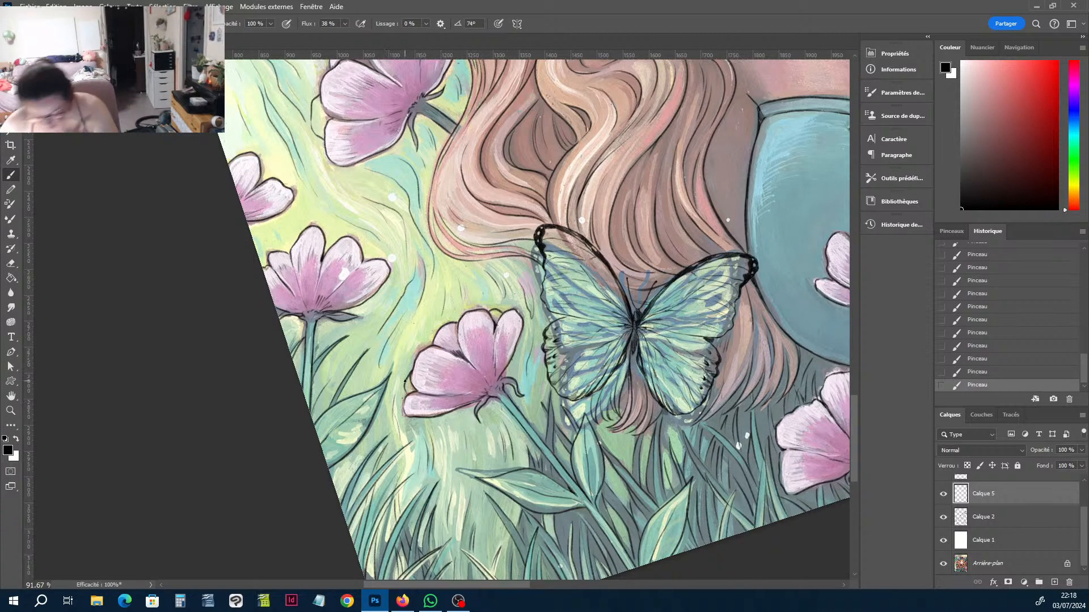
# Review the whole illustration from the grass up to the flower crown and face for areas lacking line art.
pyautogui.scroll(-1, 405, 386)
pyautogui.scroll(-1, 405, 385)
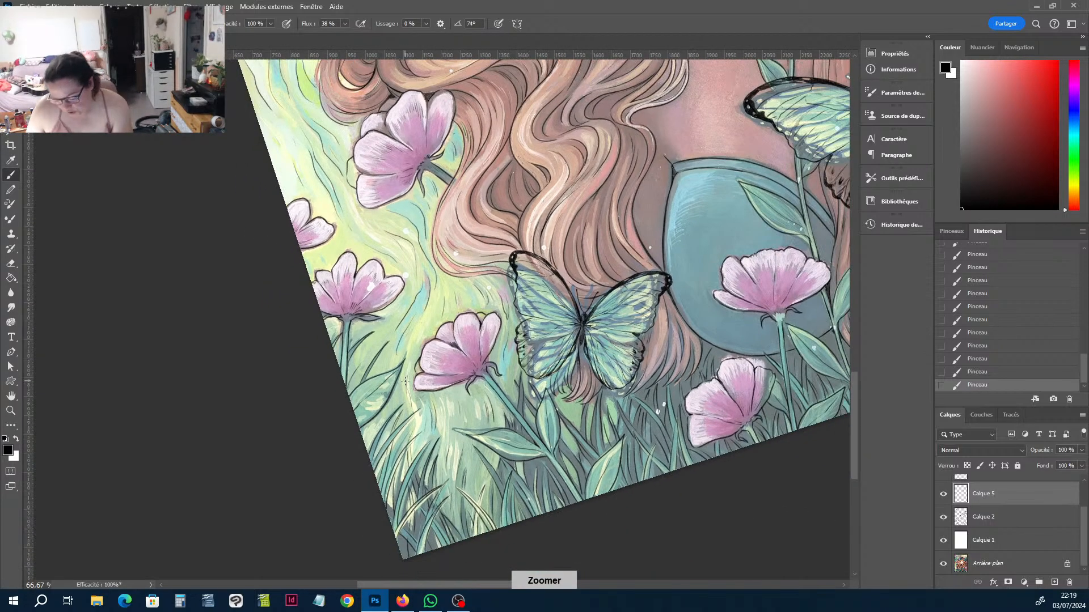
pyautogui.press('h')
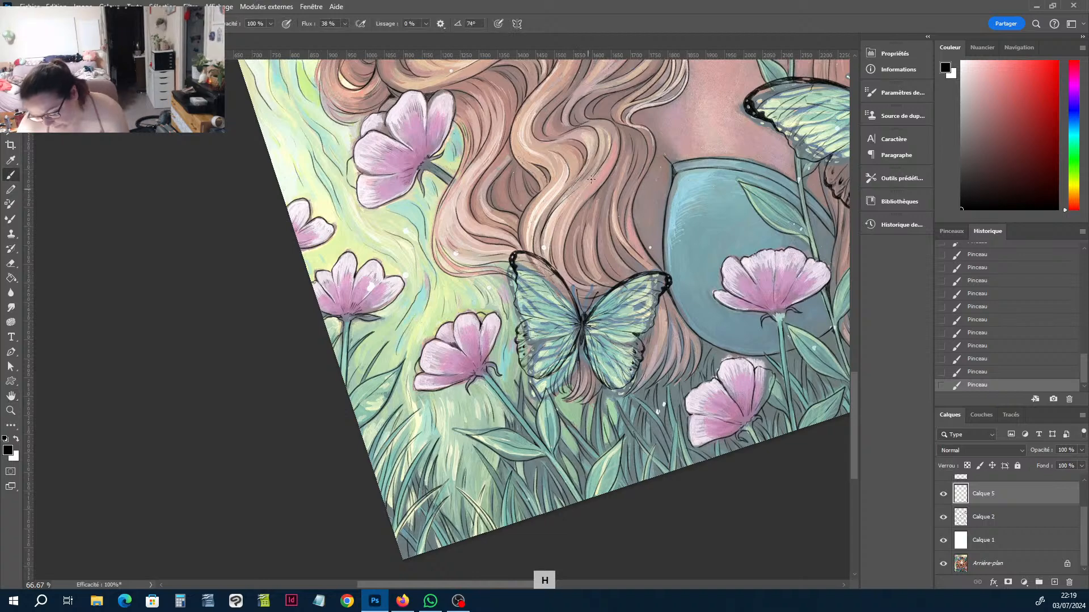
pyautogui.moveTo(616, 143); pyautogui.dragTo(403, 441)
pyautogui.scroll(-4, 668, 201)
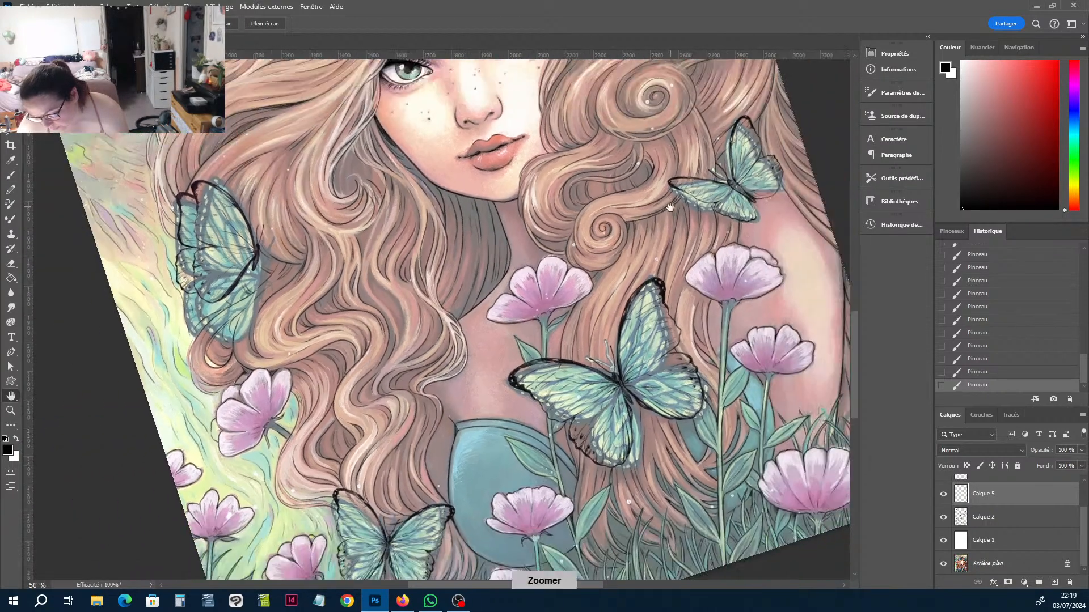
pyautogui.scroll(2, 621, 306)
pyautogui.moveTo(621, 306); pyautogui.dragTo(605, 373)
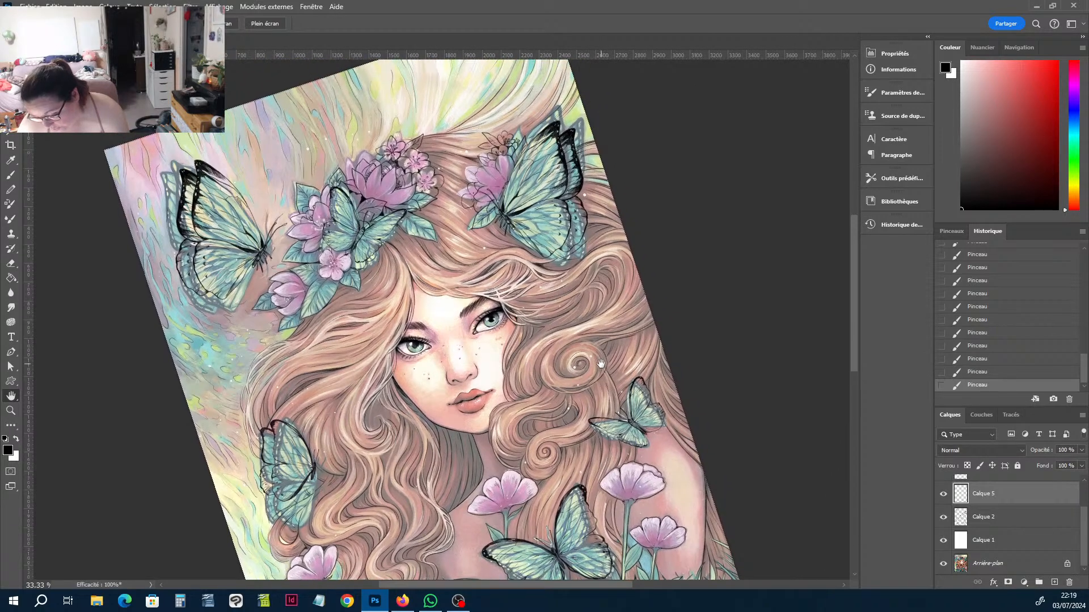
pyautogui.scroll(-1, 593, 352)
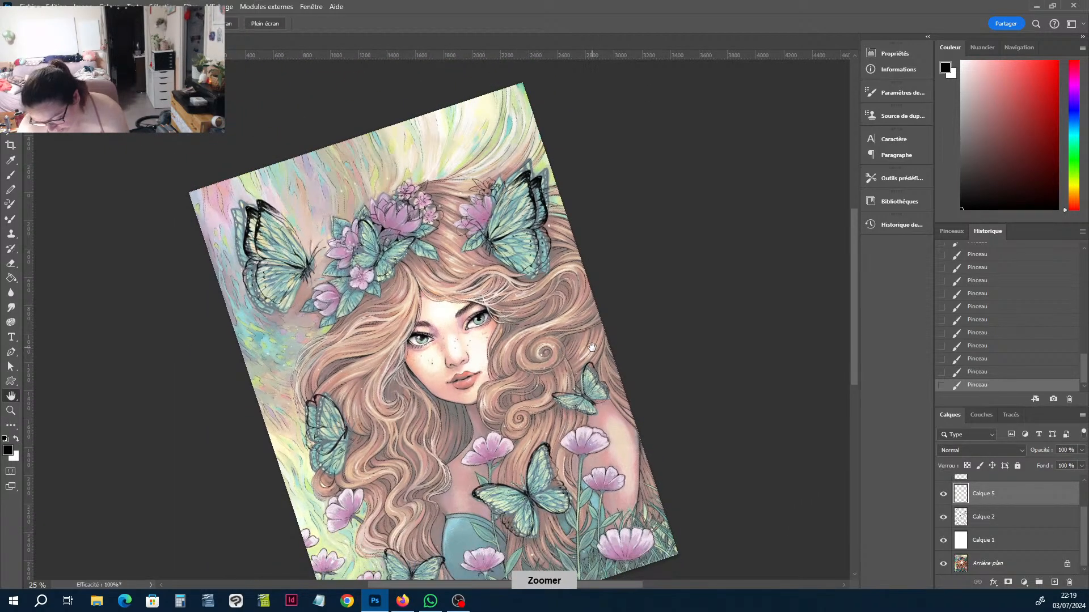
pyautogui.scroll(-1, 591, 346)
pyautogui.scroll(3, 591, 344)
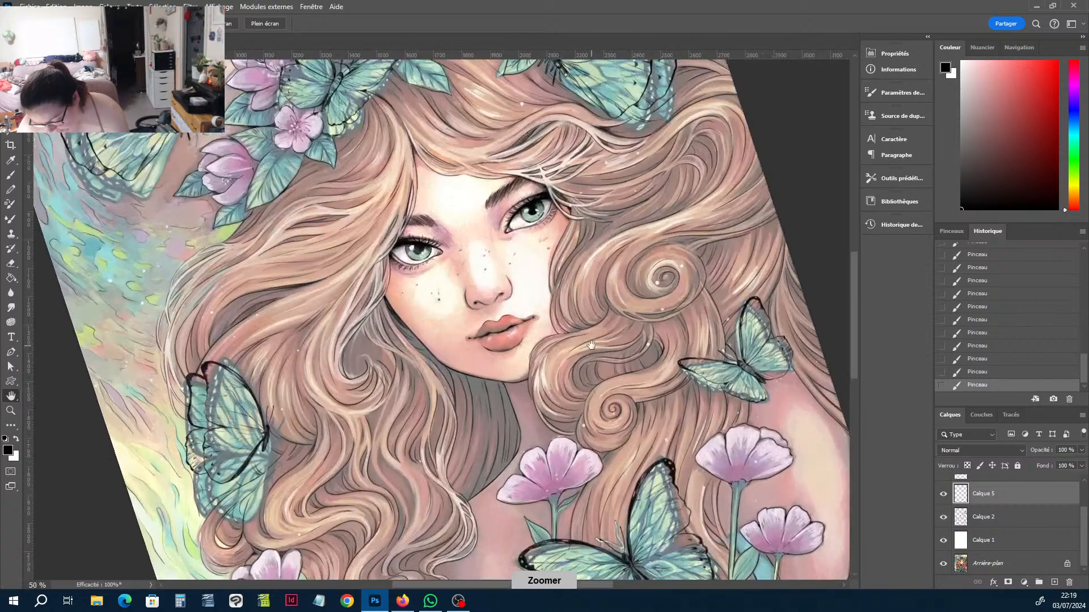
pyautogui.scroll(3, 591, 344)
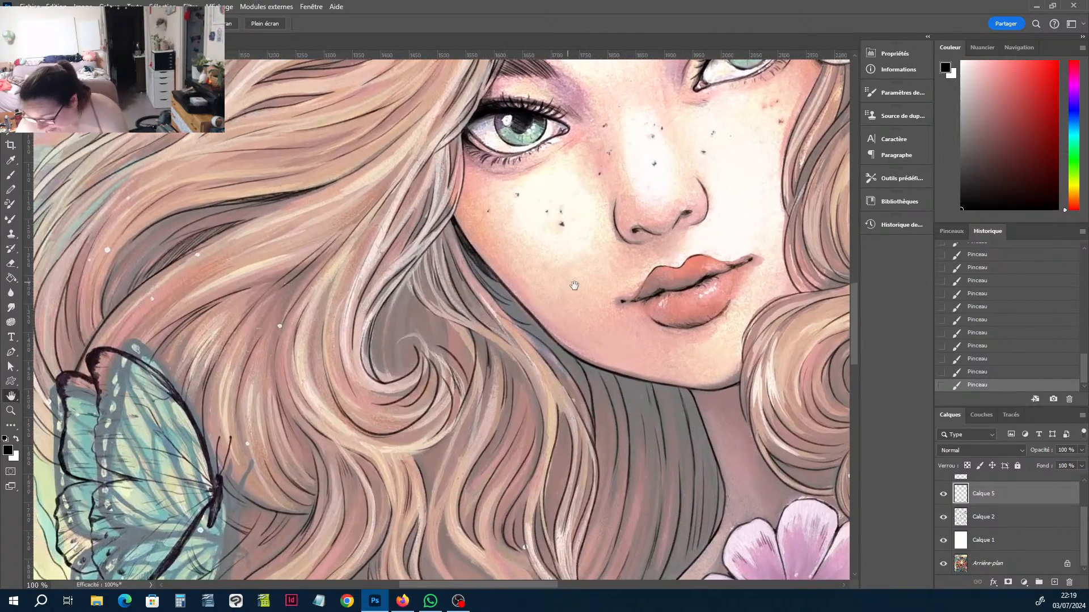
# Ink fine strands in the shaded hollow of the curl beside the cheek, erasing stray bits of line.
pyautogui.moveTo(574, 286); pyautogui.dragTo(604, 299)
pyautogui.press('b')
pyautogui.moveTo(443, 306)
pyautogui.mouseDown()
pyautogui.moveTo(430, 381)
pyautogui.moveTo(437, 370)
pyautogui.mouseUp()
pyautogui.moveTo(425, 317); pyautogui.dragTo(416, 394)
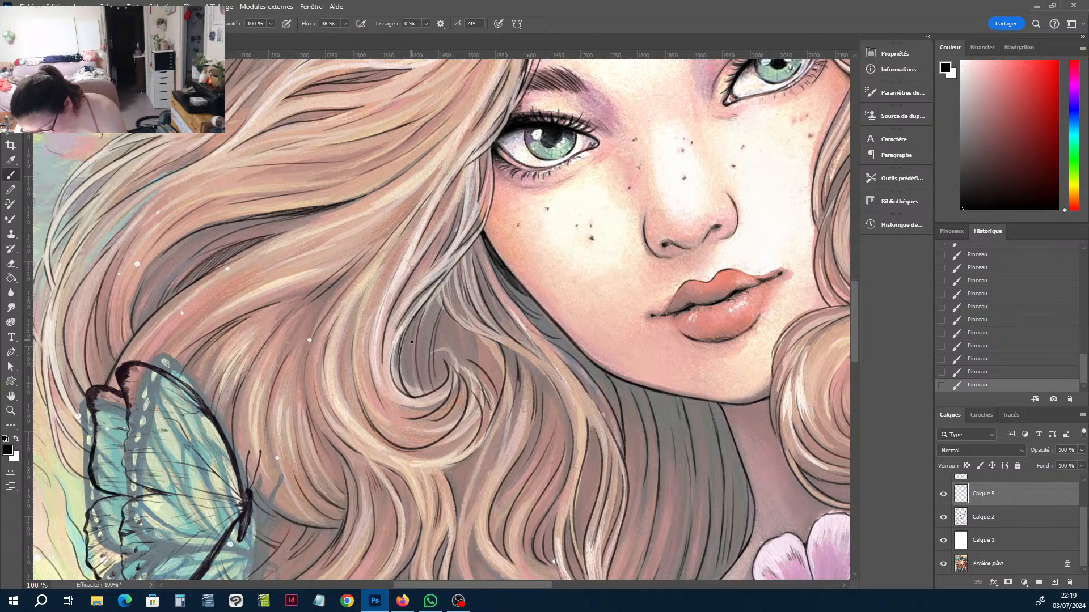
pyautogui.press('e')
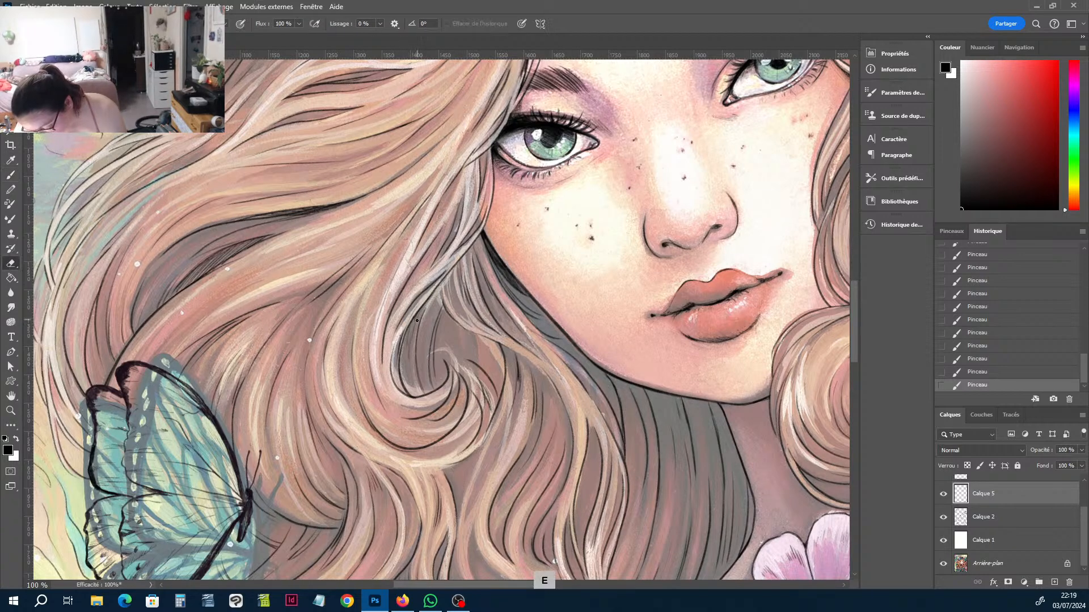
pyautogui.press('b')
pyautogui.moveTo(416, 351)
pyautogui.mouseDown()
pyautogui.moveTo(460, 326)
pyautogui.moveTo(477, 361)
pyautogui.moveTo(467, 355)
pyautogui.mouseUp()
pyautogui.press('e')
pyautogui.press('b')
pyautogui.moveTo(468, 336); pyautogui.dragTo(474, 356)
pyautogui.moveTo(475, 339); pyautogui.dragTo(474, 357)
# Merge the line art layers Calque 2, Calque 5, Calque 4 and Calque 3 into one layer.
pyautogui.hotkey('ctrl', '-')
pyautogui.hotkey('ctrl', '-')
pyautogui.hotkey('ctrl', '-')
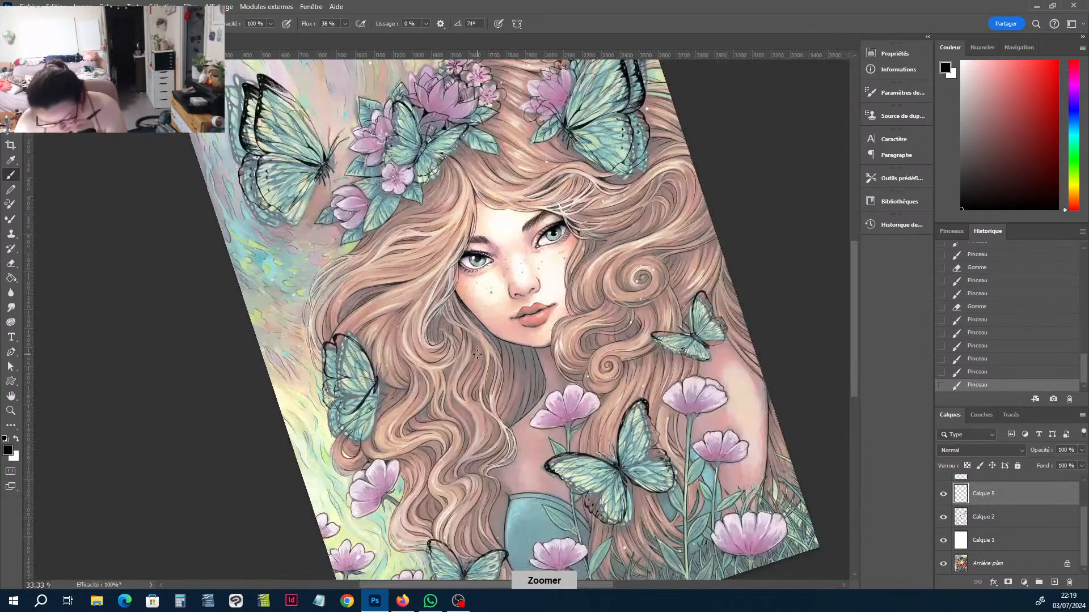
pyautogui.hotkey('ctrl', '-')
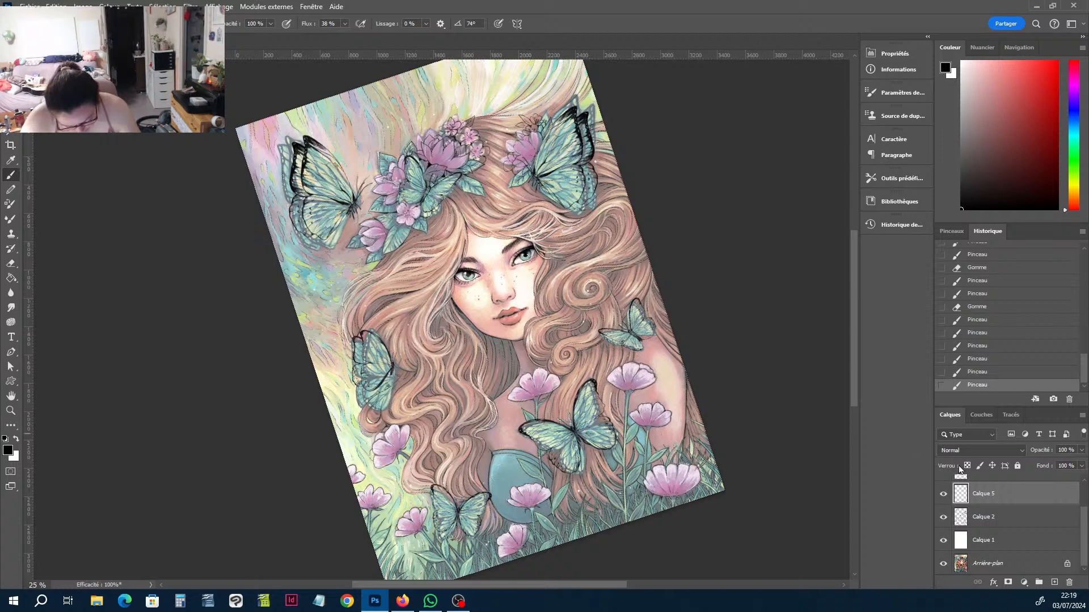
pyautogui.click(1001, 518)
pyautogui.scroll(2, 1006, 504)
pyautogui.keyDown('shift'); pyautogui.click(1006, 492); pyautogui.keyUp('shift')
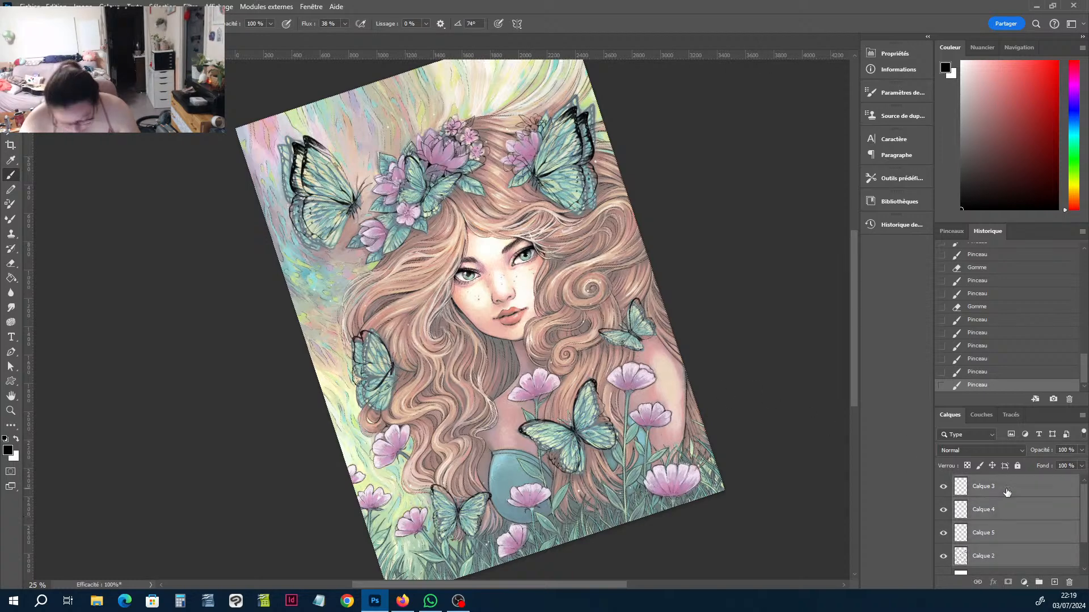
pyautogui.hotkey('ctrl', 'e')
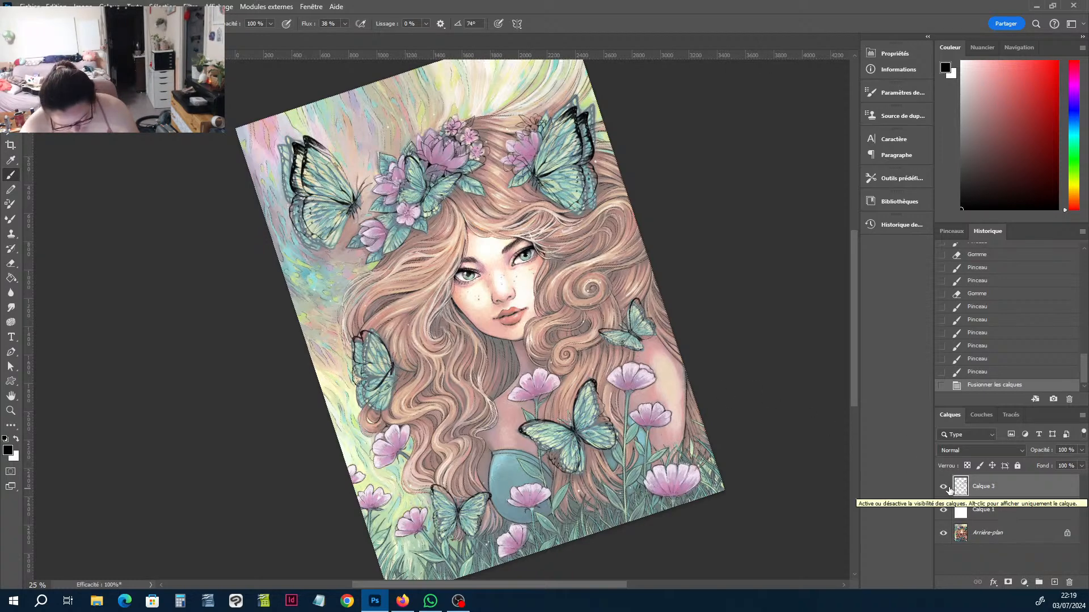
# Toggle the merged line art layer and the white Calque 1 layer off and on to compare the painting.
pyautogui.click(946, 488)
pyautogui.click(948, 488)
pyautogui.click(959, 512)
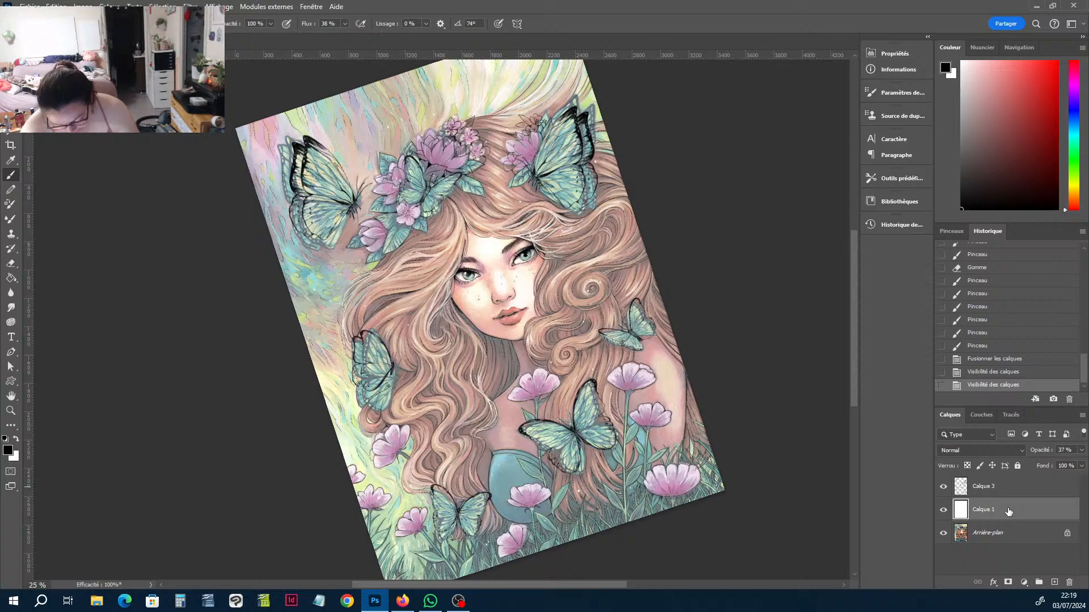
pyautogui.click(945, 512)
pyautogui.click(945, 513)
# Zoom in on the face and toggle the Arrière-plan layer's visibility to examine the line art alone.
pyautogui.press('z')
pyautogui.moveTo(539, 249); pyautogui.dragTo(586, 299)
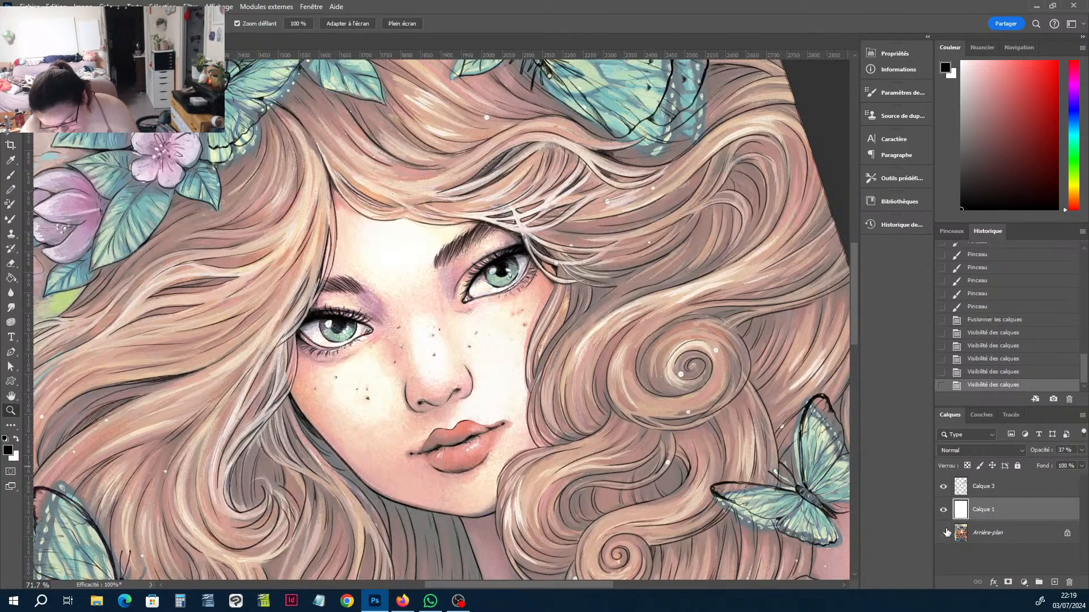
pyautogui.click(944, 533)
pyautogui.click(944, 533)
pyautogui.click(945, 533)
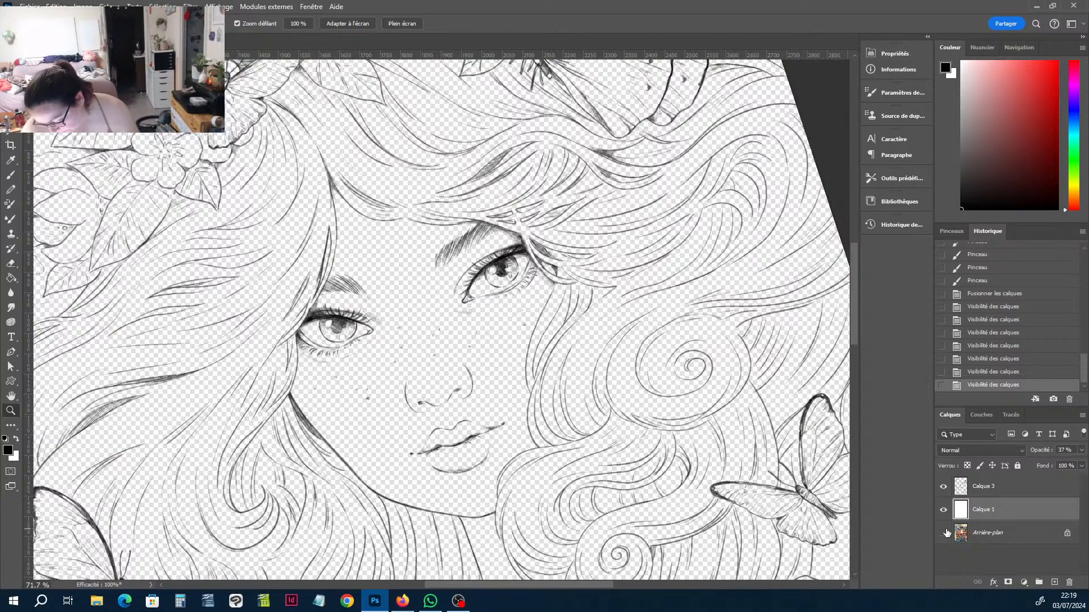
pyautogui.click(945, 533)
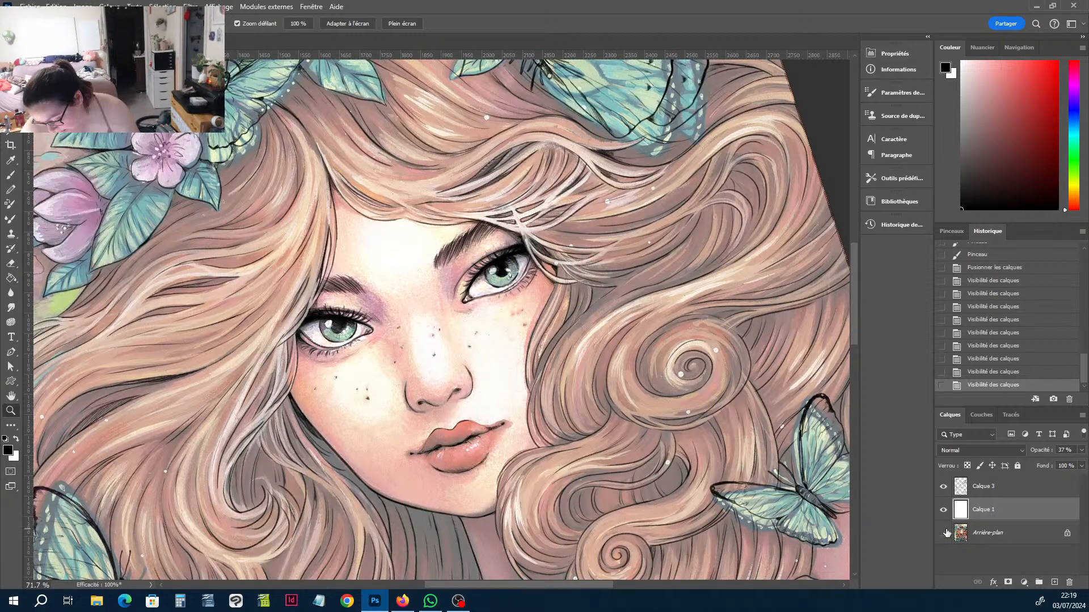
# Toggle the visibility of the Arrière-plan and Calque 1 layers to compare the painting with the line art.
pyautogui.click(946, 533)
pyautogui.click(945, 533)
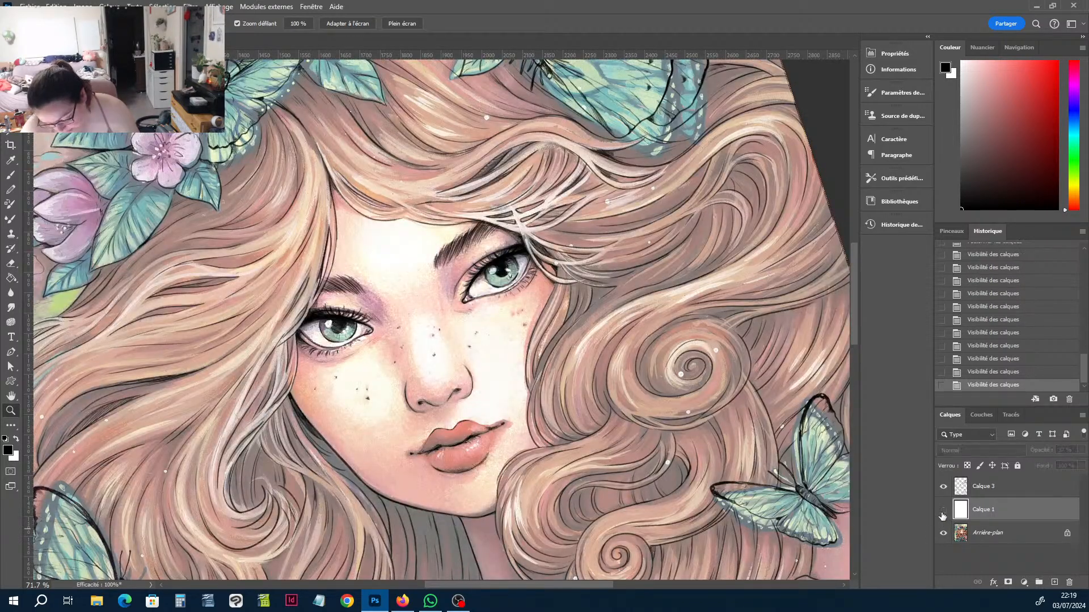
pyautogui.click(942, 512)
pyautogui.click(943, 511)
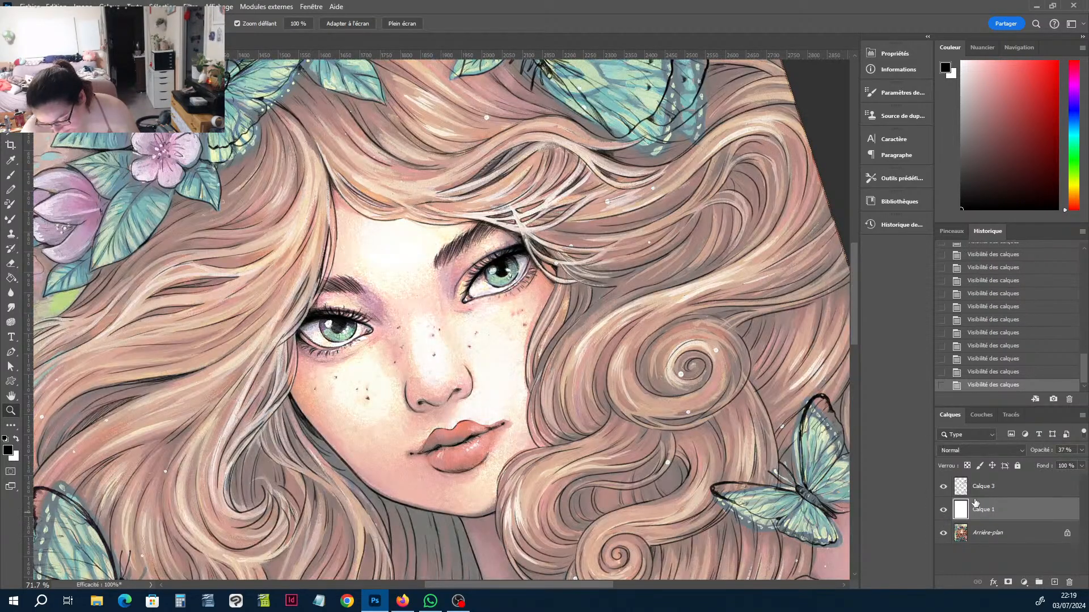
# Set the white Calque 1 layer's opacity to 55 % and make the Calque 3 line art layer active.
pyautogui.click(1082, 452)
pyautogui.moveTo(1046, 465); pyautogui.dragTo(1057, 464)
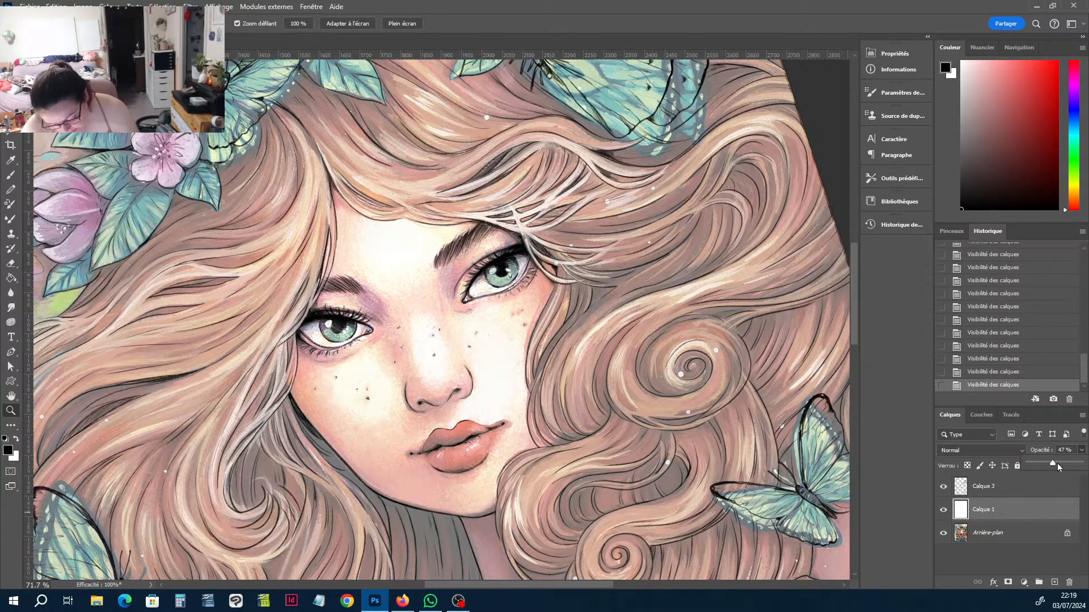
pyautogui.click(1010, 487)
# Place three guides across the face at eye level to check the alignment of both eyes.
pyautogui.moveTo(528, 244); pyautogui.dragTo(532, 243)
pyautogui.moveTo(624, 181); pyautogui.dragTo(650, 271)
pyautogui.press('r')
pyautogui.moveTo(407, 56); pyautogui.dragTo(477, 285)
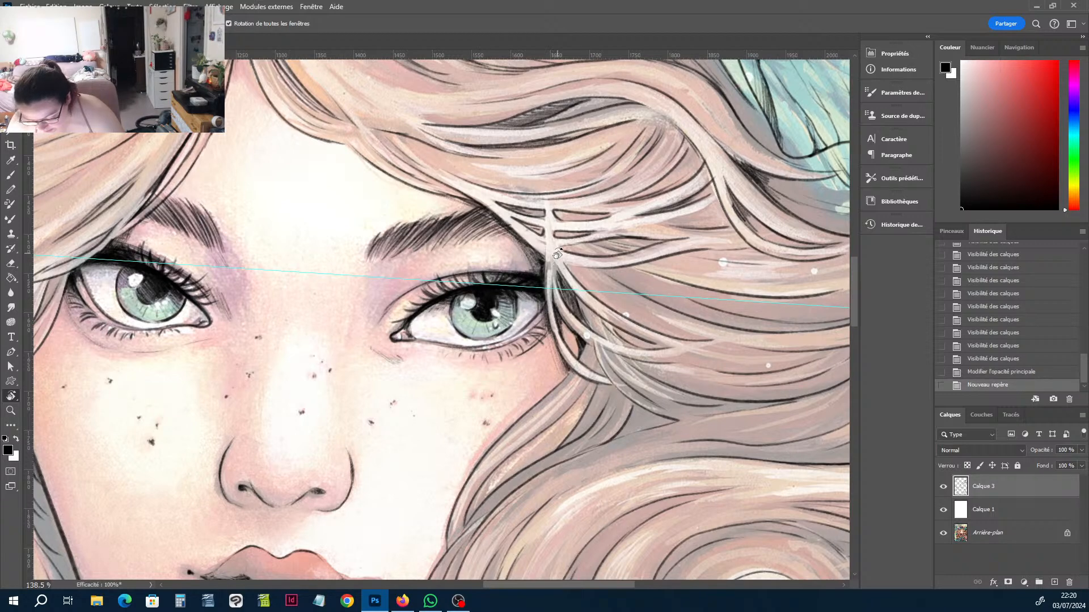
pyautogui.moveTo(309, 57); pyautogui.dragTo(319, 259)
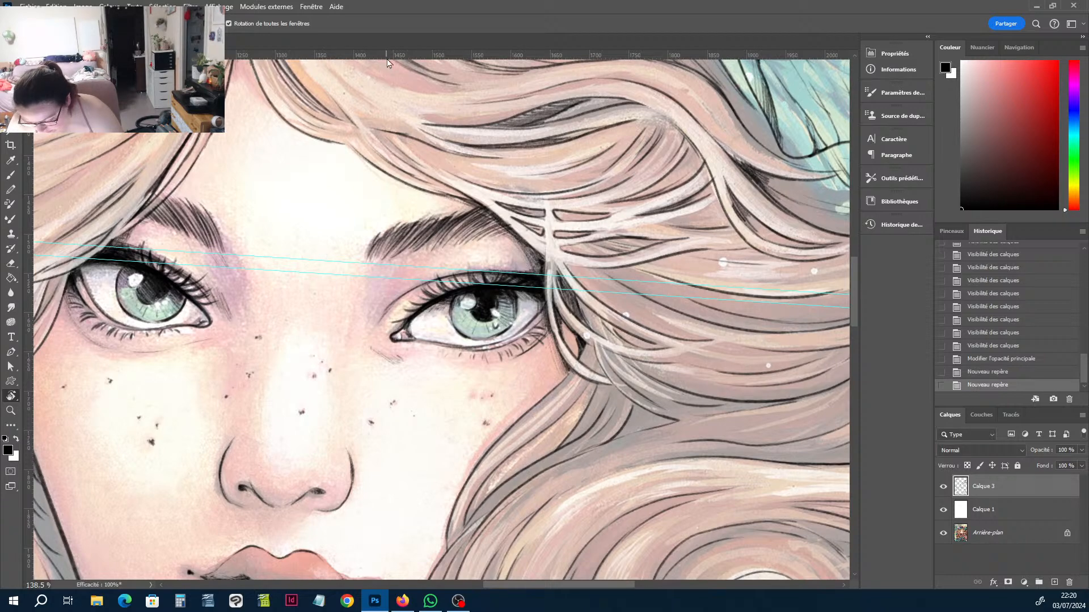
pyautogui.moveTo(388, 58); pyautogui.dragTo(404, 318)
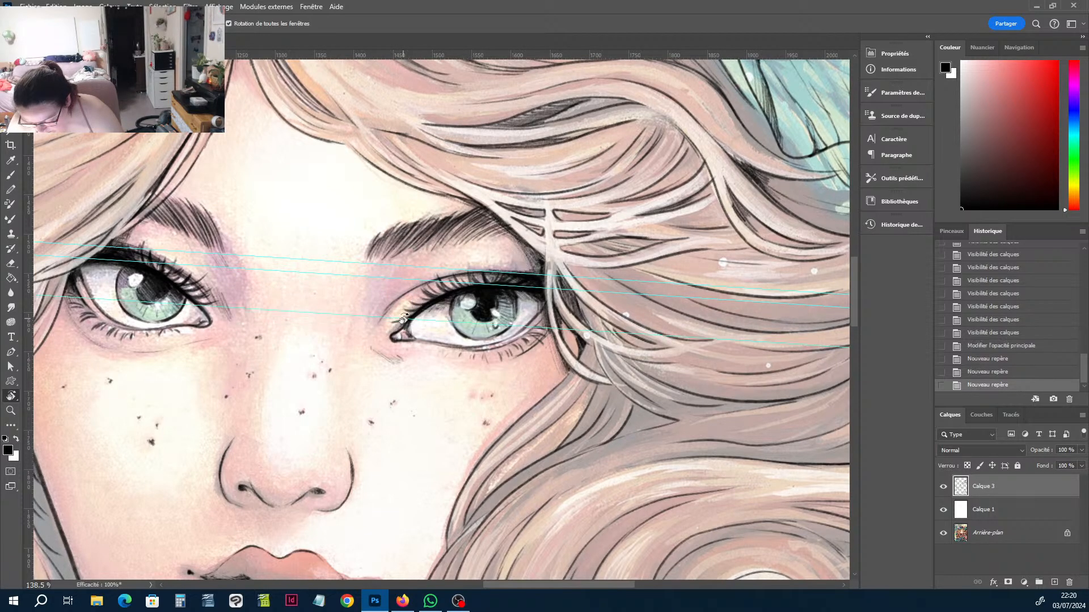
# Ink short lashes along the inner upper lid of the eye beside the white hair strands, erasing stray bits.
pyautogui.moveTo(639, 315)
pyautogui.mouseDown()
pyautogui.moveTo(665, 290)
pyautogui.moveTo(520, 315)
pyautogui.moveTo(588, 303)
pyautogui.moveTo(584, 278)
pyautogui.mouseUp()
pyautogui.press('h')
pyautogui.press('r')
pyautogui.press('b')
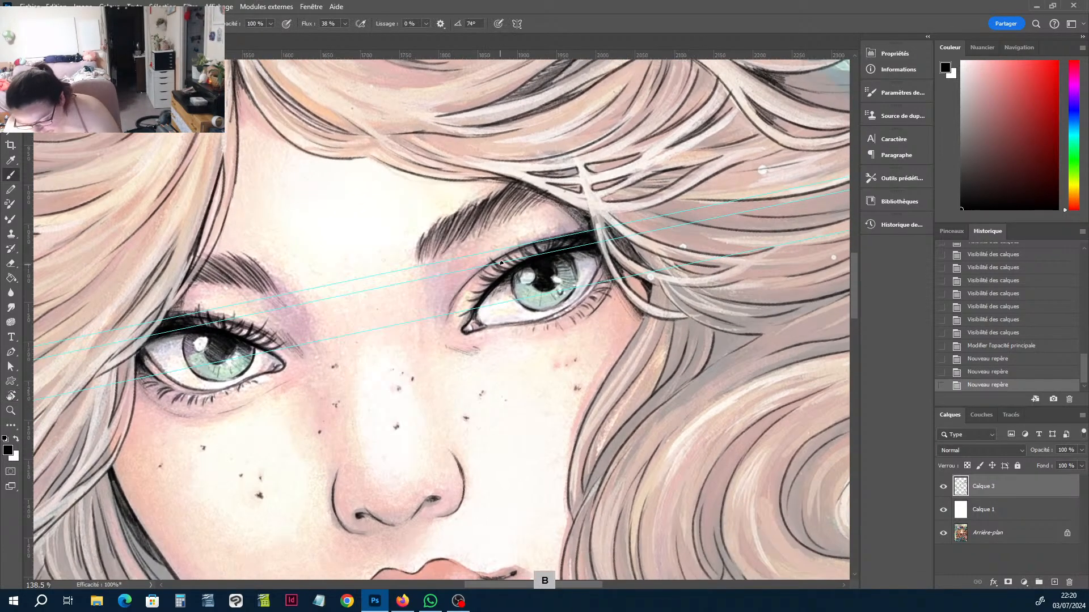
pyautogui.moveTo(492, 279); pyautogui.dragTo(482, 270)
pyautogui.moveTo(489, 281); pyautogui.dragTo(475, 275)
pyautogui.moveTo(483, 287)
pyautogui.mouseDown()
pyautogui.moveTo(472, 277)
pyautogui.moveTo(465, 288)
pyautogui.mouseUp()
pyautogui.moveTo(474, 303)
pyautogui.mouseDown()
pyautogui.moveTo(461, 296)
pyautogui.moveTo(447, 313)
pyautogui.mouseUp()
pyautogui.press('e')
pyautogui.moveTo(451, 303)
pyautogui.mouseDown()
pyautogui.moveTo(448, 312)
pyautogui.moveTo(491, 262)
pyautogui.mouseUp()
pyautogui.press('b')
pyautogui.moveTo(517, 264); pyautogui.dragTo(510, 255)
# Revert the accidental brush stroke across the hair and clear all guides from the canvas.
pyautogui.moveTo(703, 214); pyautogui.dragTo(693, 304)
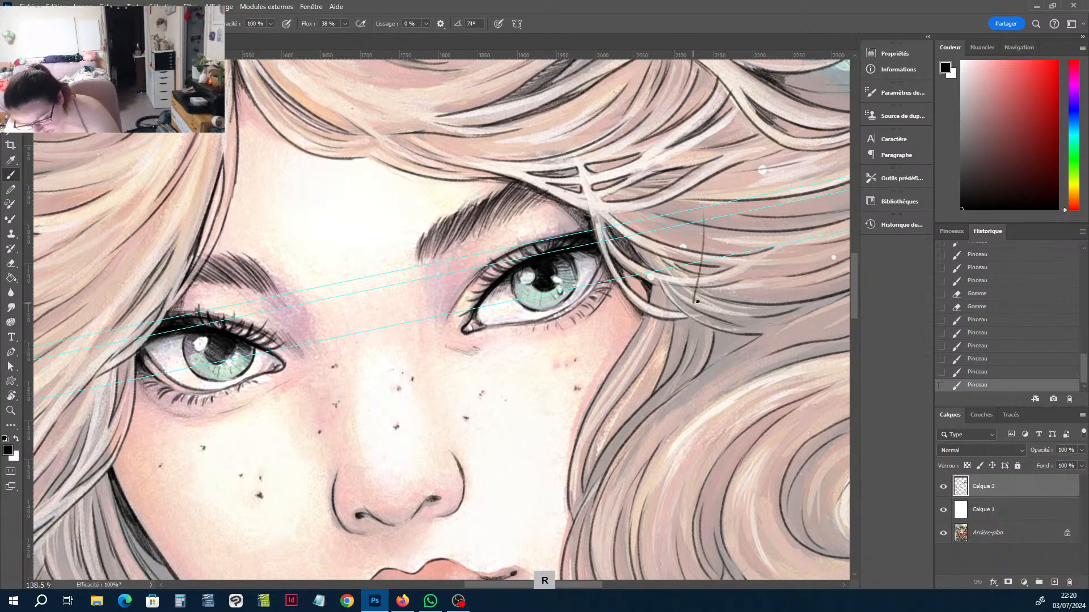
pyautogui.click(974, 368)
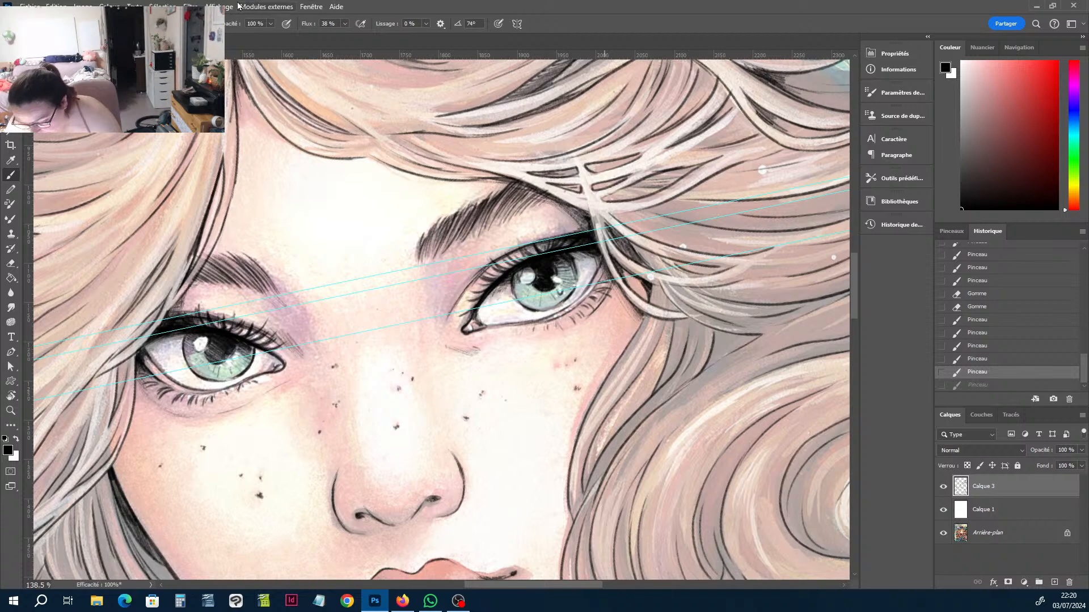
pyautogui.click(219, 7)
pyautogui.moveTo(306, 305)
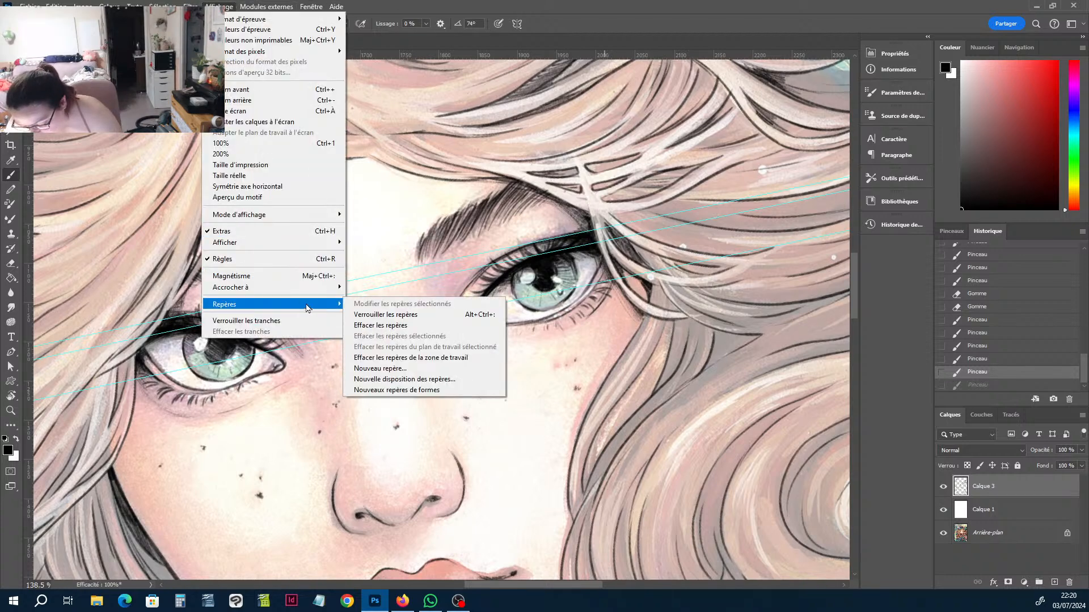
pyautogui.click(420, 359)
# Ink the eyelid line above the upper lashes of the same eye, from the inner to the outer corner.
pyautogui.press('r')
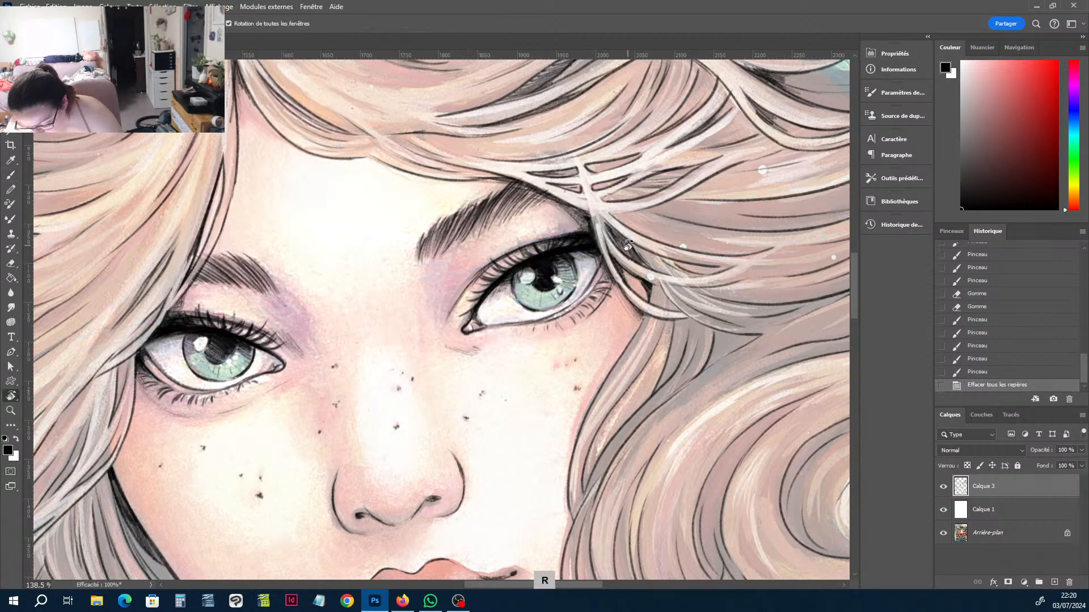
pyautogui.moveTo(628, 245)
pyautogui.mouseDown()
pyautogui.moveTo(682, 385)
pyautogui.moveTo(556, 527)
pyautogui.mouseUp()
pyautogui.press('b')
pyautogui.moveTo(464, 353); pyautogui.dragTo(492, 367)
pyautogui.moveTo(481, 359); pyautogui.dragTo(525, 389)
pyautogui.moveTo(514, 379); pyautogui.dragTo(534, 400)
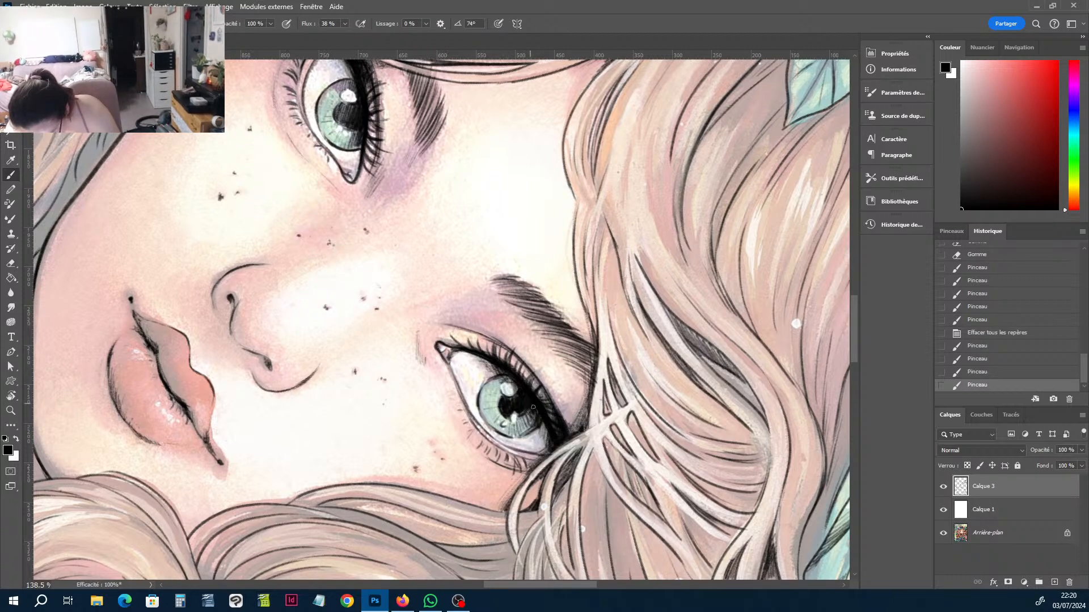
pyautogui.moveTo(533, 407); pyautogui.dragTo(547, 446)
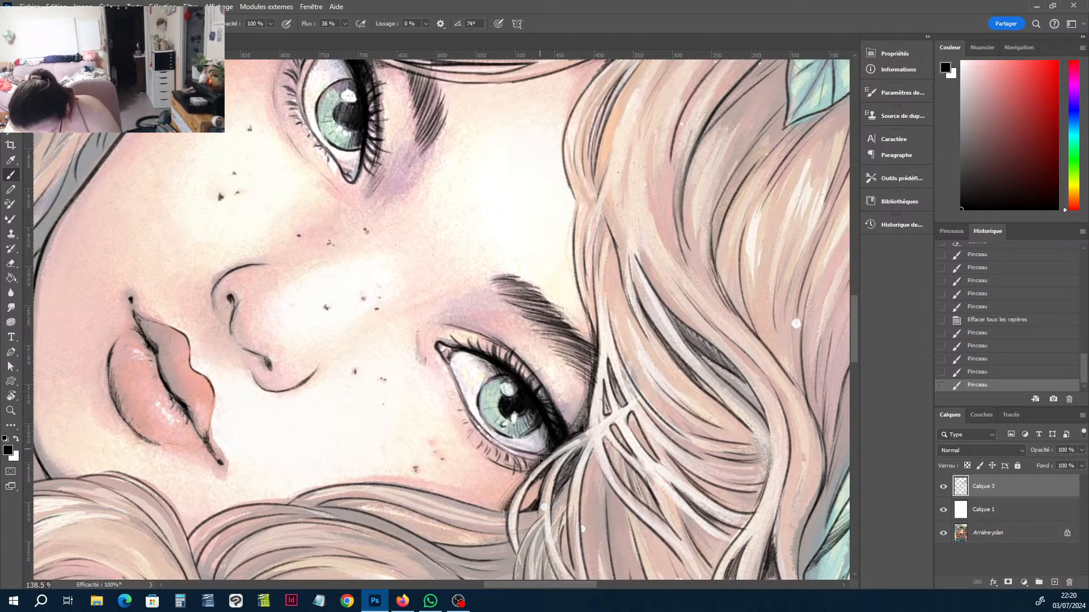
# Set Calque 1's opacity to 100 % to isolate the line art, make Calque 3 active again and save the file.
pyautogui.press('r')
pyautogui.moveTo(540, 460); pyautogui.dragTo(623, 170)
pyautogui.click(995, 534)
pyautogui.click(1001, 513)
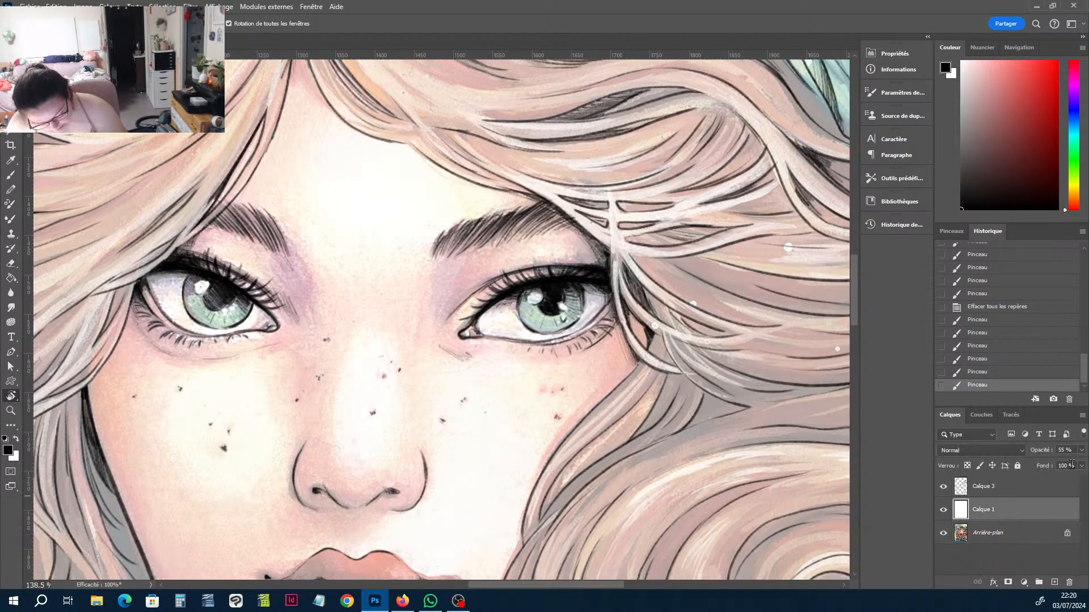
pyautogui.click(1081, 450)
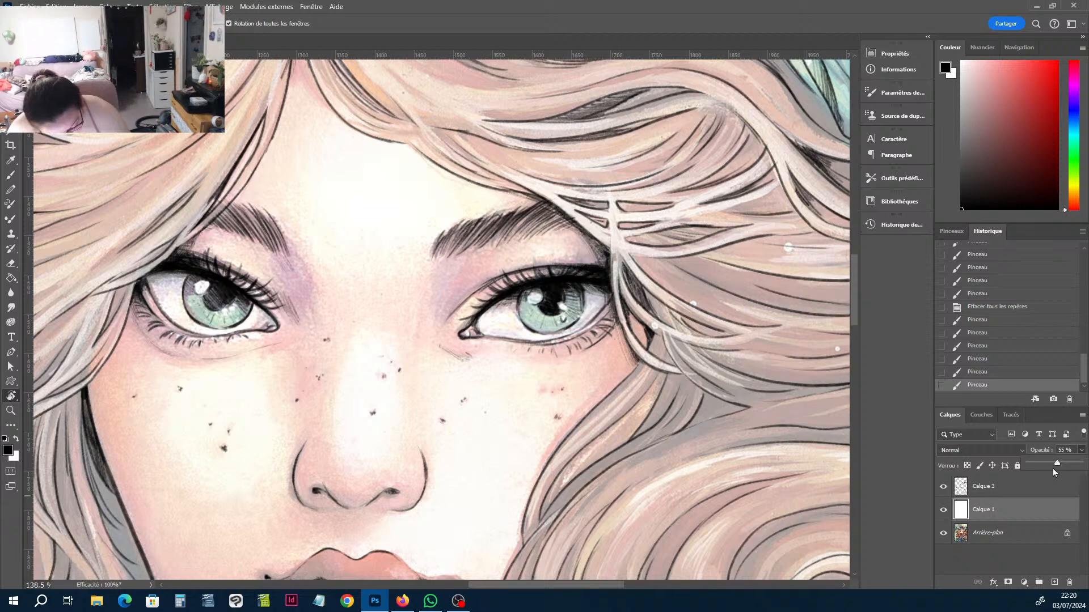
pyautogui.moveTo(1054, 473); pyautogui.dragTo(1084, 464)
pyautogui.click(998, 488)
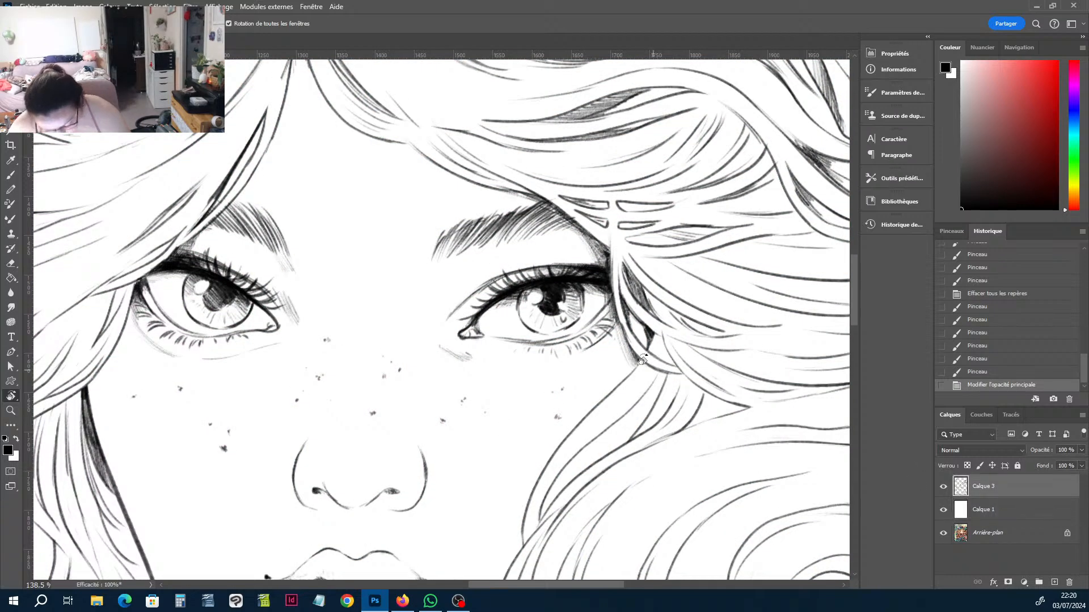
pyautogui.hotkey('ctrl', 's')
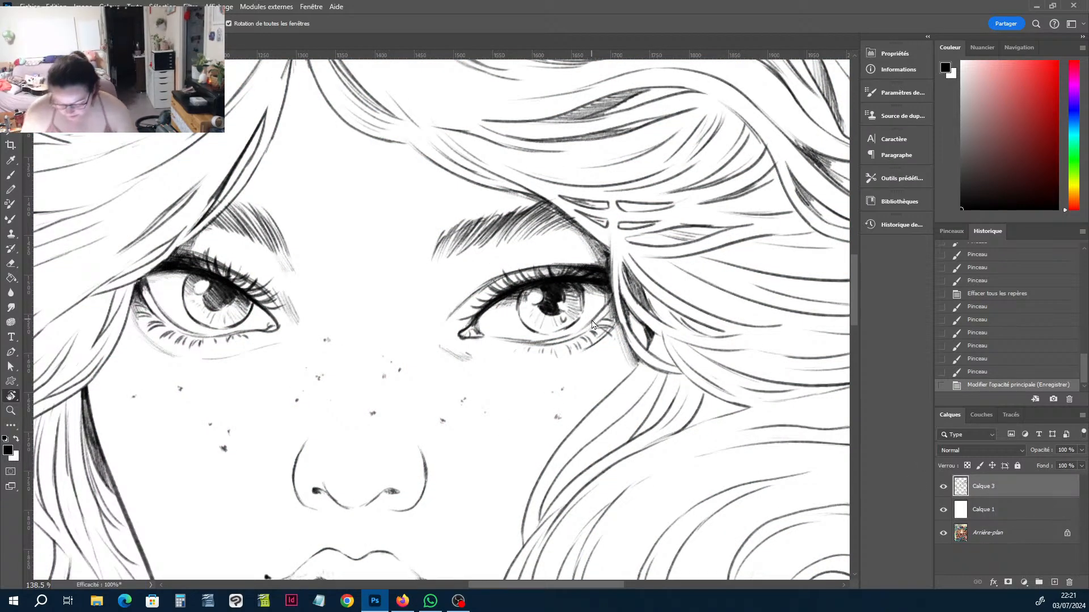
# Zoom out from the face to the whole page to examine the complete black-and-white line art.
pyautogui.scroll(-2, 538, 375)
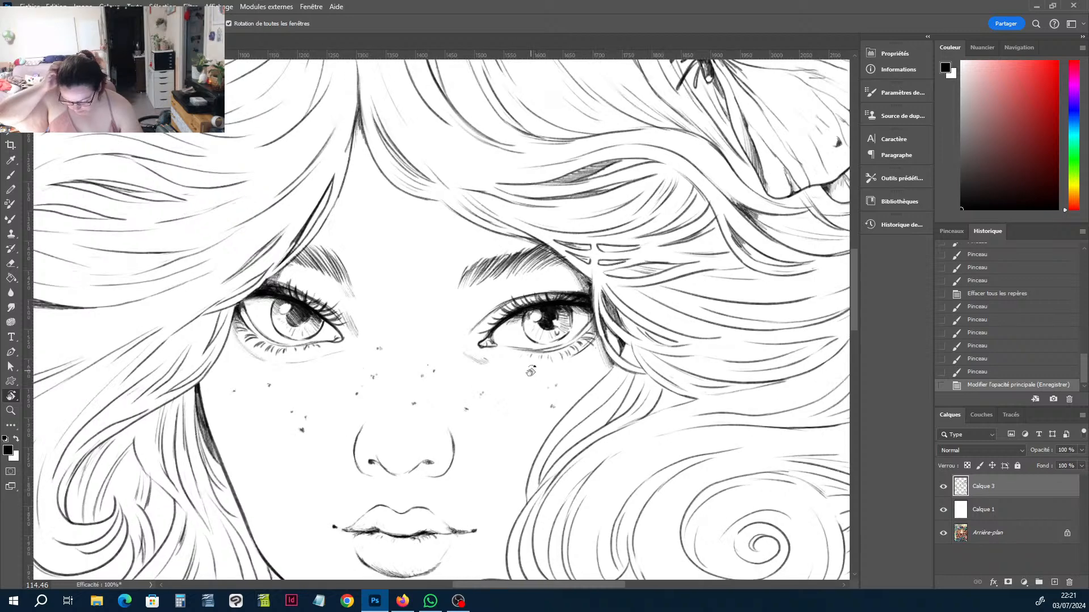
pyautogui.scroll(-3, 537, 351)
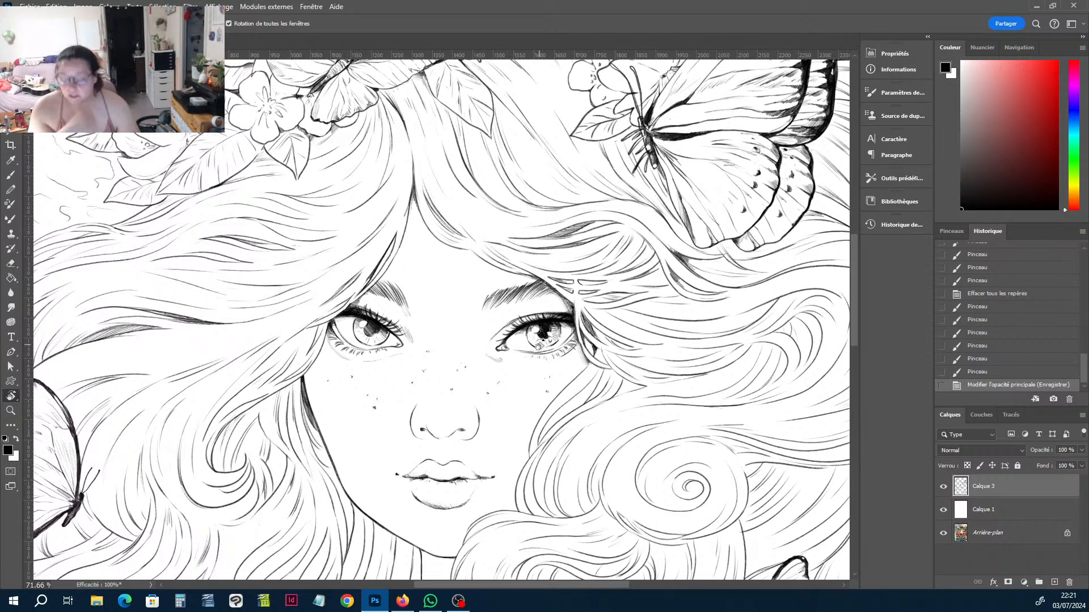
pyautogui.scroll(-2, 538, 345)
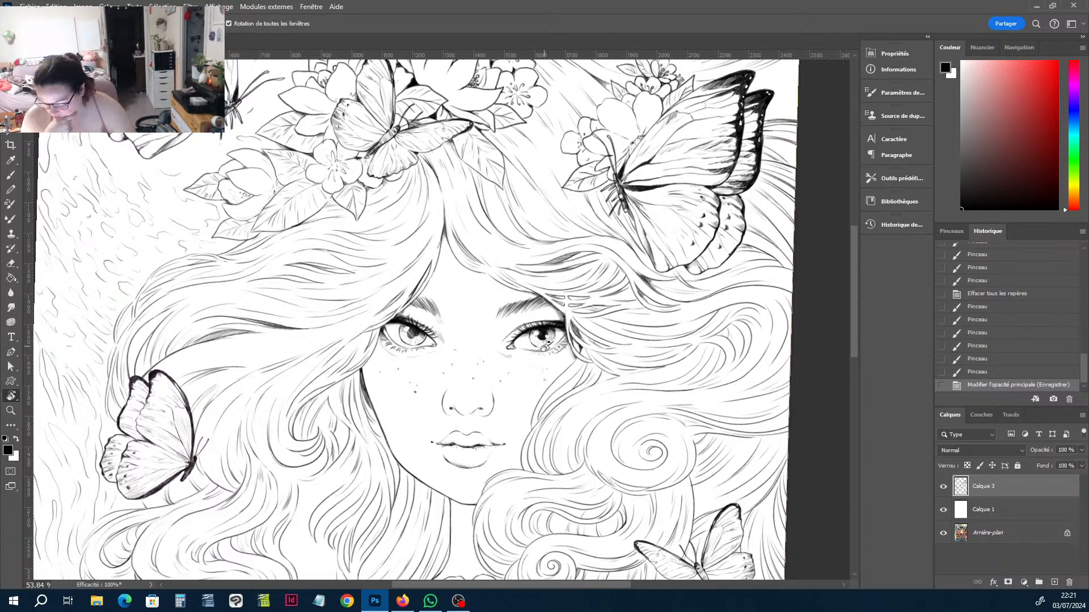
pyautogui.scroll(-1, 543, 347)
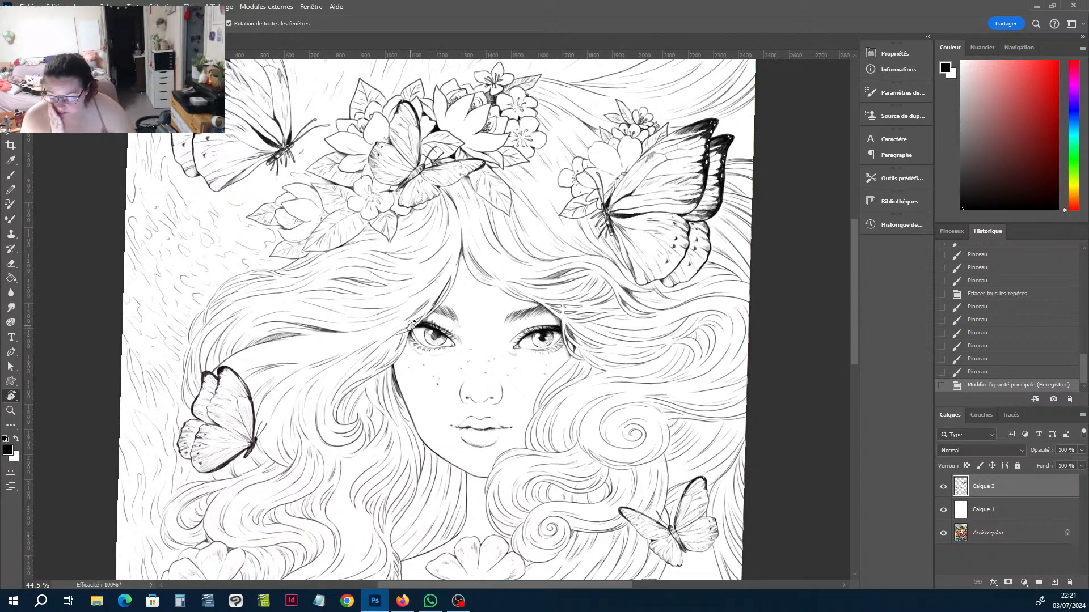
pyautogui.scroll(-1, 409, 326)
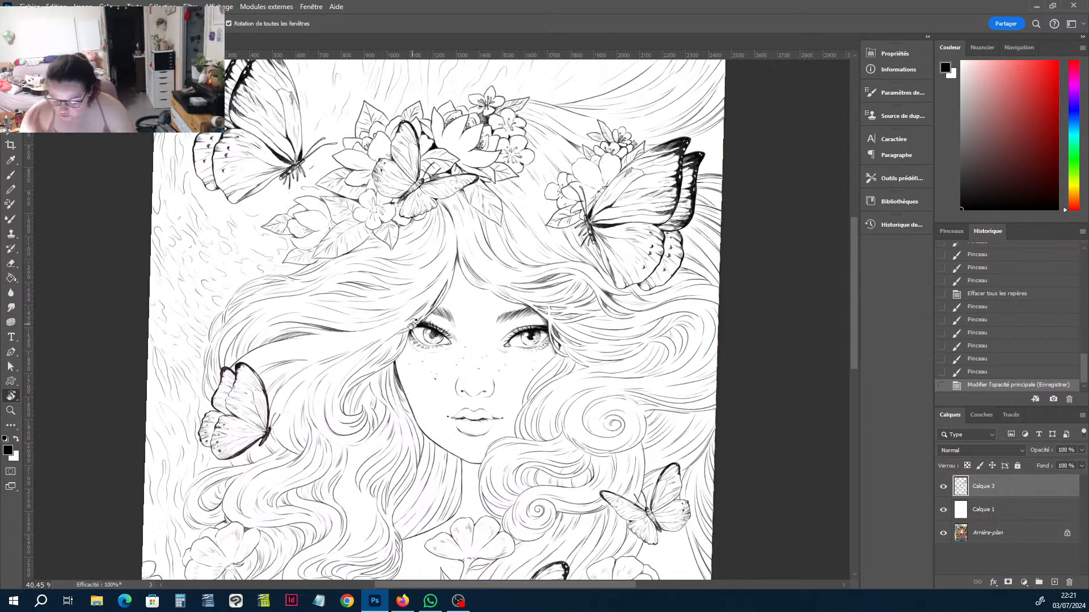
pyautogui.scroll(-2, 555, 338)
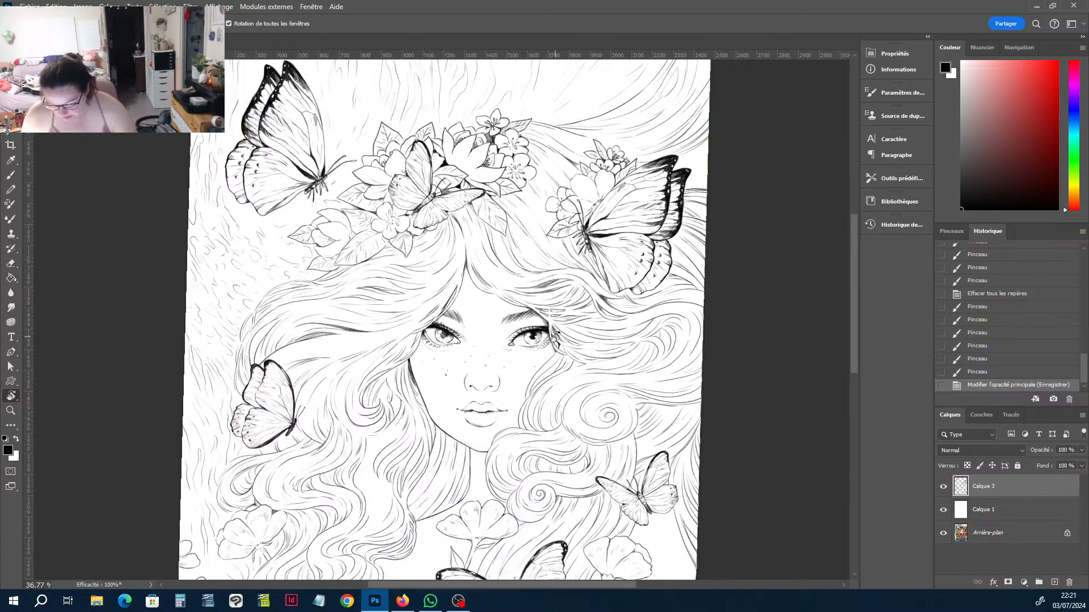
pyautogui.scroll(-1, 488, 348)
pyautogui.scroll(-2, 501, 319)
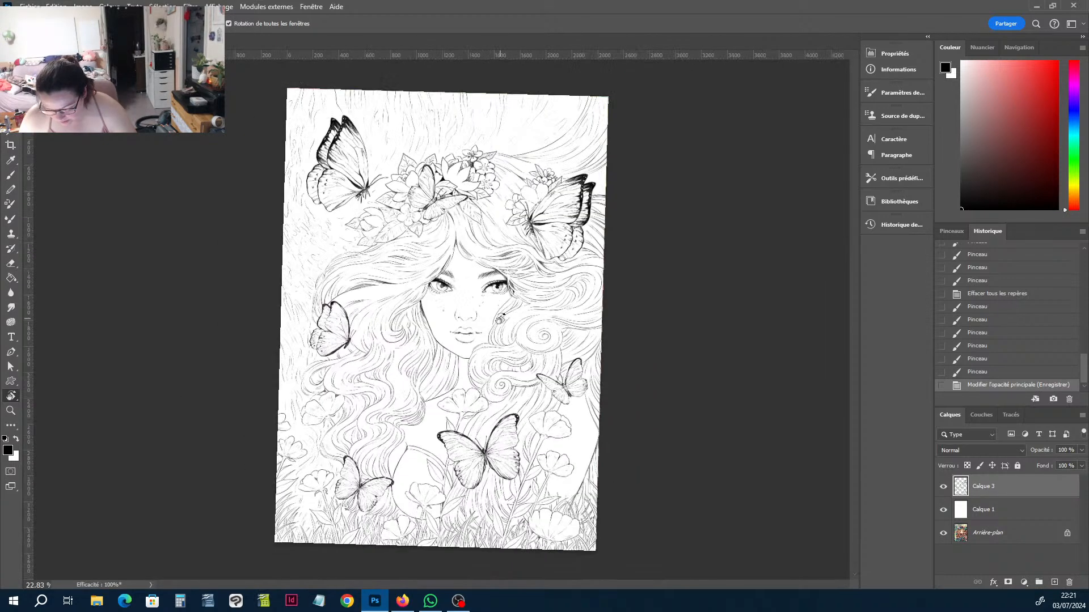
pyautogui.scroll(3, 482, 377)
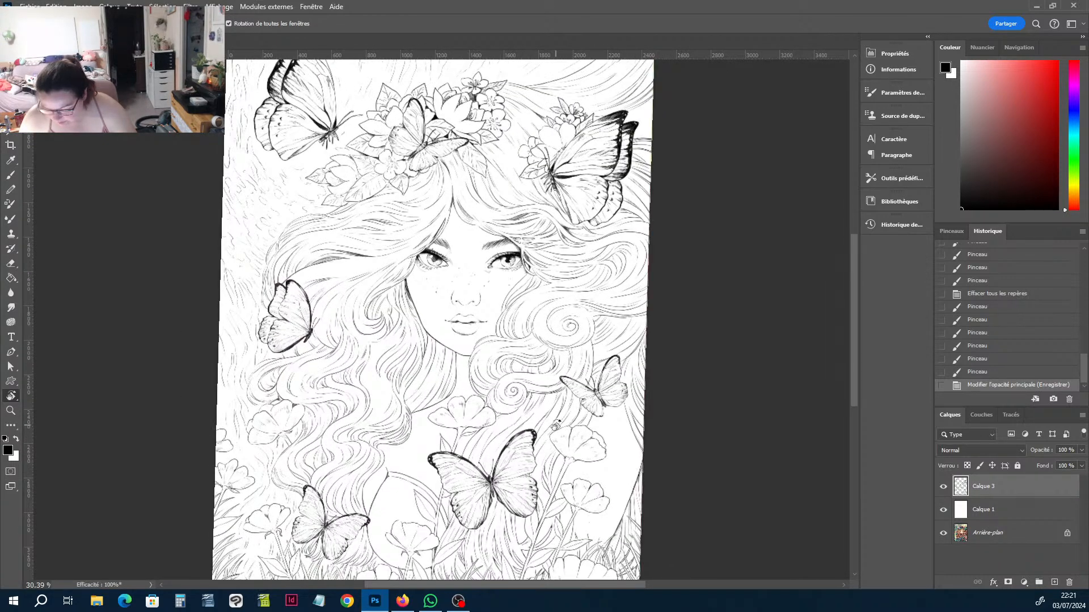
pyautogui.scroll(-3, 554, 408)
# Inspect the butterflies, flowers and grass in the lower part, toggling Calque 1 to compare the lines with the painting.
pyautogui.press('z')
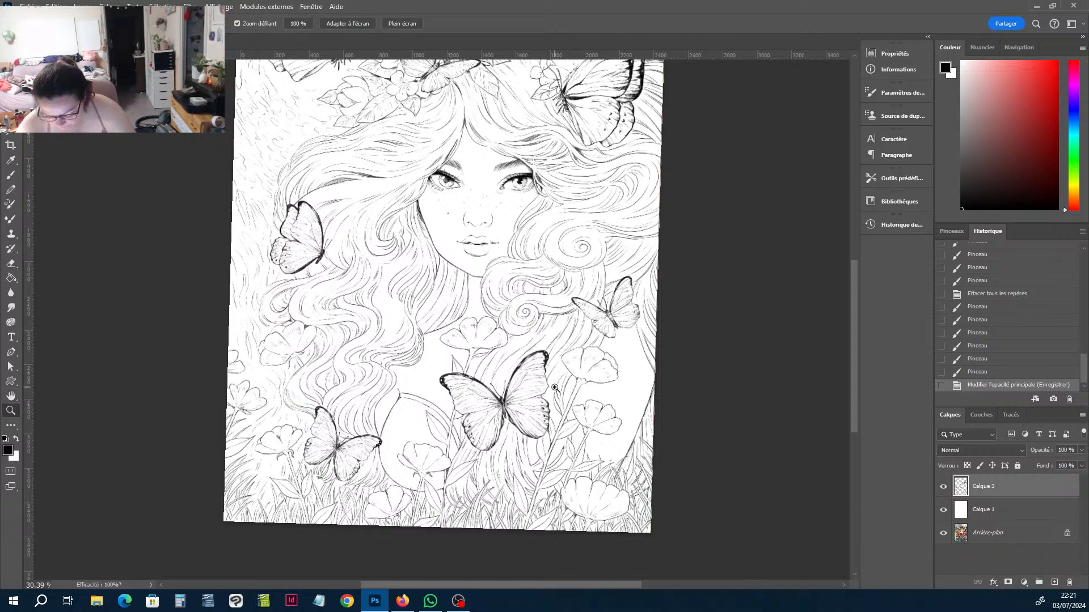
pyautogui.click(554, 388)
pyautogui.click(554, 388)
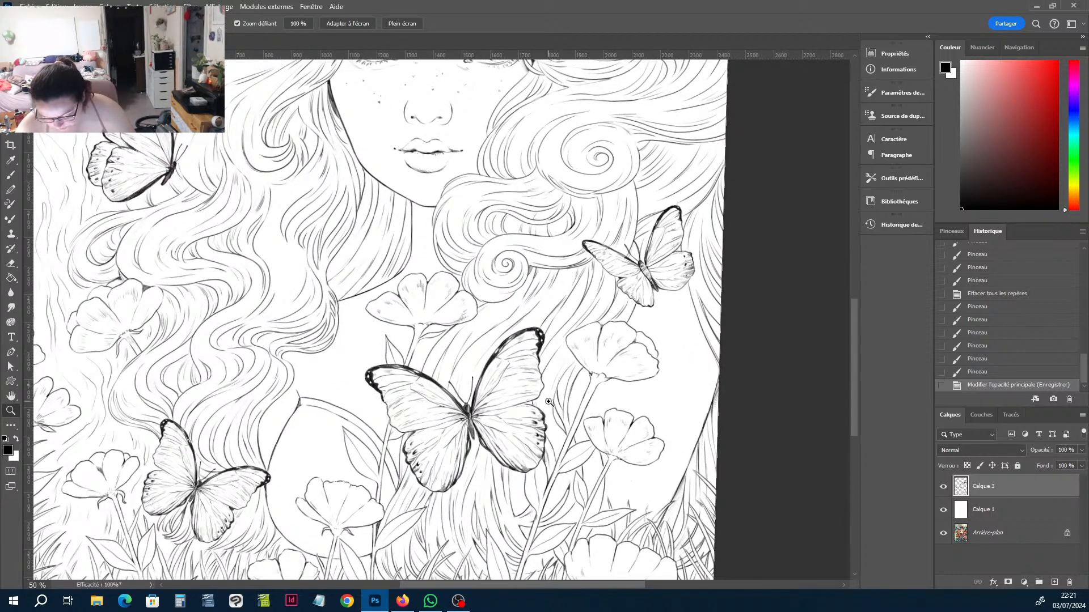
pyautogui.press('h')
pyautogui.moveTo(531, 414); pyautogui.dragTo(608, 259)
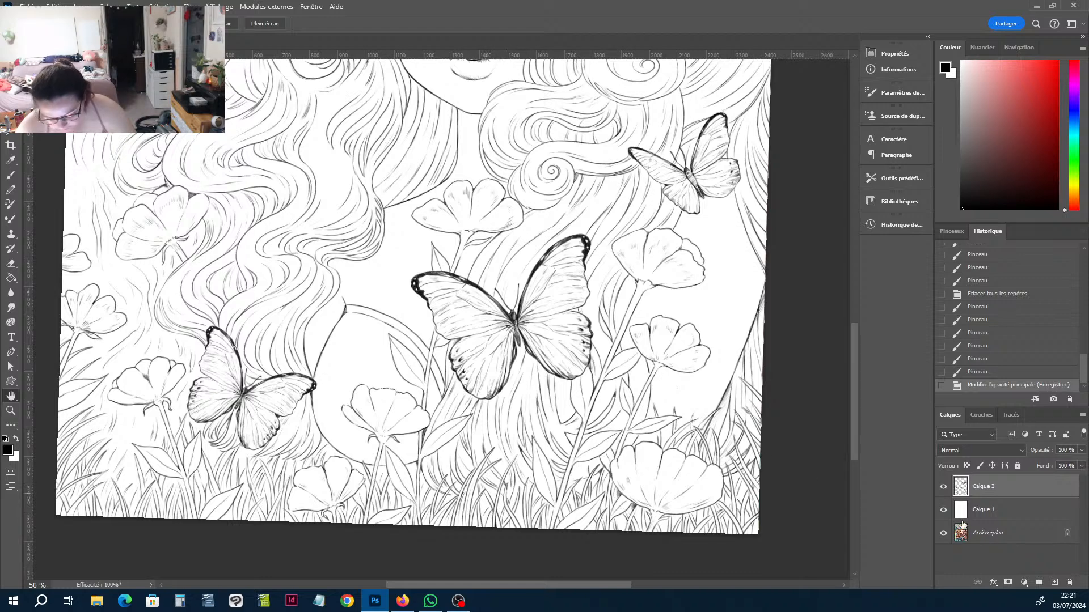
pyautogui.click(943, 511)
pyautogui.click(943, 510)
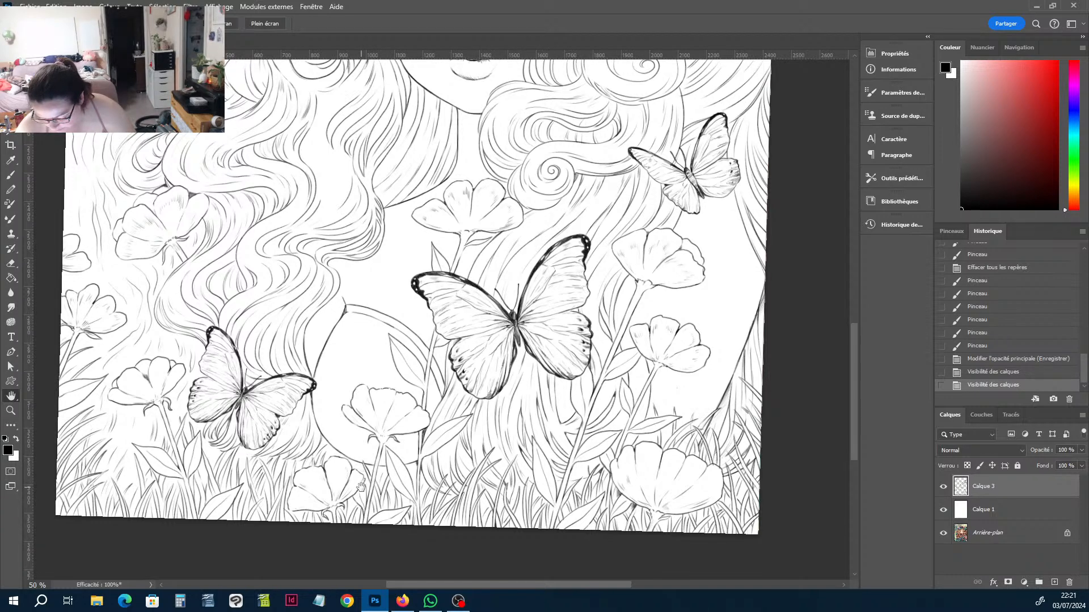
pyautogui.click(943, 511)
pyautogui.click(942, 510)
pyautogui.scroll(5, 437, 425)
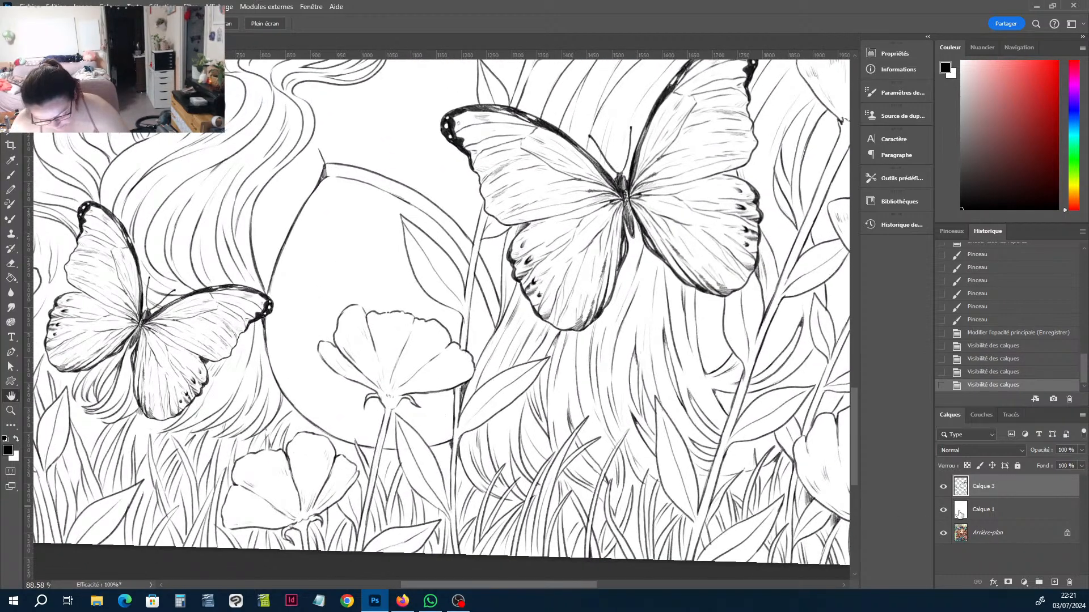
pyautogui.click(943, 510)
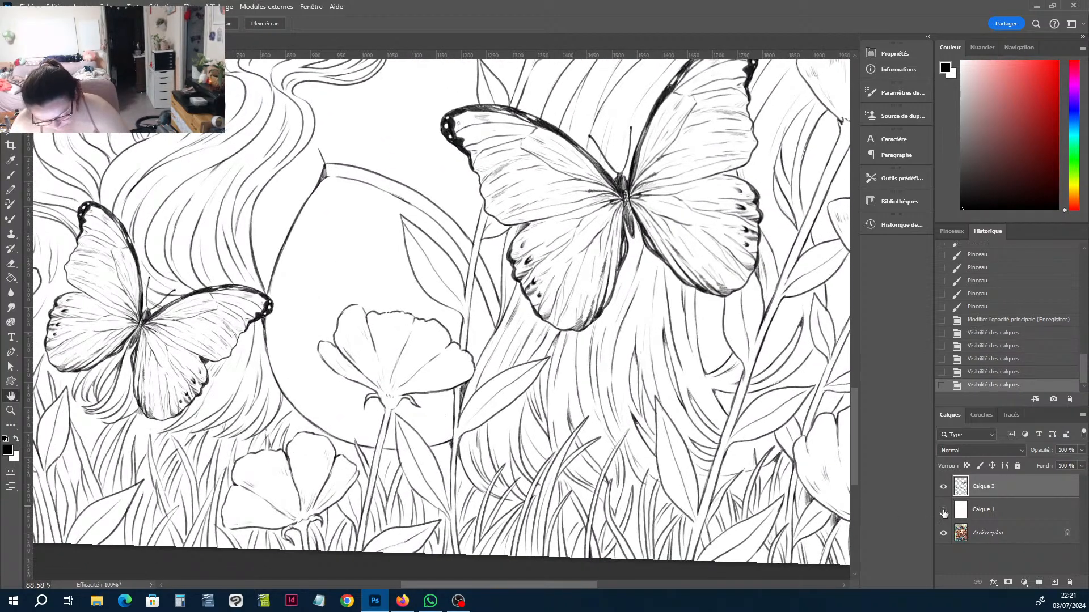
pyautogui.click(943, 511)
# Darken the gap between the lower flower's top petal and the curved contour above it with fine brush strokes.
pyautogui.scroll(2, 418, 443)
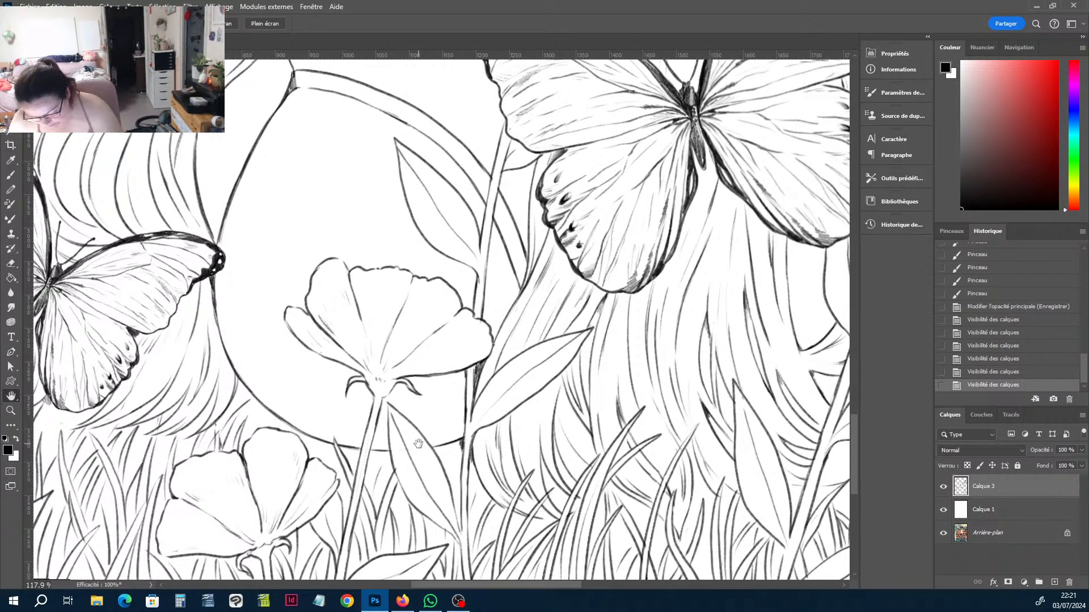
pyautogui.scroll(-3, 418, 443)
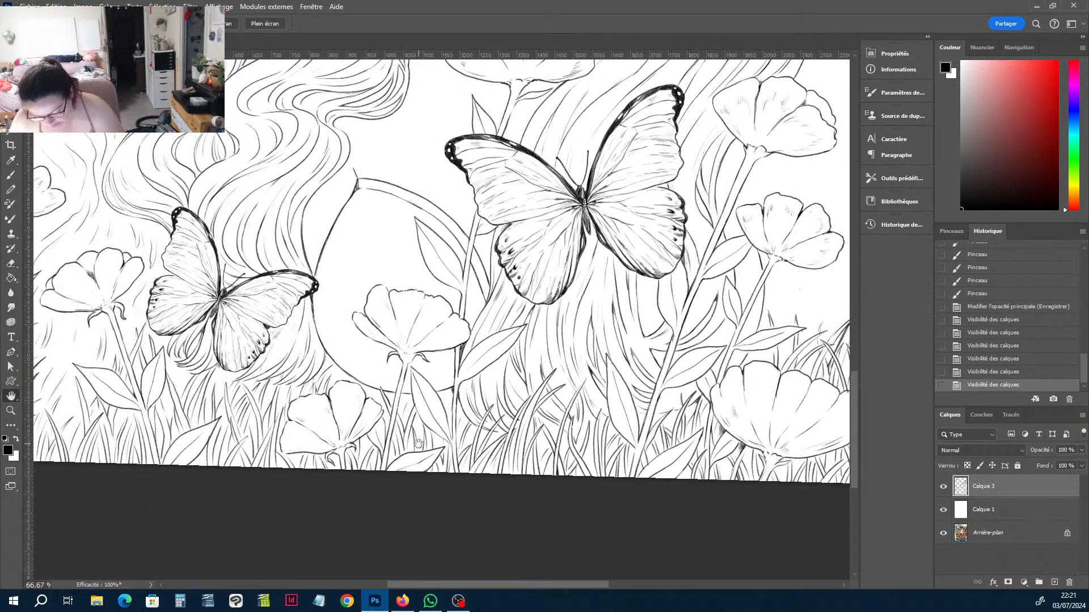
pyautogui.scroll(5, 418, 444)
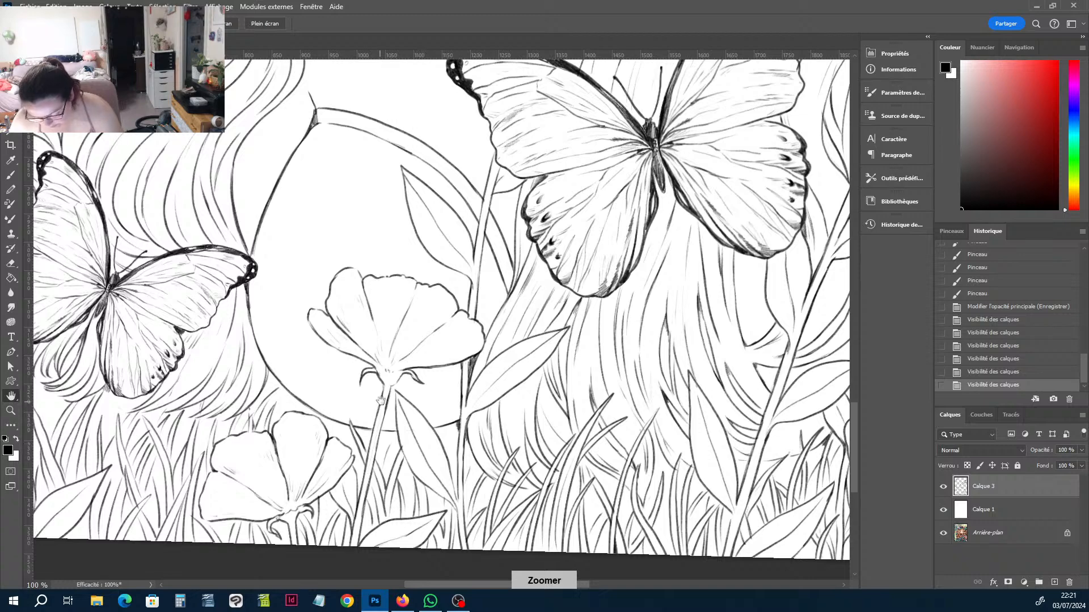
pyautogui.moveTo(503, 211); pyautogui.dragTo(552, 138)
pyautogui.press('b')
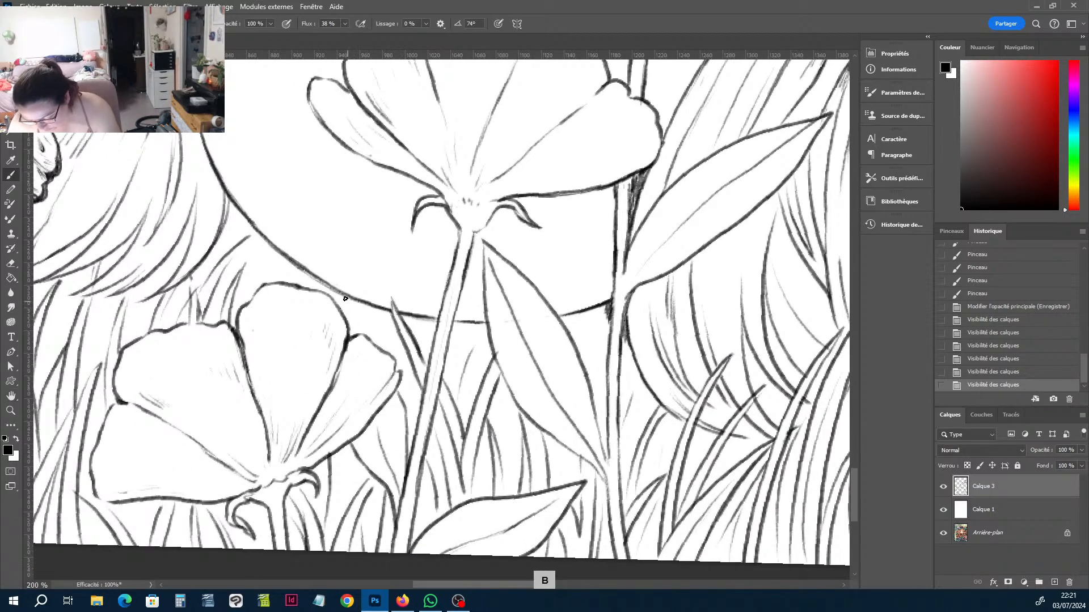
pyautogui.moveTo(343, 311)
pyautogui.mouseDown()
pyautogui.moveTo(314, 290)
pyautogui.moveTo(313, 278)
pyautogui.moveTo(340, 309)
pyautogui.mouseUp()
pyautogui.moveTo(342, 307); pyautogui.dragTo(317, 281)
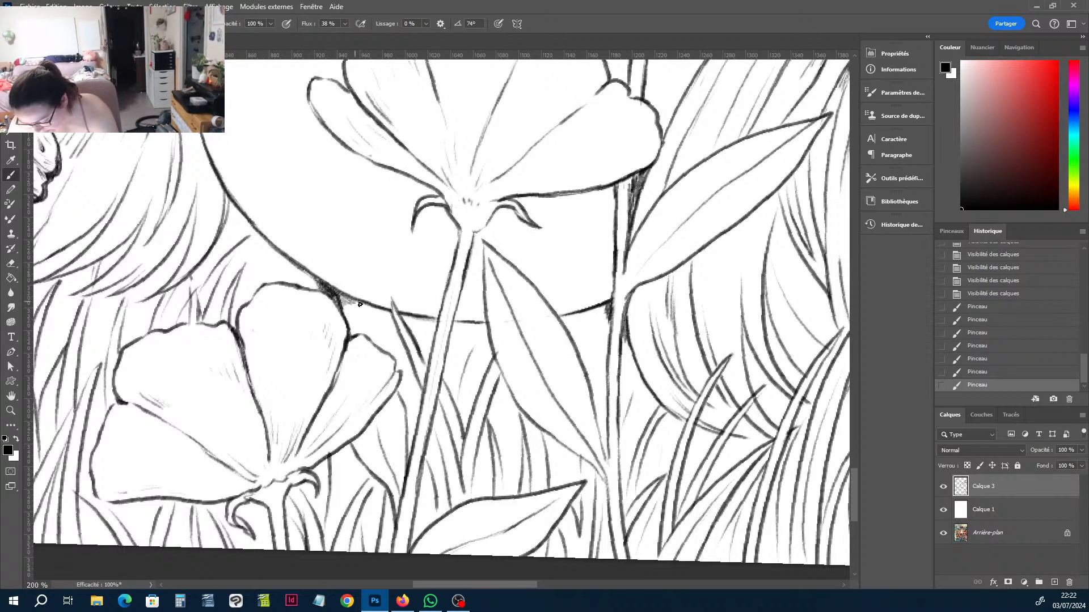
pyautogui.moveTo(356, 306); pyautogui.dragTo(383, 311)
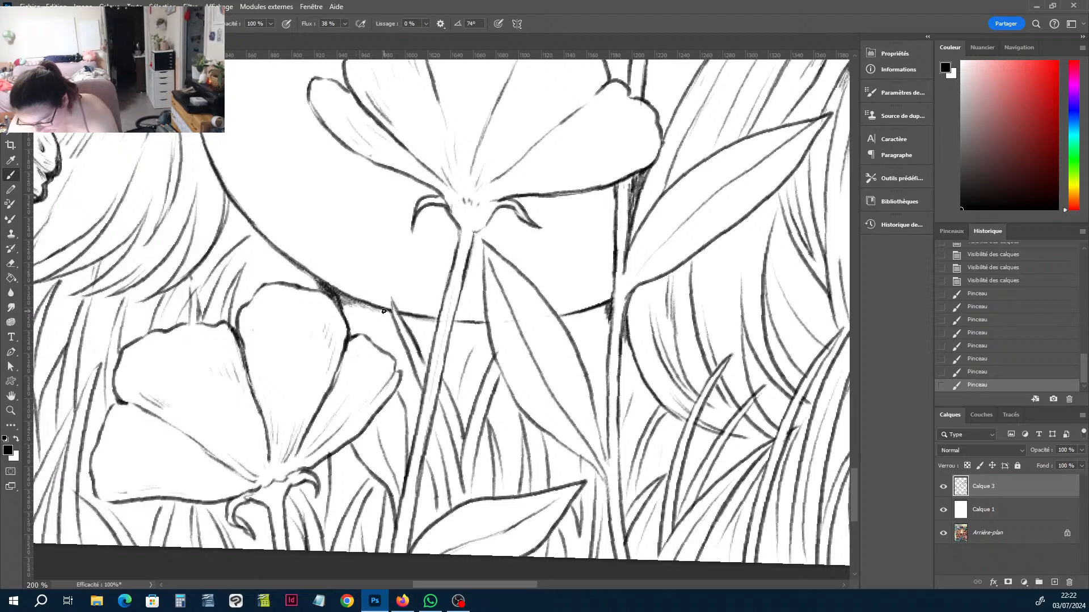
# Examine the line art from the lower flowers and butterflies up to the flower crown, hair and face.
pyautogui.scroll(-4, 383, 311)
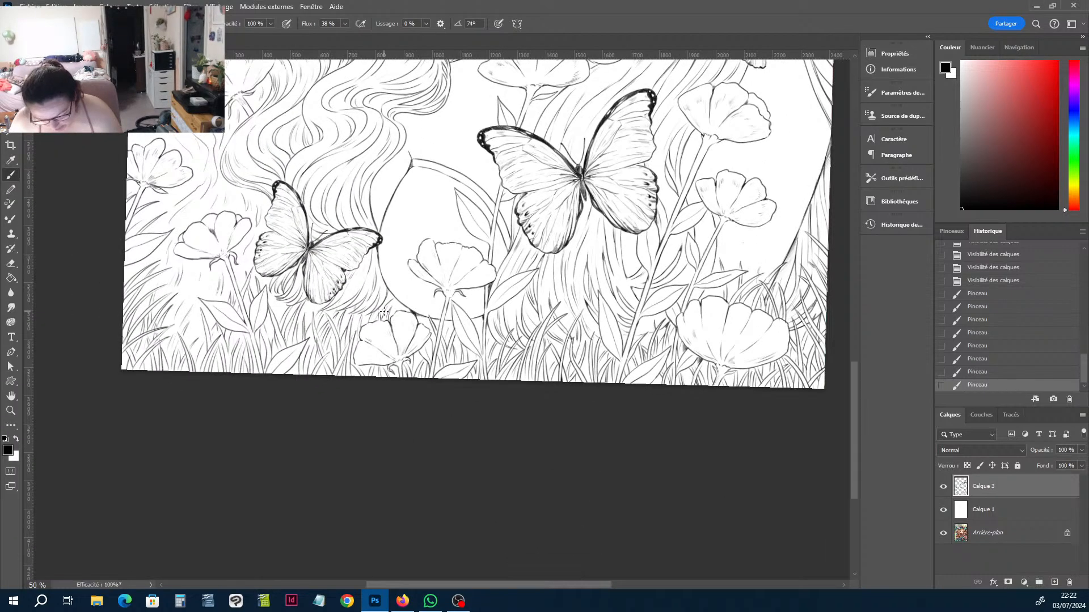
pyautogui.scroll(-1, 384, 311)
pyautogui.press('space')
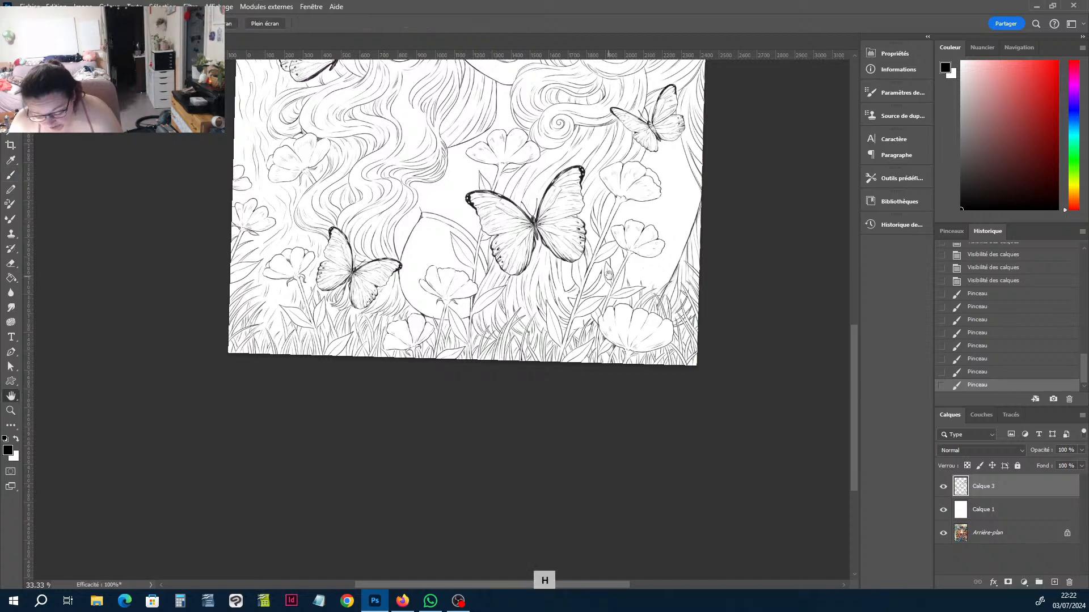
pyautogui.moveTo(629, 234); pyautogui.dragTo(561, 478)
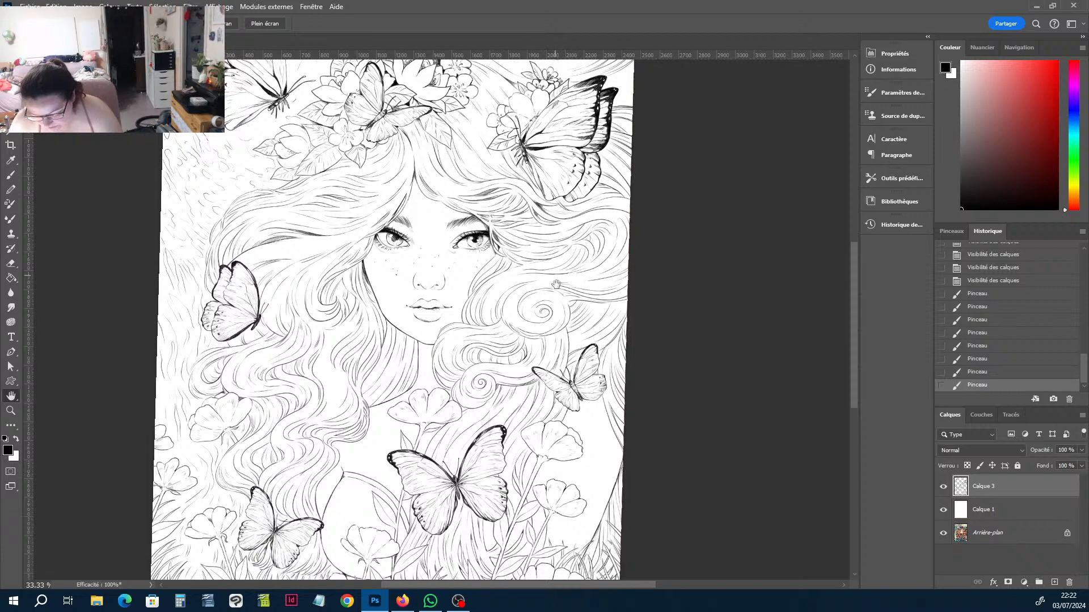
pyautogui.moveTo(556, 284); pyautogui.dragTo(699, 331)
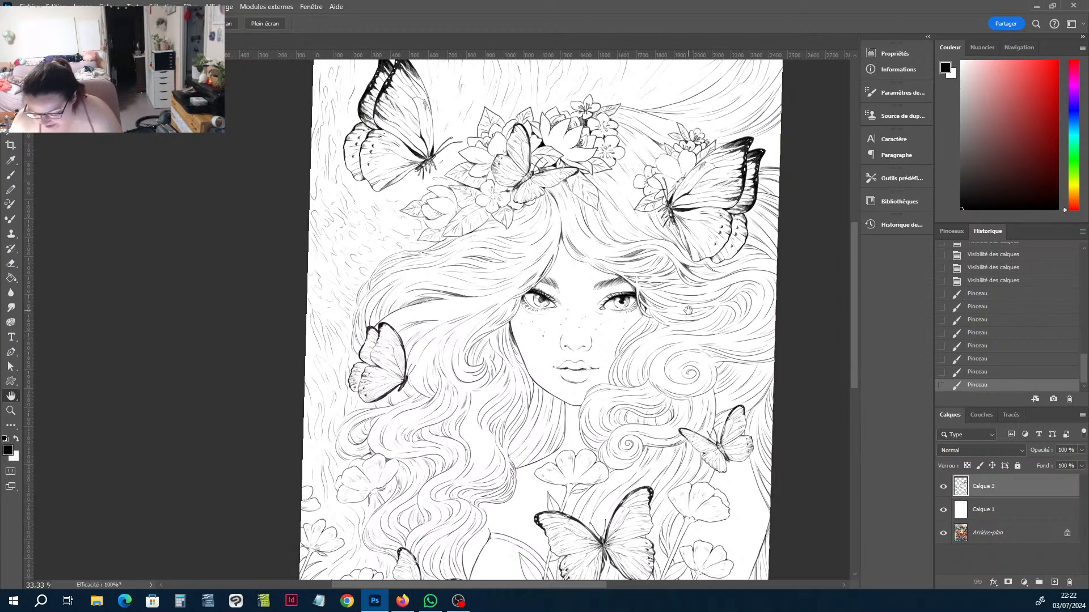
pyautogui.hotkey('ctrl', '+')
pyautogui.hotkey('ctrl', '+')
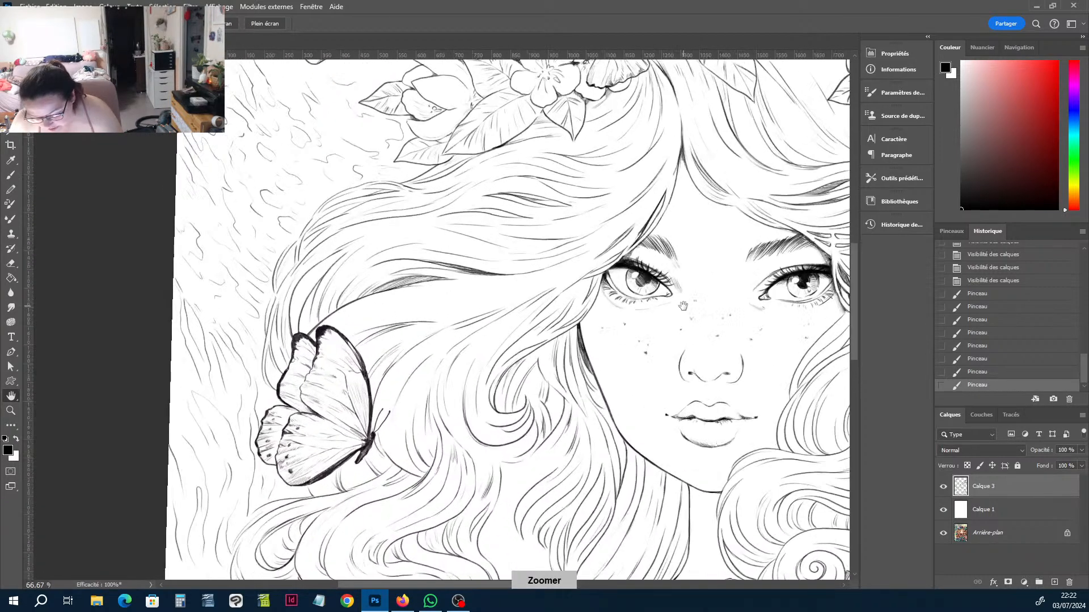
pyautogui.moveTo(731, 213); pyautogui.dragTo(437, 326)
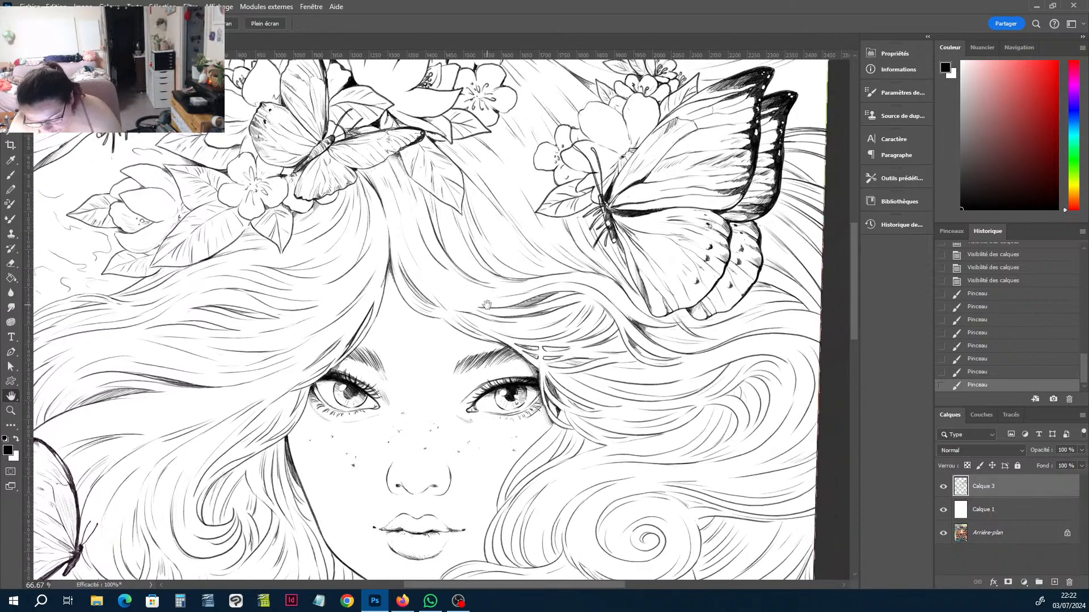
# Erase the stray faint lines beneath both of the woman's eyes.
pyautogui.hotkey('ctrl', '+')
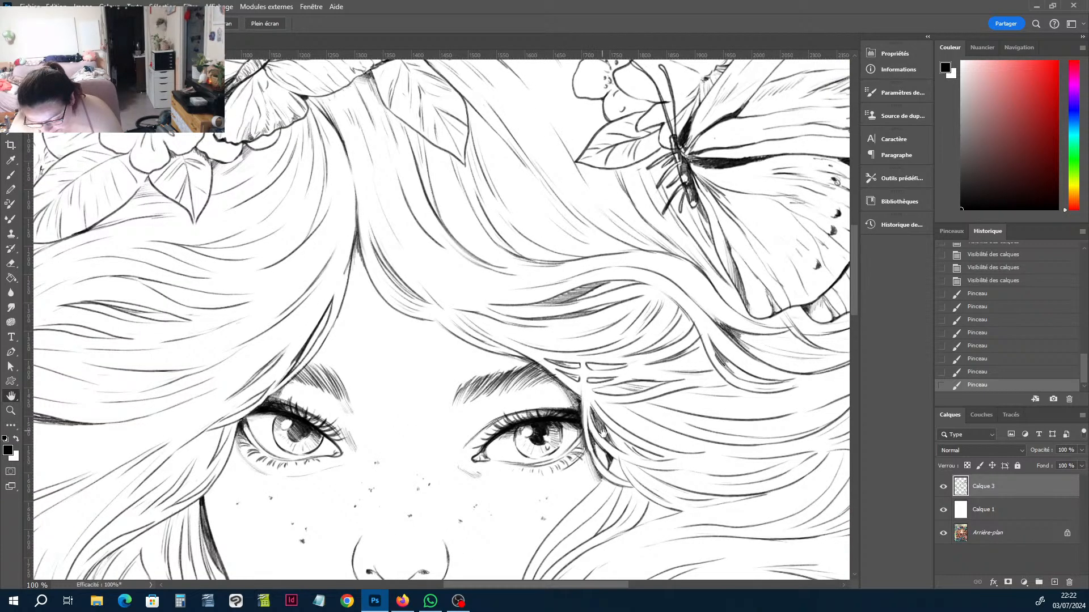
pyautogui.moveTo(606, 432); pyautogui.dragTo(575, 223)
pyautogui.press('e')
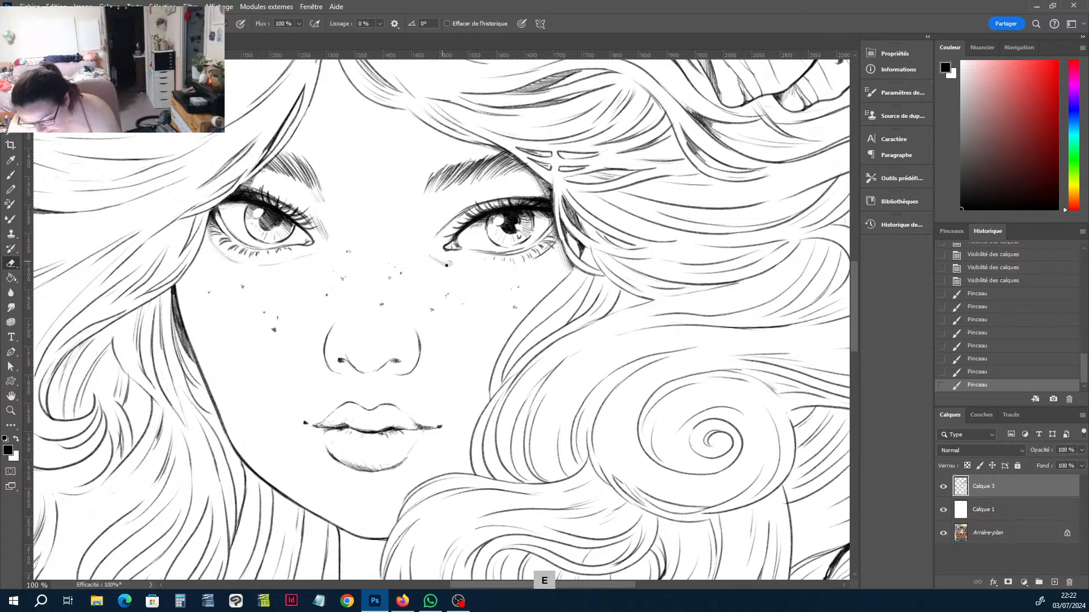
pyautogui.click(450, 266)
pyautogui.click(304, 267)
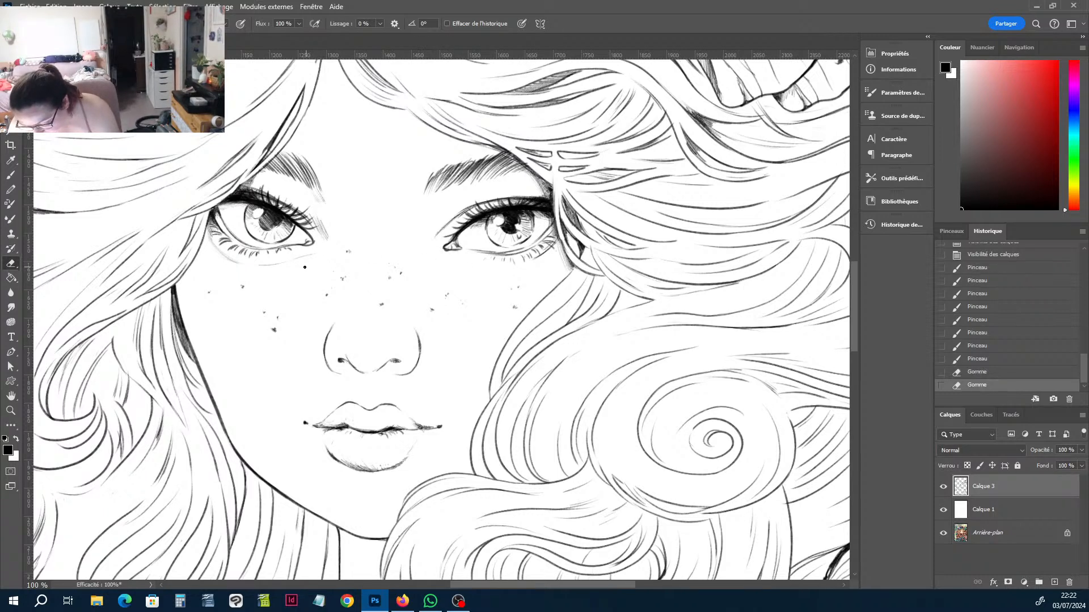
pyautogui.click(261, 265)
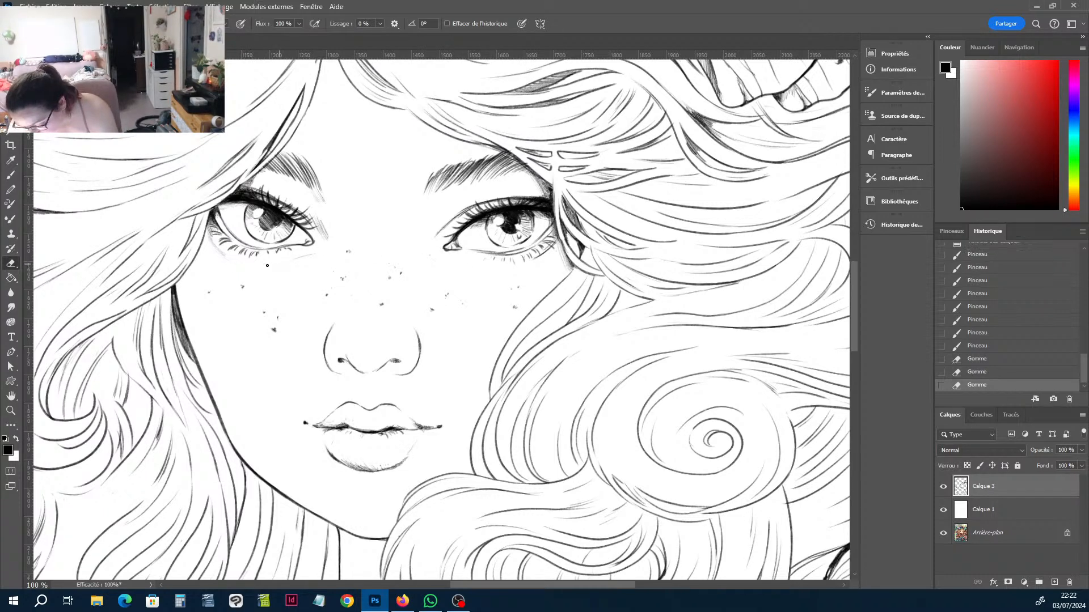
pyautogui.click(495, 267)
pyautogui.press('e')
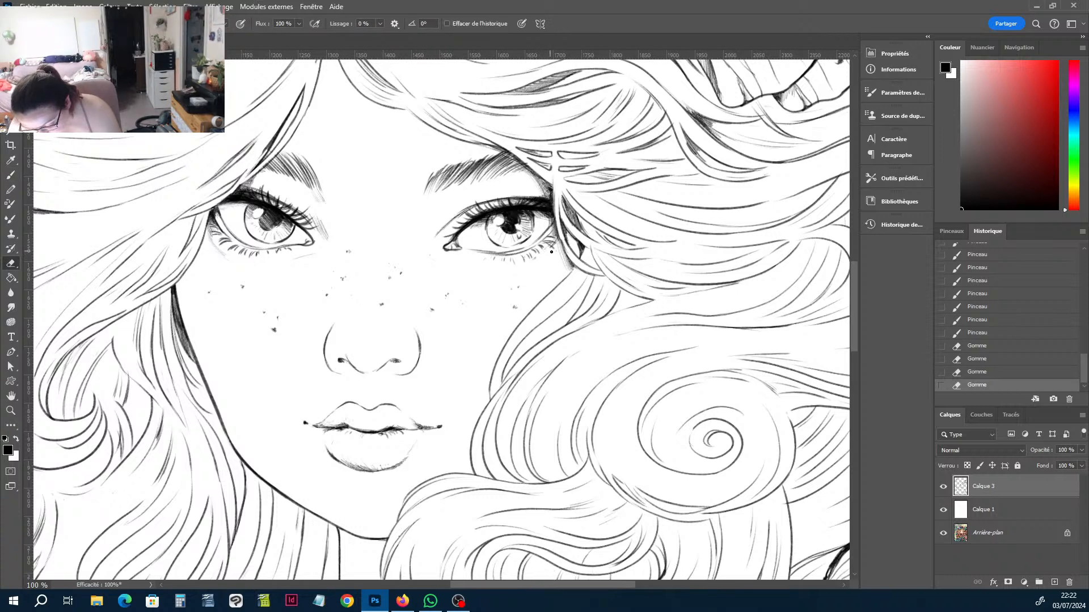
pyautogui.moveTo(551, 251)
pyautogui.mouseDown()
pyautogui.moveTo(560, 248)
pyautogui.moveTo(547, 247)
pyautogui.mouseUp()
# Brush short dark strokes at the outer corner of the right-hand eye and along the hair strands beside it.
pyautogui.press('b')
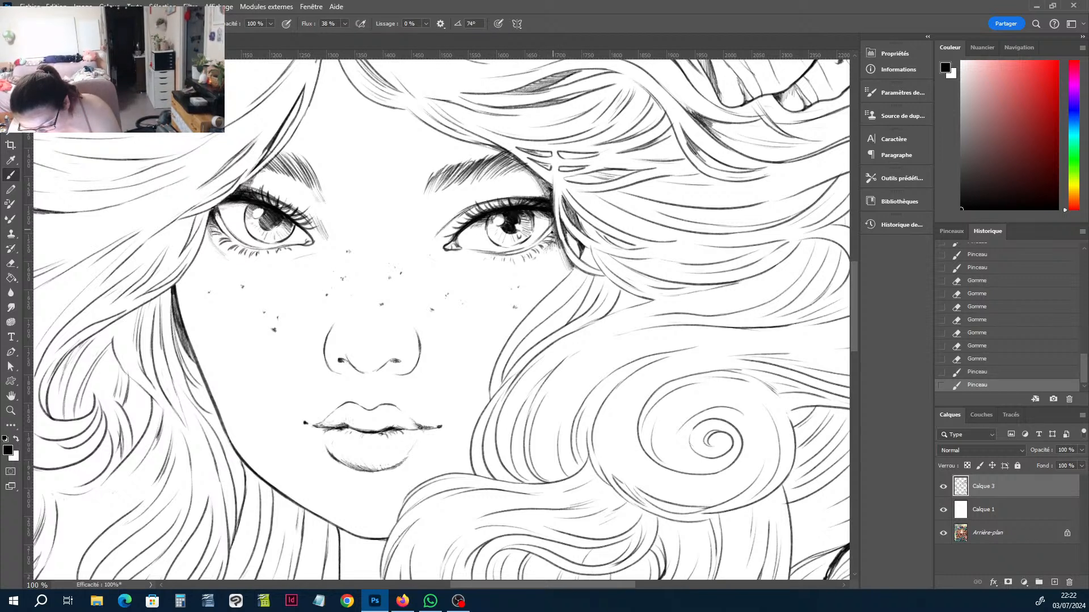
pyautogui.moveTo(551, 232); pyautogui.dragTo(555, 248)
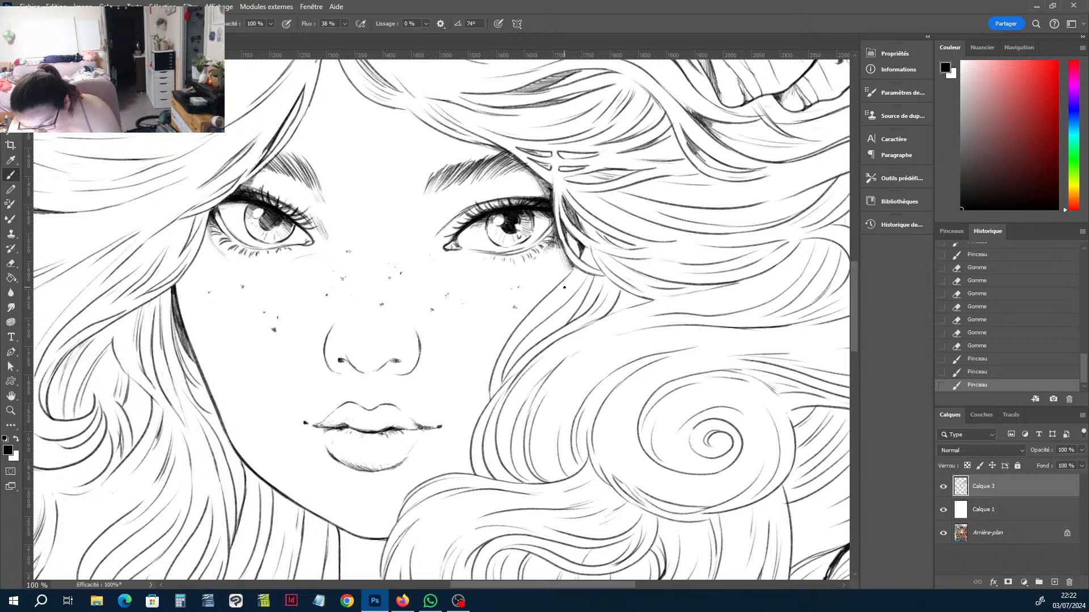
pyautogui.press('r')
pyautogui.moveTo(564, 287); pyautogui.dragTo(562, 231)
pyautogui.press('b')
pyautogui.moveTo(539, 302); pyautogui.dragTo(542, 280)
# Compare the face with the painting by toggling Calque 1, and ink the hair edge along the right-hand cheek up to the eye.
pyautogui.click(943, 510)
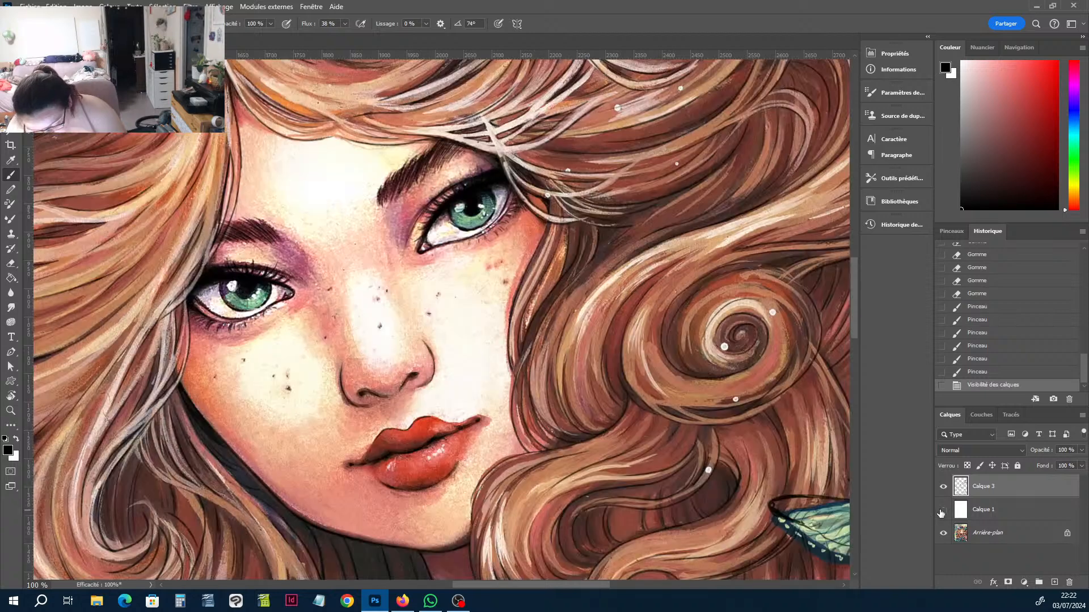
pyautogui.click(943, 510)
pyautogui.press('b')
pyautogui.moveTo(535, 317)
pyautogui.mouseDown()
pyautogui.moveTo(548, 273)
pyautogui.moveTo(534, 295)
pyautogui.moveTo(542, 277)
pyautogui.moveTo(534, 295)
pyautogui.moveTo(542, 279)
pyautogui.moveTo(520, 289)
pyautogui.mouseUp()
pyautogui.moveTo(509, 371); pyautogui.dragTo(514, 379)
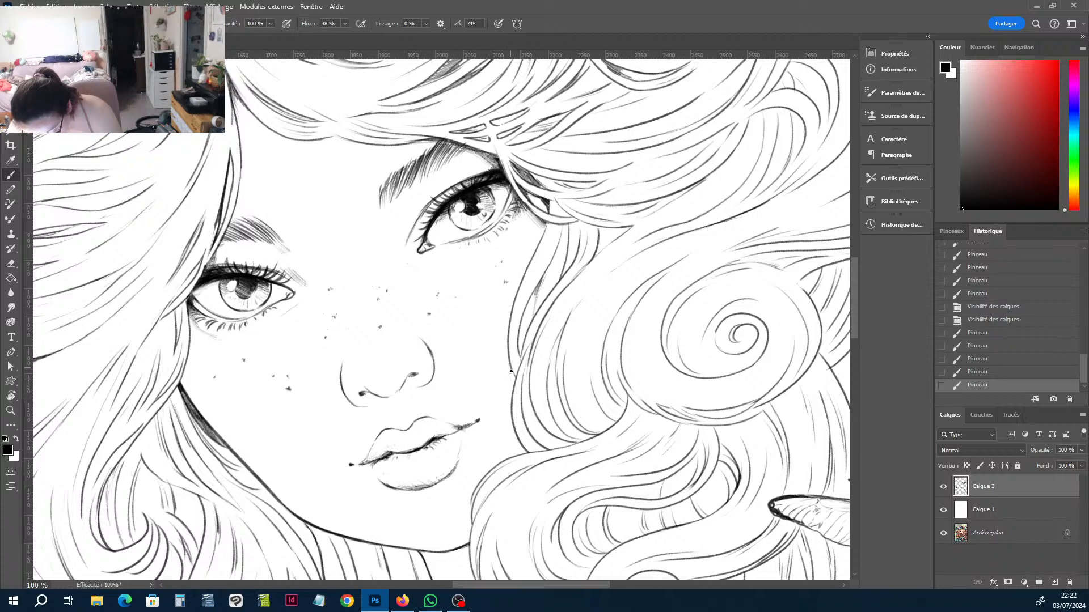
pyautogui.moveTo(542, 229)
pyautogui.mouseDown()
pyautogui.moveTo(538, 240)
pyautogui.moveTo(546, 207)
pyautogui.mouseUp()
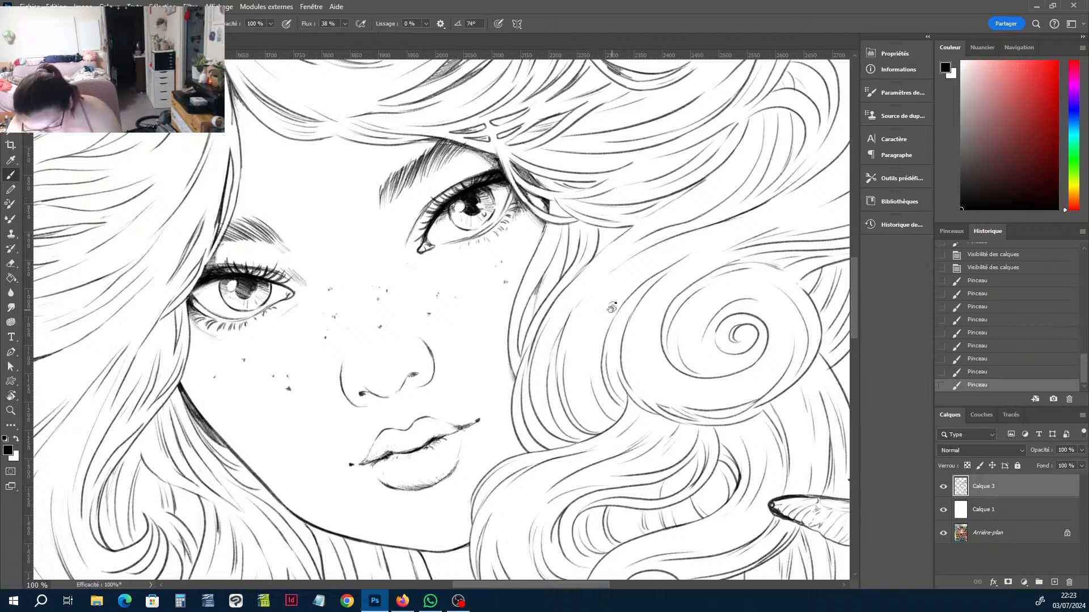
# Rotate the canvas back and zoom out from the face to examine the whole page of line art.
pyautogui.press('r')
pyautogui.moveTo(649, 222)
pyautogui.mouseDown()
pyautogui.moveTo(634, 305)
pyautogui.moveTo(593, 366)
pyautogui.moveTo(578, 356)
pyautogui.moveTo(621, 249)
pyautogui.moveTo(688, 190)
pyautogui.moveTo(722, 217)
pyautogui.mouseUp()
pyautogui.press('h')
pyautogui.moveTo(601, 227); pyautogui.dragTo(633, 244)
pyautogui.moveTo(548, 274); pyautogui.dragTo(614, 292)
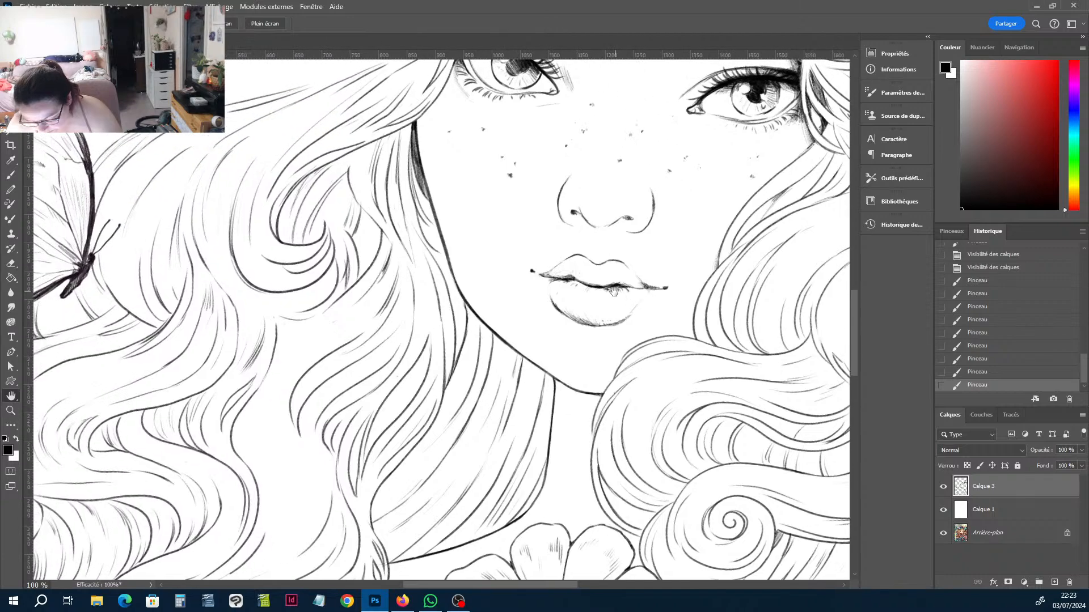
pyautogui.hotkey('ctrl', '-')
pyautogui.hotkey('ctrl', '-')
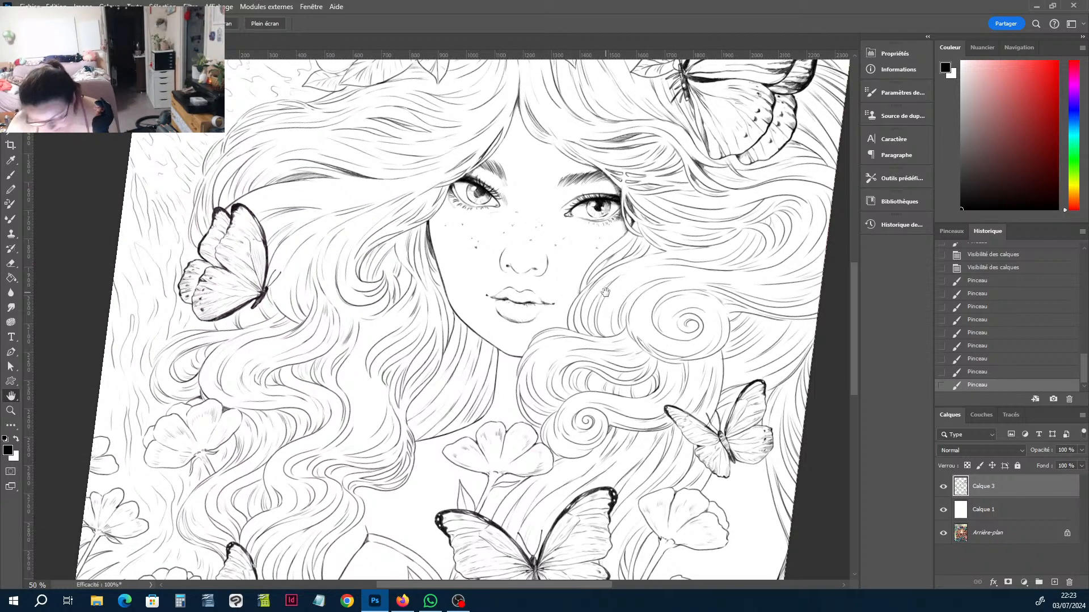
pyautogui.hotkey('ctrl', '-')
pyautogui.hotkey('ctrl', '-')
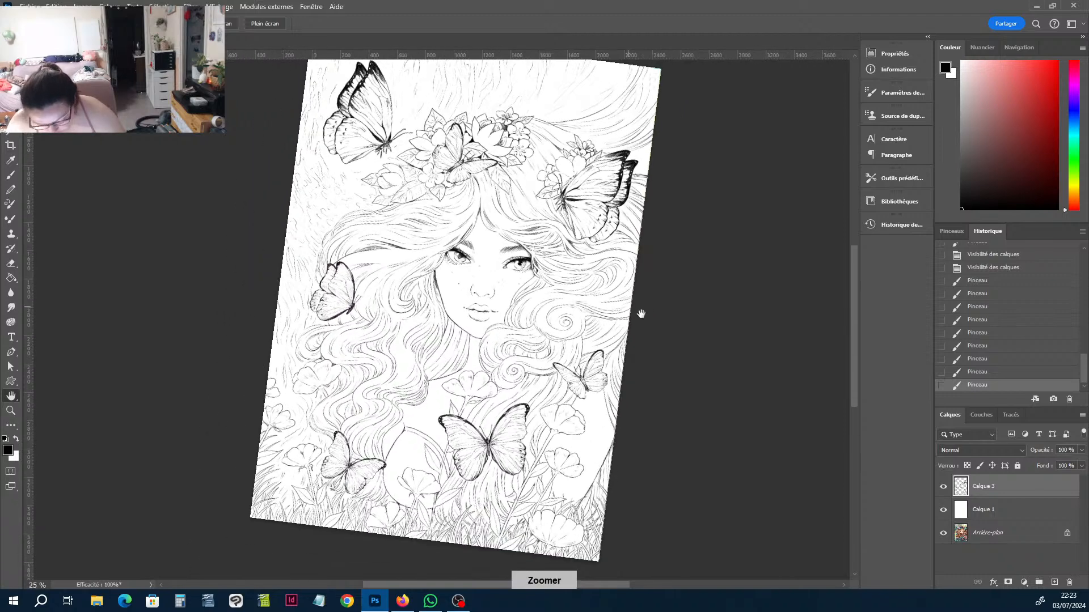
# Duplicate Calque 3 and toggle the copy's visibility to compare how dark the lines look with and without it.
pyautogui.rightClick(1001, 486)
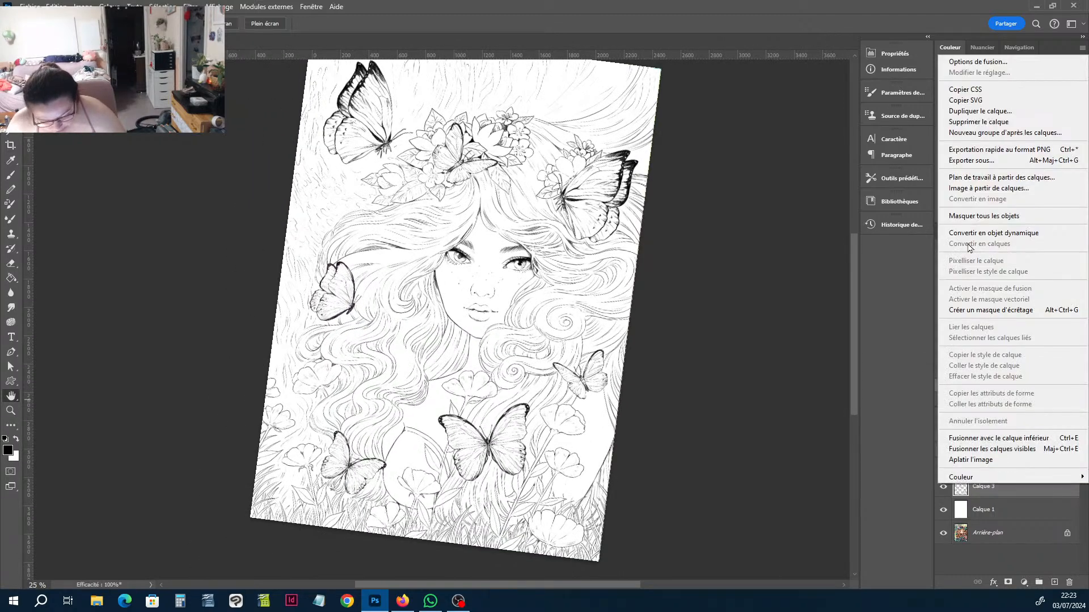
pyautogui.click(973, 111)
pyautogui.press('Return')
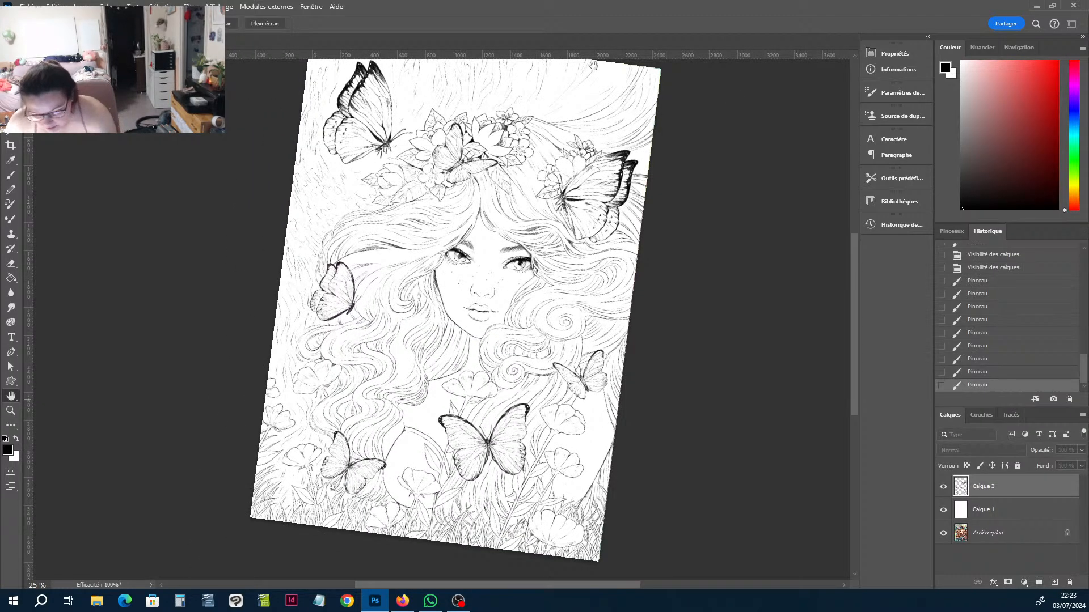
pyautogui.scroll(3, 526, 230)
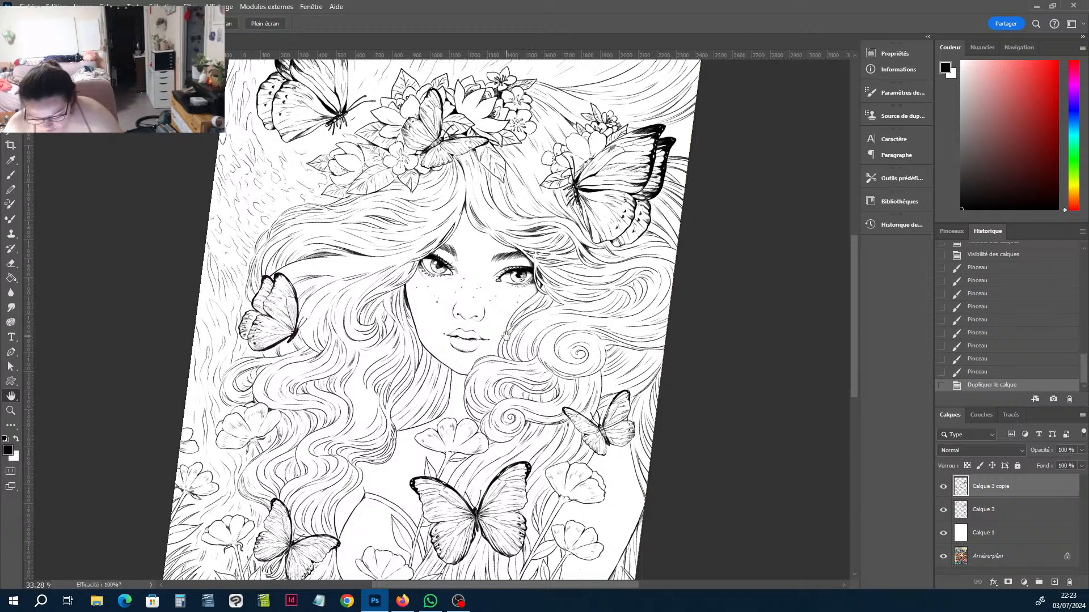
pyautogui.scroll(3, 501, 331)
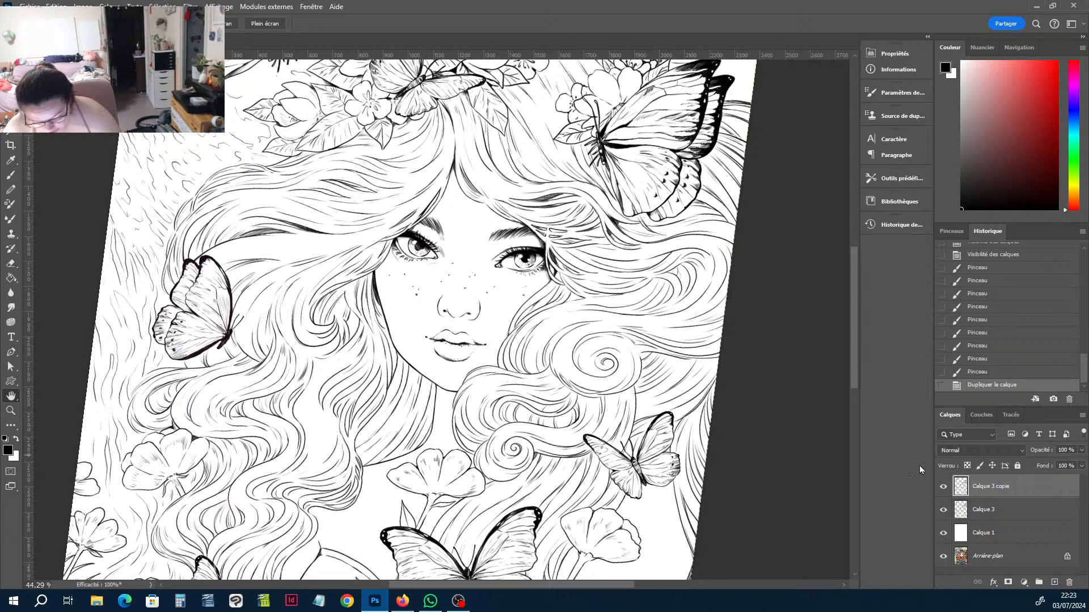
pyautogui.click(944, 487)
pyautogui.click(944, 487)
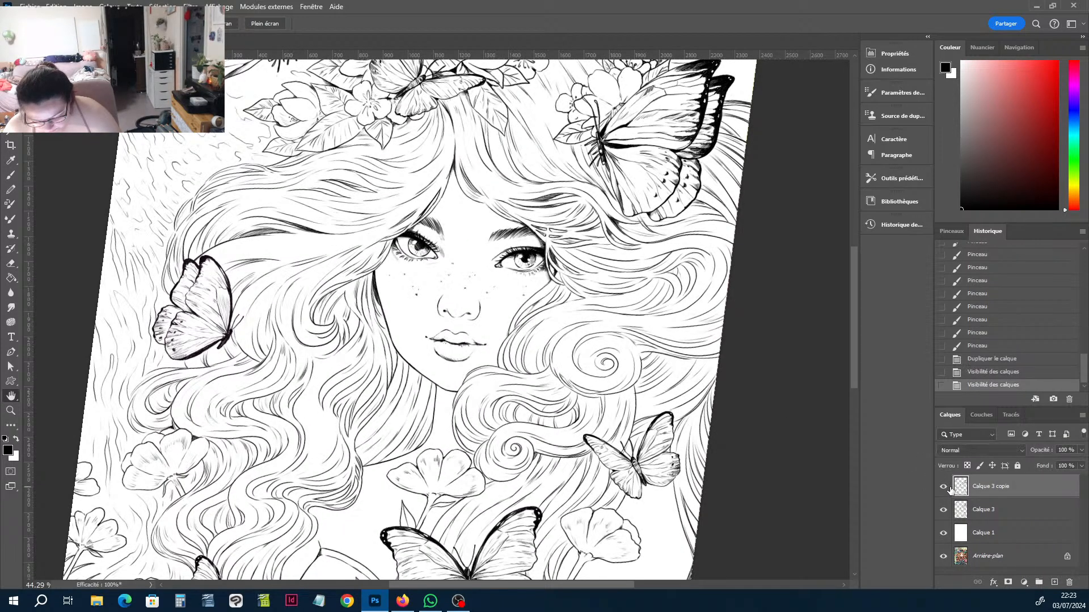
pyautogui.click(944, 486)
pyautogui.click(943, 486)
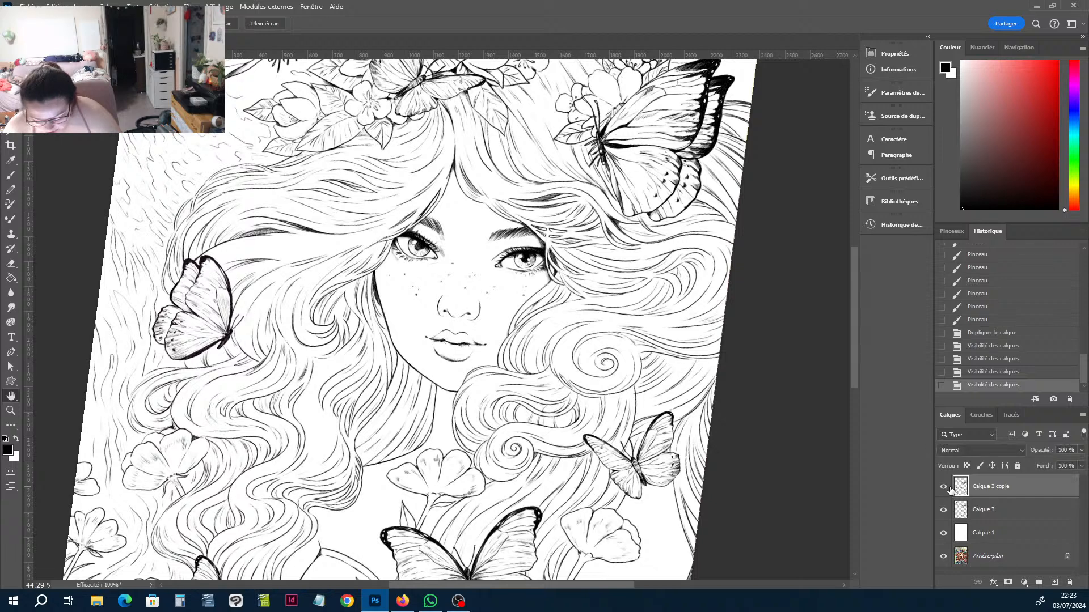
# Lower the duplicated line art layer's opacity to 10 % and toggle its visibility to compare the effect.
pyautogui.click(1082, 450)
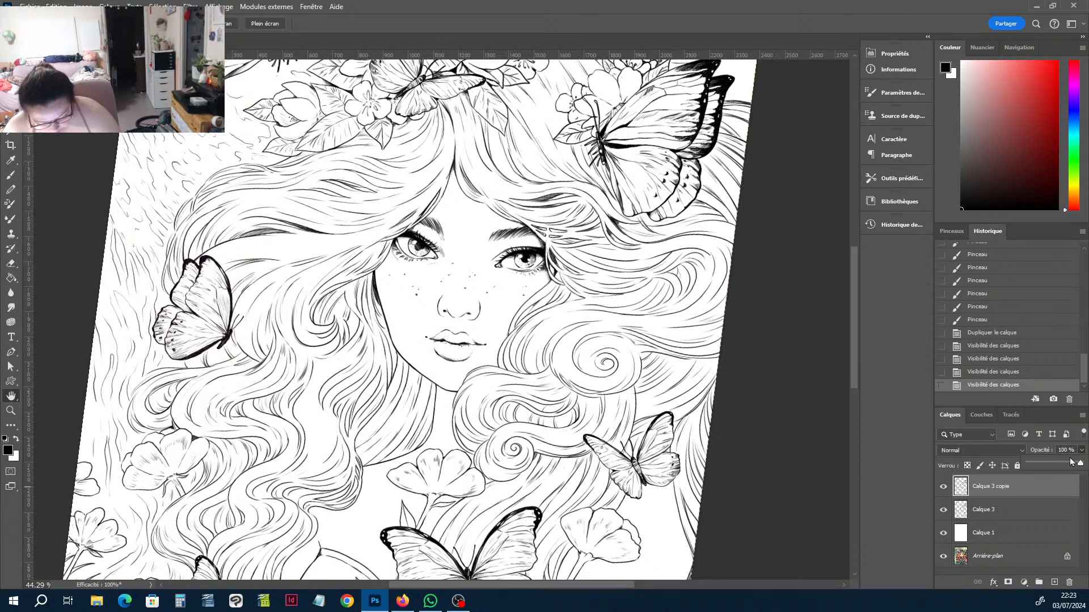
pyautogui.click(1033, 464)
pyautogui.click(943, 486)
pyautogui.click(943, 486)
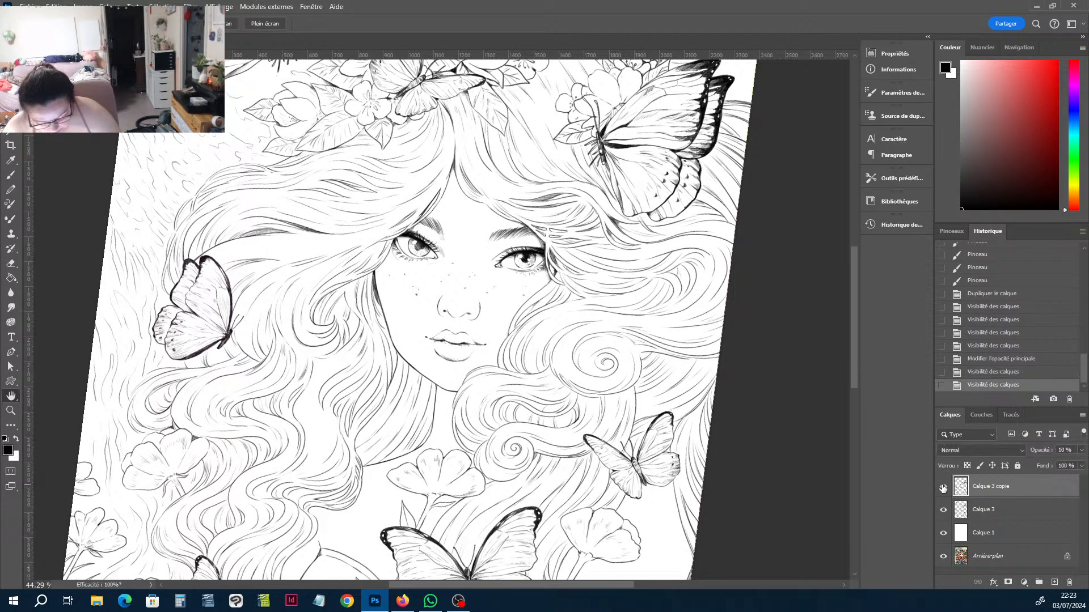
pyautogui.click(943, 486)
pyautogui.click(942, 486)
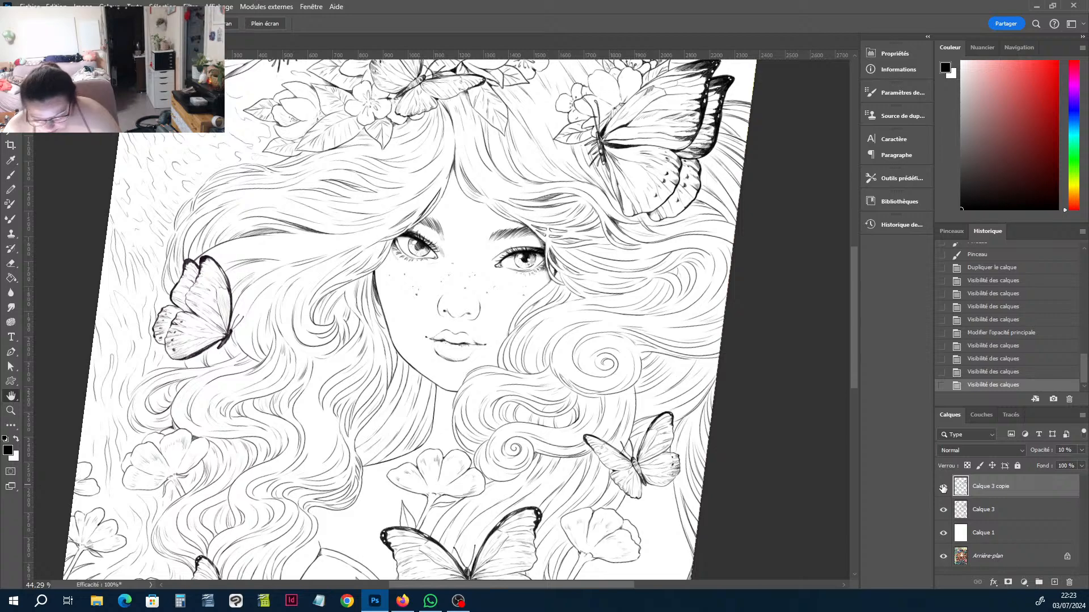
# Merge the duplicate down into Calque 3 and toggle the merged layer's visibility to check it.
pyautogui.hotkey('ctrl', 'e')
pyautogui.click(943, 487)
pyautogui.click(943, 486)
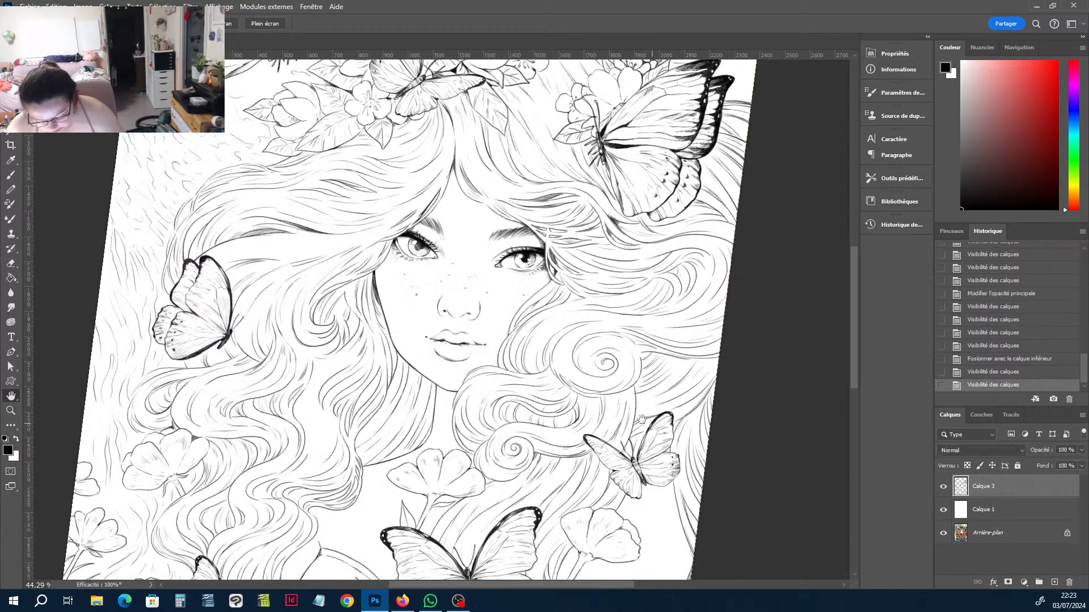
# Examine the whole page of line art upright, and look over the woman's face and hair at closer range.
pyautogui.scroll(-2, 512, 391)
pyautogui.scroll(-2, 512, 391)
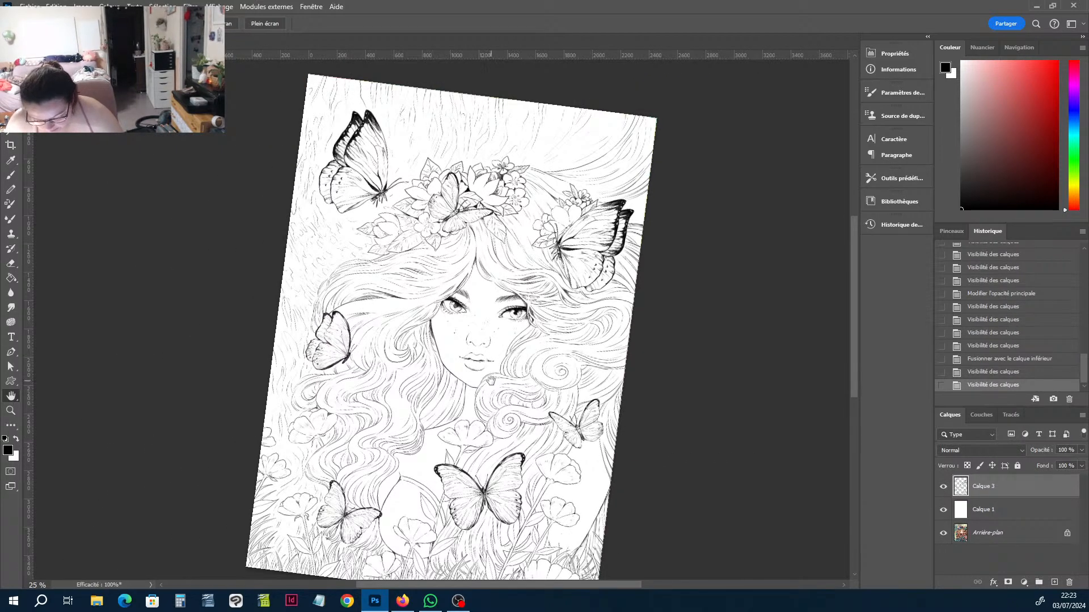
pyautogui.scroll(-1, 495, 377)
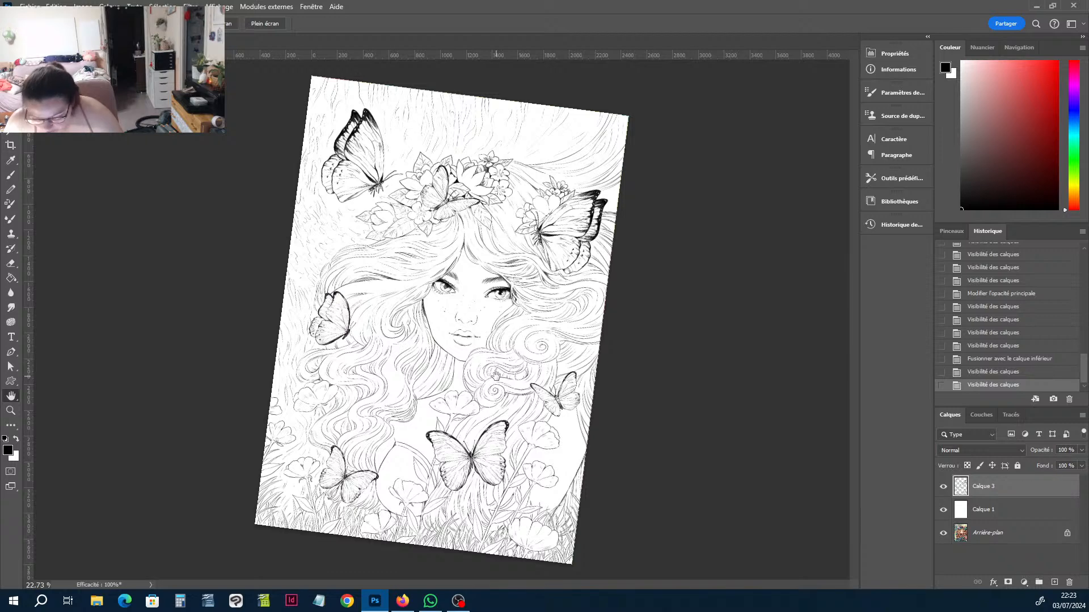
pyautogui.press('c')
pyautogui.scroll(-2, 496, 368)
pyautogui.press('z')
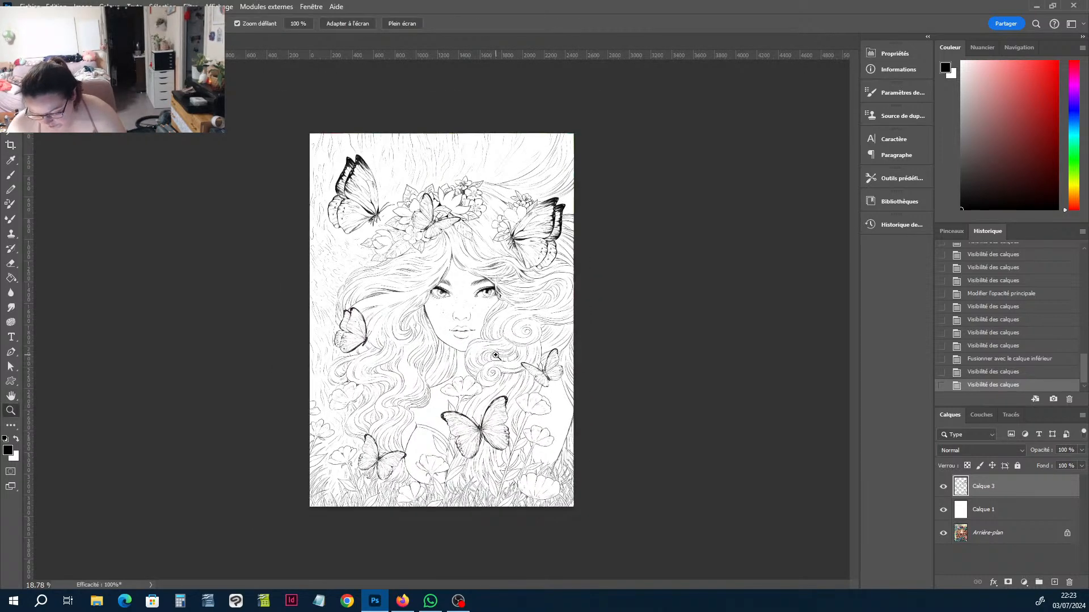
pyautogui.scroll(4, 496, 355)
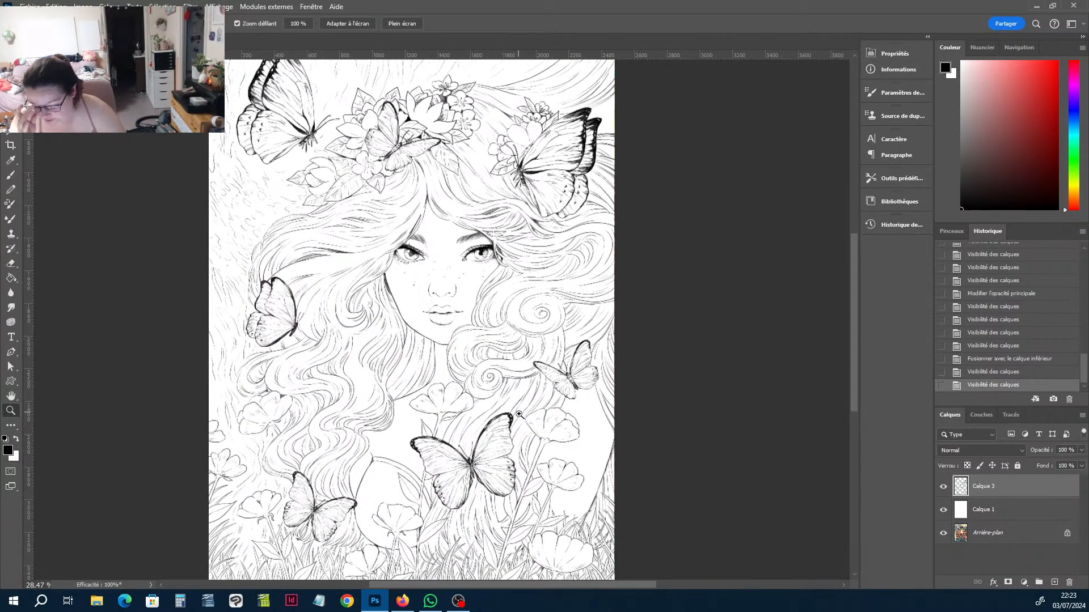
pyautogui.scroll(2, 523, 425)
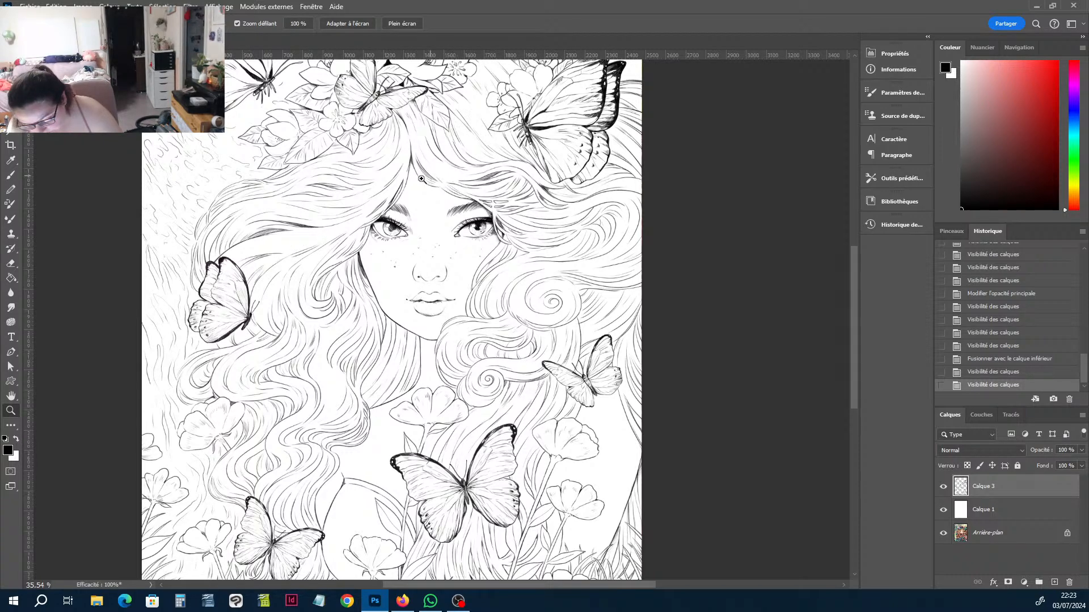
# Erase most of the dense hatching in the dark hair lock just above the butterfly beside the face.
pyautogui.moveTo(274, 234); pyautogui.dragTo(275, 226)
pyautogui.press('r')
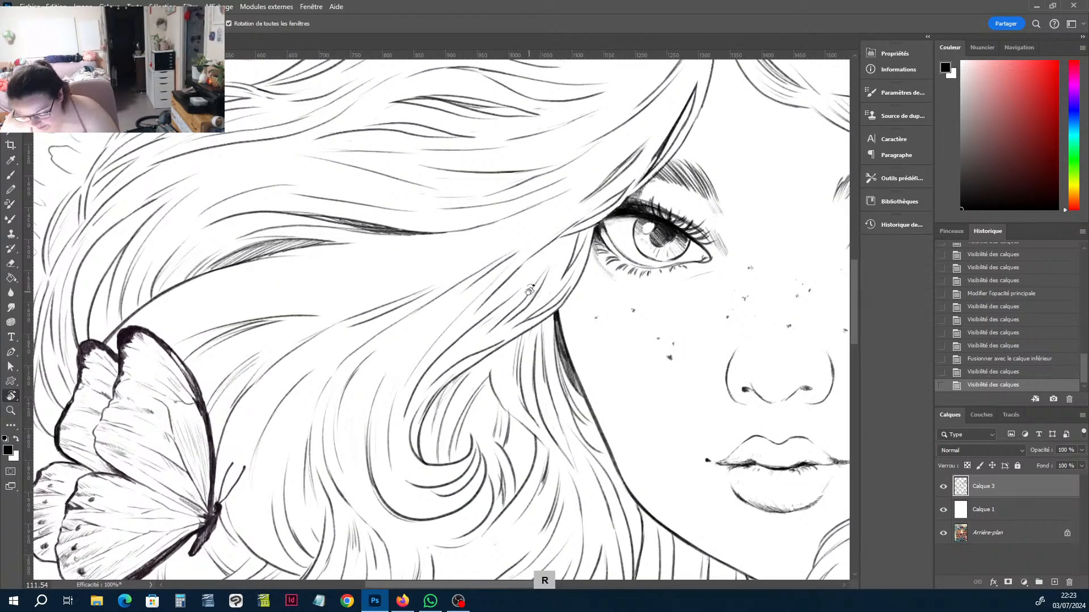
pyautogui.moveTo(533, 289); pyautogui.dragTo(453, 232)
pyautogui.press('e')
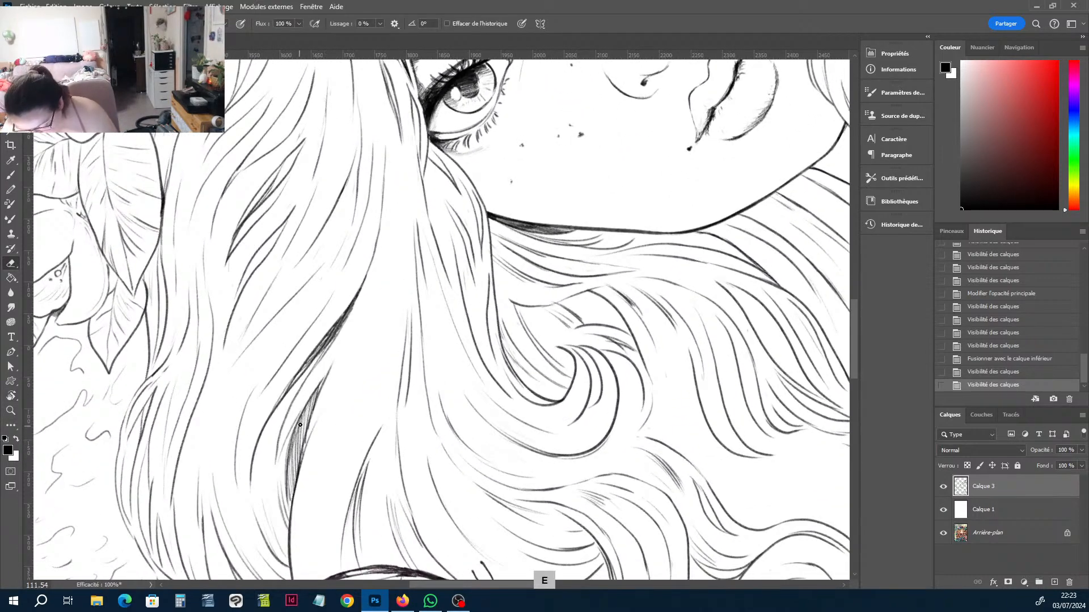
pyautogui.moveTo(300, 425); pyautogui.dragTo(290, 479)
pyautogui.moveTo(296, 435); pyautogui.dragTo(291, 476)
pyautogui.moveTo(302, 418); pyautogui.dragTo(294, 465)
pyautogui.moveTo(298, 434); pyautogui.dragTo(293, 470)
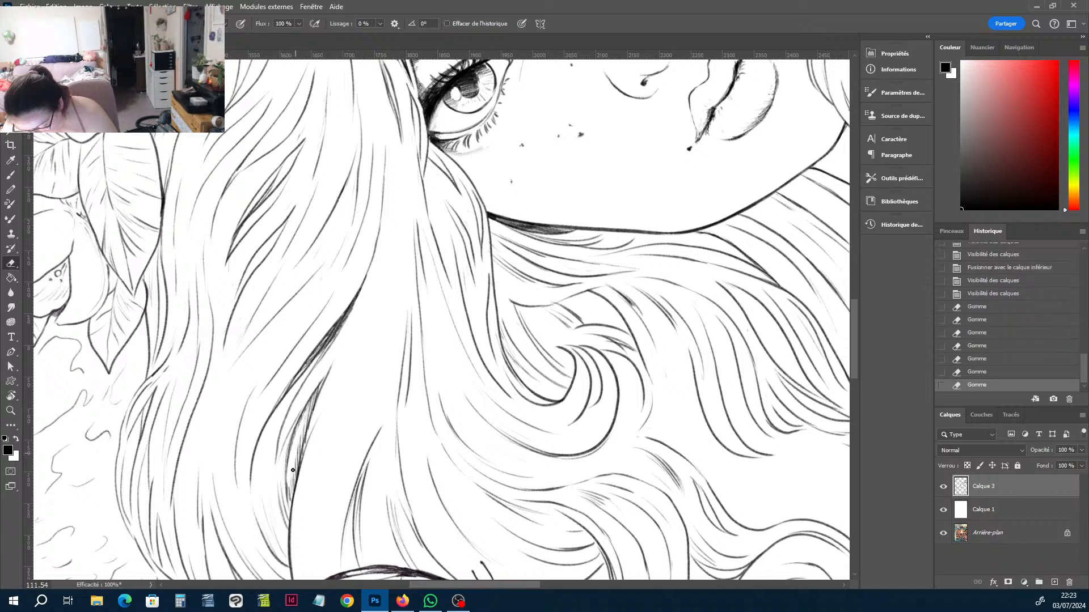
pyautogui.moveTo(298, 432); pyautogui.dragTo(288, 501)
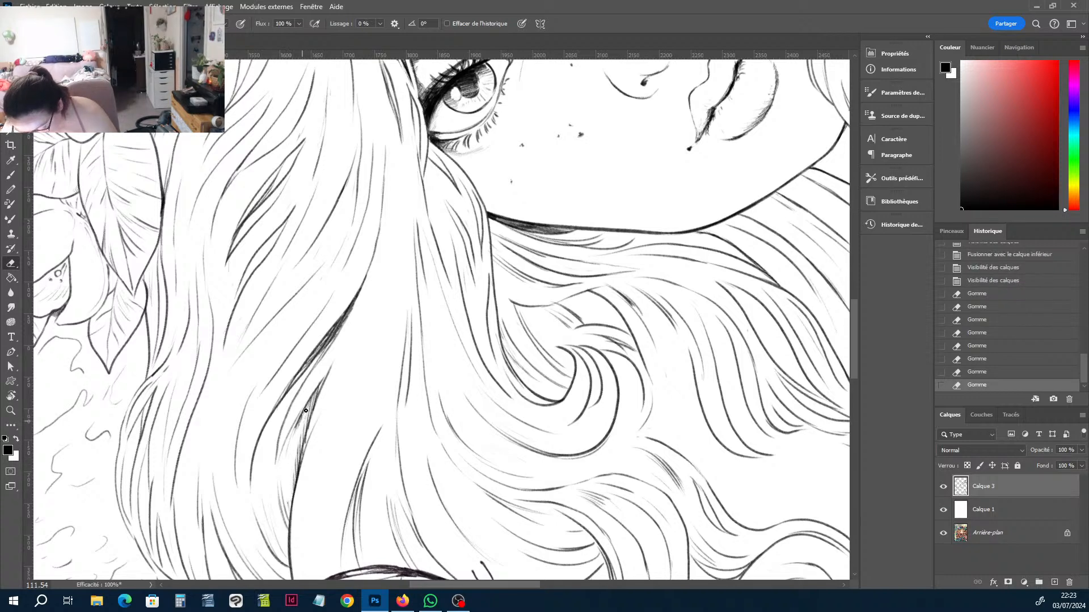
# Redraw fine tapered black strands in the thinned hair lock above the butterfly, correcting small spots with the eraser.
pyautogui.press('b')
pyautogui.moveTo(306, 410); pyautogui.dragTo(291, 491)
pyautogui.press('b')
pyautogui.moveTo(296, 442)
pyautogui.mouseDown()
pyautogui.moveTo(310, 401)
pyautogui.moveTo(300, 454)
pyautogui.moveTo(316, 387)
pyautogui.moveTo(301, 482)
pyautogui.moveTo(314, 391)
pyautogui.mouseUp()
pyautogui.press('e')
pyautogui.press('b')
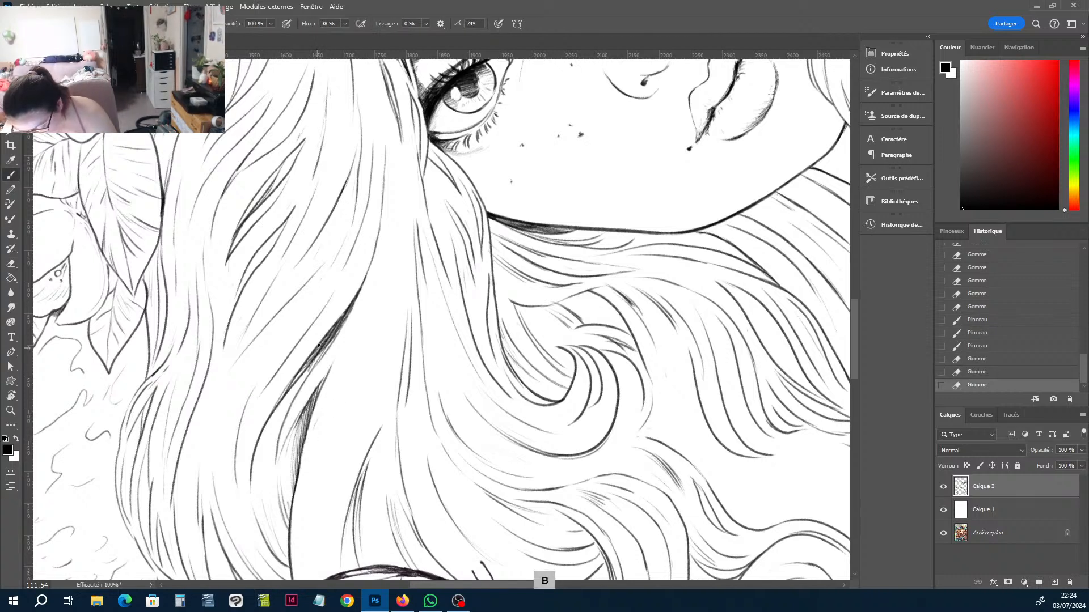
pyautogui.moveTo(318, 345); pyautogui.dragTo(307, 375)
# Try to shade the edge of the face below the outer corner of the eye, and undo the last brush stroke.
pyautogui.press('r')
pyautogui.moveTo(635, 149)
pyautogui.mouseDown()
pyautogui.moveTo(631, 220)
pyautogui.moveTo(536, 412)
pyautogui.mouseUp()
pyautogui.press('b')
pyautogui.press('r')
pyautogui.moveTo(787, 252)
pyautogui.mouseDown()
pyautogui.moveTo(783, 184)
pyautogui.moveTo(748, 118)
pyautogui.mouseUp()
pyautogui.press('b')
pyautogui.press('r')
pyautogui.moveTo(766, 249)
pyautogui.mouseDown()
pyautogui.moveTo(763, 282)
pyautogui.moveTo(444, 436)
pyautogui.moveTo(403, 432)
pyautogui.mouseUp()
pyautogui.press('b')
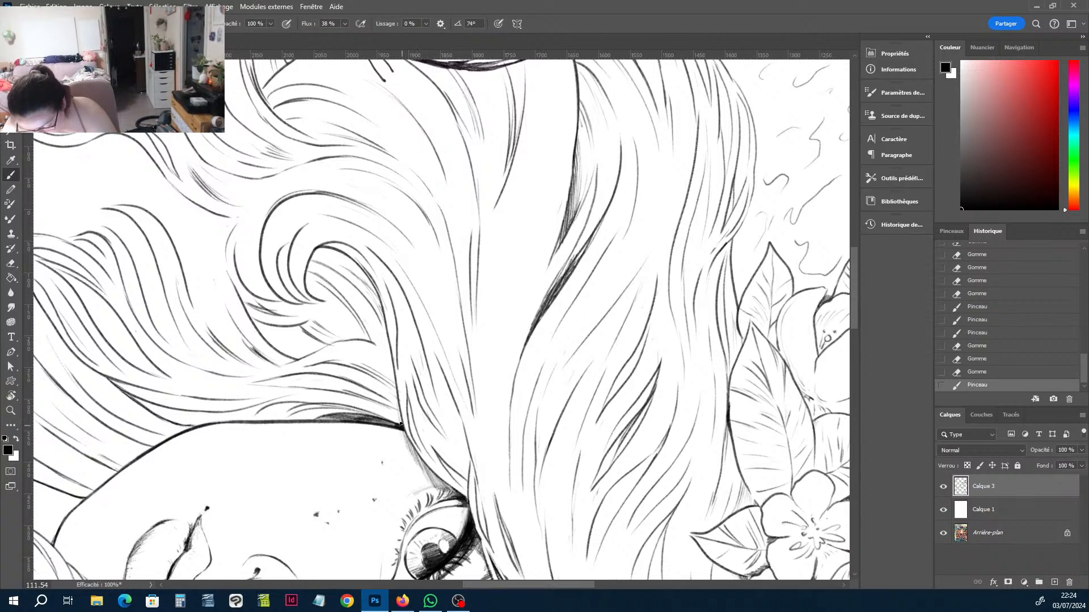
pyautogui.press('r')
pyautogui.moveTo(584, 430); pyautogui.dragTo(661, 386)
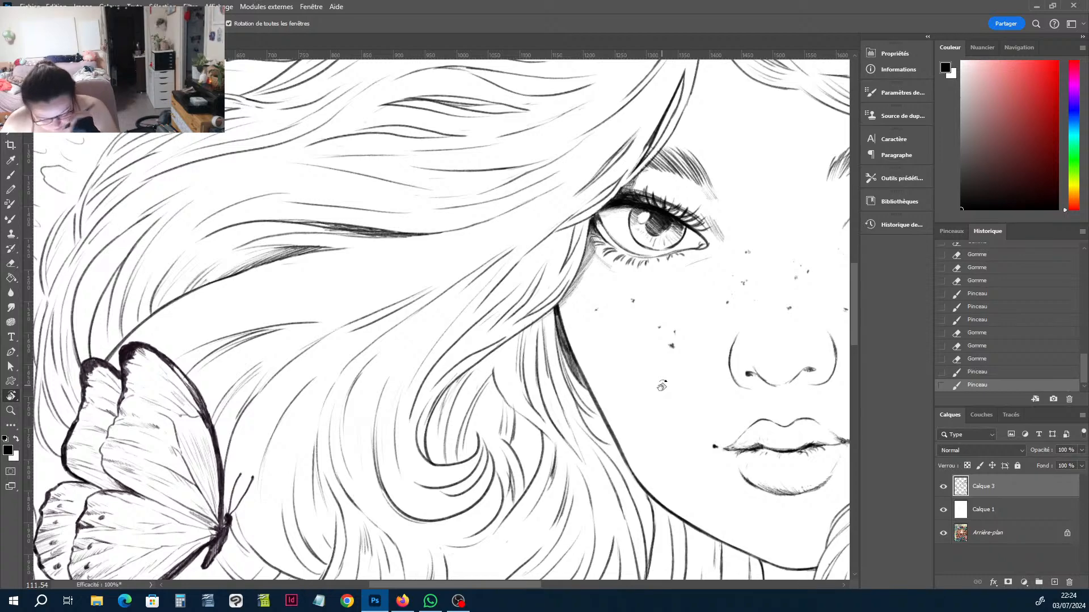
pyautogui.hotkey('ctrl', 'z')
# Shade the edge of the face where the hair meets the cheek, below the outer corner of the eye.
pyautogui.press('r')
pyautogui.moveTo(756, 178)
pyautogui.mouseDown()
pyautogui.moveTo(715, 286)
pyautogui.moveTo(446, 450)
pyautogui.moveTo(676, 376)
pyautogui.mouseUp()
pyautogui.press('h')
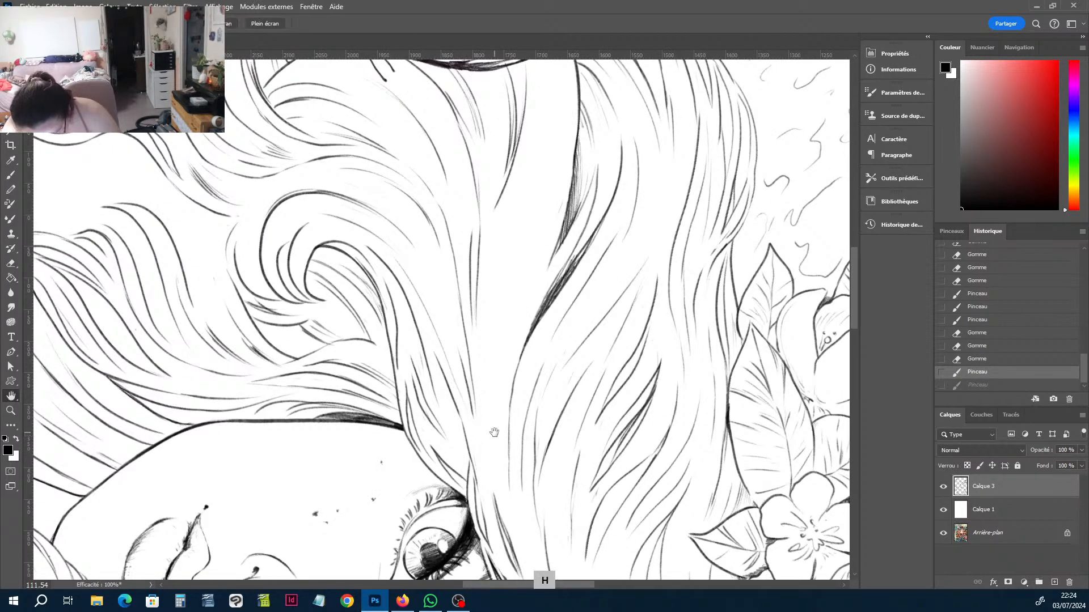
pyautogui.moveTo(494, 432); pyautogui.dragTo(522, 226)
pyautogui.press('r')
pyautogui.moveTo(611, 288)
pyautogui.mouseDown()
pyautogui.moveTo(527, 176)
pyautogui.moveTo(267, 285)
pyautogui.moveTo(275, 323)
pyautogui.mouseUp()
pyautogui.press('b')
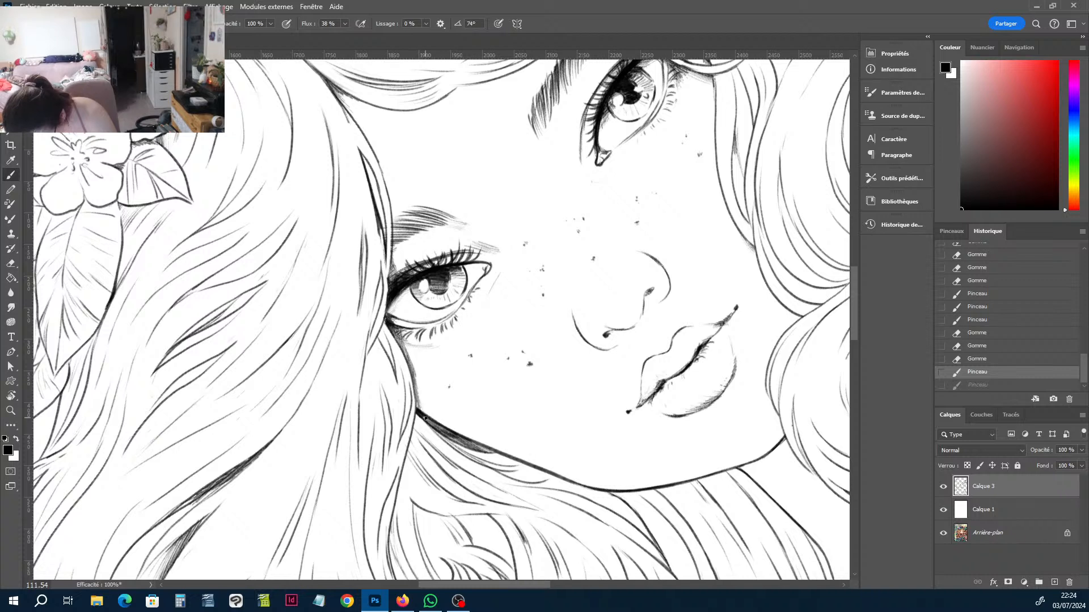
pyautogui.moveTo(420, 398); pyautogui.dragTo(413, 375)
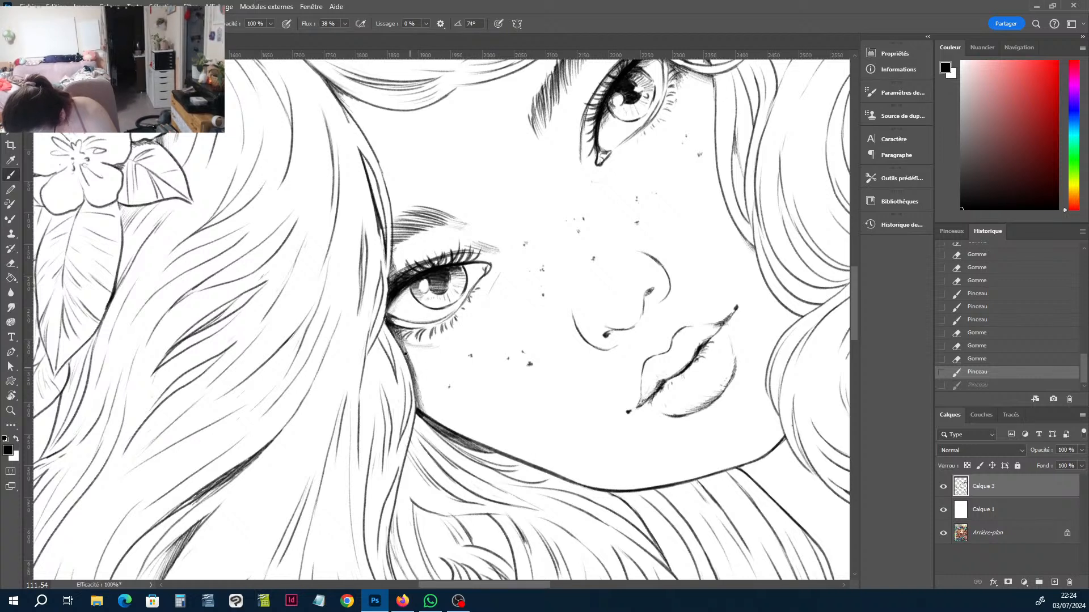
# Darken the shadow inside the narrow hair lock running down beside the eyebrow of the same eye.
pyautogui.moveTo(394, 250); pyautogui.dragTo(367, 168)
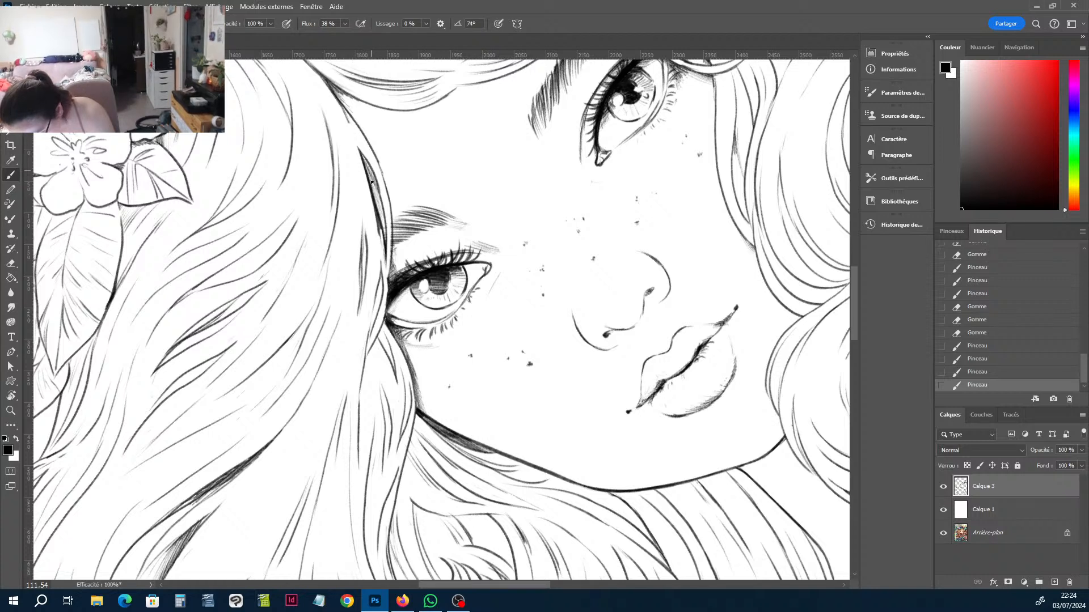
pyautogui.moveTo(371, 181); pyautogui.dragTo(380, 218)
pyautogui.moveTo(371, 175)
pyautogui.mouseDown()
pyautogui.moveTo(391, 206)
pyautogui.moveTo(391, 245)
pyautogui.mouseUp()
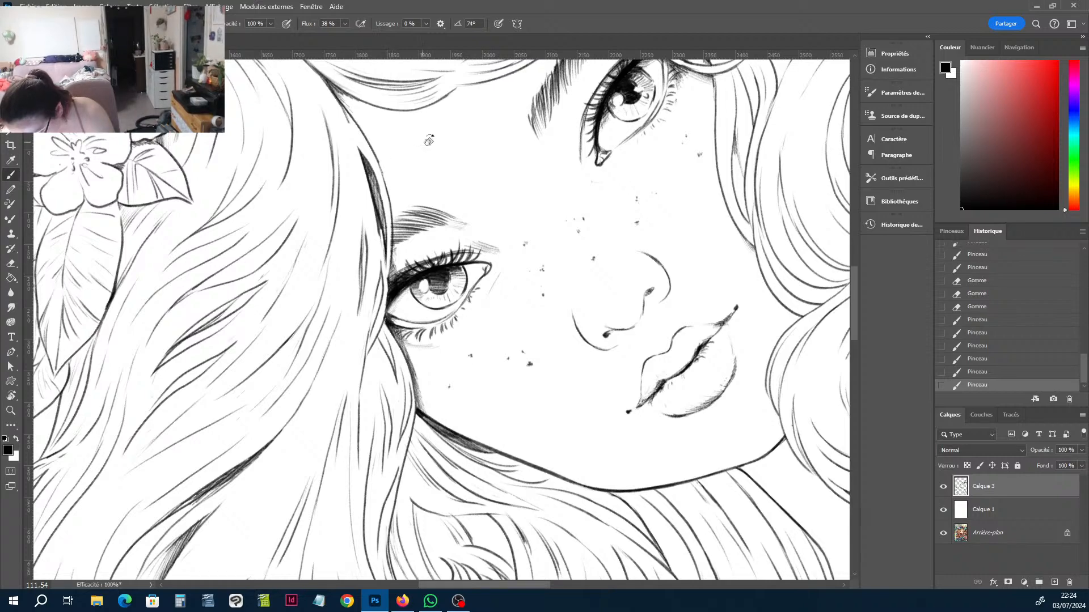
# Reinforce the hairline along the opposite side of the forehead, down to the other eyebrow, with short dark strokes.
pyautogui.press('h')
pyautogui.moveTo(421, 142)
pyautogui.mouseDown()
pyautogui.moveTo(508, 168)
pyautogui.moveTo(561, 237)
pyautogui.moveTo(624, 218)
pyautogui.moveTo(618, 198)
pyautogui.moveTo(648, 199)
pyautogui.moveTo(672, 296)
pyautogui.mouseUp()
pyautogui.press('e')
pyautogui.press('b')
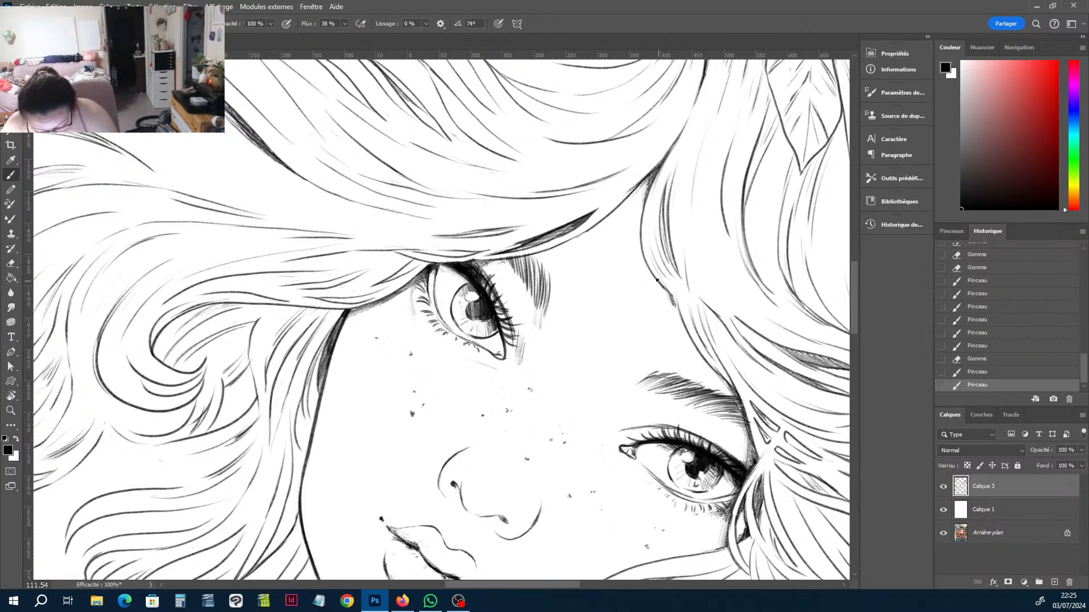
pyautogui.click(673, 297)
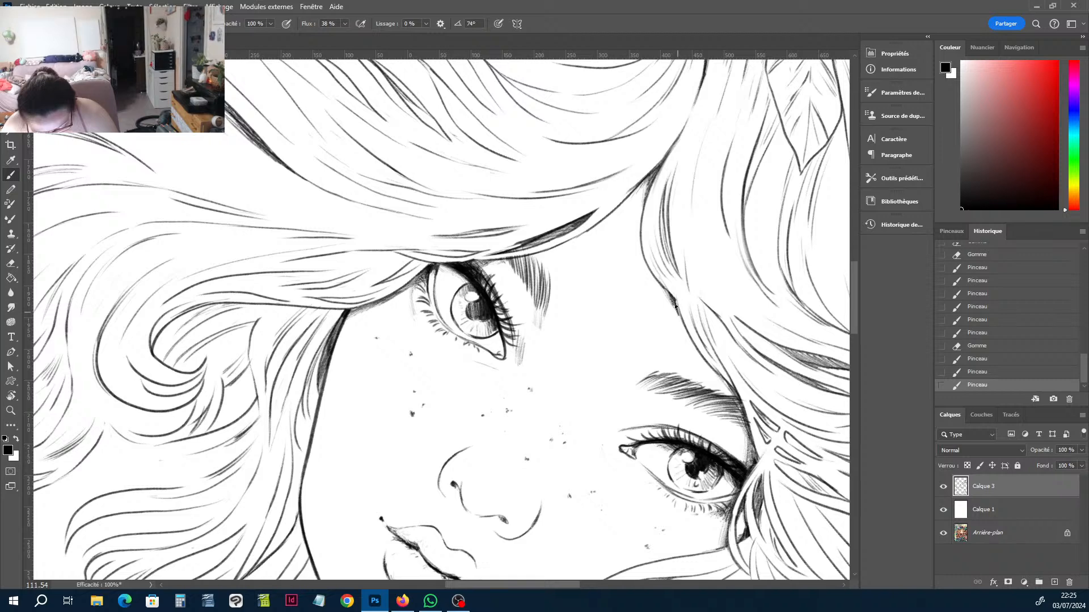
pyautogui.moveTo(675, 306); pyautogui.dragTo(719, 378)
# Shade the edge of the hair locks that border the cheek beside the large spiral curl.
pyautogui.press('space')
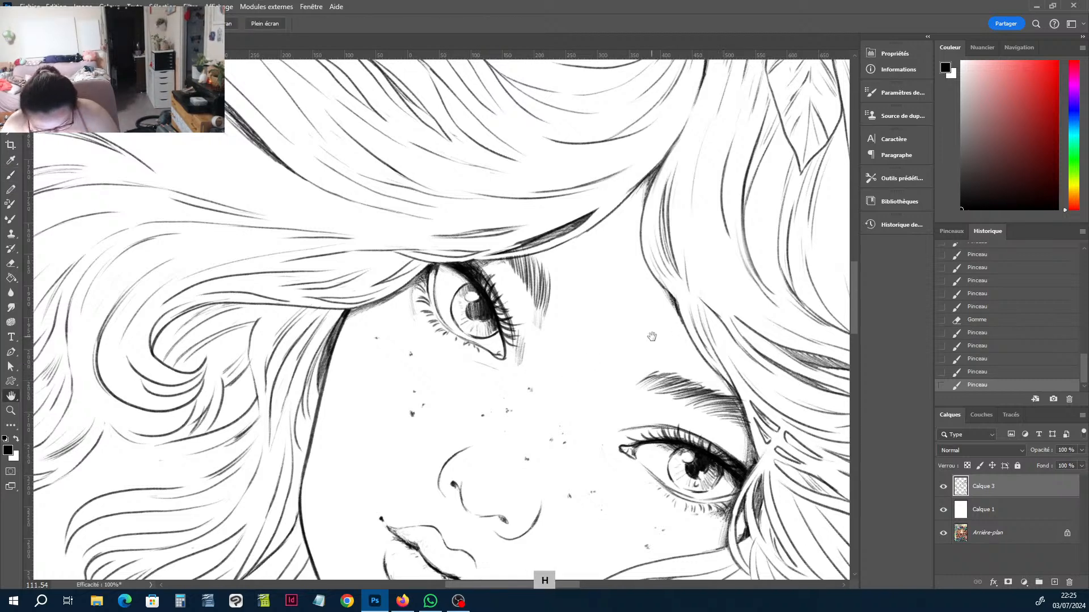
pyautogui.moveTo(652, 333); pyautogui.dragTo(564, 153)
pyautogui.press('r')
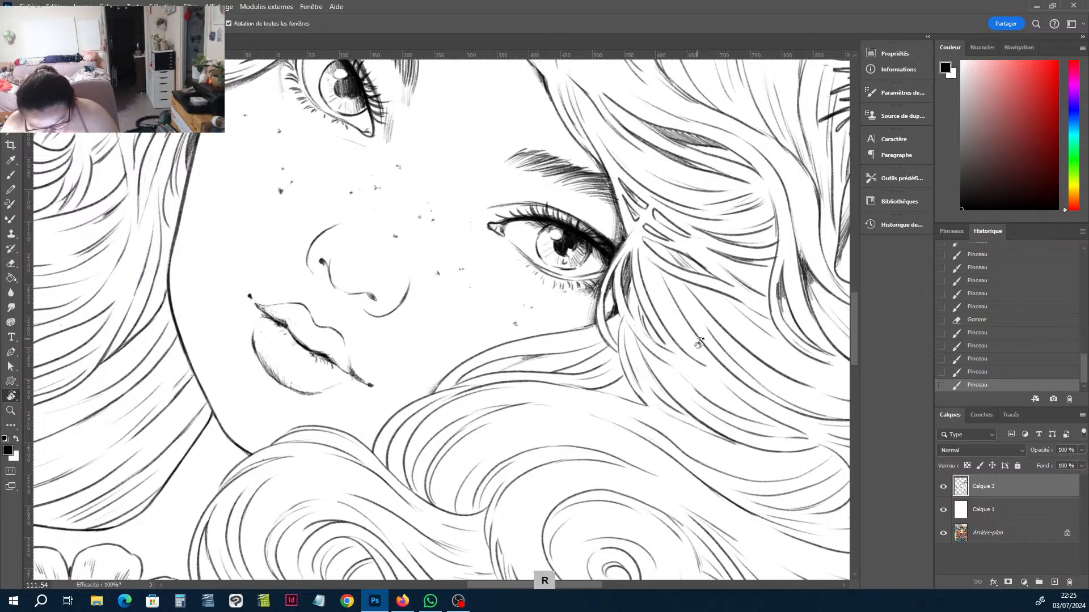
pyautogui.moveTo(700, 339); pyautogui.dragTo(699, 158)
pyautogui.press('b')
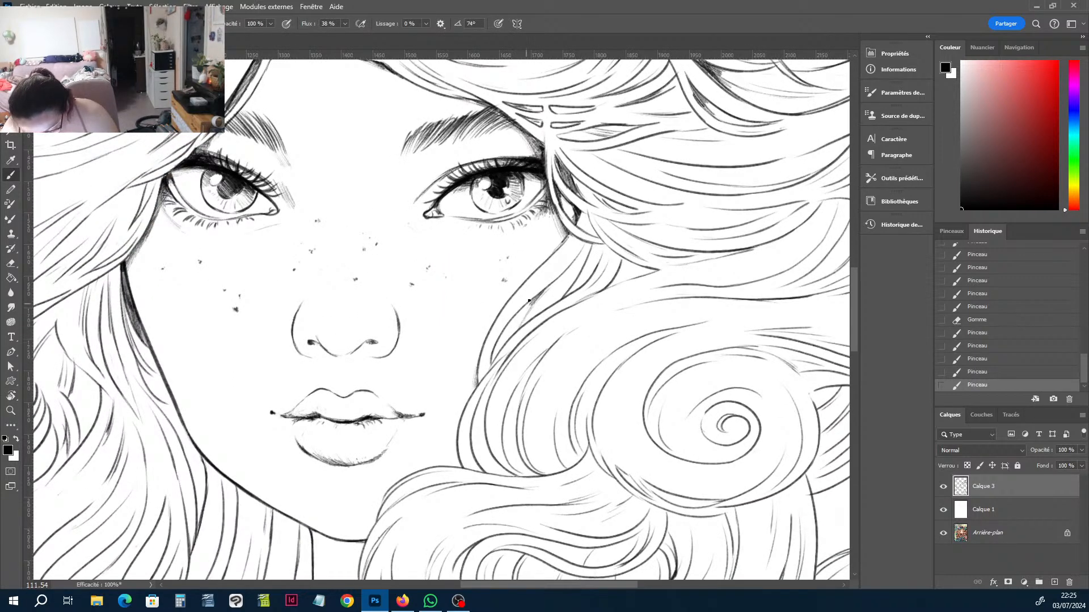
pyautogui.moveTo(528, 309)
pyautogui.mouseDown()
pyautogui.moveTo(499, 340)
pyautogui.moveTo(464, 452)
pyautogui.mouseUp()
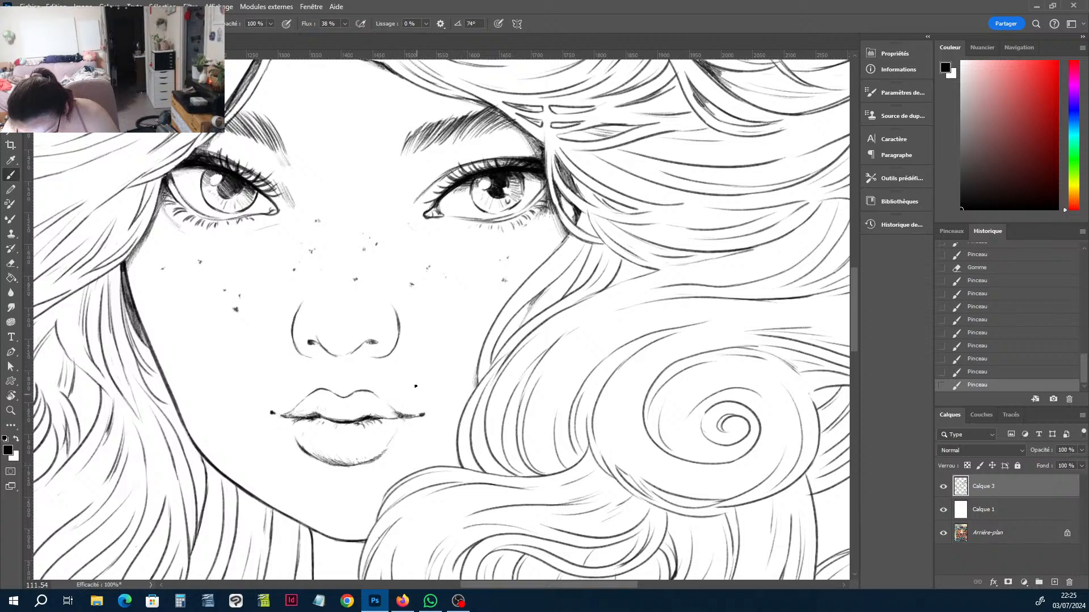
# Darken the roots of the hair strands beneath the jawline and clean up the strand at their outer edge.
pyautogui.press('h')
pyautogui.moveTo(420, 365)
pyautogui.mouseDown()
pyautogui.moveTo(414, 203)
pyautogui.moveTo(397, 238)
pyautogui.moveTo(414, 204)
pyautogui.mouseUp()
pyautogui.press('r')
pyautogui.press('b')
pyautogui.moveTo(409, 305); pyautogui.dragTo(410, 312)
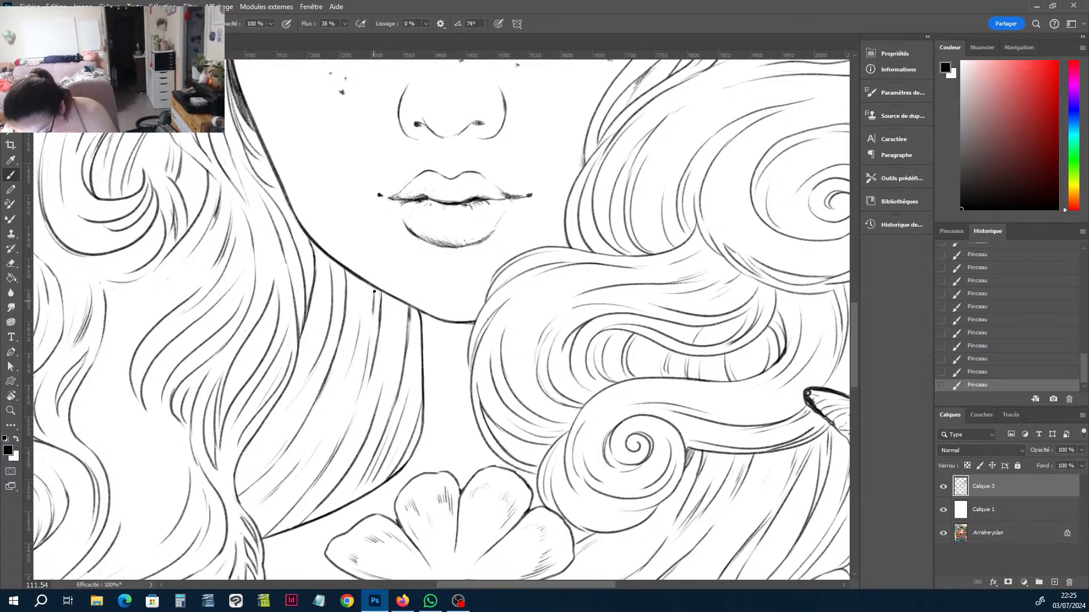
pyautogui.moveTo(372, 314); pyautogui.dragTo(374, 288)
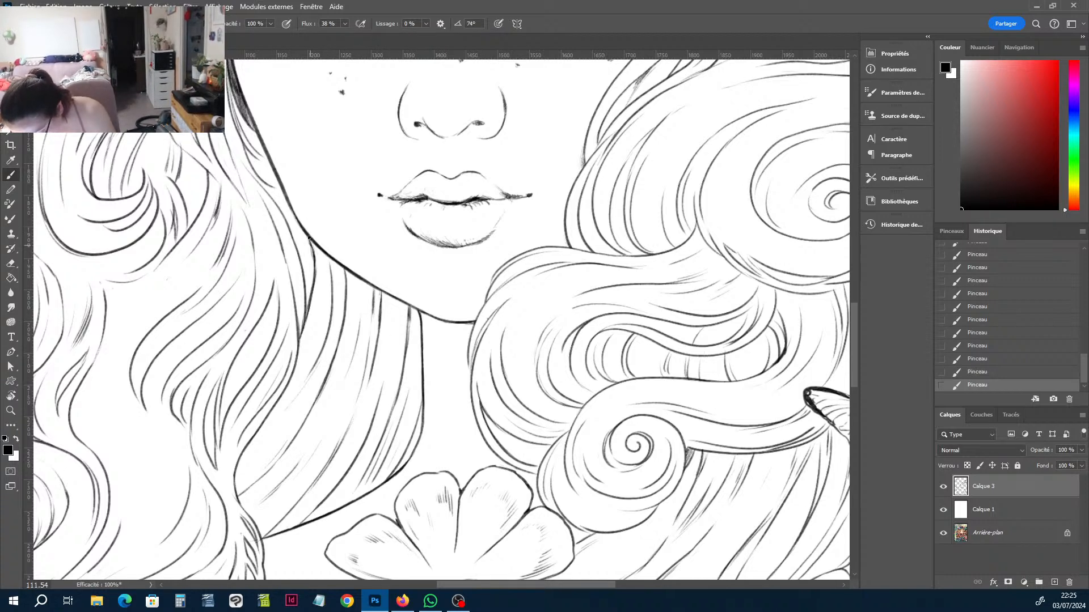
pyautogui.press('e')
pyautogui.moveTo(328, 258)
pyautogui.mouseDown()
pyautogui.moveTo(326, 311)
pyautogui.moveTo(297, 328)
pyautogui.moveTo(300, 340)
pyautogui.mouseUp()
pyautogui.press('b')
pyautogui.moveTo(299, 331)
pyautogui.mouseDown()
pyautogui.moveTo(301, 344)
pyautogui.moveTo(331, 343)
pyautogui.mouseUp()
# Hatch a shadow on the neck directly under the chin, between the straight hair and the curls.
pyautogui.press('r')
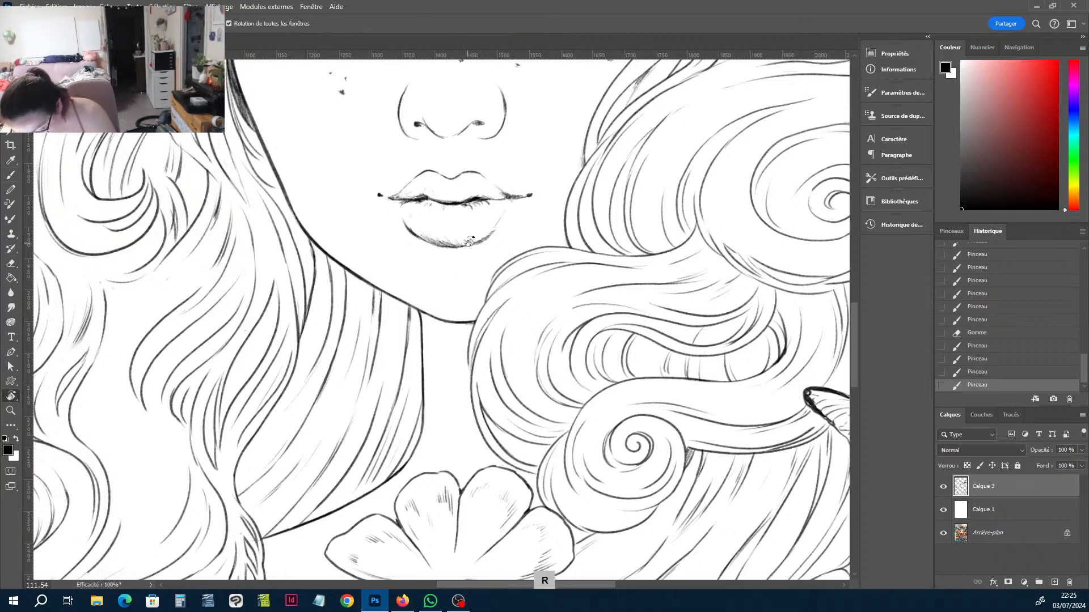
pyautogui.moveTo(470, 241); pyautogui.dragTo(437, 290)
pyautogui.press('b')
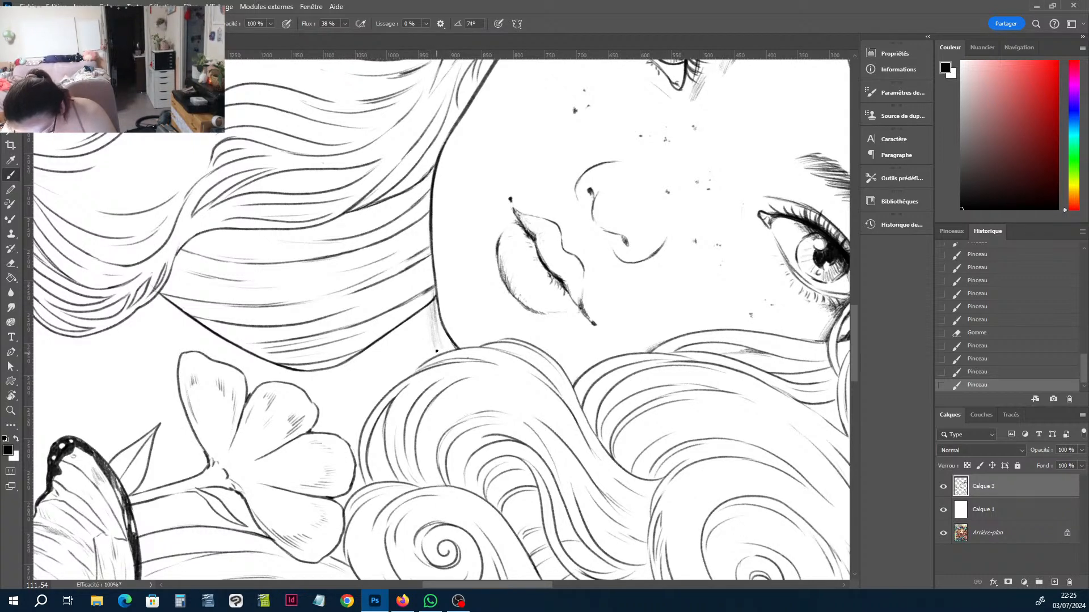
pyautogui.moveTo(434, 309); pyautogui.dragTo(441, 345)
pyautogui.moveTo(435, 298); pyautogui.dragTo(446, 349)
pyautogui.moveTo(436, 302); pyautogui.dragTo(443, 341)
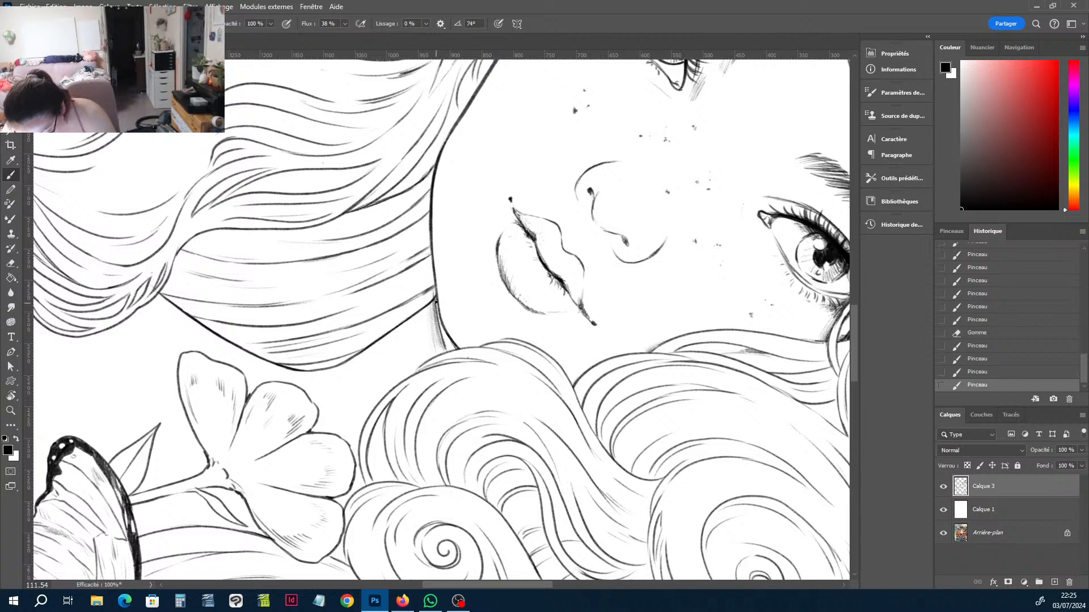
pyautogui.moveTo(436, 301); pyautogui.dragTo(447, 344)
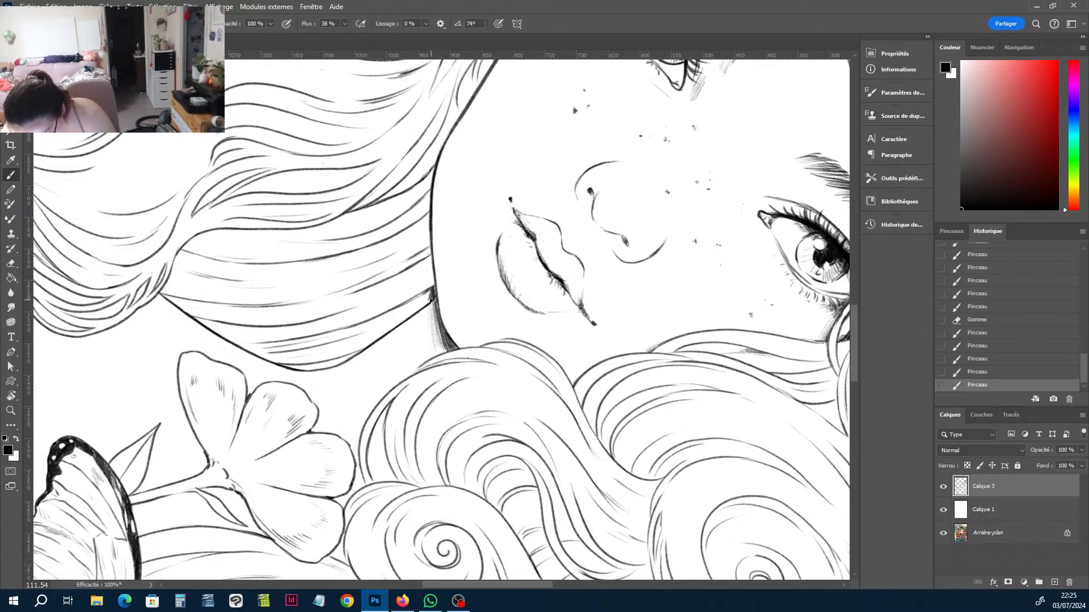
# Extend the shadow along the underside of the jaw, over the roots of the hair behind it.
pyautogui.moveTo(431, 300); pyautogui.dragTo(438, 326)
pyautogui.moveTo(428, 250); pyautogui.dragTo(434, 281)
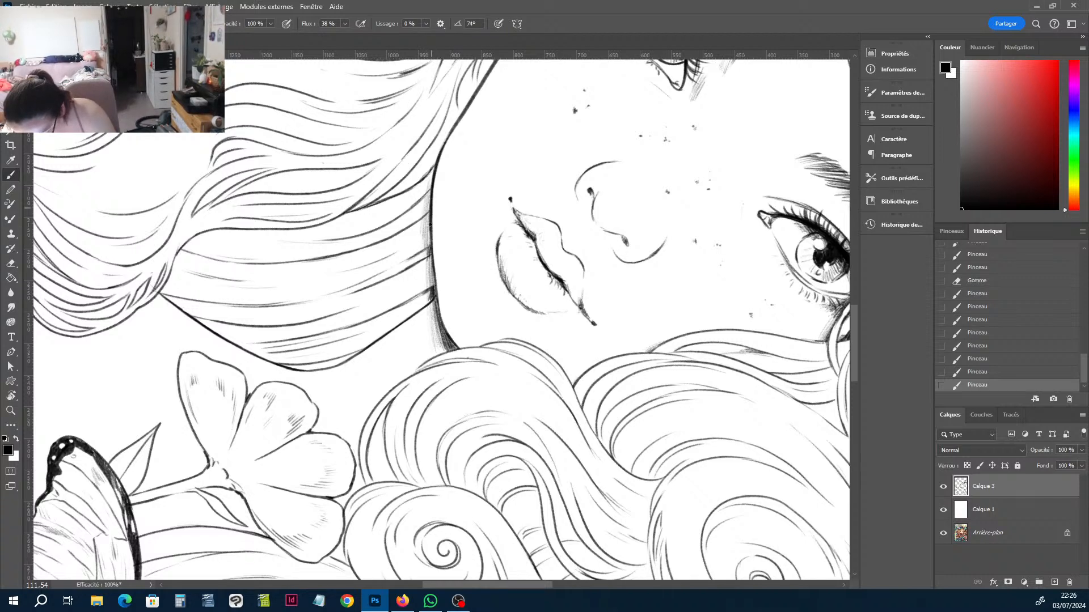
pyautogui.moveTo(430, 208); pyautogui.dragTo(429, 191)
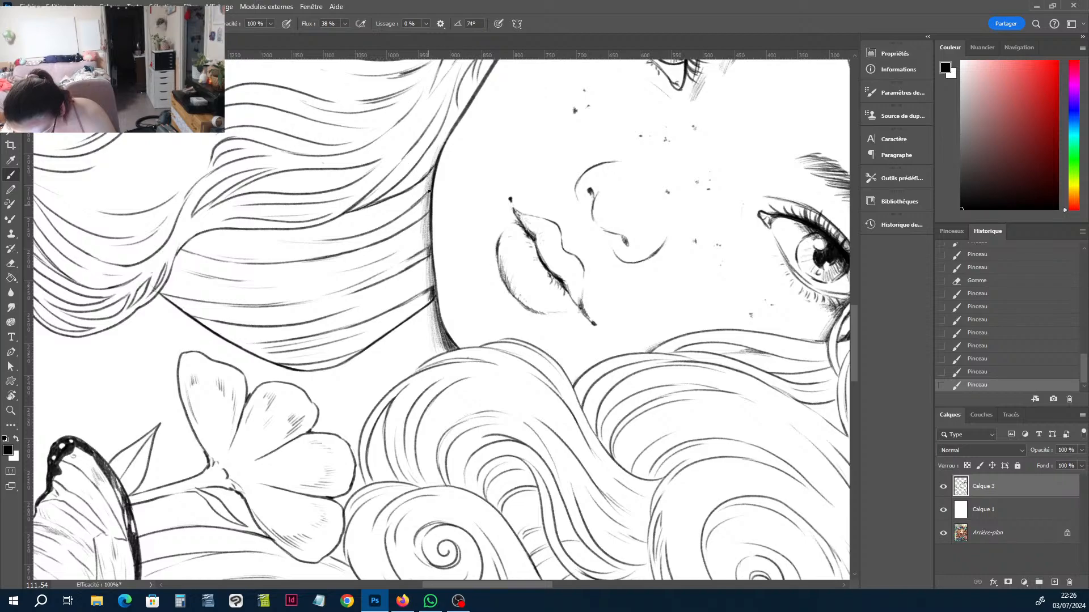
# Turn the canvas back towards upright and check the new shading around the face and under the chin.
pyautogui.press('r')
pyautogui.moveTo(624, 316); pyautogui.dragTo(623, 302)
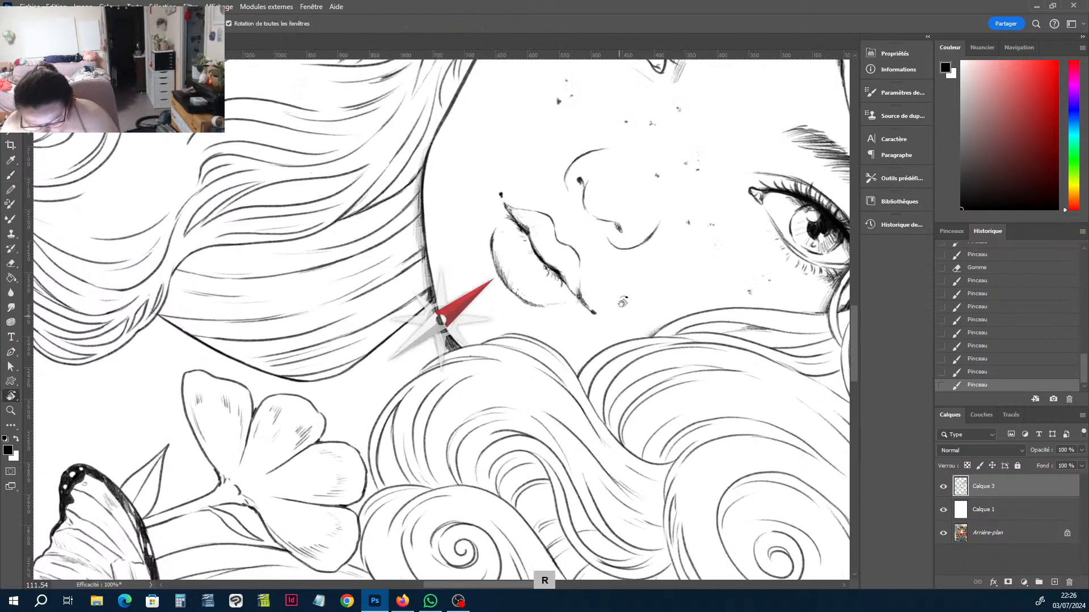
pyautogui.scroll(-5, 623, 302)
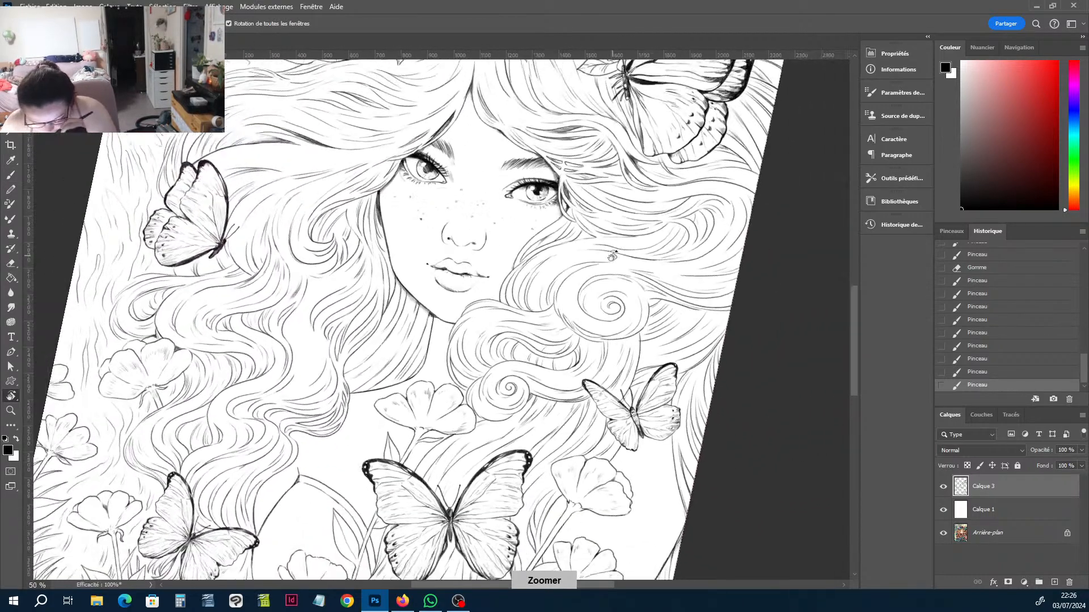
pyautogui.scroll(-1, 613, 256)
pyautogui.scroll(3, 611, 257)
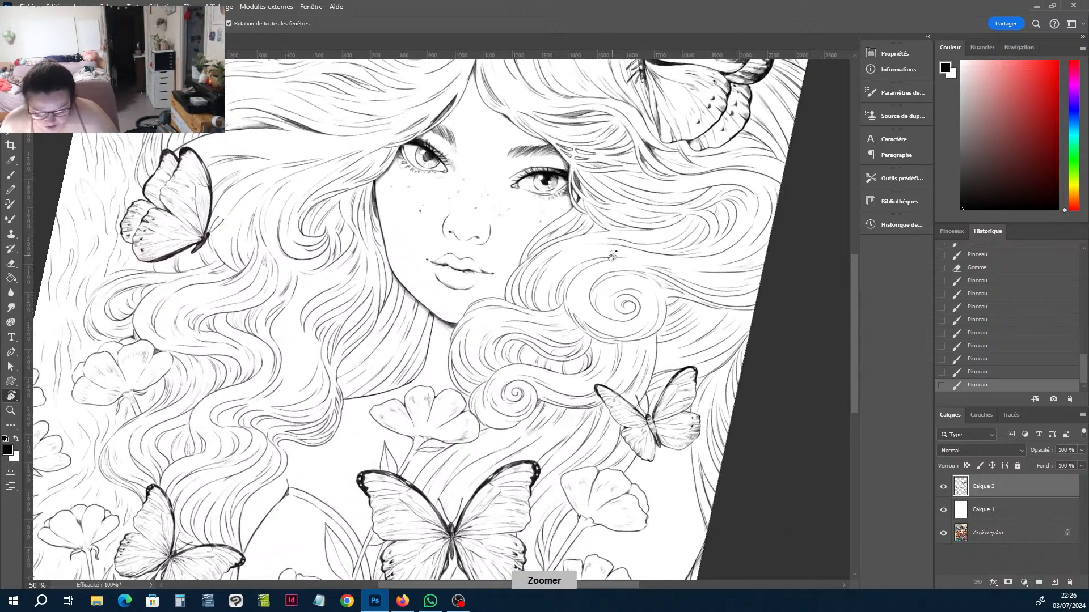
pyautogui.press('r')
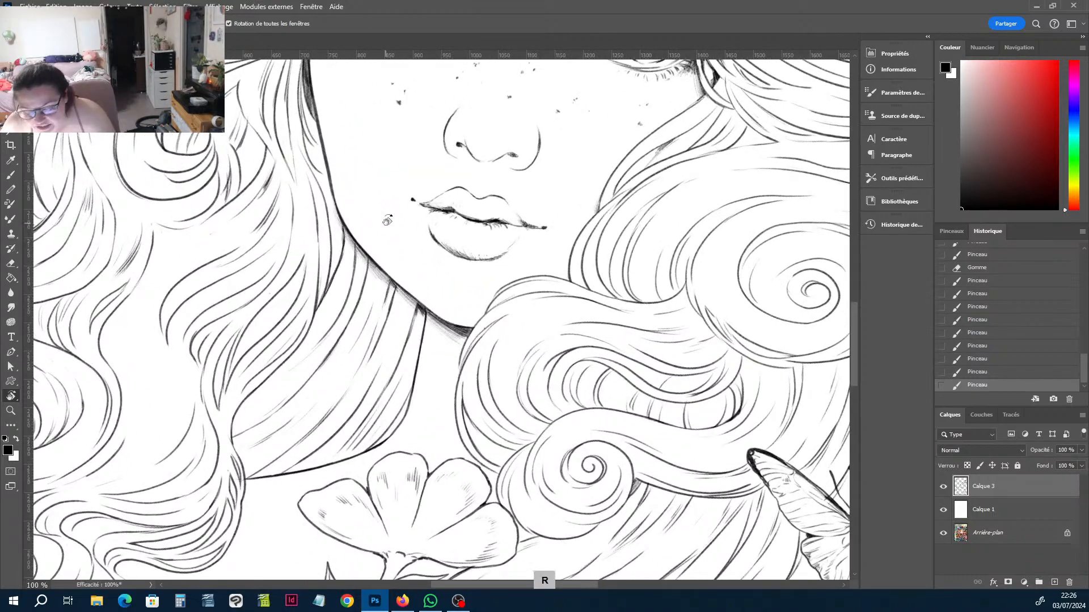
# Examine the line art around the face, jaw and wavy hair, and compare it with the painting by briefly hiding Calque 1.
pyautogui.moveTo(386, 195); pyautogui.dragTo(448, 314)
pyautogui.press('h')
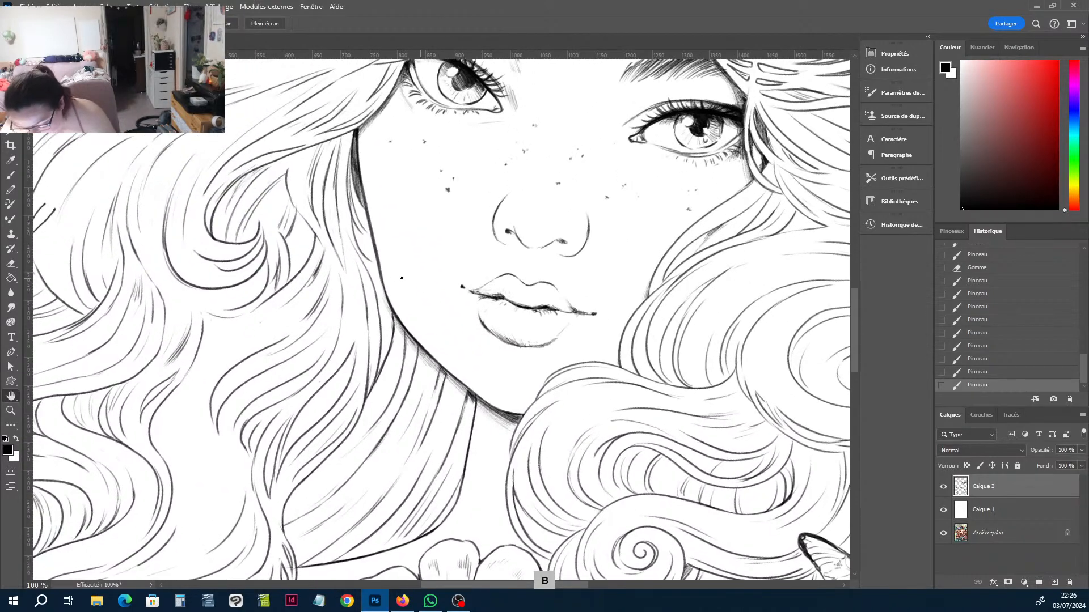
pyautogui.press('b')
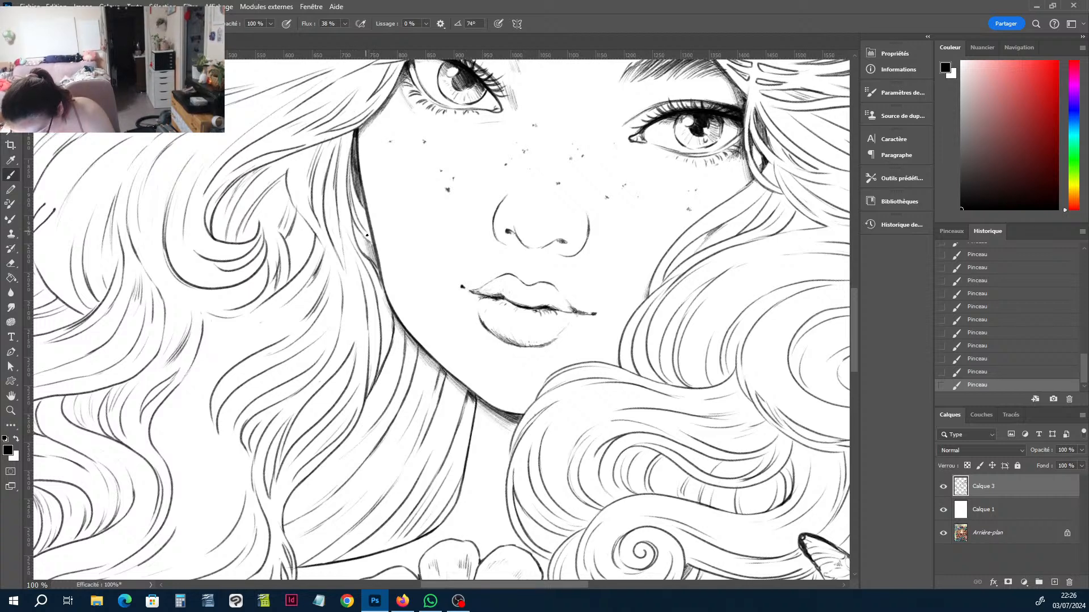
pyautogui.press('space')
pyautogui.moveTo(341, 265)
pyautogui.mouseDown()
pyautogui.moveTo(475, 164)
pyautogui.moveTo(475, 313)
pyautogui.mouseUp()
pyautogui.moveTo(599, 284); pyautogui.dragTo(643, 210)
pyautogui.press('r')
pyautogui.moveTo(553, 303); pyautogui.dragTo(562, 285)
pyautogui.moveTo(477, 414); pyautogui.dragTo(580, 170)
pyautogui.press('h')
pyautogui.press('r')
pyautogui.moveTo(588, 269); pyautogui.dragTo(743, 260)
pyautogui.click(943, 509)
pyautogui.click(942, 509)
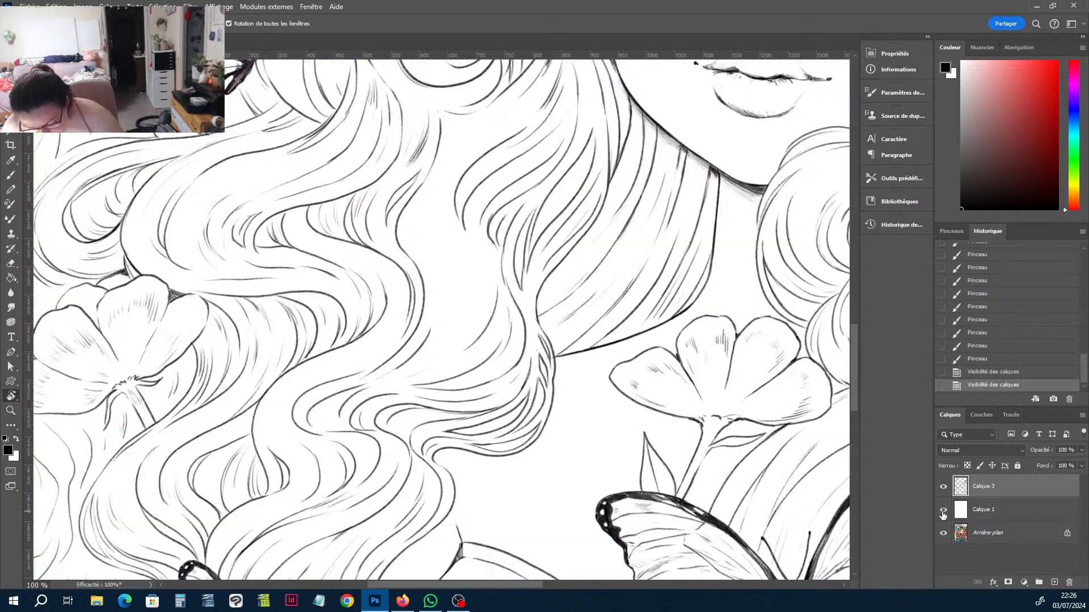
# Lower the opacity of the white layer Calque 1 to 17 % and make Calque 3 active for brushing.
pyautogui.click(992, 510)
pyautogui.click(1036, 467)
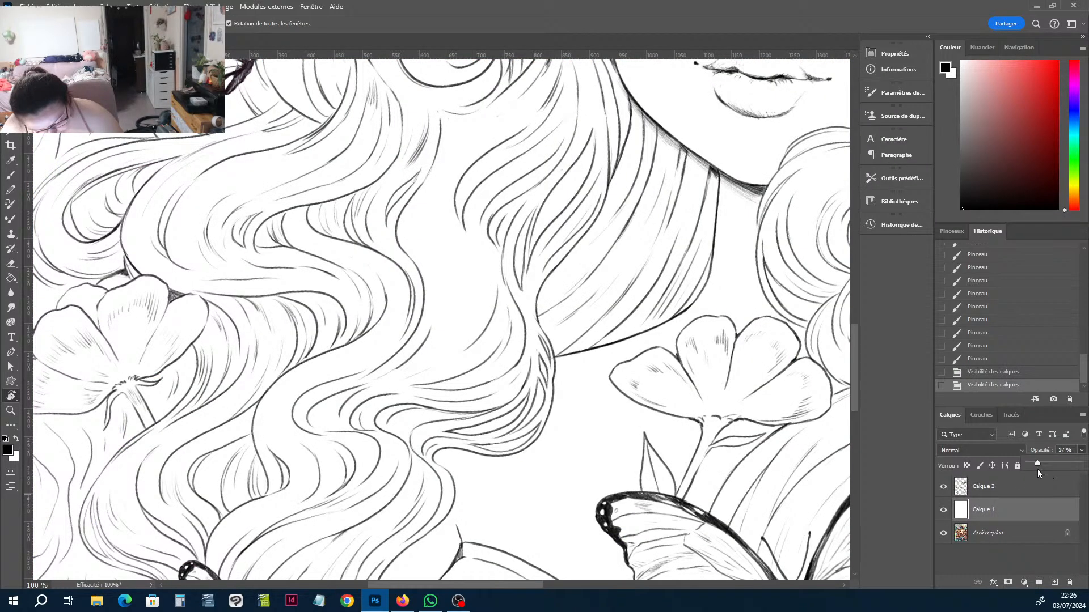
pyautogui.click(994, 486)
pyautogui.press('b')
# Brush additional strand lines into the empty areas of the wavy hair beside the neck, following the painting underneath.
pyautogui.moveTo(440, 185); pyautogui.dragTo(437, 216)
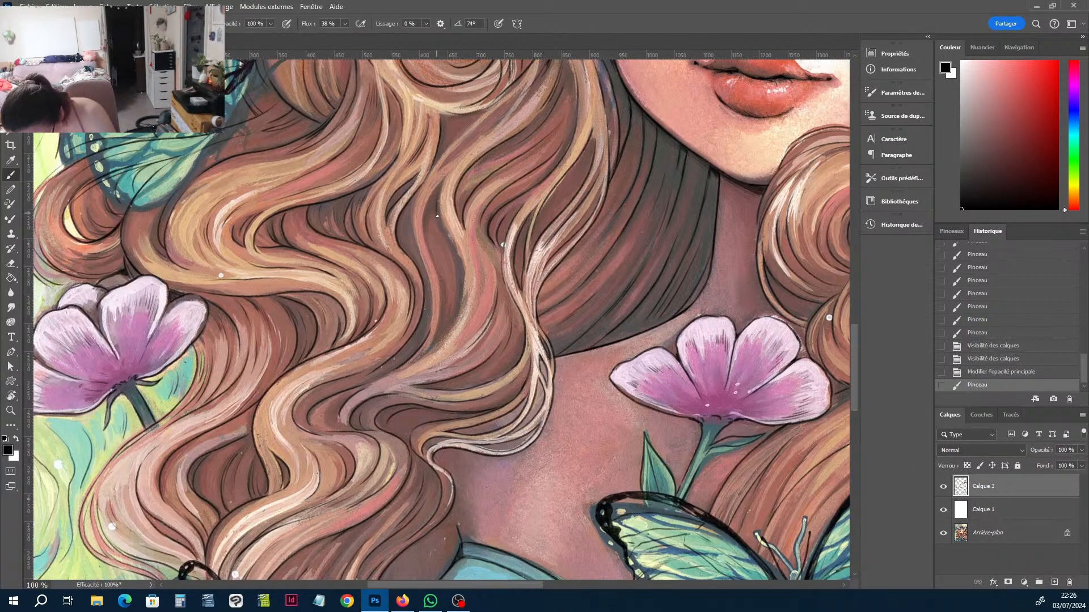
pyautogui.moveTo(457, 259)
pyautogui.mouseDown()
pyautogui.moveTo(424, 342)
pyautogui.moveTo(431, 351)
pyautogui.mouseUp()
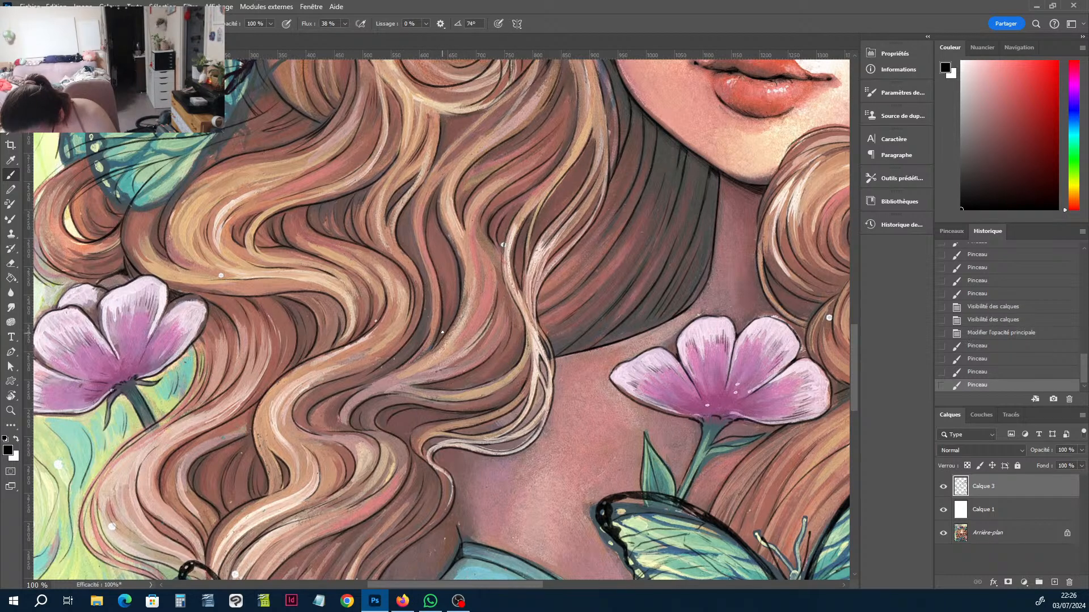
pyautogui.moveTo(441, 306); pyautogui.dragTo(437, 322)
pyautogui.moveTo(436, 216)
pyautogui.mouseDown()
pyautogui.moveTo(443, 180)
pyautogui.moveTo(414, 198)
pyautogui.mouseUp()
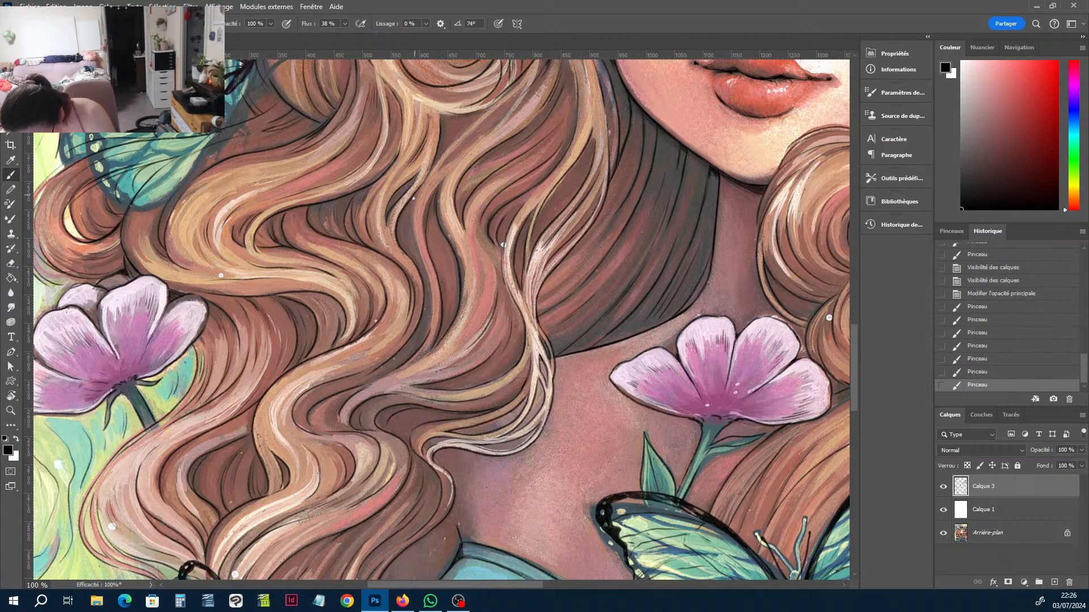
pyautogui.moveTo(418, 251); pyautogui.dragTo(420, 266)
pyautogui.moveTo(425, 180)
pyautogui.mouseDown()
pyautogui.moveTo(418, 189)
pyautogui.moveTo(439, 162)
pyautogui.mouseUp()
pyautogui.moveTo(437, 162)
pyautogui.mouseDown()
pyautogui.moveTo(423, 187)
pyautogui.moveTo(472, 124)
pyautogui.moveTo(436, 173)
pyautogui.moveTo(526, 92)
pyautogui.moveTo(434, 178)
pyautogui.mouseUp()
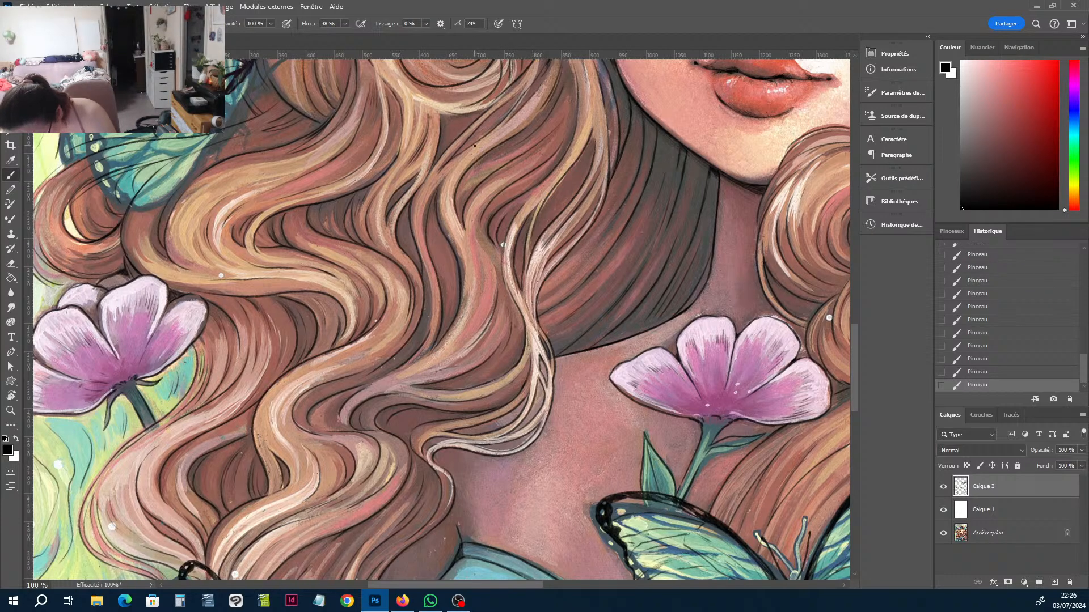
# Restore the white layer Calque 1 to full opacity and add fine strokes to the wavy hair on Calque 3.
pyautogui.click(983, 513)
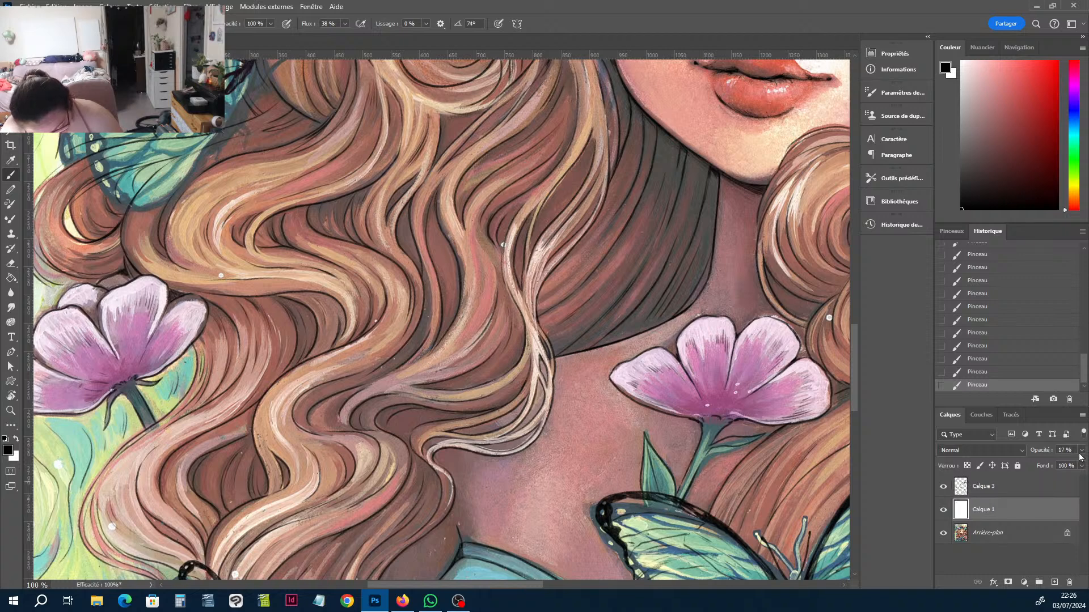
pyautogui.click(1081, 449)
pyautogui.moveTo(1068, 464); pyautogui.dragTo(1080, 463)
pyautogui.click(987, 486)
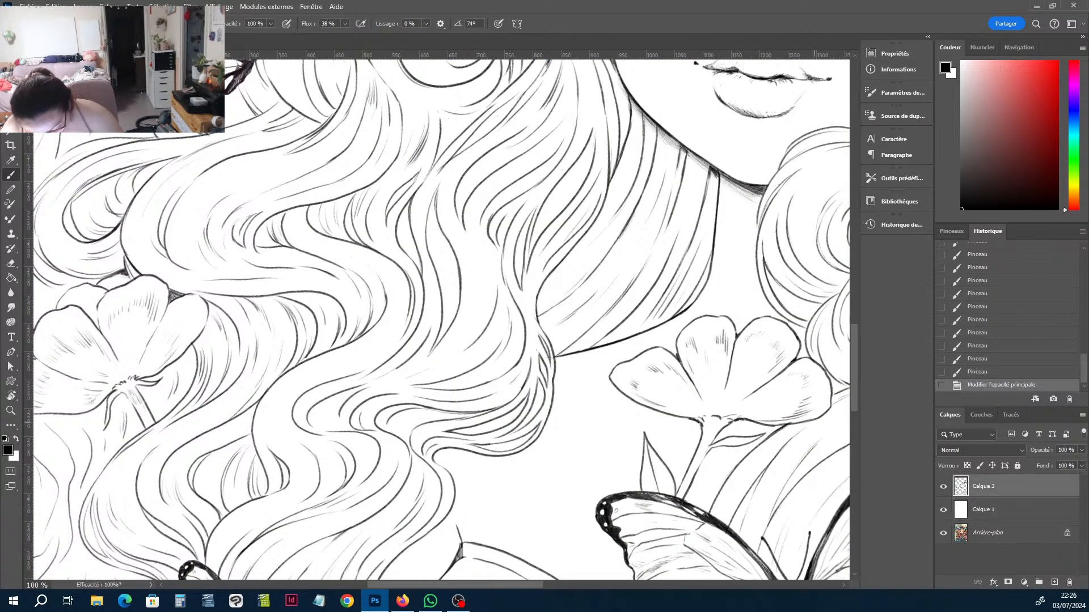
pyautogui.press('b')
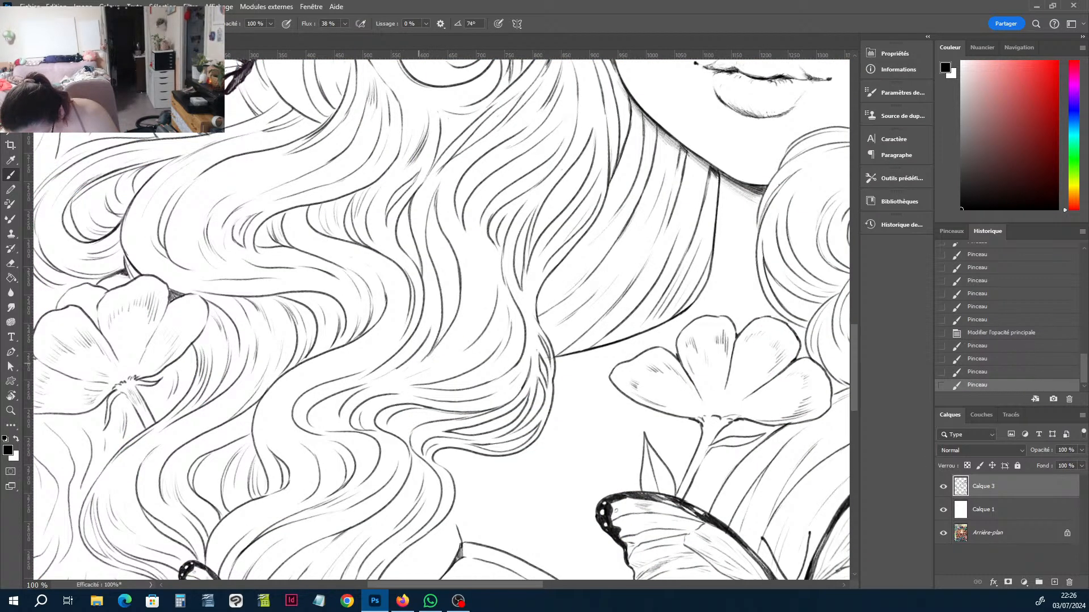
# Check the new hair strands at several magnifications and against the painting by briefly hiding Calque 1.
pyautogui.press('r')
pyautogui.press('h')
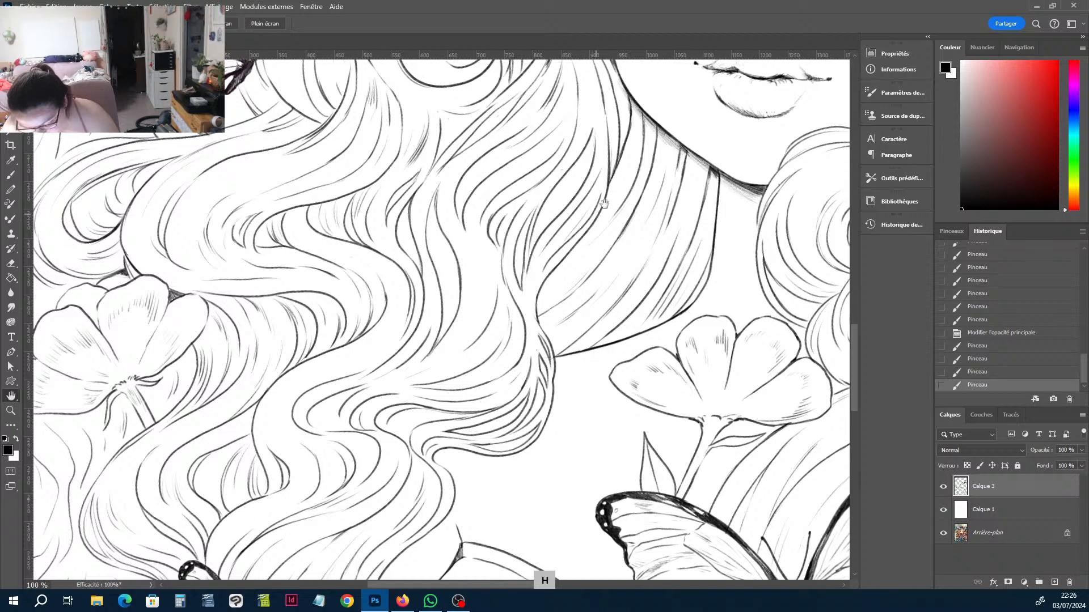
pyautogui.scroll(2, 586, 243)
pyautogui.press('r')
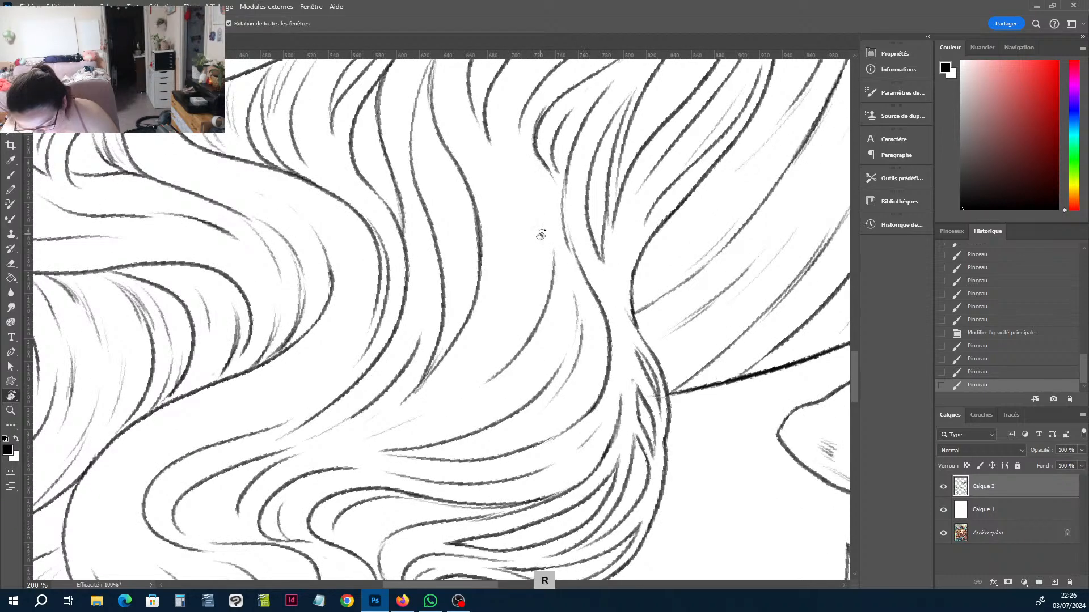
pyautogui.scroll(-3, 540, 236)
pyautogui.moveTo(540, 236); pyautogui.dragTo(546, 262)
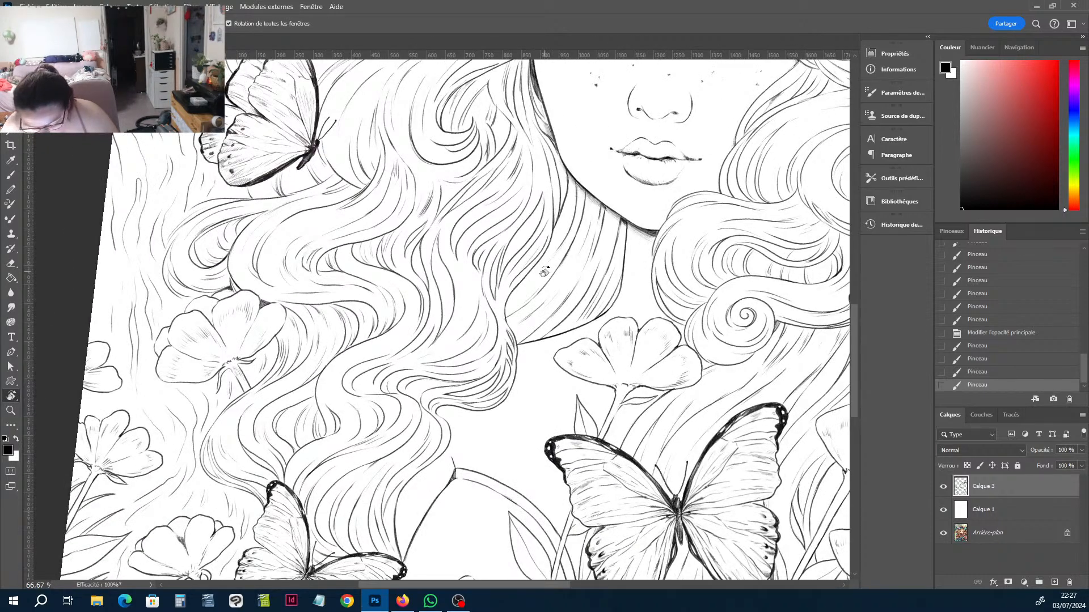
pyautogui.scroll(1, 543, 274)
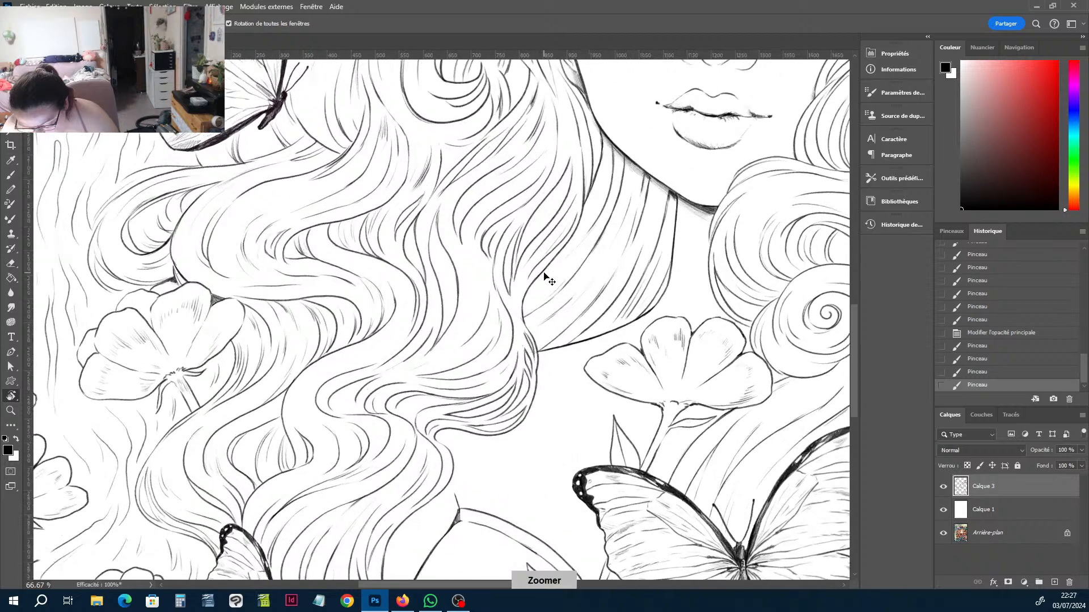
pyautogui.click(943, 511)
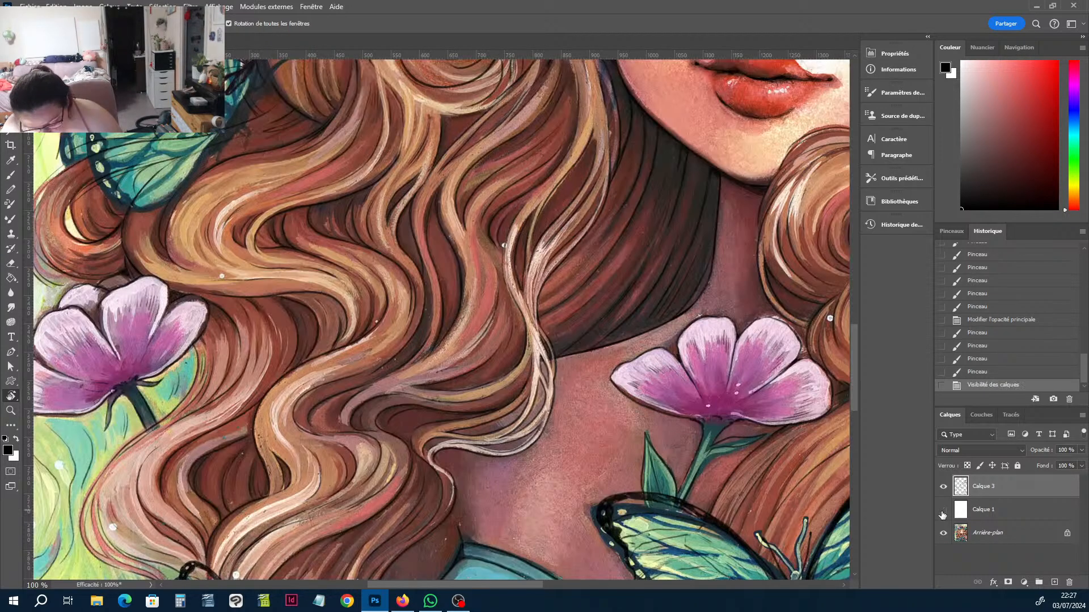
pyautogui.click(943, 510)
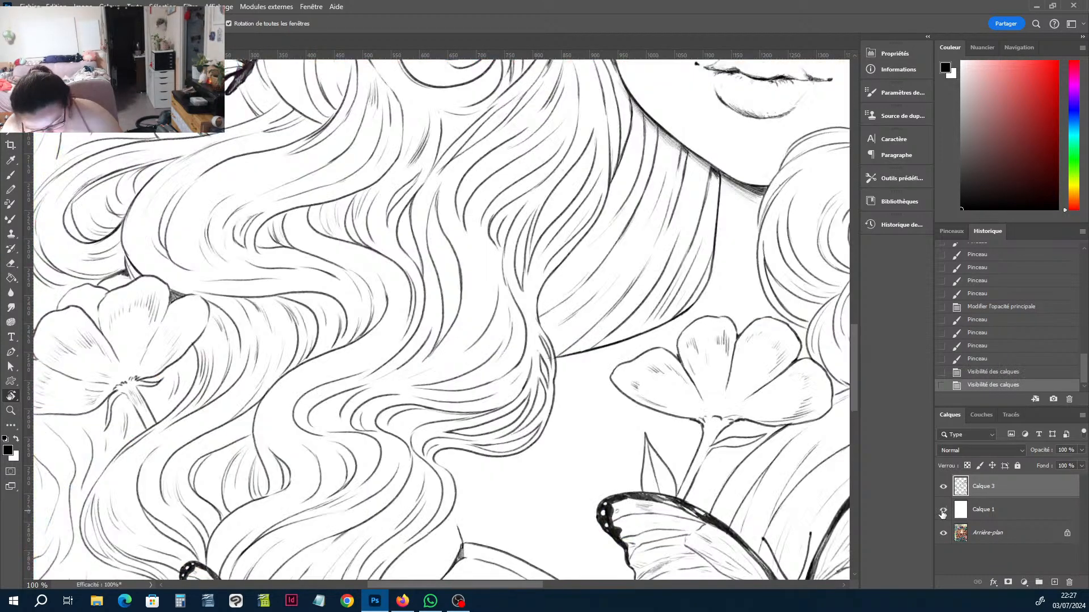
# Fade the white layer Calque 1 and compare the line art with the painting across the hair and face.
pyautogui.click(996, 515)
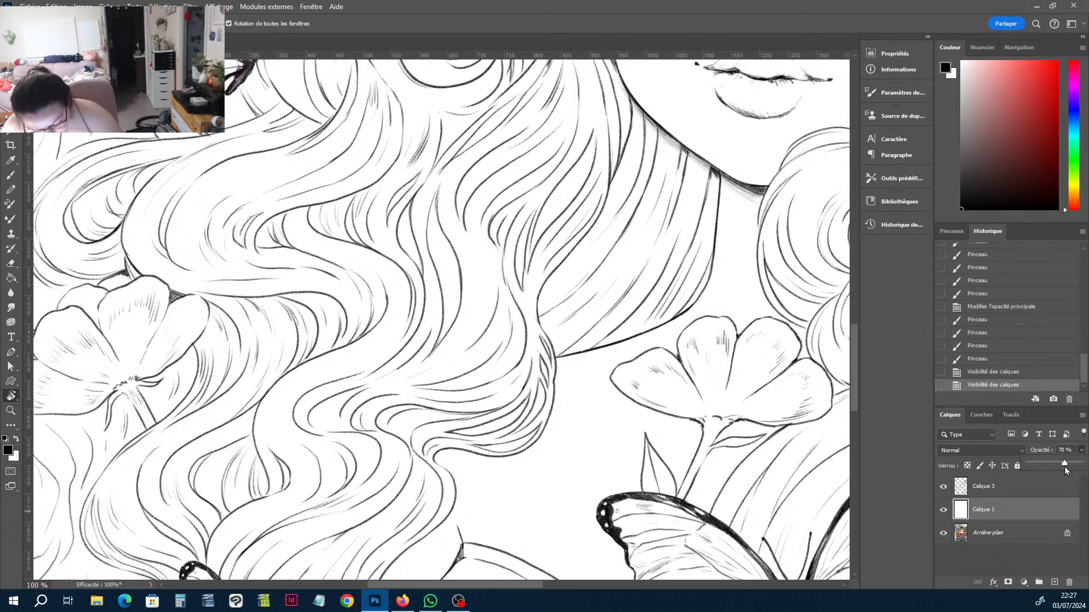
pyautogui.click(1064, 463)
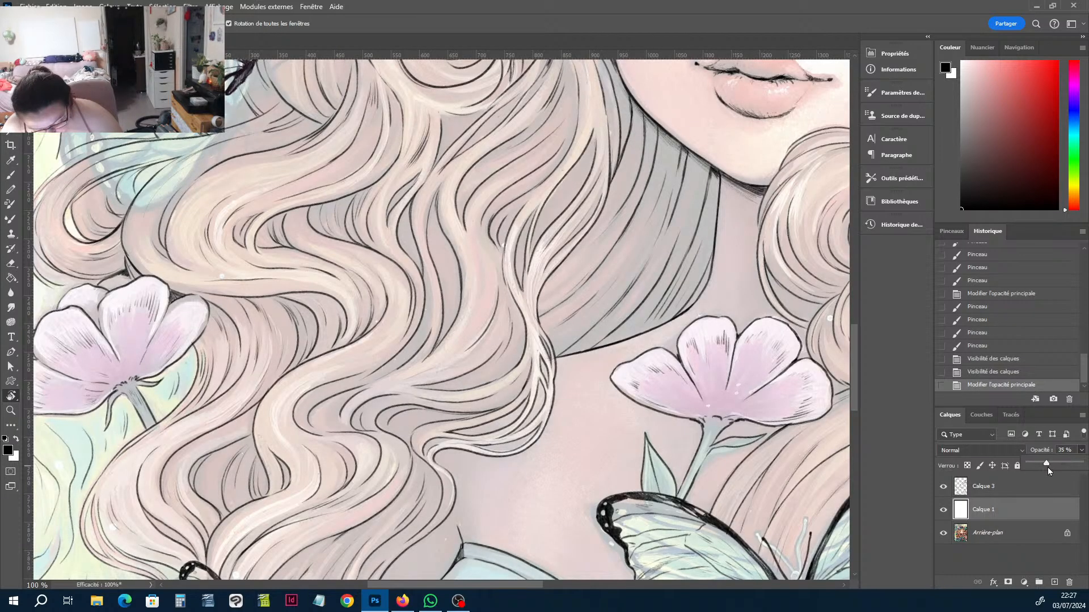
pyautogui.moveTo(1047, 467); pyautogui.dragTo(1028, 468)
pyautogui.click(1025, 488)
pyautogui.hotkey('ctrl', '+')
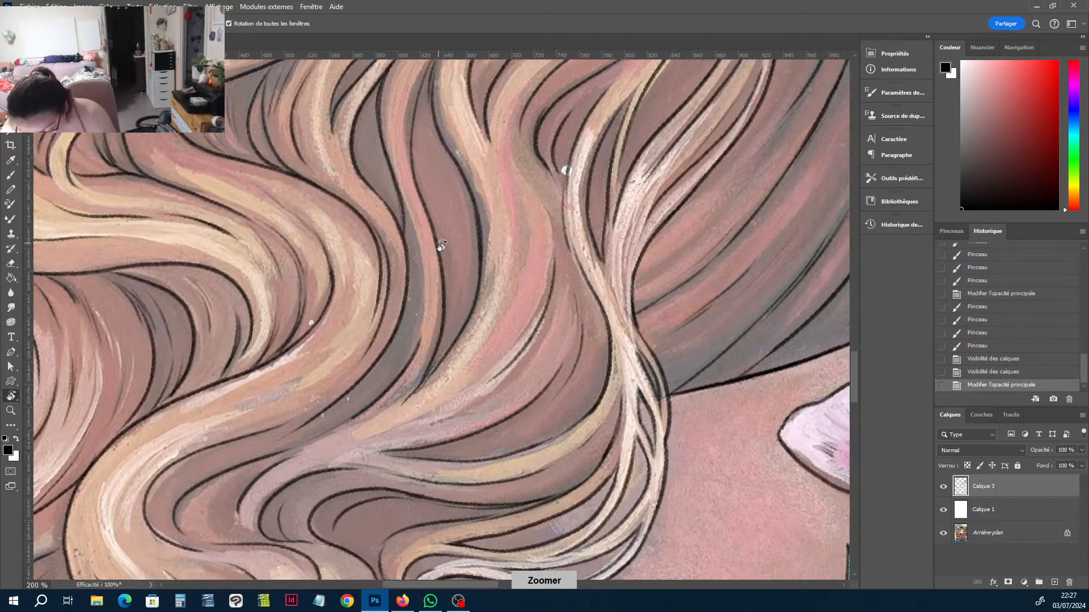
pyautogui.moveTo(460, 238); pyautogui.dragTo(474, 176)
pyautogui.press('r')
pyautogui.hotkey('ctrl', '-')
pyautogui.hotkey('ctrl', '-')
pyautogui.hotkey('ctrl', '-')
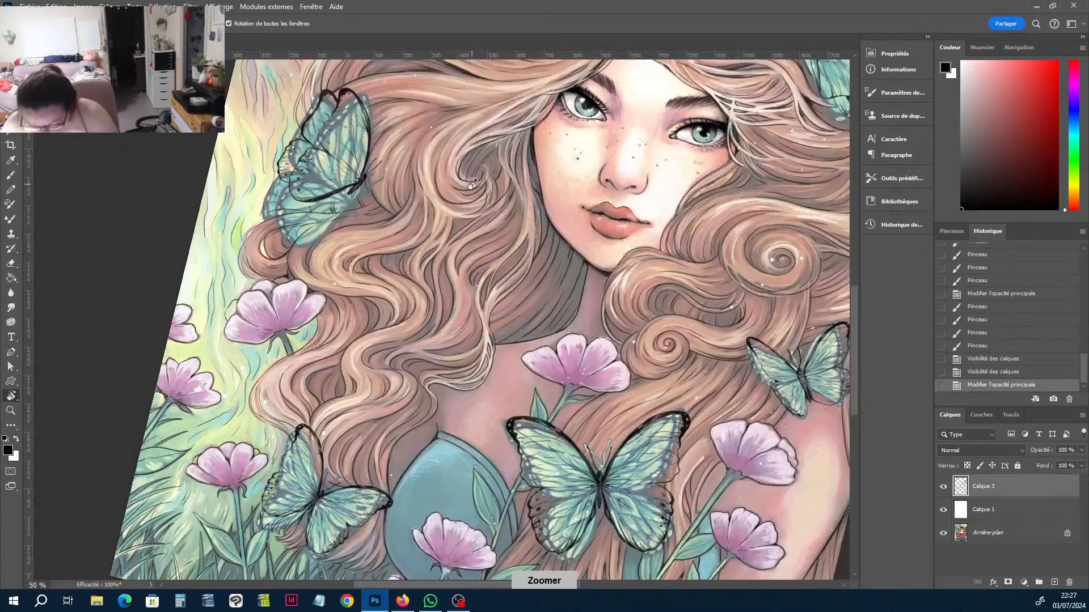
pyautogui.press('h')
pyautogui.moveTo(530, 270); pyautogui.dragTo(533, 396)
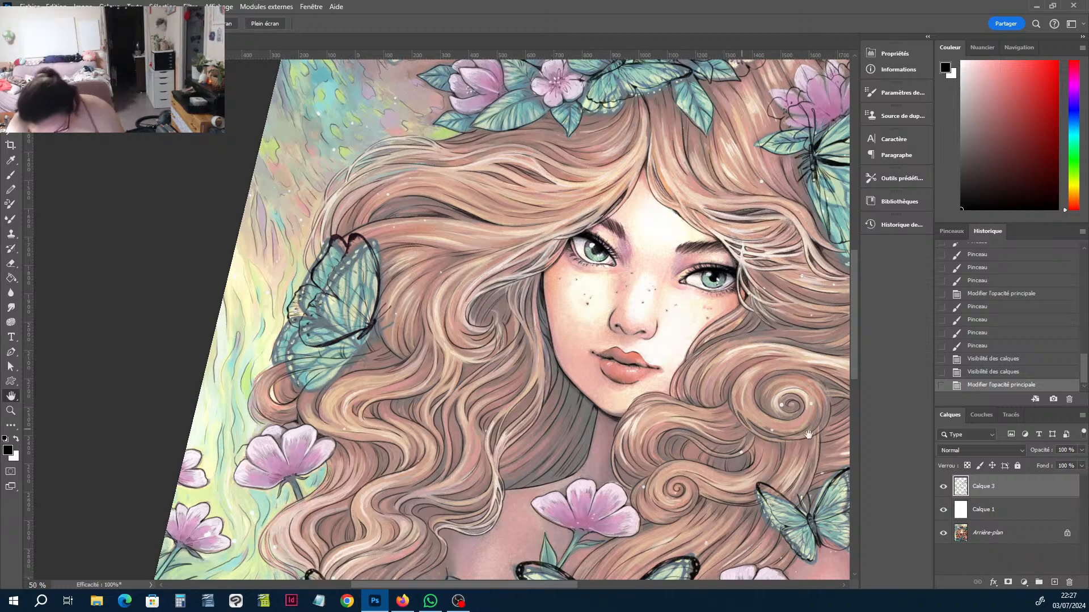
# Set the opacity of the white layer Calque 1 to 68 % and make Calque 3 the active layer again.
pyautogui.click(989, 517)
pyautogui.click(1081, 450)
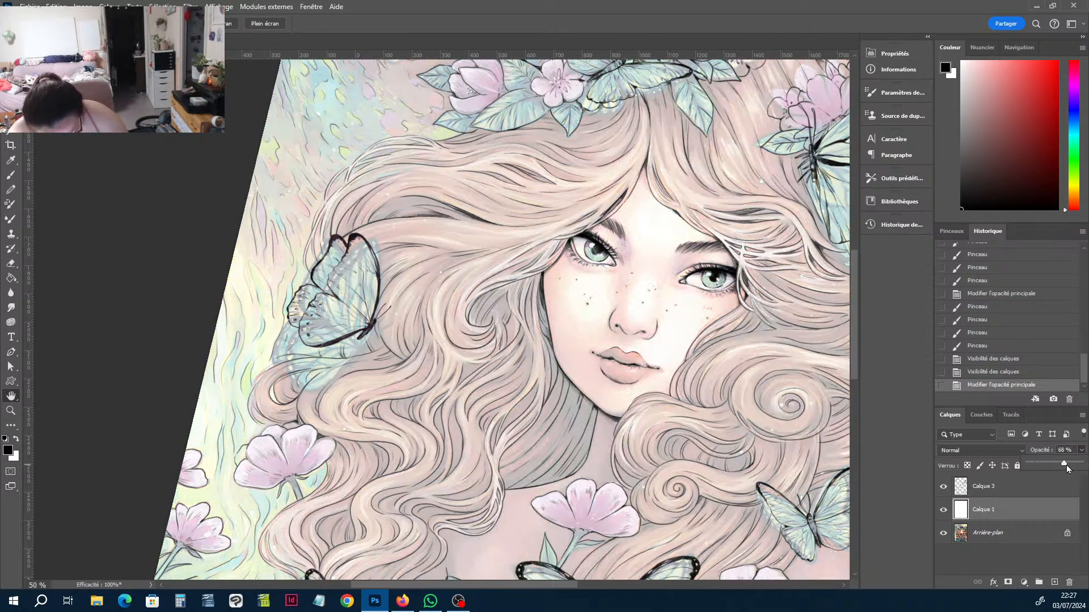
pyautogui.click(1048, 493)
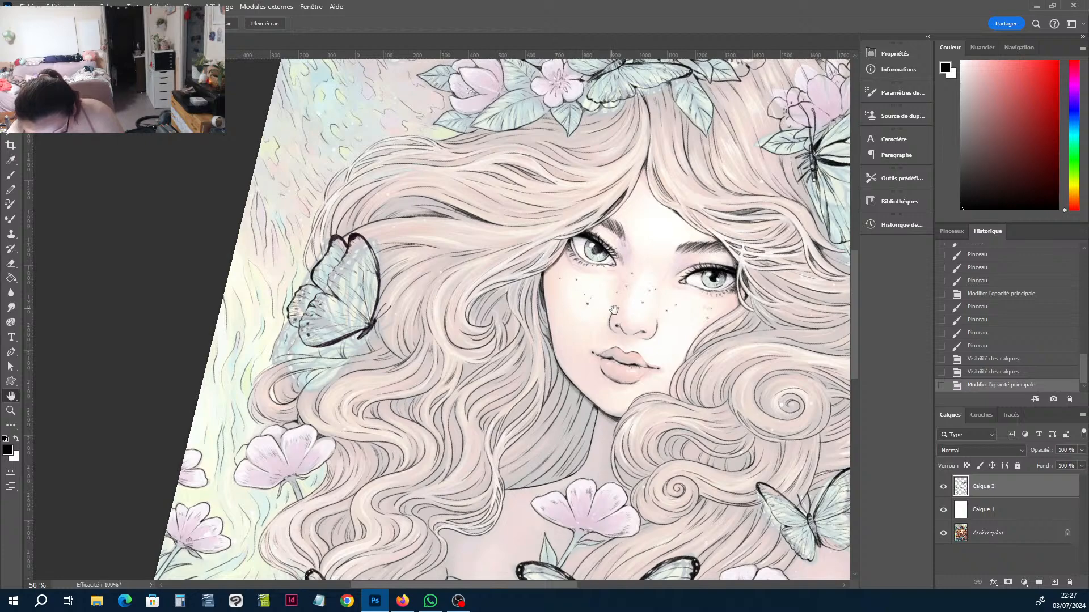
# Examine the whole drawing over the faded painting, from the lower flowers up to the butterfly and flower crown.
pyautogui.moveTo(615, 310); pyautogui.dragTo(616, 278)
pyautogui.press('z')
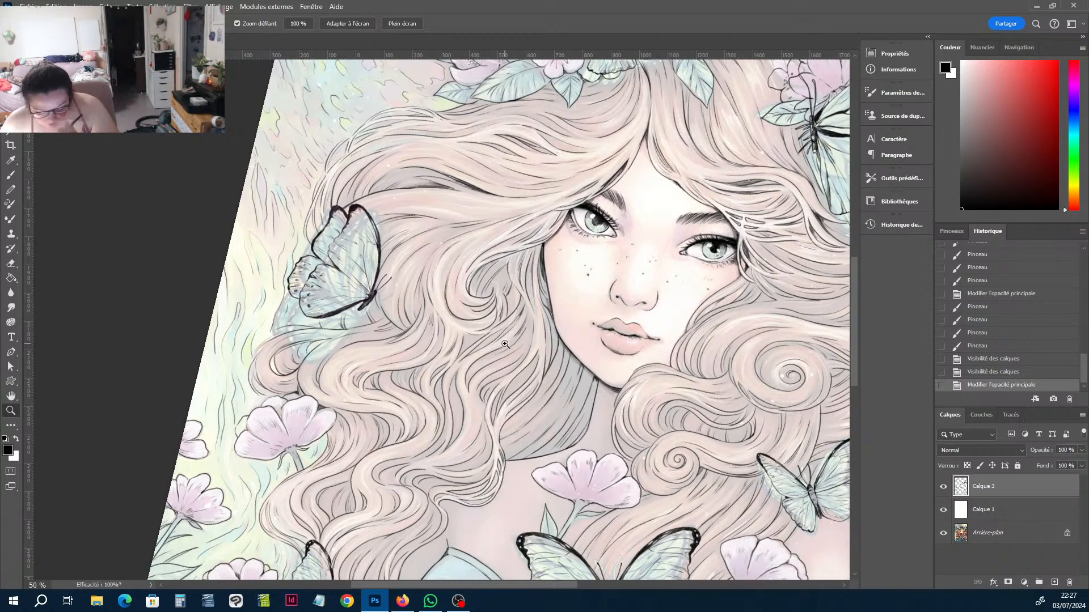
pyautogui.moveTo(632, 337); pyautogui.dragTo(611, 283)
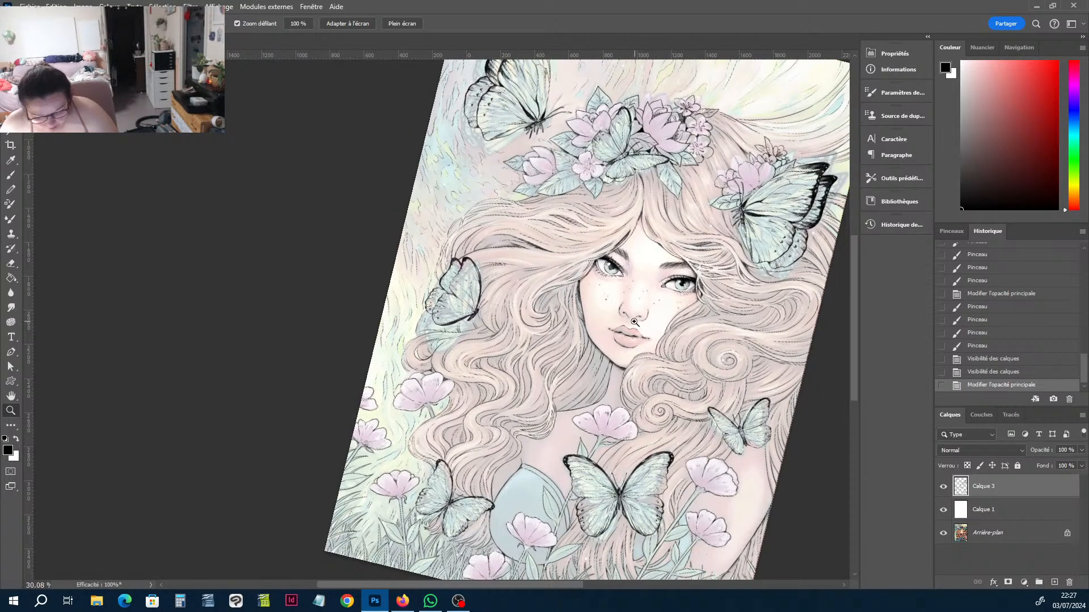
pyautogui.press('h')
pyautogui.moveTo(677, 333); pyautogui.dragTo(584, 236)
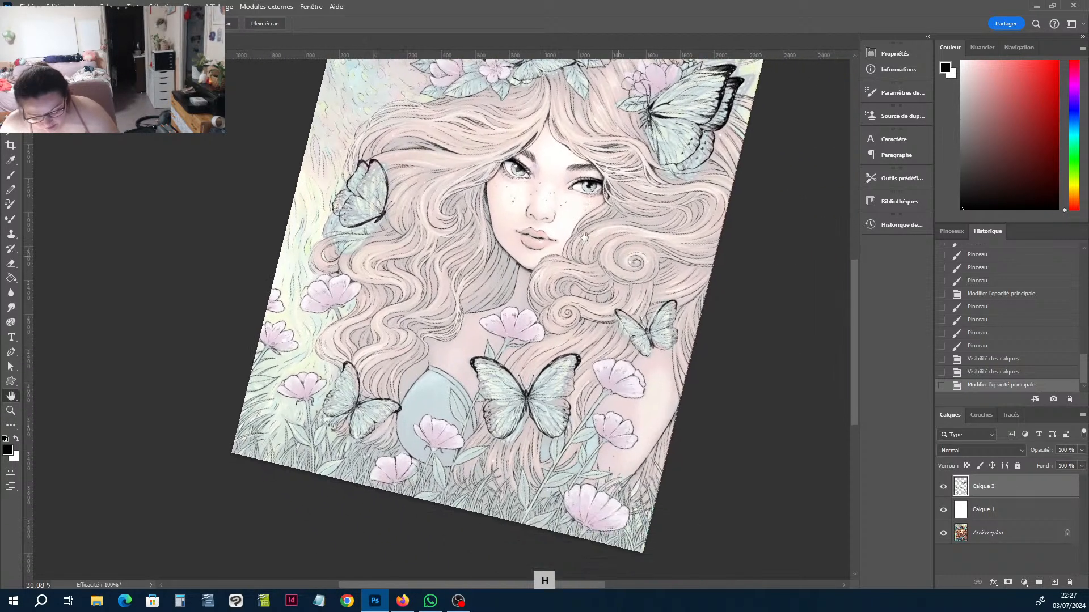
pyautogui.moveTo(443, 215); pyautogui.dragTo(560, 420)
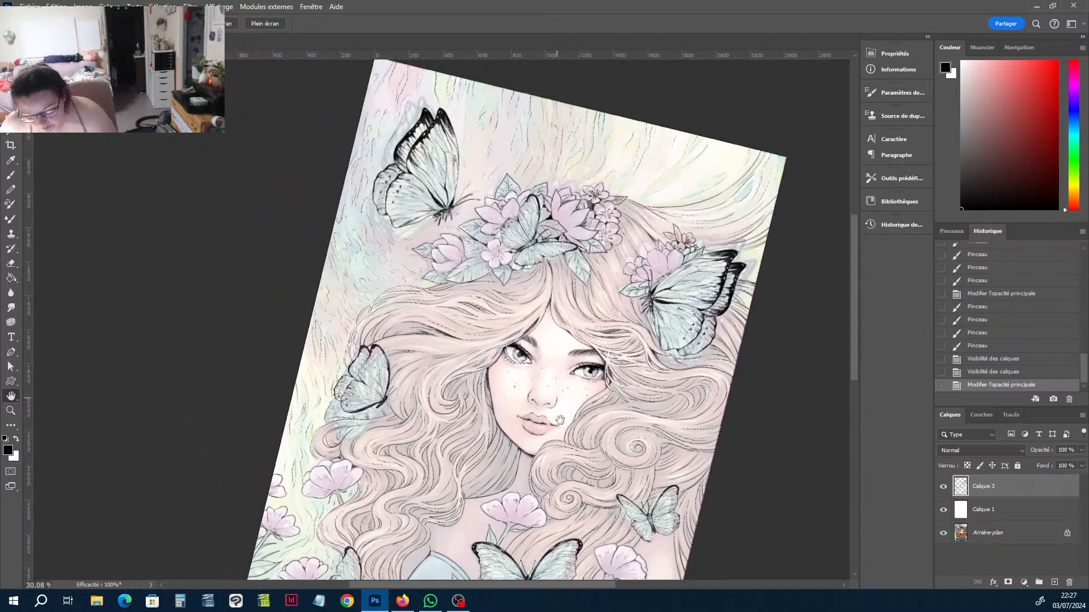
pyautogui.hotkey('ctrl', '+')
pyautogui.hotkey('ctrl', '+')
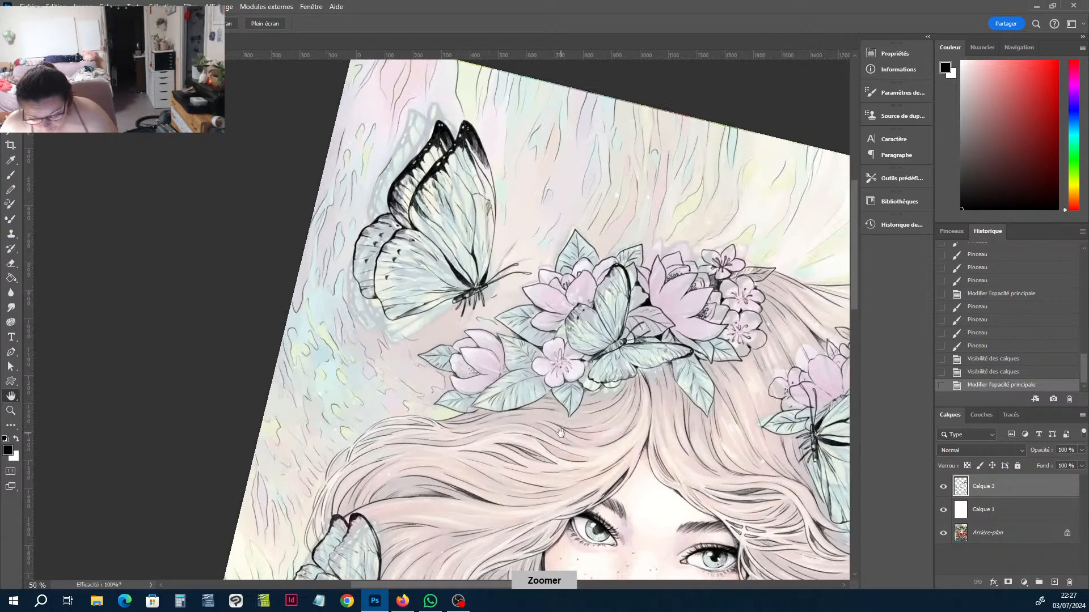
pyautogui.hotkey('ctrl', '+')
pyautogui.hotkey('ctrl', '+')
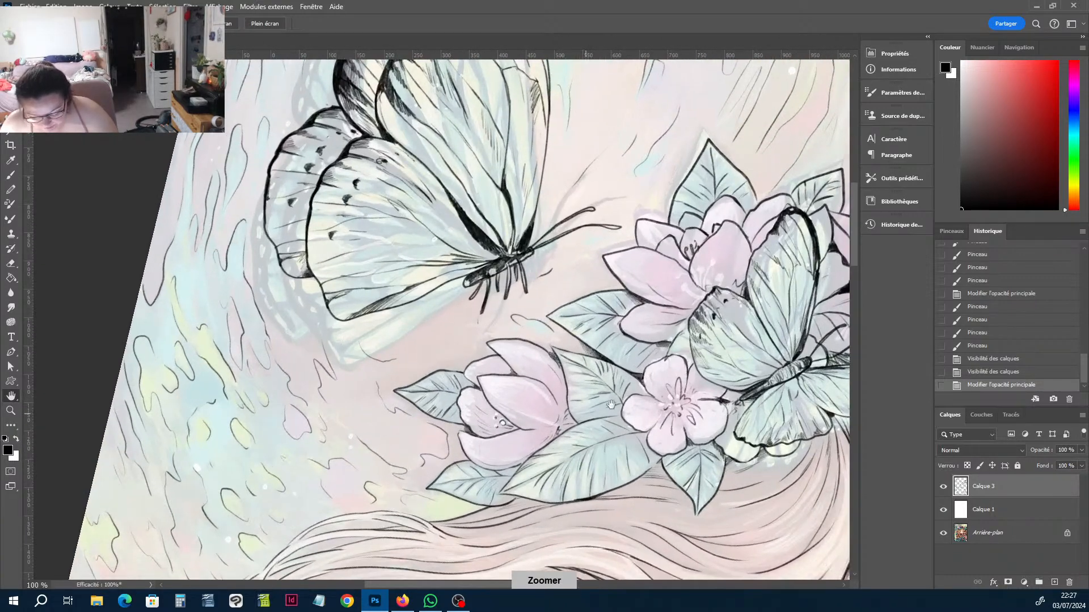
pyautogui.moveTo(693, 383)
pyautogui.mouseDown()
pyautogui.moveTo(615, 297)
pyautogui.moveTo(632, 326)
pyautogui.moveTo(554, 373)
pyautogui.mouseUp()
# Brush dark shadows where the large leaf of the flower crown meets the small five-petal flower and the leaf below.
pyautogui.hotkey('ctrl', '+')
pyautogui.press('r')
pyautogui.press('b')
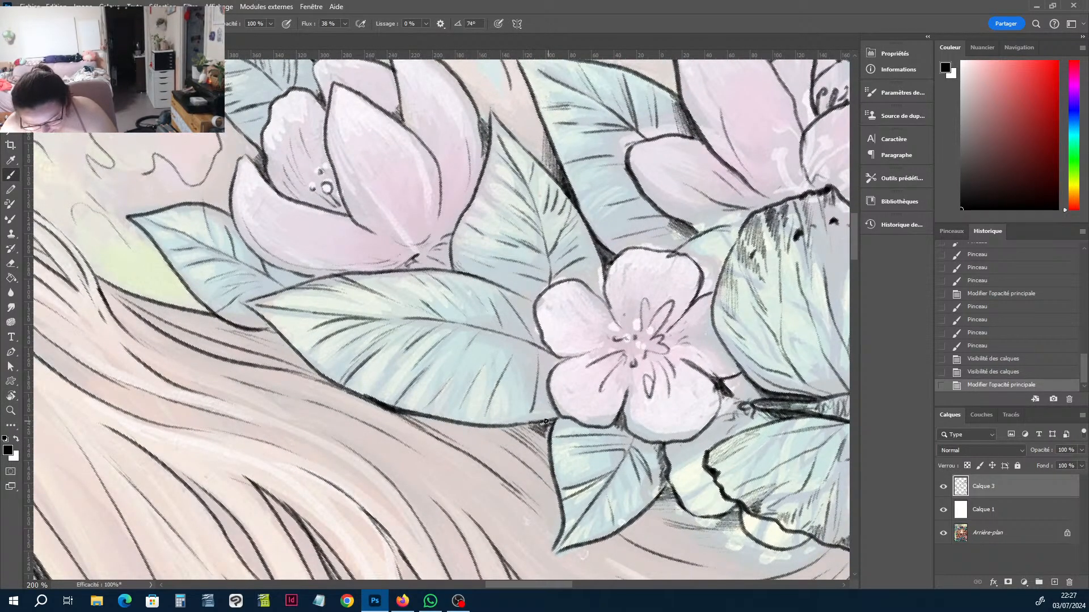
pyautogui.moveTo(528, 428)
pyautogui.mouseDown()
pyautogui.moveTo(547, 440)
pyautogui.moveTo(543, 422)
pyautogui.mouseUp()
pyautogui.moveTo(542, 380); pyautogui.dragTo(559, 420)
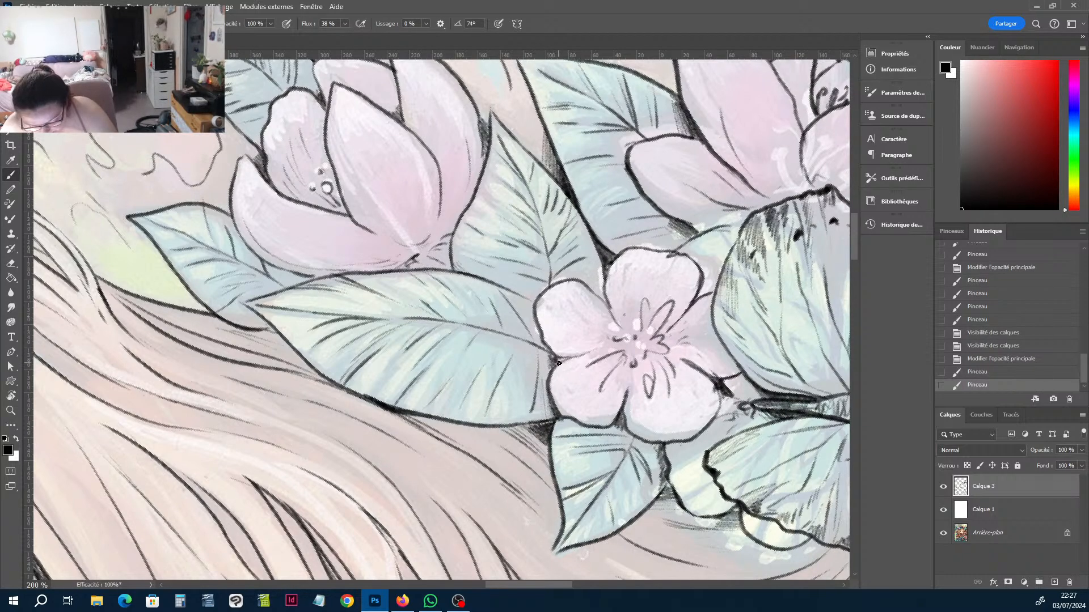
pyautogui.moveTo(563, 357)
pyautogui.mouseDown()
pyautogui.moveTo(521, 296)
pyautogui.moveTo(534, 313)
pyautogui.mouseUp()
# Shade the gaps beneath the closed pink flower and between the upright leaf and the small flower's petals.
pyautogui.moveTo(440, 251); pyautogui.dragTo(445, 268)
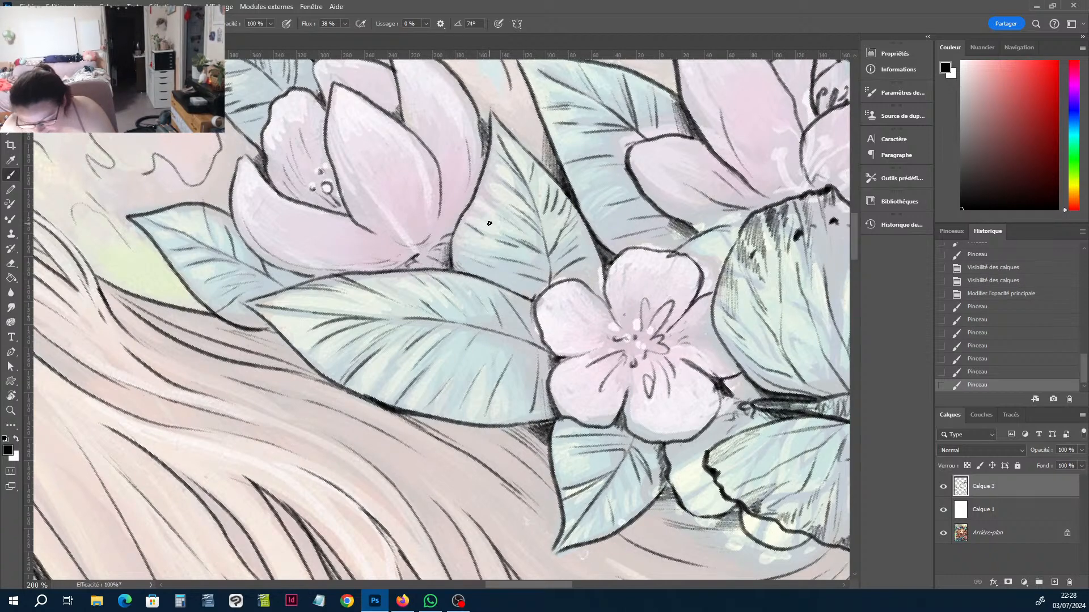
pyautogui.moveTo(600, 301); pyautogui.dragTo(607, 297)
pyautogui.moveTo(540, 301); pyautogui.dragTo(536, 293)
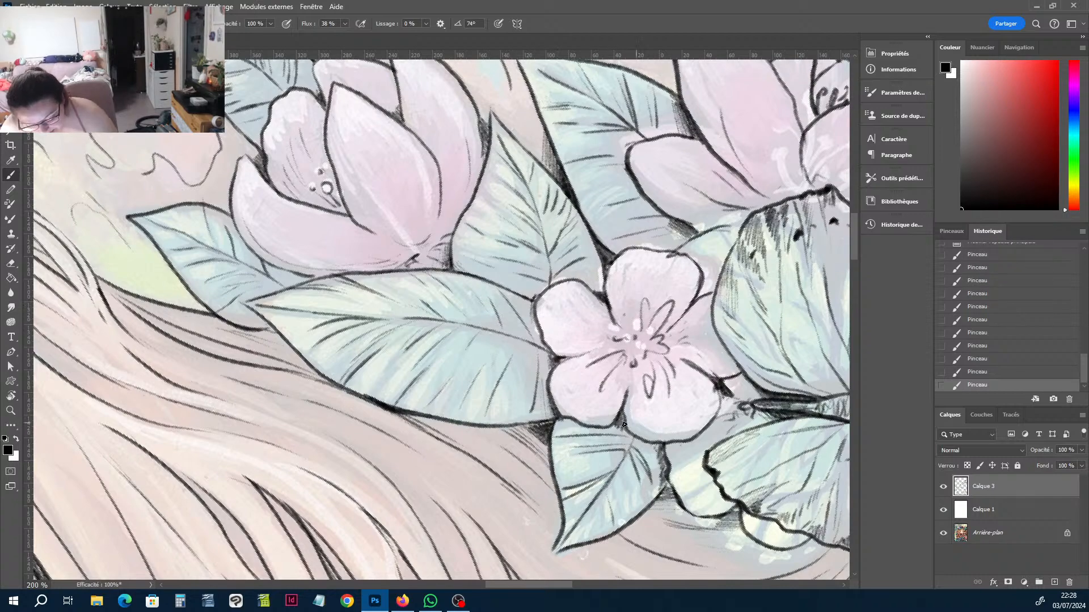
pyautogui.press('r')
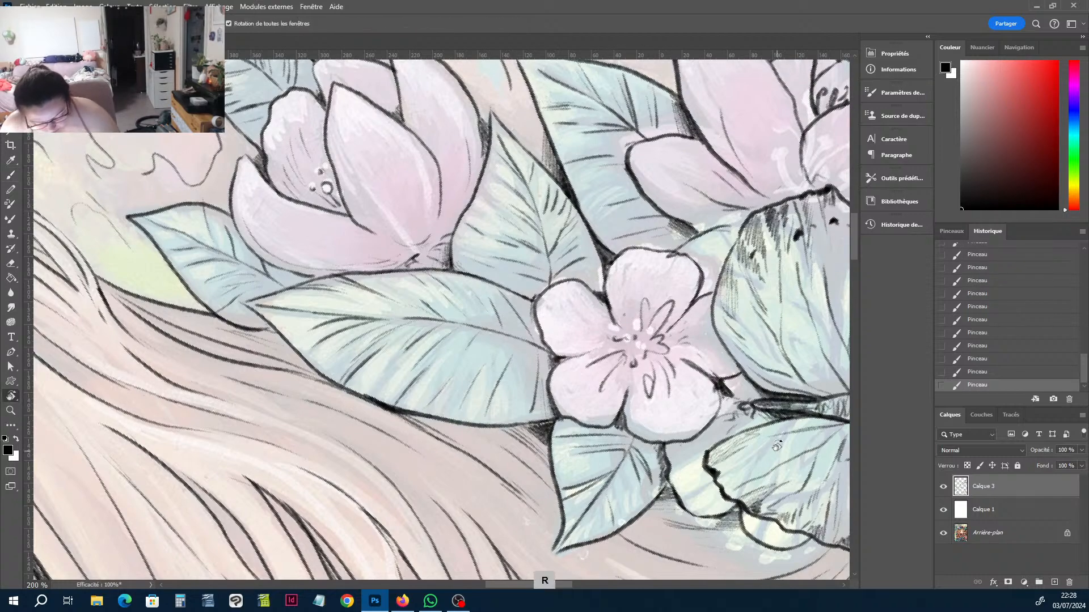
# Fill the gap between the closed pink flower and its lower leaves with black and shade the hair beneath the large leaf's tip.
pyautogui.moveTo(644, 434); pyautogui.dragTo(618, 191)
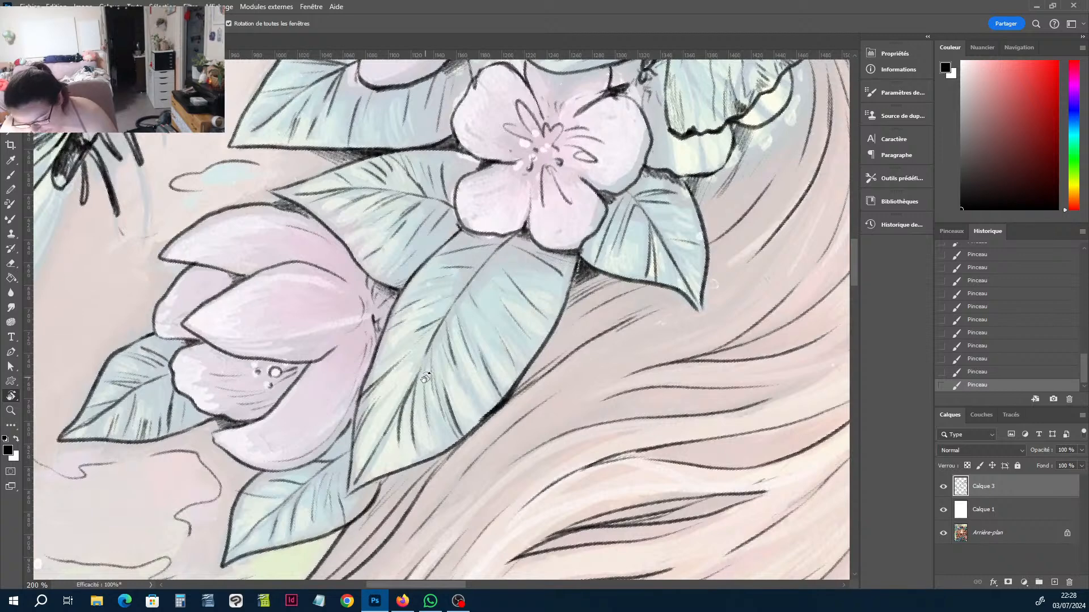
pyautogui.press('h')
pyautogui.moveTo(440, 368); pyautogui.dragTo(550, 274)
pyautogui.press('b')
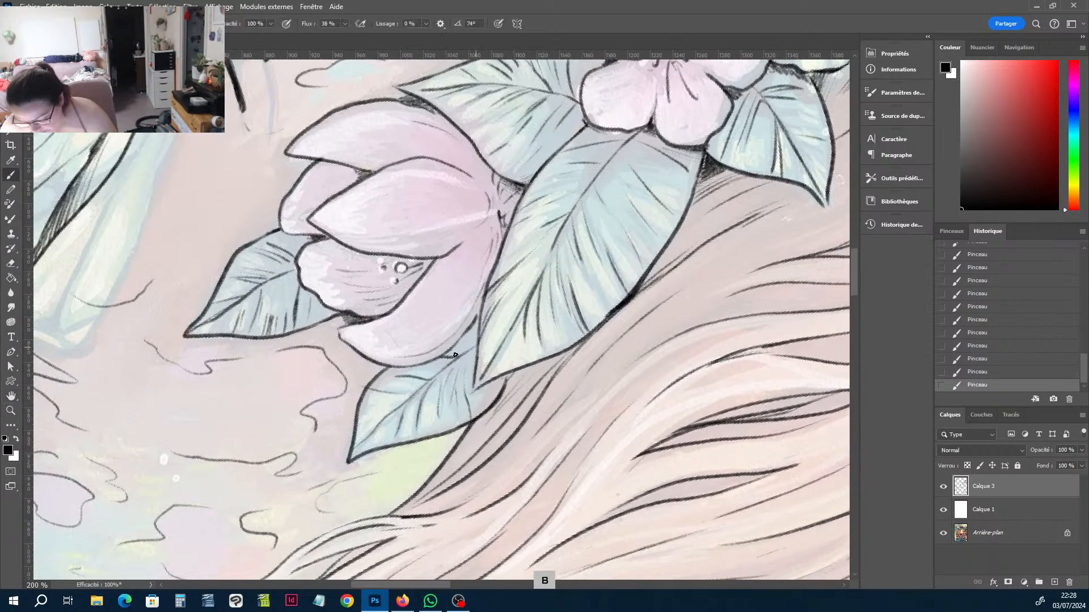
pyautogui.moveTo(474, 336); pyautogui.dragTo(449, 353)
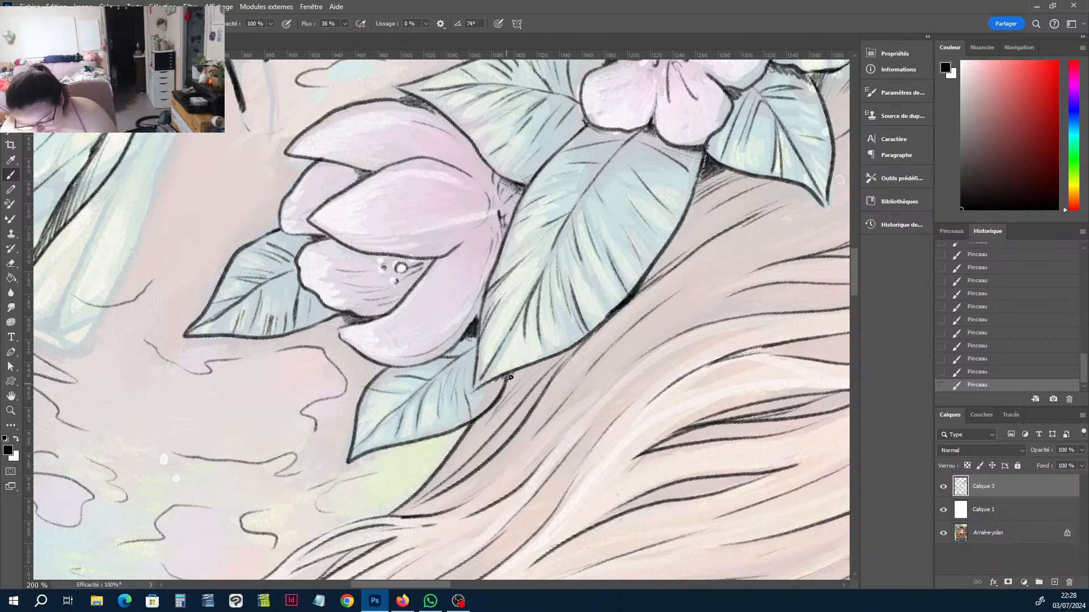
pyautogui.moveTo(510, 377); pyautogui.dragTo(499, 411)
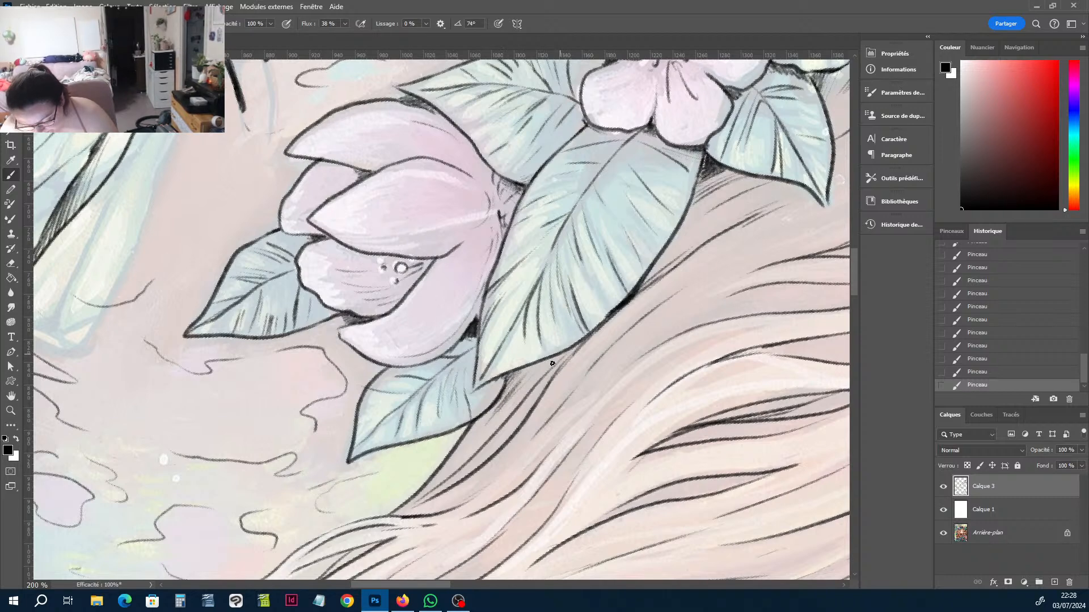
pyautogui.moveTo(552, 363); pyautogui.dragTo(576, 346)
# Hatch shadows in the hair along the large leaf's lower edge and beside the smaller leaf under the five-petal flower.
pyautogui.press('space')
pyautogui.moveTo(750, 240); pyautogui.dragTo(482, 381)
pyautogui.press('r')
pyautogui.moveTo(668, 184)
pyautogui.mouseDown()
pyautogui.moveTo(688, 238)
pyautogui.moveTo(601, 427)
pyautogui.mouseUp()
pyautogui.press('b')
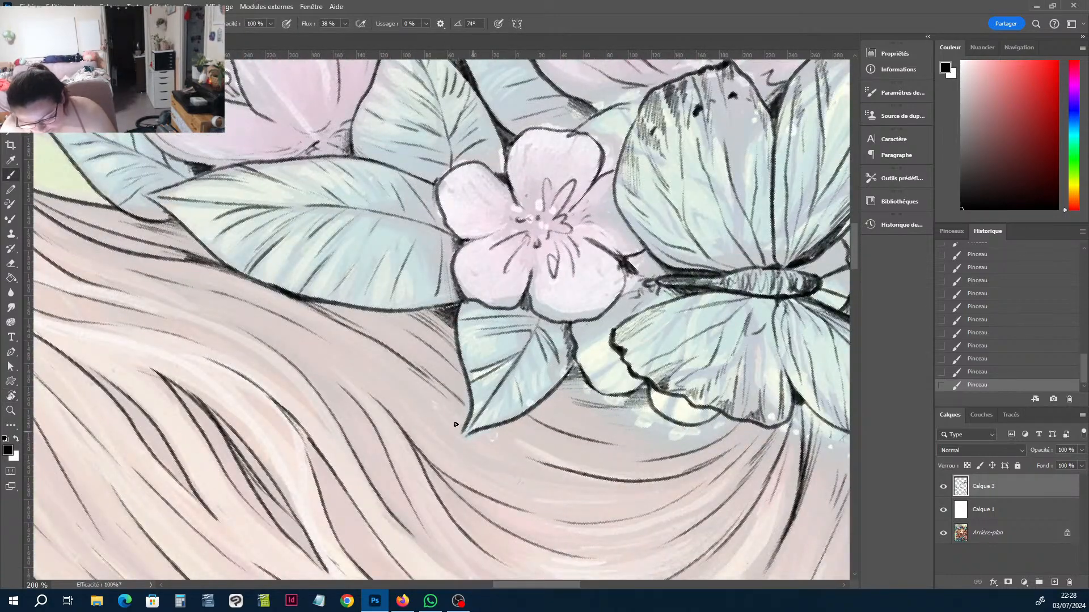
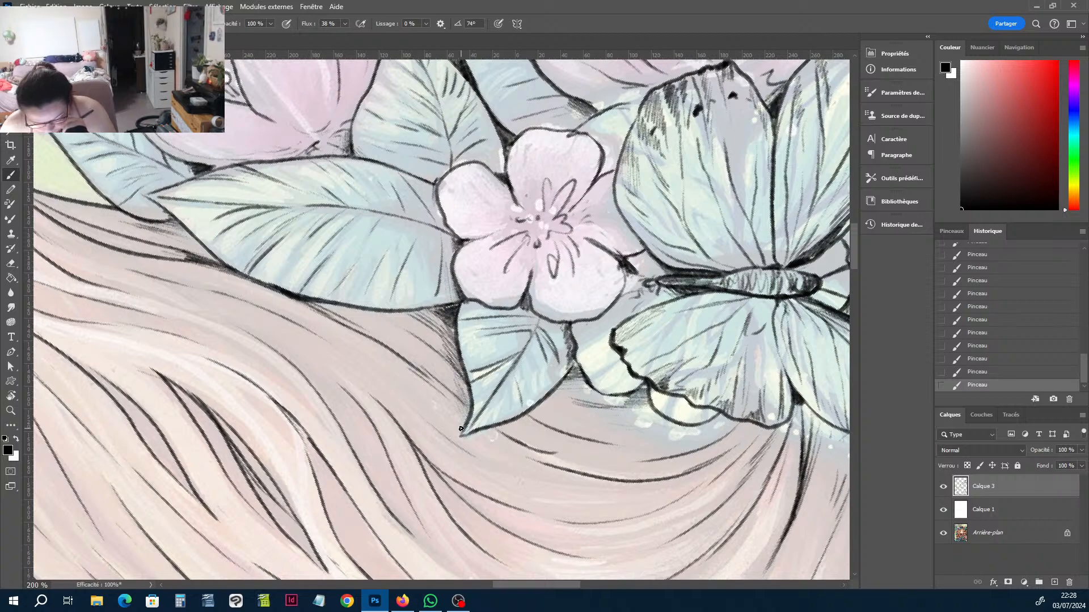
pyautogui.moveTo(244, 282)
pyautogui.mouseDown()
pyautogui.moveTo(419, 338)
pyautogui.moveTo(379, 308)
pyautogui.moveTo(396, 311)
pyautogui.moveTo(410, 318)
pyautogui.moveTo(353, 313)
pyautogui.moveTo(394, 309)
pyautogui.moveTo(372, 310)
pyautogui.moveTo(422, 325)
pyautogui.mouseUp()
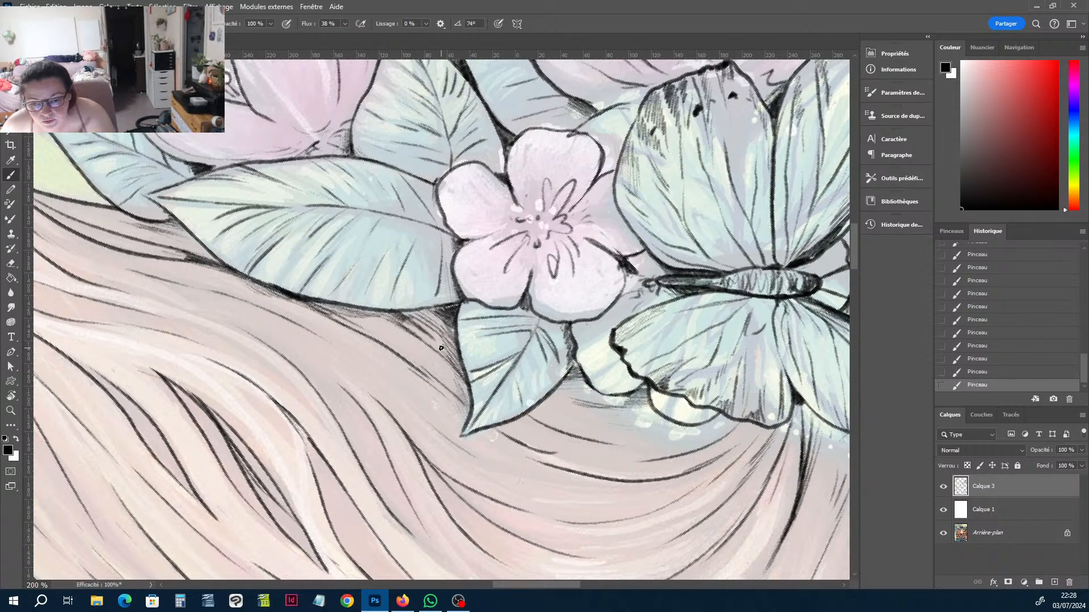
# Shade the hair along the scalloped edge of the butterfly's small lower wing.
pyautogui.press('r')
pyautogui.hscroll(10, 631, 335)
pyautogui.scroll(-8, 631, 334)
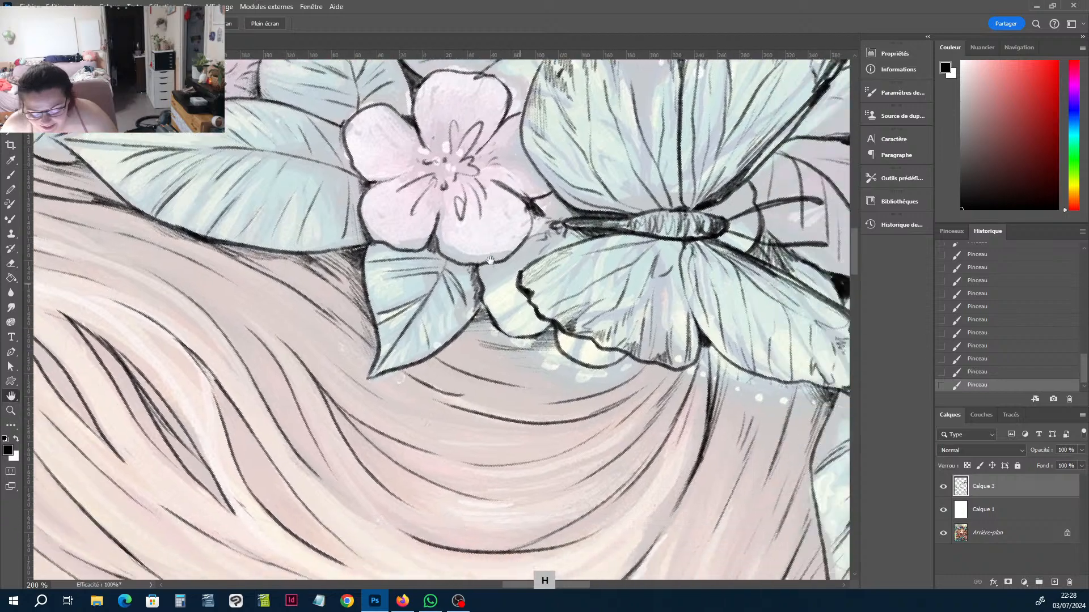
pyautogui.moveTo(693, 277)
pyautogui.mouseDown()
pyautogui.moveTo(695, 343)
pyautogui.moveTo(672, 429)
pyautogui.moveTo(620, 501)
pyautogui.mouseUp()
pyautogui.press('b')
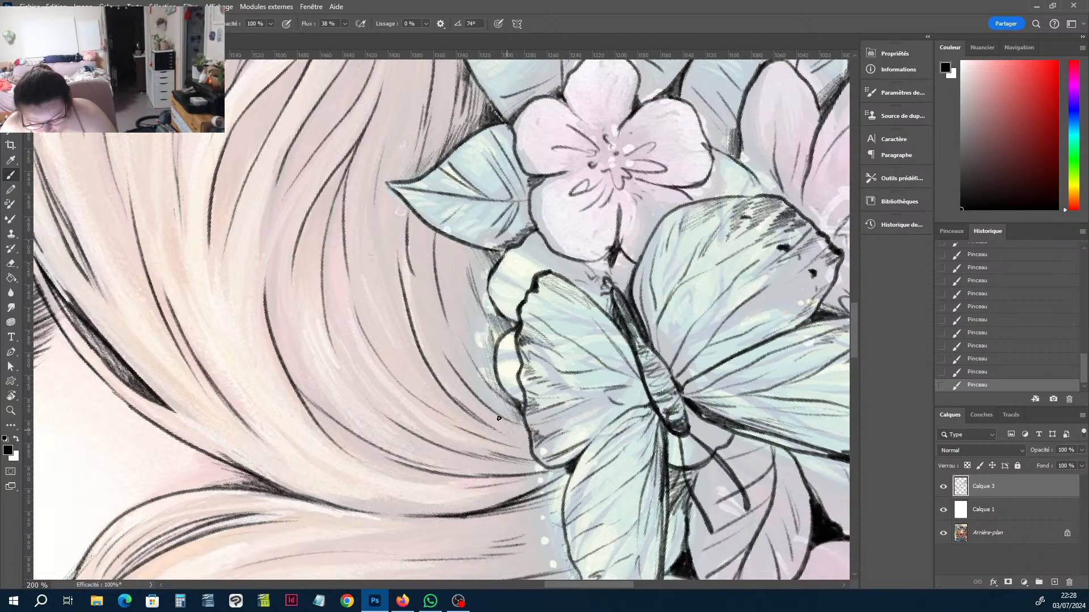
pyautogui.moveTo(499, 418)
pyautogui.mouseDown()
pyautogui.moveTo(521, 440)
pyautogui.moveTo(517, 416)
pyautogui.moveTo(525, 433)
pyautogui.moveTo(516, 417)
pyautogui.moveTo(521, 447)
pyautogui.moveTo(509, 442)
pyautogui.moveTo(523, 457)
pyautogui.moveTo(523, 434)
pyautogui.moveTo(535, 475)
pyautogui.moveTo(527, 467)
pyautogui.moveTo(530, 456)
pyautogui.moveTo(549, 482)
pyautogui.moveTo(546, 469)
pyautogui.moveTo(554, 477)
pyautogui.moveTo(670, 448)
pyautogui.moveTo(688, 340)
pyautogui.moveTo(668, 277)
pyautogui.moveTo(532, 234)
pyautogui.moveTo(509, 241)
pyautogui.moveTo(607, 253)
pyautogui.moveTo(583, 151)
pyautogui.moveTo(525, 101)
pyautogui.moveTo(402, 330)
pyautogui.mouseUp()
# Hatch shadows in the hair beneath the butterfly's long wing, from the notch between the wings to the leaf.
pyautogui.press('h')
pyautogui.press('r')
pyautogui.press('b')
pyautogui.press('r')
pyautogui.moveTo(560, 231); pyautogui.dragTo(329, 404)
pyautogui.press('b')
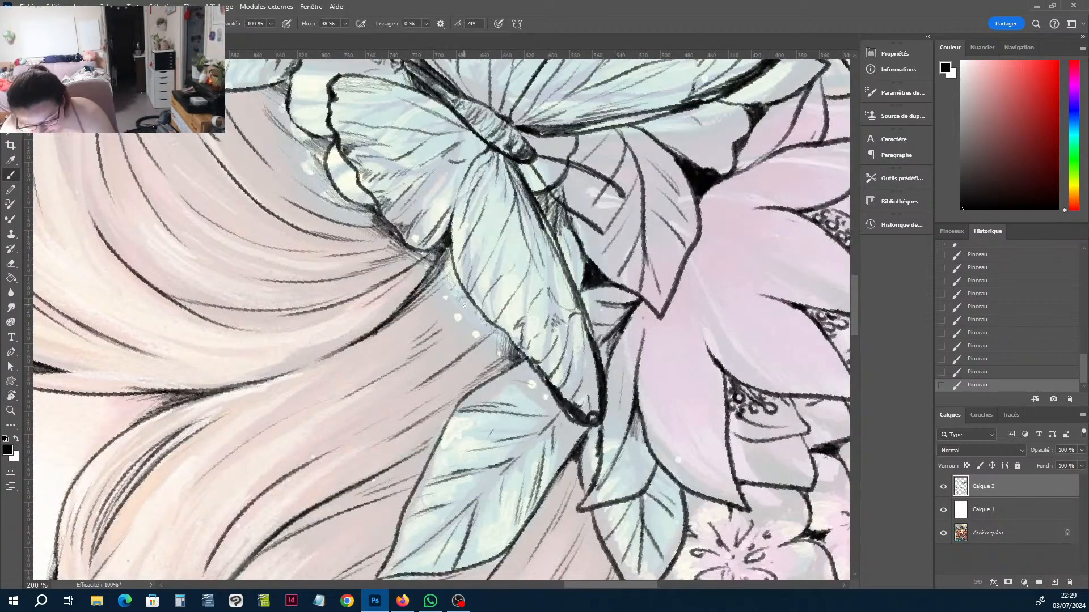
pyautogui.moveTo(440, 267)
pyautogui.mouseDown()
pyautogui.moveTo(457, 292)
pyautogui.moveTo(454, 265)
pyautogui.mouseUp()
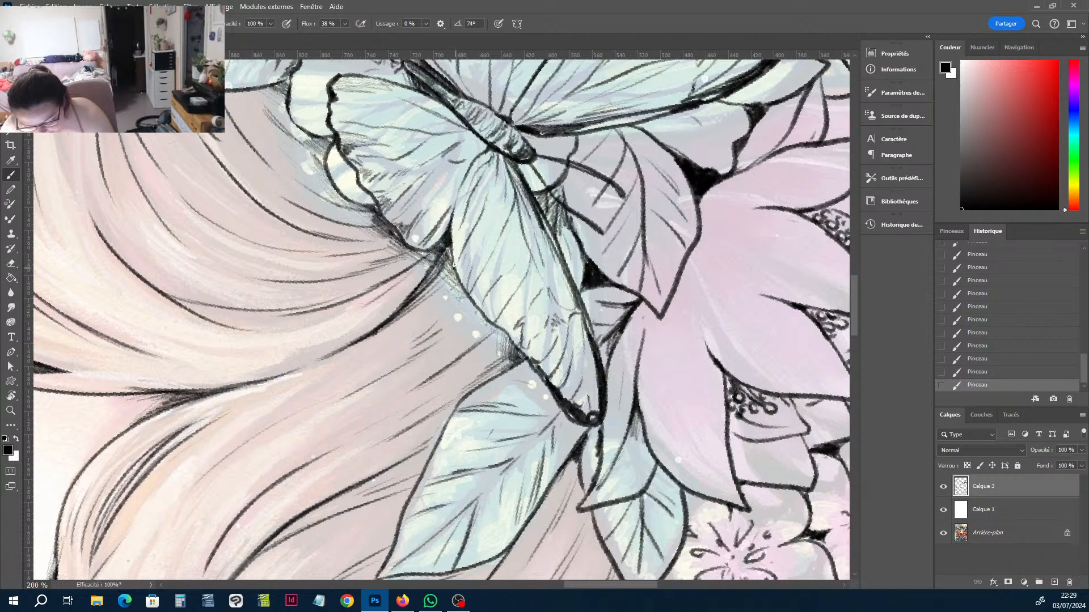
pyautogui.moveTo(504, 339)
pyautogui.mouseDown()
pyautogui.moveTo(471, 315)
pyautogui.moveTo(503, 335)
pyautogui.mouseUp()
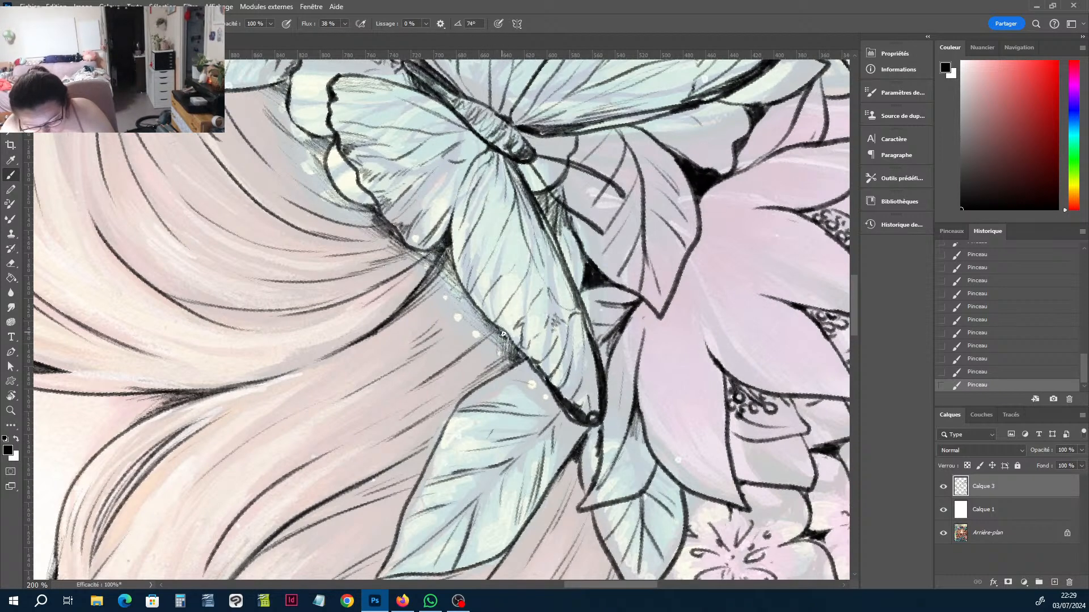
# Hide and show the line art layer Calque 3 to compare the butterfly's wings with the painting beneath.
pyautogui.press('r')
pyautogui.moveTo(691, 358); pyautogui.dragTo(681, 178)
pyautogui.moveTo(711, 262)
pyautogui.mouseDown()
pyautogui.moveTo(623, 187)
pyautogui.moveTo(542, 179)
pyautogui.mouseUp()
pyautogui.press('b')
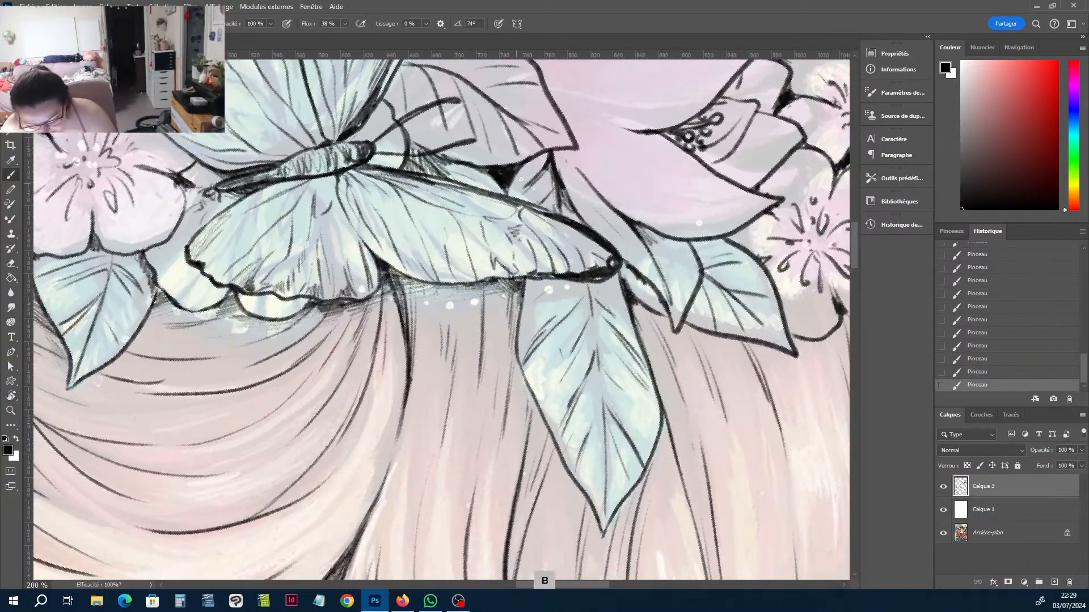
pyautogui.scroll(5, 622, 170)
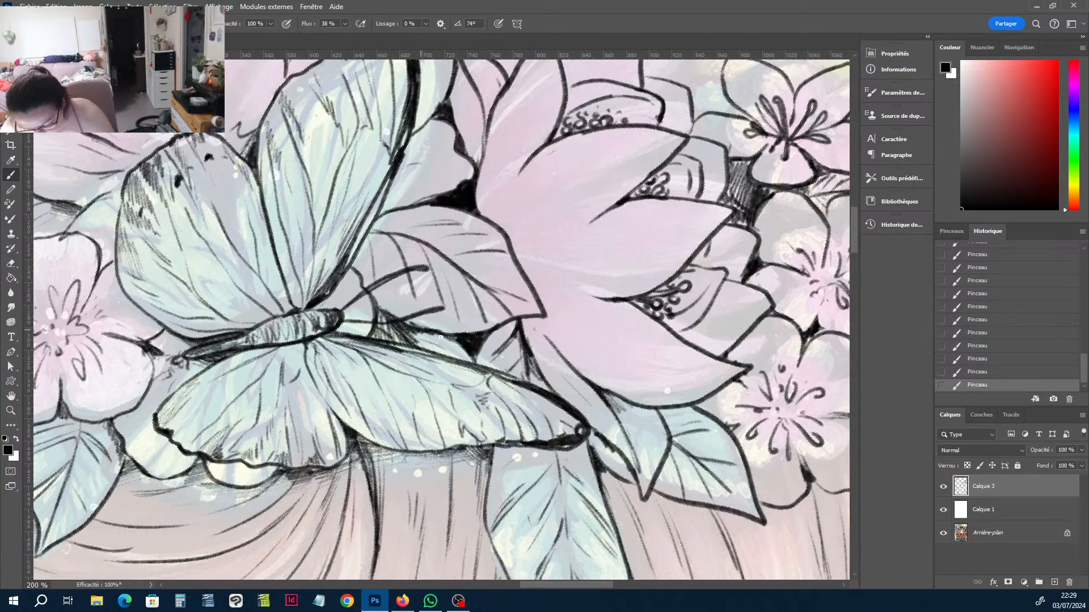
pyautogui.press('r')
pyautogui.moveTo(667, 355)
pyautogui.mouseDown()
pyautogui.moveTo(657, 208)
pyautogui.moveTo(647, 330)
pyautogui.moveTo(655, 258)
pyautogui.mouseUp()
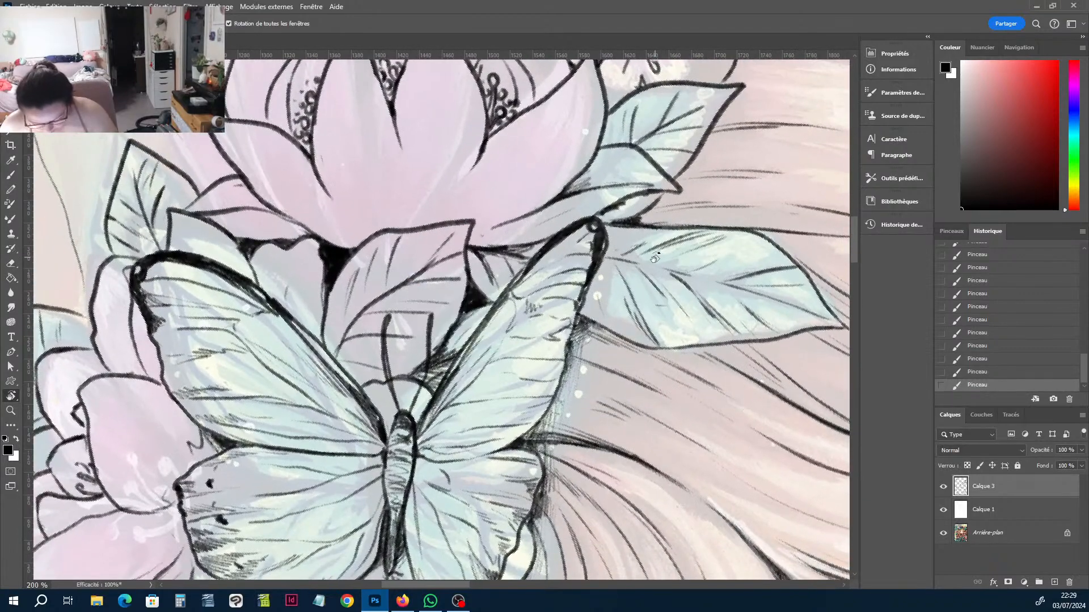
pyautogui.click(942, 487)
pyautogui.click(943, 488)
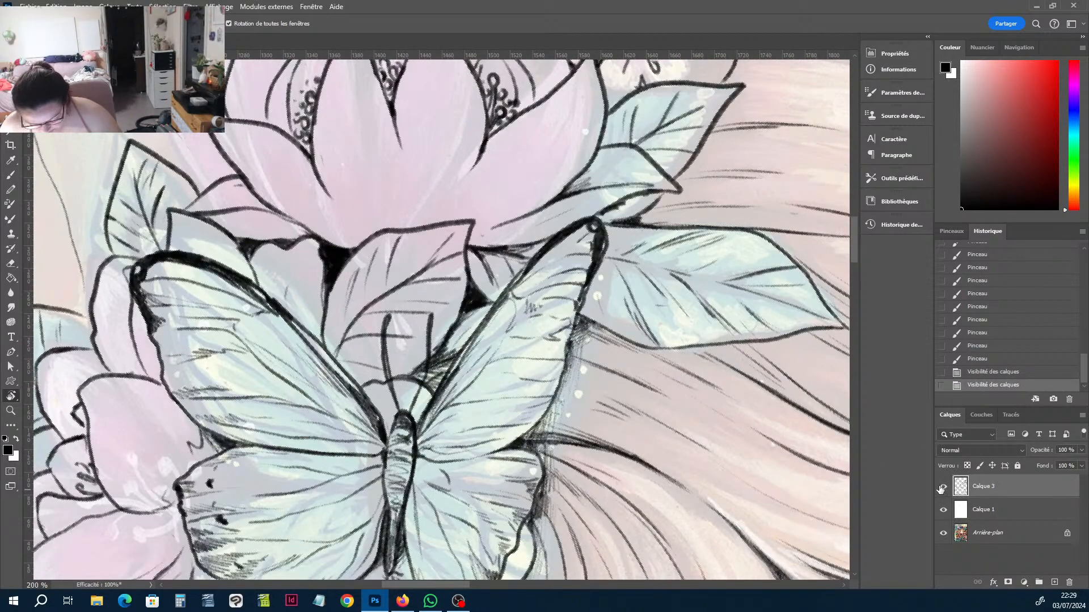
pyautogui.click(943, 489)
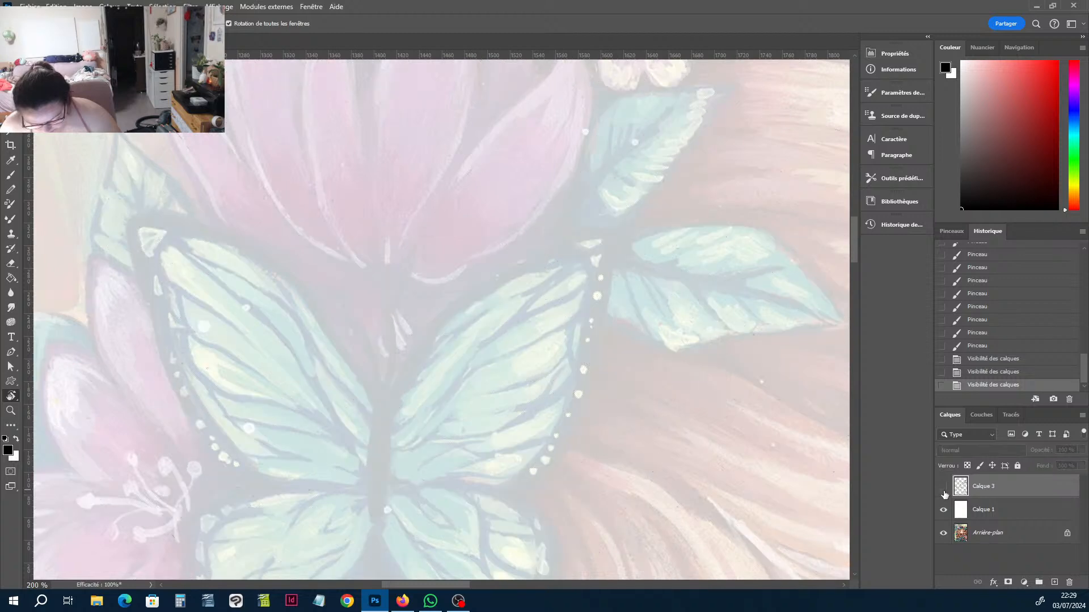
pyautogui.click(942, 489)
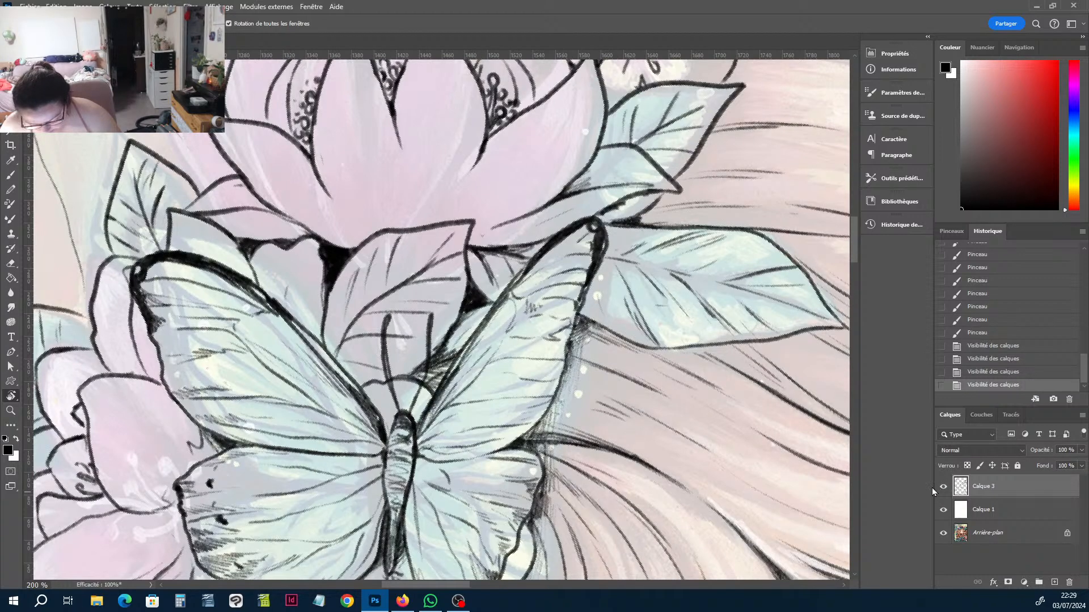
# Erase the rough inner edge of the butterfly's long wing beside the lotus leaf and redraw its outline with the brush.
pyautogui.press('e')
pyautogui.moveTo(425, 423)
pyautogui.mouseDown()
pyautogui.moveTo(445, 357)
pyautogui.moveTo(480, 316)
pyautogui.moveTo(411, 450)
pyautogui.moveTo(446, 355)
pyautogui.moveTo(522, 269)
pyautogui.moveTo(485, 303)
pyautogui.mouseUp()
pyautogui.press('b')
pyautogui.moveTo(469, 320)
pyautogui.mouseDown()
pyautogui.moveTo(445, 363)
pyautogui.moveTo(476, 313)
pyautogui.mouseUp()
pyautogui.press('e')
pyautogui.moveTo(461, 362); pyautogui.dragTo(519, 281)
pyautogui.moveTo(473, 321)
pyautogui.mouseDown()
pyautogui.moveTo(443, 375)
pyautogui.moveTo(470, 321)
pyautogui.moveTo(510, 284)
pyautogui.moveTo(460, 352)
pyautogui.moveTo(429, 423)
pyautogui.mouseUp()
pyautogui.press('b')
pyautogui.moveTo(463, 357); pyautogui.dragTo(443, 401)
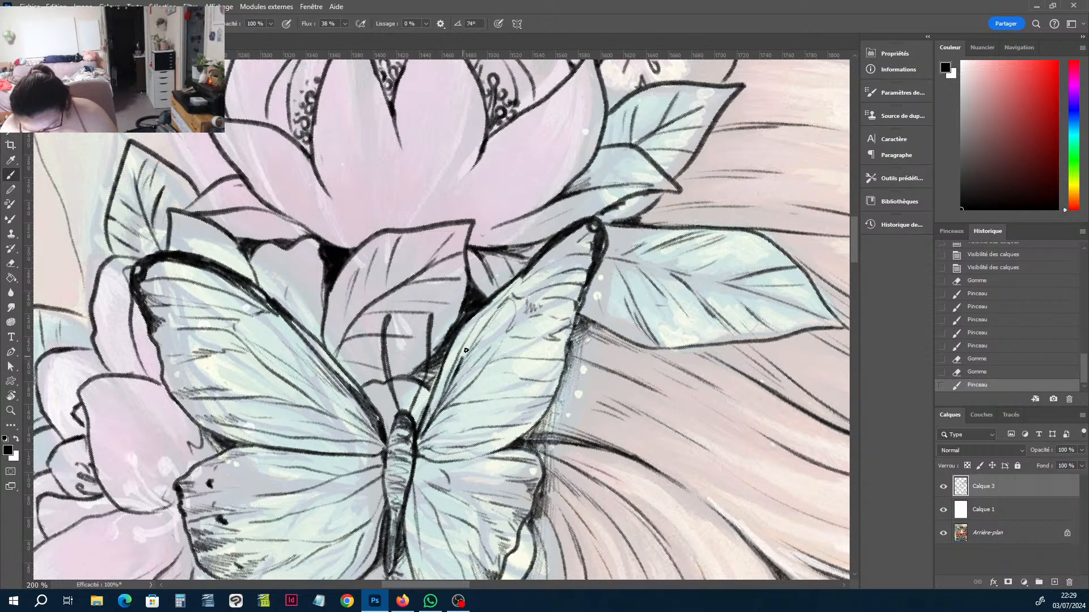
# Thin the redrawn wing outline with the eraser and extend the brush line toward the wing tip.
pyautogui.press('e')
pyautogui.moveTo(466, 350); pyautogui.dragTo(453, 379)
pyautogui.moveTo(454, 369)
pyautogui.mouseDown()
pyautogui.moveTo(447, 396)
pyautogui.moveTo(483, 325)
pyautogui.mouseUp()
pyautogui.press('b')
pyautogui.moveTo(483, 324); pyautogui.dragTo(521, 276)
pyautogui.press('e')
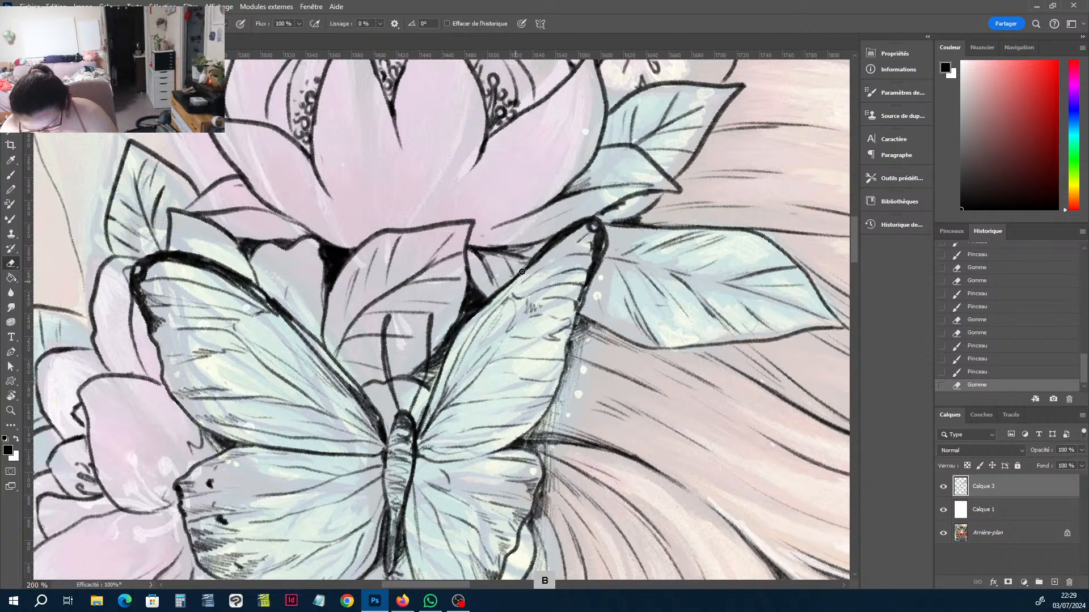
pyautogui.press('b')
# Clean up the lines between the butterfly's long wing and the lotus leaf, then darken the gap near its body.
pyautogui.press('r')
pyautogui.moveTo(760, 277)
pyautogui.mouseDown()
pyautogui.moveTo(745, 313)
pyautogui.moveTo(535, 513)
pyautogui.mouseUp()
pyautogui.moveTo(560, 317)
pyautogui.mouseDown()
pyautogui.moveTo(573, 406)
pyautogui.moveTo(556, 423)
pyautogui.mouseUp()
pyautogui.press('b')
pyautogui.press('e')
pyautogui.moveTo(407, 299)
pyautogui.mouseDown()
pyautogui.moveTo(402, 290)
pyautogui.moveTo(422, 315)
pyautogui.mouseUp()
pyautogui.moveTo(418, 307); pyautogui.dragTo(429, 325)
pyautogui.press('b')
pyautogui.moveTo(393, 282)
pyautogui.mouseDown()
pyautogui.moveTo(385, 292)
pyautogui.moveTo(400, 277)
pyautogui.moveTo(377, 292)
pyautogui.moveTo(392, 276)
pyautogui.mouseUp()
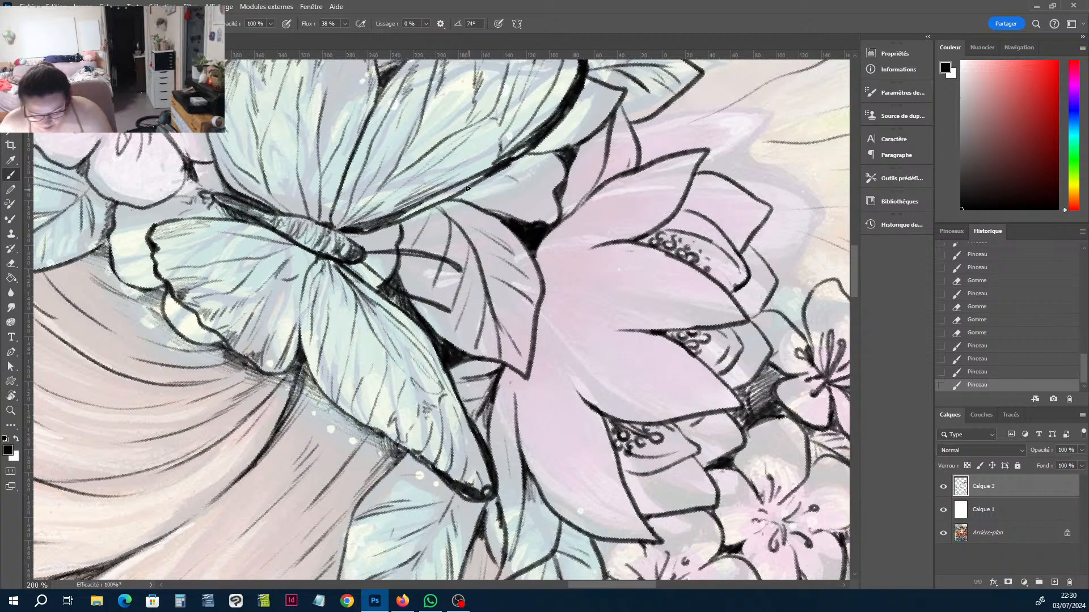
# Hatch shadows on the leaf along the butterfly's upper wing and at the leaf's tip below the lotus.
pyautogui.moveTo(457, 198); pyautogui.dragTo(472, 203)
pyautogui.press('r')
pyautogui.moveTo(621, 292); pyautogui.dragTo(553, 176)
pyautogui.press('b')
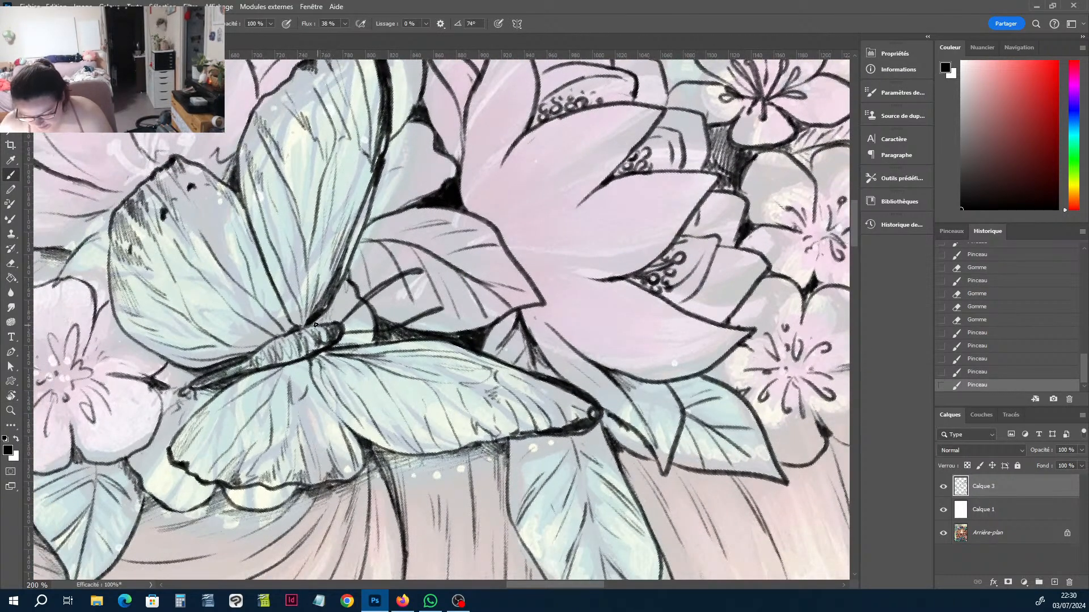
pyautogui.moveTo(321, 314)
pyautogui.mouseDown()
pyautogui.moveTo(355, 241)
pyautogui.moveTo(354, 284)
pyautogui.moveTo(362, 228)
pyautogui.moveTo(355, 261)
pyautogui.mouseUp()
pyautogui.moveTo(379, 224)
pyautogui.mouseDown()
pyautogui.moveTo(350, 287)
pyautogui.moveTo(390, 237)
pyautogui.moveTo(367, 227)
pyautogui.moveTo(387, 160)
pyautogui.moveTo(372, 219)
pyautogui.moveTo(375, 201)
pyautogui.moveTo(409, 205)
pyautogui.moveTo(375, 221)
pyautogui.mouseUp()
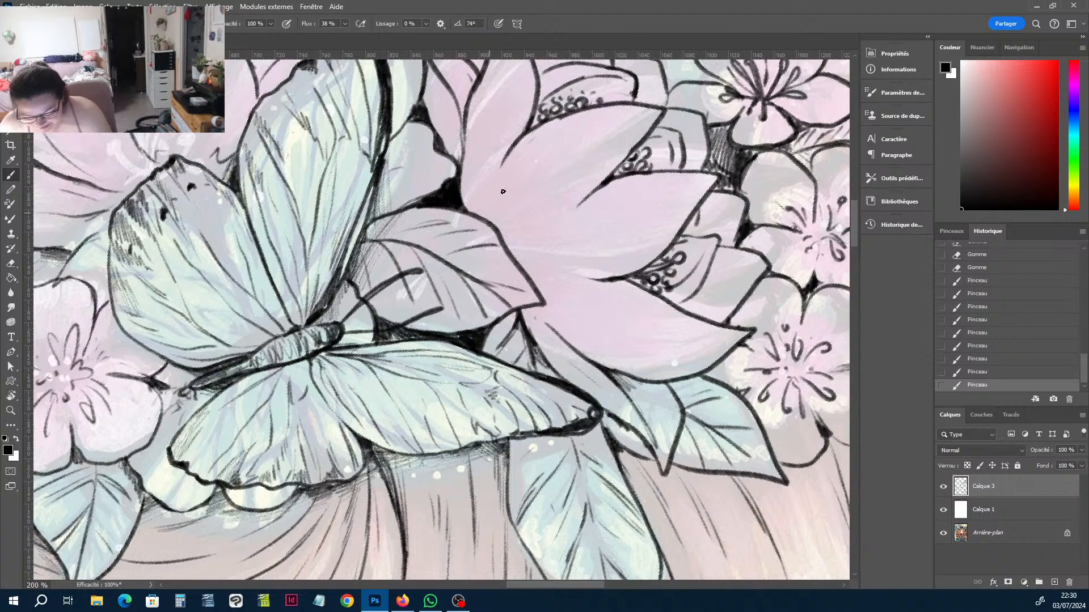
pyautogui.click(532, 309)
# Shade the petals and leaves tucked beneath the lotus's outer petals, and the hair between the leaves beside the wing tip.
pyautogui.press('r')
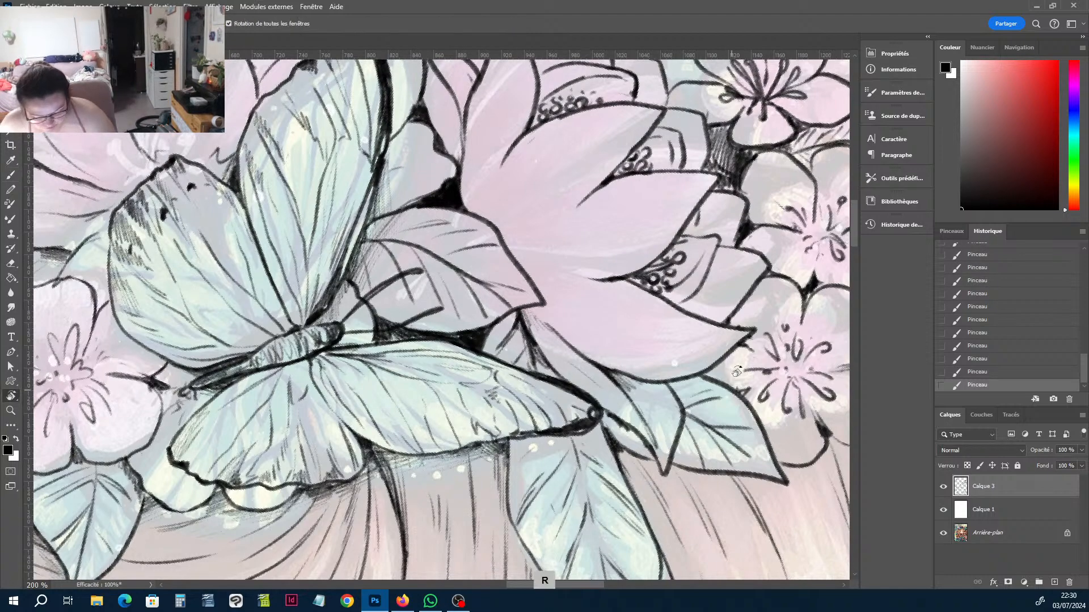
pyautogui.moveTo(732, 368)
pyautogui.mouseDown()
pyautogui.moveTo(662, 100)
pyautogui.moveTo(641, 98)
pyautogui.moveTo(610, 261)
pyautogui.mouseUp()
pyautogui.press('h')
pyautogui.press('b')
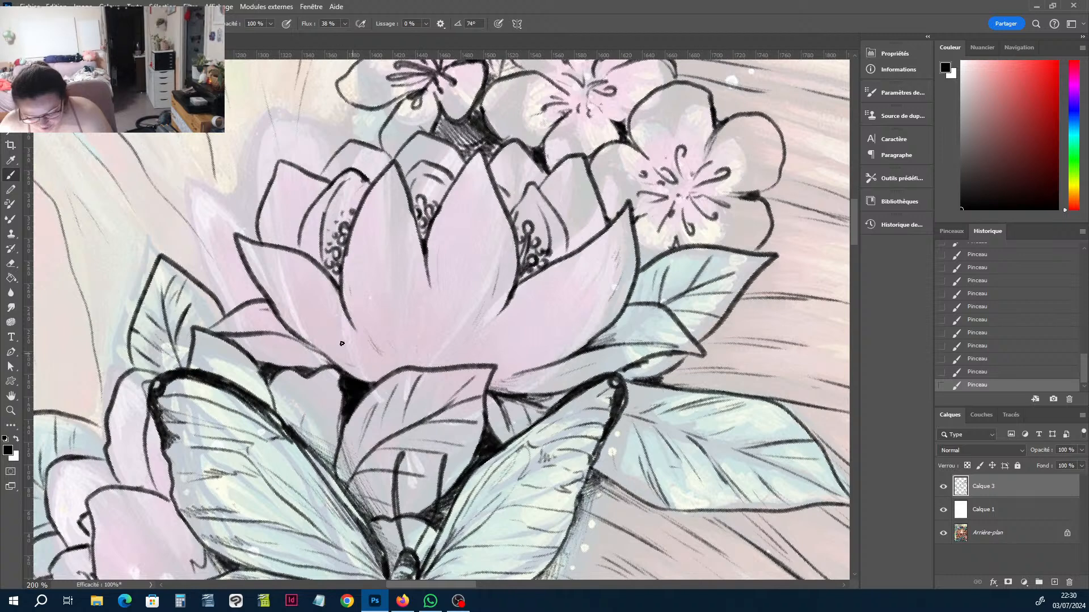
pyautogui.moveTo(305, 363)
pyautogui.mouseDown()
pyautogui.moveTo(288, 325)
pyautogui.moveTo(311, 359)
pyautogui.moveTo(323, 368)
pyautogui.moveTo(309, 344)
pyautogui.moveTo(326, 359)
pyautogui.moveTo(283, 331)
pyautogui.moveTo(274, 337)
pyautogui.moveTo(288, 418)
pyautogui.moveTo(246, 354)
pyautogui.moveTo(277, 407)
pyautogui.mouseUp()
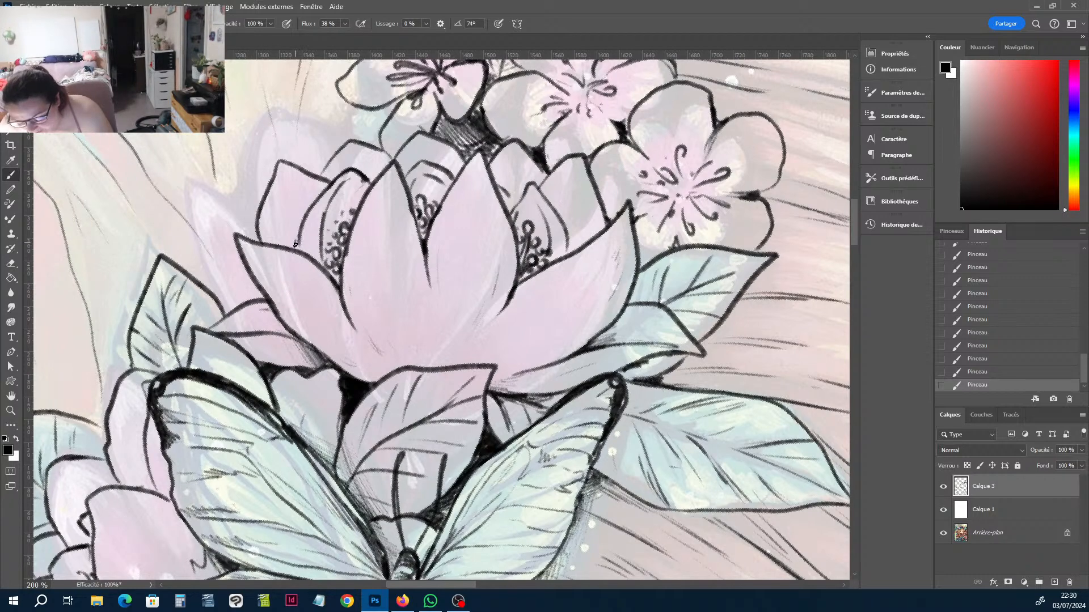
pyautogui.moveTo(297, 247); pyautogui.dragTo(298, 250)
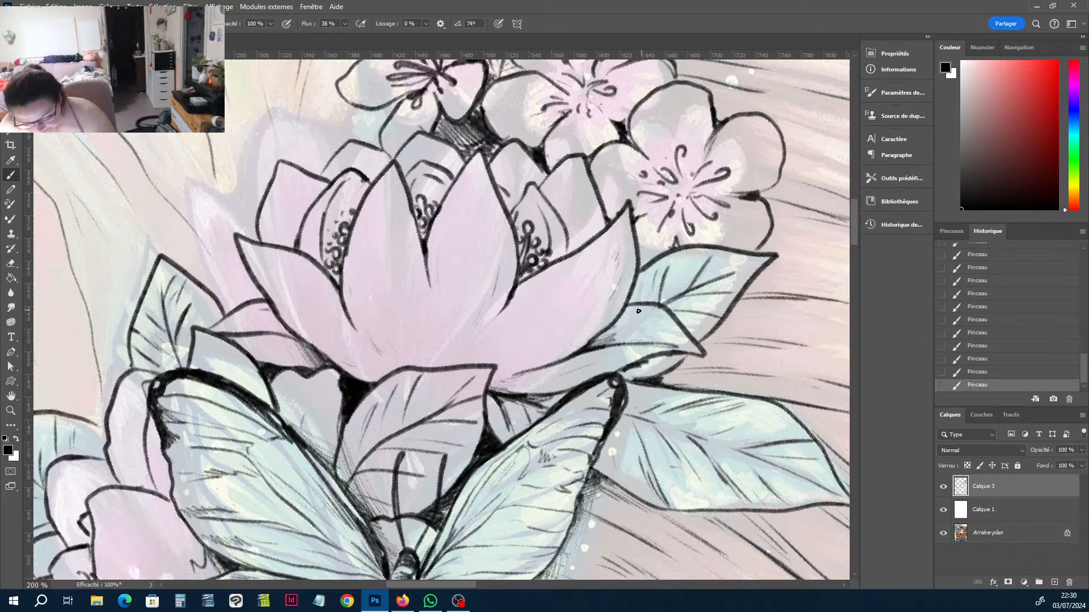
pyautogui.moveTo(601, 335); pyautogui.dragTo(627, 307)
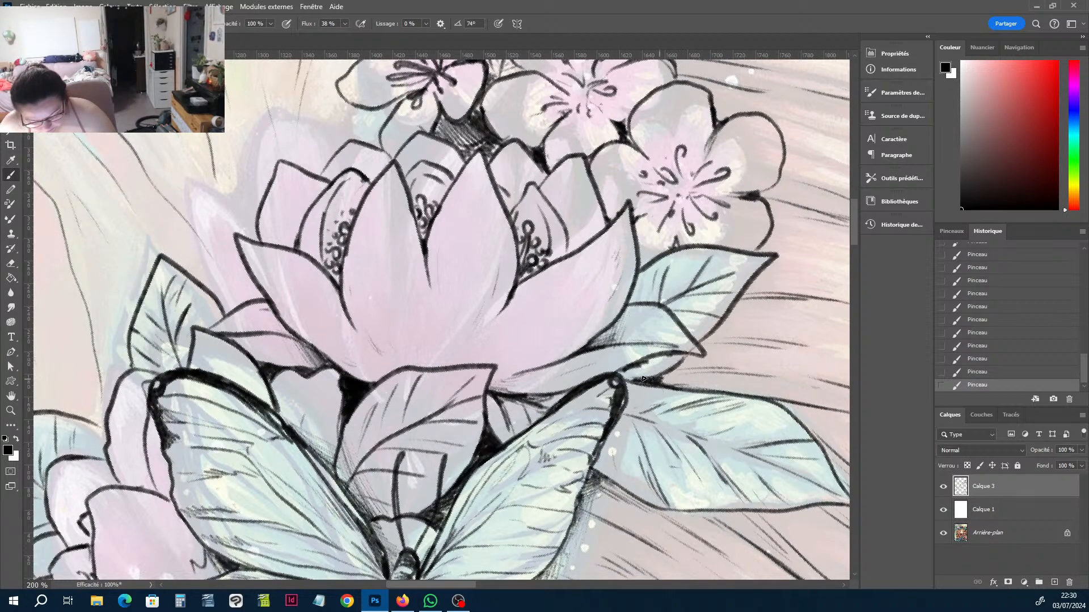
pyautogui.moveTo(624, 376)
pyautogui.mouseDown()
pyautogui.moveTo(645, 360)
pyautogui.moveTo(707, 349)
pyautogui.mouseUp()
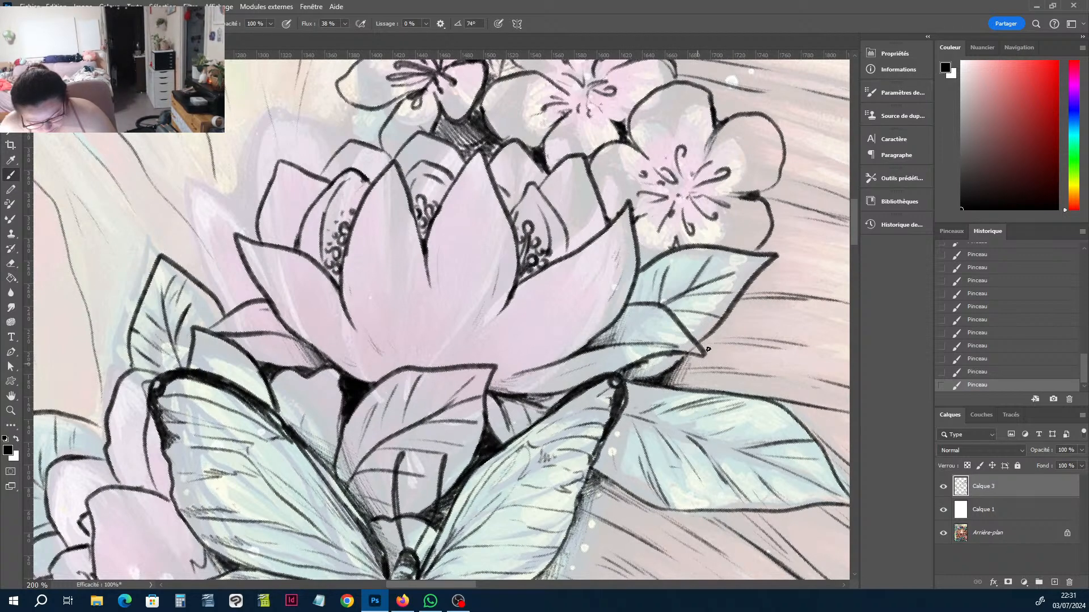
# Shade the hair under the small leaf beside the lotus and tidy the lines at its pointed tip.
pyautogui.press('r')
pyautogui.moveTo(801, 335); pyautogui.dragTo(544, 535)
pyautogui.press('h')
pyautogui.moveTo(586, 420)
pyautogui.mouseDown()
pyautogui.moveTo(574, 336)
pyautogui.moveTo(489, 266)
pyautogui.moveTo(536, 379)
pyautogui.mouseUp()
pyautogui.press('b')
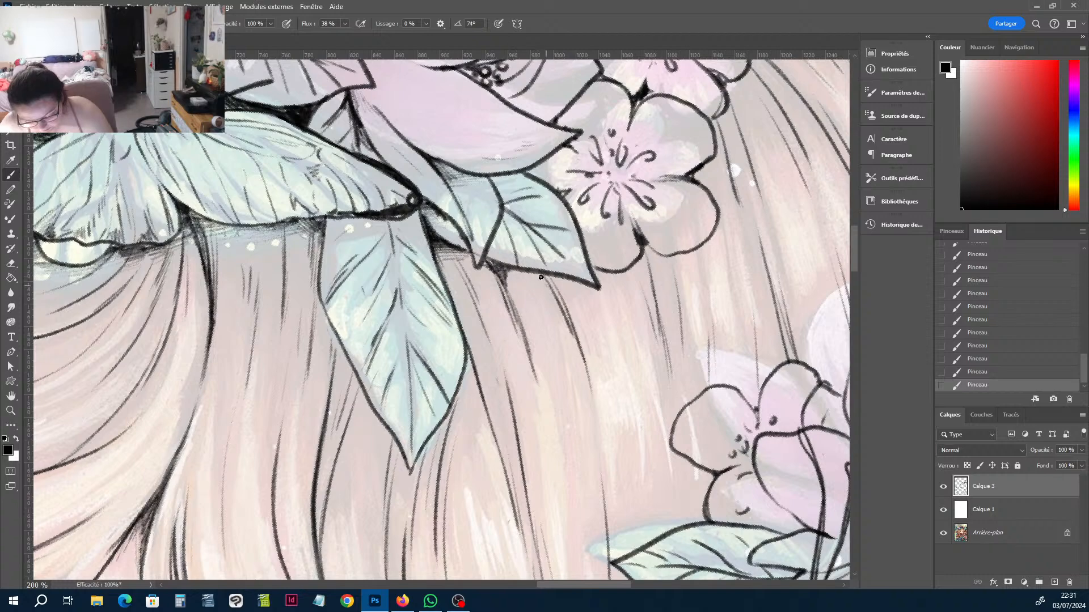
pyautogui.press('r')
pyautogui.moveTo(683, 238)
pyautogui.mouseDown()
pyautogui.moveTo(615, 385)
pyautogui.moveTo(539, 402)
pyautogui.moveTo(523, 366)
pyautogui.mouseUp()
pyautogui.press('b')
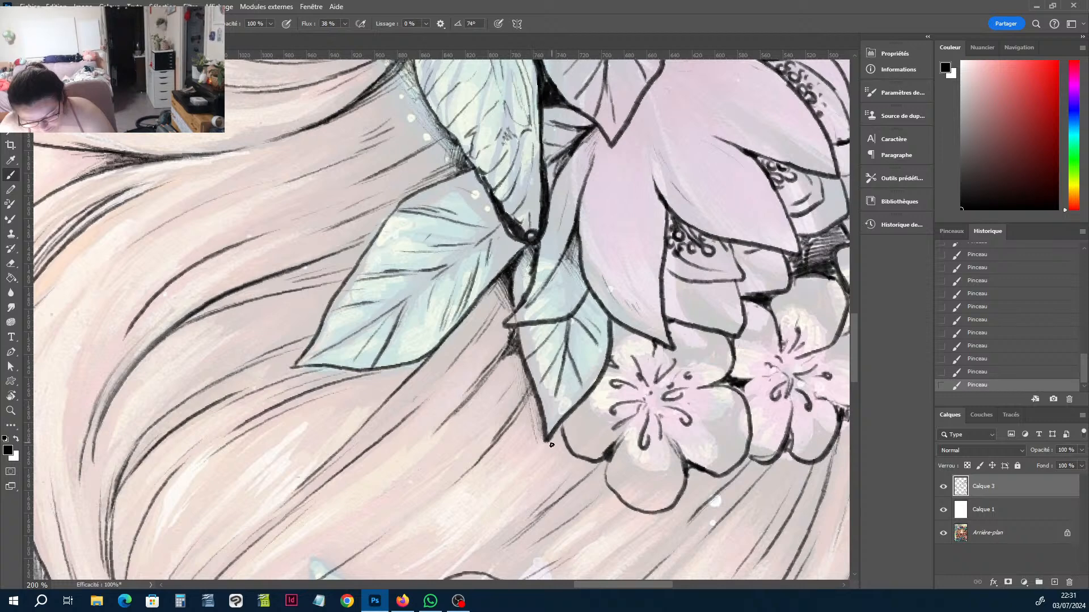
pyautogui.press('e')
pyautogui.moveTo(554, 446); pyautogui.dragTo(559, 440)
pyautogui.press('b')
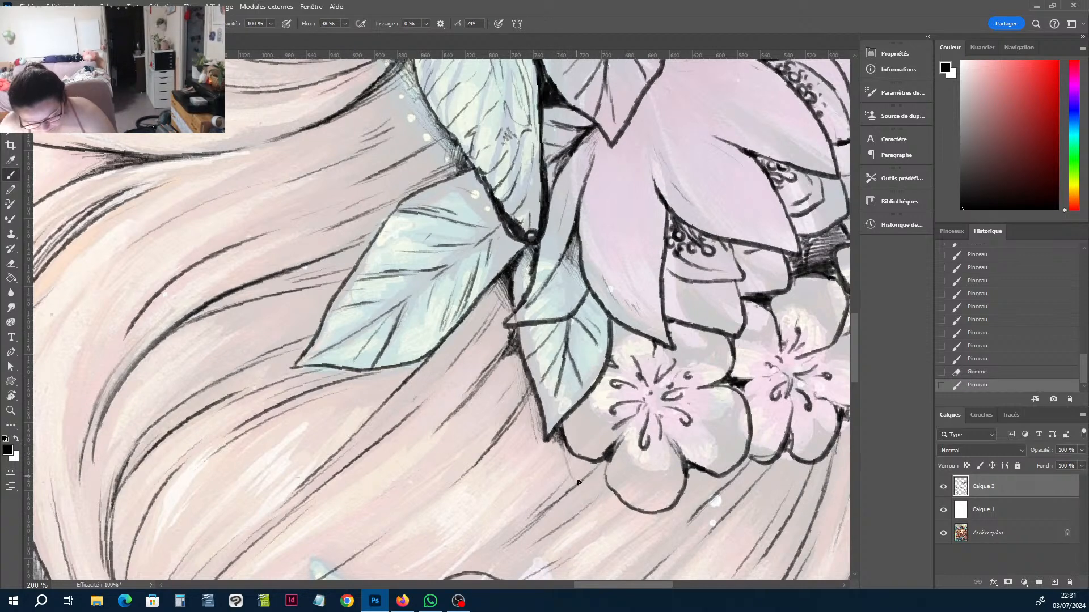
# Hatch short shadows in the hair below the small five-petal flower and around the notch of the blossom farther down.
pyautogui.moveTo(579, 483)
pyautogui.mouseDown()
pyautogui.moveTo(605, 472)
pyautogui.moveTo(653, 357)
pyautogui.moveTo(648, 257)
pyautogui.moveTo(644, 293)
pyautogui.mouseUp()
pyautogui.press('r')
pyautogui.press('b')
pyautogui.moveTo(648, 273); pyautogui.dragTo(647, 294)
pyautogui.moveTo(650, 263); pyautogui.dragTo(656, 289)
pyautogui.moveTo(656, 264); pyautogui.dragTo(661, 286)
pyautogui.moveTo(664, 270); pyautogui.dragTo(666, 282)
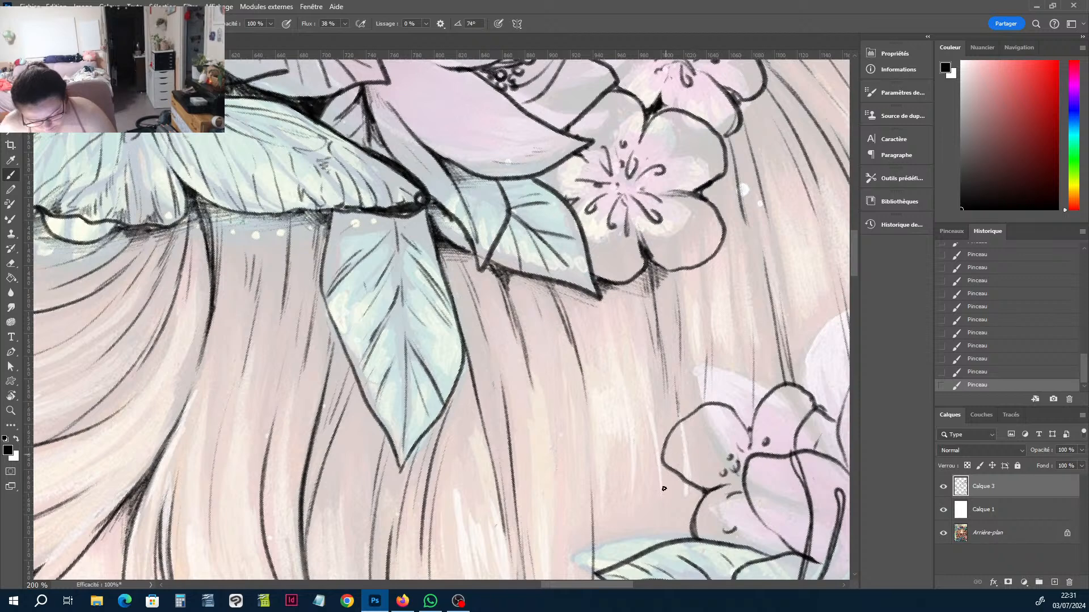
pyautogui.moveTo(687, 486)
pyautogui.mouseDown()
pyautogui.moveTo(687, 515)
pyautogui.moveTo(696, 508)
pyautogui.mouseUp()
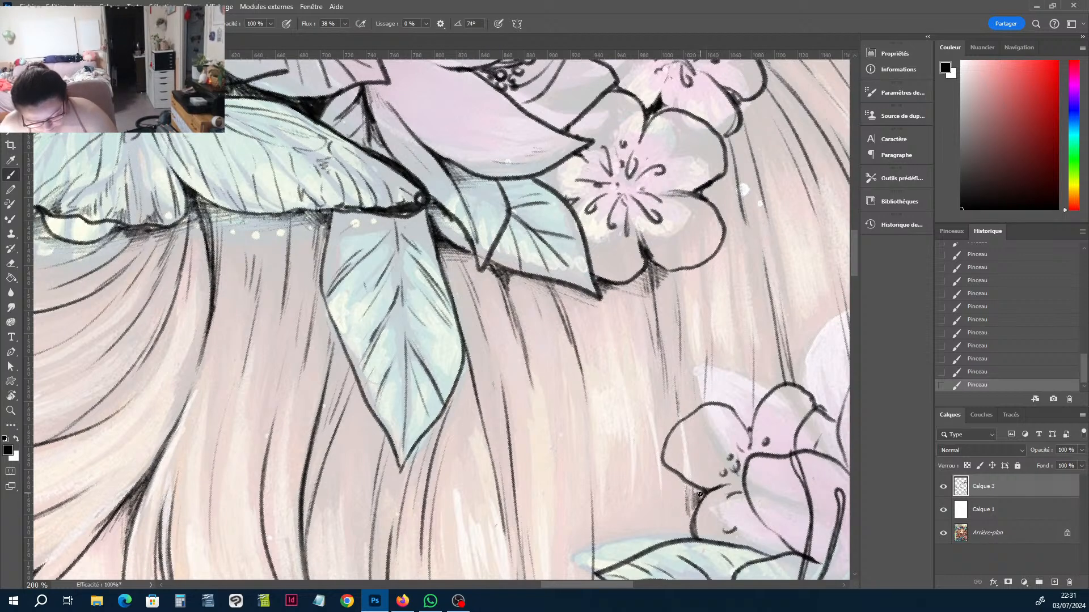
pyautogui.moveTo(626, 467); pyautogui.dragTo(625, 544)
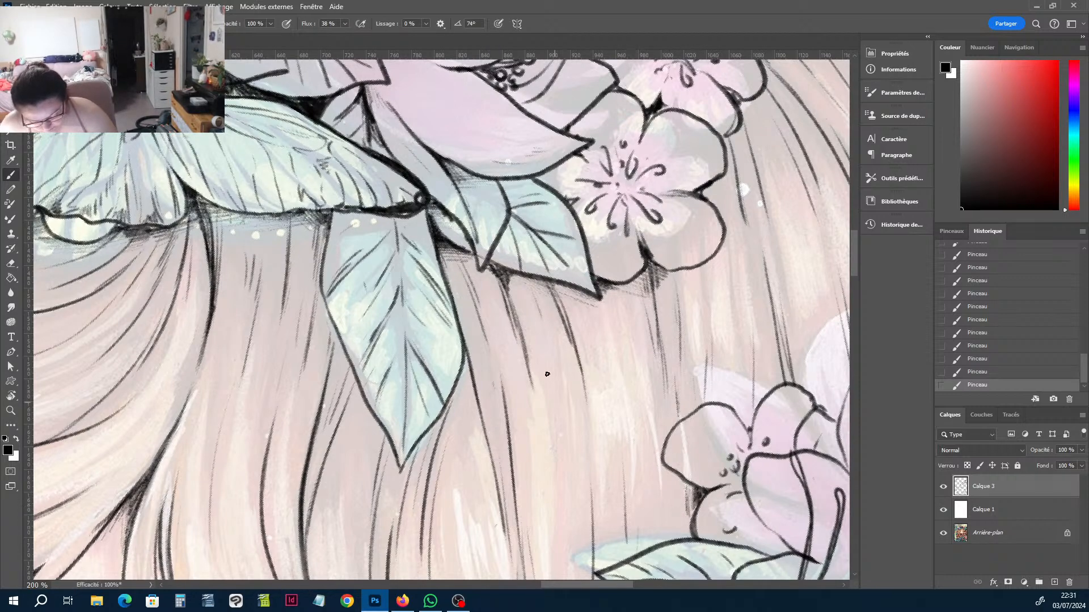
# Darken the notch between the lower blossom's outer petals and clean up the outline where the two small blossoms meet.
pyautogui.press('h')
pyautogui.press('b')
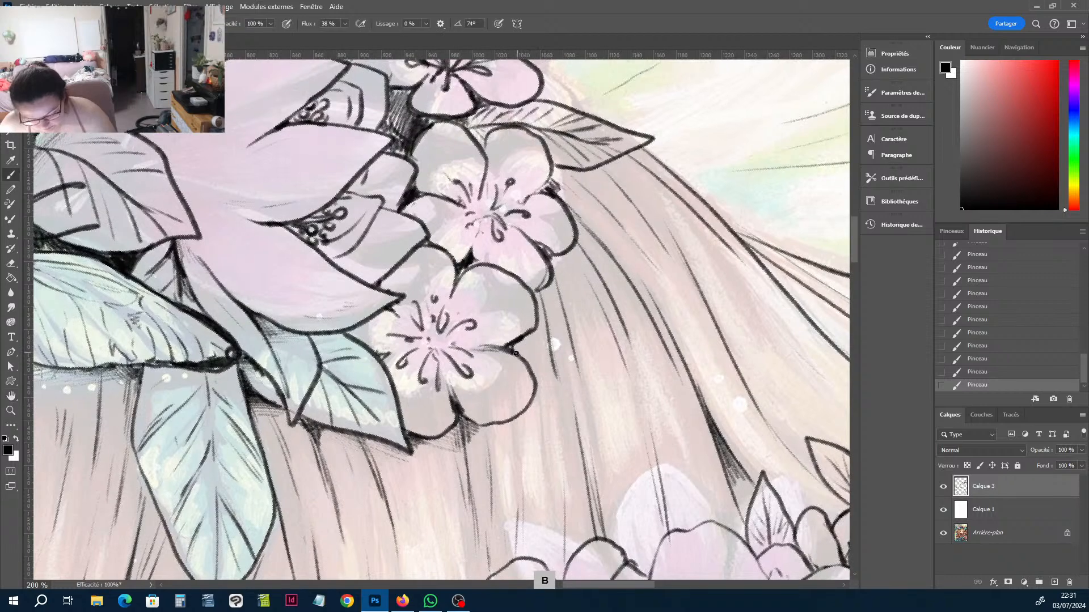
pyautogui.moveTo(509, 347)
pyautogui.mouseDown()
pyautogui.moveTo(522, 347)
pyautogui.moveTo(531, 367)
pyautogui.mouseUp()
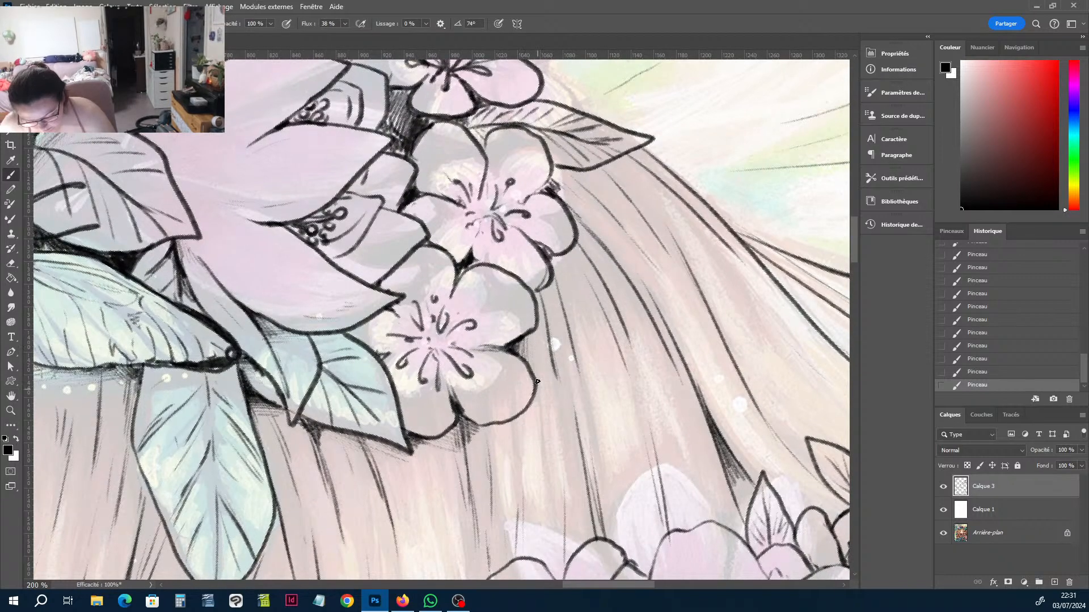
pyautogui.press('e')
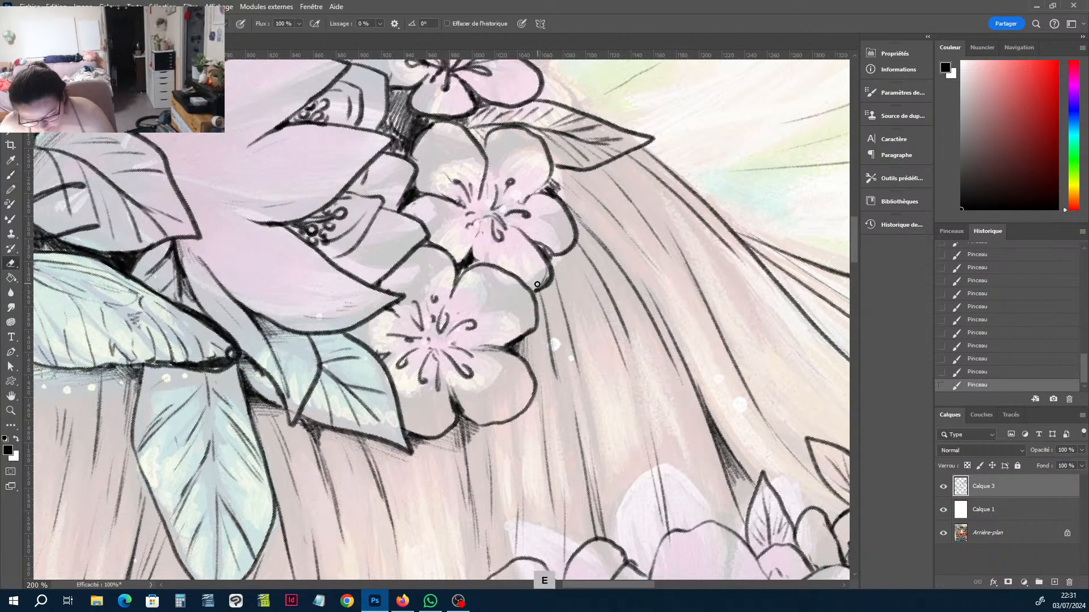
pyautogui.moveTo(541, 286); pyautogui.dragTo(542, 254)
# Hatch shadows in the hair along the upper five-petal blossom, from its junction with the lower blossom up to the leaf.
pyautogui.press('b')
pyautogui.moveTo(541, 298)
pyautogui.mouseDown()
pyautogui.moveTo(548, 255)
pyautogui.moveTo(559, 282)
pyautogui.moveTo(560, 255)
pyautogui.moveTo(579, 265)
pyautogui.moveTo(572, 244)
pyautogui.moveTo(580, 282)
pyautogui.mouseUp()
pyautogui.moveTo(577, 249)
pyautogui.mouseDown()
pyautogui.moveTo(587, 284)
pyautogui.moveTo(596, 281)
pyautogui.mouseUp()
pyautogui.moveTo(570, 217); pyautogui.dragTo(599, 250)
pyautogui.moveTo(555, 173)
pyautogui.mouseDown()
pyautogui.moveTo(568, 198)
pyautogui.moveTo(560, 171)
pyautogui.moveTo(578, 185)
pyautogui.moveTo(559, 196)
pyautogui.mouseUp()
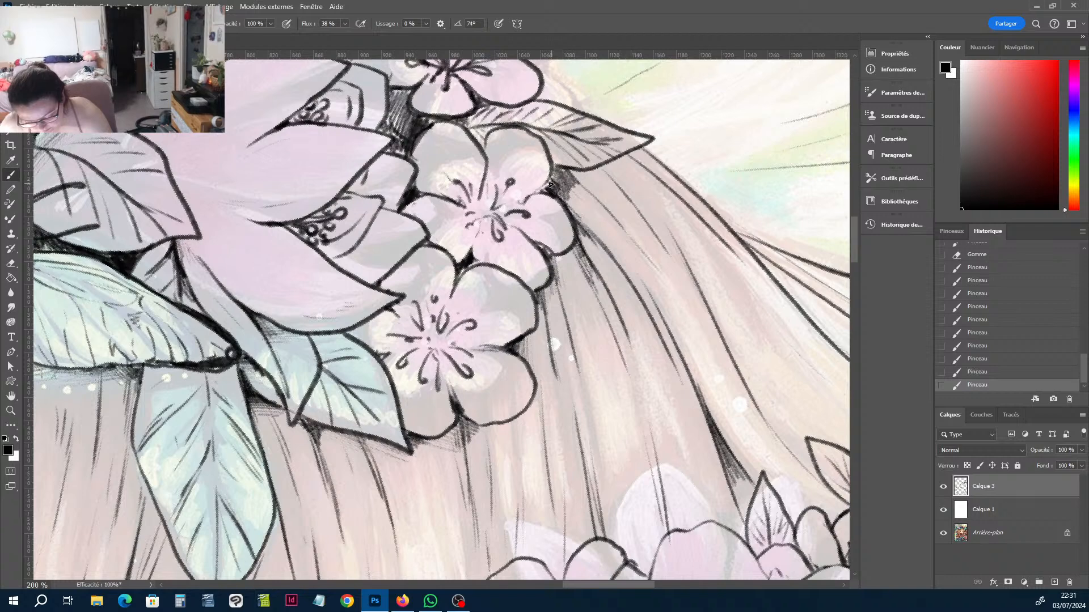
# Save the document and hatch a shadow in the hair along the underside of the pointed leaf at the crown's end.
pyautogui.press('r')
pyautogui.moveTo(674, 143); pyautogui.dragTo(625, 282)
pyautogui.press('b')
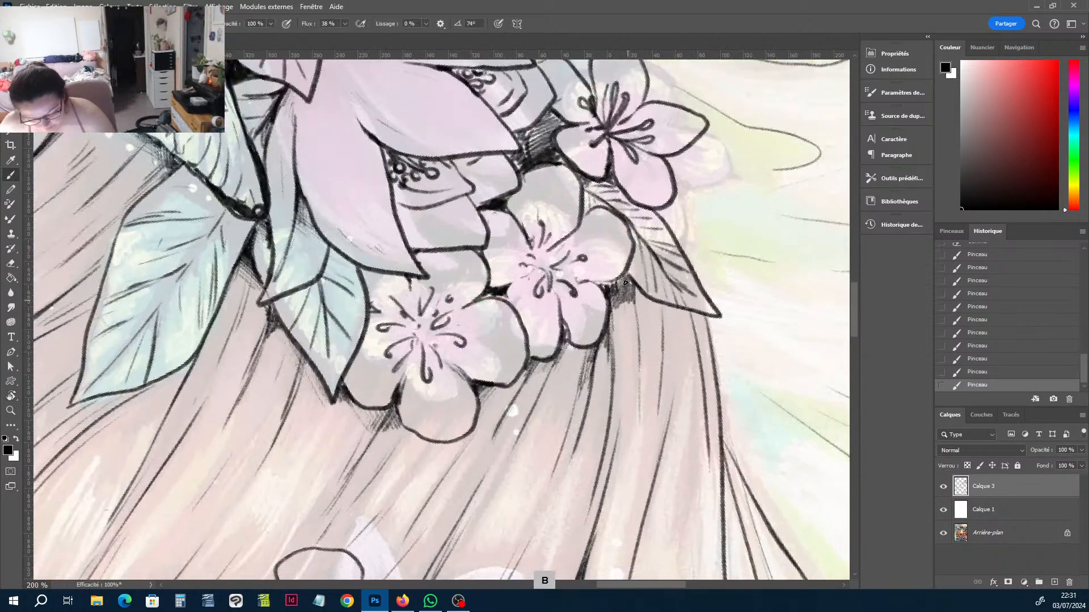
pyautogui.hotkey('ctrl', 's')
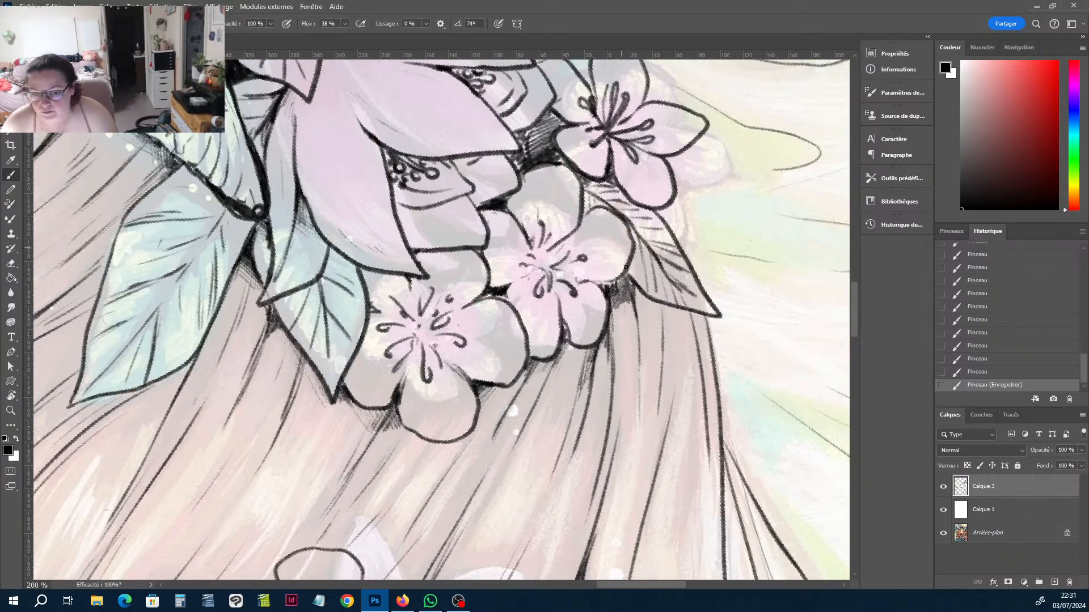
pyautogui.moveTo(644, 308)
pyautogui.mouseDown()
pyautogui.moveTo(634, 352)
pyautogui.moveTo(639, 323)
pyautogui.mouseUp()
pyautogui.moveTo(633, 287)
pyautogui.mouseDown()
pyautogui.moveTo(637, 317)
pyautogui.moveTo(641, 305)
pyautogui.moveTo(702, 322)
pyautogui.moveTo(703, 295)
pyautogui.mouseUp()
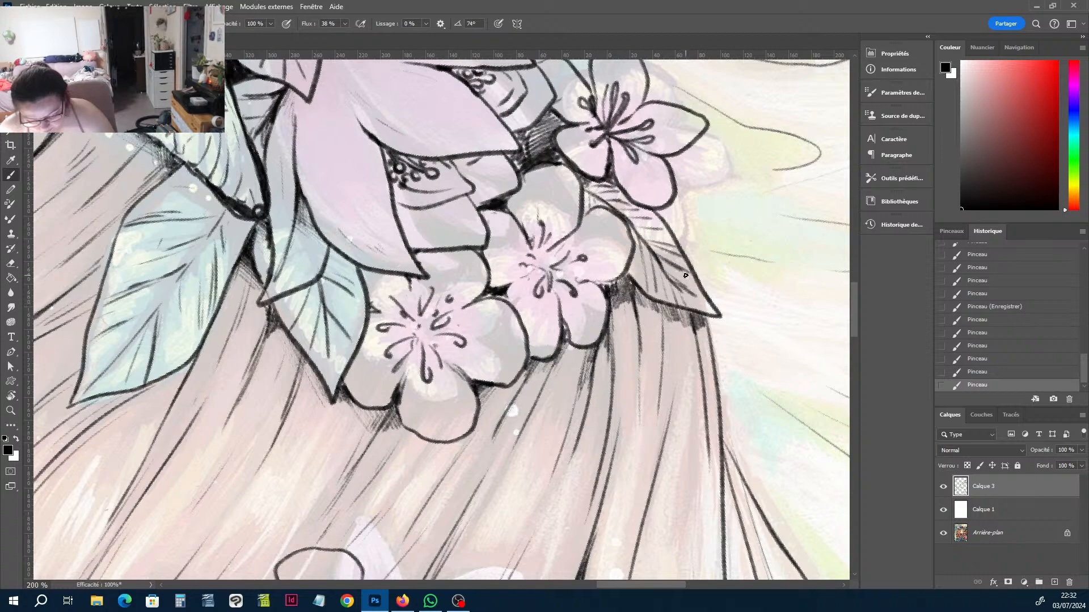
# Check the Arrière-plan layer's visibility and set the opacity of Calque 1 to 100%.
pyautogui.scroll(-4, 686, 276)
pyautogui.press('r')
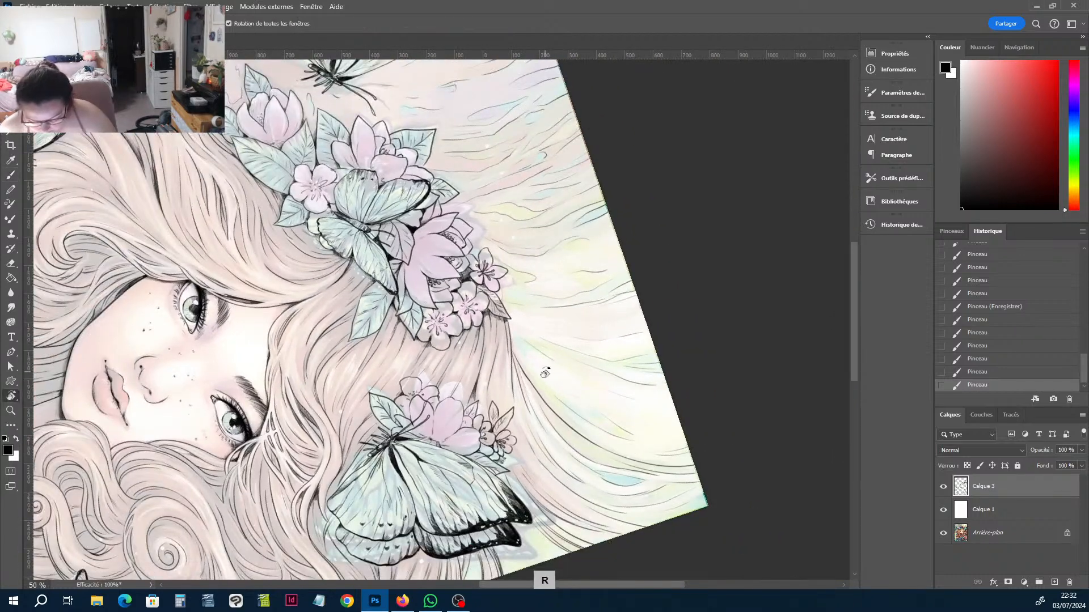
pyautogui.moveTo(547, 372); pyautogui.dragTo(574, 233)
pyautogui.scroll(-1, 576, 289)
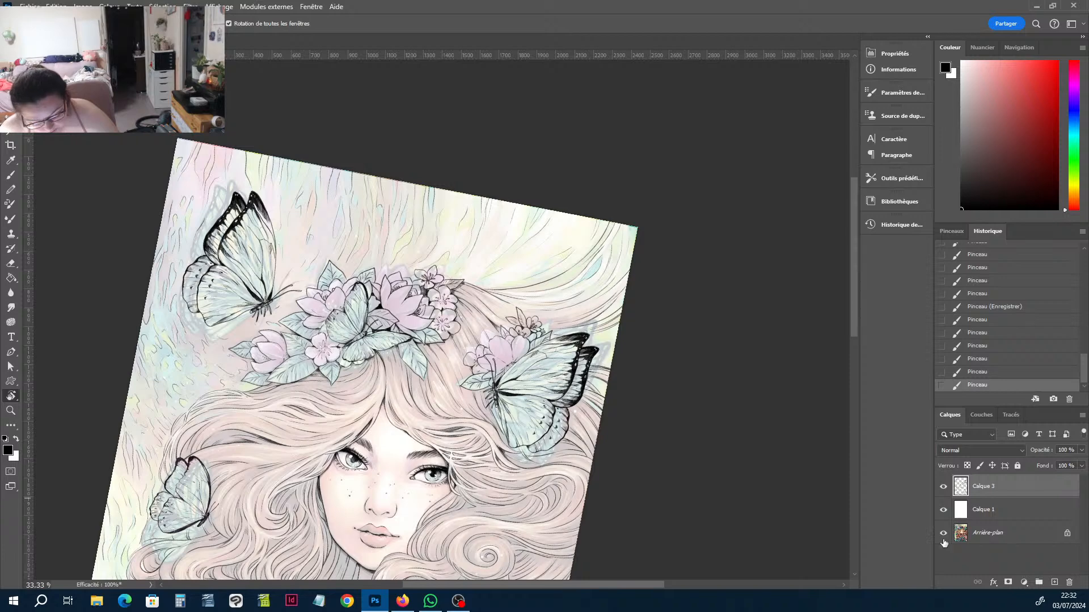
pyautogui.click(943, 534)
pyautogui.click(943, 534)
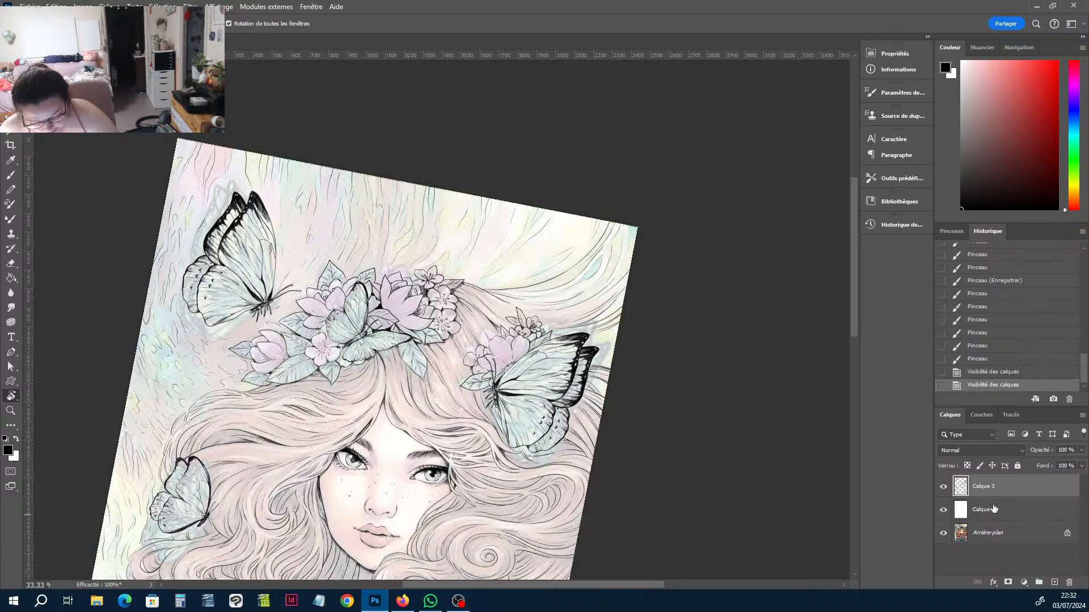
pyautogui.click(998, 509)
pyautogui.click(1081, 450)
pyautogui.click(1080, 463)
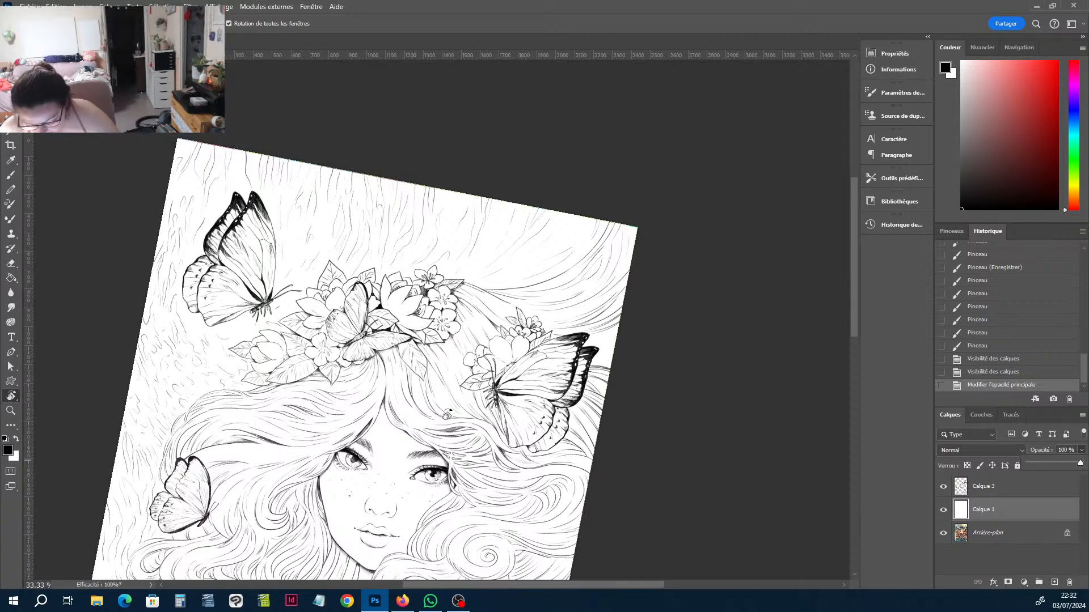
# Compare the line art with the colour painting by repeatedly hiding and showing Calque 1.
pyautogui.press('h')
pyautogui.moveTo(425, 412); pyautogui.dragTo(472, 342)
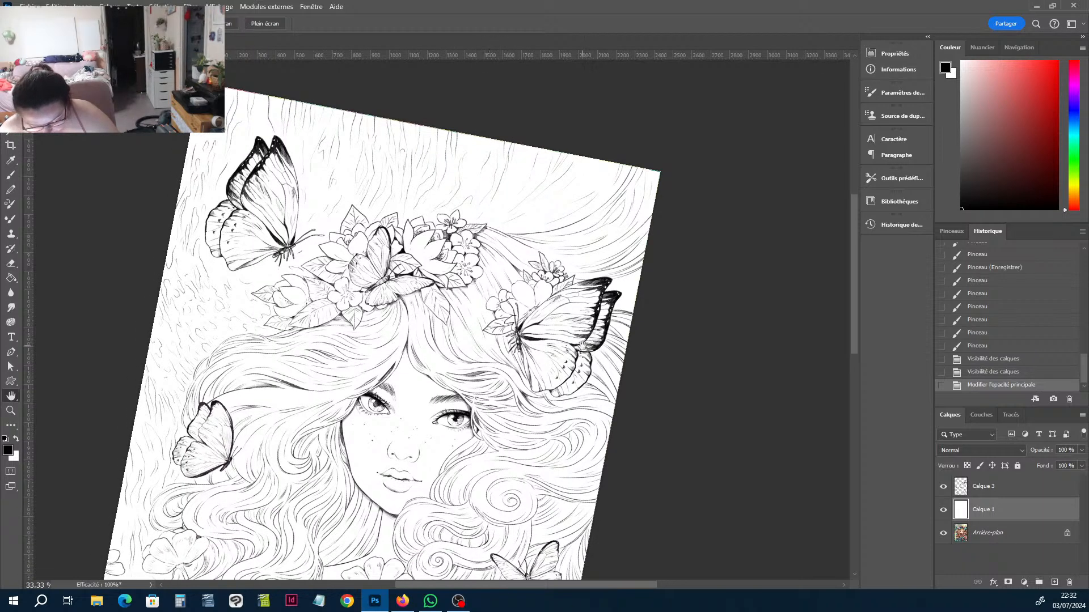
pyautogui.click(943, 510)
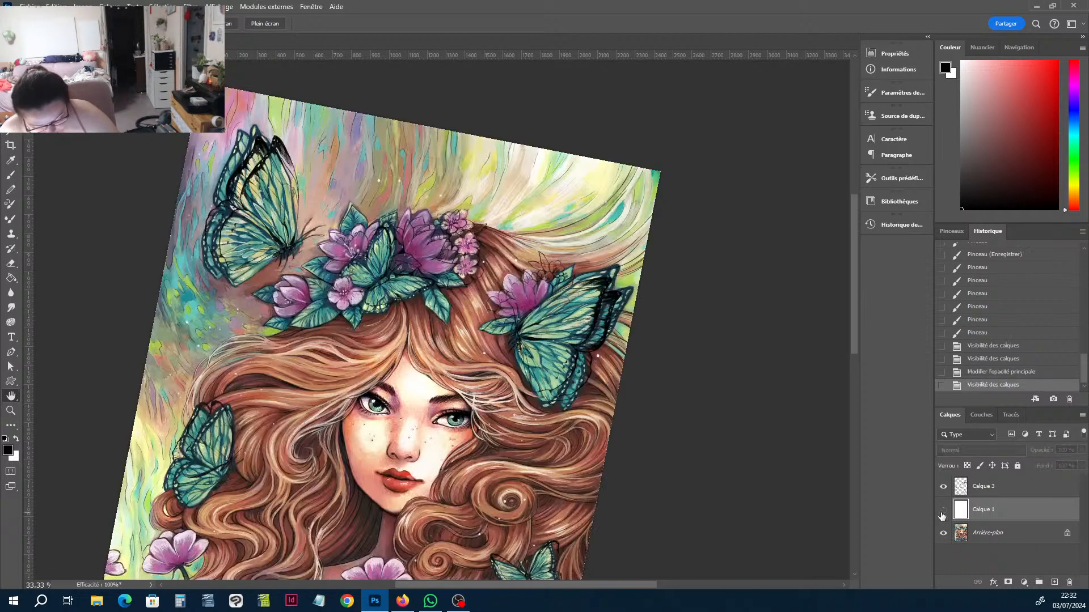
pyautogui.click(943, 511)
pyautogui.click(942, 513)
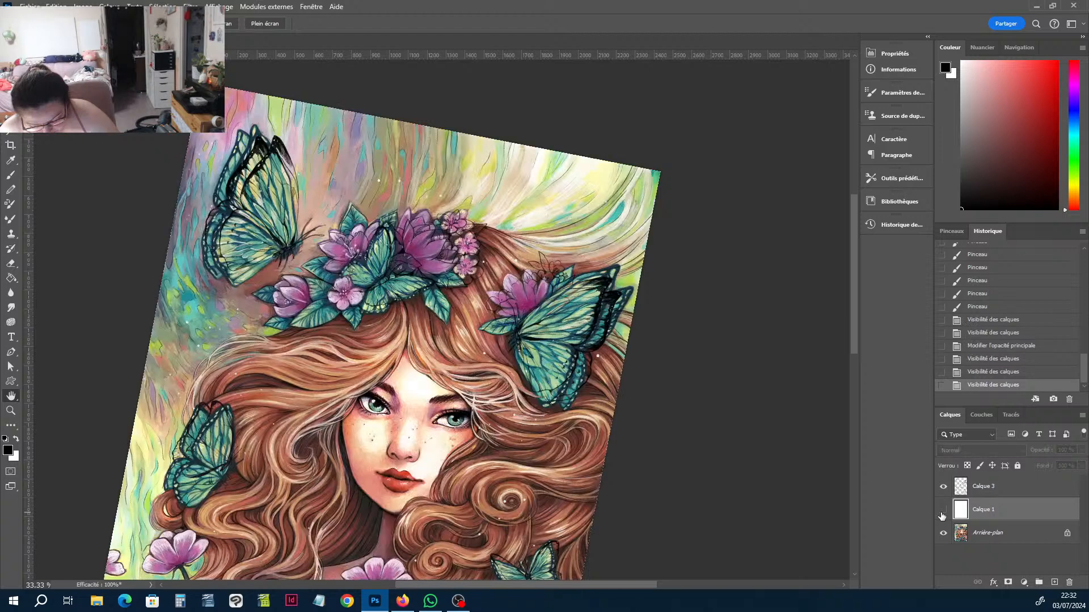
pyautogui.click(942, 513)
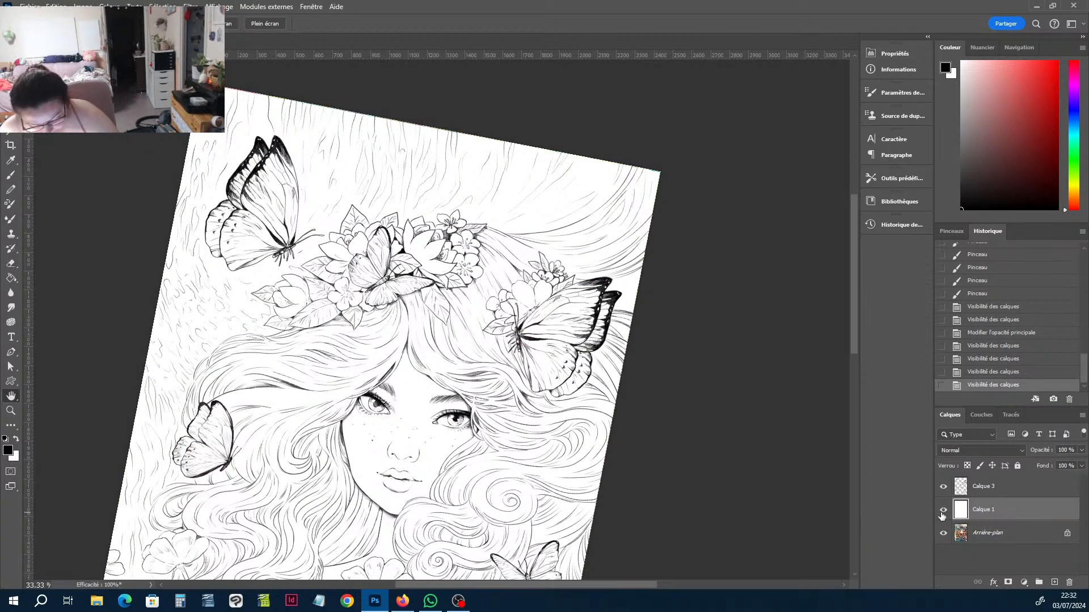
pyautogui.click(942, 513)
pyautogui.click(942, 513)
# Make Calque 3 active, hide both upper layers to check the painting around the large hair butterfly, and show them again.
pyautogui.click(1069, 496)
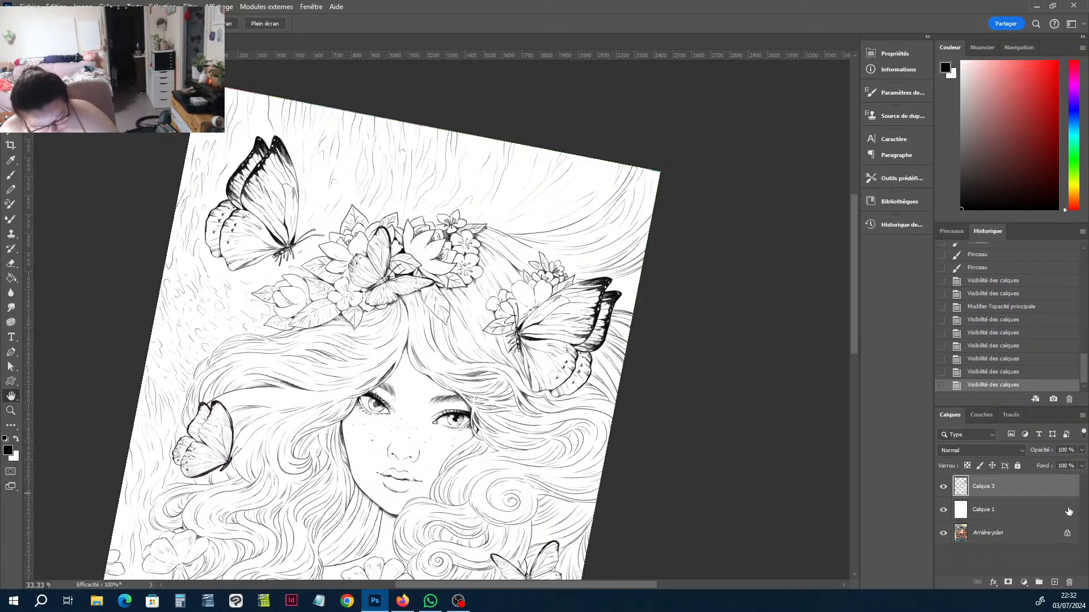
pyautogui.scroll(5, 637, 295)
pyautogui.moveTo(638, 278); pyautogui.dragTo(508, 365)
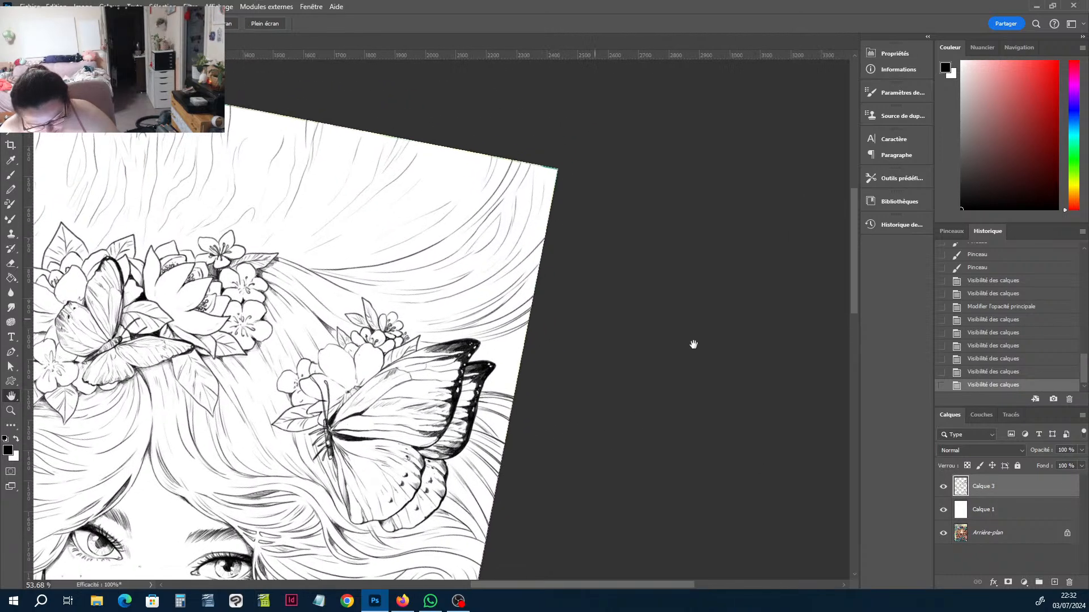
pyautogui.scroll(2, 693, 345)
pyautogui.moveTo(944, 510); pyautogui.dragTo(945, 499)
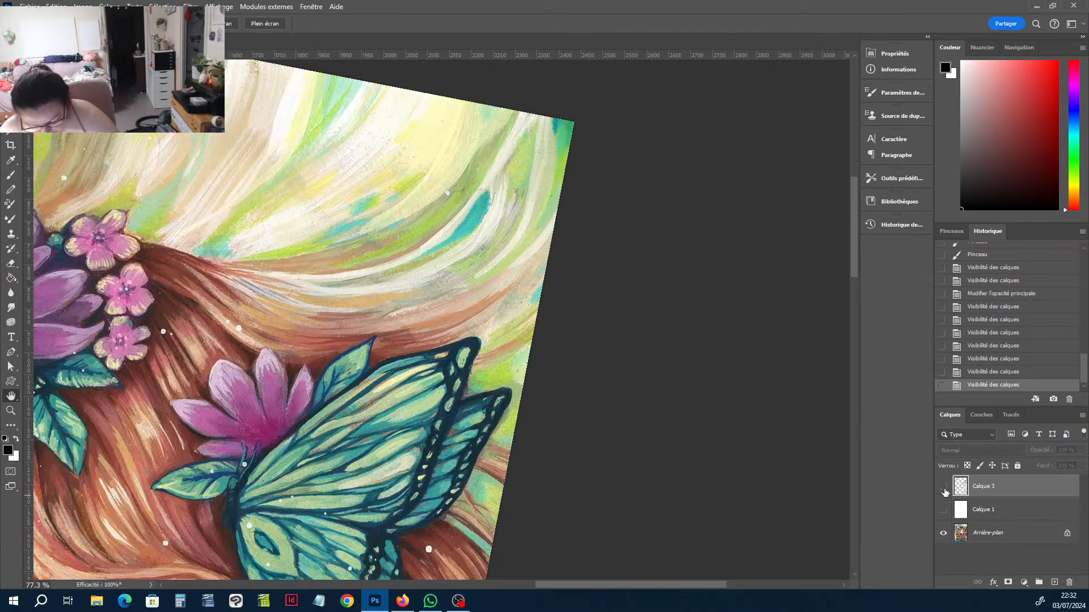
pyautogui.scroll(-4, 584, 430)
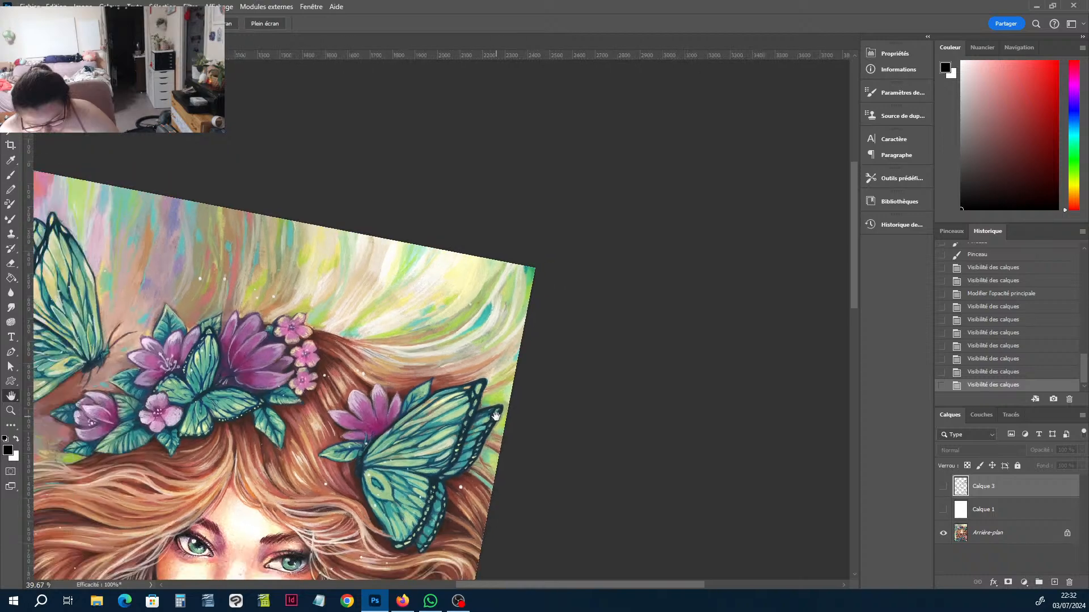
pyautogui.moveTo(944, 509); pyautogui.dragTo(944, 487)
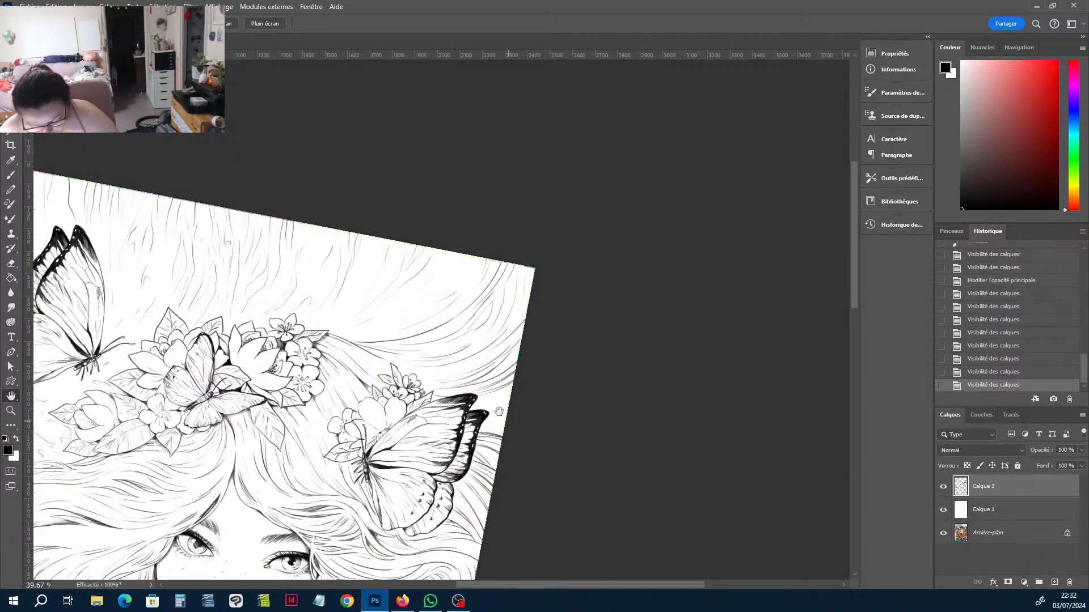
pyautogui.scroll(5, 492, 379)
pyautogui.press('r')
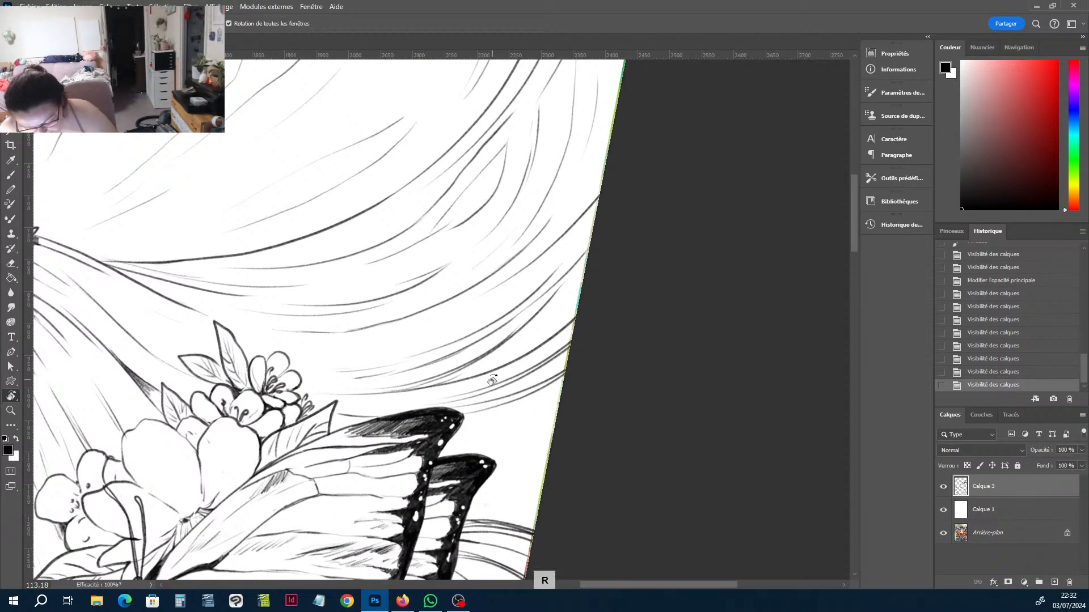
pyautogui.moveTo(492, 380)
pyautogui.mouseDown()
pyautogui.moveTo(463, 443)
pyautogui.moveTo(416, 440)
pyautogui.moveTo(489, 433)
pyautogui.mouseUp()
pyautogui.press('e')
pyautogui.moveTo(374, 317)
pyautogui.mouseDown()
pyautogui.moveTo(384, 350)
pyautogui.moveTo(369, 277)
pyautogui.mouseUp()
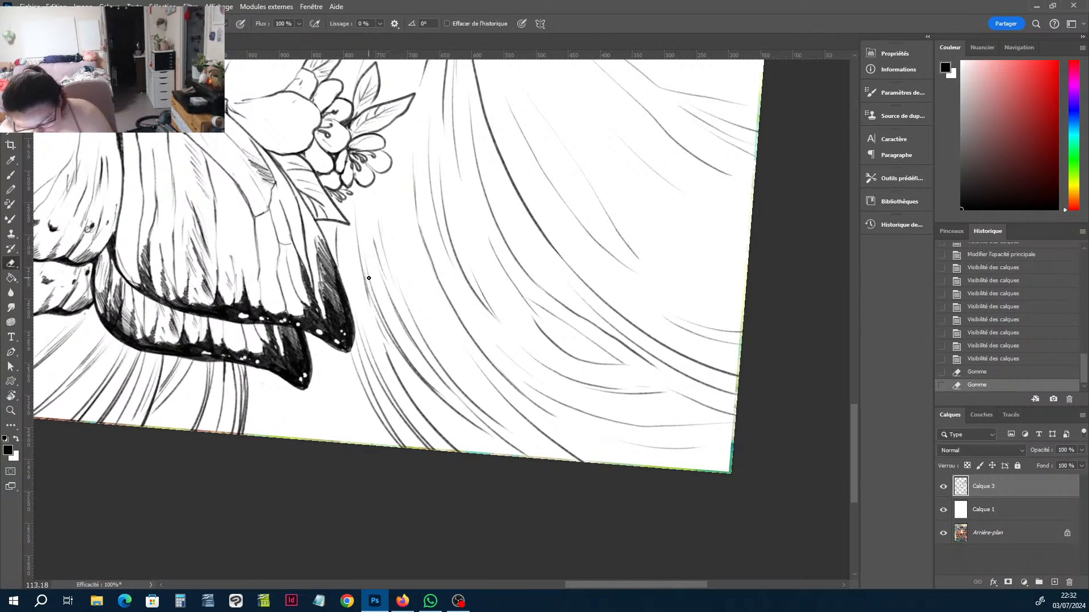
pyautogui.press('b')
pyautogui.click(972, 359)
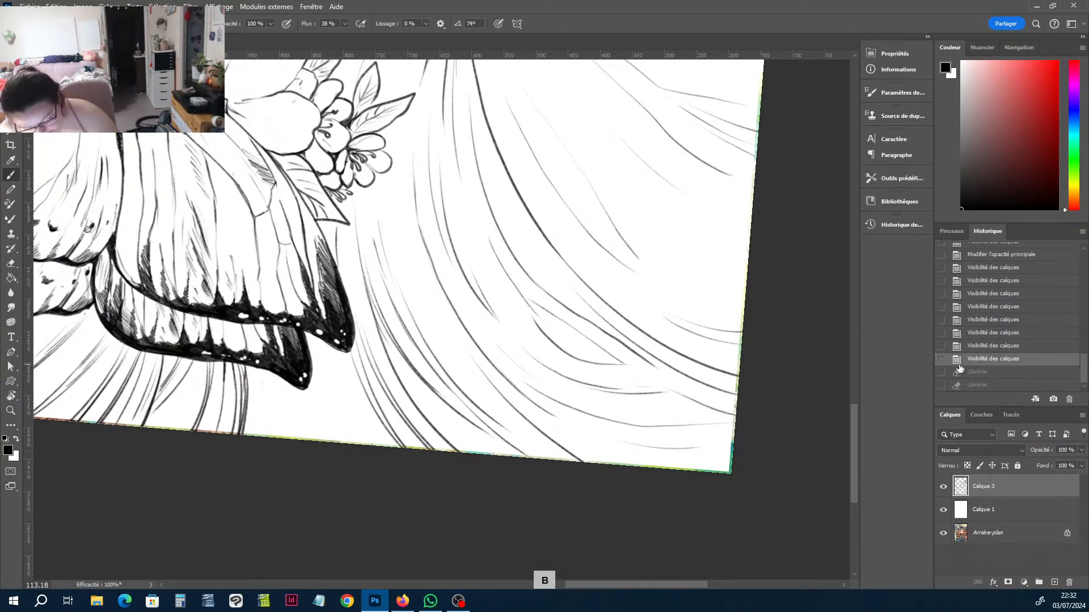
# Thicken the hair strands beside the upper wing's black tip and thin out the strokes with the Eraser.
pyautogui.moveTo(371, 306)
pyautogui.mouseDown()
pyautogui.moveTo(388, 355)
pyautogui.moveTo(371, 292)
pyautogui.moveTo(381, 328)
pyautogui.mouseUp()
pyautogui.press('e')
pyautogui.press('b')
pyautogui.moveTo(370, 293); pyautogui.dragTo(384, 333)
pyautogui.moveTo(376, 309); pyautogui.dragTo(401, 353)
pyautogui.press('e')
pyautogui.moveTo(373, 303)
pyautogui.mouseDown()
pyautogui.moveTo(389, 340)
pyautogui.moveTo(381, 315)
pyautogui.mouseUp()
pyautogui.moveTo(392, 337); pyautogui.dragTo(408, 360)
pyautogui.press('b')
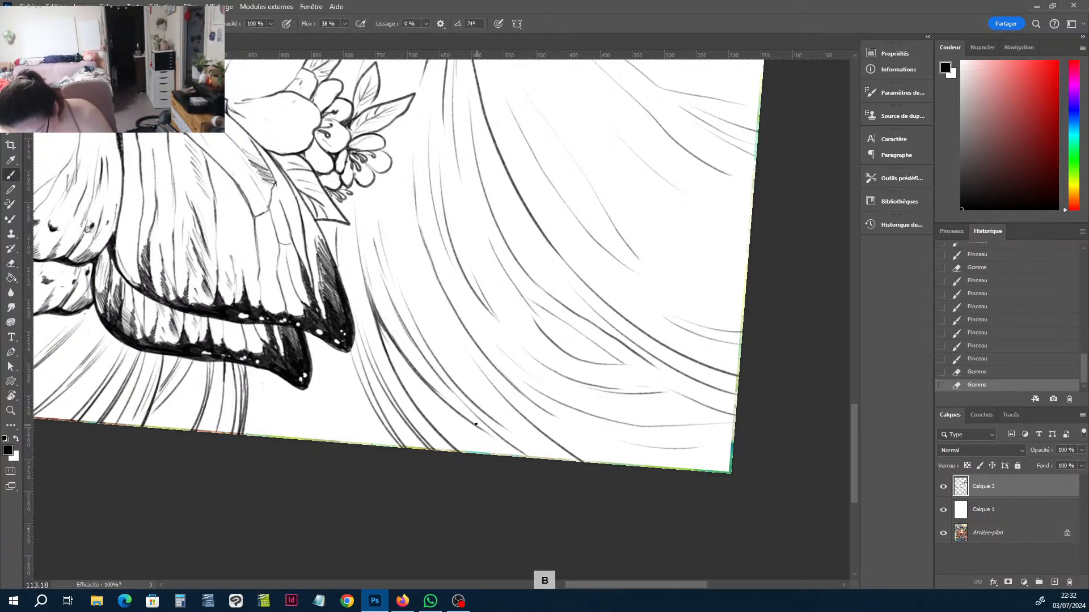
# Darken the strand ends near the page edge and draw extra hair strands running out from the butterfly's black wing tips.
pyautogui.moveTo(460, 413); pyautogui.dragTo(521, 455)
pyautogui.moveTo(474, 427); pyautogui.dragTo(519, 457)
pyautogui.moveTo(350, 353); pyautogui.dragTo(358, 377)
pyautogui.moveTo(350, 354); pyautogui.dragTo(371, 402)
pyautogui.moveTo(318, 346)
pyautogui.mouseDown()
pyautogui.moveTo(322, 390)
pyautogui.moveTo(321, 377)
pyautogui.mouseUp()
pyautogui.moveTo(317, 331); pyautogui.dragTo(321, 442)
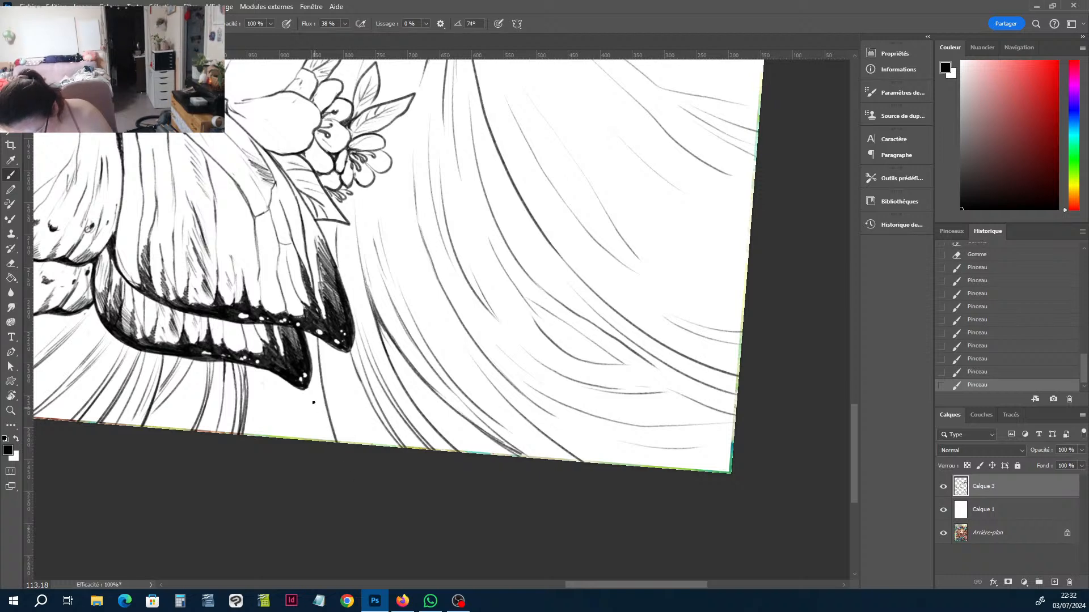
pyautogui.moveTo(316, 390)
pyautogui.mouseDown()
pyautogui.moveTo(307, 345)
pyautogui.moveTo(318, 442)
pyautogui.mouseUp()
pyautogui.press('r')
pyautogui.moveTo(573, 376)
pyautogui.mouseDown()
pyautogui.moveTo(498, 315)
pyautogui.moveTo(510, 152)
pyautogui.mouseUp()
pyautogui.press('b')
pyautogui.moveTo(523, 398); pyautogui.dragTo(581, 236)
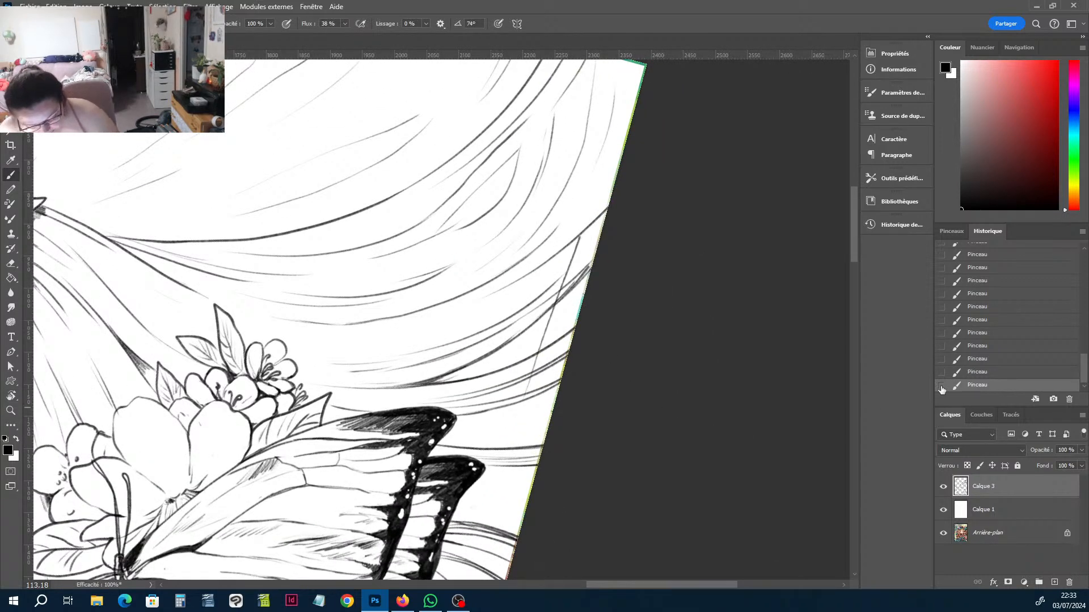
pyautogui.click(982, 372)
# Shade the hair strand beside the small leaf above the butterfly and retouch the outline of the large flower's petals.
pyautogui.press('h')
pyautogui.moveTo(508, 422); pyautogui.dragTo(580, 173)
pyautogui.moveTo(418, 370)
pyautogui.mouseDown()
pyautogui.moveTo(462, 329)
pyautogui.moveTo(457, 278)
pyautogui.moveTo(587, 389)
pyautogui.moveTo(623, 356)
pyautogui.moveTo(624, 387)
pyautogui.mouseUp()
pyautogui.press('b')
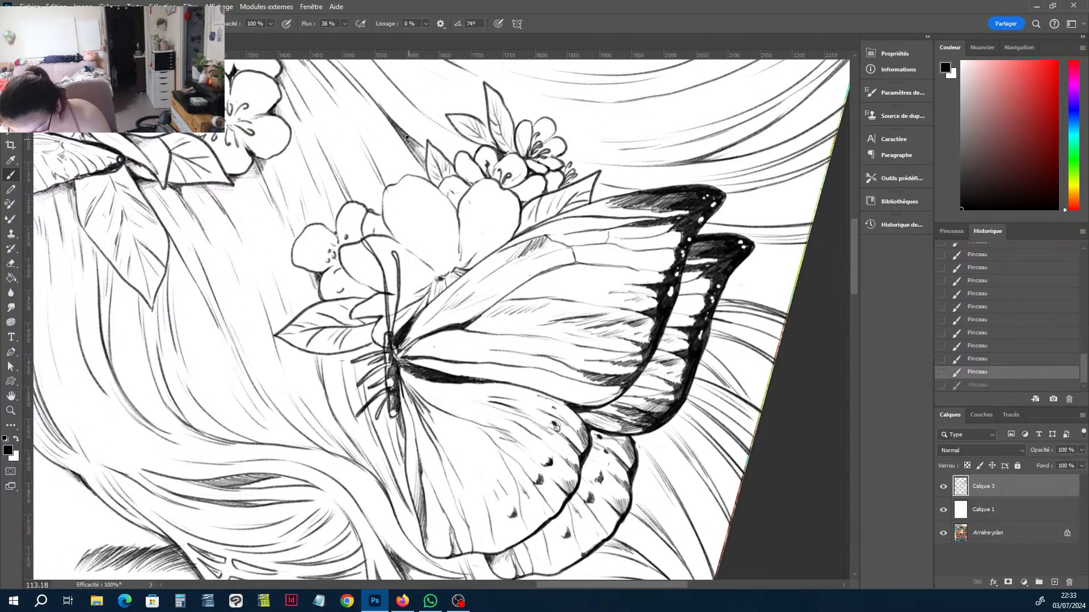
pyautogui.moveTo(405, 137); pyautogui.dragTo(427, 160)
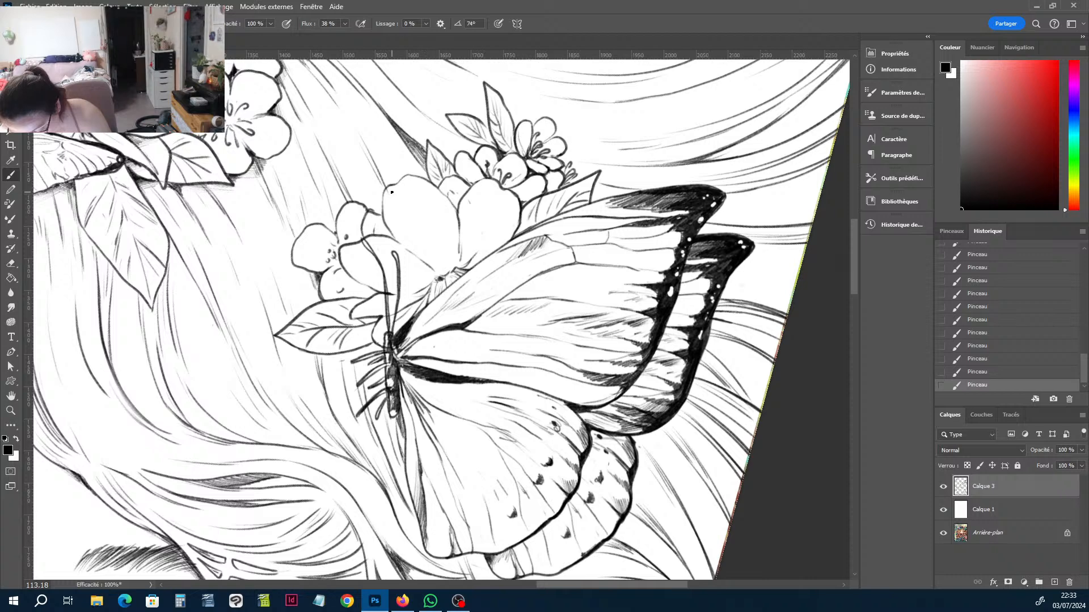
pyautogui.press('e')
pyautogui.press('b')
pyautogui.moveTo(379, 206); pyautogui.dragTo(375, 212)
pyautogui.press('e')
pyautogui.press('b')
# Clean up the petal outlines where the large flower overlaps its neighbours above the butterfly's antennae.
pyautogui.hotkey('ctrl', '+')
pyautogui.press('h')
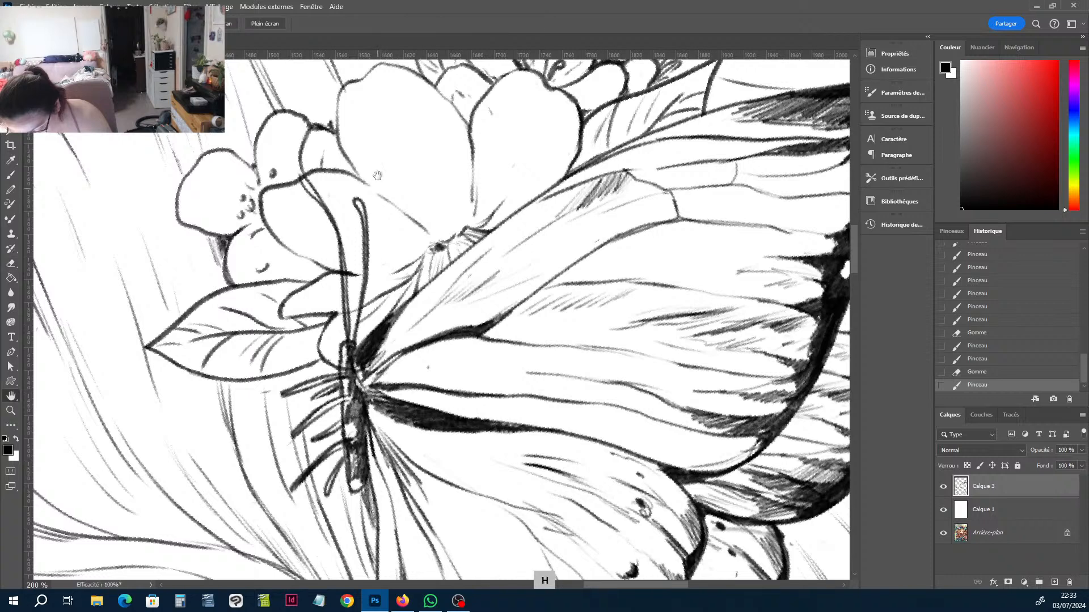
pyautogui.moveTo(377, 175); pyautogui.dragTo(487, 340)
pyautogui.press('e')
pyautogui.moveTo(441, 288)
pyautogui.mouseDown()
pyautogui.moveTo(421, 293)
pyautogui.moveTo(446, 287)
pyautogui.moveTo(442, 297)
pyautogui.moveTo(449, 250)
pyautogui.moveTo(449, 310)
pyautogui.mouseUp()
pyautogui.press('b')
pyautogui.press('e')
pyautogui.press('b')
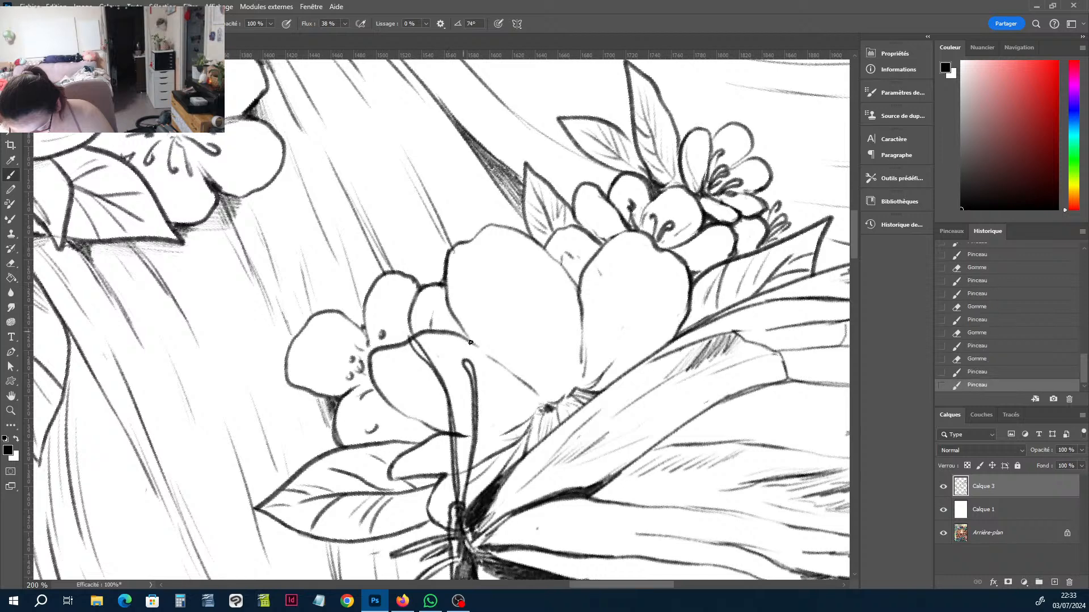
# Erase the overlapping line at the end of the butterfly's outer antenna and redraw its rounded tip.
pyautogui.press('e')
pyautogui.moveTo(418, 347); pyautogui.dragTo(423, 349)
pyautogui.press('b')
# Hatch a small shadow at the base of the large flower's petals along the butterfly's upper wing.
pyautogui.press('space')
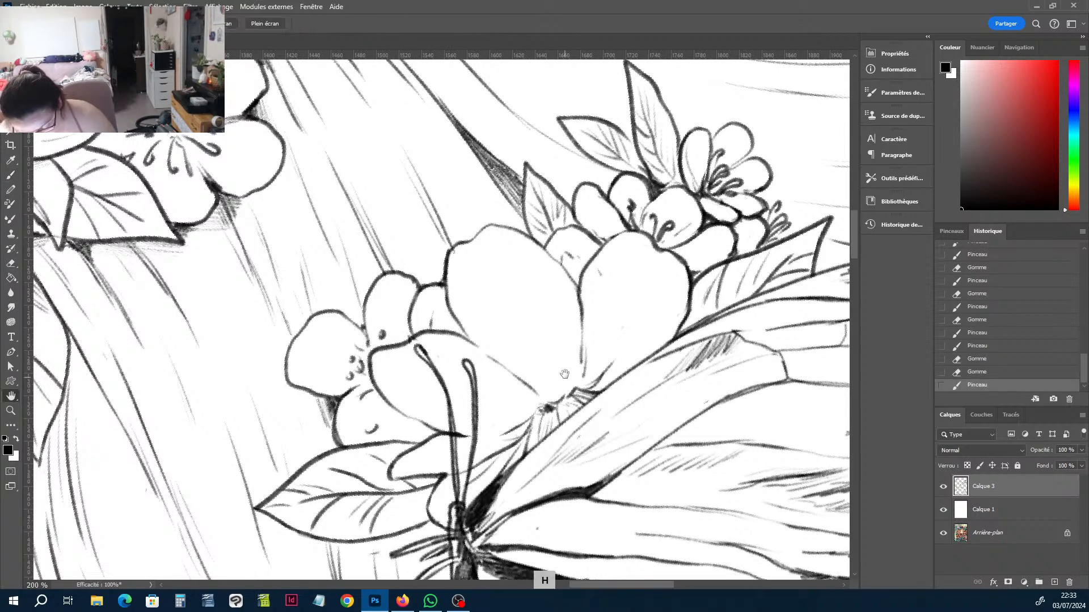
pyautogui.moveTo(549, 409)
pyautogui.mouseDown()
pyautogui.moveTo(563, 246)
pyautogui.moveTo(584, 189)
pyautogui.moveTo(573, 218)
pyautogui.moveTo(612, 210)
pyautogui.mouseUp()
pyautogui.moveTo(617, 198); pyautogui.dragTo(634, 186)
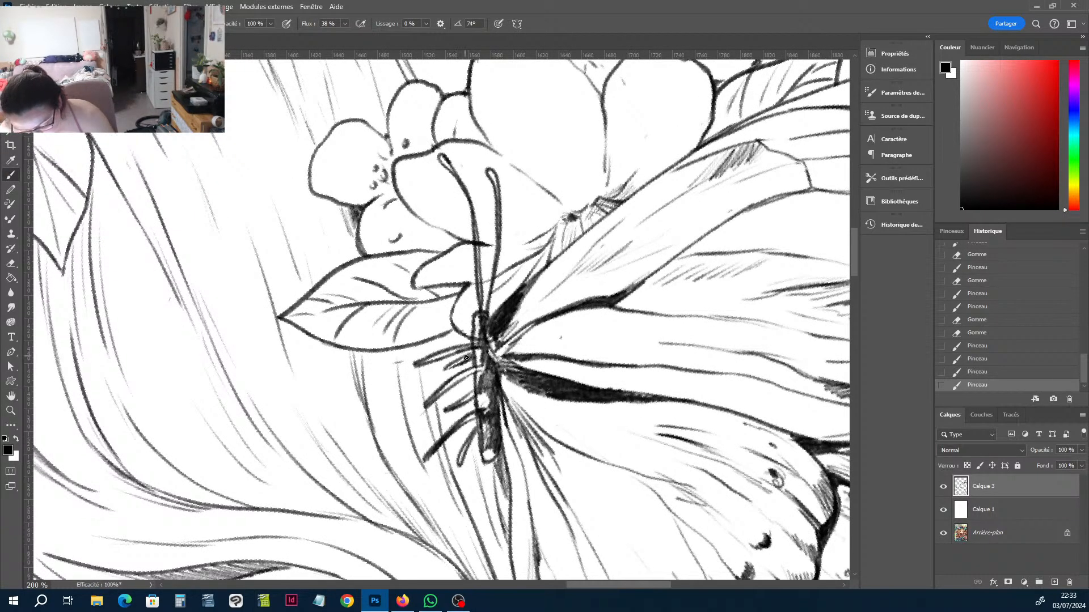
# Shade the hair alongside the butterfly's body, between its legs and beneath the leaf beside its head.
pyautogui.moveTo(456, 328)
pyautogui.mouseDown()
pyautogui.moveTo(470, 357)
pyautogui.moveTo(445, 326)
pyautogui.moveTo(455, 361)
pyautogui.moveTo(454, 329)
pyautogui.moveTo(469, 365)
pyautogui.moveTo(475, 341)
pyautogui.mouseUp()
pyautogui.moveTo(459, 422)
pyautogui.mouseDown()
pyautogui.moveTo(483, 497)
pyautogui.moveTo(473, 420)
pyautogui.mouseUp()
pyautogui.moveTo(472, 375); pyautogui.dragTo(476, 465)
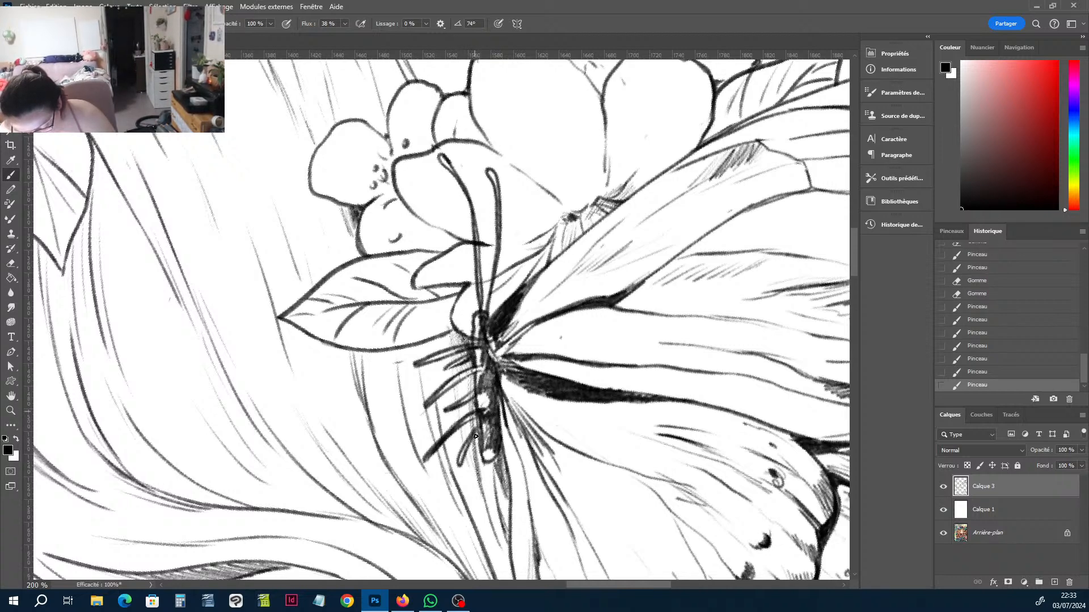
pyautogui.moveTo(474, 417)
pyautogui.mouseDown()
pyautogui.moveTo(479, 480)
pyautogui.moveTo(487, 464)
pyautogui.moveTo(437, 413)
pyautogui.moveTo(432, 358)
pyautogui.moveTo(419, 346)
pyautogui.moveTo(427, 343)
pyautogui.mouseUp()
pyautogui.moveTo(428, 383); pyautogui.dragTo(433, 414)
pyautogui.moveTo(420, 366)
pyautogui.mouseDown()
pyautogui.moveTo(425, 400)
pyautogui.moveTo(406, 419)
pyautogui.mouseUp()
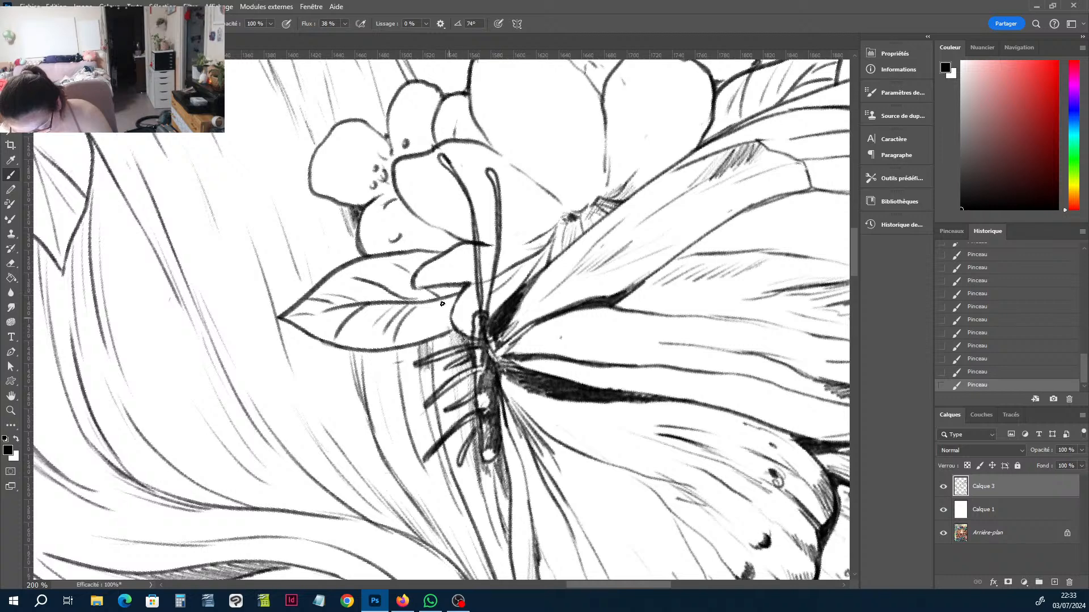
# Hatch shadows on the leaf's base under the folded petal and beneath the rounded petal beside the antenna.
pyautogui.moveTo(442, 304); pyautogui.dragTo(457, 293)
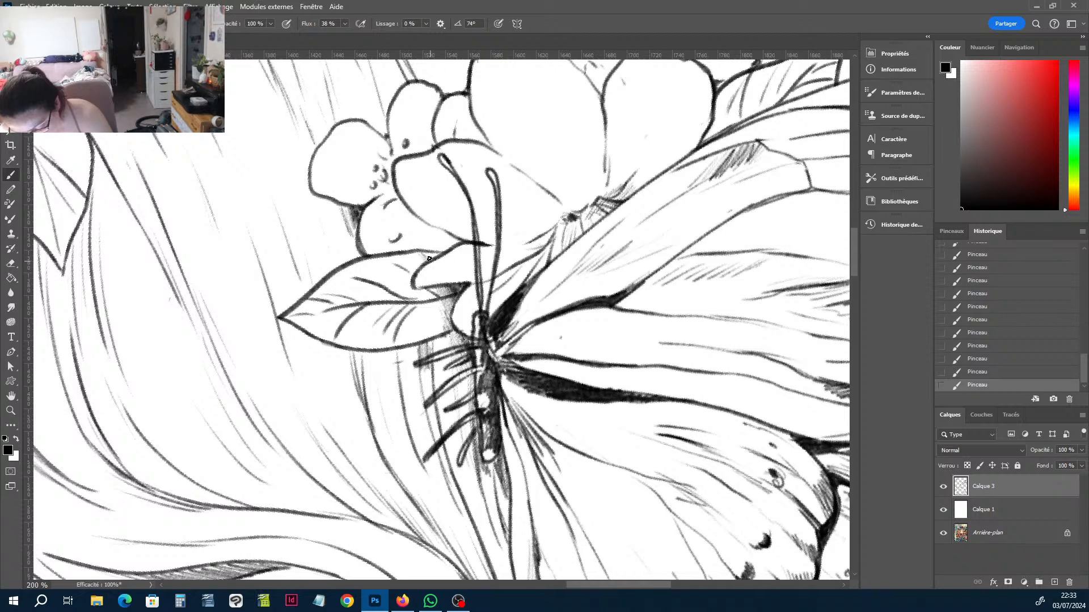
pyautogui.moveTo(439, 230); pyautogui.dragTo(448, 248)
pyautogui.moveTo(433, 227); pyautogui.dragTo(438, 251)
pyautogui.moveTo(421, 223)
pyautogui.mouseDown()
pyautogui.moveTo(433, 251)
pyautogui.moveTo(457, 244)
pyautogui.mouseUp()
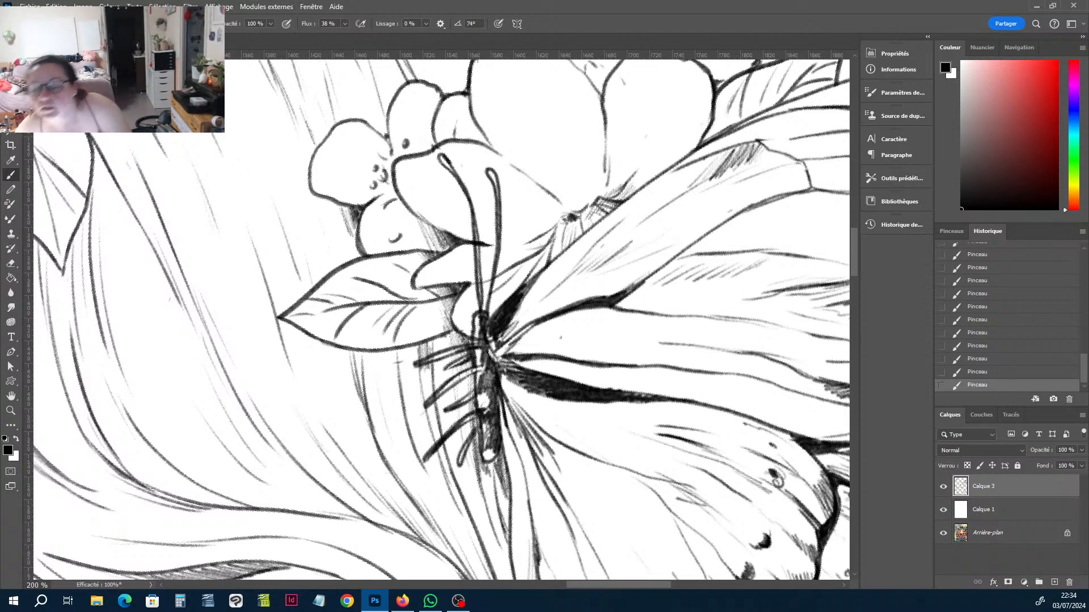
pyautogui.hotkey('alt', 'Tab')
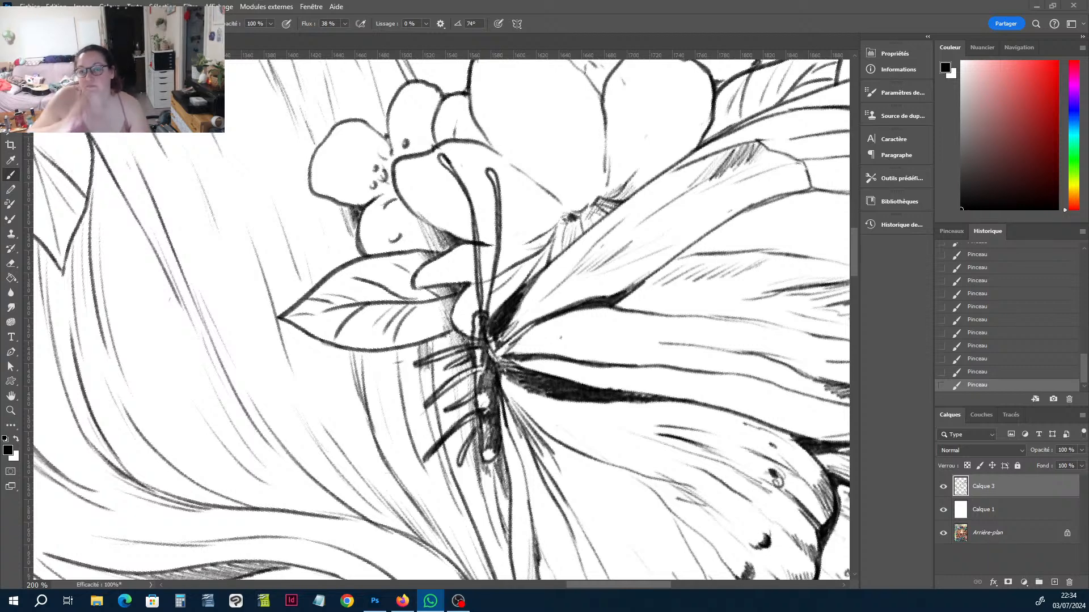
pyautogui.hotkey('alt', 'Tab')
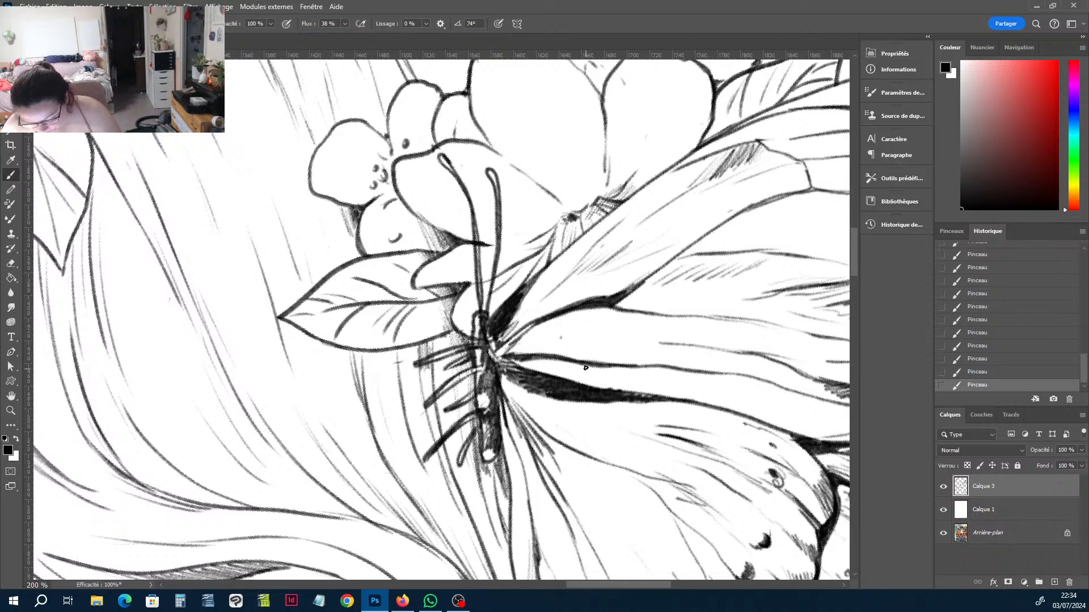
# Erase the stray specks on the butterfly's upper wing, close to its body.
pyautogui.press('e')
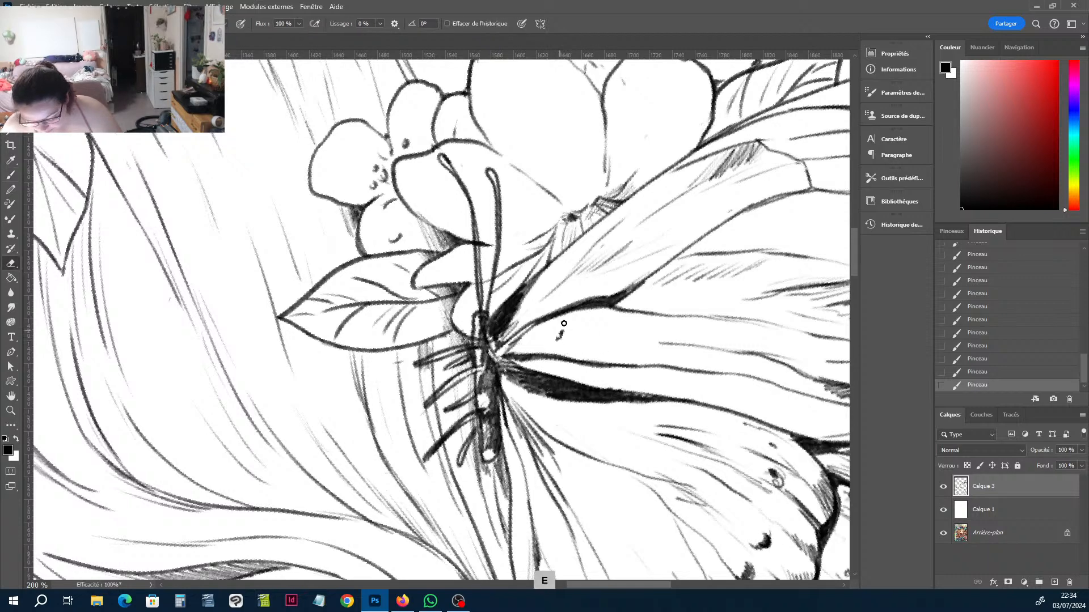
pyautogui.click(560, 338)
pyautogui.press('space')
pyautogui.moveTo(564, 368); pyautogui.dragTo(614, 279)
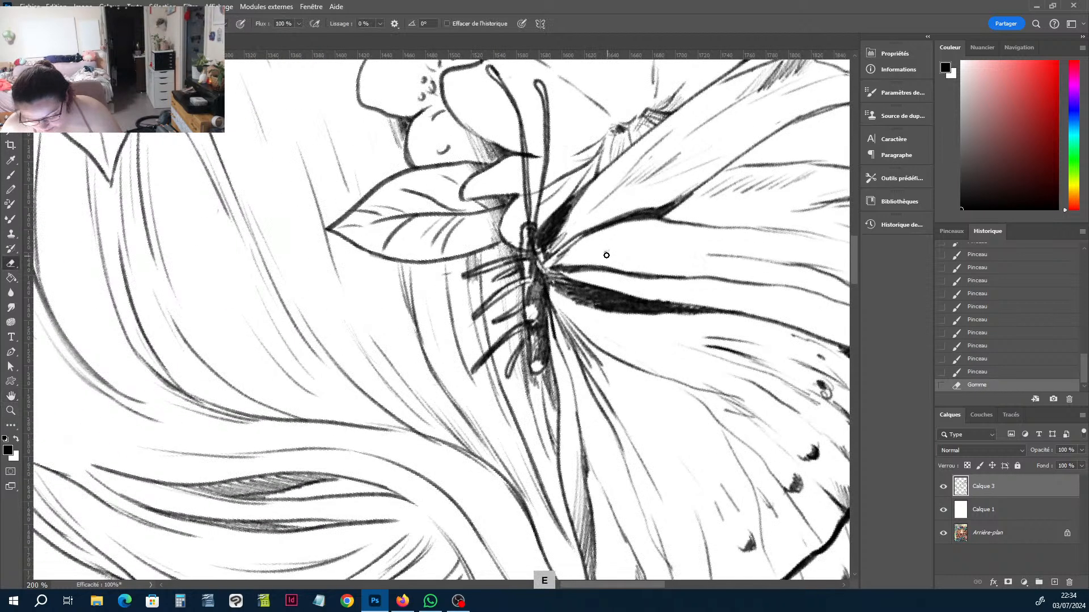
pyautogui.click(604, 249)
# Shade the hair strands between the leaf and the butterfly's legs with fine brush strokes running down along the body.
pyautogui.press('b')
pyautogui.moveTo(430, 265); pyautogui.dragTo(434, 289)
pyautogui.moveTo(434, 262); pyautogui.dragTo(440, 287)
pyautogui.moveTo(441, 261); pyautogui.dragTo(447, 294)
pyautogui.moveTo(445, 261); pyautogui.dragTo(461, 351)
pyautogui.moveTo(456, 337)
pyautogui.mouseDown()
pyautogui.moveTo(482, 394)
pyautogui.moveTo(475, 384)
pyautogui.mouseUp()
pyautogui.moveTo(476, 386); pyautogui.dragTo(505, 438)
pyautogui.moveTo(496, 419); pyautogui.dragTo(517, 456)
pyautogui.moveTo(480, 378); pyautogui.dragTo(519, 456)
pyautogui.moveTo(495, 401); pyautogui.dragTo(521, 465)
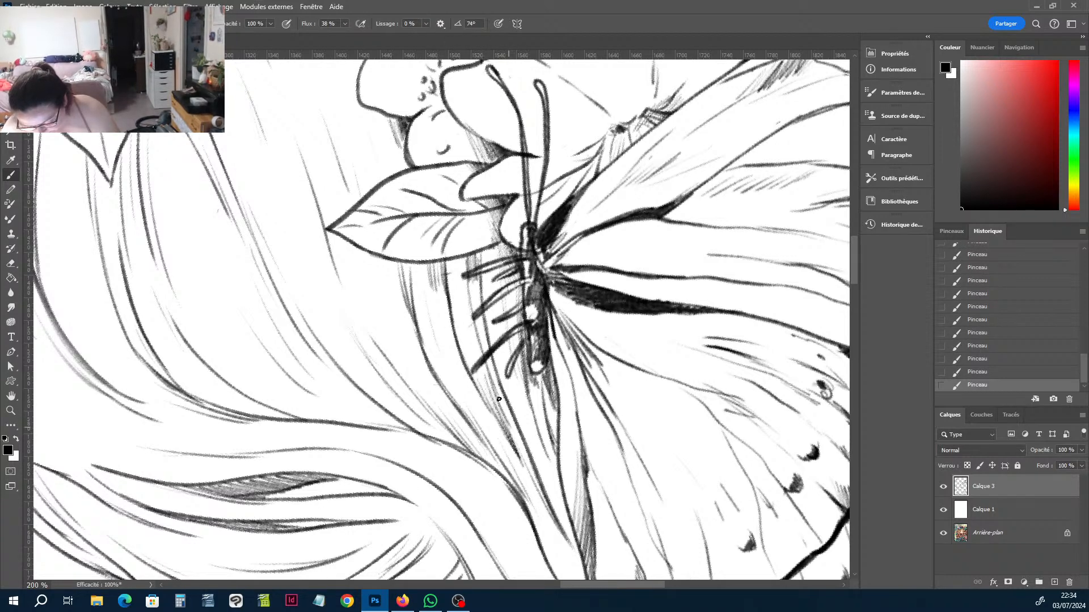
pyautogui.moveTo(506, 421); pyautogui.dragTo(529, 479)
pyautogui.moveTo(500, 399); pyautogui.dragTo(528, 473)
# Clean up the lower hair strands with the Eraser and add brush shading in the hair beneath the butterfly's abdomen.
pyautogui.press('e')
pyautogui.moveTo(527, 465)
pyautogui.mouseDown()
pyautogui.moveTo(553, 526)
pyautogui.moveTo(570, 521)
pyautogui.mouseUp()
pyautogui.press('b')
pyautogui.moveTo(555, 482); pyautogui.dragTo(568, 519)
pyautogui.moveTo(546, 455); pyautogui.dragTo(563, 506)
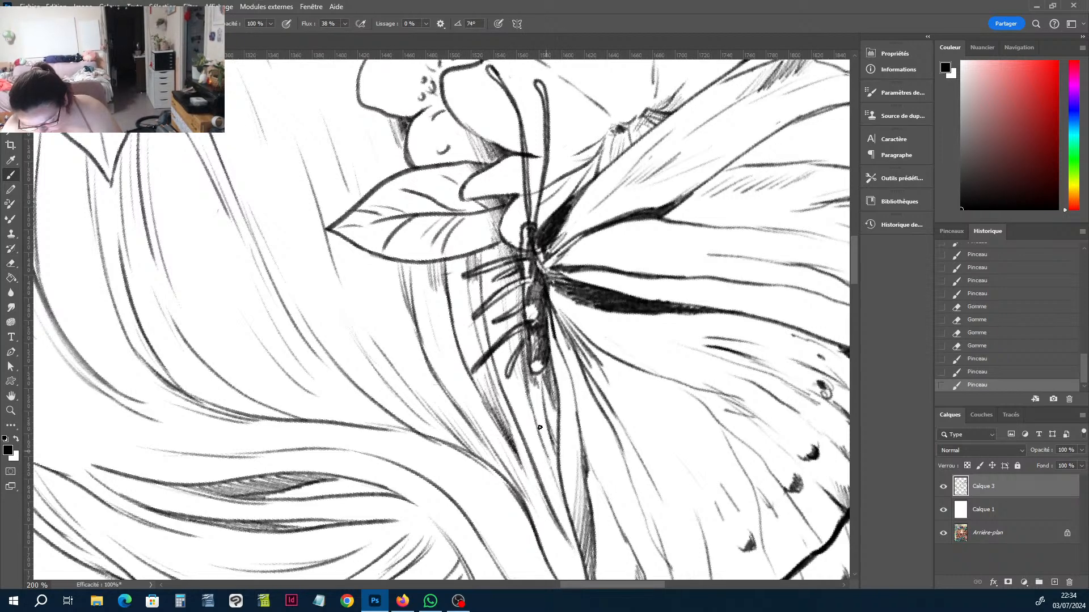
pyautogui.moveTo(539, 428); pyautogui.dragTo(565, 517)
pyautogui.moveTo(538, 405); pyautogui.dragTo(556, 475)
pyautogui.moveTo(541, 396)
pyautogui.mouseDown()
pyautogui.moveTo(558, 454)
pyautogui.moveTo(551, 372)
pyautogui.moveTo(553, 396)
pyautogui.mouseUp()
# Brush shading strokes into the hair along the inner edge and lower corner of the butterfly's lower wing.
pyautogui.scroll(-2, 493, 317)
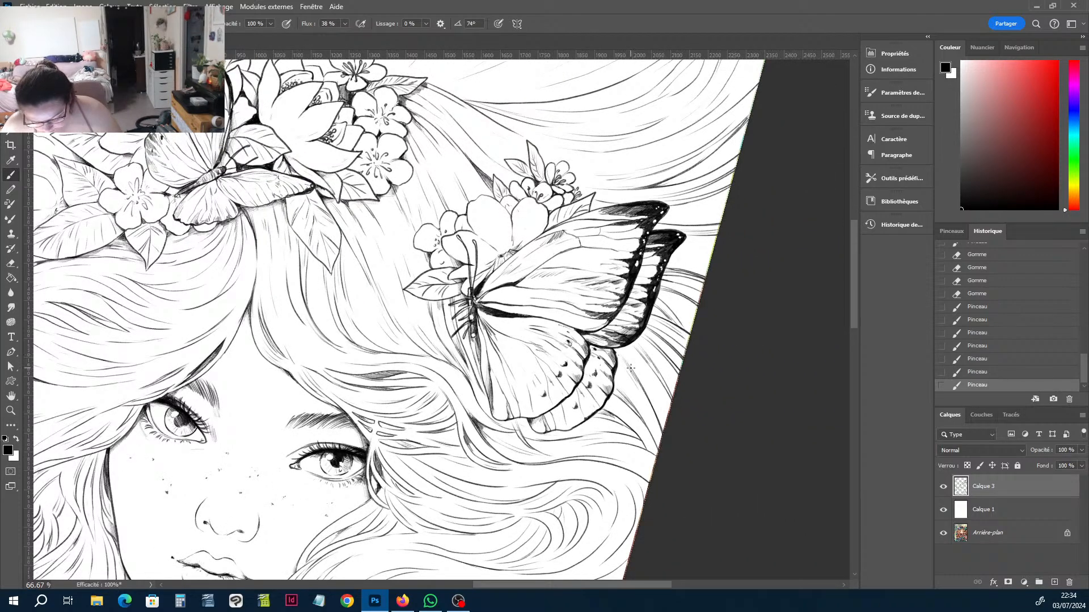
pyautogui.scroll(1, 630, 368)
pyautogui.press('r')
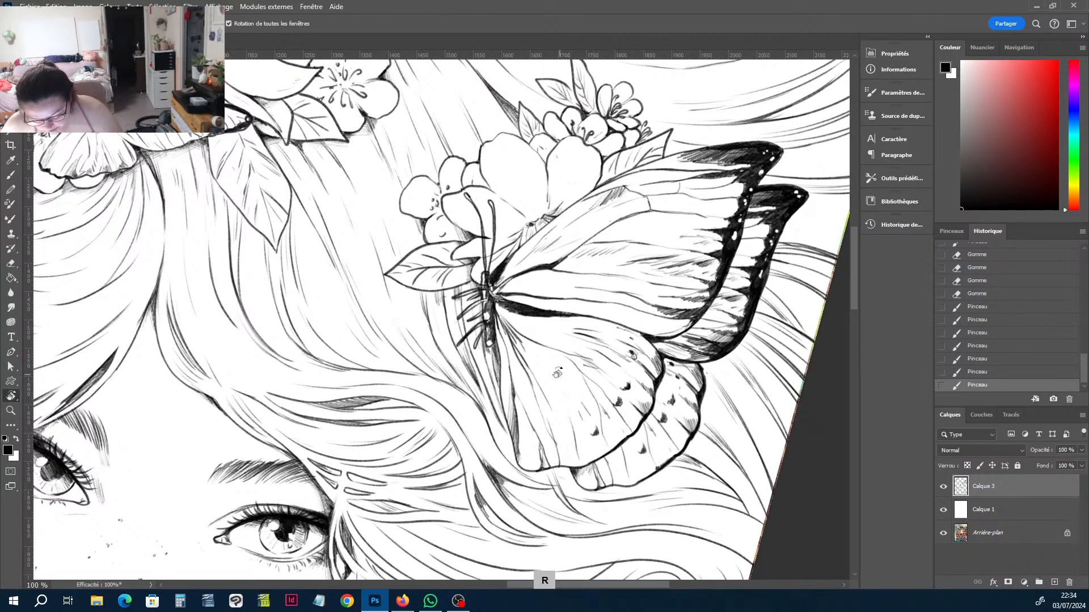
pyautogui.moveTo(557, 373); pyautogui.dragTo(545, 246)
pyautogui.press('h')
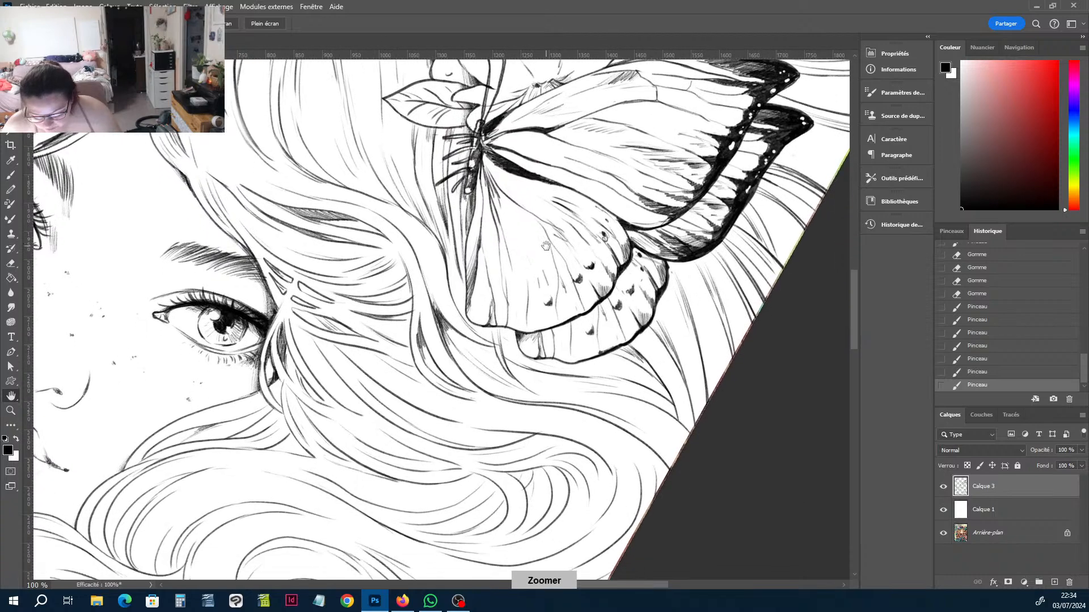
pyautogui.scroll(1, 545, 246)
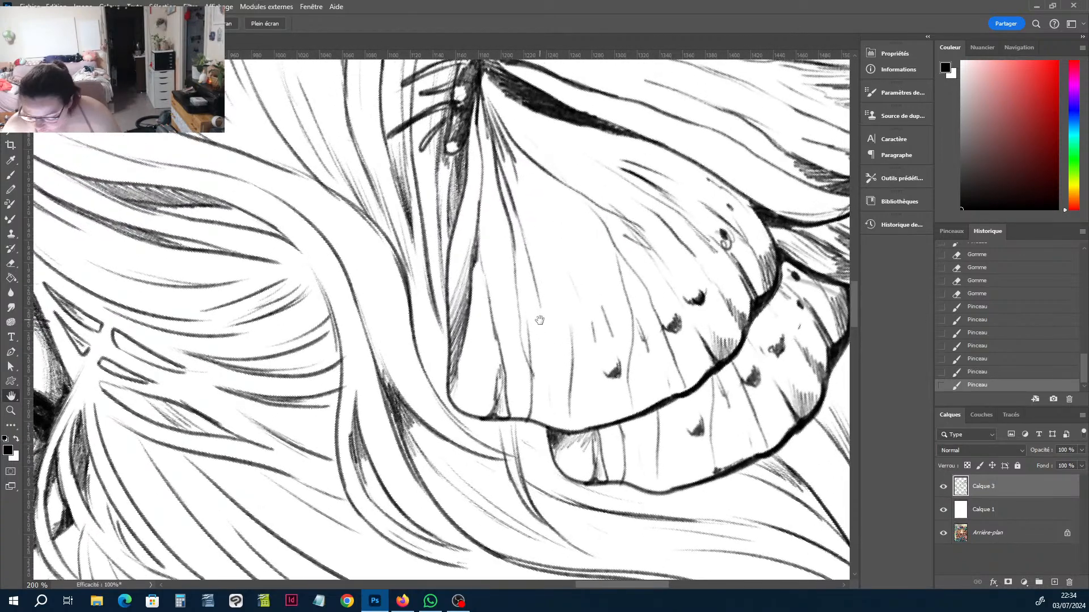
pyautogui.press('b')
pyautogui.moveTo(449, 347); pyautogui.dragTo(438, 315)
pyautogui.moveTo(448, 347); pyautogui.dragTo(440, 320)
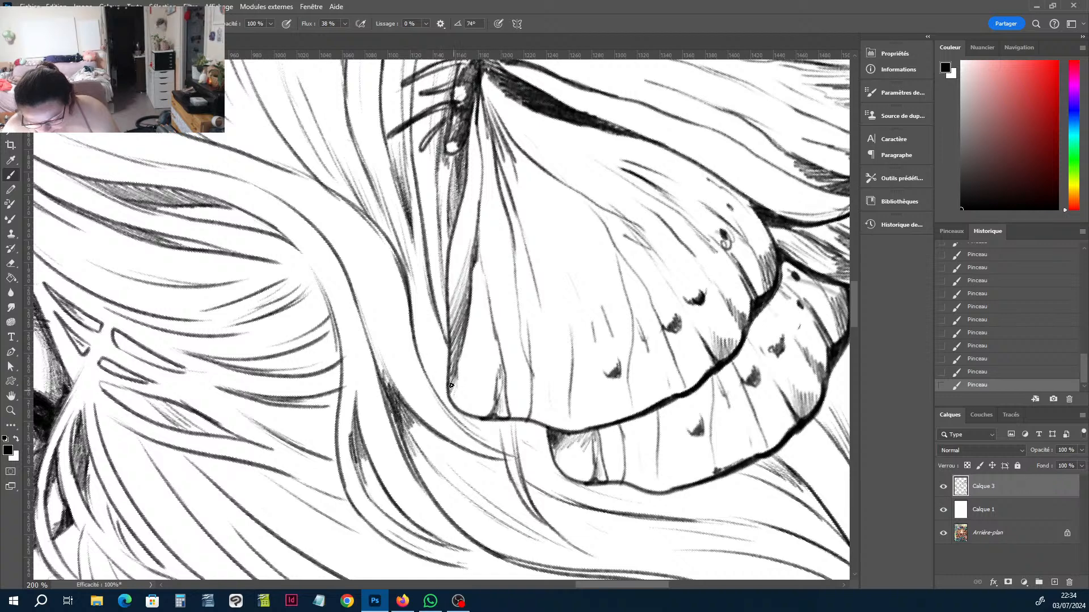
pyautogui.moveTo(451, 386); pyautogui.dragTo(427, 332)
pyautogui.moveTo(457, 407)
pyautogui.mouseDown()
pyautogui.moveTo(511, 436)
pyautogui.moveTo(493, 435)
pyautogui.mouseUp()
# Erase excess marks in the hair beside the lower wing's corner and shade the hair in the gap between the two lower wings.
pyautogui.press('e')
pyautogui.press('b')
pyautogui.press('e')
pyautogui.moveTo(433, 384); pyautogui.dragTo(460, 419)
pyautogui.moveTo(454, 411); pyautogui.dragTo(518, 460)
pyautogui.press('b')
pyautogui.moveTo(479, 443)
pyautogui.mouseDown()
pyautogui.moveTo(545, 465)
pyautogui.moveTo(539, 450)
pyautogui.mouseUp()
pyautogui.moveTo(518, 438); pyautogui.dragTo(547, 452)
pyautogui.moveTo(519, 436); pyautogui.dragTo(548, 449)
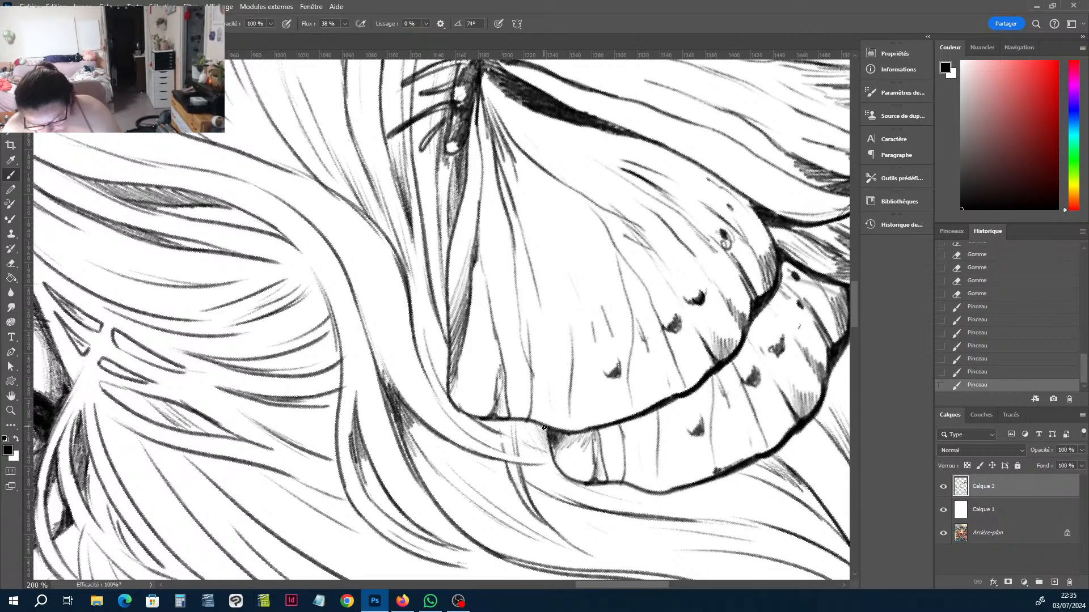
# Examine the curls, face, butterflies and flowers across the drawing for hair areas that need more shading.
pyautogui.hotkey('ctrl', '+')
pyautogui.hotkey('ctrl', '-')
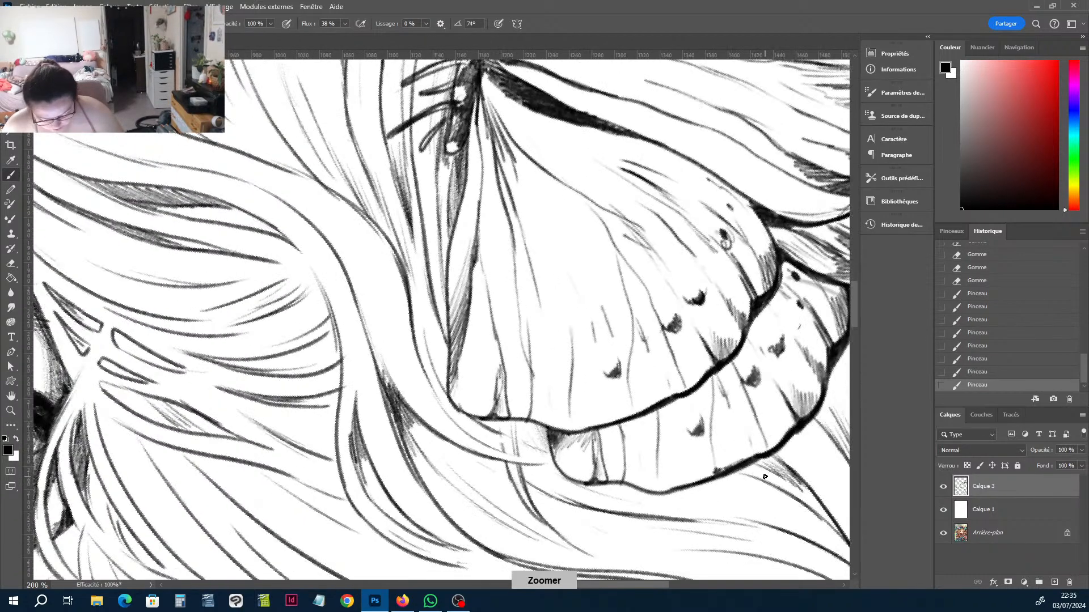
pyautogui.hotkey('ctrl', '-')
pyautogui.press('r')
pyautogui.moveTo(692, 352); pyautogui.dragTo(732, 190)
pyautogui.press('h')
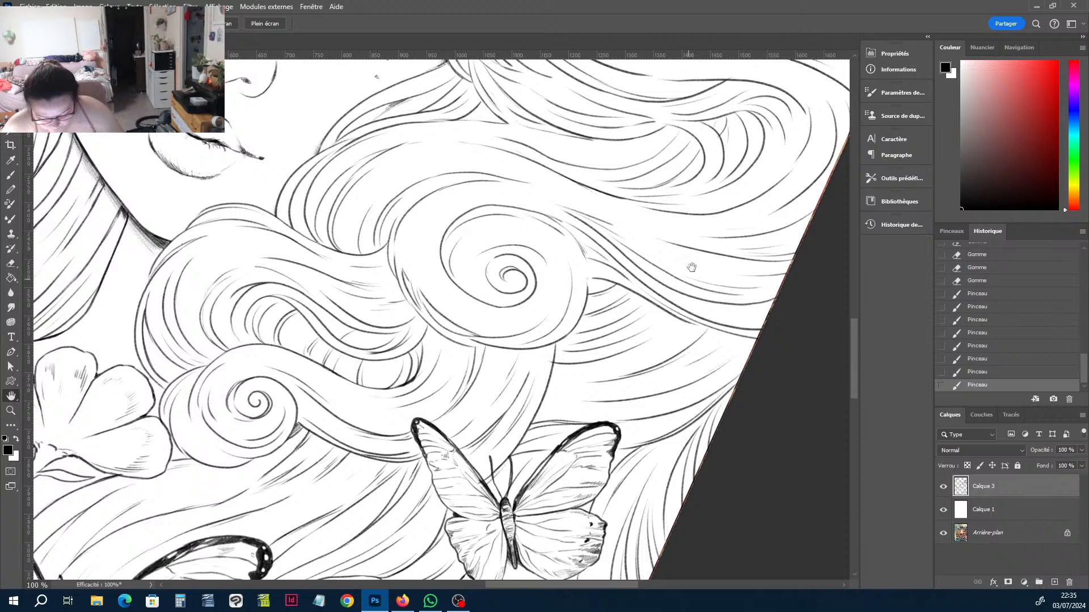
pyautogui.moveTo(691, 267); pyautogui.dragTo(665, 335)
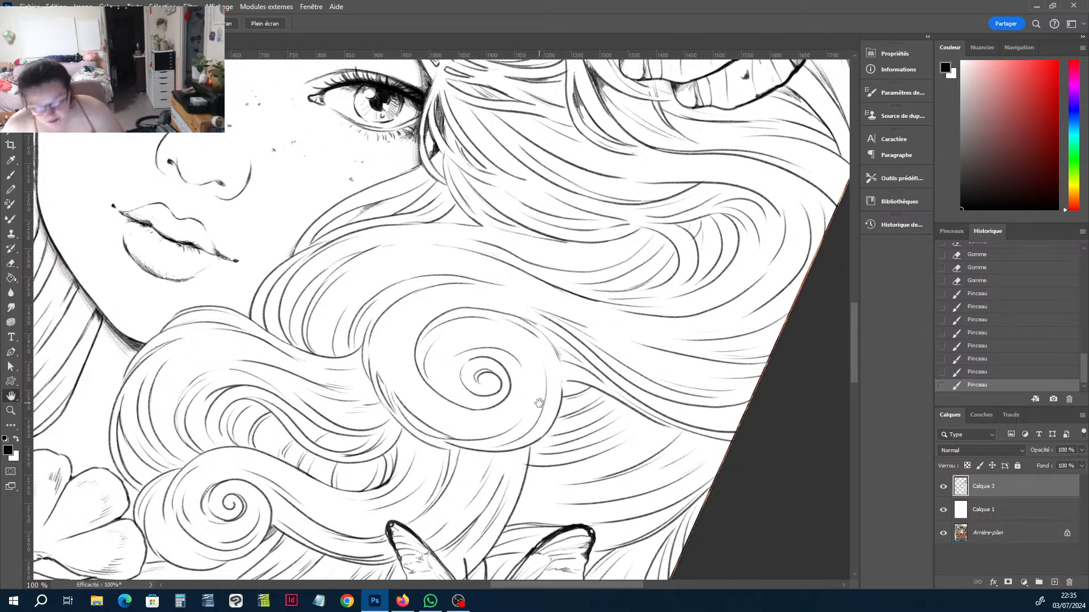
pyautogui.hotkey('ctrl', '-')
pyautogui.moveTo(639, 218); pyautogui.dragTo(586, 458)
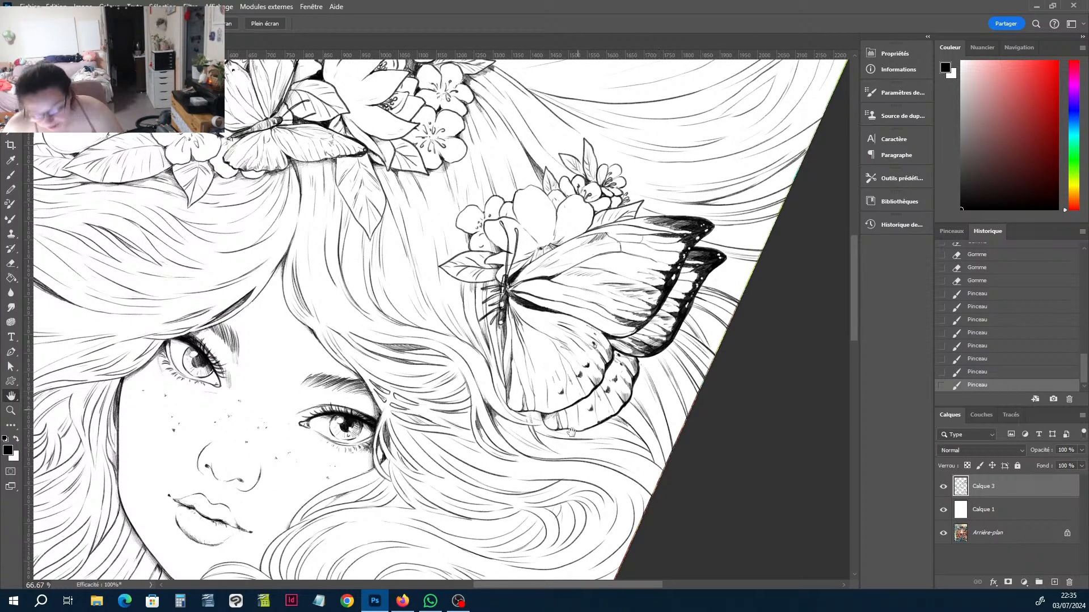
pyautogui.moveTo(571, 433)
pyautogui.mouseDown()
pyautogui.moveTo(696, 206)
pyautogui.moveTo(809, 379)
pyautogui.mouseUp()
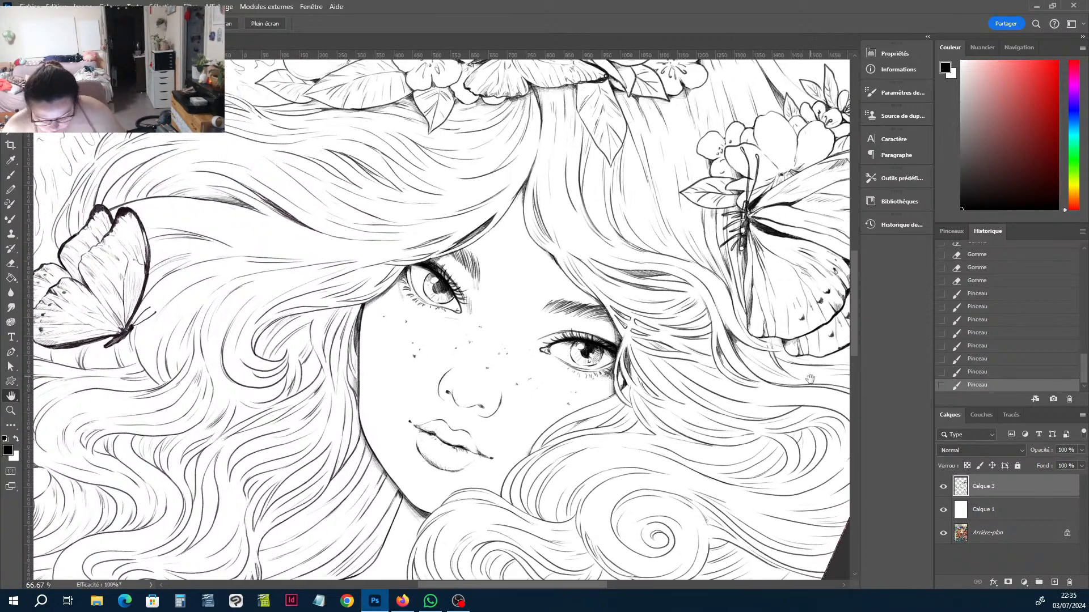
pyautogui.moveTo(486, 257)
pyautogui.mouseDown()
pyautogui.moveTo(598, 361)
pyautogui.moveTo(610, 390)
pyautogui.moveTo(644, 331)
pyautogui.moveTo(706, 273)
pyautogui.mouseUp()
pyautogui.moveTo(639, 427); pyautogui.dragTo(640, 361)
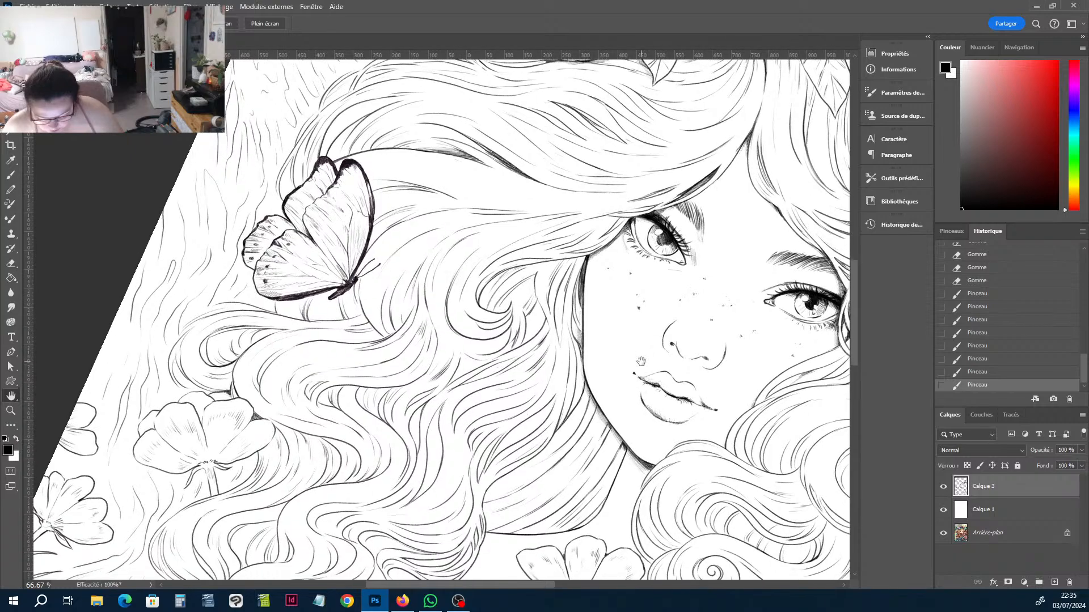
pyautogui.scroll(-5, 641, 361)
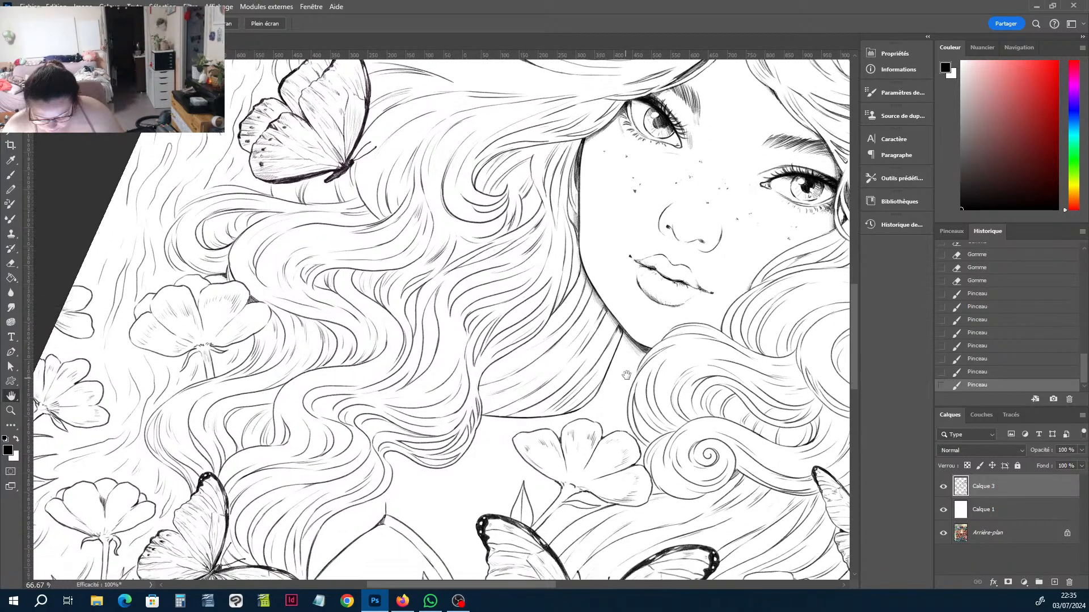
# Add a fine brush stroke to the curved hair strands beside the large flower.
pyautogui.scroll(6, 625, 375)
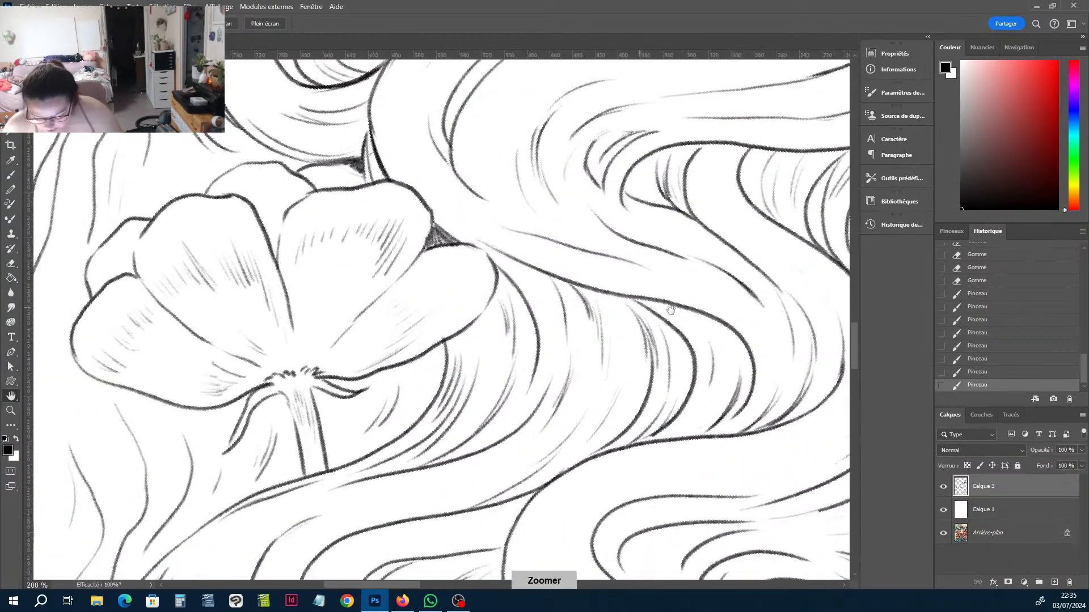
pyautogui.scroll(-3, 670, 309)
pyautogui.scroll(3, 610, 351)
pyautogui.press('b')
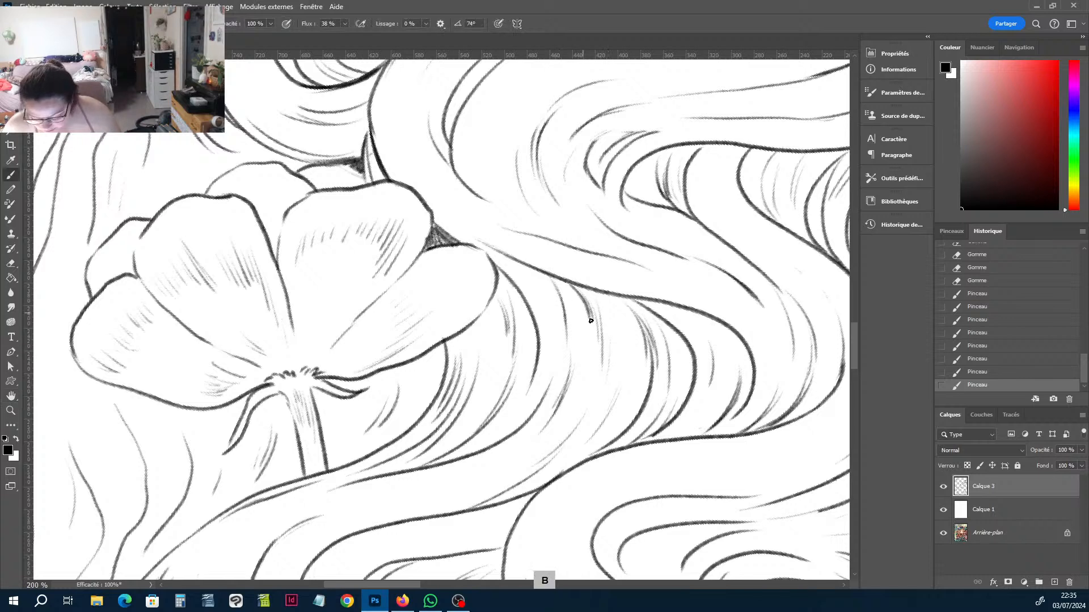
pyautogui.moveTo(590, 328); pyautogui.dragTo(590, 374)
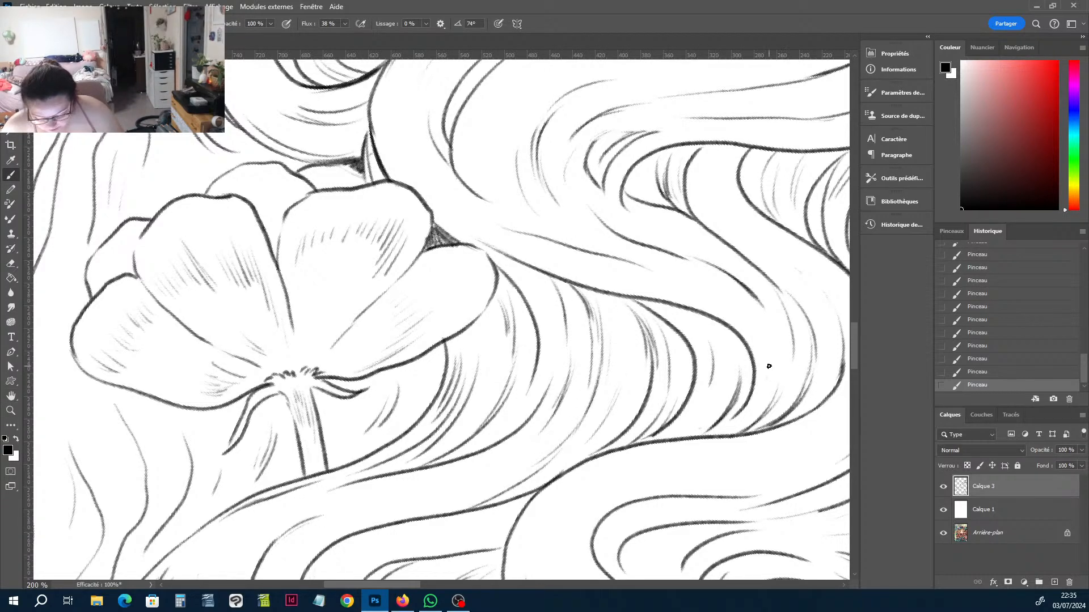
# Darken the hair strands directly behind and below the large flower's outer petal.
pyautogui.press('h')
pyautogui.moveTo(584, 437); pyautogui.dragTo(580, 426)
pyautogui.press('b')
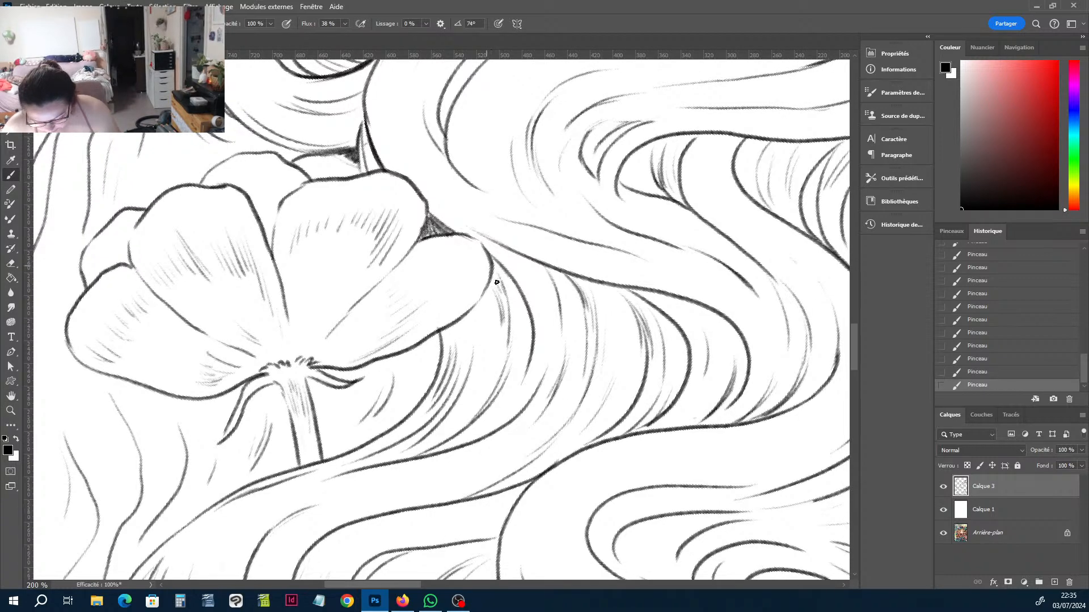
pyautogui.moveTo(497, 282)
pyautogui.mouseDown()
pyautogui.moveTo(500, 295)
pyautogui.moveTo(498, 272)
pyautogui.moveTo(520, 309)
pyautogui.mouseUp()
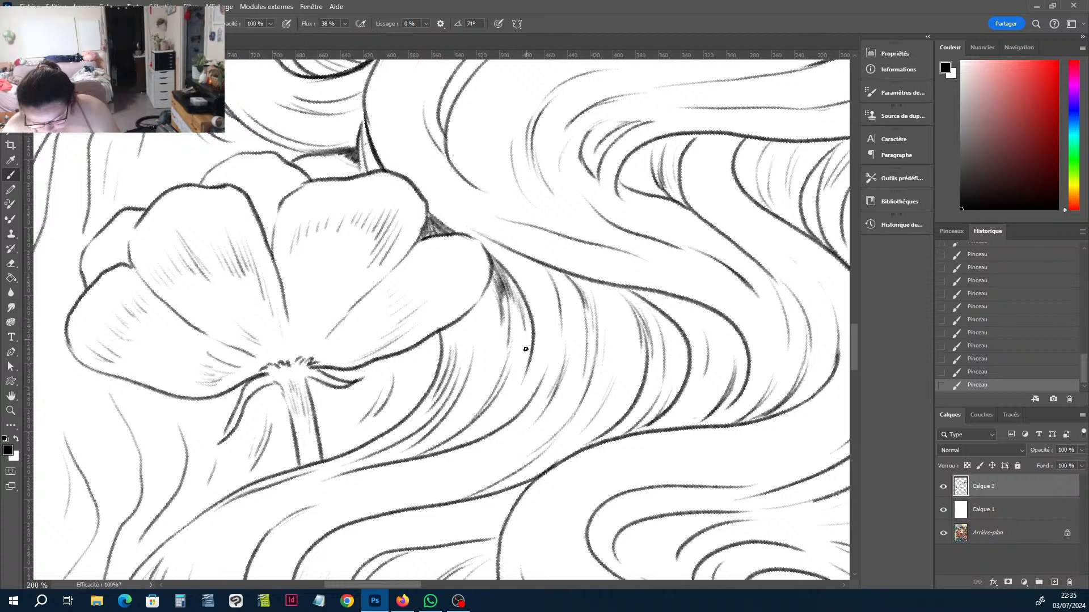
pyautogui.moveTo(531, 363); pyautogui.dragTo(491, 421)
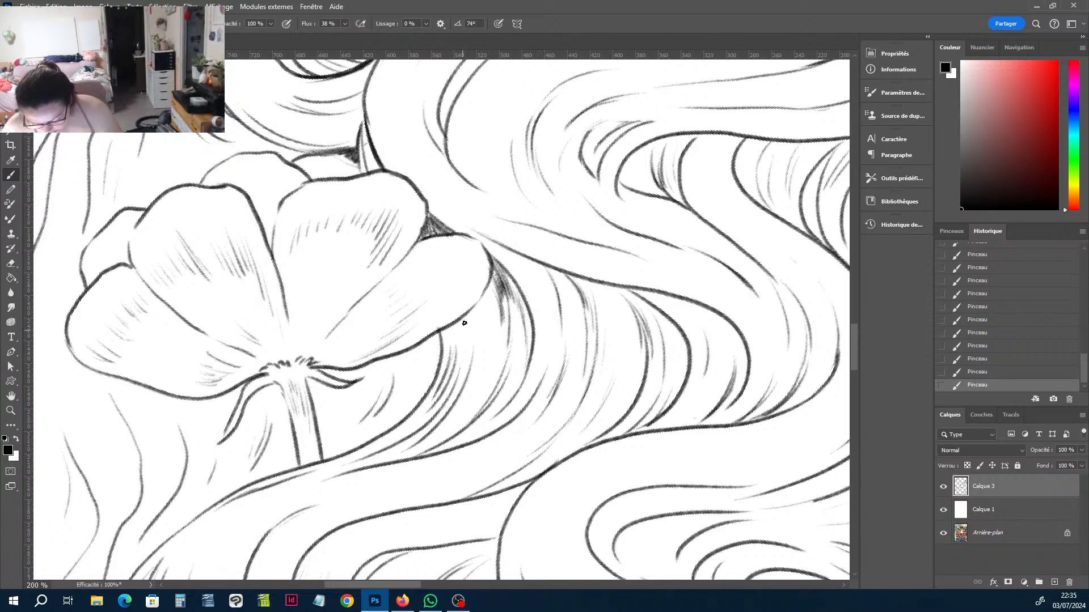
pyautogui.moveTo(468, 316); pyautogui.dragTo(472, 381)
# Touch up the hair below the flower's outer petal with the Eraser and brush more shading along the neighbouring curved strands.
pyautogui.press('e')
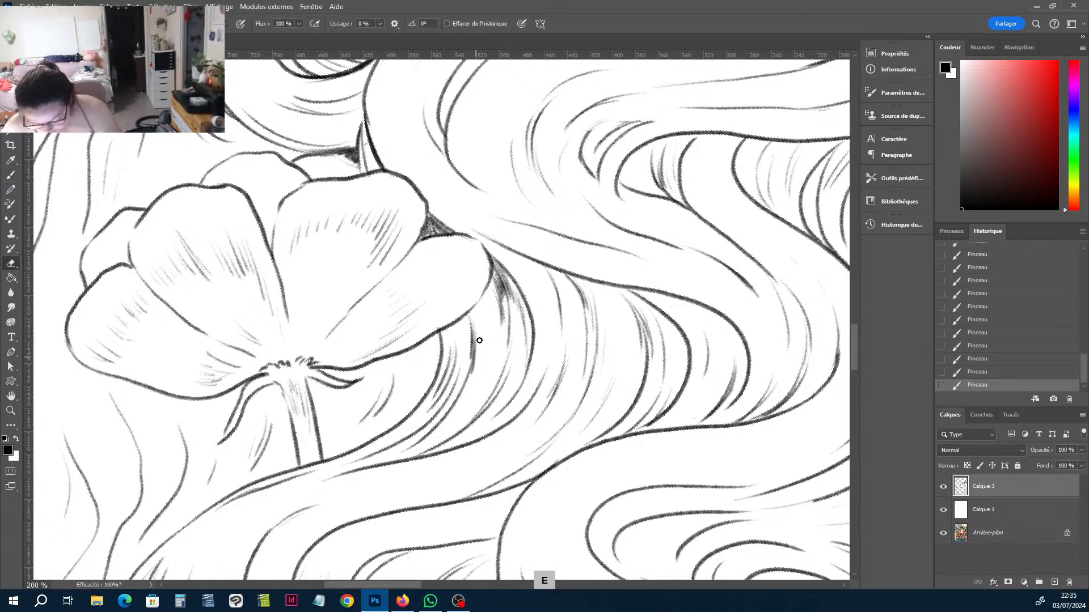
pyautogui.click(481, 438)
pyautogui.press('b')
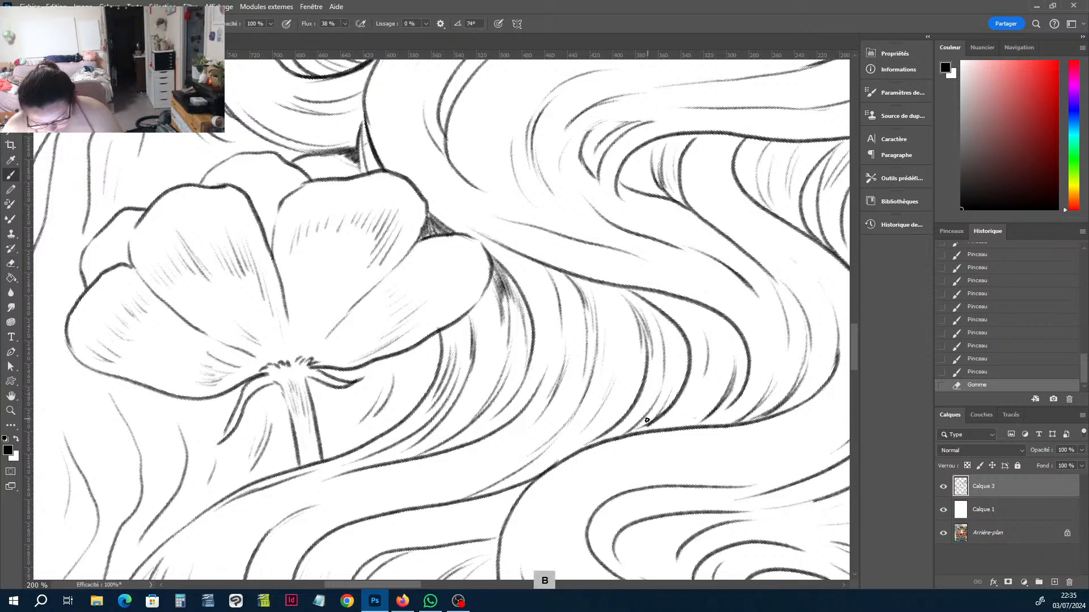
pyautogui.moveTo(655, 423); pyautogui.dragTo(623, 437)
pyautogui.moveTo(590, 296); pyautogui.dragTo(577, 404)
pyautogui.moveTo(595, 355)
pyautogui.mouseDown()
pyautogui.moveTo(560, 429)
pyautogui.moveTo(523, 466)
pyautogui.mouseUp()
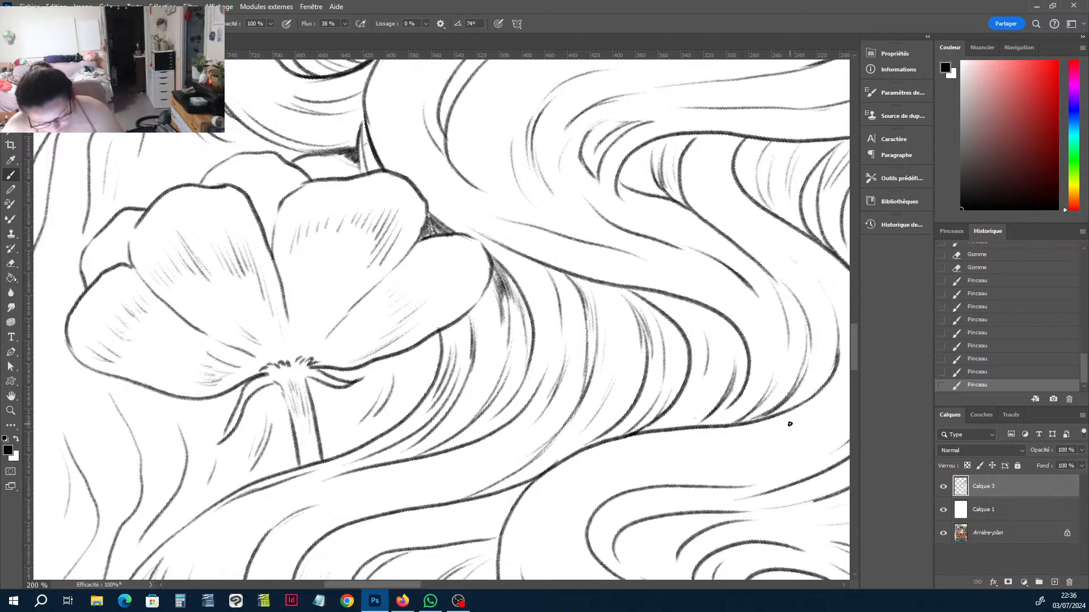
# Shade the inside of the next hair wave and darken the narrow fold where its strands meet.
pyautogui.press('r')
pyautogui.moveTo(790, 424); pyautogui.dragTo(677, 310)
pyautogui.press('b')
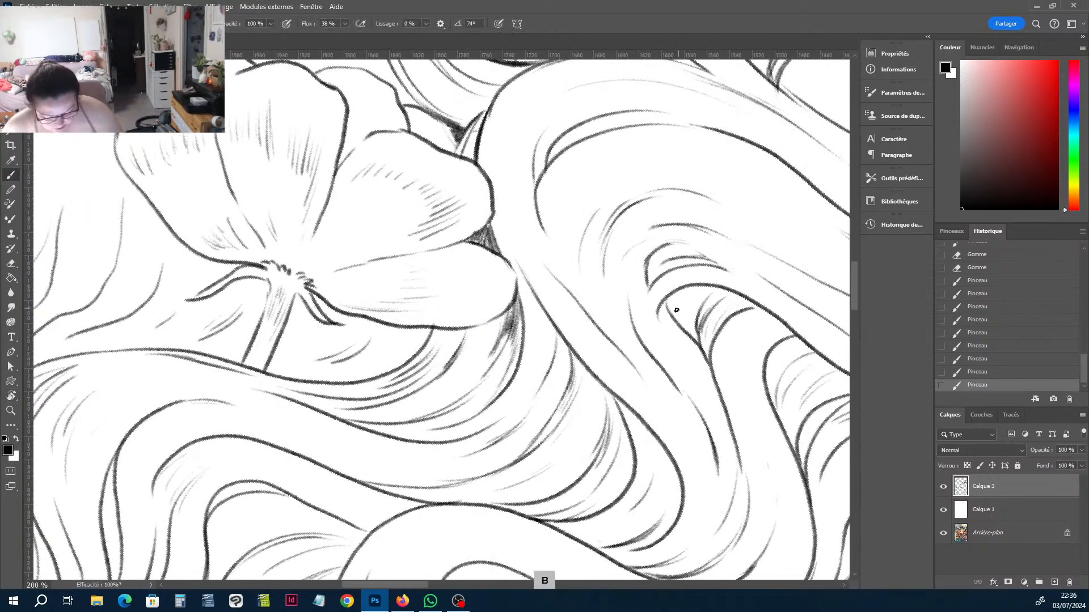
pyautogui.press('h')
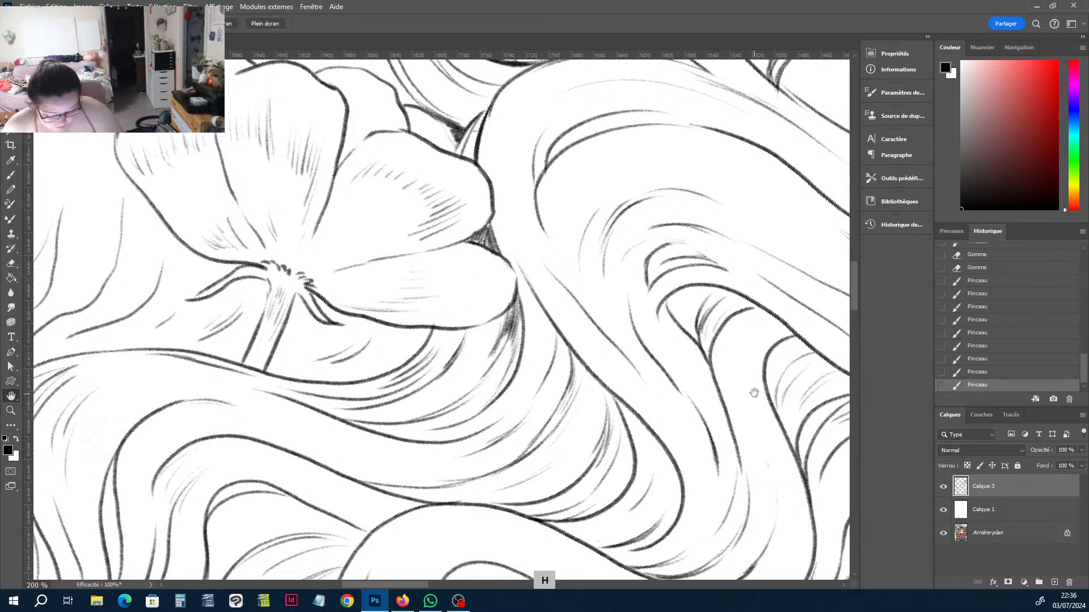
pyautogui.moveTo(753, 391); pyautogui.dragTo(536, 249)
pyautogui.press('b')
pyautogui.moveTo(527, 347); pyautogui.dragTo(516, 404)
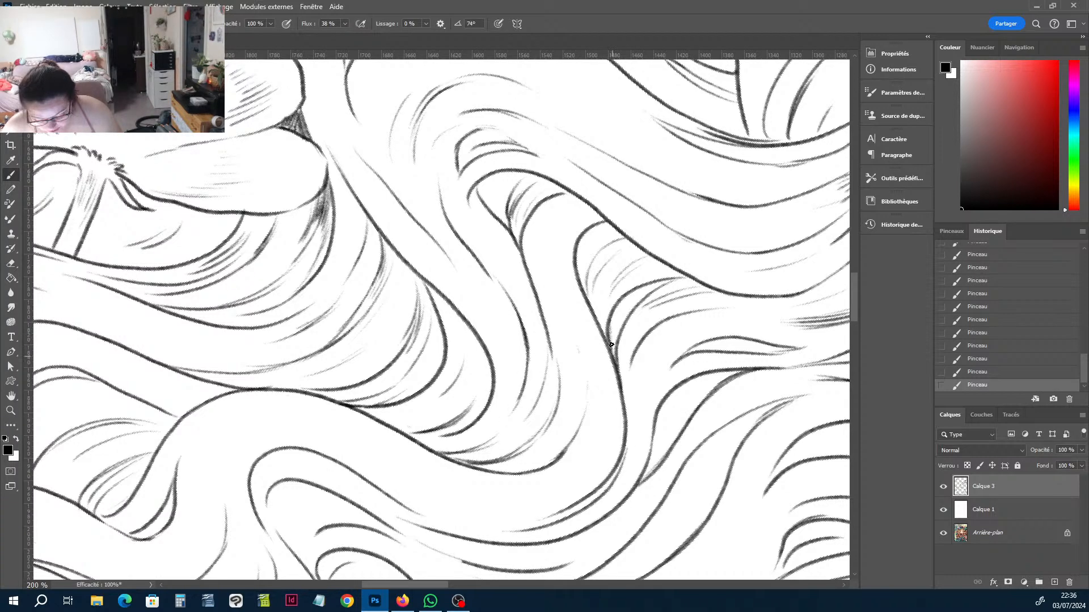
pyautogui.moveTo(608, 315); pyautogui.dragTo(610, 351)
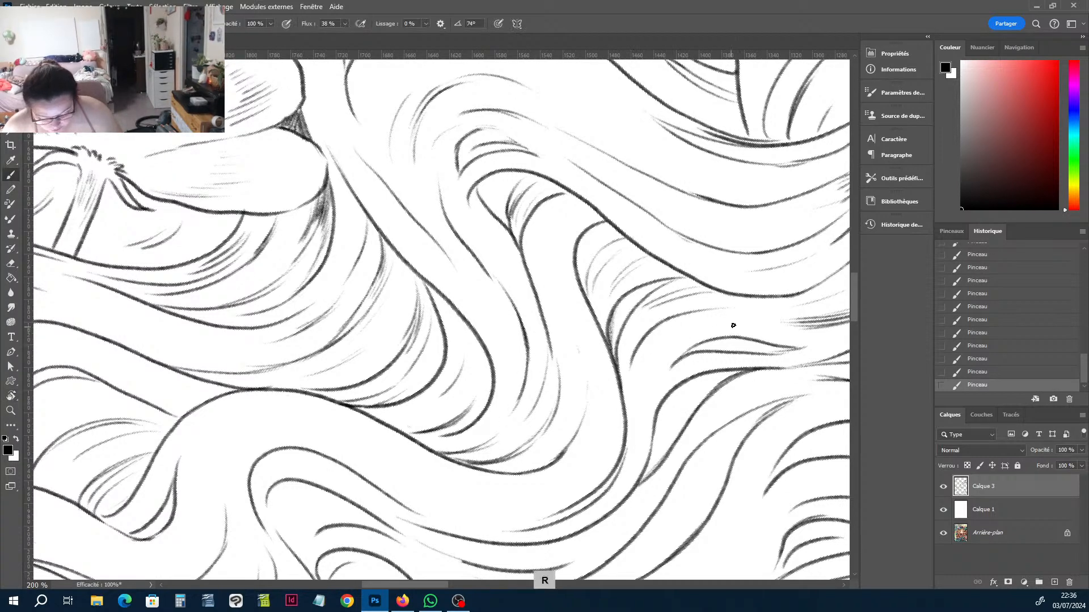
# Undo the last stroke and erase part of the lines in the narrow fold of the hair wave above the long curve.
pyautogui.moveTo(737, 315); pyautogui.dragTo(748, 253)
pyautogui.hotkey('ctrl', 'z')
pyautogui.press('r')
pyautogui.moveTo(739, 354)
pyautogui.mouseDown()
pyautogui.moveTo(437, 304)
pyautogui.moveTo(563, 189)
pyautogui.moveTo(563, 151)
pyautogui.mouseUp()
pyautogui.press('b')
pyautogui.press('e')
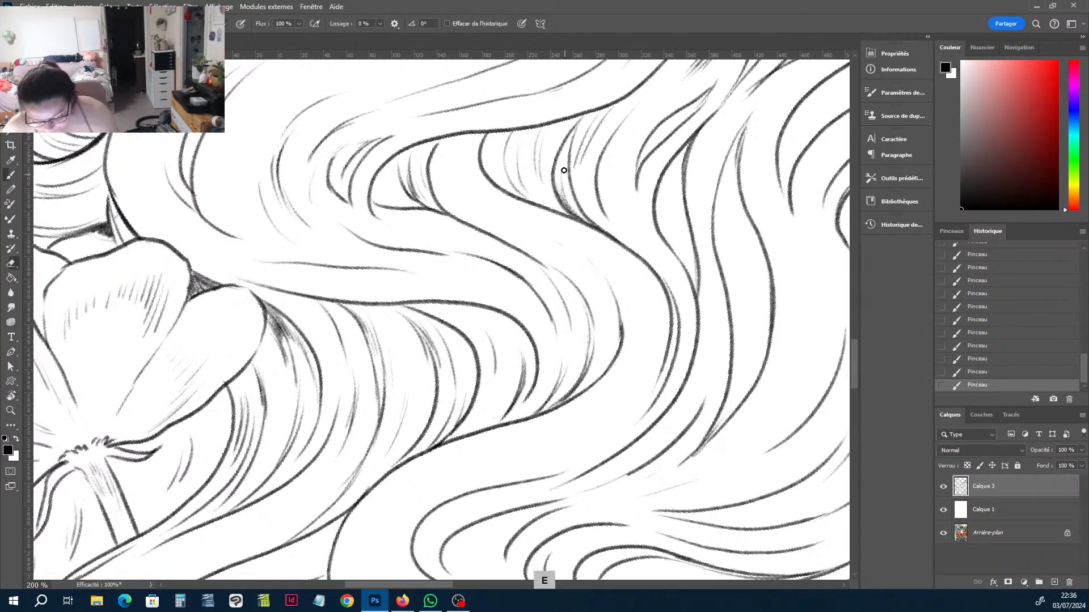
pyautogui.moveTo(576, 220); pyautogui.dragTo(562, 181)
pyautogui.moveTo(568, 207)
pyautogui.mouseDown()
pyautogui.moveTo(567, 182)
pyautogui.moveTo(580, 221)
pyautogui.mouseUp()
# Fill the narrow fold of the hair wave with dense dark brush shading at both its lower and upper ends.
pyautogui.press('b')
pyautogui.moveTo(573, 196); pyautogui.dragTo(584, 222)
pyautogui.moveTo(571, 197); pyautogui.dragTo(590, 224)
pyautogui.moveTo(568, 190); pyautogui.dragTo(577, 220)
pyautogui.moveTo(564, 193); pyautogui.dragTo(580, 221)
pyautogui.moveTo(573, 165); pyautogui.dragTo(566, 216)
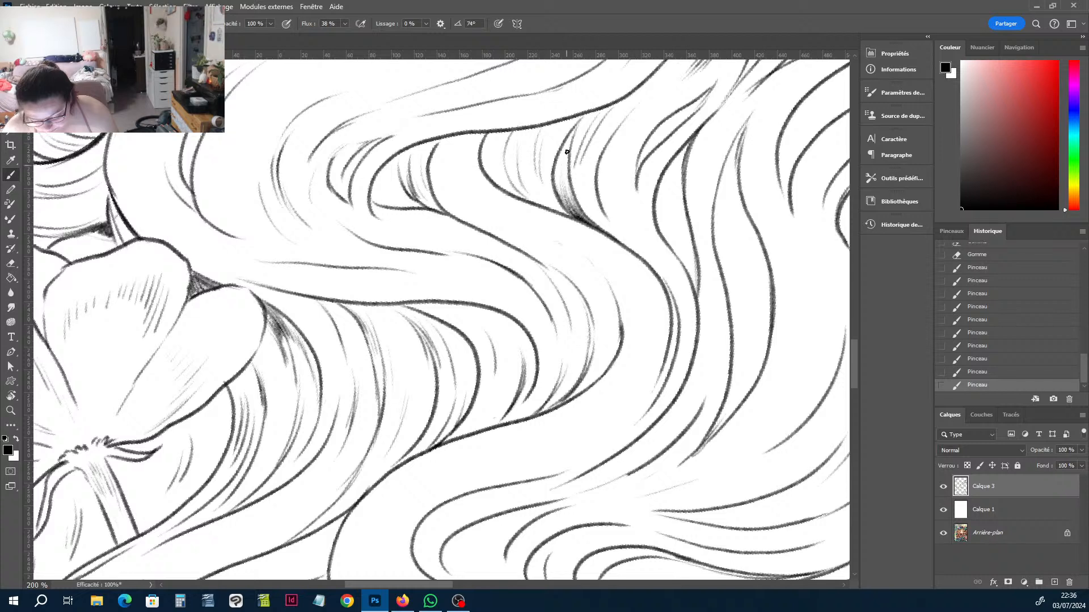
pyautogui.moveTo(576, 123)
pyautogui.mouseDown()
pyautogui.moveTo(565, 173)
pyautogui.moveTo(584, 115)
pyautogui.mouseUp()
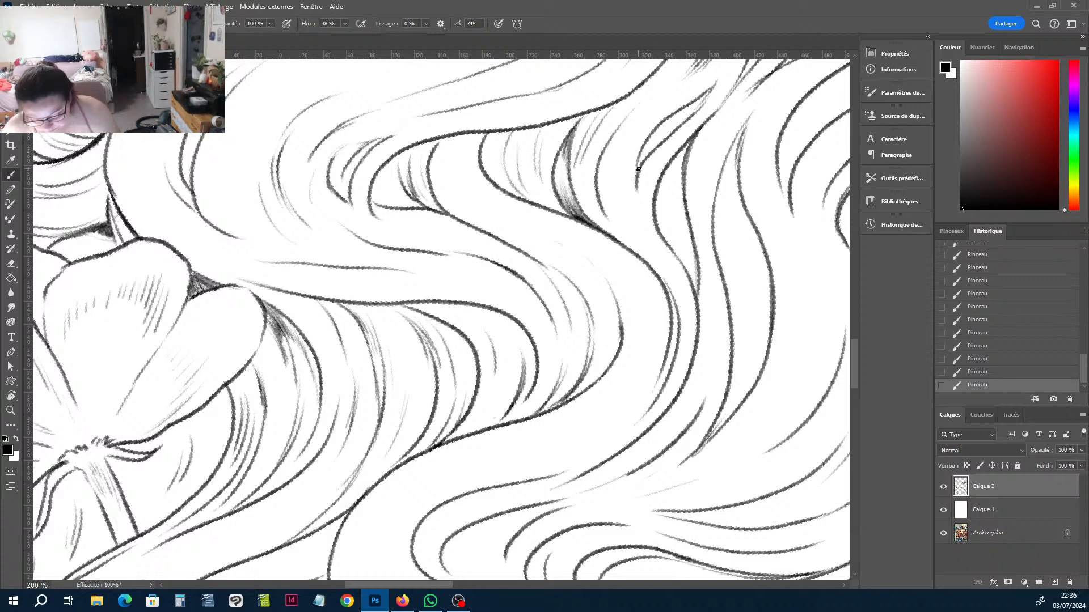
# Fill the narrow leaf-shaped gap between the hair strands with fine brush hatching.
pyautogui.moveTo(646, 144); pyautogui.dragTo(647, 154)
pyautogui.moveTo(668, 120)
pyautogui.mouseDown()
pyautogui.moveTo(648, 156)
pyautogui.moveTo(659, 144)
pyautogui.mouseUp()
pyautogui.moveTo(694, 98)
pyautogui.mouseDown()
pyautogui.moveTo(670, 136)
pyautogui.moveTo(697, 109)
pyautogui.mouseUp()
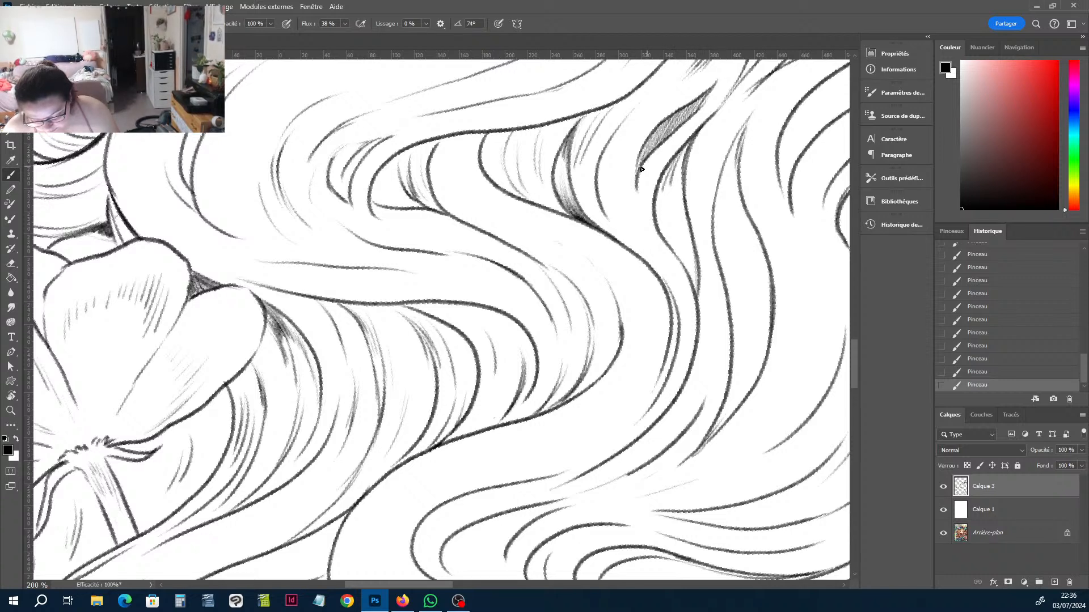
# Shade the pointed upper tips of the two strands beside the hatched gap and the narrow point where the first one ends.
pyautogui.moveTo(691, 143); pyautogui.dragTo(669, 187)
pyautogui.moveTo(687, 156); pyautogui.dragTo(676, 196)
pyautogui.moveTo(696, 138); pyautogui.dragTo(672, 168)
pyautogui.moveTo(692, 140)
pyautogui.mouseDown()
pyautogui.moveTo(672, 170)
pyautogui.moveTo(678, 184)
pyautogui.mouseUp()
pyautogui.moveTo(744, 120); pyautogui.dragTo(720, 215)
pyautogui.moveTo(697, 292); pyautogui.dragTo(693, 268)
pyautogui.moveTo(696, 291); pyautogui.dragTo(684, 266)
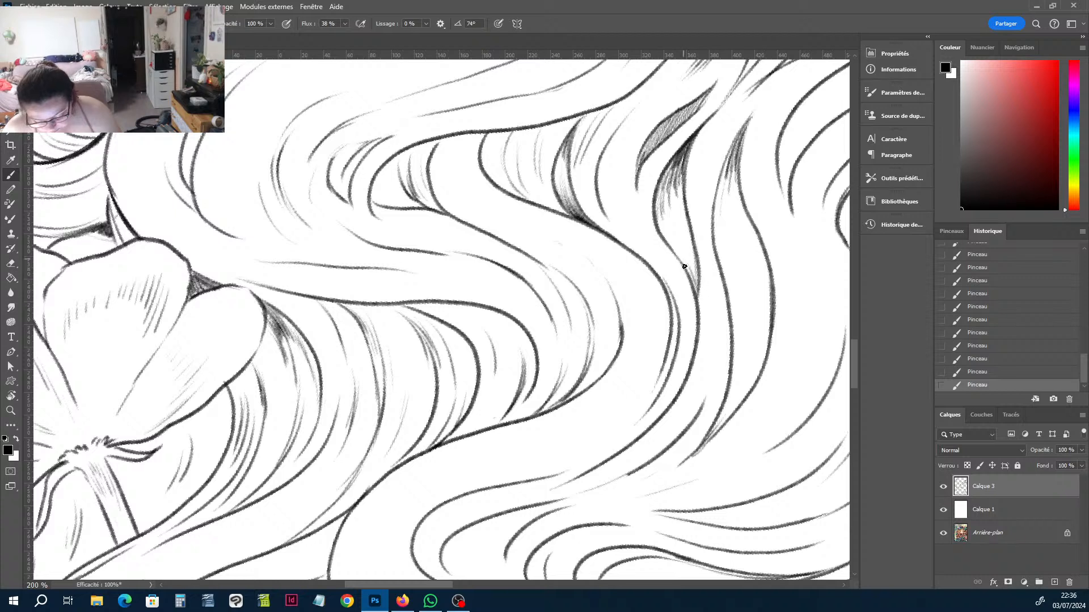
# Brush shading along the lower inside of the long hair curve and darken the pointed lower end of the neighbouring strand.
pyautogui.moveTo(665, 346); pyautogui.dragTo(638, 401)
pyautogui.moveTo(662, 366); pyautogui.dragTo(623, 426)
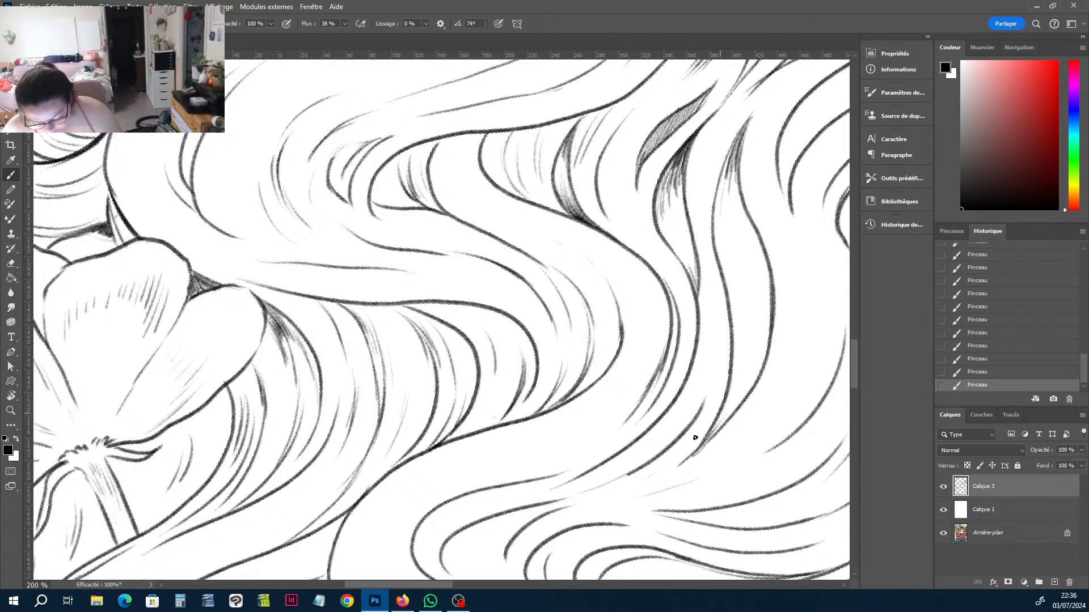
pyautogui.moveTo(728, 413); pyautogui.dragTo(706, 446)
pyautogui.moveTo(726, 413); pyautogui.dragTo(706, 440)
pyautogui.moveTo(721, 416)
pyautogui.mouseDown()
pyautogui.moveTo(690, 454)
pyautogui.moveTo(713, 438)
pyautogui.mouseUp()
pyautogui.press('e')
pyautogui.press('b')
pyautogui.moveTo(730, 396); pyautogui.dragTo(715, 424)
pyautogui.moveTo(728, 399); pyautogui.dragTo(714, 422)
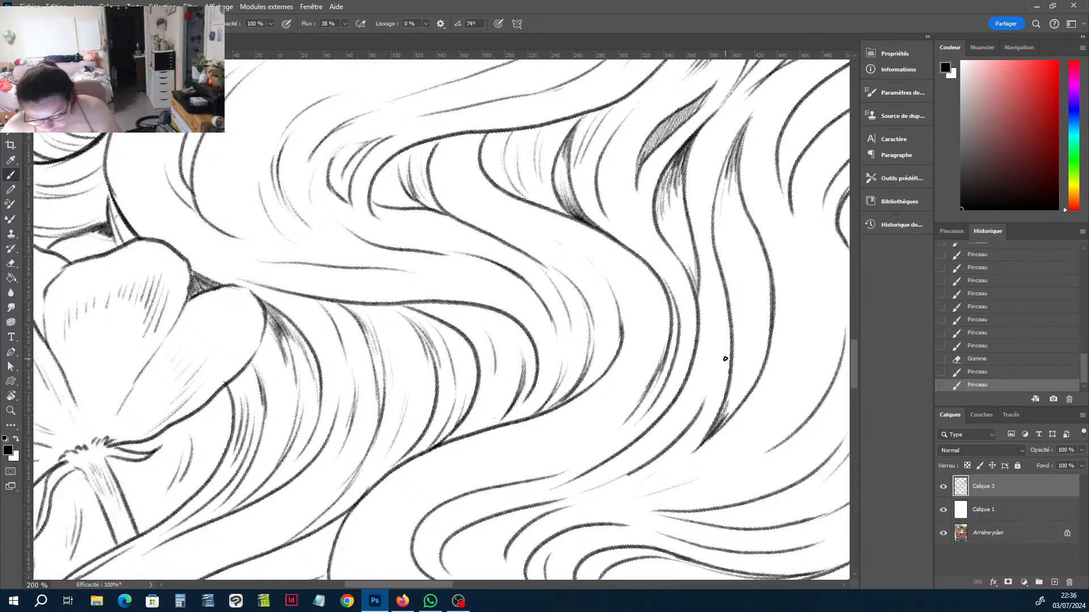
# Add curved shading strokes along the inner edge of the wide fold under the upper wave line.
pyautogui.moveTo(504, 174); pyautogui.dragTo(519, 193)
pyautogui.moveTo(499, 142); pyautogui.dragTo(503, 183)
pyautogui.moveTo(497, 146); pyautogui.dragTo(509, 192)
pyautogui.moveTo(497, 156); pyautogui.dragTo(512, 194)
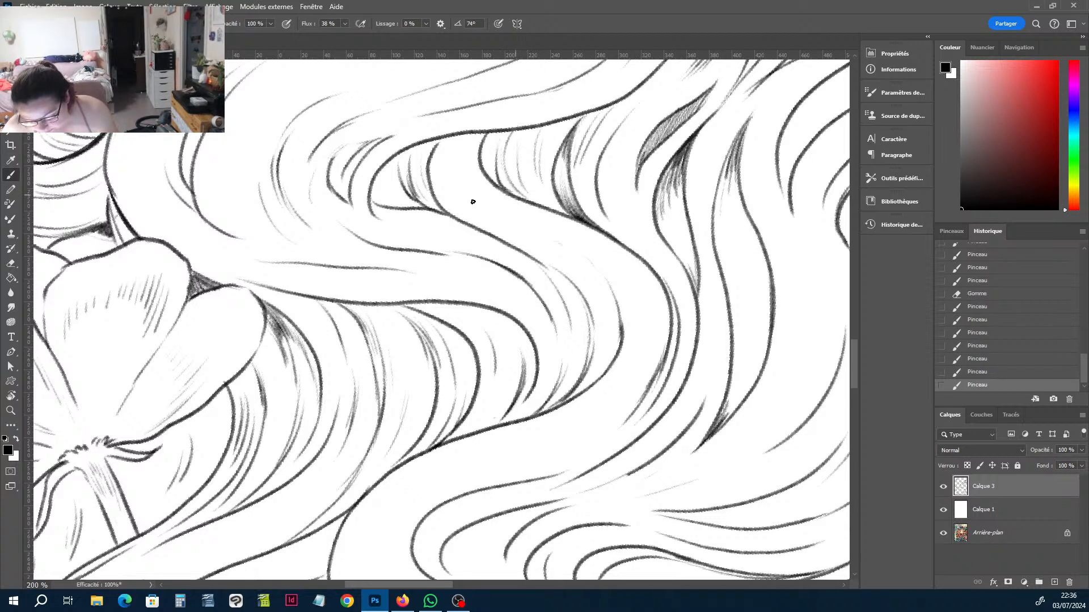
# Shade the inside of the small hair loop with closely spaced curved strokes.
pyautogui.moveTo(373, 187); pyautogui.dragTo(392, 207)
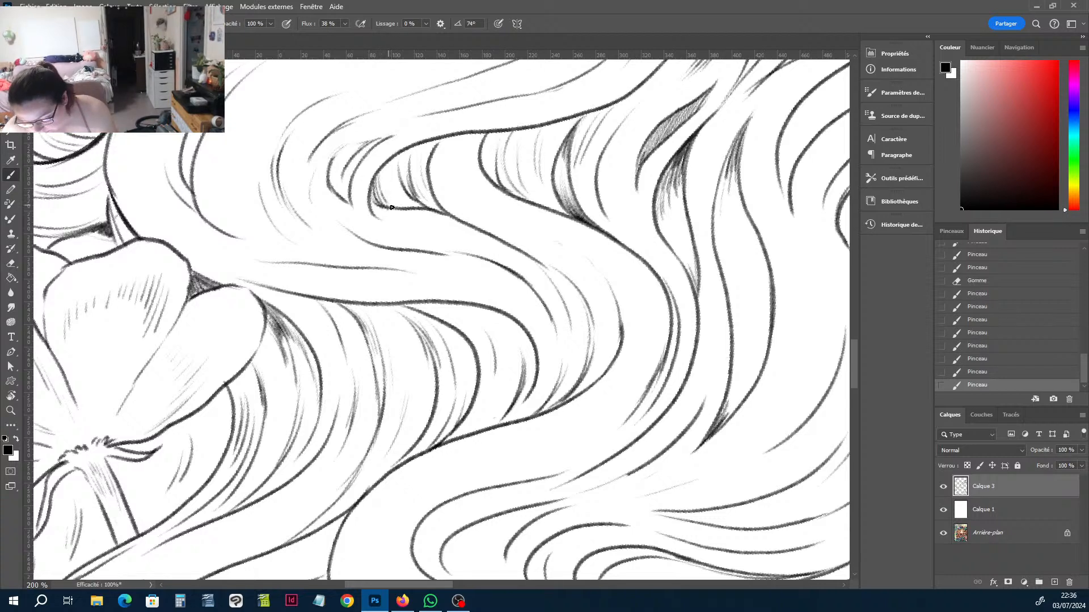
pyautogui.moveTo(388, 165); pyautogui.dragTo(386, 205)
pyautogui.moveTo(392, 170); pyautogui.dragTo(401, 209)
pyautogui.moveTo(402, 169); pyautogui.dragTo(403, 208)
pyautogui.moveTo(407, 161); pyautogui.dragTo(416, 205)
# Darken the crescent beside the small hair loop with brush strokes and clean its upper edge with the Eraser.
pyautogui.moveTo(351, 170)
pyautogui.mouseDown()
pyautogui.moveTo(343, 199)
pyautogui.moveTo(376, 219)
pyautogui.mouseUp()
pyautogui.moveTo(371, 193); pyautogui.dragTo(387, 220)
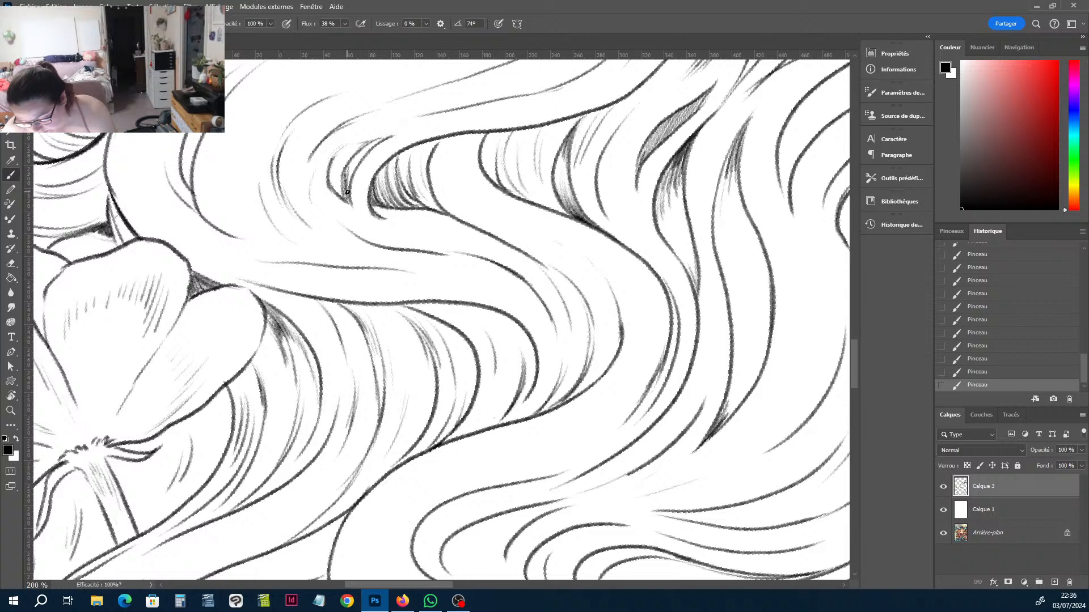
pyautogui.moveTo(347, 192); pyautogui.dragTo(365, 149)
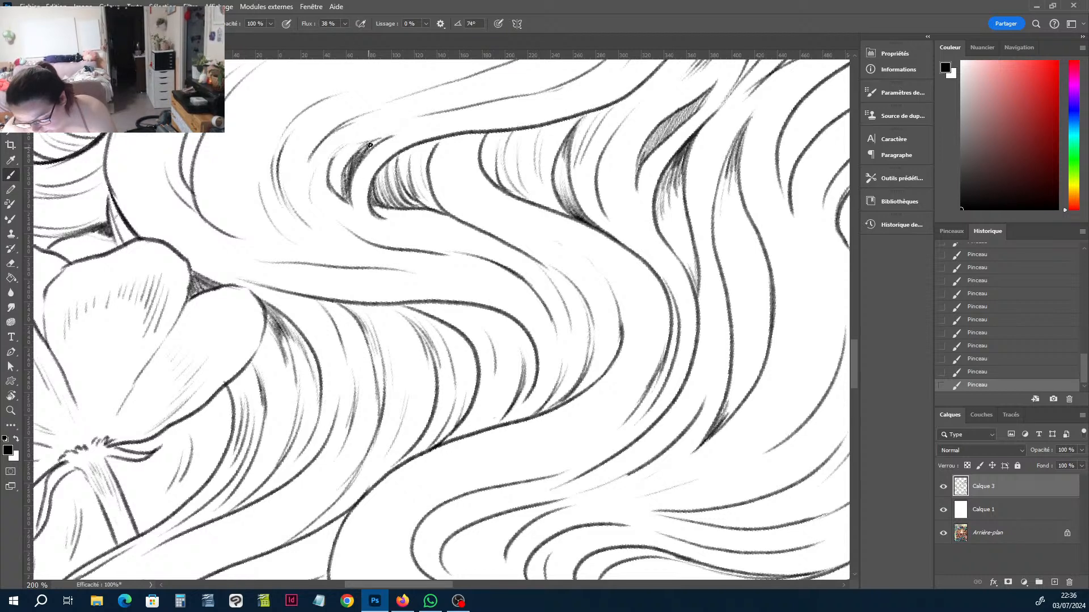
pyautogui.press('e')
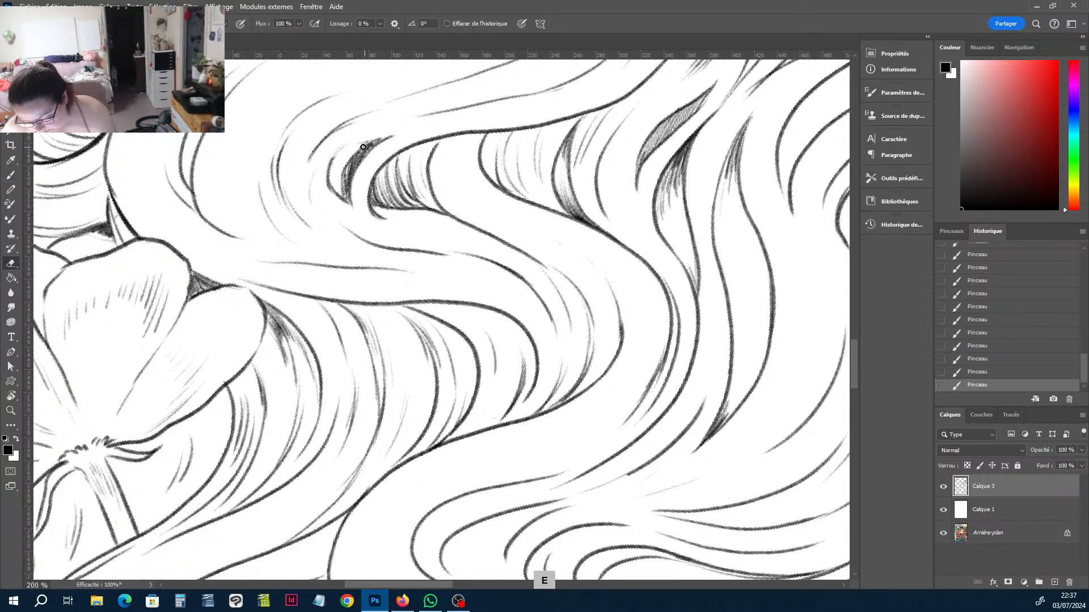
pyautogui.moveTo(367, 146); pyautogui.dragTo(396, 136)
pyautogui.press('b')
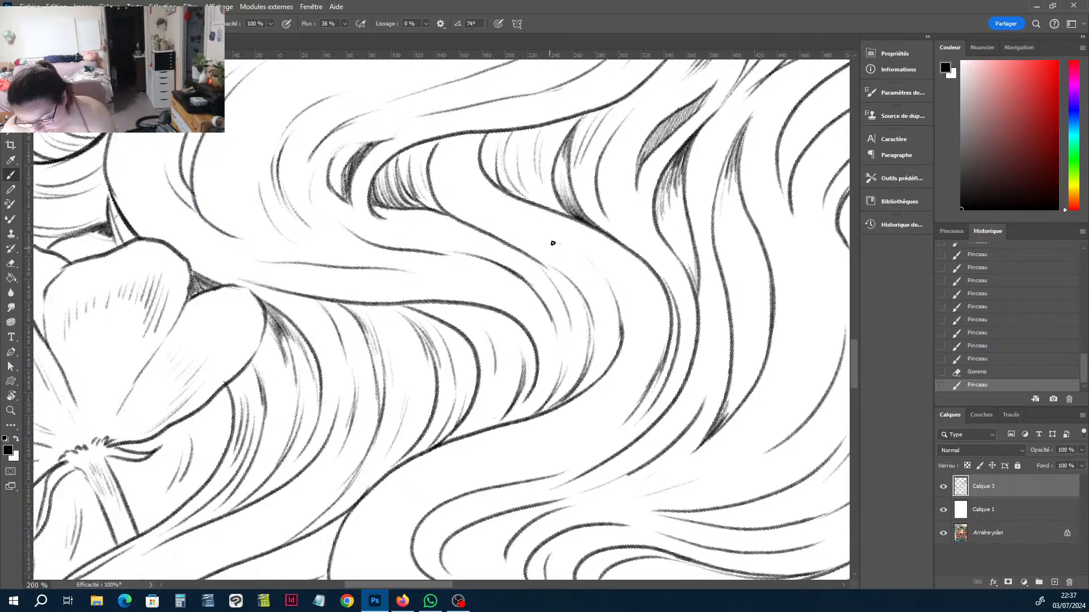
# Rotate the canvas and brush a soft shadow along the underside of the wave line across the loop and the wide fold.
pyautogui.press('r')
pyautogui.moveTo(677, 171); pyautogui.dragTo(716, 279)
pyautogui.press('b')
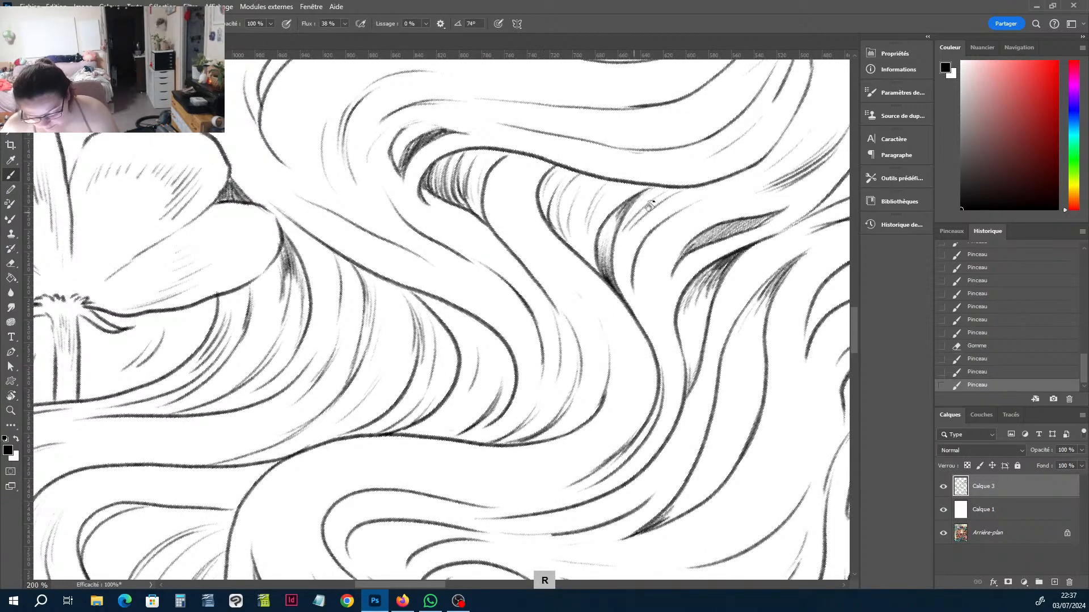
pyautogui.press('r')
pyautogui.moveTo(543, 194)
pyautogui.mouseDown()
pyautogui.moveTo(620, 311)
pyautogui.moveTo(616, 298)
pyautogui.moveTo(626, 355)
pyautogui.mouseUp()
pyautogui.press('b')
pyautogui.moveTo(613, 298)
pyautogui.mouseDown()
pyautogui.moveTo(642, 465)
pyautogui.moveTo(671, 504)
pyautogui.mouseUp()
pyautogui.moveTo(632, 411); pyautogui.dragTo(640, 442)
pyautogui.moveTo(625, 346); pyautogui.dragTo(628, 366)
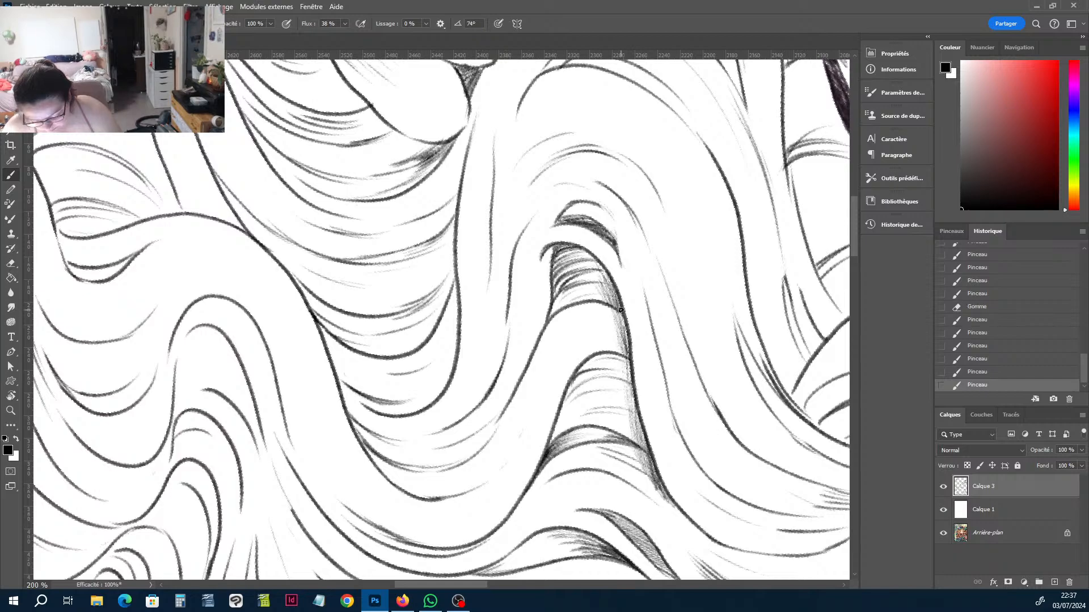
# Strengthen the wave's outer contour above the shaded folds and add dark accent strokes at the crest of the neighbouring strand.
pyautogui.hotkey('ctrl', '-')
pyautogui.press('r')
pyautogui.moveTo(714, 427); pyautogui.dragTo(531, 319)
pyautogui.press('h')
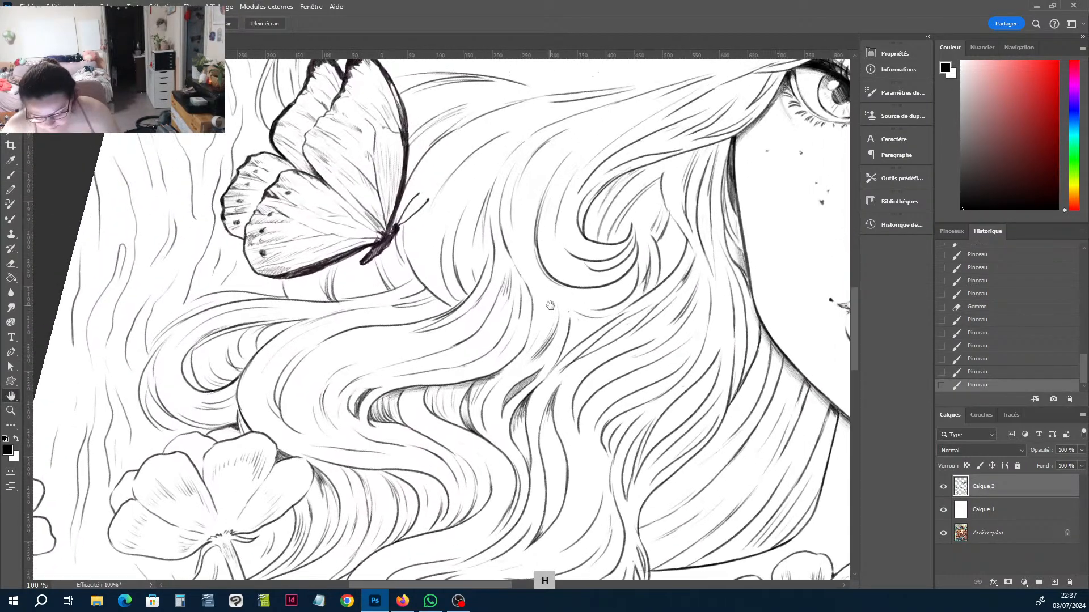
pyautogui.hotkey('ctrl', '+')
pyautogui.press('r')
pyautogui.moveTo(651, 437)
pyautogui.mouseDown()
pyautogui.moveTo(697, 297)
pyautogui.moveTo(612, 376)
pyautogui.moveTo(621, 365)
pyautogui.mouseUp()
pyautogui.press('b')
pyautogui.press('e')
pyautogui.press('b')
pyautogui.moveTo(607, 404); pyautogui.dragTo(625, 352)
pyautogui.moveTo(617, 383); pyautogui.dragTo(633, 306)
pyautogui.moveTo(638, 326); pyautogui.dragTo(636, 291)
pyautogui.moveTo(627, 376); pyautogui.dragTo(631, 304)
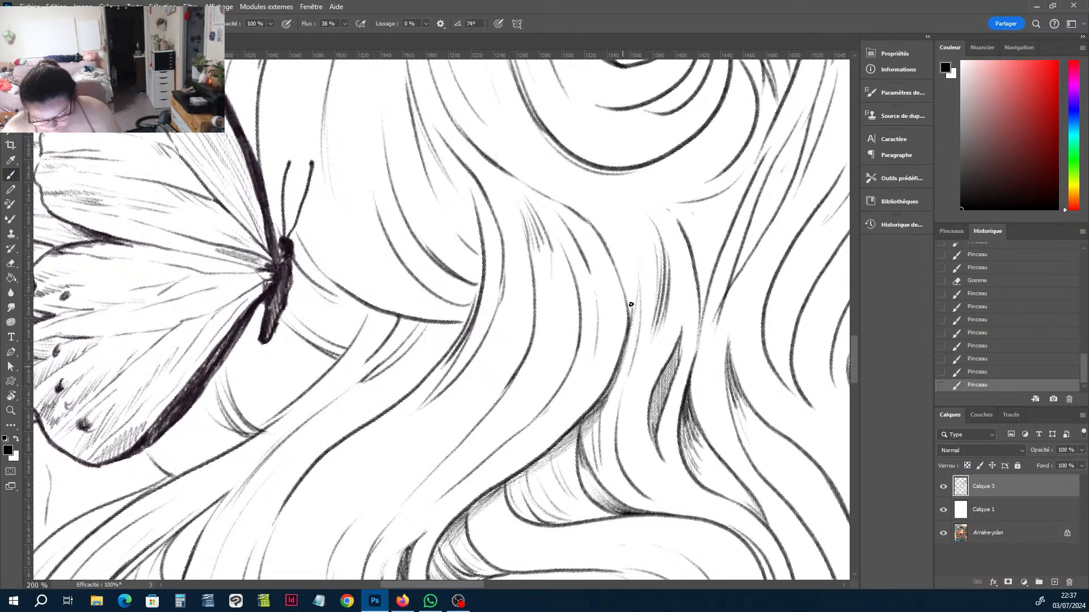
pyautogui.moveTo(573, 226)
pyautogui.mouseDown()
pyautogui.moveTo(541, 195)
pyautogui.moveTo(592, 236)
pyautogui.mouseUp()
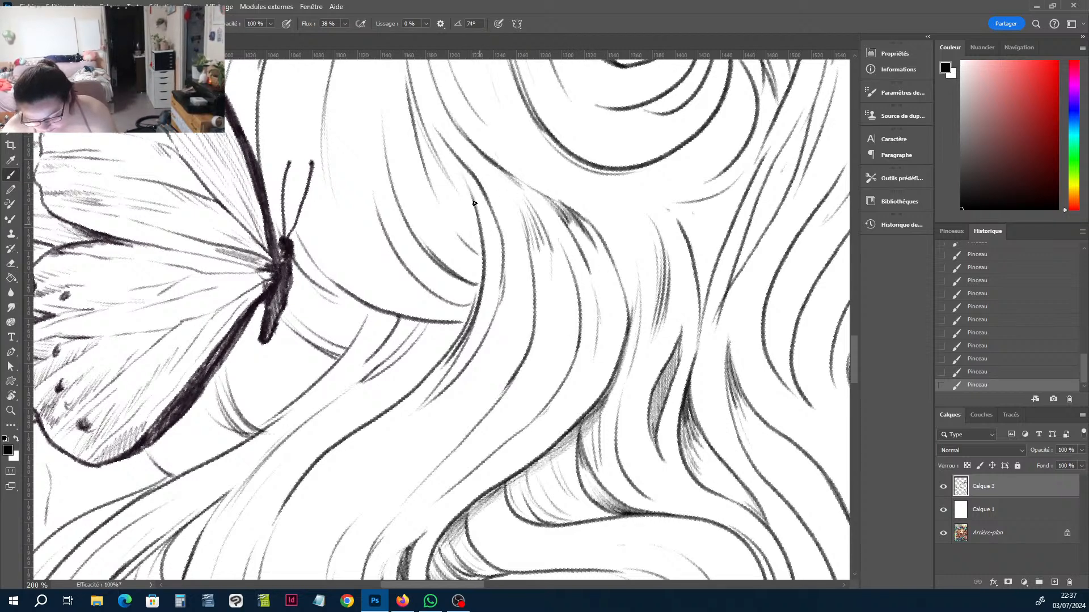
# Shade the curved strand ends that tuck behind the wave beside the butterfly and add fine strands below its body.
pyautogui.moveTo(483, 260); pyautogui.dragTo(446, 205)
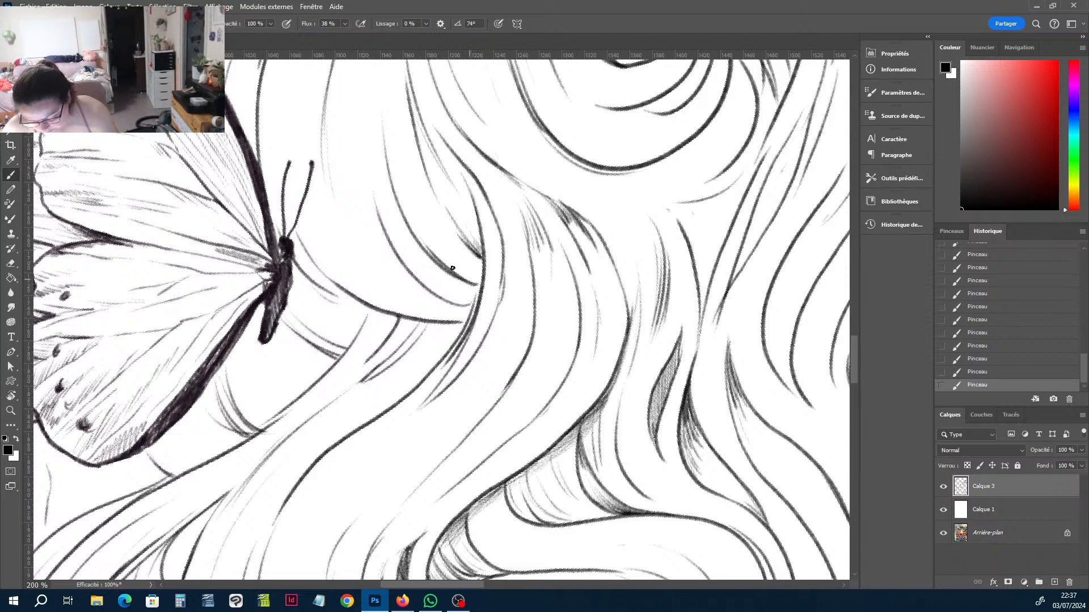
pyautogui.moveTo(478, 296)
pyautogui.mouseDown()
pyautogui.moveTo(449, 306)
pyautogui.moveTo(448, 272)
pyautogui.mouseUp()
pyautogui.moveTo(466, 316); pyautogui.dragTo(363, 266)
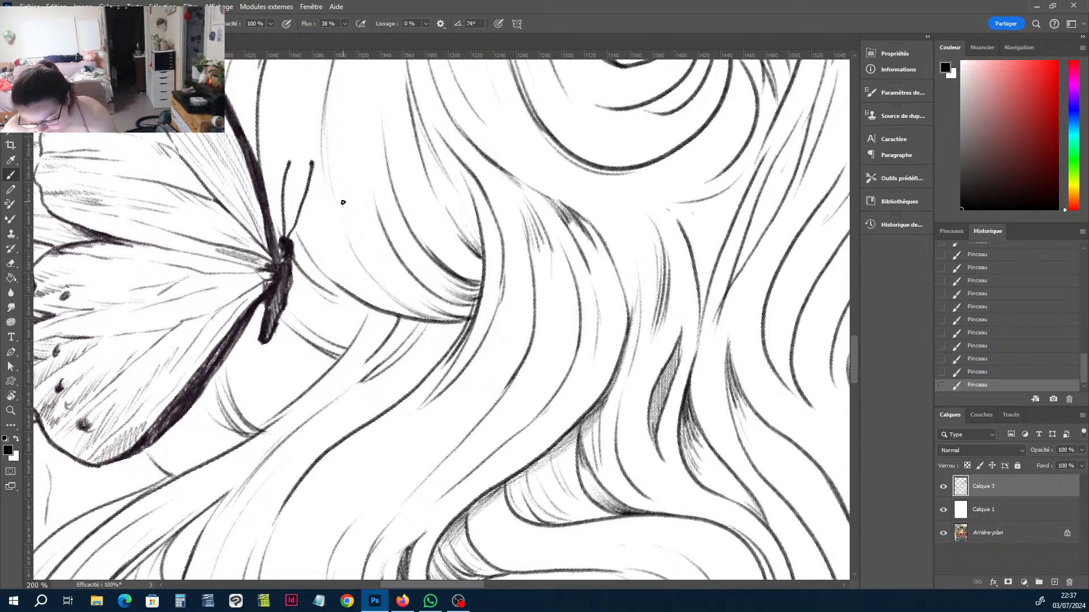
pyautogui.moveTo(423, 314)
pyautogui.mouseDown()
pyautogui.moveTo(363, 261)
pyautogui.moveTo(399, 298)
pyautogui.moveTo(380, 267)
pyautogui.mouseUp()
pyautogui.moveTo(468, 319)
pyautogui.mouseDown()
pyautogui.moveTo(400, 280)
pyautogui.moveTo(438, 303)
pyautogui.mouseUp()
pyautogui.moveTo(369, 299); pyautogui.dragTo(327, 243)
pyautogui.moveTo(382, 311); pyautogui.dragTo(306, 228)
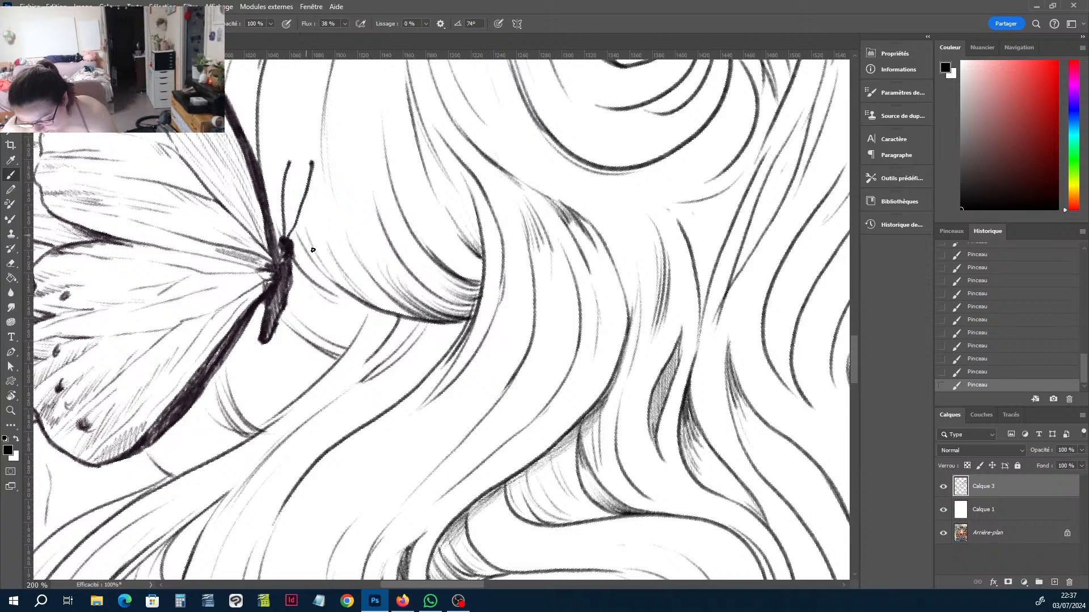
pyautogui.moveTo(364, 312); pyautogui.dragTo(318, 285)
pyautogui.moveTo(352, 331); pyautogui.dragTo(298, 303)
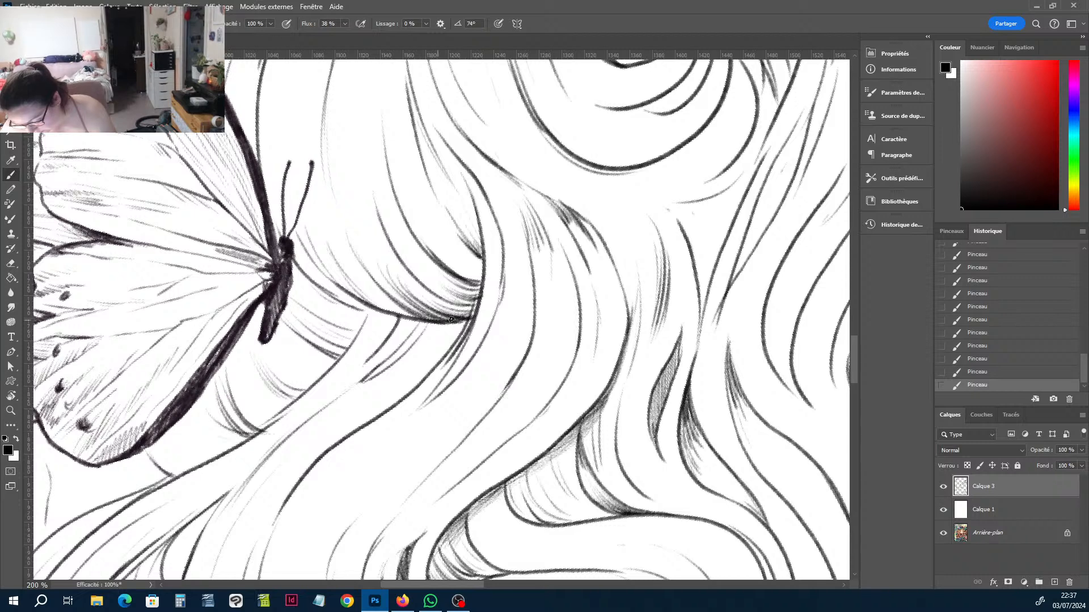
# Rotate the canvas and lengthen the dark accent strokes at the crest of the wave.
pyautogui.press('r')
pyautogui.moveTo(510, 306)
pyautogui.mouseDown()
pyautogui.moveTo(598, 288)
pyautogui.moveTo(606, 325)
pyautogui.mouseUp()
pyautogui.press('b')
pyautogui.moveTo(604, 284)
pyautogui.mouseDown()
pyautogui.moveTo(615, 349)
pyautogui.moveTo(604, 345)
pyautogui.moveTo(588, 379)
pyautogui.moveTo(602, 390)
pyautogui.mouseUp()
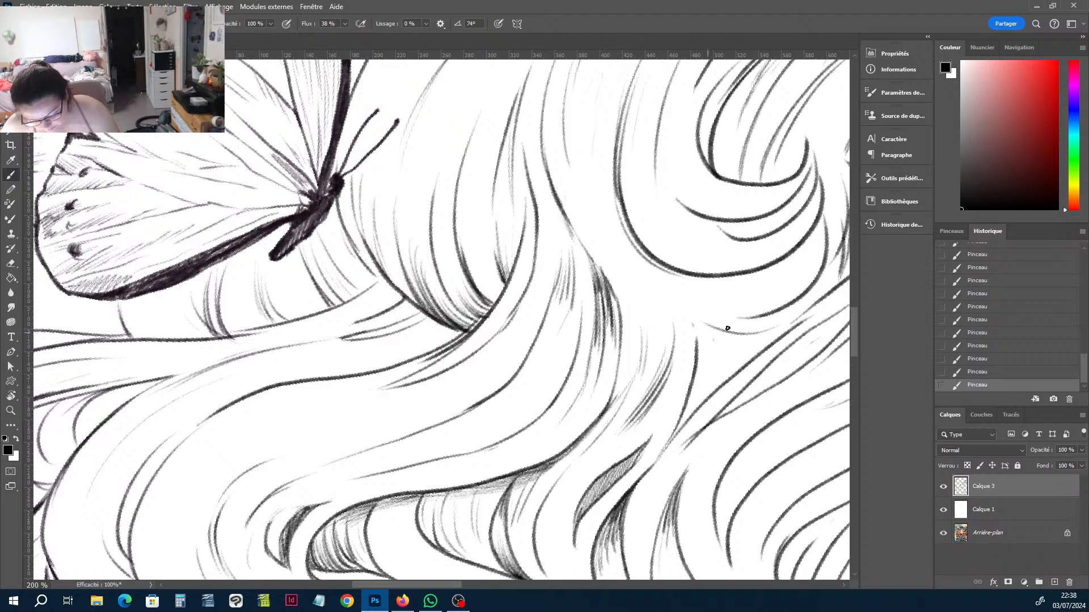
# Erase a stray piece of the large curl's outer line and brush long curved strands along that outer edge.
pyautogui.press('r')
pyautogui.moveTo(727, 329)
pyautogui.mouseDown()
pyautogui.moveTo(608, 498)
pyautogui.moveTo(516, 254)
pyautogui.mouseUp()
pyautogui.press('h')
pyautogui.press('e')
pyautogui.moveTo(509, 338); pyautogui.dragTo(509, 361)
pyautogui.press('b')
pyautogui.moveTo(507, 333)
pyautogui.mouseDown()
pyautogui.moveTo(521, 401)
pyautogui.moveTo(508, 399)
pyautogui.moveTo(518, 397)
pyautogui.moveTo(502, 354)
pyautogui.mouseUp()
pyautogui.moveTo(520, 401); pyautogui.dragTo(500, 324)
pyautogui.moveTo(506, 368); pyautogui.dragTo(501, 289)
pyautogui.moveTo(503, 352); pyautogui.dragTo(506, 261)
pyautogui.moveTo(501, 318); pyautogui.dragTo(525, 220)
pyautogui.moveTo(503, 299); pyautogui.dragTo(539, 190)
pyautogui.moveTo(520, 347)
pyautogui.mouseDown()
pyautogui.moveTo(538, 396)
pyautogui.moveTo(559, 404)
pyautogui.mouseUp()
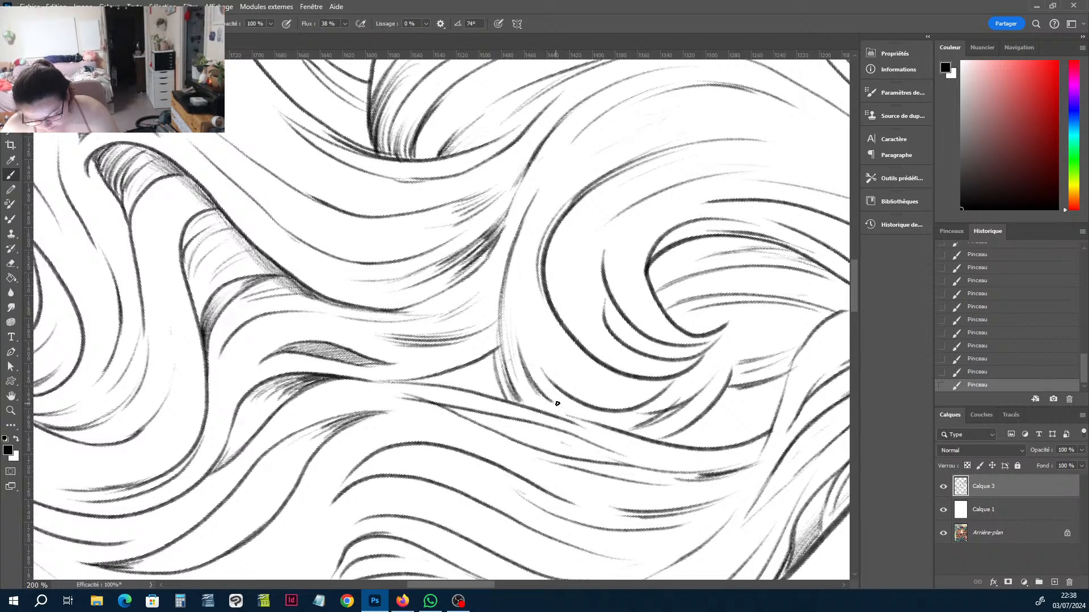
# Rework the lower edge of the large curl by erasing some strokes and brushing denser shading along it.
pyautogui.moveTo(522, 323)
pyautogui.mouseDown()
pyautogui.moveTo(556, 401)
pyautogui.moveTo(573, 404)
pyautogui.mouseUp()
pyautogui.moveTo(575, 394)
pyautogui.mouseDown()
pyautogui.moveTo(539, 383)
pyautogui.moveTo(516, 314)
pyautogui.moveTo(554, 373)
pyautogui.moveTo(512, 303)
pyautogui.mouseUp()
pyautogui.moveTo(535, 367); pyautogui.dragTo(519, 332)
pyautogui.press('b')
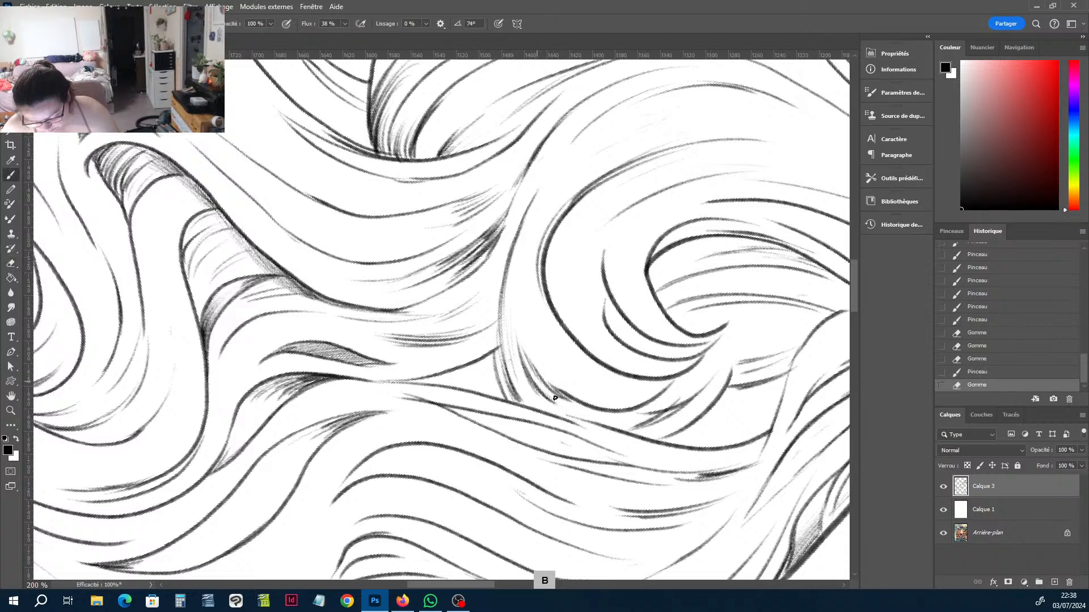
pyautogui.moveTo(571, 408)
pyautogui.mouseDown()
pyautogui.moveTo(534, 385)
pyautogui.moveTo(529, 360)
pyautogui.moveTo(561, 379)
pyautogui.moveTo(539, 352)
pyautogui.moveTo(563, 397)
pyautogui.mouseUp()
pyautogui.moveTo(543, 371); pyautogui.dragTo(527, 340)
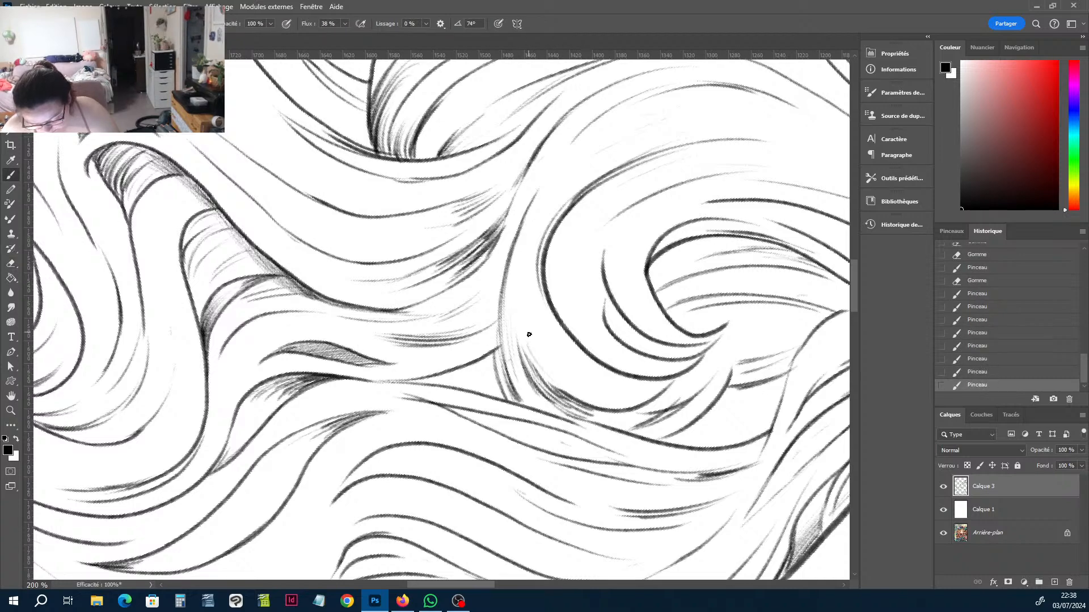
# Clean up lines around the large curl with the Eraser and add brush strokes where its edge meets the long strand.
pyautogui.press('e')
pyautogui.moveTo(596, 408); pyautogui.dragTo(548, 381)
pyautogui.moveTo(597, 387); pyautogui.dragTo(590, 340)
pyautogui.press('r')
pyautogui.moveTo(706, 423)
pyautogui.mouseDown()
pyautogui.moveTo(616, 177)
pyautogui.moveTo(510, 136)
pyautogui.mouseUp()
pyautogui.press('b')
pyautogui.moveTo(546, 177); pyautogui.dragTo(537, 186)
pyautogui.moveTo(536, 184); pyautogui.dragTo(546, 143)
pyautogui.press('e')
pyautogui.moveTo(529, 95); pyautogui.dragTo(524, 120)
pyautogui.moveTo(533, 84); pyautogui.dragTo(522, 112)
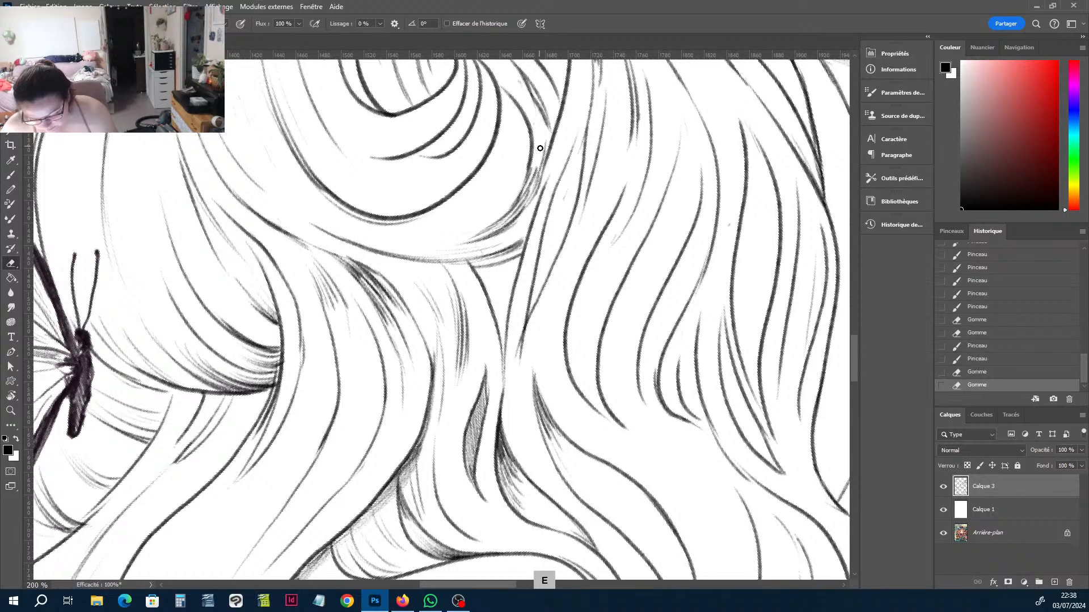
# Shade the small triangular gap between the curl and the long strands where they converge.
pyautogui.press('b')
pyautogui.press('e')
pyautogui.press('b')
pyautogui.moveTo(547, 177); pyautogui.dragTo(521, 254)
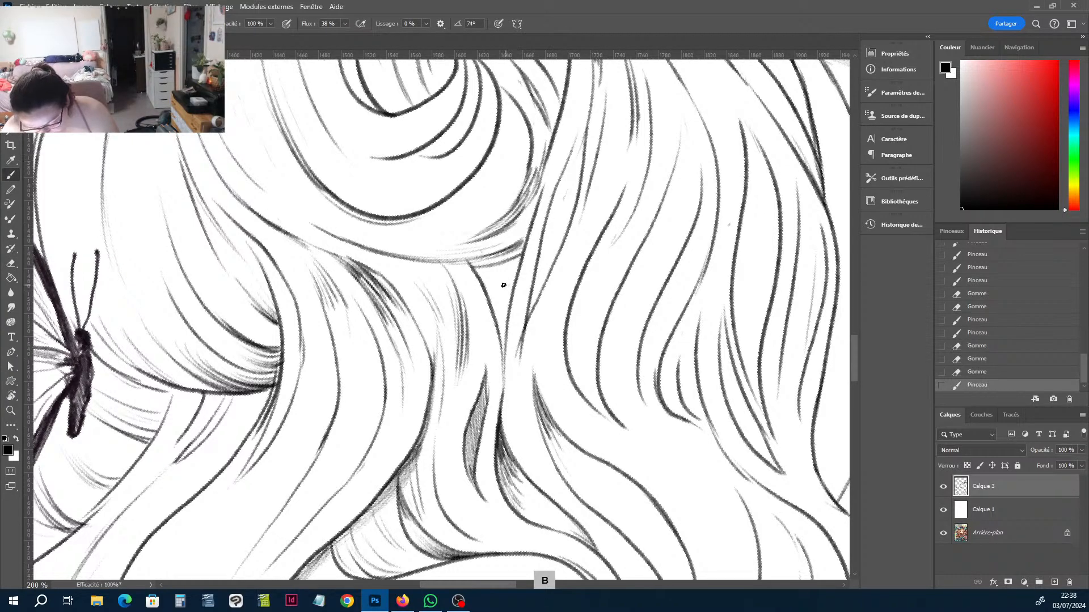
pyautogui.moveTo(491, 288)
pyautogui.mouseDown()
pyautogui.moveTo(500, 286)
pyautogui.moveTo(504, 351)
pyautogui.mouseUp()
pyautogui.moveTo(522, 253); pyautogui.dragTo(519, 257)
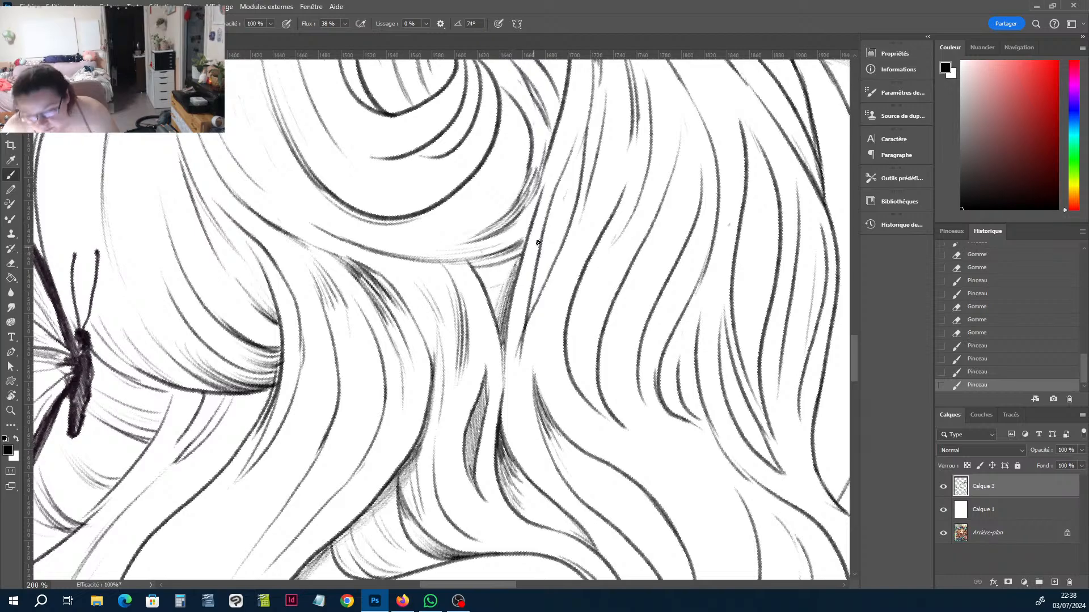
# Touch up the short strands between the curl and the long strand, alternating brush strokes with erasing.
pyautogui.press('r')
pyautogui.moveTo(598, 181); pyautogui.dragTo(573, 345)
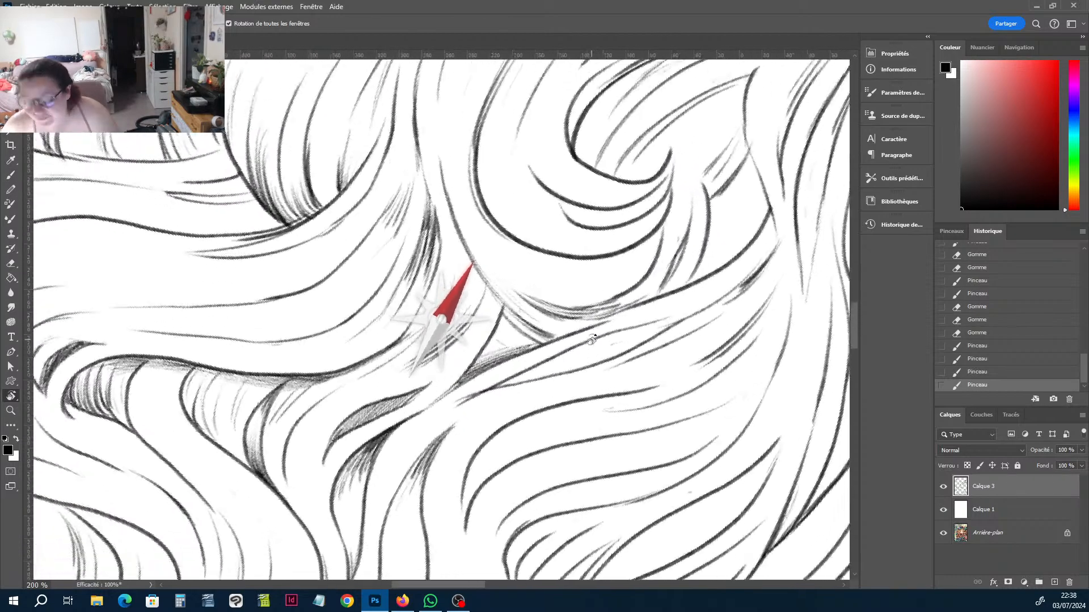
pyautogui.press('h')
pyautogui.moveTo(610, 231)
pyautogui.mouseDown()
pyautogui.moveTo(547, 328)
pyautogui.moveTo(534, 335)
pyautogui.moveTo(560, 273)
pyautogui.moveTo(511, 336)
pyautogui.mouseUp()
pyautogui.press('e')
pyautogui.press('b')
pyautogui.moveTo(592, 235)
pyautogui.mouseDown()
pyautogui.moveTo(590, 298)
pyautogui.moveTo(600, 260)
pyautogui.moveTo(606, 276)
pyautogui.mouseUp()
pyautogui.press('r')
pyautogui.moveTo(658, 249)
pyautogui.mouseDown()
pyautogui.moveTo(686, 256)
pyautogui.moveTo(733, 205)
pyautogui.moveTo(750, 239)
pyautogui.moveTo(719, 316)
pyautogui.moveTo(698, 213)
pyautogui.mouseUp()
pyautogui.press('e')
pyautogui.press('b')
pyautogui.moveTo(674, 264)
pyautogui.mouseDown()
pyautogui.moveTo(712, 205)
pyautogui.moveTo(691, 223)
pyautogui.moveTo(624, 368)
pyautogui.moveTo(555, 448)
pyautogui.moveTo(550, 295)
pyautogui.moveTo(521, 343)
pyautogui.mouseUp()
pyautogui.press('e')
pyautogui.press('b')
# Erase the thick inner end of the large curl and redraw it with a cleaner curved line.
pyautogui.press('r')
pyautogui.press('h')
pyautogui.press('e')
pyautogui.press('b')
pyautogui.moveTo(553, 289)
pyautogui.mouseDown()
pyautogui.moveTo(520, 344)
pyautogui.moveTo(538, 380)
pyautogui.mouseUp()
pyautogui.press('e')
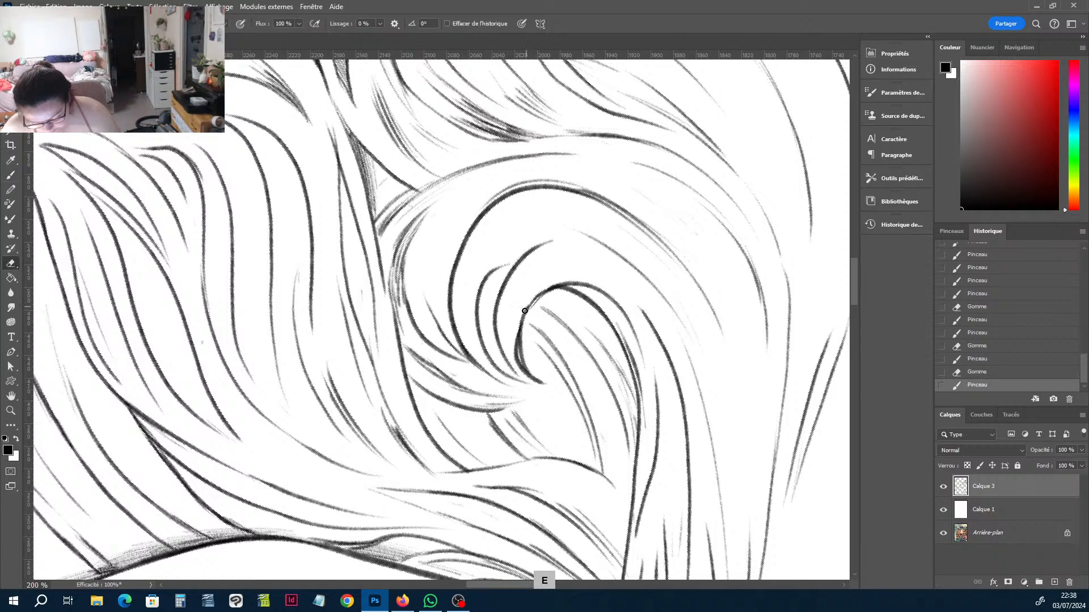
pyautogui.moveTo(527, 308); pyautogui.dragTo(542, 383)
pyautogui.moveTo(516, 329); pyautogui.dragTo(536, 379)
pyautogui.press('b')
pyautogui.moveTo(543, 293)
pyautogui.mouseDown()
pyautogui.moveTo(521, 345)
pyautogui.moveTo(537, 380)
pyautogui.moveTo(555, 381)
pyautogui.mouseUp()
# Brush dense shading over the strand ends inside the curl down to the point where they meet the outer strands.
pyautogui.moveTo(572, 417)
pyautogui.mouseDown()
pyautogui.moveTo(531, 460)
pyautogui.moveTo(585, 462)
pyautogui.moveTo(546, 407)
pyautogui.mouseUp()
pyautogui.moveTo(582, 456); pyautogui.dragTo(563, 421)
pyautogui.moveTo(585, 465)
pyautogui.mouseDown()
pyautogui.moveTo(559, 393)
pyautogui.moveTo(565, 407)
pyautogui.mouseUp()
pyautogui.moveTo(589, 466); pyautogui.dragTo(570, 401)
pyautogui.moveTo(597, 468)
pyautogui.mouseDown()
pyautogui.moveTo(583, 423)
pyautogui.moveTo(629, 512)
pyautogui.mouseUp()
pyautogui.moveTo(616, 449)
pyautogui.mouseDown()
pyautogui.moveTo(631, 493)
pyautogui.moveTo(620, 485)
pyautogui.mouseUp()
pyautogui.moveTo(604, 428); pyautogui.dragTo(630, 513)
pyautogui.moveTo(627, 458); pyautogui.dragTo(632, 518)
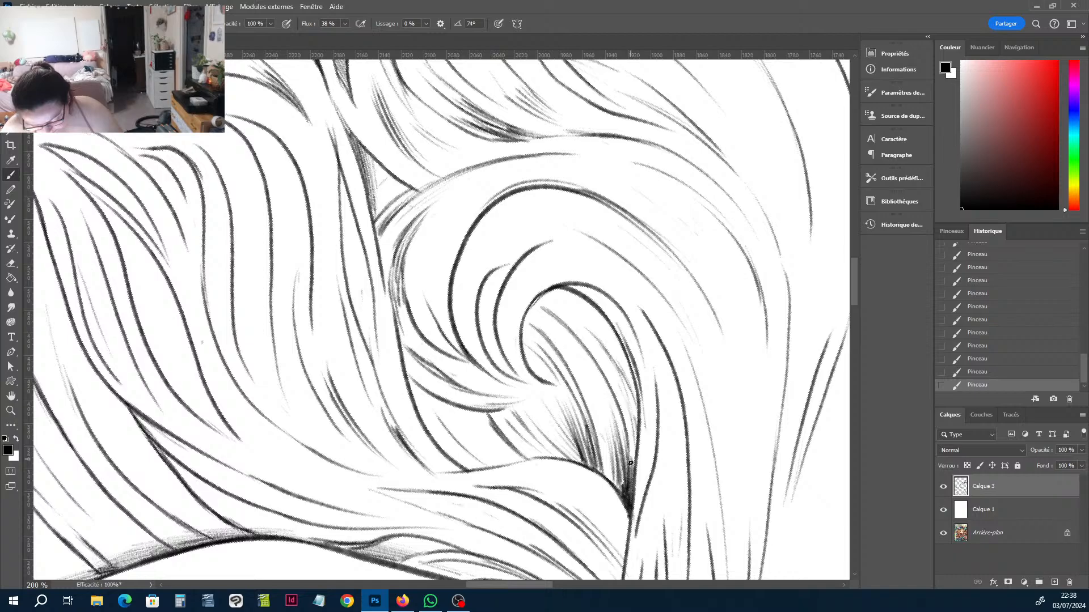
pyautogui.moveTo(628, 418); pyautogui.dragTo(632, 466)
# Reposition the canvas on the hair between the curl and the face and redraw the curved edge of the strand beside the curl.
pyautogui.scroll(-3, 647, 368)
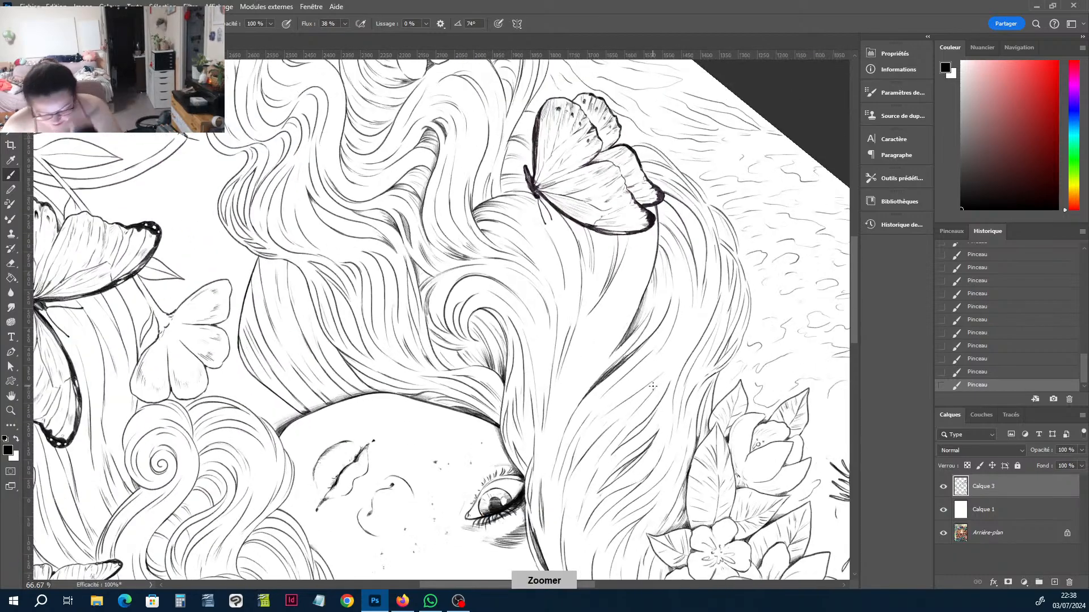
pyautogui.press('r')
pyautogui.moveTo(652, 385); pyautogui.dragTo(540, 254)
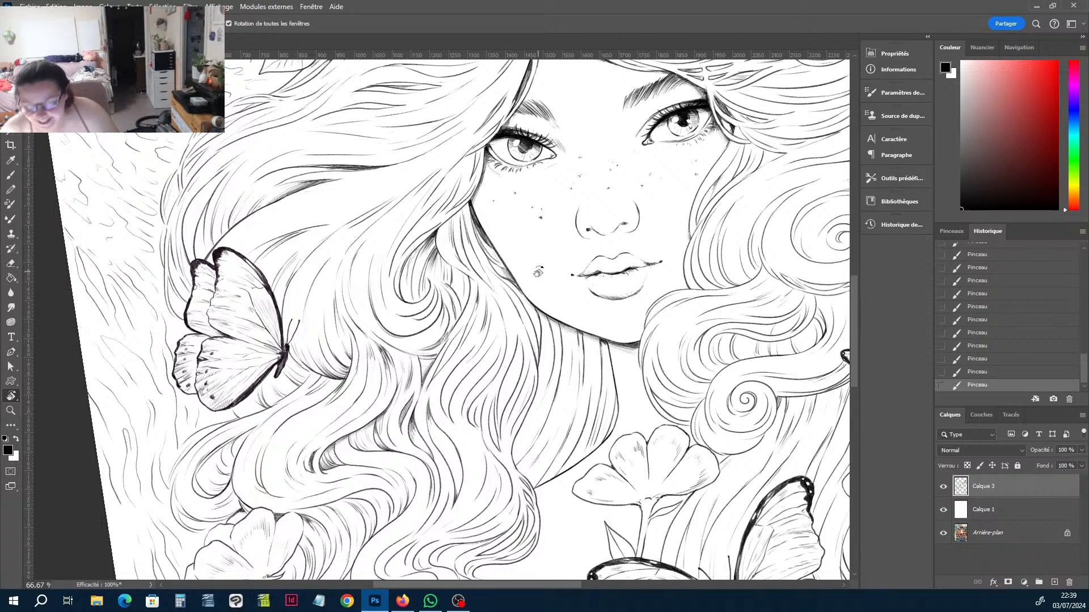
pyautogui.hotkey('ctrl', '+')
pyautogui.hotkey('ctrl', '+')
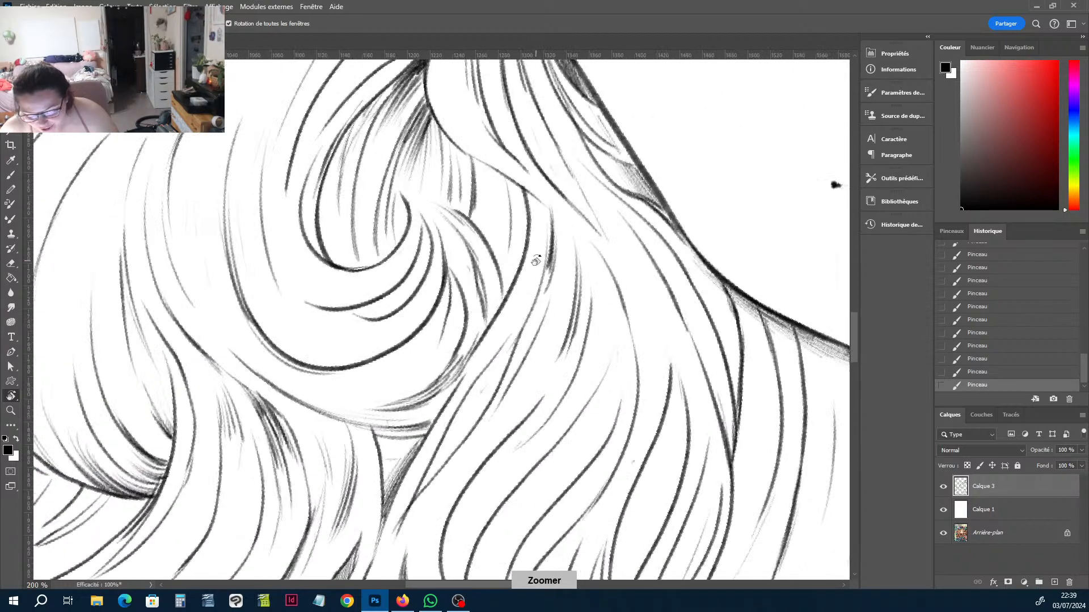
pyautogui.moveTo(536, 260)
pyautogui.mouseDown()
pyautogui.moveTo(553, 260)
pyautogui.moveTo(538, 284)
pyautogui.moveTo(493, 309)
pyautogui.mouseUp()
pyautogui.press('r')
pyautogui.press('h')
pyautogui.press('b')
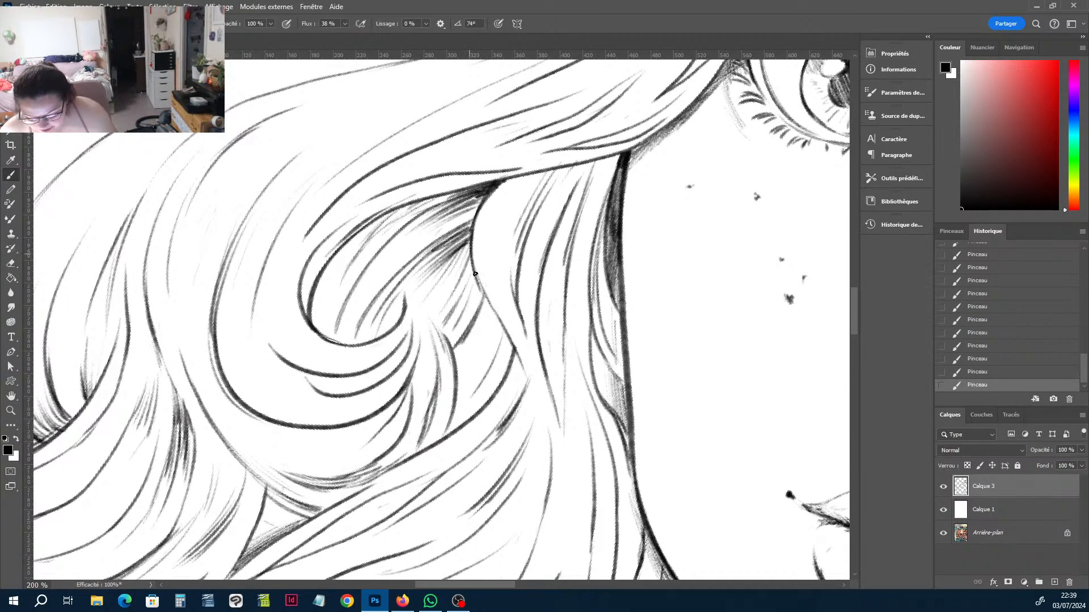
pyautogui.moveTo(473, 266); pyautogui.dragTo(499, 316)
# Extend the strand's line downward beside the curl and add long curved strokes to the hair below it.
pyautogui.press('e')
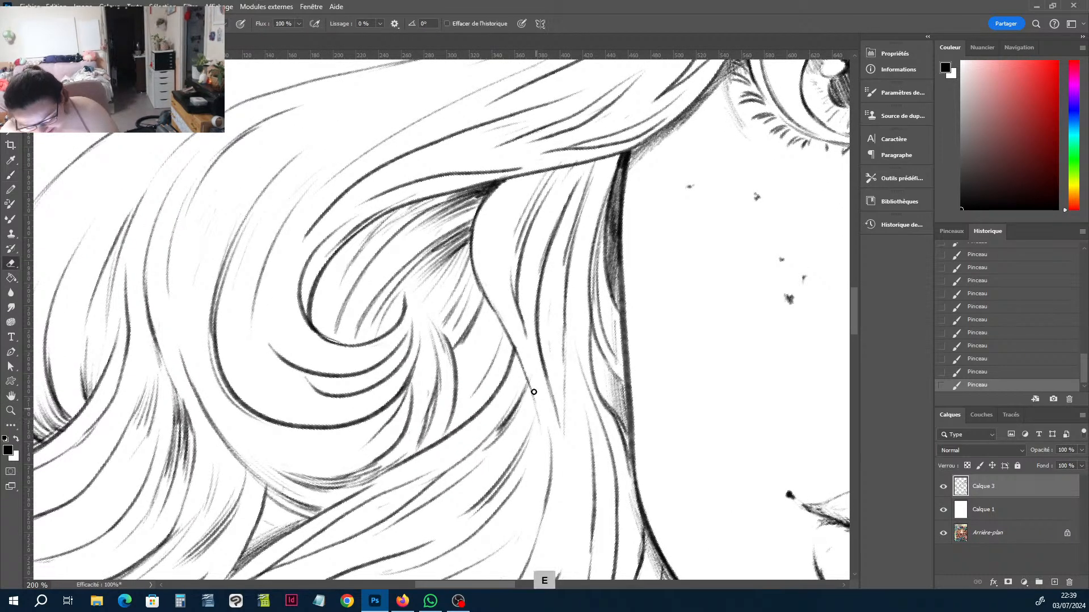
pyautogui.press('b')
pyautogui.moveTo(534, 388)
pyautogui.mouseDown()
pyautogui.moveTo(537, 465)
pyautogui.moveTo(522, 507)
pyautogui.mouseUp()
pyautogui.moveTo(534, 469); pyautogui.dragTo(509, 541)
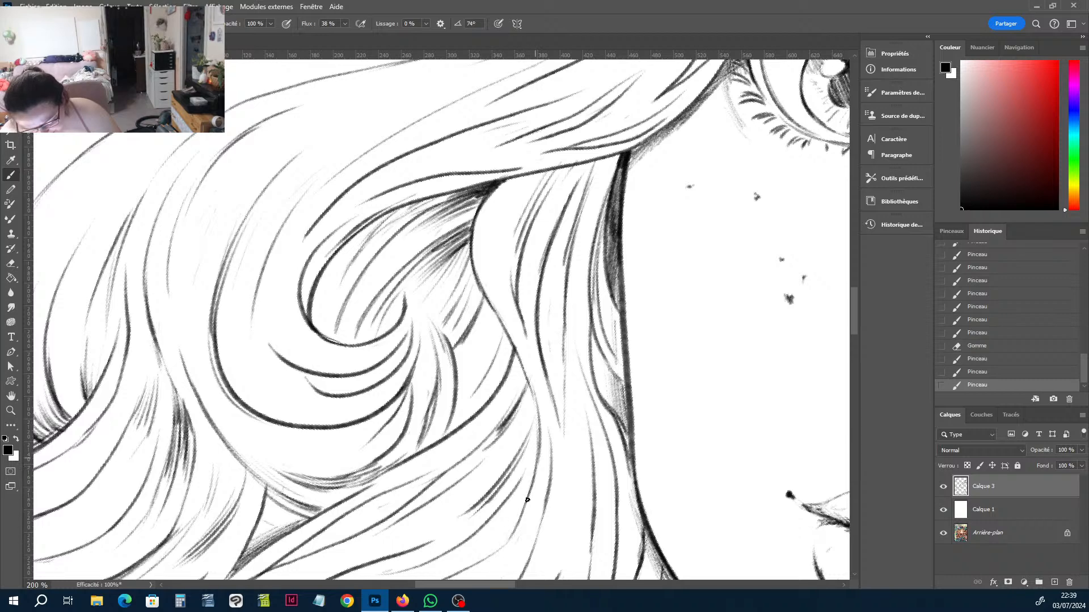
# Clean up the hair below the junction beside the curl and brush dark shading where these locks meet the strand's edge.
pyautogui.press('e')
pyautogui.moveTo(532, 489)
pyautogui.mouseDown()
pyautogui.moveTo(487, 558)
pyautogui.moveTo(539, 445)
pyautogui.moveTo(551, 470)
pyautogui.moveTo(550, 446)
pyautogui.mouseUp()
pyautogui.press('b')
pyautogui.moveTo(524, 374)
pyautogui.mouseDown()
pyautogui.moveTo(525, 439)
pyautogui.moveTo(521, 404)
pyautogui.mouseUp()
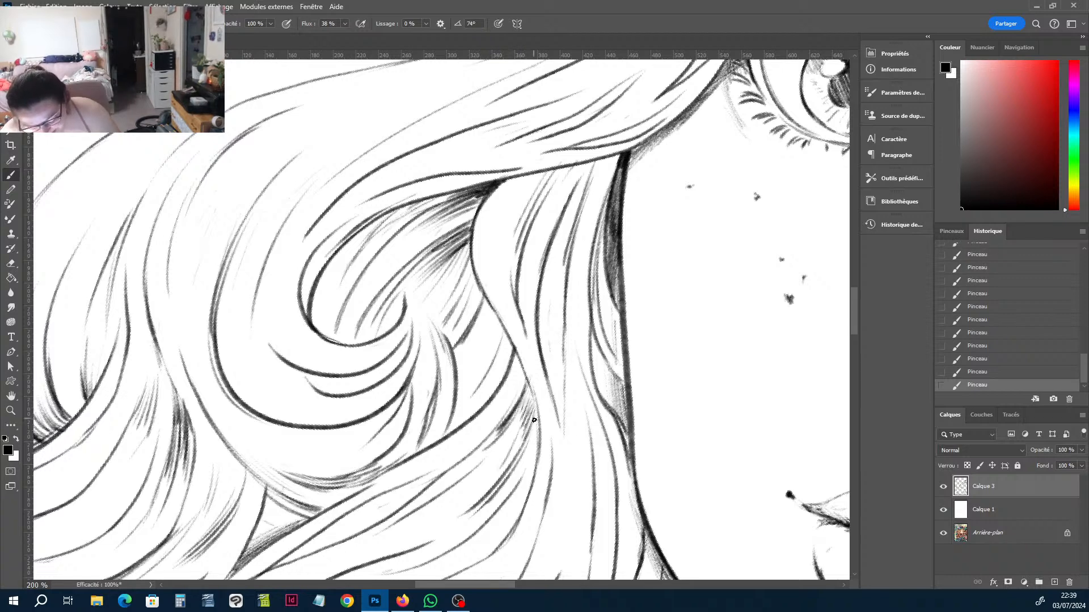
pyautogui.moveTo(528, 387); pyautogui.dragTo(533, 409)
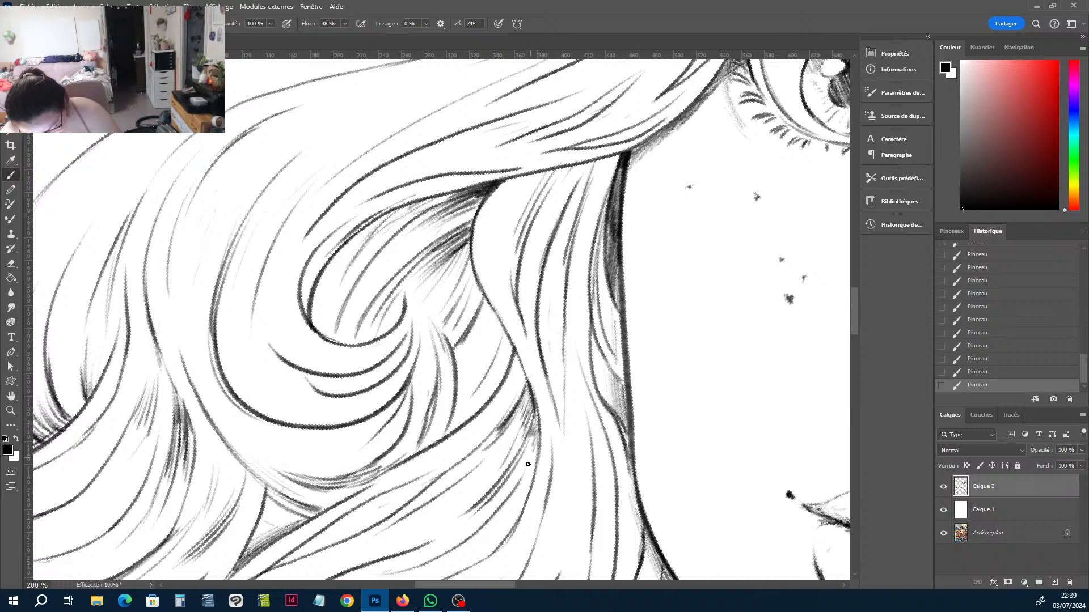
pyautogui.moveTo(536, 438); pyautogui.dragTo(525, 477)
pyautogui.moveTo(531, 429); pyautogui.dragTo(537, 428)
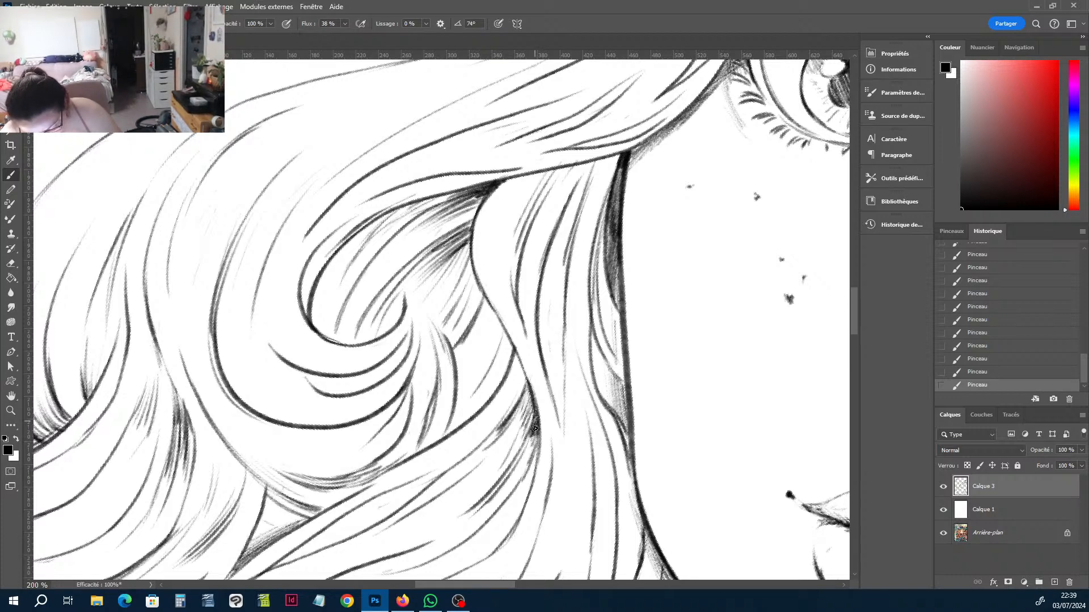
pyautogui.press('e')
pyautogui.press('b')
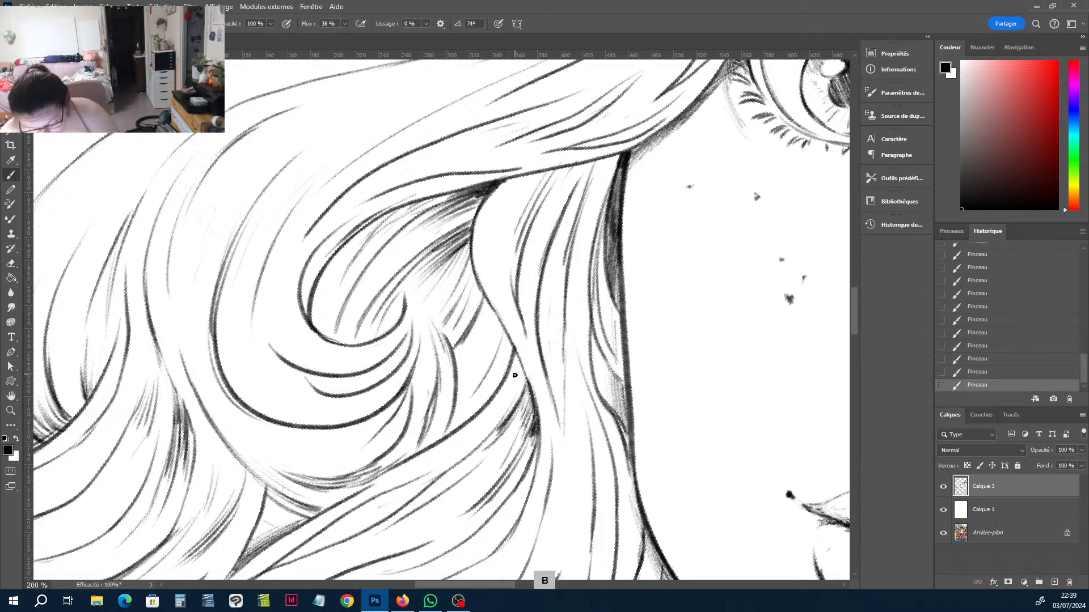
# Brush curved shading strokes under the strand's outer edge, from the lower locks up to the gap beside the curl.
pyautogui.moveTo(519, 367)
pyautogui.mouseDown()
pyautogui.moveTo(519, 389)
pyautogui.moveTo(479, 432)
pyautogui.mouseUp()
pyautogui.moveTo(514, 398); pyautogui.dragTo(445, 469)
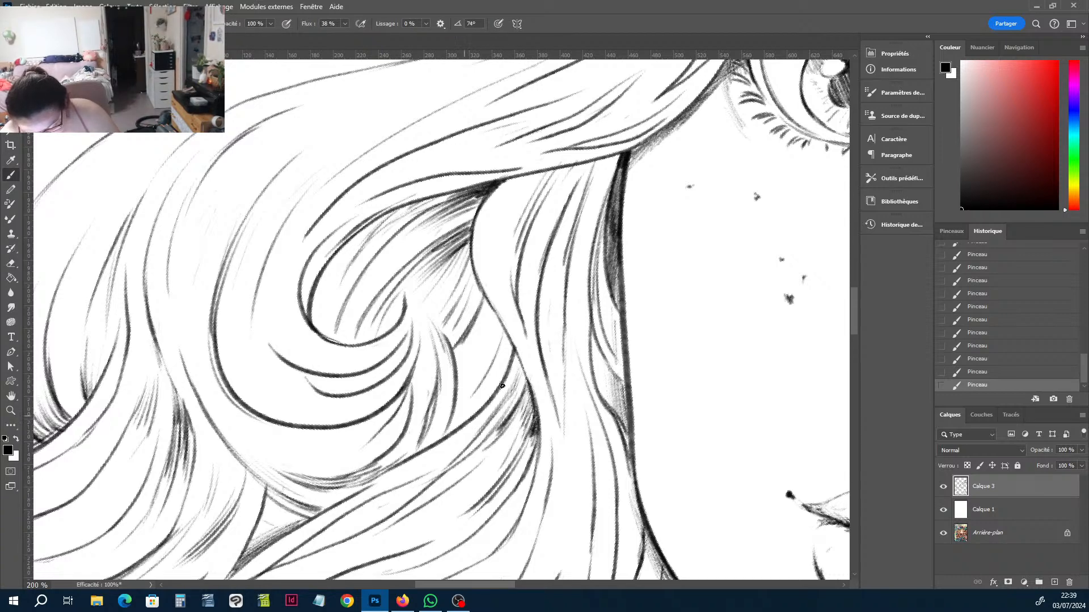
pyautogui.moveTo(524, 390)
pyautogui.mouseDown()
pyautogui.moveTo(516, 355)
pyautogui.moveTo(519, 397)
pyautogui.mouseUp()
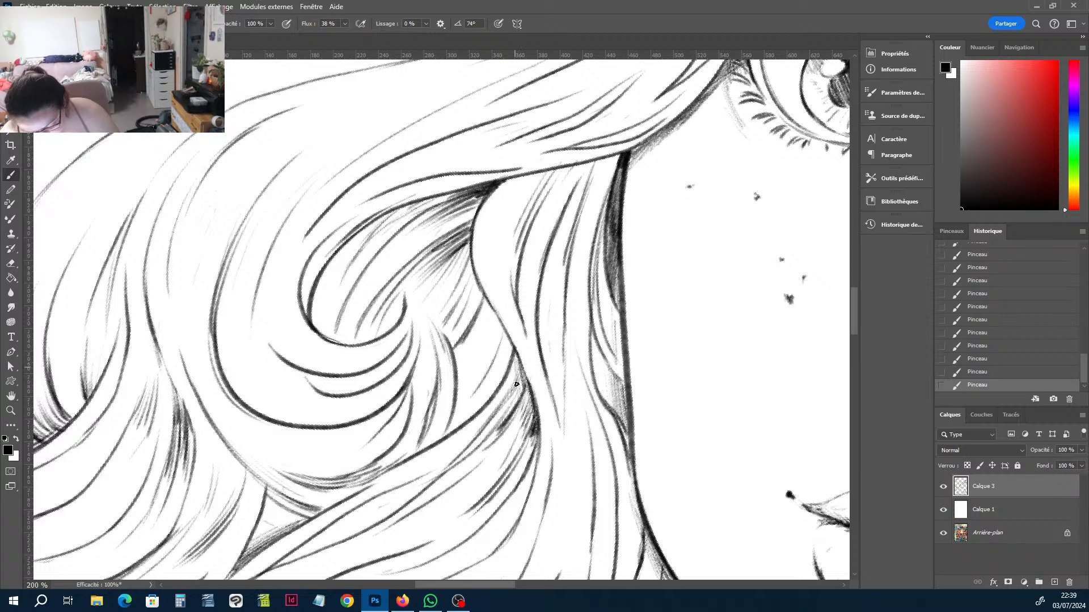
pyautogui.moveTo(515, 355)
pyautogui.mouseDown()
pyautogui.moveTo(519, 397)
pyautogui.moveTo(521, 369)
pyautogui.mouseUp()
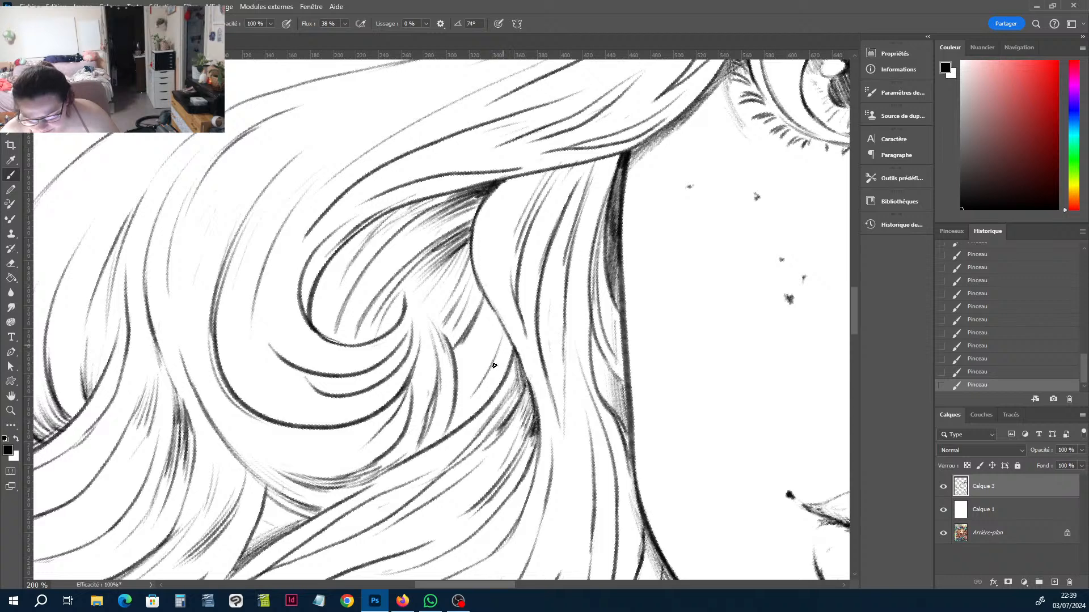
pyautogui.moveTo(501, 343); pyautogui.dragTo(477, 396)
pyautogui.moveTo(504, 328)
pyautogui.mouseDown()
pyautogui.moveTo(509, 353)
pyautogui.moveTo(498, 364)
pyautogui.mouseUp()
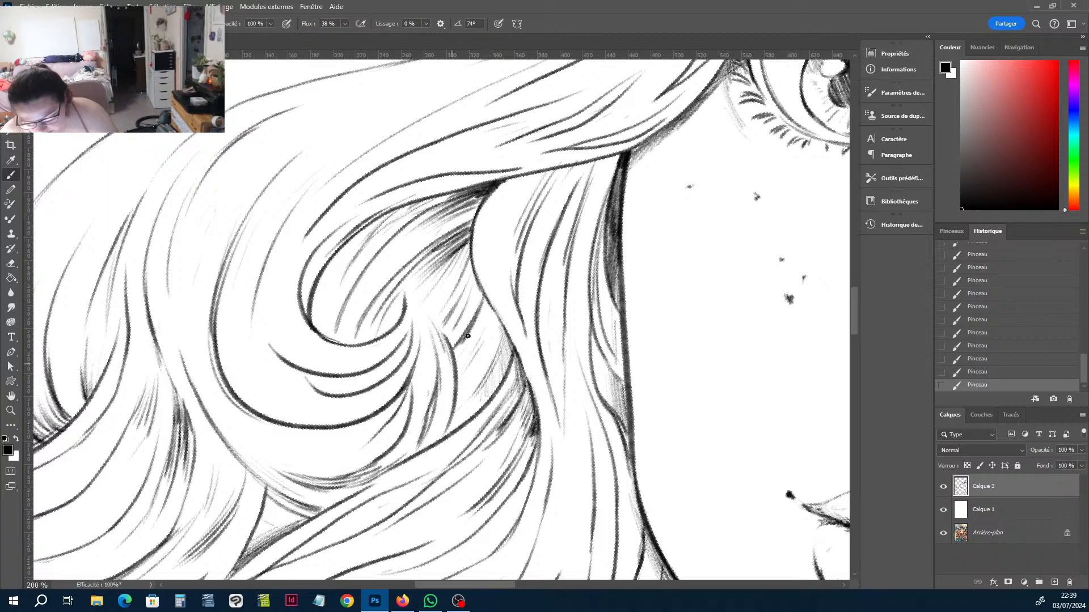
pyautogui.moveTo(487, 302); pyautogui.dragTo(494, 314)
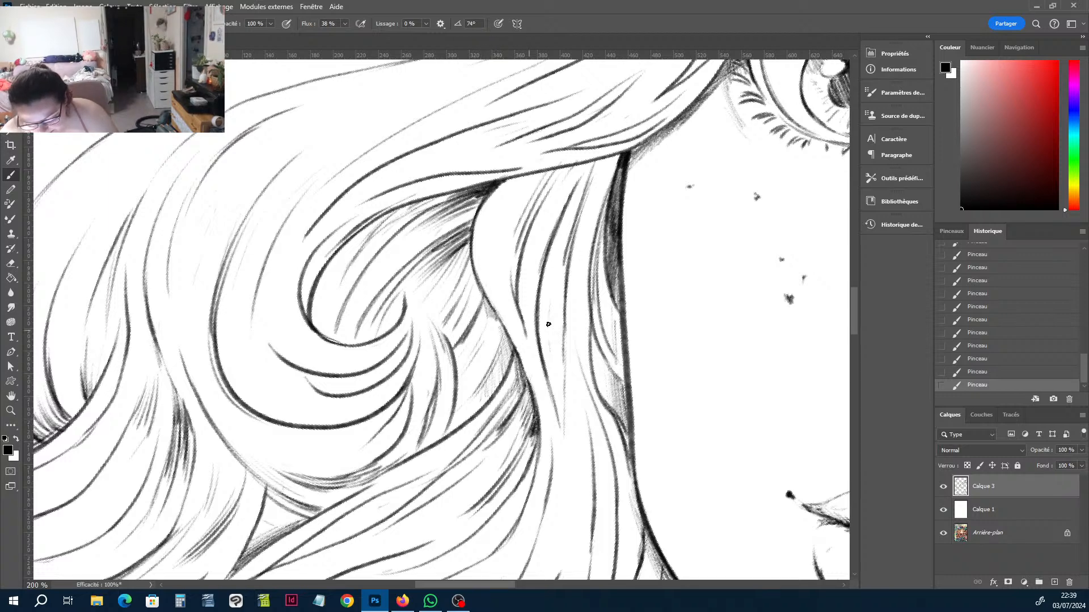
# Thicken the inner curved line of the strand between the curl and the face, extend it downward and clean its end.
pyautogui.moveTo(520, 221); pyautogui.dragTo(513, 280)
pyautogui.moveTo(512, 247); pyautogui.dragTo(526, 338)
pyautogui.press('e')
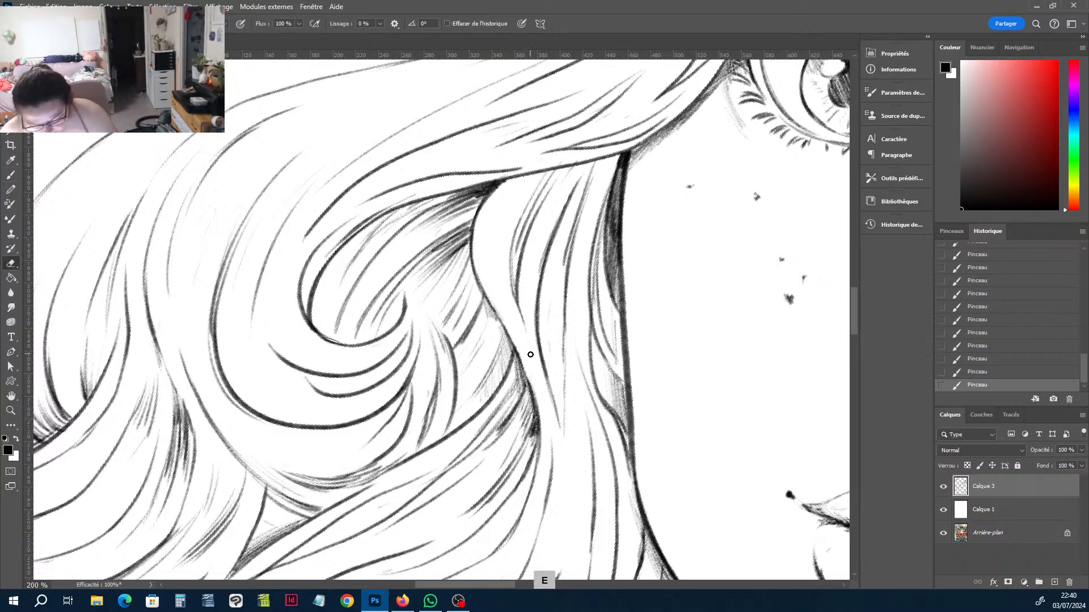
pyautogui.press('b')
pyautogui.moveTo(515, 293); pyautogui.dragTo(539, 380)
pyautogui.press('e')
pyautogui.press('b')
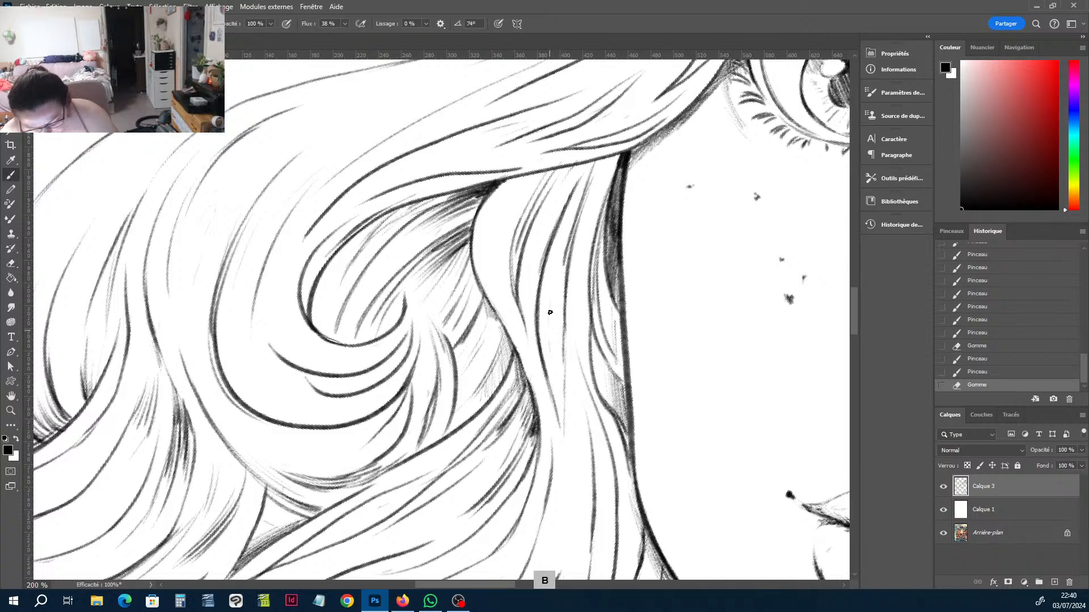
# Add fine tapering strokes down the middle of the strand beside the face, and erase and redraw their lower tips.
pyautogui.moveTo(549, 324); pyautogui.dragTo(555, 369)
pyautogui.moveTo(551, 332); pyautogui.dragTo(560, 419)
pyautogui.moveTo(558, 378); pyautogui.dragTo(561, 425)
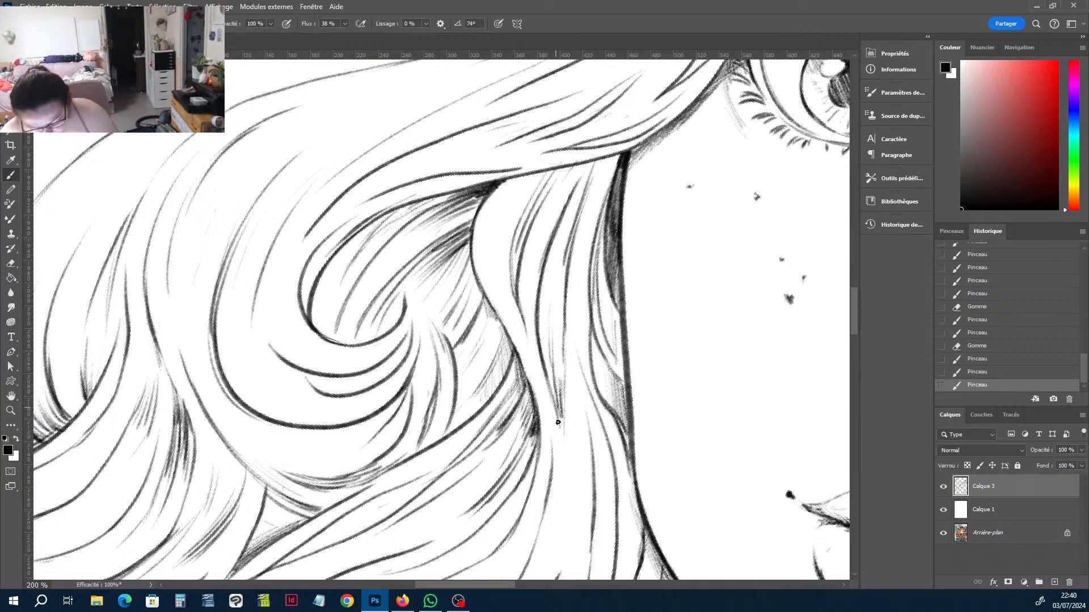
pyautogui.press('e')
pyautogui.moveTo(545, 374); pyautogui.dragTo(559, 422)
pyautogui.moveTo(553, 391); pyautogui.dragTo(561, 409)
pyautogui.press('b')
pyautogui.moveTo(545, 371); pyautogui.dragTo(565, 439)
pyautogui.press('e')
pyautogui.moveTo(546, 378); pyautogui.dragTo(565, 444)
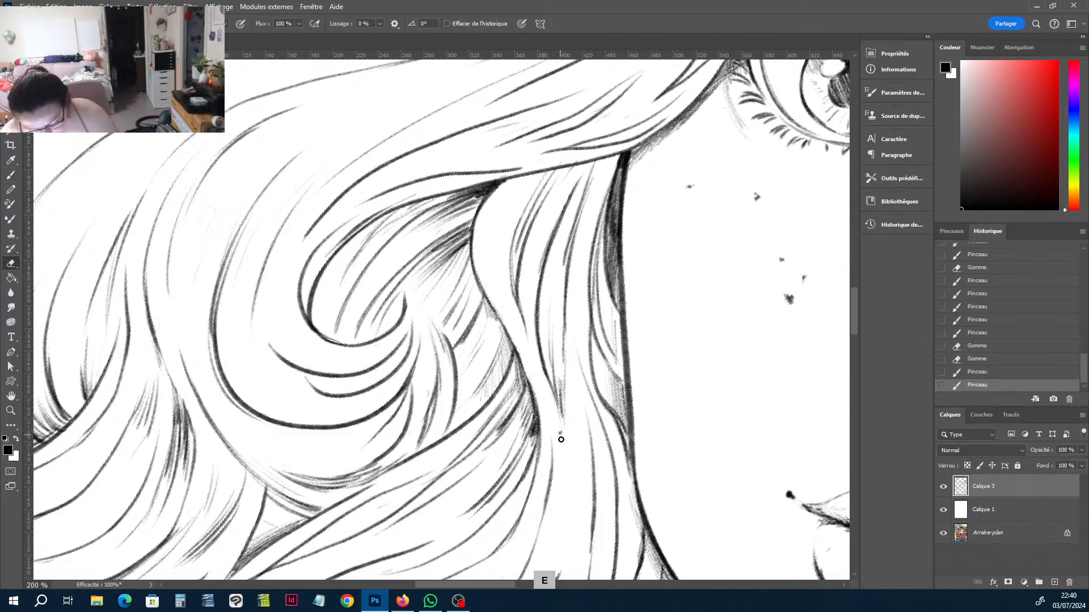
pyautogui.moveTo(558, 397); pyautogui.dragTo(564, 444)
# Add long strokes to the upper part of the strand beside the face and erase the overlap at its top edge.
pyautogui.press('b')
pyautogui.moveTo(584, 333)
pyautogui.mouseDown()
pyautogui.moveTo(591, 370)
pyautogui.moveTo(568, 253)
pyautogui.mouseUp()
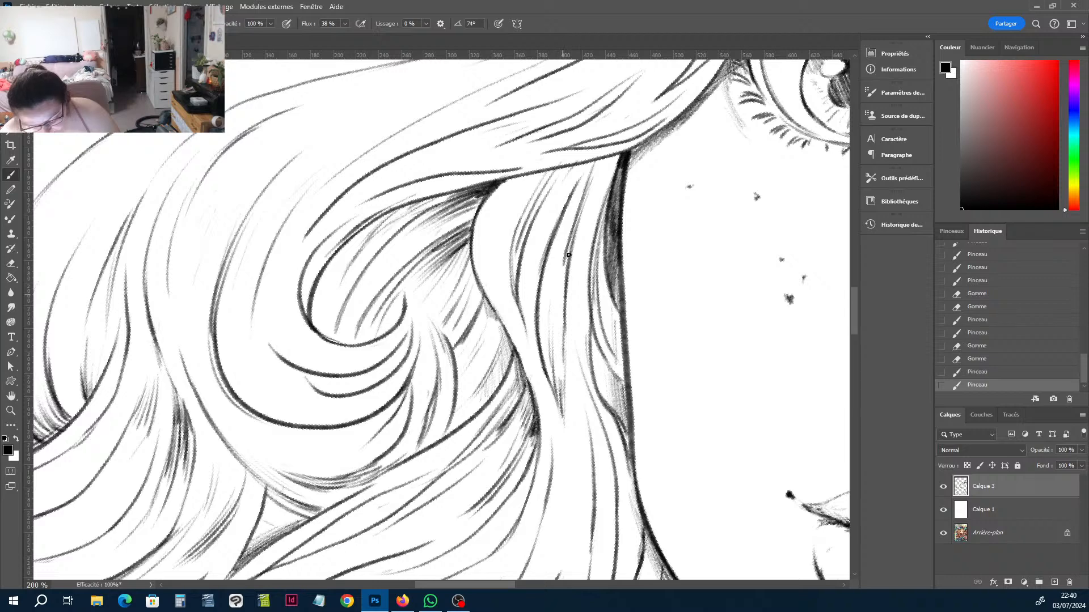
pyautogui.moveTo(565, 306); pyautogui.dragTo(568, 256)
pyautogui.press('e')
pyautogui.moveTo(548, 164); pyautogui.dragTo(586, 155)
# Straighten the canvas and hide layers Calque 3 and Calque 1 to view the whole colour painting.
pyautogui.press('r')
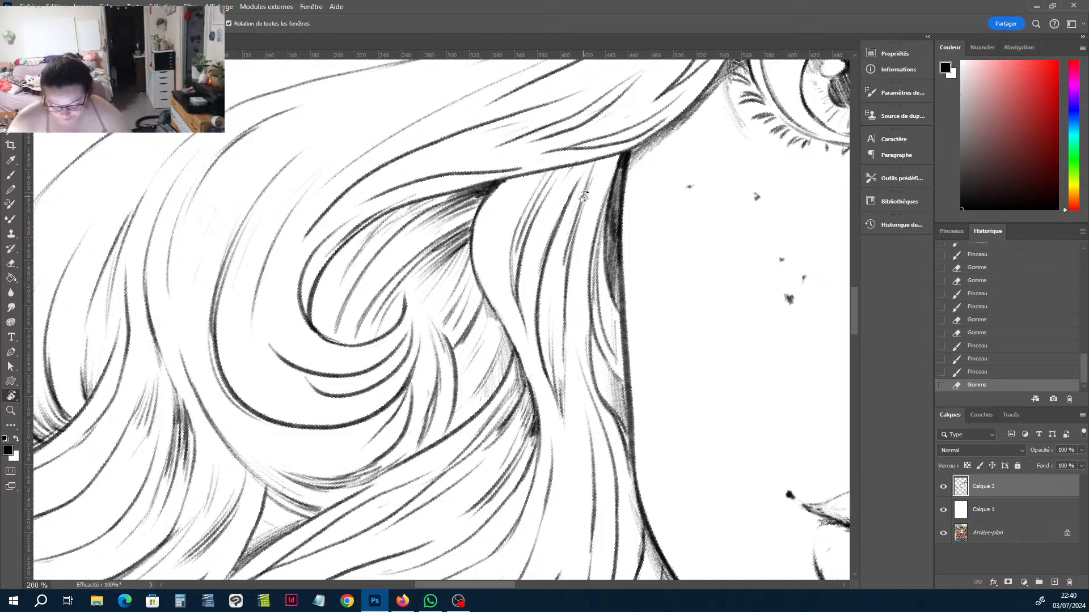
pyautogui.scroll(-10, 451, 223)
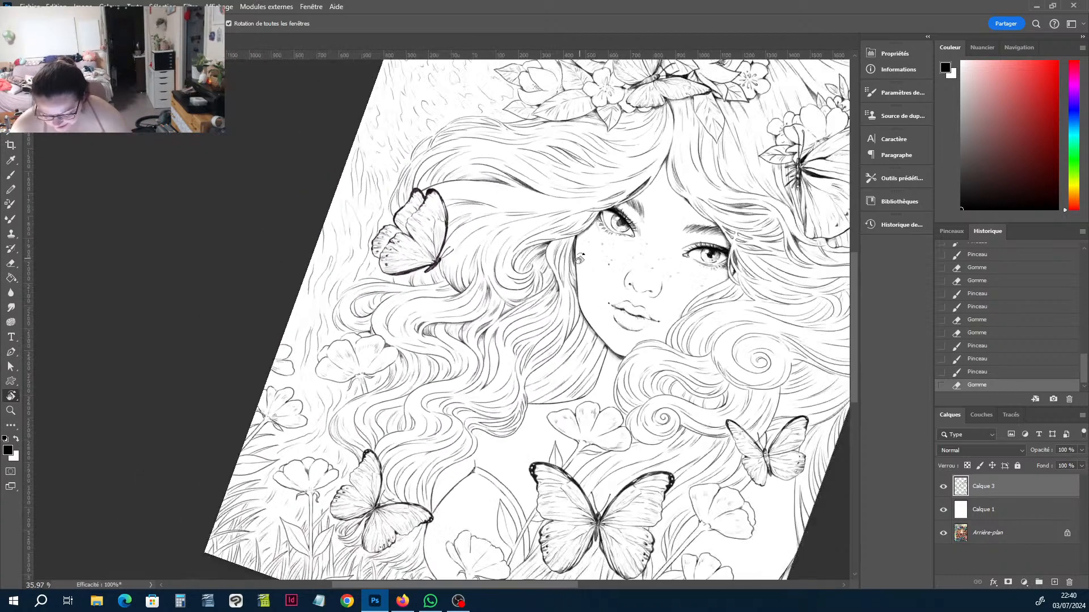
pyautogui.press('v')
pyautogui.moveTo(943, 510); pyautogui.dragTo(943, 488)
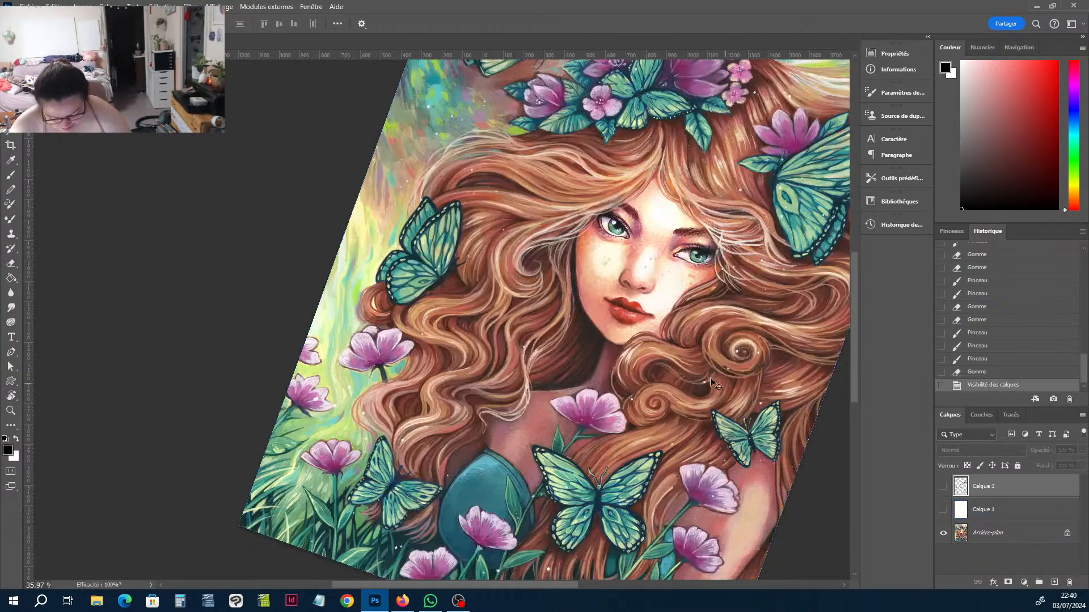
pyautogui.scroll(-5, 713, 383)
pyautogui.press('c')
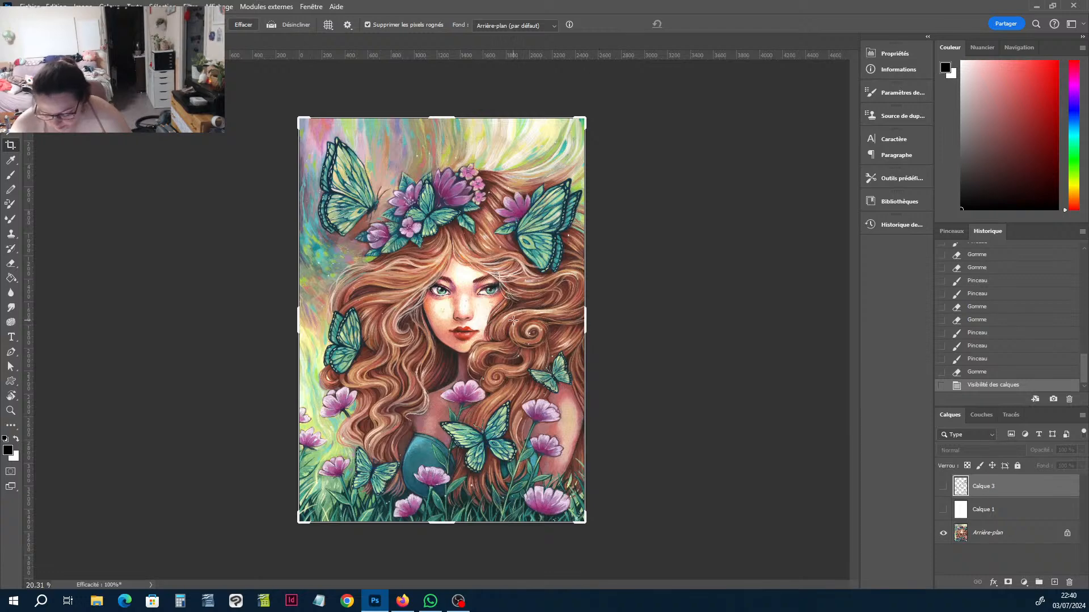
pyautogui.press('z')
pyautogui.scroll(2, 499, 331)
pyautogui.moveTo(496, 335); pyautogui.dragTo(494, 332)
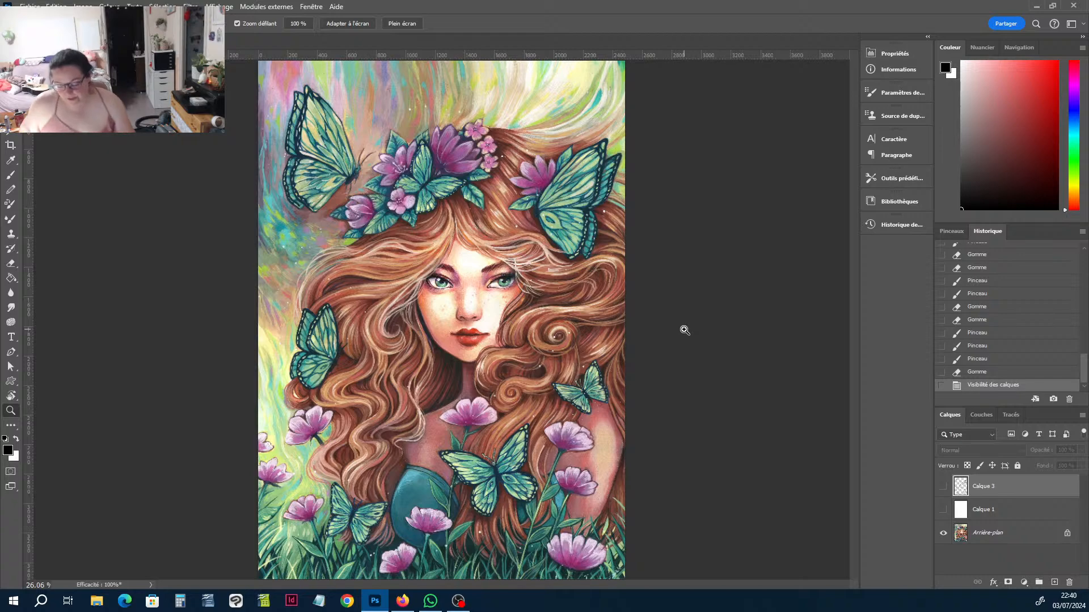
# Examine the colour painting at 100% and at overview scale, covering the flower crown, face, hair curls and butterflies.
pyautogui.moveTo(335, 154); pyautogui.dragTo(370, 195)
pyautogui.rightClick(420, 219)
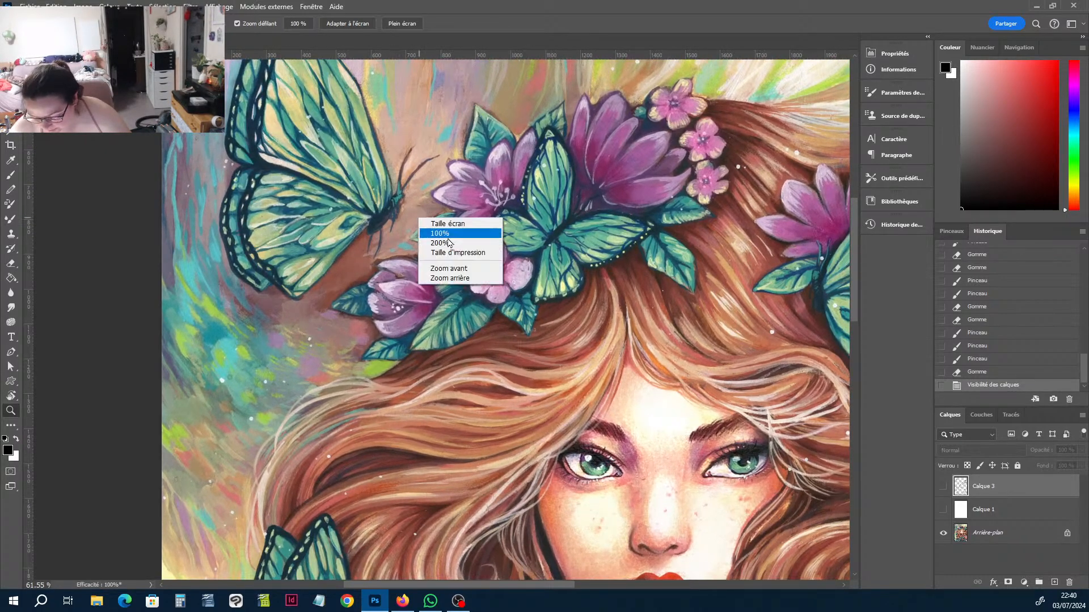
pyautogui.click(448, 233)
pyautogui.press('space')
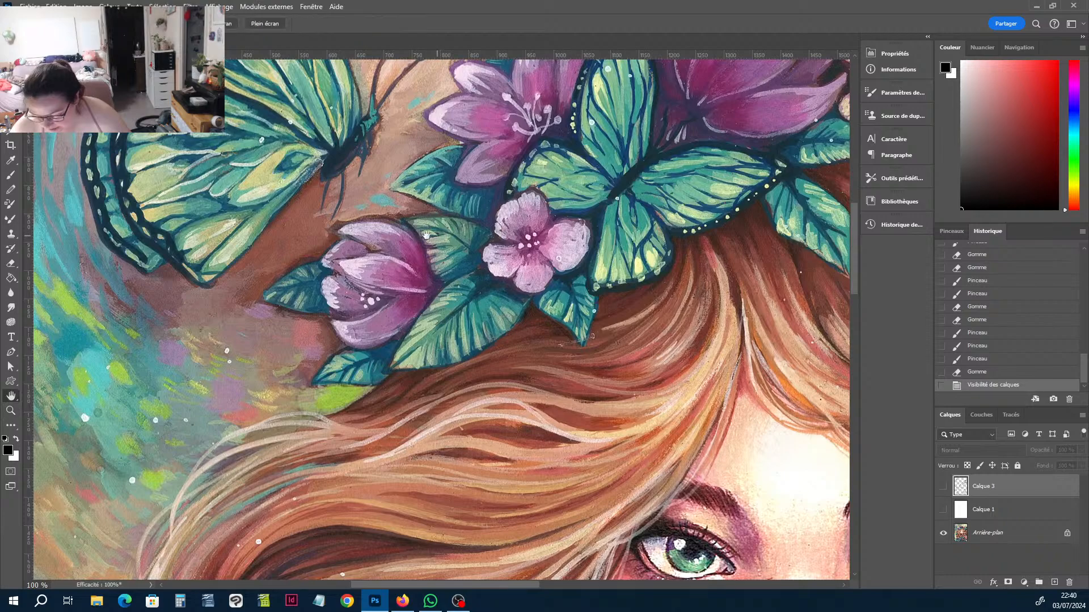
pyautogui.moveTo(280, 242); pyautogui.dragTo(137, 238)
pyautogui.moveTo(624, 448); pyautogui.dragTo(383, 164)
pyautogui.moveTo(445, 296); pyautogui.dragTo(154, 205)
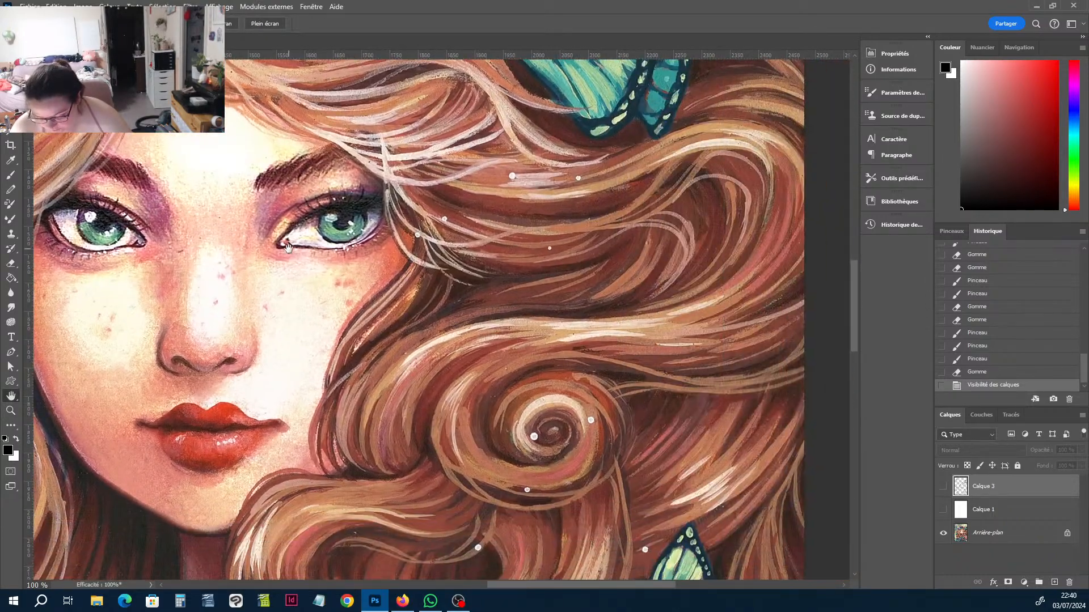
pyautogui.moveTo(497, 444); pyautogui.dragTo(503, 383)
pyautogui.scroll(-3, 514, 403)
pyautogui.scroll(-1, 514, 403)
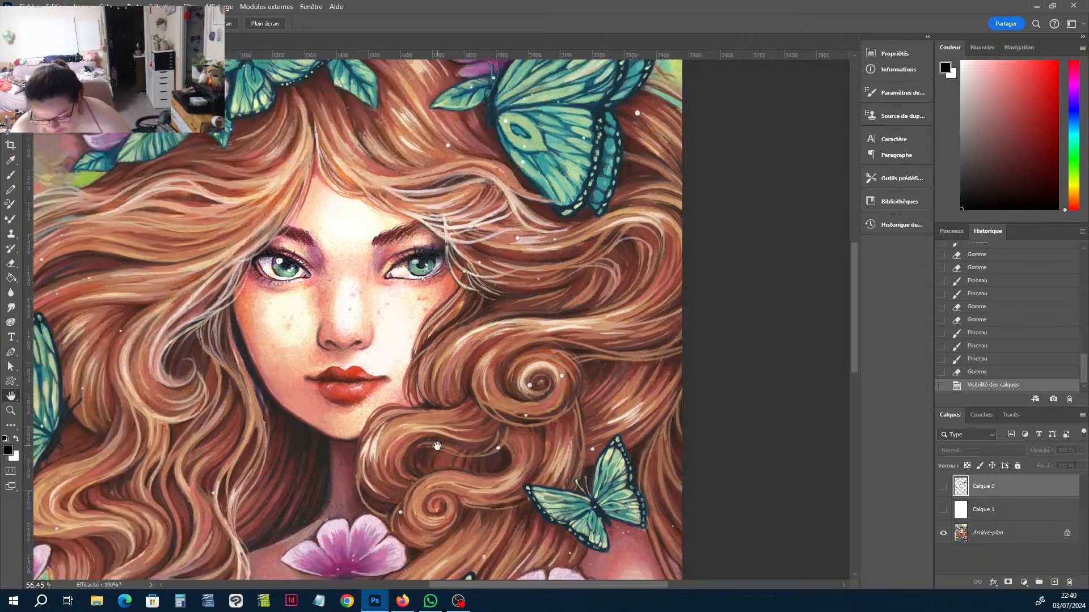
pyautogui.moveTo(437, 445); pyautogui.dragTo(528, 228)
pyautogui.scroll(-1, 510, 306)
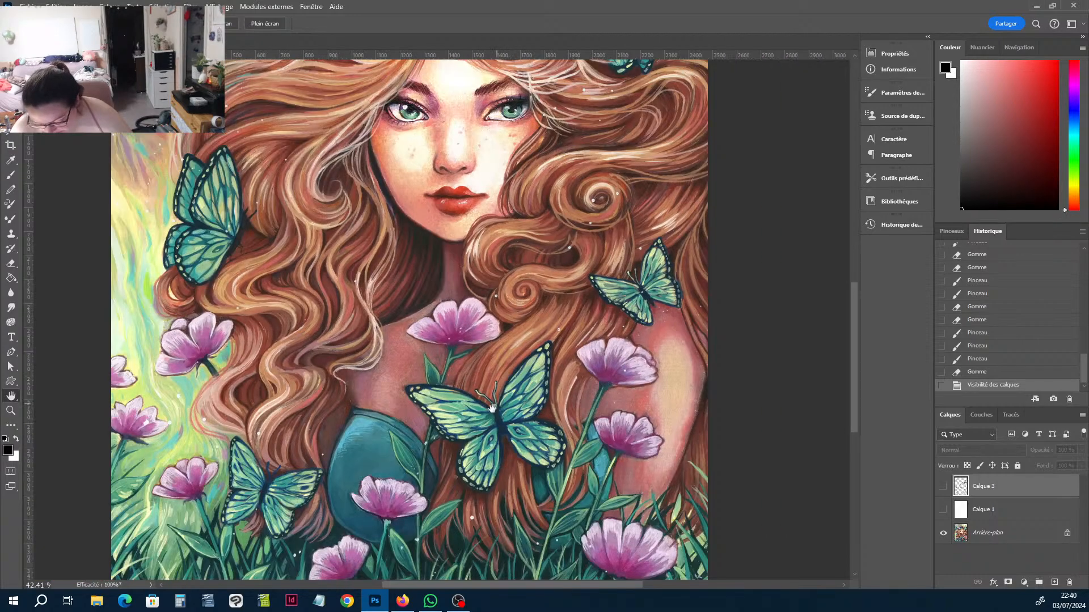
pyautogui.scroll(-1, 491, 407)
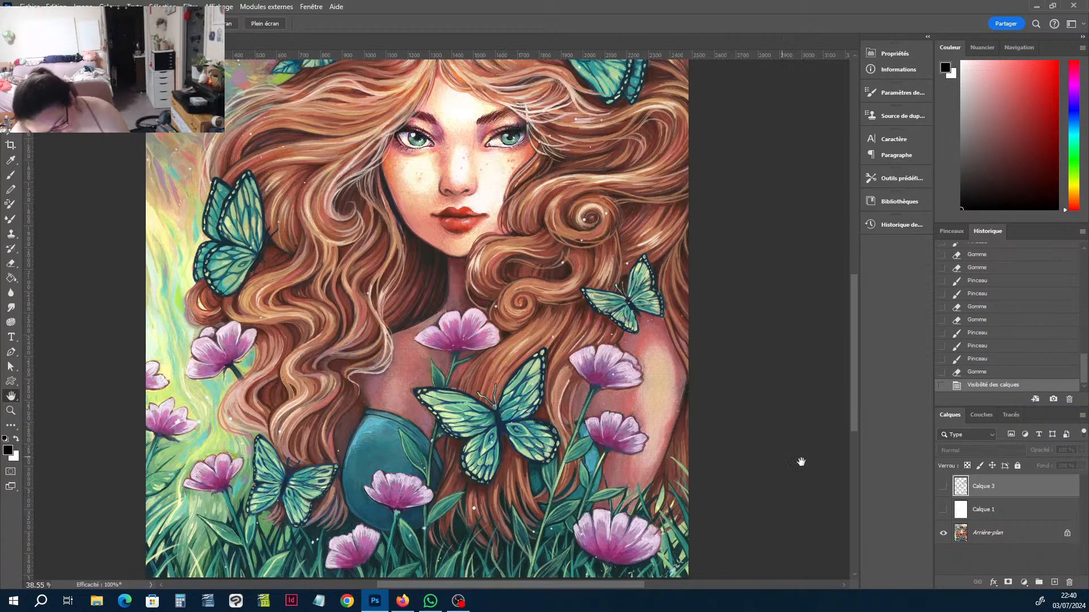
# Show layers Calque 3 and Calque 1 again so the line art covers the painting.
pyautogui.click(944, 509)
pyautogui.click(943, 510)
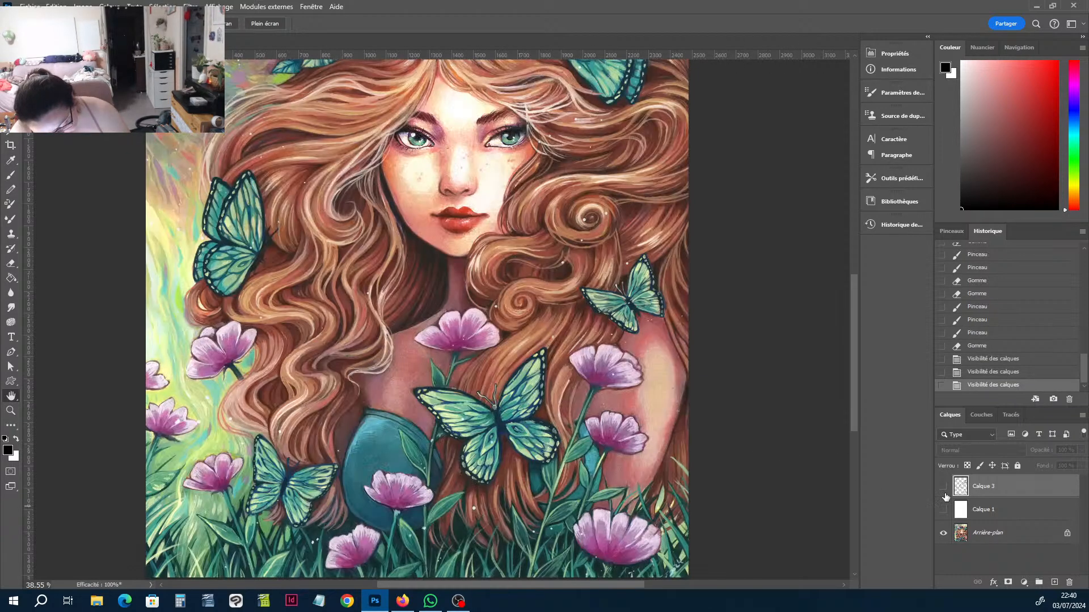
pyautogui.click(943, 487)
pyautogui.click(944, 510)
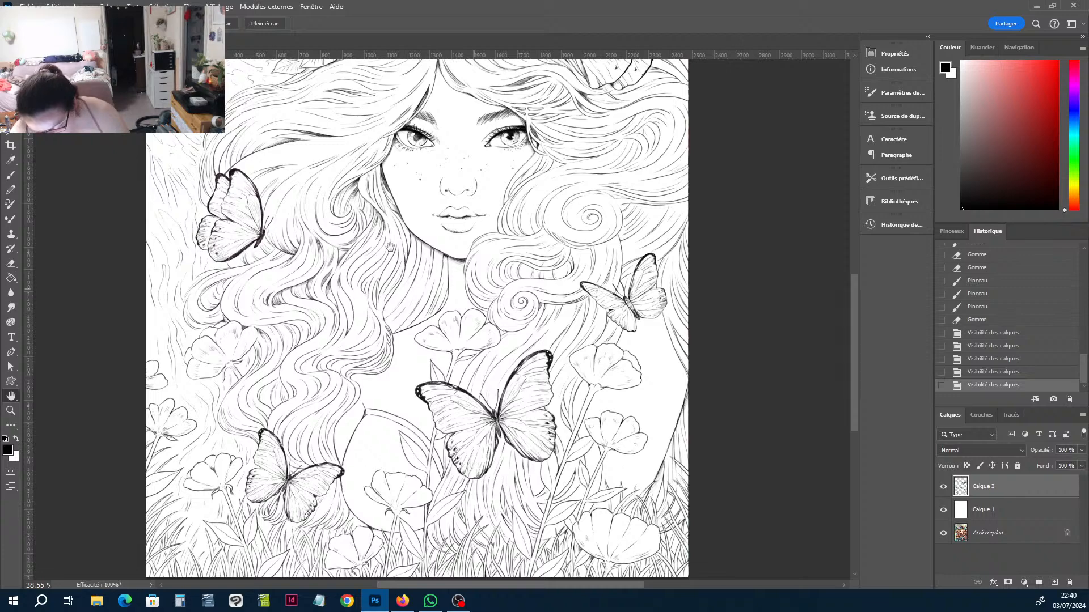
# Review the line art of the hair on both sides of the face, comparing the shaded locks with the unshaded curls.
pyautogui.press('z')
pyautogui.moveTo(300, 221); pyautogui.dragTo(323, 249)
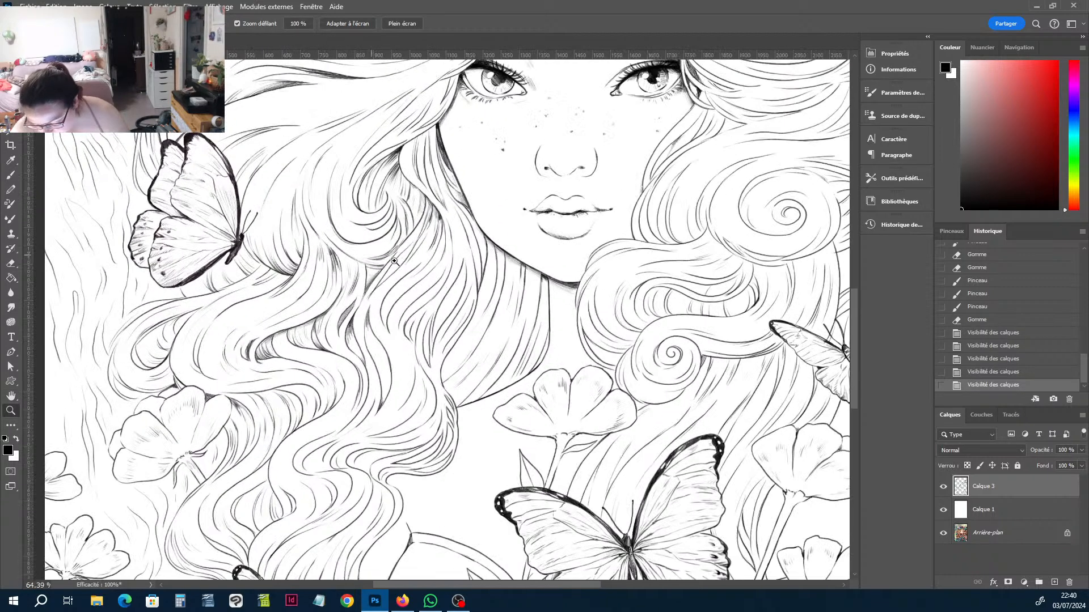
pyautogui.moveTo(394, 263); pyautogui.dragTo(419, 348)
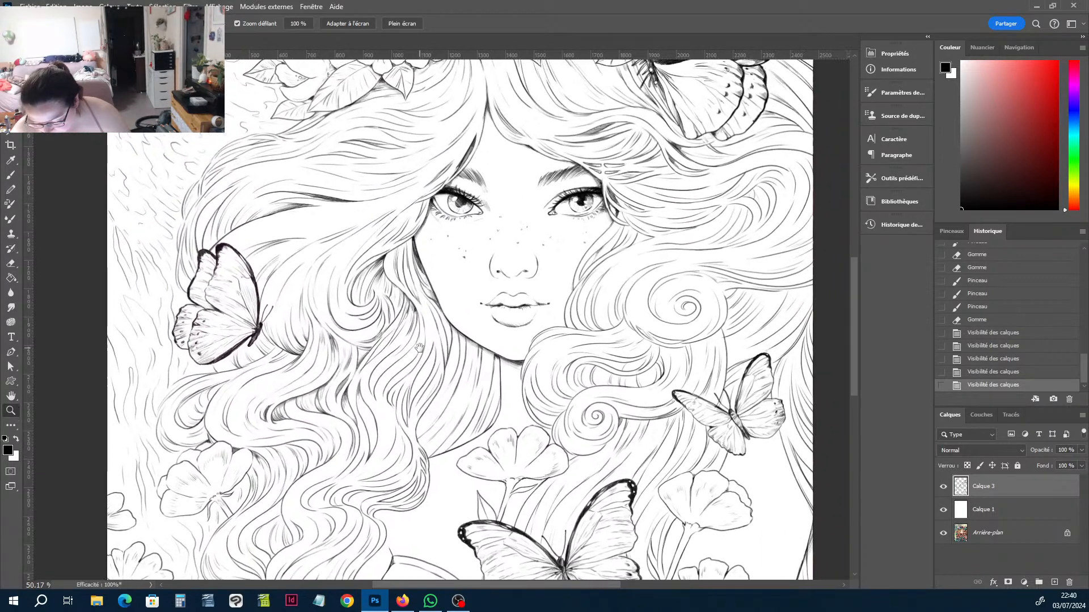
pyautogui.press('v')
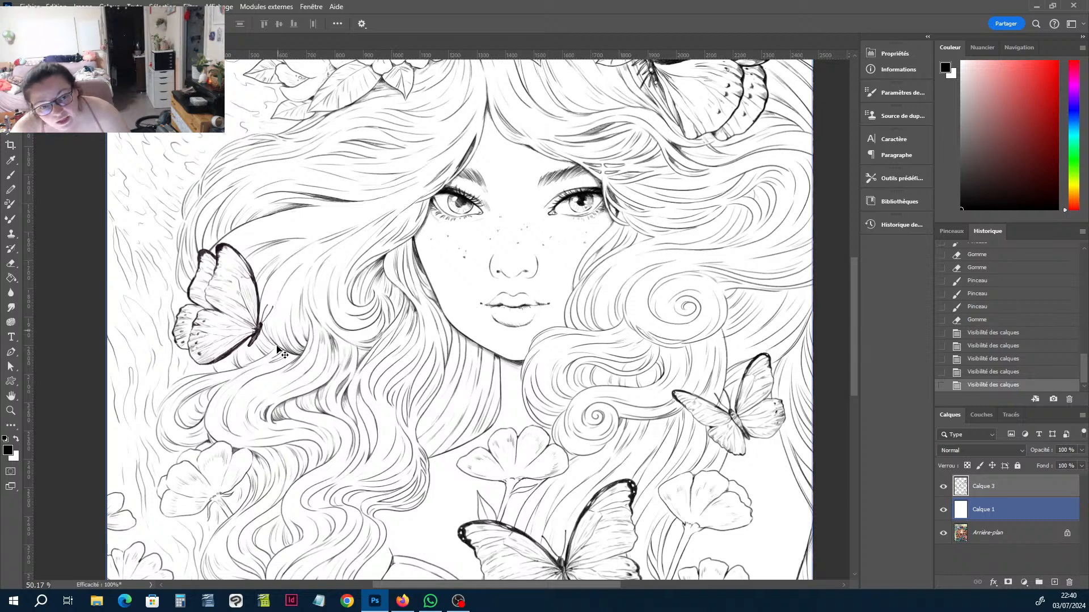
pyautogui.scroll(3, 379, 365)
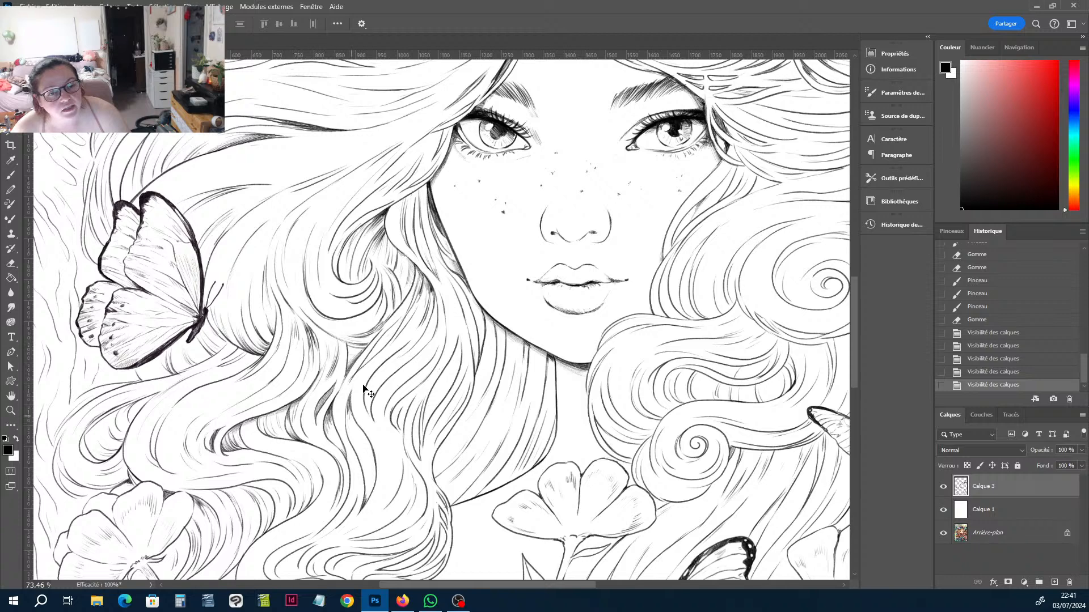
pyautogui.moveTo(615, 374); pyautogui.dragTo(419, 380)
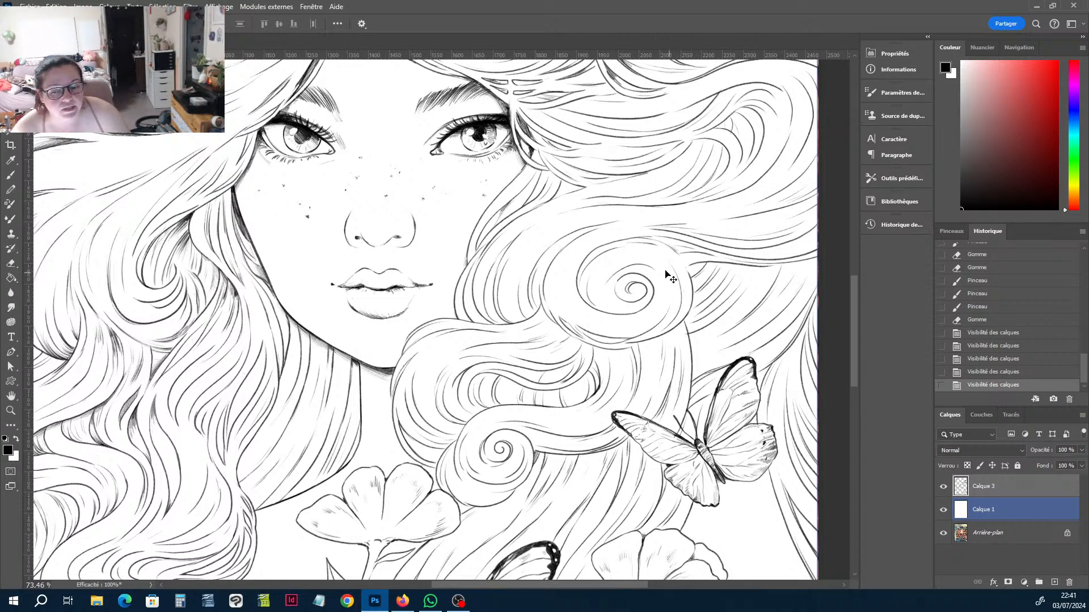
pyautogui.moveTo(322, 339); pyautogui.dragTo(573, 299)
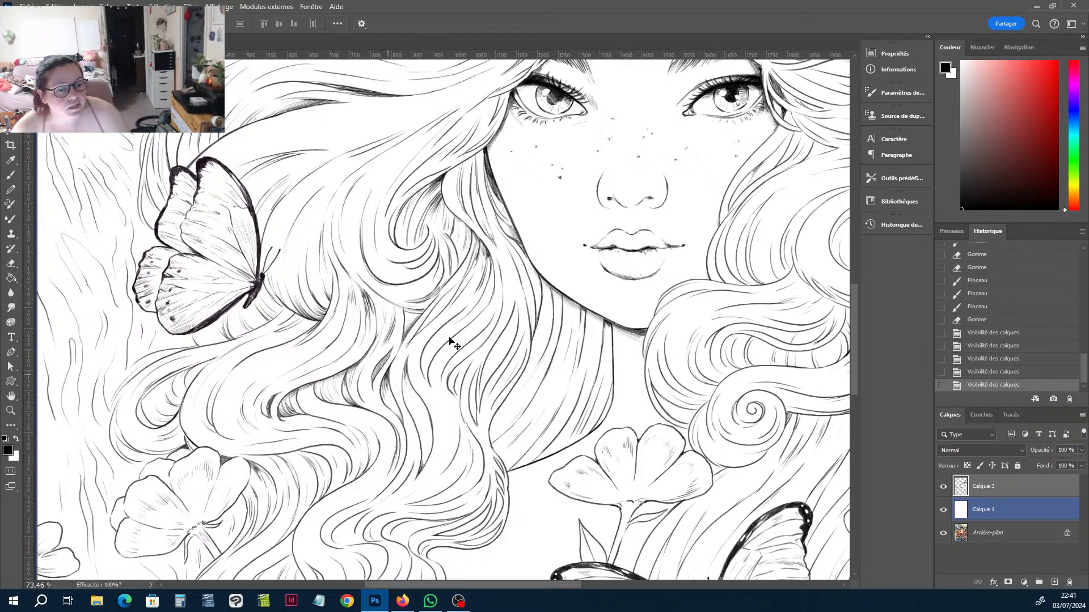
pyautogui.scroll(-2, 451, 278)
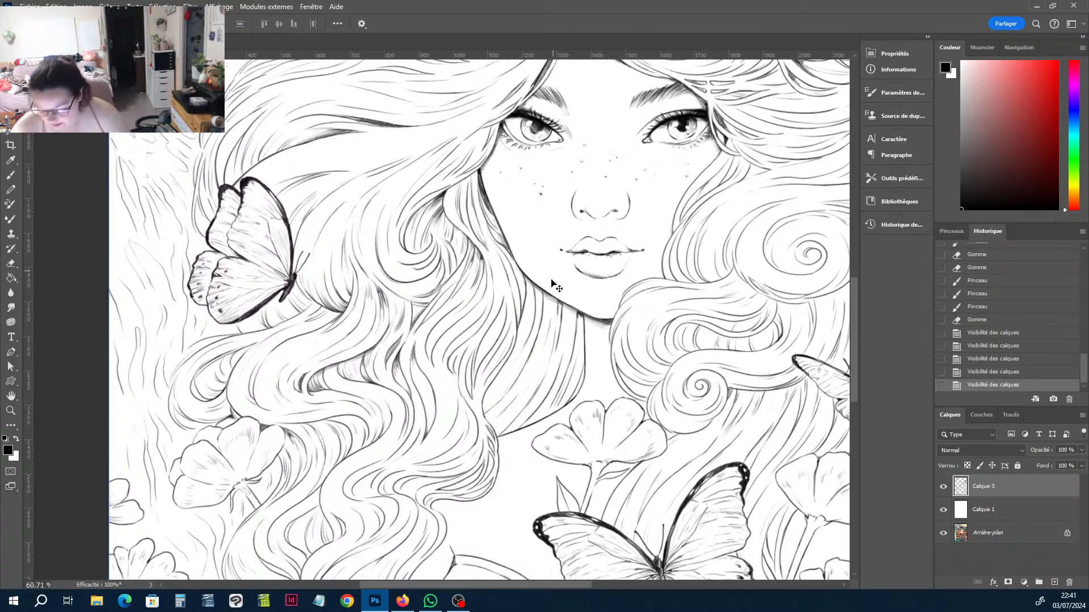
pyautogui.scroll(-3, 573, 290)
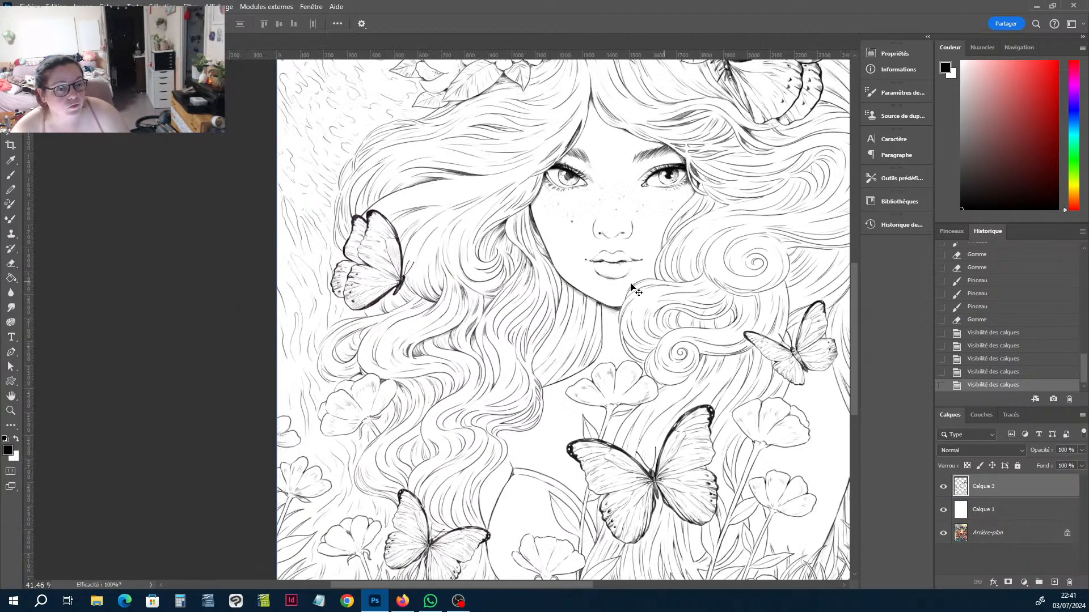
# Examine the line art at overview and closer scale, covering the hair locks, face, butterflies and flowers down to the grass.
pyautogui.scroll(-1, 471, 347)
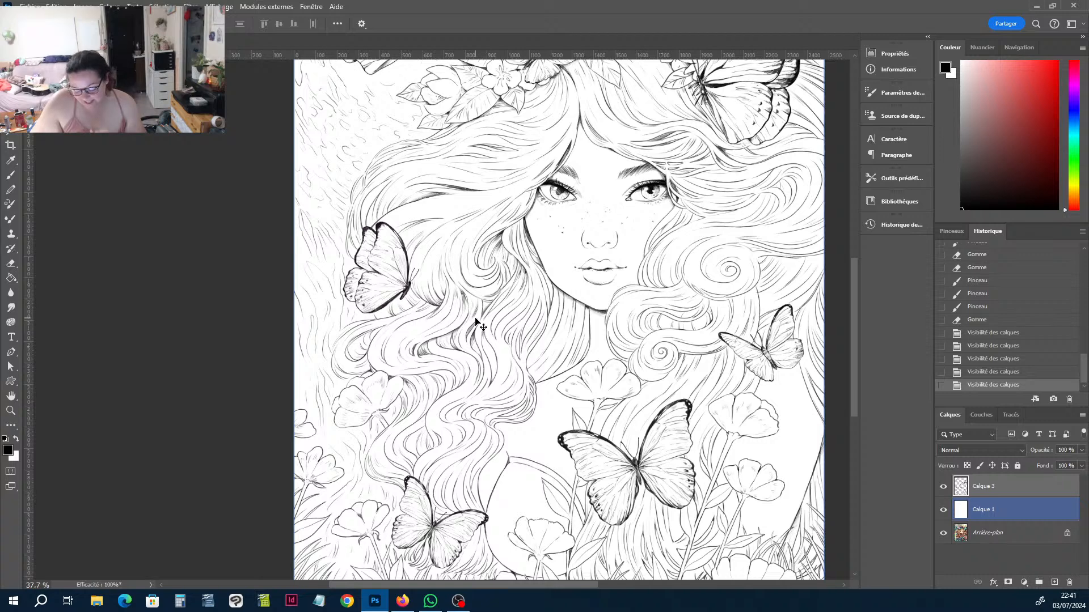
pyautogui.scroll(3, 437, 300)
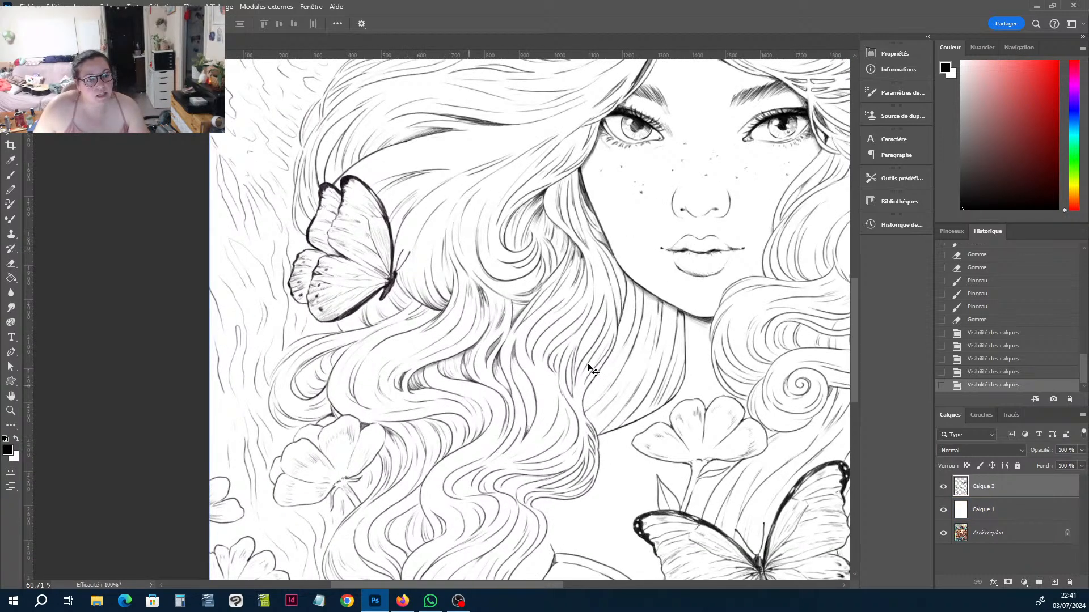
pyautogui.click(499, 351)
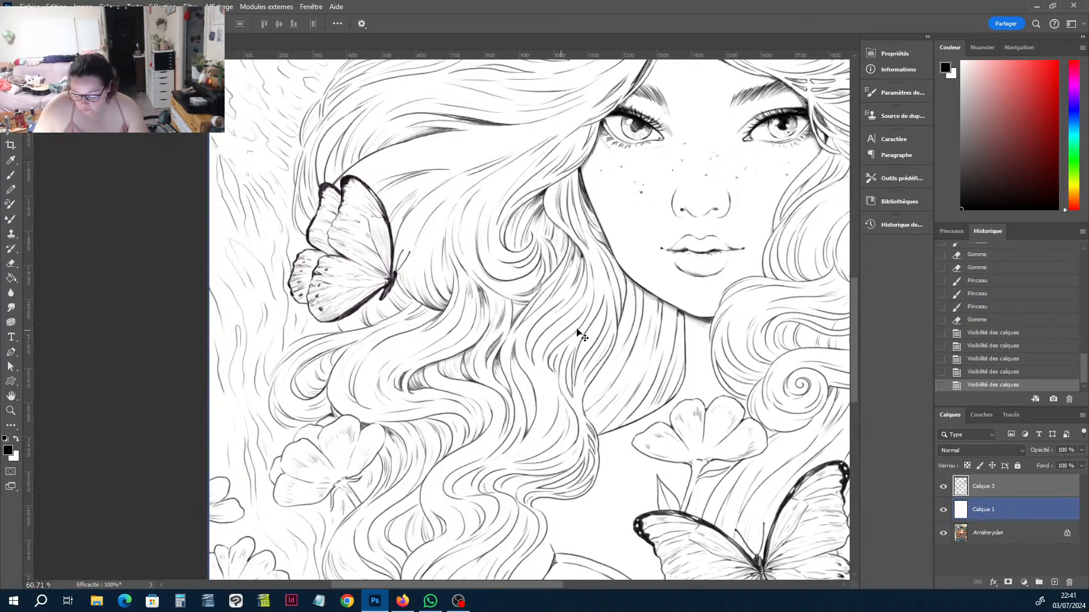
pyautogui.scroll(-1, 594, 414)
pyautogui.scroll(-5, 594, 414)
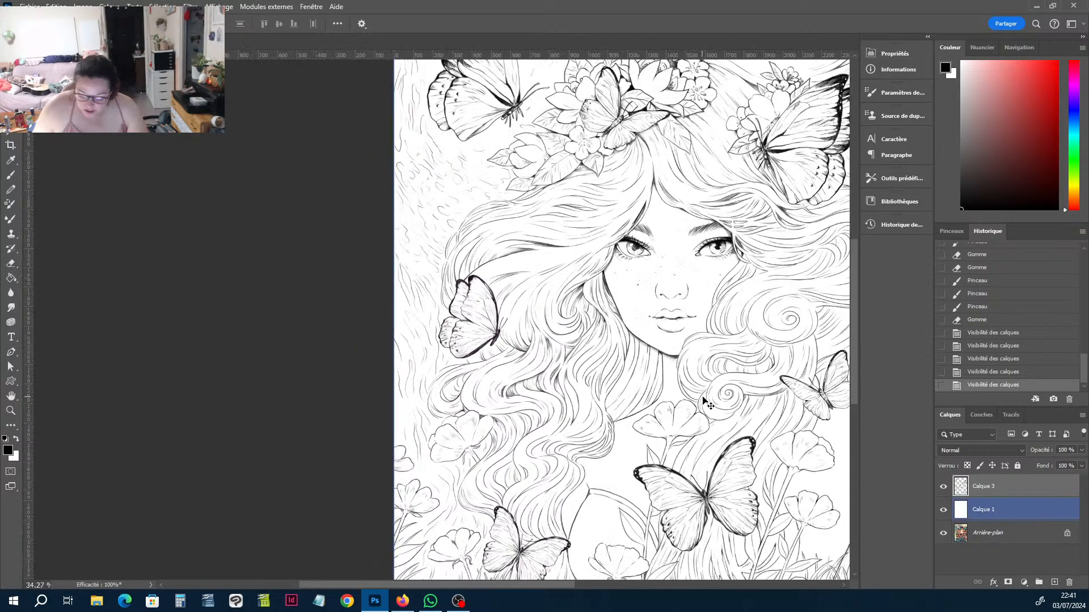
pyautogui.press('h')
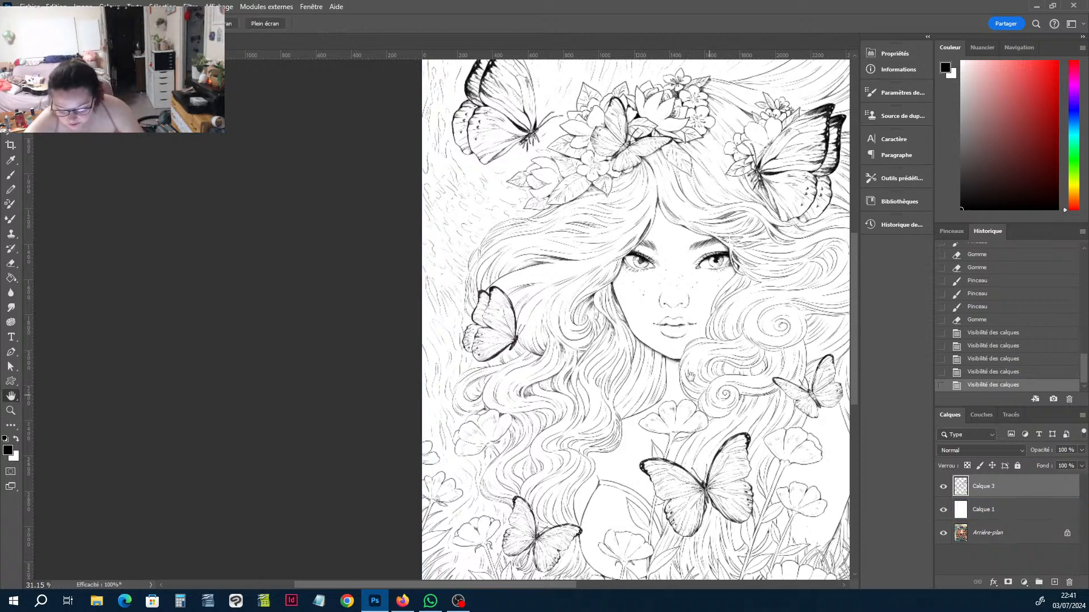
pyautogui.moveTo(680, 379); pyautogui.dragTo(641, 303)
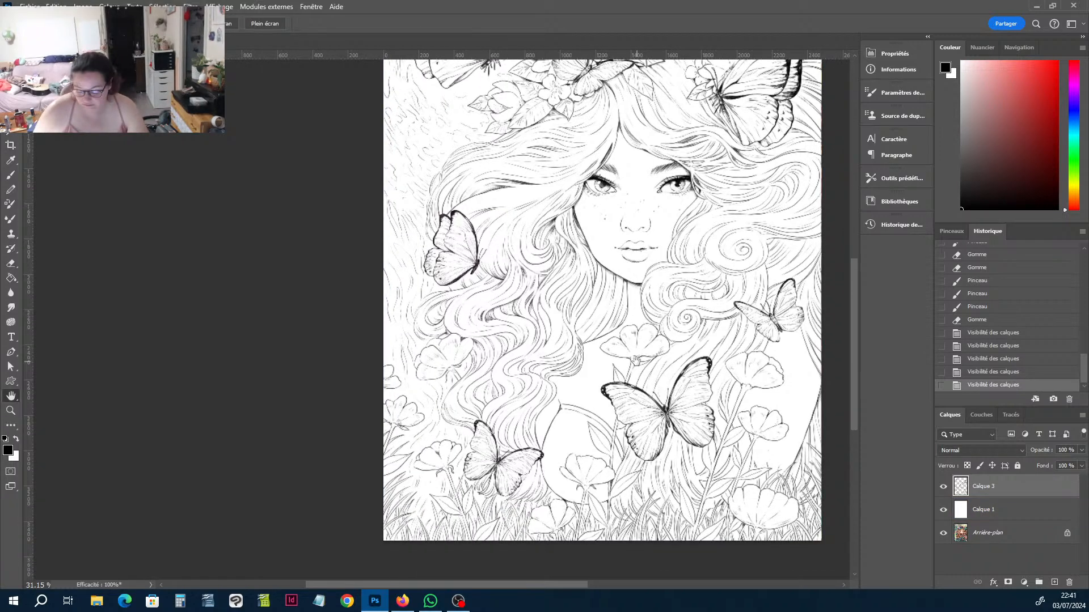
pyautogui.scroll(1, 623, 299)
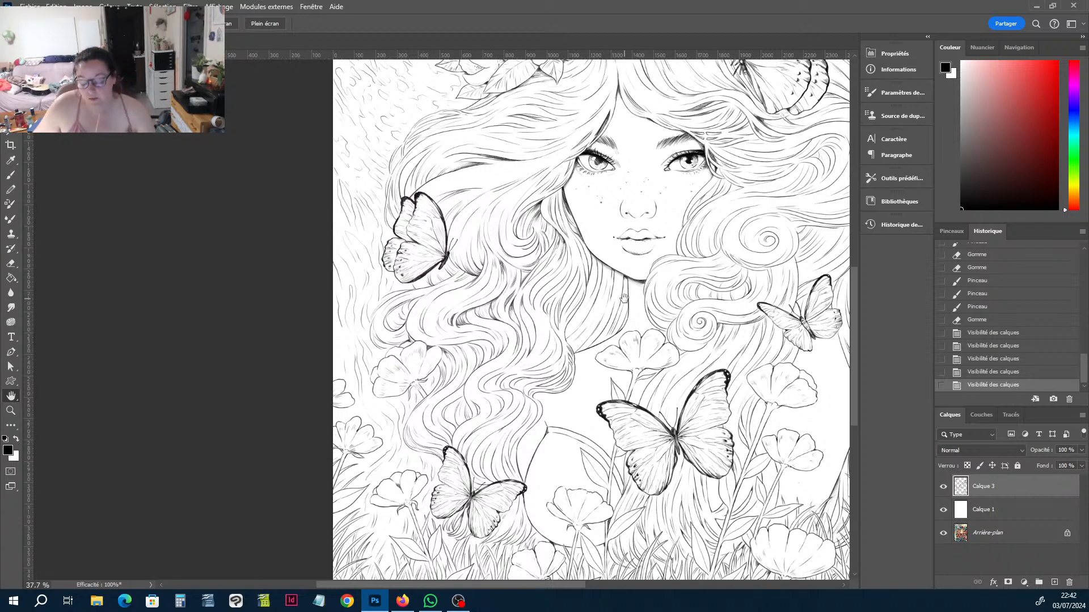
# Hide layers Calque 3 and Calque 1 to view the lower half of the colour painting.
pyautogui.moveTo(943, 486); pyautogui.dragTo(943, 509)
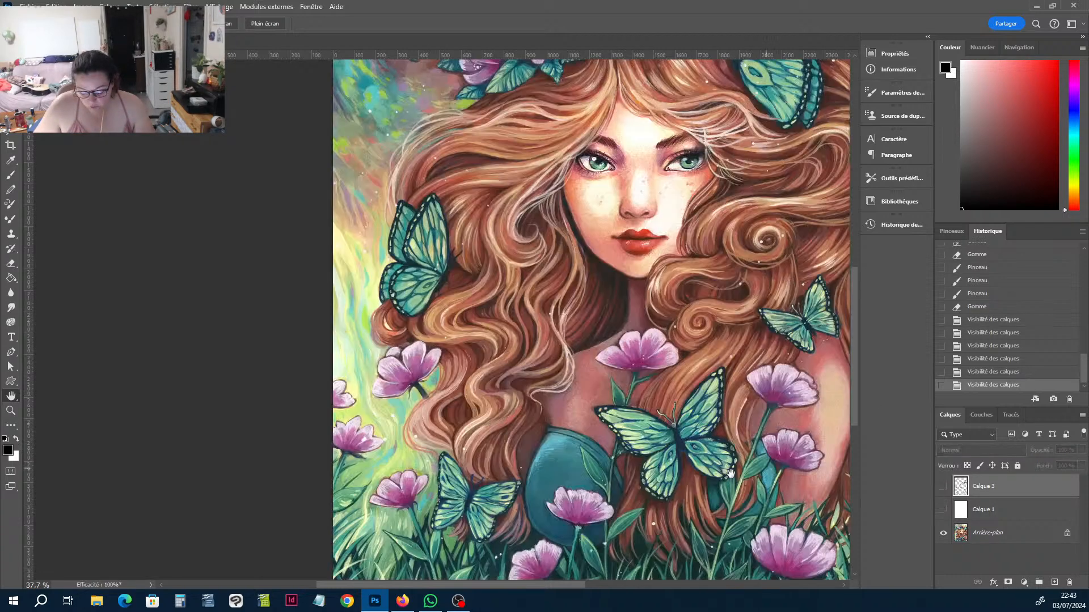
pyautogui.moveTo(712, 478)
pyautogui.mouseDown()
pyautogui.moveTo(682, 393)
pyautogui.moveTo(632, 390)
pyautogui.mouseUp()
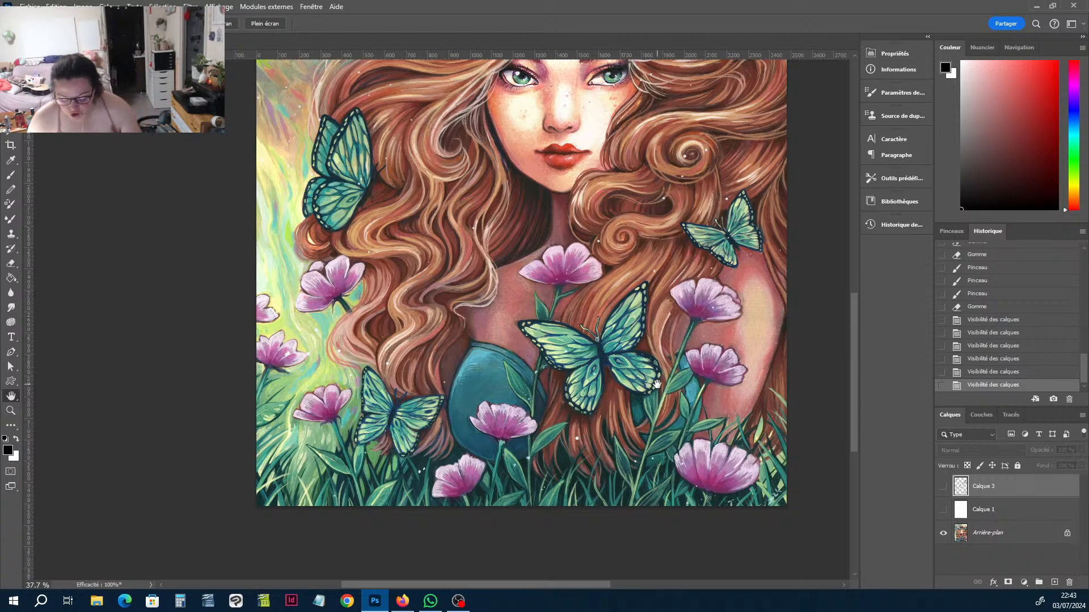
# Open Forestspirit from the Linework folder and hide Calque 1 through Calque 5 so only the background painting shows.
pyautogui.click(29, 6)
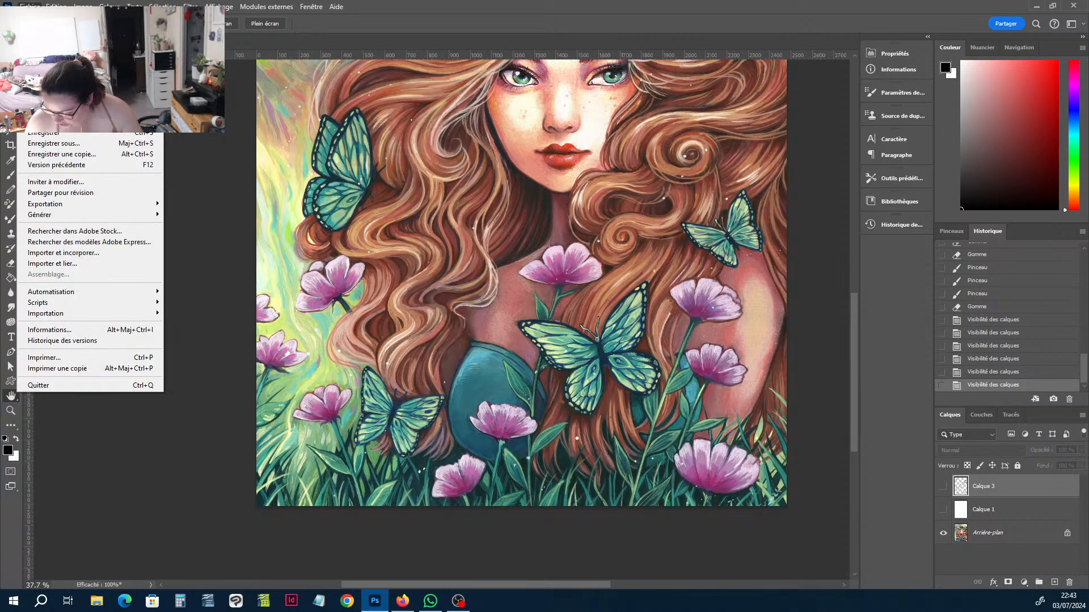
pyautogui.hotkey('ctrl', 'o')
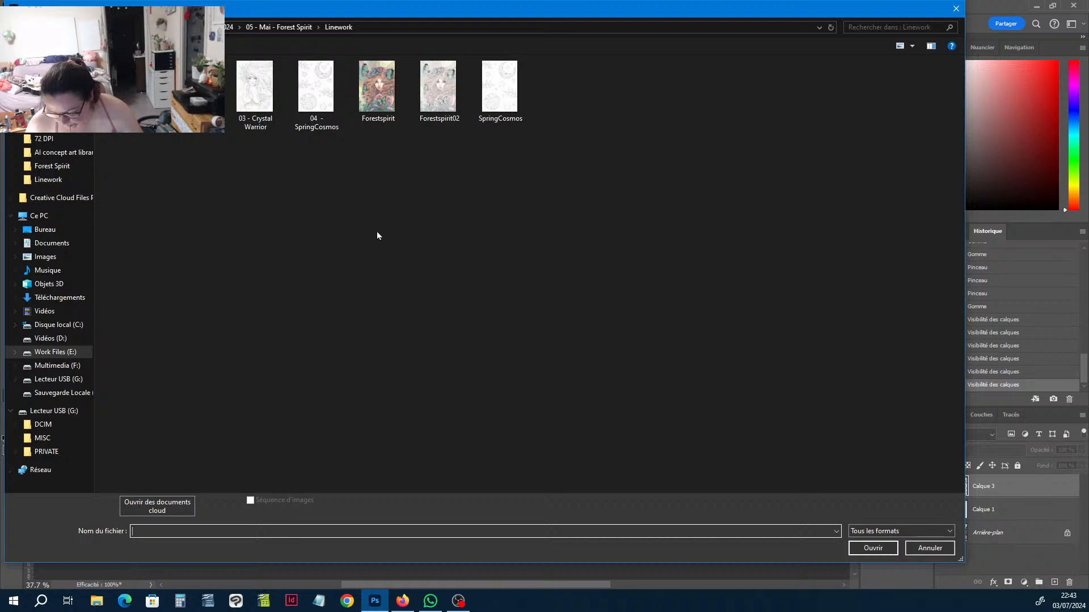
pyautogui.doubleClick(372, 94)
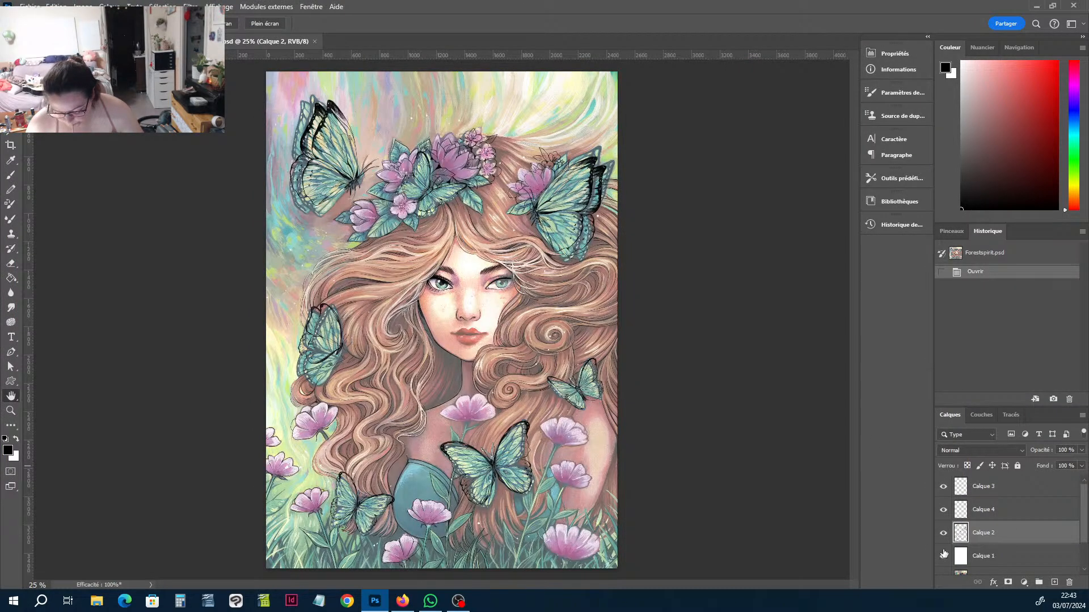
pyautogui.moveTo(944, 554); pyautogui.dragTo(946, 490)
pyautogui.scroll(-2, 959, 512)
pyautogui.click(943, 545)
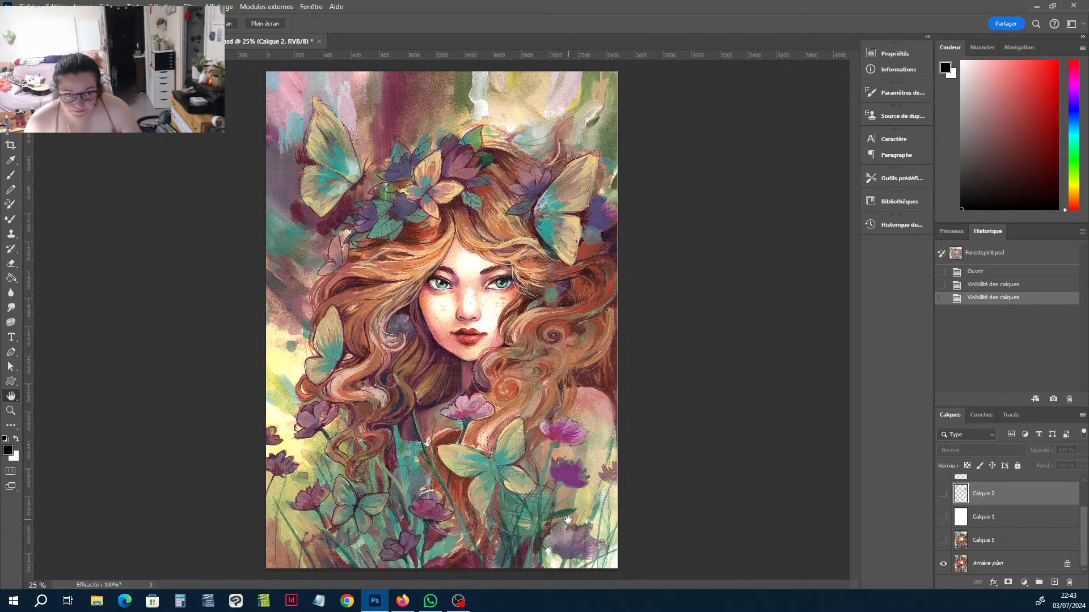
# Float the Forestspirit and Forestspirit02 documents in separate windows and place them side by side, with each whole painting in view.
pyautogui.moveTo(119, 41); pyautogui.dragTo(382, 96)
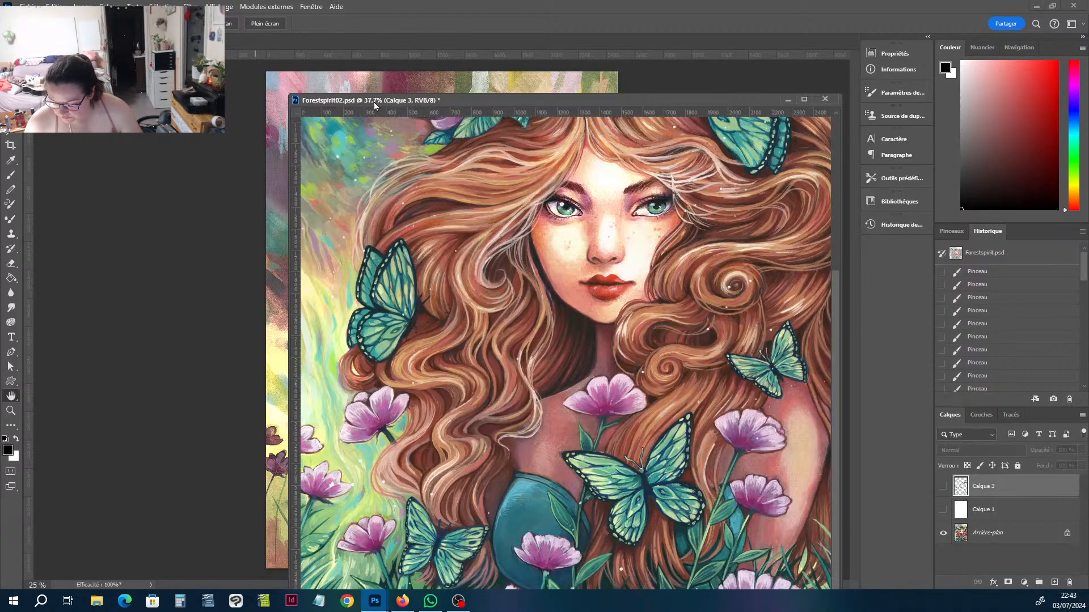
pyautogui.moveTo(114, 42)
pyautogui.mouseDown()
pyautogui.moveTo(118, 62)
pyautogui.moveTo(120, 46)
pyautogui.mouseUp()
pyautogui.moveTo(527, 102); pyautogui.dragTo(576, 54)
pyautogui.scroll(-4, 547, 164)
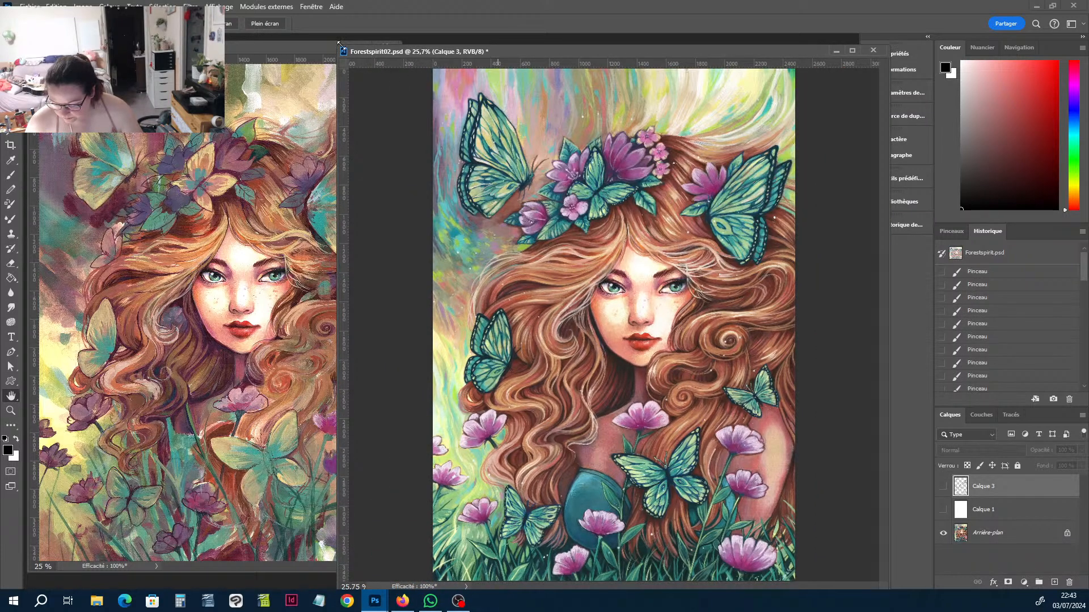
pyautogui.moveTo(340, 47); pyautogui.dragTo(503, 43)
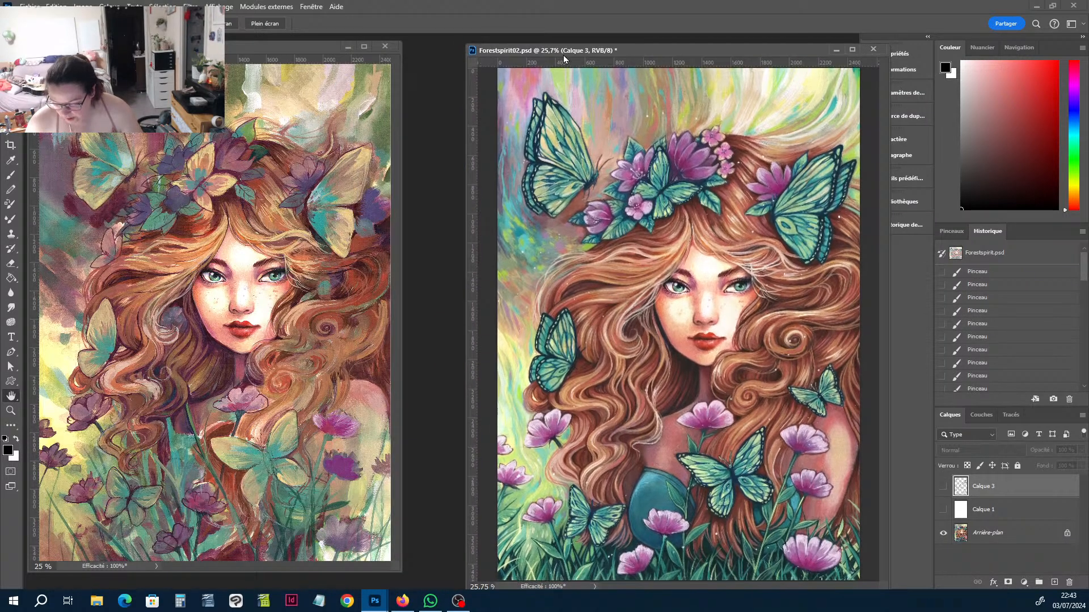
pyautogui.moveTo(649, 52); pyautogui.dragTo(590, 48)
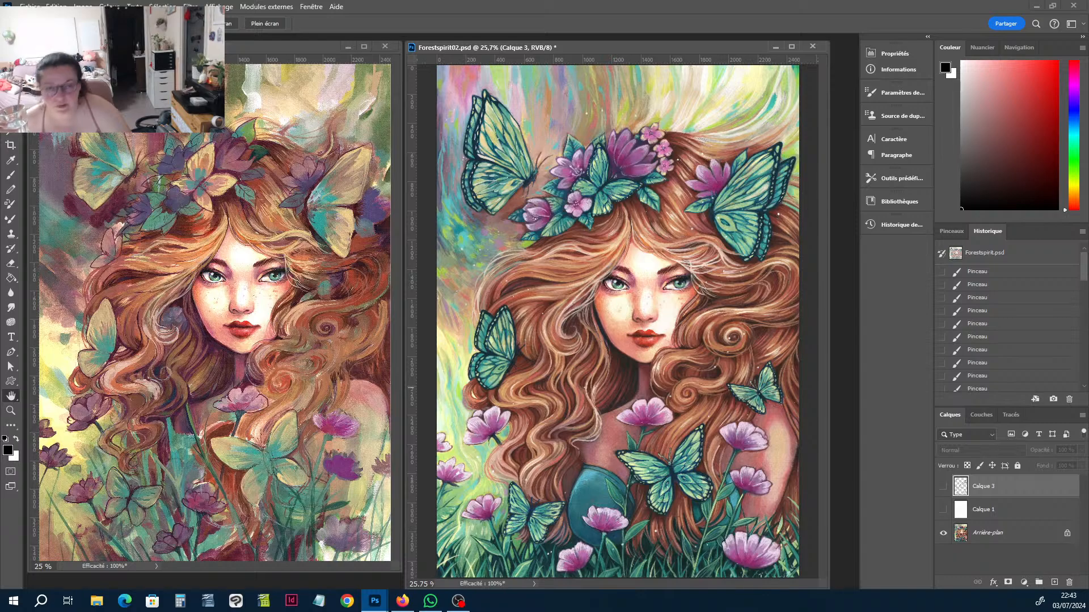
# Examine the Forestspirit painting beside Forestspirit02, covering the flowers, butterflies and plants in its lower part.
pyautogui.hotkey('alt', 'Tab')
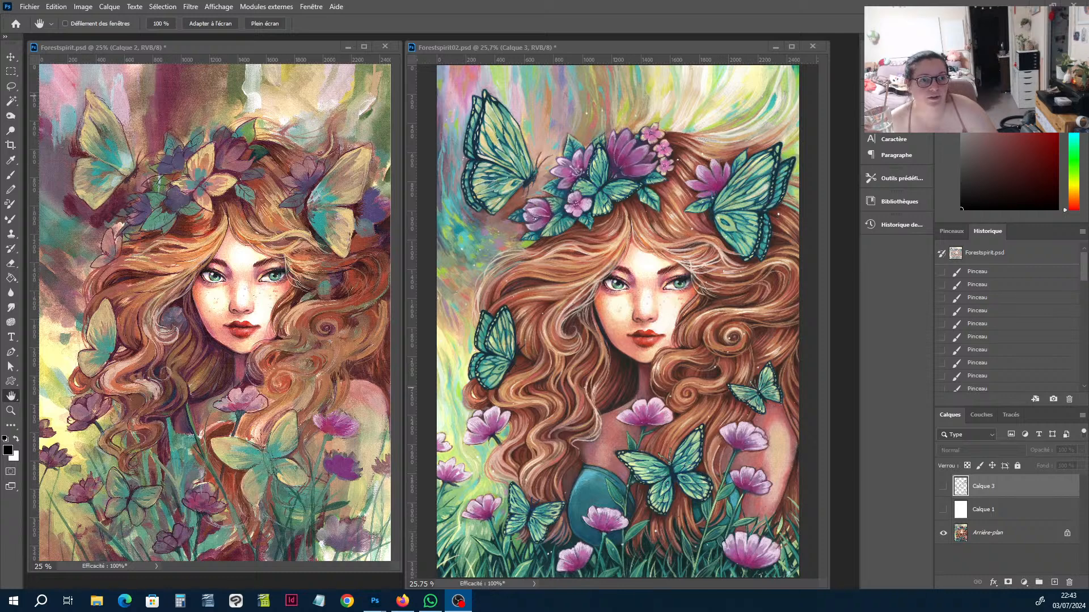
pyautogui.click(173, 250)
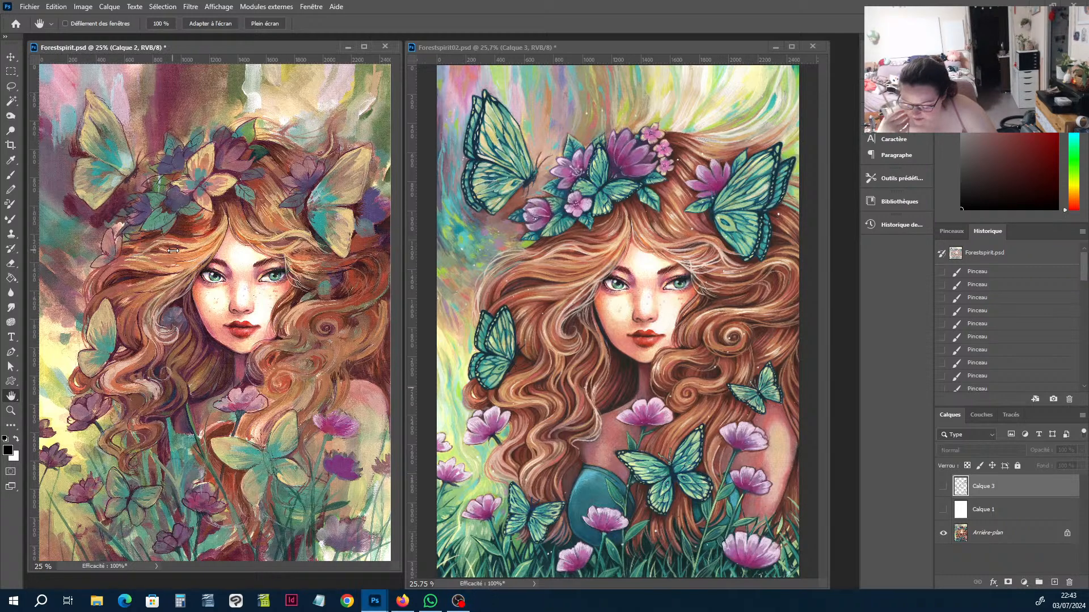
pyautogui.scroll(1, 157, 284)
pyautogui.scroll(-1, 222, 358)
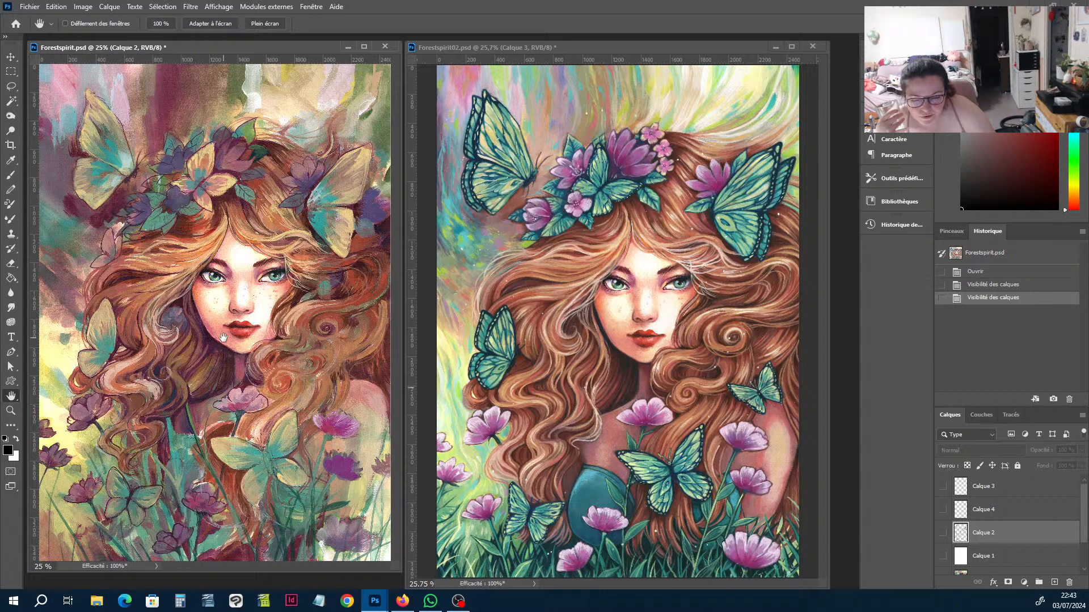
pyautogui.scroll(1, 207, 505)
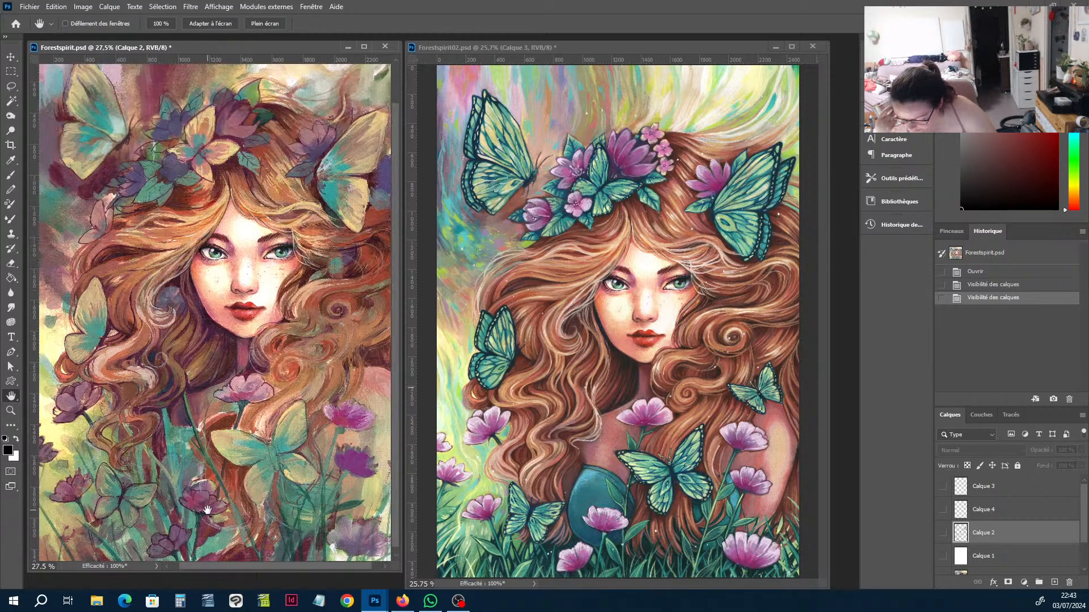
pyautogui.moveTo(249, 515); pyautogui.dragTo(285, 451)
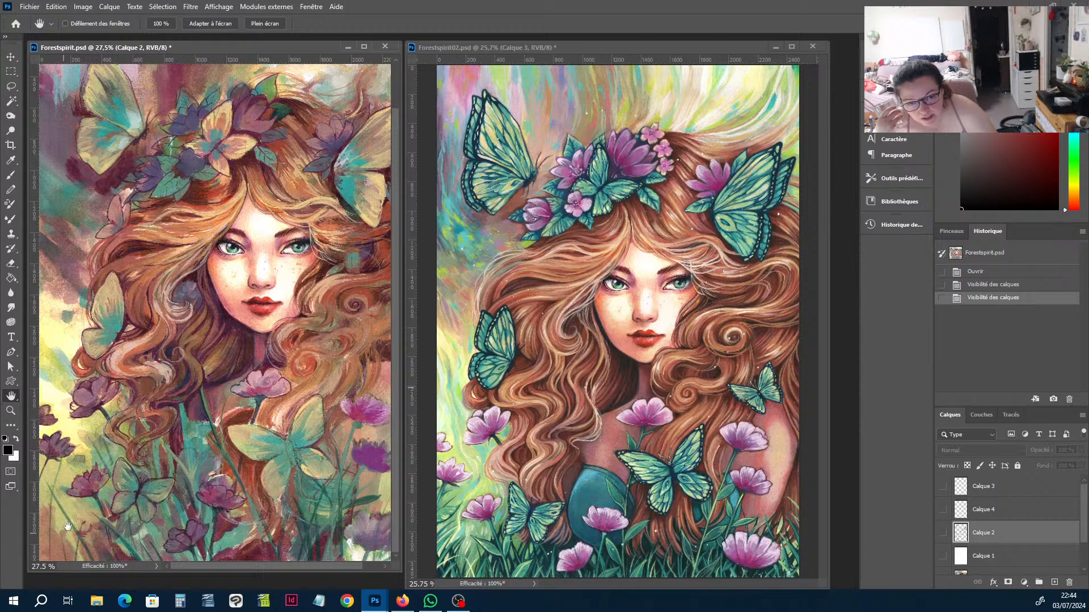
pyautogui.hscroll(2, 60, 512)
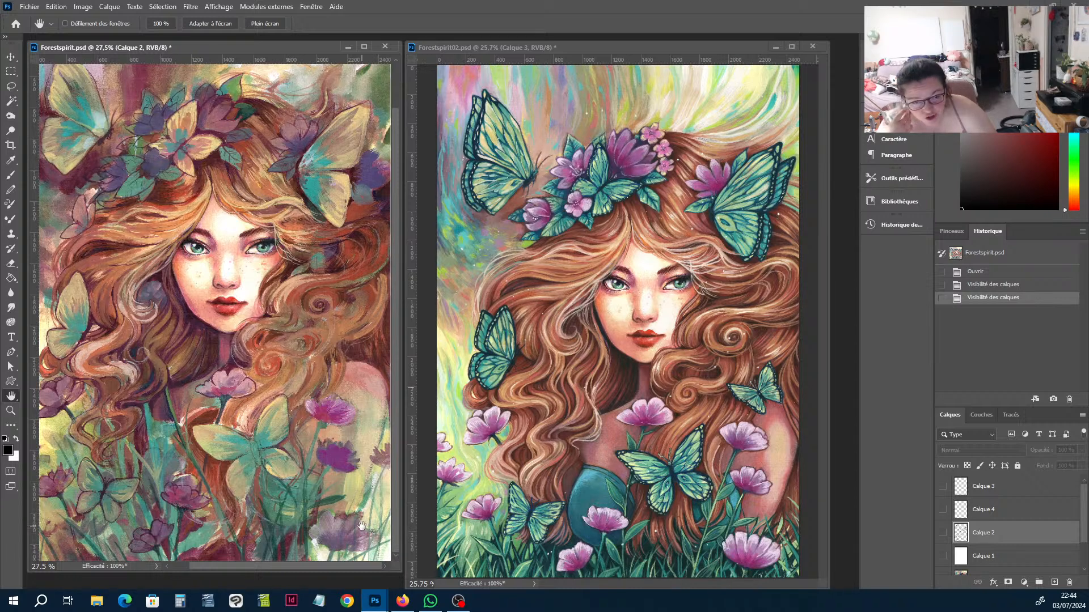
pyautogui.moveTo(177, 497); pyautogui.dragTo(208, 493)
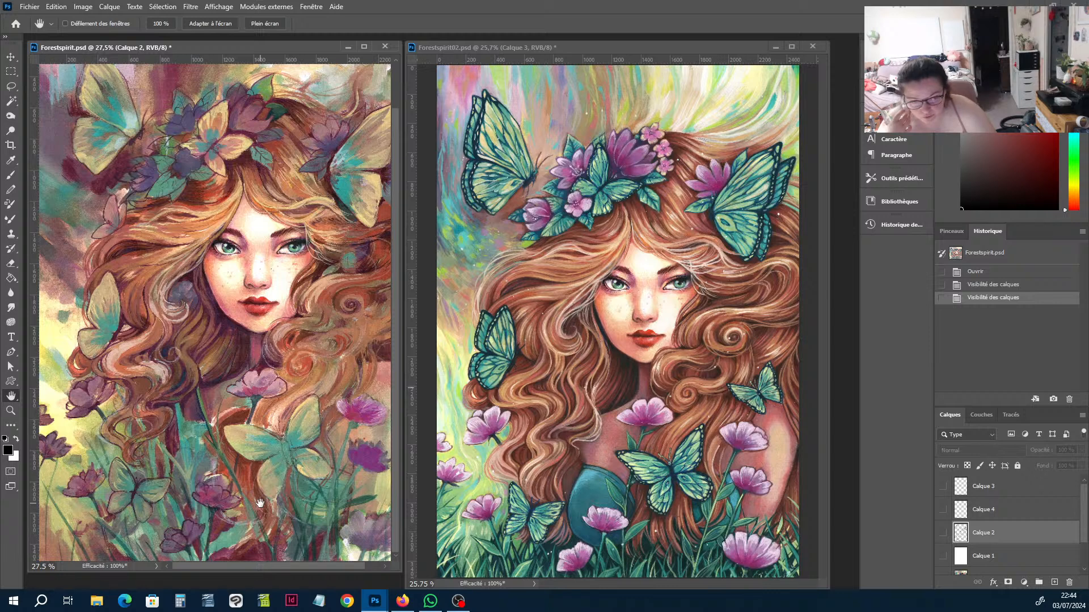
pyautogui.moveTo(218, 518); pyautogui.dragTo(223, 519)
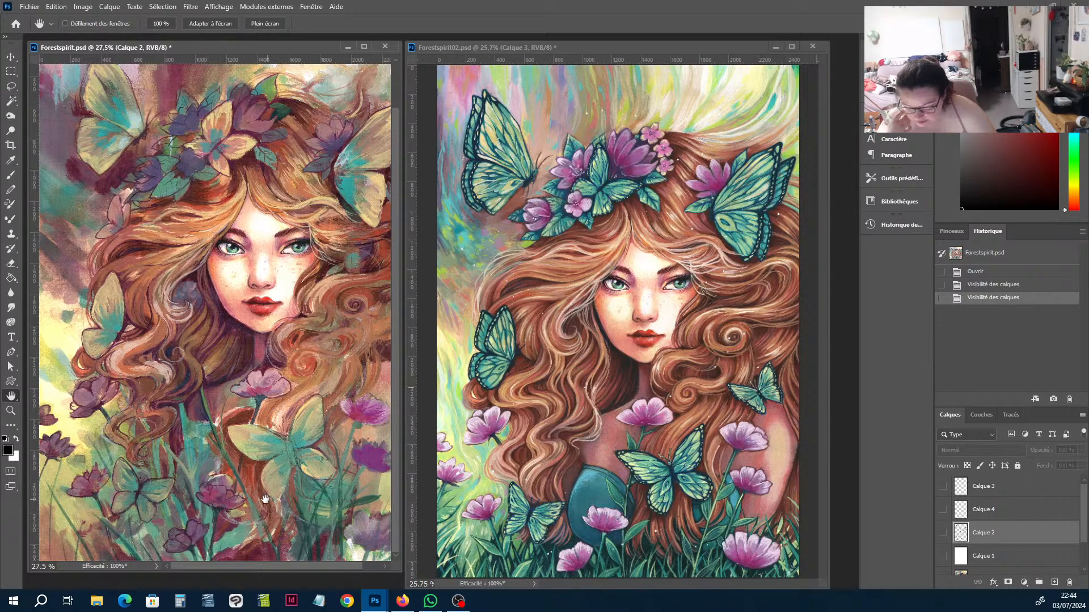
# Compare the hair between the flower crown, side butterfly and face in Forestspirit and Forestspirit02 at matching close-up scale.
pyautogui.scroll(3, 224, 388)
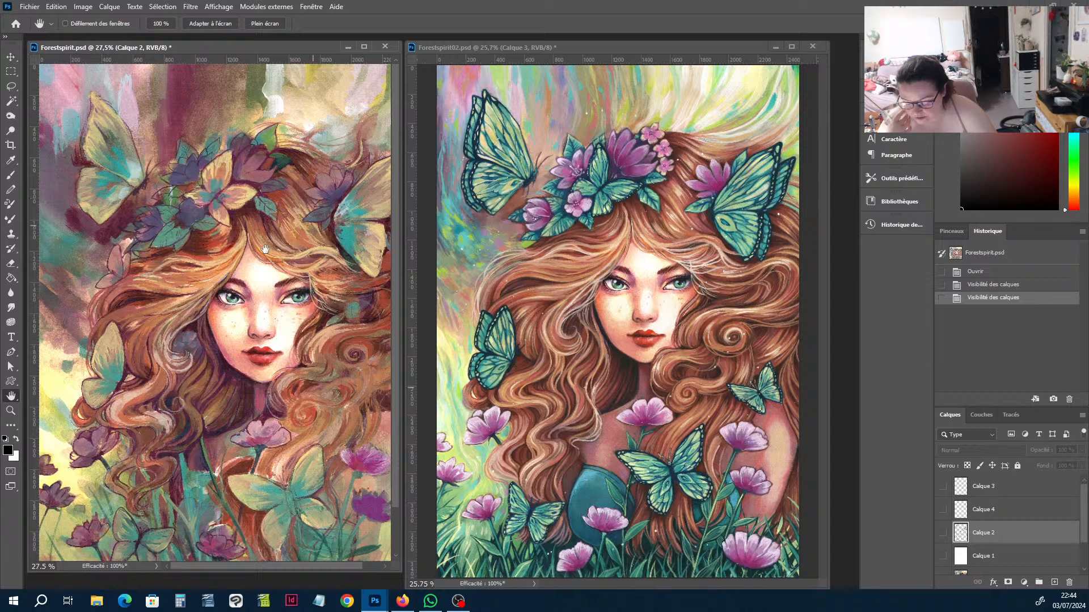
pyautogui.scroll(3, 153, 313)
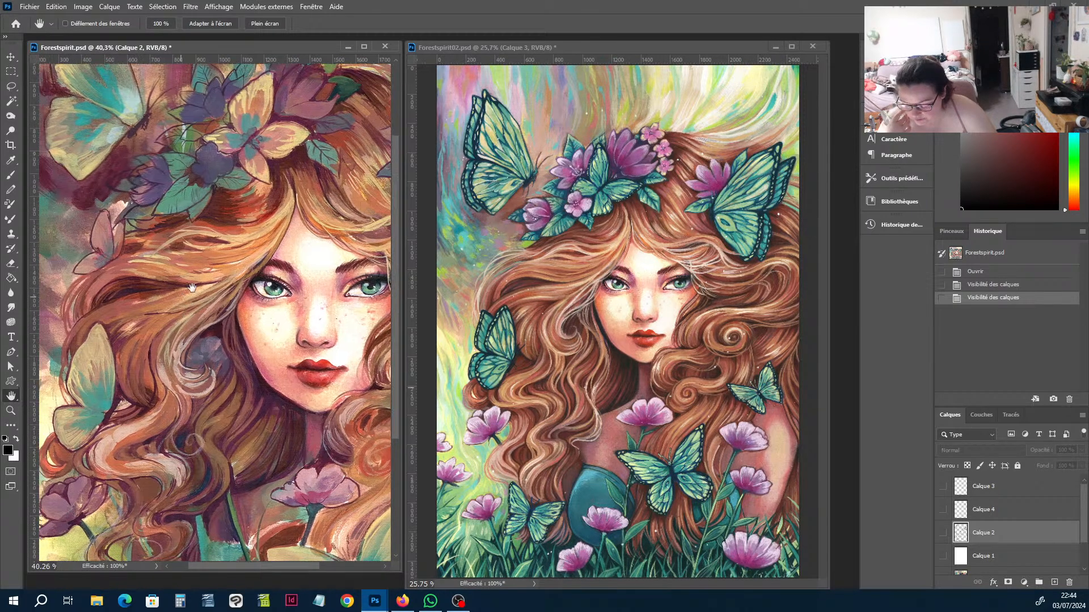
pyautogui.moveTo(179, 314); pyautogui.dragTo(235, 276)
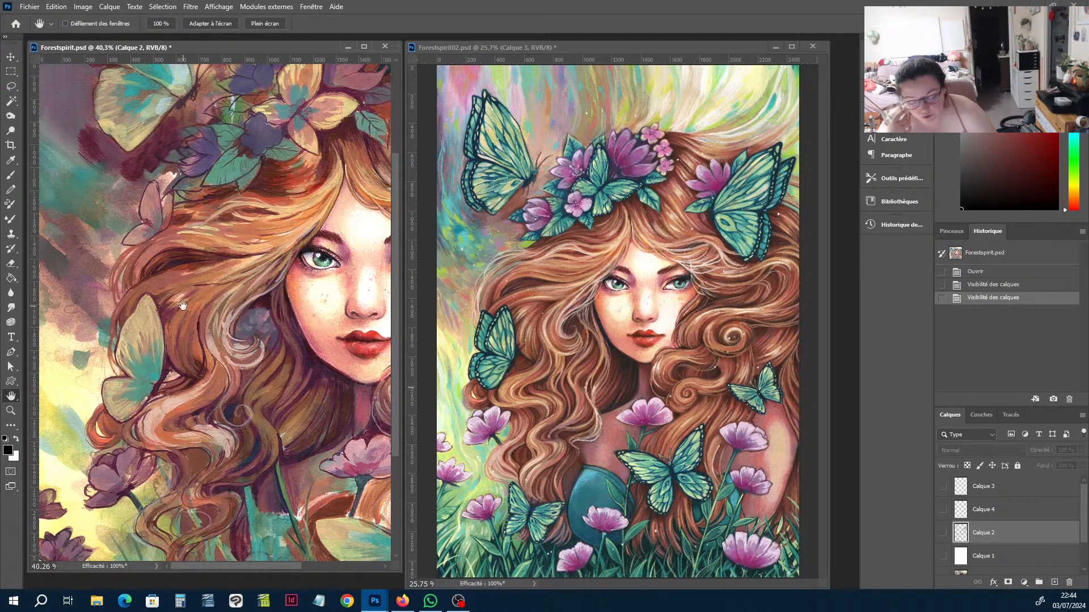
pyautogui.scroll(2, 190, 299)
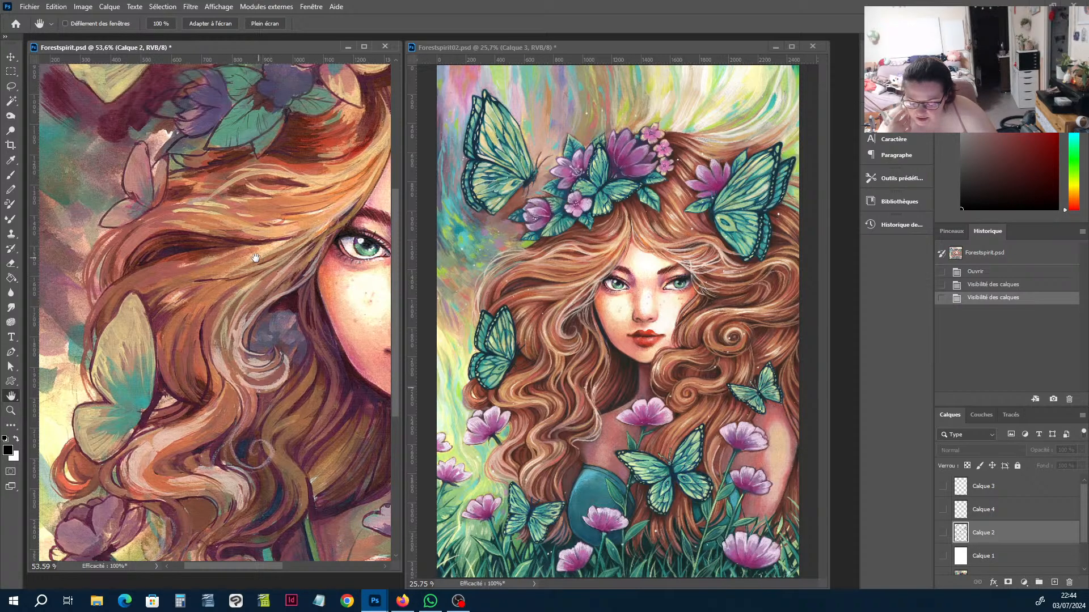
pyautogui.click(579, 326)
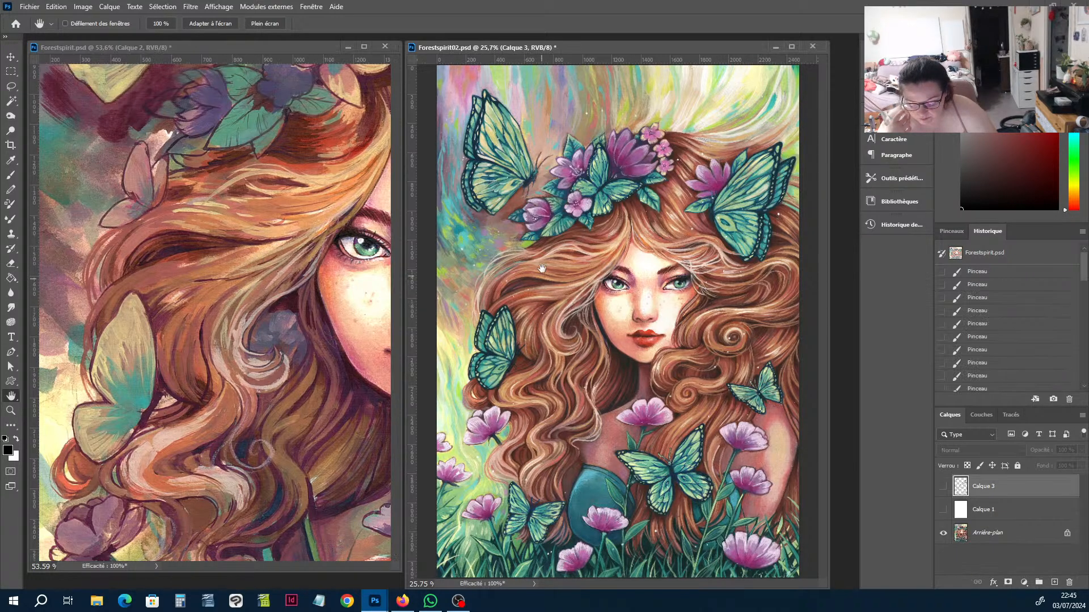
pyautogui.scroll(5, 590, 289)
pyautogui.moveTo(606, 256); pyautogui.dragTo(626, 253)
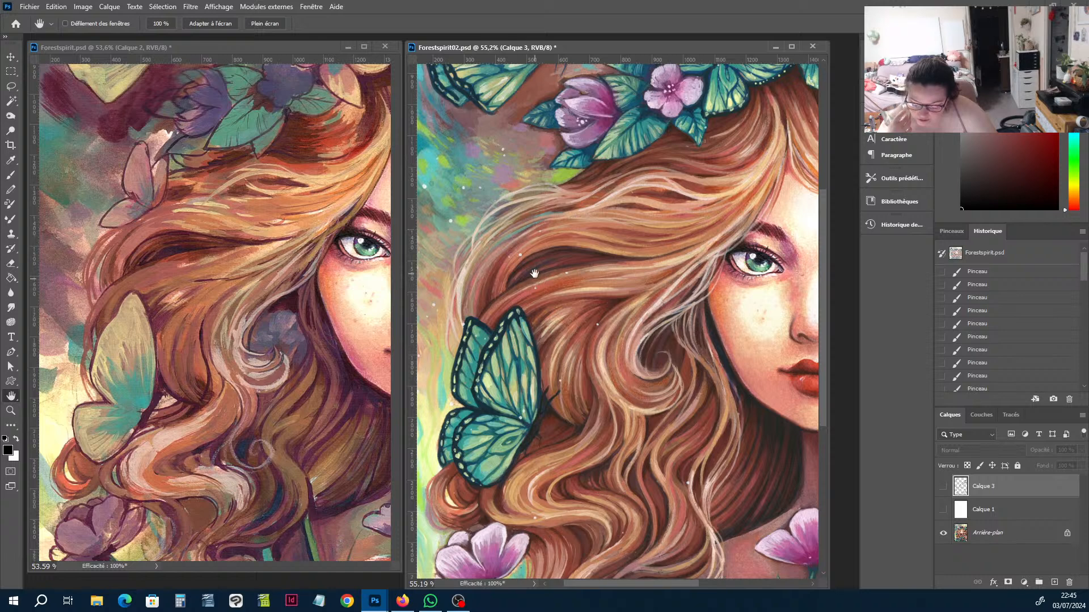
pyautogui.click(209, 226)
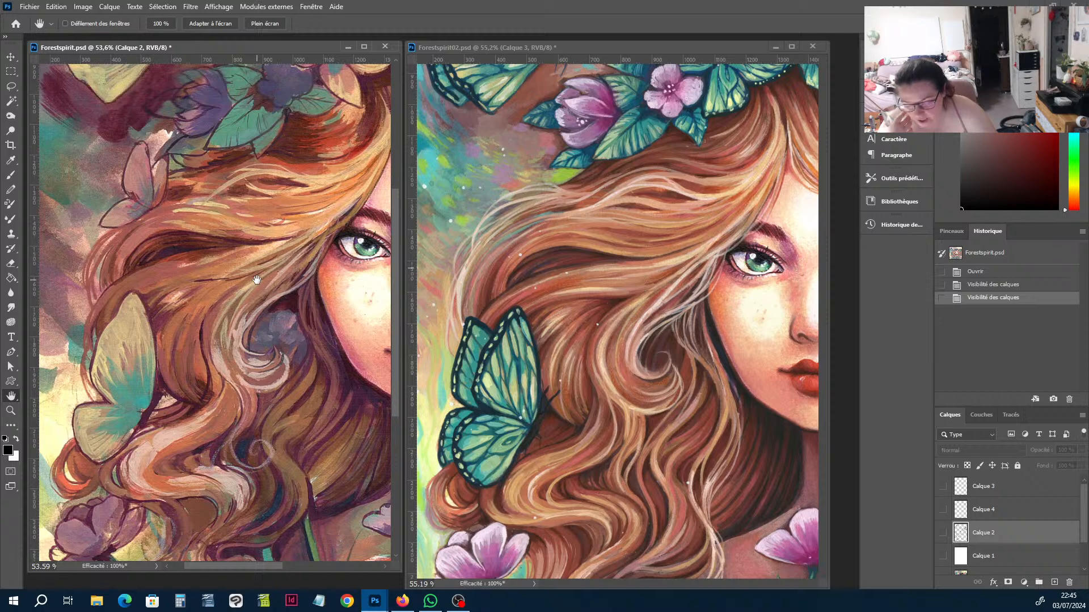
pyautogui.click(604, 219)
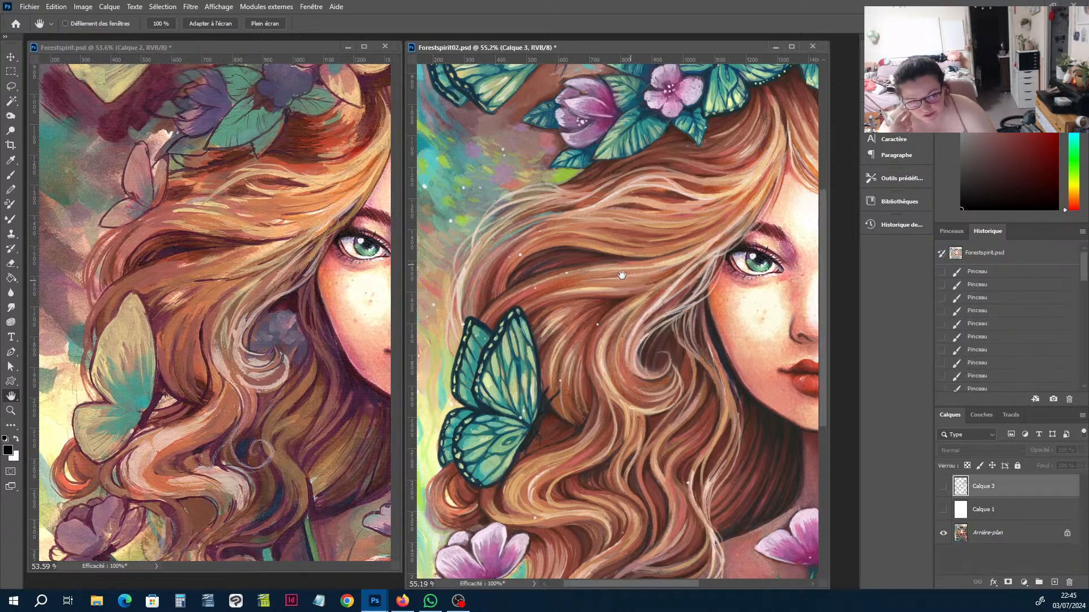
pyautogui.click(158, 353)
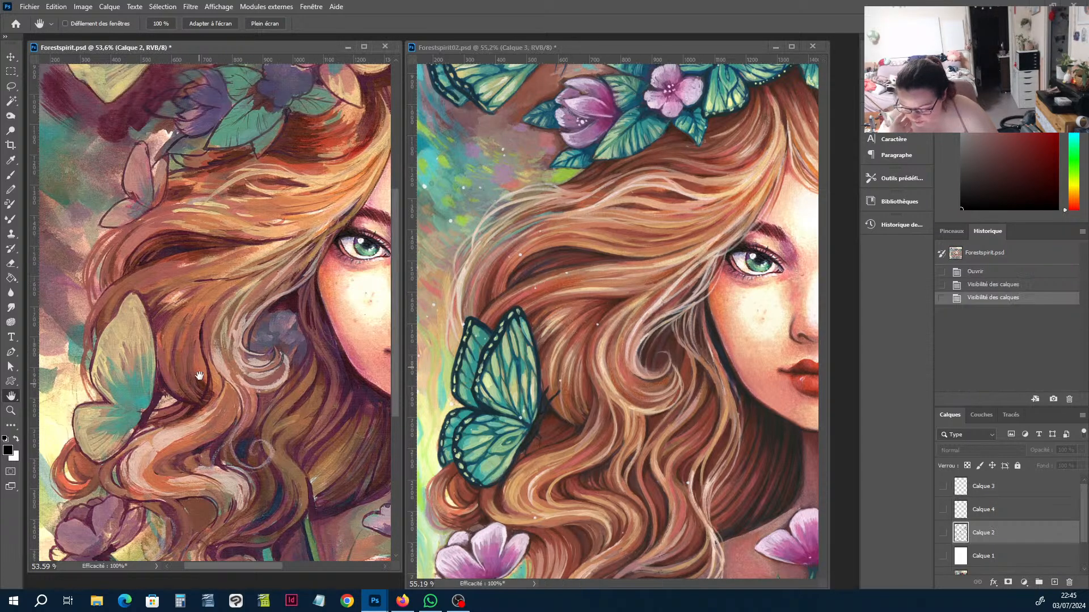
# Examine the Forestspirit painting from the face and hair curls down to the butterflies, flowers and stems in its lower half.
pyautogui.scroll(-2, 199, 376)
pyautogui.scroll(-8, 271, 449)
pyautogui.moveTo(257, 412); pyautogui.dragTo(111, 374)
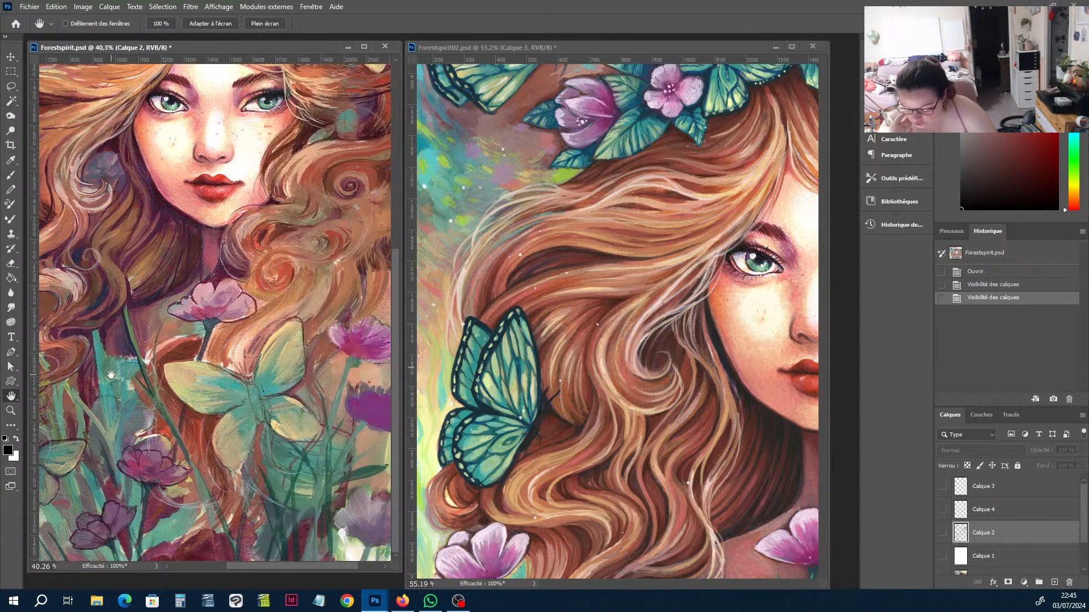
pyautogui.scroll(-3, 193, 451)
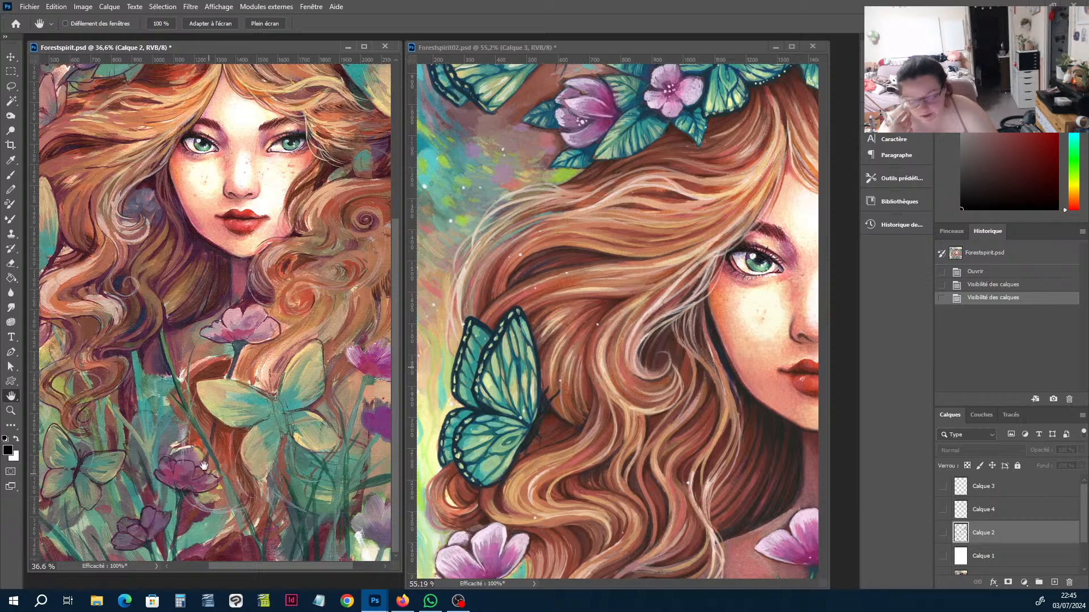
pyautogui.moveTo(282, 447); pyautogui.dragTo(267, 422)
pyautogui.moveTo(198, 492); pyautogui.dragTo(238, 476)
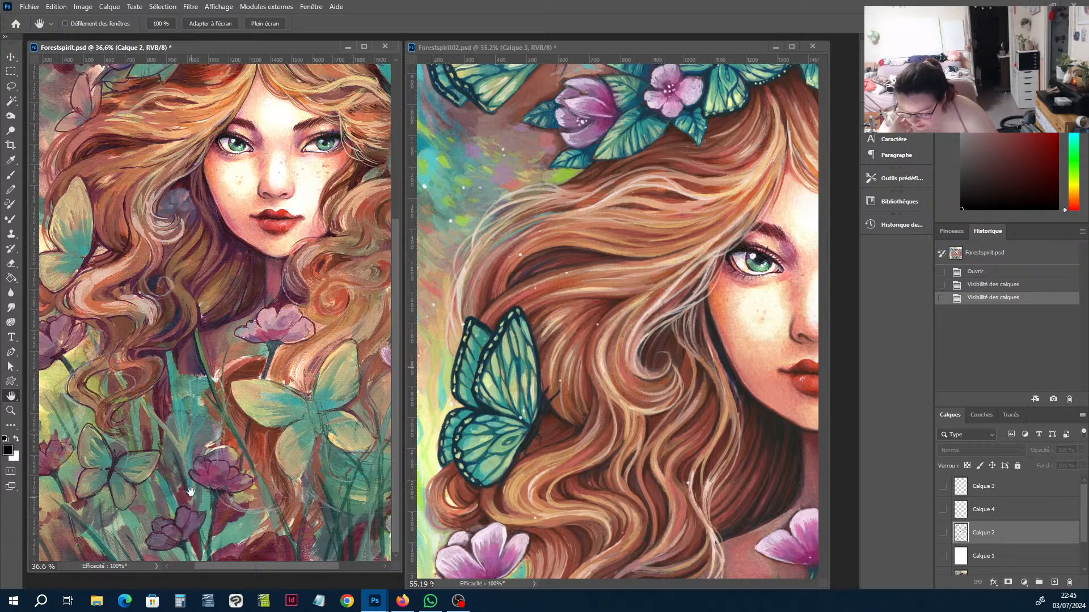
pyautogui.moveTo(209, 492); pyautogui.dragTo(273, 486)
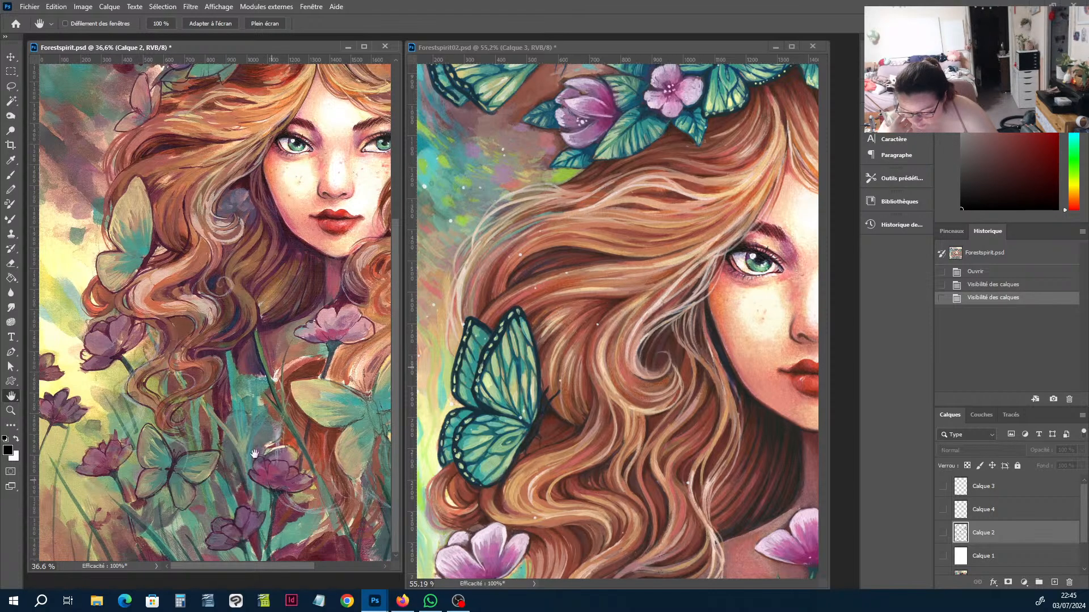
pyautogui.hscroll(5, 265, 475)
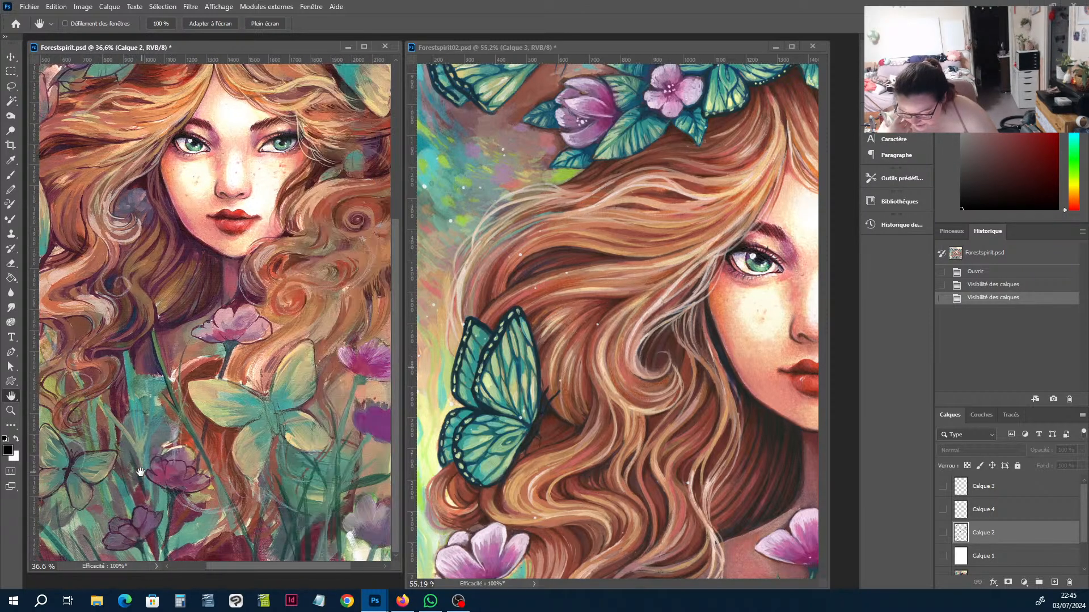
pyautogui.moveTo(101, 470); pyautogui.dragTo(213, 449)
pyautogui.scroll(-3, 212, 448)
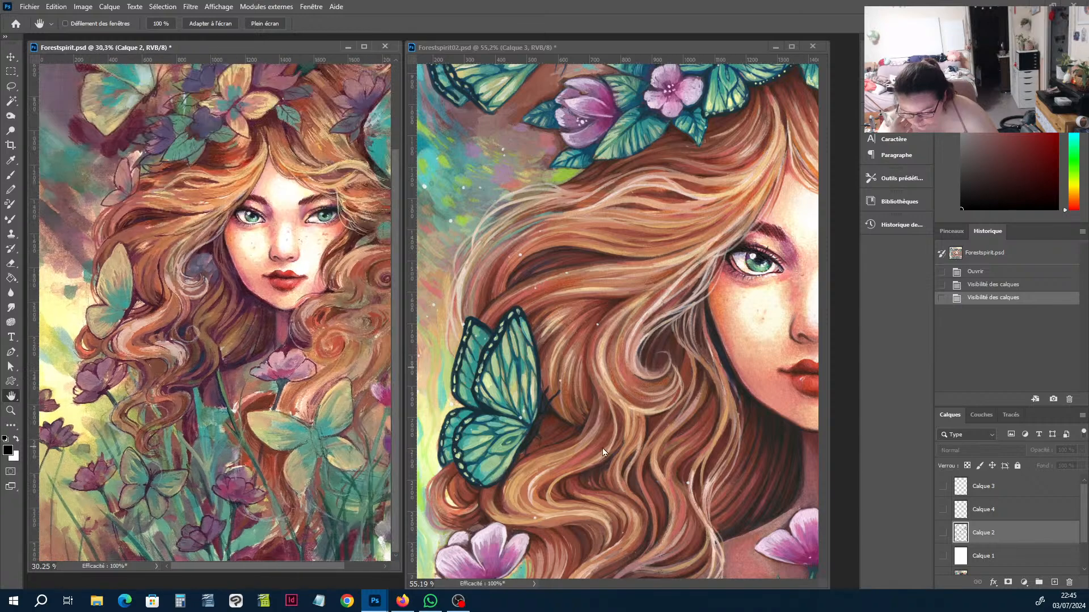
# Compare the neckline, chest butterfly and flowers in Forestspirit02 with the same area of Forestspirit.
pyautogui.click(658, 472)
pyautogui.scroll(-3, 664, 467)
pyautogui.moveTo(688, 439); pyautogui.dragTo(620, 230)
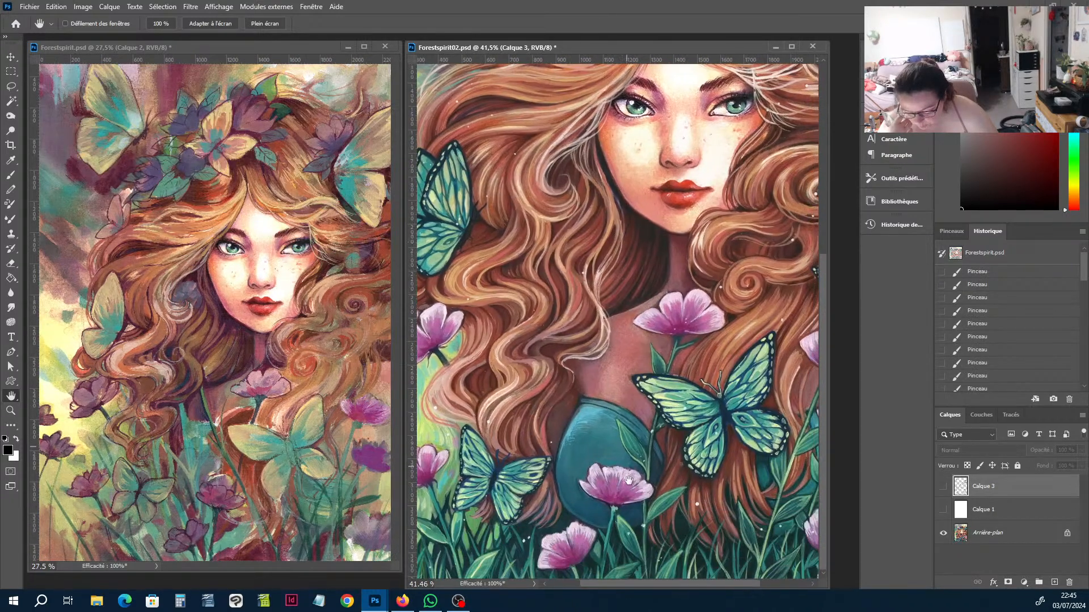
pyautogui.moveTo(627, 443); pyautogui.dragTo(564, 442)
pyautogui.click(291, 435)
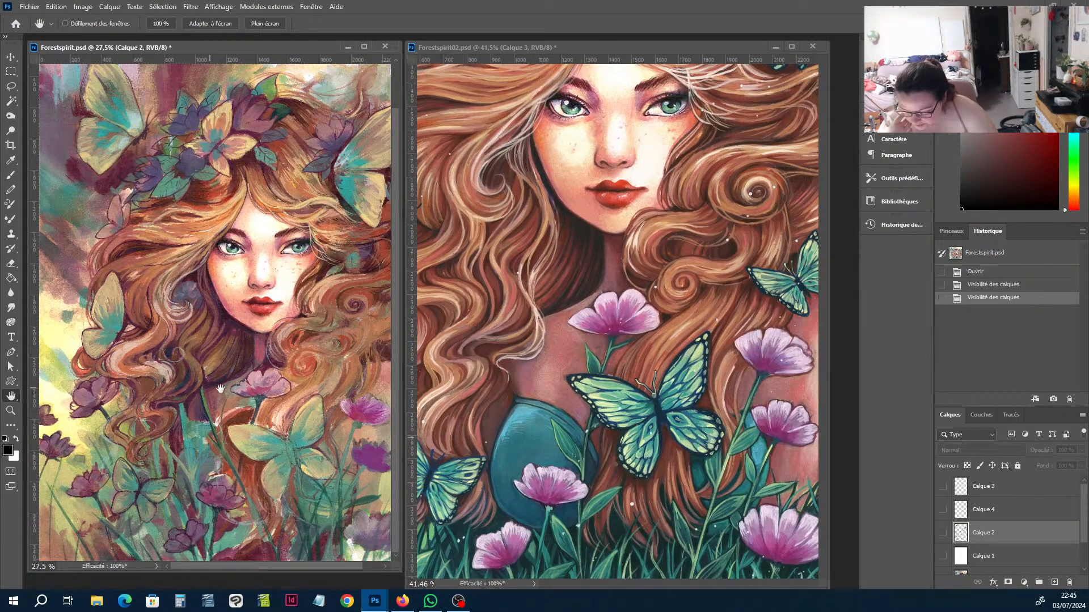
pyautogui.moveTo(221, 389); pyautogui.dragTo(227, 396)
pyautogui.click(541, 240)
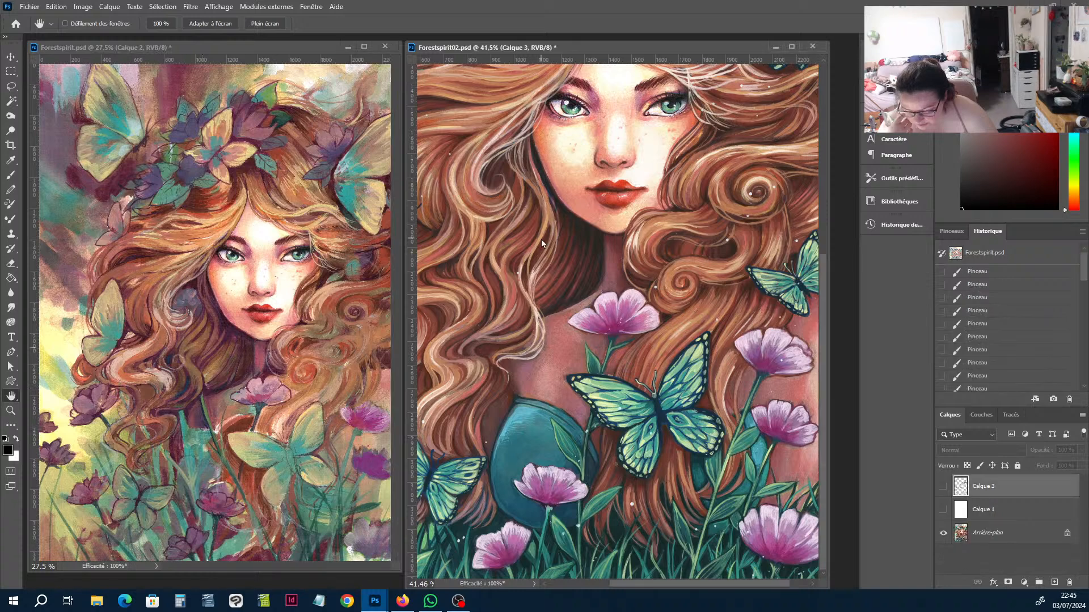
pyautogui.scroll(-2, 574, 334)
# Compare the flower crown, upper butterflies and background of Forestspirit and Forestspirit02 at similar overall scale.
pyautogui.click(219, 224)
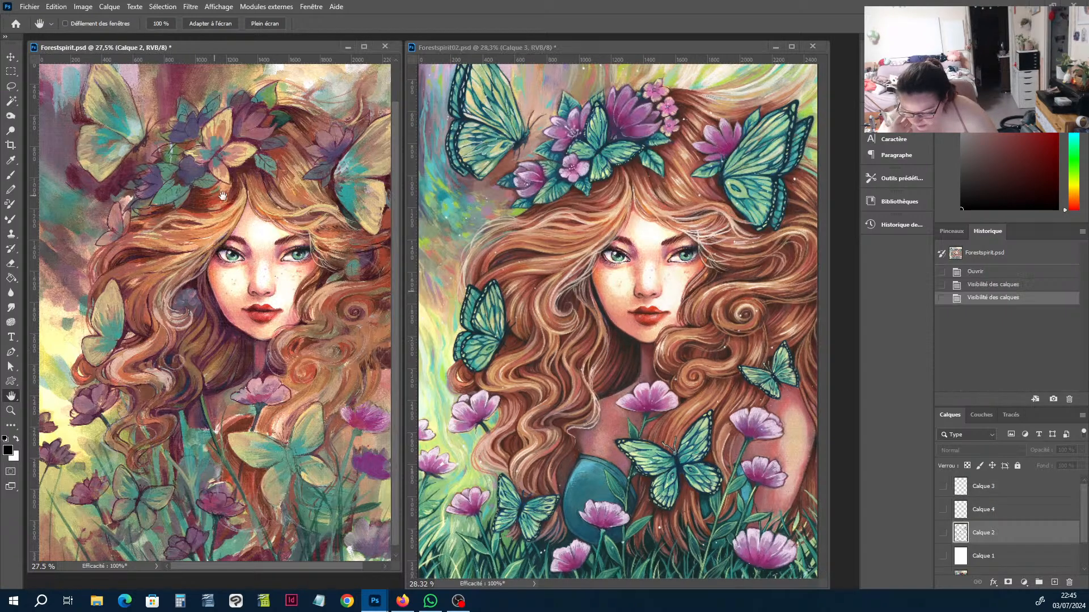
pyautogui.moveTo(222, 195); pyautogui.dragTo(224, 238)
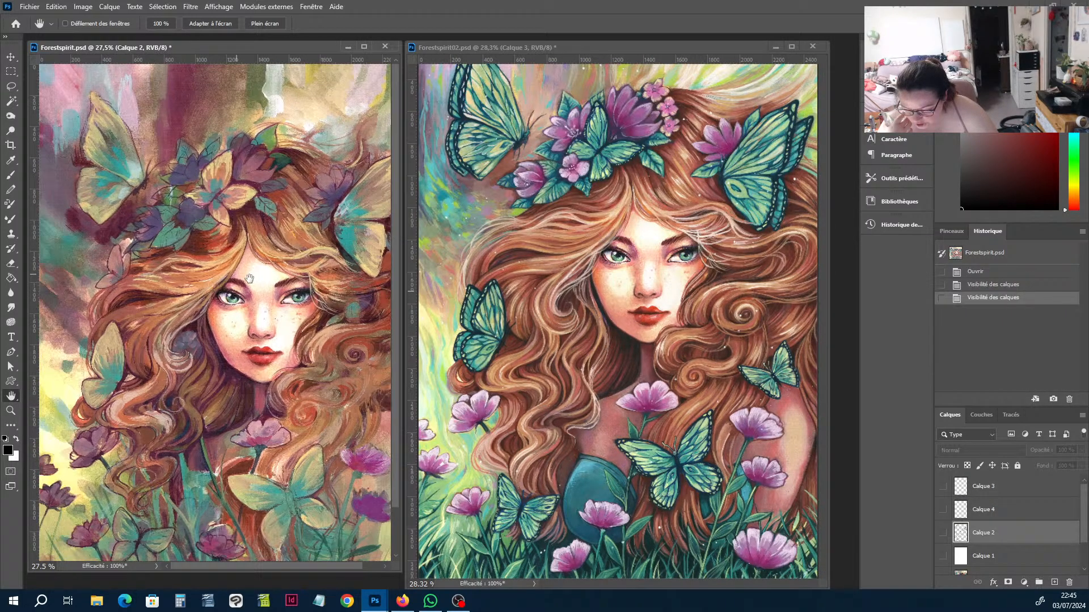
pyautogui.click(665, 187)
pyautogui.moveTo(651, 212); pyautogui.dragTo(643, 262)
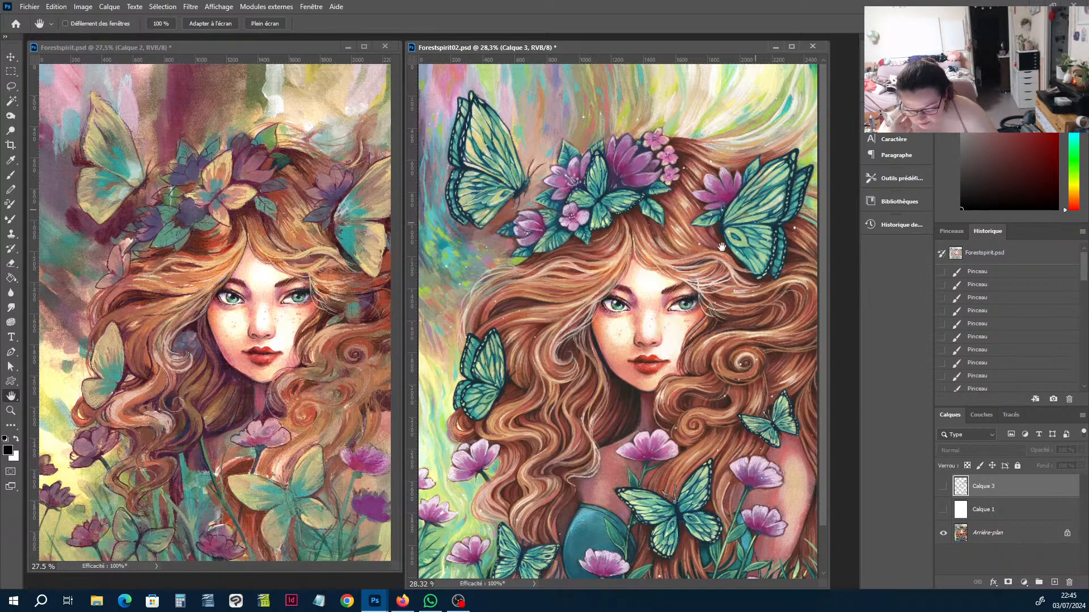
pyautogui.click(342, 273)
pyautogui.moveTo(290, 232); pyautogui.dragTo(254, 232)
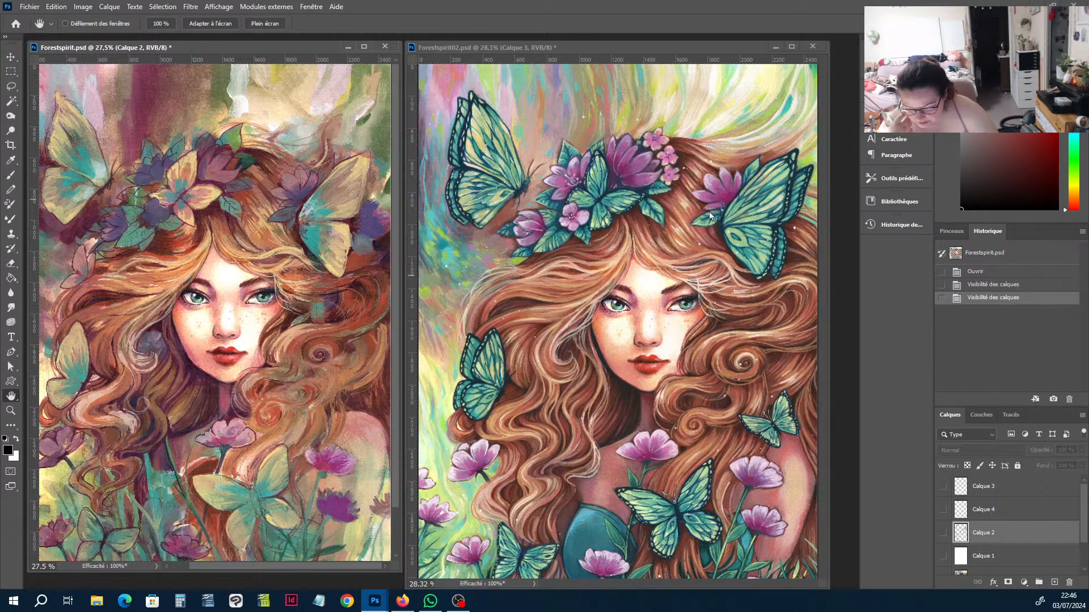
pyautogui.click(632, 389)
pyautogui.moveTo(649, 432); pyautogui.dragTo(670, 287)
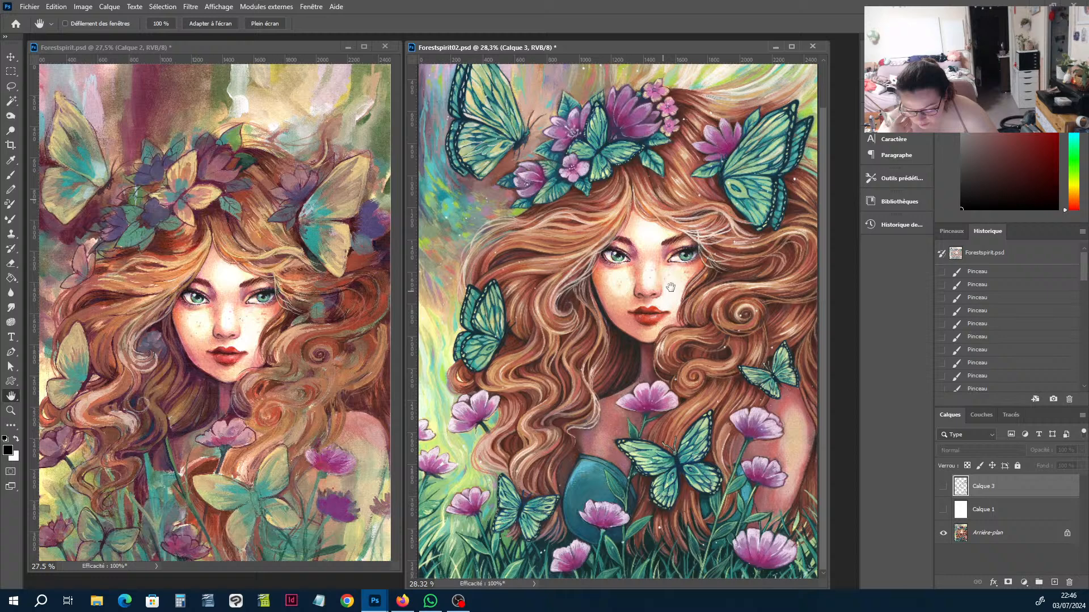
# Compare the lower flowers, butterflies and grass in both paintings, and check Forestspirit02 as a whole.
pyautogui.click(134, 366)
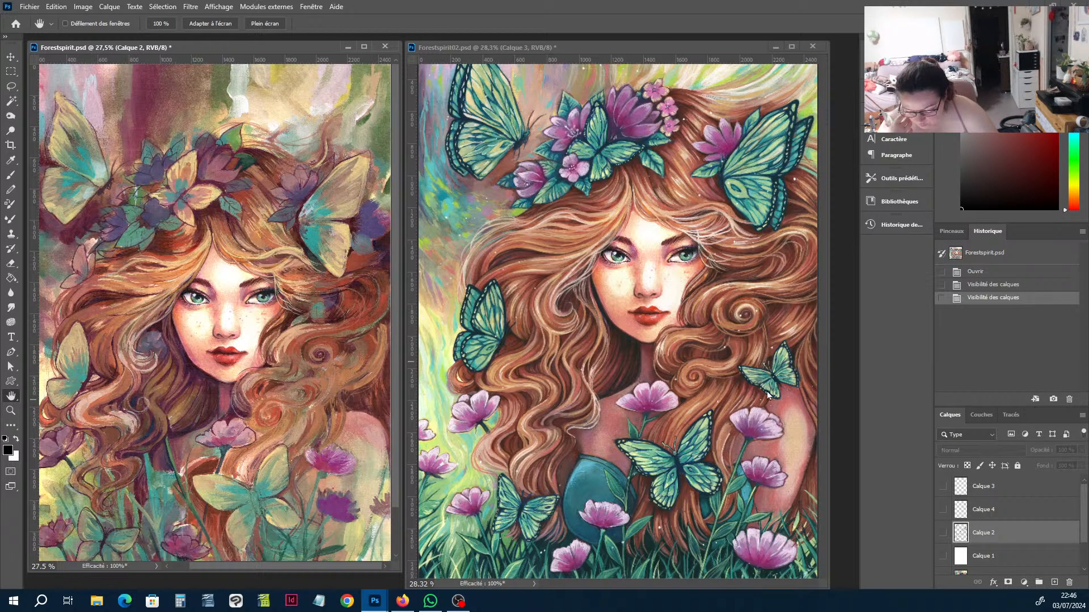
pyautogui.moveTo(299, 461); pyautogui.dragTo(334, 415)
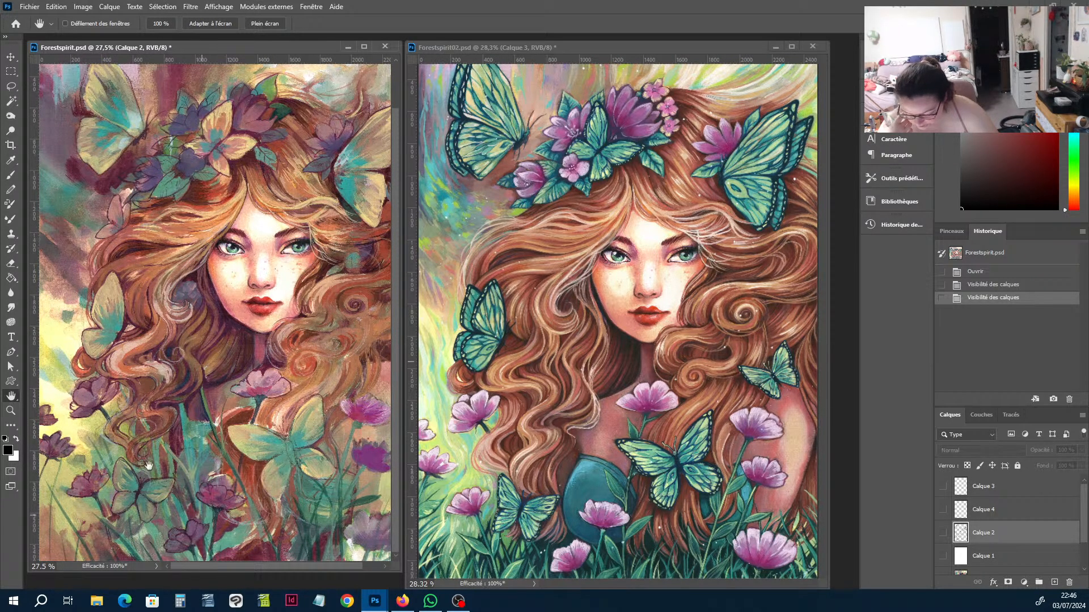
pyautogui.moveTo(357, 421); pyautogui.dragTo(248, 449)
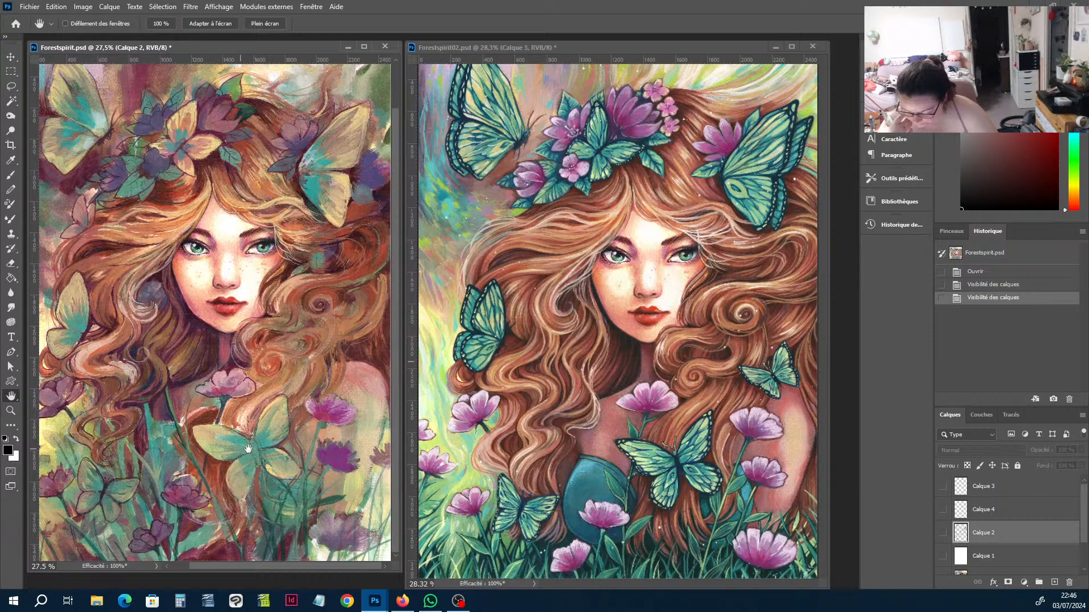
pyautogui.click(731, 461)
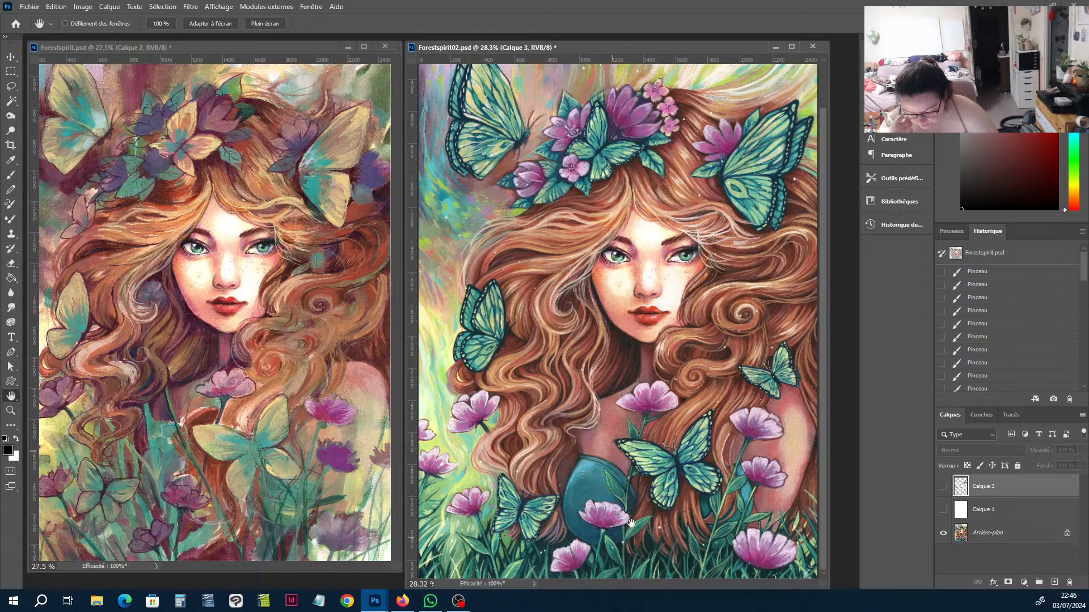
pyautogui.click(290, 528)
pyautogui.moveTo(259, 525); pyautogui.dragTo(332, 526)
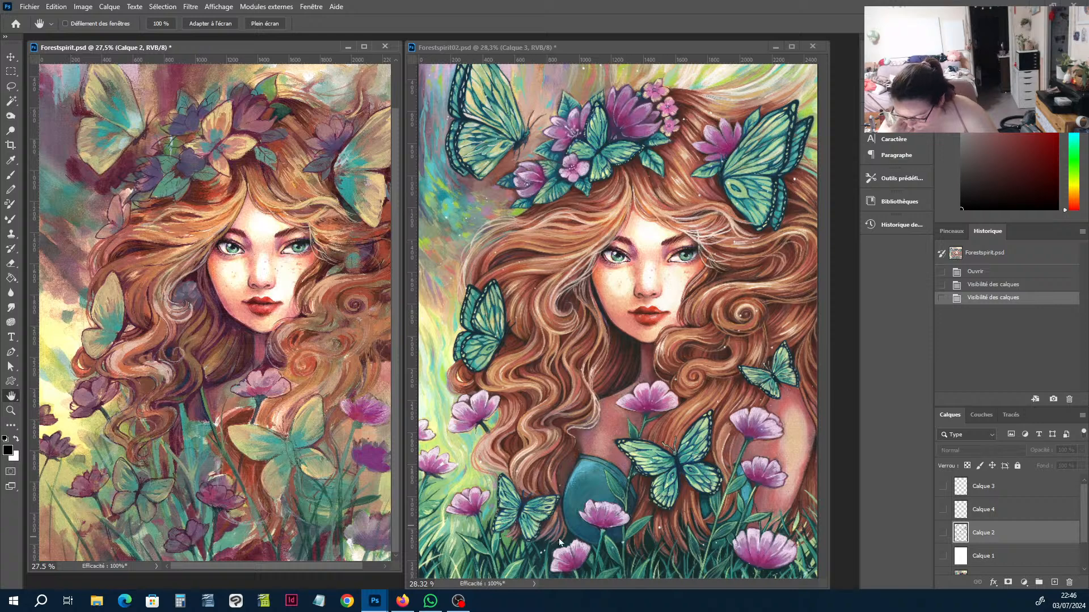
pyautogui.click(587, 548)
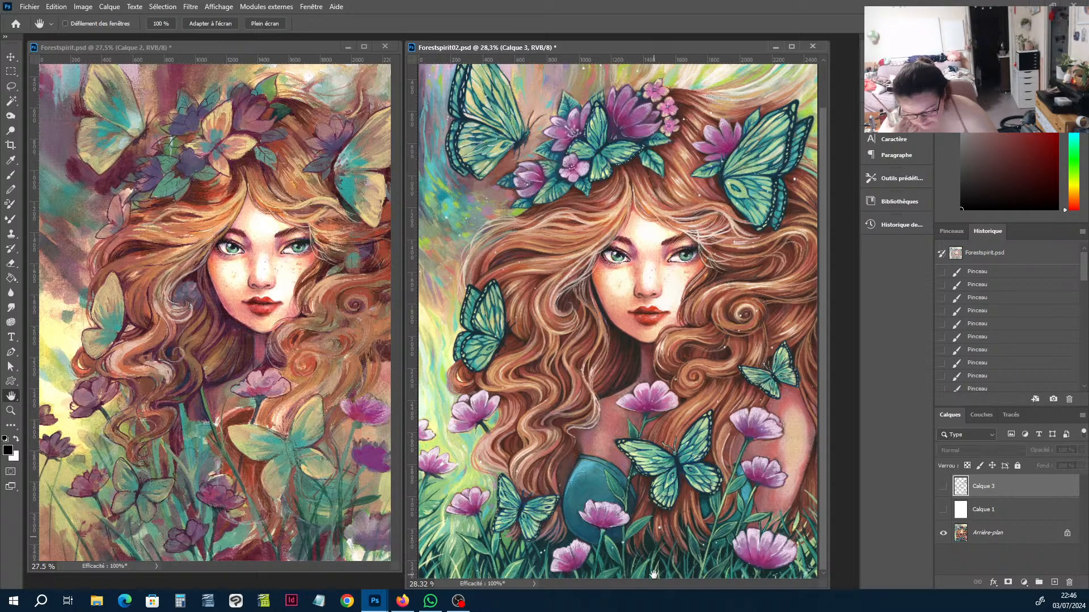
pyautogui.scroll(-4, 663, 538)
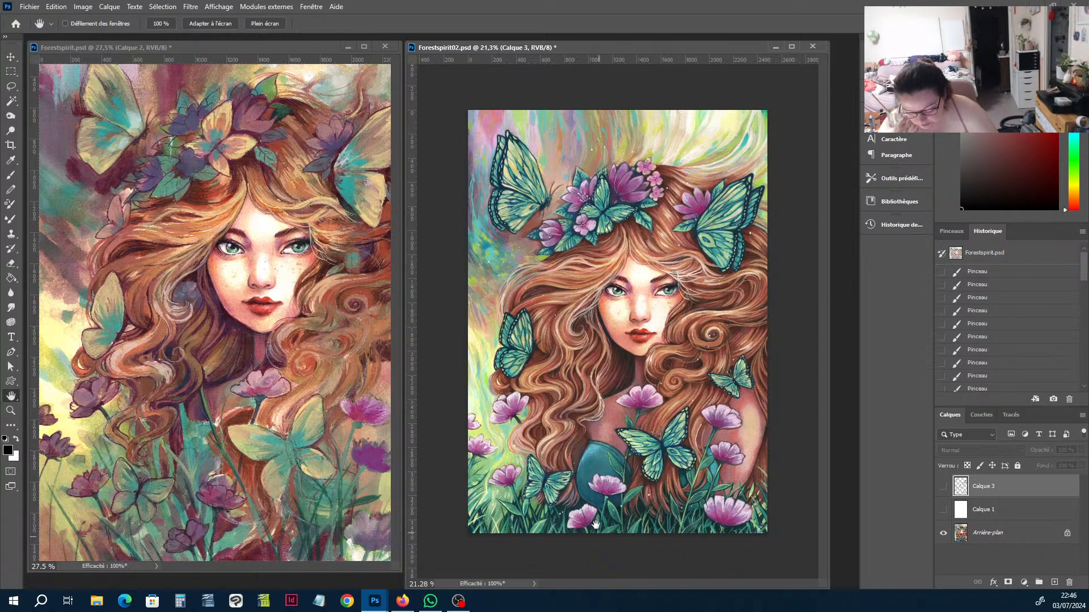
pyautogui.scroll(3, 574, 511)
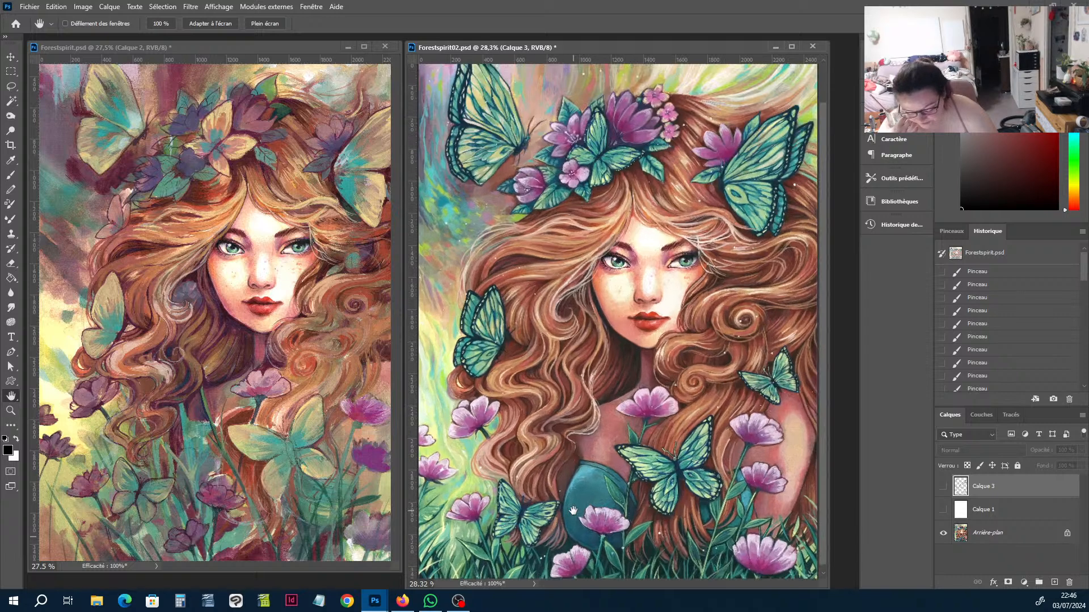
pyautogui.scroll(-2, 653, 542)
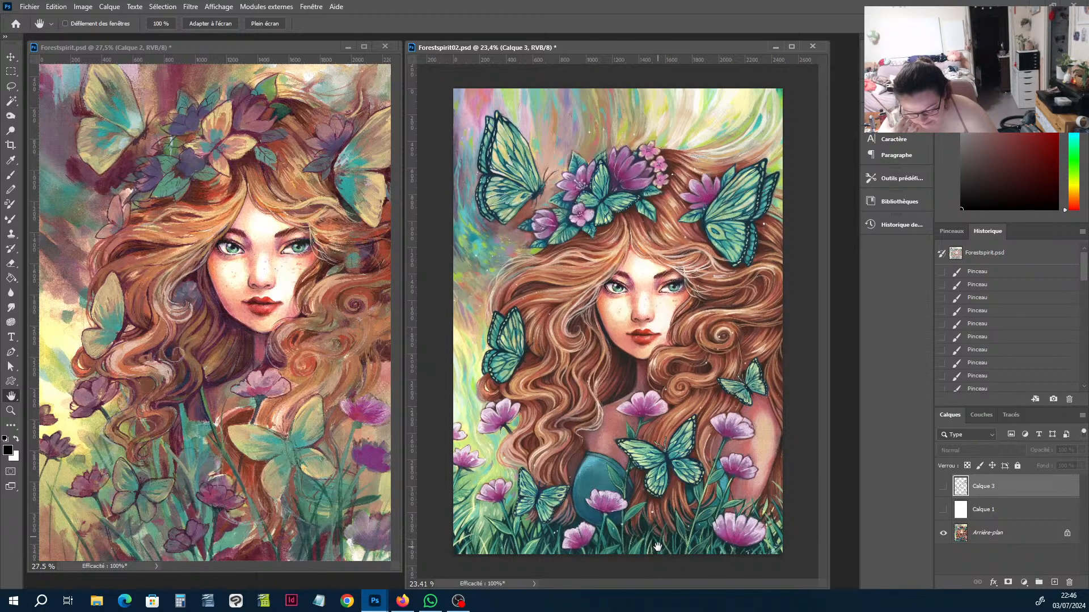
# Open PXL_20240627_221915393 from 2 - DESSINS > 2 - En cours et recherches on Work Files (E:), and maximize its window with the painting fitted.
pyautogui.click(30, 7)
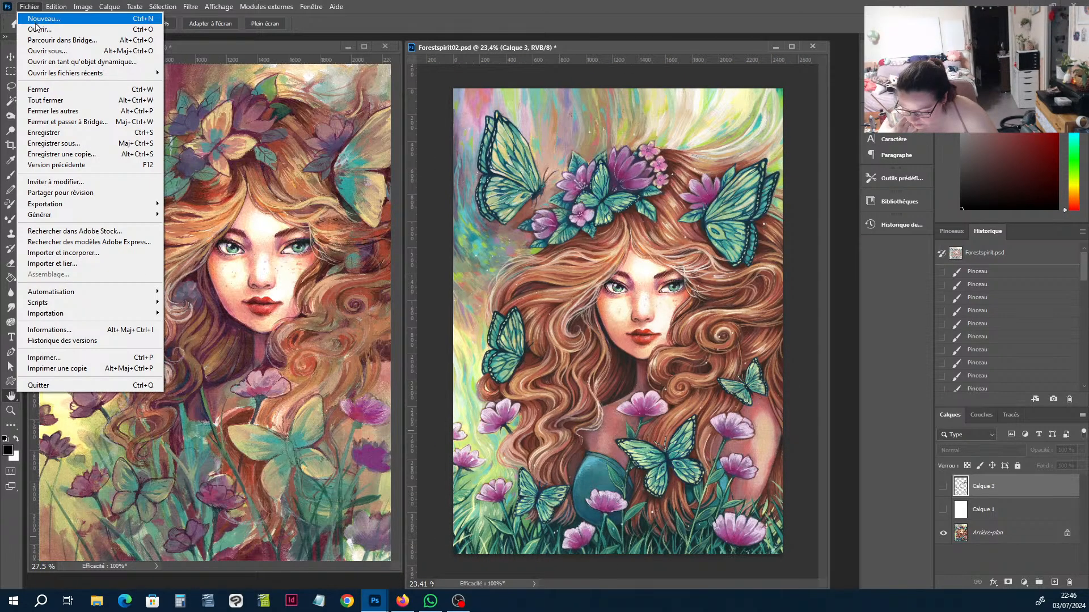
pyautogui.click(39, 29)
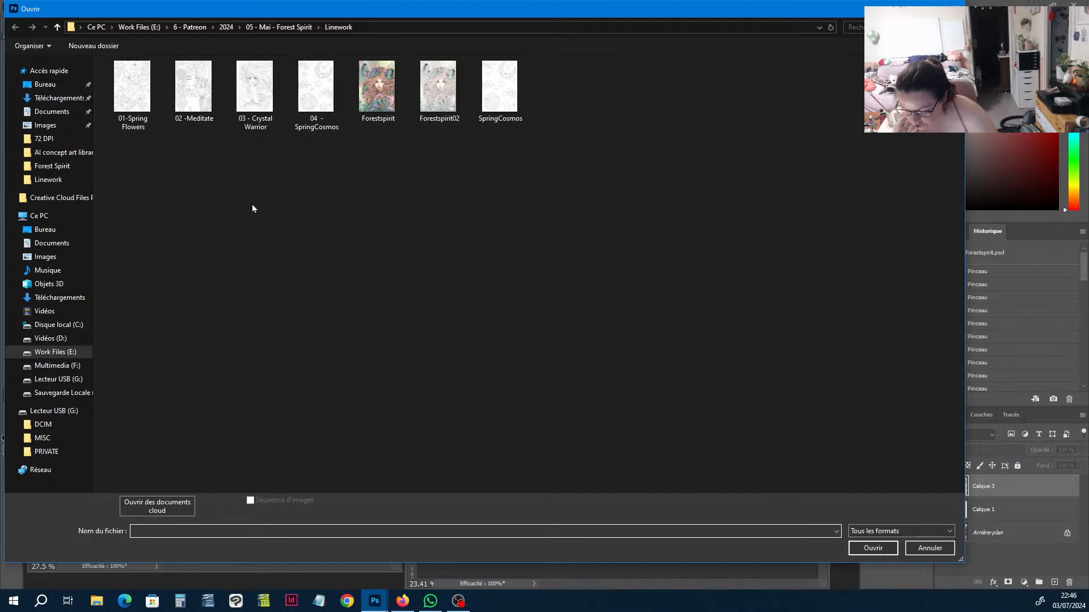
pyautogui.click(139, 26)
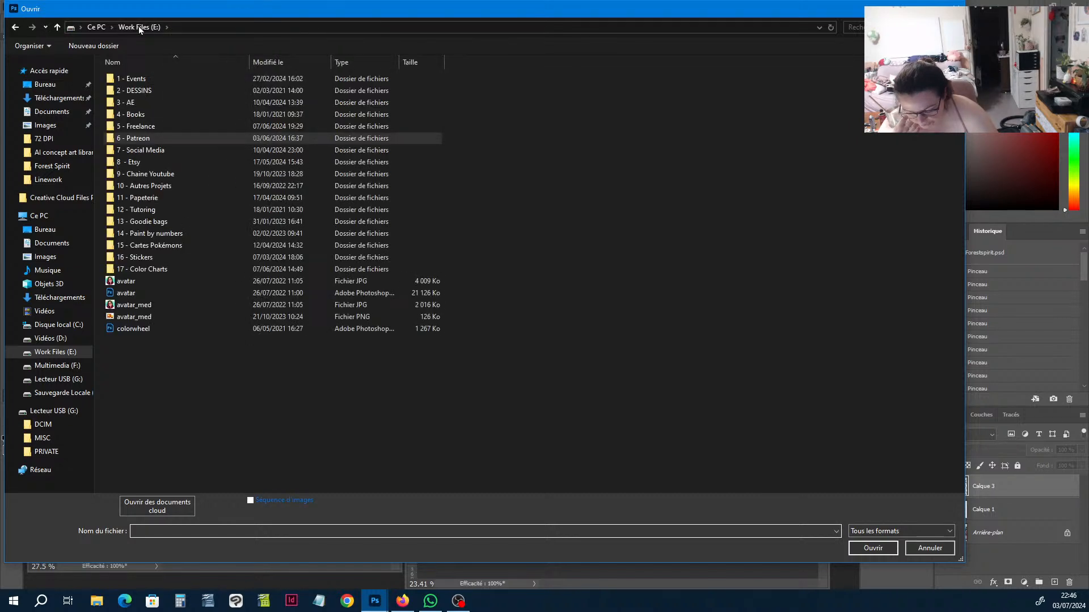
pyautogui.click(139, 91)
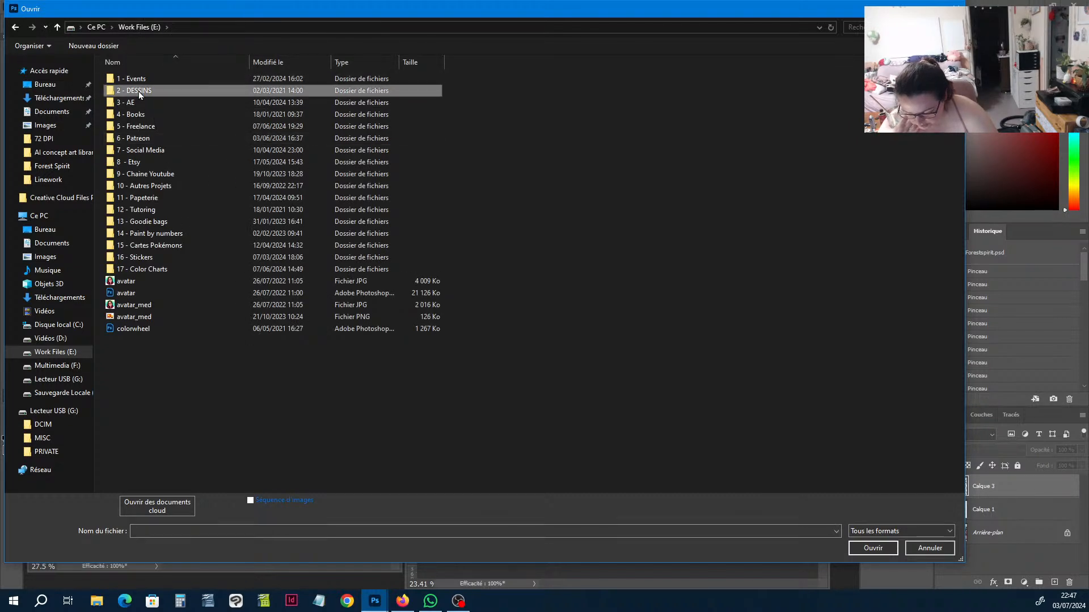
pyautogui.doubleClick(142, 90)
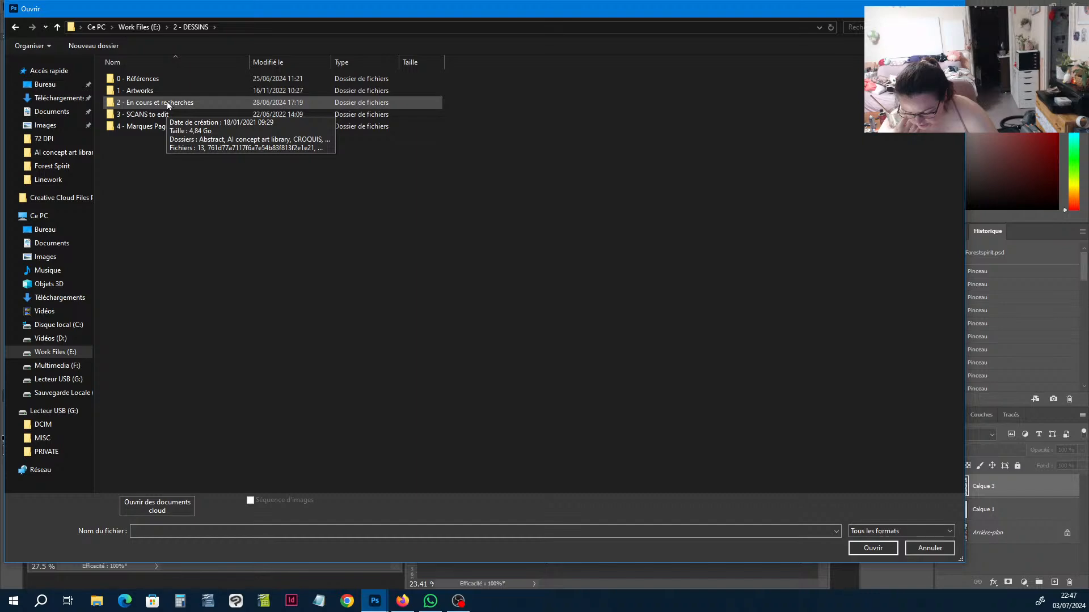
pyautogui.click(166, 102)
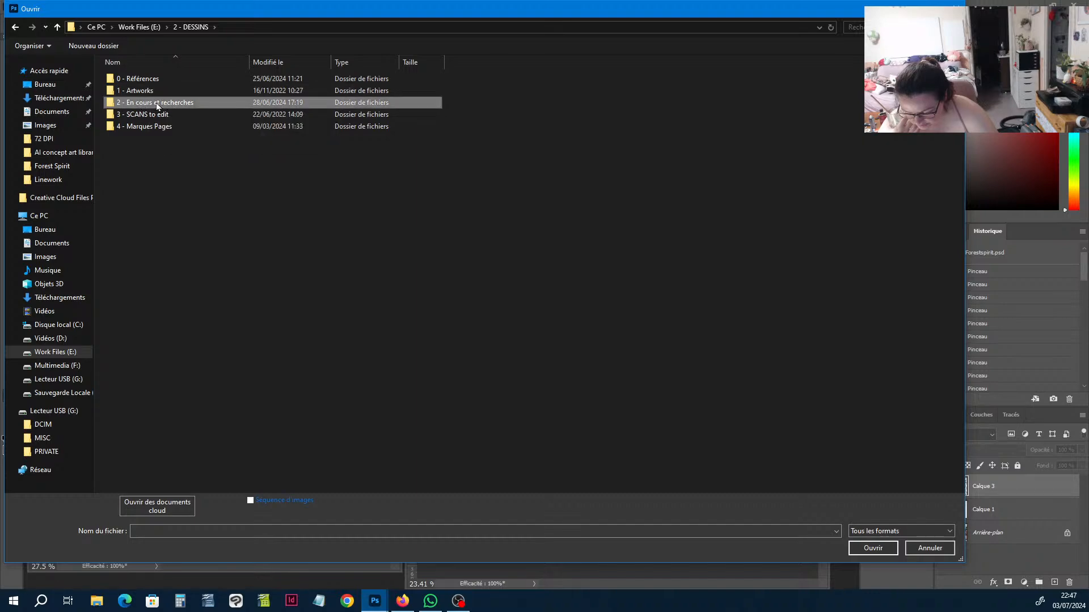
pyautogui.doubleClick(158, 105)
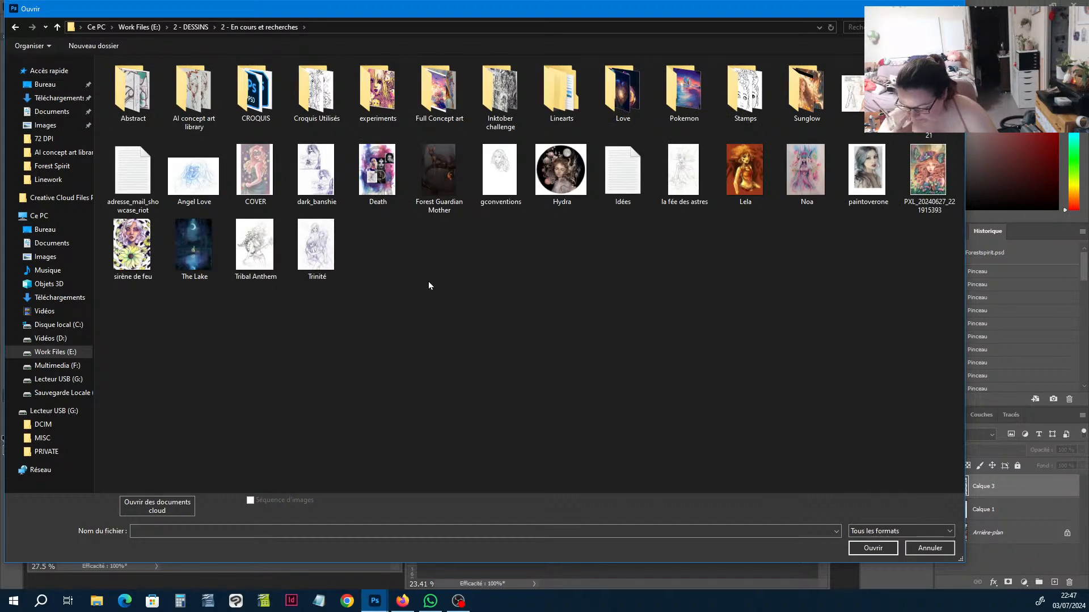
pyautogui.doubleClick(928, 169)
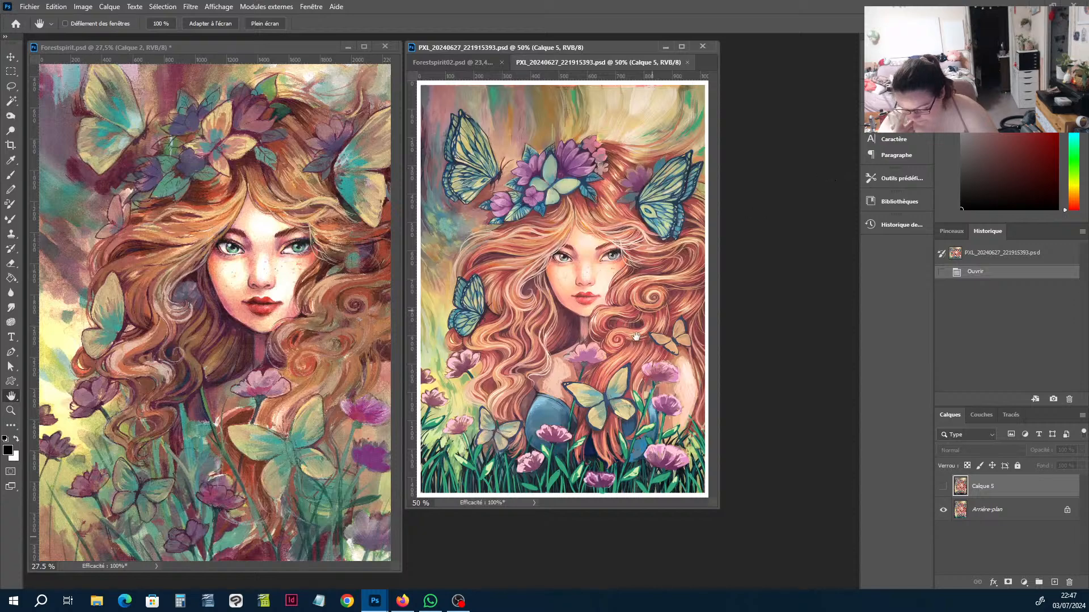
pyautogui.click(682, 47)
pyautogui.hotkey('ctrl', '0')
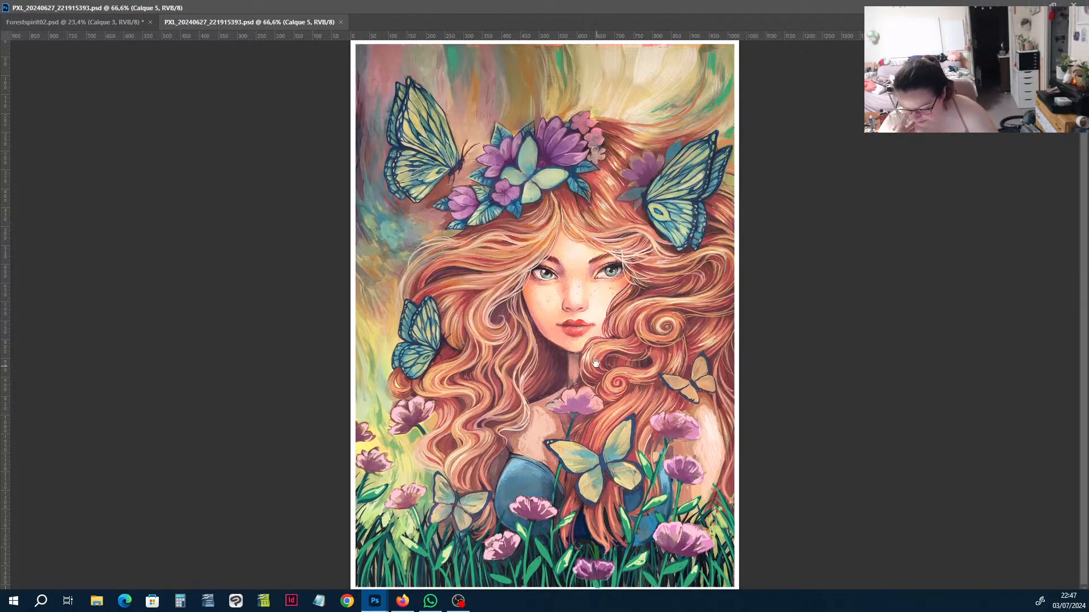
# Examine the butterflies, flowers, grass and hair in PXL_20240627_221915393 at about 97% zoom.
pyautogui.scroll(4, 602, 487)
pyautogui.moveTo(616, 481); pyautogui.dragTo(611, 363)
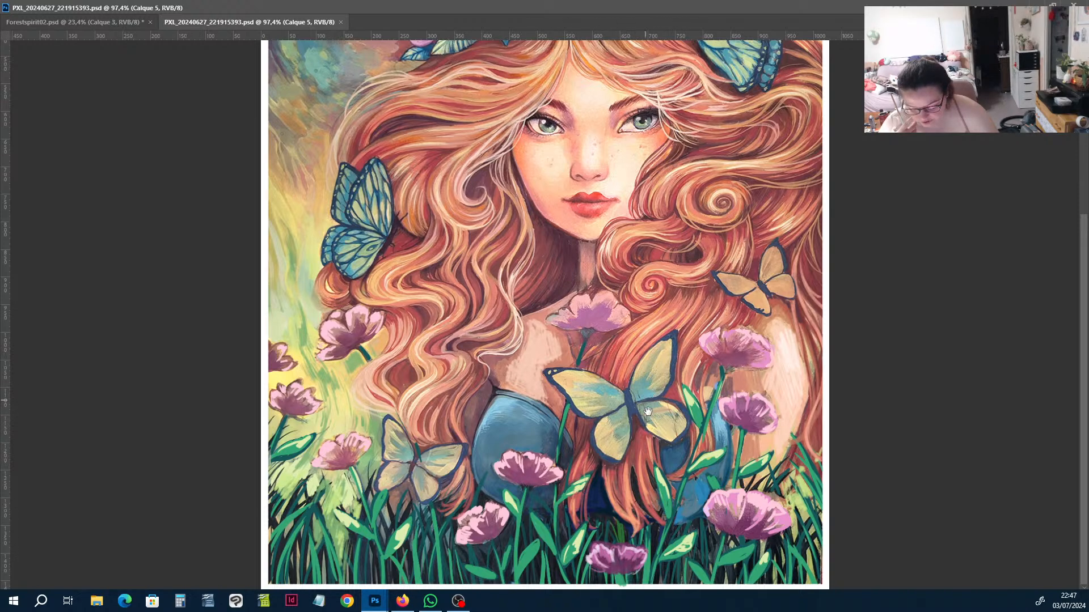
pyautogui.scroll(3, 631, 408)
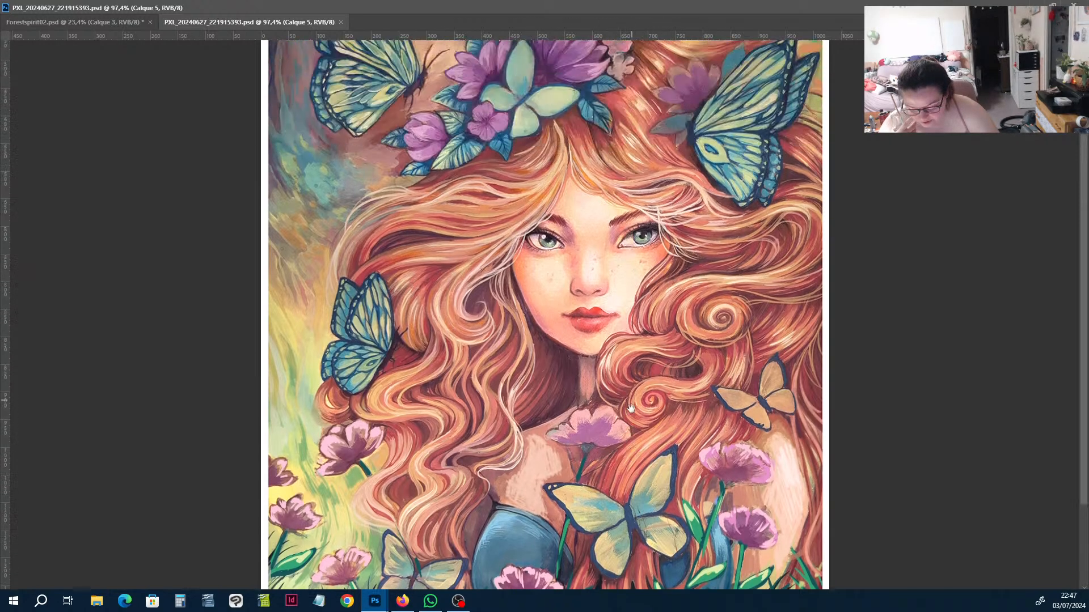
pyautogui.scroll(-3, 631, 408)
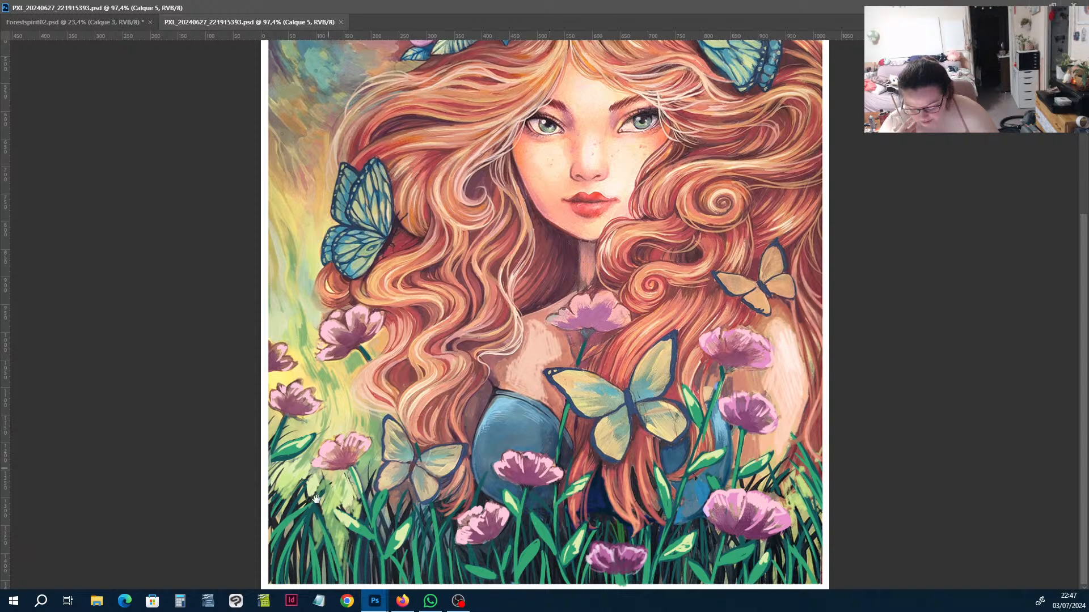
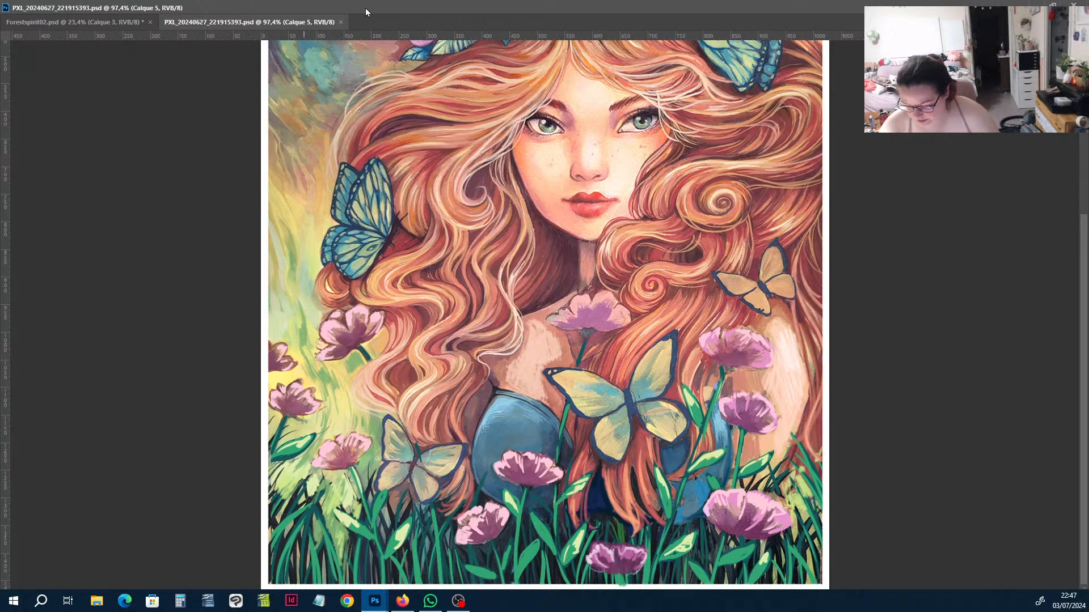
# Dock the floating Forestspirit window with the other open documents, restore the panels and bring PXL_20240627_221915393 forward.
pyautogui.moveTo(366, 10); pyautogui.dragTo(522, 20)
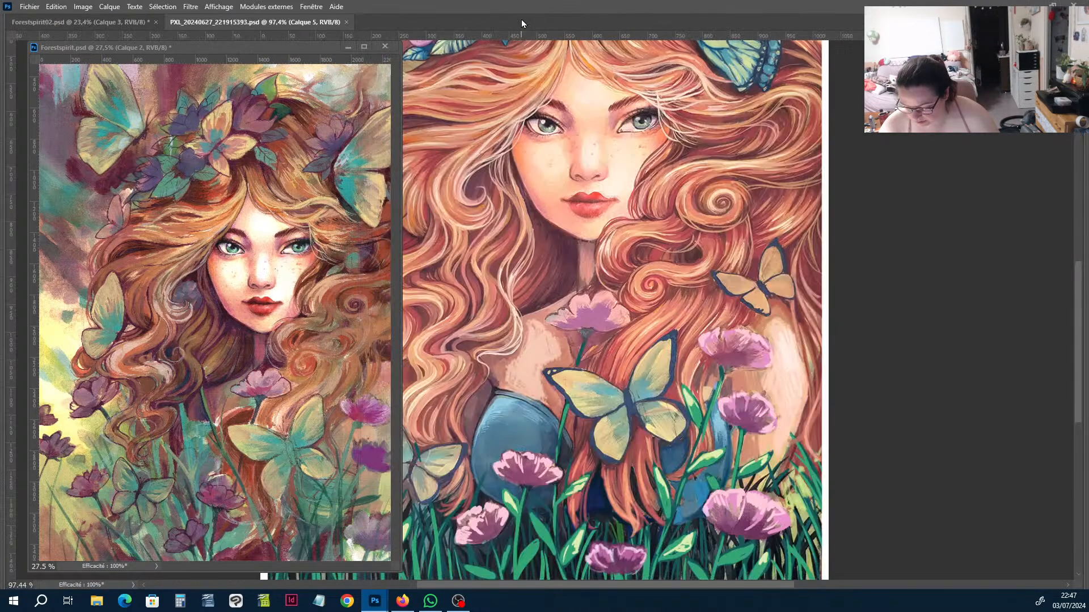
pyautogui.moveTo(271, 43); pyautogui.dragTo(416, 18)
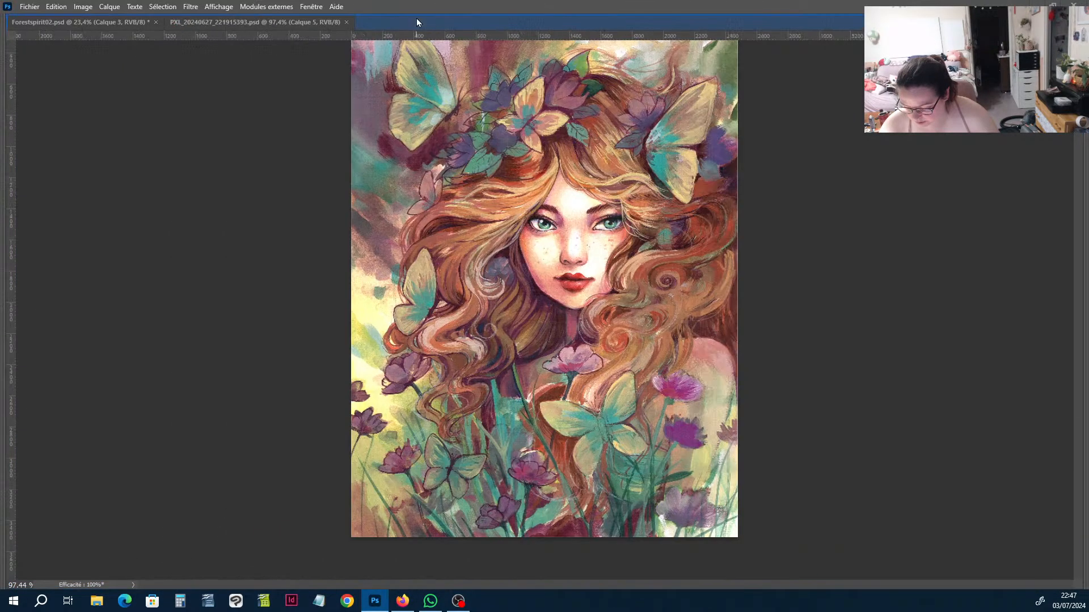
pyautogui.press('Tab')
pyautogui.click(232, 42)
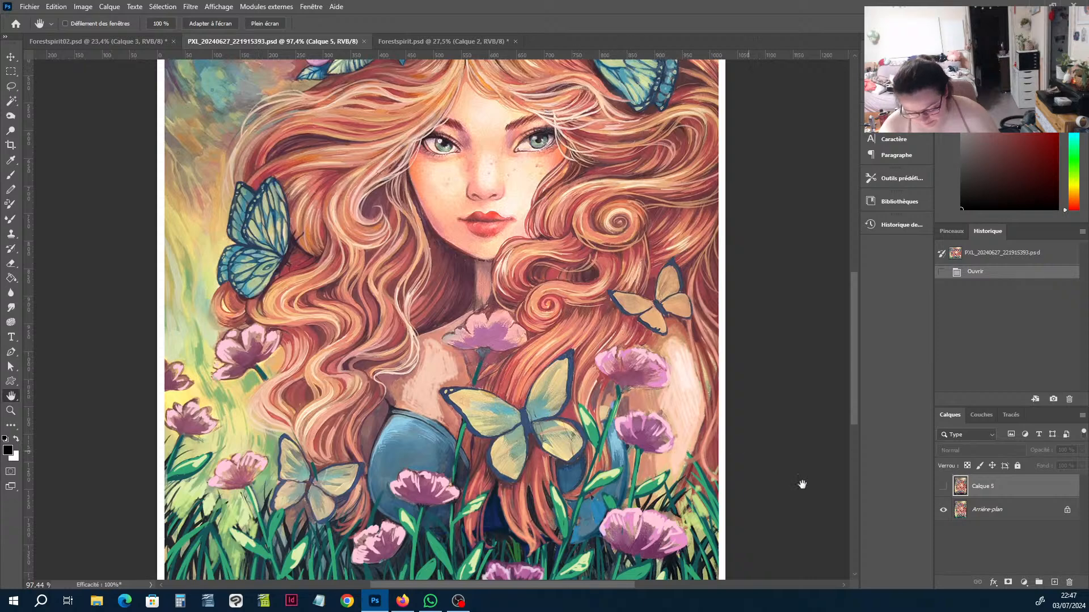
# Show layer Calque 5 in PXL_20240627_221915393 and examine its grass, flowers, butterflies and hair up close and as a whole.
pyautogui.click(943, 487)
pyautogui.scroll(-1, 492, 456)
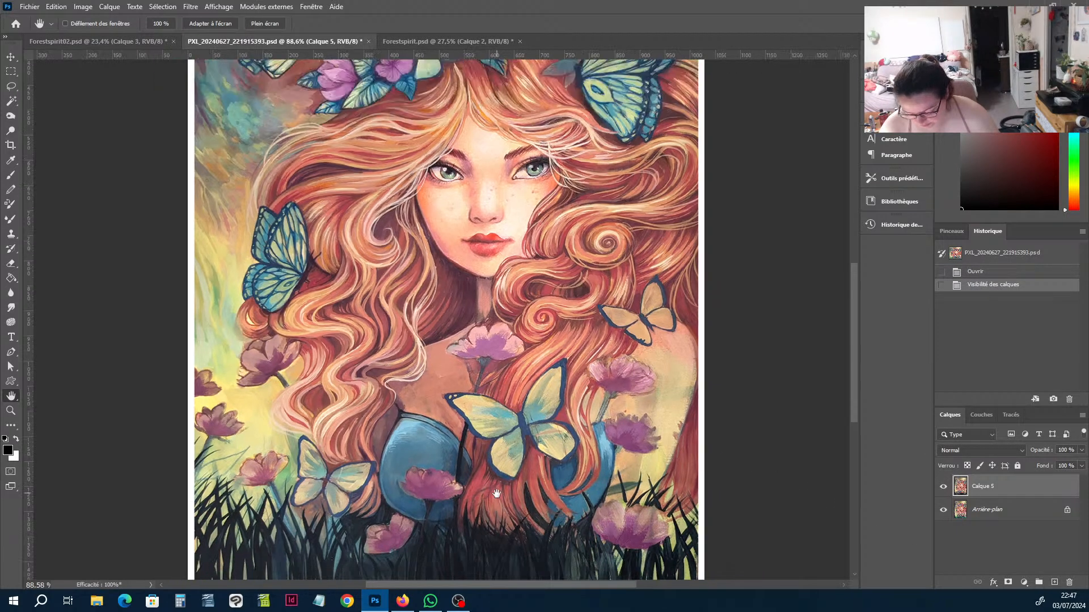
pyautogui.moveTo(497, 491); pyautogui.dragTo(517, 371)
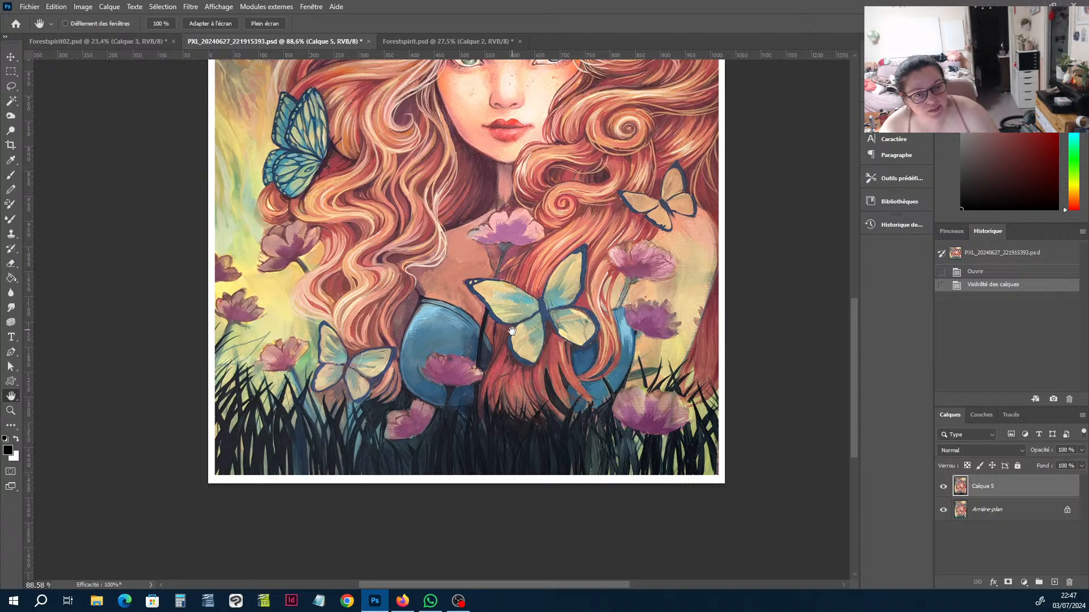
pyautogui.scroll(2, 512, 340)
pyautogui.scroll(-2, 512, 397)
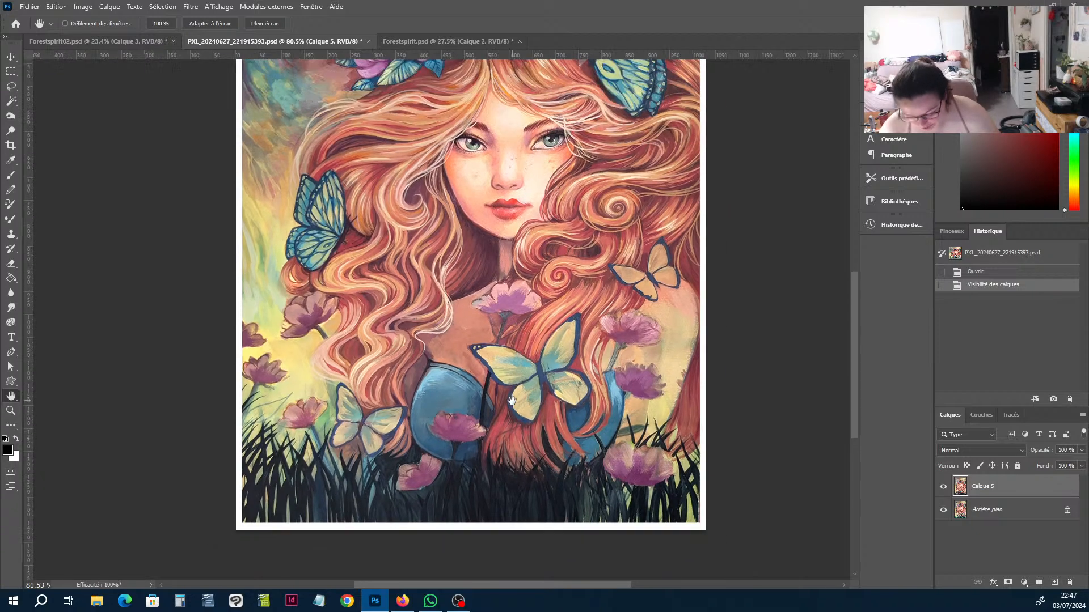
pyautogui.scroll(-1, 526, 466)
pyautogui.scroll(-1, 526, 466)
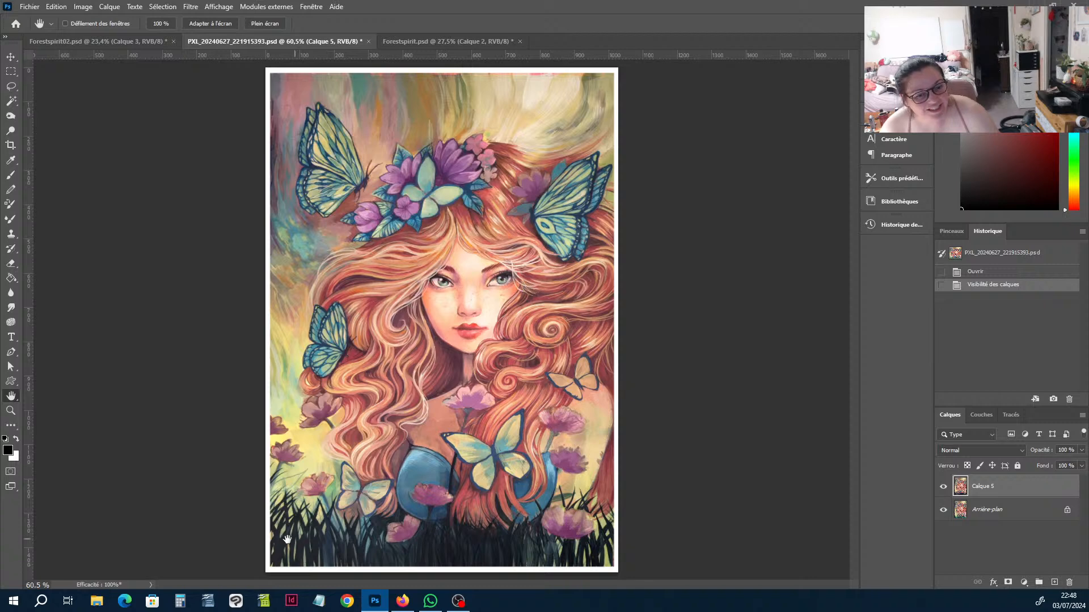
pyautogui.scroll(3, 471, 542)
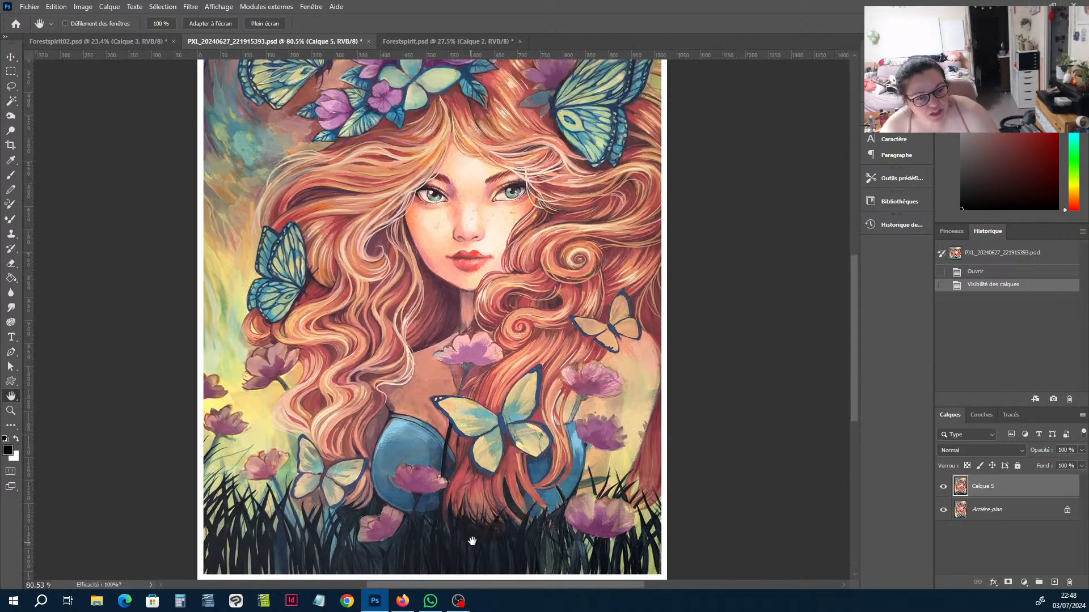
pyautogui.moveTo(471, 542); pyautogui.dragTo(497, 478)
pyautogui.scroll(2, 497, 478)
pyautogui.moveTo(518, 365)
pyautogui.mouseDown()
pyautogui.moveTo(524, 507)
pyautogui.moveTo(543, 406)
pyautogui.moveTo(482, 455)
pyautogui.mouseUp()
pyautogui.scroll(-2, 516, 412)
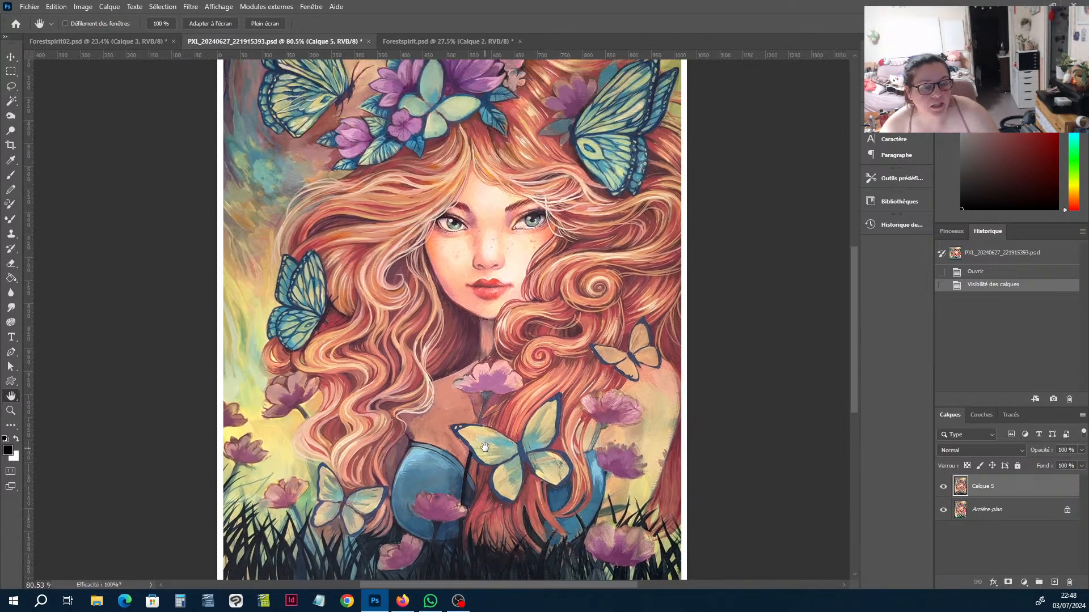
pyautogui.scroll(-1, 485, 443)
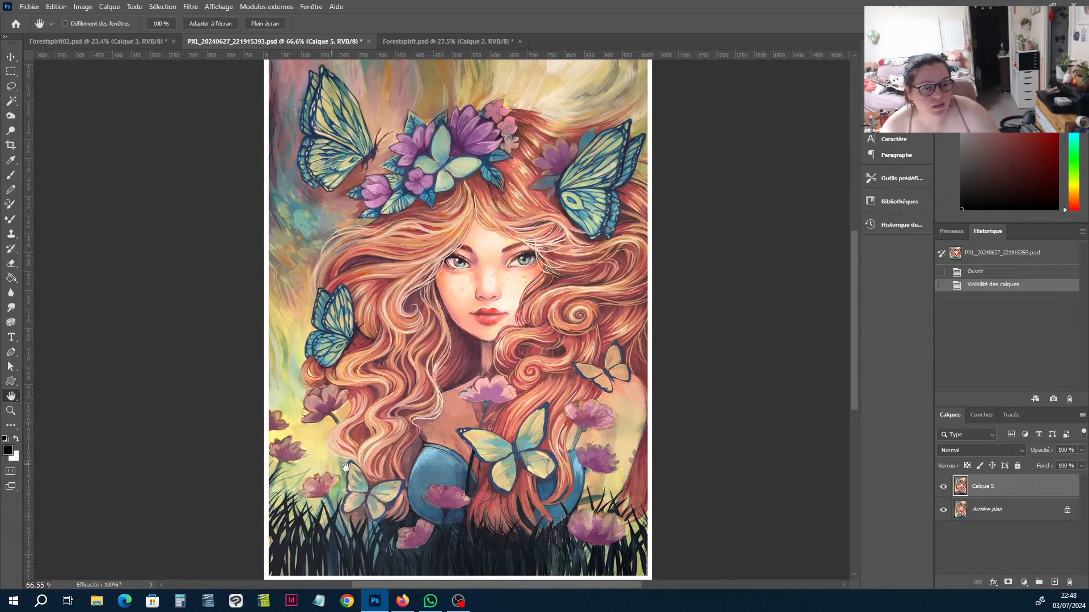
# Compare the whole painting with layer Calque 5 alternately hidden and shown, ending with it hidden.
pyautogui.click(943, 488)
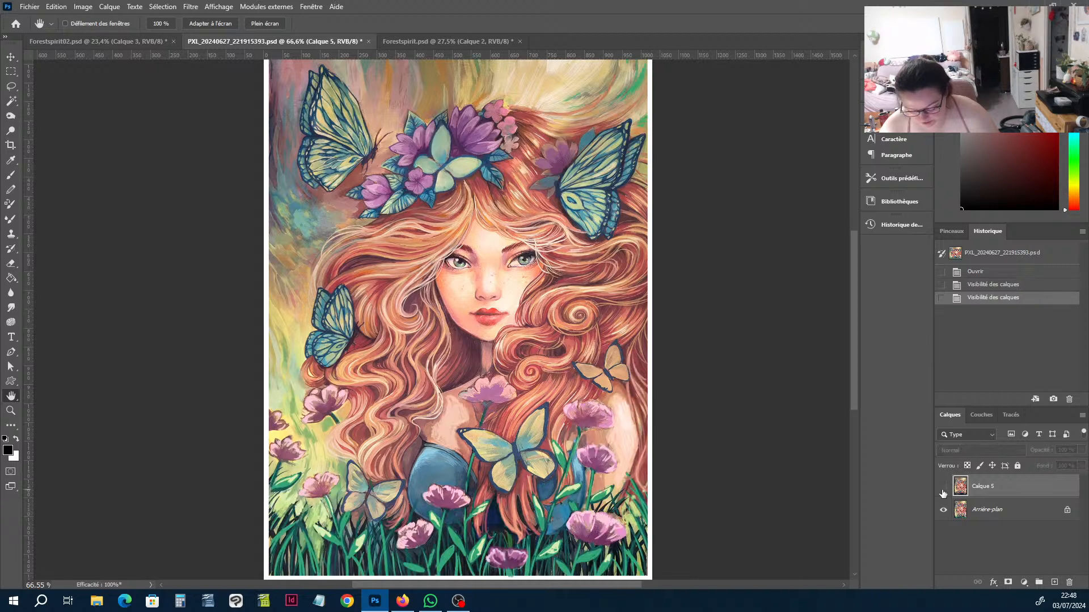
pyautogui.click(943, 490)
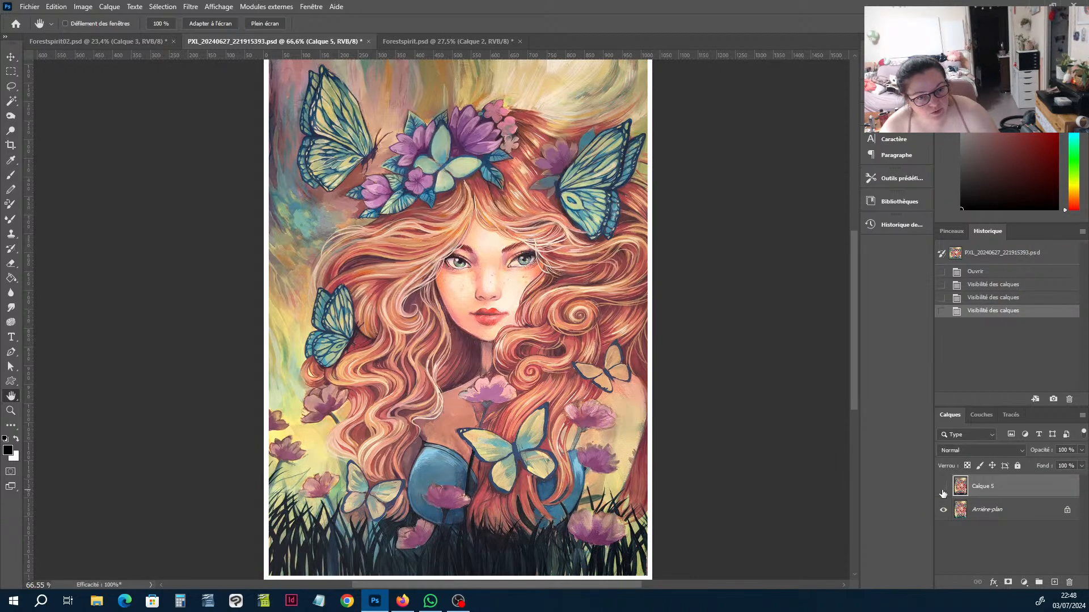
pyautogui.click(943, 491)
pyautogui.click(943, 490)
pyautogui.click(943, 491)
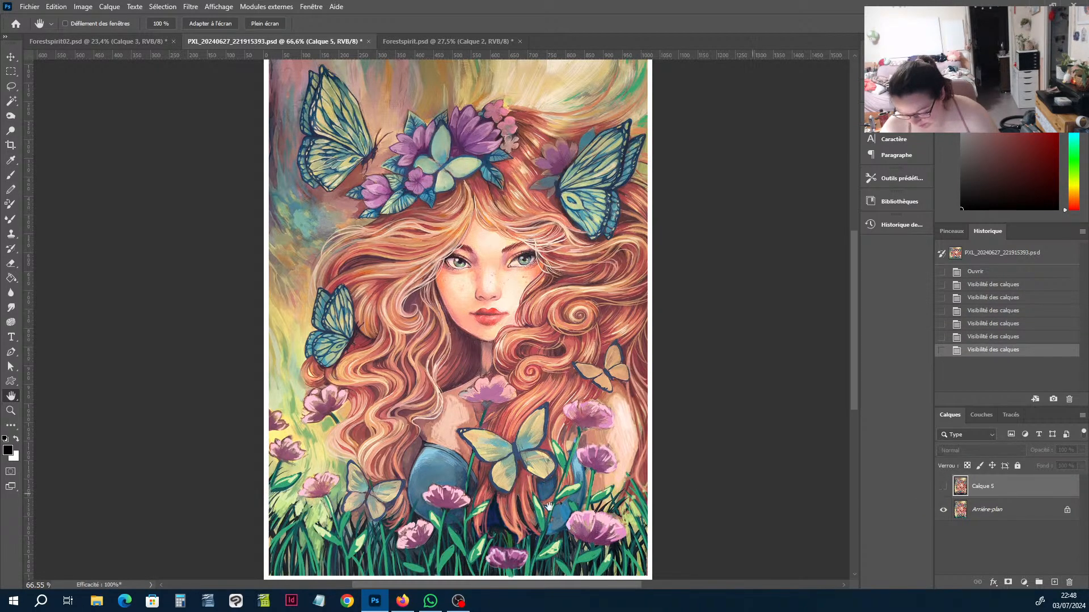
# Compare the lower flowers, leaves and grass at about 129% zoom by repeatedly showing and hiding Calque 5, ending with it hidden.
pyautogui.scroll(3, 450, 445)
pyautogui.scroll(4, 450, 445)
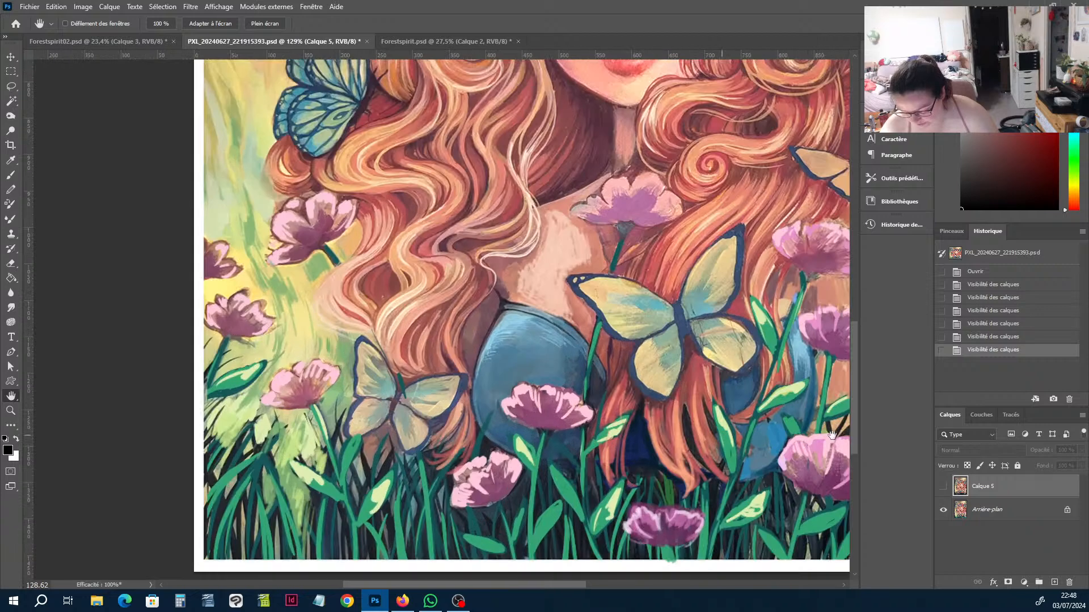
pyautogui.click(942, 488)
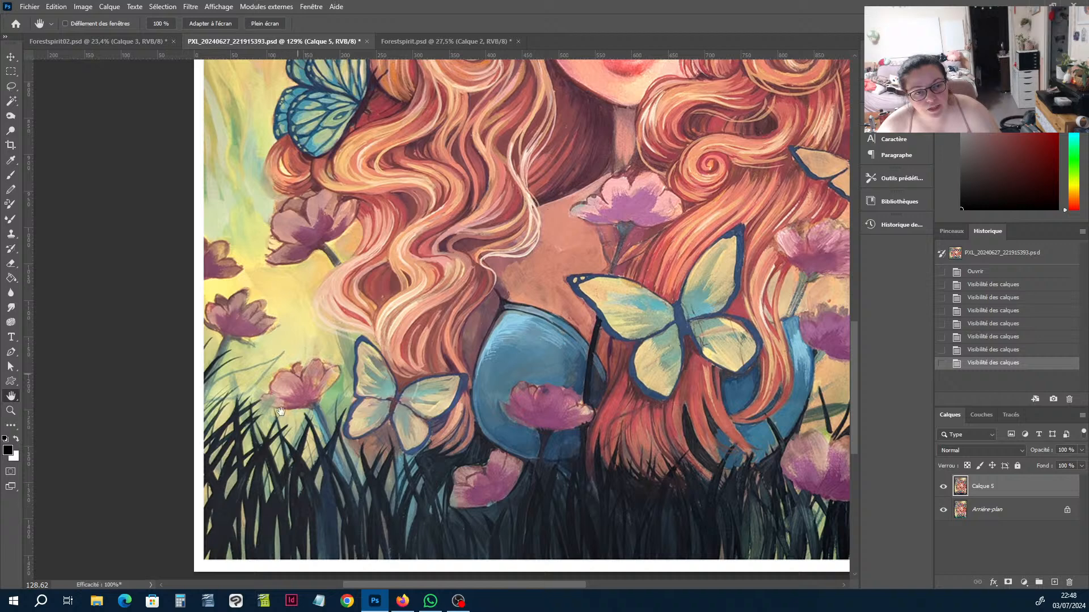
pyautogui.click(944, 487)
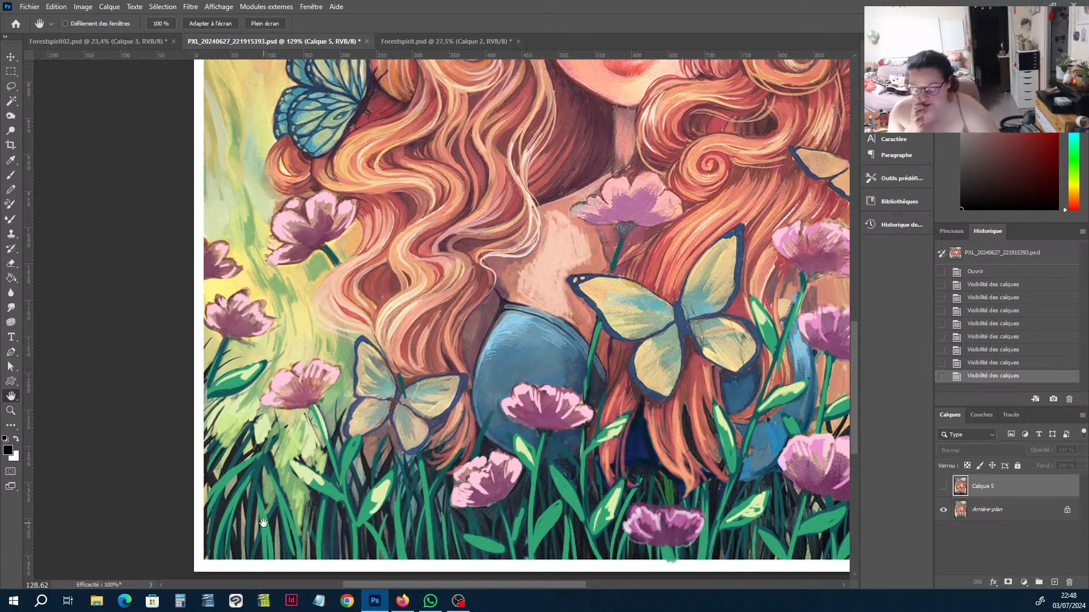
pyautogui.click(943, 487)
pyautogui.click(944, 487)
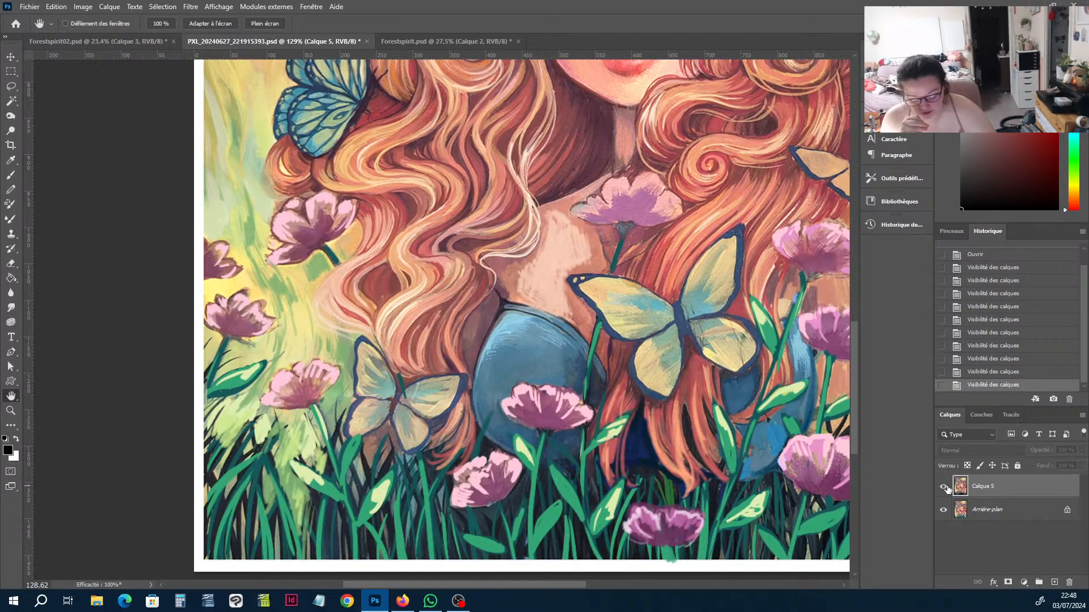
pyautogui.click(944, 487)
pyautogui.click(944, 487)
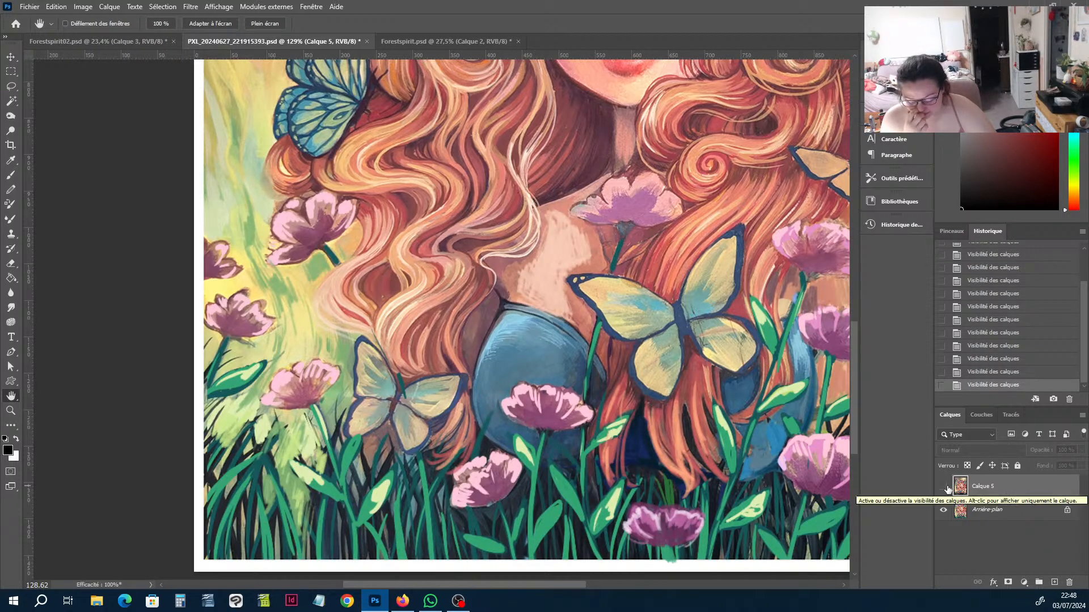
pyautogui.click(944, 487)
pyautogui.click(944, 487)
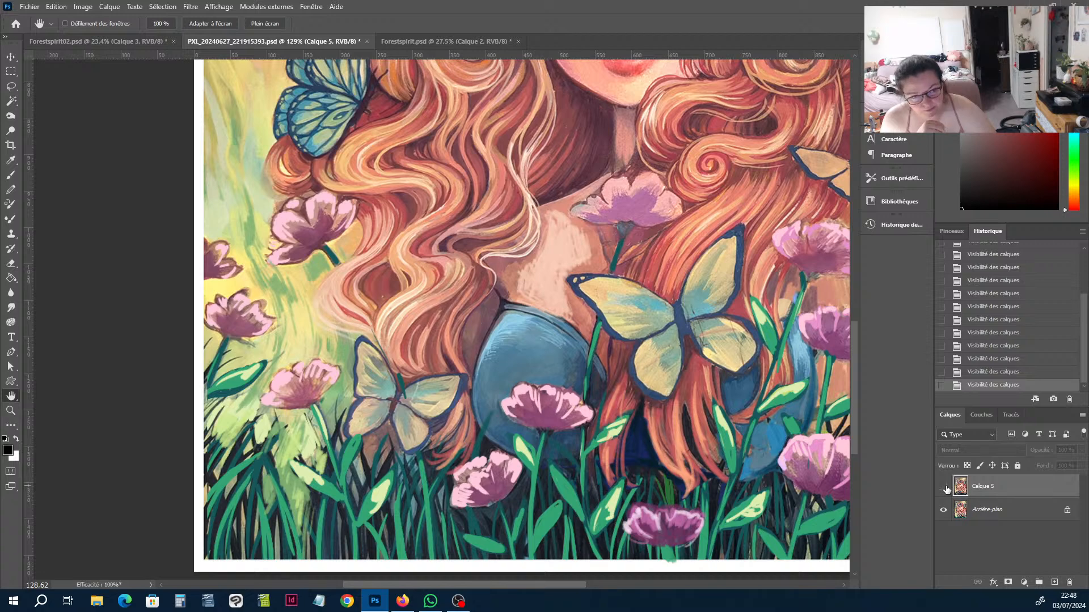
pyautogui.click(944, 487)
pyautogui.click(944, 487)
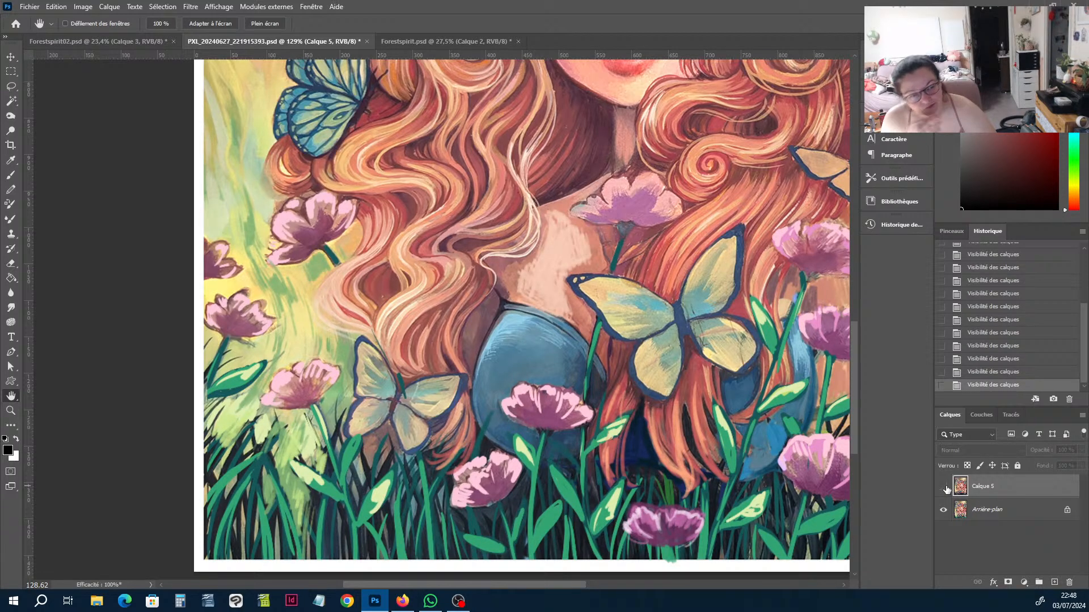
# Review the painting with Calque 5 hidden, and bring Forestspirit and Forestspirit02 forward in turn for comparison.
pyautogui.moveTo(698, 486); pyautogui.dragTo(540, 426)
pyautogui.scroll(-5, 445, 363)
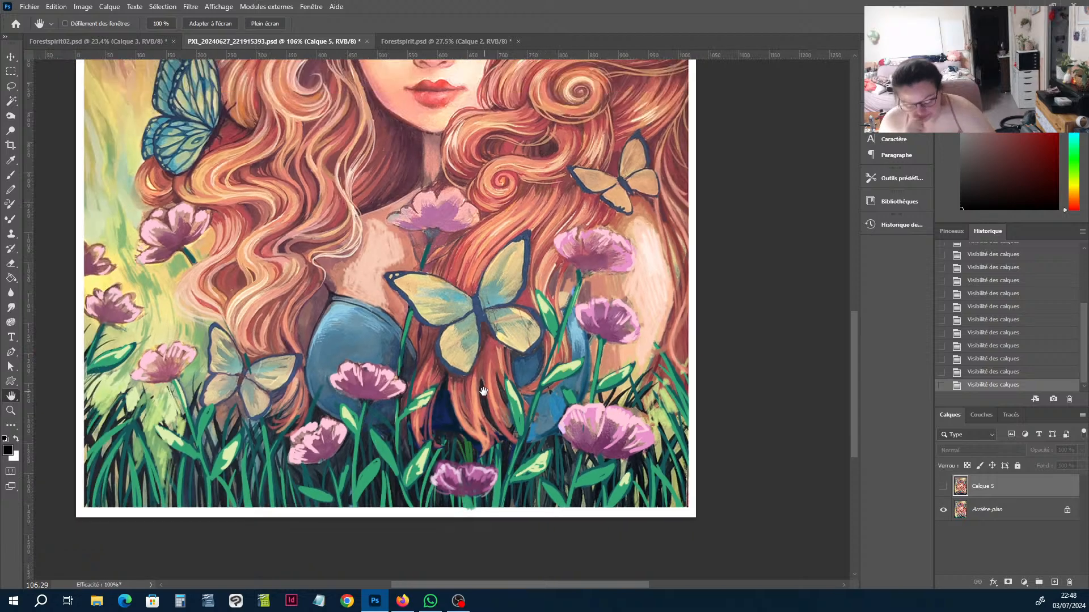
pyautogui.moveTo(449, 338)
pyautogui.mouseDown()
pyautogui.moveTo(490, 379)
pyautogui.moveTo(506, 421)
pyautogui.mouseUp()
pyautogui.scroll(-2, 506, 421)
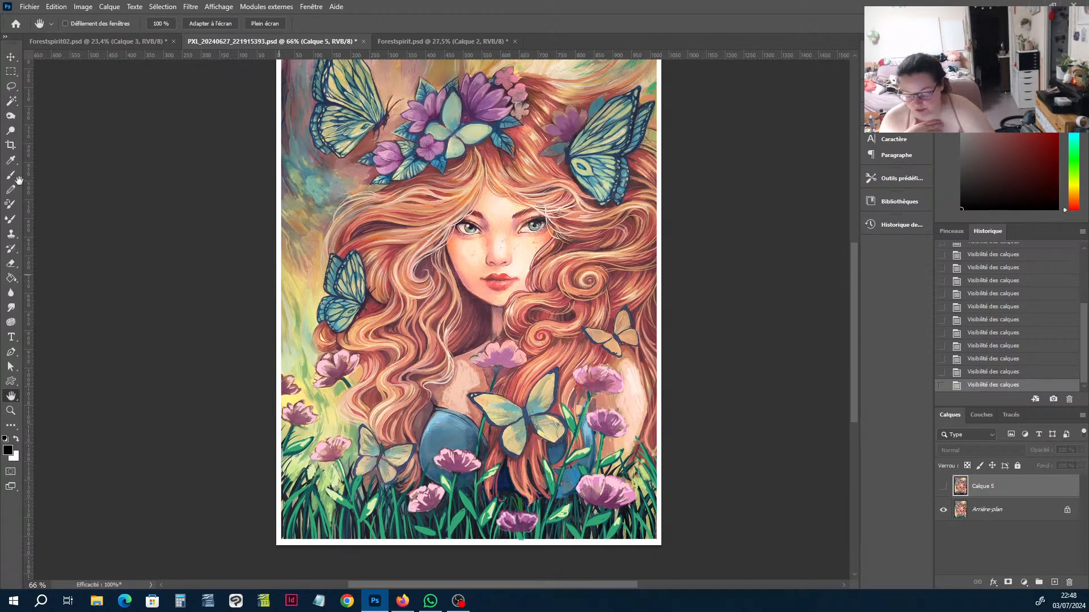
pyautogui.hotkey('ctrl', 'Tab')
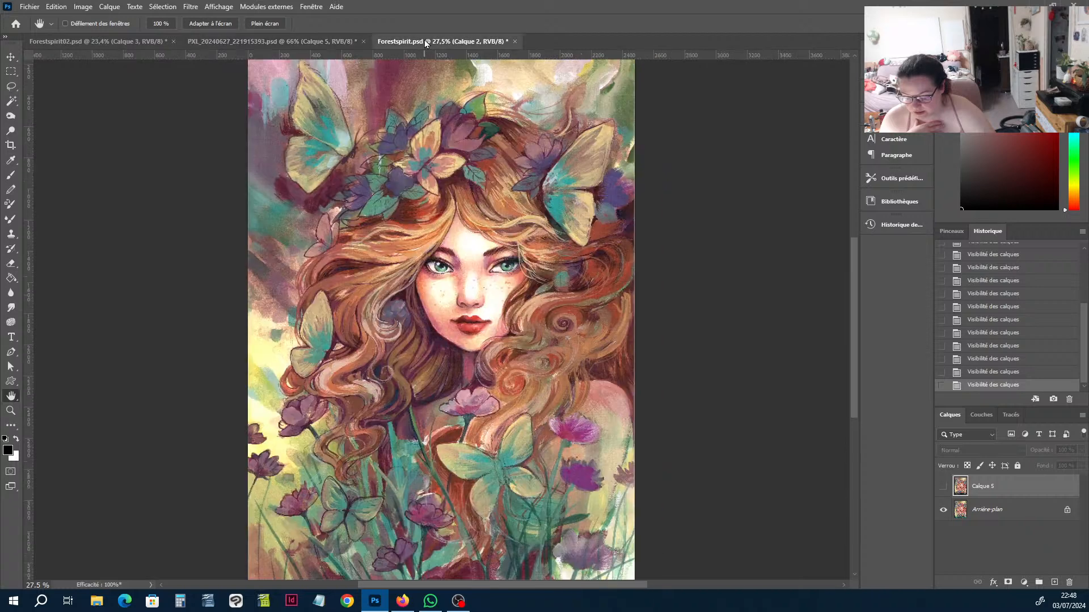
pyautogui.hotkey('ctrl', 'Tab')
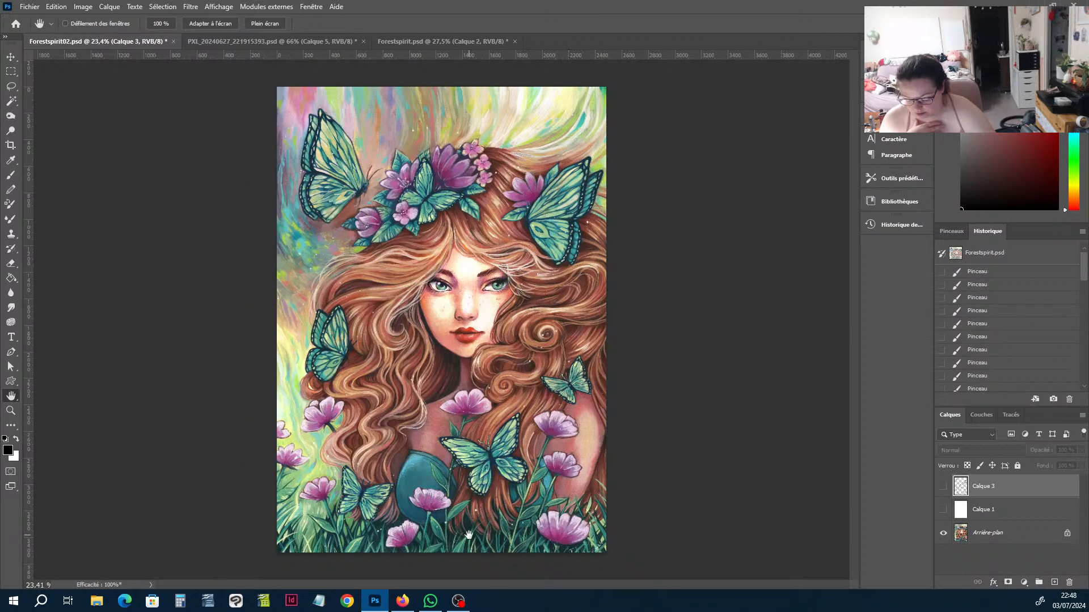
# Examine the flowers, butterfly, leaves and grass in the lower-left area of the Forestspirit02 painting.
pyautogui.scroll(3, 500, 520)
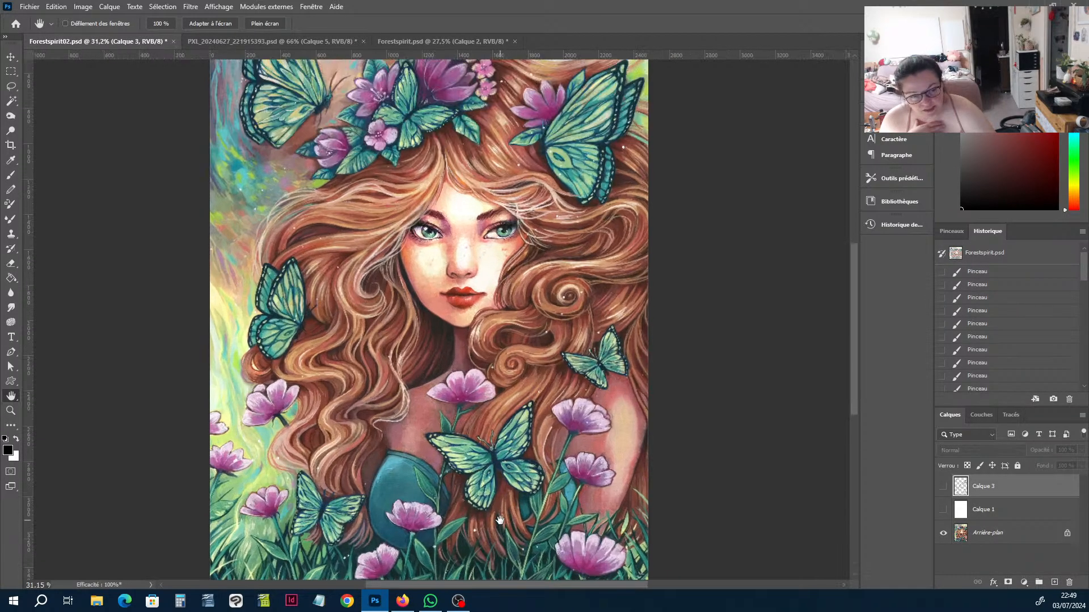
pyautogui.moveTo(499, 499)
pyautogui.mouseDown()
pyautogui.moveTo(512, 417)
pyautogui.moveTo(647, 353)
pyautogui.mouseUp()
pyautogui.scroll(4, 398, 387)
pyautogui.scroll(3, 398, 386)
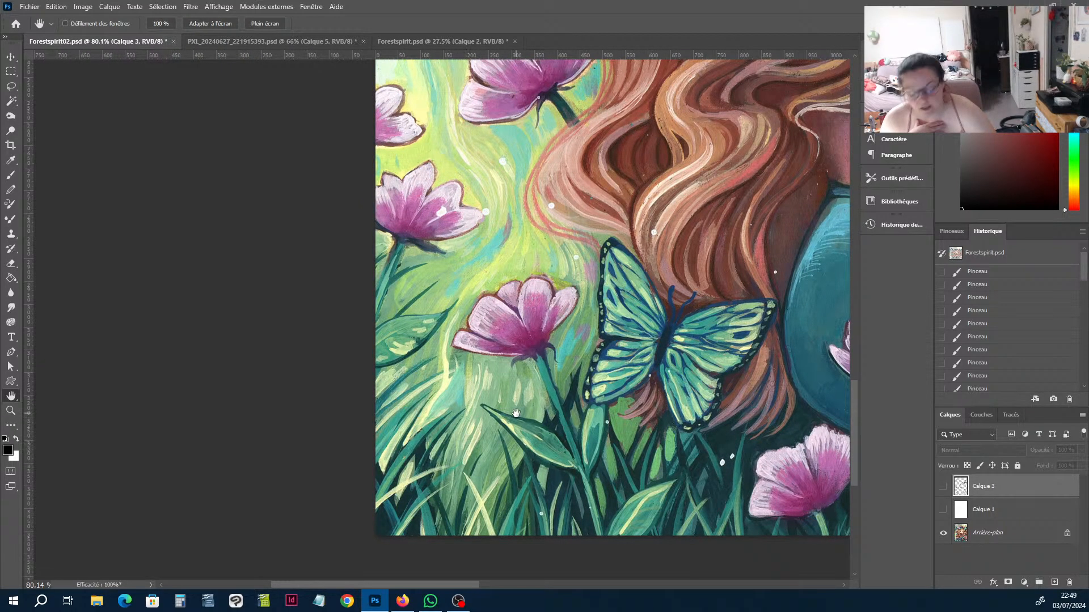
pyautogui.moveTo(515, 413); pyautogui.dragTo(408, 408)
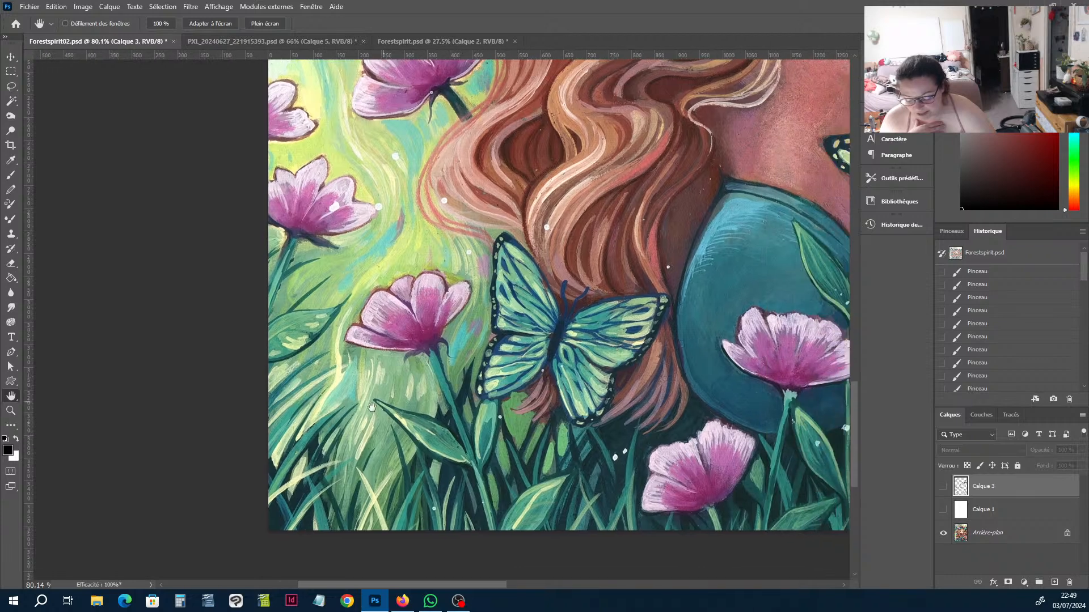
pyautogui.scroll(-2, 333, 465)
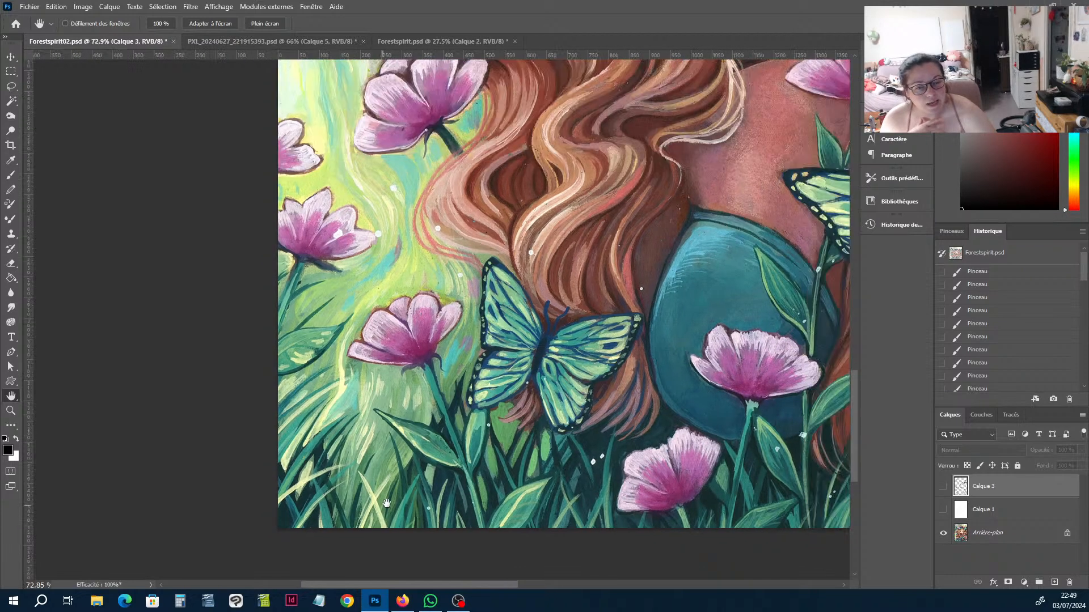
pyautogui.hscroll(3, 336, 473)
pyautogui.scroll(-4, 339, 481)
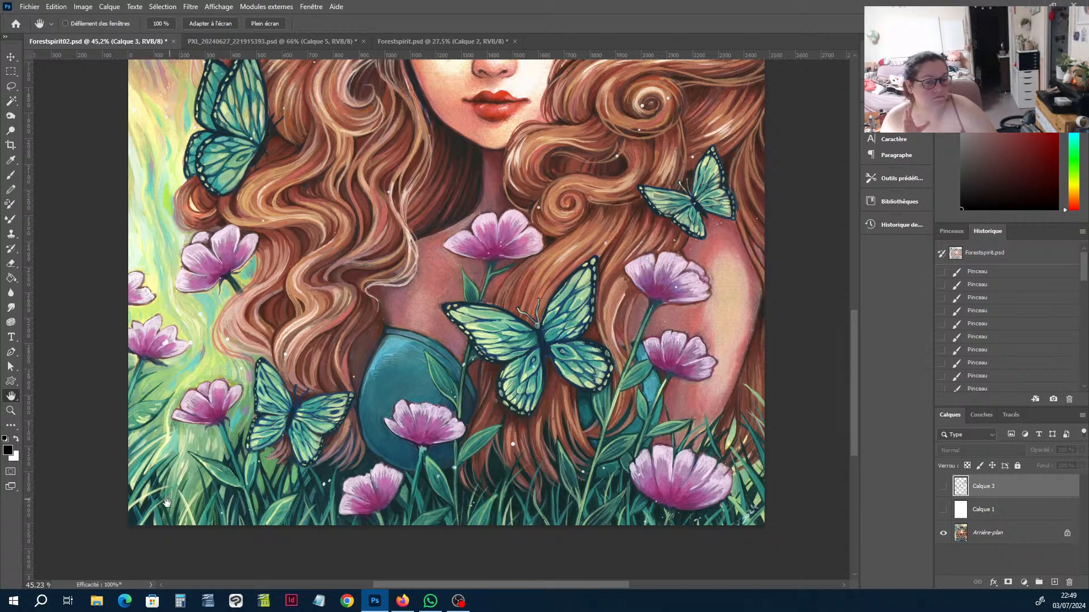
# Examine the hair ends, large butterfly, leaves and grass in the lower middle of the Forestspirit02 painting at up to 117% zoom.
pyautogui.scroll(3, 480, 454)
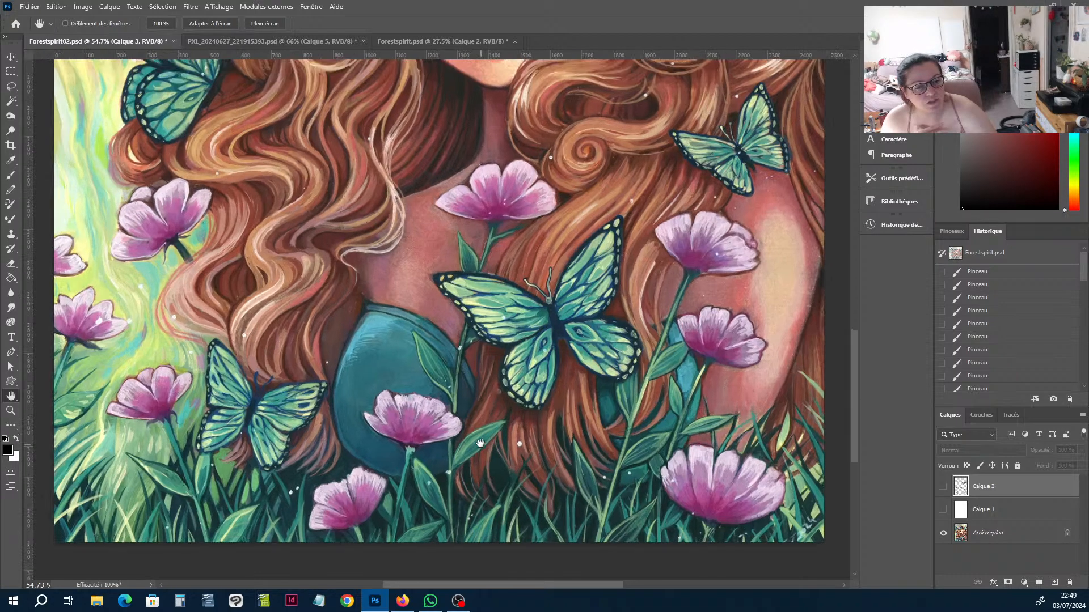
pyautogui.scroll(-1, 491, 511)
pyautogui.hscroll(1, 491, 512)
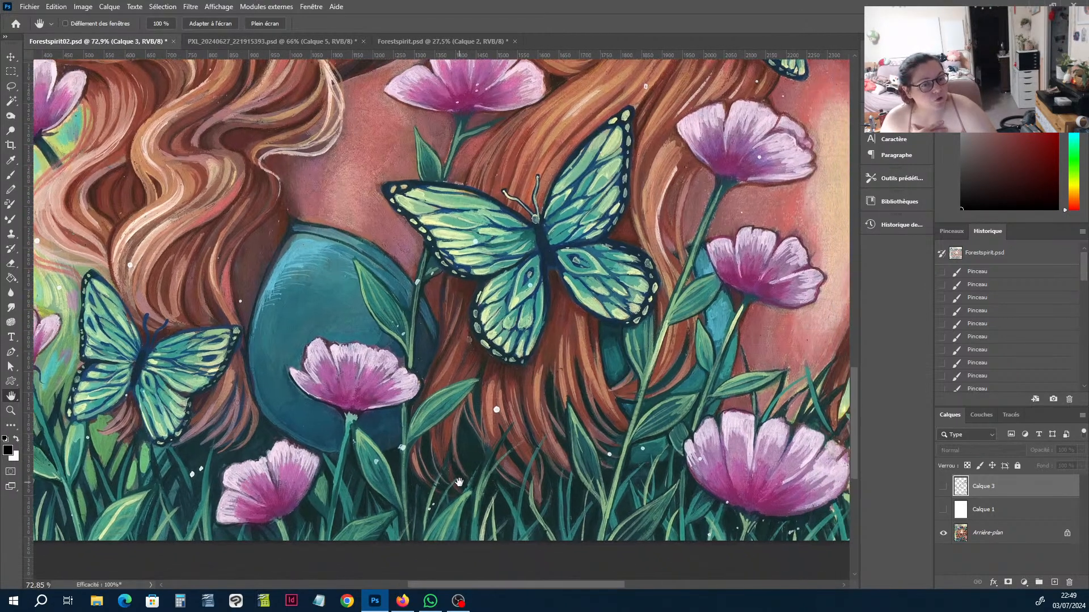
pyautogui.scroll(1, 504, 378)
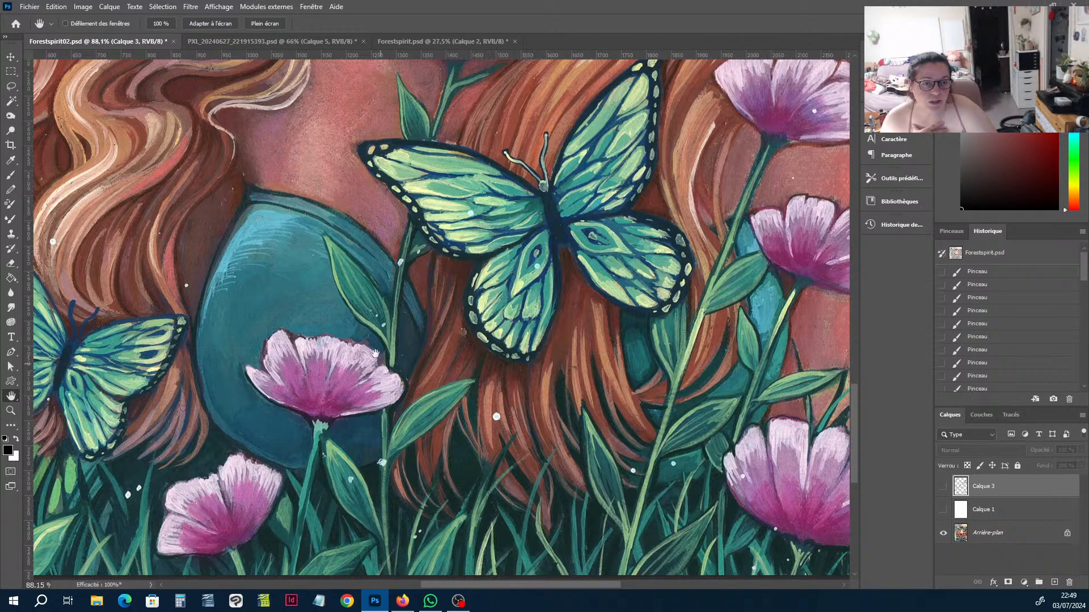
pyautogui.scroll(1, 374, 332)
pyautogui.scroll(-2, 404, 363)
pyautogui.hscroll(-1, 487, 319)
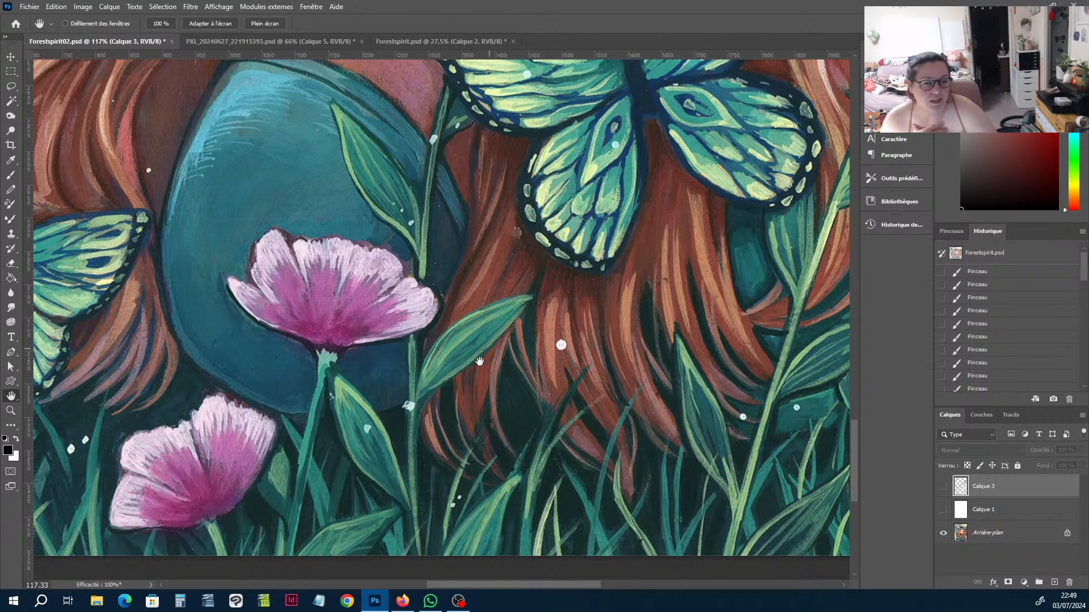
pyautogui.hscroll(3, 447, 425)
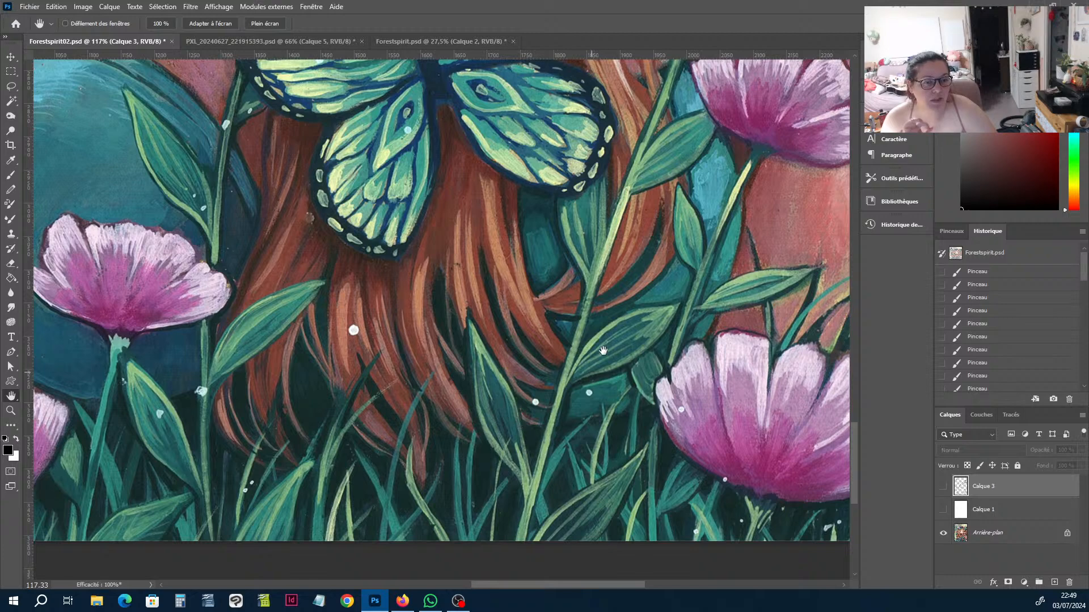
# Examine the large pink flower and surrounding grass in the painting's lower-right corner at up to 208% zoom.
pyautogui.hscroll(2, 556, 333)
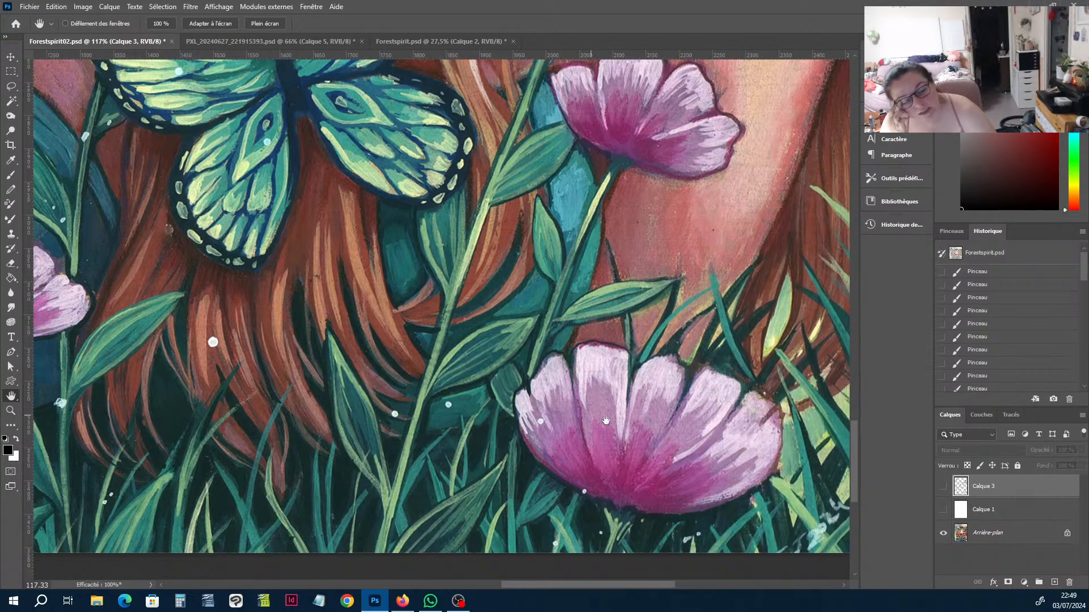
pyautogui.moveTo(605, 421); pyautogui.dragTo(408, 392)
pyautogui.scroll(6, 554, 473)
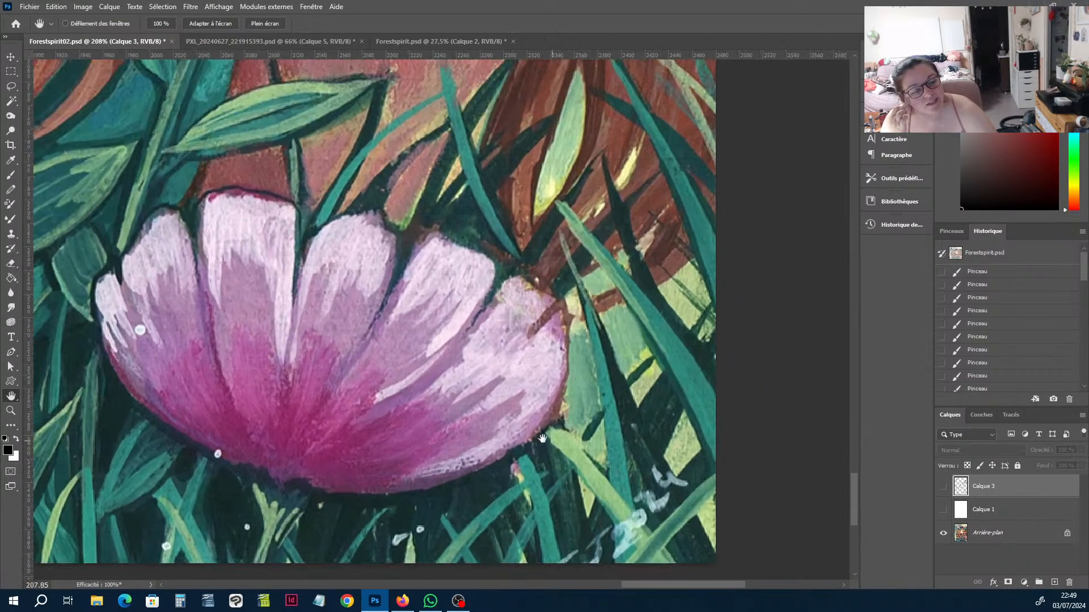
pyautogui.scroll(-6, 530, 451)
pyautogui.scroll(-5, 442, 415)
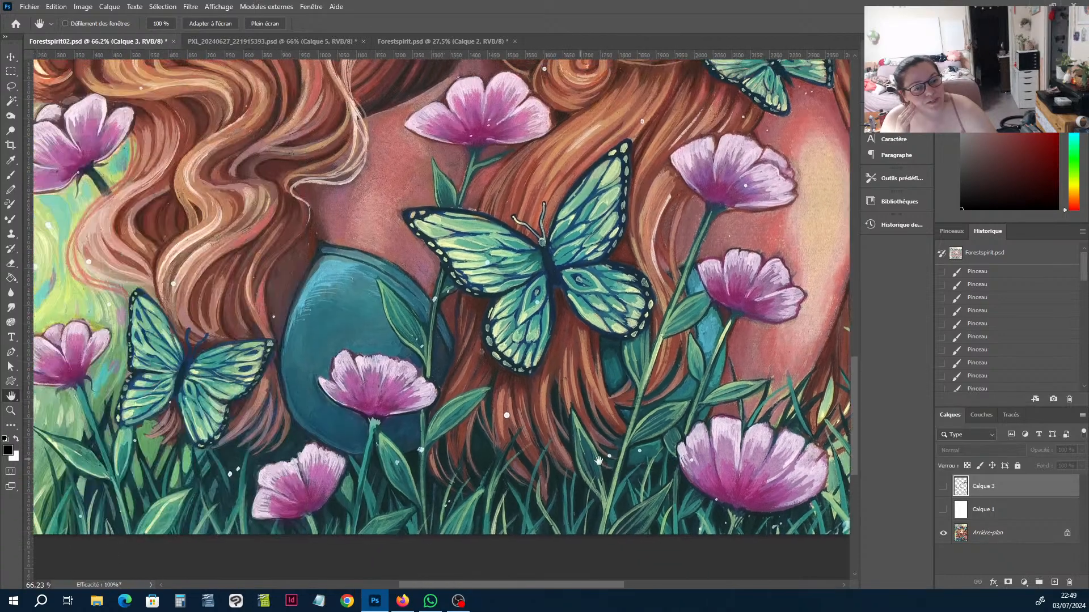
# Review the lower flowers, butterflies and hair, and then the whole Forestspirit02 painting at about 25% zoom.
pyautogui.moveTo(599, 461); pyautogui.dragTo(634, 464)
pyautogui.scroll(-2, 601, 426)
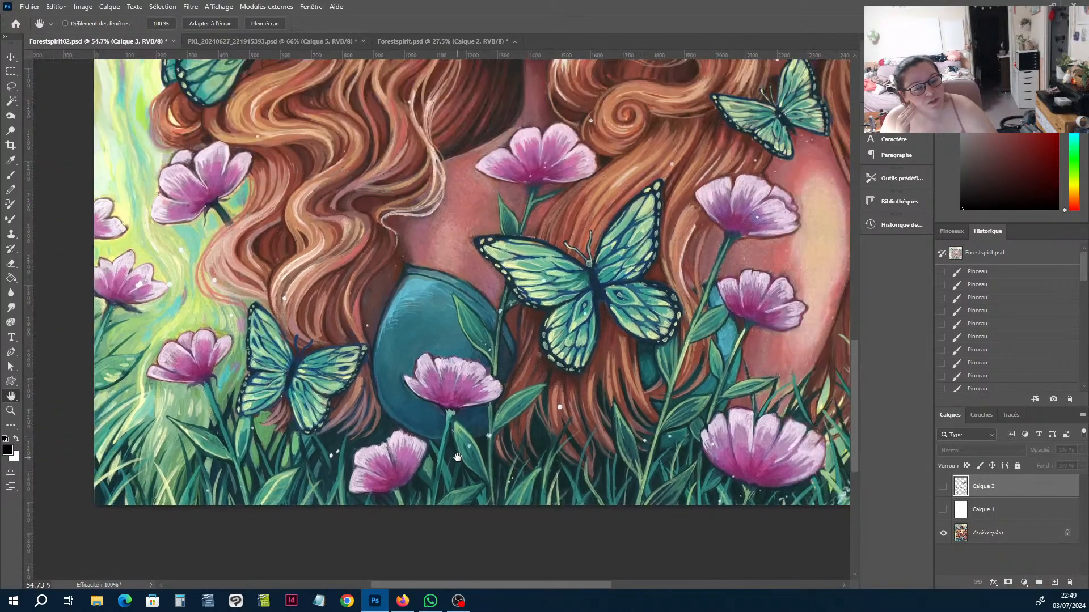
pyautogui.scroll(1, 416, 317)
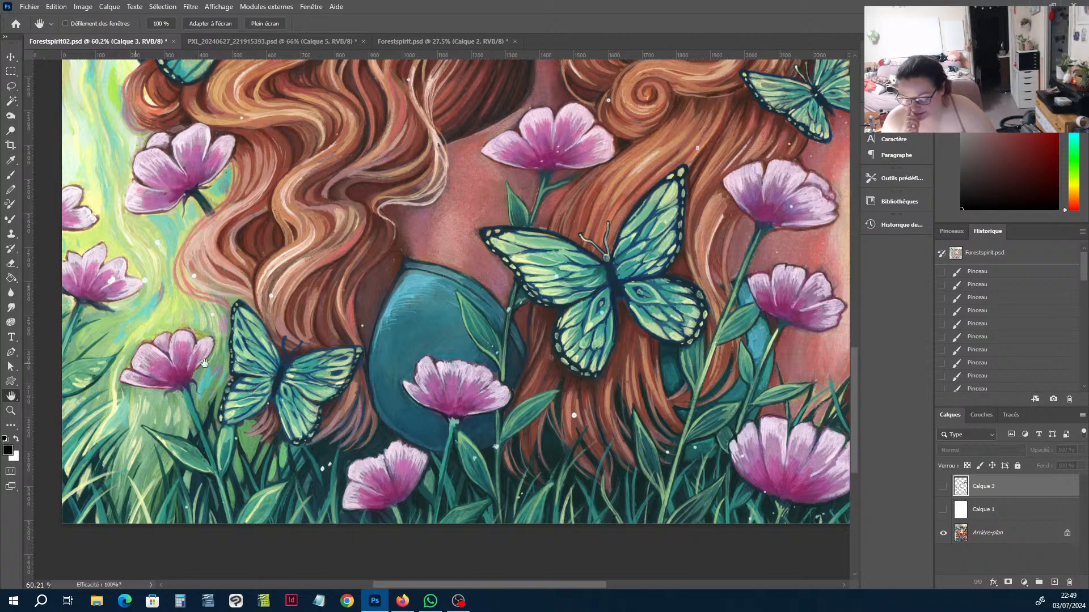
pyautogui.scroll(-3, 543, 309)
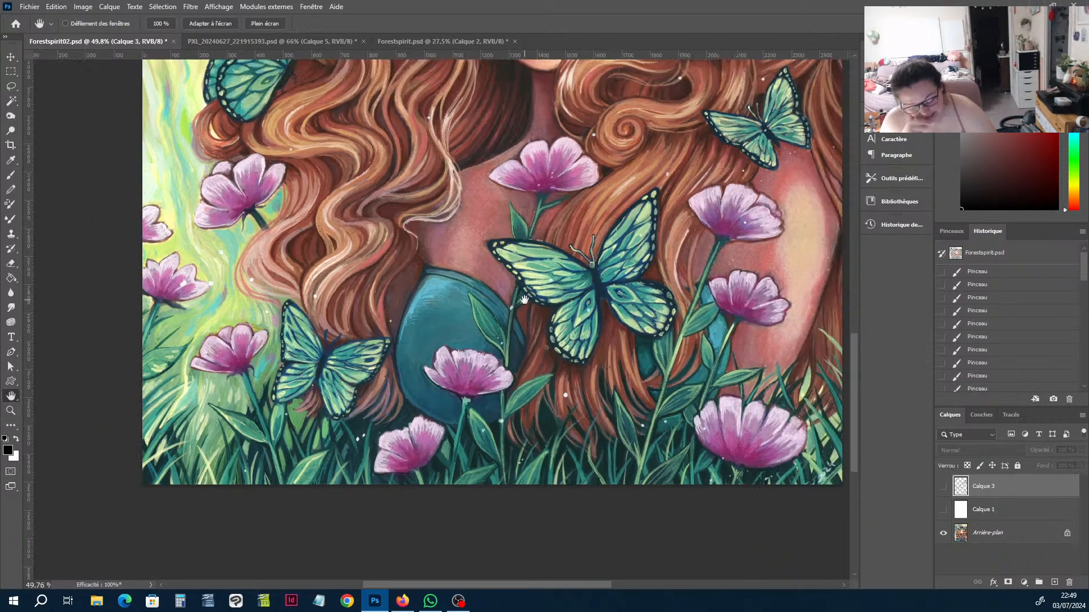
pyautogui.moveTo(536, 267); pyautogui.dragTo(514, 329)
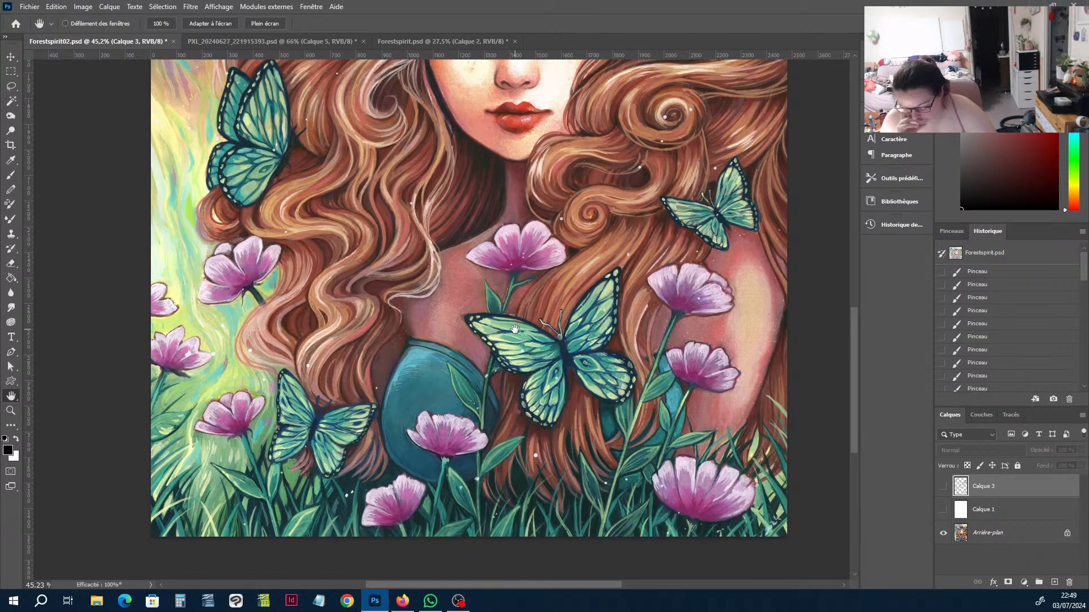
pyautogui.scroll(-3, 514, 328)
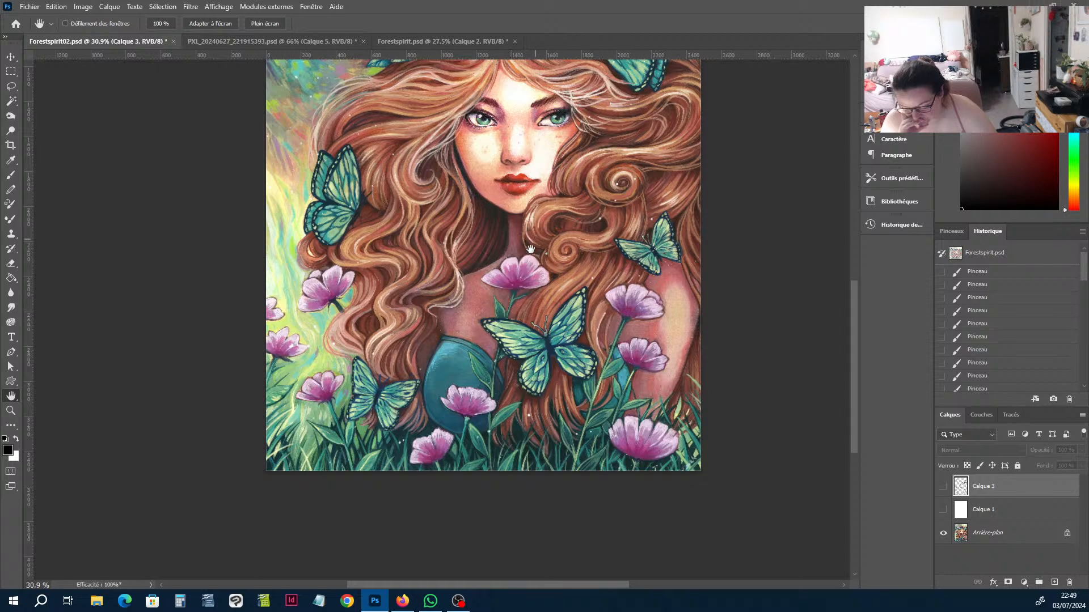
pyautogui.moveTo(530, 249); pyautogui.dragTo(515, 341)
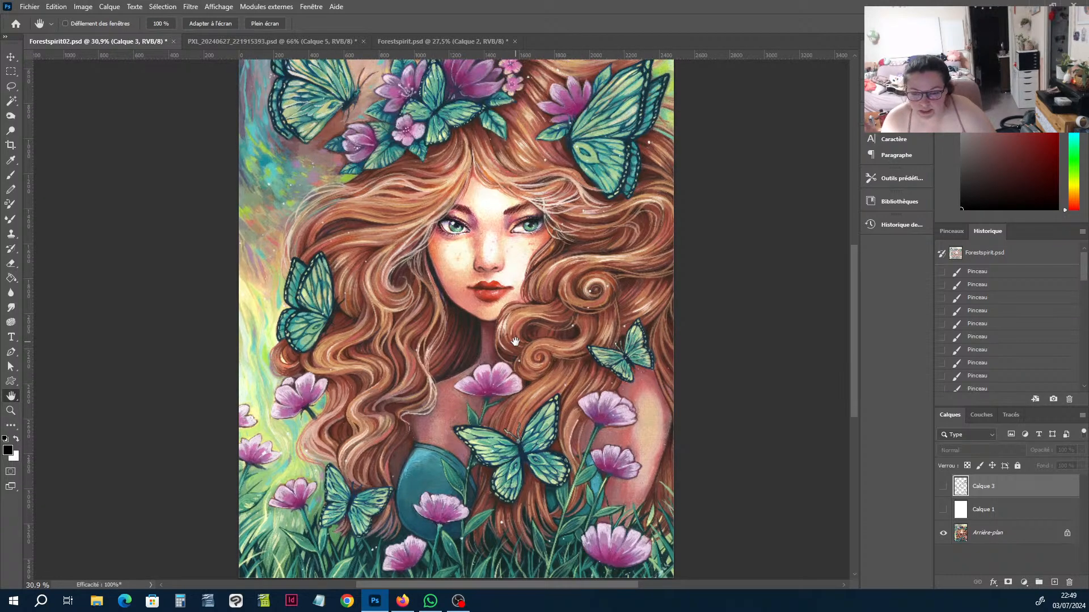
pyautogui.scroll(-3, 456, 335)
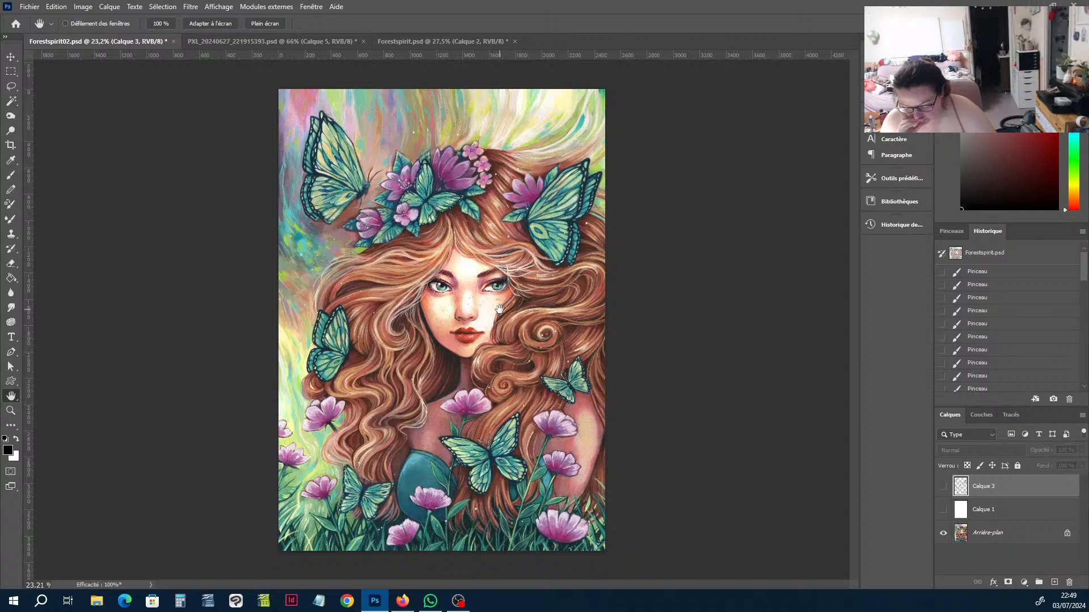
pyautogui.scroll(1, 498, 309)
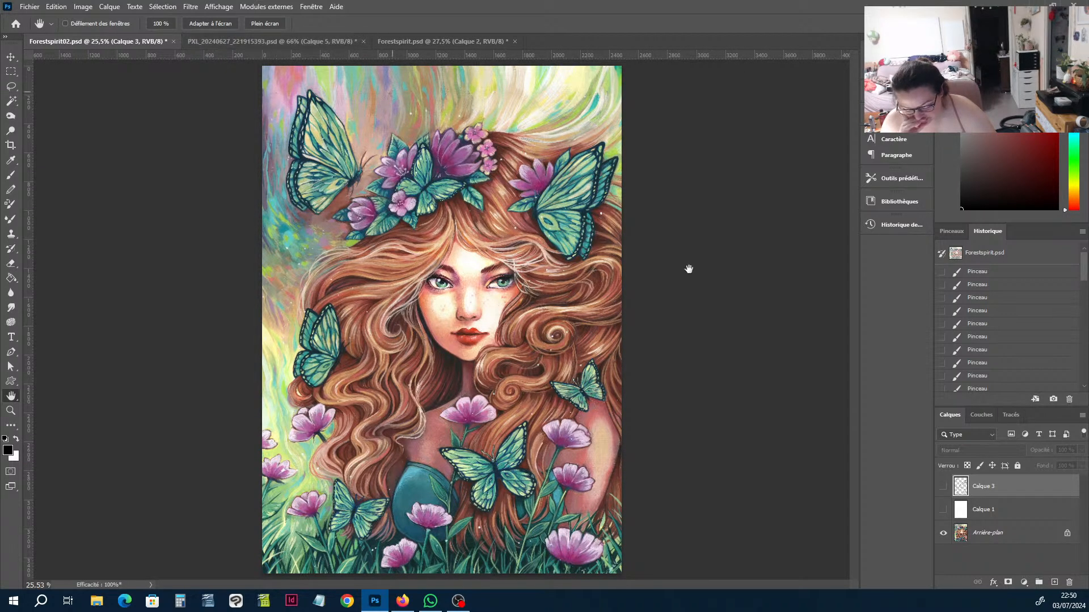
# Show Calque 1 and Calque 3 over the painting and inspect the flower crown line art at about 73% zoom.
pyautogui.moveTo(943, 510); pyautogui.dragTo(943, 486)
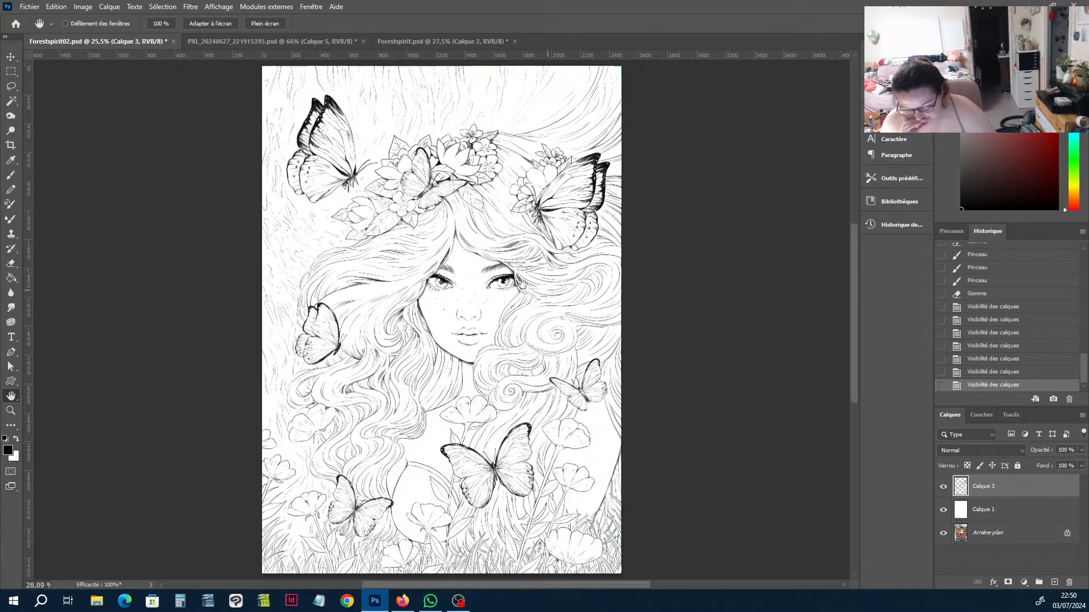
pyautogui.scroll(3, 509, 259)
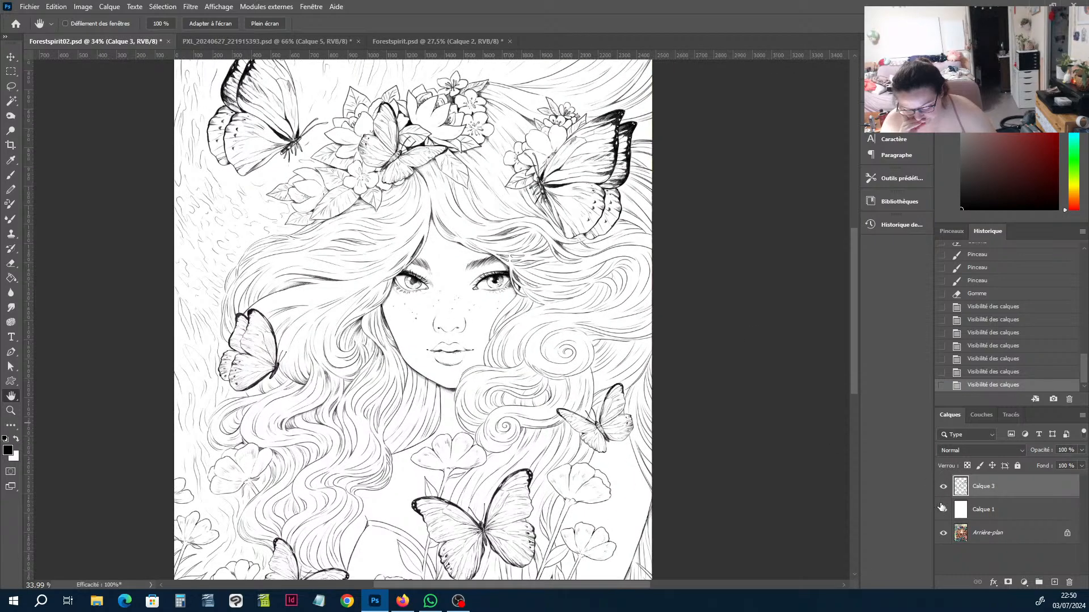
pyautogui.moveTo(942, 508)
pyautogui.mouseDown()
pyautogui.moveTo(943, 483)
pyautogui.moveTo(946, 511)
pyautogui.mouseUp()
pyautogui.scroll(1, 425, 133)
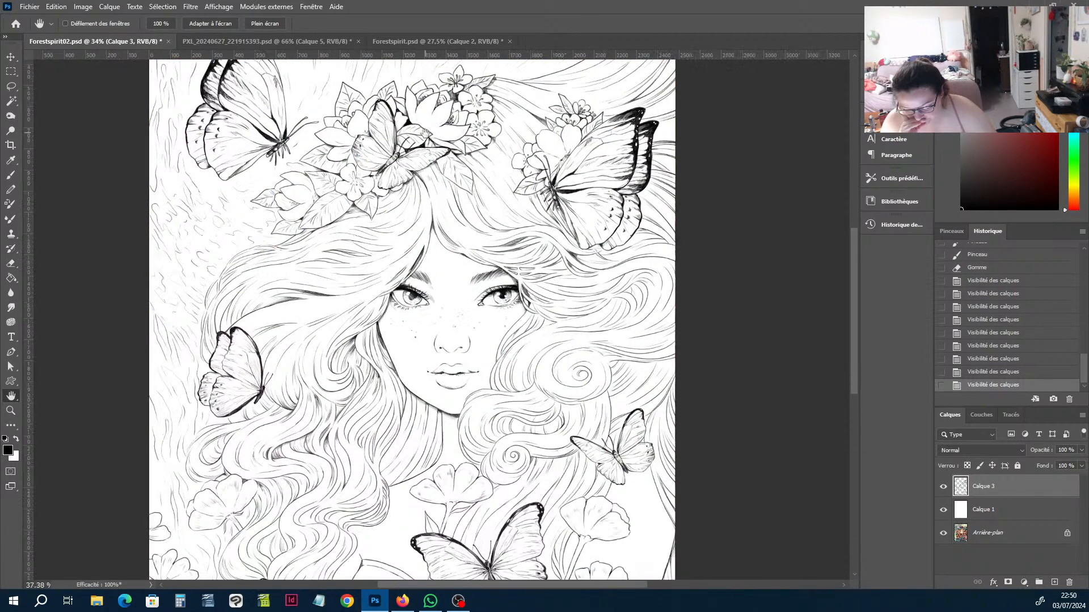
pyautogui.scroll(7, 426, 136)
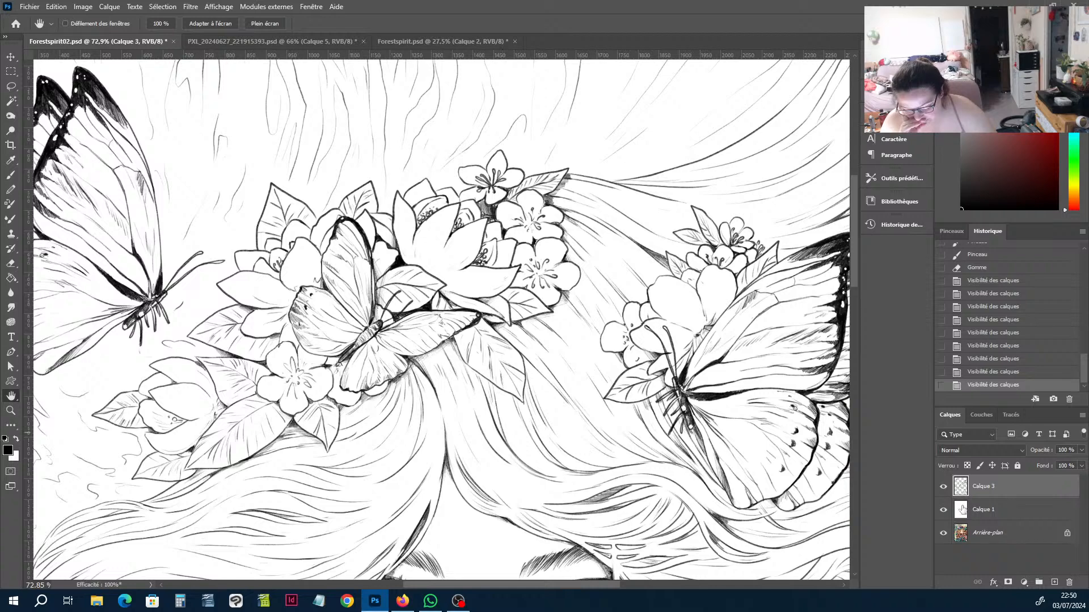
# Compare the flower crown's line art with the painting by toggling Calque 3 and Calque 1, ending with both shown.
pyautogui.moveTo(943, 509); pyautogui.dragTo(943, 494)
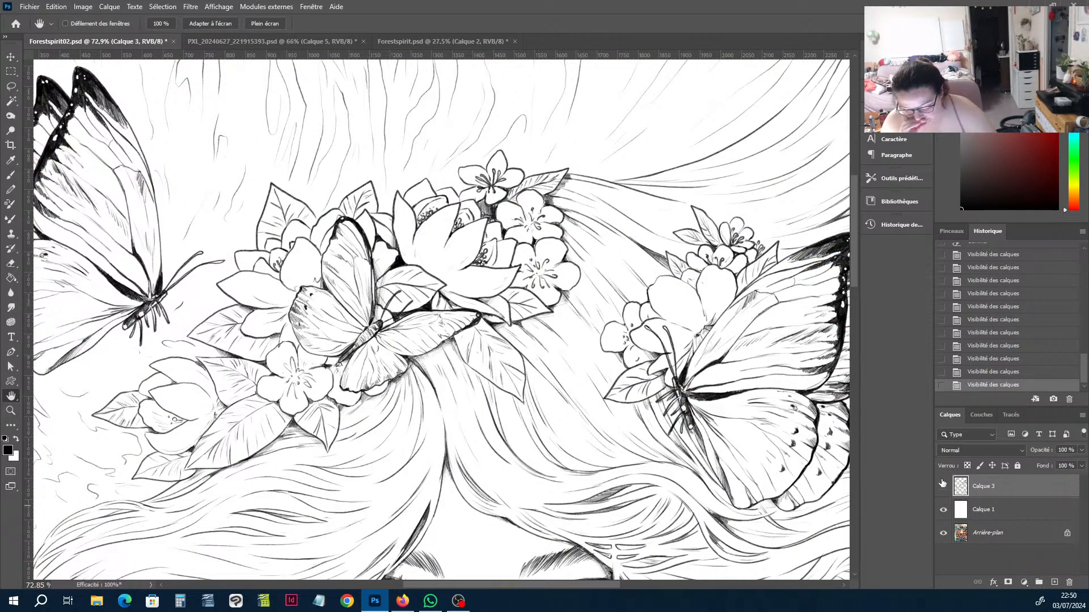
pyautogui.click(942, 483)
pyautogui.click(942, 483)
pyautogui.click(943, 509)
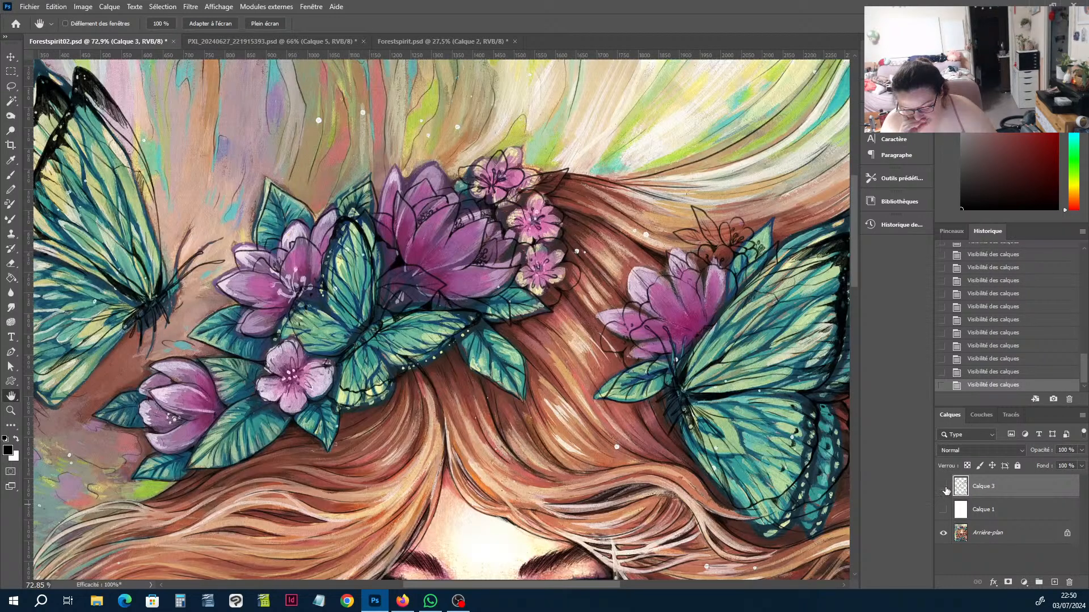
pyautogui.click(944, 487)
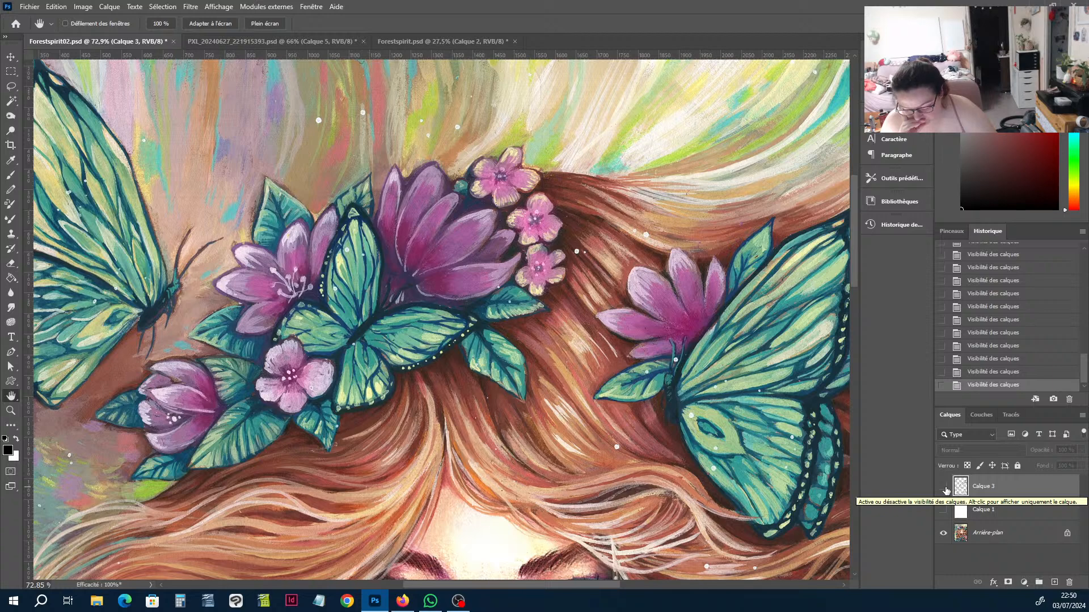
pyautogui.click(944, 488)
pyautogui.click(943, 509)
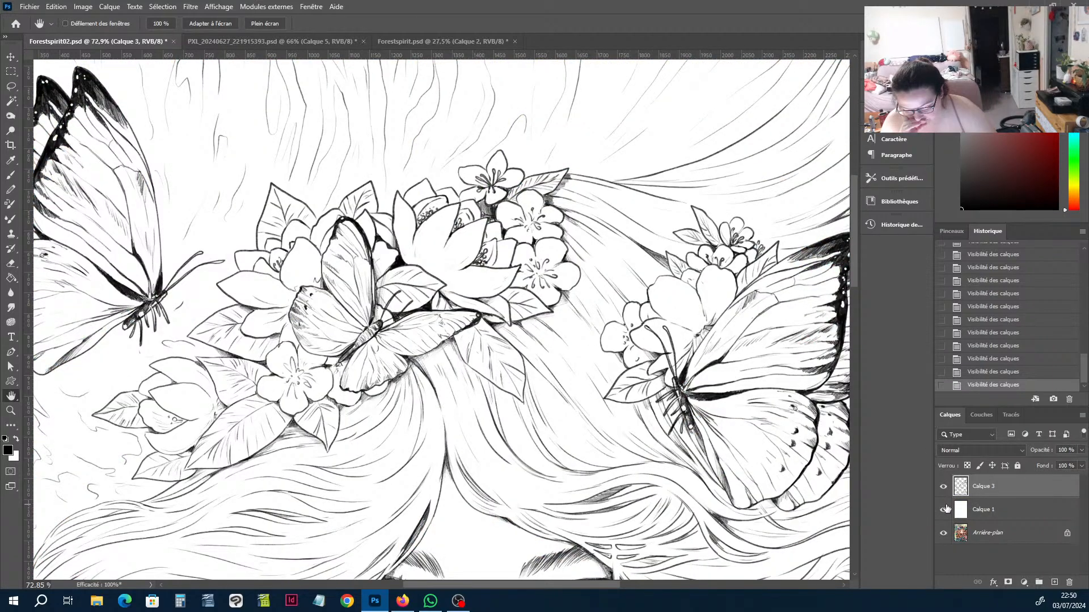
pyautogui.click(944, 487)
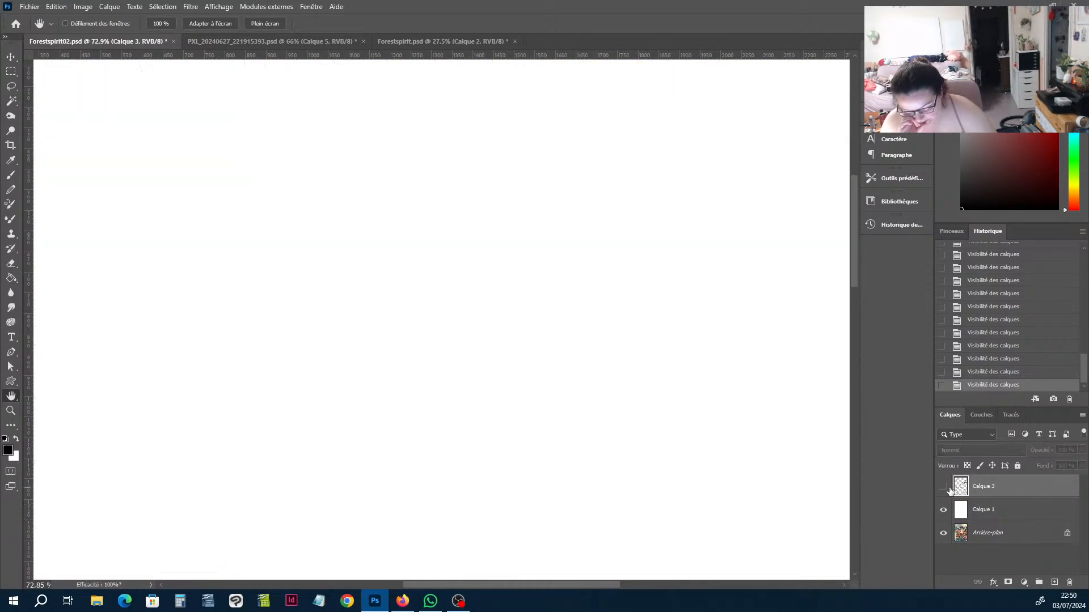
pyautogui.click(944, 487)
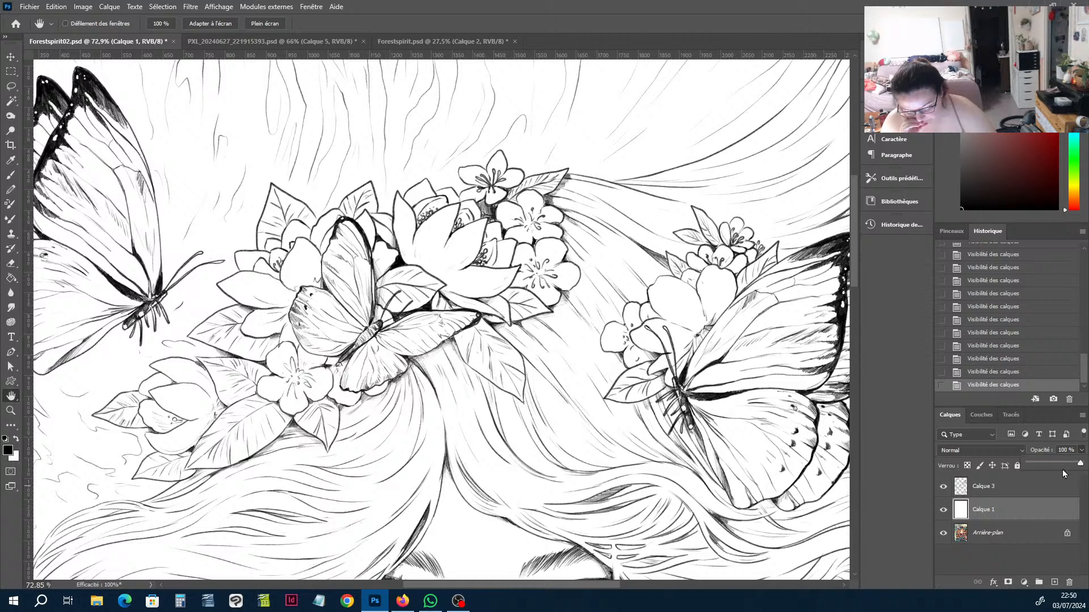
# Set Calque 1's opacity to 60% and check the faded painting with Calque 3 hidden and shown.
pyautogui.click(1059, 465)
pyautogui.click(944, 488)
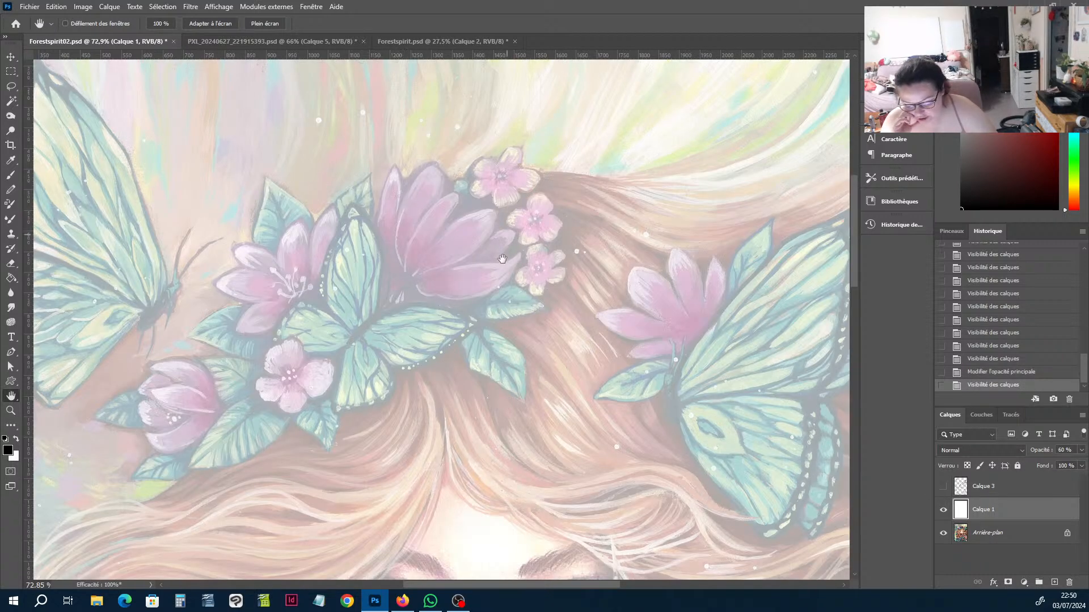
pyautogui.click(943, 486)
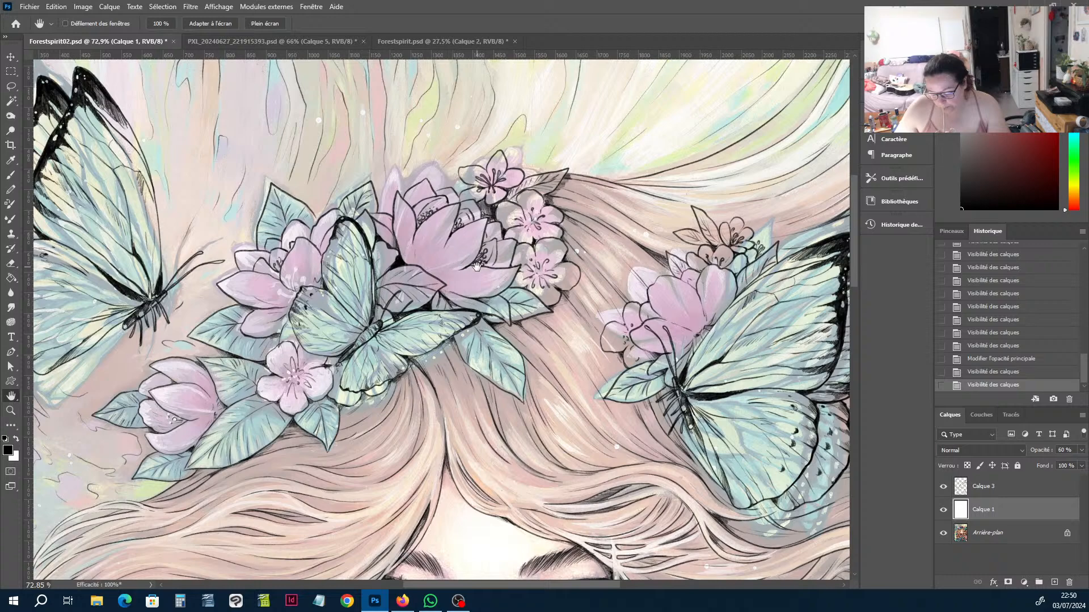
# Compare the crown's flowers at 128% zoom by hiding and reshowing Calque 1 and Calque 3, leaving Calque 3 selected.
pyautogui.scroll(3, 444, 231)
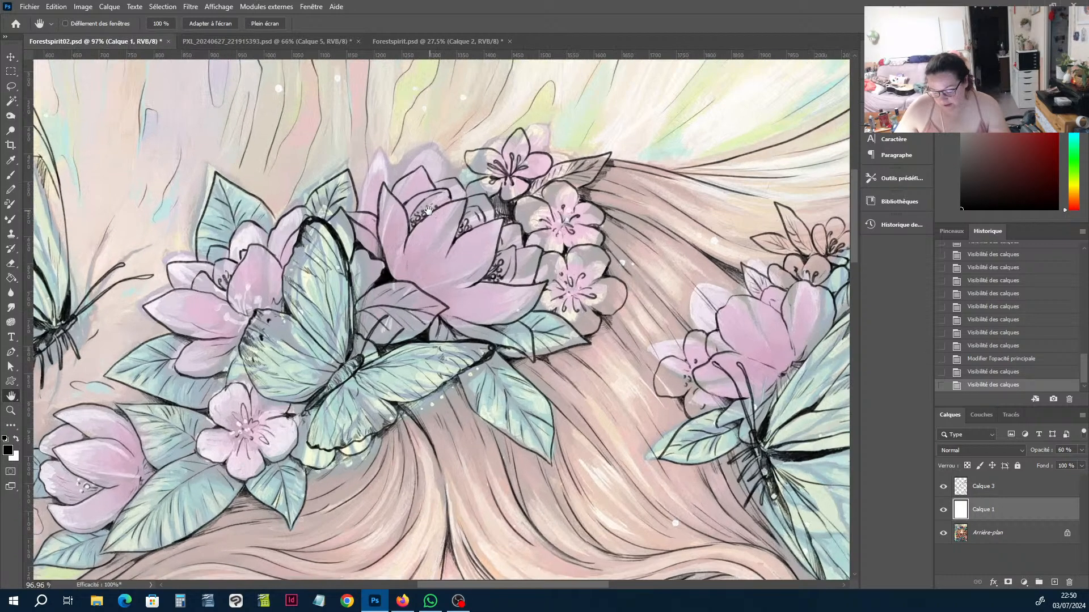
pyautogui.moveTo(444, 231); pyautogui.dragTo(500, 322)
pyautogui.scroll(3, 497, 394)
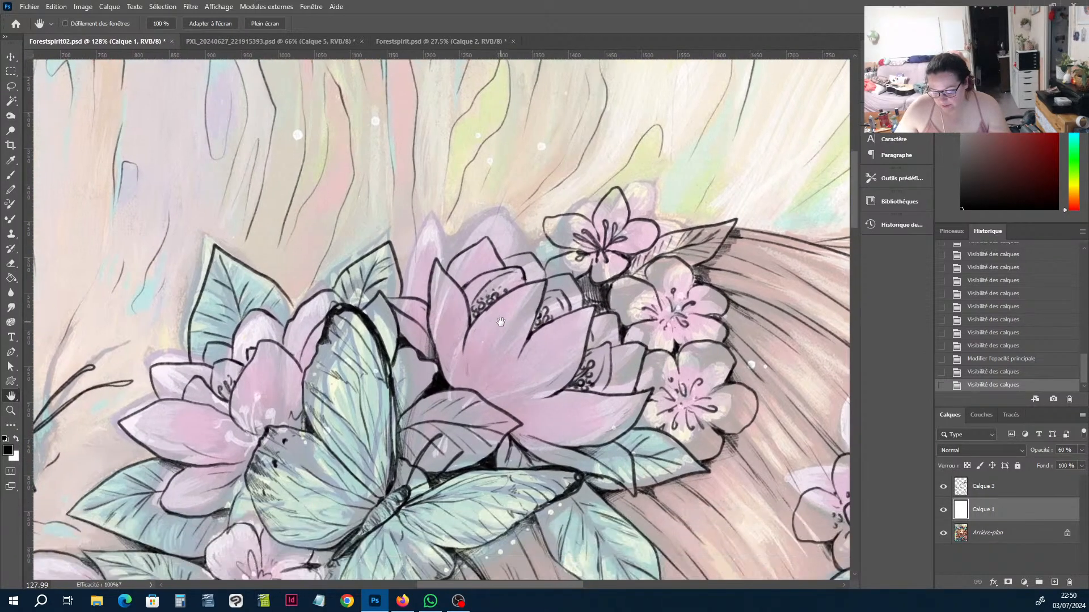
pyautogui.click(942, 508)
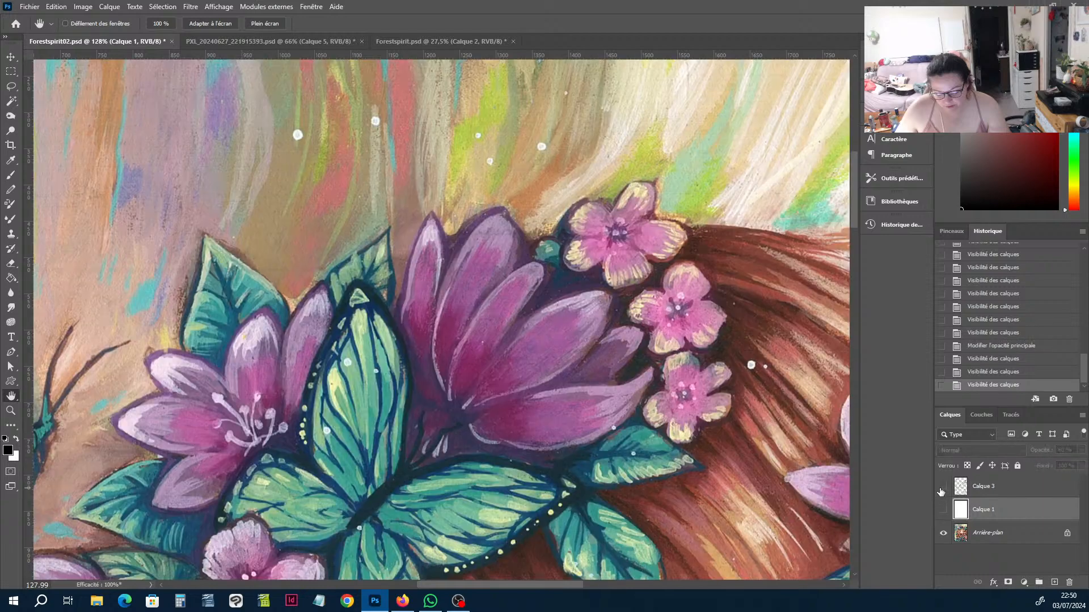
pyautogui.click(943, 505)
pyautogui.click(984, 484)
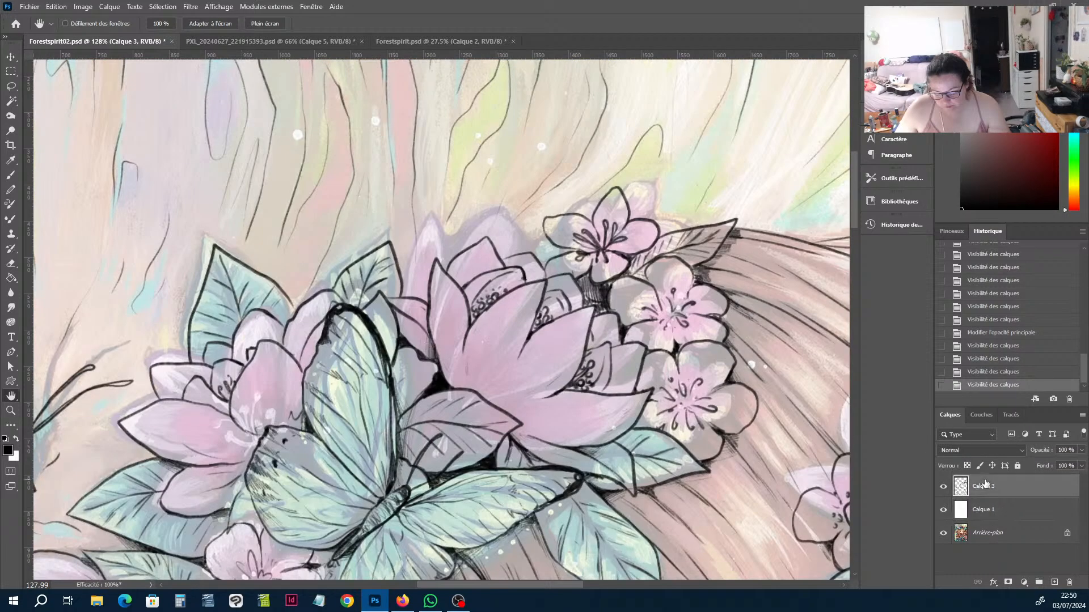
# Hide the painted Arrière-plan layer beneath the line art.
pyautogui.scroll(-13, 683, 382)
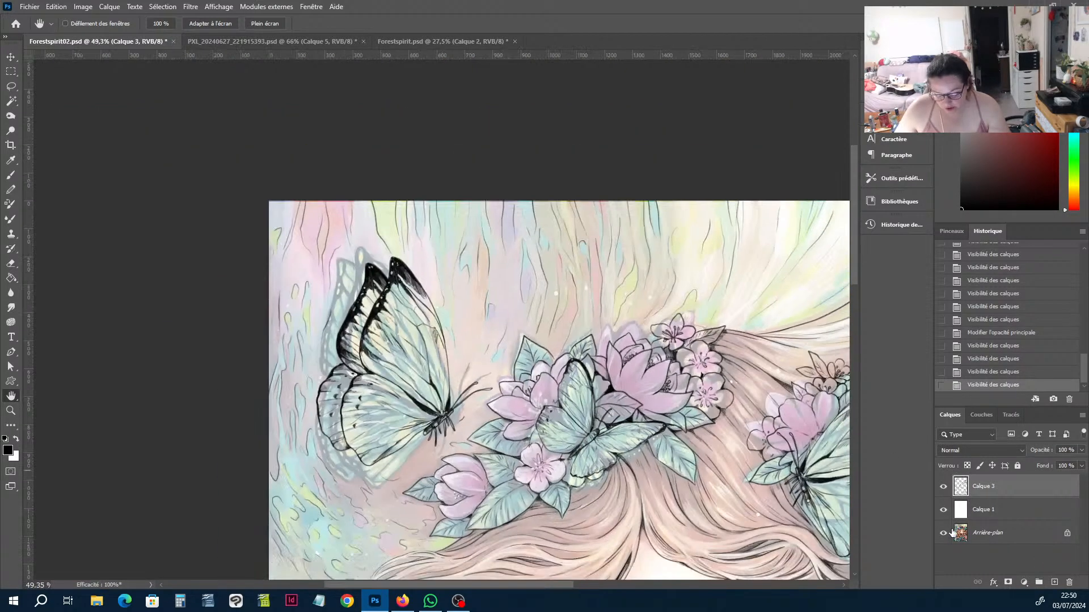
pyautogui.scroll(6, 739, 452)
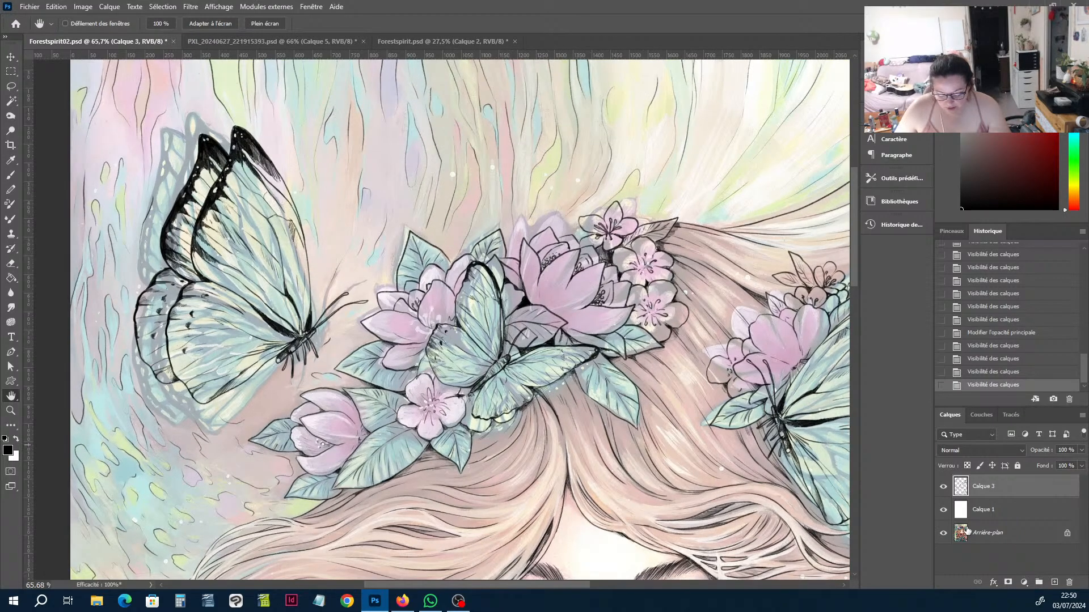
pyautogui.click(967, 530)
pyautogui.click(943, 533)
pyautogui.scroll(-6, 600, 321)
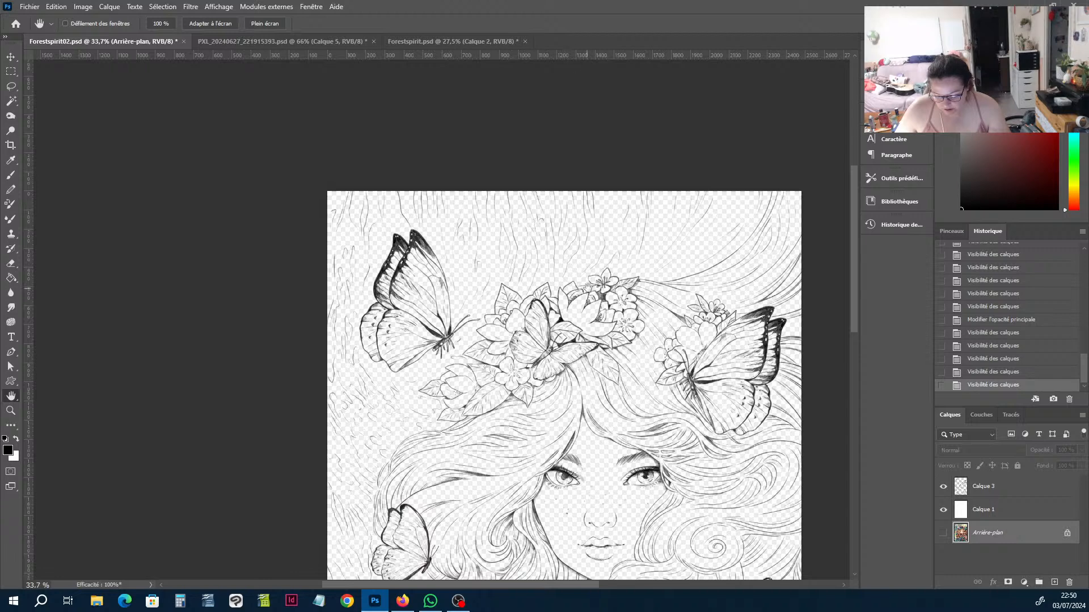
# Set Calque 1's opacity to 100% and review the complete line art on its white backing.
pyautogui.click(1006, 509)
pyautogui.click(1081, 450)
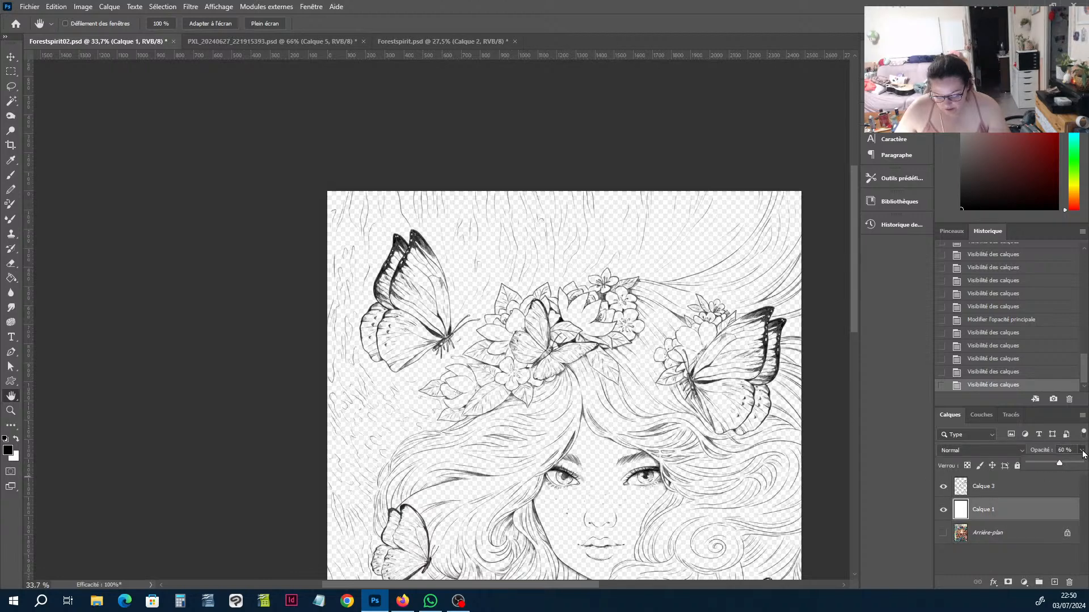
pyautogui.moveTo(1066, 464); pyautogui.dragTo(1080, 463)
pyautogui.scroll(-3, 686, 402)
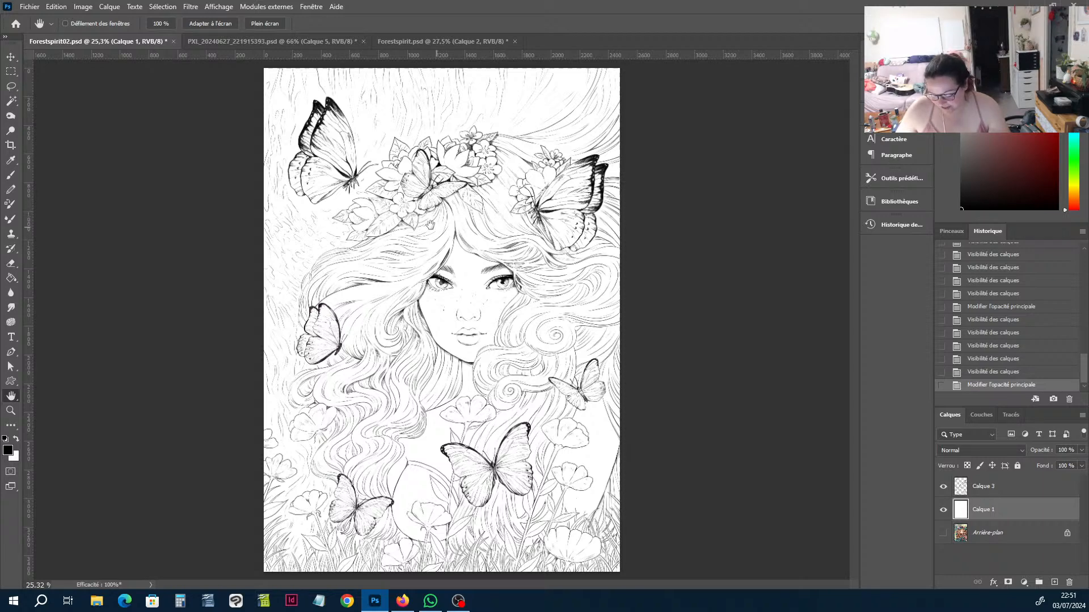
pyautogui.scroll(1, 377, 201)
pyautogui.scroll(1, 377, 201)
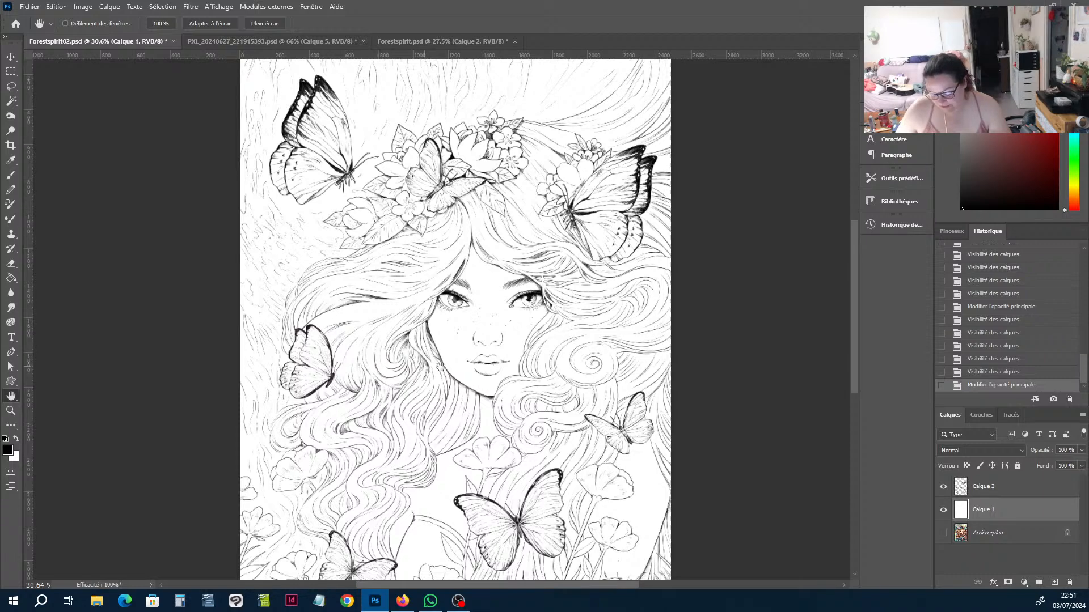
pyautogui.moveTo(503, 368); pyautogui.dragTo(578, 304)
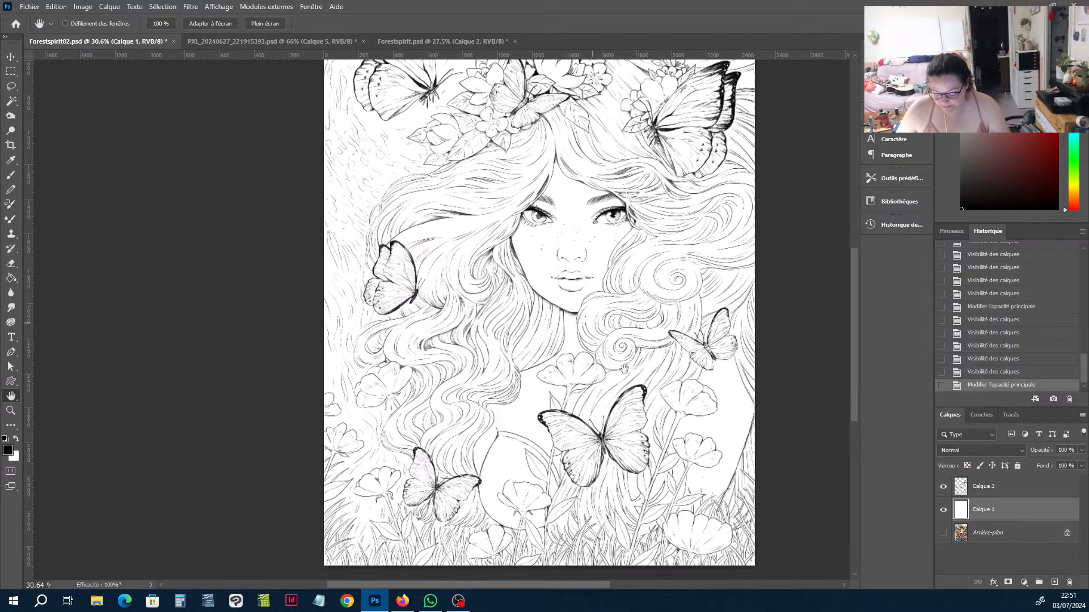
# Save the Forestspirit02.psd line art document.
pyautogui.click(30, 7)
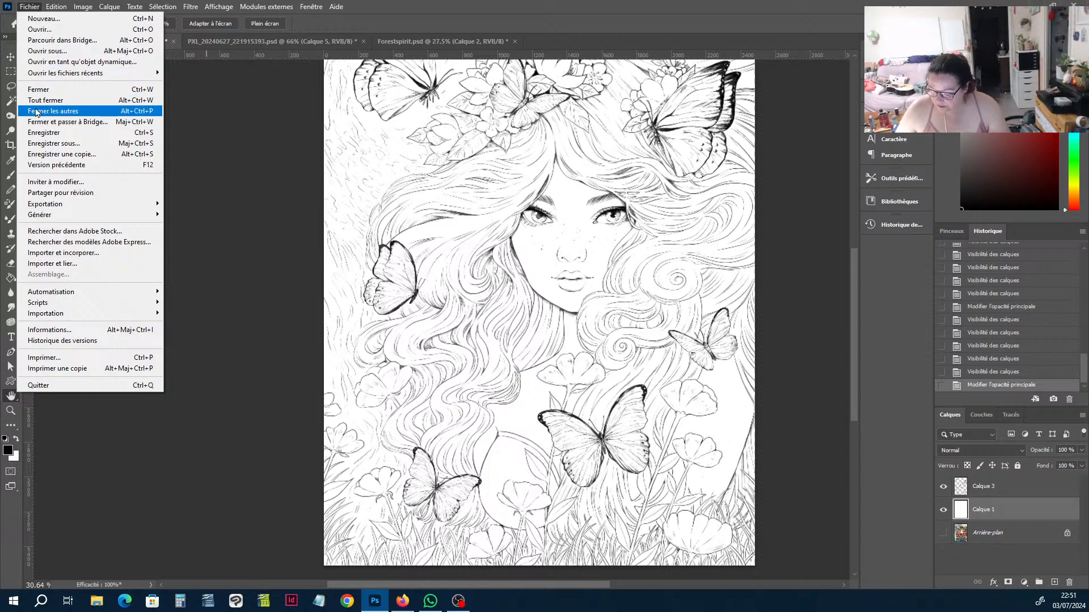
pyautogui.click(48, 133)
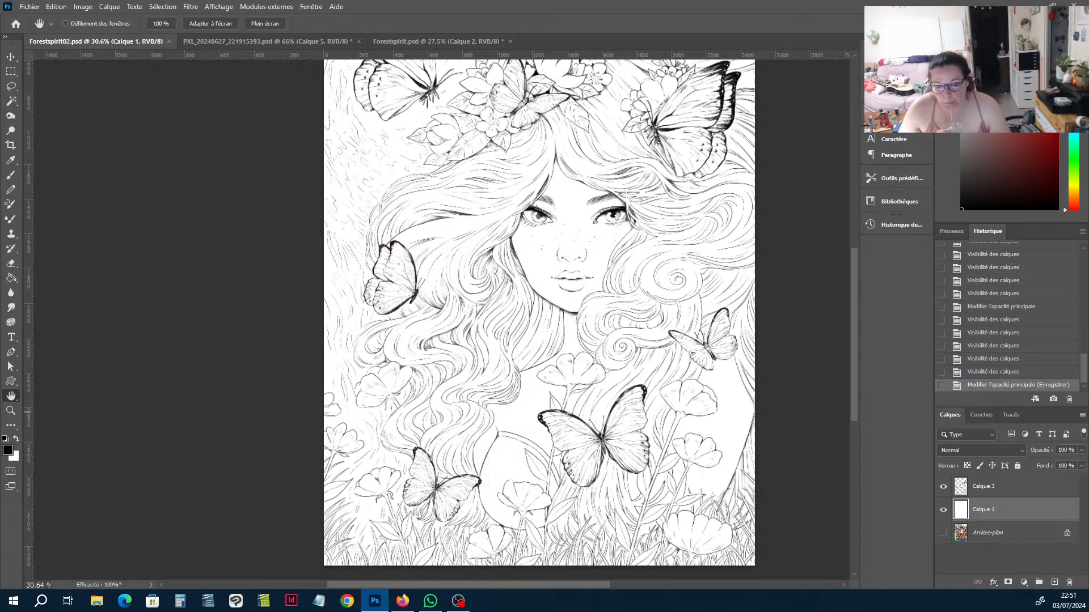
pyautogui.click(96, 601)
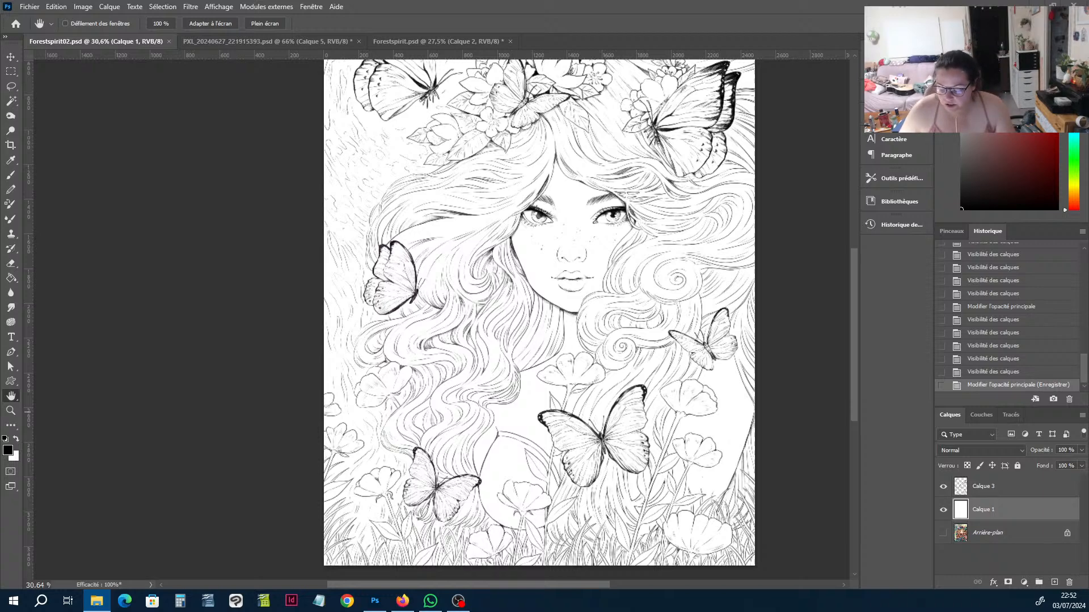
# View the whole Forestspirit.psd painting and show Calque 5 in PXL_20240627_221915393.psd.
pyautogui.click(437, 42)
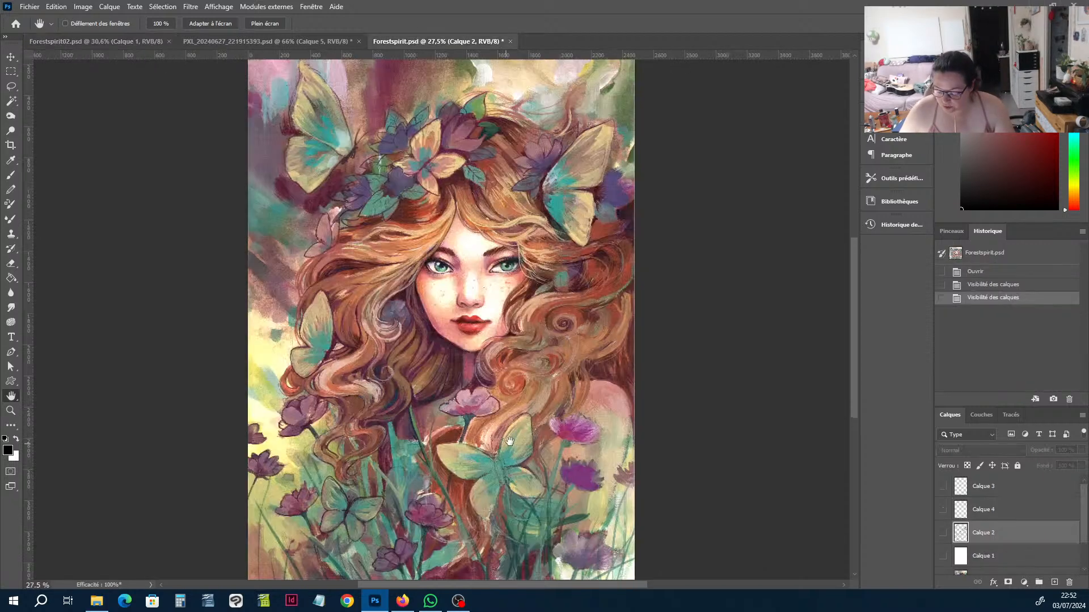
pyautogui.hotkey('ctrl', '0')
pyautogui.click(253, 44)
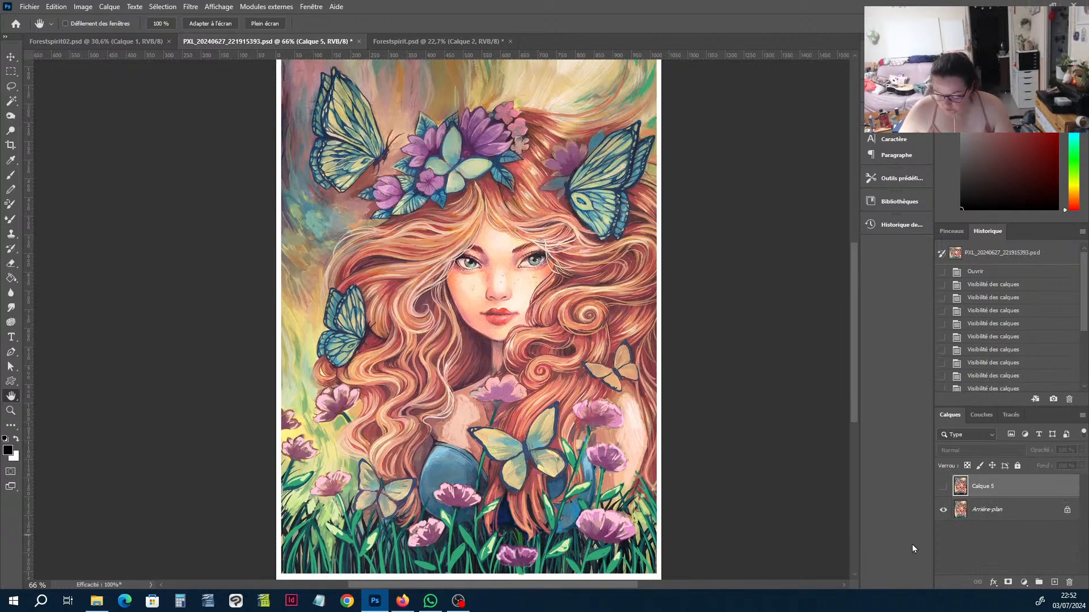
pyautogui.click(944, 488)
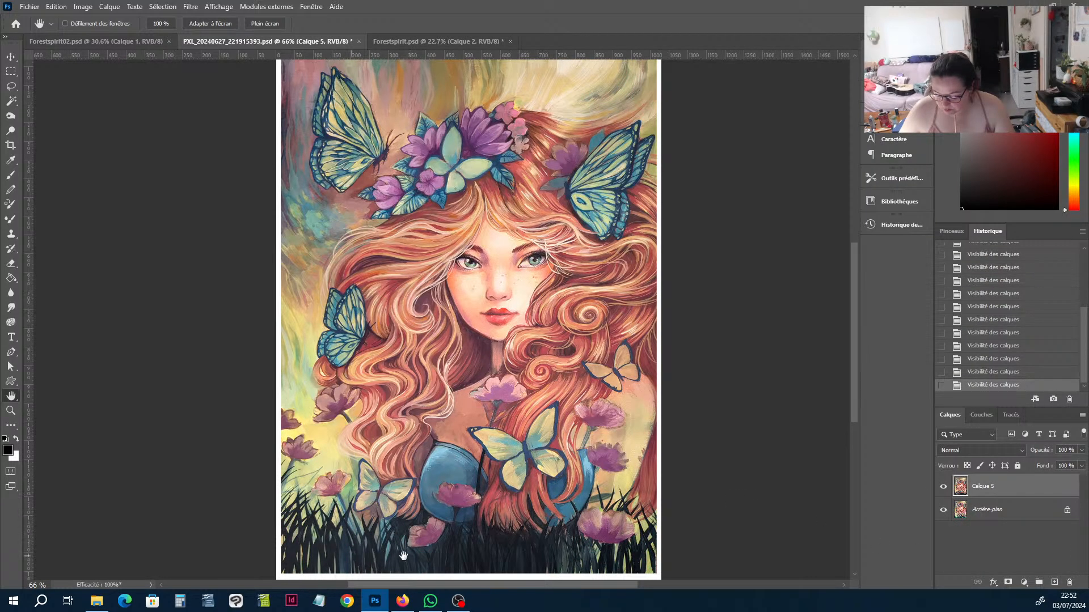
# Examine the dark grass, lower flowers and butterflies of the painting with Calque 5 shown.
pyautogui.scroll(3, 520, 563)
pyautogui.moveTo(564, 548); pyautogui.dragTo(710, 463)
pyautogui.scroll(5, 431, 436)
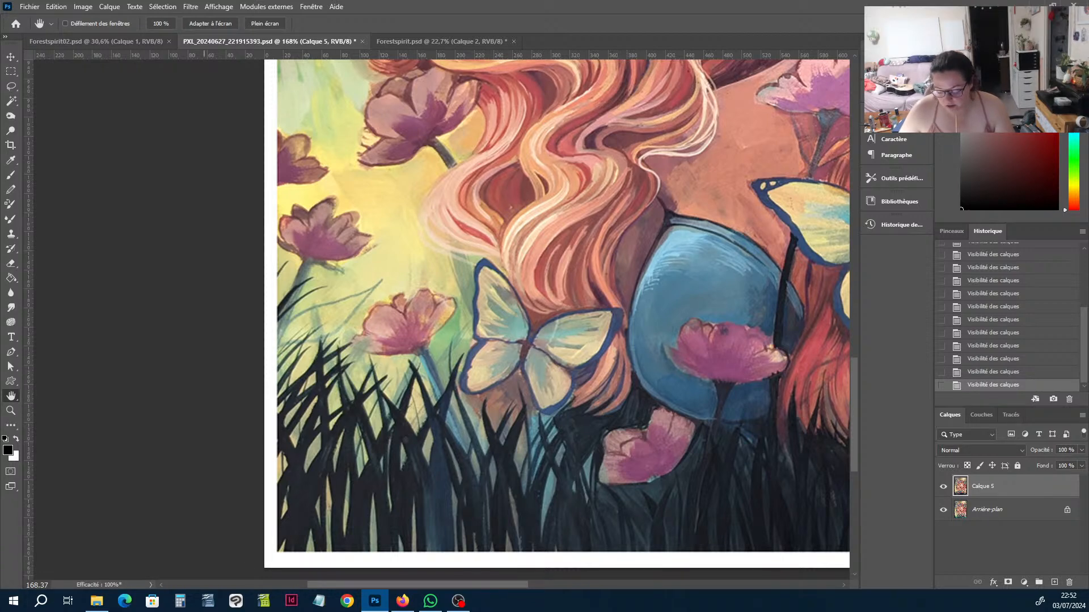
pyautogui.moveTo(535, 527); pyautogui.dragTo(170, 474)
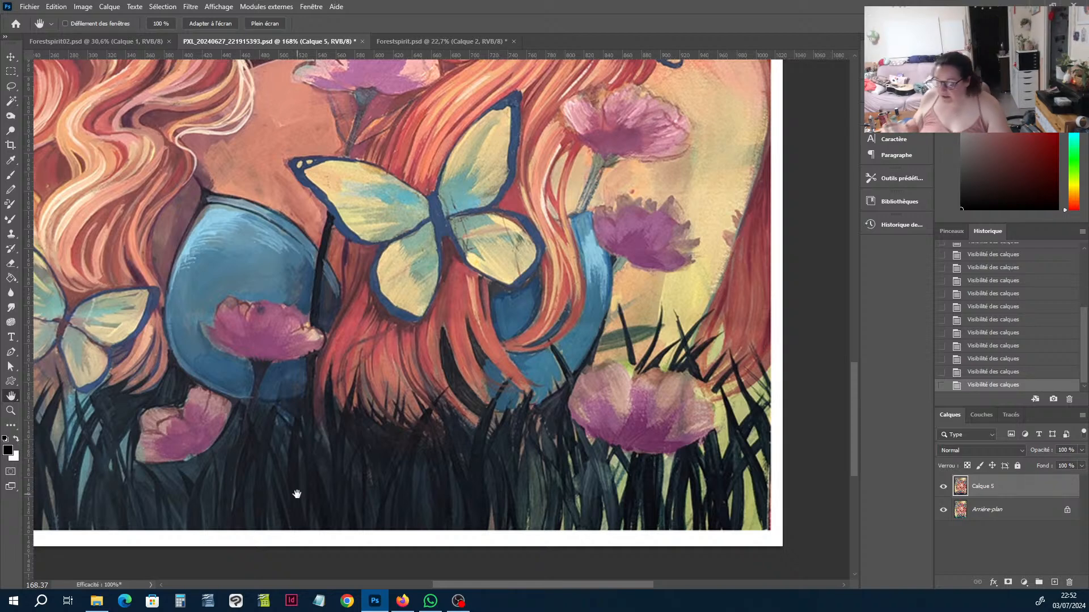
pyautogui.moveTo(323, 455); pyautogui.dragTo(531, 446)
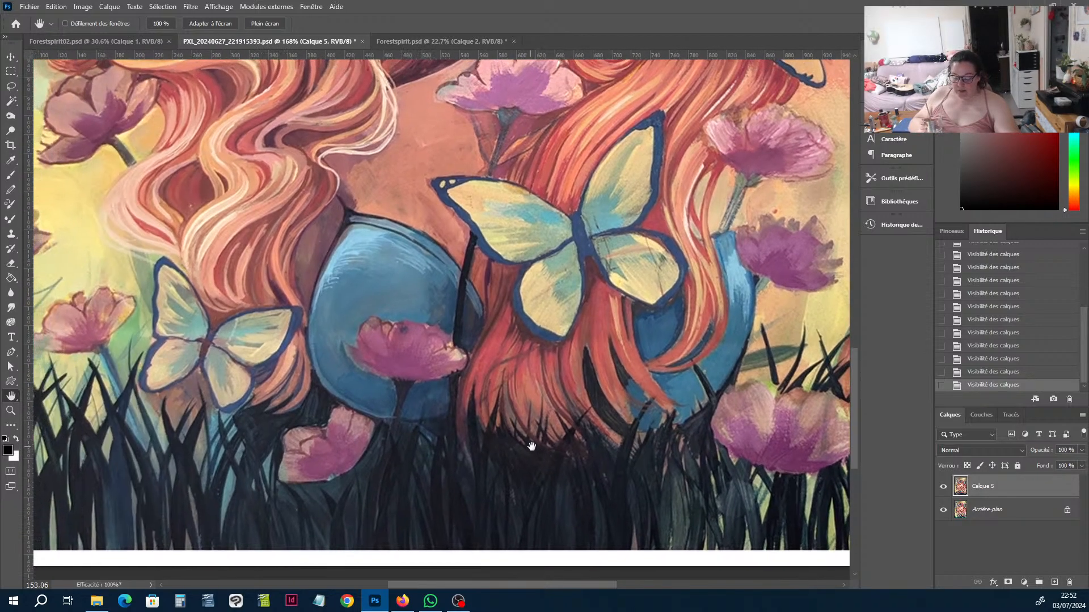
pyautogui.scroll(-5, 531, 447)
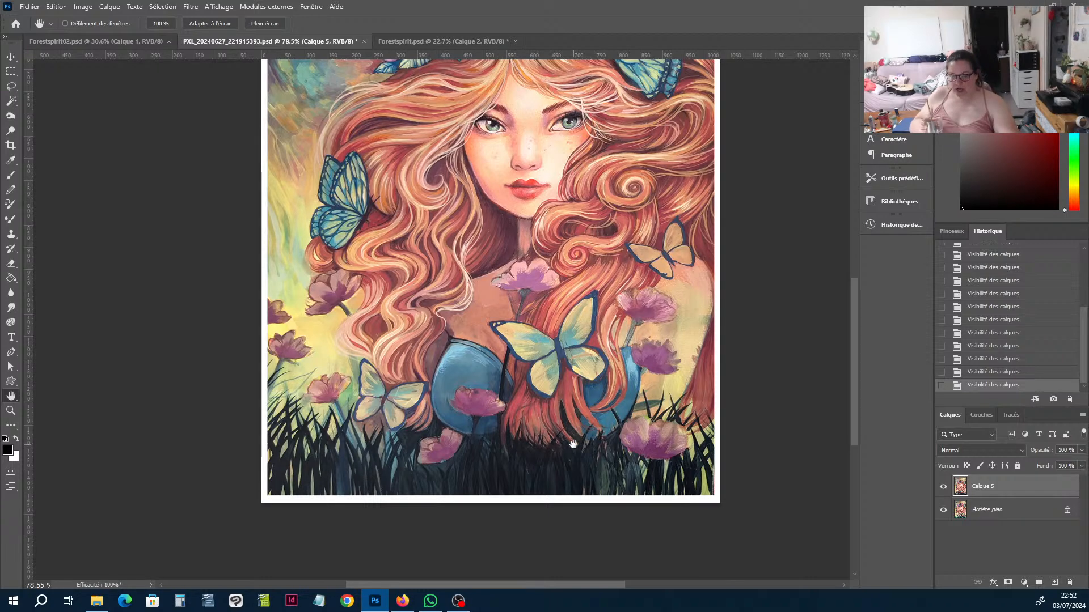
pyautogui.scroll(2, 538, 432)
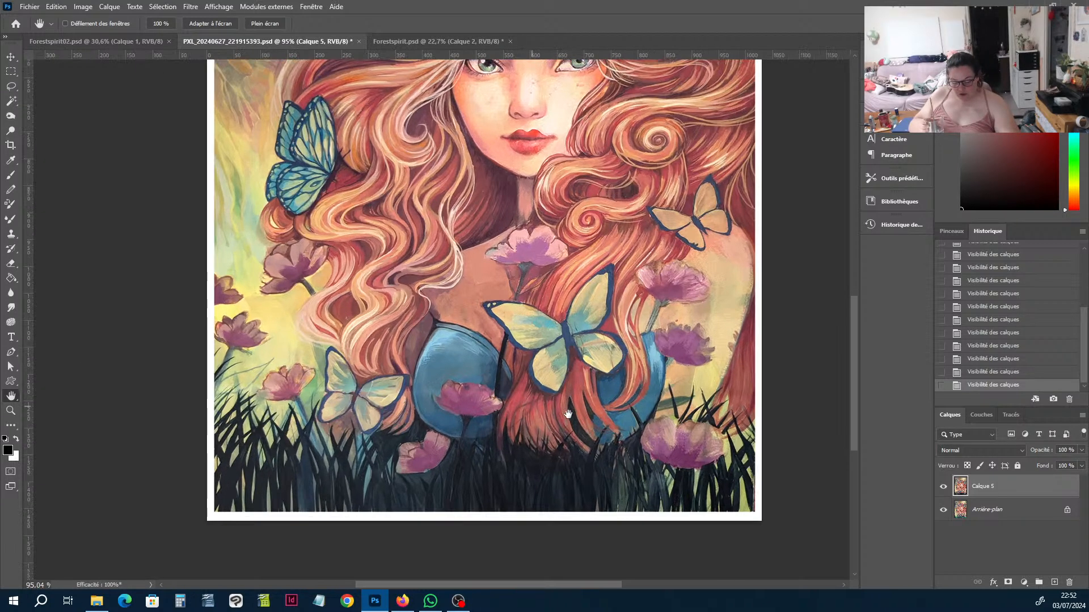
# Toggle Calque 5 to compare the lower painting, leave it hidden, and inspect the green stems, leaves and flowers.
pyautogui.click(943, 487)
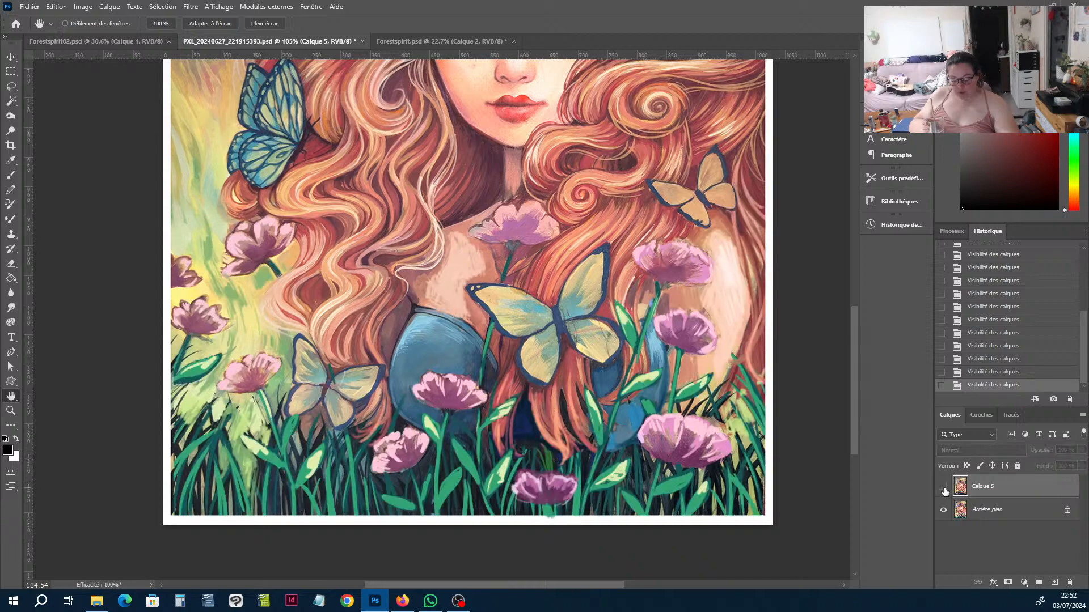
pyautogui.click(944, 489)
pyautogui.click(944, 489)
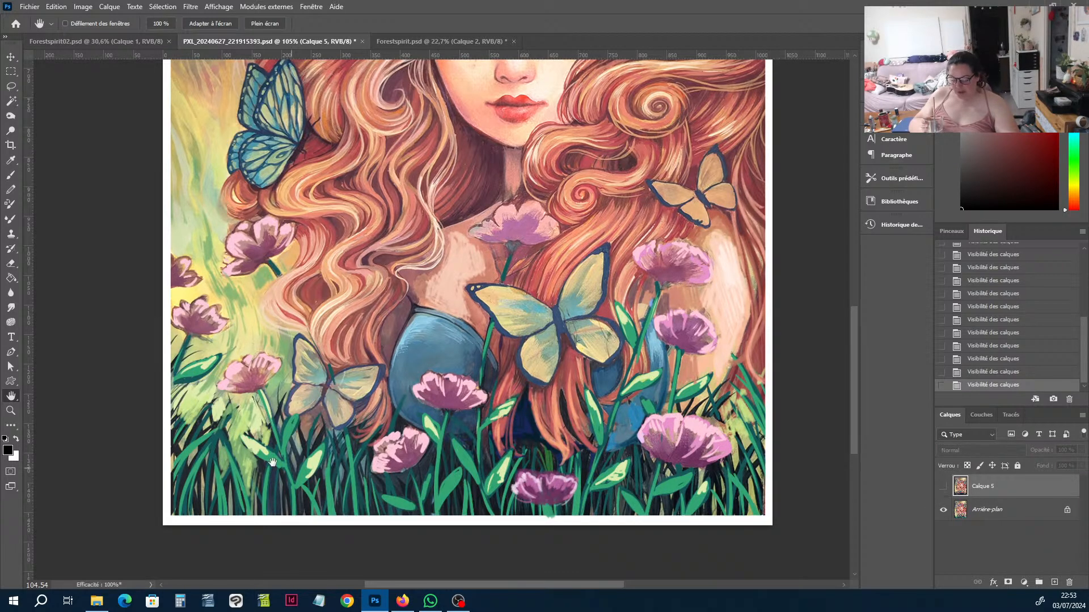
pyautogui.scroll(3, 272, 462)
pyautogui.moveTo(389, 512); pyautogui.dragTo(297, 509)
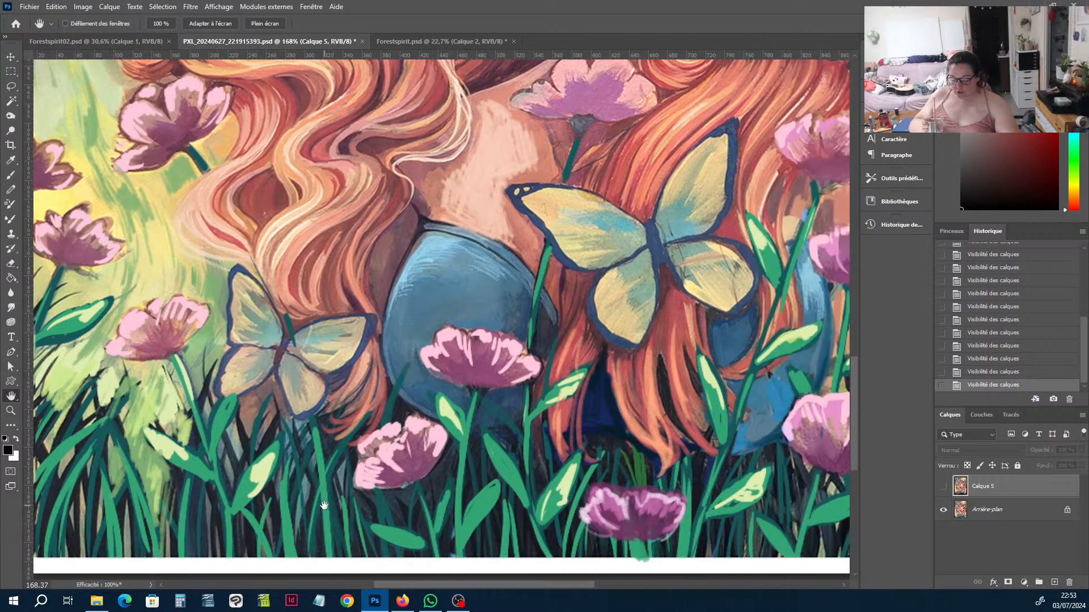
pyautogui.scroll(-1, 464, 495)
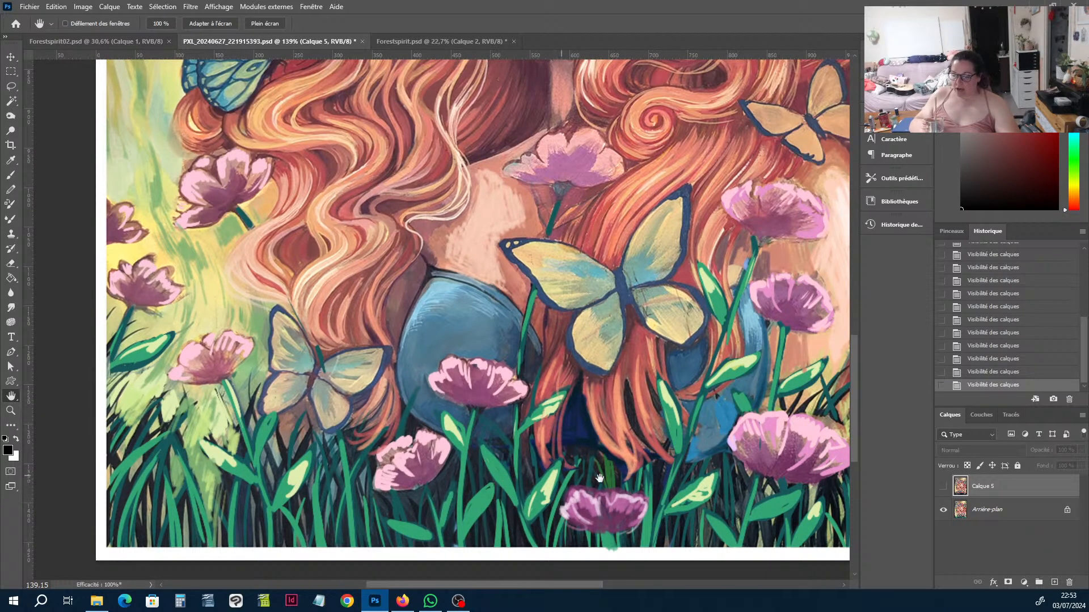
pyautogui.moveTo(726, 498); pyautogui.dragTo(621, 494)
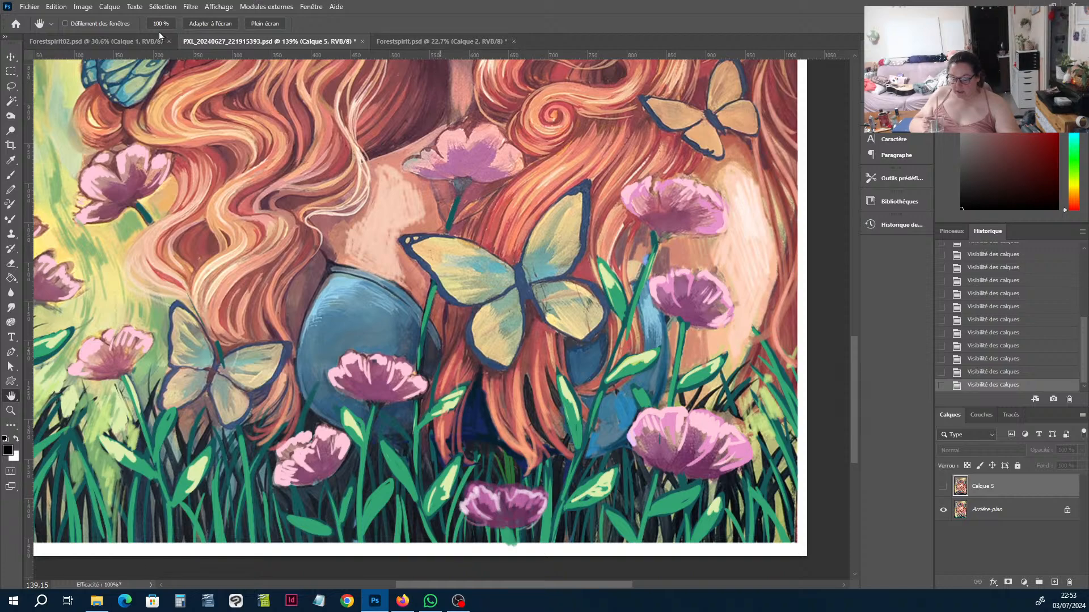
# In Forestspirit02.psd, hide Calque 1 and Calque 3 and show the painted Arrière-plan layer.
pyautogui.click(119, 42)
pyautogui.moveTo(944, 510); pyautogui.dragTo(944, 484)
pyautogui.click(943, 533)
pyautogui.moveTo(584, 567); pyautogui.dragTo(593, 473)
pyautogui.scroll(5, 593, 472)
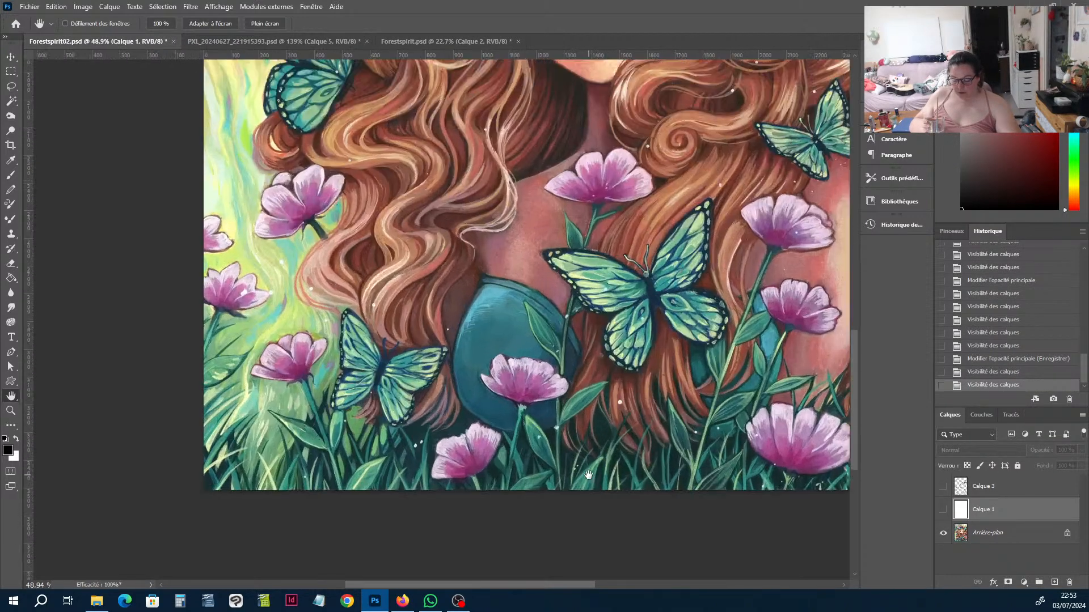
# Compare the finished grass, flowers and butterflies in Forestspirit02.psd with the same lower area in PXL_20240627_221915393.psd.
pyautogui.hscroll(2, 581, 465)
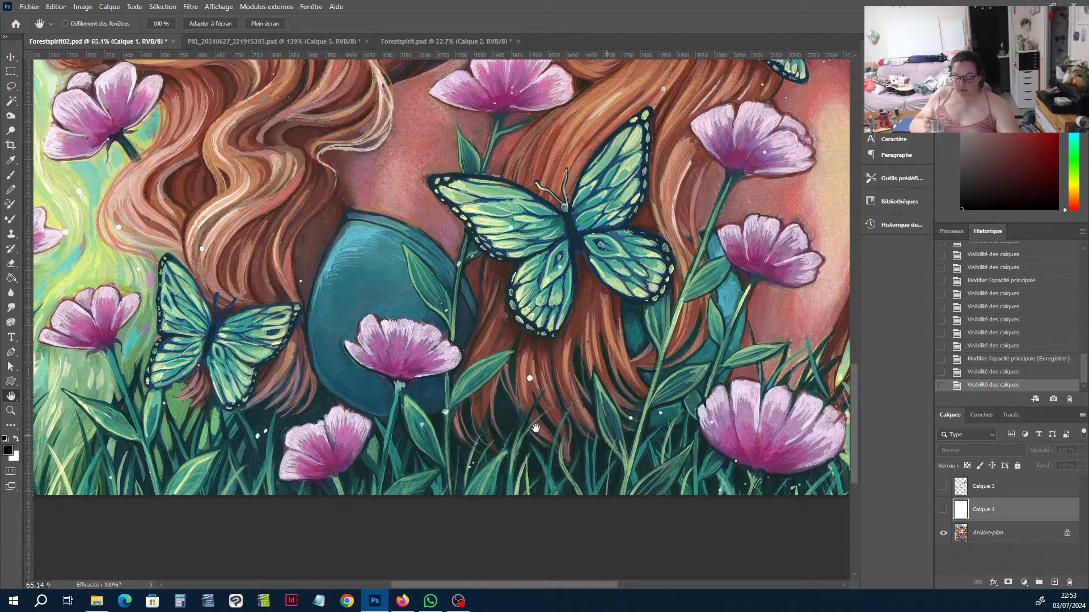
pyautogui.hscroll(-7, 578, 443)
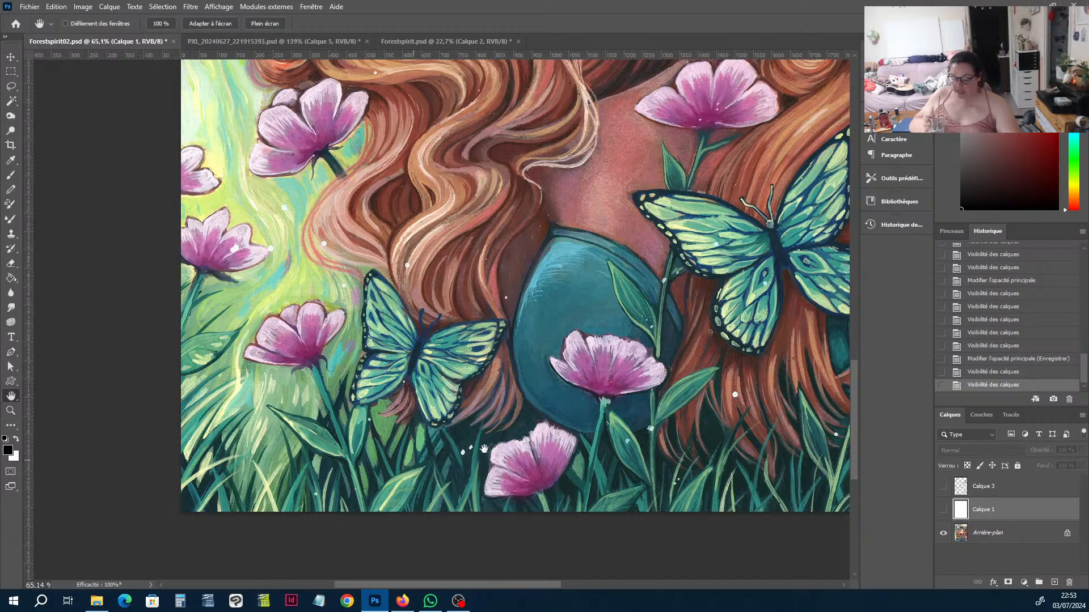
pyautogui.hscroll(12, 567, 441)
pyautogui.hscroll(3, 430, 91)
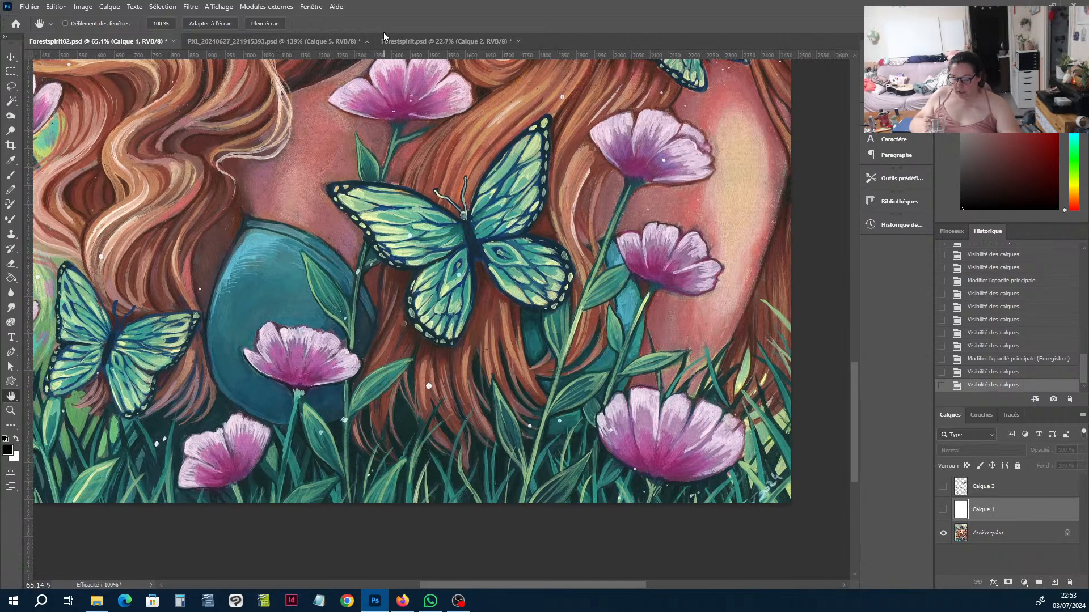
pyautogui.click(307, 42)
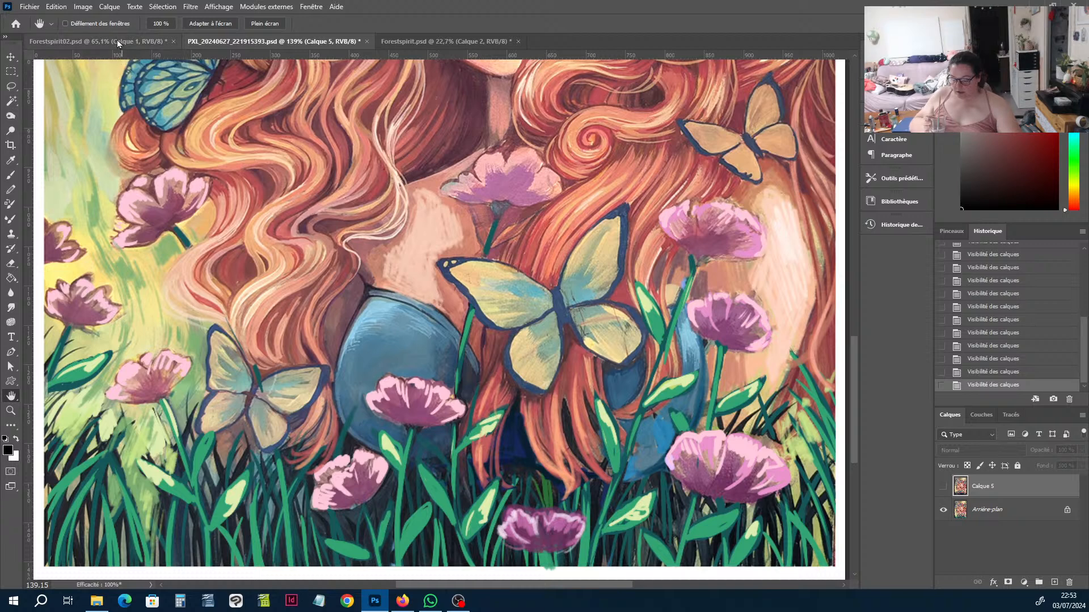
pyautogui.hscroll(-5, 206, 121)
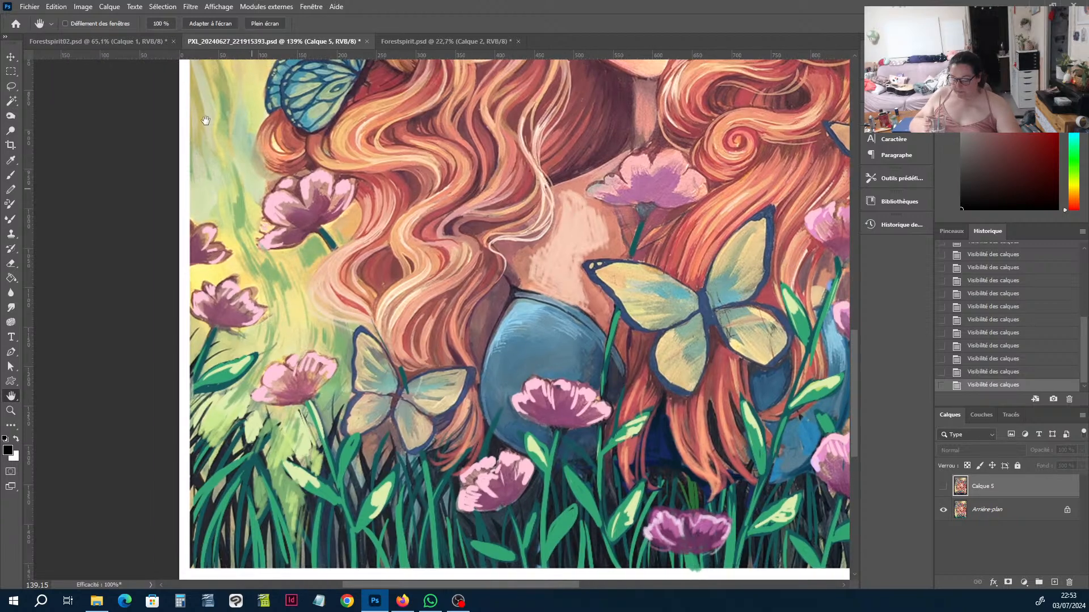
pyautogui.click(96, 43)
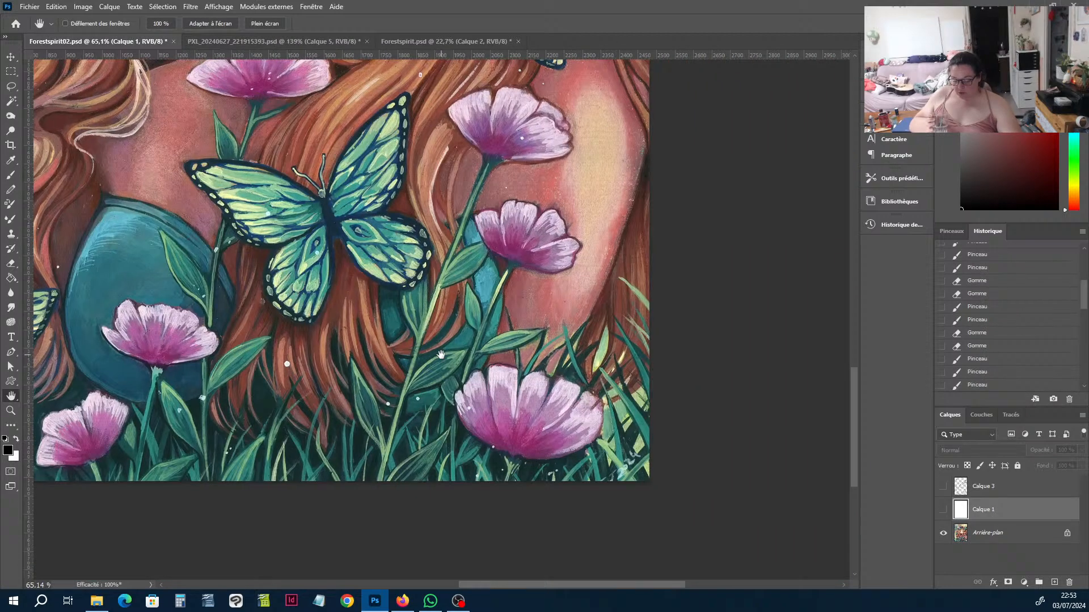
pyautogui.moveTo(442, 355); pyautogui.dragTo(462, 365)
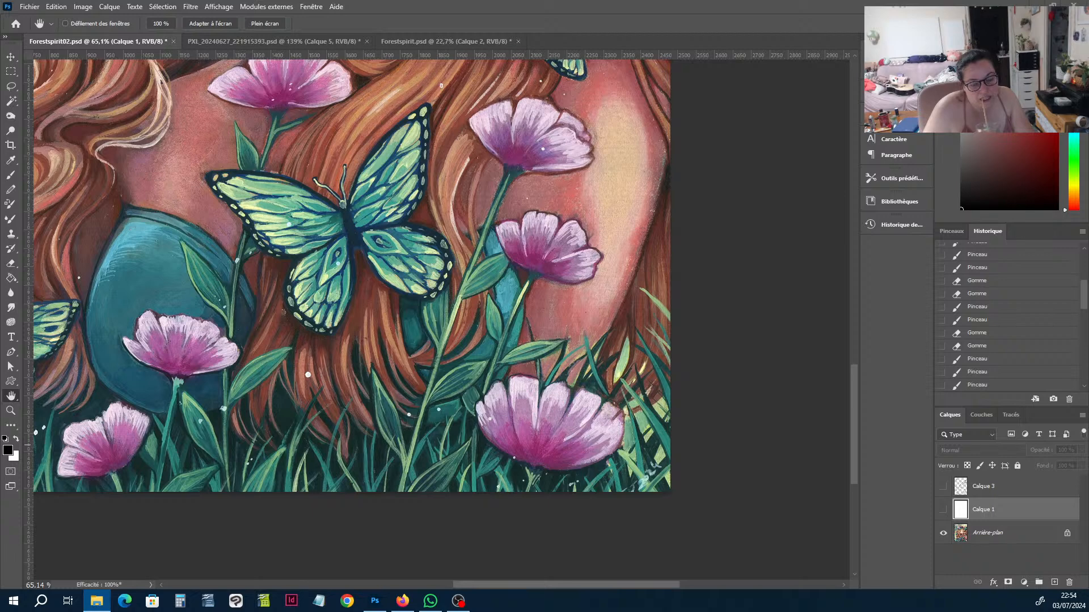
# Open 12 - Novia Maldita.jpg and examine the line art of the veiled woman's face and floral veil.
pyautogui.moveTo(3, 510)
pyautogui.mouseDown()
pyautogui.moveTo(237, 438)
pyautogui.moveTo(356, 451)
pyautogui.moveTo(646, 133)
pyautogui.moveTo(645, 48)
pyautogui.mouseUp()
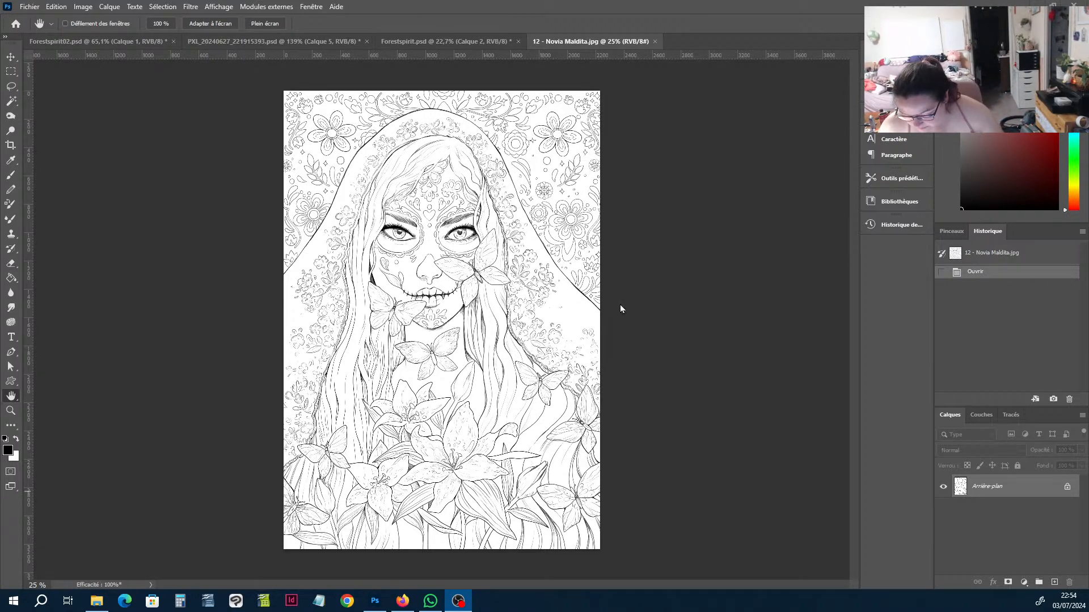
pyautogui.scroll(1, 445, 283)
pyautogui.scroll(1, 422, 295)
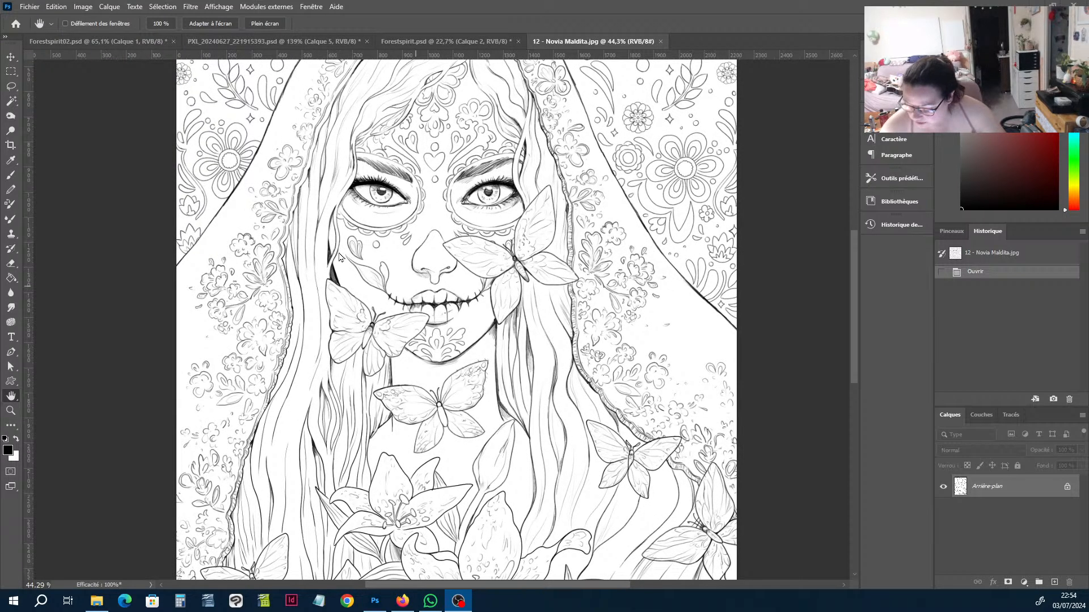
pyautogui.click(424, 215)
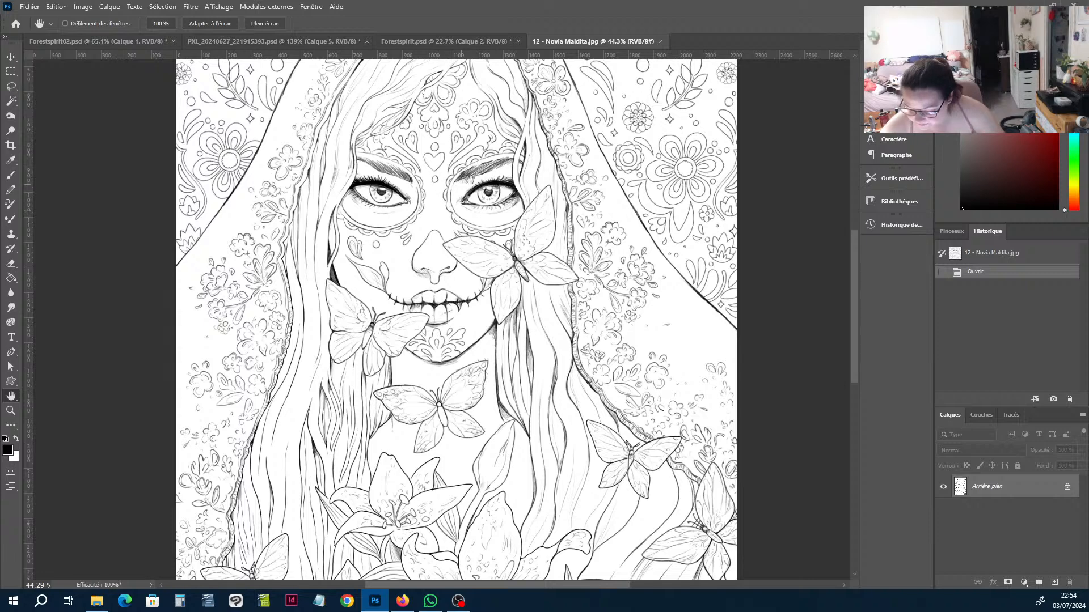
pyautogui.scroll(5, 454, 261)
pyautogui.moveTo(475, 306); pyautogui.dragTo(475, 290)
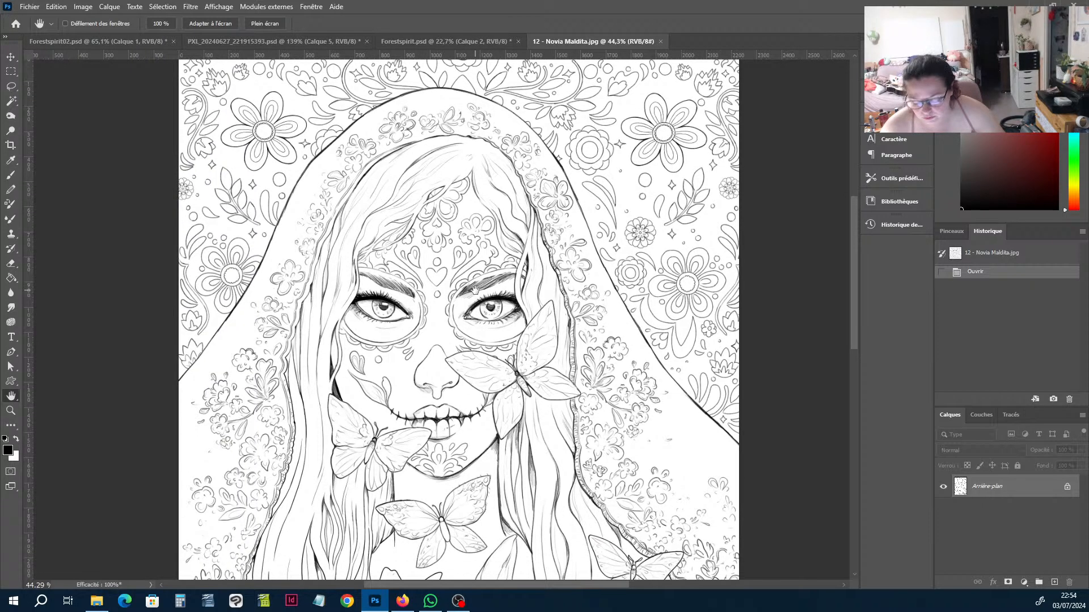
# Examine the Novia Maldita line art closely, from the painted face to the butterflies and lilies below.
pyautogui.hotkey('alt', 'Tab')
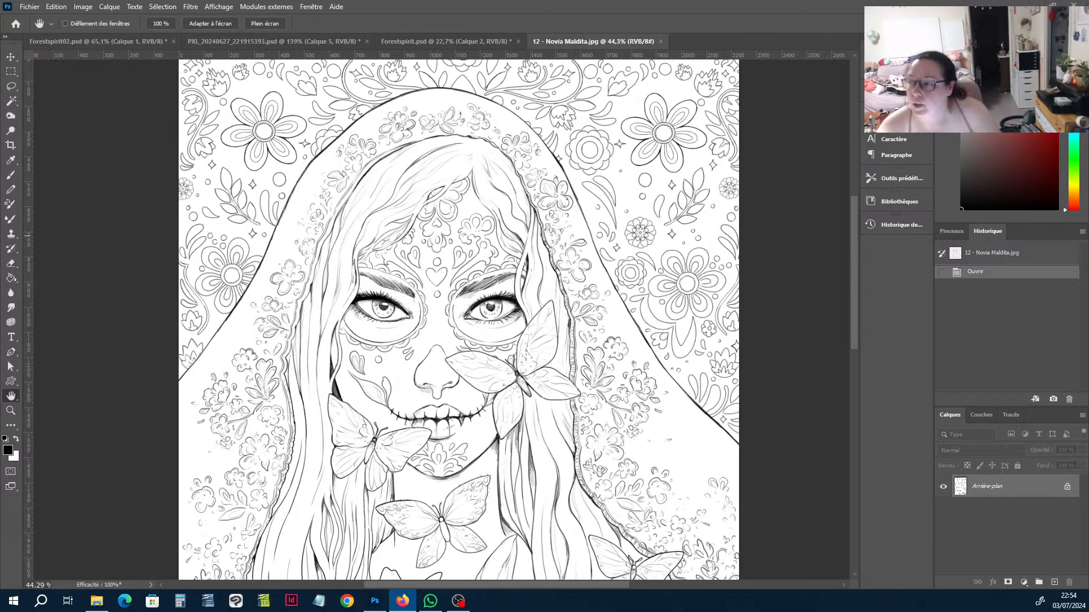
pyautogui.hotkey('alt', 'Tab')
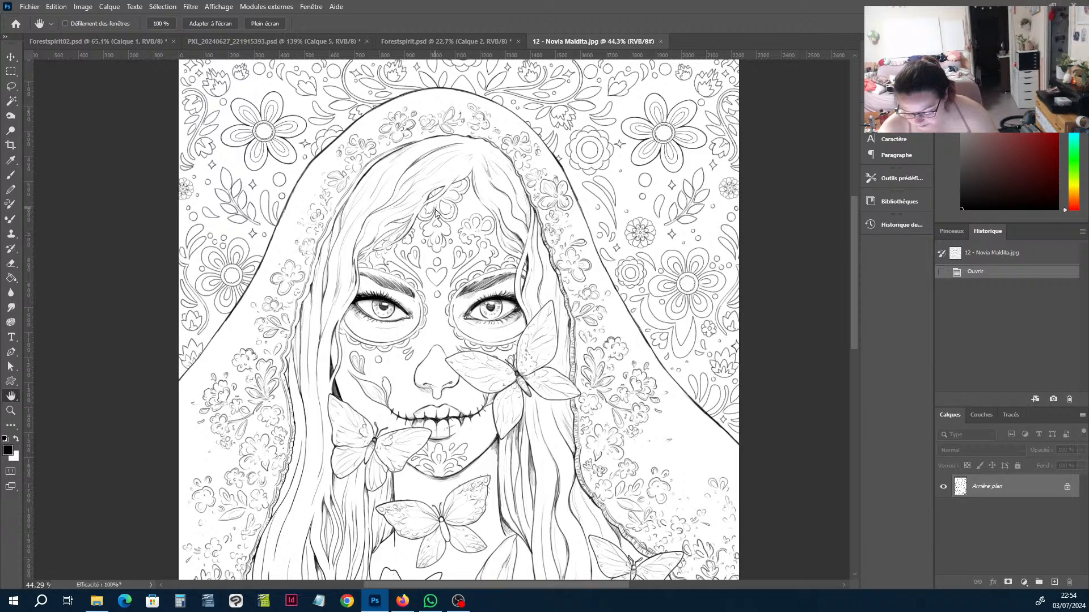
pyautogui.scroll(2, 427, 196)
pyautogui.scroll(-3, 515, 281)
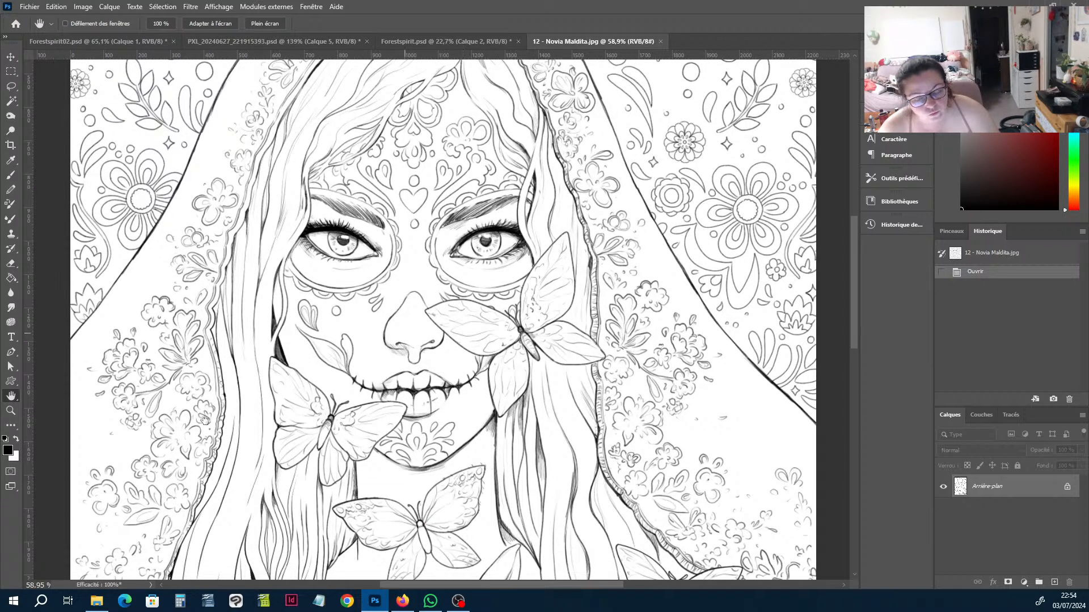
pyautogui.press('super+e')
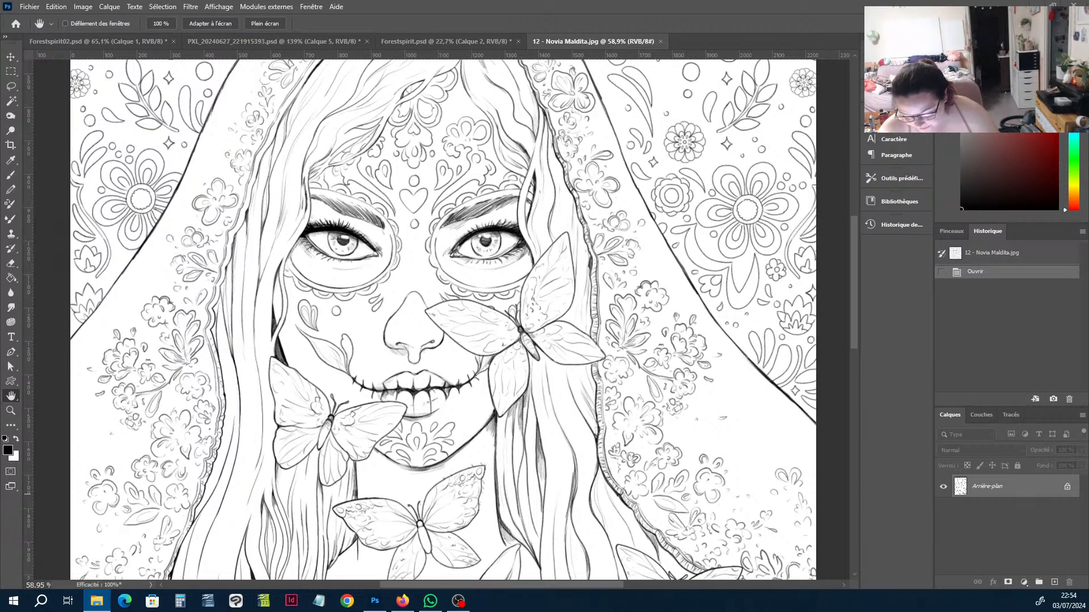
pyautogui.moveTo(444, 328); pyautogui.dragTo(454, 226)
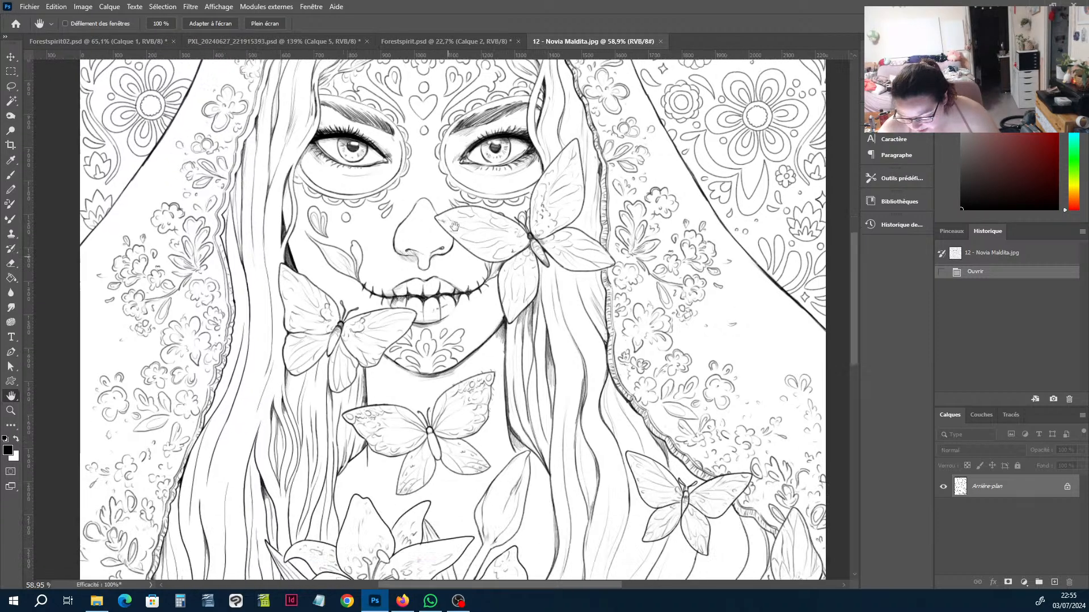
pyautogui.scroll(-10, 454, 227)
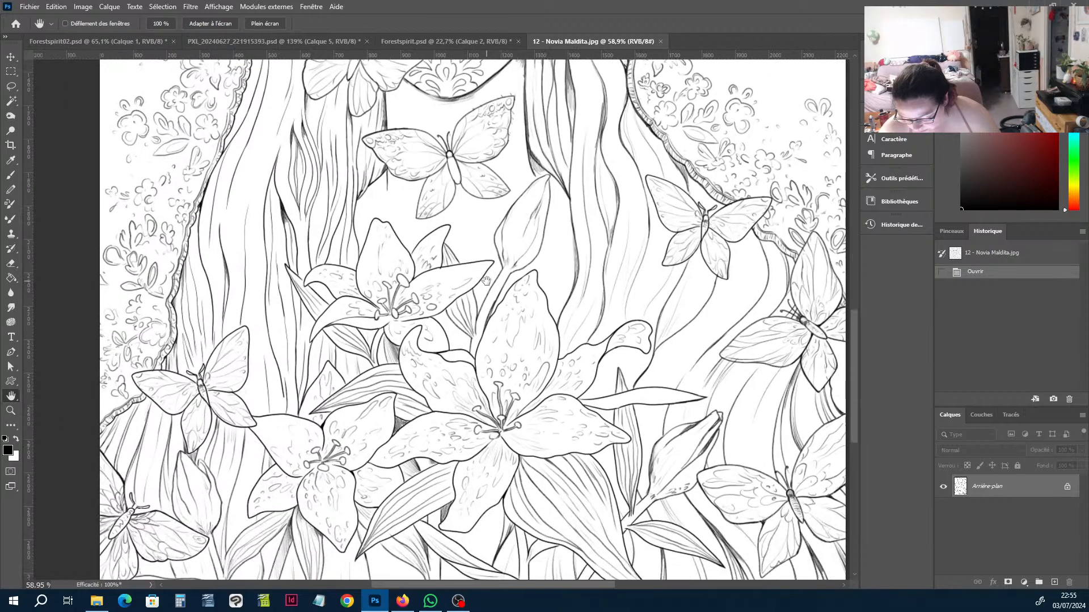
pyautogui.scroll(-2, 486, 281)
pyautogui.scroll(5, 613, 281)
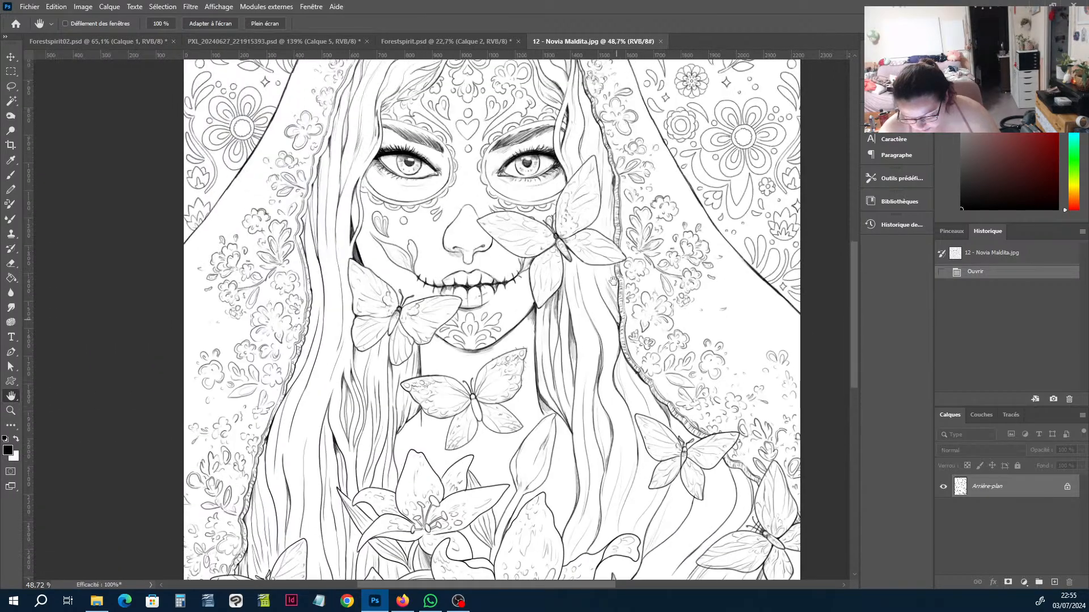
# Examine the Novia Maldita line art from the patterned background and floral veil down to the lilies along the lower edge.
pyautogui.scroll(6, 609, 238)
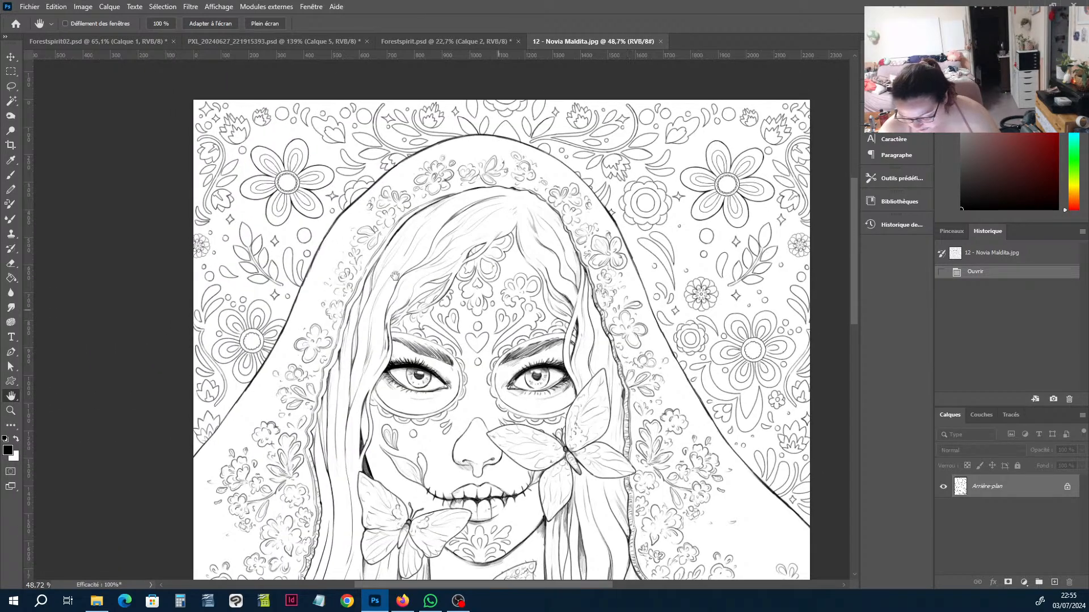
pyautogui.scroll(2, 395, 276)
pyautogui.scroll(2, 446, 235)
pyautogui.scroll(1, 447, 249)
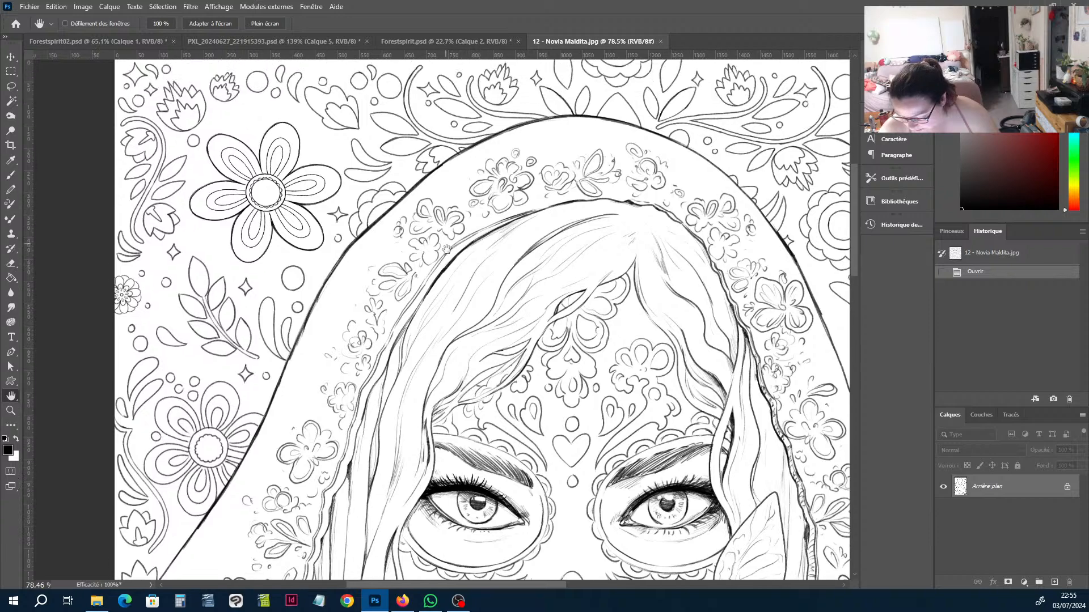
pyautogui.moveTo(603, 349); pyautogui.dragTo(549, 214)
pyautogui.moveTo(526, 480)
pyautogui.mouseDown()
pyautogui.moveTo(431, 355)
pyautogui.moveTo(464, 331)
pyautogui.mouseUp()
pyautogui.moveTo(455, 381); pyautogui.dragTo(456, 329)
pyautogui.moveTo(495, 458); pyautogui.dragTo(476, 296)
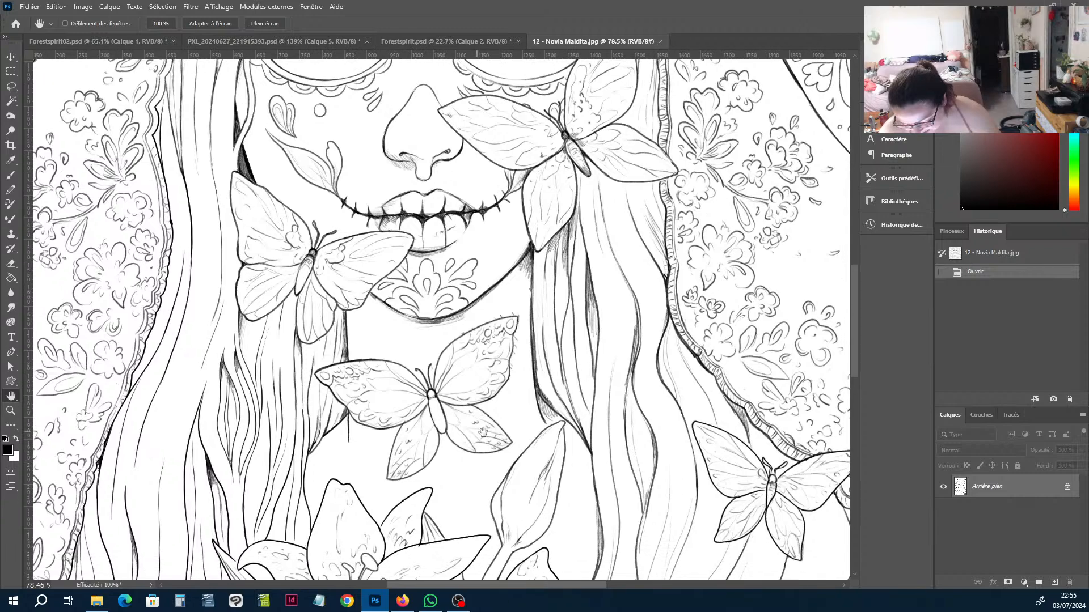
pyautogui.scroll(-1, 493, 438)
pyautogui.moveTo(535, 428); pyautogui.dragTo(492, 290)
pyautogui.scroll(-1, 504, 357)
pyautogui.moveTo(501, 434); pyautogui.dragTo(511, 291)
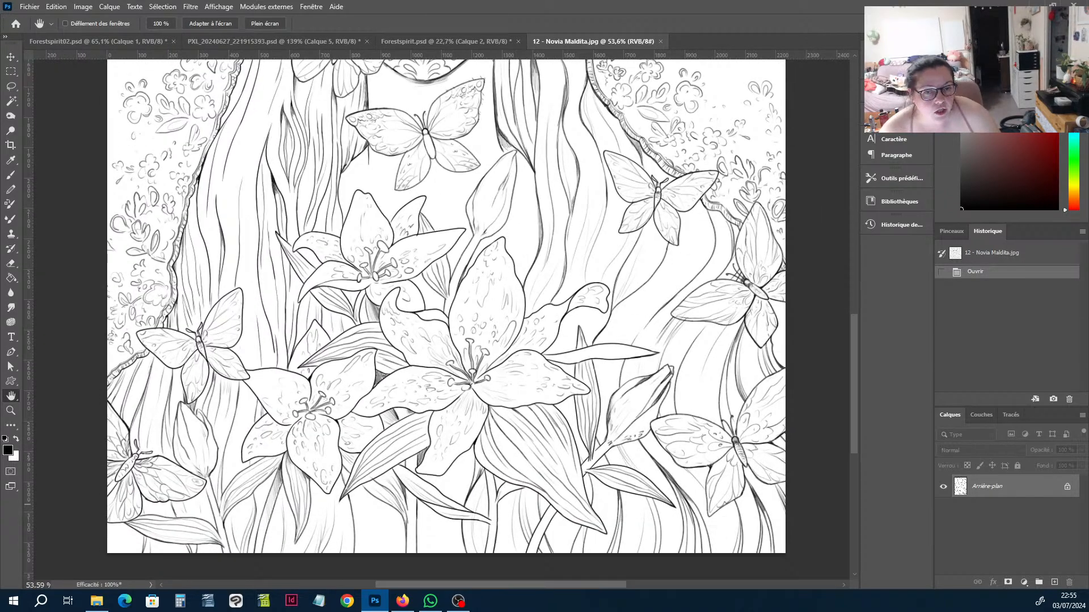
# Switch to the image viewer, enlarge the face in the cursedbride painting and place its window beside the Novia Maldita line art.
pyautogui.hotkey('alt', 'Tab')
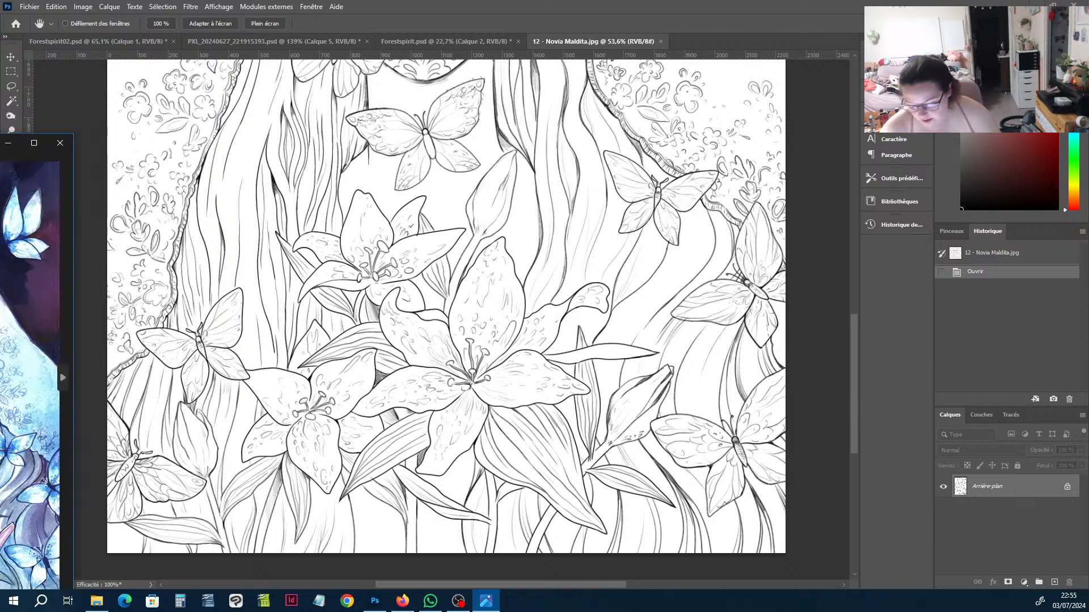
pyautogui.moveTo(510, 81); pyautogui.dragTo(550, 81)
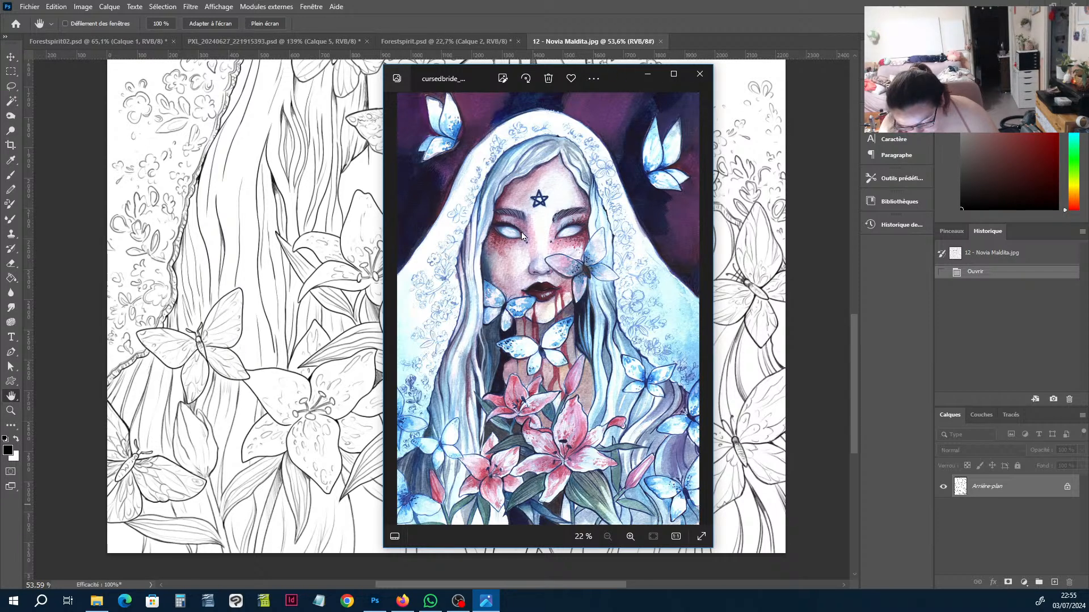
pyautogui.scroll(2, 541, 272)
pyautogui.scroll(1, 565, 294)
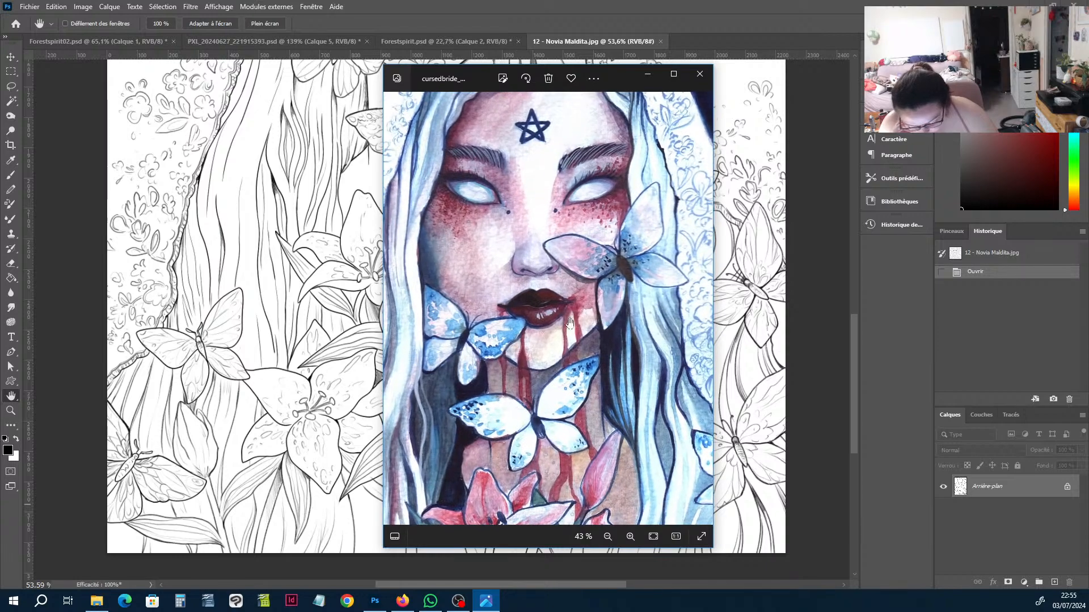
pyautogui.moveTo(610, 81); pyautogui.dragTo(827, 74)
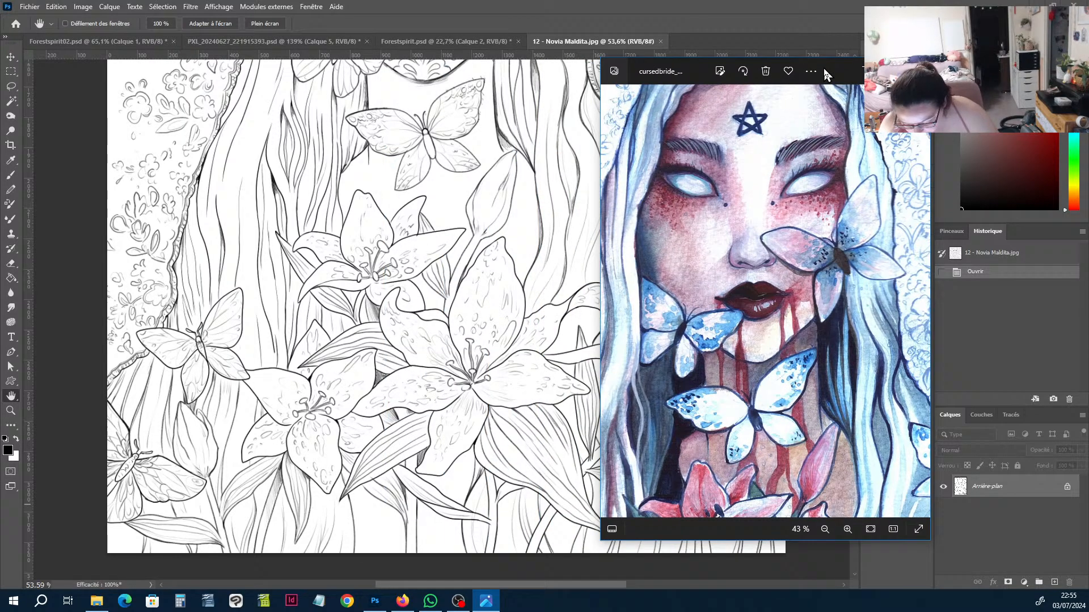
# Compare the face, butterflies and lilies of the Novia Maldita line art with the whole figure in the cursedbride painting.
pyautogui.click(475, 128)
pyautogui.moveTo(475, 128); pyautogui.dragTo(475, 315)
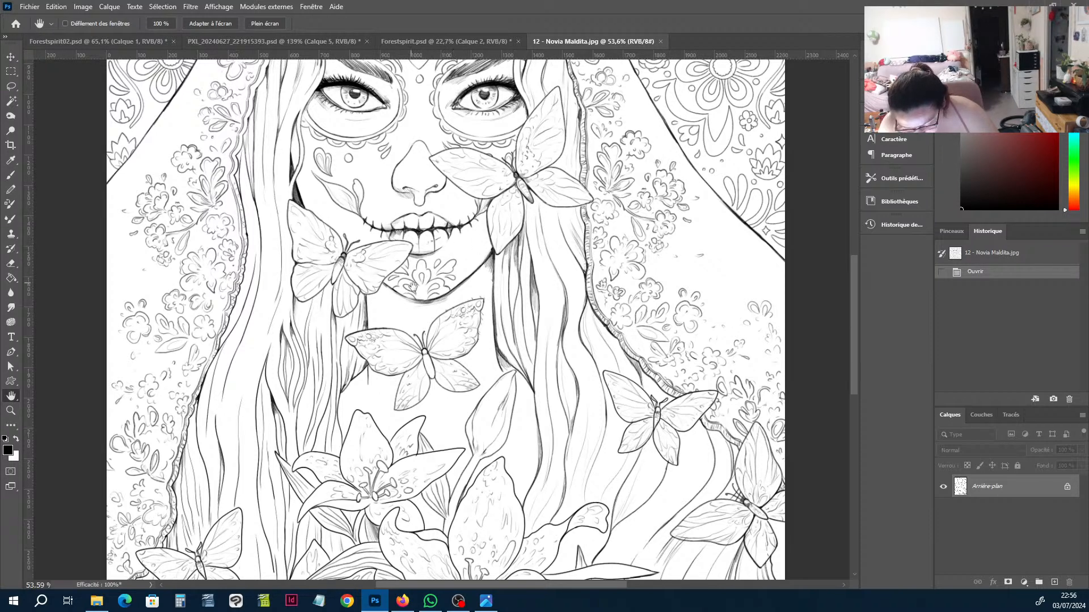
pyautogui.scroll(-3, 448, 222)
pyautogui.scroll(-1, 488, 272)
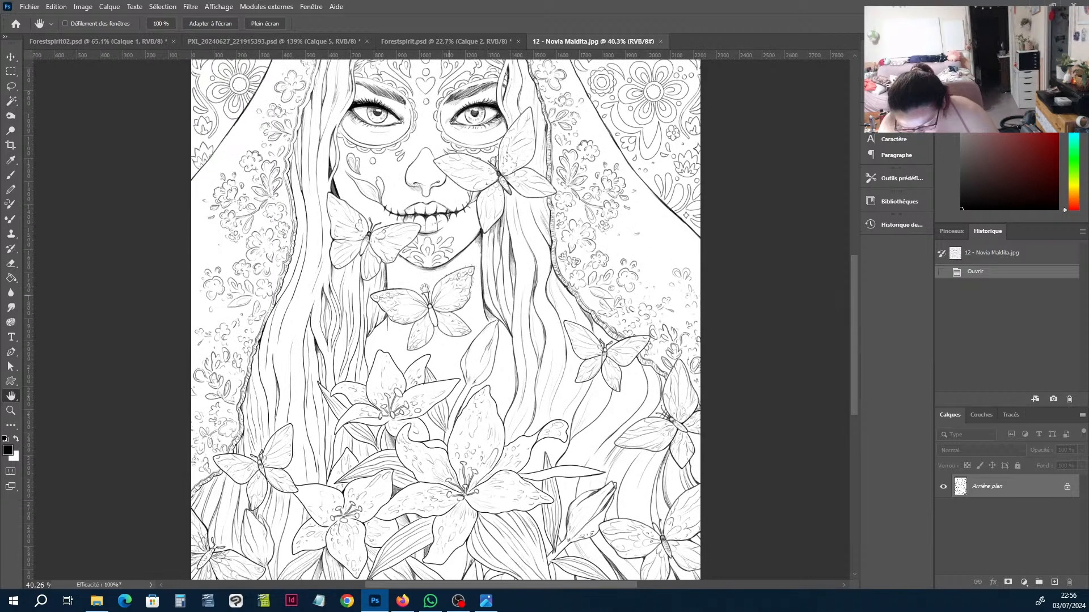
pyautogui.click(486, 602)
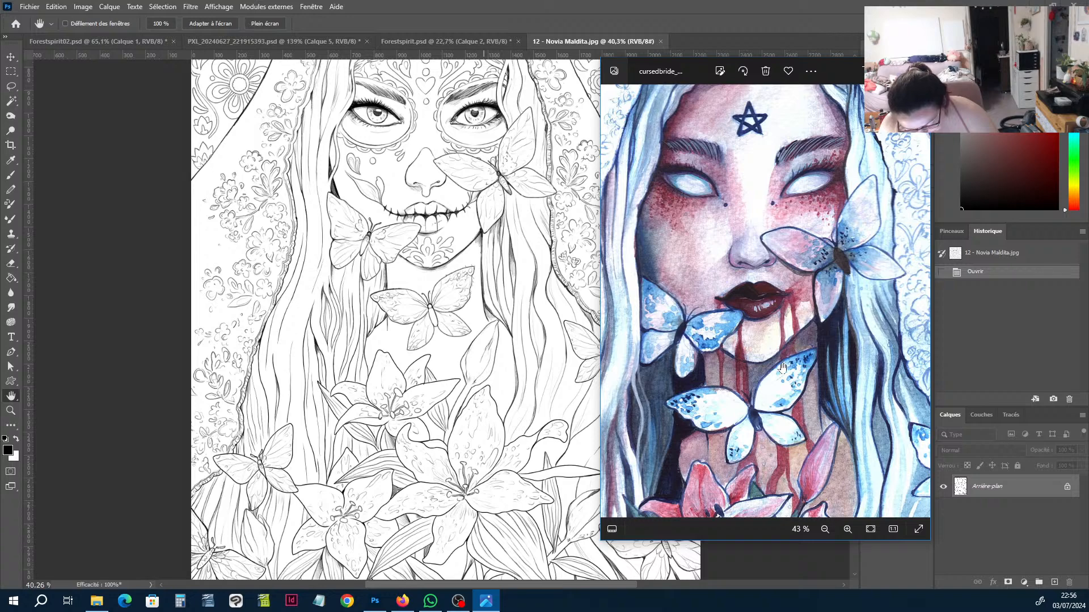
pyautogui.scroll(-5, 808, 371)
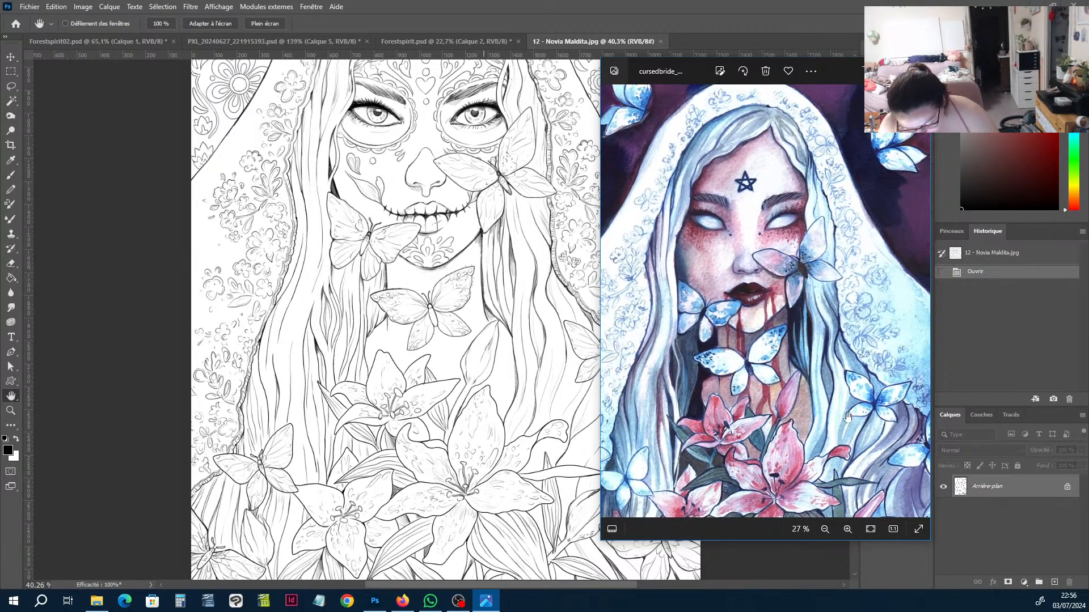
pyautogui.moveTo(802, 414)
pyautogui.mouseDown()
pyautogui.moveTo(808, 288)
pyautogui.moveTo(919, 340)
pyautogui.moveTo(743, 290)
pyautogui.moveTo(777, 289)
pyautogui.moveTo(739, 290)
pyautogui.mouseUp()
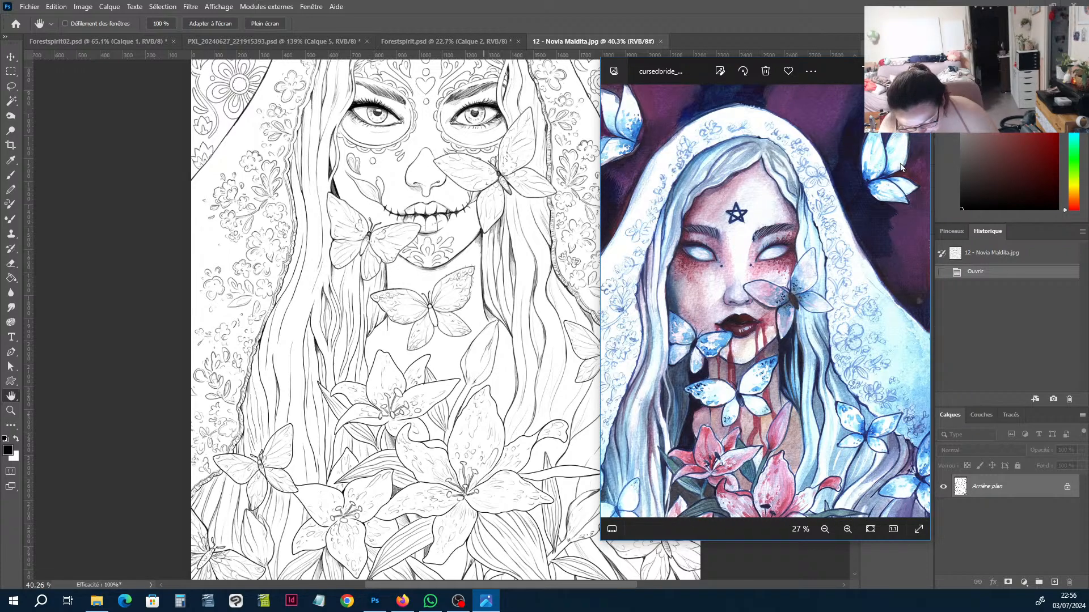
# Examine the flowered background and veil of the Novia Maldita line art, including the overall composition.
pyautogui.click(443, 141)
pyautogui.moveTo(459, 123); pyautogui.dragTo(513, 355)
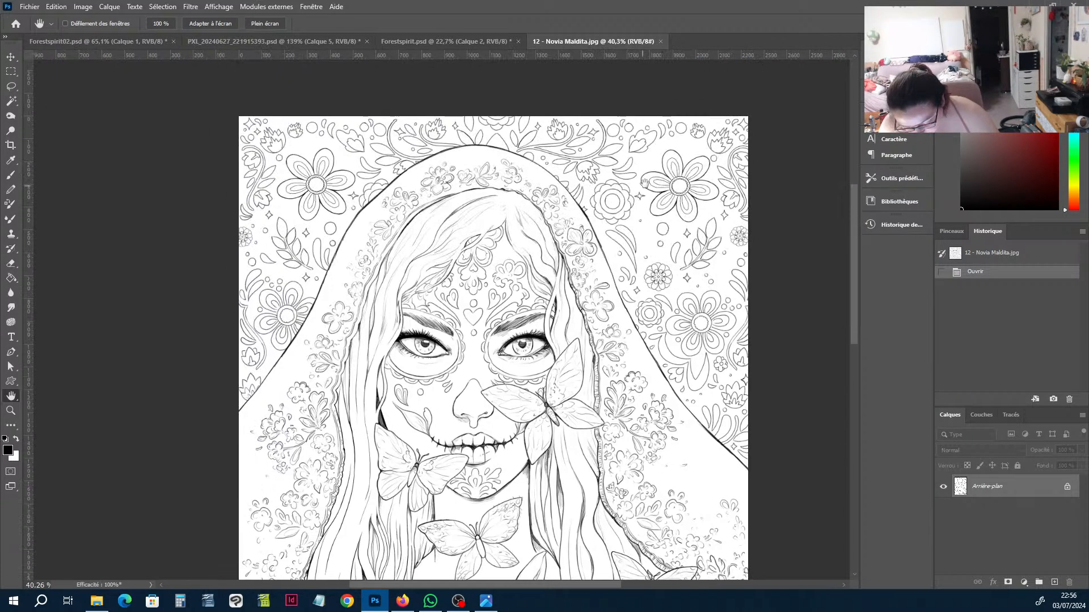
pyautogui.moveTo(464, 290); pyautogui.dragTo(445, 231)
pyautogui.scroll(-3, 519, 343)
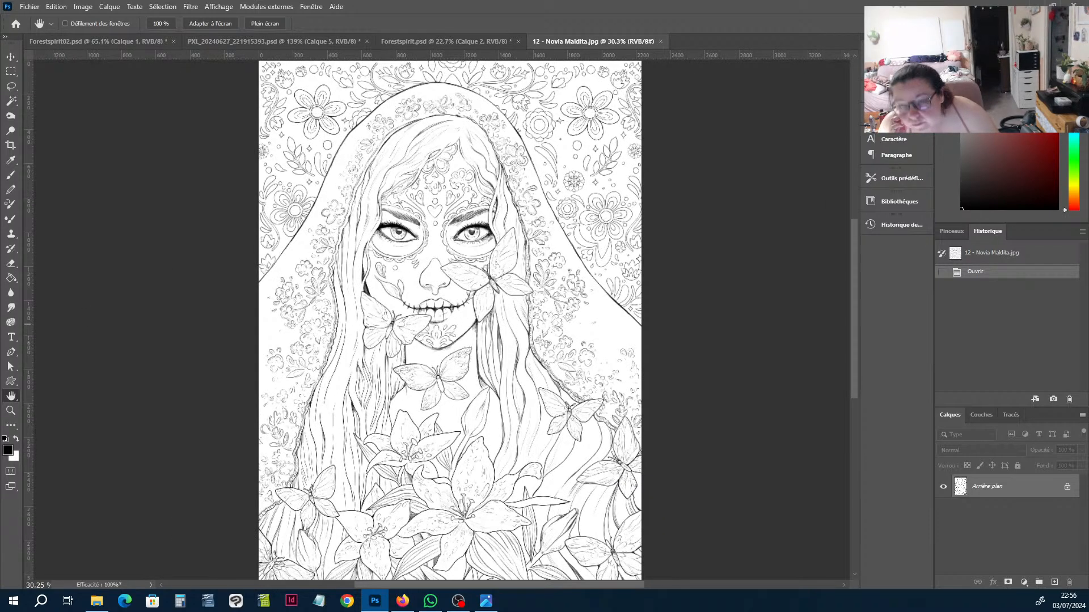
pyautogui.hotkey('alt', 'Tab')
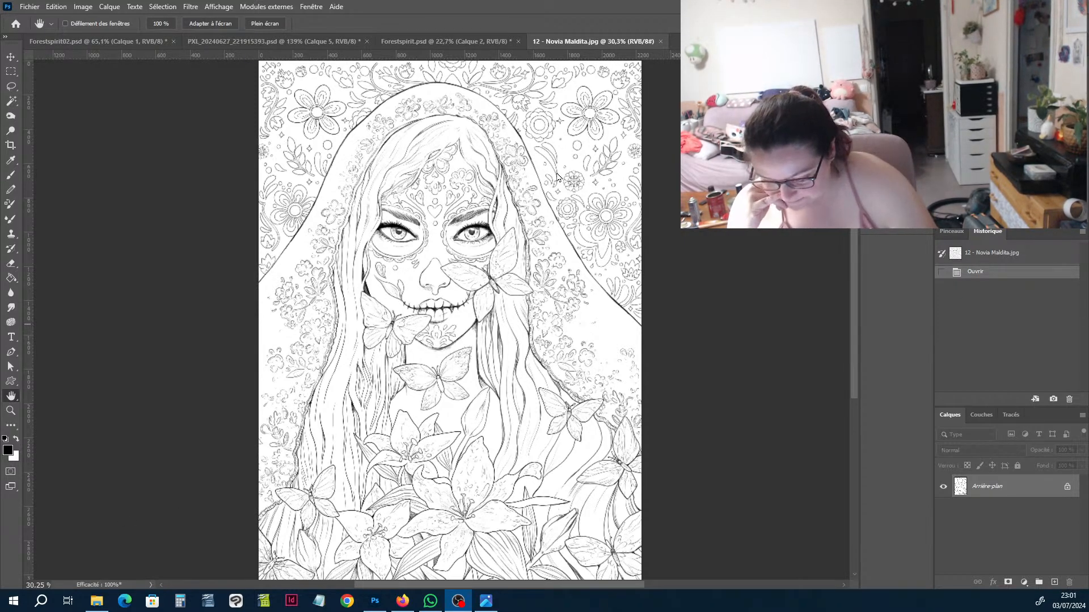
# Compare the lilies and butterflies in the cursedbride painting with a close view of the line art's face and butterflies.
pyautogui.click(495, 604)
pyautogui.moveTo(812, 315)
pyautogui.mouseDown()
pyautogui.moveTo(863, 246)
pyautogui.moveTo(852, 235)
pyautogui.mouseUp()
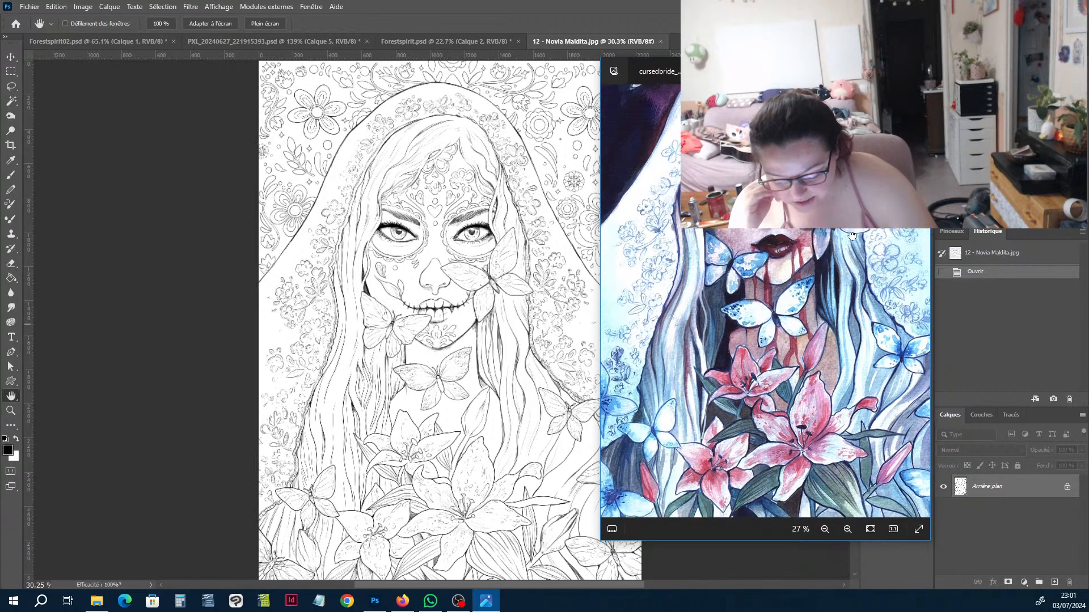
pyautogui.click(460, 324)
pyautogui.scroll(5, 470, 339)
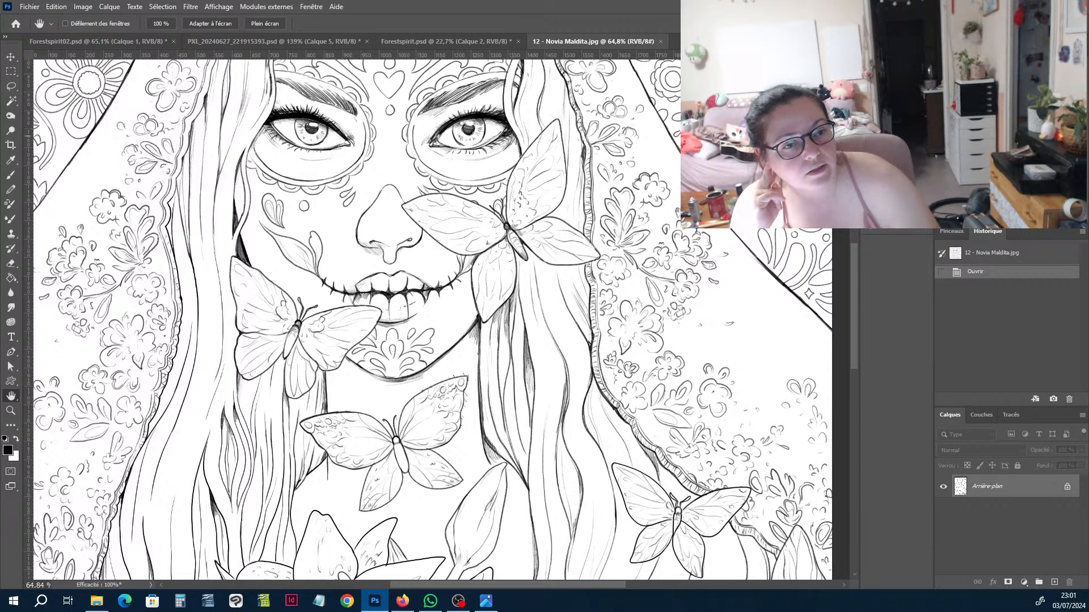
pyautogui.moveTo(678, 216); pyautogui.dragTo(705, 196)
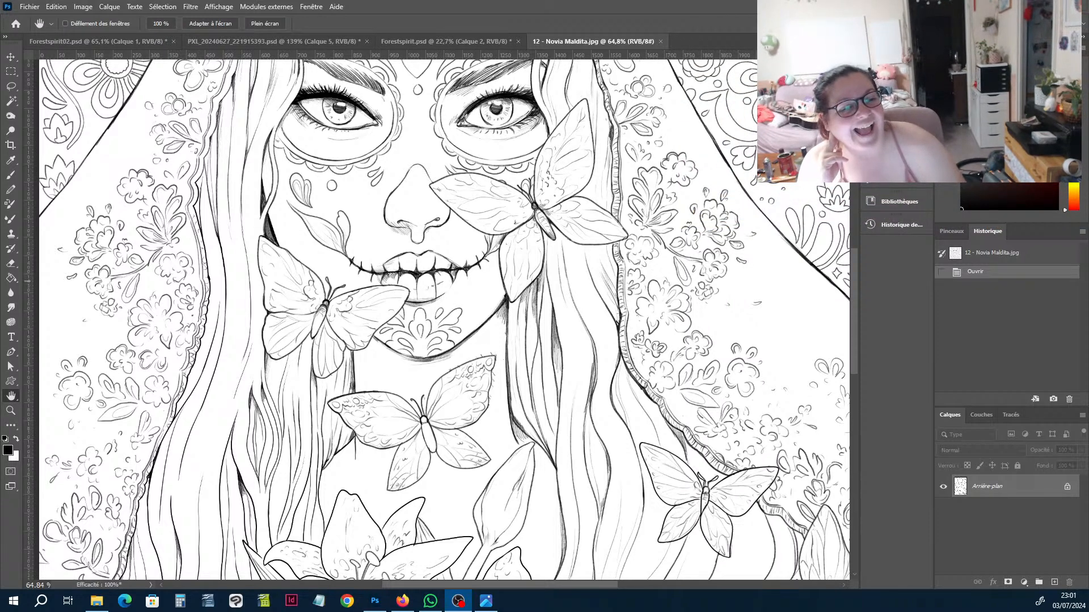
# Return to the Novia Maldita line art and review the full figure and the sugar-skull face up close.
pyautogui.click(661, 182)
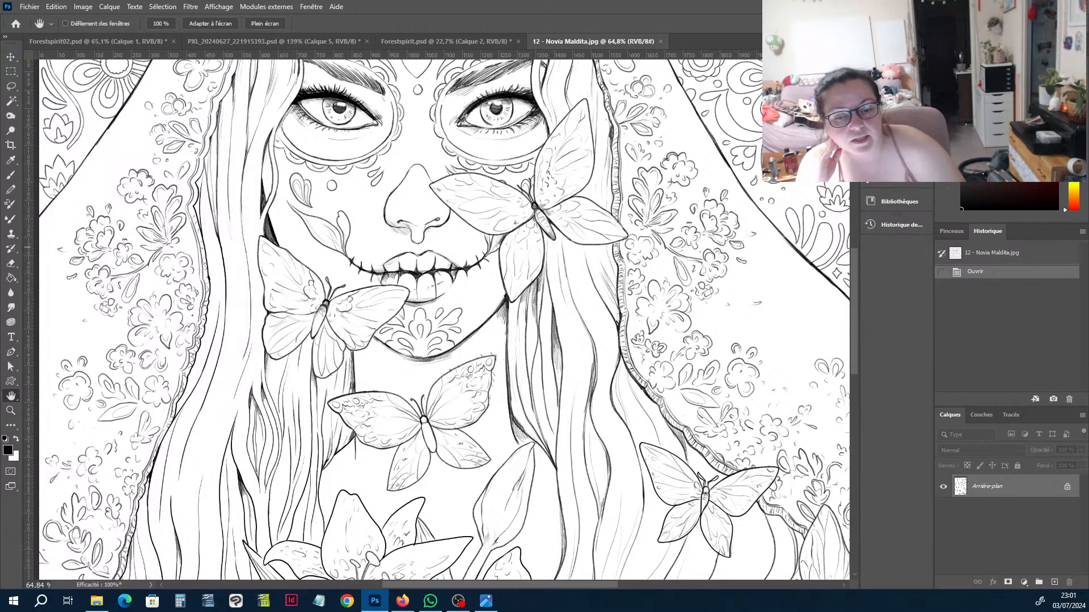
pyautogui.hotkey('alt', 'Tab')
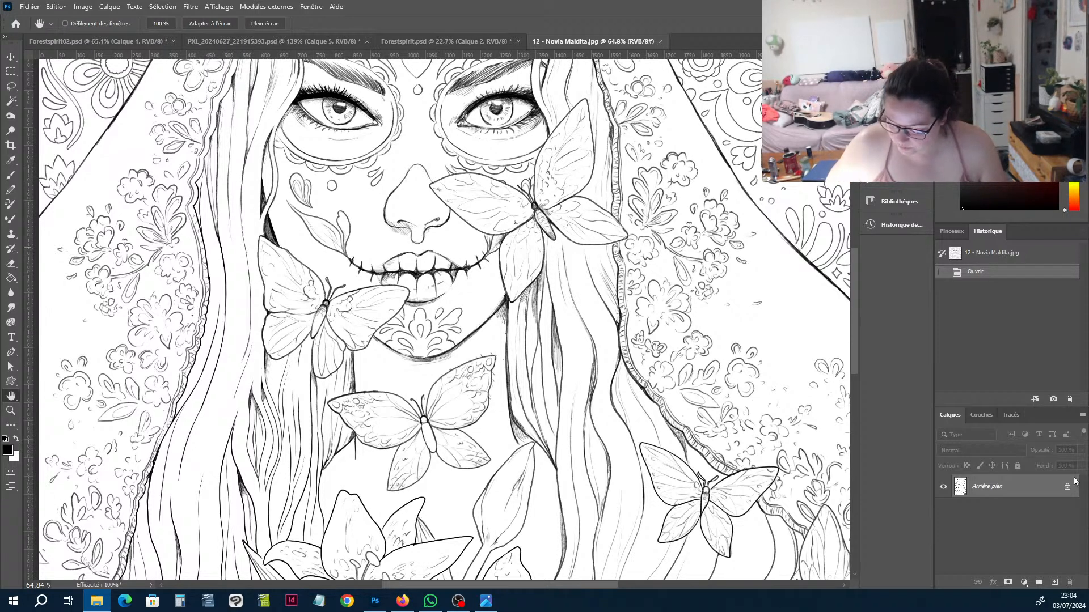
pyautogui.click(511, 197)
pyautogui.scroll(-4, 511, 197)
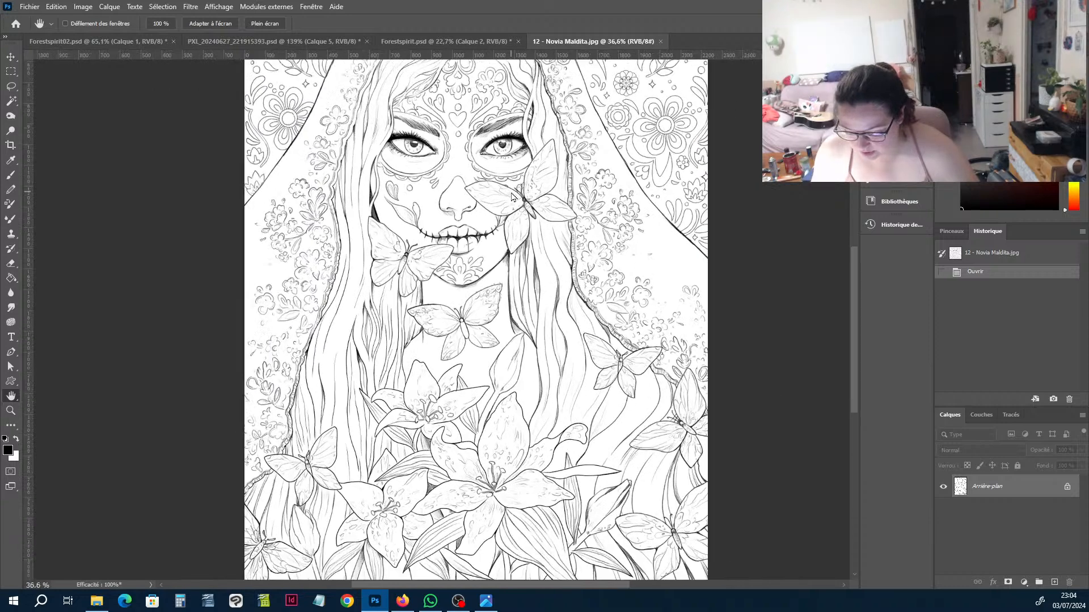
pyautogui.scroll(4, 546, 281)
pyautogui.moveTo(546, 282); pyautogui.dragTo(549, 403)
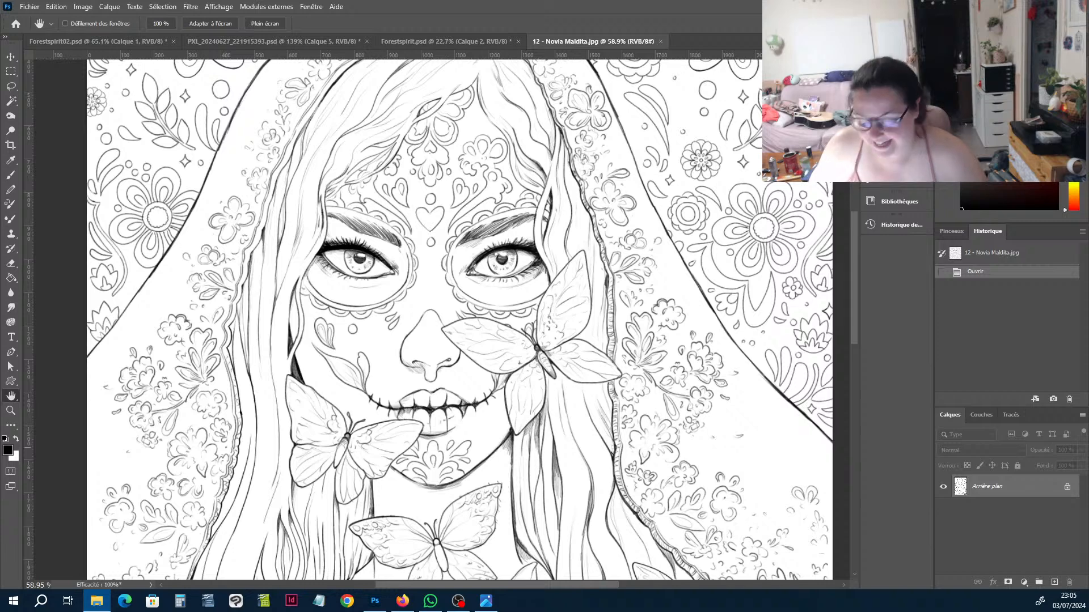
# Open 11 - Pumpkin spiders.jpg as a new document and examine the pumpkins and lower spider webs.
pyautogui.moveTo(190, 391)
pyautogui.mouseDown()
pyautogui.moveTo(283, 351)
pyautogui.moveTo(690, 109)
pyautogui.moveTo(715, 40)
pyautogui.mouseUp()
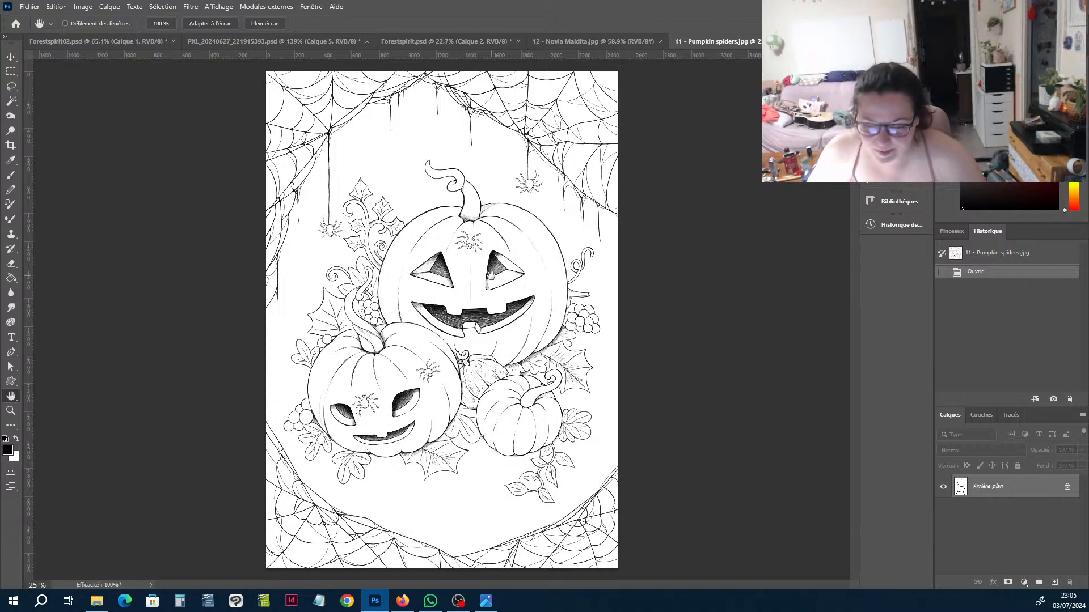
pyautogui.scroll(4, 492, 281)
pyautogui.moveTo(501, 335); pyautogui.dragTo(535, 224)
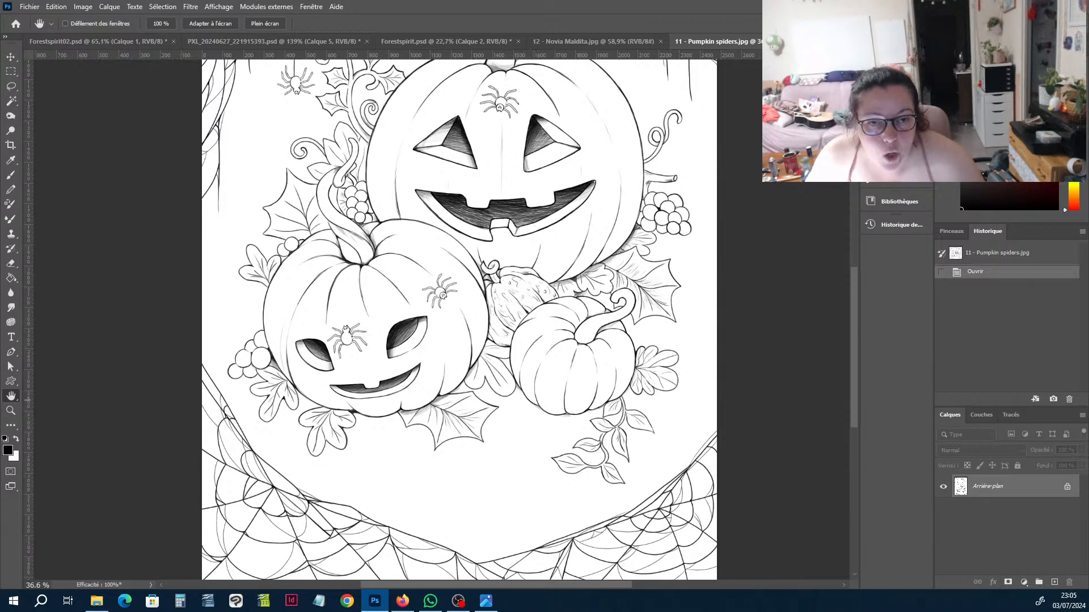
# Open Pumpkin spiders.psd, hide the Calque 4 line art, and show and select the painted Calque 2 layer.
pyautogui.click(96, 601)
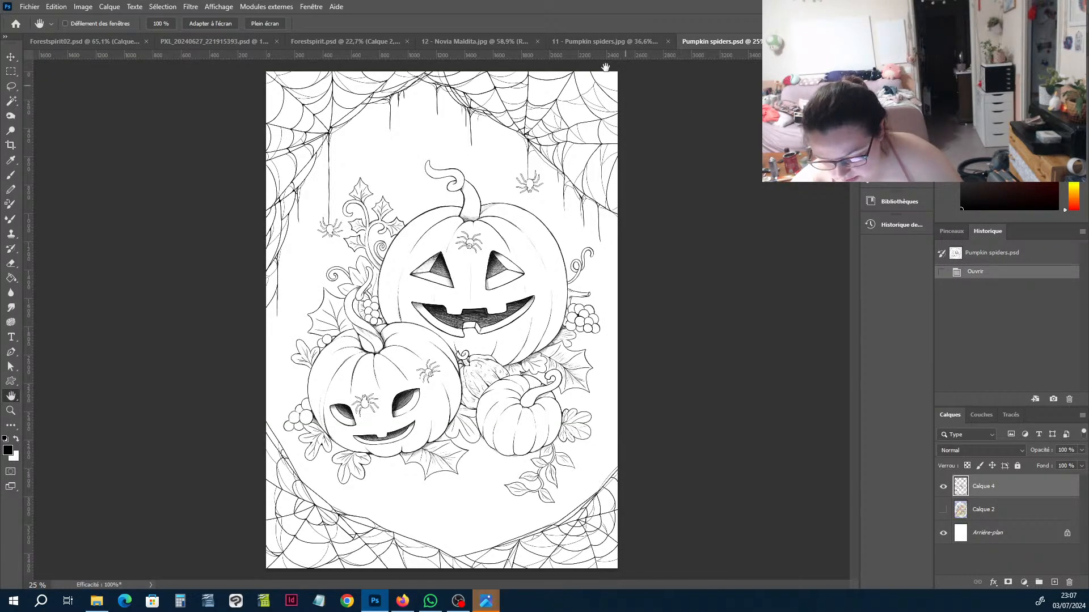
pyautogui.click(943, 486)
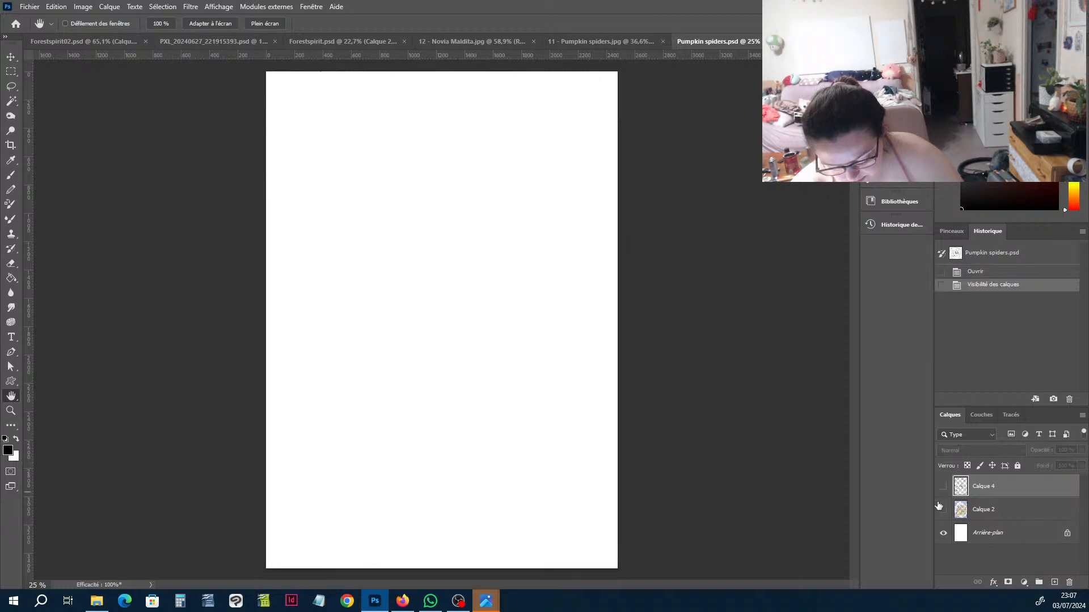
pyautogui.click(943, 509)
pyautogui.click(1029, 512)
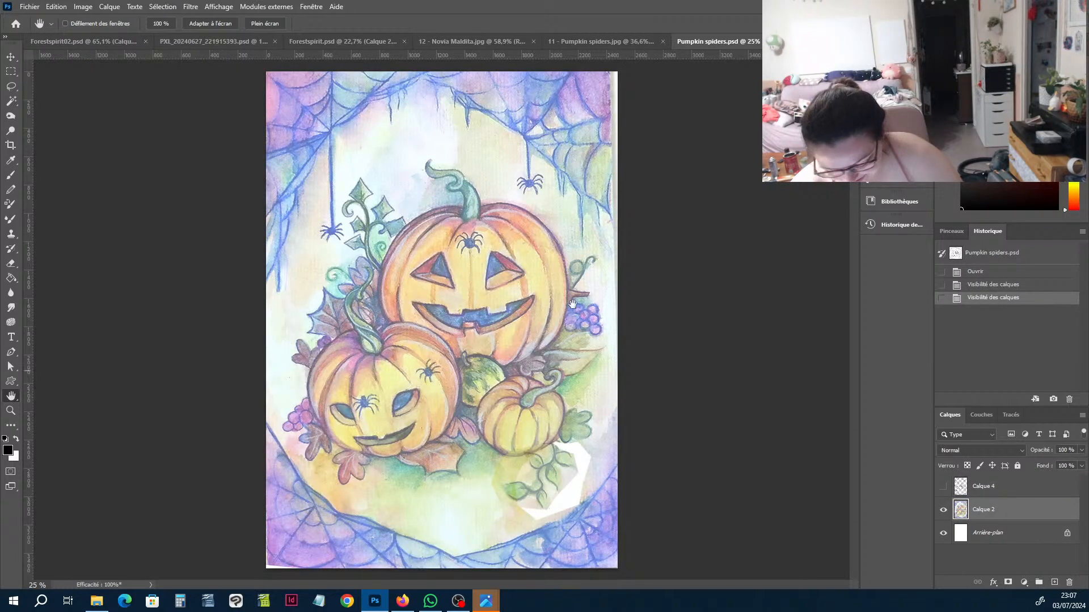
pyautogui.scroll(1, 478, 274)
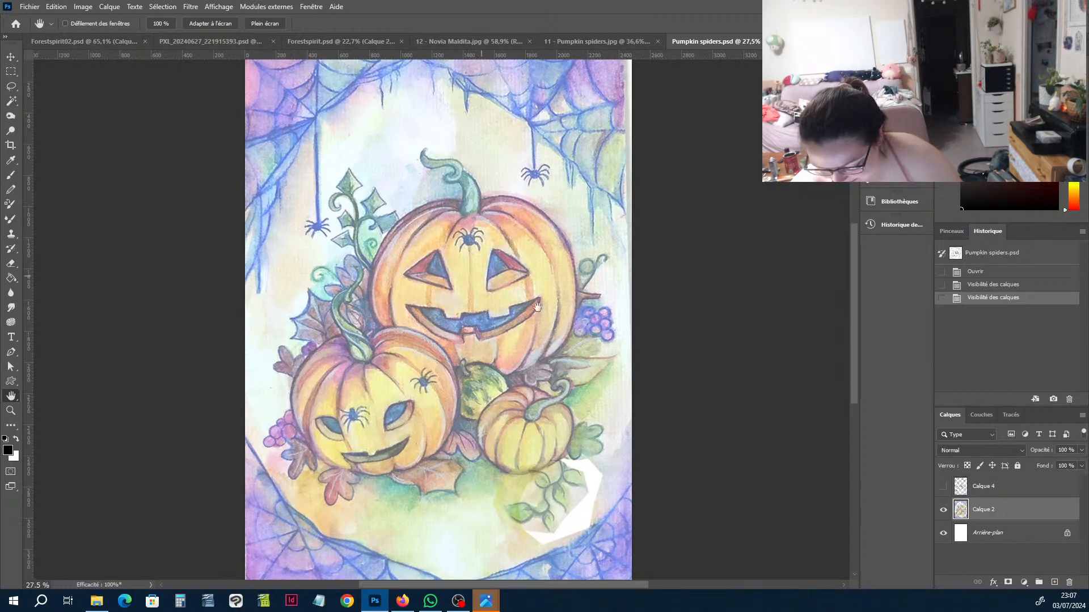
# Duplicate the painted Calque 2 layer and merge the copy down into it to strengthen the colours.
pyautogui.rightClick(990, 513)
pyautogui.click(990, 137)
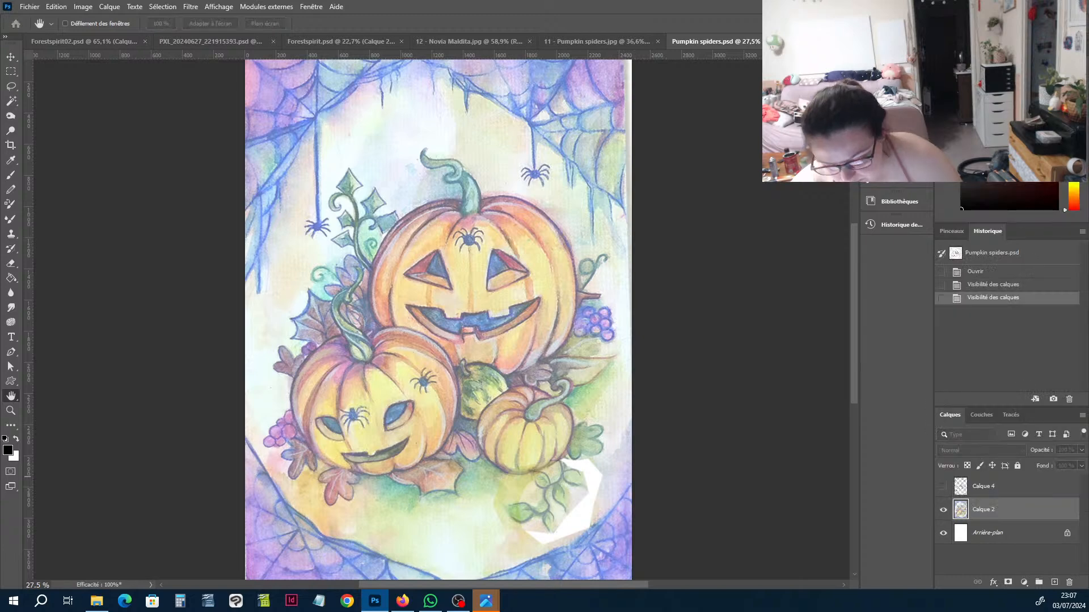
pyautogui.press('Return')
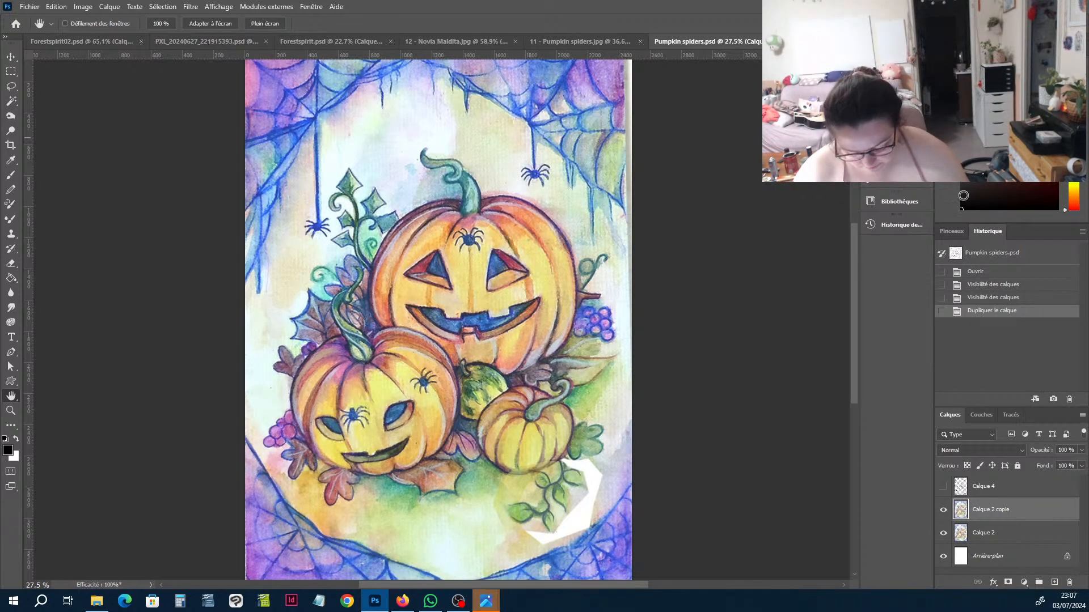
pyautogui.hotkey('ctrl', 'e')
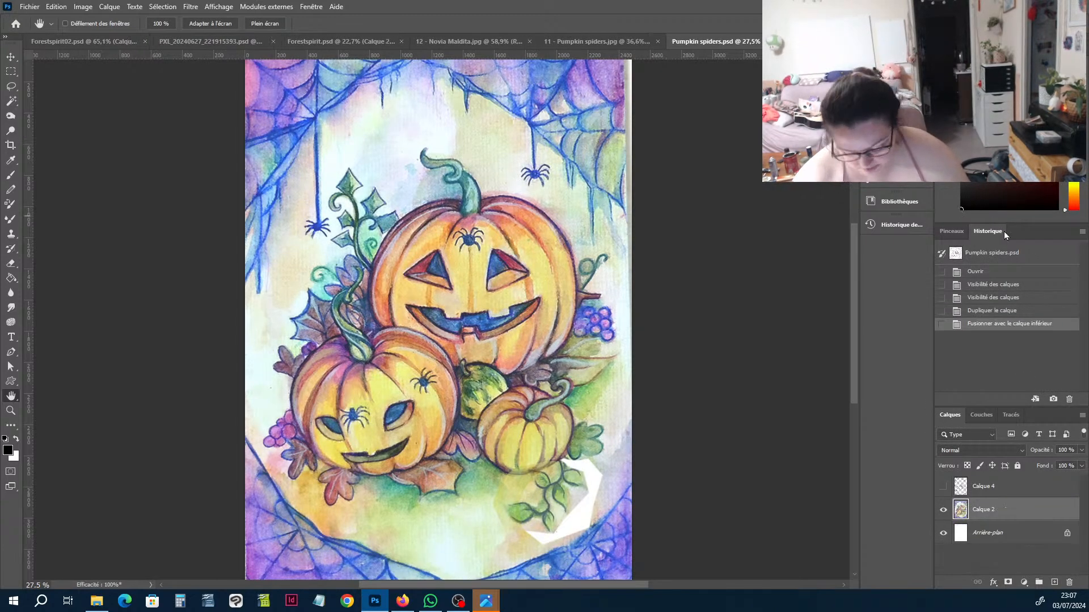
# Duplicate the merged Calque 2 once more and merge the second copy down to deepen the painting further.
pyautogui.rightClick(989, 515)
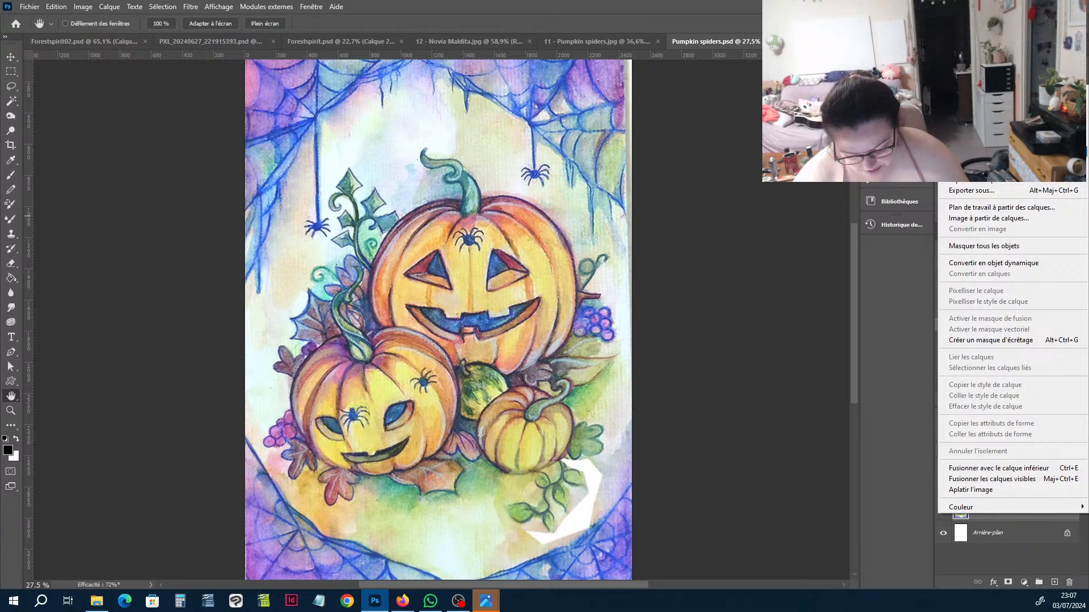
pyautogui.click(972, 141)
pyautogui.press('Return')
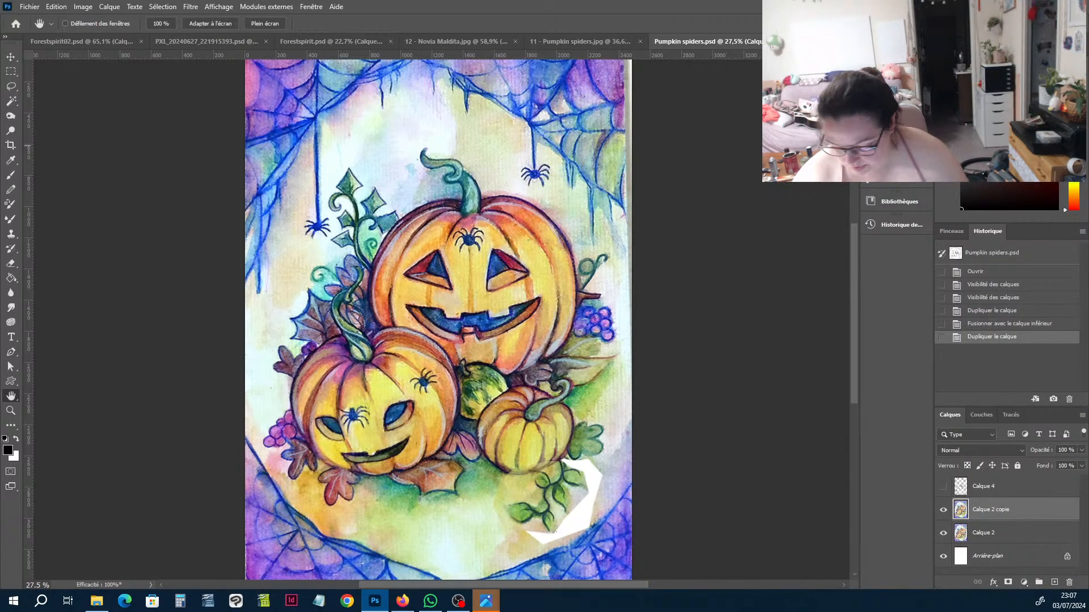
pyautogui.hotkey('ctrl', 'e')
pyautogui.hotkey('ctrl', '-')
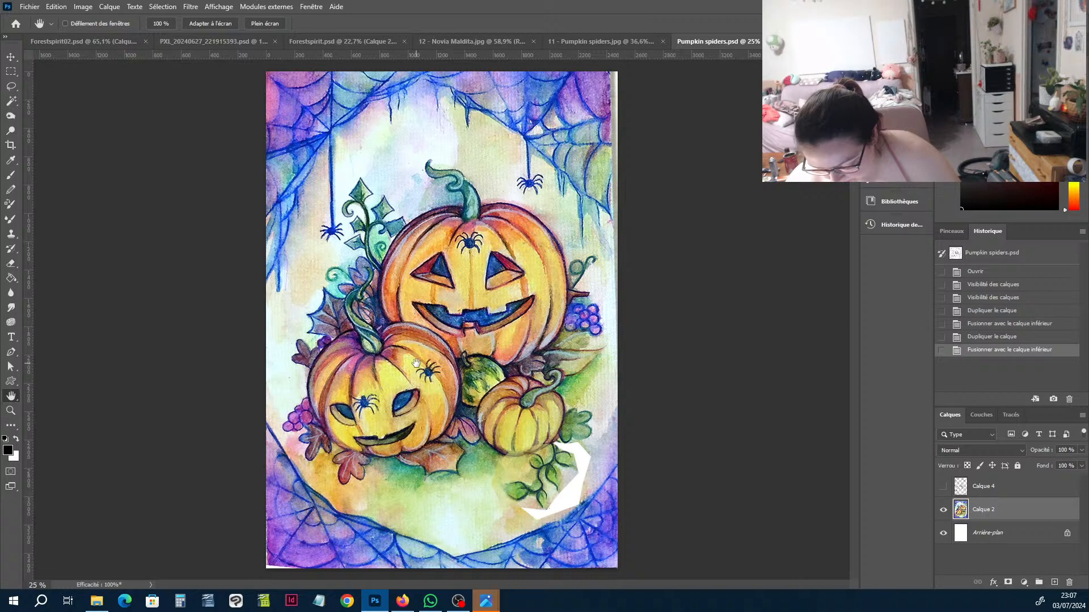
# Check the Pumpkin spiders.psd painting with the Calque 4 line art switched on and off, and save and close the document.
pyautogui.press('z')
pyautogui.moveTo(455, 350); pyautogui.dragTo(357, 451)
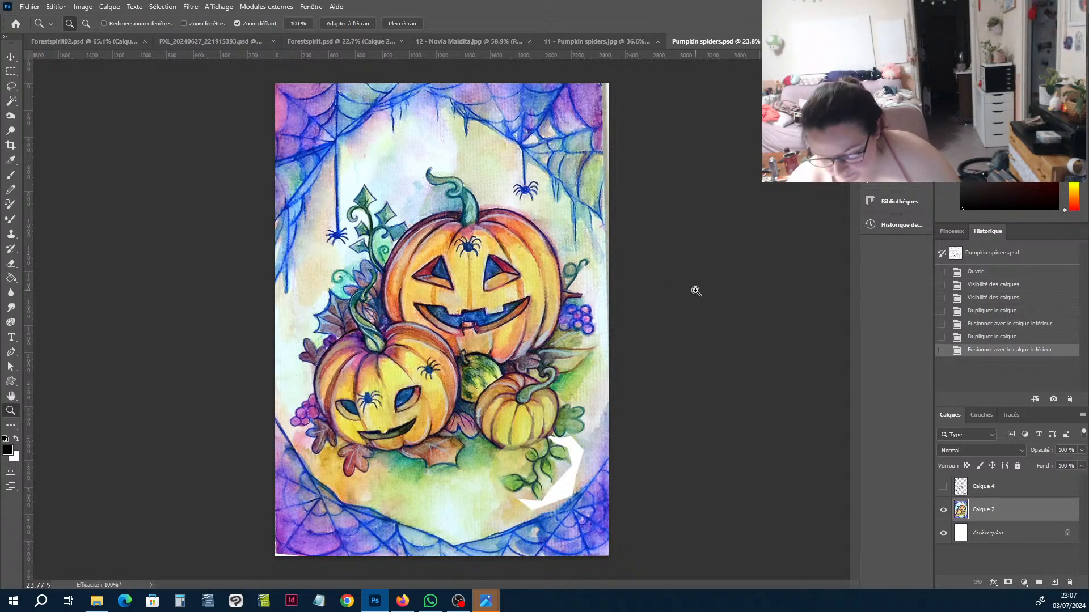
pyautogui.click(939, 486)
pyautogui.click(938, 487)
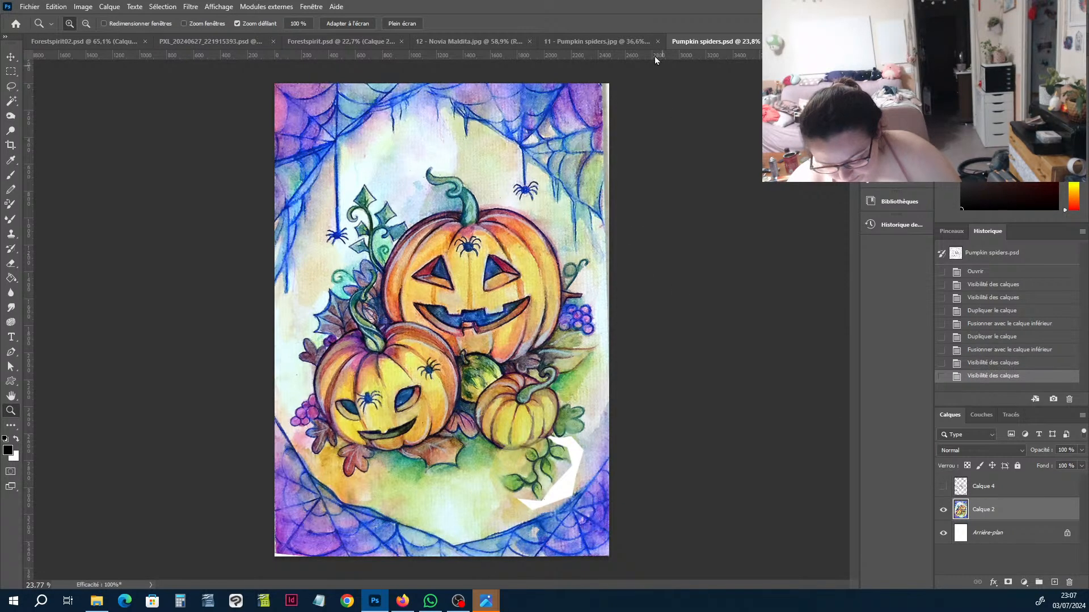
pyautogui.hotkey('ctrl', 's')
pyautogui.hotkey('ctrl', 'w')
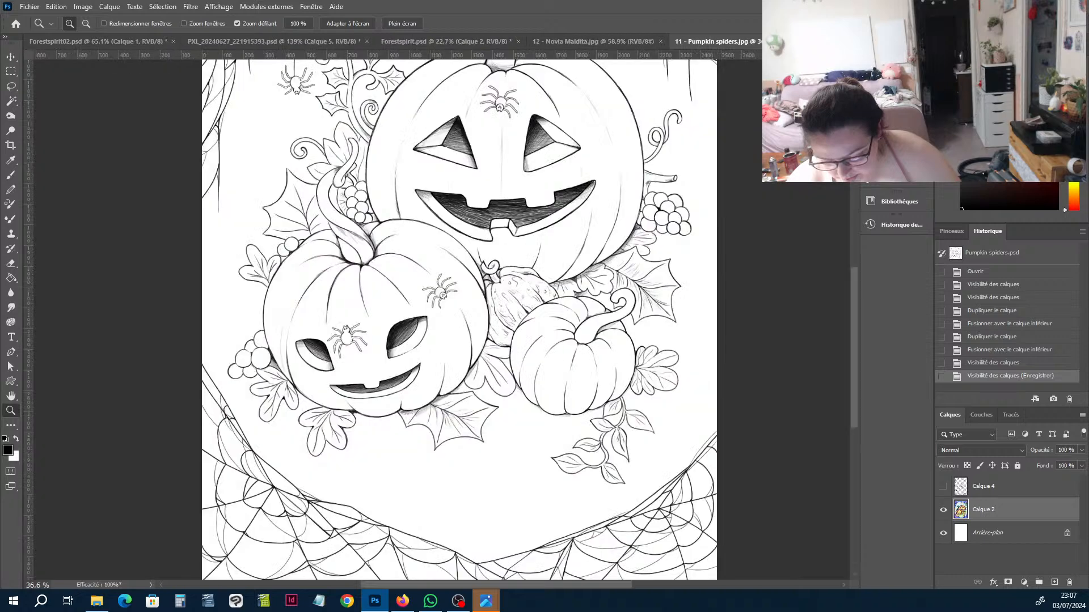
# Examine the spiders and carved face on the front jack-o'-lantern in the 11 - Pumpkin spiders.jpg line art.
pyautogui.scroll(-2, 534, 256)
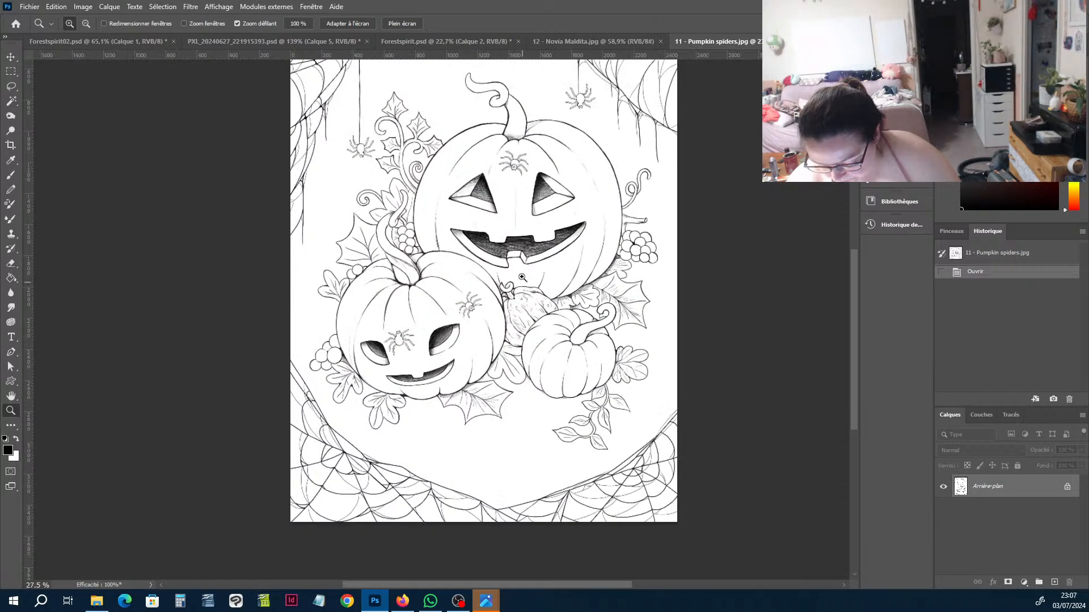
pyautogui.moveTo(522, 162); pyautogui.dragTo(518, 251)
pyautogui.scroll(1, 518, 250)
pyautogui.scroll(5, 517, 250)
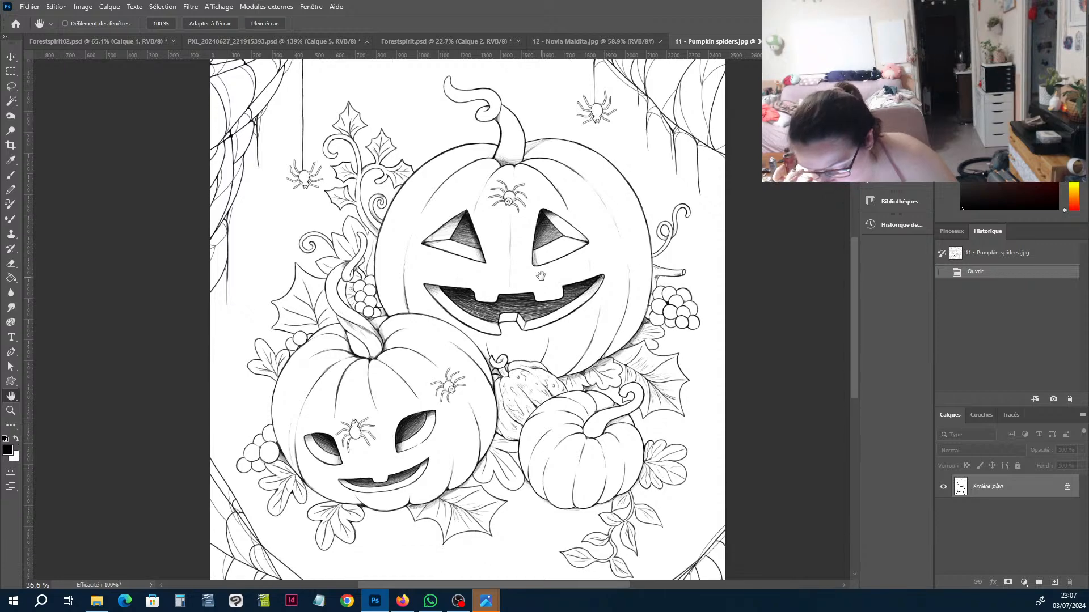
pyautogui.scroll(10, 400, 418)
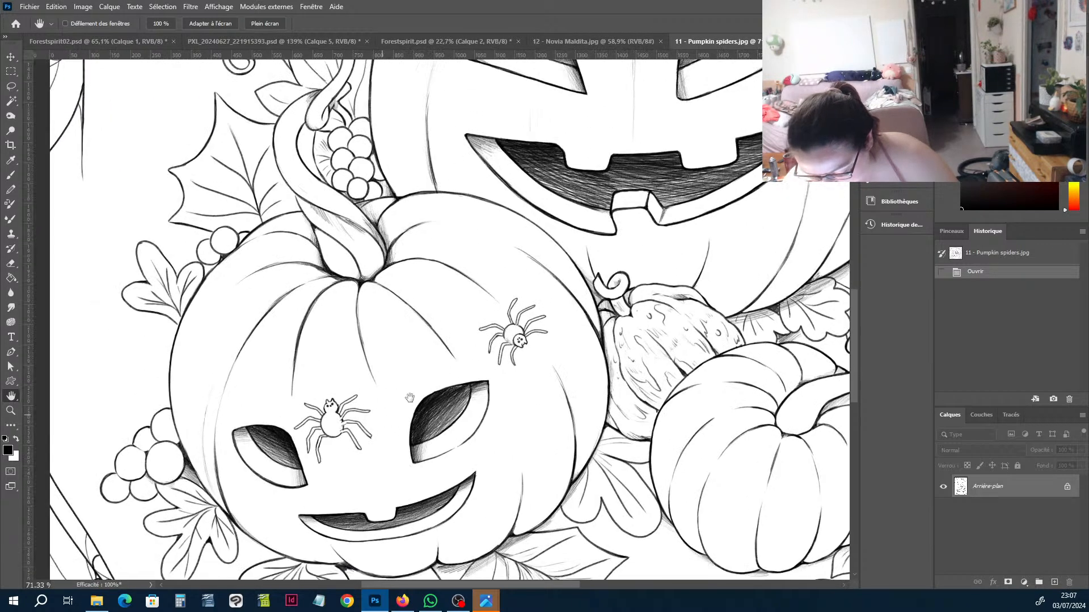
pyautogui.scroll(3, 421, 364)
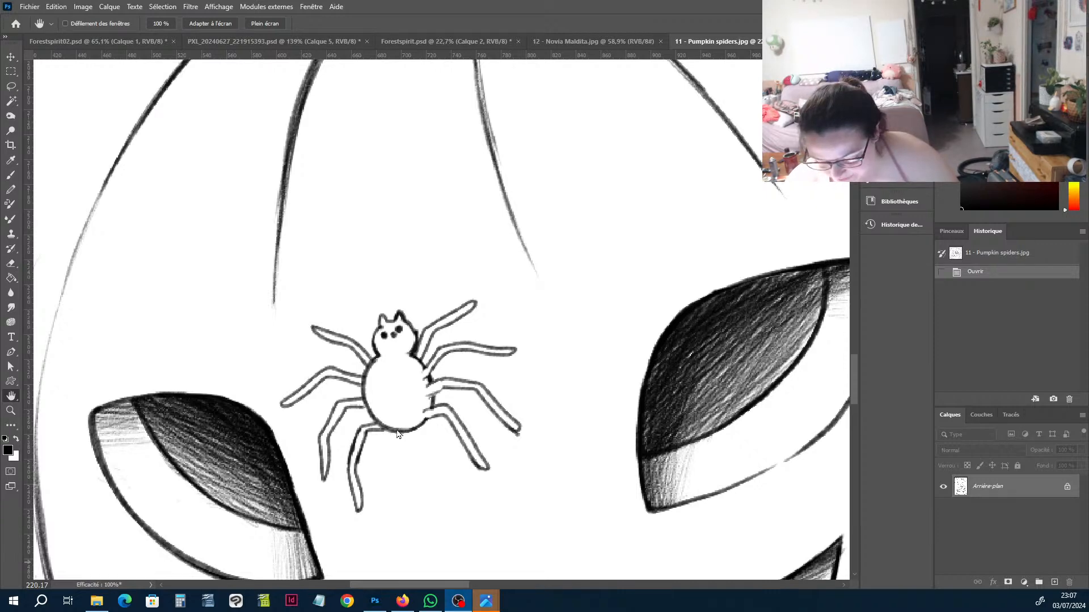
pyautogui.scroll(-3, 487, 296)
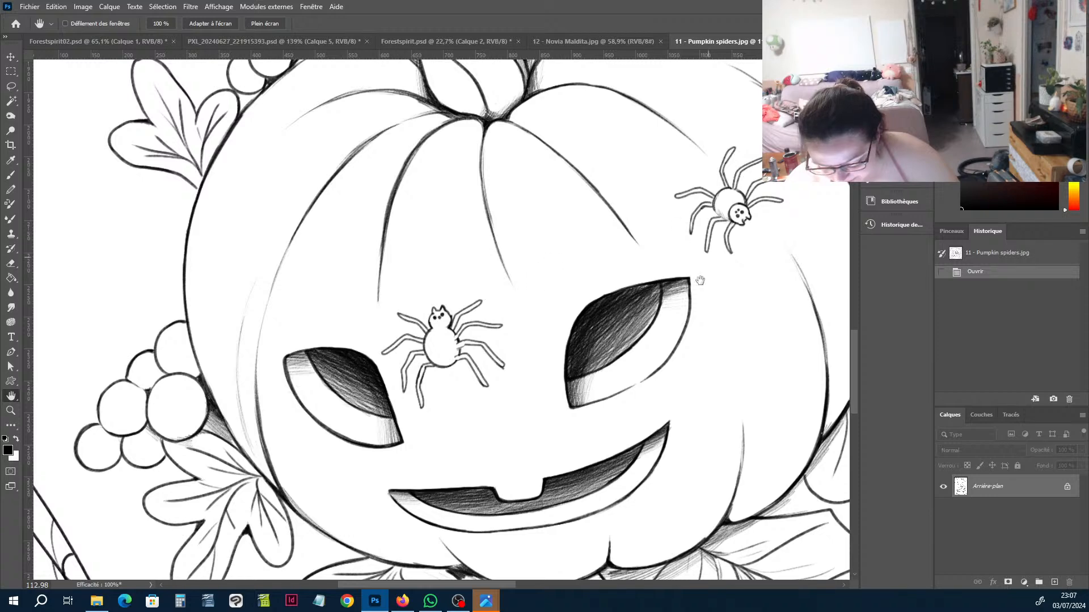
pyautogui.moveTo(614, 303); pyautogui.dragTo(570, 421)
pyautogui.scroll(-3, 568, 406)
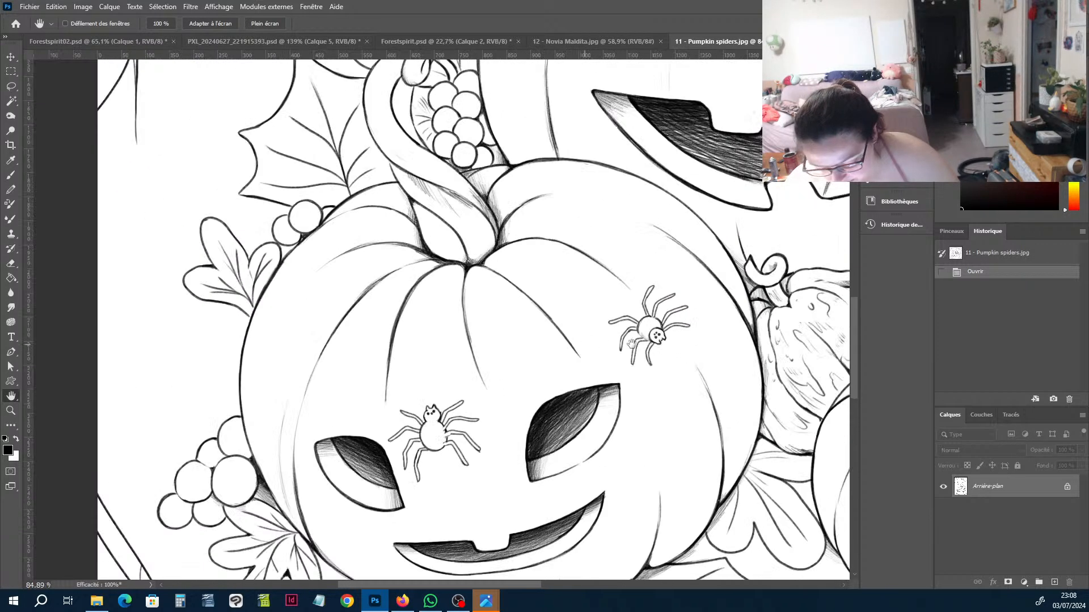
# Inspect the large rear jack-o'-lantern's face and the spider on its forehead, and return to the whole page.
pyautogui.scroll(3, 357, 321)
pyautogui.moveTo(563, 166); pyautogui.dragTo(512, 398)
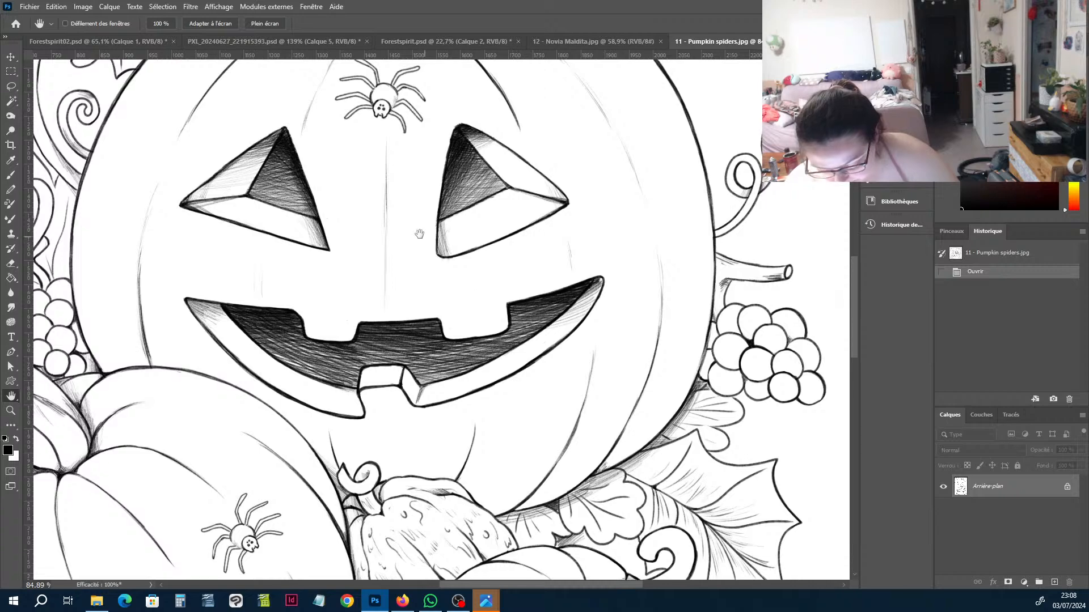
pyautogui.moveTo(380, 131); pyautogui.dragTo(436, 271)
pyautogui.scroll(5, 437, 271)
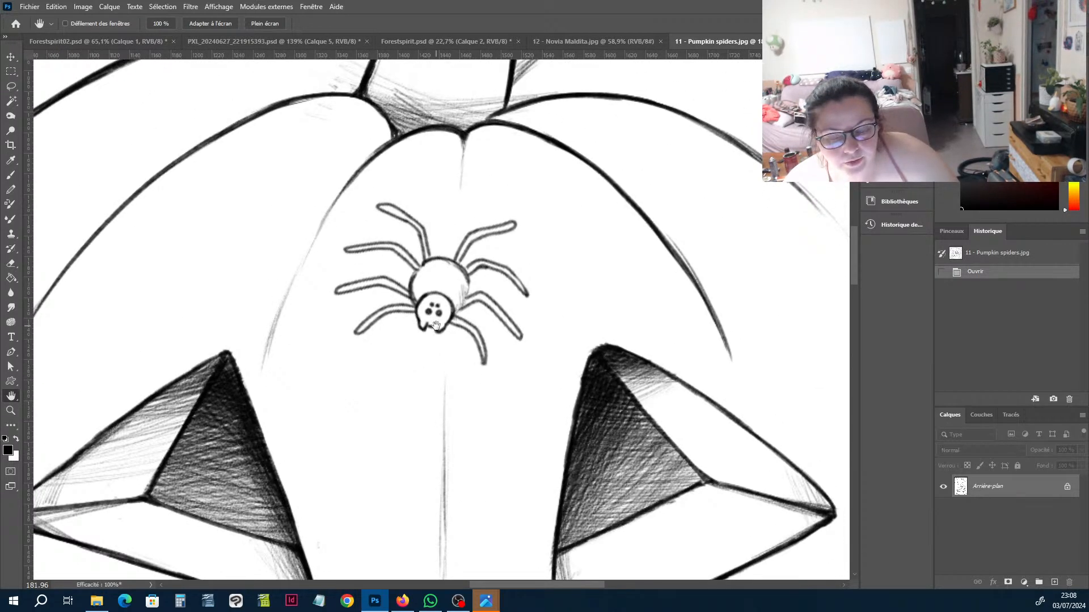
pyautogui.scroll(-8, 436, 325)
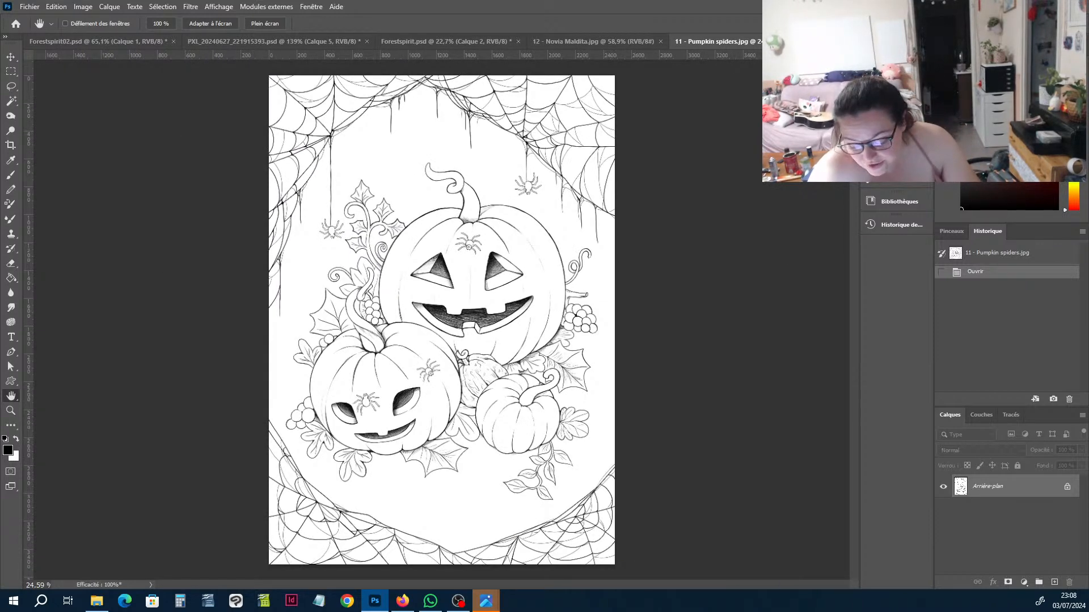
# Return to Forestspirit02.psd, show its line art layer and the white Calque 1 layer, and select Calque 3.
pyautogui.click(617, 43)
pyautogui.click(706, 42)
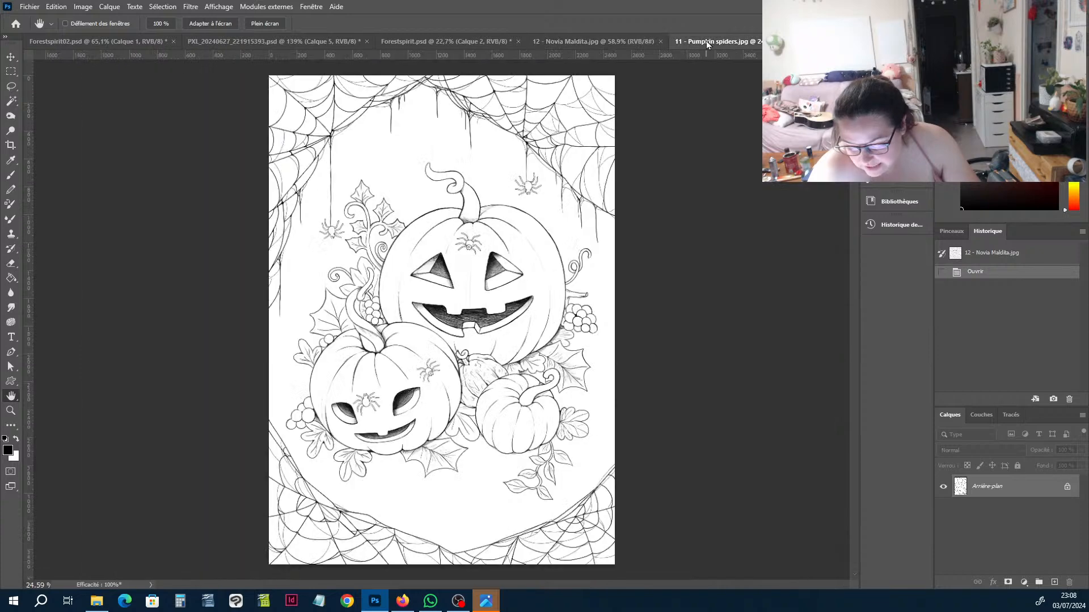
pyautogui.click(447, 43)
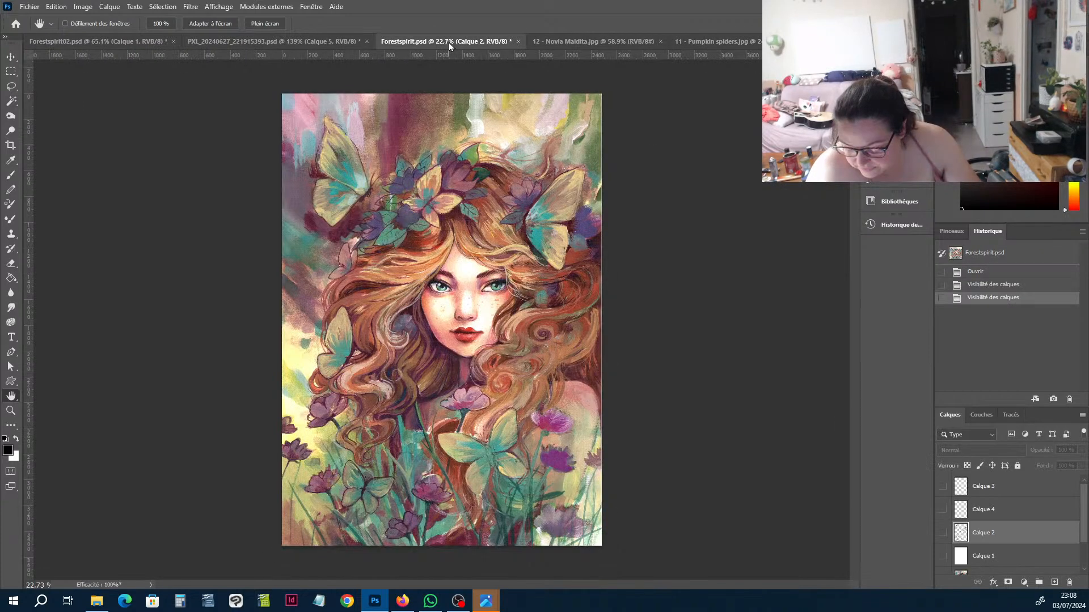
pyautogui.click(298, 41)
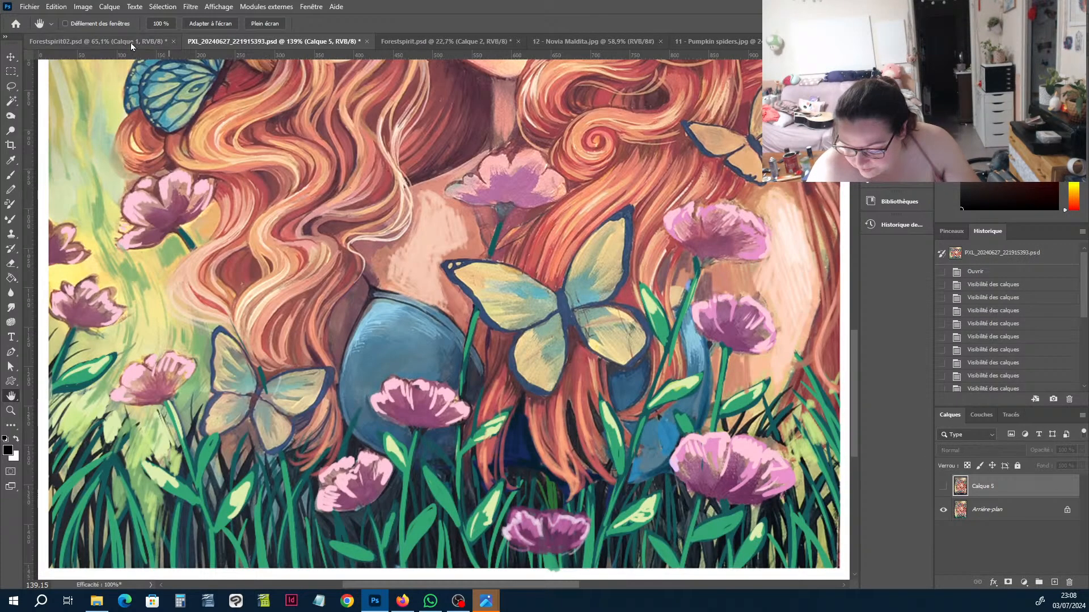
pyautogui.click(130, 41)
pyautogui.click(943, 486)
pyautogui.click(943, 509)
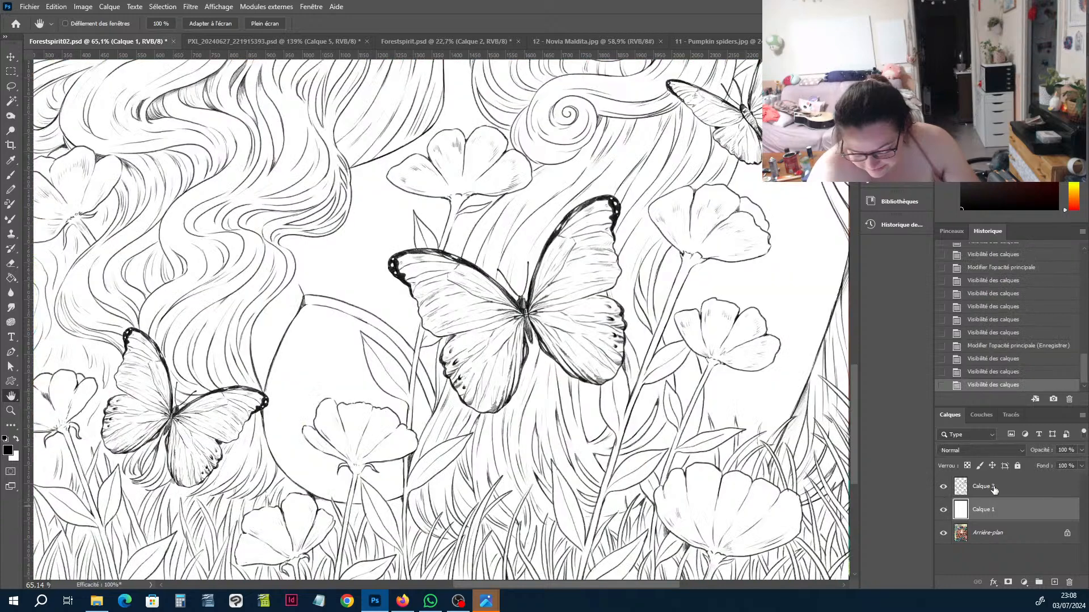
pyautogui.click(984, 486)
# Save Forestspirit02.psd and close it.
pyautogui.click(29, 6)
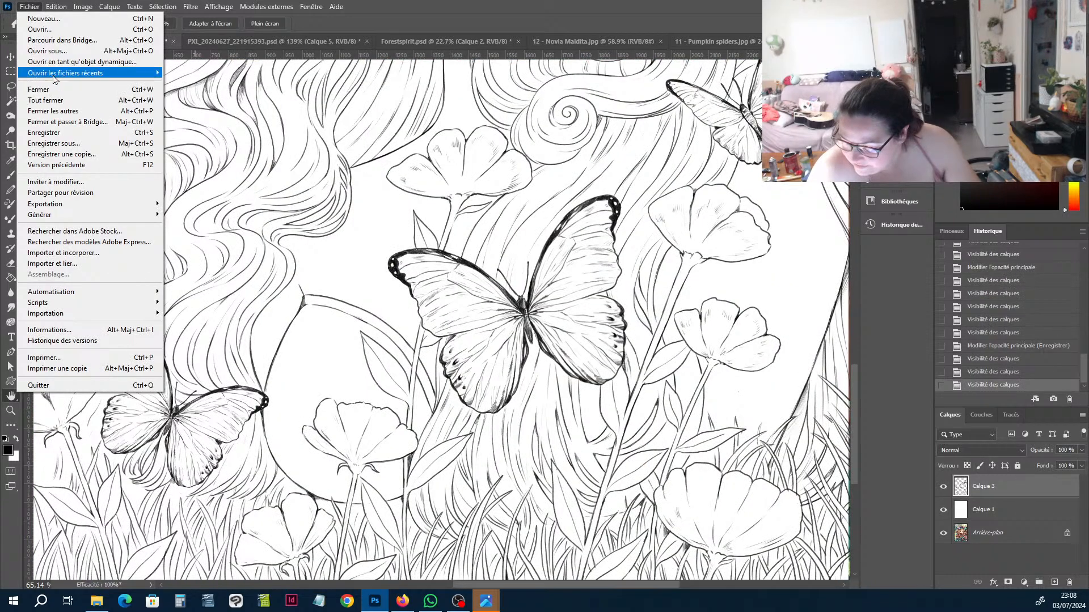
pyautogui.click(51, 139)
pyautogui.click(240, 41)
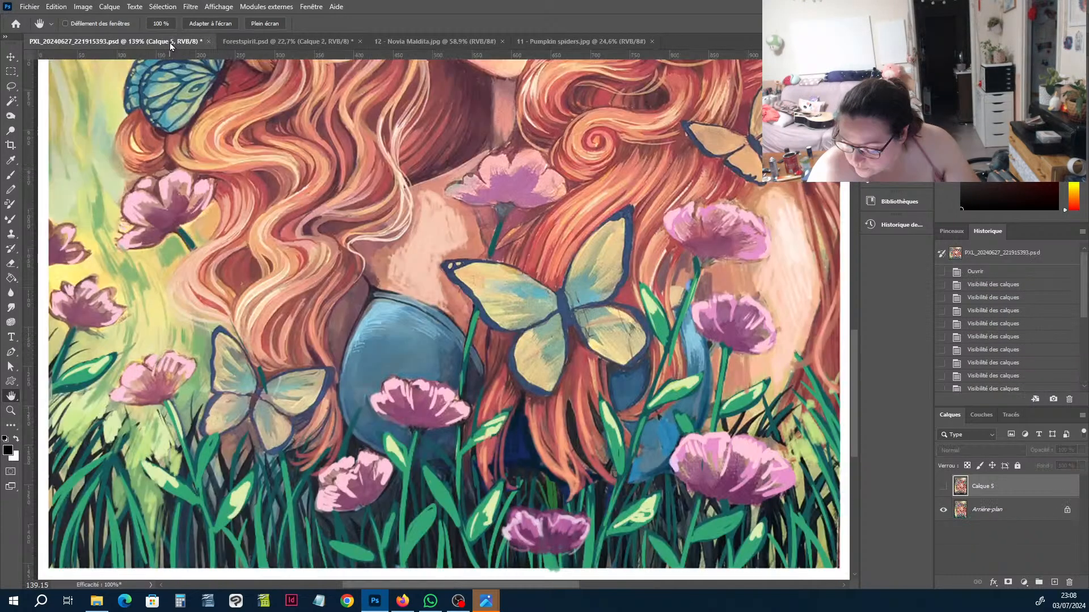
# Close PXL_20240627_221915393.psd and Forestspirit.psd without saving, and close 12 - Novia Maldita.jpg, keeping only the pumpkin line art open.
pyautogui.click(210, 41)
pyautogui.click(554, 226)
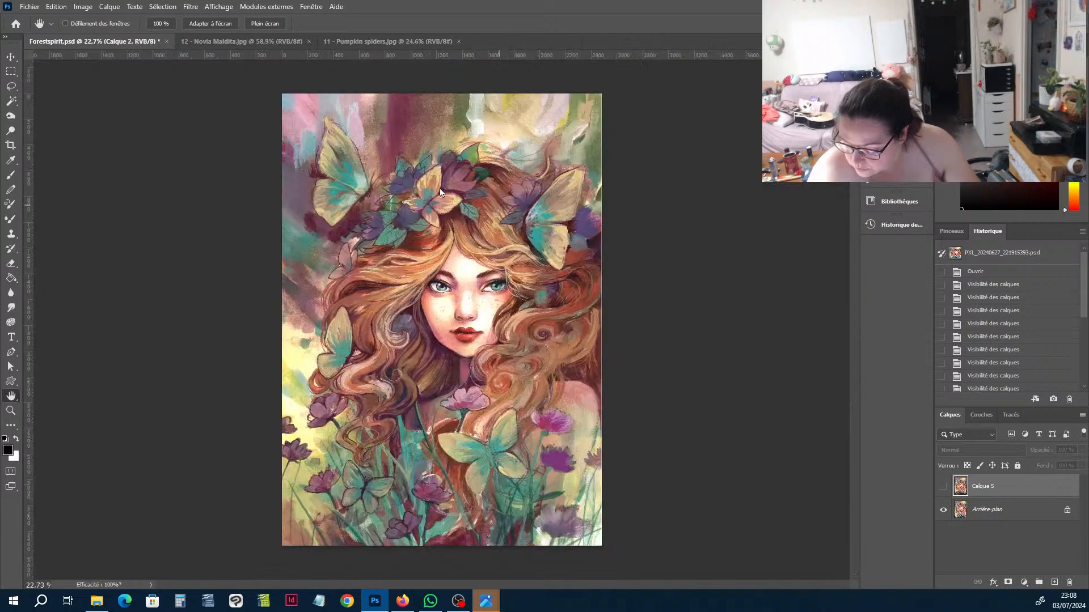
pyautogui.click(166, 44)
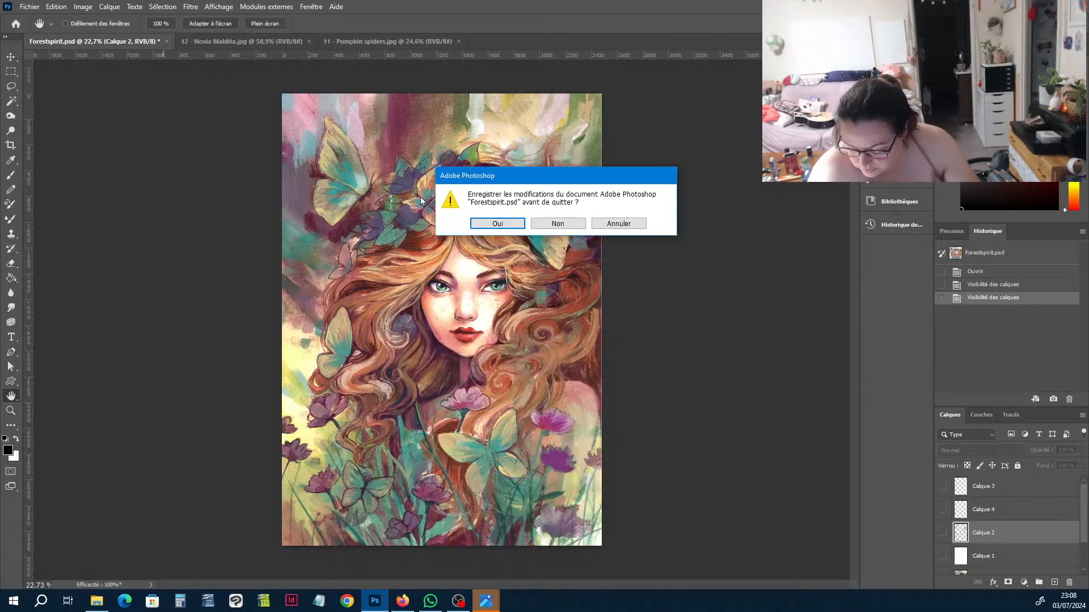
pyautogui.click(559, 224)
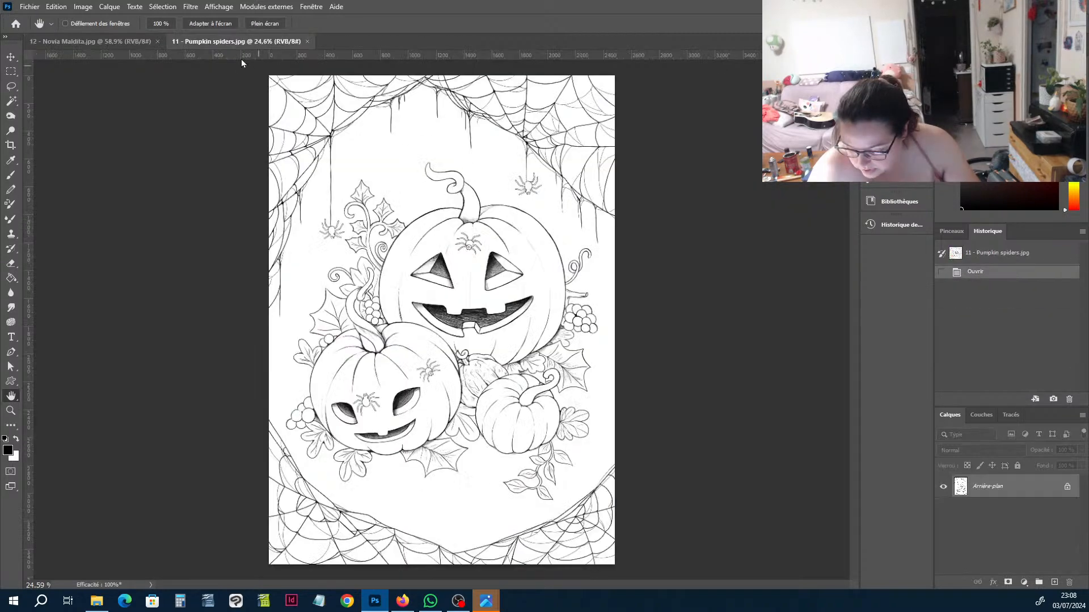
pyautogui.click(128, 42)
pyautogui.click(157, 42)
# Examine the pumpkins, leaves, hanging spiders and webs across the 11 - Pumpkin spiders.jpg line art.
pyautogui.scroll(4, 612, 316)
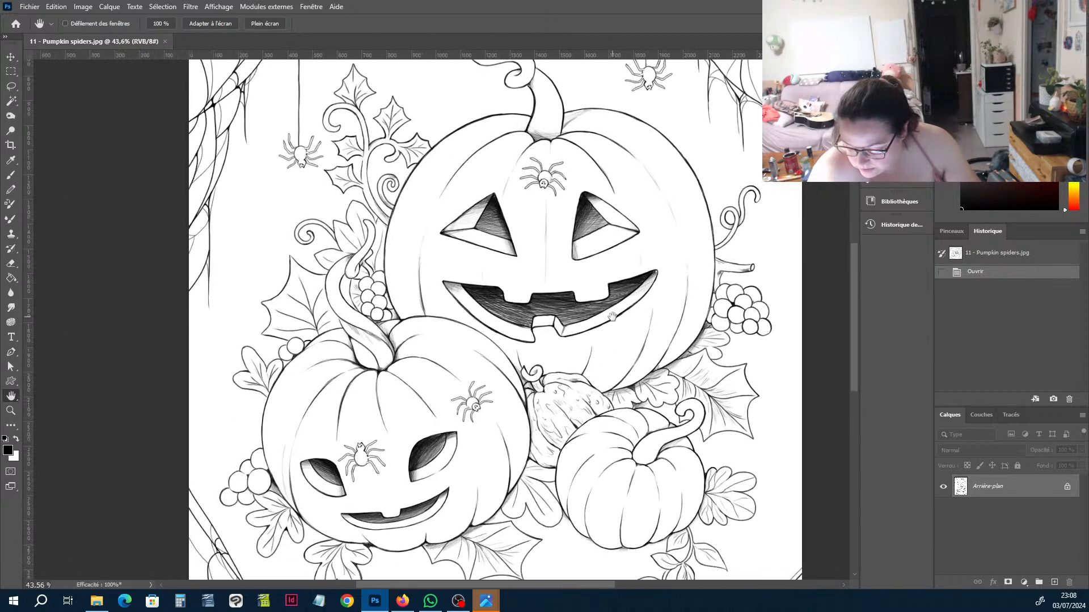
pyautogui.moveTo(611, 316); pyautogui.dragTo(596, 298)
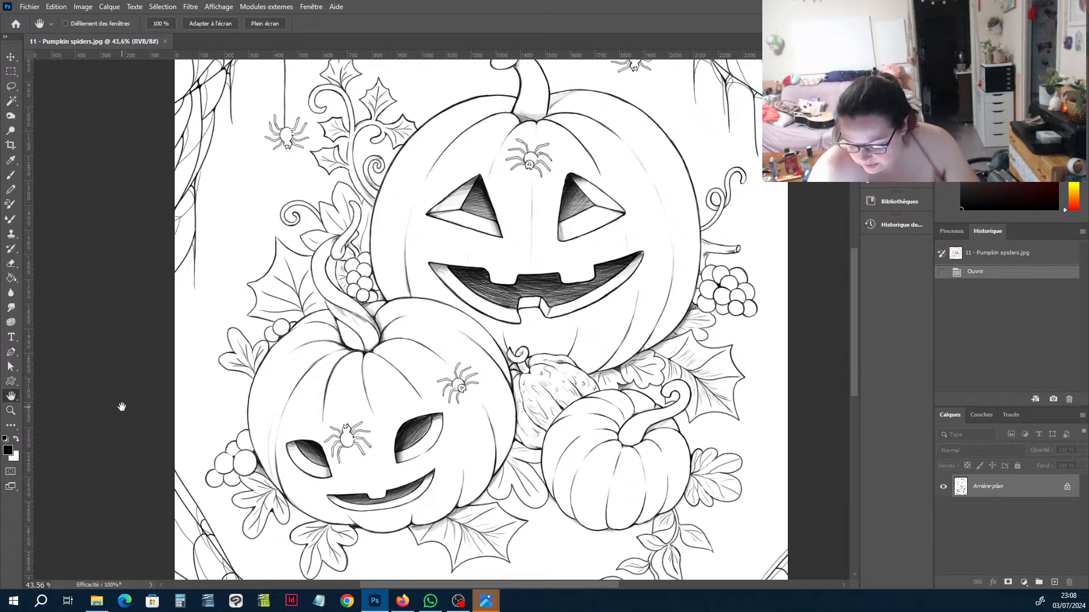
pyautogui.scroll(2, 386, 356)
pyautogui.scroll(-2, 386, 356)
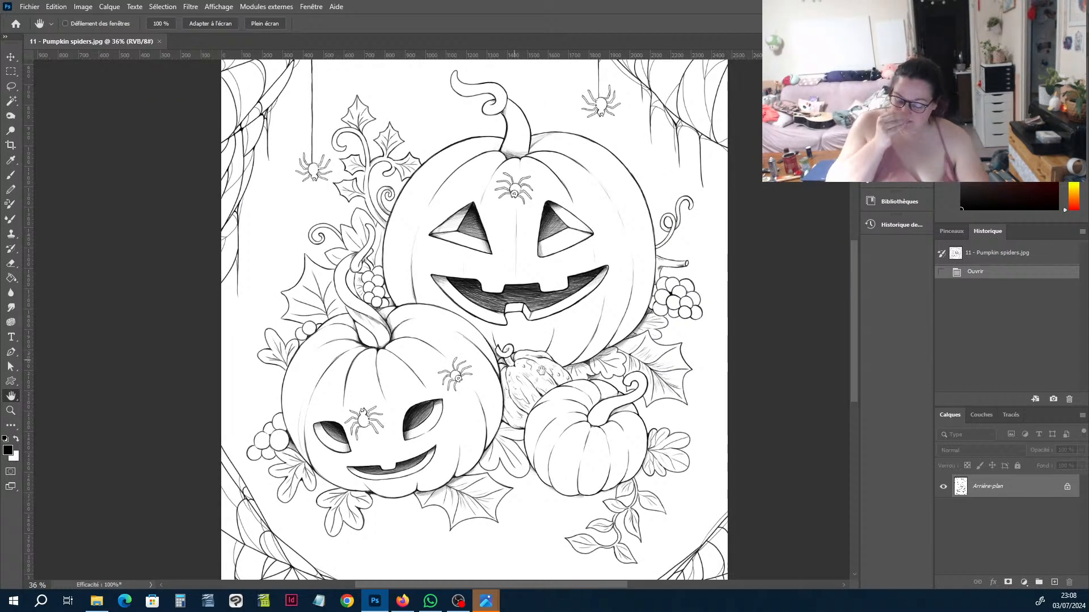
pyautogui.scroll(3, 570, 400)
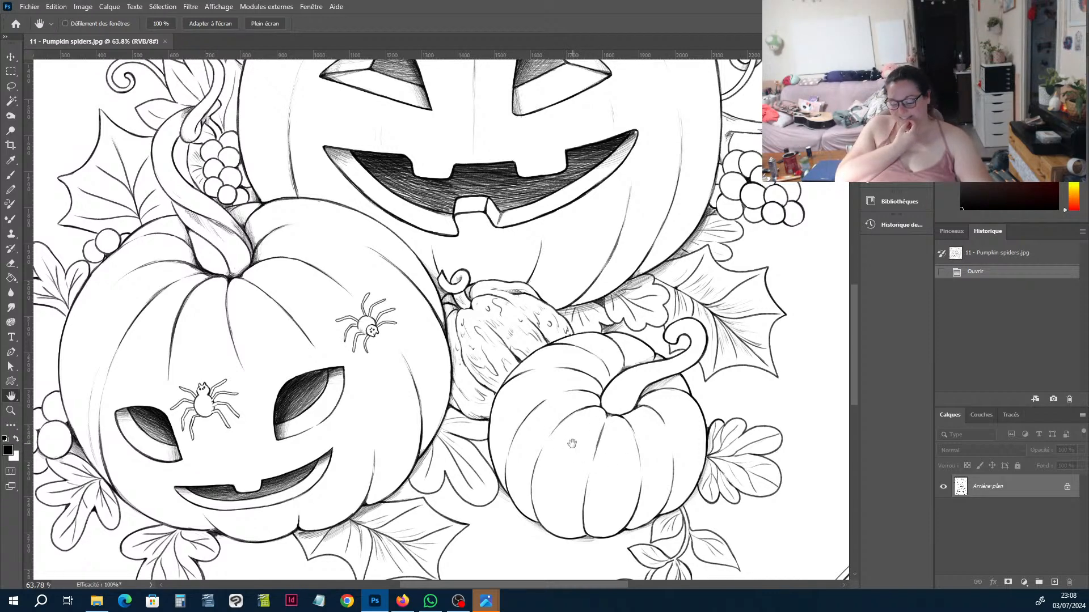
pyautogui.scroll(-2, 326, 307)
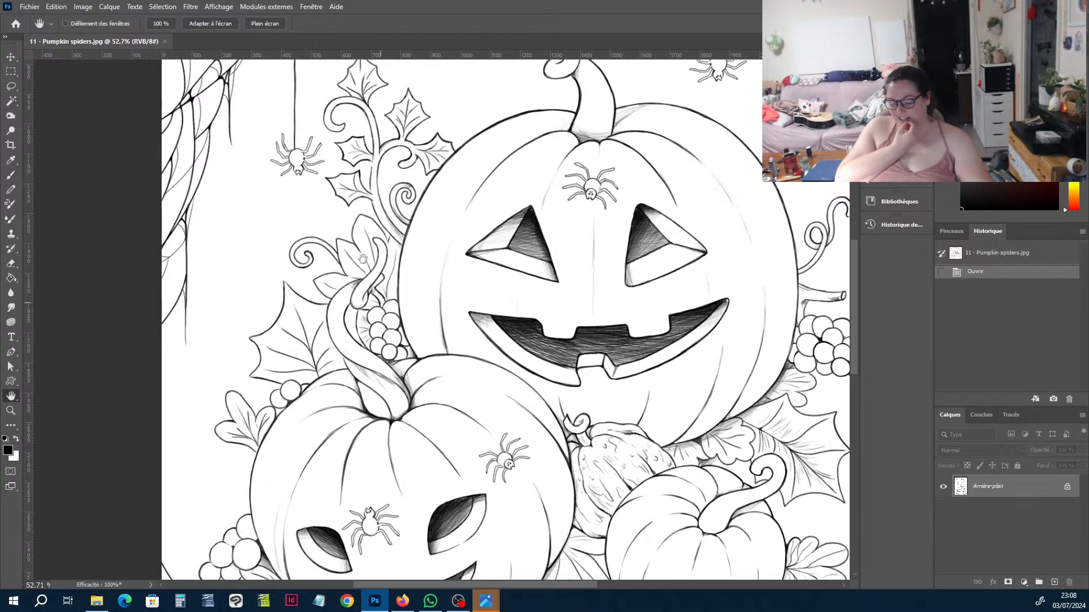
pyautogui.scroll(-4, 394, 311)
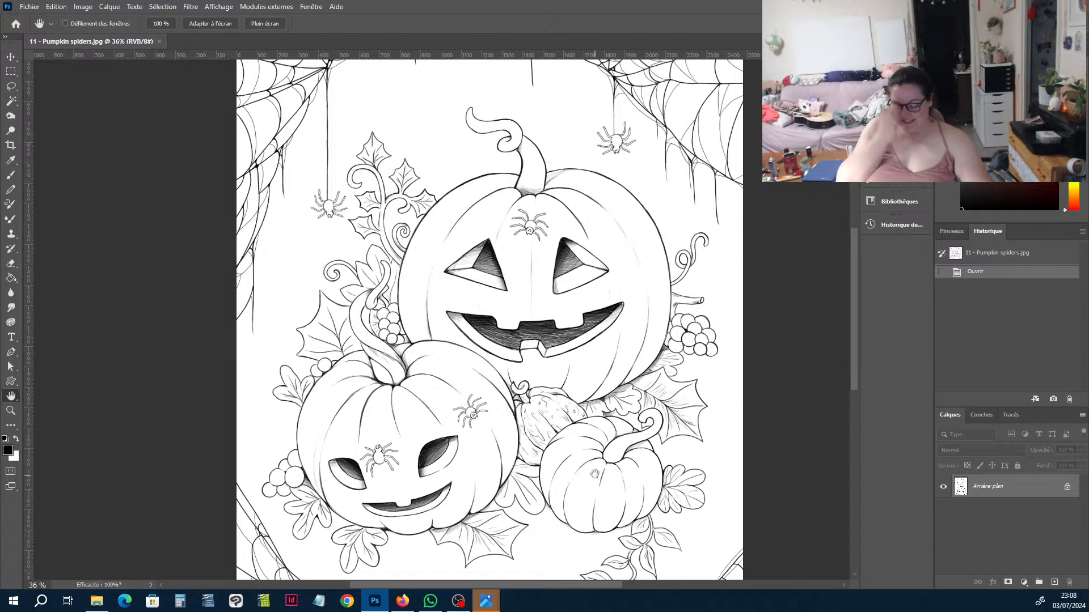
pyautogui.scroll(-2, 595, 474)
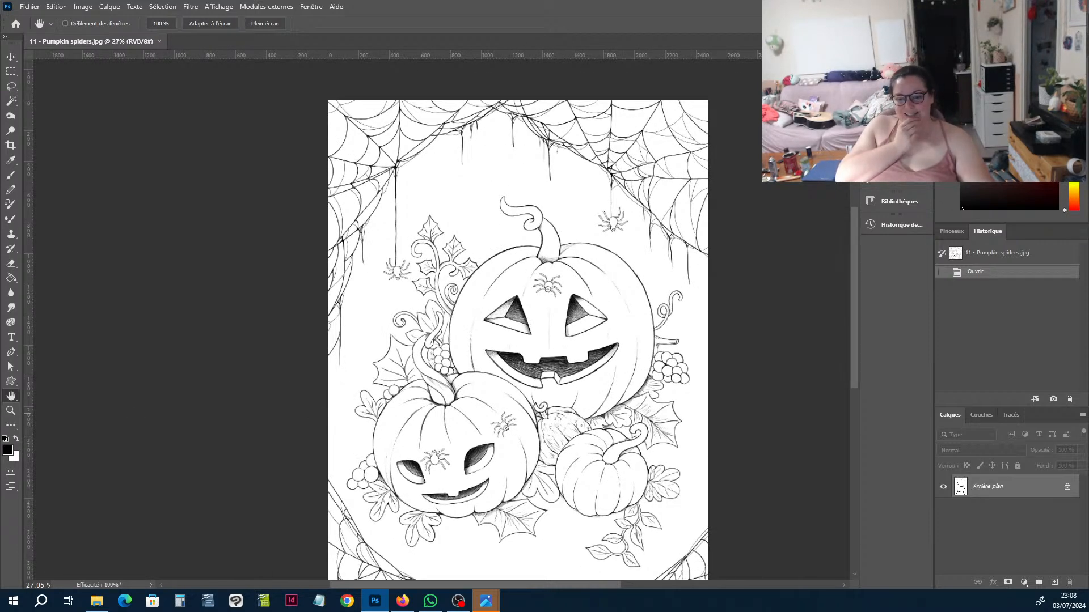
# Study the upper spider on the front jack-o'-lantern up close, and look over the surrounding pumpkins.
pyautogui.scroll(15, 503, 424)
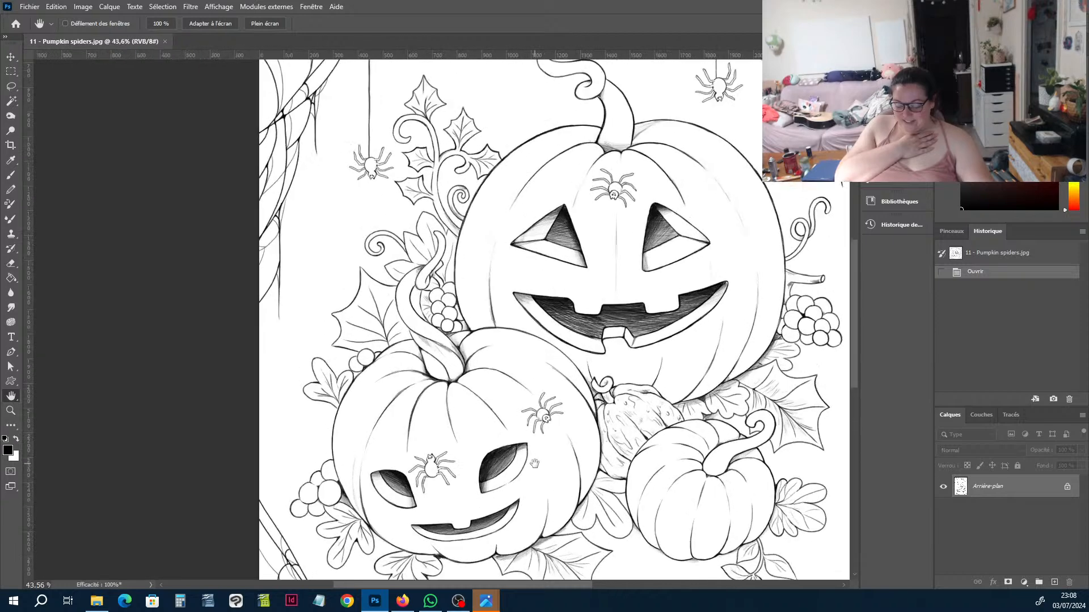
pyautogui.scroll(3, 525, 353)
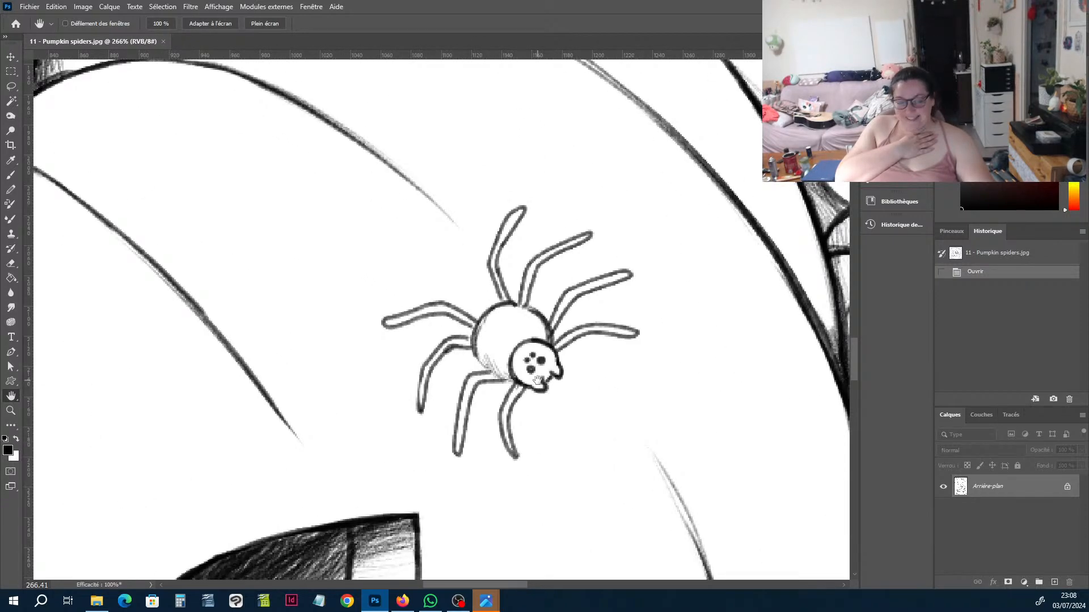
pyautogui.scroll(-5, 463, 383)
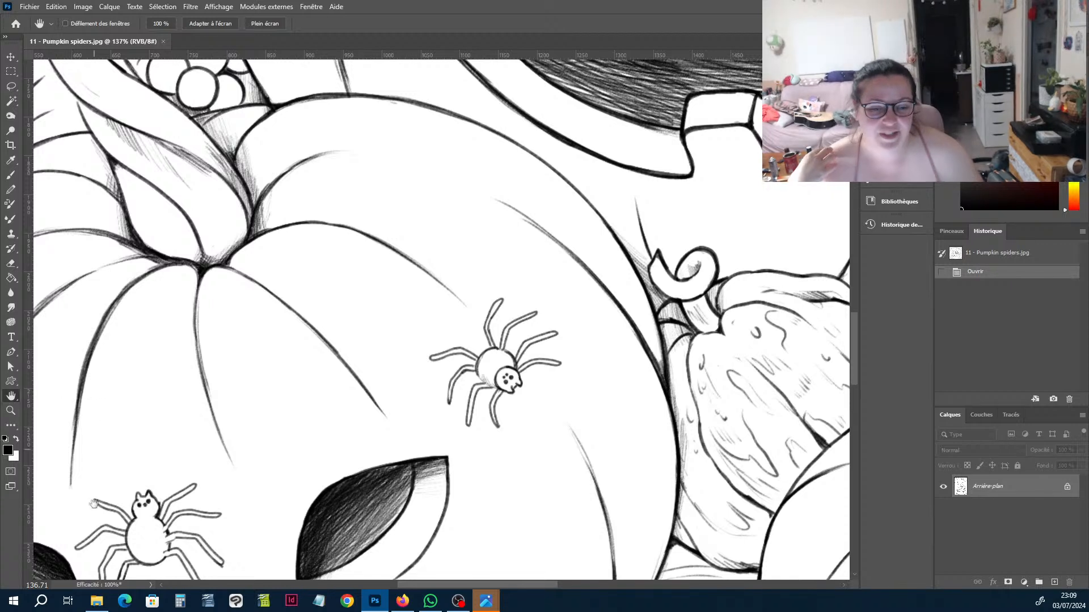
pyautogui.click(96, 601)
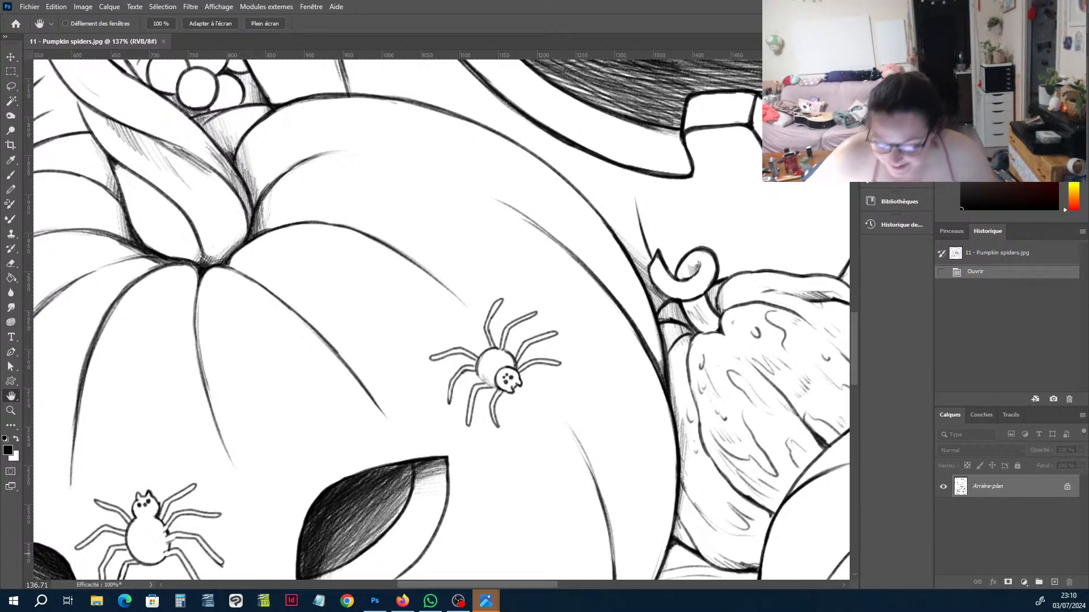
pyautogui.scroll(-3, 478, 286)
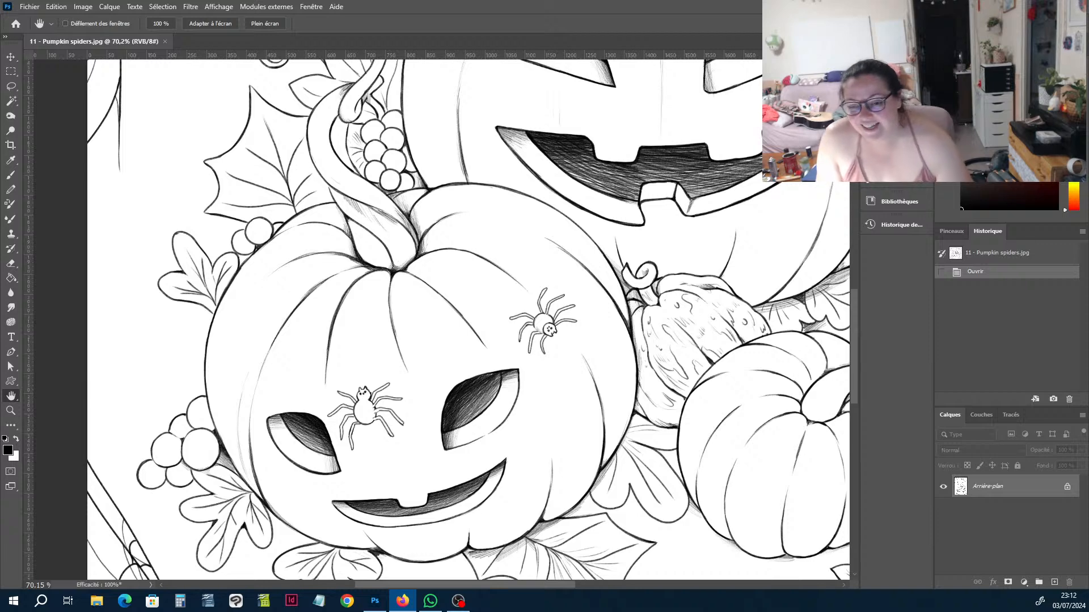
pyautogui.scroll(-2, 622, 363)
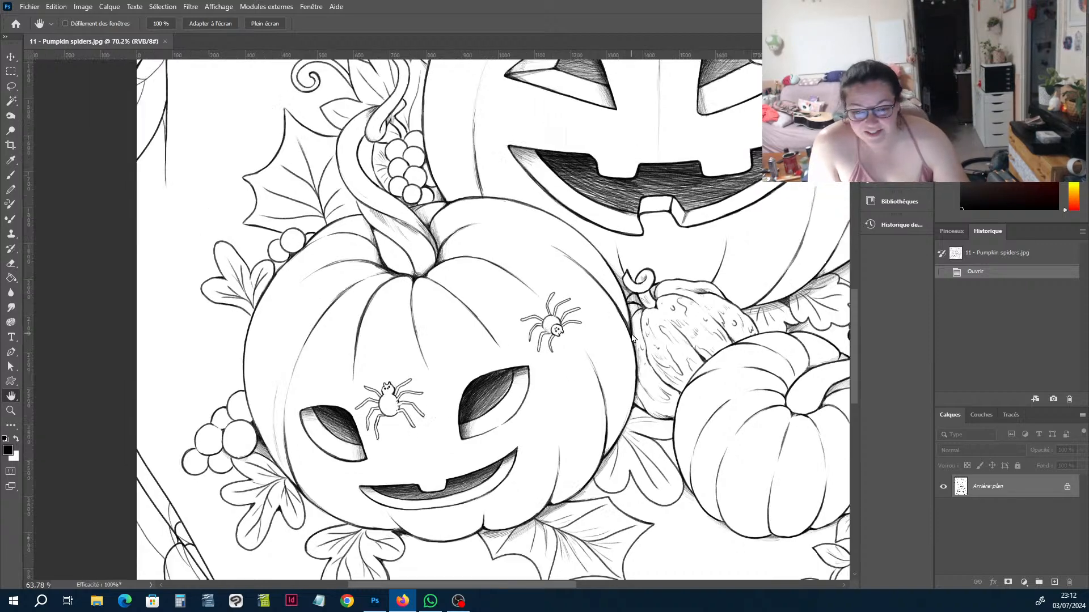
pyautogui.click(600, 316)
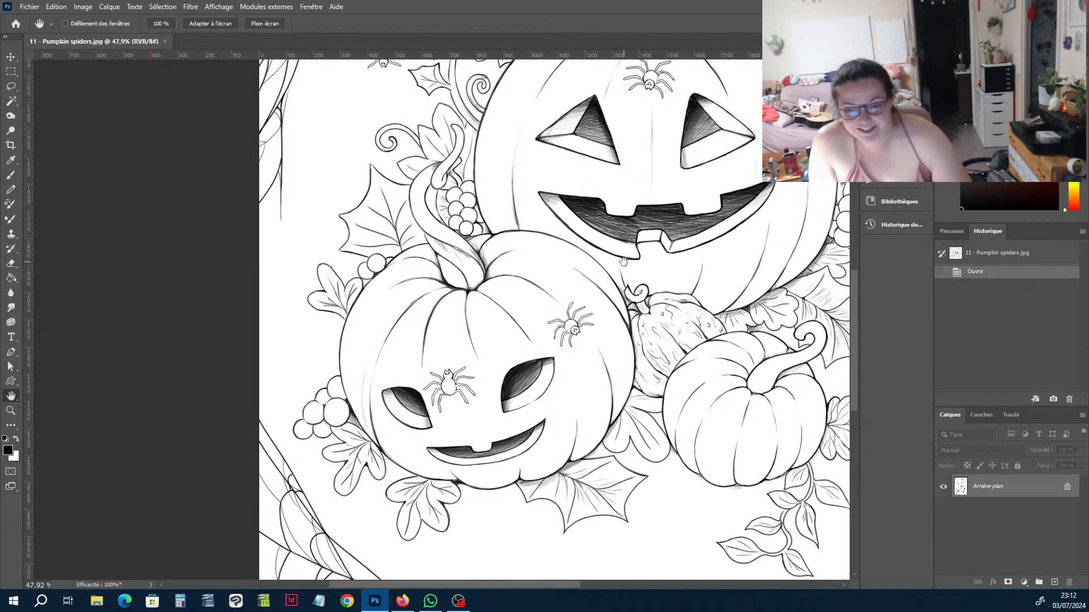